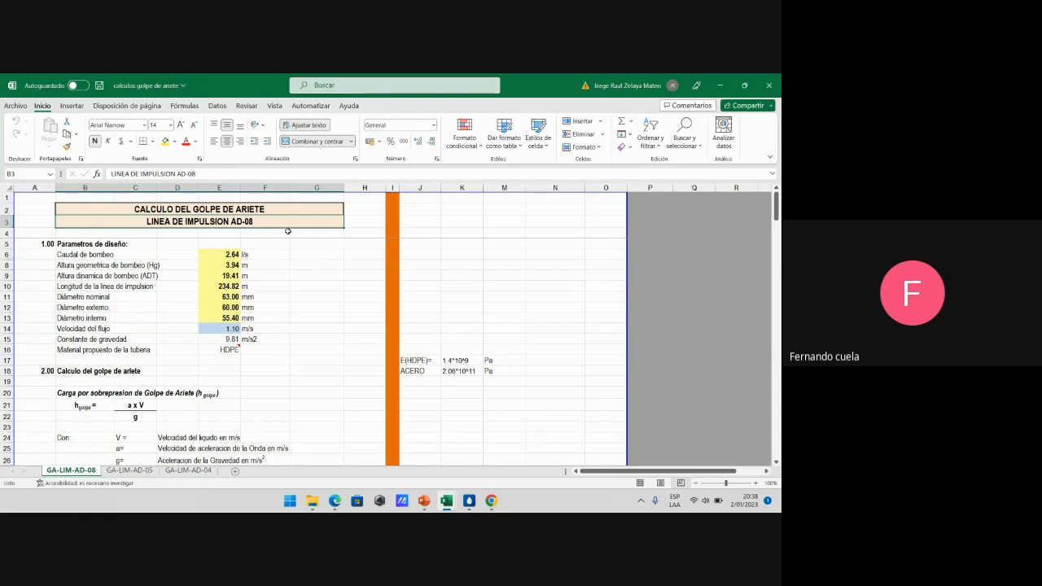
Review the title rows and the design parameters section of the GA-LIM-AD-08 sheet
{"action": "left_click", "coordinate": [249, 209]}
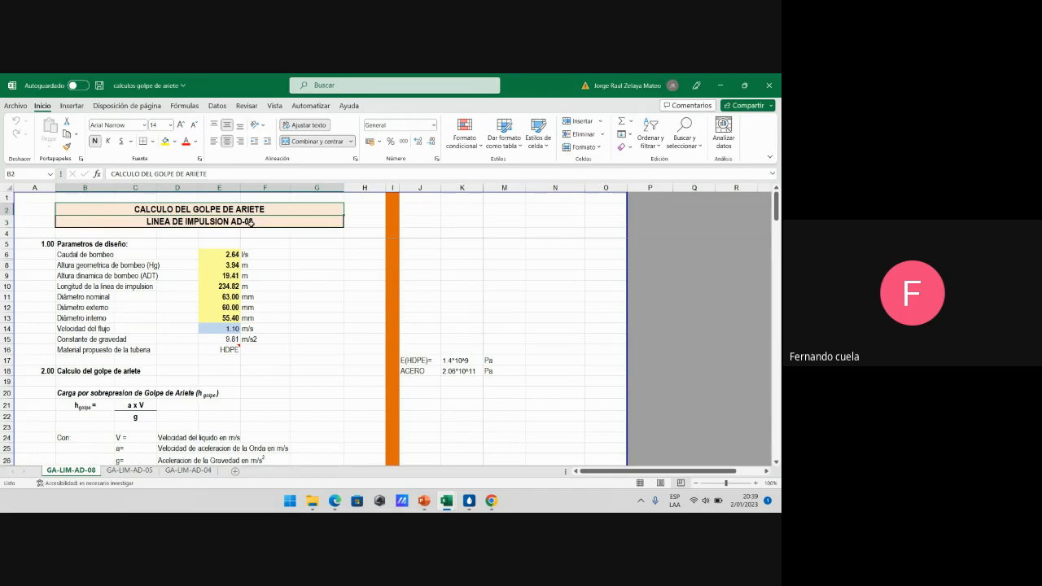
{"action": "left_click", "coordinate": [251, 221]}
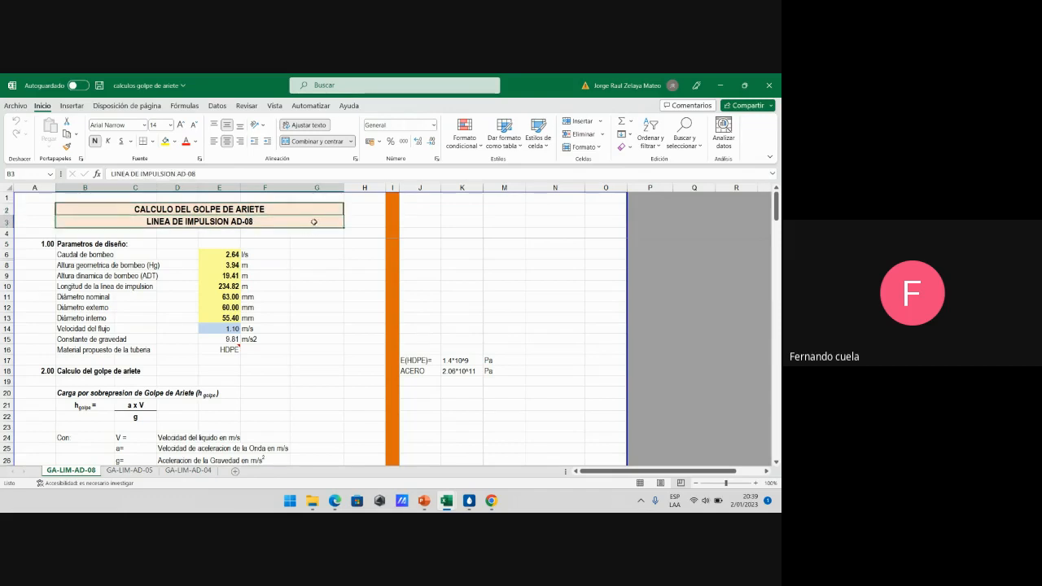
{"action": "left_click", "coordinate": [261, 209]}
{"action": "left_click", "coordinate": [258, 219]}
{"action": "left_click", "coordinate": [270, 206]}
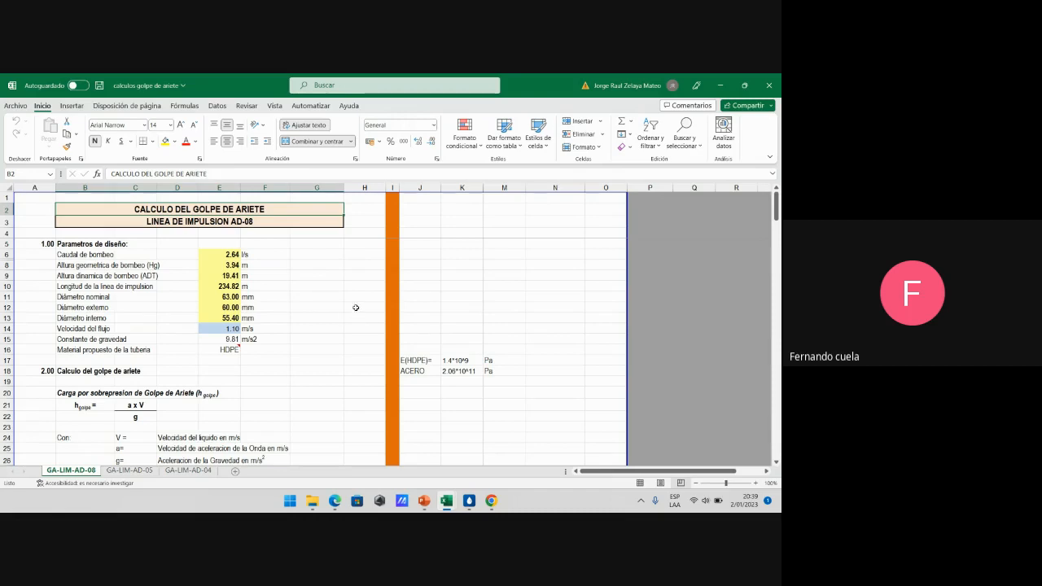
{"action": "scroll", "coordinate": [312, 280], "scroll_direction": "down", "scroll_amount": 1}
{"action": "scroll", "coordinate": [311, 278], "scroll_direction": "up", "scroll_amount": 1}
{"action": "left_click", "coordinate": [95, 244]}
{"action": "scroll", "coordinate": [333, 280], "scroll_direction": "down", "scroll_amount": 2}
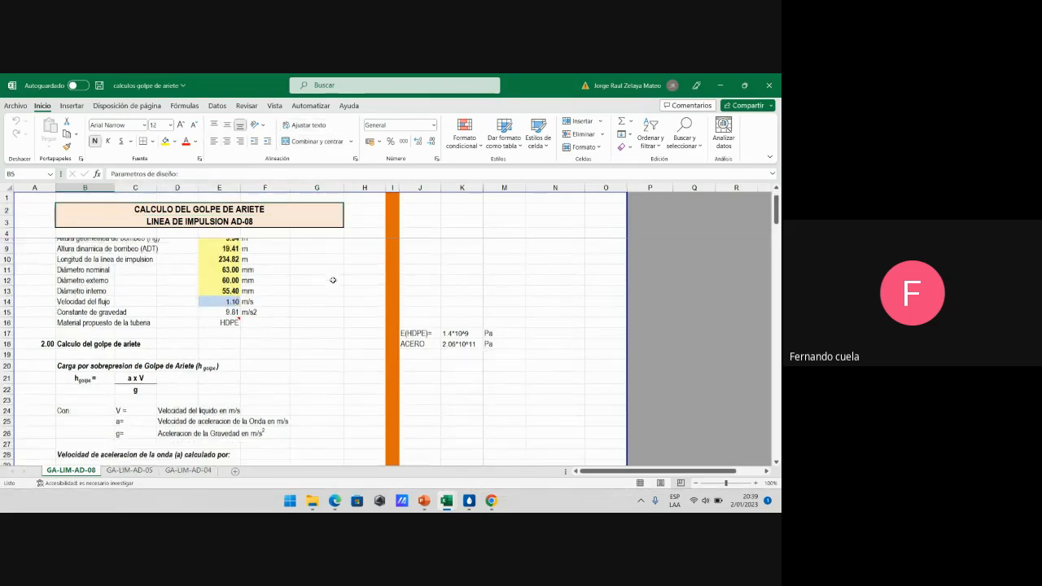
{"action": "scroll", "coordinate": [333, 280], "scroll_direction": "up", "scroll_amount": 2}
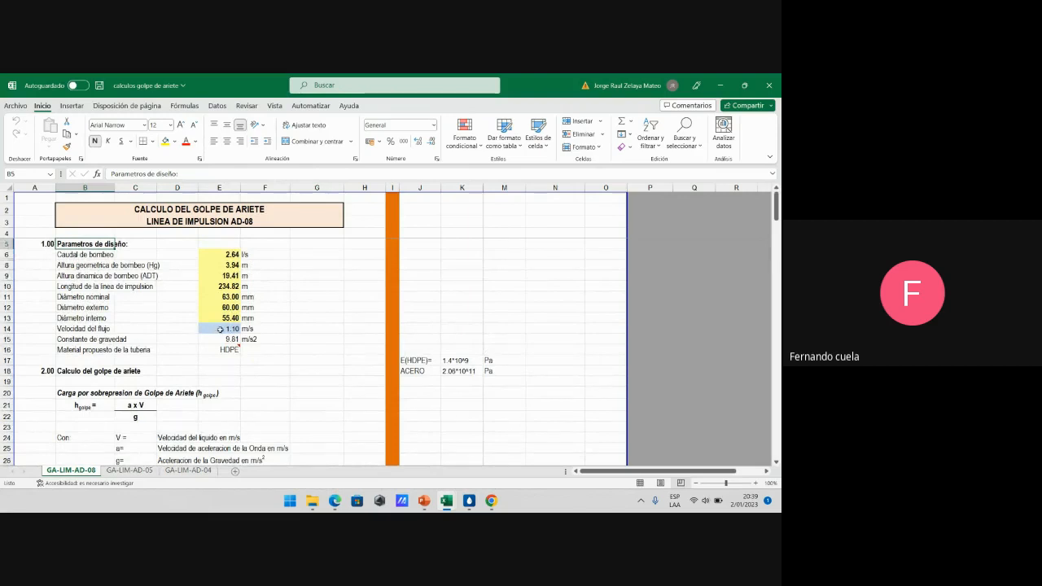
Examine the flow velocity and pumping flow rate entries in the design parameters
{"action": "left_click", "coordinate": [220, 330]}
{"action": "left_click", "coordinate": [104, 328]}
{"action": "left_click", "coordinate": [213, 330]}
{"action": "left_click", "coordinate": [81, 326]}
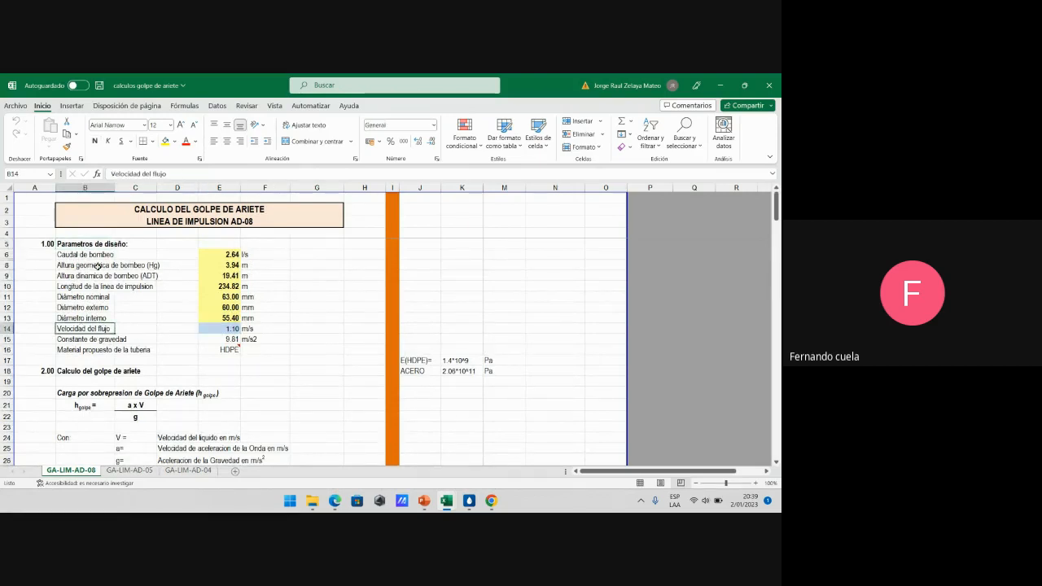
{"action": "left_click", "coordinate": [97, 255]}
{"action": "left_click", "coordinate": [187, 226]}
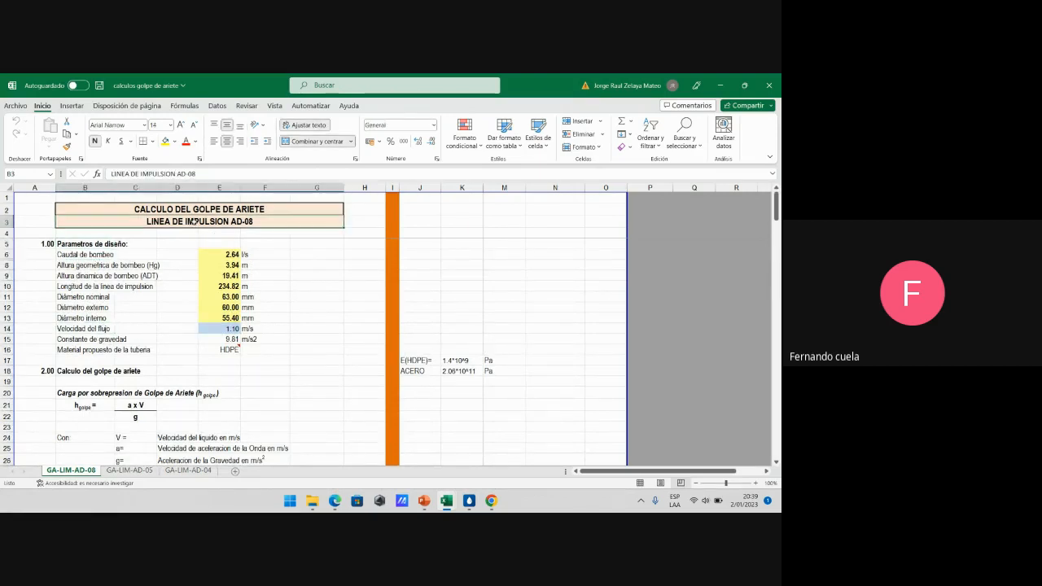
{"action": "left_click", "coordinate": [82, 257]}
{"action": "left_click", "coordinate": [229, 256]}
{"action": "left_click", "coordinate": [83, 255]}
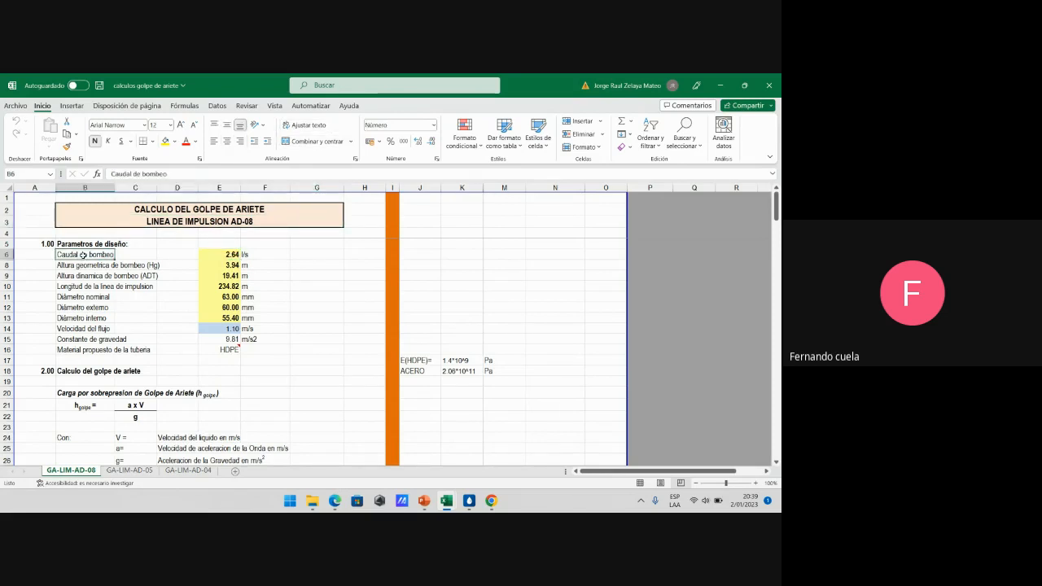
{"action": "left_click", "coordinate": [225, 256]}
{"action": "left_click", "coordinate": [103, 257]}
{"action": "left_click", "coordinate": [211, 256]}
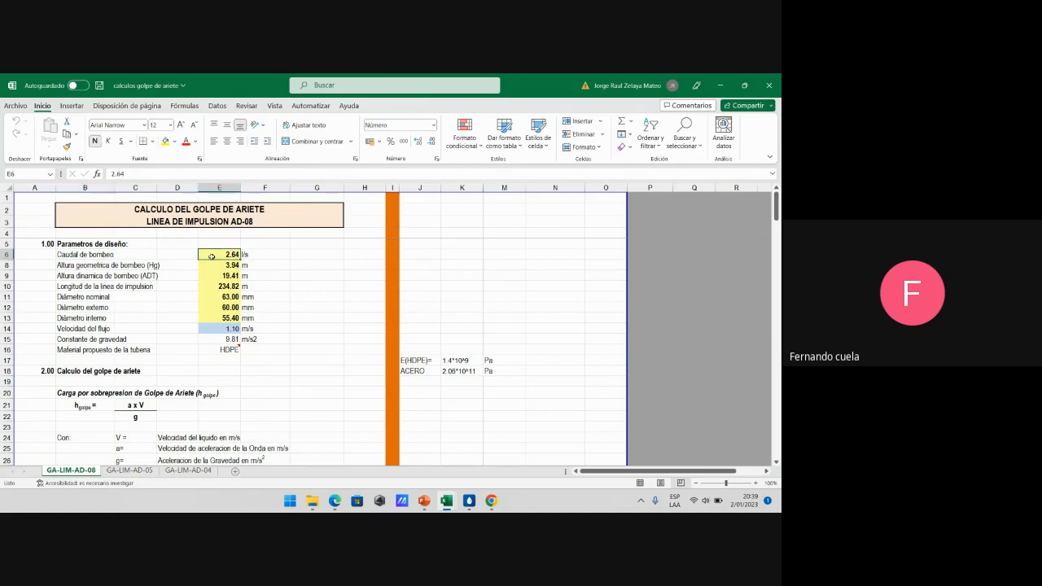
{"action": "left_click", "coordinate": [111, 256]}
{"action": "left_click", "coordinate": [218, 256]}
{"action": "left_click", "coordinate": [90, 257]}
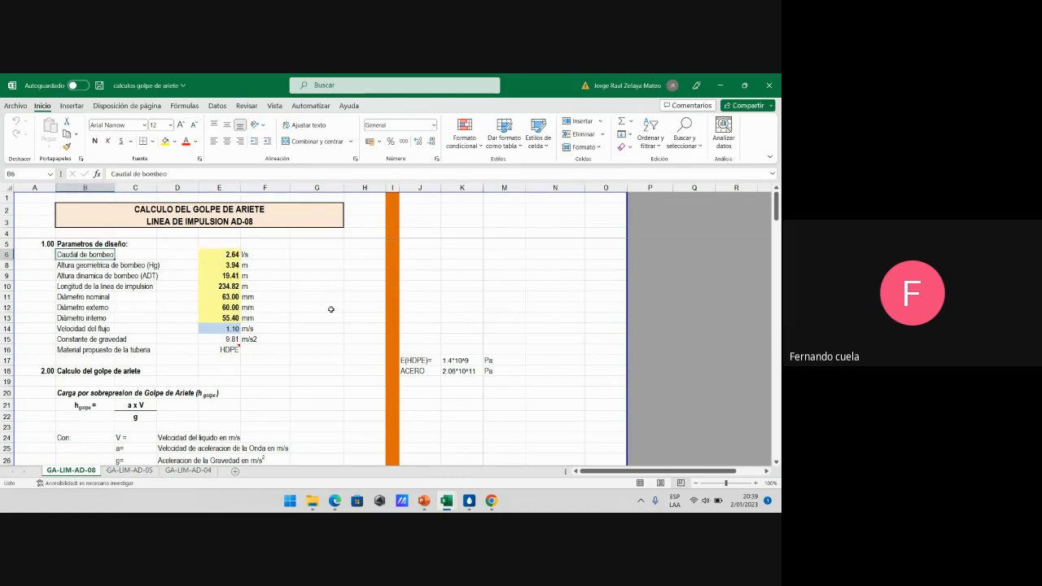
{"action": "left_click", "coordinate": [220, 254]}
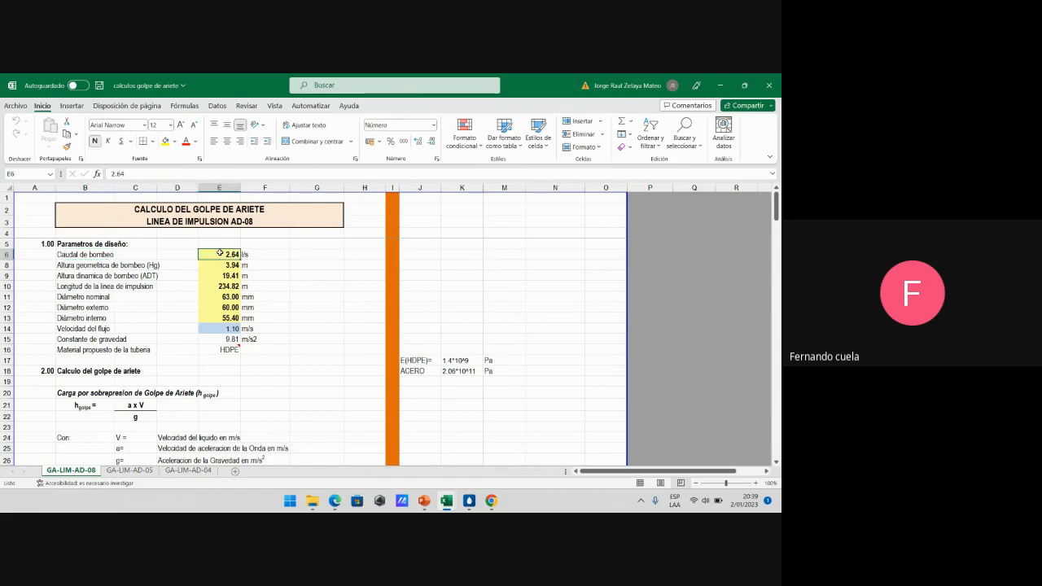
{"action": "left_click", "coordinate": [105, 255]}
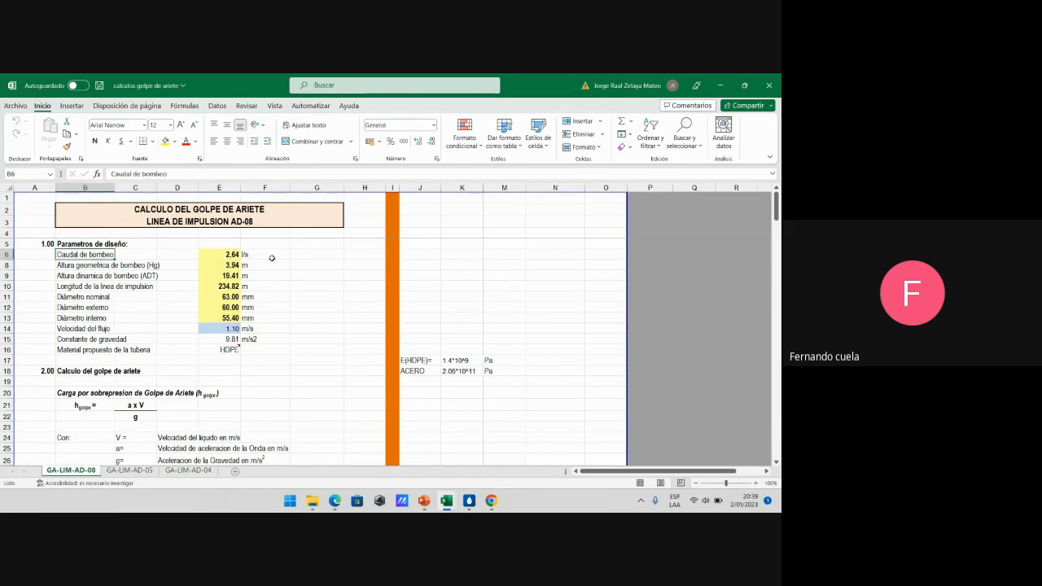
Inspect the flow velocity calculation in E14 and its role in the water hammer overpressure formula
{"action": "scroll", "coordinate": [244, 268], "scroll_direction": "down", "scroll_amount": 1}
{"action": "left_click", "coordinate": [87, 298]}
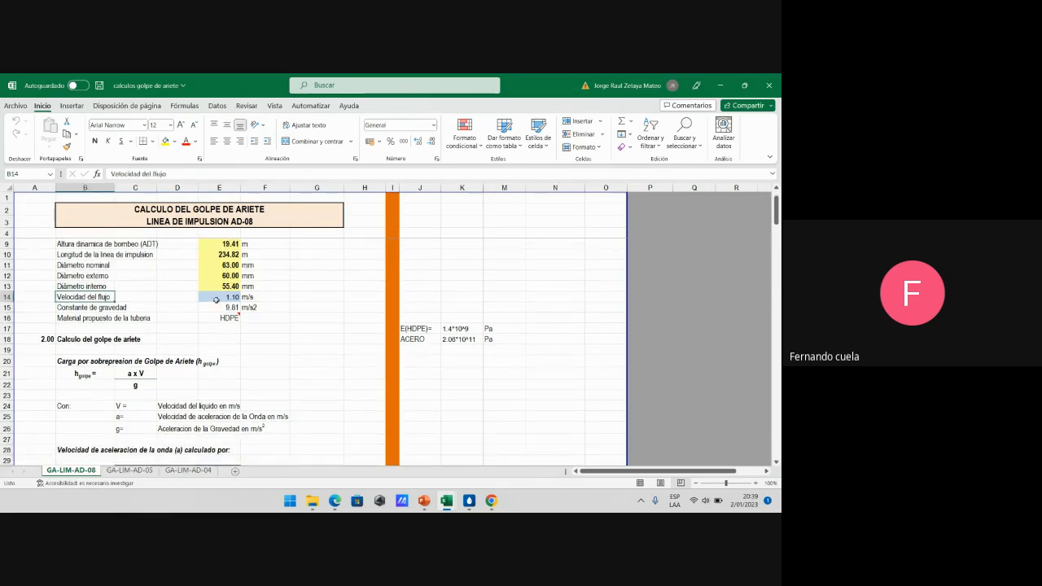
{"action": "left_click", "coordinate": [215, 298]}
{"action": "scroll", "coordinate": [195, 314], "scroll_direction": "up", "scroll_amount": 1}
{"action": "scroll", "coordinate": [188, 325], "scroll_direction": "down", "scroll_amount": 1}
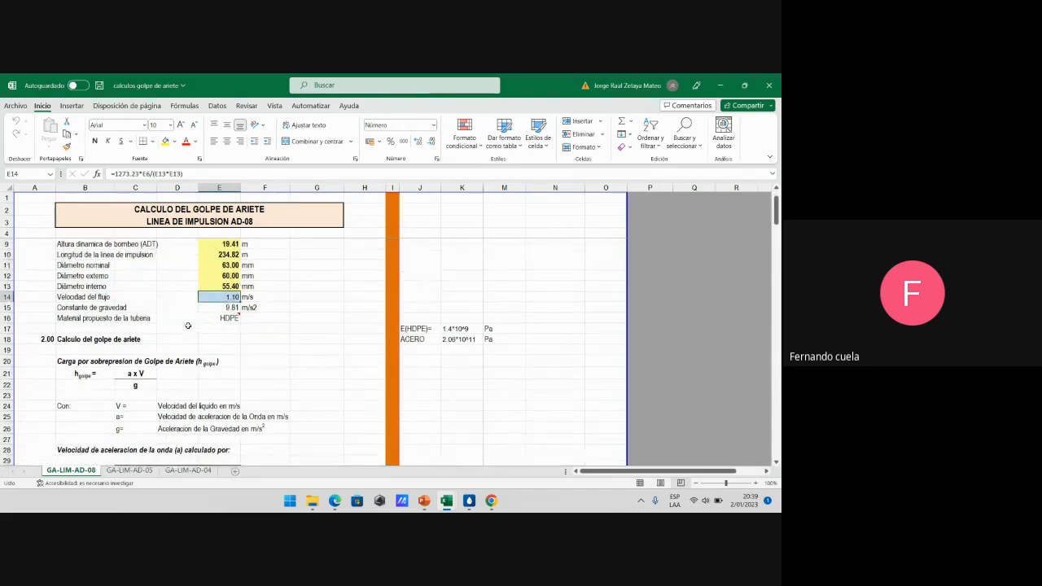
{"action": "left_click", "coordinate": [85, 365]}
{"action": "scroll", "coordinate": [154, 366], "scroll_direction": "up", "scroll_amount": 1}
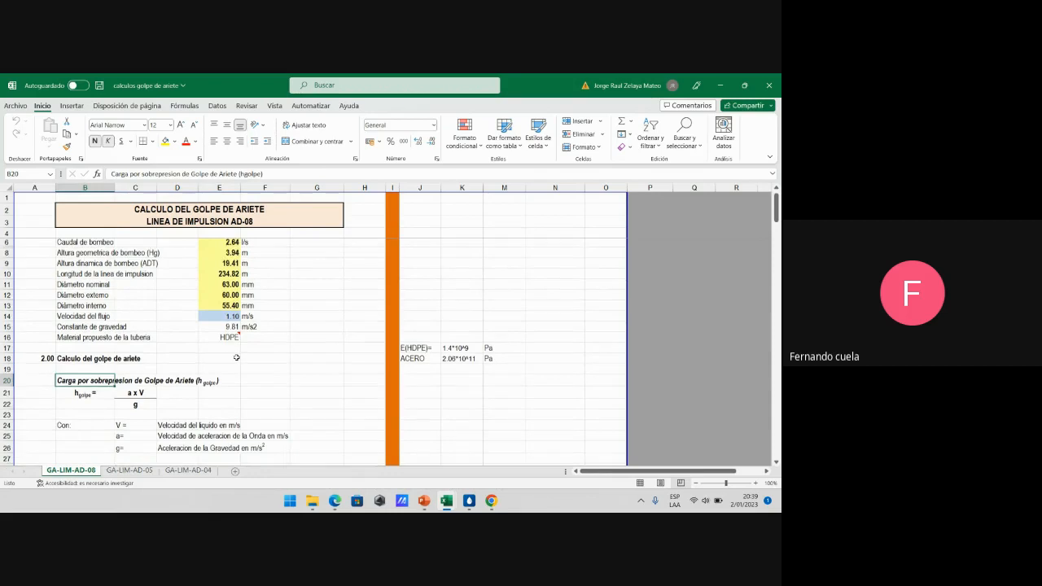
{"action": "scroll", "coordinate": [122, 369], "scroll_direction": "down", "scroll_amount": 1}
{"action": "left_click", "coordinate": [126, 372]}
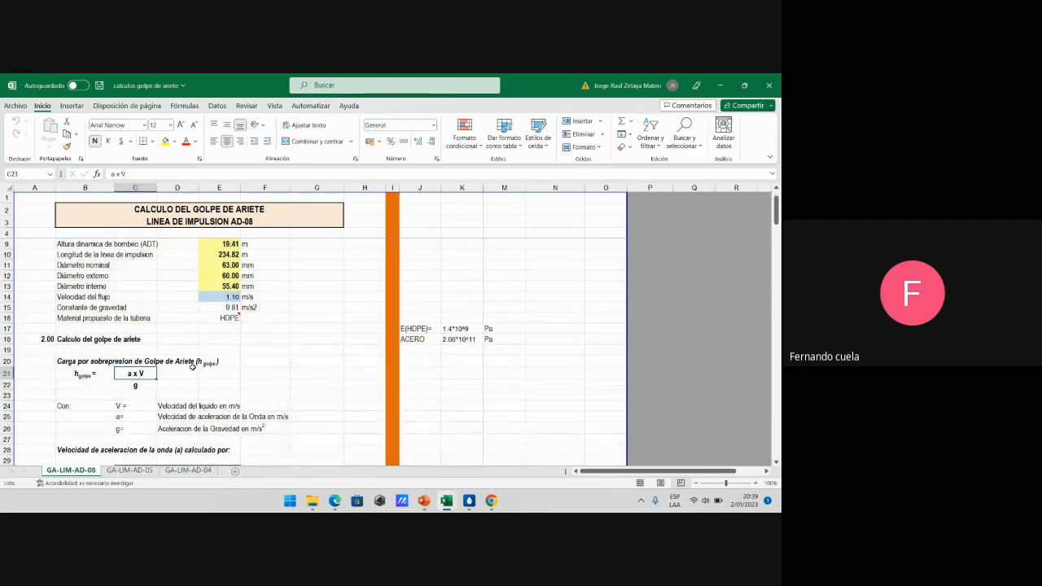
{"action": "scroll", "coordinate": [187, 381], "scroll_direction": "down", "scroll_amount": 1}
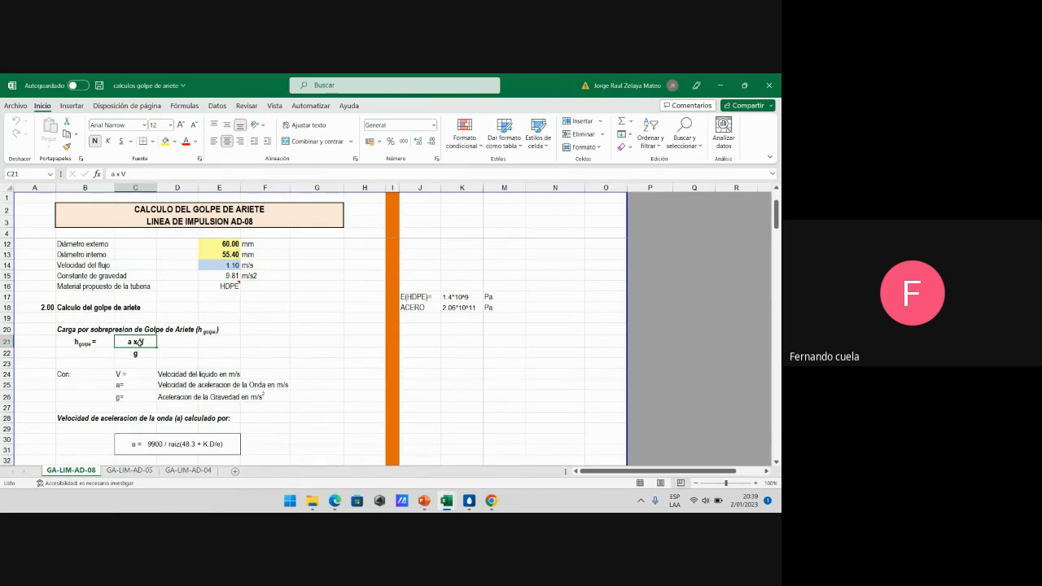
{"action": "scroll", "coordinate": [138, 342], "scroll_direction": "up", "scroll_amount": 1}
{"action": "left_click", "coordinate": [219, 293]}
{"action": "scroll", "coordinate": [181, 344], "scroll_direction": "down", "scroll_amount": 1}
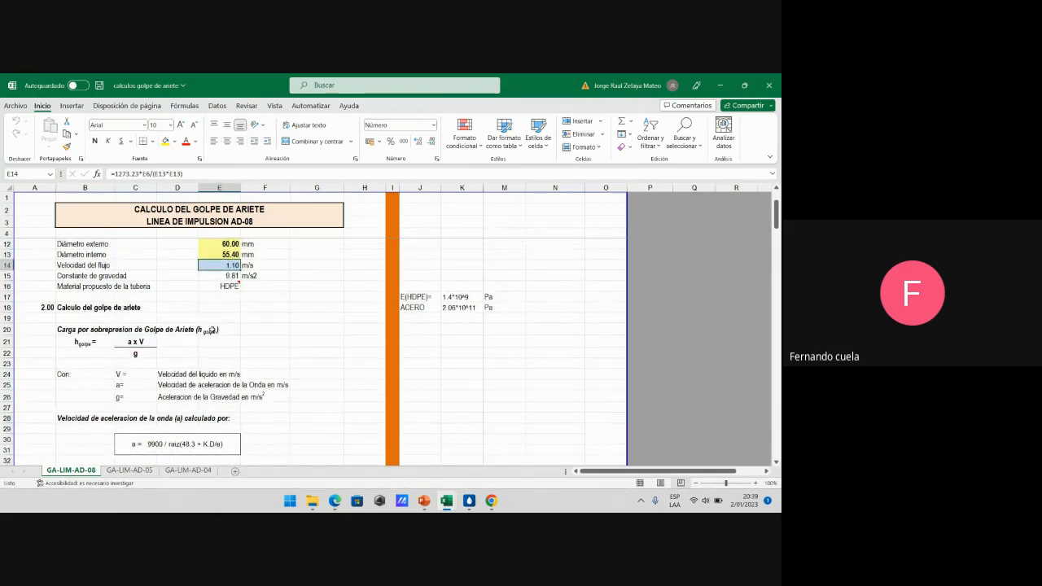
{"action": "scroll", "coordinate": [220, 329], "scroll_direction": "down", "scroll_amount": 1}
{"action": "scroll", "coordinate": [237, 330], "scroll_direction": "up", "scroll_amount": 1}
{"action": "left_click", "coordinate": [82, 265]}
{"action": "scroll", "coordinate": [155, 306], "scroll_direction": "down", "scroll_amount": 1}
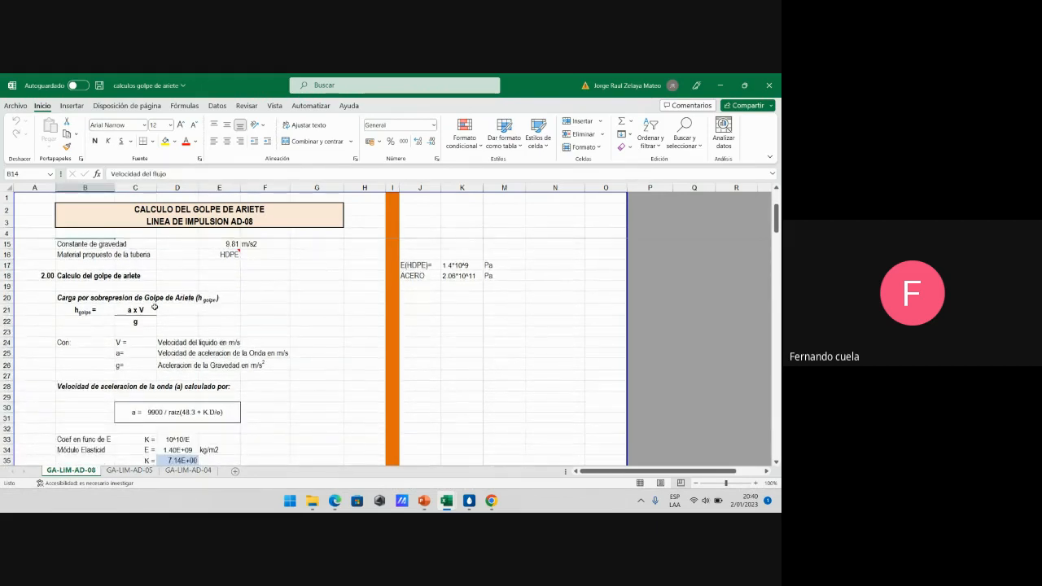
Examine the wave velocity formula in C30 under the overpressure variable definitions
{"action": "scroll", "coordinate": [154, 307], "scroll_direction": "down", "scroll_amount": 1}
{"action": "left_click", "coordinate": [266, 376]}
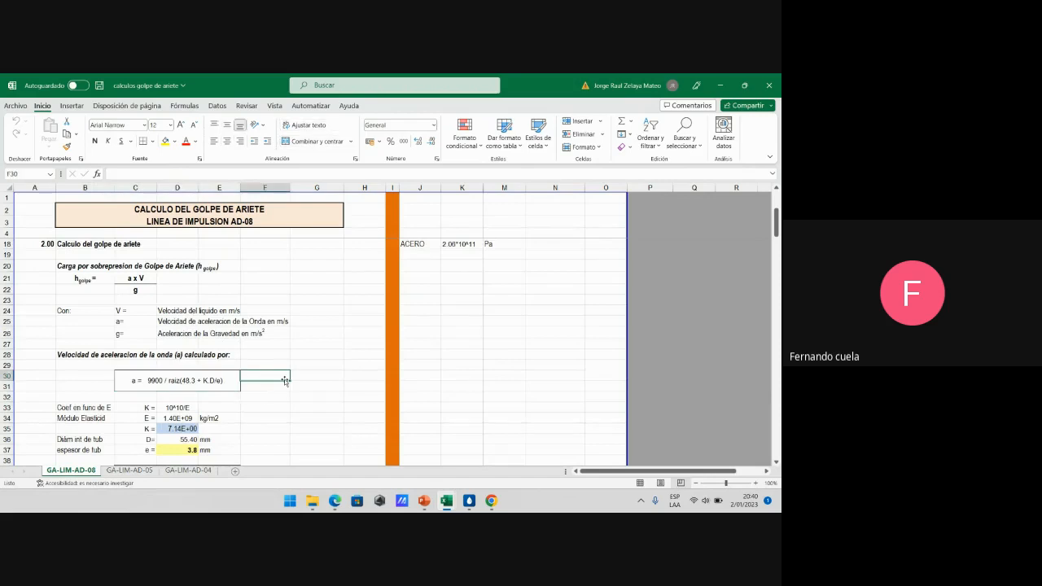
{"action": "scroll", "coordinate": [266, 363], "scroll_direction": "down", "scroll_amount": 1}
{"action": "scroll", "coordinate": [266, 363], "scroll_direction": "down", "scroll_amount": 1}
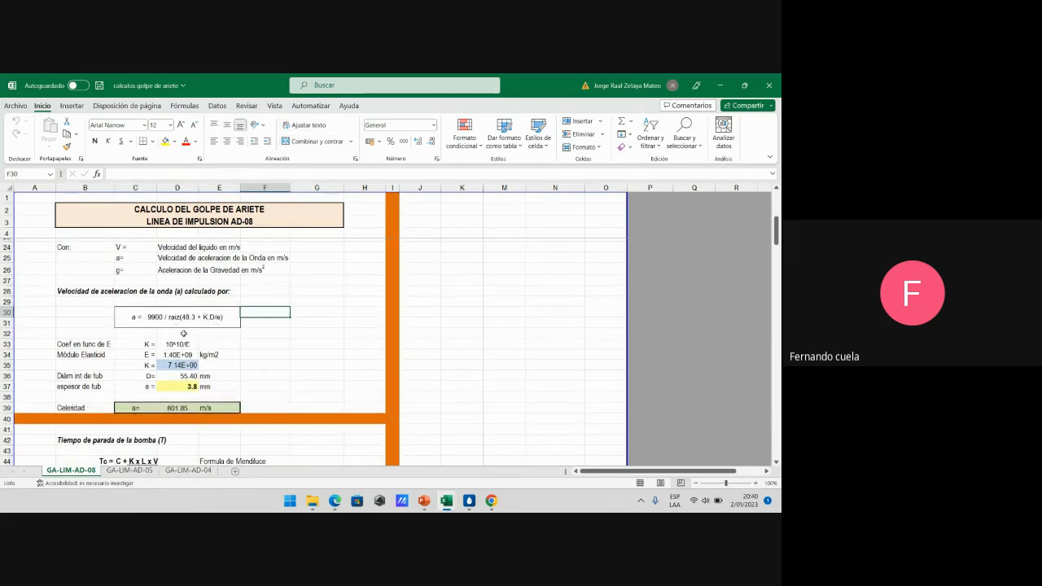
{"action": "left_click", "coordinate": [222, 319]}
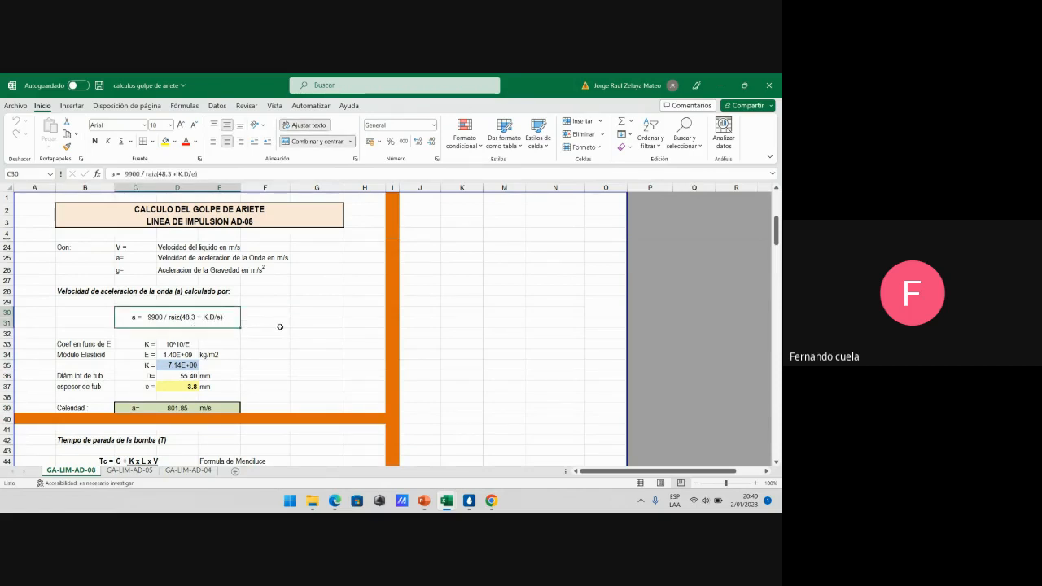
{"action": "left_click", "coordinate": [280, 325]}
{"action": "scroll", "coordinate": [280, 328], "scroll_direction": "down", "scroll_amount": 1}
Inspect the wave velocity inputs: internal pipe diameter, wall thickness, coefficient K and elastic modulus E
{"action": "left_click", "coordinate": [177, 345]}
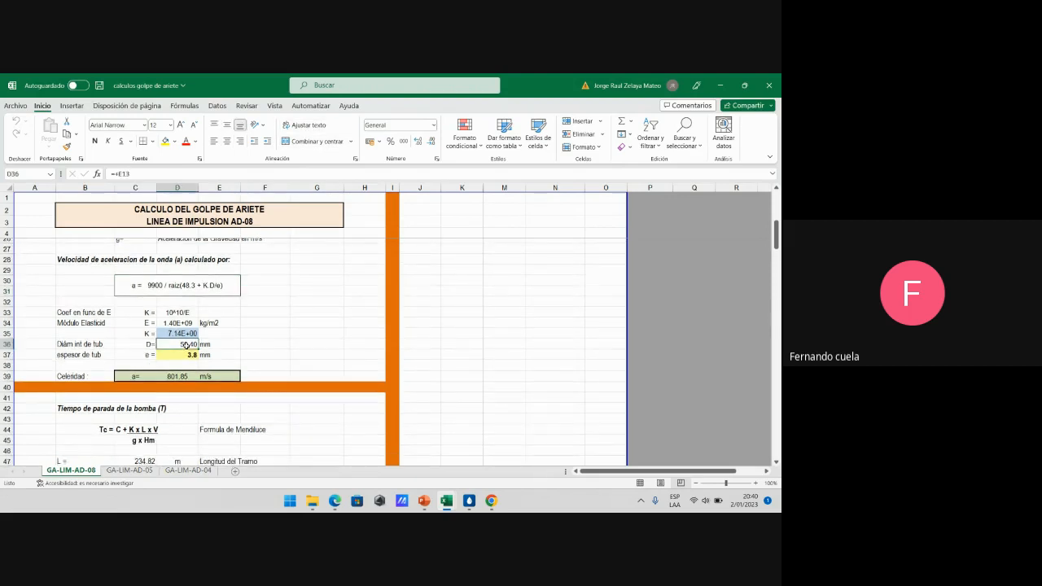
{"action": "scroll", "coordinate": [228, 345], "scroll_direction": "up", "scroll_amount": 1}
{"action": "scroll", "coordinate": [228, 345], "scroll_direction": "down", "scroll_amount": 1}
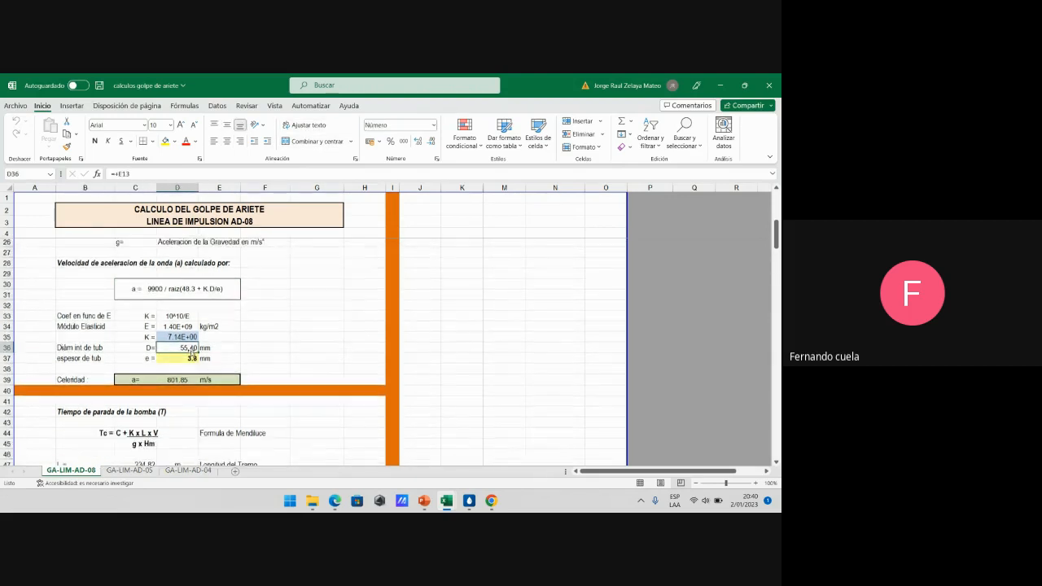
{"action": "left_click", "coordinate": [88, 344]}
{"action": "left_click", "coordinate": [88, 355]}
{"action": "left_click", "coordinate": [166, 356]}
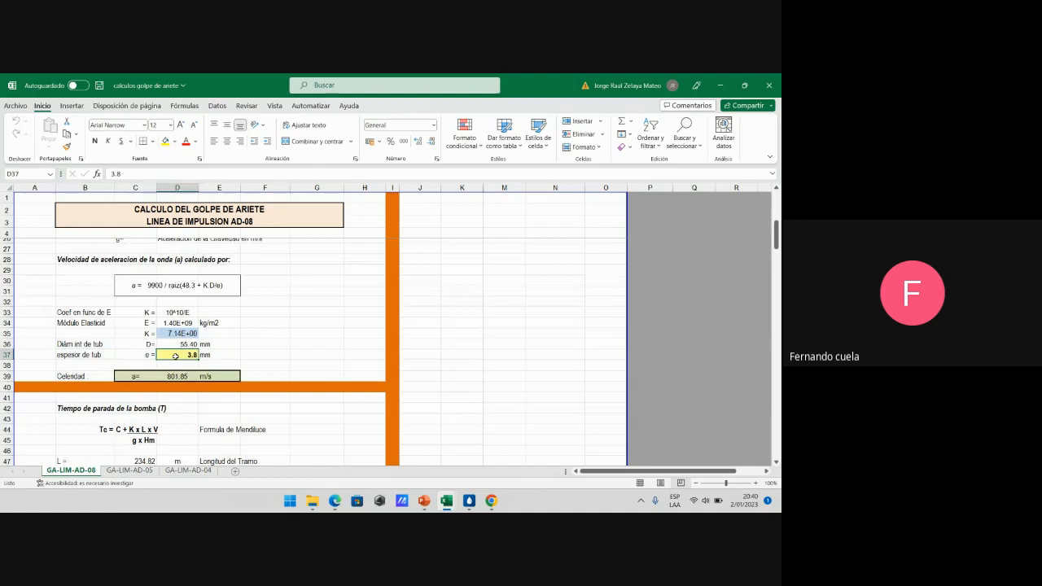
{"action": "left_click", "coordinate": [111, 344]}
{"action": "left_click", "coordinate": [166, 324]}
{"action": "left_click", "coordinate": [177, 335]}
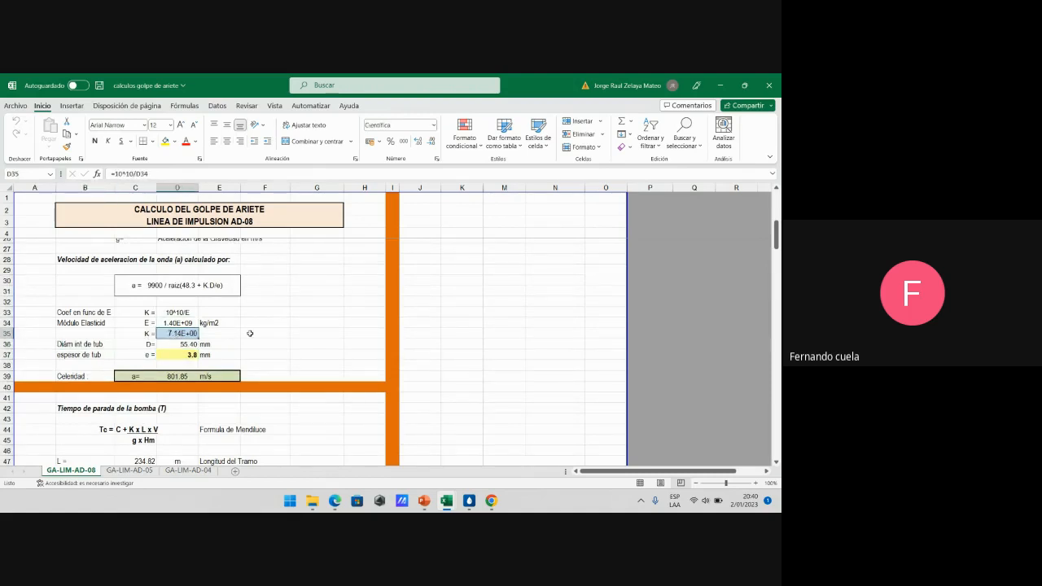
{"action": "left_click", "coordinate": [165, 324]}
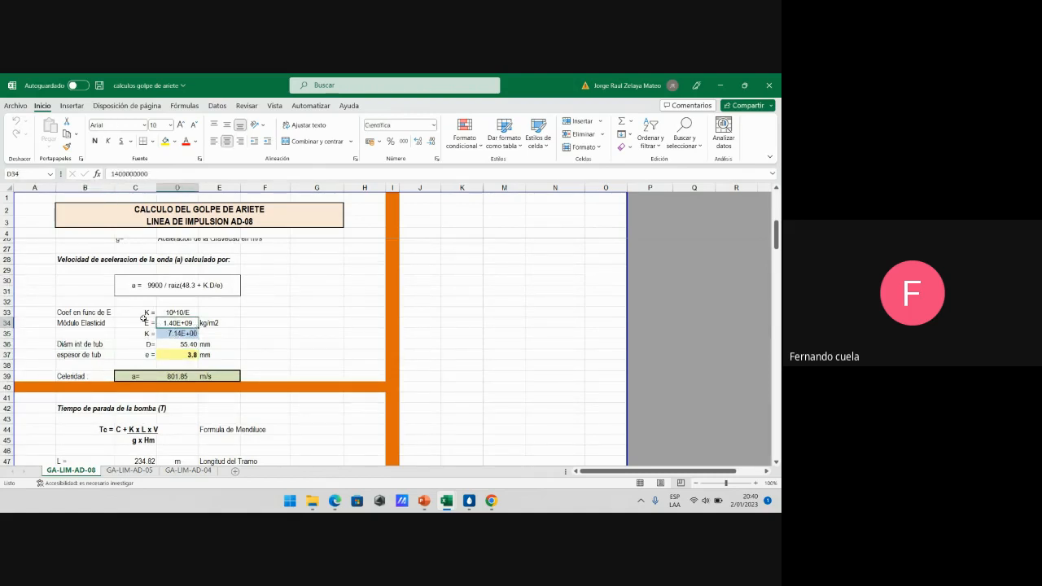
{"action": "left_click", "coordinate": [104, 314]}
{"action": "left_click", "coordinate": [174, 314]}
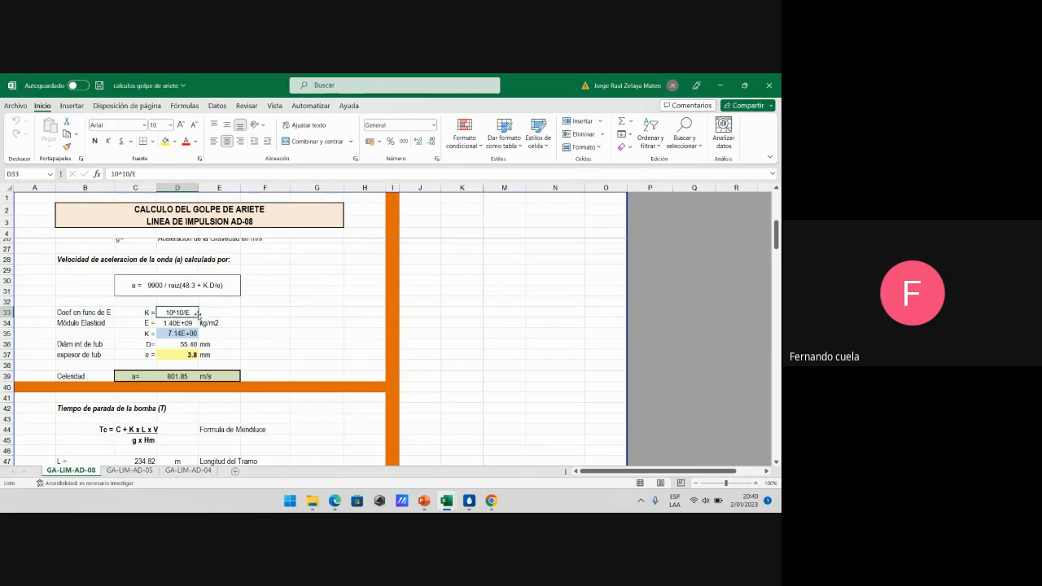
{"action": "left_click", "coordinate": [175, 323]}
{"action": "left_click", "coordinate": [146, 323]}
{"action": "left_click", "coordinate": [99, 323]}
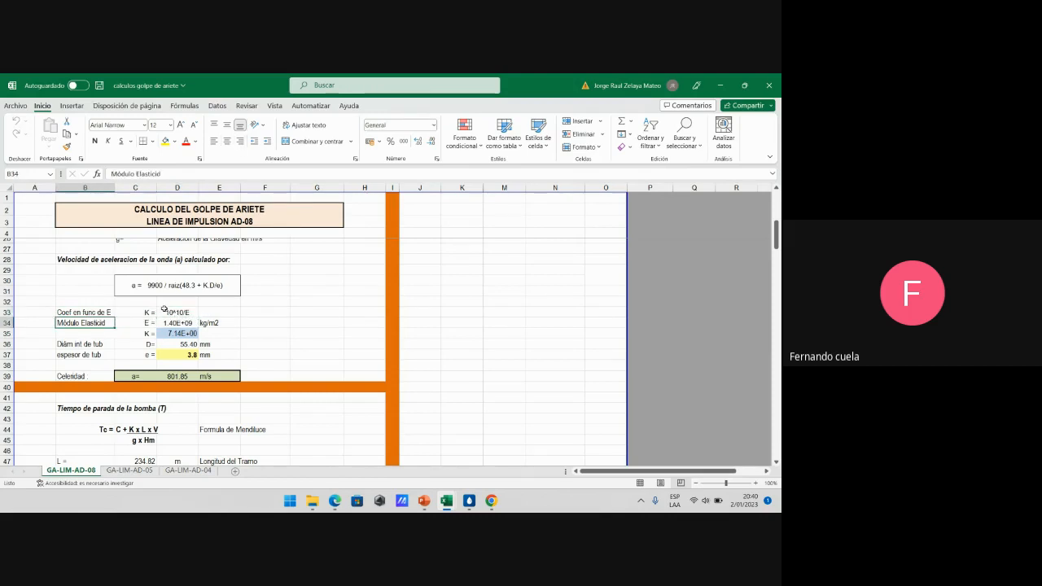
Check the HDPE and steel elastic modulus references in column J, and review the overpressure formula against the celerity calculation
{"action": "scroll", "coordinate": [284, 323], "scroll_direction": "up", "scroll_amount": 2}
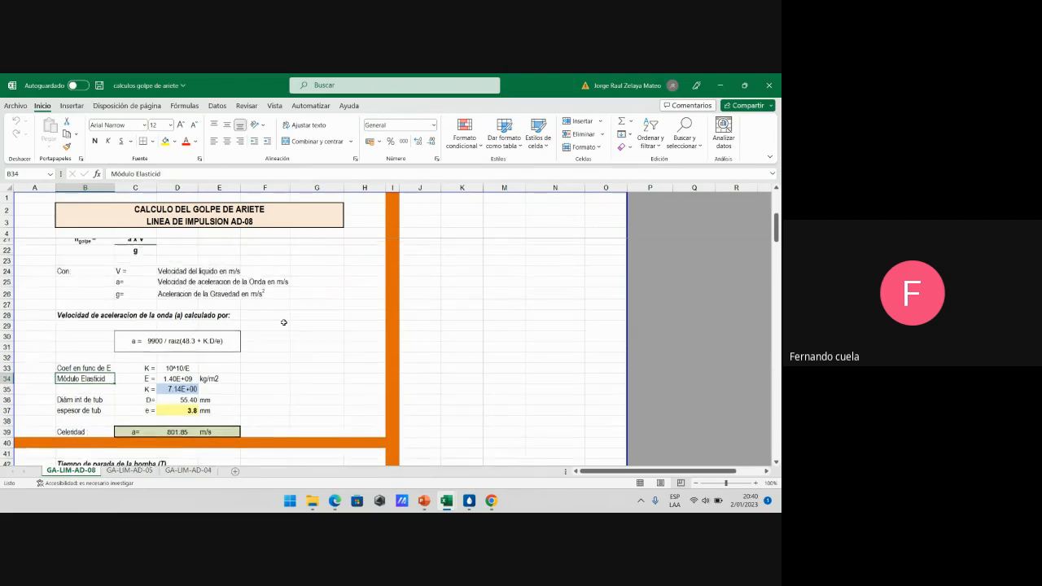
{"action": "scroll", "coordinate": [283, 323], "scroll_direction": "up", "scroll_amount": 4}
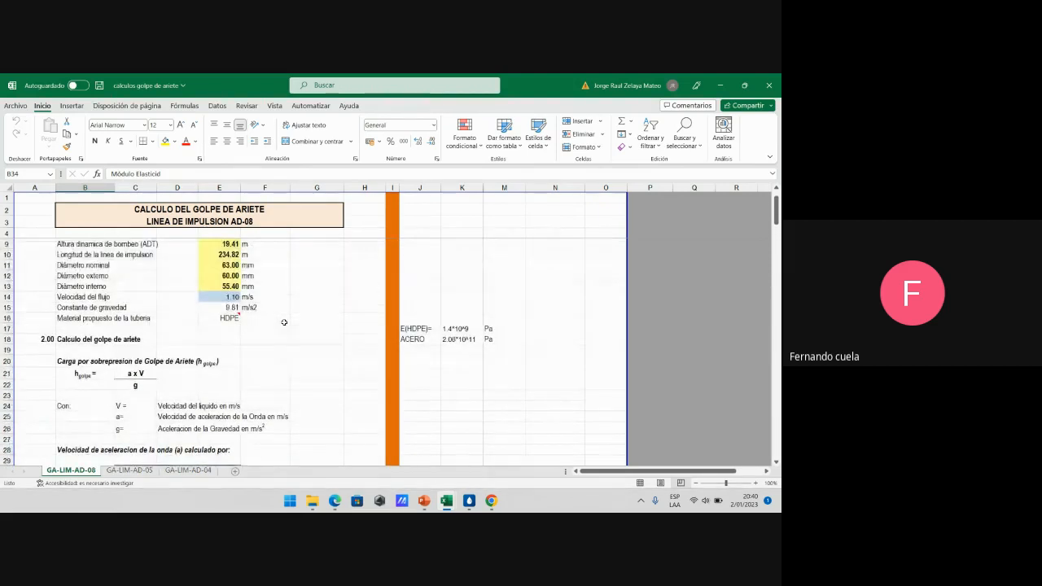
{"action": "mouse_move", "coordinate": [410, 330]}
{"action": "left_mouse_down"}
{"action": "mouse_move", "coordinate": [498, 337]}
{"action": "mouse_move", "coordinate": [412, 338]}
{"action": "left_mouse_up"}
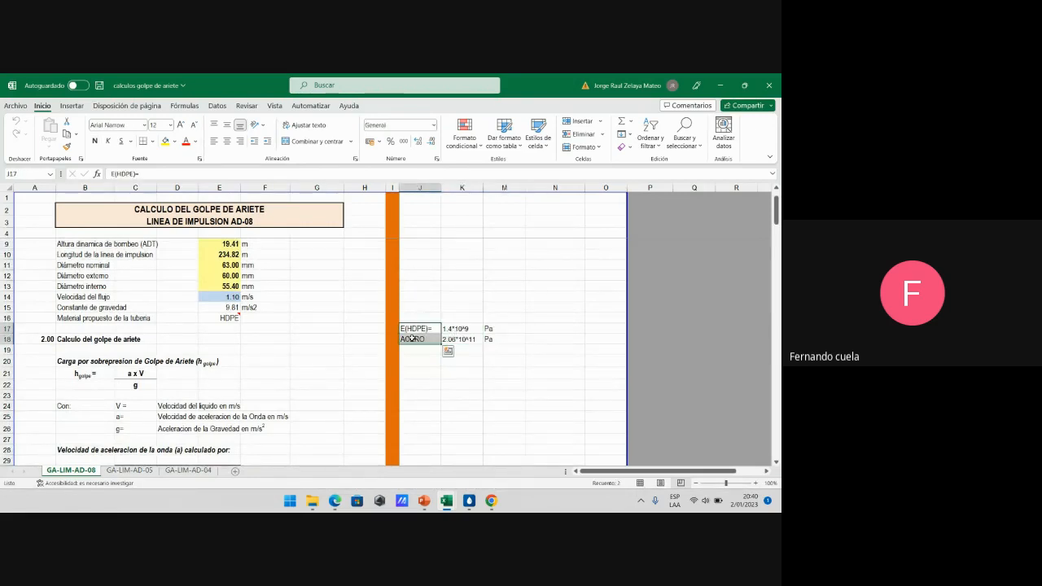
{"action": "left_click", "coordinate": [273, 322]}
{"action": "scroll", "coordinate": [275, 325], "scroll_direction": "down", "scroll_amount": 3}
{"action": "left_click", "coordinate": [88, 280]}
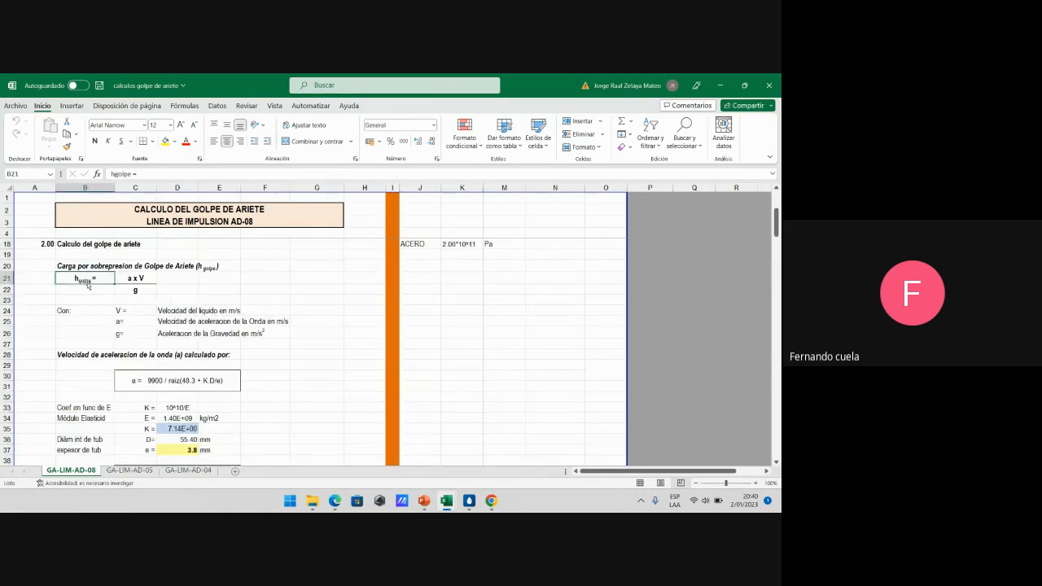
{"action": "scroll", "coordinate": [106, 285], "scroll_direction": "down", "scroll_amount": 6}
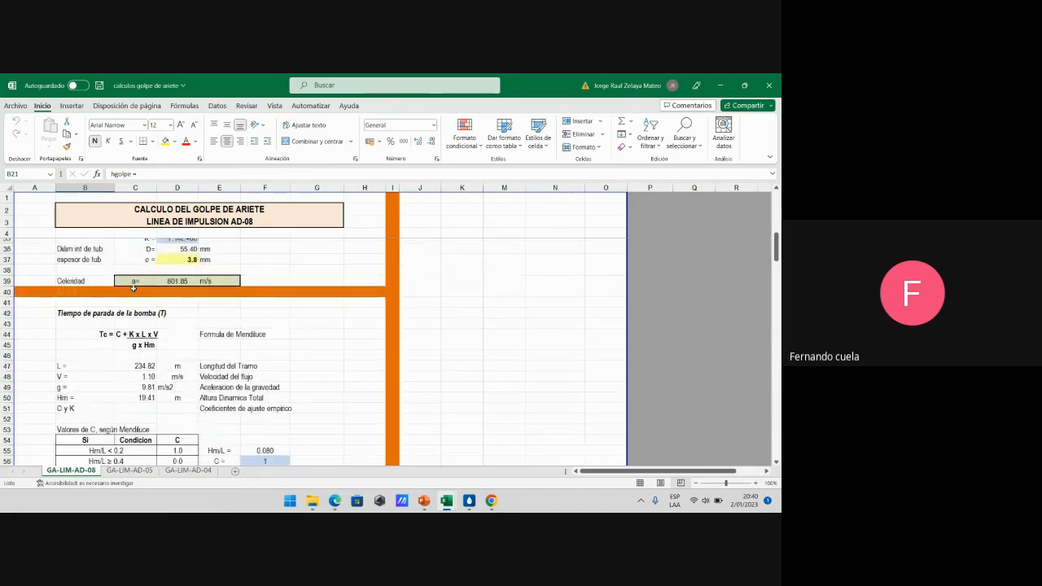
{"action": "scroll", "coordinate": [153, 299], "scroll_direction": "up", "scroll_amount": 1}
{"action": "scroll", "coordinate": [153, 300], "scroll_direction": "up", "scroll_amount": 5}
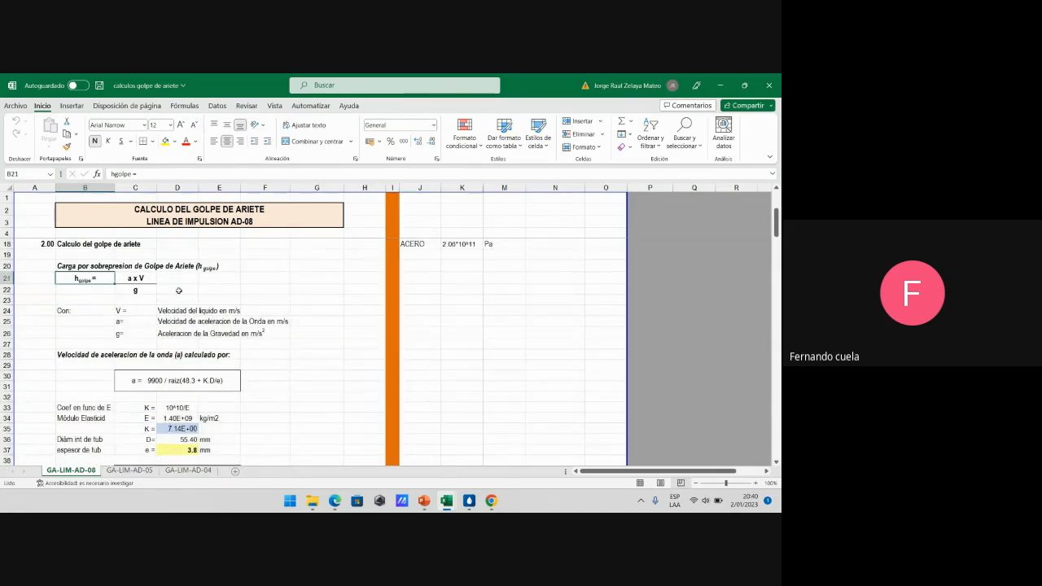
Review the celerity result and the pump stopping time section, and return to the overpressure formula
{"action": "scroll", "coordinate": [179, 291], "scroll_direction": "down", "scroll_amount": 5}
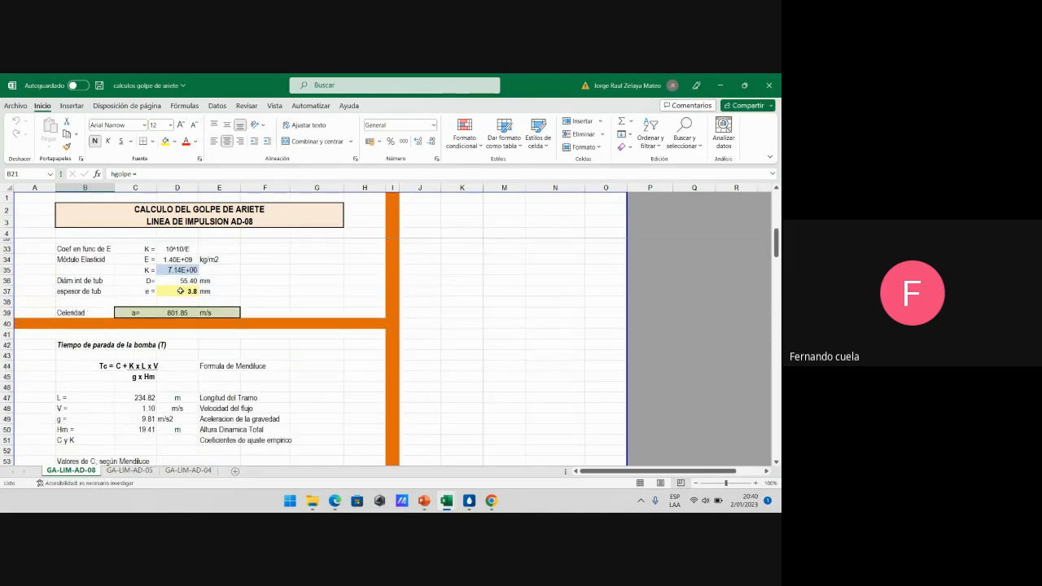
{"action": "scroll", "coordinate": [180, 289], "scroll_direction": "up", "scroll_amount": 2}
{"action": "scroll", "coordinate": [180, 289], "scroll_direction": "down", "scroll_amount": 3}
{"action": "scroll", "coordinate": [180, 290], "scroll_direction": "up", "scroll_amount": 6}
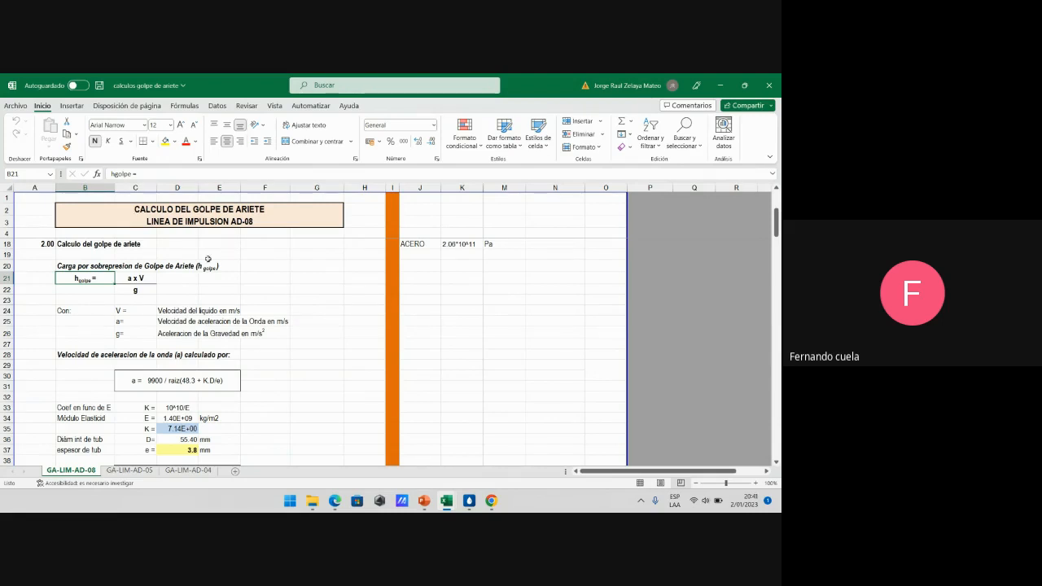
Inspect the overpressure formula terms in B21:C22 and compare them with the celerity calculation below
{"action": "left_click", "coordinate": [128, 280]}
{"action": "left_click", "coordinate": [132, 291]}
{"action": "key", "text": "Right"}
{"action": "key", "text": "Right"}
{"action": "key", "text": "Right"}
{"action": "key", "text": "Right"}
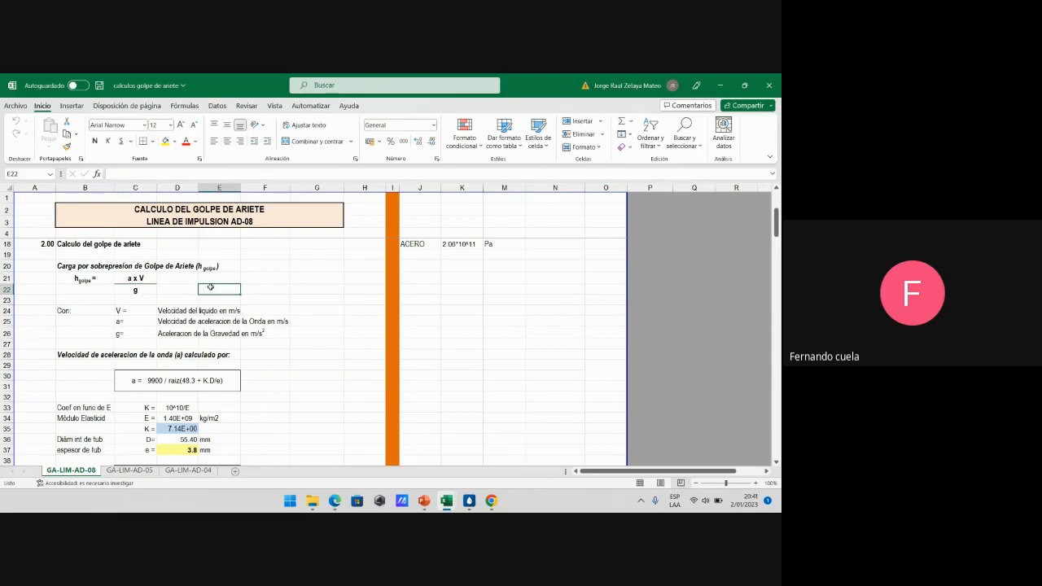
{"action": "scroll", "coordinate": [319, 287], "scroll_direction": "down", "scroll_amount": 4}
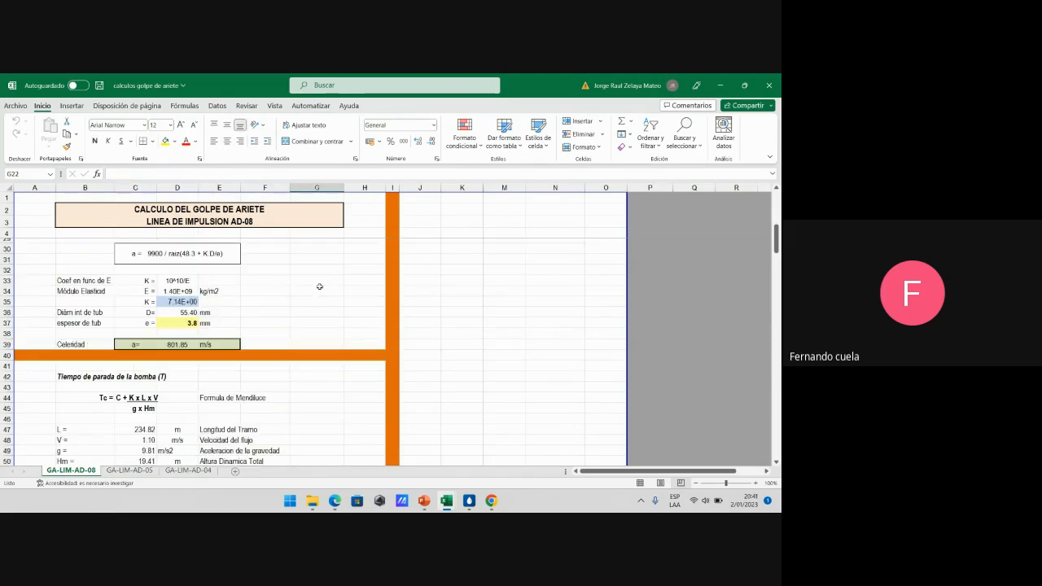
{"action": "scroll", "coordinate": [319, 286], "scroll_direction": "up", "scroll_amount": 4}
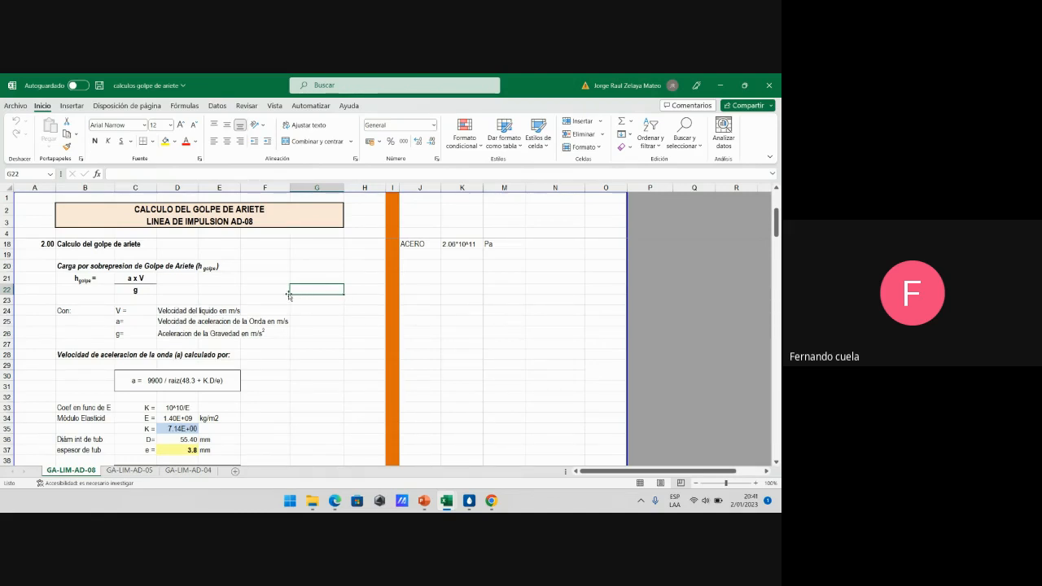
{"action": "left_click_drag", "start_coordinate": [94, 281], "coordinate": [130, 291]}
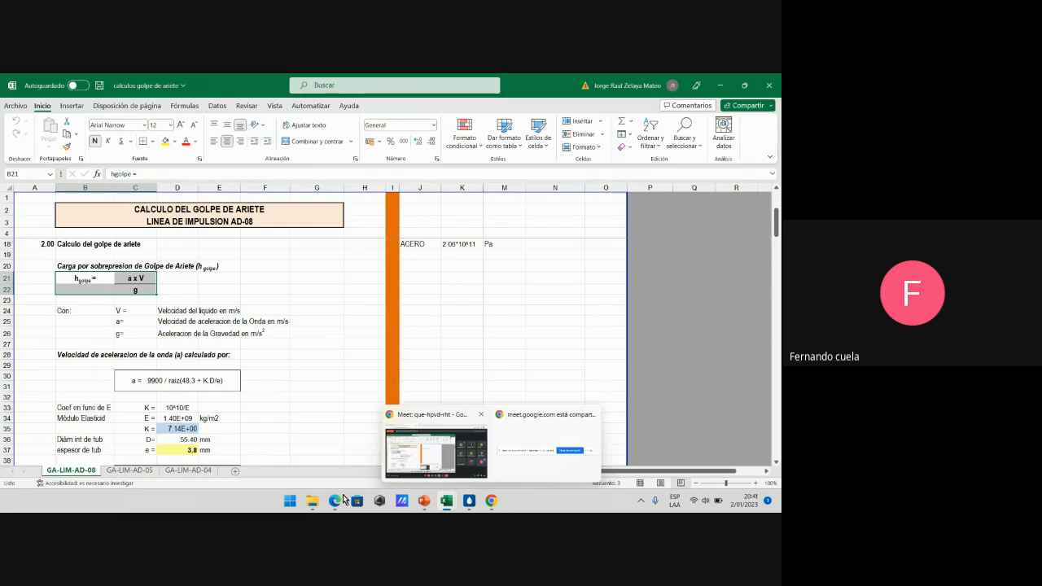
Switch to OS.010.pdf in Edge and review the gravity conduction requirements up to the Hazen-Williams friction coefficients in Tabla N°1
{"action": "left_click", "coordinate": [385, 503]}
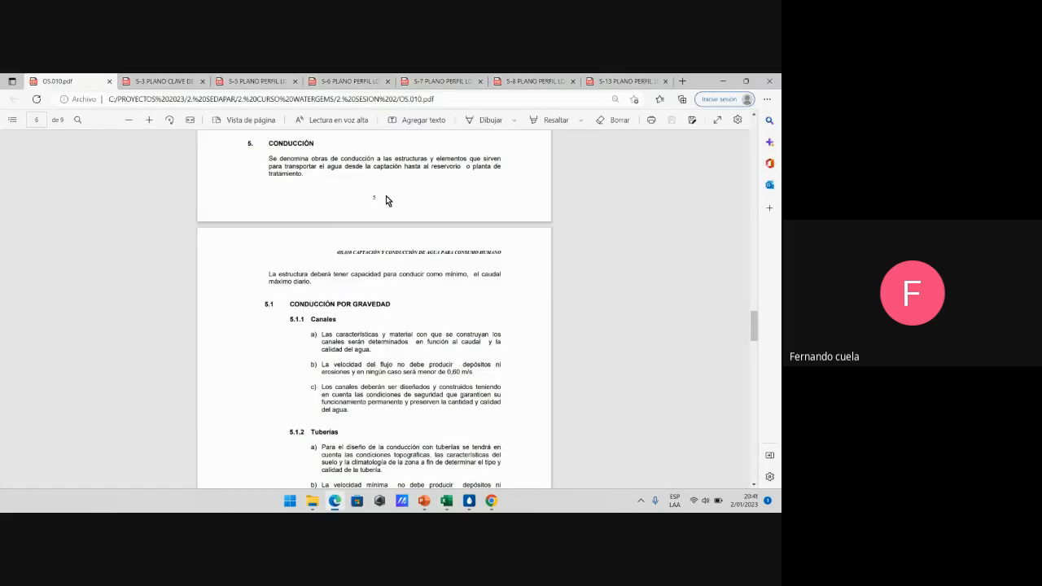
{"action": "scroll", "coordinate": [439, 279], "scroll_direction": "up", "scroll_amount": 2}
{"action": "scroll", "coordinate": [440, 278], "scroll_direction": "up", "scroll_amount": 3}
{"action": "scroll", "coordinate": [400, 259], "scroll_direction": "down", "scroll_amount": 4}
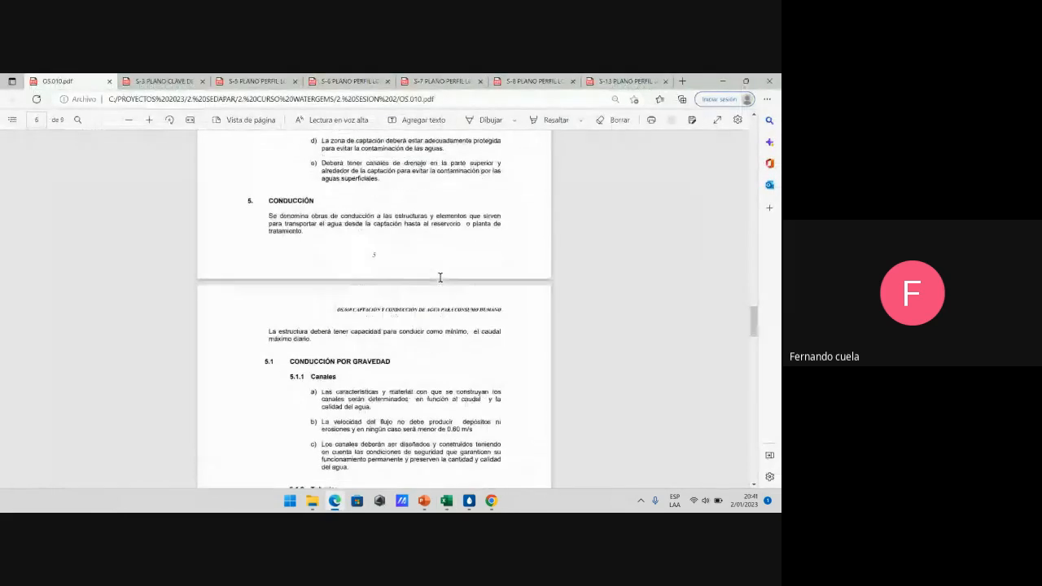
{"action": "scroll", "coordinate": [401, 259], "scroll_direction": "up", "scroll_amount": 2, "text": "ctrl"}
{"action": "scroll", "coordinate": [401, 259], "scroll_direction": "down", "scroll_amount": 5}
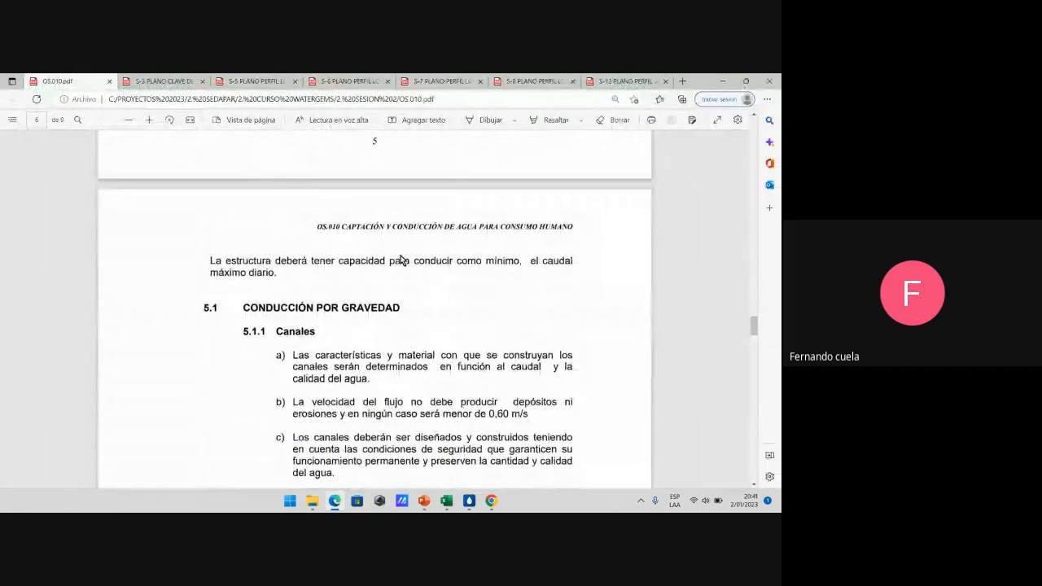
{"action": "scroll", "coordinate": [400, 259], "scroll_direction": "down", "scroll_amount": 5}
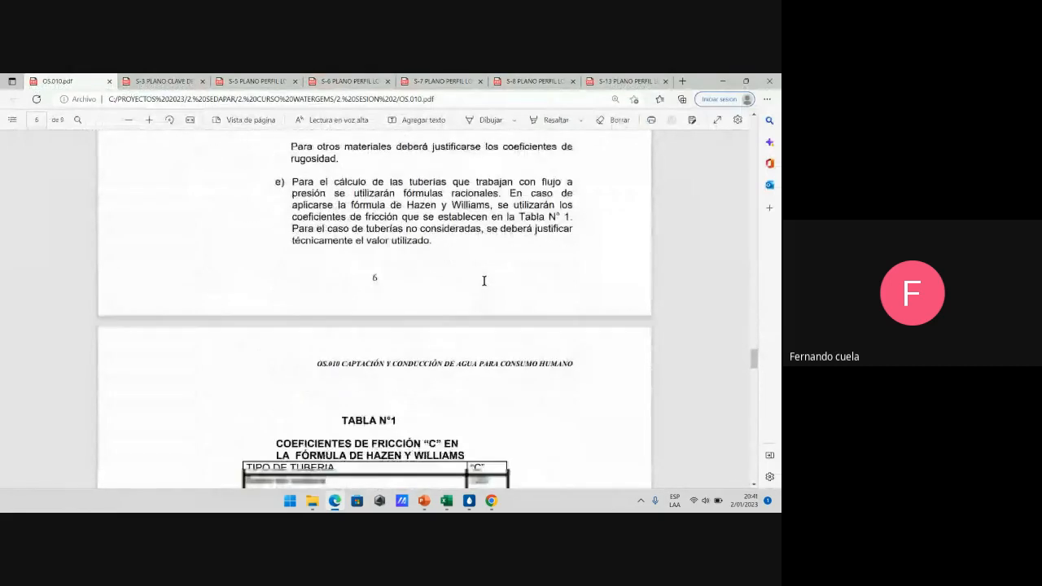
{"action": "scroll", "coordinate": [484, 280], "scroll_direction": "down", "scroll_amount": 5}
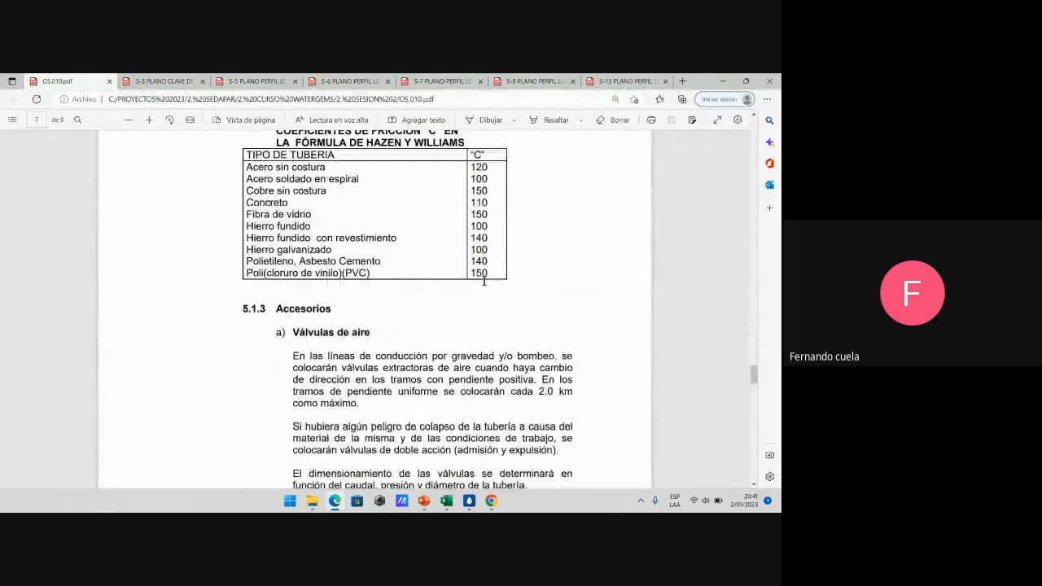
{"action": "scroll", "coordinate": [483, 280], "scroll_direction": "up", "scroll_amount": 2}
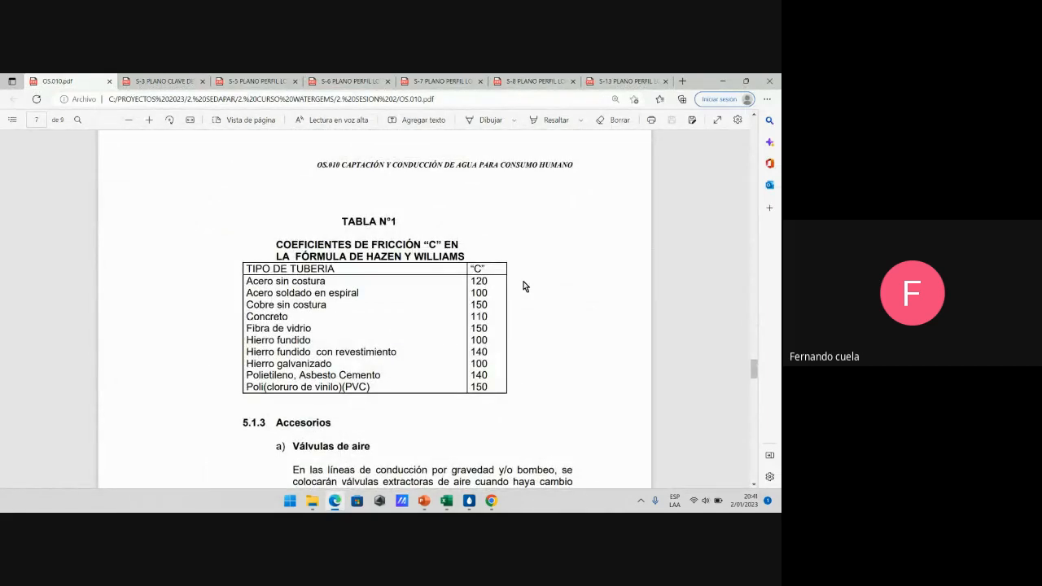
Review the air and purge valve requirements in 5.1.3 and the maximum admissible pipe velocities in 5.1.2
{"action": "scroll", "coordinate": [525, 286], "scroll_direction": "down", "scroll_amount": 7}
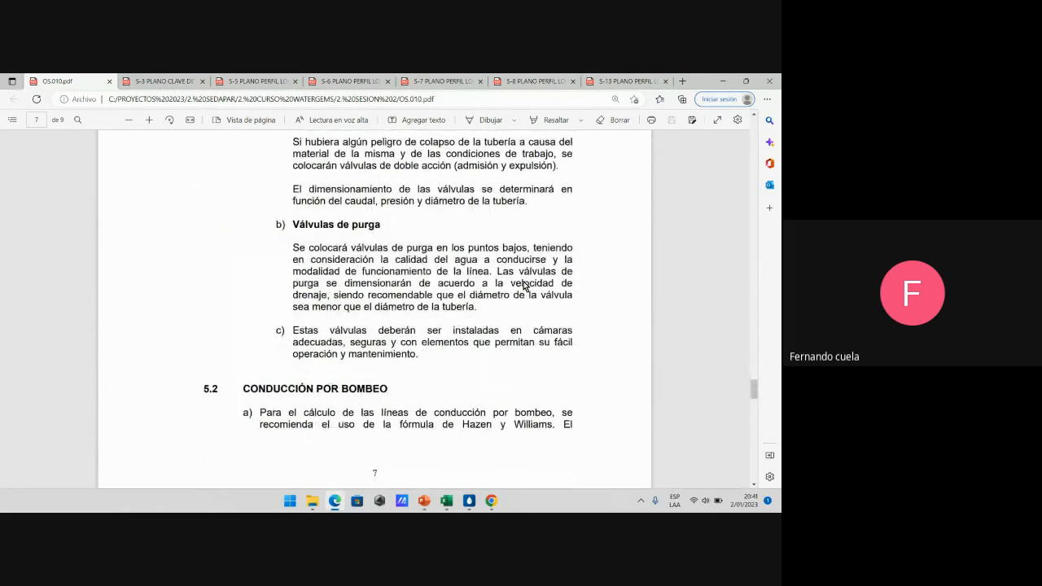
{"action": "scroll", "coordinate": [525, 286], "scroll_direction": "down", "scroll_amount": 1}
{"action": "scroll", "coordinate": [525, 285], "scroll_direction": "up", "scroll_amount": 2}
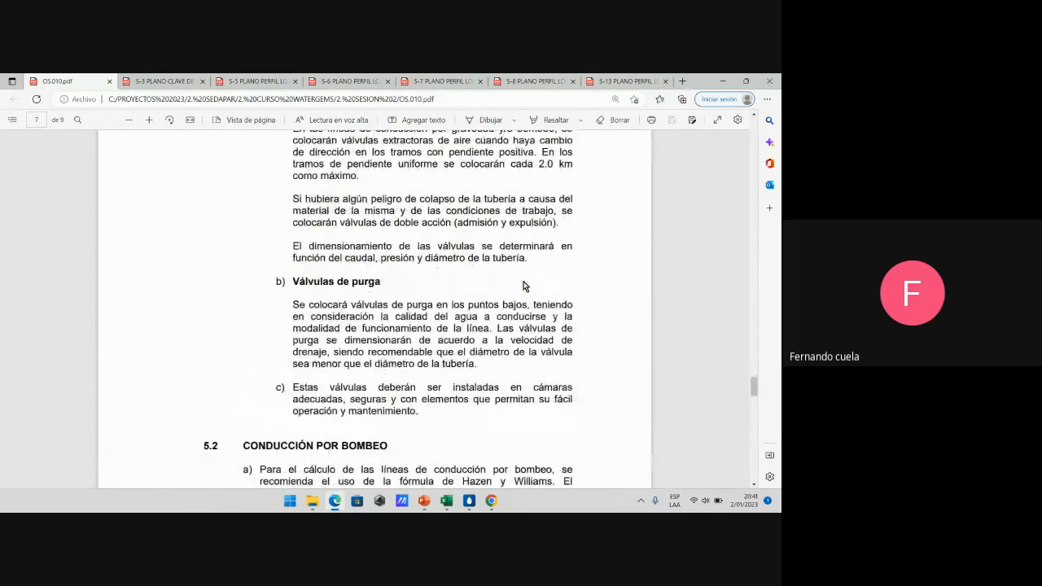
{"action": "scroll", "coordinate": [441, 313], "scroll_direction": "up", "scroll_amount": 12}
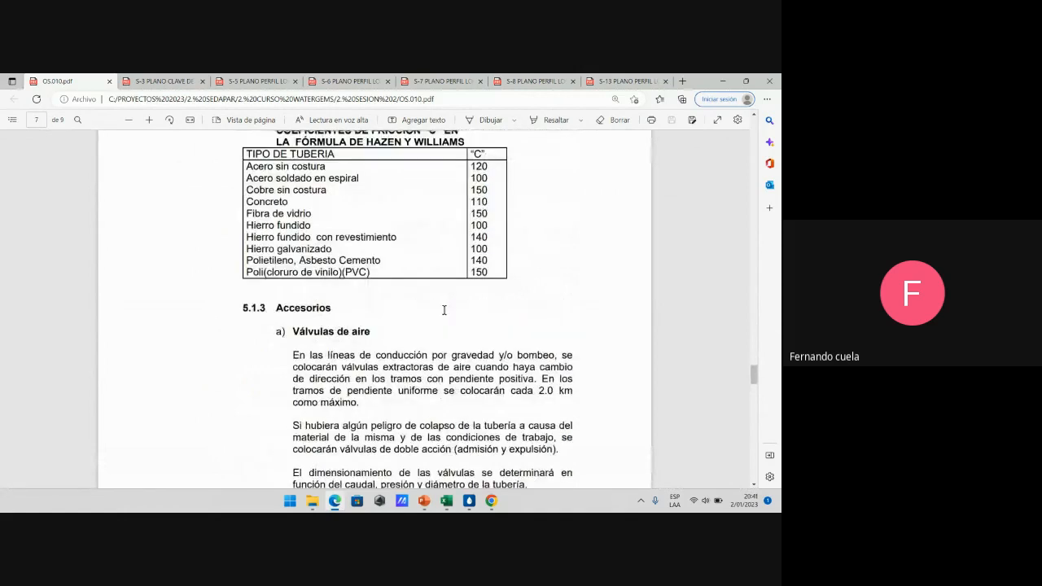
{"action": "scroll", "coordinate": [458, 313], "scroll_direction": "up", "scroll_amount": 5}
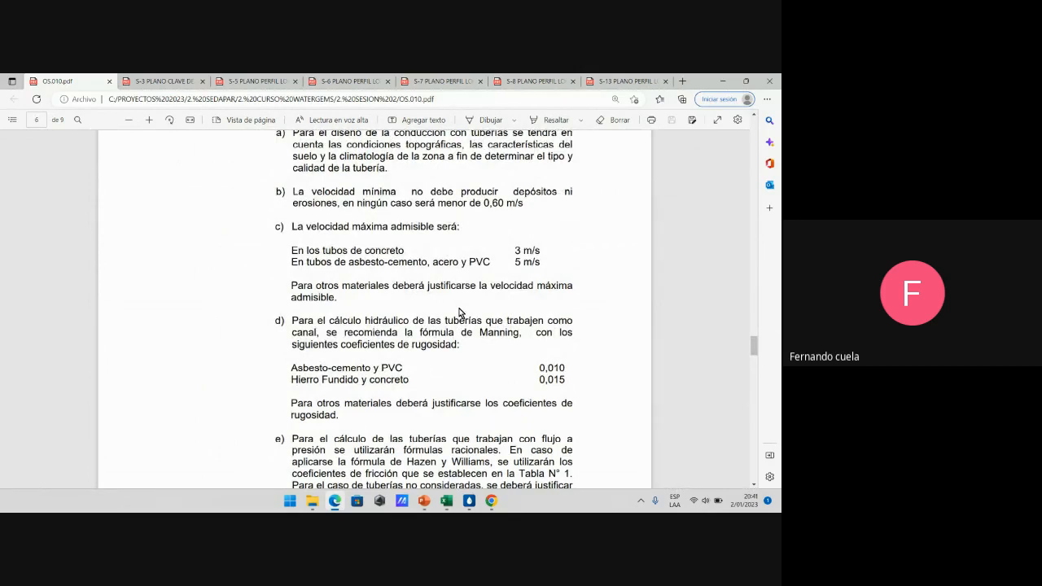
{"action": "scroll", "coordinate": [458, 313], "scroll_direction": "down", "scroll_amount": 1}
{"action": "scroll", "coordinate": [458, 313], "scroll_direction": "up", "scroll_amount": 1}
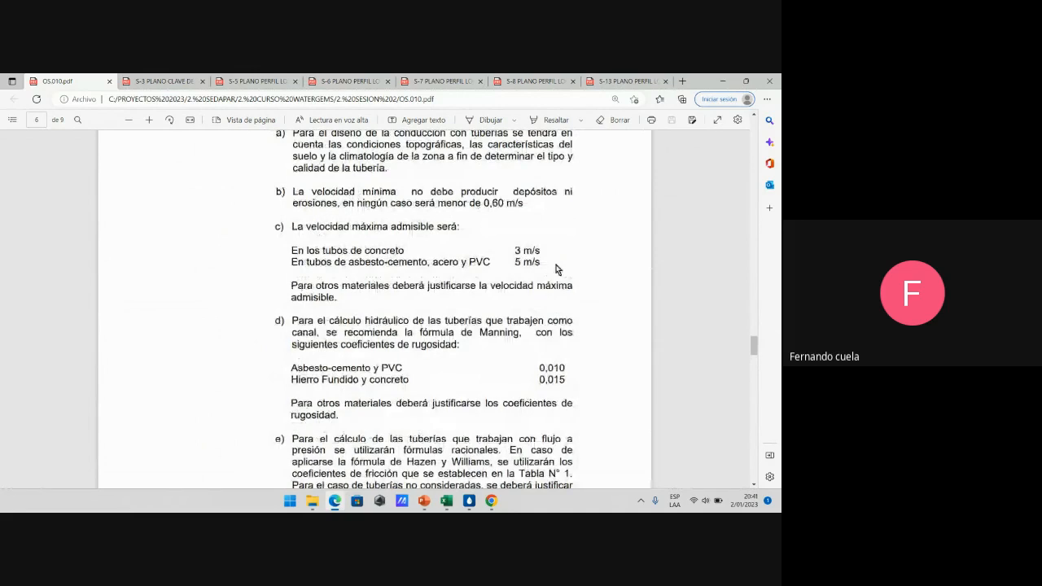
Find section 5.3 Consideraciones Especiales and examine item a) on suitable, duly protected pipe material for aggressive soils or severe climate
{"action": "scroll", "coordinate": [573, 298], "scroll_direction": "down", "scroll_amount": 14}
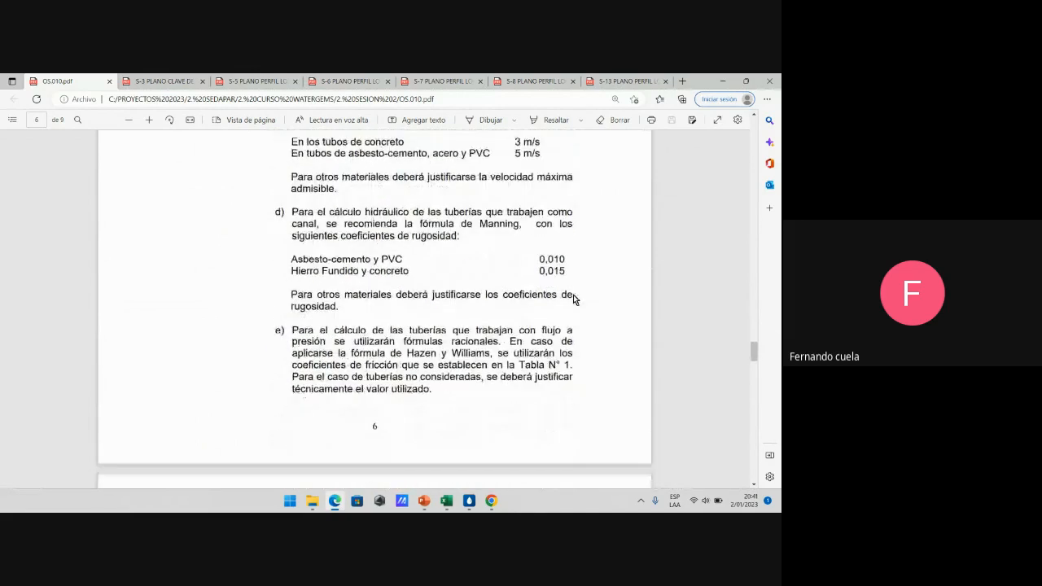
{"action": "scroll", "coordinate": [573, 300], "scroll_direction": "down", "scroll_amount": 7}
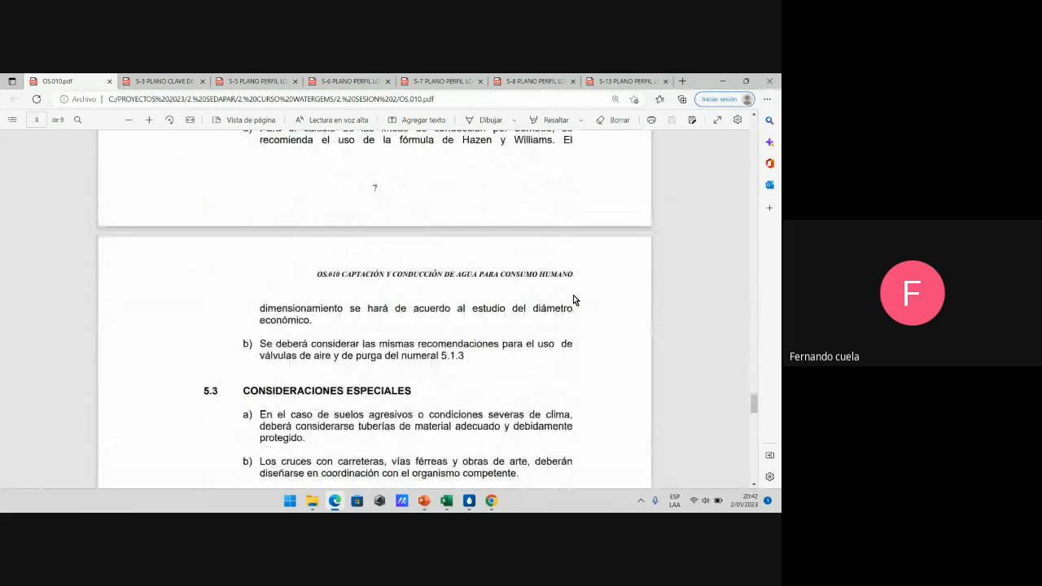
{"action": "scroll", "coordinate": [573, 299], "scroll_direction": "down", "scroll_amount": 3}
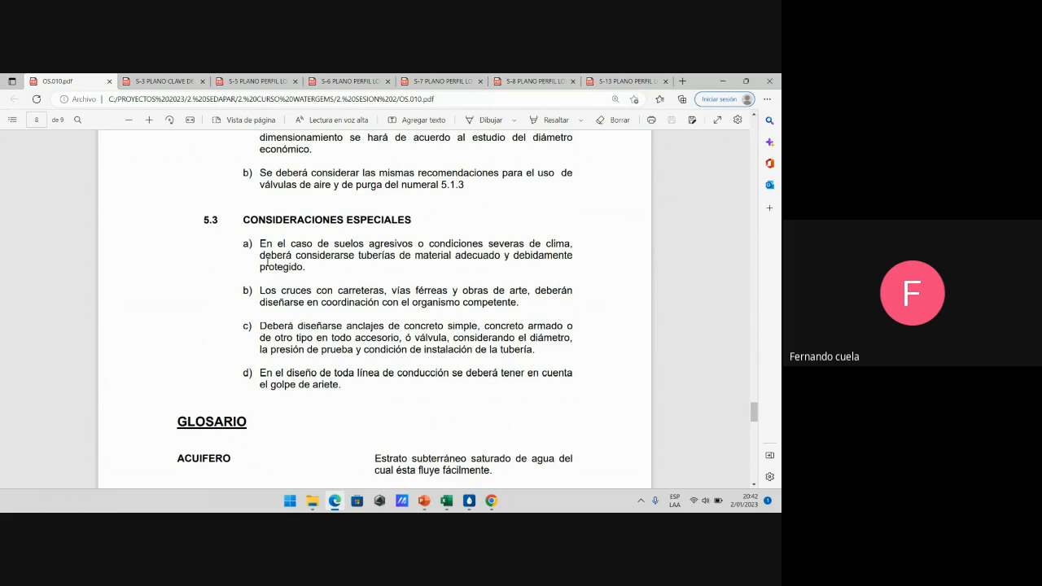
{"action": "left_click_drag", "start_coordinate": [262, 257], "coordinate": [497, 258]}
{"action": "left_click", "coordinate": [499, 256]}
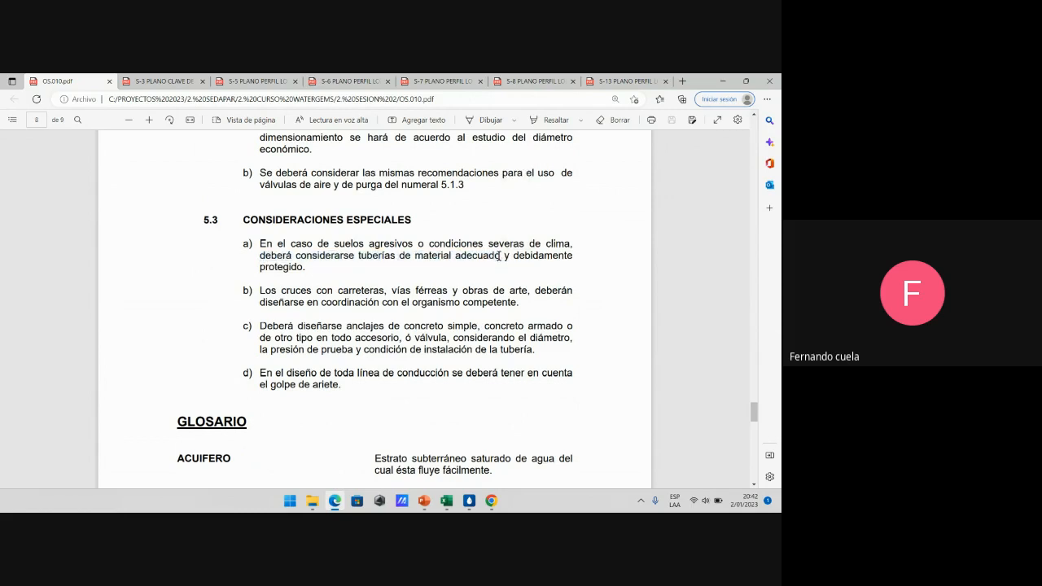
{"action": "left_click_drag", "start_coordinate": [263, 257], "coordinate": [310, 269]}
{"action": "left_click", "coordinate": [515, 263]}
{"action": "left_click", "coordinate": [521, 263]}
{"action": "left_click_drag", "start_coordinate": [515, 255], "coordinate": [307, 268]}
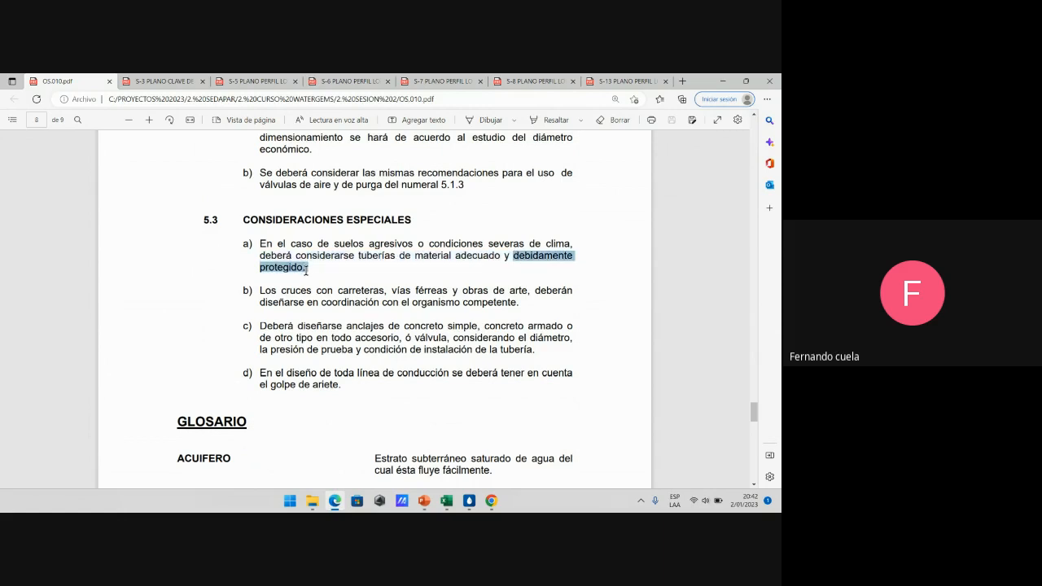
{"action": "left_click", "coordinate": [517, 261]}
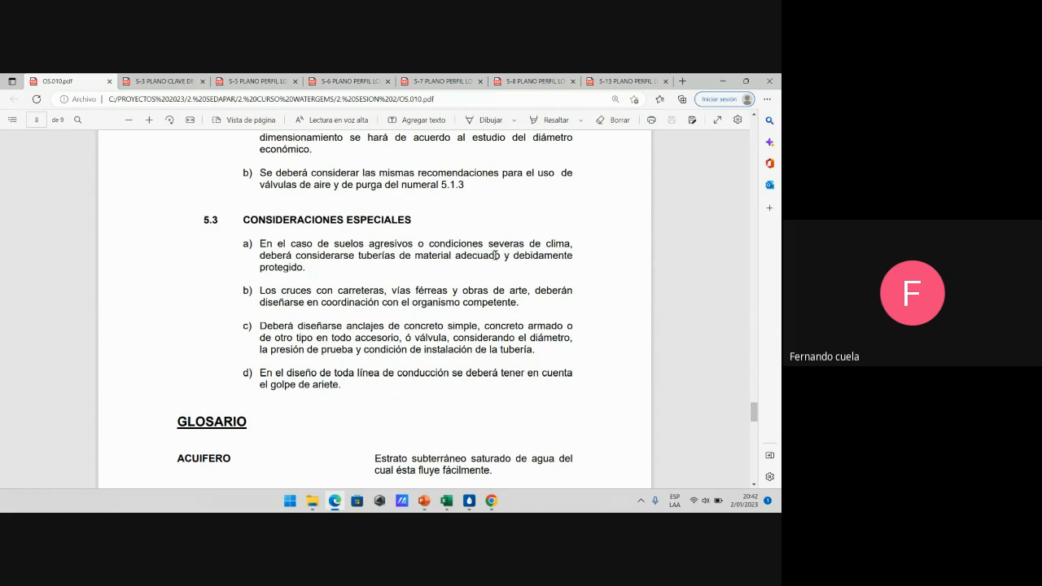
Go over the wording "tuberías de material adecuado y debidamente protegido" in item a) phrase by phrase
{"action": "left_click_drag", "start_coordinate": [340, 256], "coordinate": [452, 258]}
{"action": "left_click", "coordinate": [453, 258]}
{"action": "left_click_drag", "start_coordinate": [458, 256], "coordinate": [501, 257]}
{"action": "left_click", "coordinate": [488, 259]}
{"action": "left_click_drag", "start_coordinate": [455, 257], "coordinate": [573, 261]}
{"action": "left_click", "coordinate": [509, 261]}
{"action": "left_click", "coordinate": [289, 261]}
Examine item c) of section 5.3 on anchors for accessories and valves, including diameter, test pressure and pipe installation condition
{"action": "scroll", "coordinate": [344, 273], "scroll_direction": "down", "scroll_amount": 1}
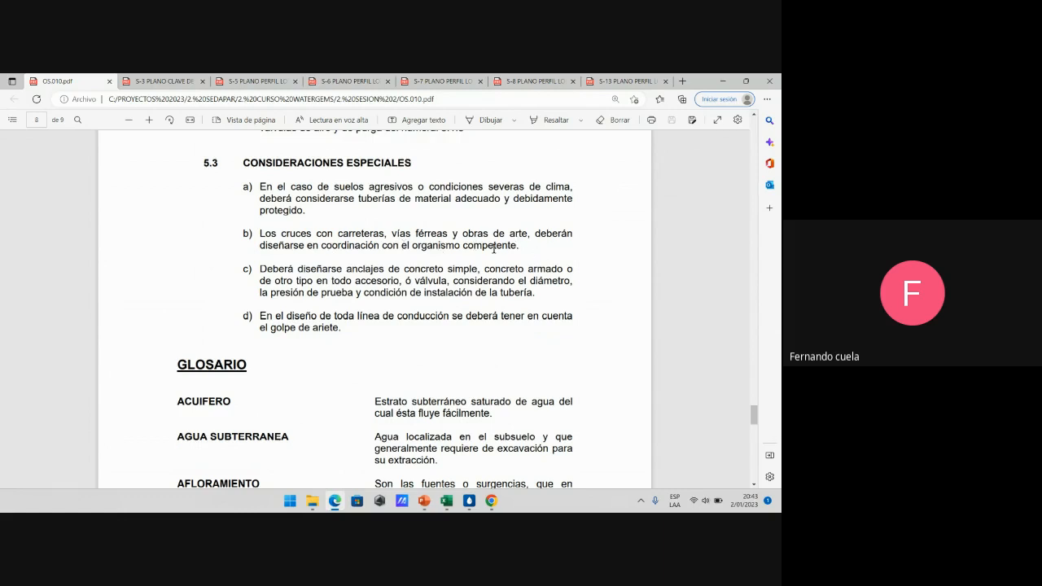
{"action": "scroll", "coordinate": [502, 245], "scroll_direction": "down", "scroll_amount": 1}
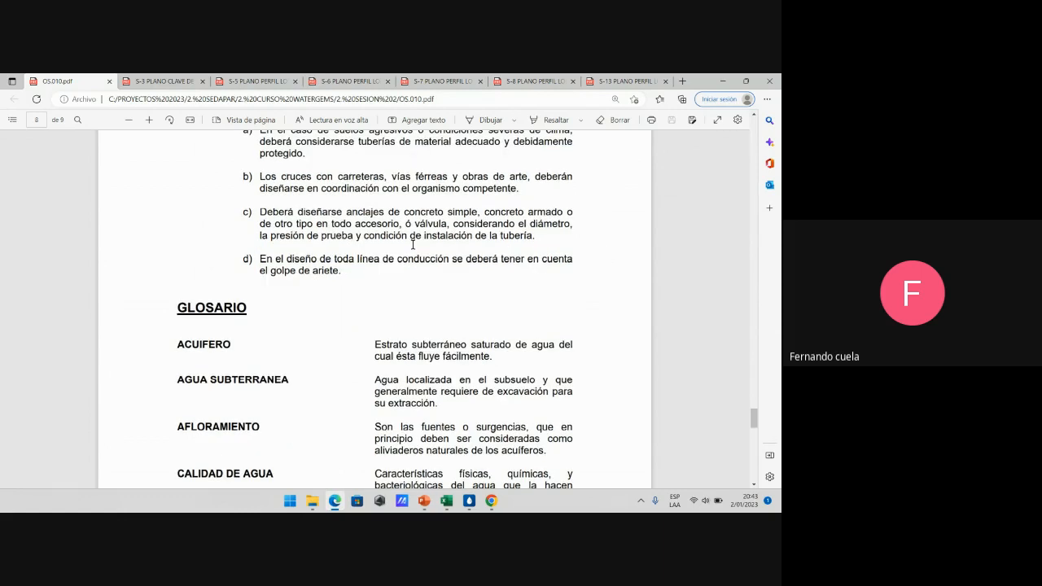
{"action": "scroll", "coordinate": [387, 244], "scroll_direction": "up", "scroll_amount": 1}
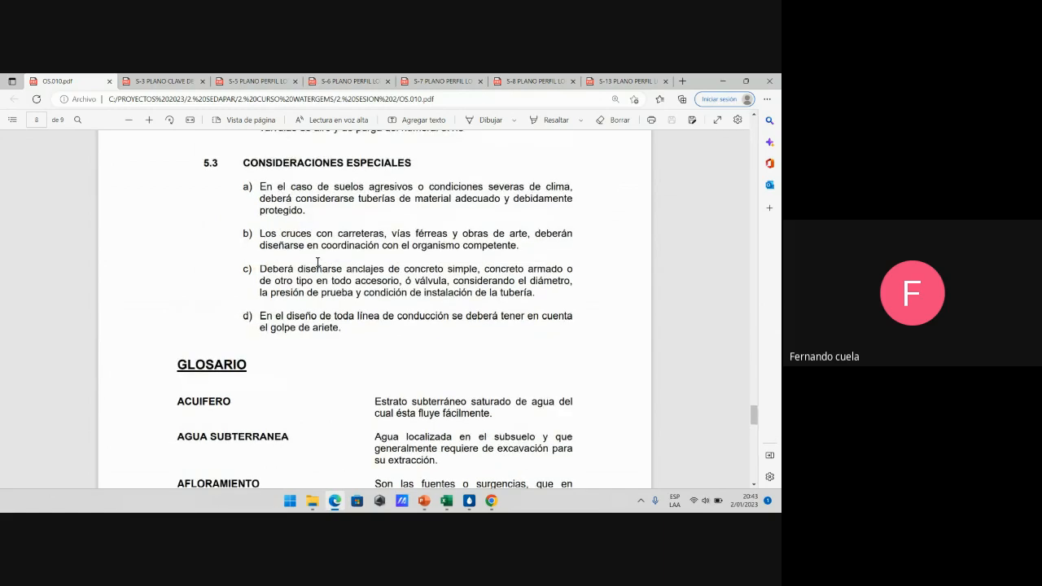
{"action": "left_click_drag", "start_coordinate": [259, 269], "coordinate": [561, 273]}
{"action": "left_click", "coordinate": [430, 280]}
{"action": "left_click_drag", "start_coordinate": [298, 282], "coordinate": [447, 283]}
{"action": "left_click", "coordinate": [498, 286]}
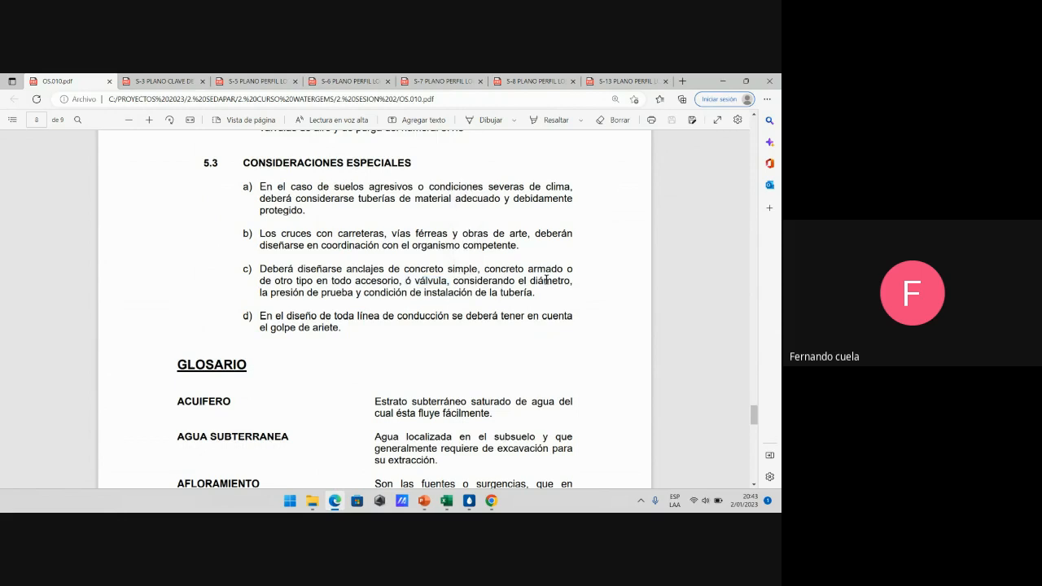
{"action": "left_click_drag", "start_coordinate": [297, 294], "coordinate": [533, 298]}
{"action": "left_click", "coordinate": [384, 294]}
{"action": "left_click", "coordinate": [530, 288]}
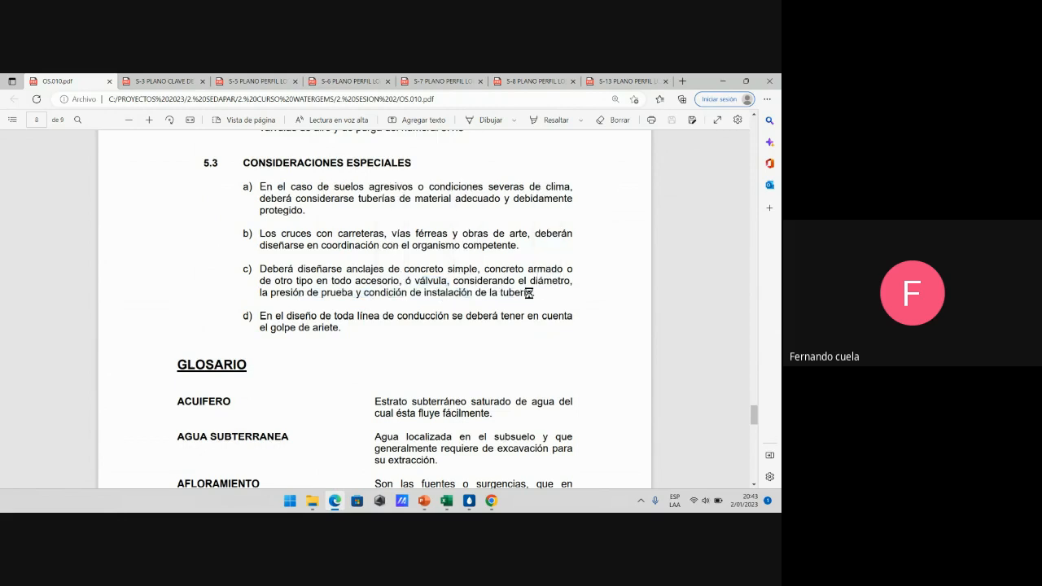
{"action": "left_click_drag", "start_coordinate": [260, 268], "coordinate": [559, 298]}
{"action": "left_click", "coordinate": [411, 287]}
Select the phrase "el golpe de ariete" in item d) of section 5.3 to examine the water hammer requirement
{"action": "scroll", "coordinate": [558, 287], "scroll_direction": "down", "scroll_amount": 1}
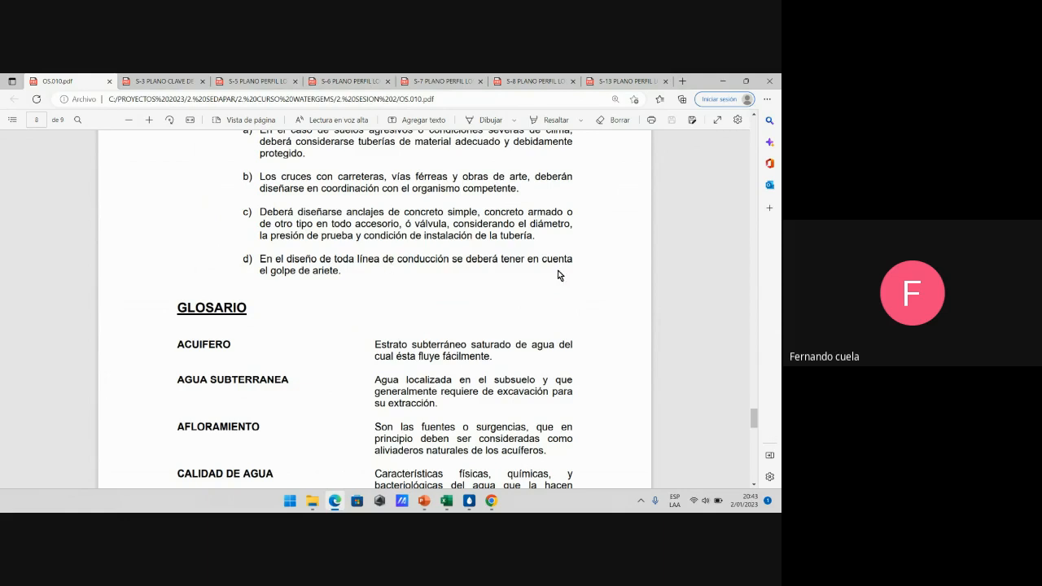
{"action": "left_click_drag", "start_coordinate": [261, 271], "coordinate": [386, 274]}
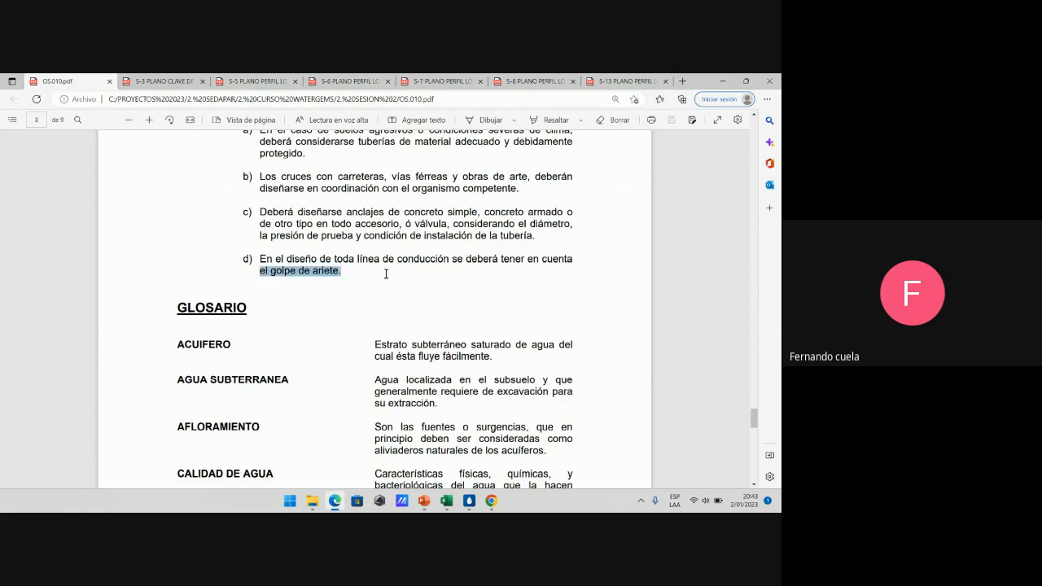
{"action": "left_click", "coordinate": [386, 282]}
{"action": "left_click_drag", "start_coordinate": [258, 271], "coordinate": [363, 274]}
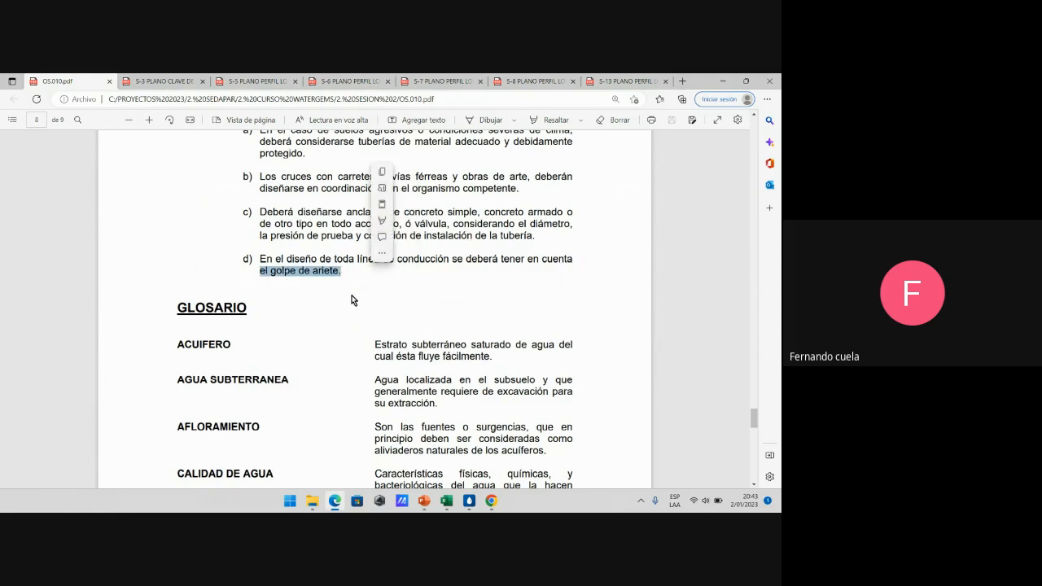
Switch back to the water hammer workbook in Excel and inspect the overpressure formula cells in rows 21 and 22
{"action": "left_click", "coordinate": [446, 501]}
{"action": "left_click", "coordinate": [509, 454]}
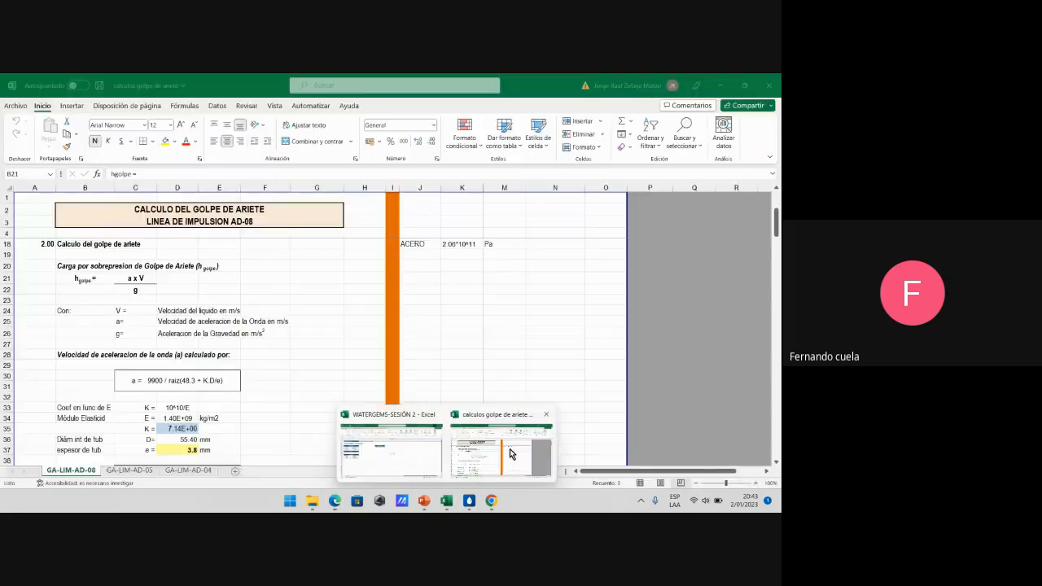
{"action": "left_click", "coordinate": [91, 266]}
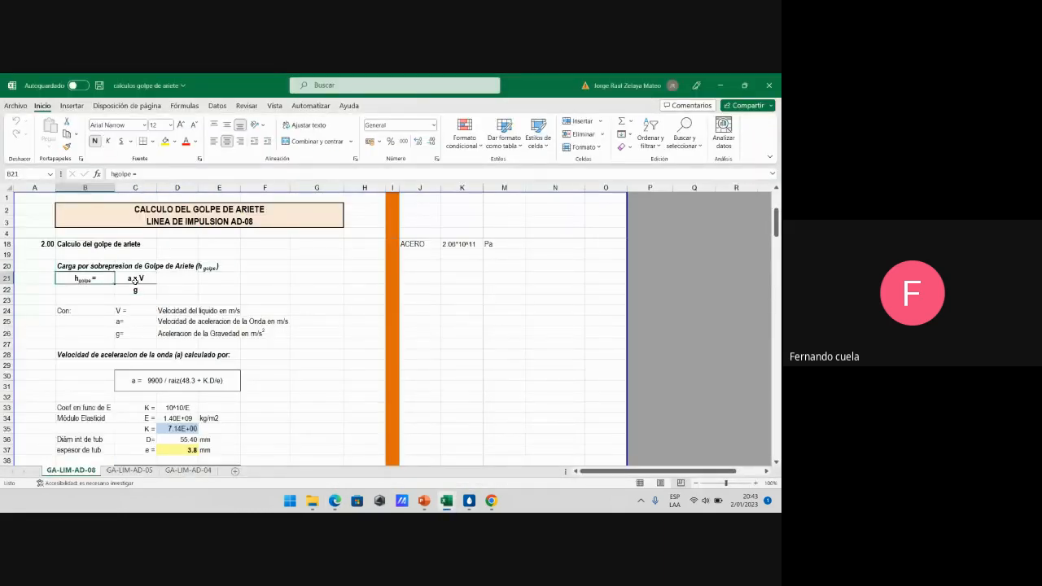
{"action": "left_click", "coordinate": [136, 291]}
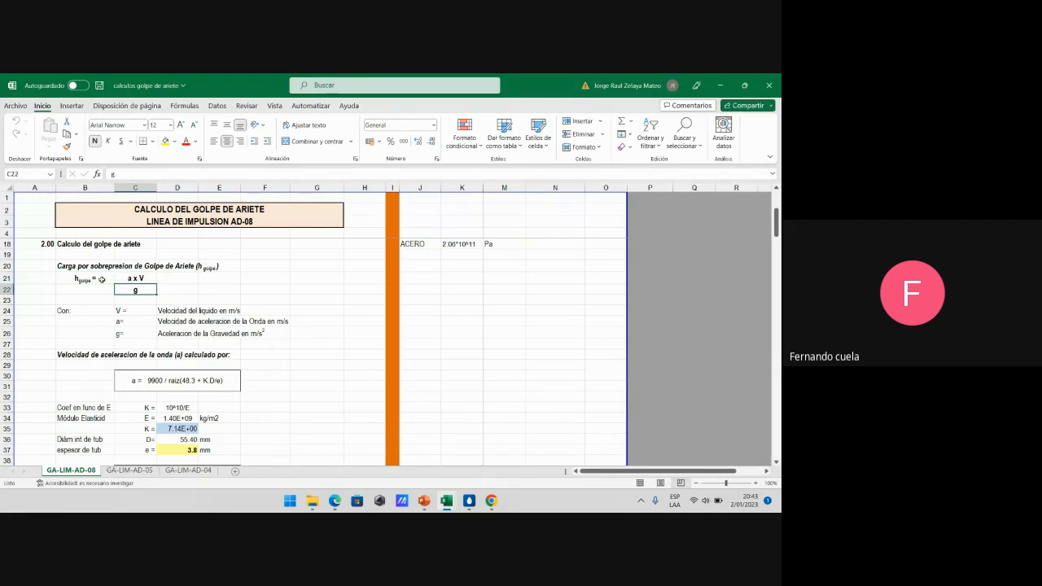
{"action": "left_click", "coordinate": [131, 278]}
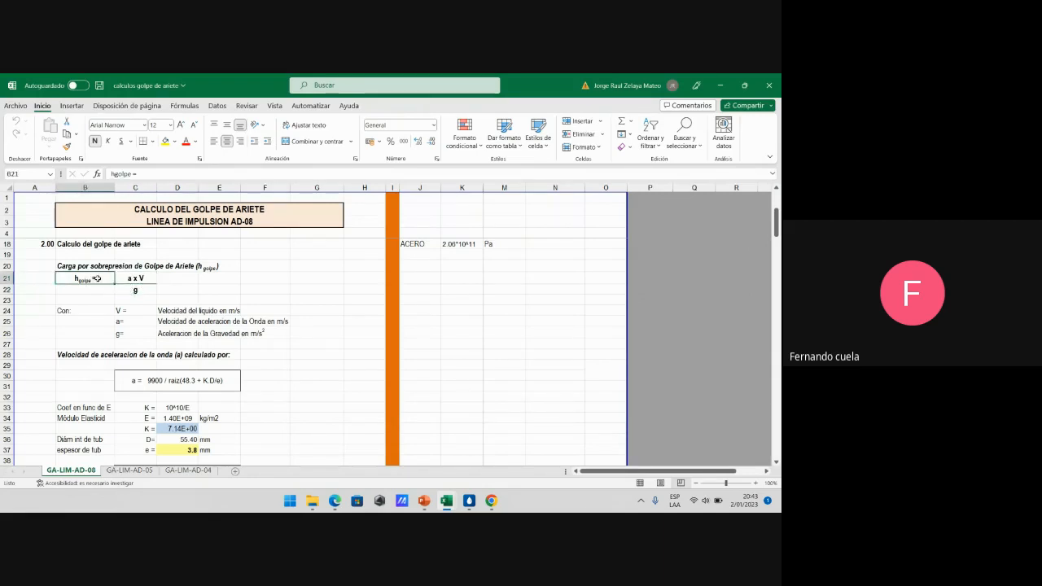
Switch to the OS.010 standard in Edge and review the end of section 5.3 and the start of the glossary
{"action": "left_click", "coordinate": [225, 224]}
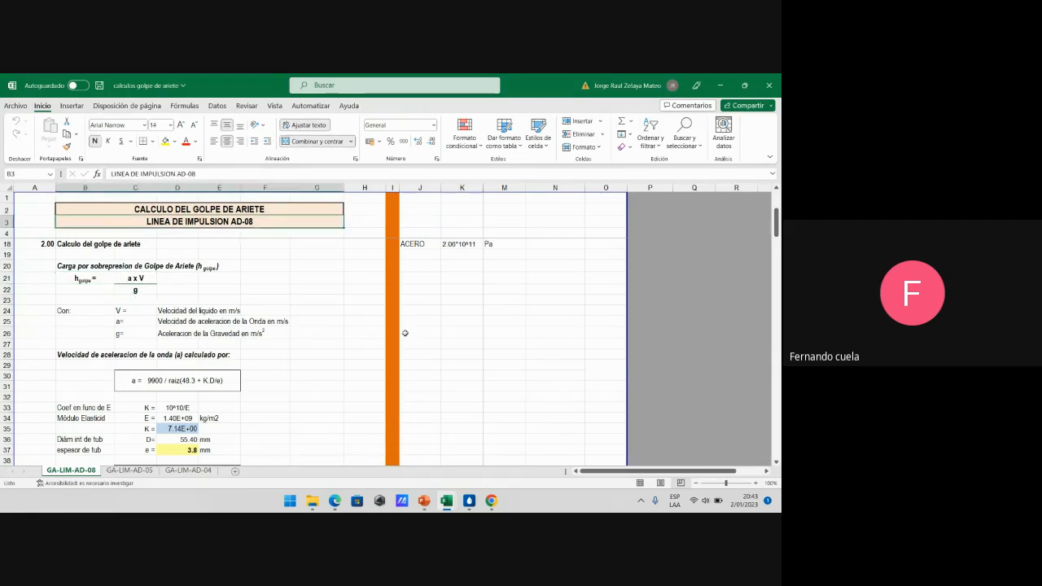
{"action": "left_click", "coordinate": [333, 501]}
{"action": "left_click", "coordinate": [330, 276]}
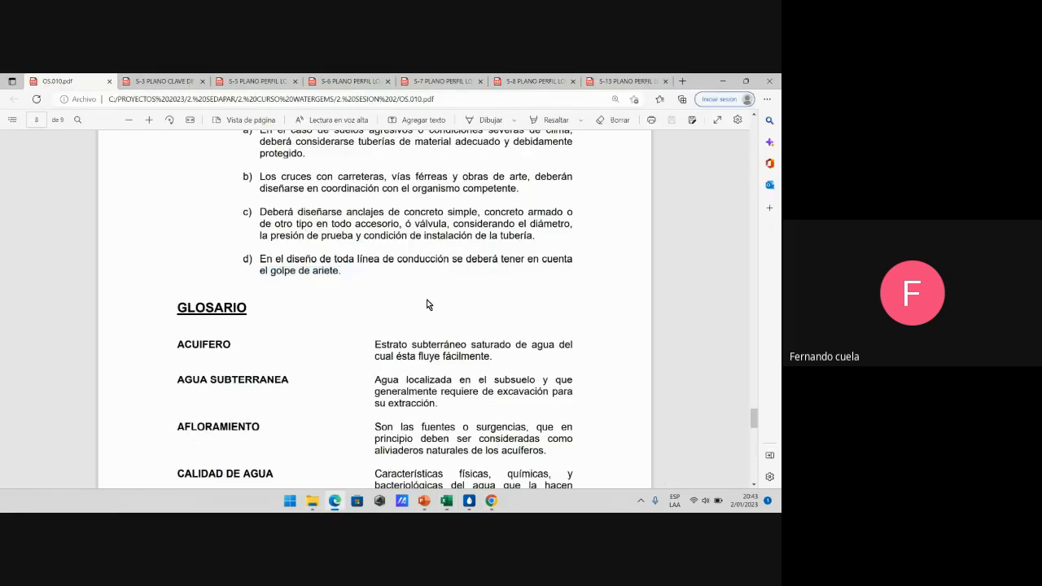
{"action": "scroll", "coordinate": [426, 301], "scroll_direction": "down", "scroll_amount": 1}
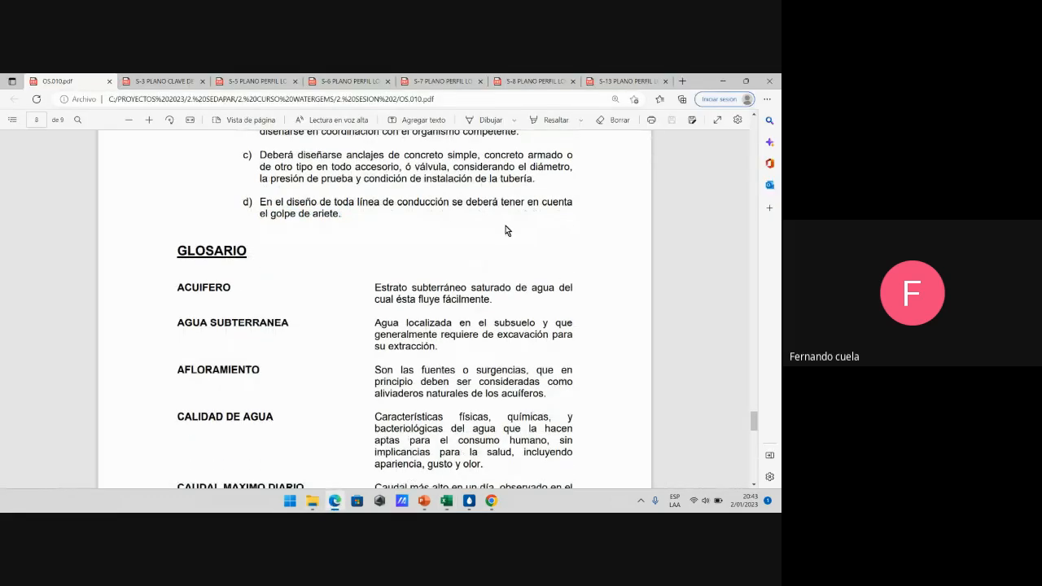
{"action": "scroll", "coordinate": [506, 227], "scroll_direction": "down", "scroll_amount": 4}
{"action": "scroll", "coordinate": [506, 231], "scroll_direction": "up", "scroll_amount": 10}
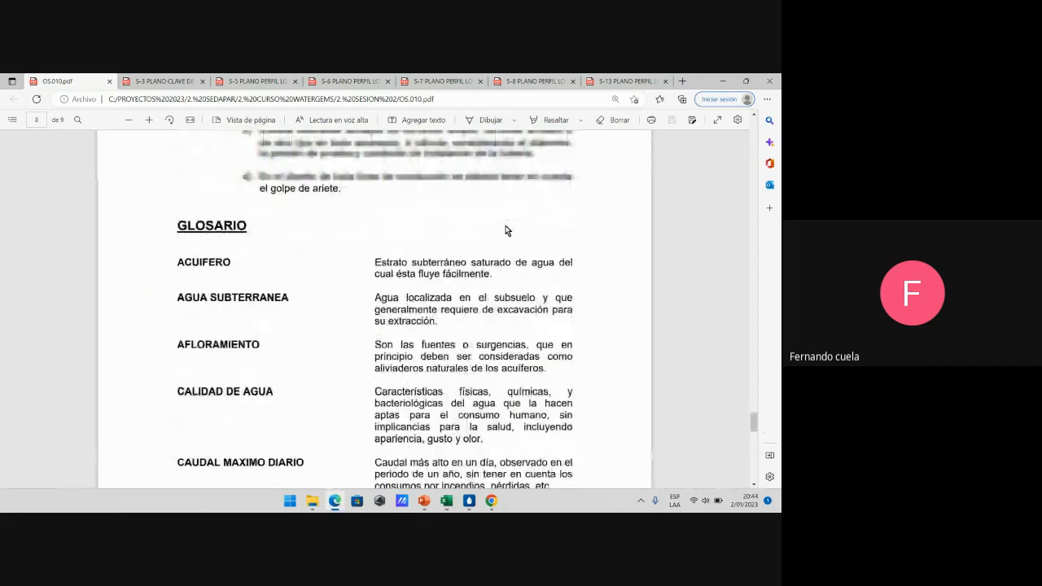
{"action": "scroll", "coordinate": [446, 276], "scroll_direction": "down", "scroll_amount": 1}
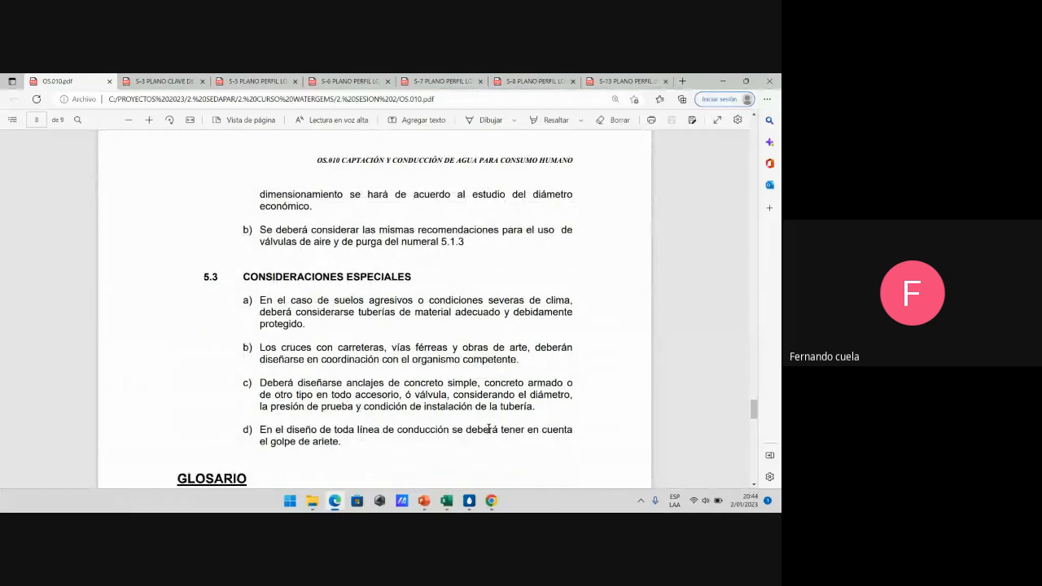
Switch to the SESIÓN 2 presentation in PowerPoint and go back from the water hammer slide to the session objectives
{"action": "left_click", "coordinate": [424, 501]}
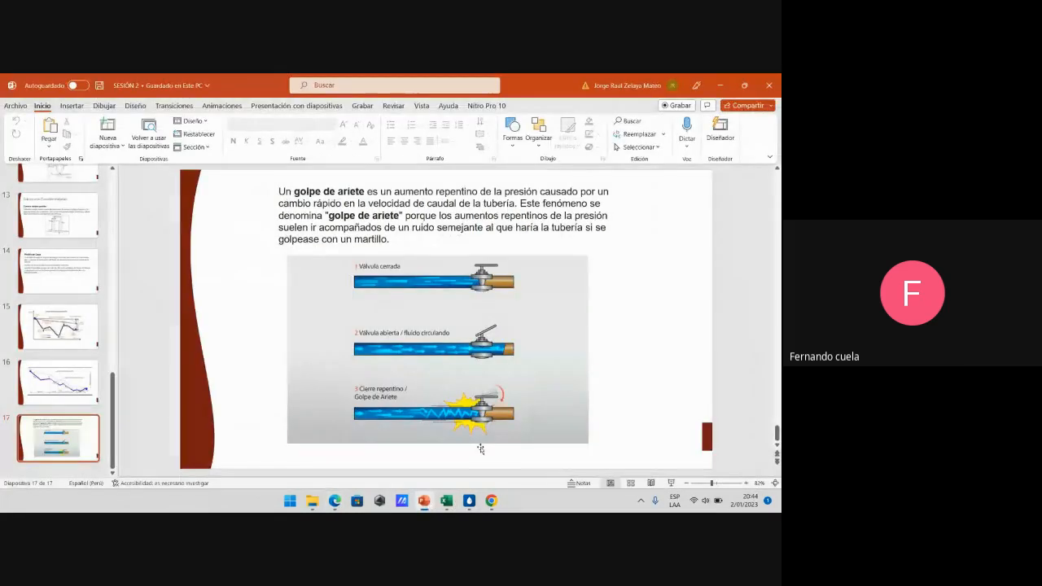
{"action": "scroll", "coordinate": [533, 399], "scroll_direction": "up", "scroll_amount": 6}
{"action": "scroll", "coordinate": [533, 399], "scroll_direction": "up", "scroll_amount": 16}
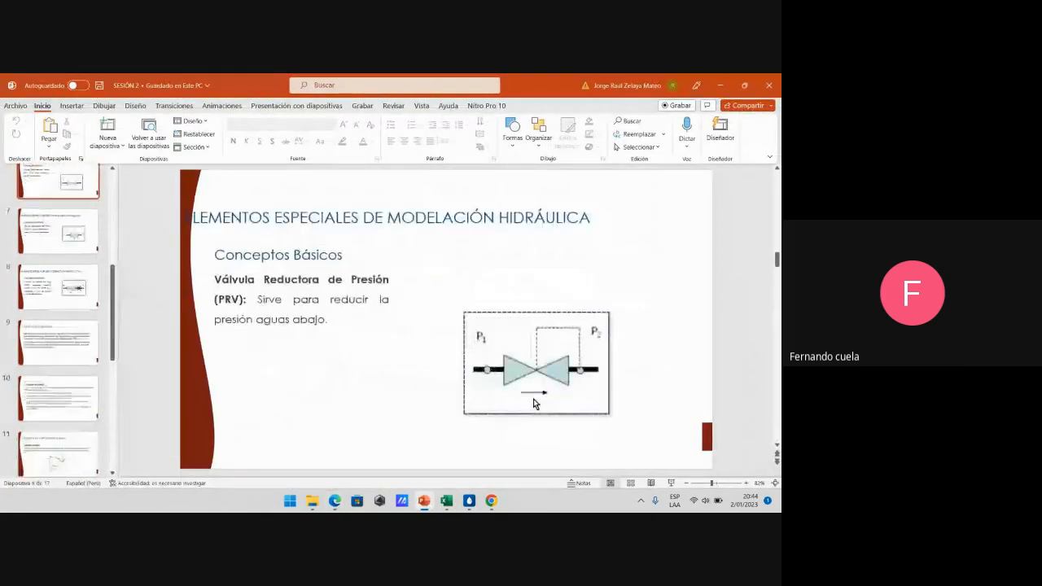
{"action": "scroll", "coordinate": [533, 400], "scroll_direction": "down", "scroll_amount": 1}
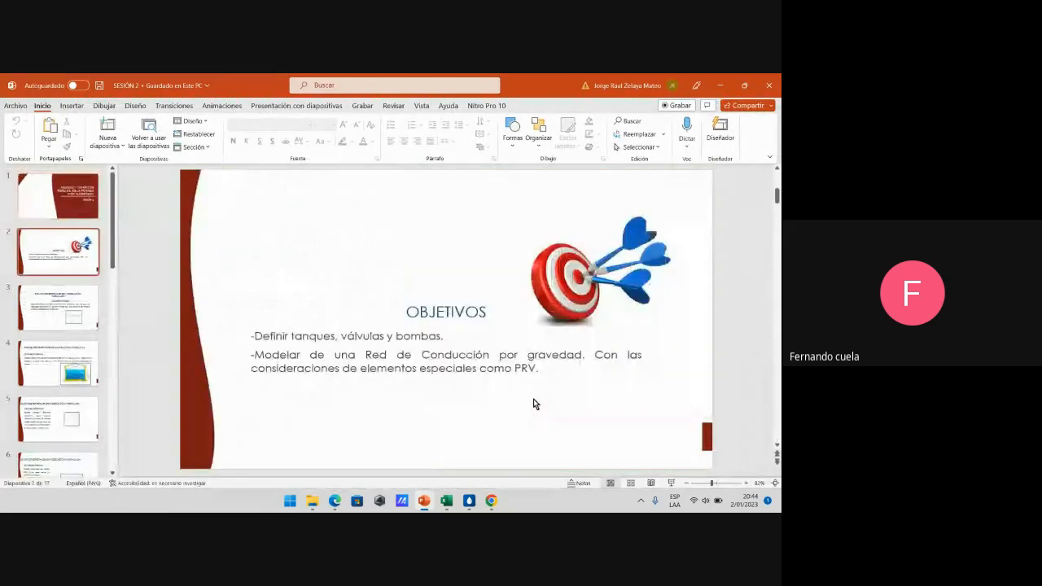
{"action": "scroll", "coordinate": [533, 400], "scroll_direction": "up", "scroll_amount": 1}
{"action": "scroll", "coordinate": [533, 400], "scroll_direction": "down", "scroll_amount": 1}
{"action": "scroll", "coordinate": [533, 401], "scroll_direction": "down", "scroll_amount": 2}
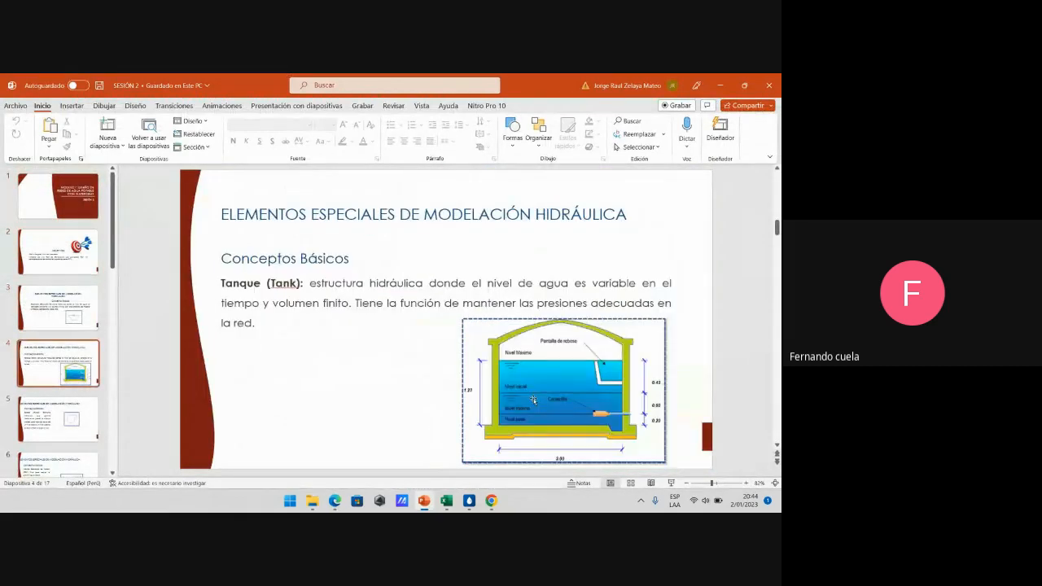
Review the slides from the tank and valve concepts through complementary structures and head loss to the hydraulic load diagram
{"action": "scroll", "coordinate": [533, 401], "scroll_direction": "up", "scroll_amount": 1}
{"action": "scroll", "coordinate": [533, 401], "scroll_direction": "down", "scroll_amount": 2}
{"action": "scroll", "coordinate": [533, 399], "scroll_direction": "down", "scroll_amount": 5}
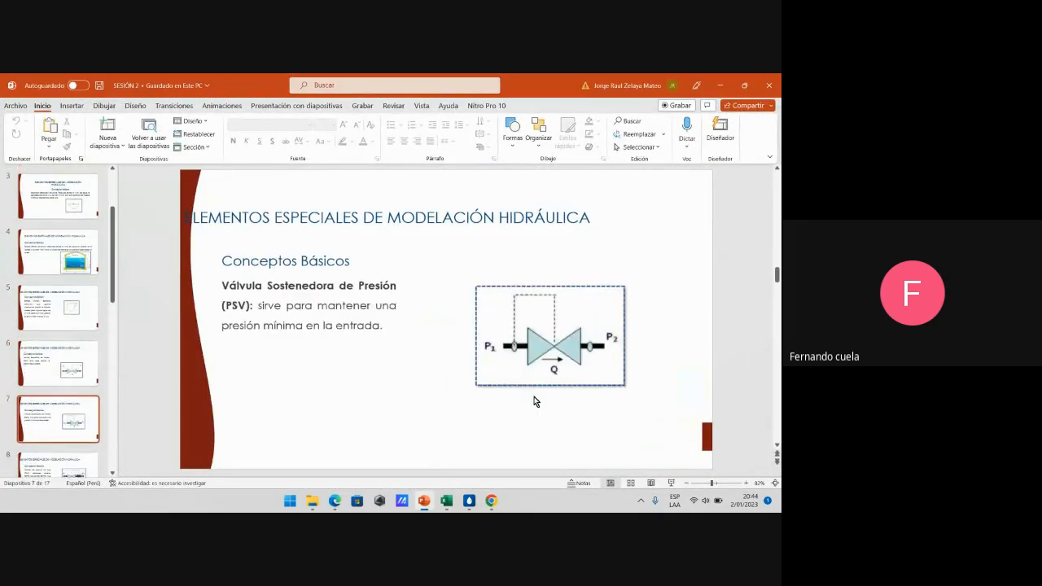
{"action": "scroll", "coordinate": [533, 397], "scroll_direction": "down", "scroll_amount": 1}
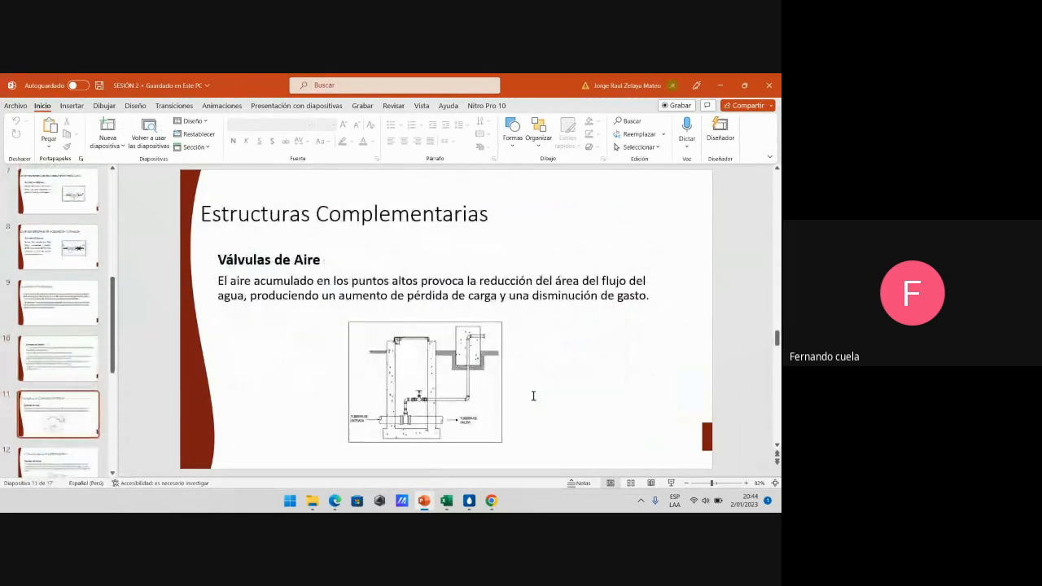
{"action": "scroll", "coordinate": [533, 396], "scroll_direction": "down", "scroll_amount": 2}
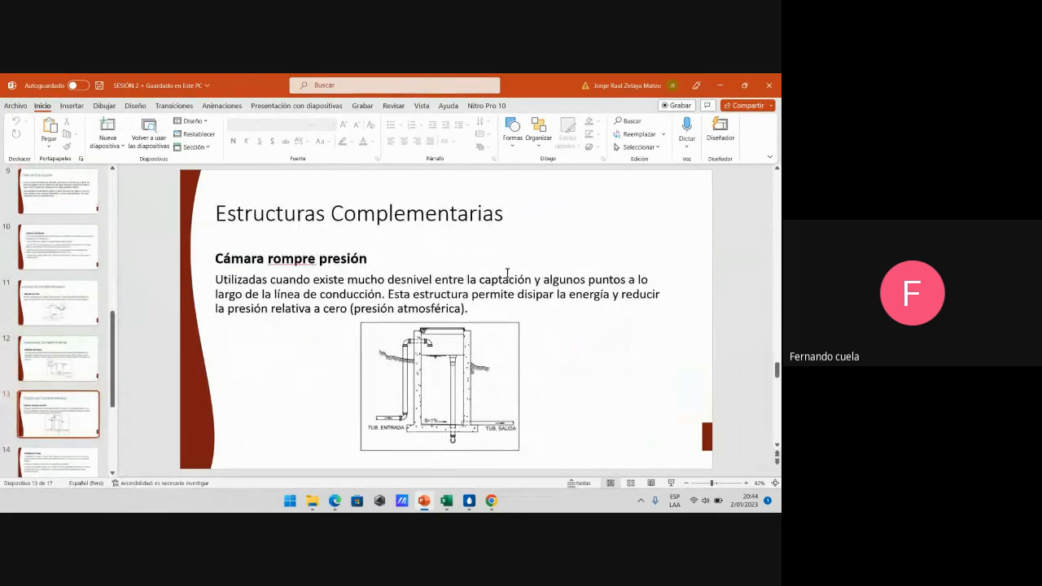
{"action": "scroll", "coordinate": [548, 303], "scroll_direction": "down", "scroll_amount": 2}
{"action": "scroll", "coordinate": [572, 323], "scroll_direction": "up", "scroll_amount": 2}
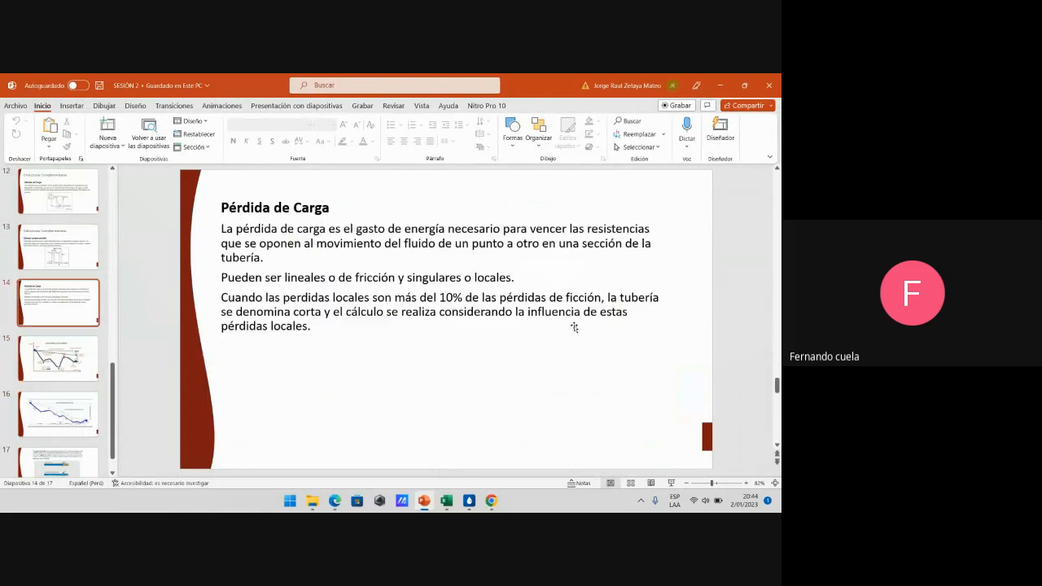
{"action": "scroll", "coordinate": [570, 324], "scroll_direction": "down", "scroll_amount": 2}
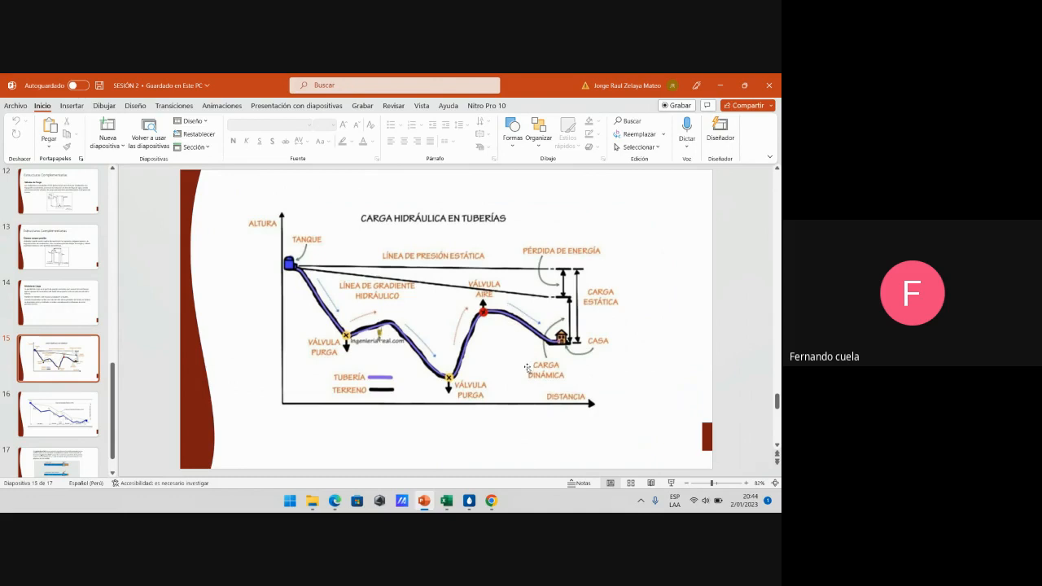
Switch to the WATERGEMS-SESIÓN 2 workbook in Excel and look over the GRAV sheet's course name
{"action": "left_click", "coordinate": [447, 500]}
{"action": "left_click", "coordinate": [399, 459]}
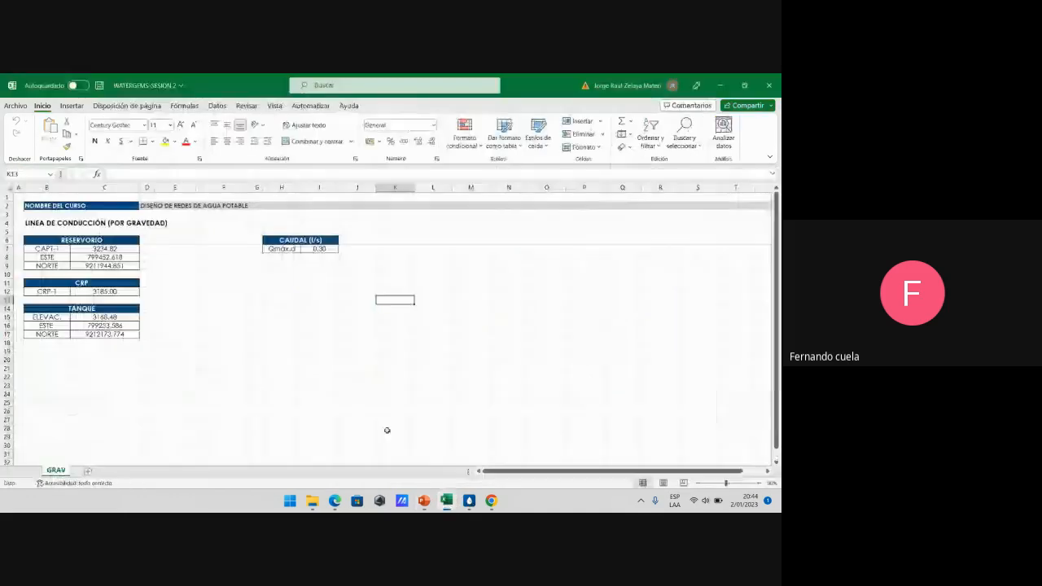
{"action": "left_click", "coordinate": [175, 300]}
{"action": "left_click", "coordinate": [274, 272]}
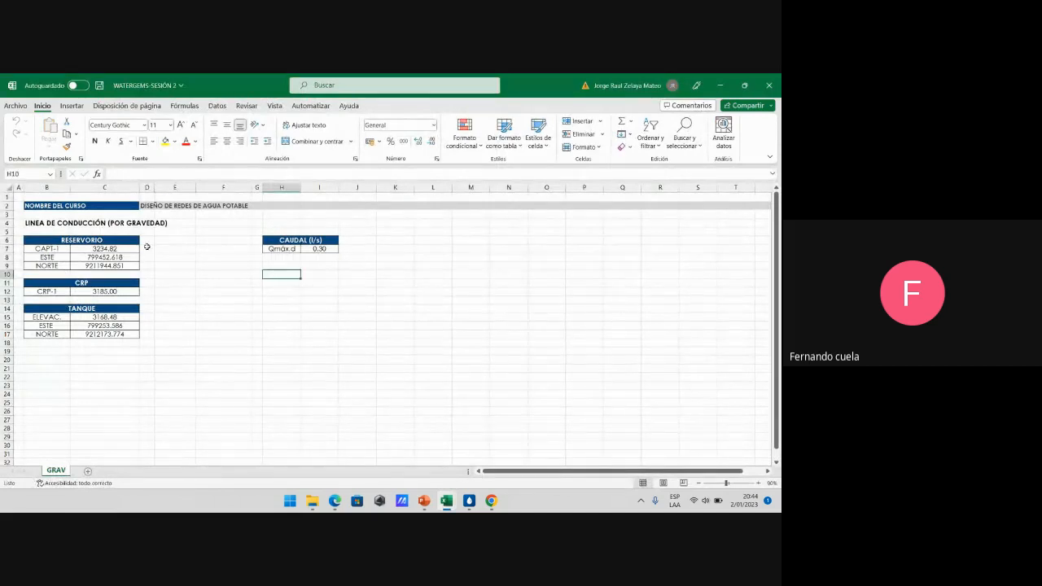
{"action": "left_click", "coordinate": [161, 235]}
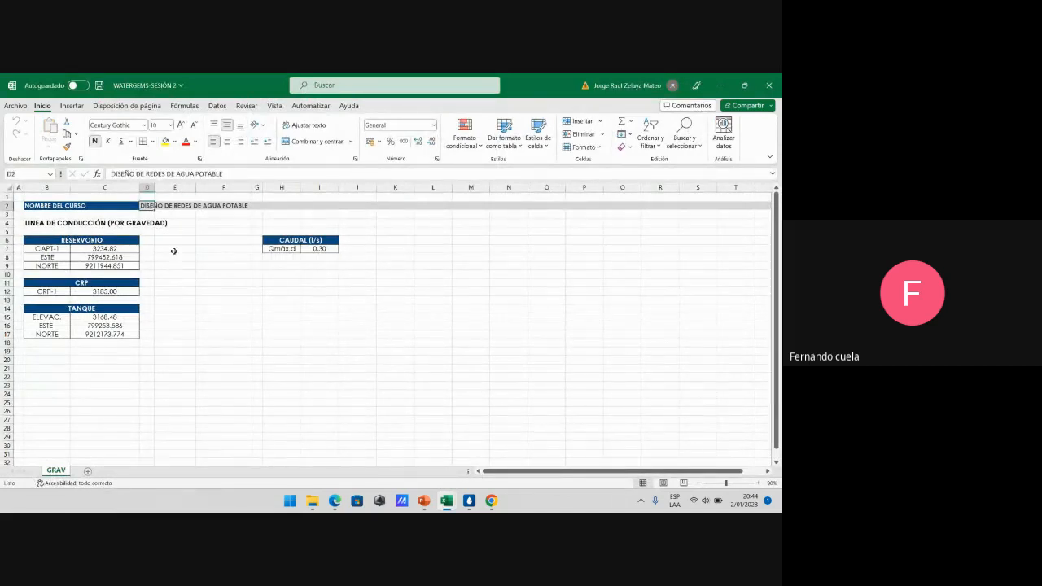
Examine the heading "LINEA DE CONDUCCIÓN (POR GRAVEDAD)" that identifies the type of line to model
{"action": "left_click", "coordinate": [28, 222]}
{"action": "left_click", "coordinate": [159, 254]}
{"action": "left_click", "coordinate": [39, 224]}
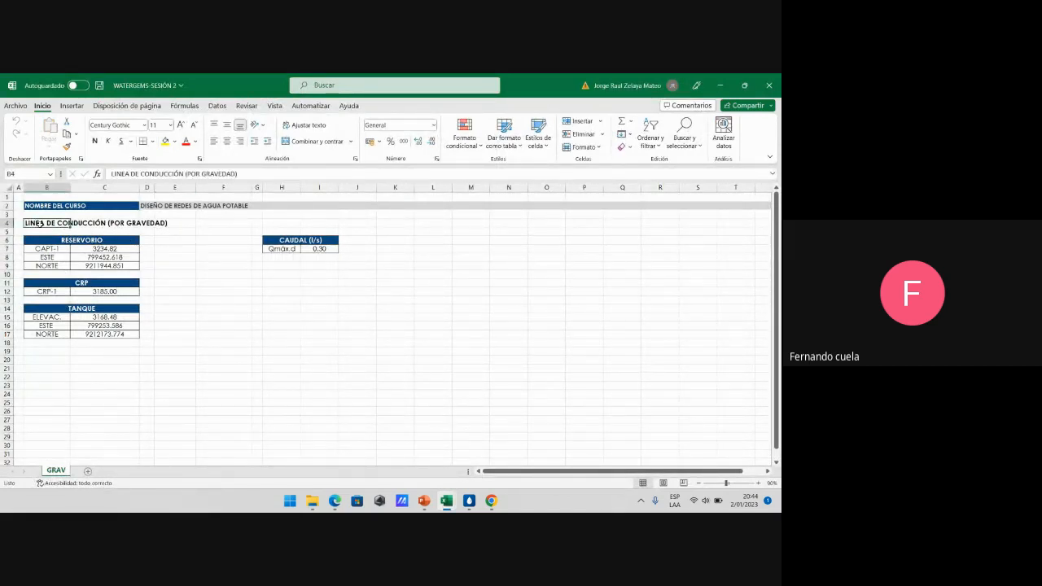
{"action": "left_click", "coordinate": [182, 256]}
{"action": "left_click", "coordinate": [54, 226]}
{"action": "left_click", "coordinate": [202, 276]}
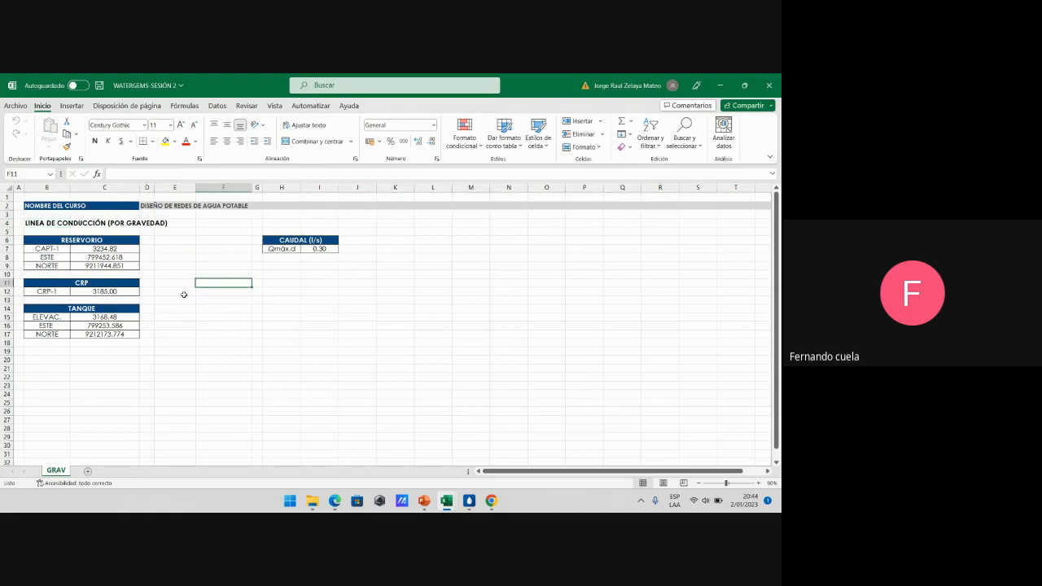
{"action": "left_click", "coordinate": [174, 308]}
{"action": "left_click", "coordinate": [174, 273]}
{"action": "left_click", "coordinate": [44, 224]}
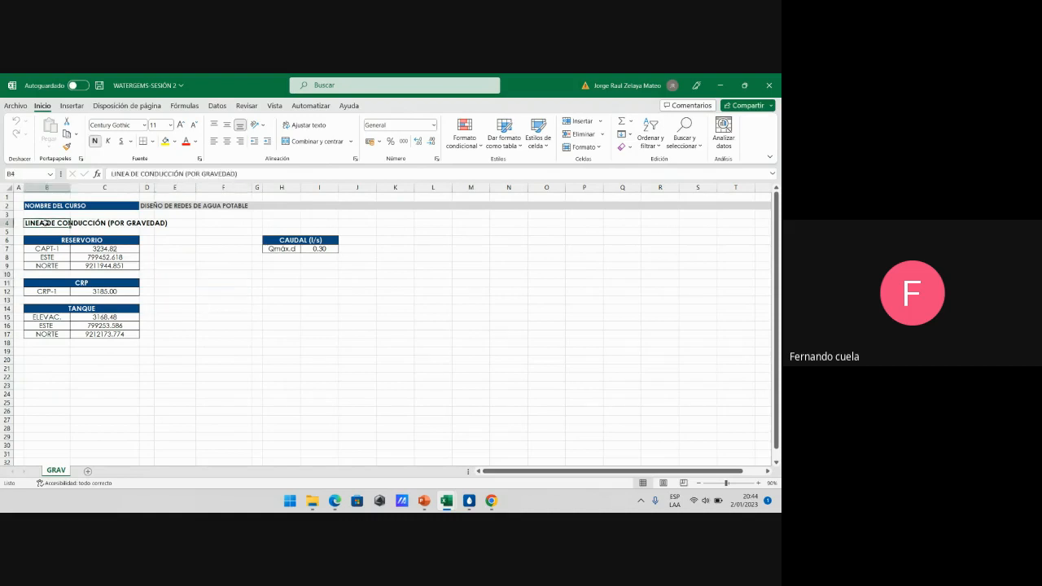
{"action": "left_click", "coordinate": [167, 273]}
{"action": "left_click", "coordinate": [224, 308]}
{"action": "left_click", "coordinate": [278, 325]}
{"action": "left_click", "coordinate": [224, 285]}
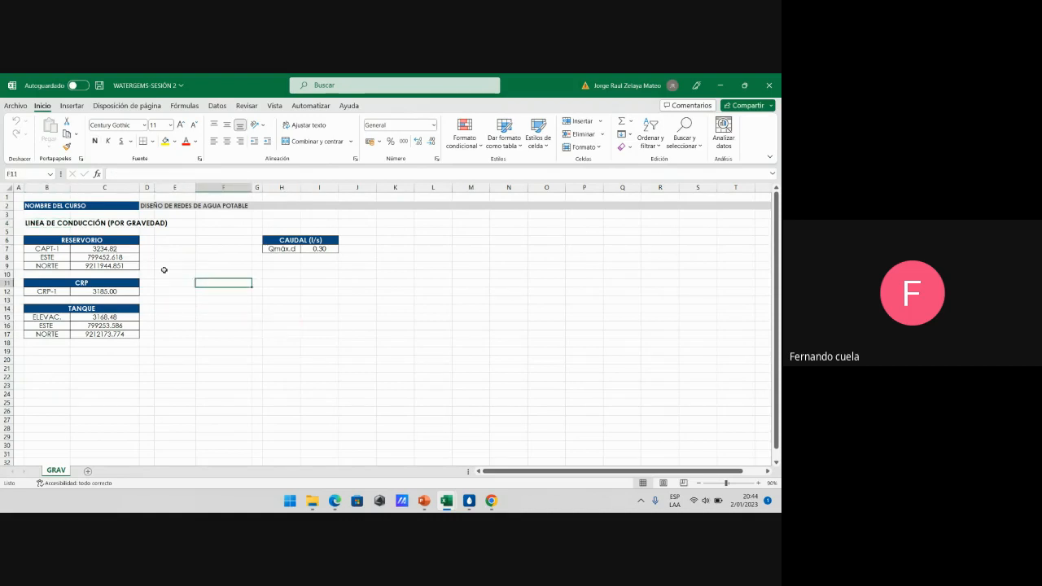
Inspect the RESERVORIO table's CAPT-1 label, east and north coordinates, and elevation
{"action": "left_click", "coordinate": [95, 242]}
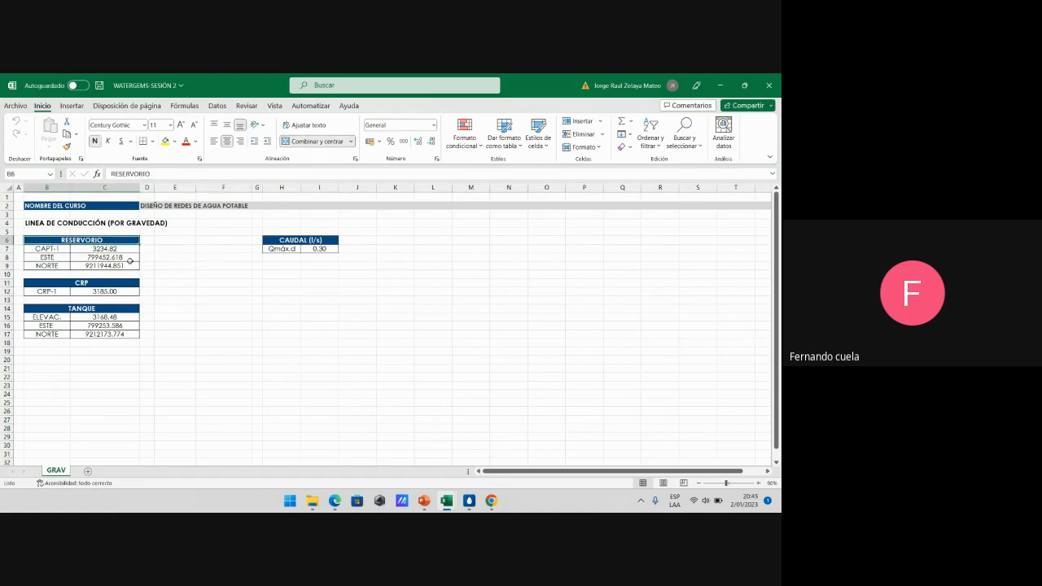
{"action": "left_click", "coordinate": [55, 251]}
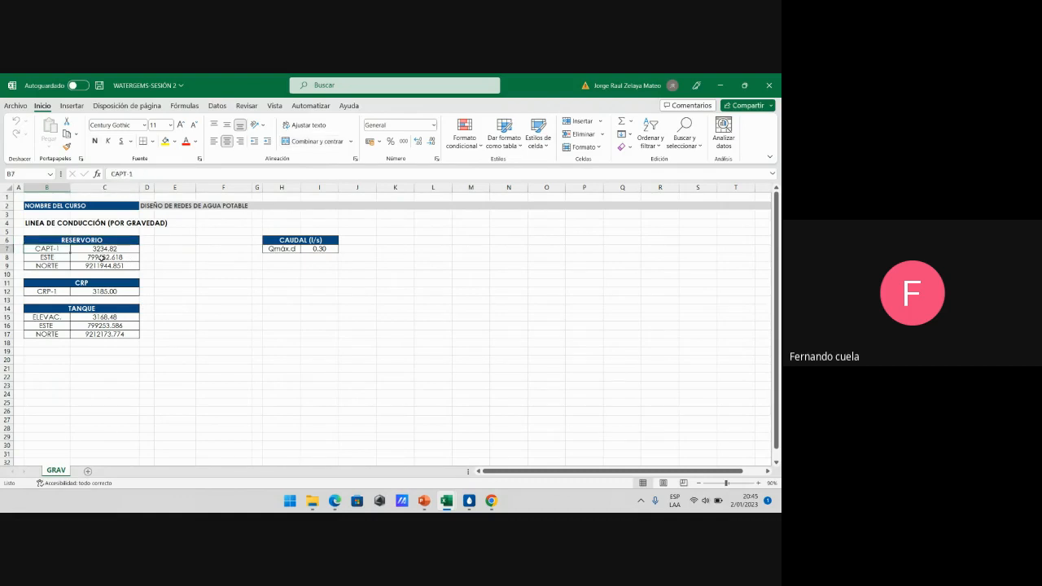
{"action": "left_click_drag", "start_coordinate": [101, 257], "coordinate": [100, 264]}
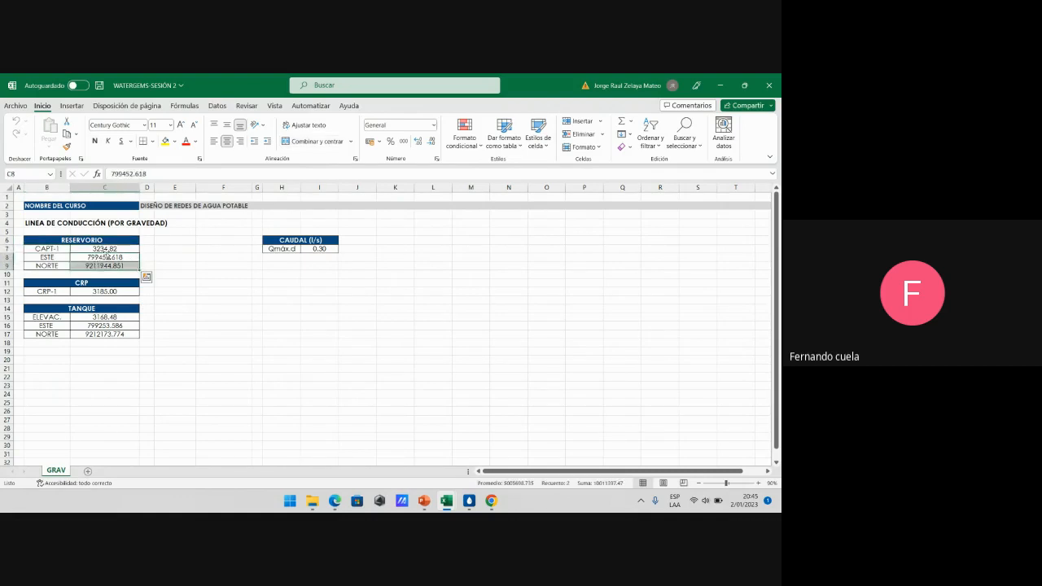
{"action": "left_click", "coordinate": [109, 248]}
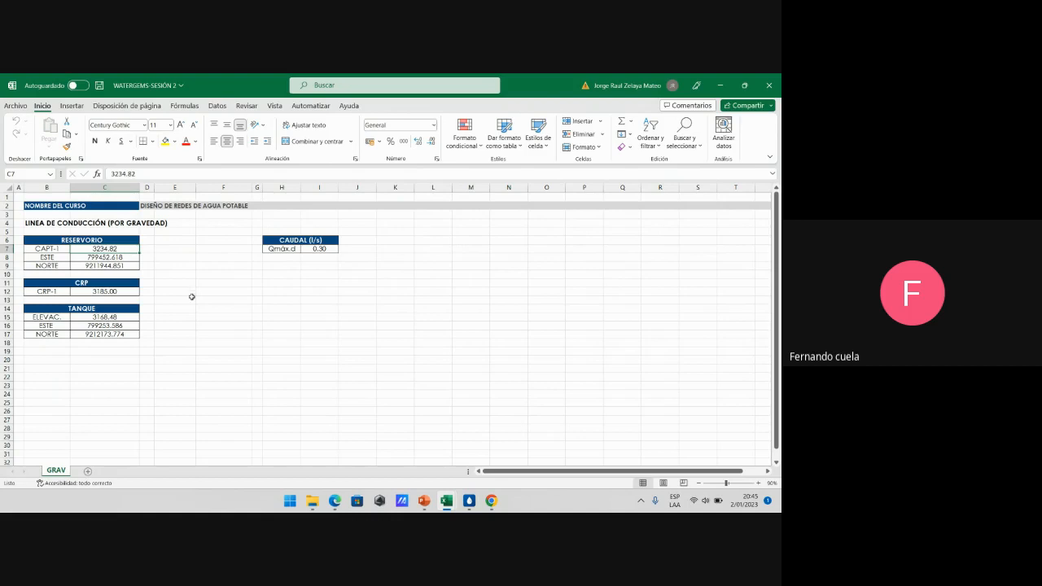
Inspect the TANQUE table's elevation, east and north fields, focusing on the elevation row
{"action": "left_click", "coordinate": [86, 309]}
{"action": "left_click_drag", "start_coordinate": [48, 317], "coordinate": [48, 335]}
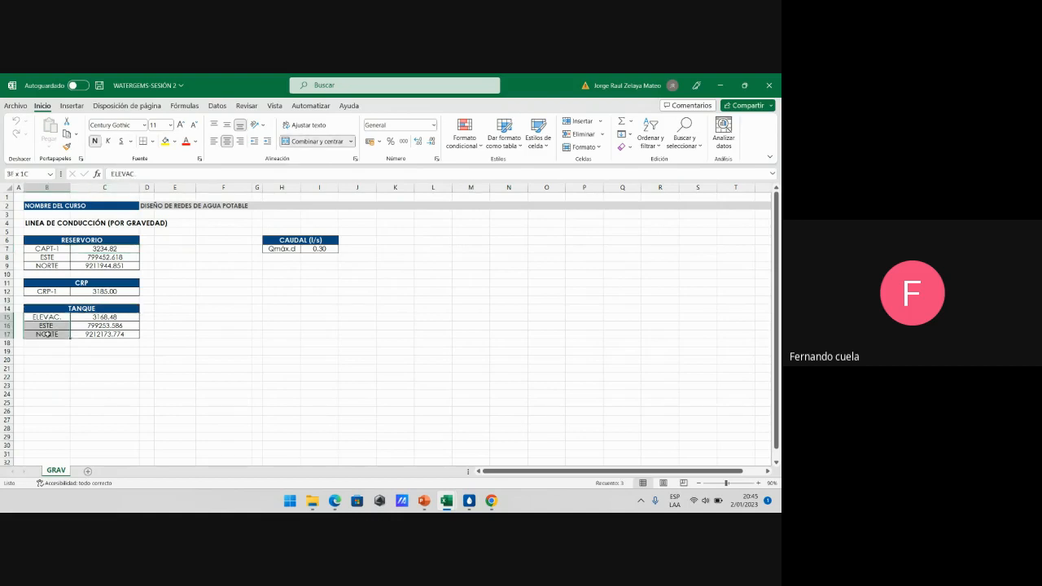
{"action": "left_click", "coordinate": [257, 351]}
{"action": "left_click", "coordinate": [124, 318]}
{"action": "left_click", "coordinate": [60, 318]}
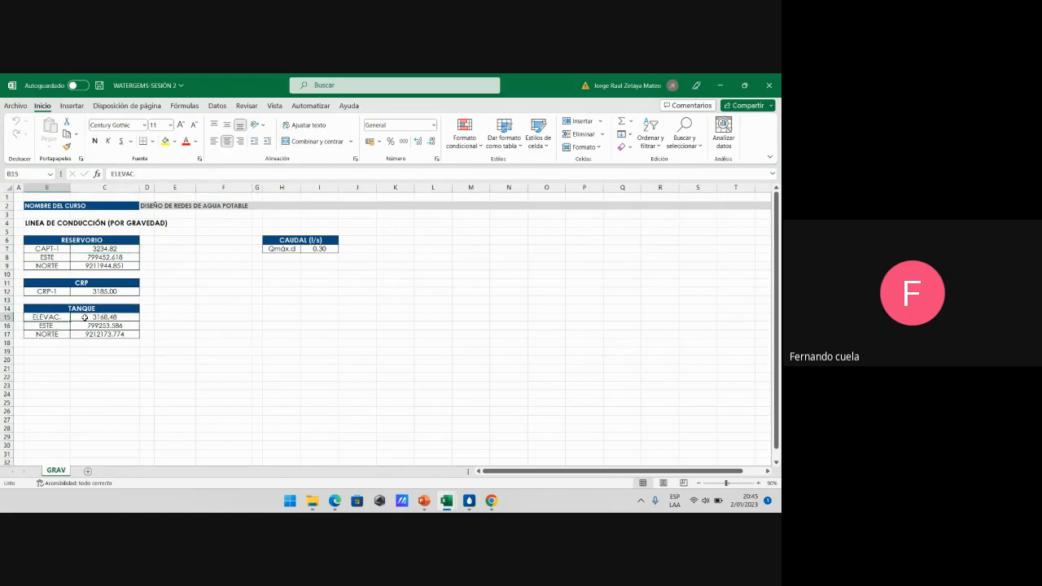
{"action": "left_click", "coordinate": [86, 318]}
{"action": "left_click", "coordinate": [205, 318]}
{"action": "left_click", "coordinate": [135, 318]}
{"action": "left_click", "coordinate": [204, 319]}
{"action": "left_click", "coordinate": [122, 318]}
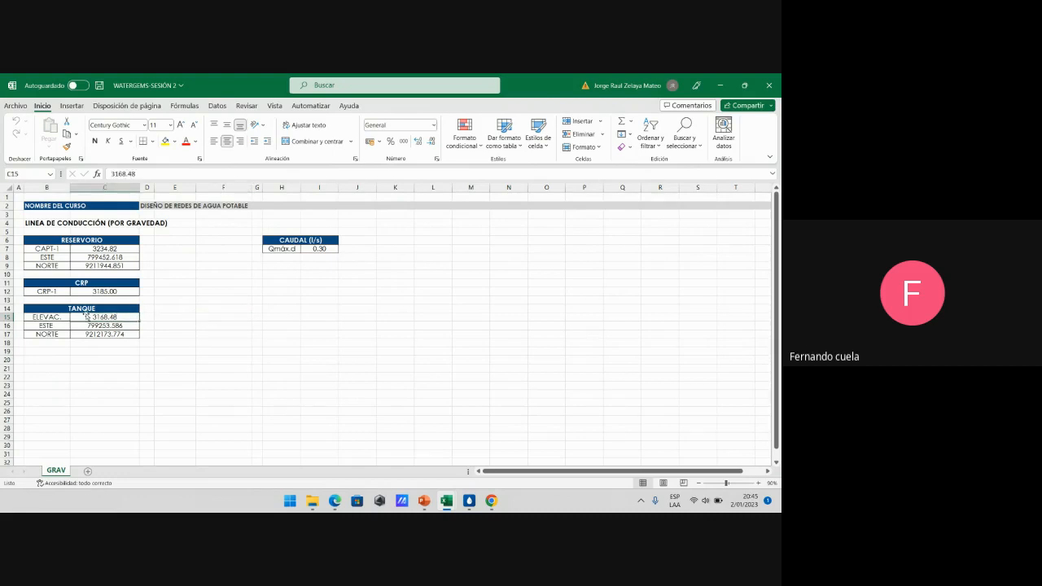
{"action": "left_click", "coordinate": [60, 319]}
{"action": "left_click", "coordinate": [143, 315]}
{"action": "left_click", "coordinate": [181, 318]}
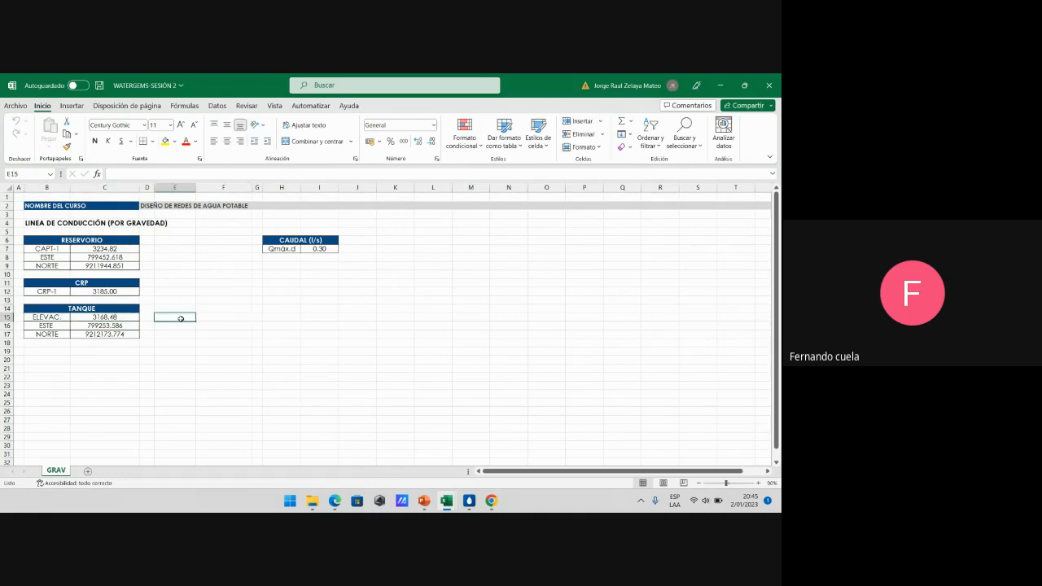
Compare the RESERVORIO and TANQUE tables as the start and end points of the gravity conduction line
{"action": "left_click", "coordinate": [100, 243]}
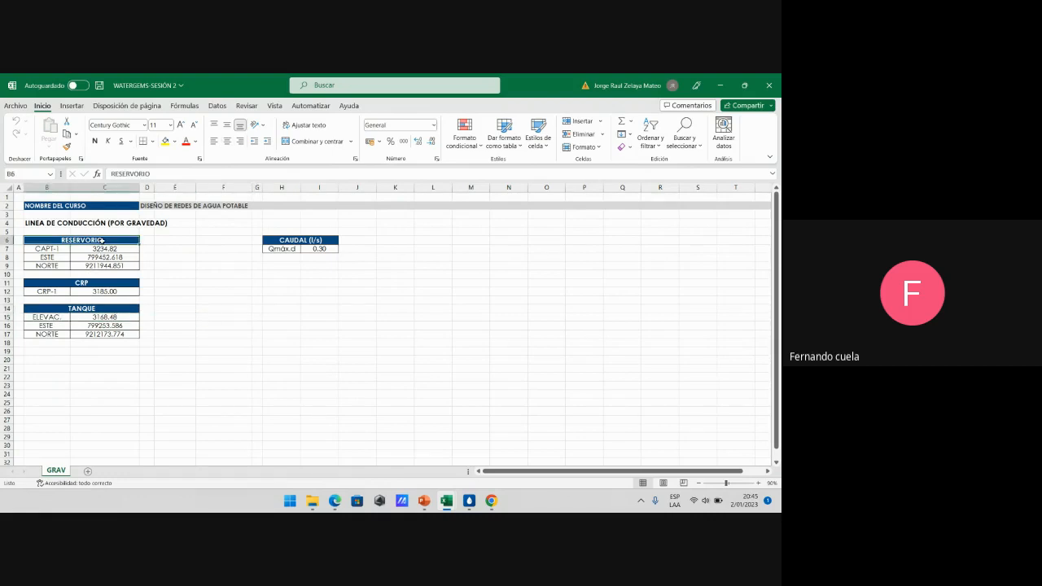
{"action": "left_click", "coordinate": [91, 307]}
{"action": "left_click", "coordinate": [99, 240]}
{"action": "left_click", "coordinate": [99, 308]}
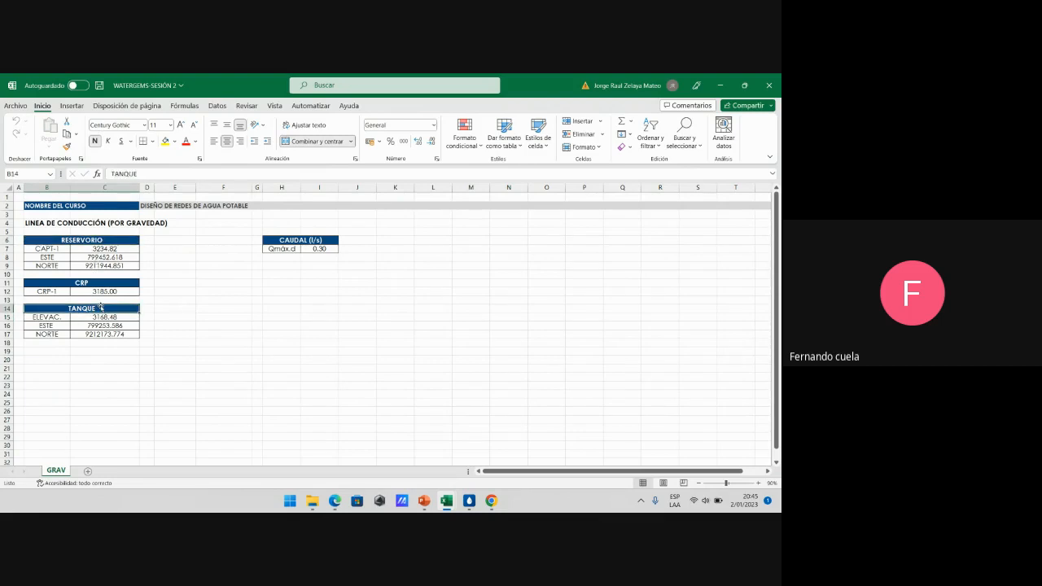
{"action": "left_click", "coordinate": [103, 243]}
{"action": "left_click", "coordinate": [98, 301]}
{"action": "left_click", "coordinate": [99, 307]}
{"action": "left_click", "coordinate": [111, 245]}
{"action": "left_click", "coordinate": [112, 306]}
{"action": "left_click", "coordinate": [119, 241]}
{"action": "left_click", "coordinate": [115, 310]}
{"action": "left_click", "coordinate": [109, 241]}
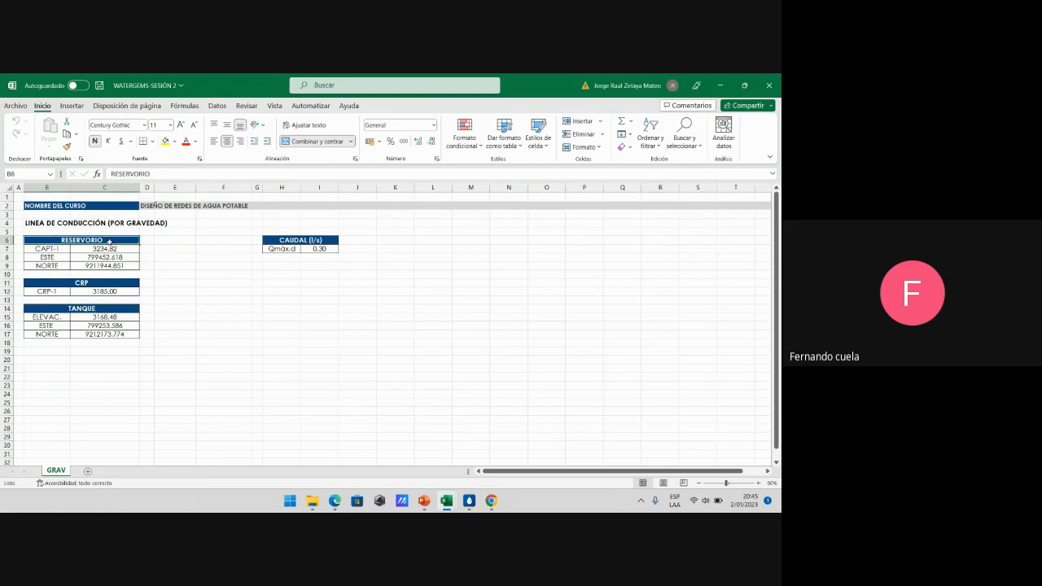
{"action": "left_click", "coordinate": [110, 307]}
{"action": "left_click", "coordinate": [118, 241]}
{"action": "left_click", "coordinate": [106, 311]}
{"action": "left_click", "coordinate": [174, 275]}
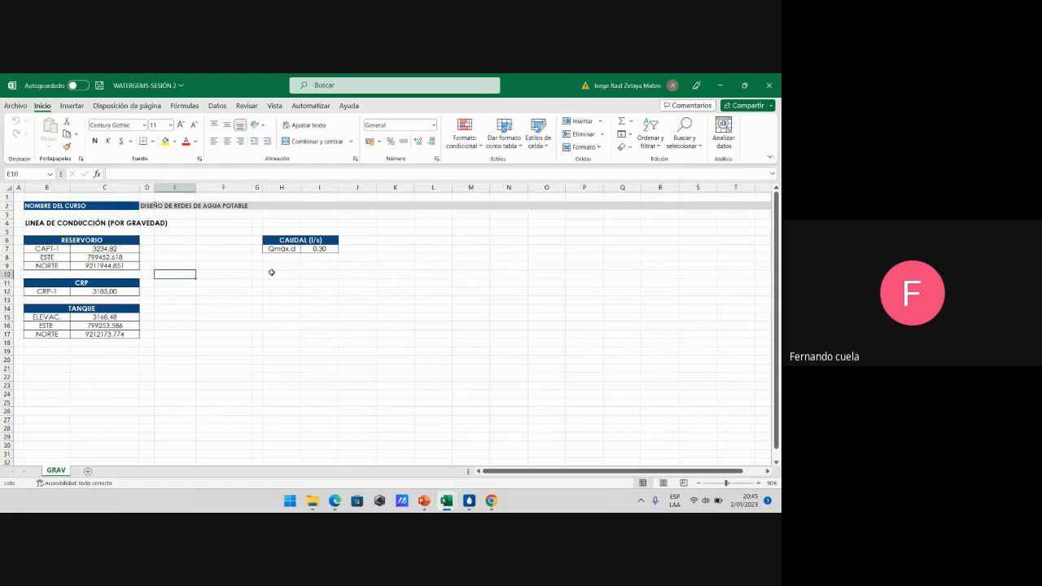
Examine the CRP-1 break-pressure chamber's elevation and compare it with the CAPT-1 reservoir elevation
{"action": "left_click", "coordinate": [54, 292]}
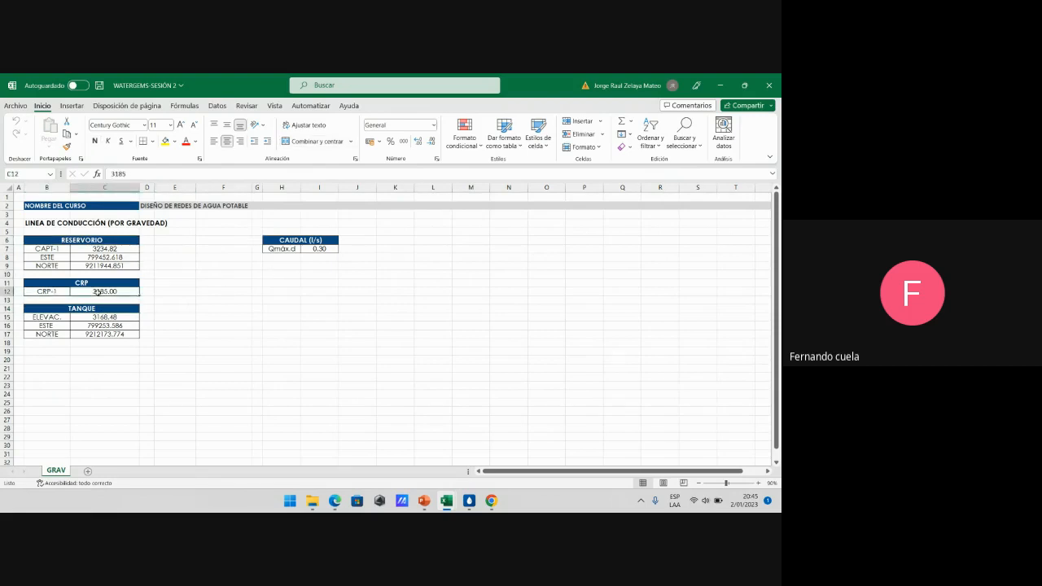
{"action": "left_click", "coordinate": [199, 294]}
{"action": "left_click", "coordinate": [51, 292]}
{"action": "left_click", "coordinate": [97, 294]}
{"action": "left_click", "coordinate": [109, 249]}
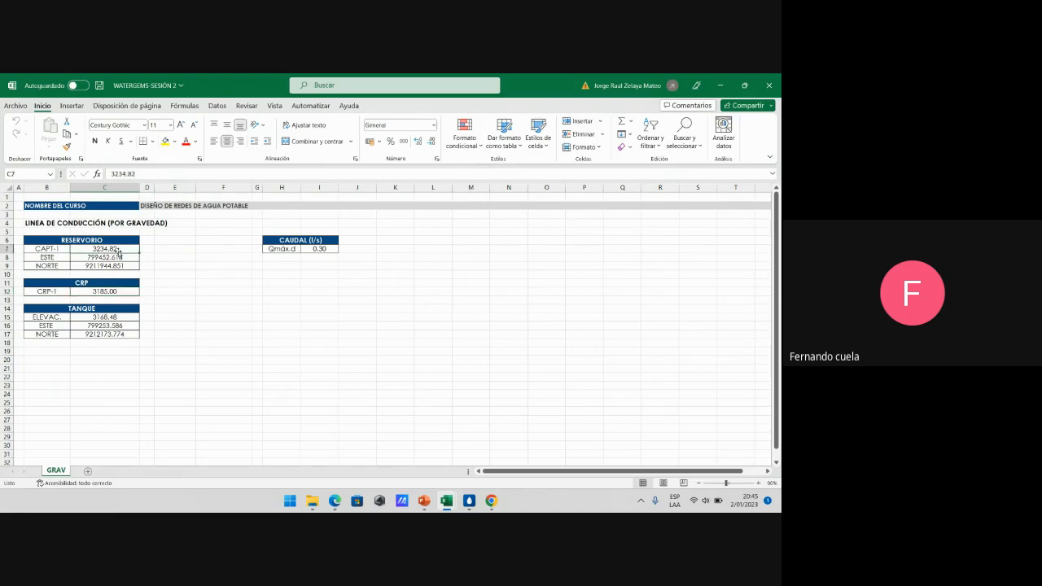
Compare the TANQUE elevation with the CAPT-1 reservoir elevation
{"action": "left_click", "coordinate": [117, 317]}
{"action": "left_click", "coordinate": [121, 250]}
{"action": "left_click", "coordinate": [157, 249]}
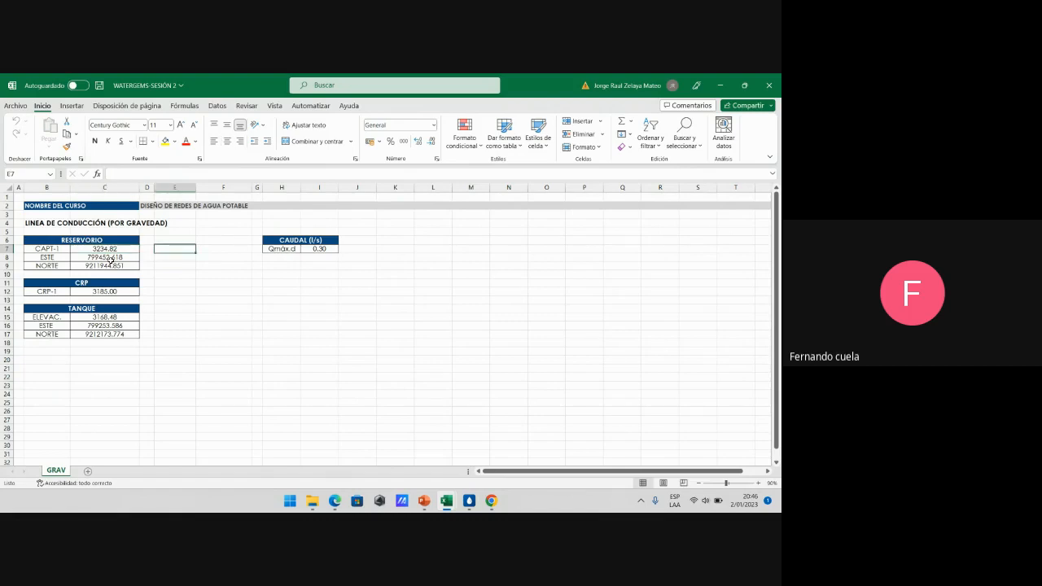
Examine the CRP-1 label and its elevation in the CRP table
{"action": "left_click", "coordinate": [90, 292]}
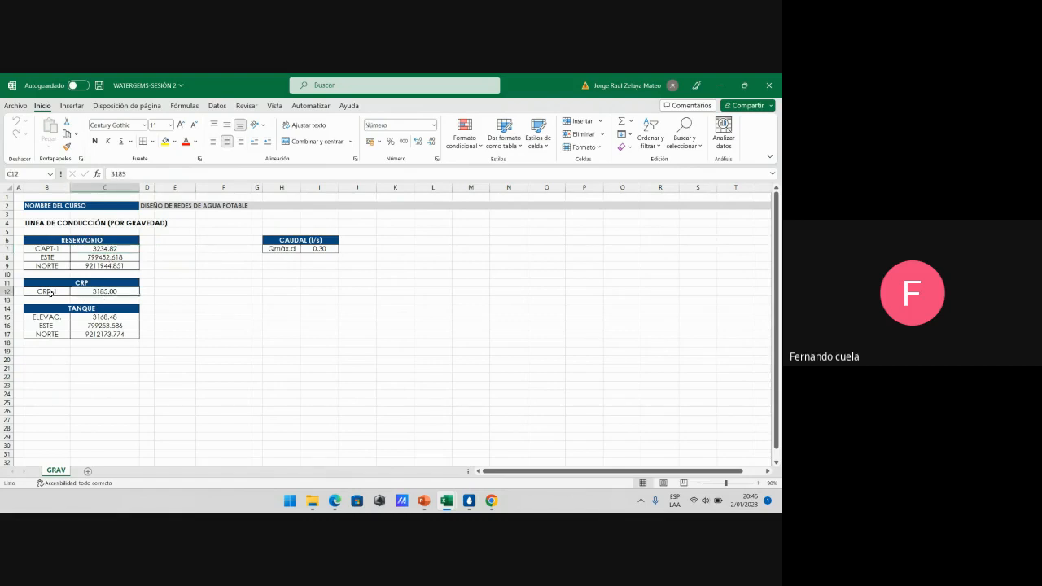
{"action": "left_click", "coordinate": [163, 293]}
{"action": "left_click", "coordinate": [54, 293]}
{"action": "left_click", "coordinate": [96, 292]}
{"action": "left_click", "coordinate": [187, 291]}
{"action": "left_click", "coordinate": [91, 292]}
{"action": "left_click", "coordinate": [53, 293]}
{"action": "left_click", "coordinate": [148, 297]}
{"action": "left_click", "coordinate": [163, 293]}
{"action": "left_click", "coordinate": [99, 291]}
{"action": "left_click", "coordinate": [46, 291]}
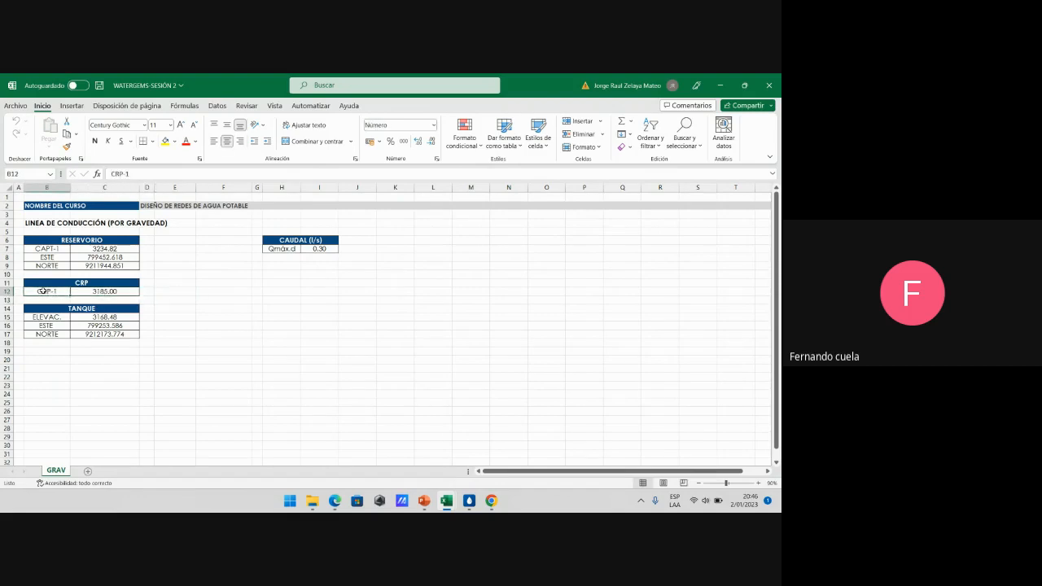
{"action": "left_click", "coordinate": [94, 291]}
{"action": "left_click", "coordinate": [54, 292]}
{"action": "left_click", "coordinate": [91, 291]}
{"action": "left_click", "coordinate": [54, 292]}
{"action": "left_click", "coordinate": [109, 294]}
{"action": "left_click", "coordinate": [52, 293]}
{"action": "left_click", "coordinate": [96, 292]}
{"action": "left_click", "coordinate": [54, 292]}
{"action": "left_click", "coordinate": [219, 300]}
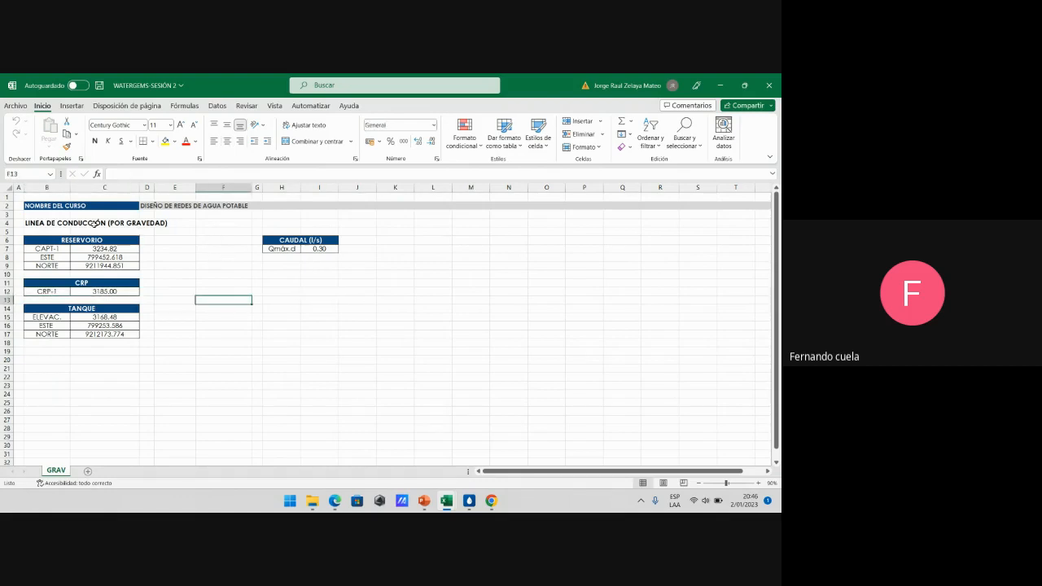
Compare the CAPT-1 reservoir elevation with the CRP-1 row as successive points of the gravity conduction line
{"action": "left_click", "coordinate": [37, 222]}
{"action": "left_click", "coordinate": [111, 251]}
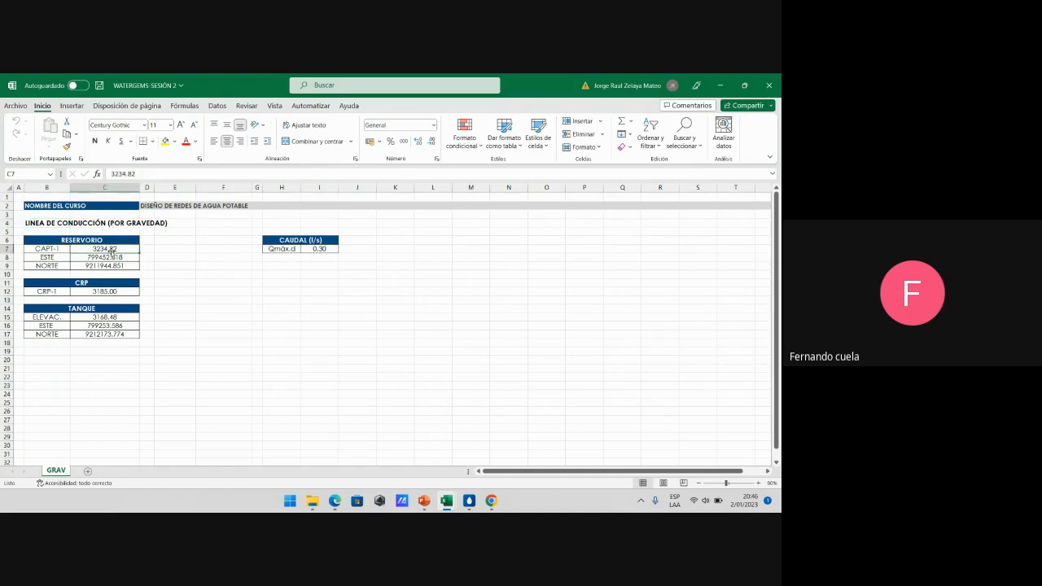
{"action": "left_click_drag", "start_coordinate": [57, 294], "coordinate": [103, 294]}
{"action": "left_click_drag", "start_coordinate": [62, 293], "coordinate": [101, 294]}
{"action": "left_click", "coordinate": [200, 296]}
{"action": "left_click", "coordinate": [176, 291]}
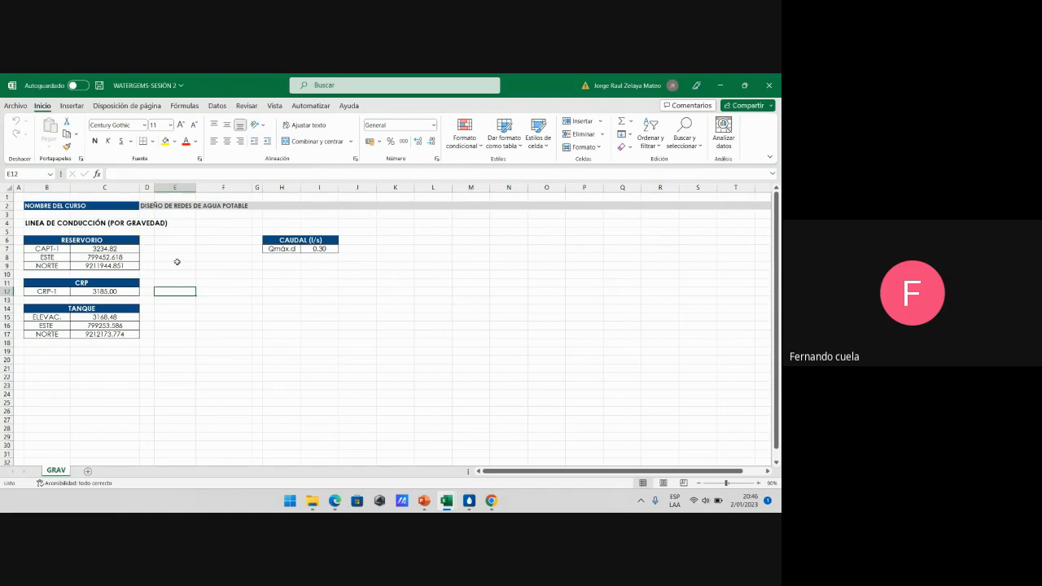
{"action": "left_click_drag", "start_coordinate": [49, 292], "coordinate": [99, 293]}
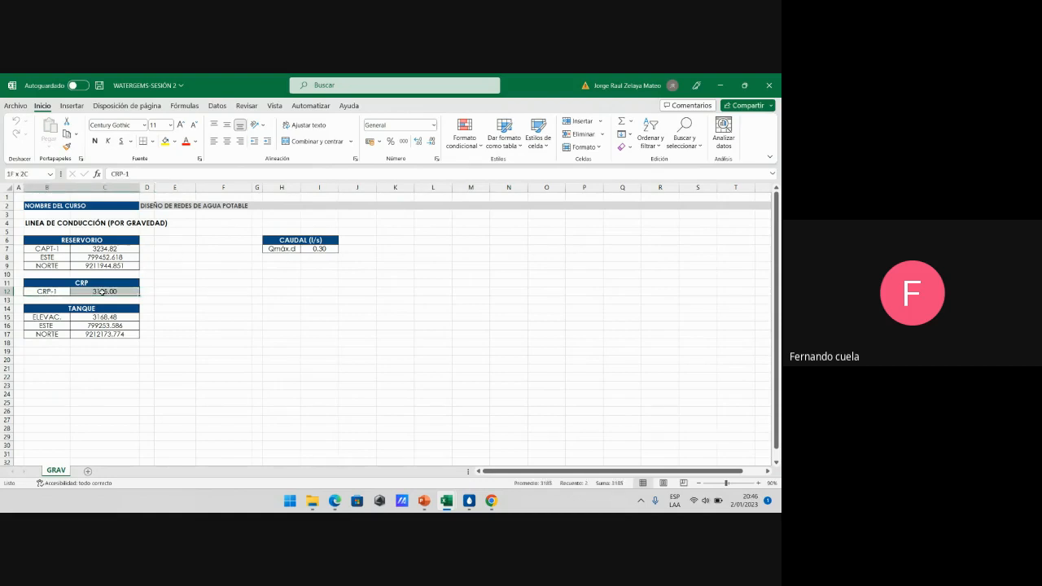
{"action": "left_click", "coordinate": [192, 293]}
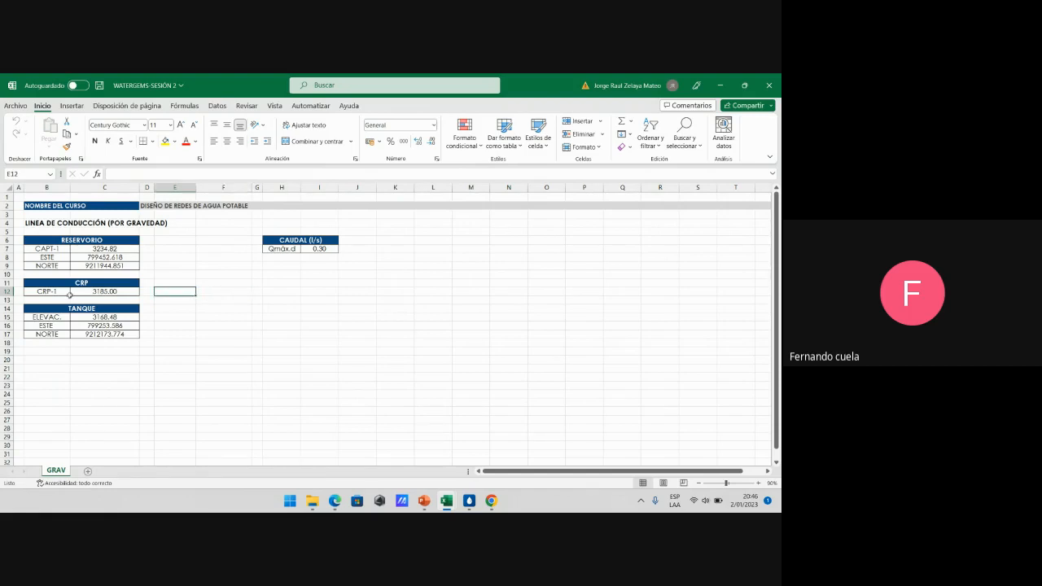
{"action": "left_click_drag", "start_coordinate": [56, 293], "coordinate": [111, 293]}
{"action": "left_click", "coordinate": [185, 295]}
{"action": "left_click", "coordinate": [59, 290]}
{"action": "left_click", "coordinate": [101, 292]}
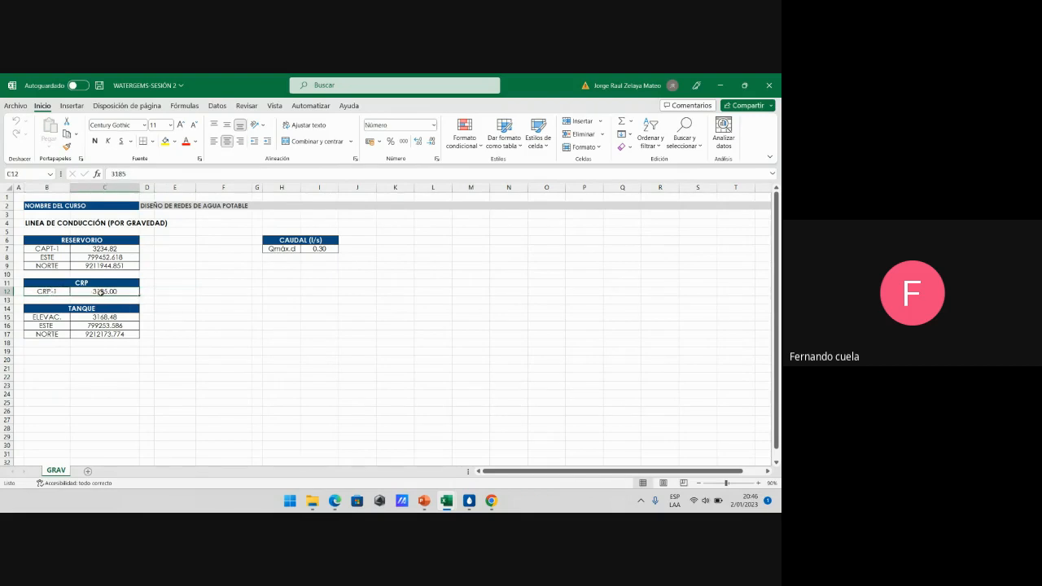
{"action": "left_click", "coordinate": [53, 291]}
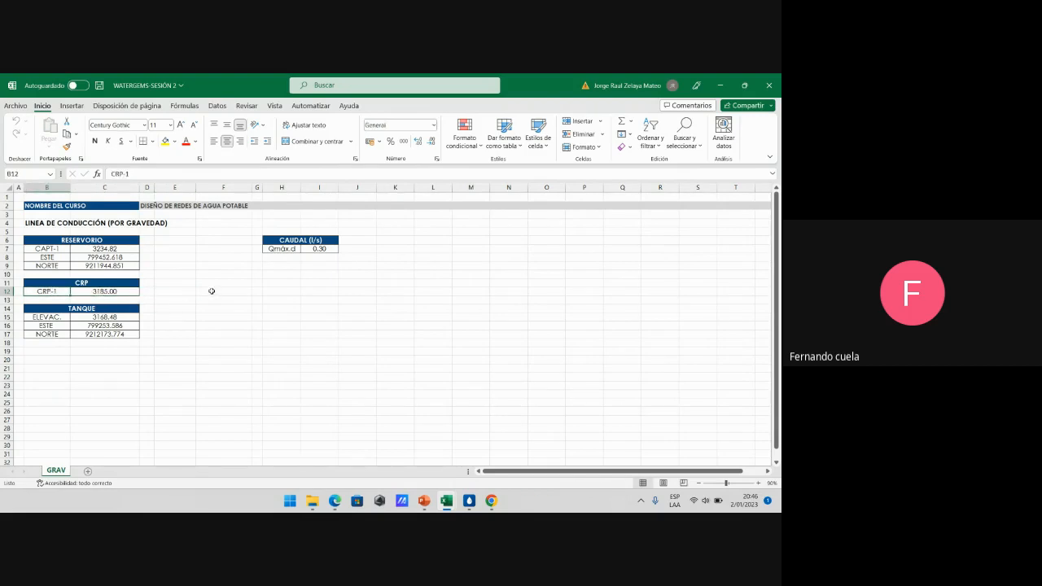
{"action": "left_click_drag", "start_coordinate": [54, 249], "coordinate": [140, 252]}
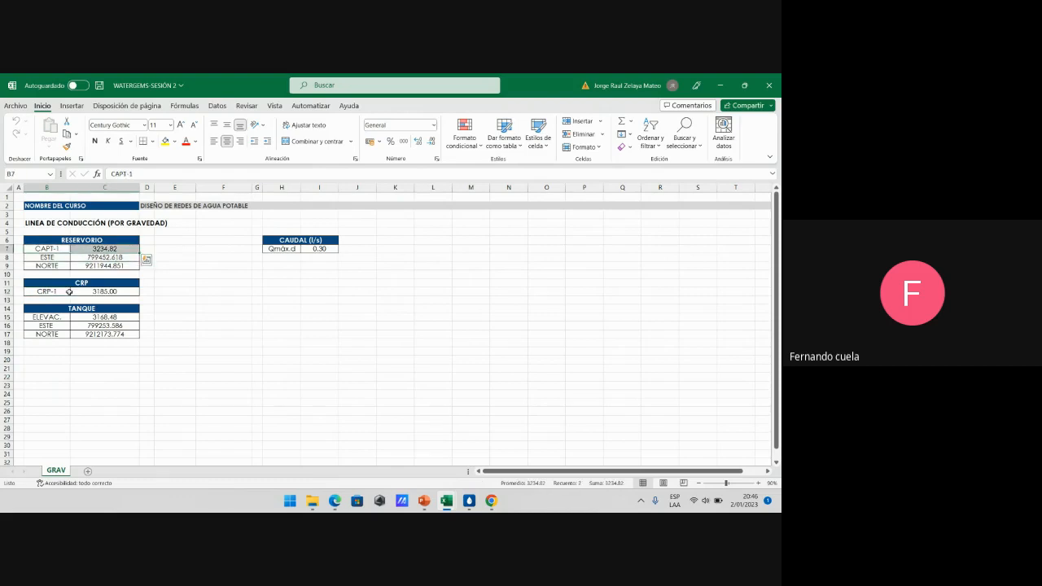
{"action": "left_click_drag", "start_coordinate": [55, 291], "coordinate": [99, 293]}
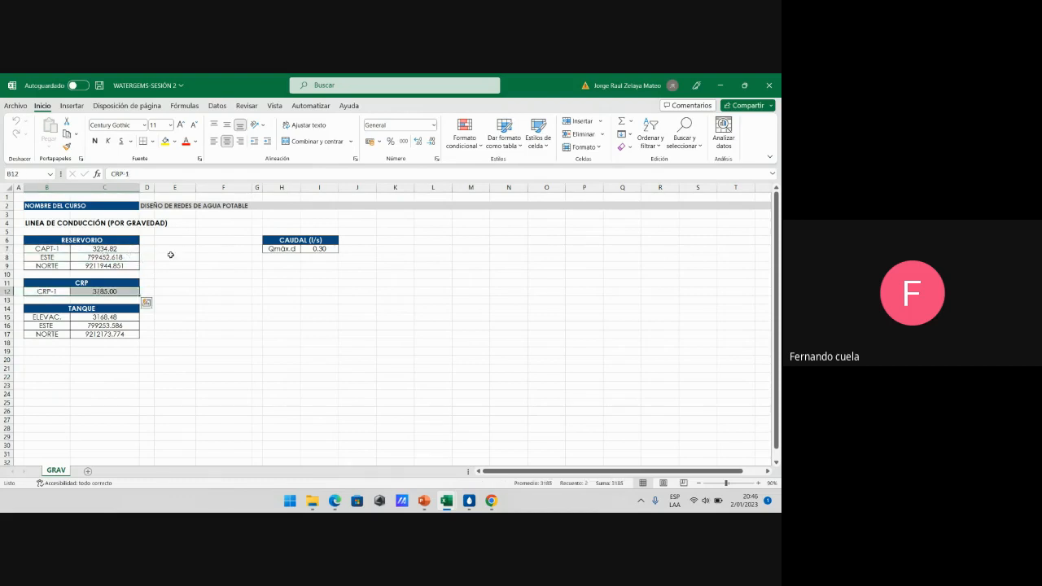
{"action": "left_click", "coordinate": [205, 280]}
{"action": "left_click", "coordinate": [176, 284]}
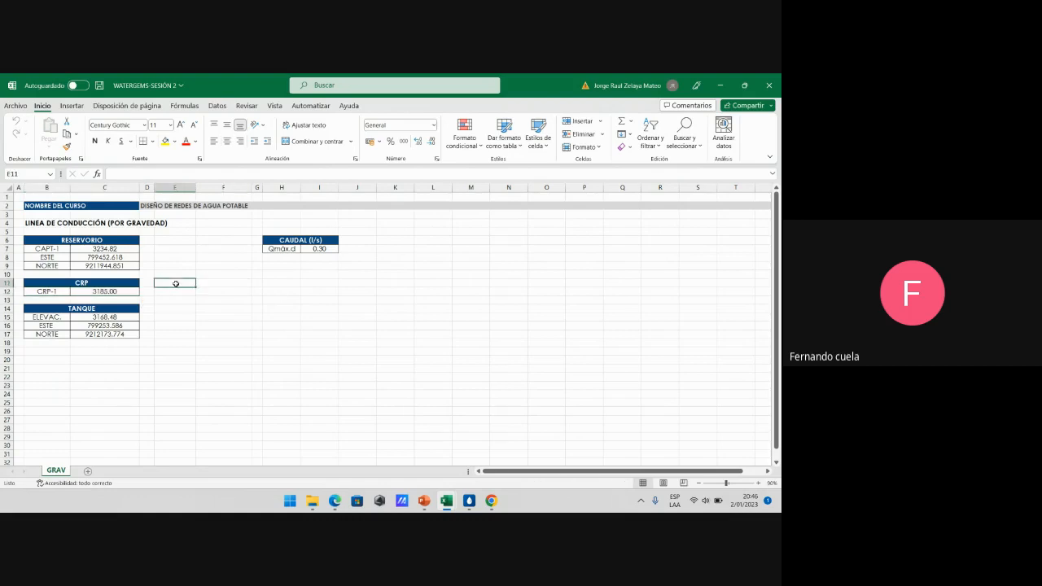
{"action": "left_click", "coordinate": [206, 284]}
{"action": "left_click", "coordinate": [175, 275]}
{"action": "left_click", "coordinate": [183, 284]}
{"action": "left_click", "coordinate": [206, 284]}
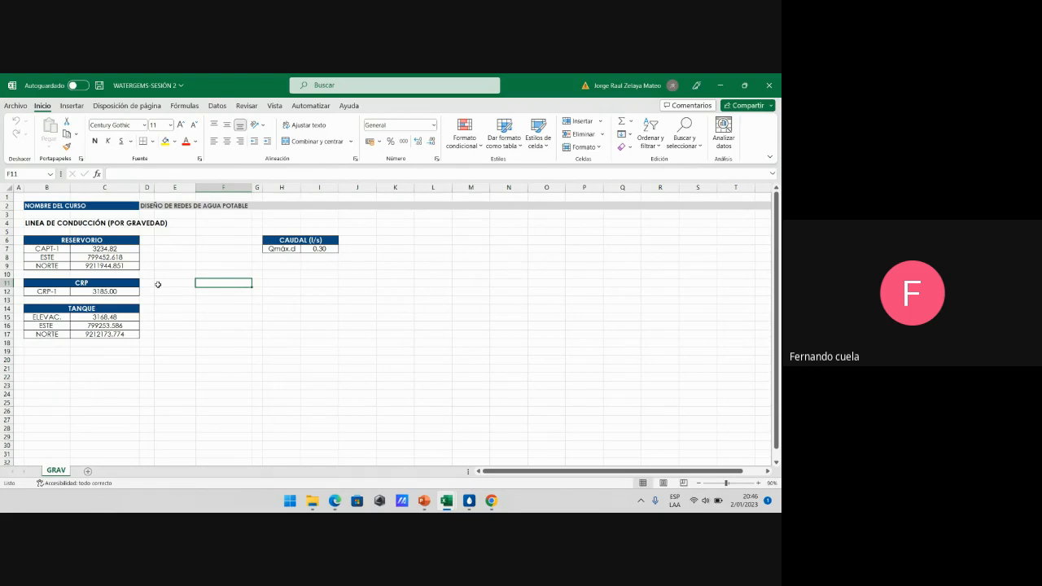
{"action": "left_click", "coordinate": [228, 273]}
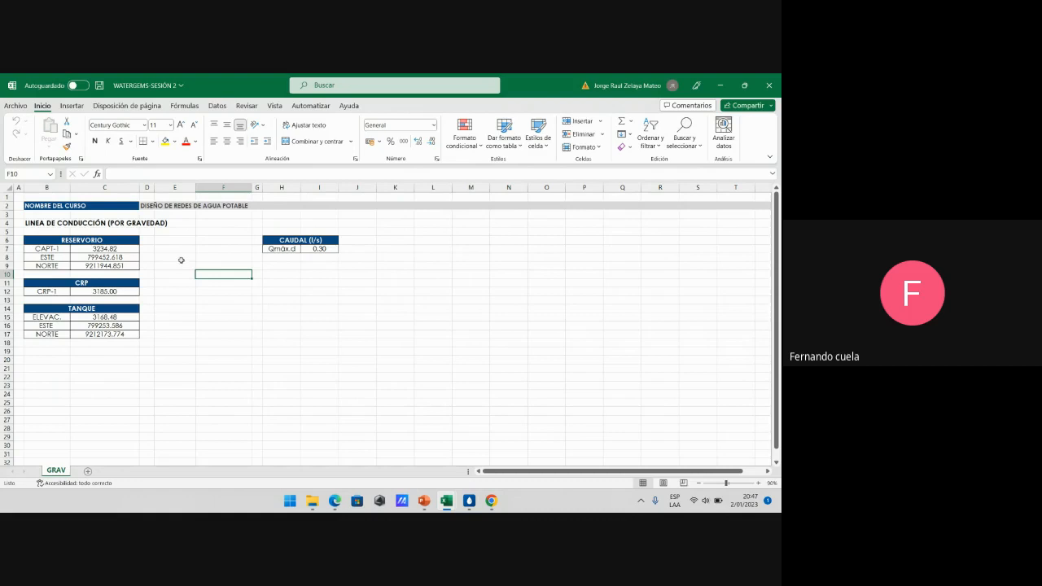
{"action": "left_click", "coordinate": [184, 272]}
{"action": "left_click", "coordinate": [187, 283]}
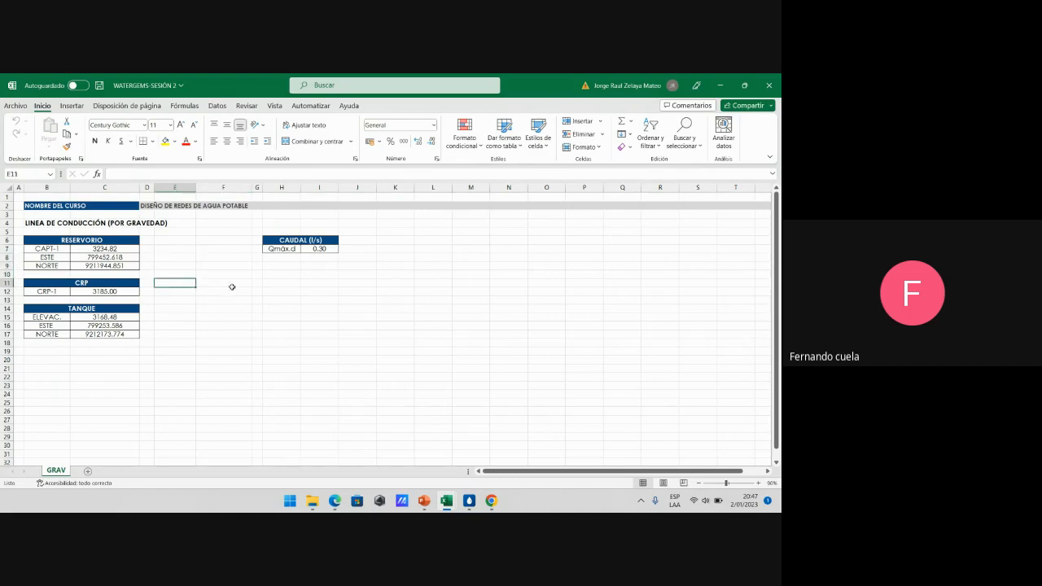
{"action": "left_click", "coordinate": [193, 261]}
{"action": "left_click", "coordinate": [221, 267]}
{"action": "left_click", "coordinate": [177, 277]}
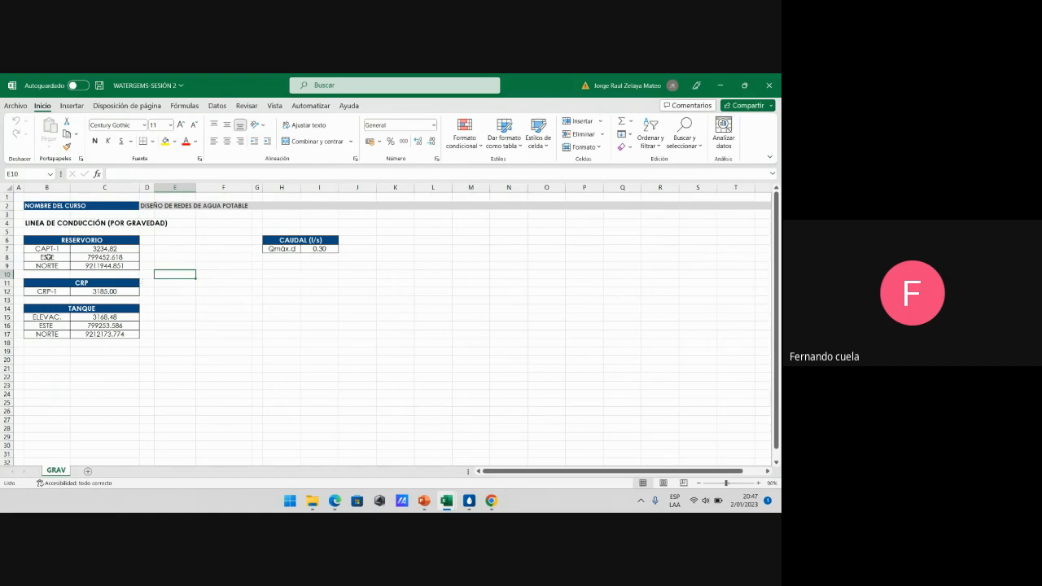
Compare the RESERVORIO and TANQUE table headings as the two ends of the conduction line
{"action": "left_click", "coordinate": [52, 249]}
{"action": "left_click", "coordinate": [83, 308]}
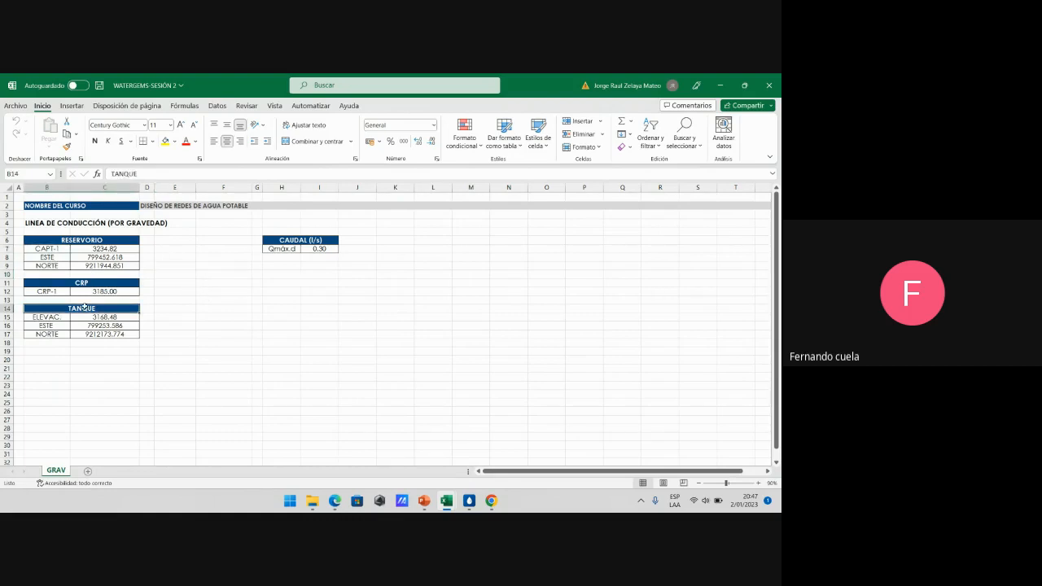
{"action": "left_click", "coordinate": [70, 241]}
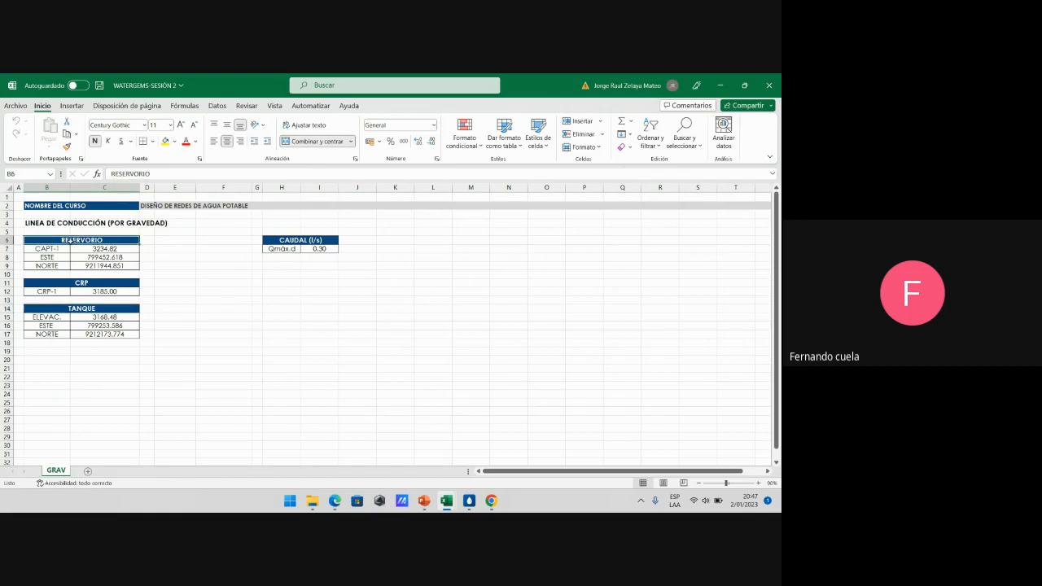
{"action": "left_click", "coordinate": [99, 308]}
Examine the ELEVAC. label and elevation value in the TANQUE table
{"action": "left_click", "coordinate": [56, 316]}
{"action": "left_click", "coordinate": [110, 319]}
{"action": "left_click", "coordinate": [51, 317]}
{"action": "left_click", "coordinate": [77, 320]}
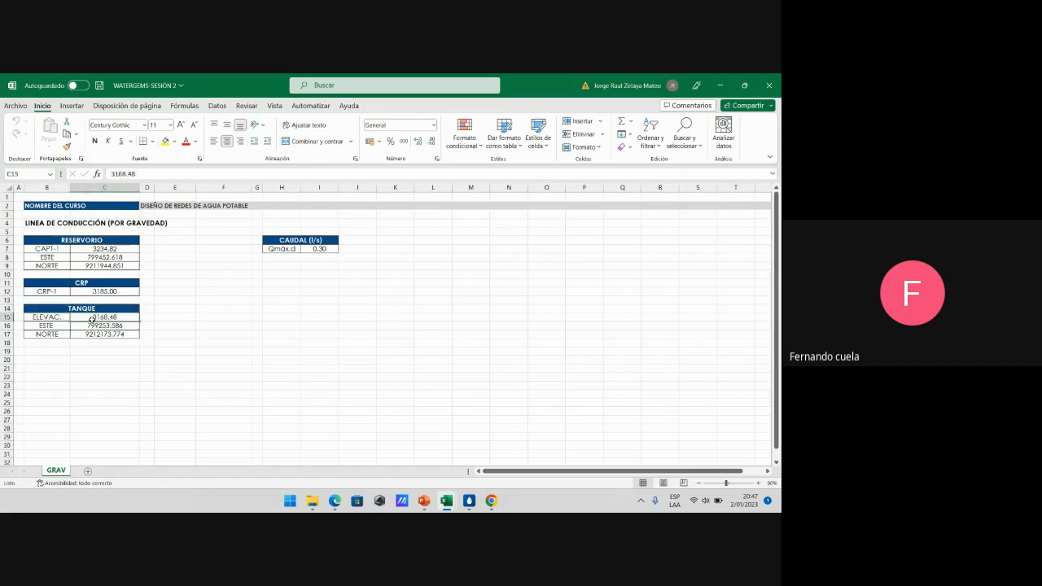
{"action": "left_click", "coordinate": [51, 317]}
{"action": "left_click", "coordinate": [107, 319]}
{"action": "left_click", "coordinate": [56, 318]}
{"action": "left_click", "coordinate": [94, 318]}
{"action": "left_click", "coordinate": [47, 318]}
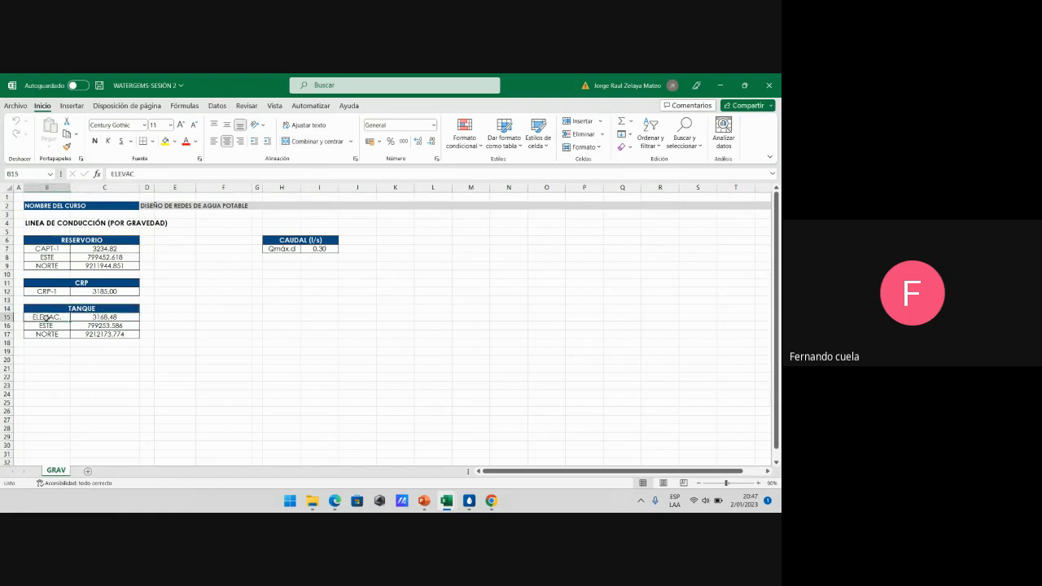
{"action": "left_click", "coordinate": [103, 317]}
{"action": "left_click", "coordinate": [42, 317]}
{"action": "left_click", "coordinate": [109, 325]}
{"action": "left_click", "coordinate": [105, 310]}
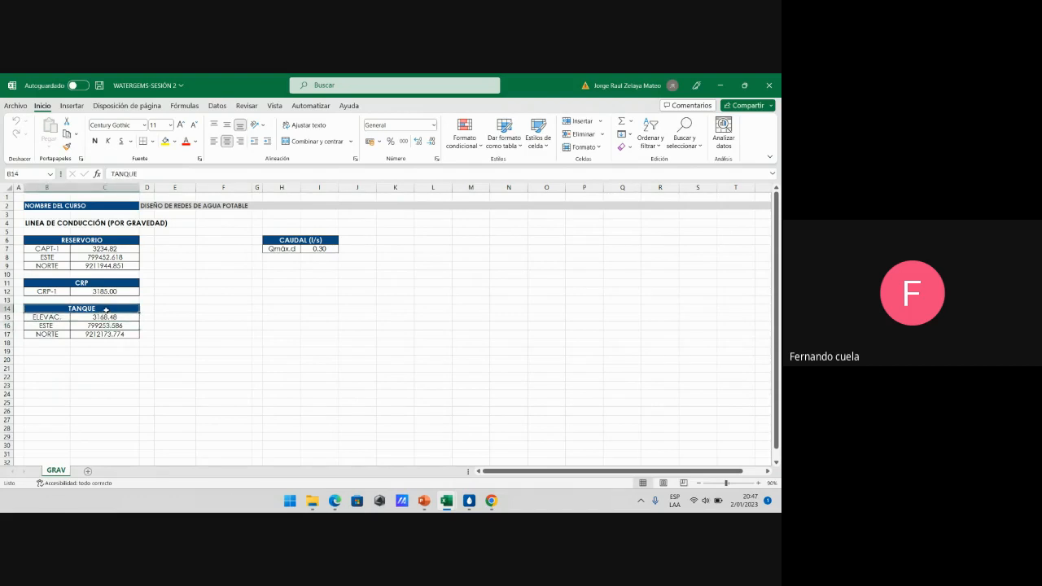
Review the RESERVORIO heading against the TANQUE heading and the tank's elevation row
{"action": "left_click", "coordinate": [99, 242]}
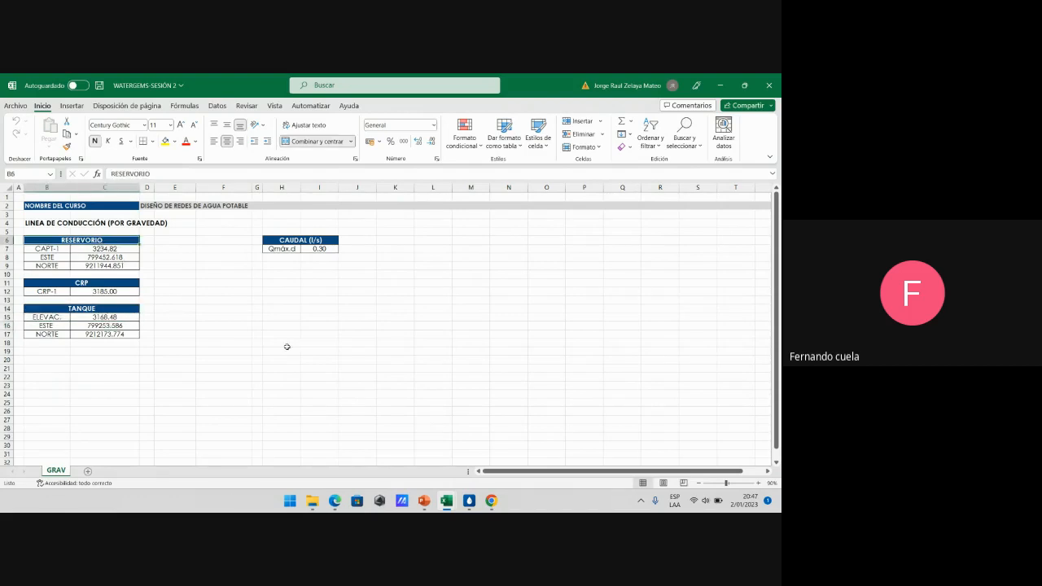
{"action": "left_click", "coordinate": [114, 308]}
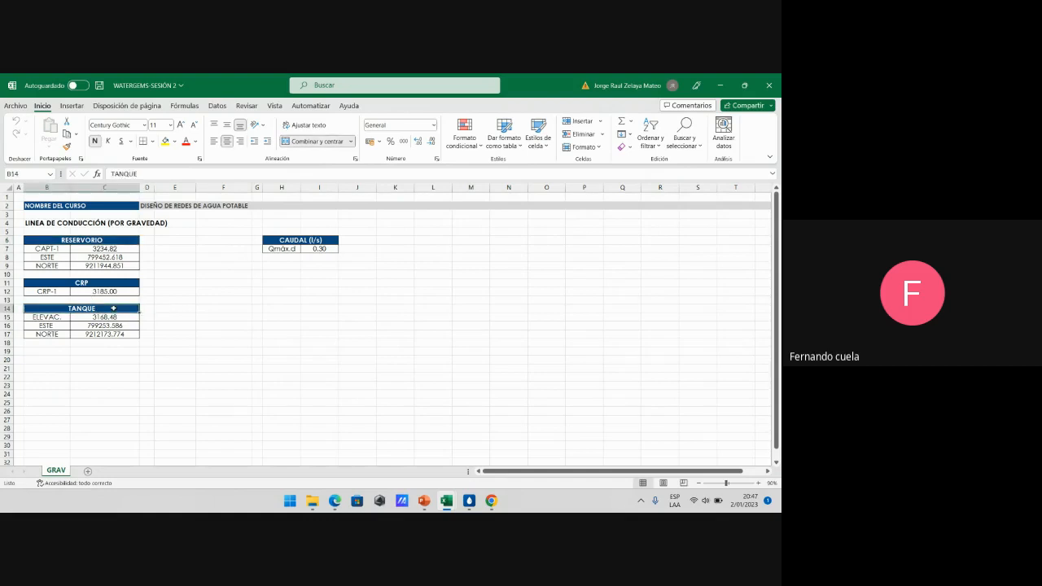
{"action": "key", "text": "Down"}
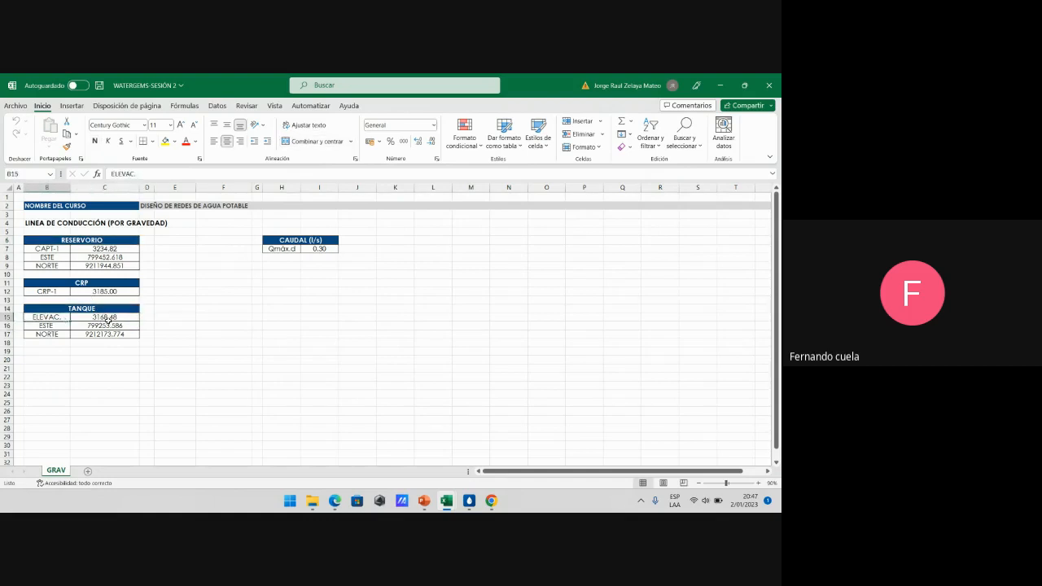
{"action": "left_click", "coordinate": [92, 316]}
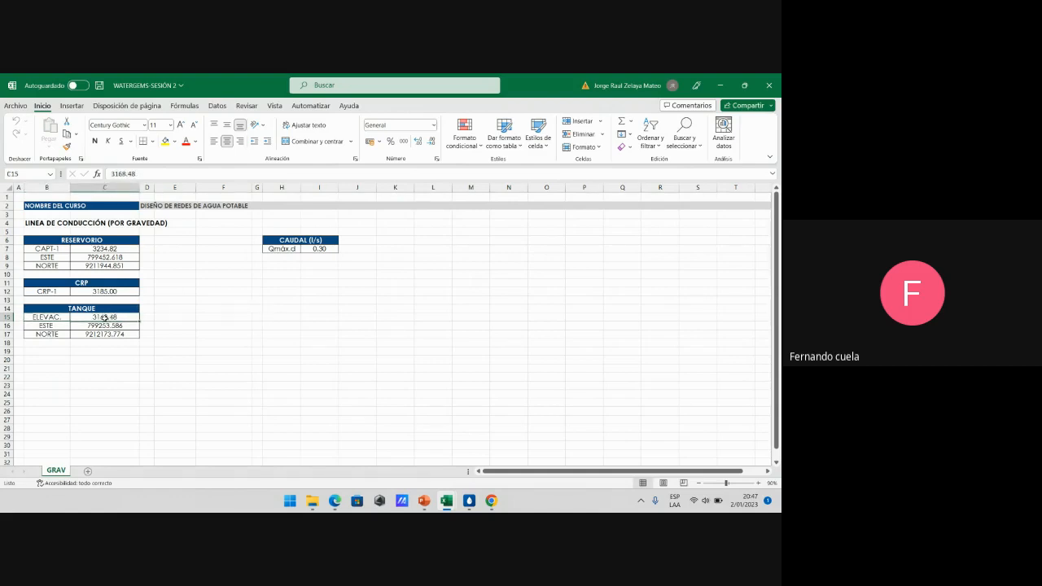
{"action": "left_click", "coordinate": [54, 317]}
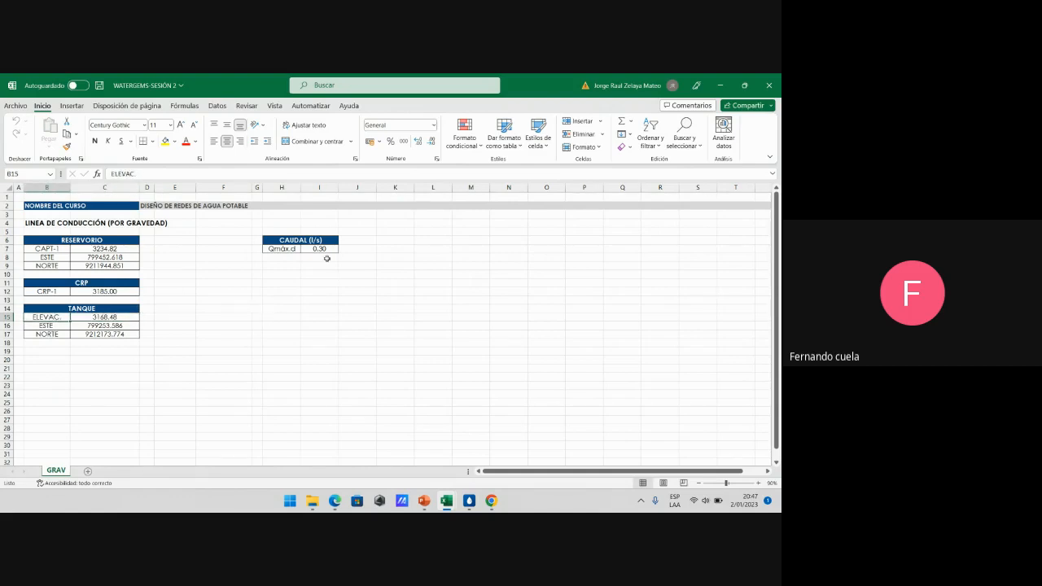
Inspect the Qmáx.d maximum daily flow in the CAUDAL (l/s) table
{"action": "left_click", "coordinate": [322, 249]}
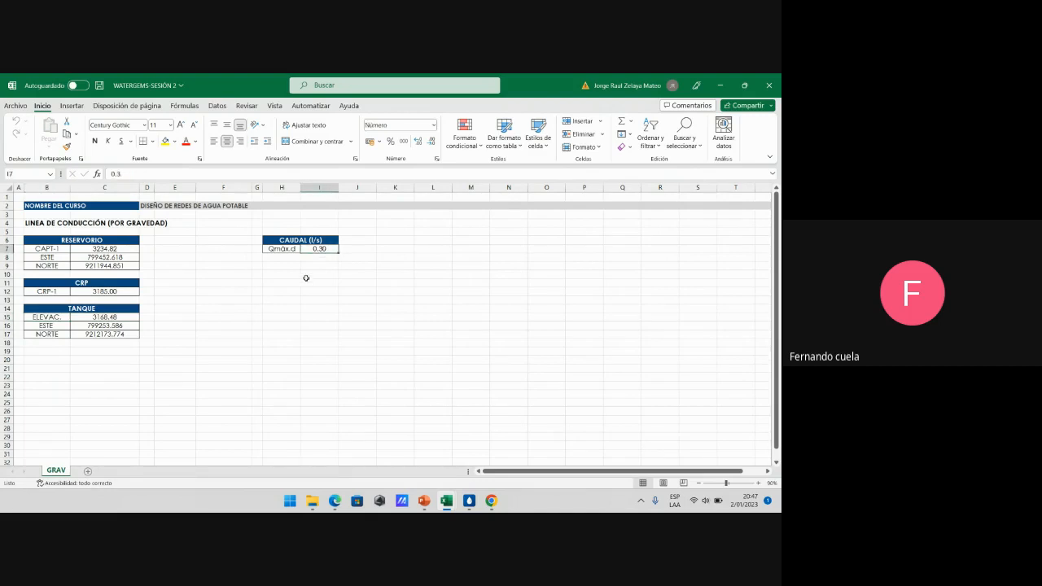
{"action": "left_click", "coordinate": [291, 274]}
{"action": "left_click", "coordinate": [330, 282]}
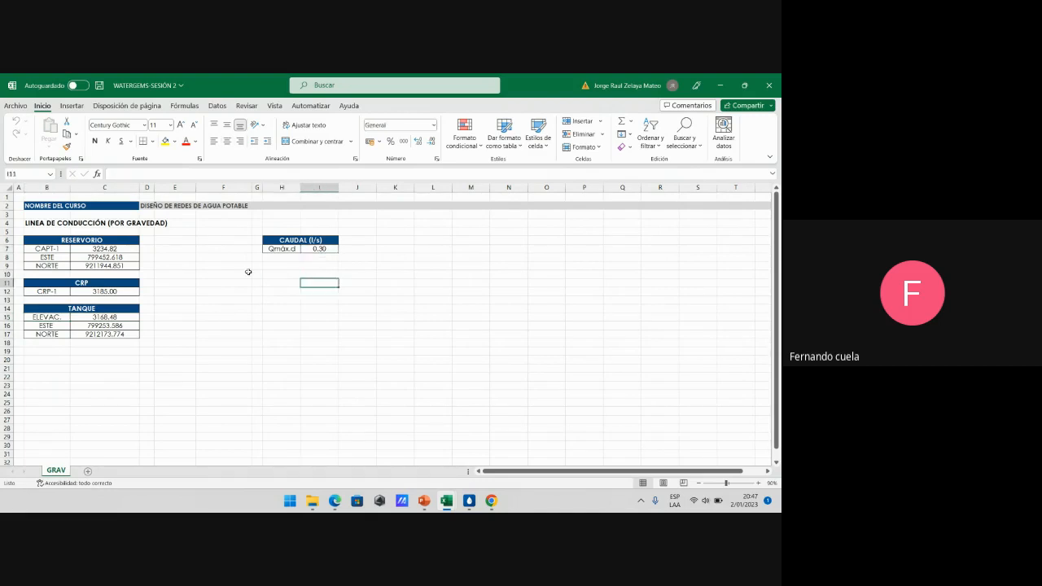
{"action": "left_click", "coordinate": [248, 271]}
{"action": "left_click", "coordinate": [318, 277]}
{"action": "left_click", "coordinate": [316, 265]}
{"action": "left_click", "coordinate": [312, 251]}
{"action": "left_click", "coordinate": [284, 250]}
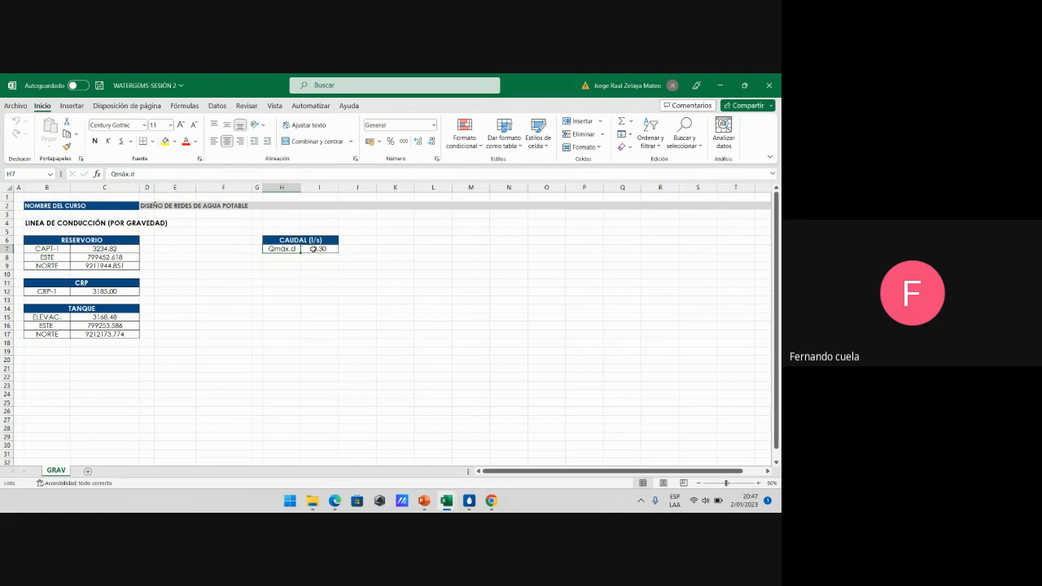
{"action": "left_click", "coordinate": [314, 249]}
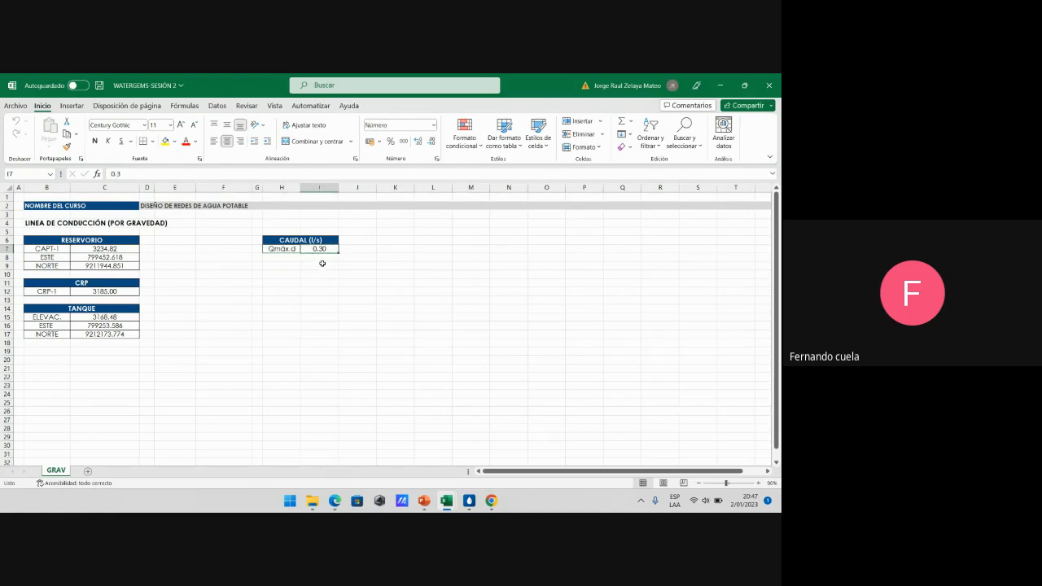
{"action": "left_click", "coordinate": [269, 249]}
{"action": "left_click", "coordinate": [319, 252]}
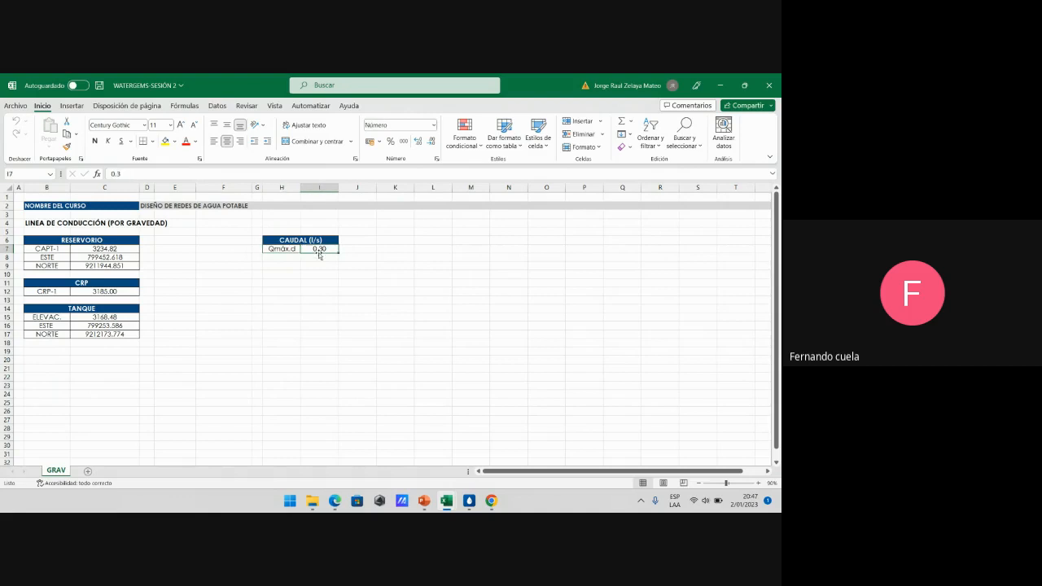
{"action": "left_click", "coordinate": [274, 267]}
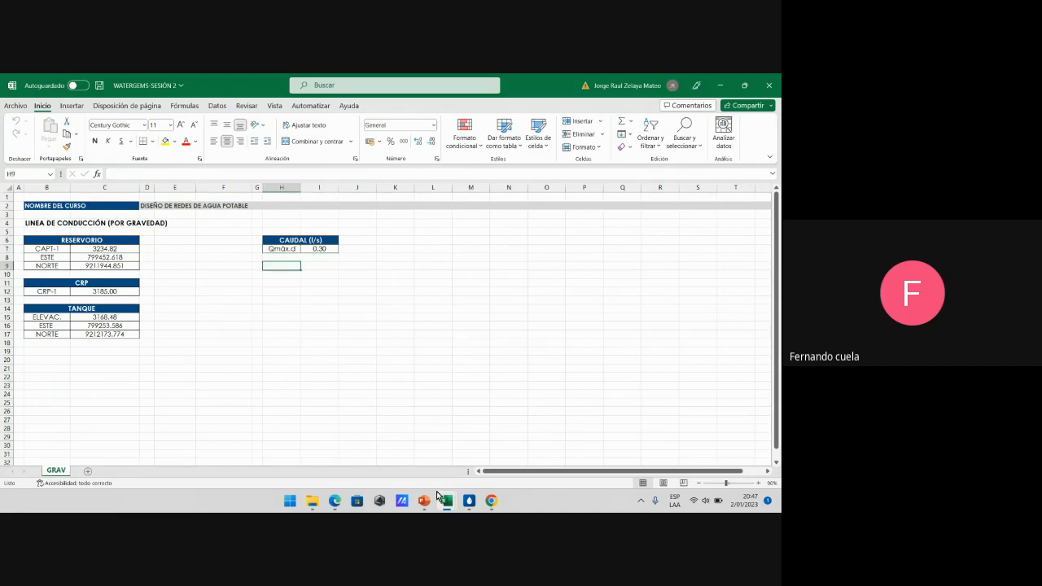
Switch to OS.010.pdf in Edge and review Tabla N°1 with the Hazen-Williams friction coefficients by pipe type
{"action": "left_click", "coordinate": [336, 501]}
{"action": "scroll", "coordinate": [402, 321], "scroll_direction": "up", "scroll_amount": 1}
{"action": "scroll", "coordinate": [403, 321], "scroll_direction": "up", "scroll_amount": 12}
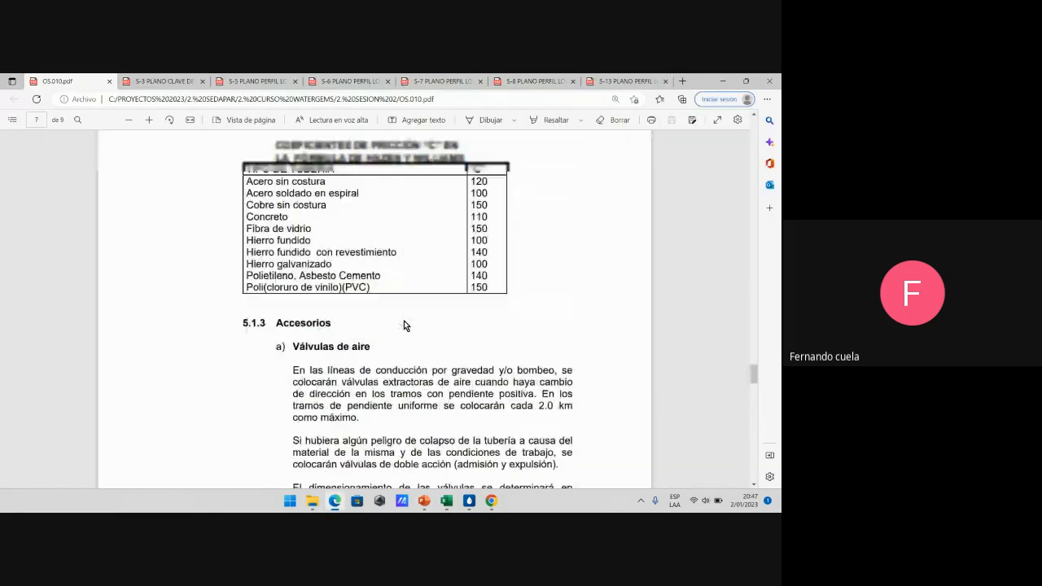
{"action": "scroll", "coordinate": [422, 334], "scroll_direction": "down", "scroll_amount": 4}
{"action": "scroll", "coordinate": [455, 331], "scroll_direction": "down", "scroll_amount": 2}
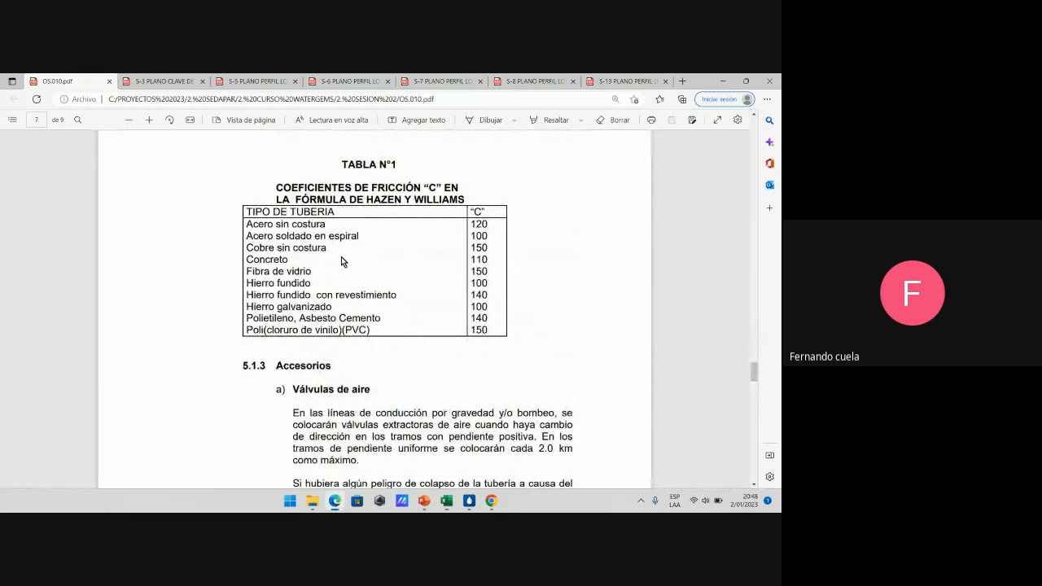
Examine the "C" friction coefficient for Poli(cloruro de vinilo)(PVC) in Tabla N°1
{"action": "double_click", "coordinate": [479, 330]}
{"action": "double_click", "coordinate": [478, 212]}
{"action": "left_click", "coordinate": [479, 326]}
{"action": "double_click", "coordinate": [478, 329]}
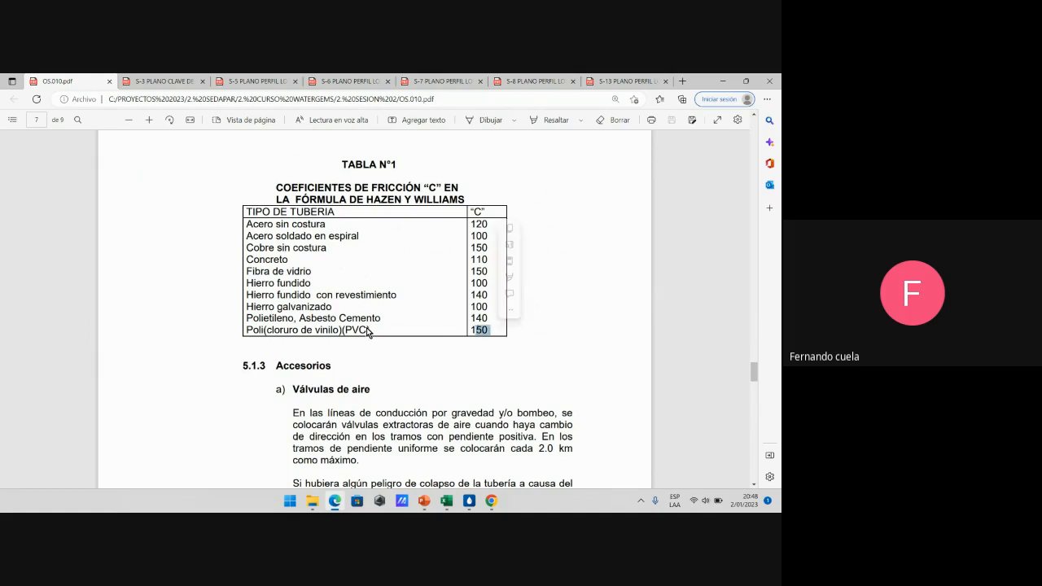
{"action": "left_click", "coordinate": [480, 328]}
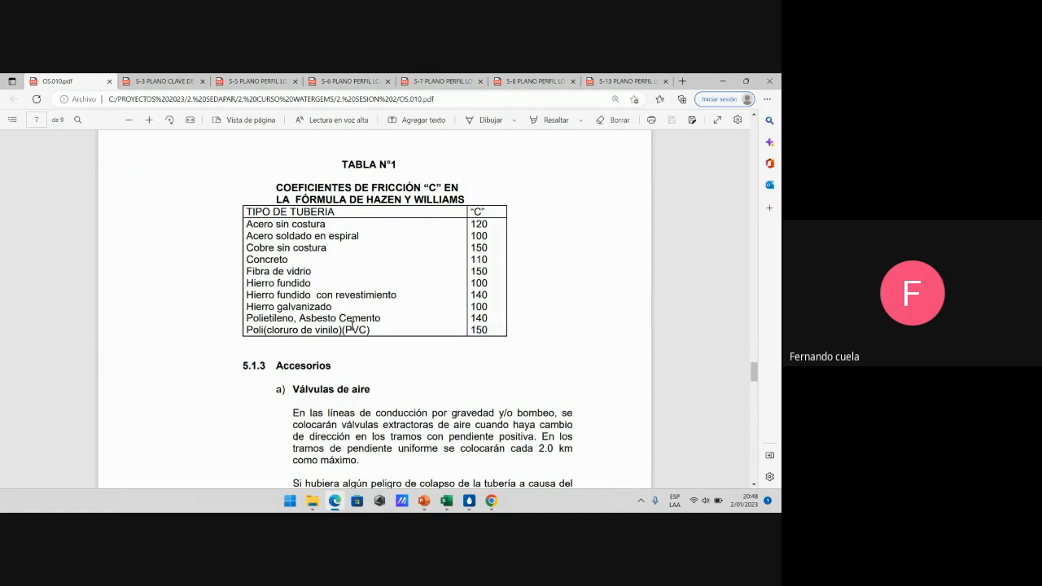
Switch to WaterGEMS and create a new hydraulic model with change tracking enabled
{"action": "left_click", "coordinate": [469, 501]}
{"action": "left_click", "coordinate": [613, 466]}
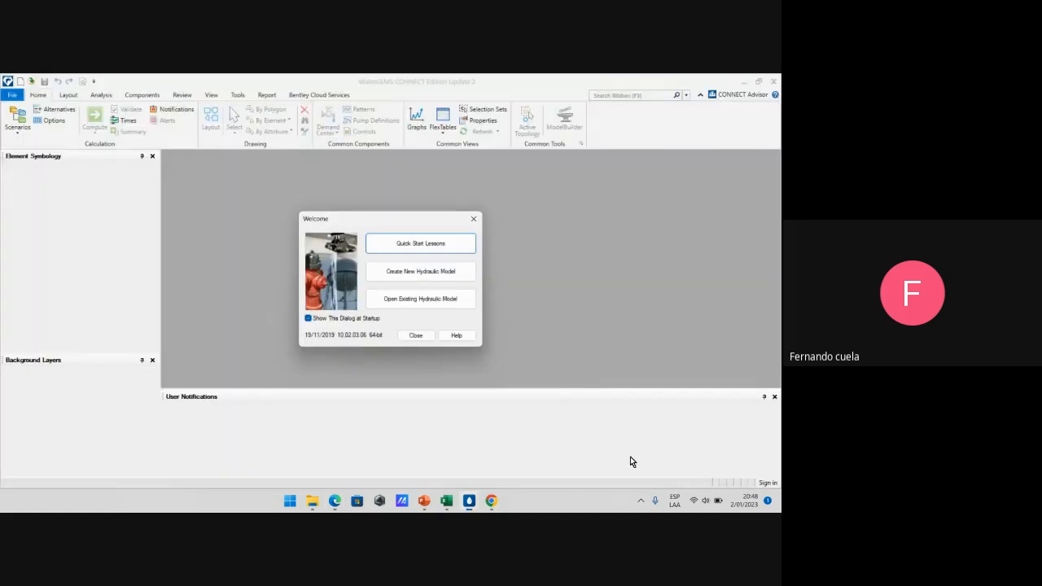
{"action": "left_click", "coordinate": [450, 275]}
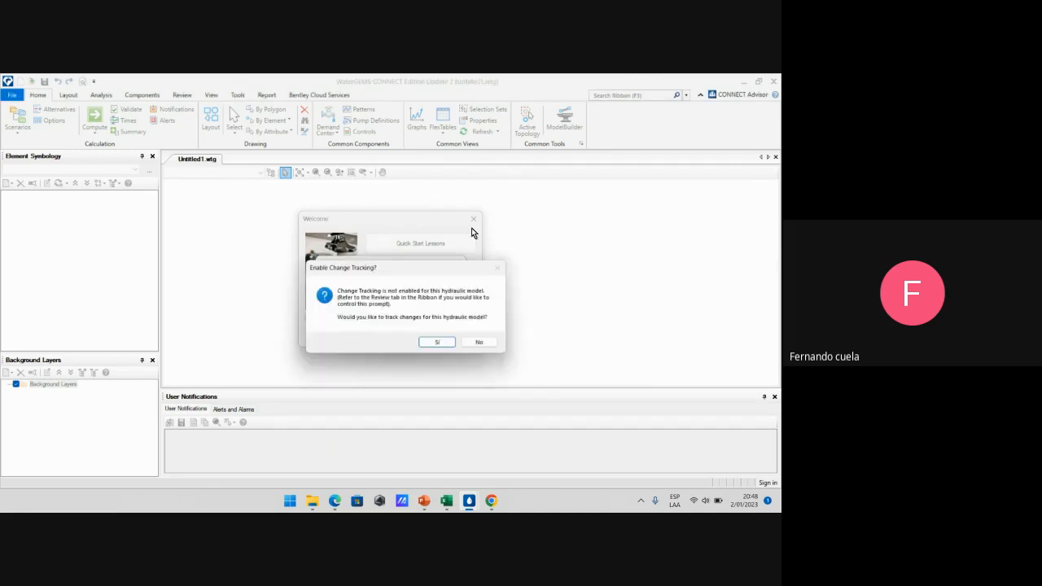
{"action": "left_click", "coordinate": [450, 342]}
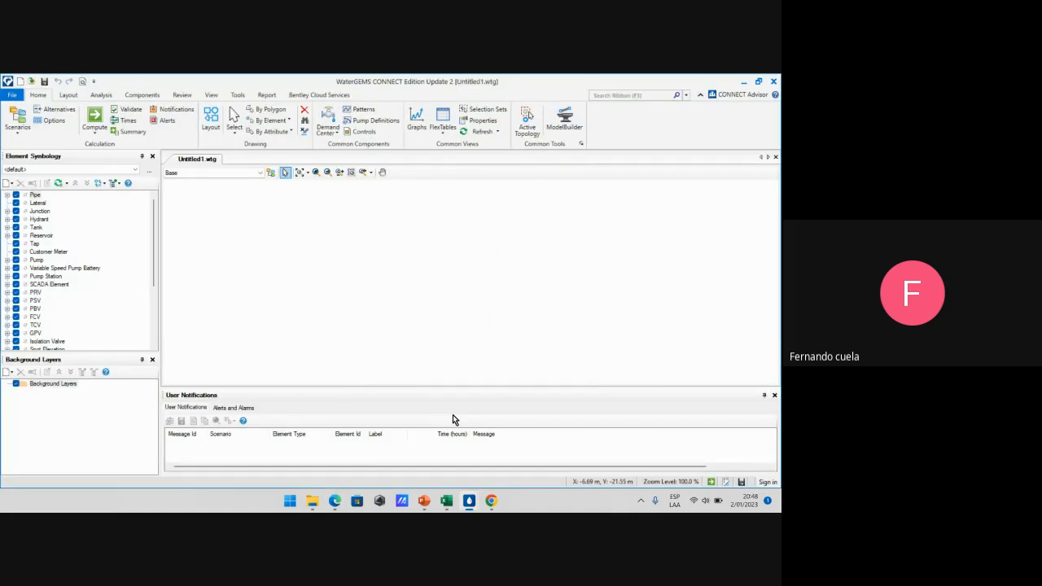
Check the default unit system and the unit list in the model options
{"action": "left_click", "coordinate": [238, 95]}
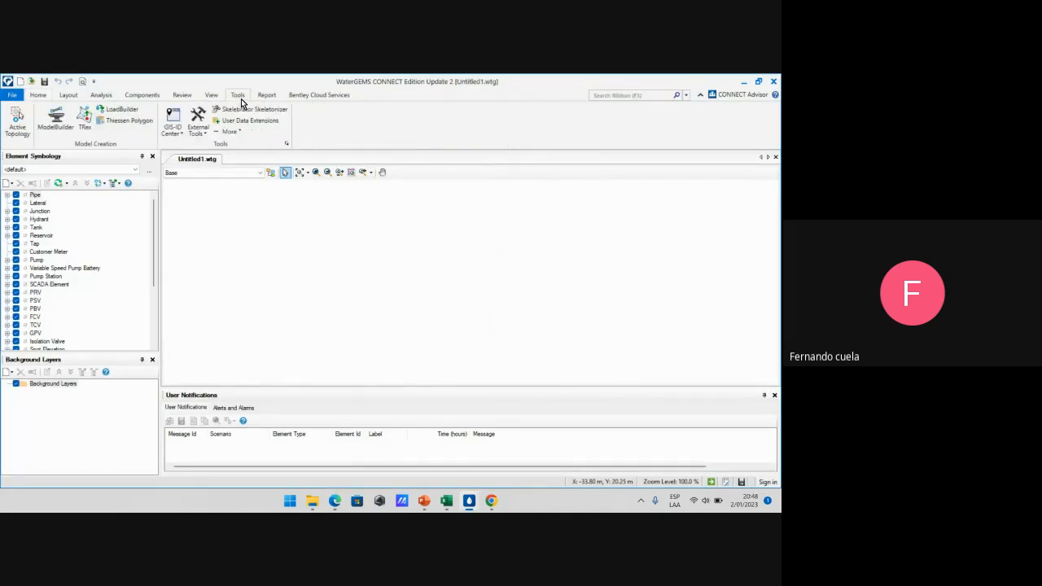
{"action": "left_click", "coordinate": [287, 145]}
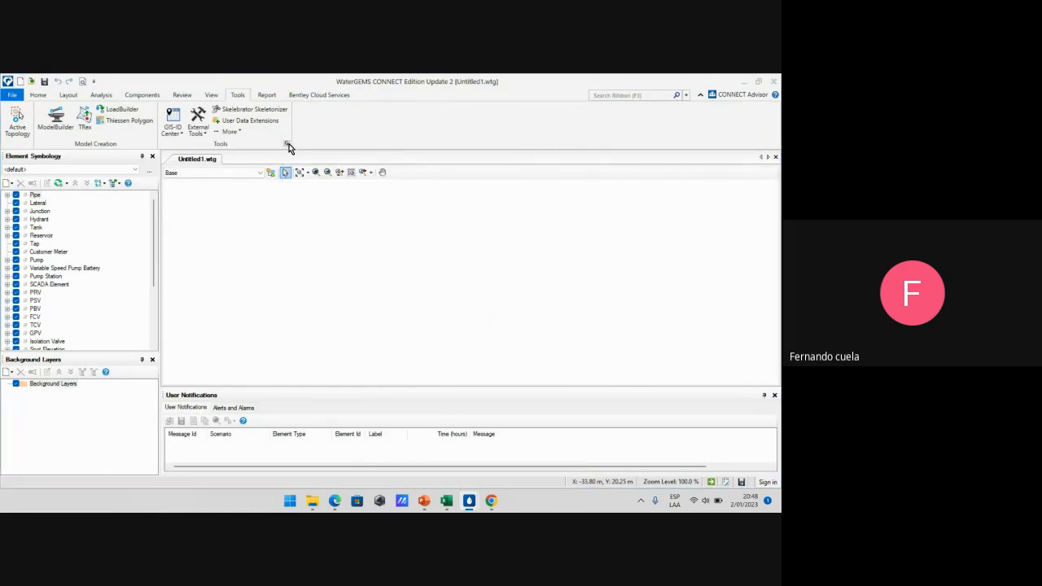
{"action": "left_click", "coordinate": [364, 151]}
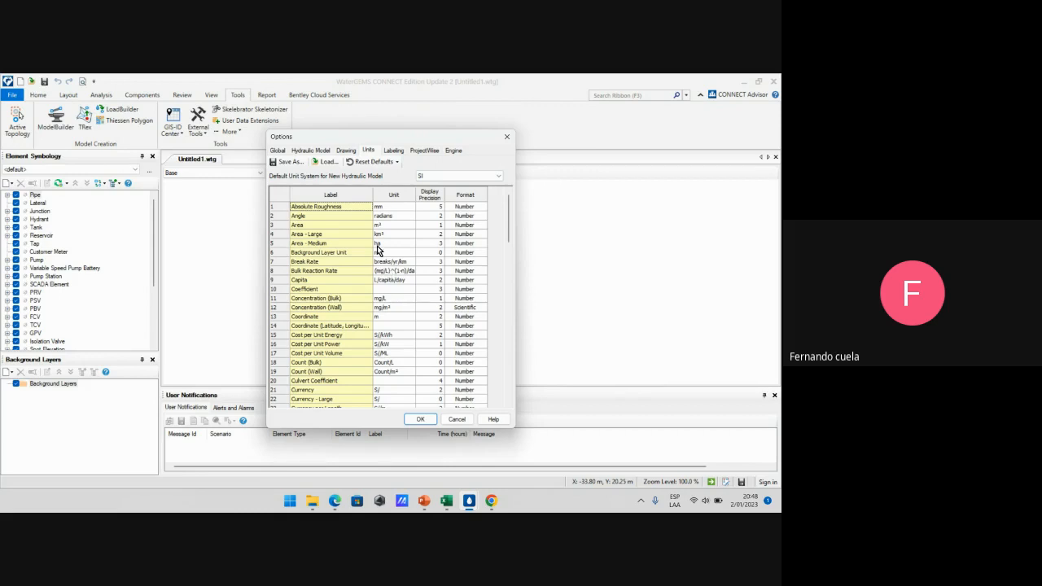
{"action": "left_click", "coordinate": [507, 138]}
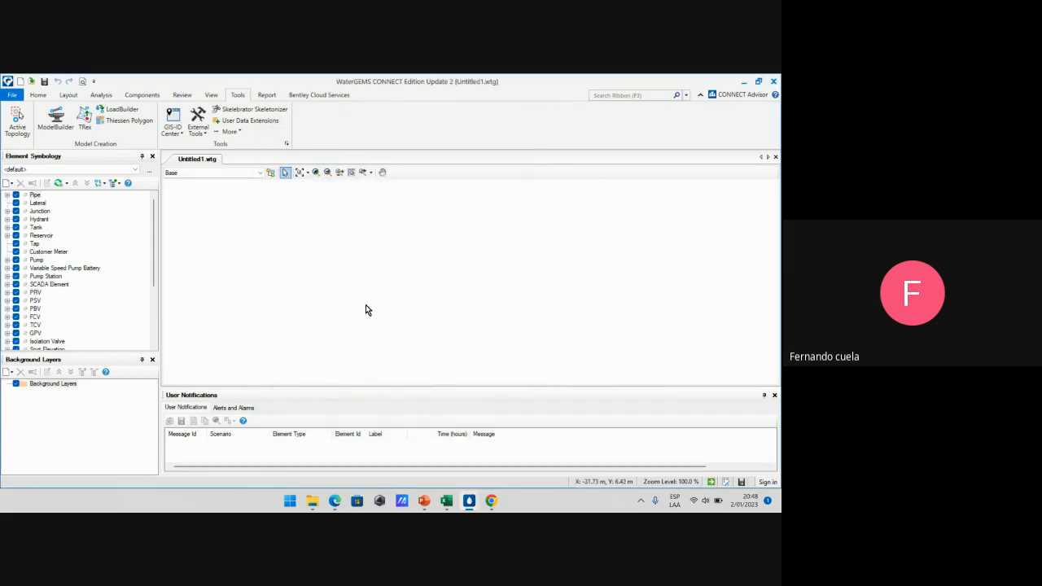
Switch to the WATERGEMS-SESIÓN 2 workbook in Excel and review the CAPT-1, ESTE and NORTE values under RESERVORIO
{"action": "mouse_move", "coordinate": [445, 498]}
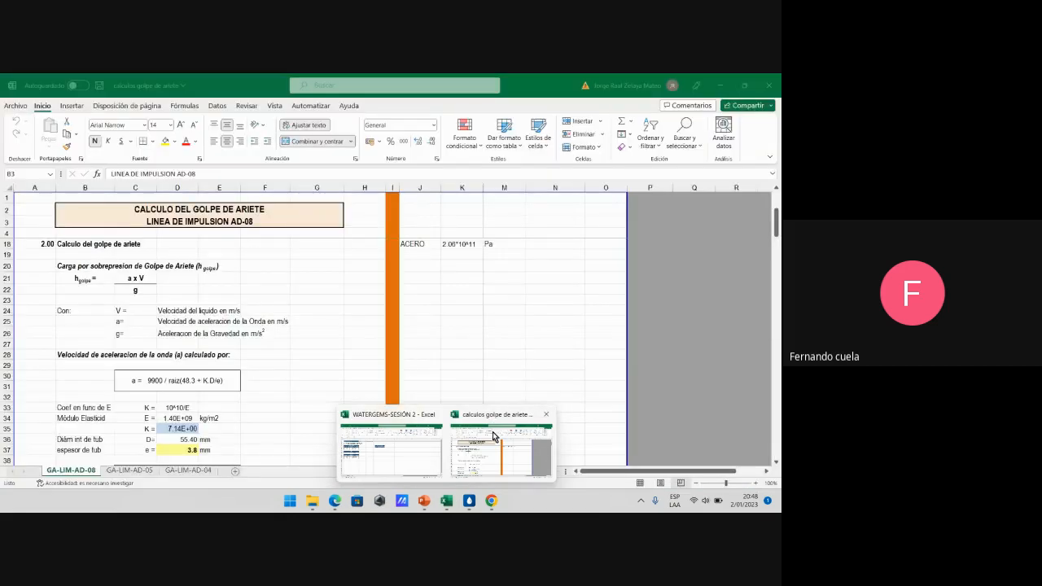
{"action": "left_click", "coordinate": [398, 442]}
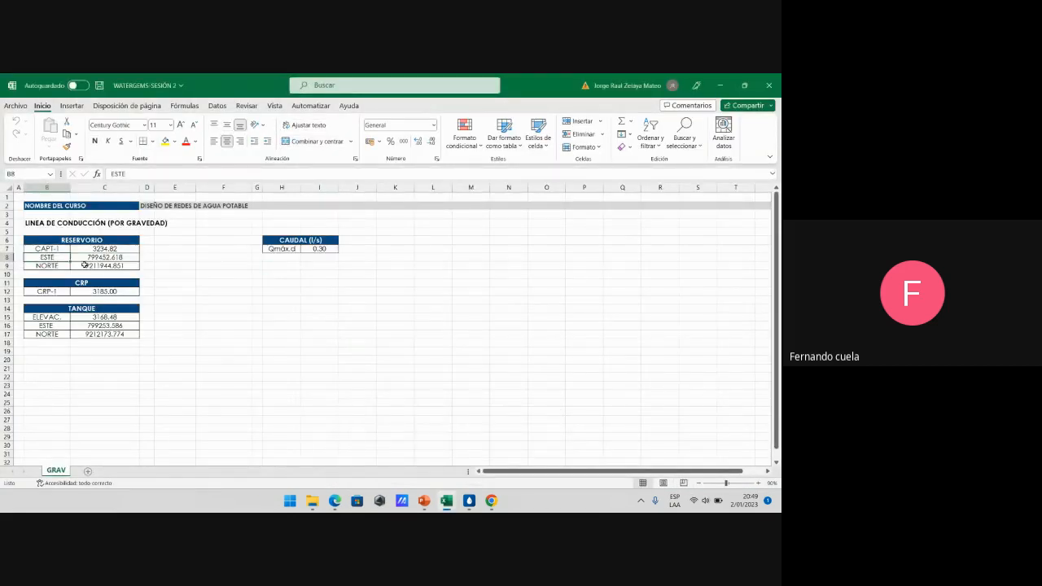
{"action": "left_click", "coordinate": [54, 267]}
{"action": "left_click", "coordinate": [100, 266]}
{"action": "left_click", "coordinate": [58, 258]}
{"action": "left_click", "coordinate": [99, 257]}
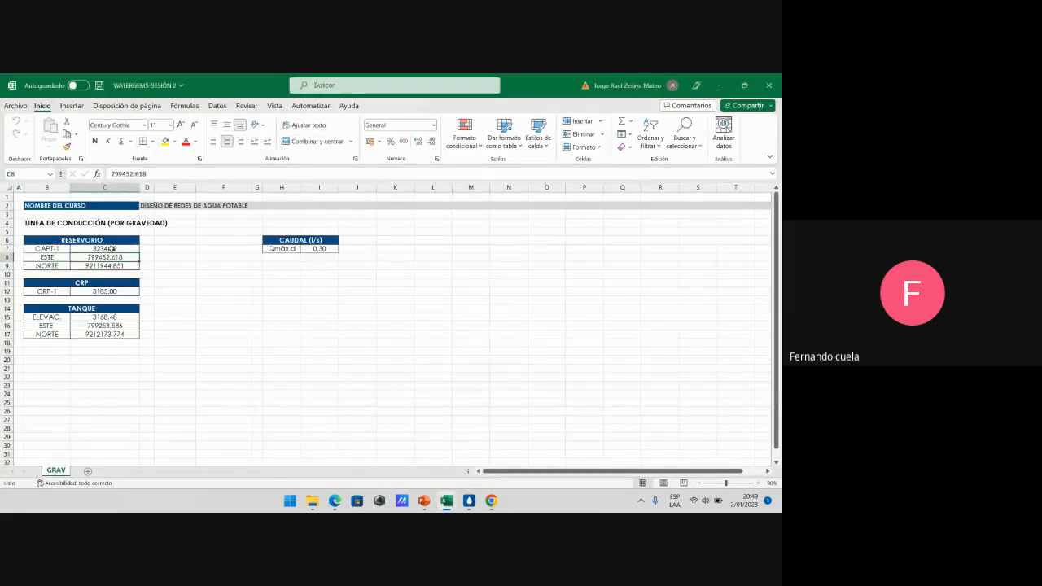
{"action": "left_click", "coordinate": [107, 252]}
{"action": "left_click", "coordinate": [57, 250]}
{"action": "left_click", "coordinate": [107, 251]}
{"action": "left_click", "coordinate": [98, 266]}
{"action": "left_click", "coordinate": [55, 258]}
{"action": "left_click", "coordinate": [94, 258]}
{"action": "left_click", "coordinate": [104, 266]}
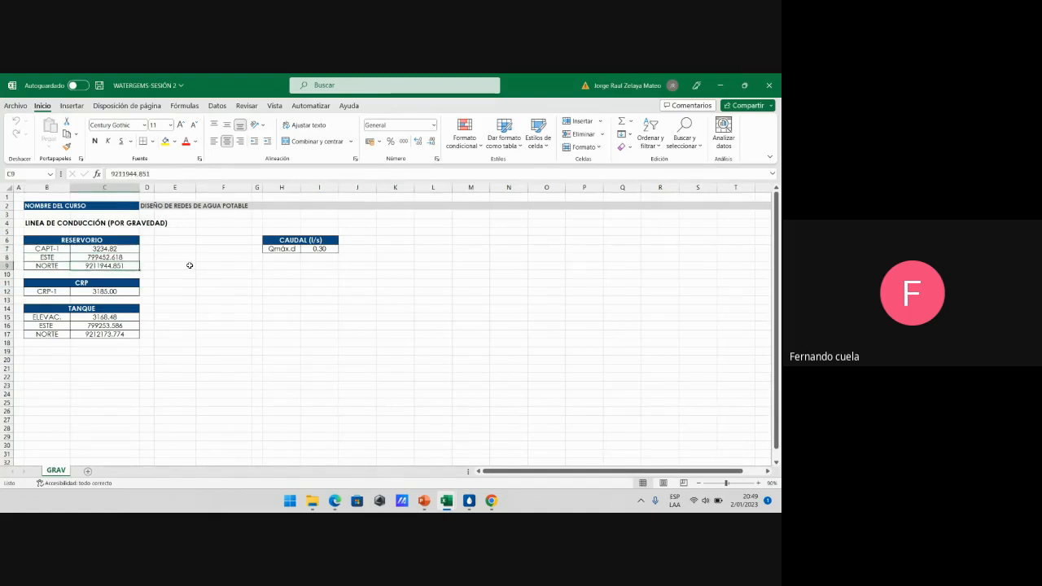
Re-examine the RESERVORIO table's heading, CAPT-1 label and ESTE and NORTE coordinates
{"action": "left_click", "coordinate": [190, 266]}
{"action": "left_click", "coordinate": [174, 248]}
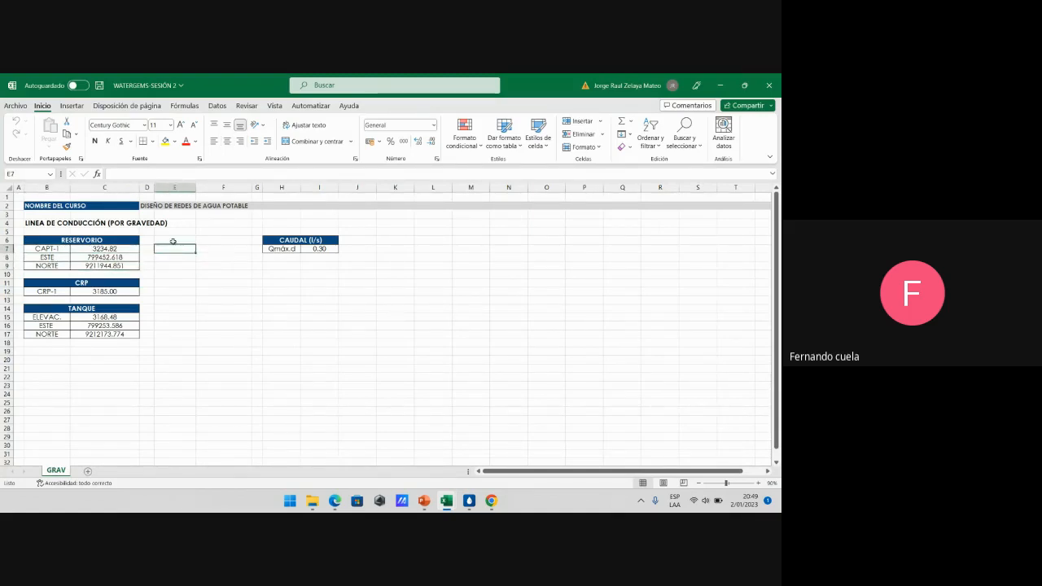
{"action": "left_click", "coordinate": [174, 266]}
{"action": "left_click", "coordinate": [174, 247]}
{"action": "left_click", "coordinate": [169, 241]}
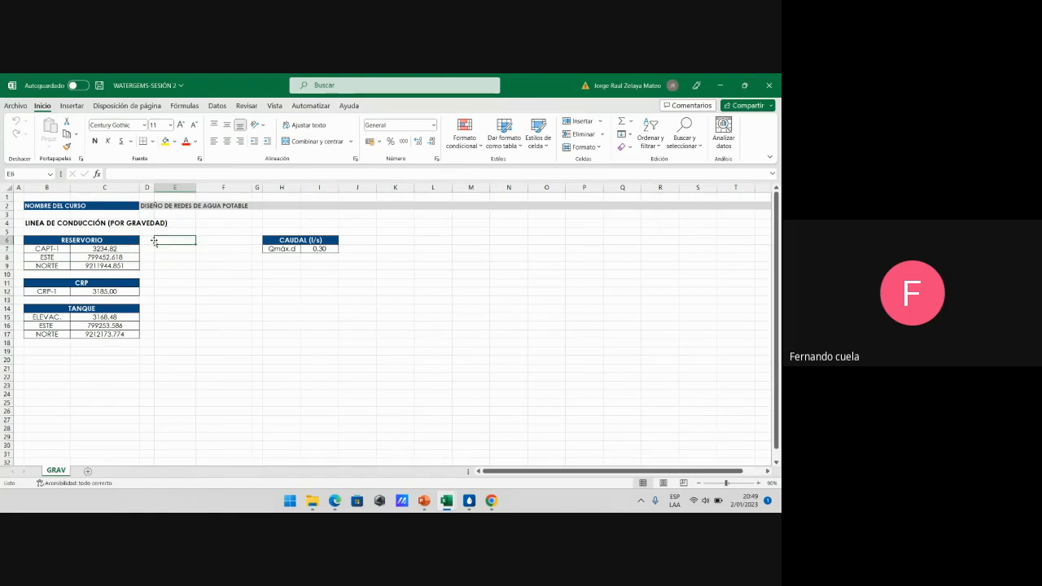
{"action": "left_click", "coordinate": [77, 240]}
{"action": "left_click", "coordinate": [60, 249]}
{"action": "left_click", "coordinate": [135, 257]}
{"action": "left_click", "coordinate": [157, 265]}
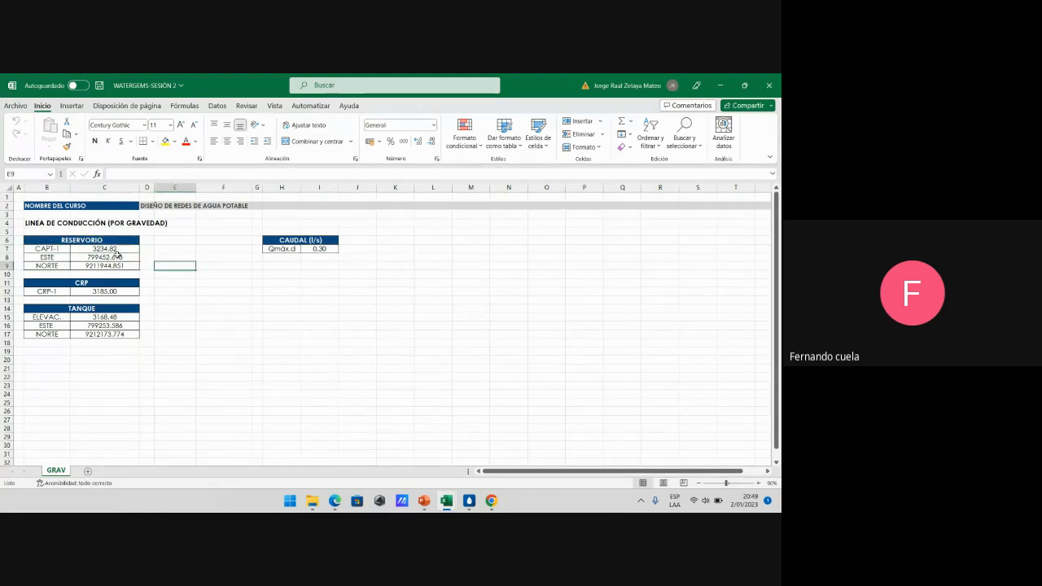
{"action": "left_click", "coordinate": [118, 255]}
{"action": "left_click", "coordinate": [161, 258]}
{"action": "left_click", "coordinate": [122, 256]}
{"action": "left_click", "coordinate": [122, 266]}
{"action": "left_click", "coordinate": [187, 262]}
{"action": "left_click", "coordinate": [176, 253]}
{"action": "left_click", "coordinate": [124, 256]}
{"action": "left_click_drag", "start_coordinate": [170, 256], "coordinate": [186, 252]}
{"action": "left_click", "coordinate": [172, 247]}
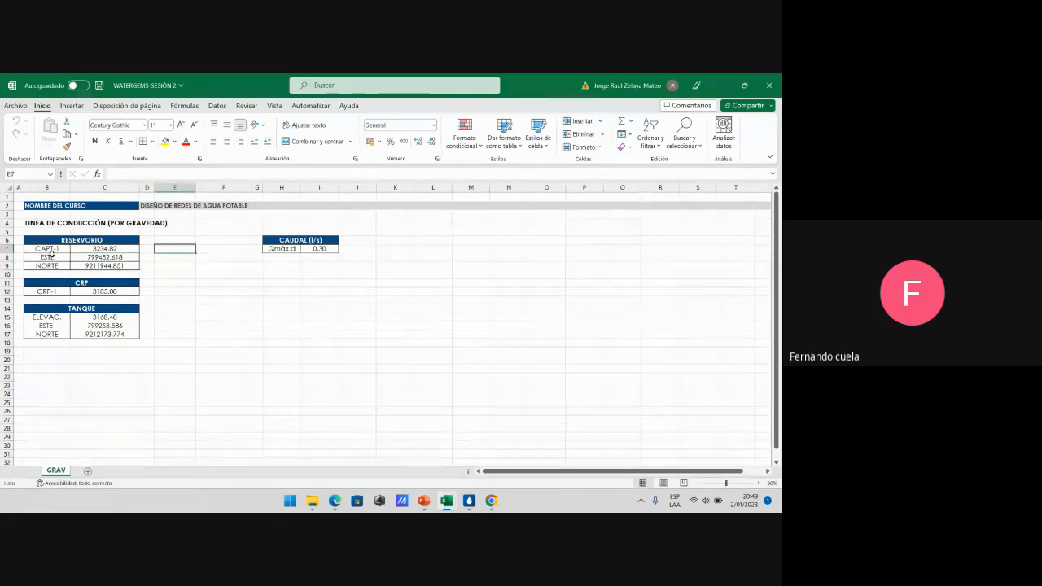
Switch to the Untitled1.wtg model in WaterGEMS and place one reservoir at about X -25 m, Y 13 m
{"action": "mouse_move", "coordinate": [469, 498]}
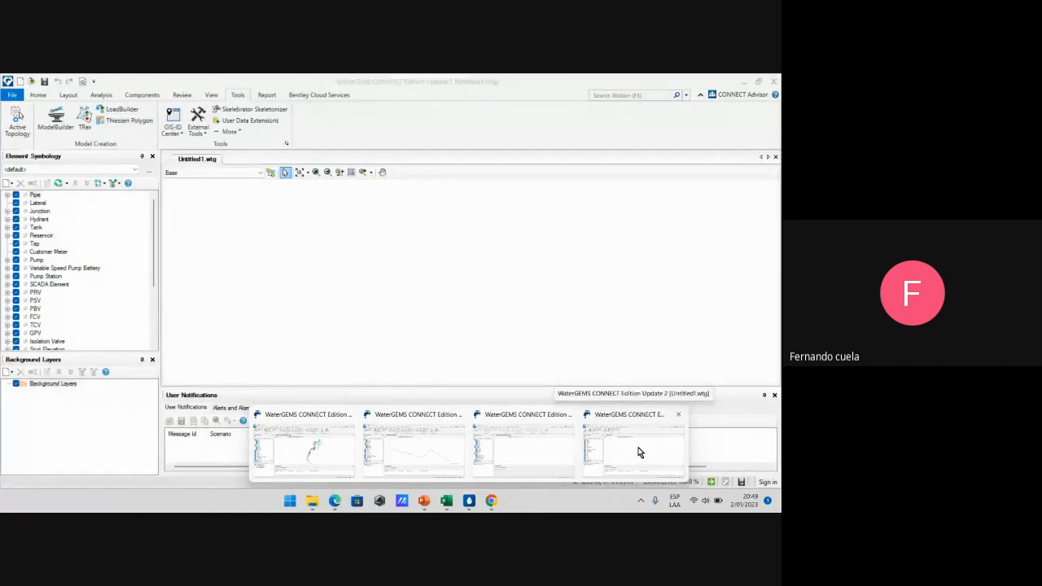
{"action": "left_click", "coordinate": [639, 452]}
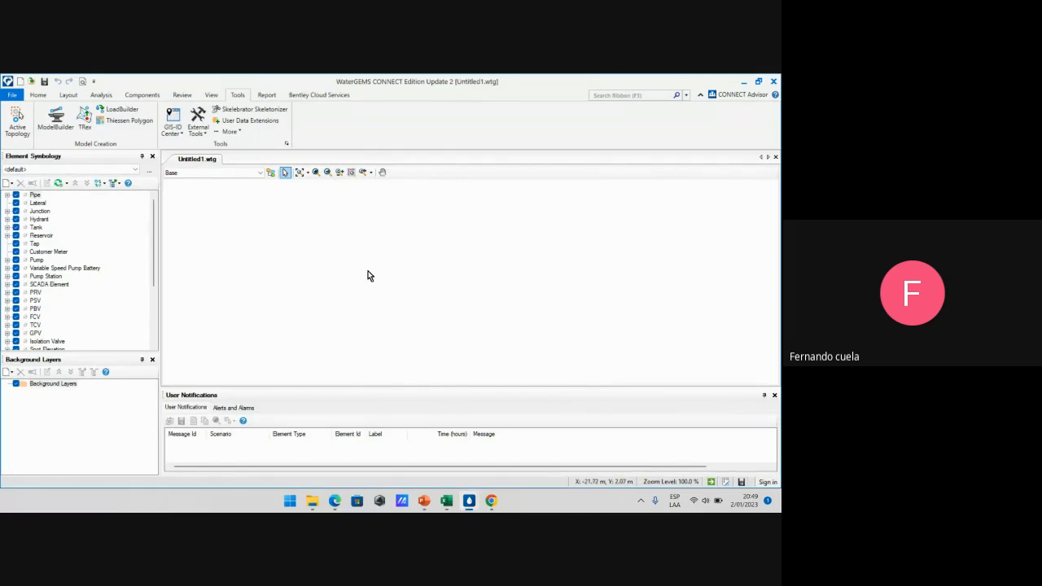
{"action": "left_click", "coordinate": [75, 97]}
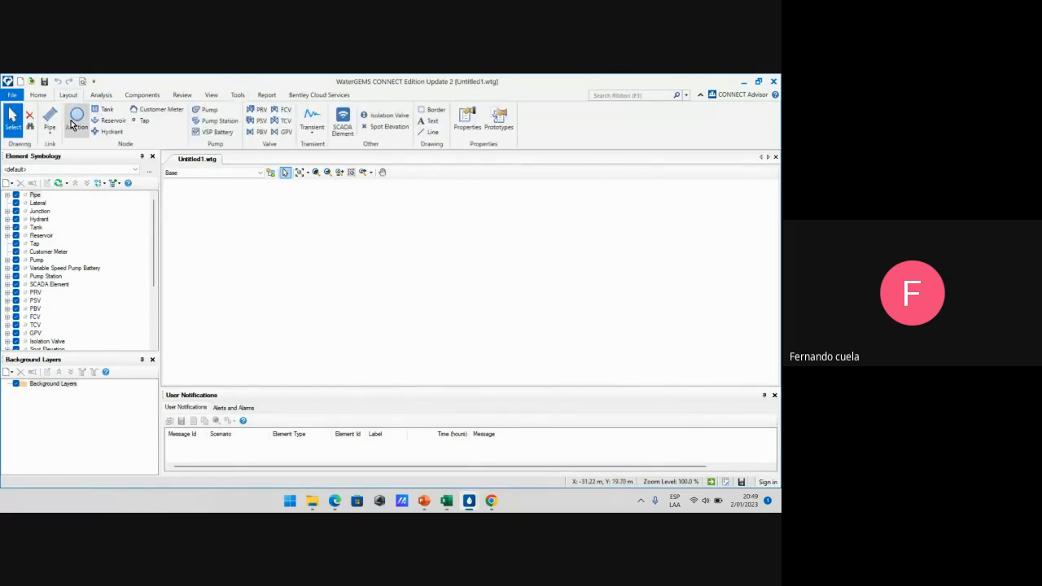
{"action": "left_click", "coordinate": [41, 97]}
{"action": "left_click", "coordinate": [65, 97]}
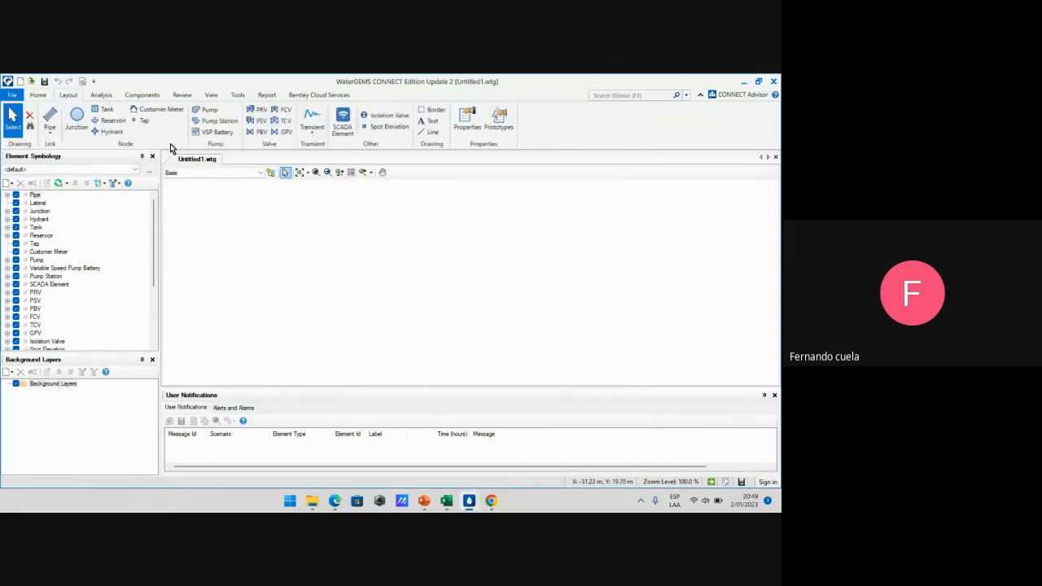
{"action": "left_click", "coordinate": [108, 121]}
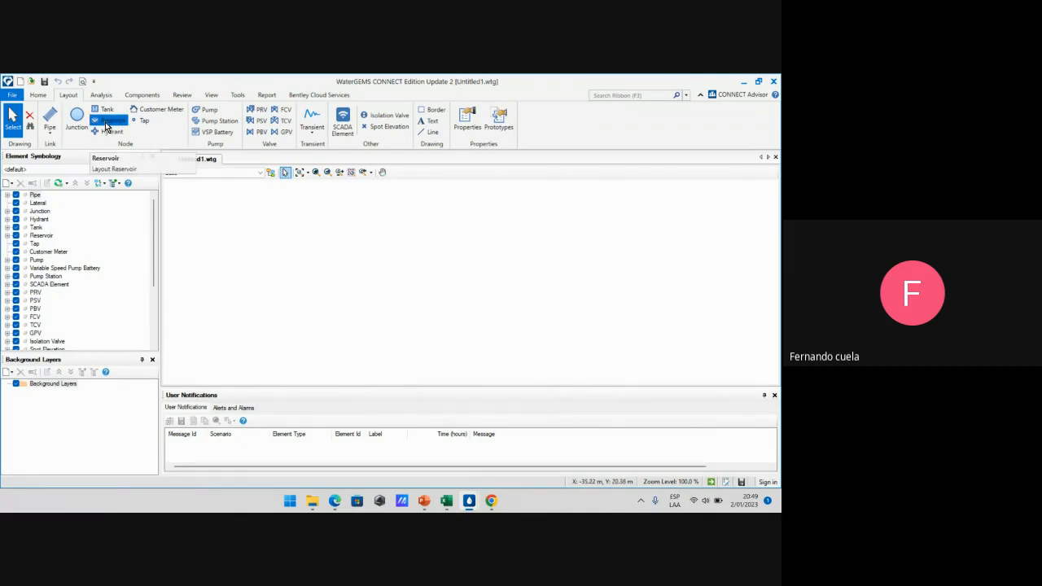
{"action": "left_click", "coordinate": [352, 221]}
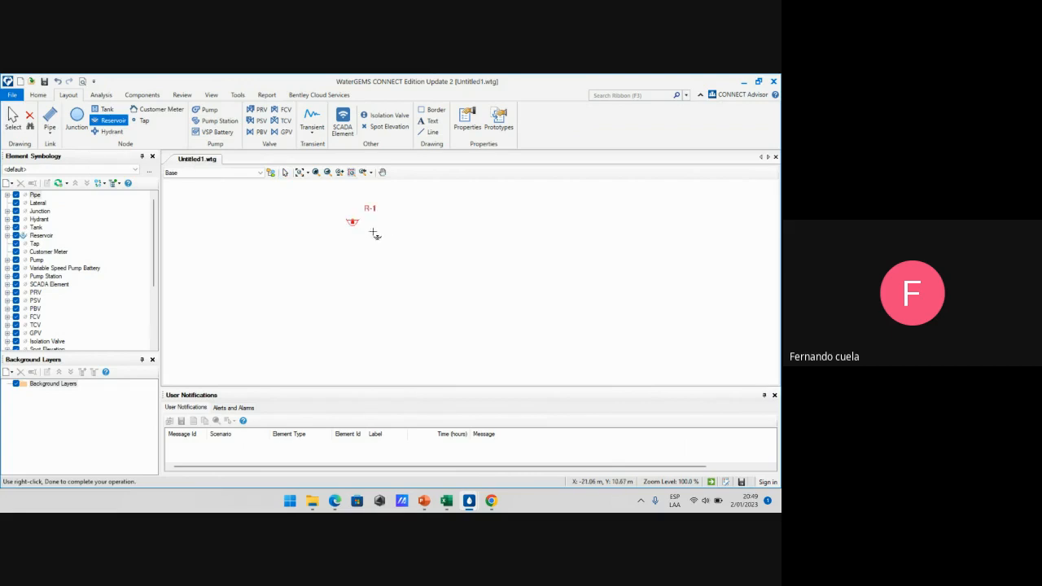
{"action": "key", "text": "Escape"}
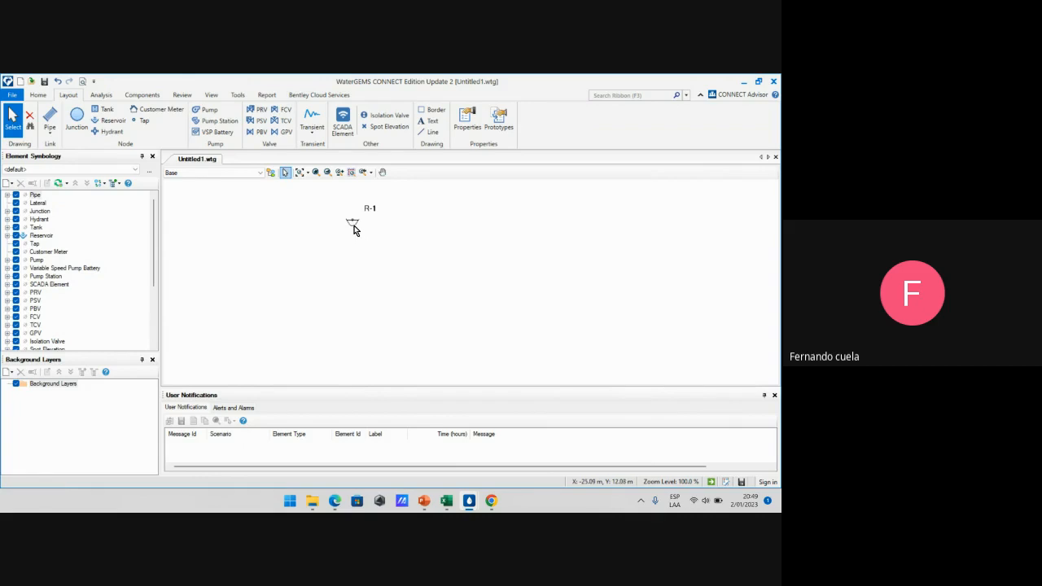
View the reservoir's geometry properties, and copy the ESTE coordinate 799452.618 from the RESERVORIO table in Excel
{"action": "double_click", "coordinate": [354, 226]}
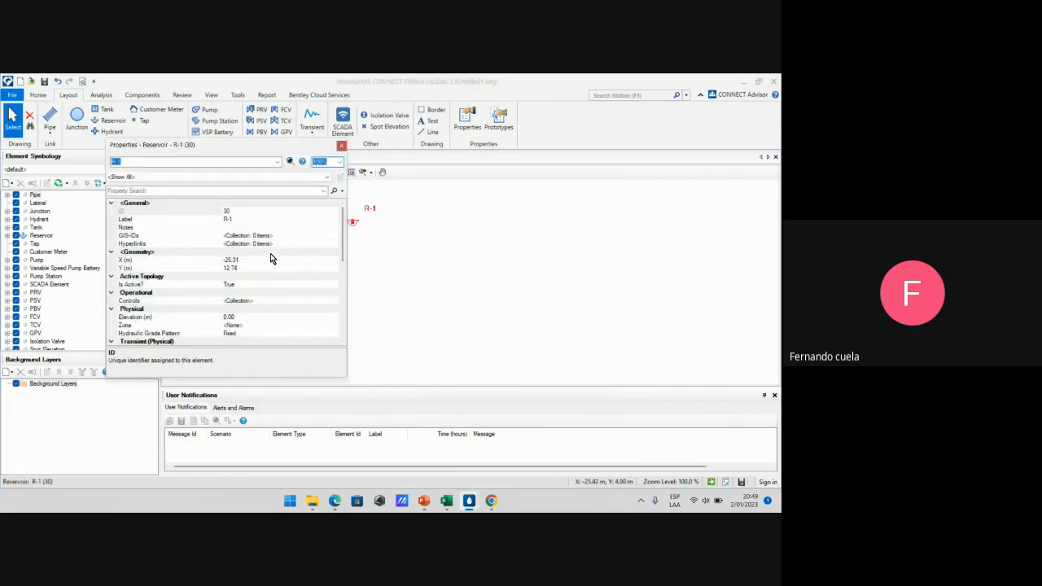
{"action": "scroll", "coordinate": [270, 255], "scroll_direction": "down", "scroll_amount": 1}
{"action": "left_click", "coordinate": [446, 501]}
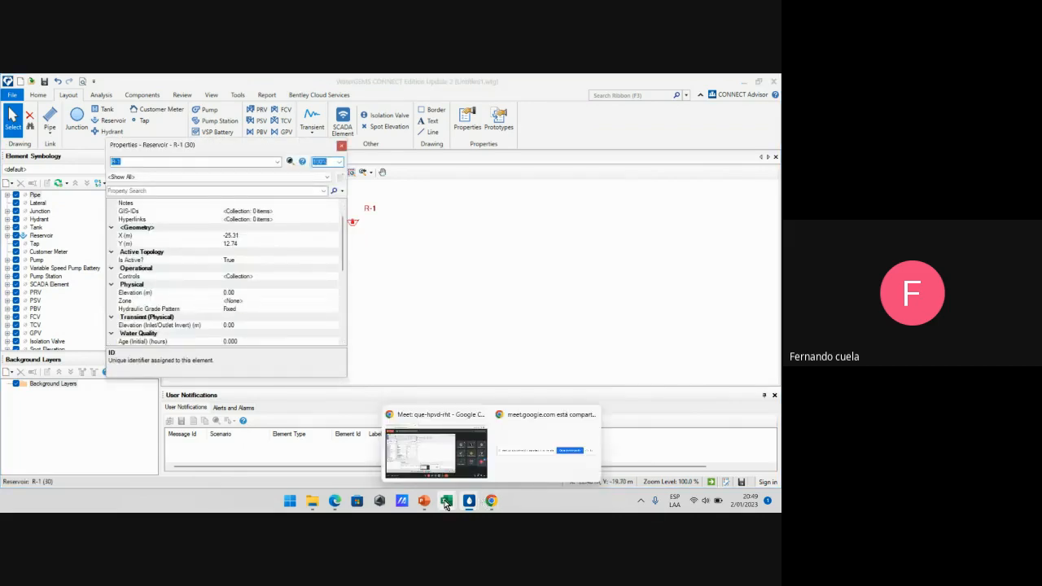
{"action": "left_click", "coordinate": [500, 444]}
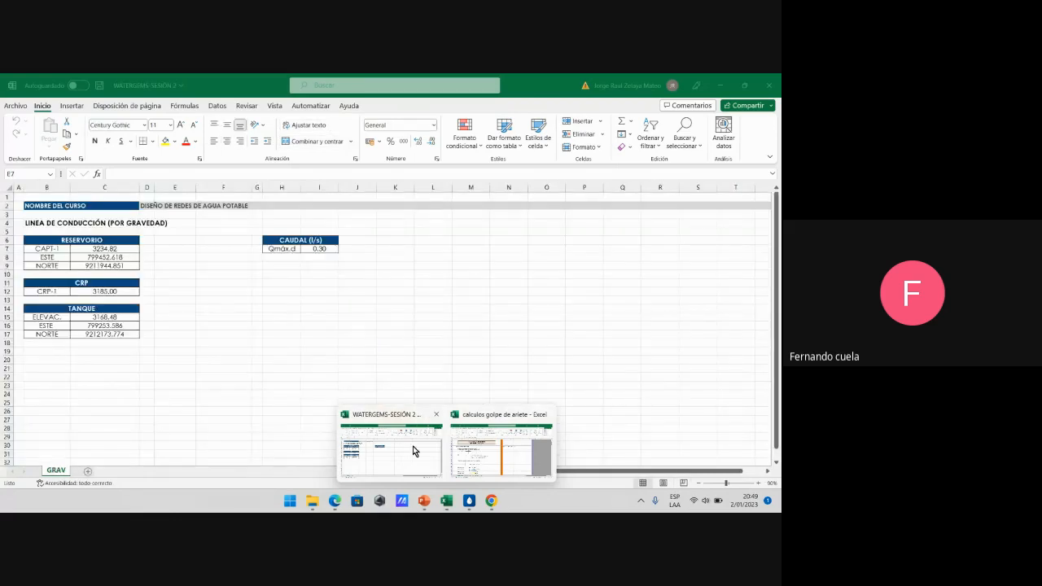
{"action": "left_click", "coordinate": [413, 451]}
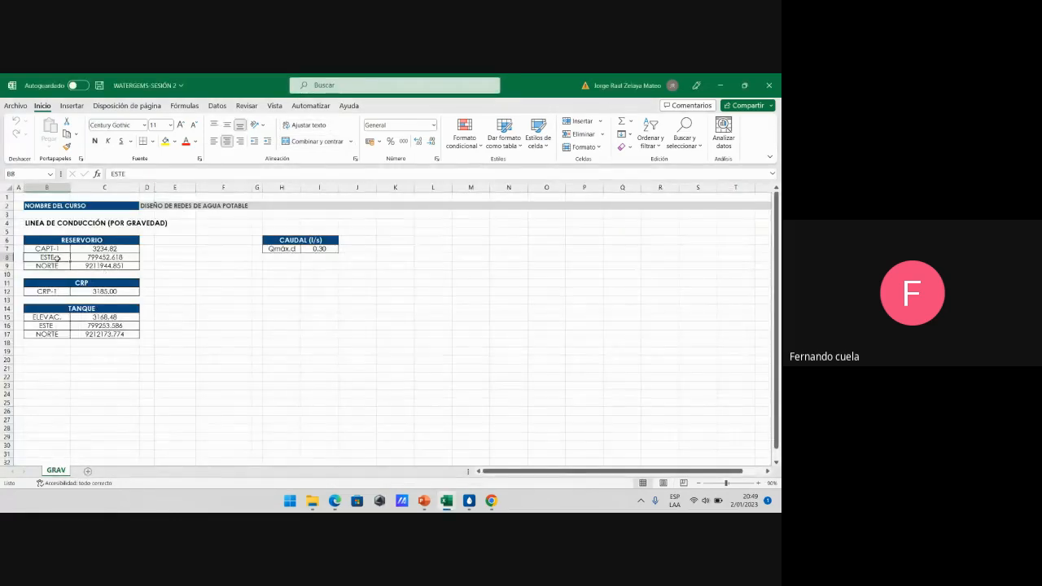
{"action": "left_click", "coordinate": [104, 257]}
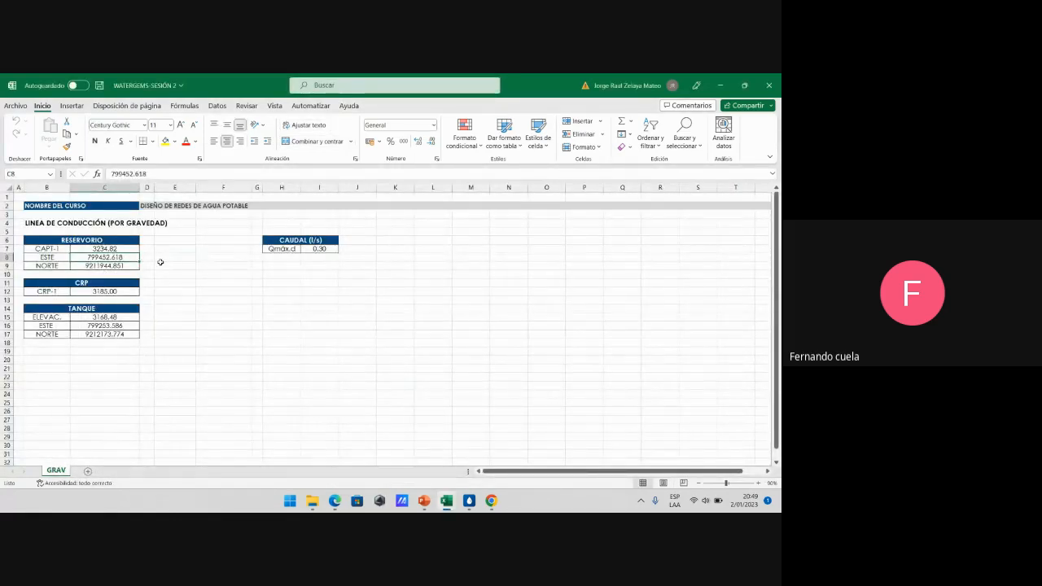
{"action": "key", "text": "ctrl+c"}
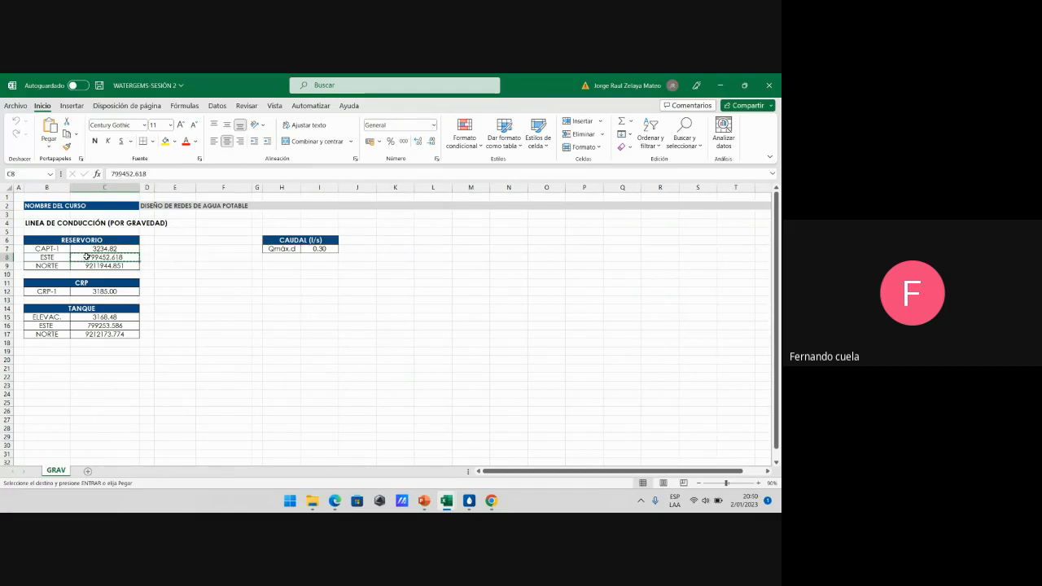
{"action": "left_click", "coordinate": [190, 260]}
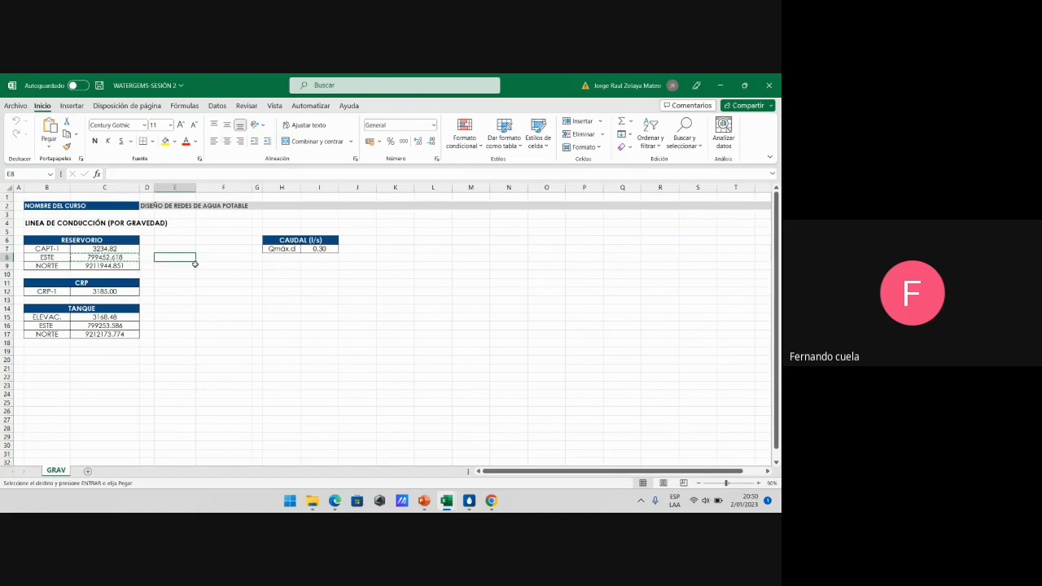
{"action": "left_click", "coordinate": [118, 258]}
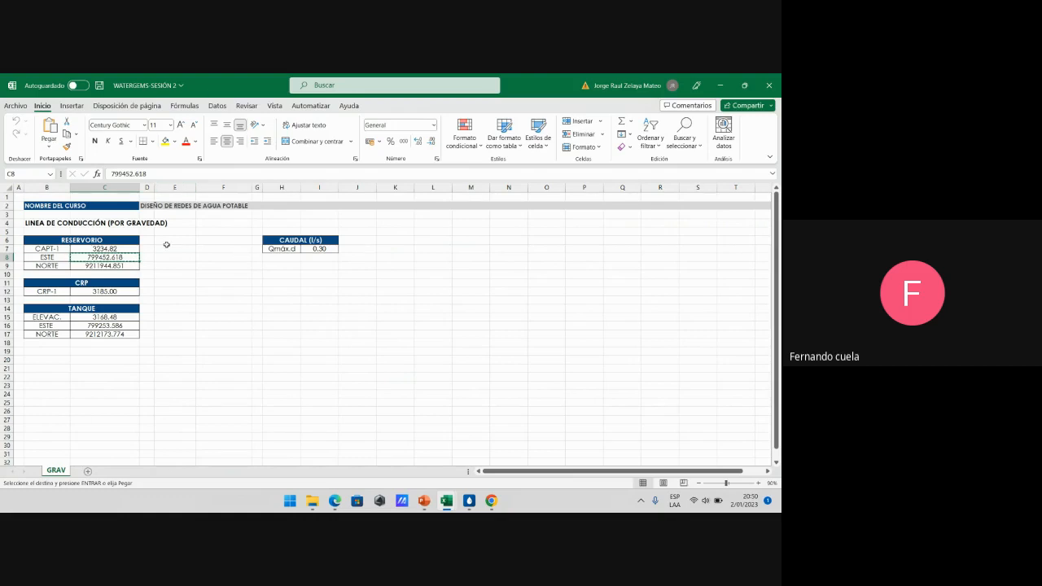
Switch to the Untitled1.wtg model in WaterGEMS and label the reservoir CAPT-1 in its properties
{"action": "mouse_move", "coordinate": [469, 501]}
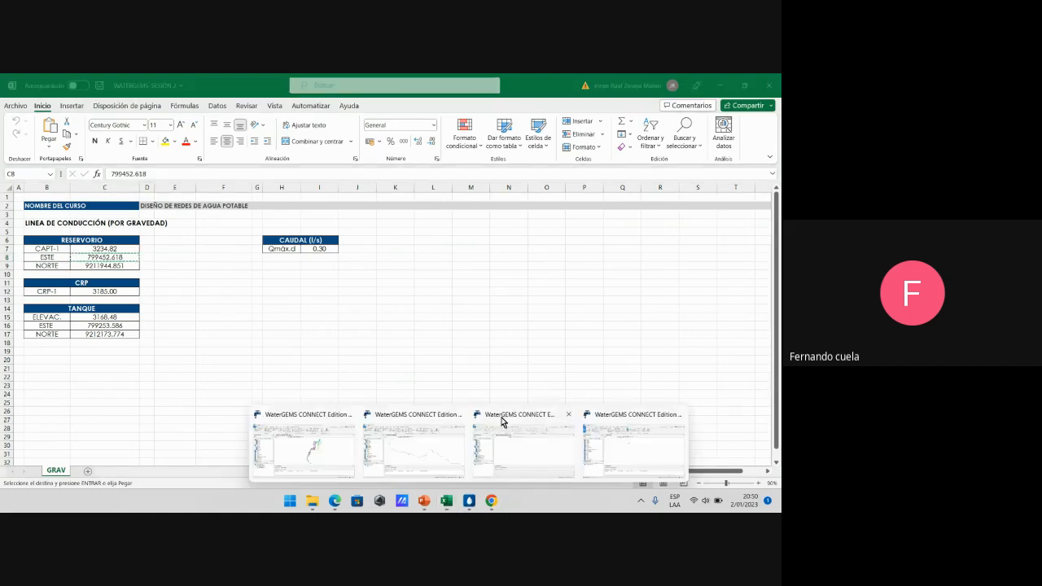
{"action": "left_click", "coordinate": [609, 436]}
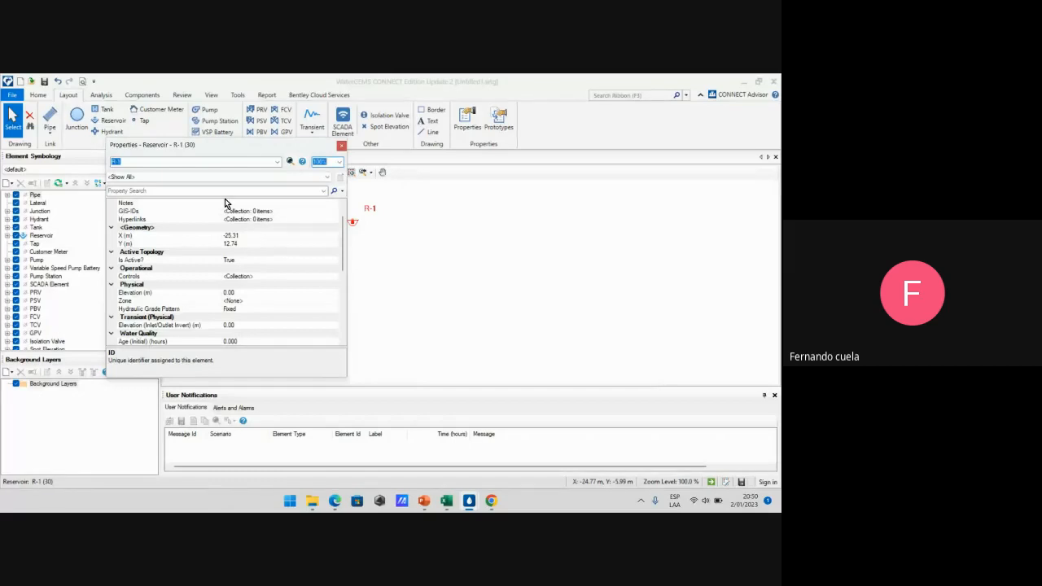
{"action": "left_click", "coordinate": [341, 145]}
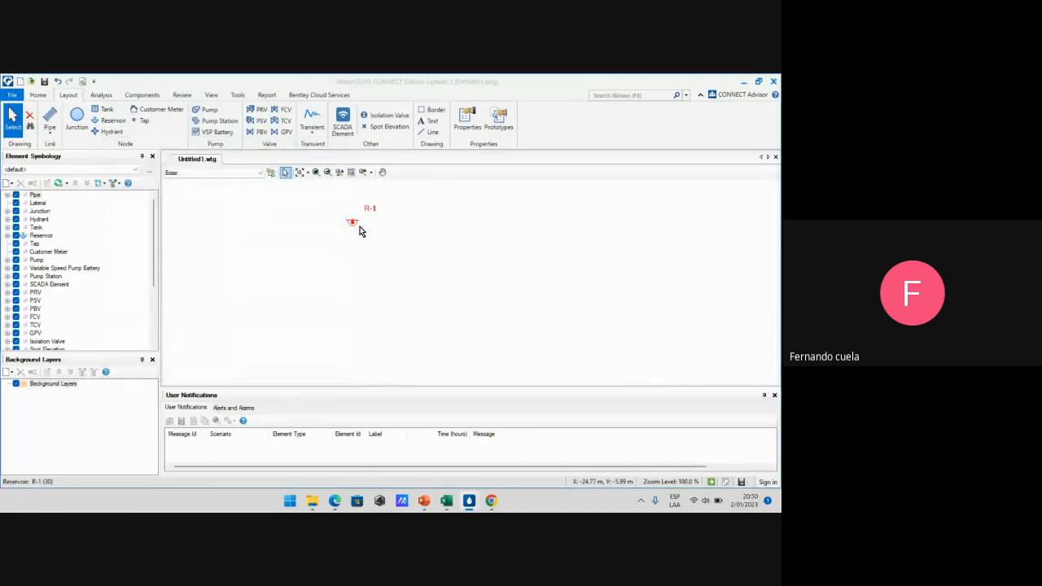
{"action": "left_click", "coordinate": [363, 233]}
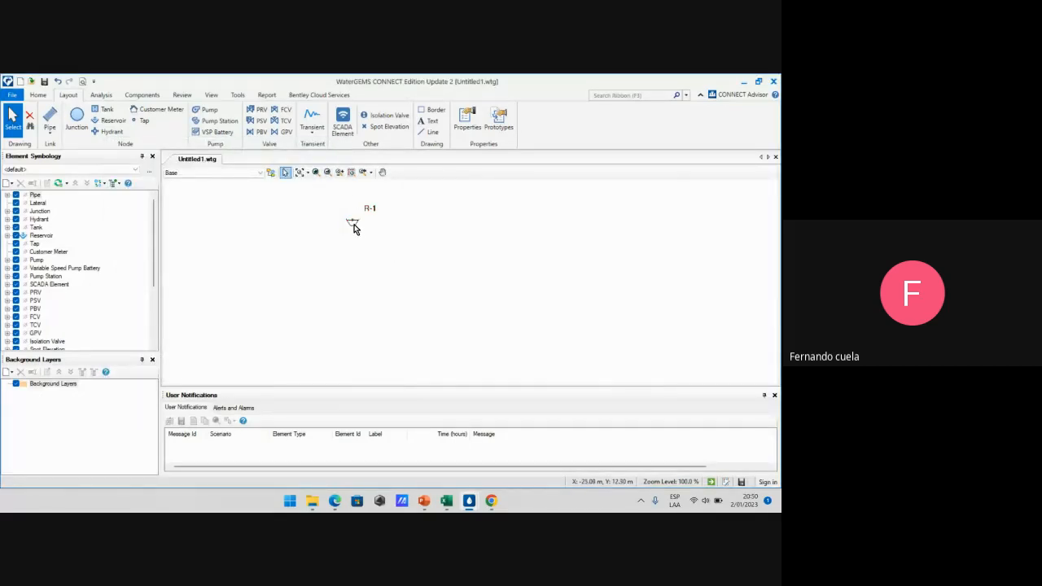
{"action": "double_click", "coordinate": [355, 226]}
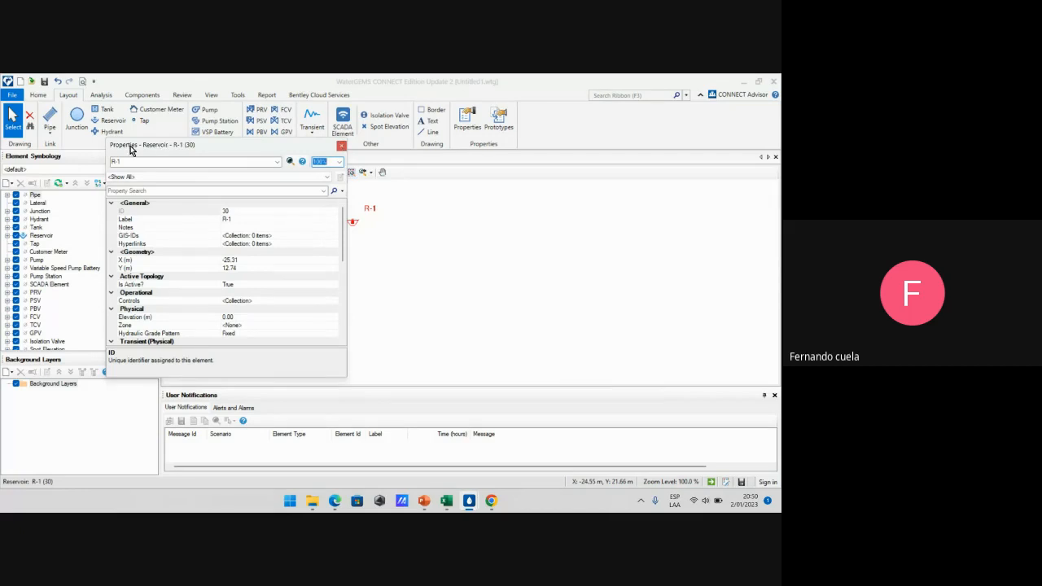
{"action": "left_click", "coordinate": [341, 145]}
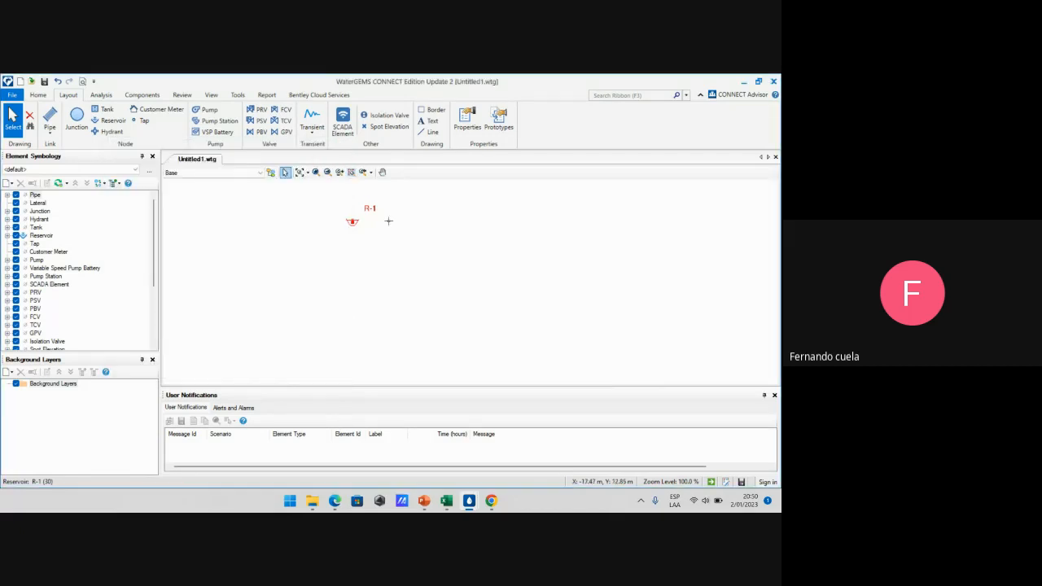
{"action": "double_click", "coordinate": [357, 226]}
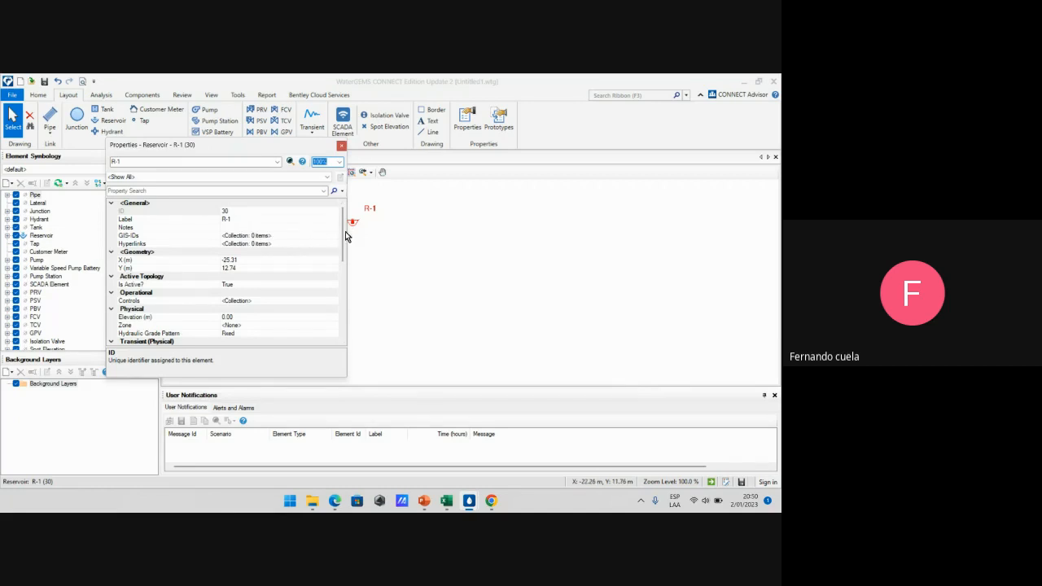
{"action": "left_click", "coordinate": [241, 219]}
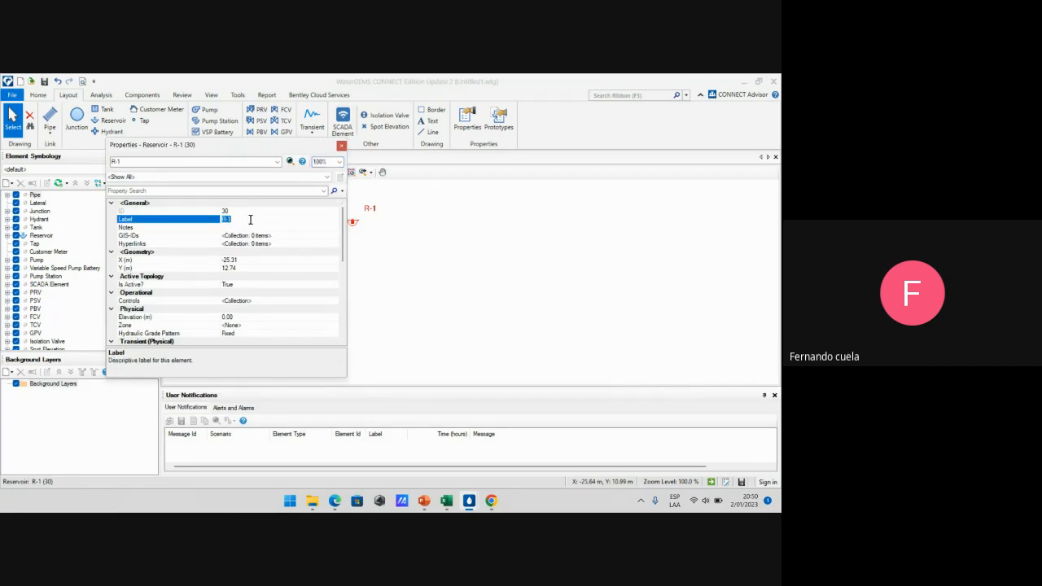
{"action": "type", "text": "CAPT"}
{"action": "key", "text": "Return"}
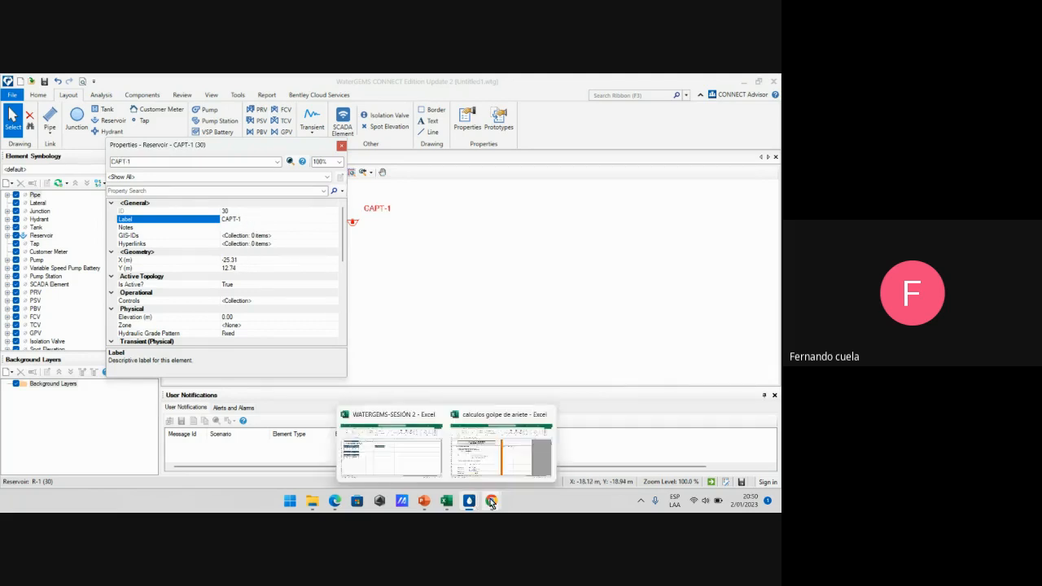
Set the CAPT-1 reservoir's X coordinate to 799452.618 m
{"action": "left_click", "coordinate": [253, 260]}
{"action": "type", "text": "759452.618"}
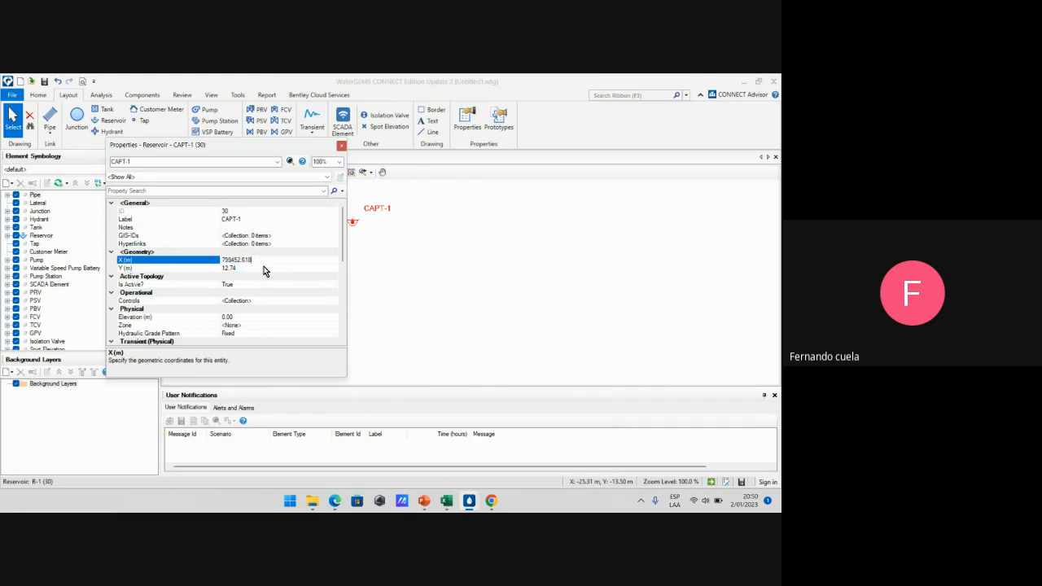
{"action": "key", "text": "Return"}
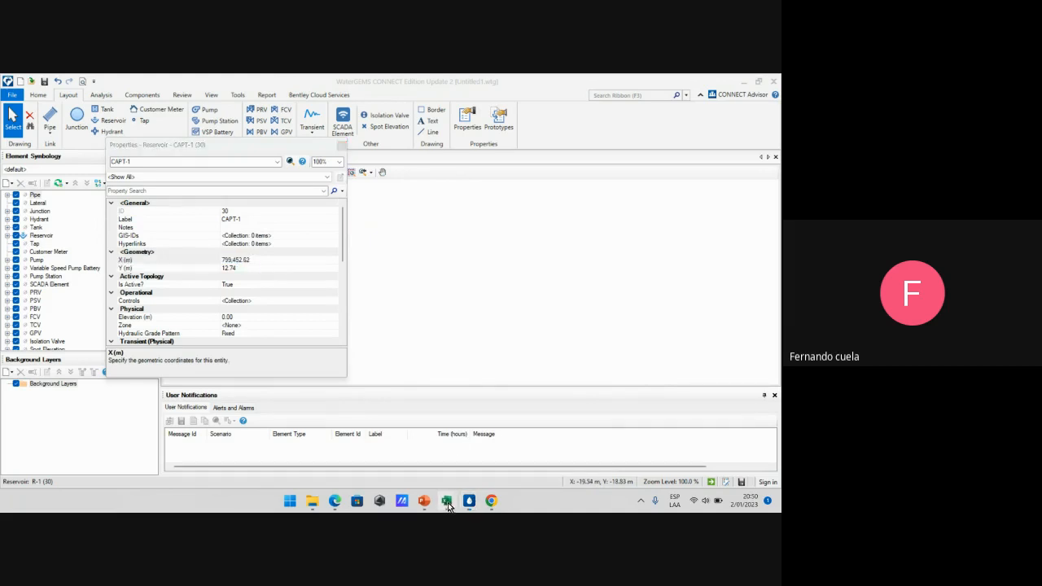
Copy the NORTE coordinate from the RESERVORIO table in Excel and set the CAPT-1 reservoir's Y coordinate in WaterGEMS to 9211944.851 m
{"action": "mouse_move", "coordinate": [446, 500]}
{"action": "left_click", "coordinate": [502, 450]}
{"action": "left_click", "coordinate": [398, 460]}
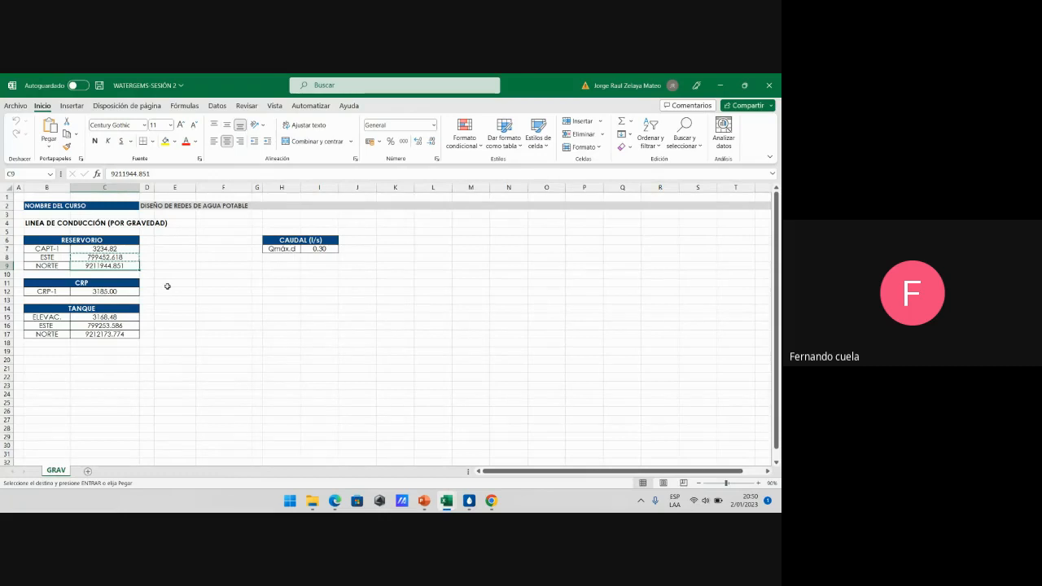
{"action": "mouse_move", "coordinate": [469, 501]}
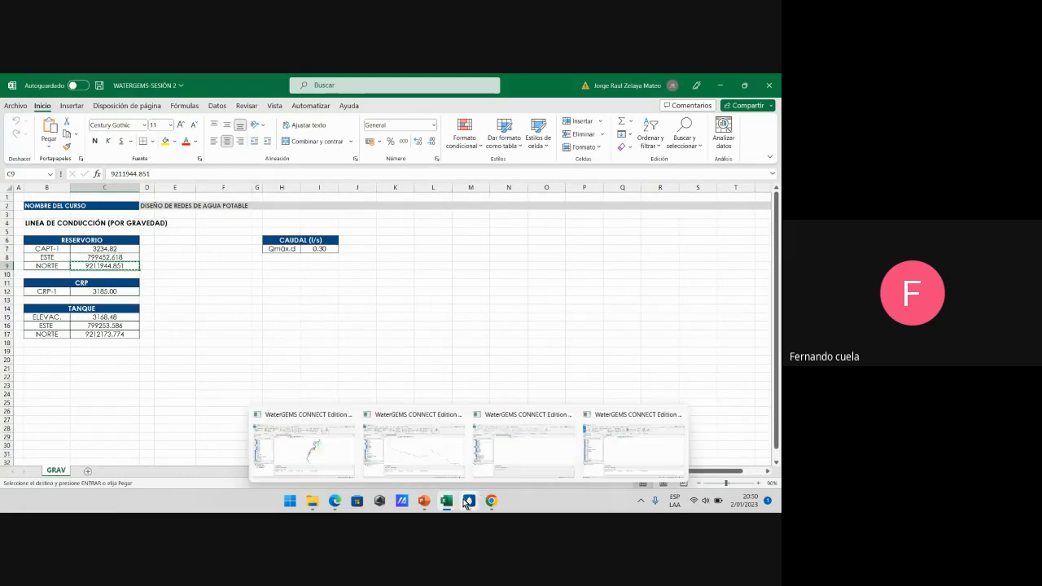
{"action": "left_click", "coordinate": [584, 463]}
{"action": "left_click", "coordinate": [242, 268]}
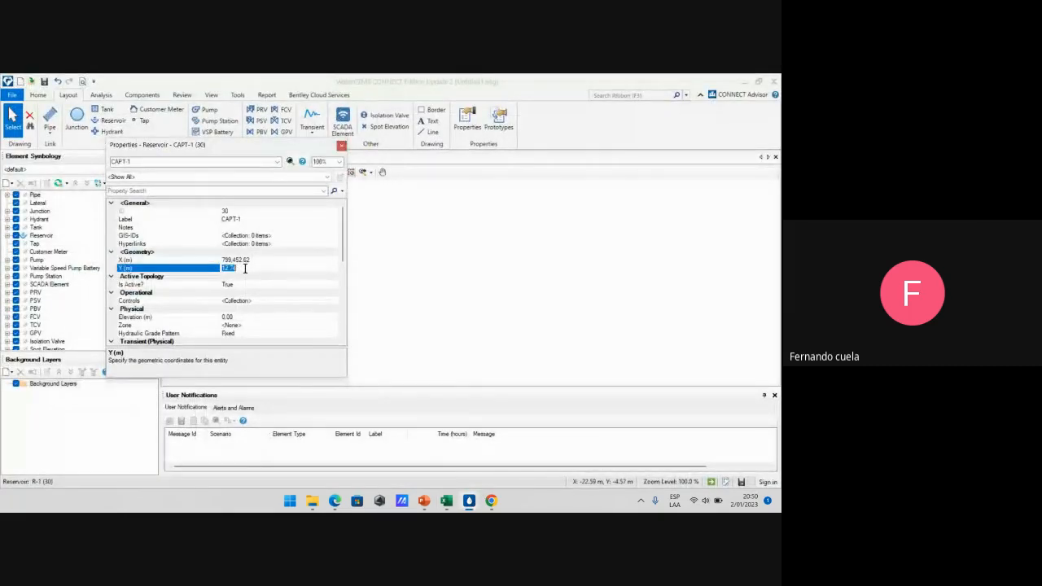
{"action": "type", "text": "9211944.851"}
{"action": "left_click", "coordinate": [341, 144]}
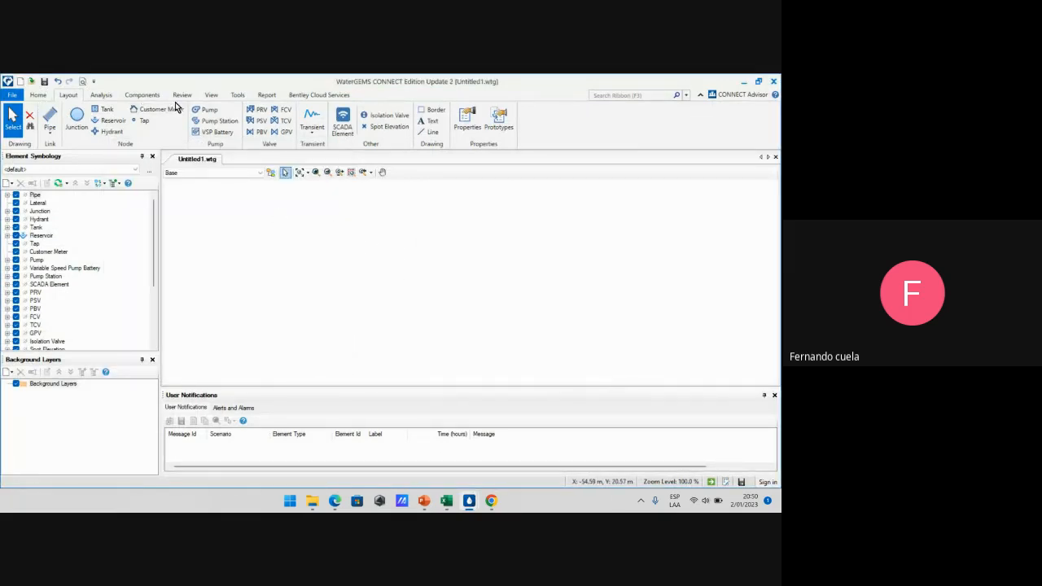
Zoom to the model extents to locate the reservoir at its entered coordinates, and zoom back out
{"action": "left_click", "coordinate": [210, 94]}
{"action": "left_click", "coordinate": [20, 126]}
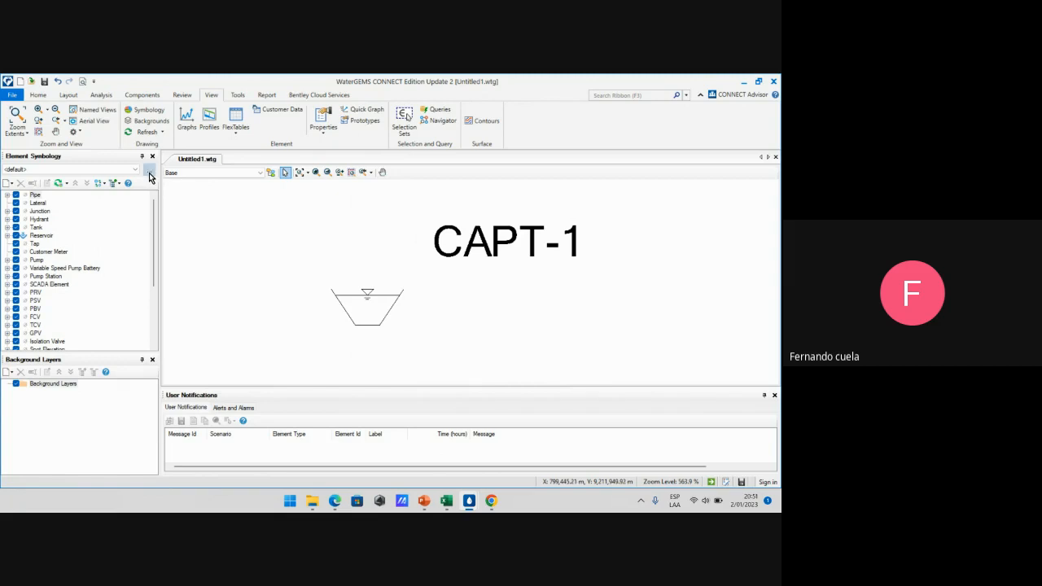
{"action": "scroll", "coordinate": [270, 224], "scroll_direction": "down", "scroll_amount": 10}
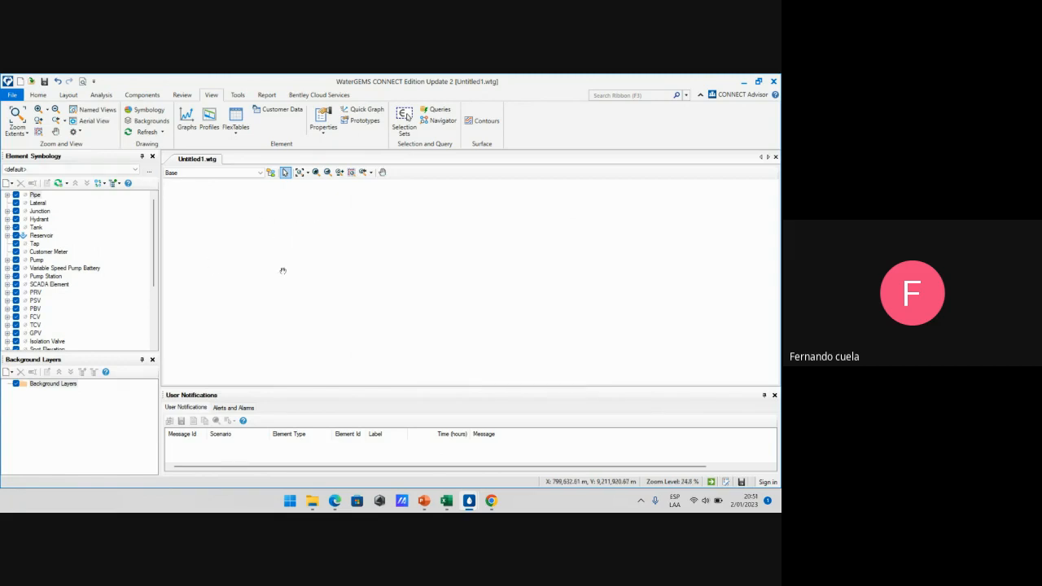
Look through the element types in the Element Symbology list, from Pipe to Valve With Linear Area Change
{"action": "left_click", "coordinate": [39, 94]}
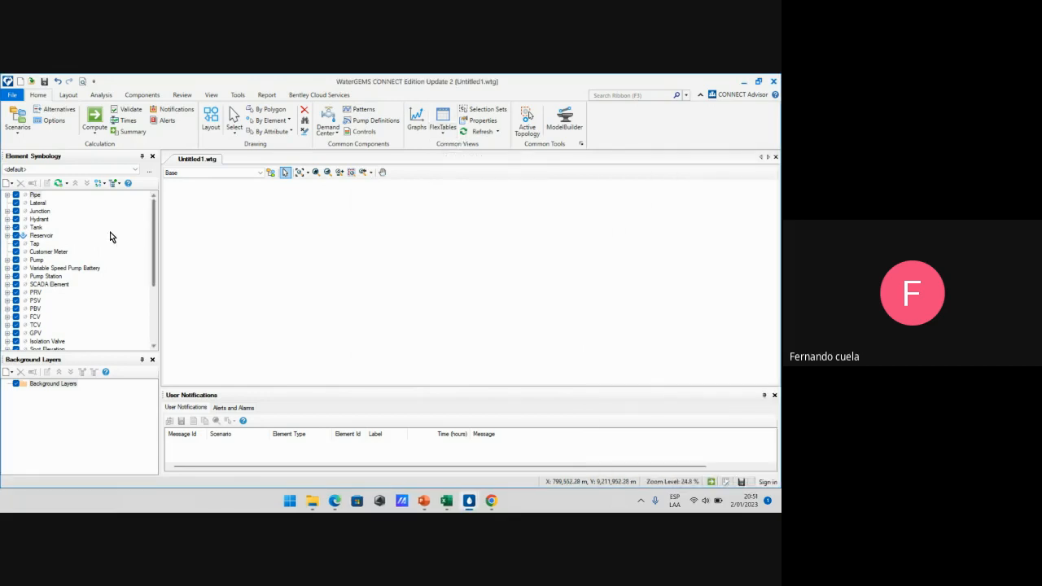
{"action": "scroll", "coordinate": [109, 240], "scroll_direction": "down", "scroll_amount": 3}
{"action": "scroll", "coordinate": [110, 243], "scroll_direction": "up", "scroll_amount": 3}
{"action": "scroll", "coordinate": [110, 243], "scroll_direction": "down", "scroll_amount": 3}
{"action": "scroll", "coordinate": [106, 241], "scroll_direction": "up", "scroll_amount": 3}
{"action": "scroll", "coordinate": [24, 234], "scroll_direction": "down", "scroll_amount": 2}
{"action": "scroll", "coordinate": [24, 233], "scroll_direction": "down", "scroll_amount": 2}
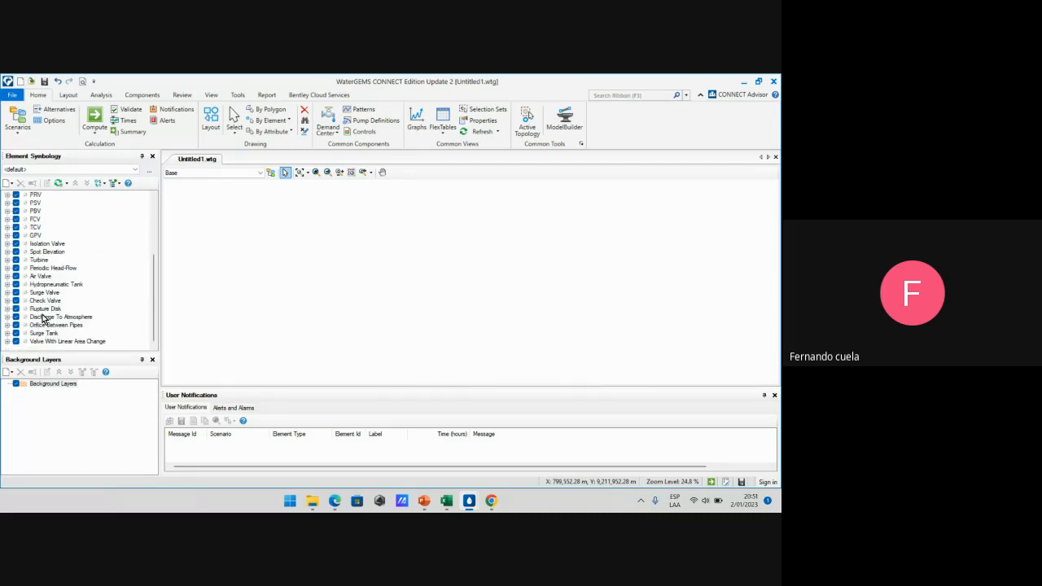
{"action": "scroll", "coordinate": [43, 304], "scroll_direction": "up", "scroll_amount": 4}
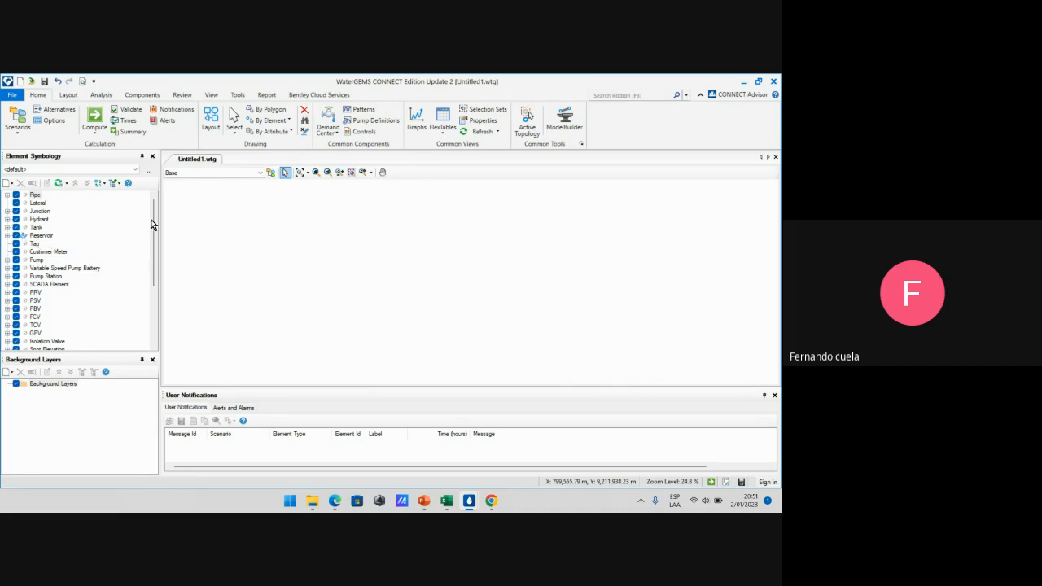
View the Reservoir FlexTable and use its CAPT-1 row to zoom the drawing to that reservoir
{"action": "left_click", "coordinate": [443, 135]}
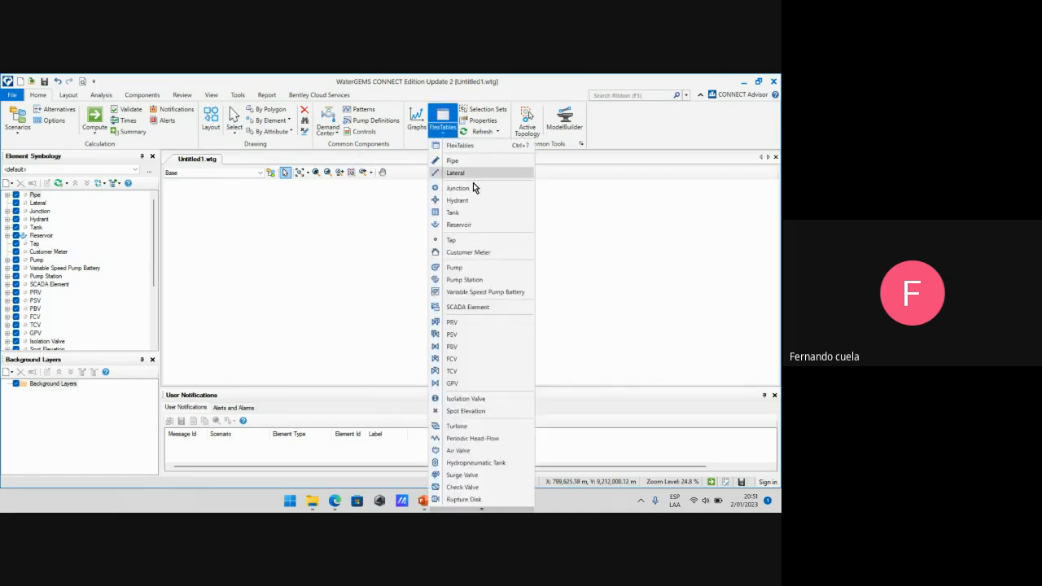
{"action": "left_click", "coordinate": [471, 226]}
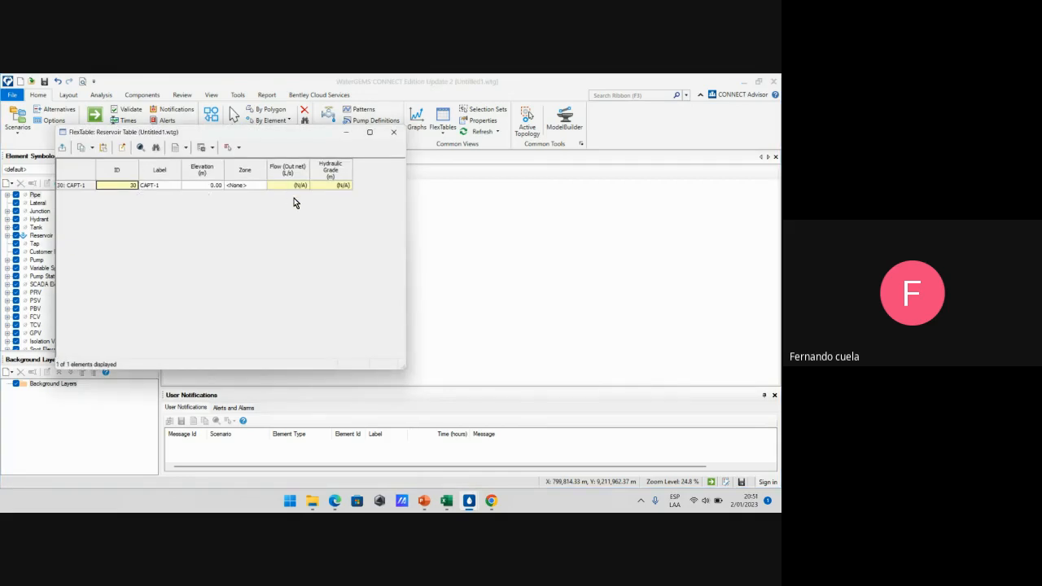
{"action": "right_click", "coordinate": [73, 187]}
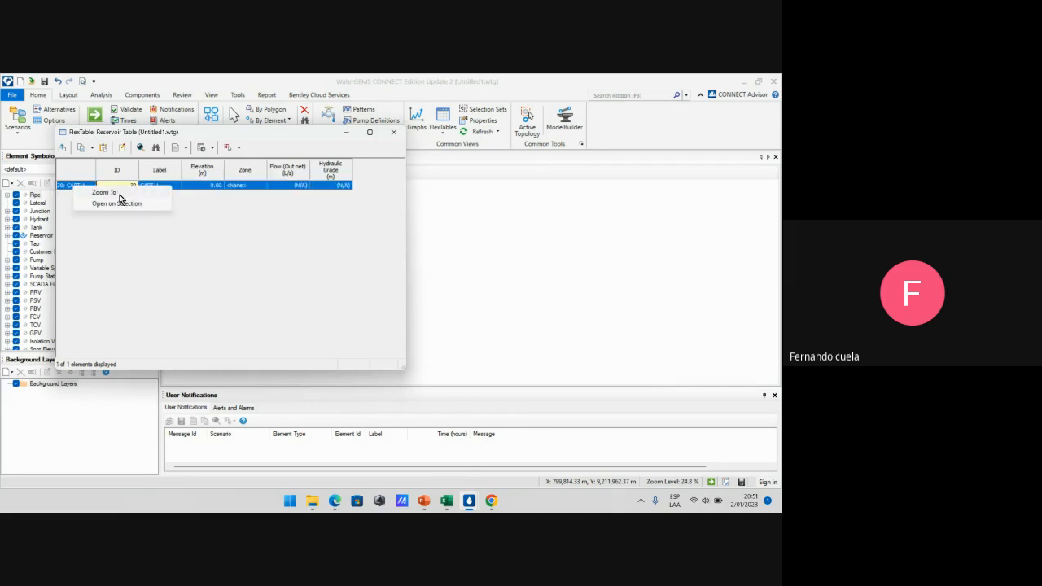
{"action": "left_click", "coordinate": [104, 193]}
{"action": "left_click_drag", "start_coordinate": [293, 135], "coordinate": [297, 165]}
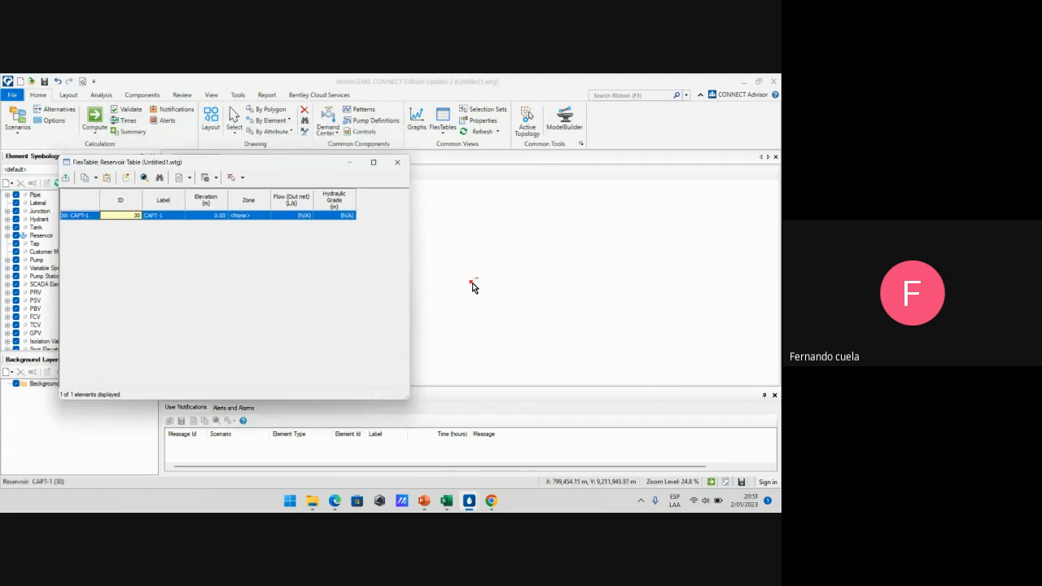
{"action": "scroll", "coordinate": [475, 288], "scroll_direction": "up", "scroll_amount": 5}
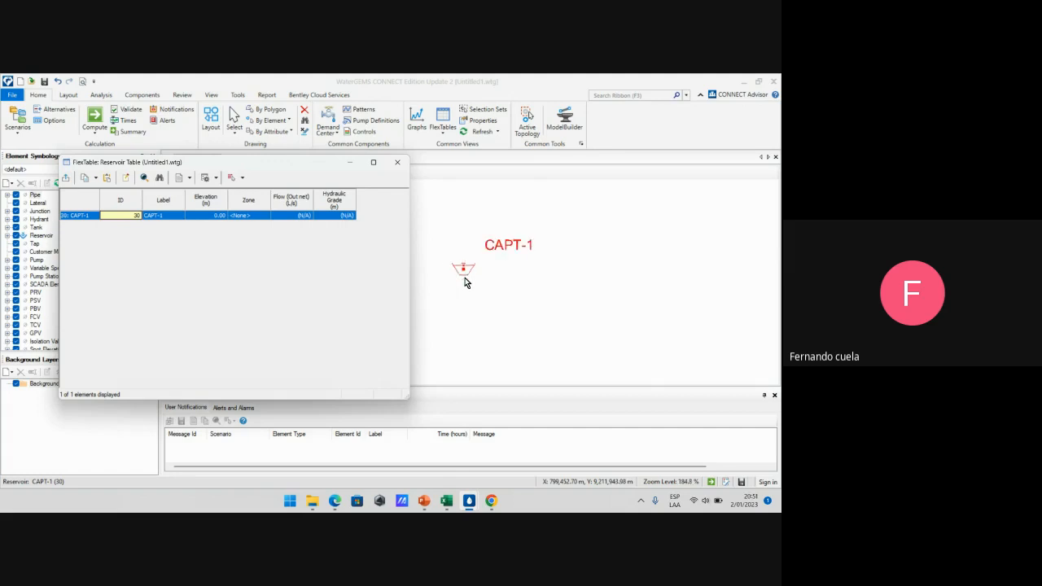
{"action": "left_click", "coordinate": [397, 163]}
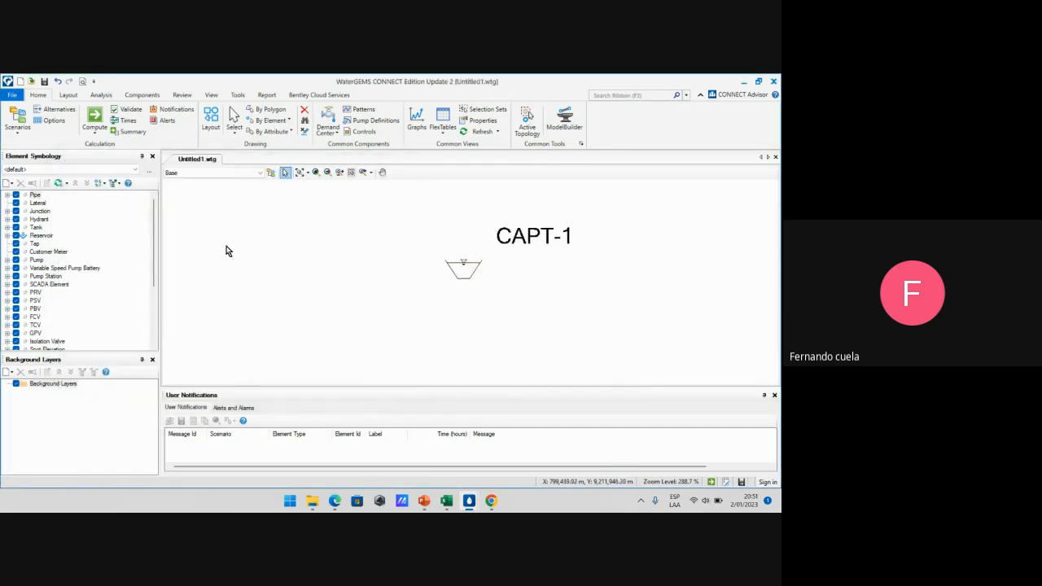
Switch to the WATERGEMS-SESIÓN 2 workbook in Excel and copy the CAPT-1 elevation 3234.82 from the RESERVORIO table
{"action": "left_click", "coordinate": [446, 500]}
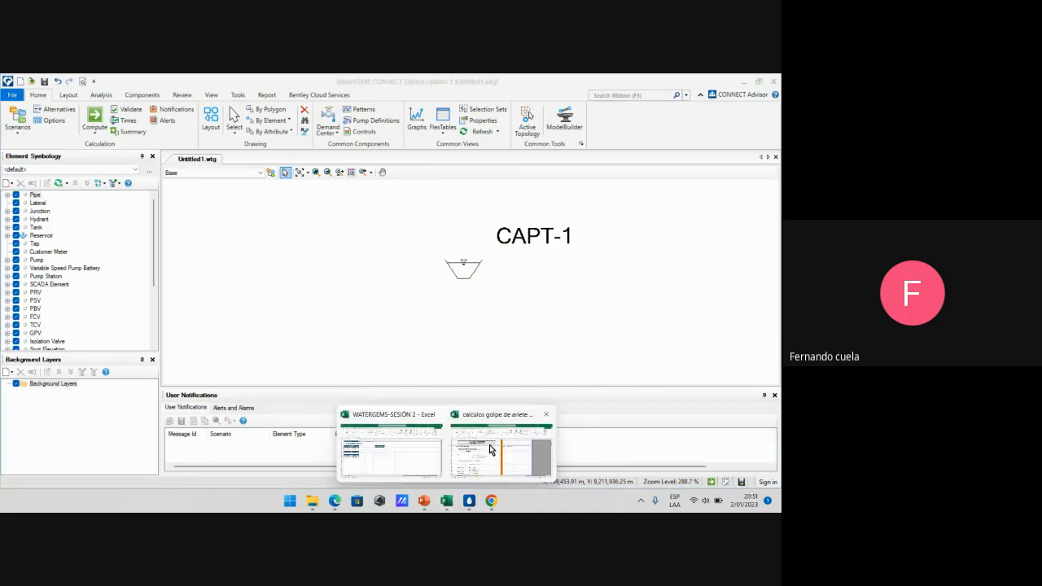
{"action": "left_click", "coordinate": [391, 448]}
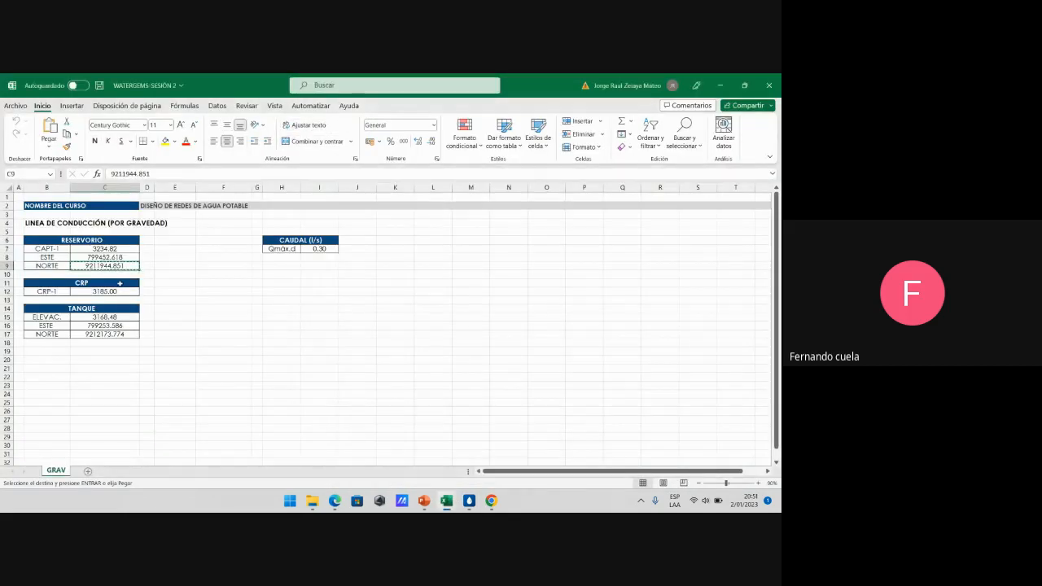
{"action": "left_click", "coordinate": [86, 249]}
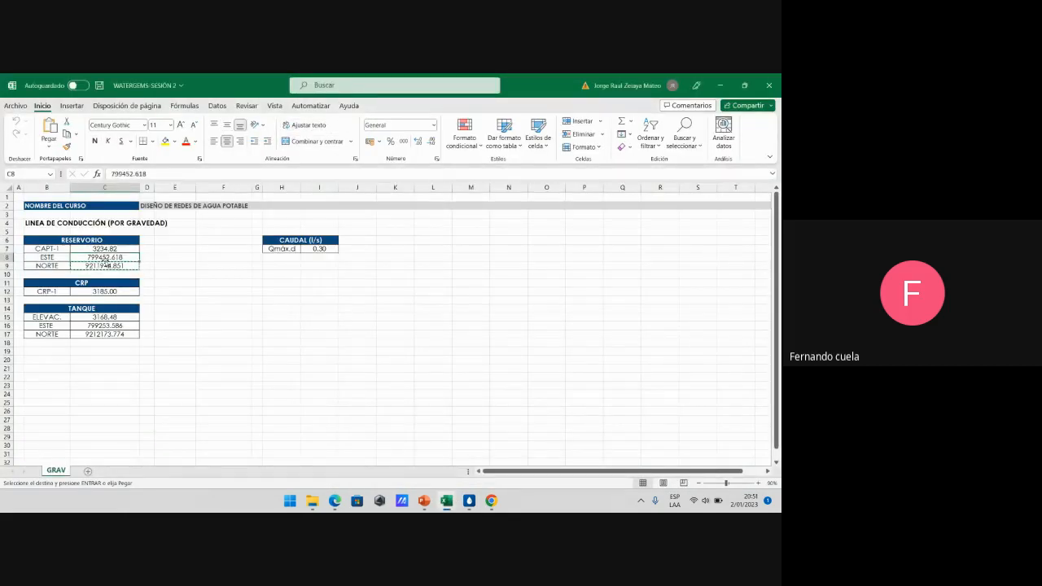
{"action": "left_click", "coordinate": [173, 264]}
{"action": "left_click", "coordinate": [66, 249]}
{"action": "left_click", "coordinate": [100, 248]}
{"action": "left_click", "coordinate": [188, 263]}
{"action": "left_click", "coordinate": [105, 249]}
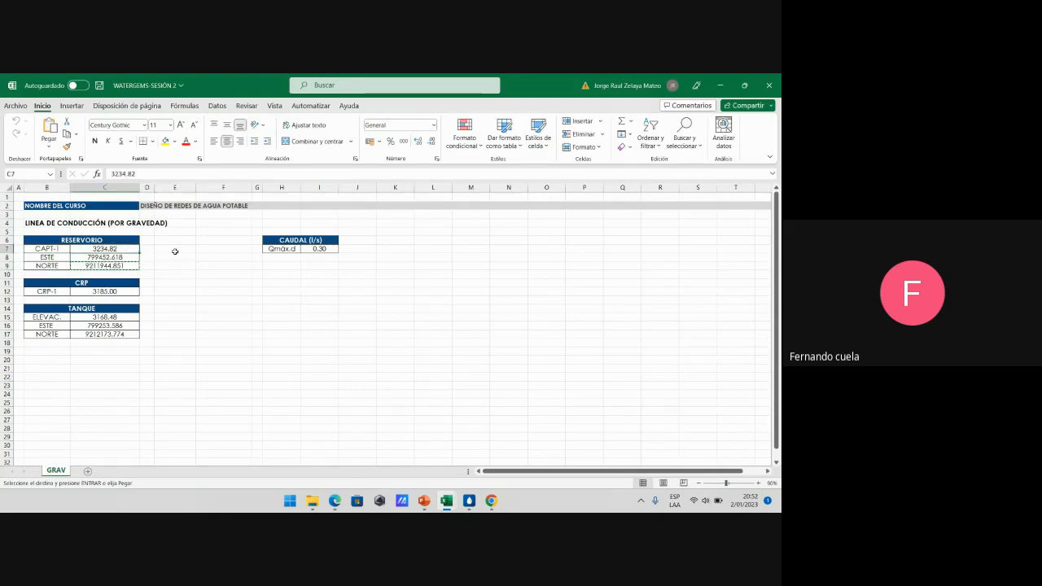
{"action": "key", "text": "ctrl+c"}
Switch back to the untitled model in WaterGEMS and view the Elevation property of reservoir CAPT-1
{"action": "mouse_move", "coordinate": [469, 501]}
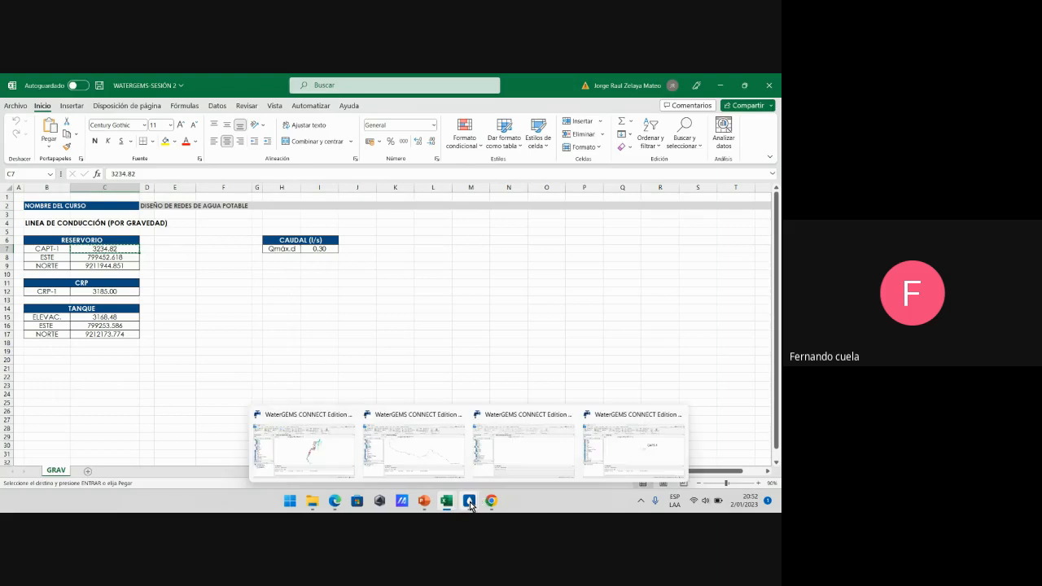
{"action": "left_click", "coordinate": [521, 463]}
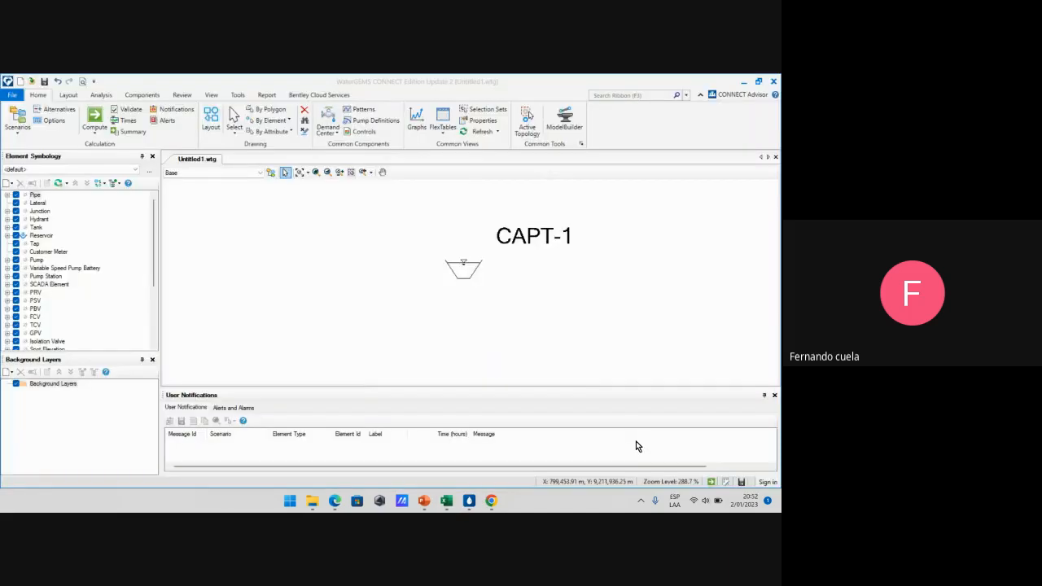
{"action": "double_click", "coordinate": [471, 271]}
{"action": "scroll", "coordinate": [290, 279], "scroll_direction": "down", "scroll_amount": 1}
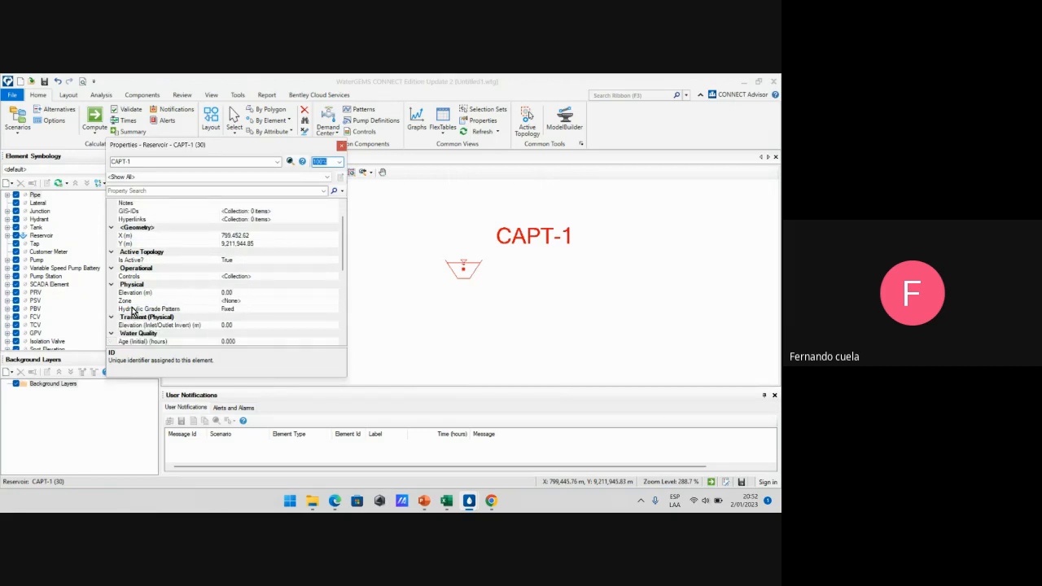
{"action": "left_click", "coordinate": [341, 145]}
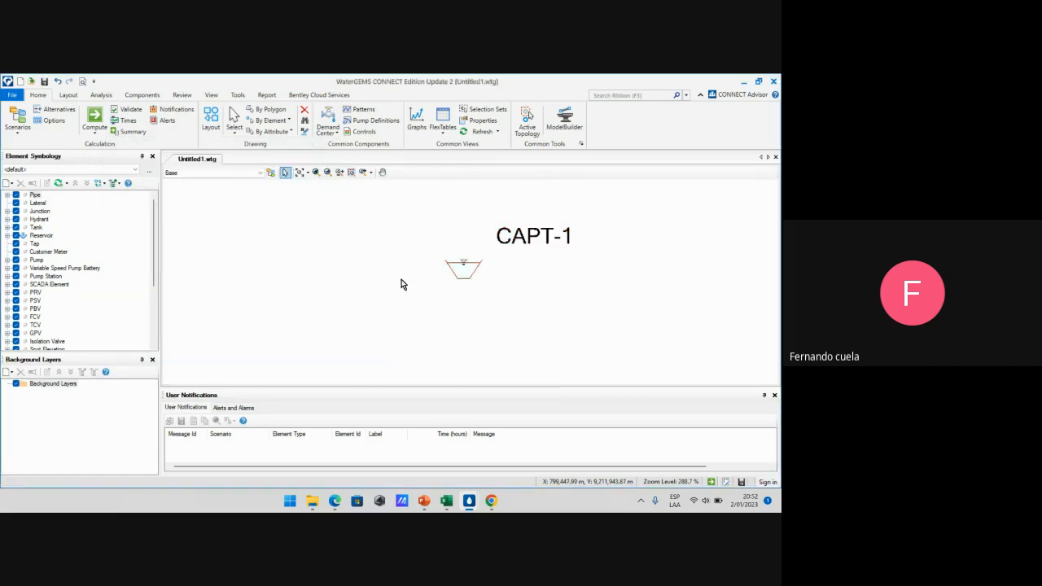
Open the Reservoir FlexTable and look through the columns available to add to it
{"action": "left_click", "coordinate": [437, 135]}
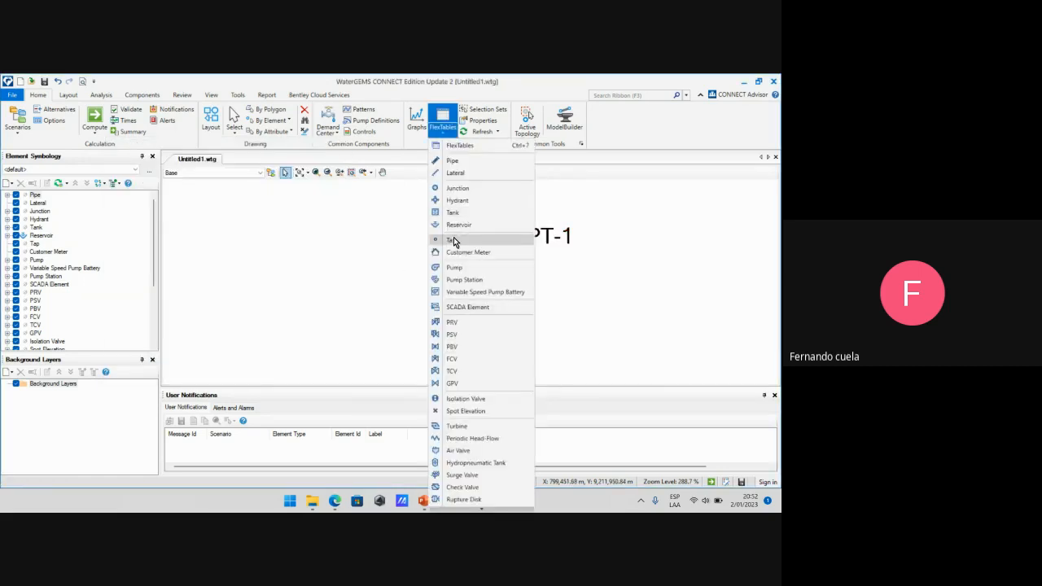
{"action": "left_click", "coordinate": [473, 228]}
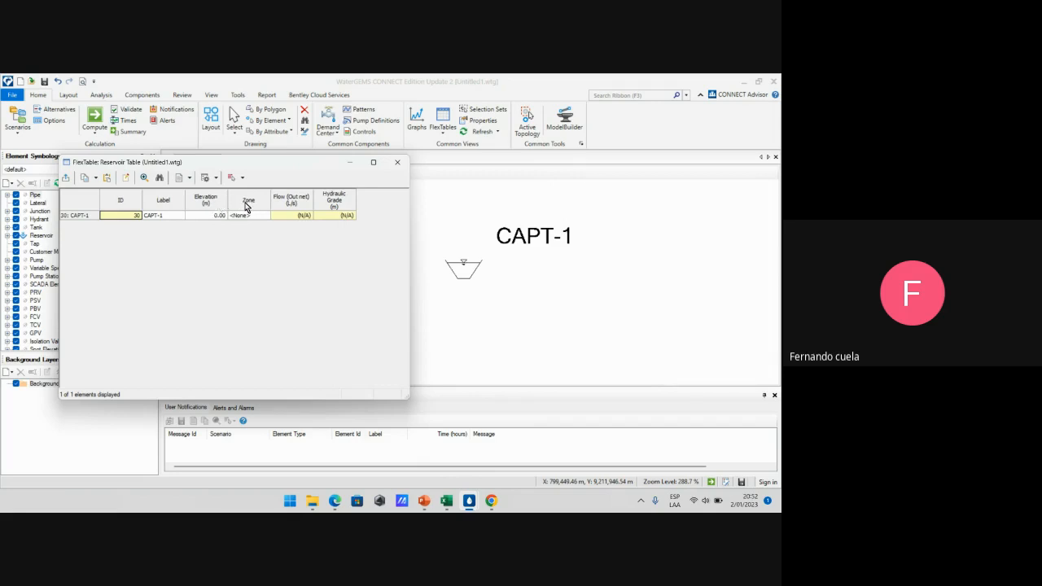
{"action": "left_click", "coordinate": [127, 179]}
{"action": "scroll", "coordinate": [188, 268], "scroll_direction": "down", "scroll_amount": 4}
{"action": "scroll", "coordinate": [187, 268], "scroll_direction": "up", "scroll_amount": 5}
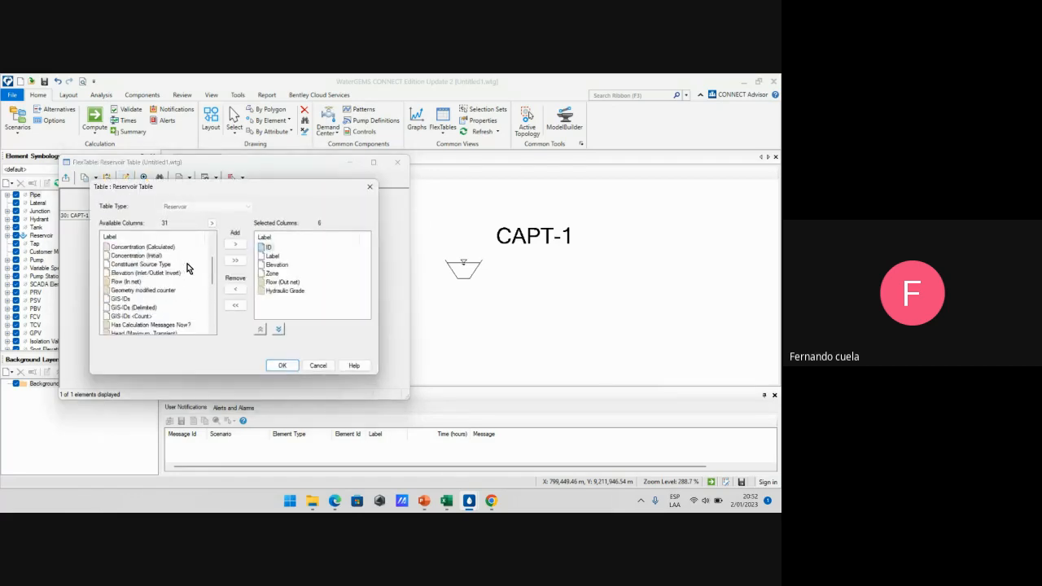
{"action": "scroll", "coordinate": [187, 268], "scroll_direction": "down", "scroll_amount": 8}
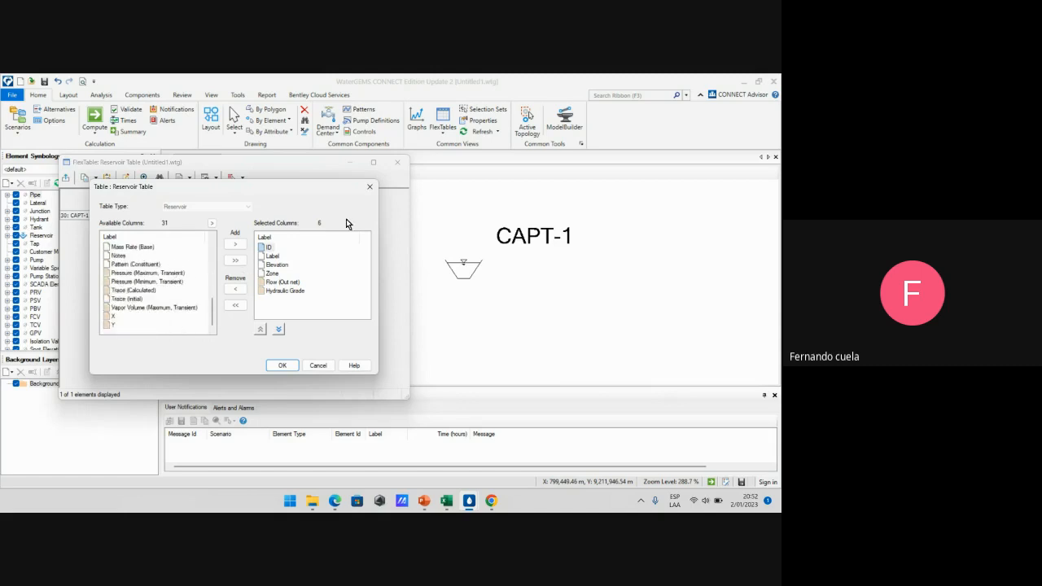
{"action": "left_click", "coordinate": [370, 188]}
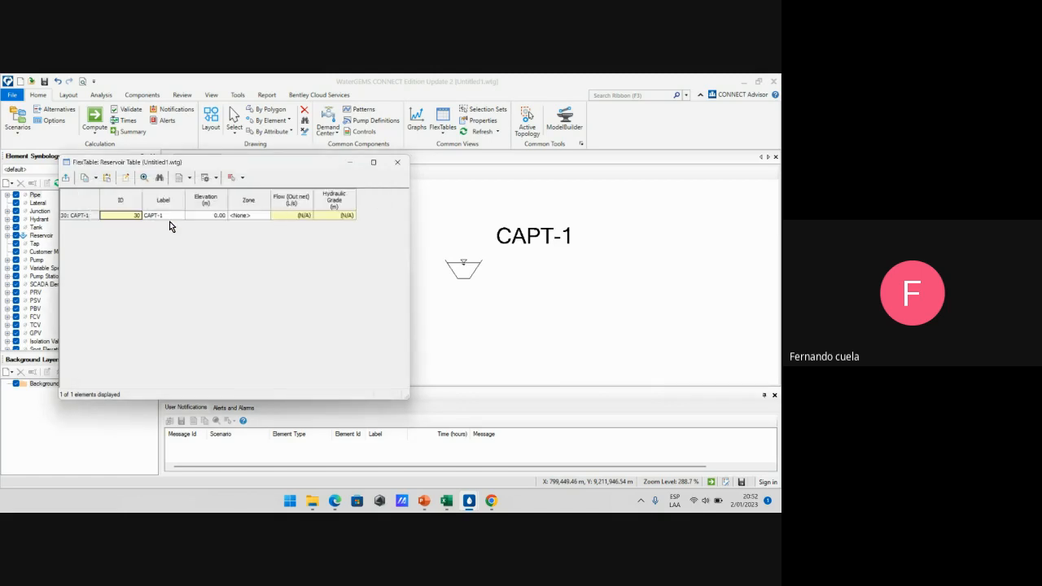
Set the elevation of CAPT-1 to 3234.82 m in the Reservoir FlexTable and close the table
{"action": "left_click", "coordinate": [218, 216]}
{"action": "double_click", "coordinate": [211, 216]}
{"action": "left_click", "coordinate": [397, 162]}
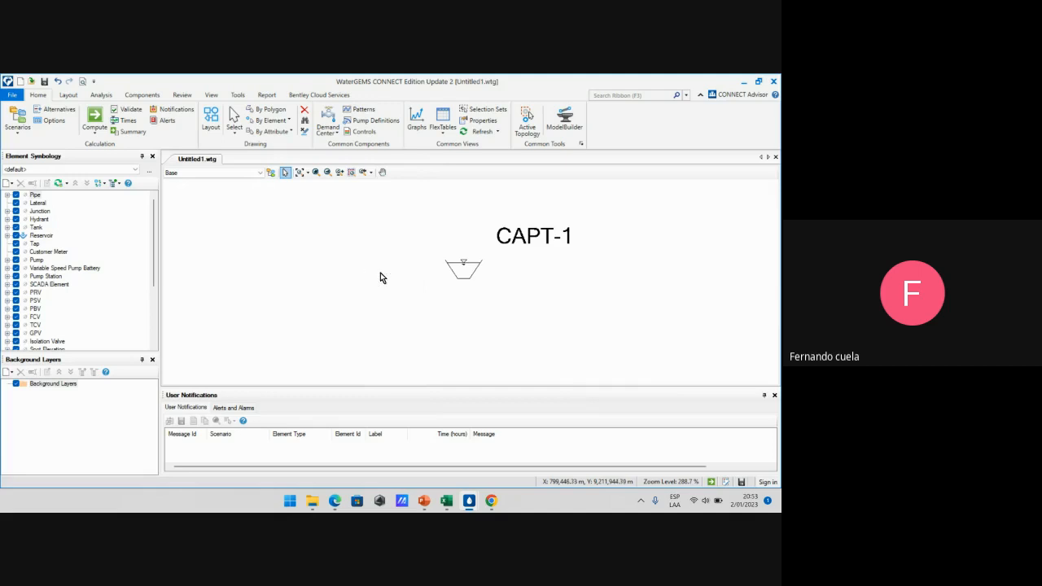
Check the coordinates and elevation in the properties of reservoir CAPT-1
{"action": "double_click", "coordinate": [470, 268]}
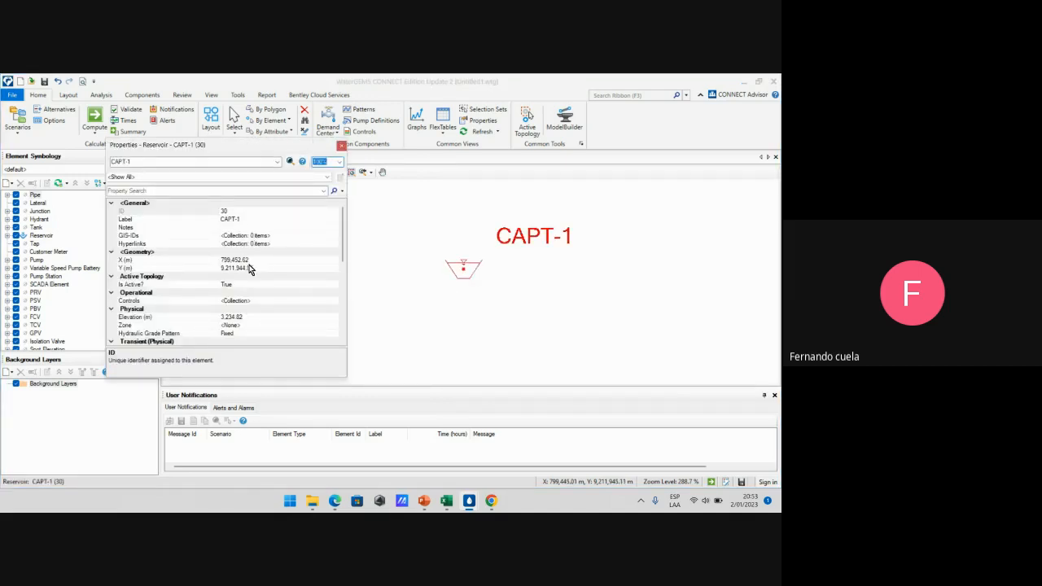
{"action": "scroll", "coordinate": [250, 269], "scroll_direction": "down", "scroll_amount": 2}
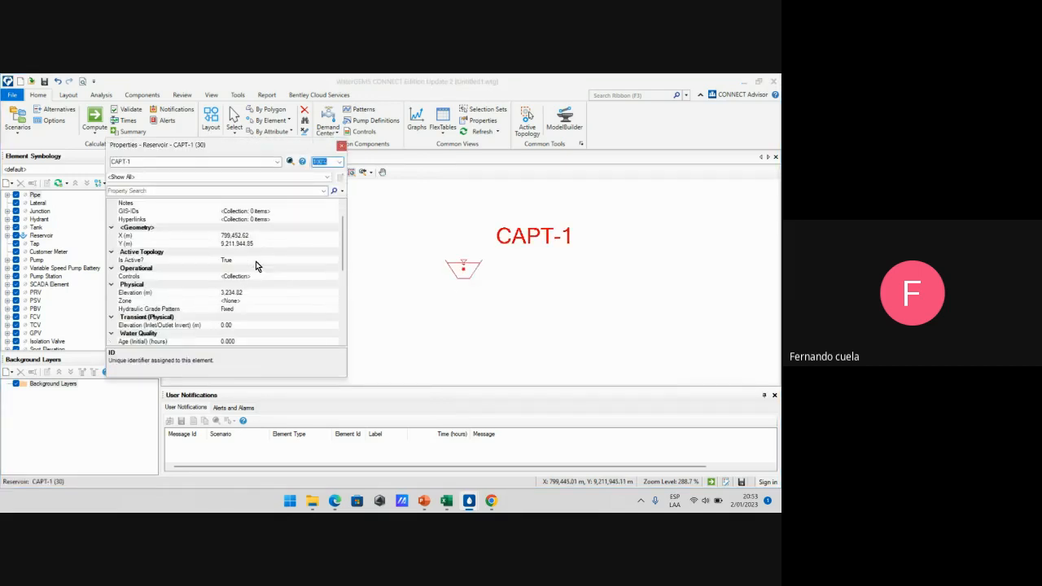
{"action": "left_click", "coordinate": [341, 146]}
{"action": "left_click", "coordinate": [349, 228]}
{"action": "scroll", "coordinate": [349, 228], "scroll_direction": "down", "scroll_amount": 2}
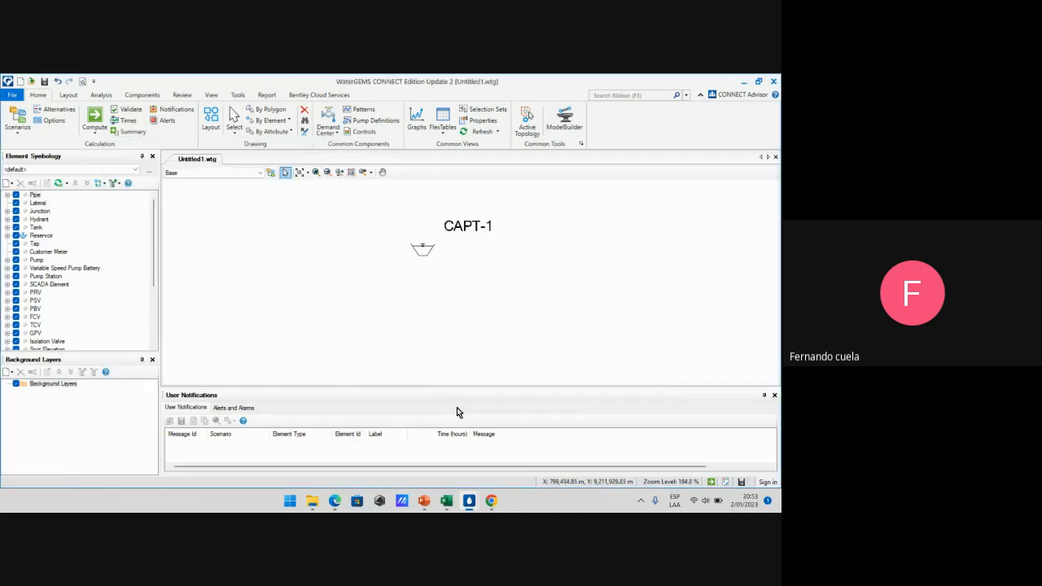
Switch to the WATERGEMS-SESIÓN 2 workbook in Excel and review the RESERVORIO and TANQUE tables
{"action": "mouse_move", "coordinate": [446, 500]}
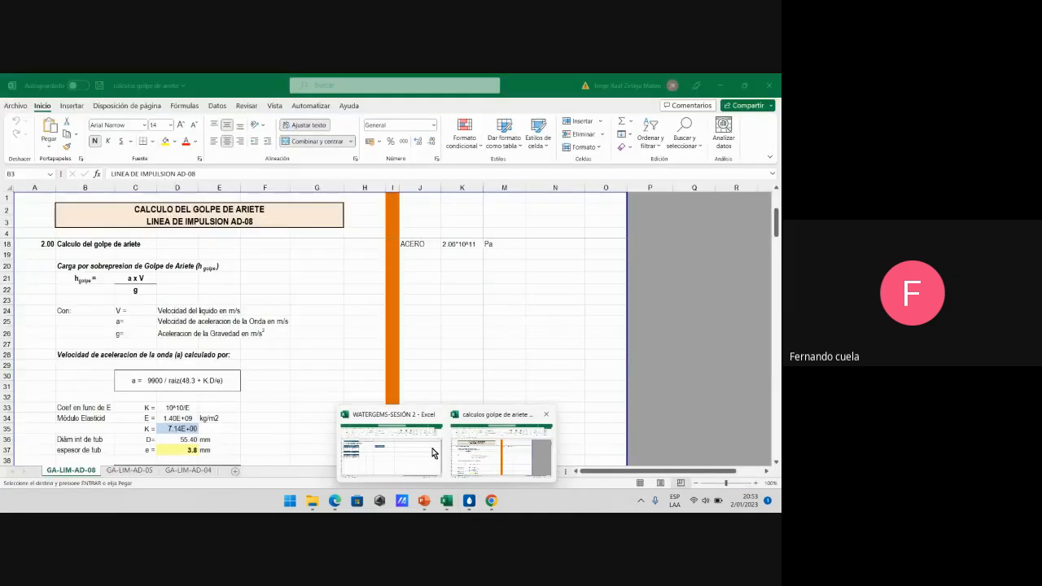
{"action": "left_click", "coordinate": [389, 439]}
{"action": "left_click", "coordinate": [187, 318]}
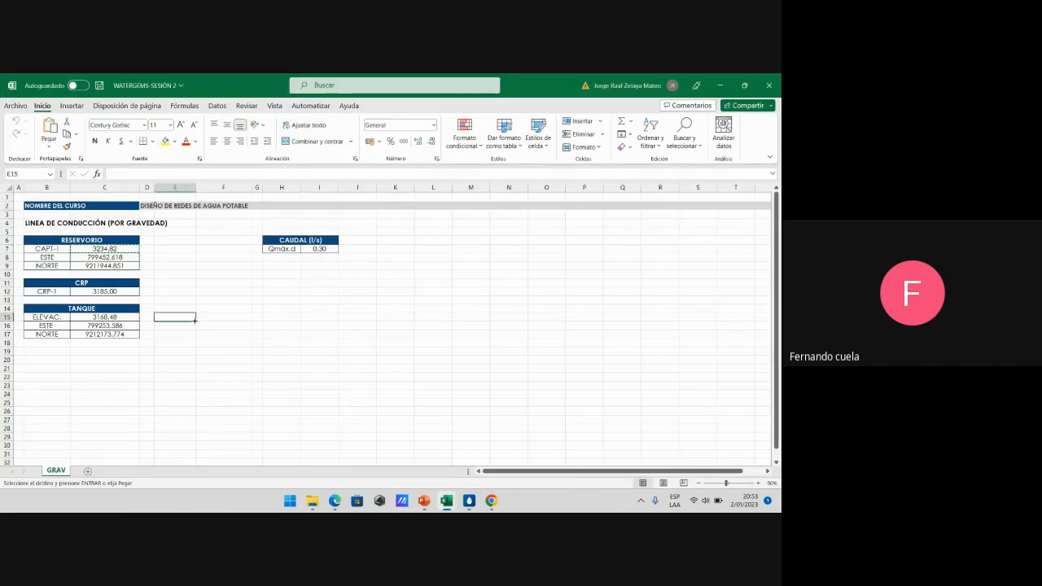
{"action": "key", "text": "Escape"}
{"action": "left_click_drag", "start_coordinate": [49, 241], "coordinate": [113, 266]}
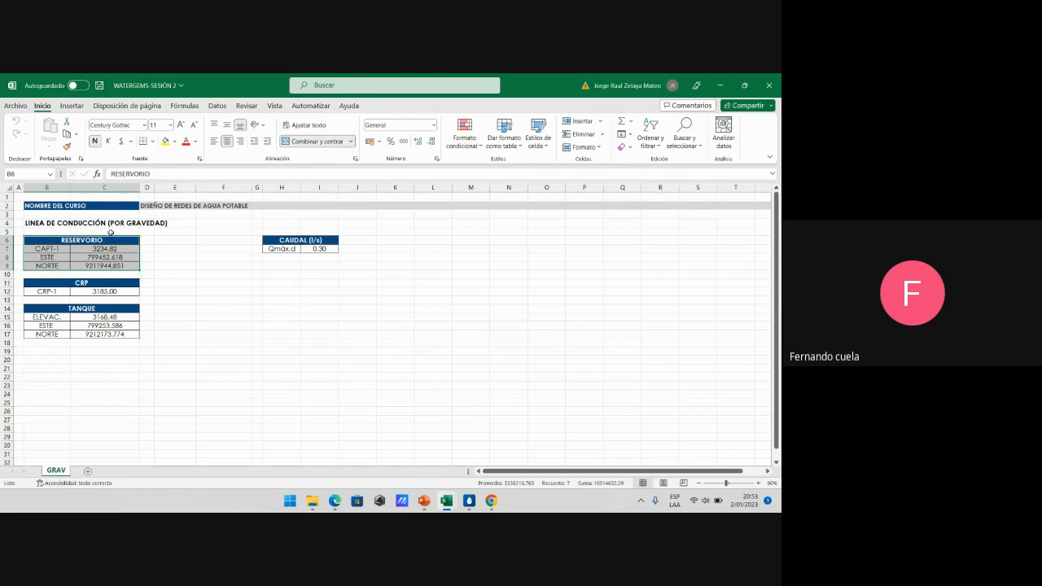
{"action": "left_click_drag", "start_coordinate": [101, 309], "coordinate": [98, 335]}
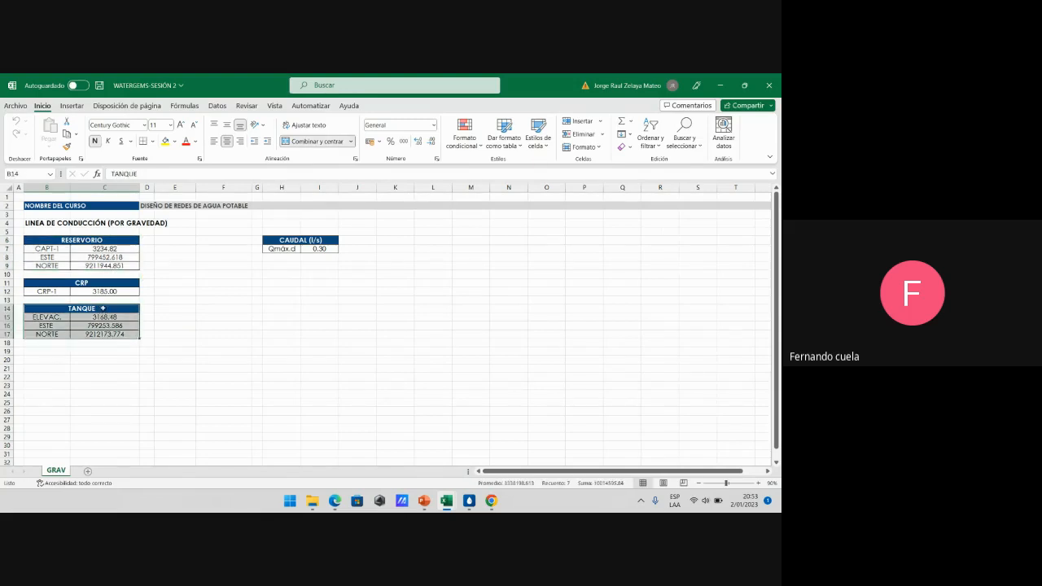
Examine the TANQUE elevation and coordinates and the Qmáx.d flow in the CAUDAL table
{"action": "left_click", "coordinate": [103, 308]}
{"action": "left_click", "coordinate": [185, 314]}
{"action": "left_click", "coordinate": [123, 307]}
{"action": "left_click", "coordinate": [175, 309]}
{"action": "left_click", "coordinate": [104, 307]}
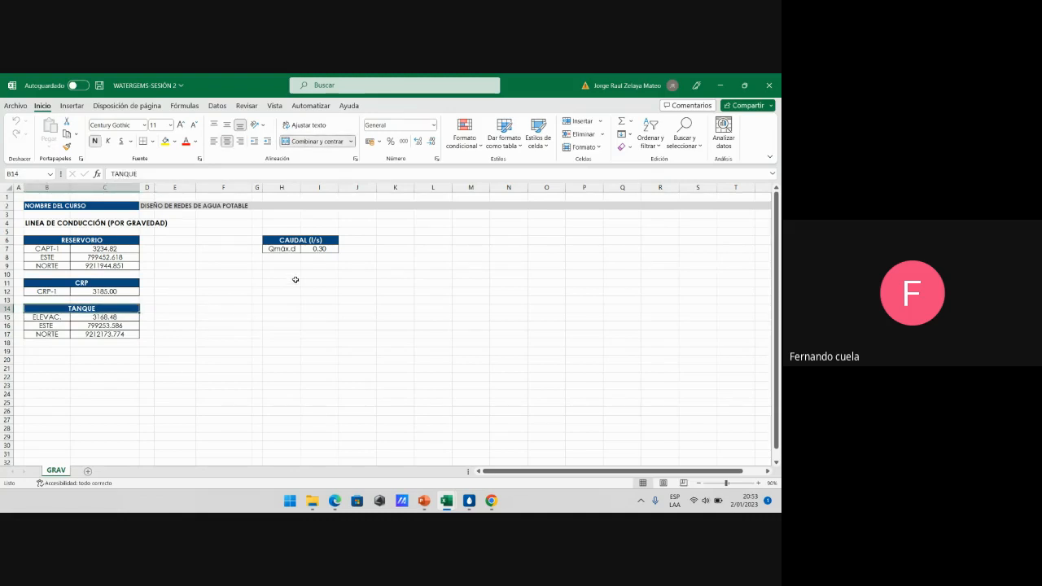
{"action": "left_click", "coordinate": [318, 248]}
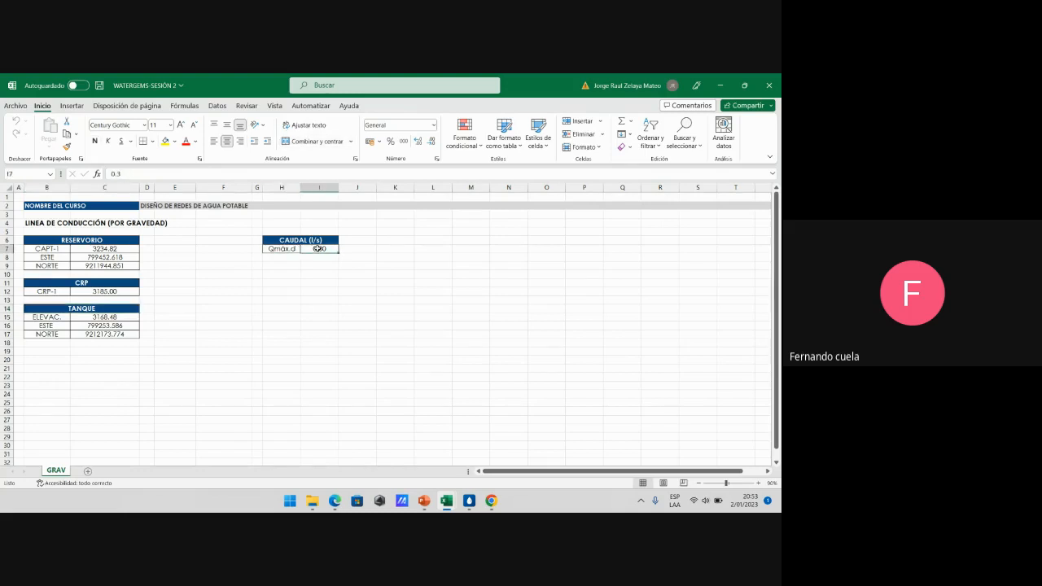
{"action": "left_click", "coordinate": [73, 318]}
{"action": "left_click", "coordinate": [47, 318]}
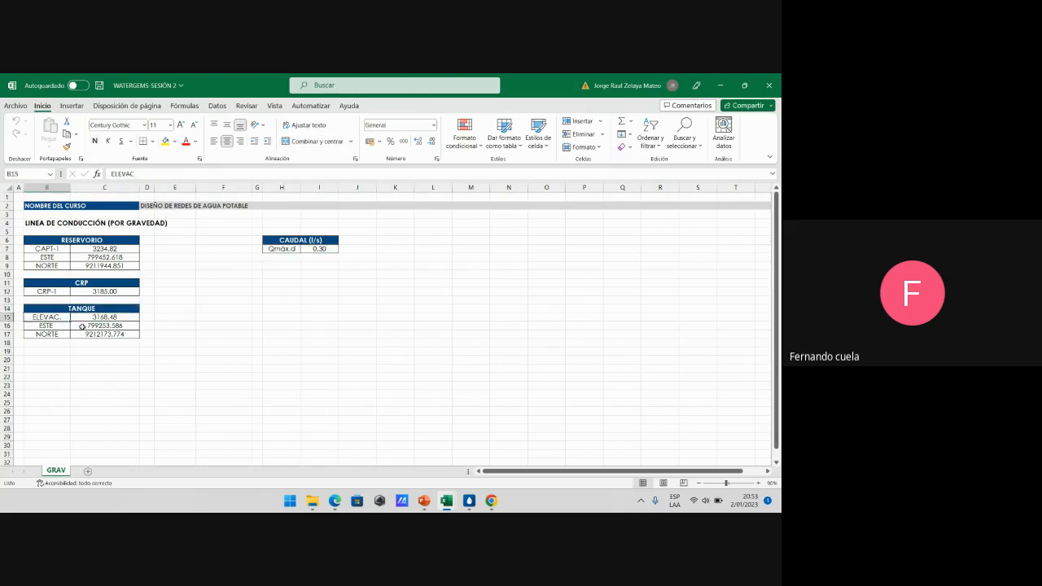
{"action": "left_click", "coordinate": [83, 327]}
{"action": "left_click", "coordinate": [100, 342]}
{"action": "left_click", "coordinate": [164, 340]}
{"action": "left_click", "coordinate": [117, 311]}
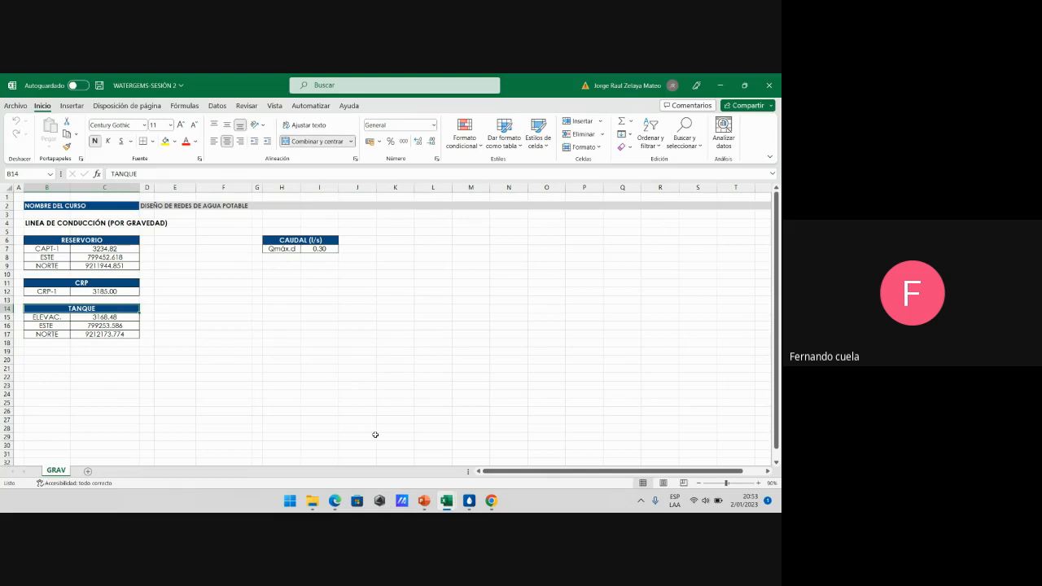
Switch back to WaterGEMS and place one junction just below reservoir CAPT-1
{"action": "mouse_move", "coordinate": [469, 503]}
{"action": "left_click", "coordinate": [543, 477]}
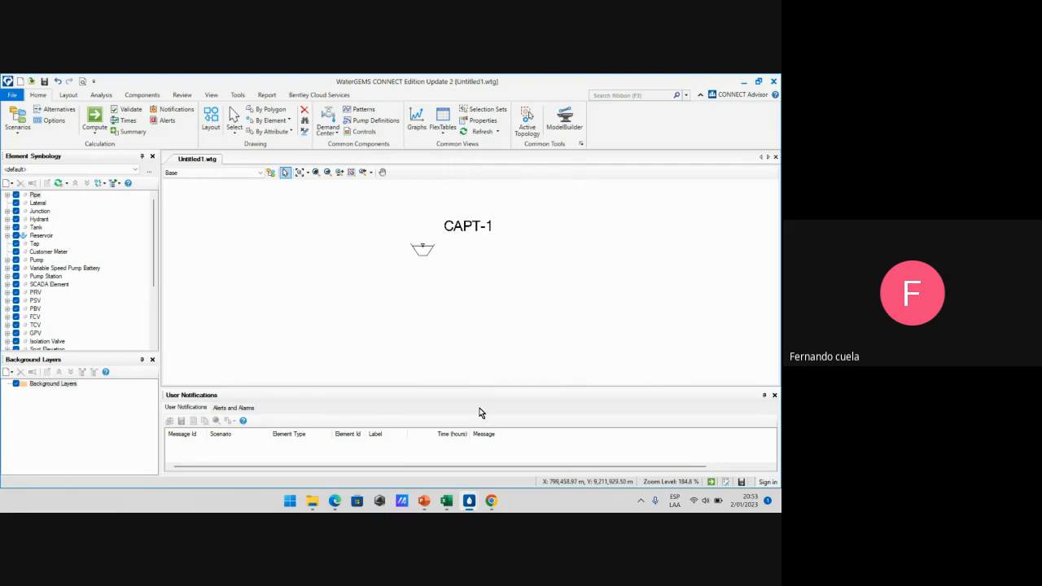
{"action": "middle_click_drag", "start_coordinate": [449, 297], "coordinate": [407, 271]}
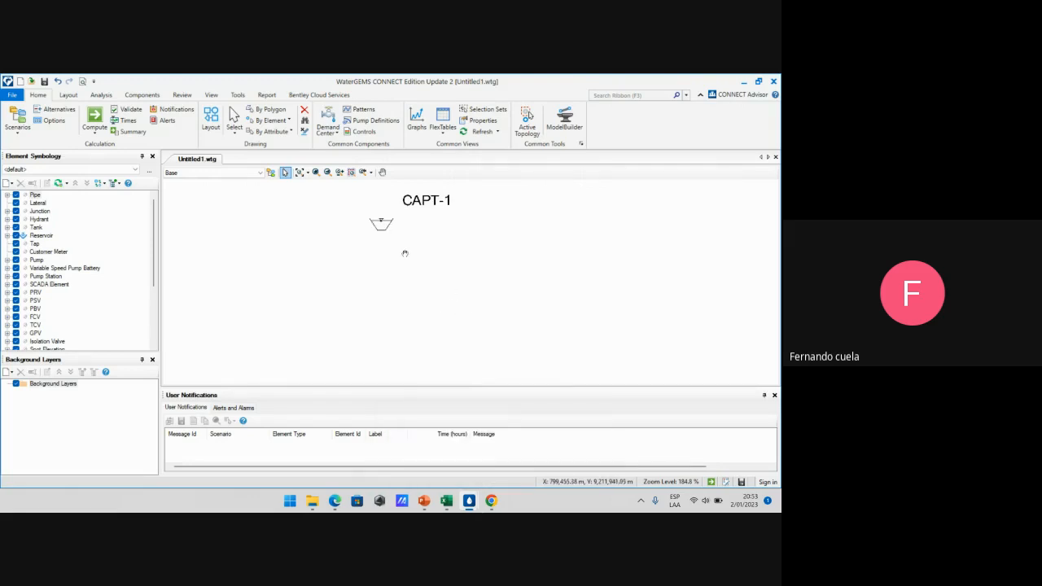
{"action": "left_click", "coordinate": [69, 98]}
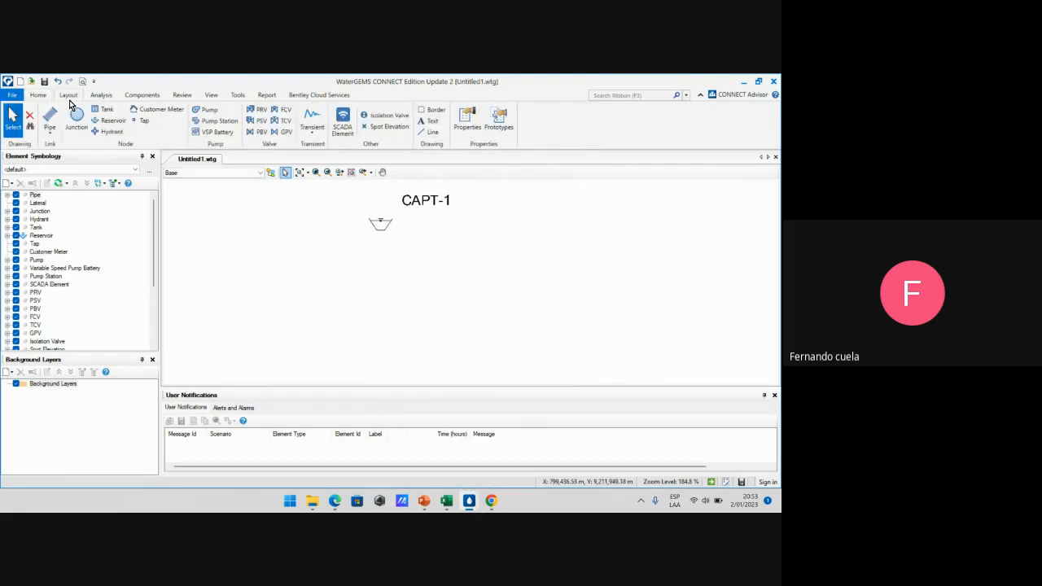
{"action": "left_click", "coordinate": [76, 121]}
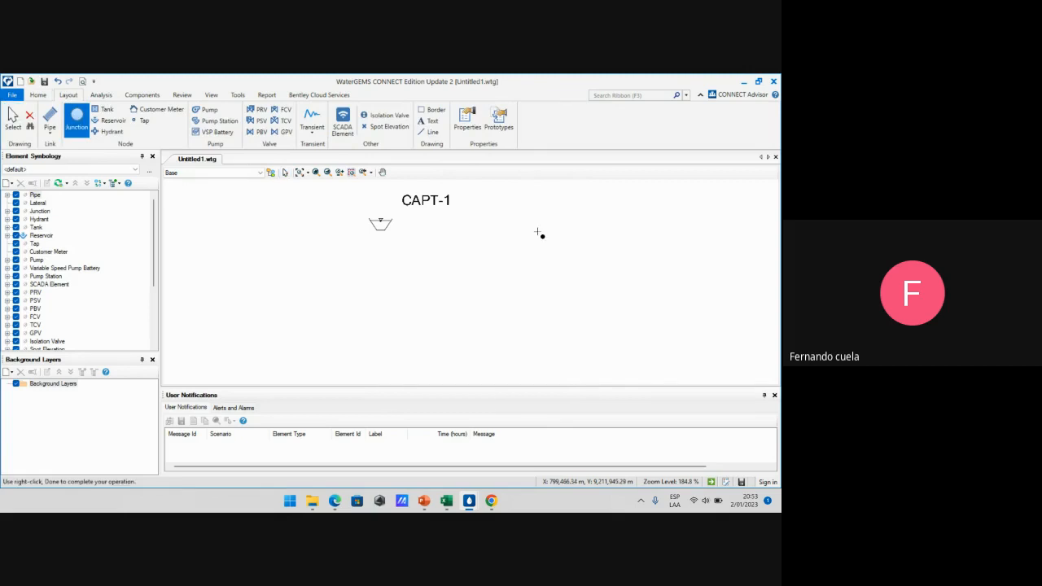
{"action": "left_click", "coordinate": [382, 263]}
{"action": "key", "text": "Escape"}
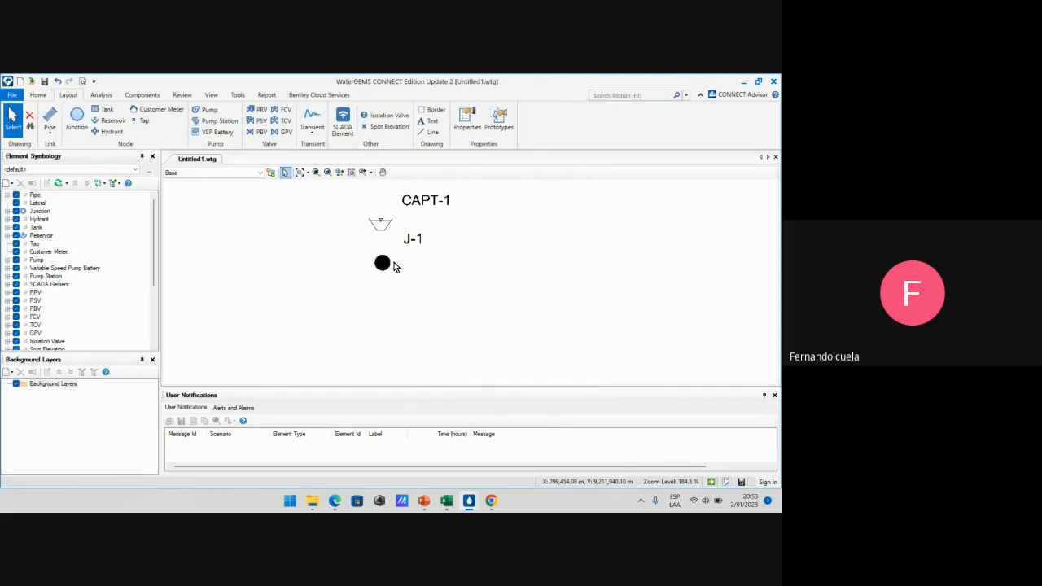
Open the new junction's properties, switch to the Excel workbook and copy the TANQUE ESTE coordinate 799253.586
{"action": "double_click", "coordinate": [382, 262]}
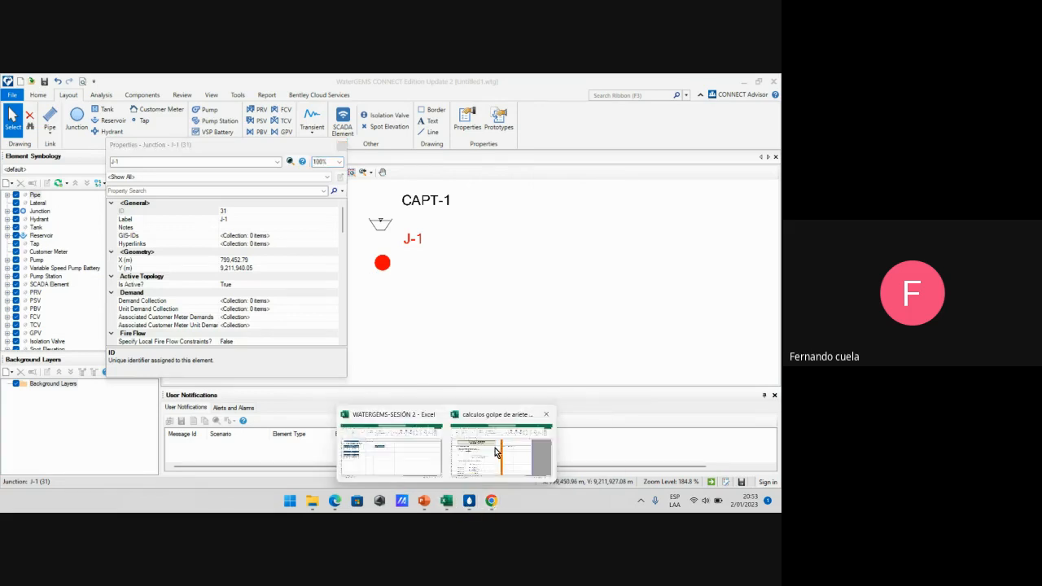
{"action": "left_click", "coordinate": [497, 452]}
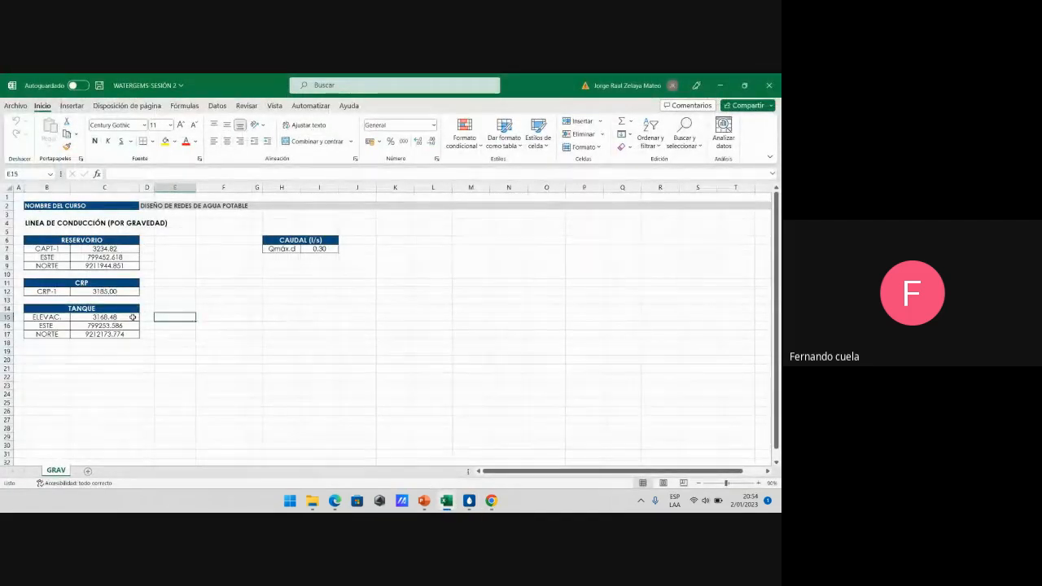
{"action": "left_click", "coordinate": [64, 327]}
{"action": "key", "text": "Right"}
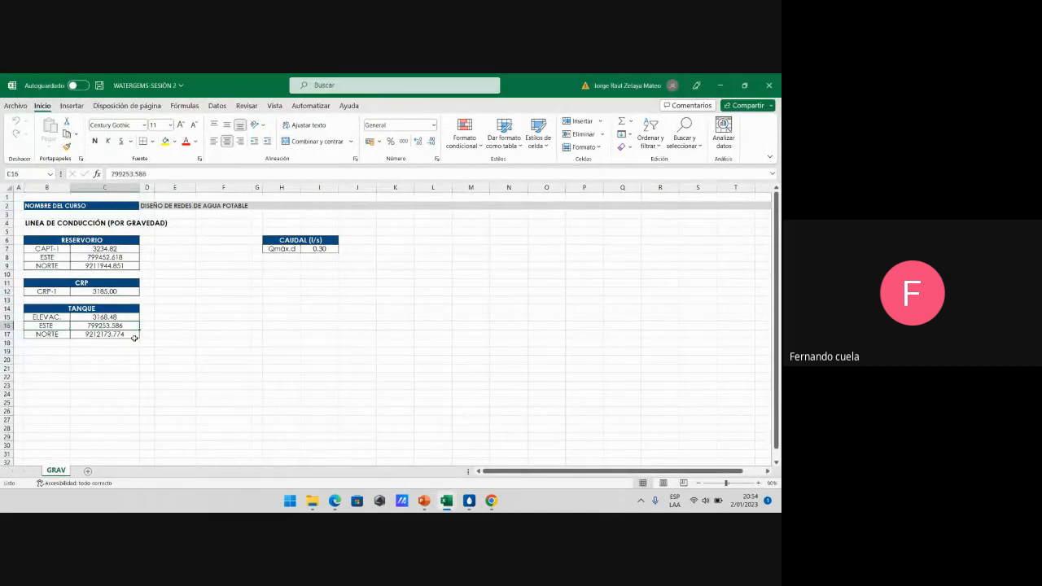
{"action": "key", "text": "ctrl+c"}
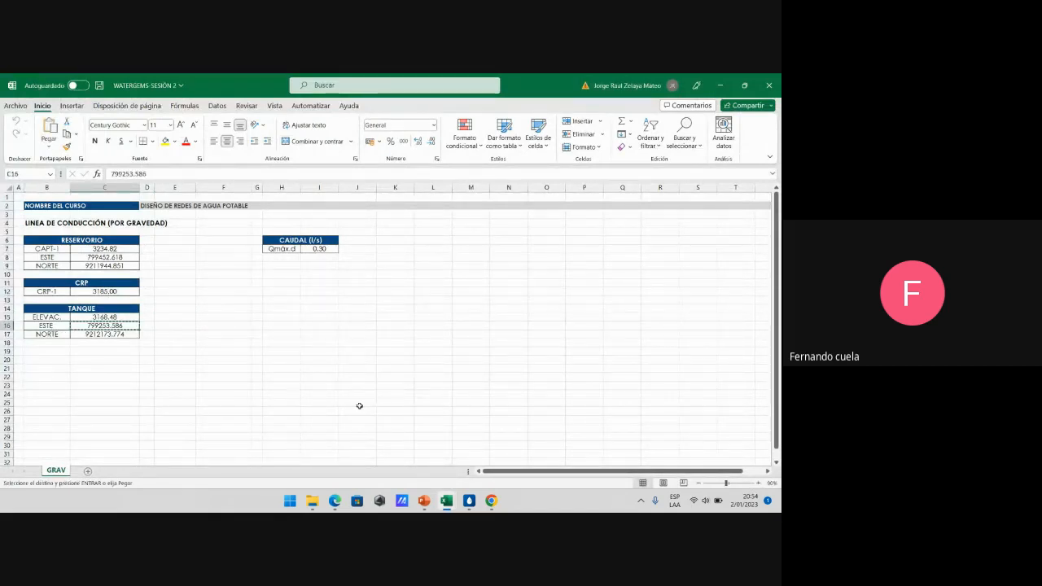
Switch back to WaterGEMS and set the junction's X coordinate to 799253.586 m
{"action": "mouse_move", "coordinate": [460, 498]}
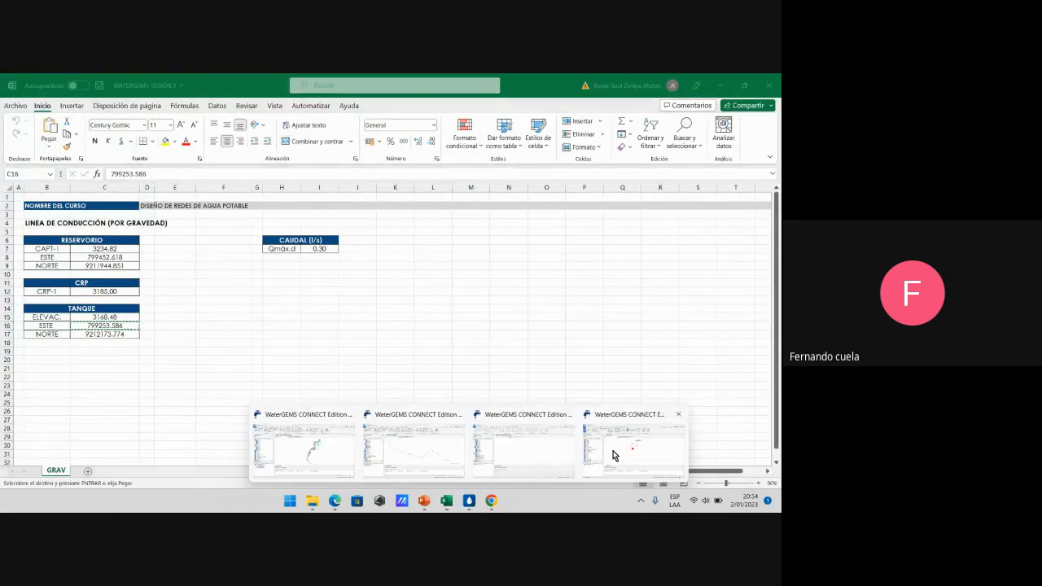
{"action": "left_click", "coordinate": [612, 449]}
{"action": "left_click", "coordinate": [257, 261]}
{"action": "key", "text": "ctrl+v"}
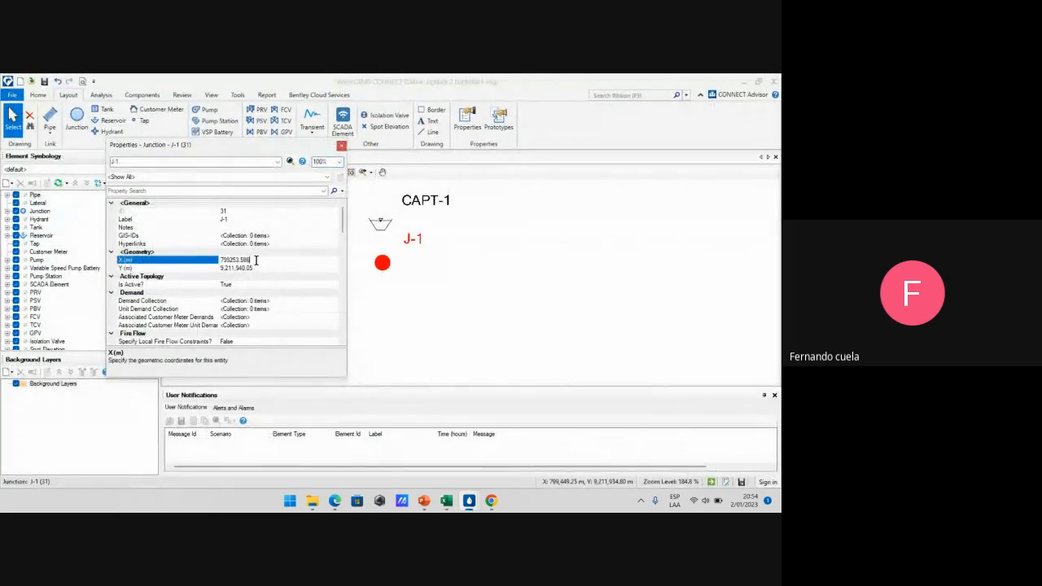
{"action": "key", "text": "Return"}
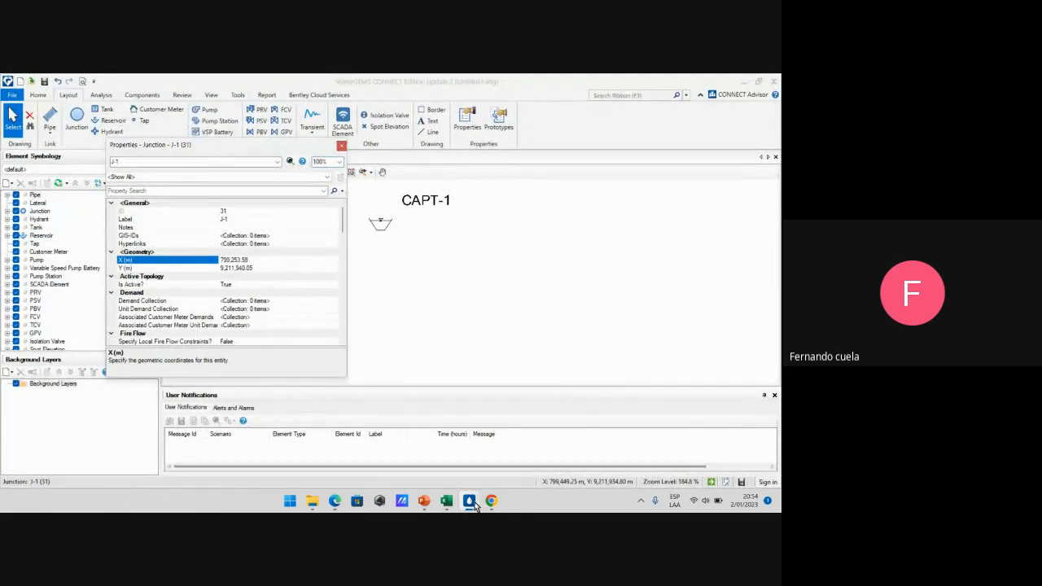
Switch to the WATERGEMS-SESIÓN 2 workbook in Excel and copy the TANQUE NORTE coordinate 9212173.774
{"action": "left_click", "coordinate": [445, 498]}
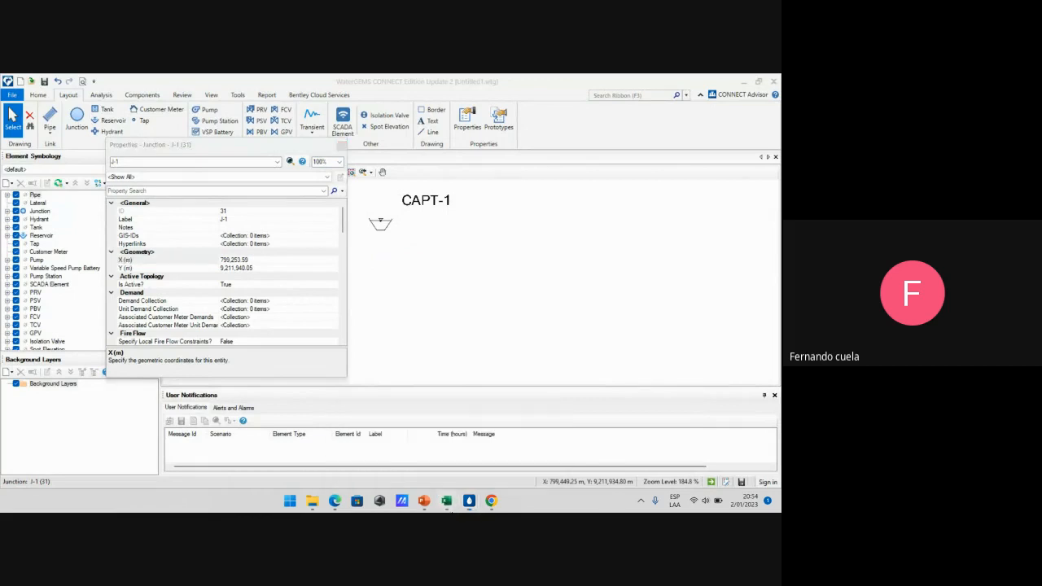
{"action": "left_click", "coordinate": [407, 449]}
{"action": "key", "text": "Down"}
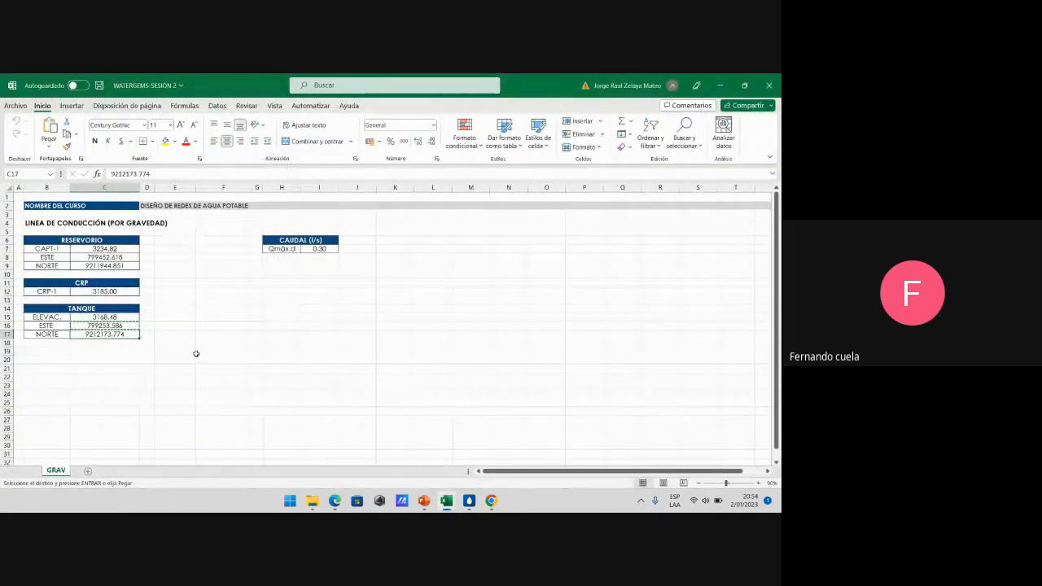
{"action": "key", "text": "ctrl+c"}
Switch back to WaterGEMS, set the junction's Y coordinate to 9212173.774 m and label the junction TANQUE
{"action": "mouse_move", "coordinate": [469, 499]}
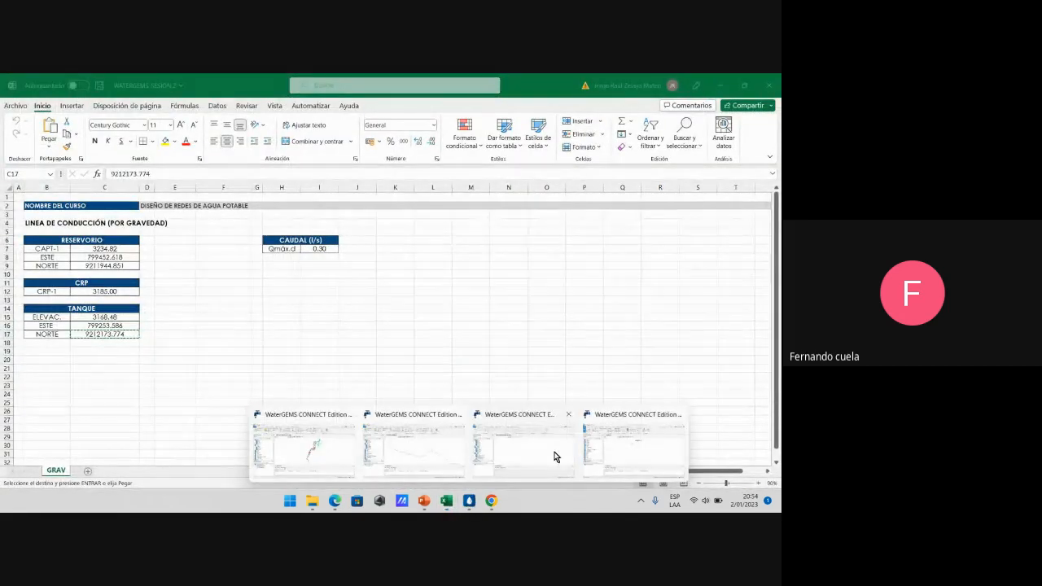
{"action": "left_click", "coordinate": [556, 454]}
{"action": "left_click", "coordinate": [285, 269]}
{"action": "key", "text": "ctrl+v"}
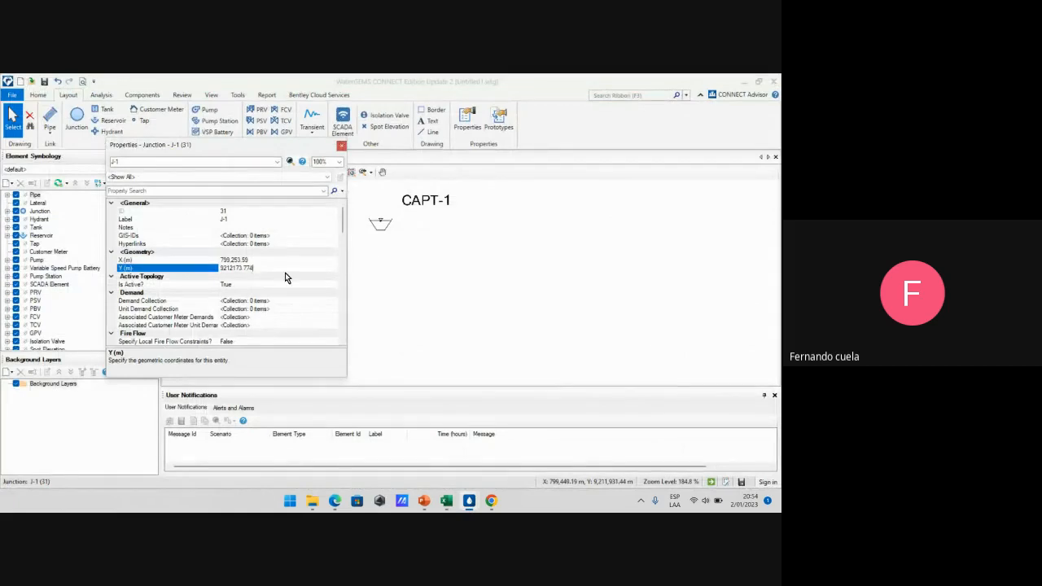
{"action": "key", "text": "Return"}
{"action": "left_click", "coordinate": [246, 219]}
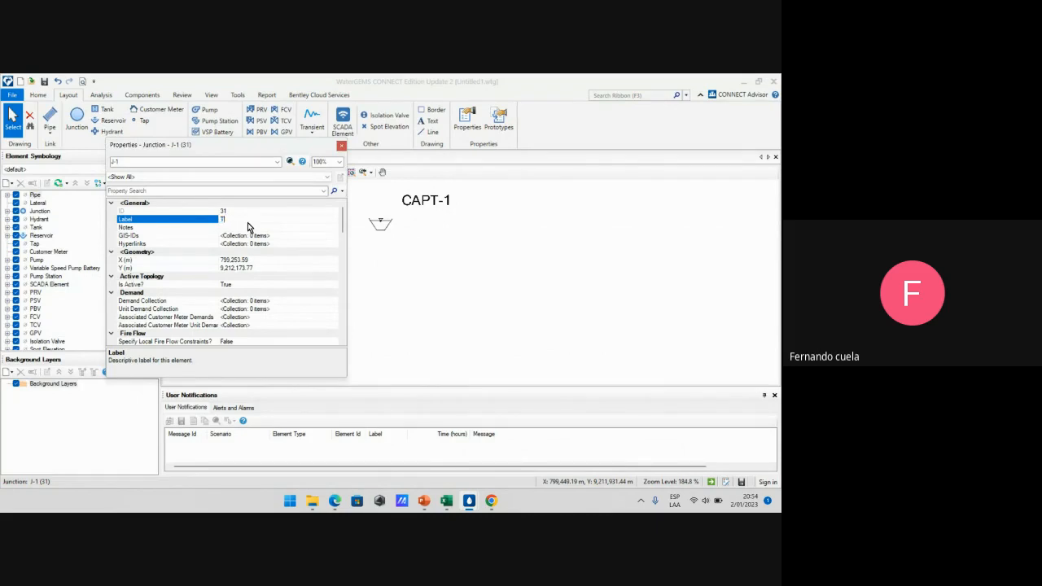
{"action": "key", "text": "Return"}
Switch to the WATERGEMS-SESIÓN 2 workbook in Excel and copy the TANQUE elevation 3168.48
{"action": "mouse_move", "coordinate": [446, 501]}
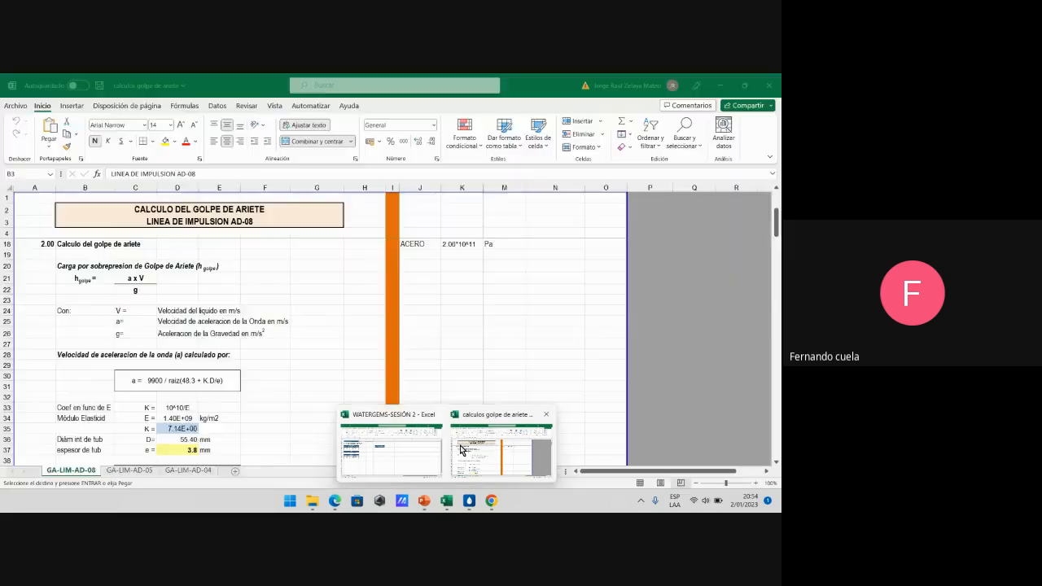
{"action": "left_click", "coordinate": [411, 454]}
{"action": "left_click", "coordinate": [85, 317]}
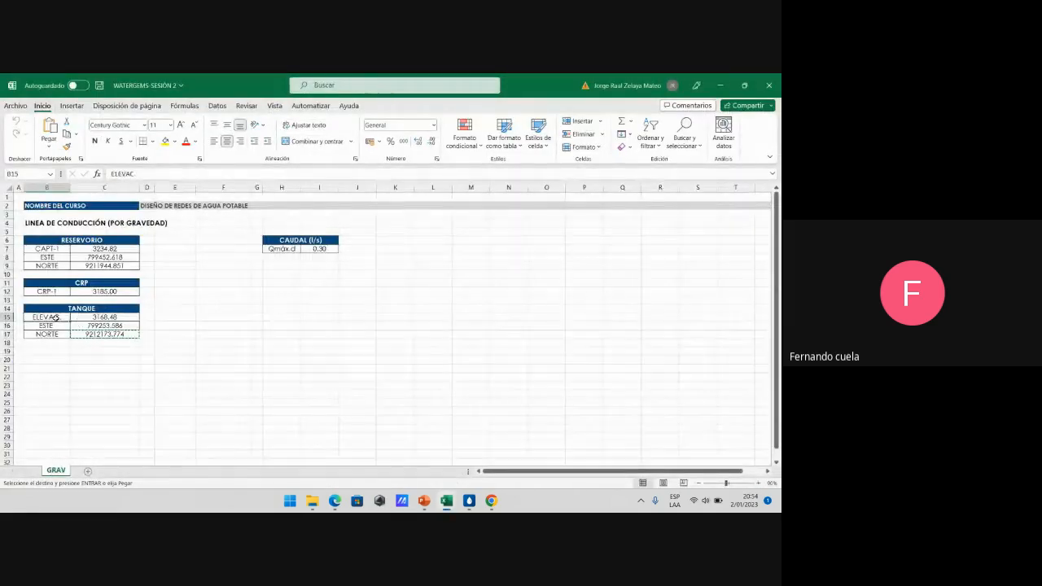
{"action": "left_click", "coordinate": [170, 333]}
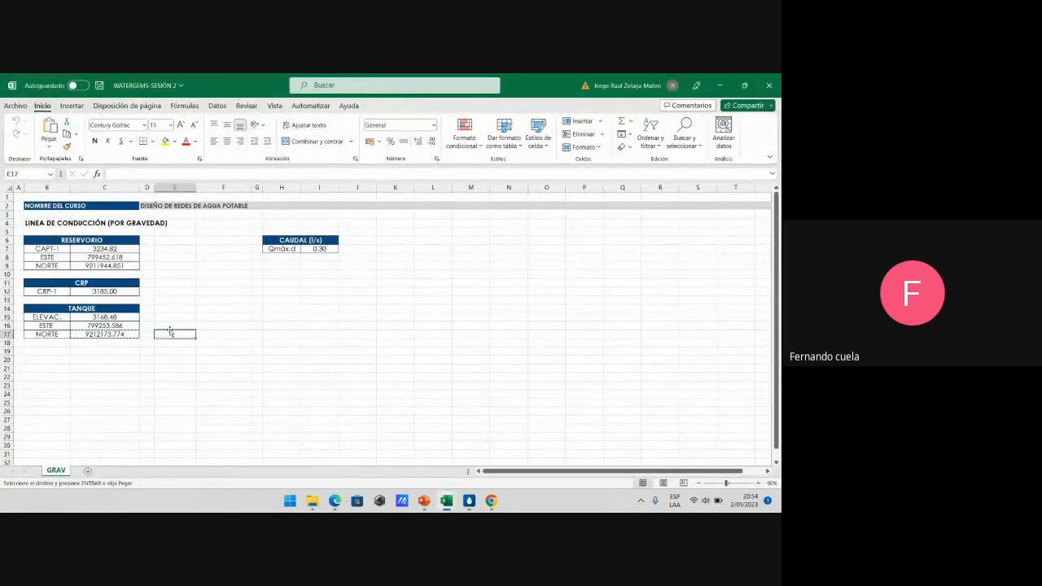
{"action": "left_click", "coordinate": [106, 317]}
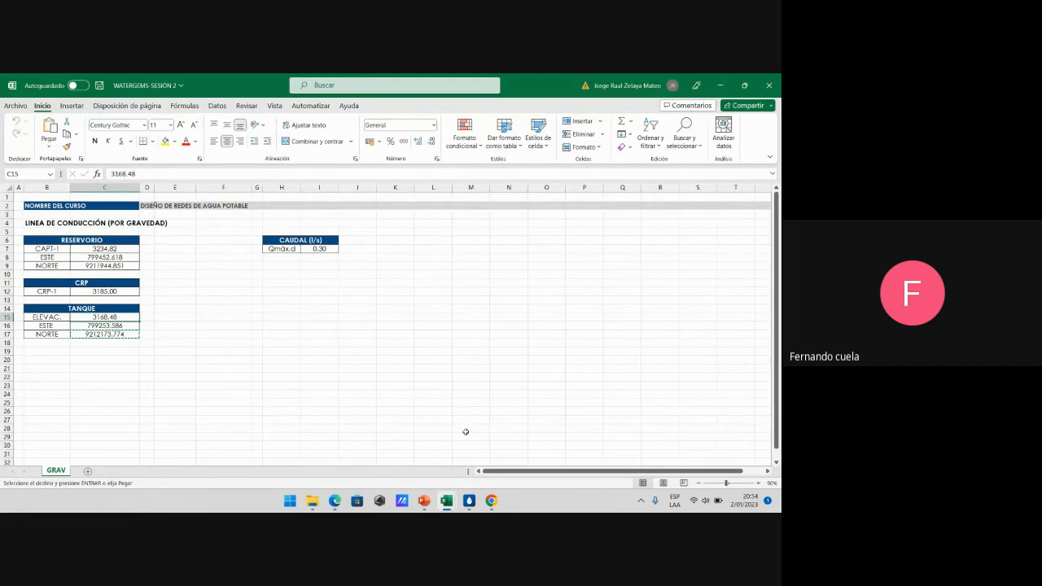
Switch back to WaterGEMS, set the TANQUE junction's elevation to 3168.48 m and close its properties
{"action": "mouse_move", "coordinate": [469, 500]}
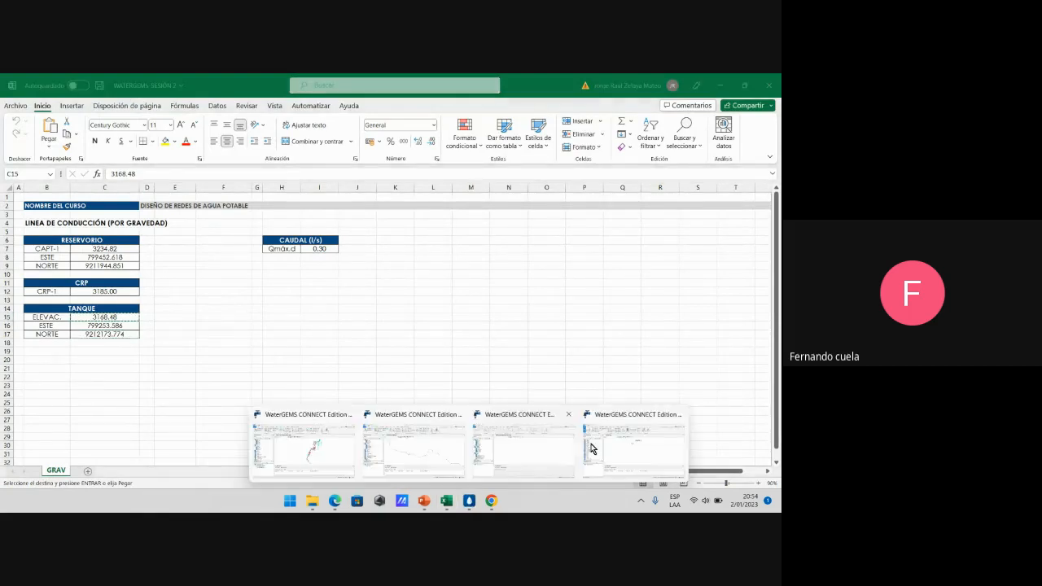
{"action": "left_click", "coordinate": [608, 443]}
{"action": "scroll", "coordinate": [259, 276], "scroll_direction": "down", "scroll_amount": 3}
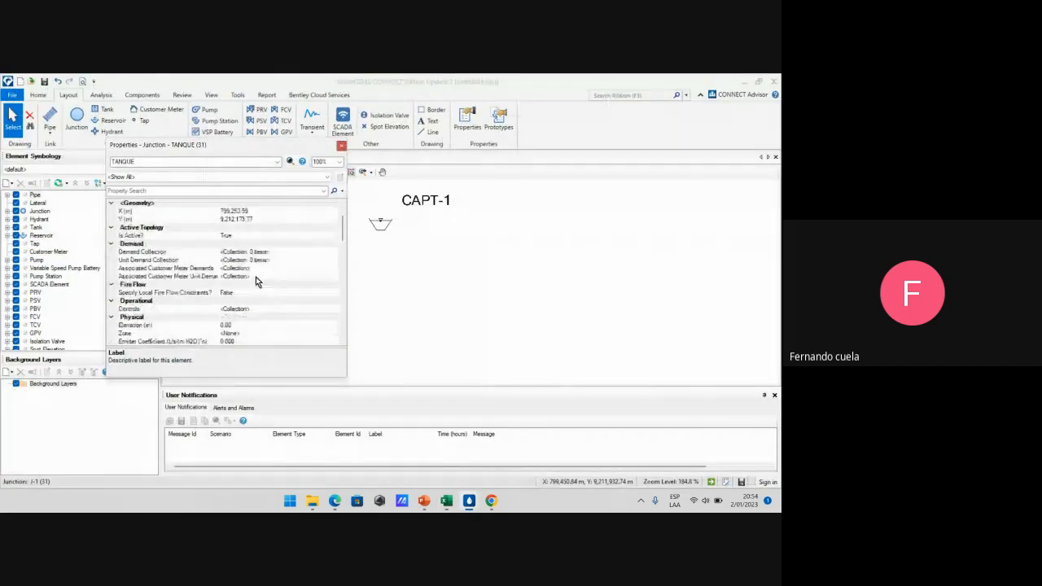
{"action": "left_click", "coordinate": [242, 301]}
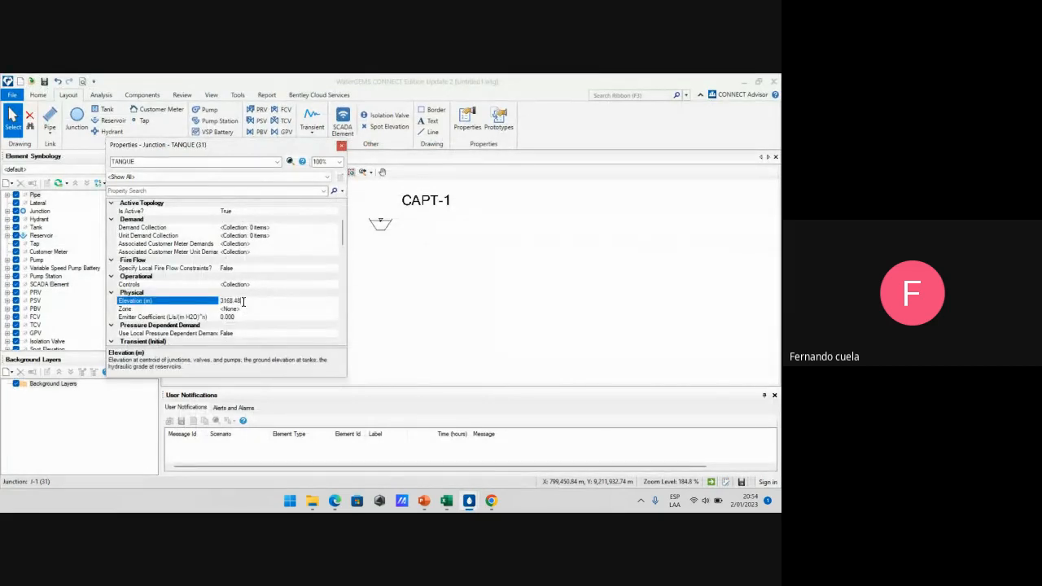
{"action": "left_click", "coordinate": [341, 145]}
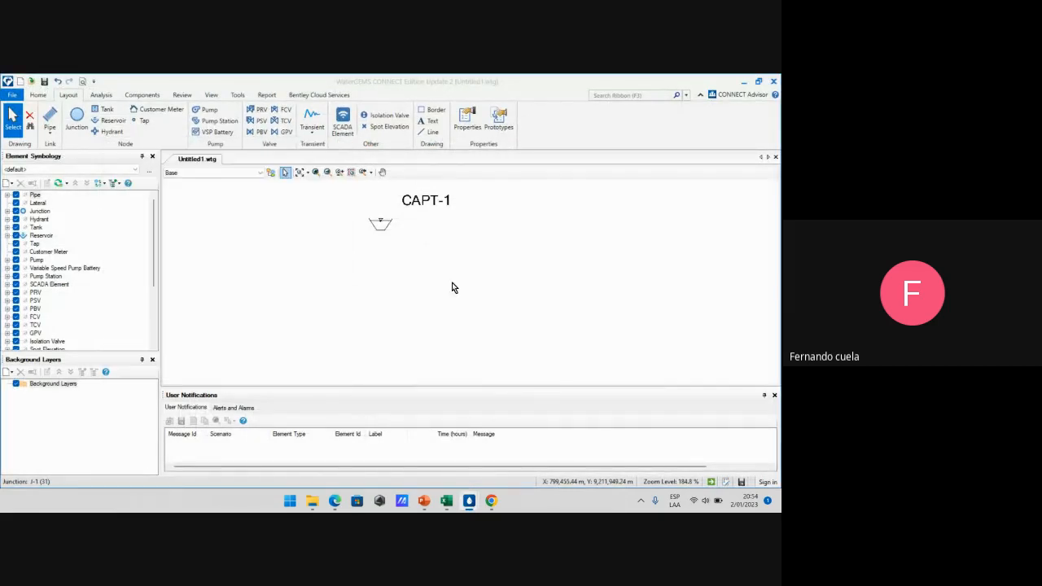
Fit the whole network in the drawing view using Zoom Extents
{"action": "scroll", "coordinate": [448, 255], "scroll_direction": "down", "scroll_amount": 5}
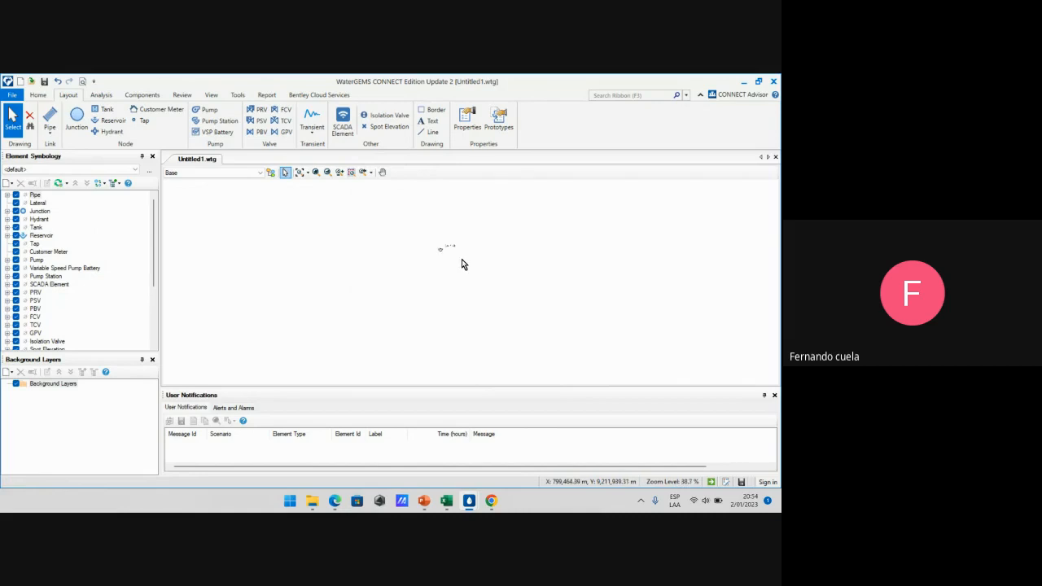
{"action": "scroll", "coordinate": [448, 260], "scroll_direction": "up", "scroll_amount": 2}
{"action": "left_click", "coordinate": [211, 95]}
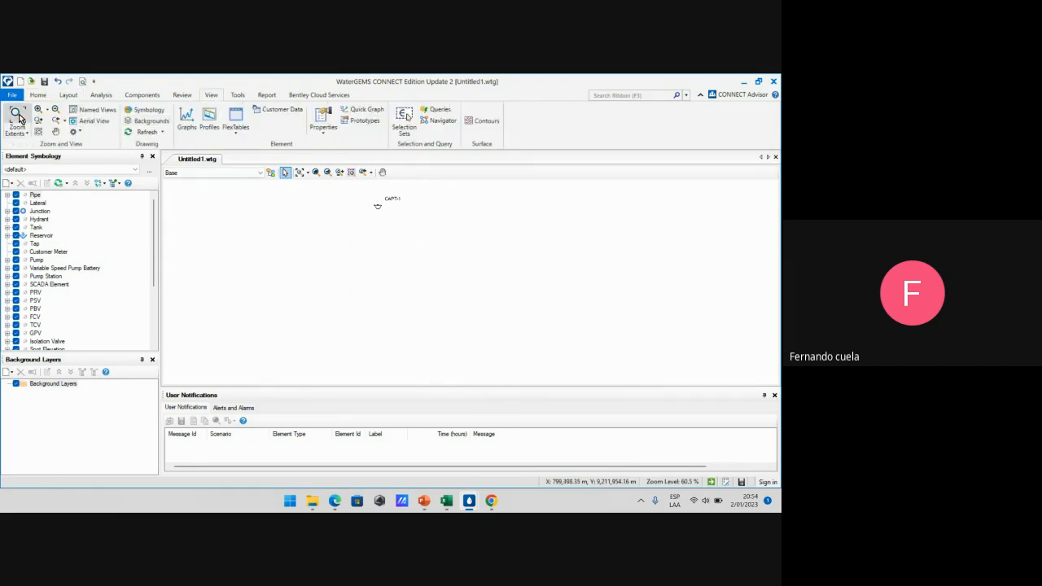
{"action": "left_click", "coordinate": [19, 118]}
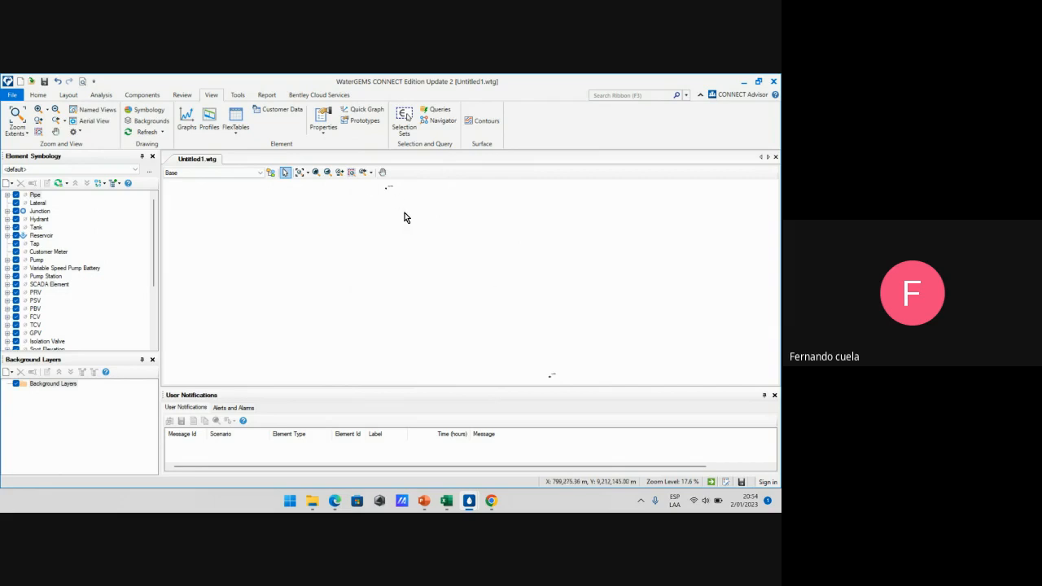
Locate the TANQUE junction in the drawing from the Junction FlexTable, then return to the full network extents
{"action": "left_click", "coordinate": [234, 128]}
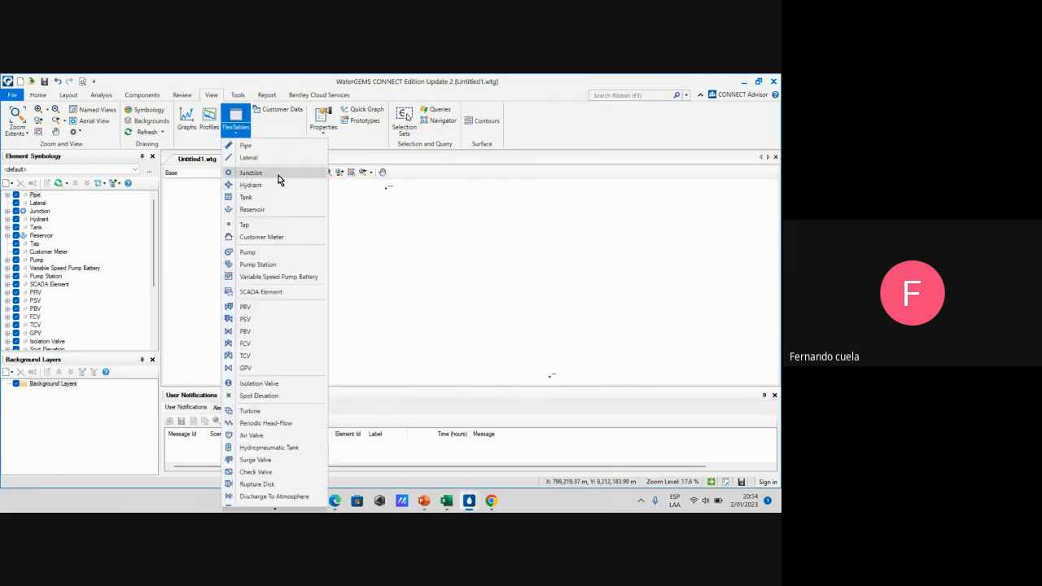
{"action": "left_click", "coordinate": [278, 174]}
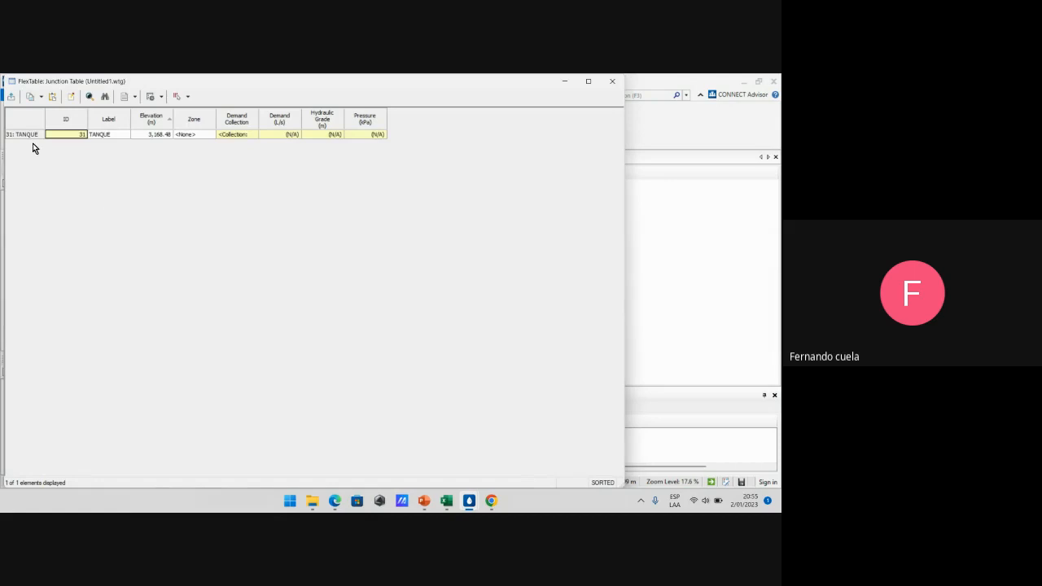
{"action": "right_click", "coordinate": [31, 136]}
{"action": "left_click", "coordinate": [54, 144]}
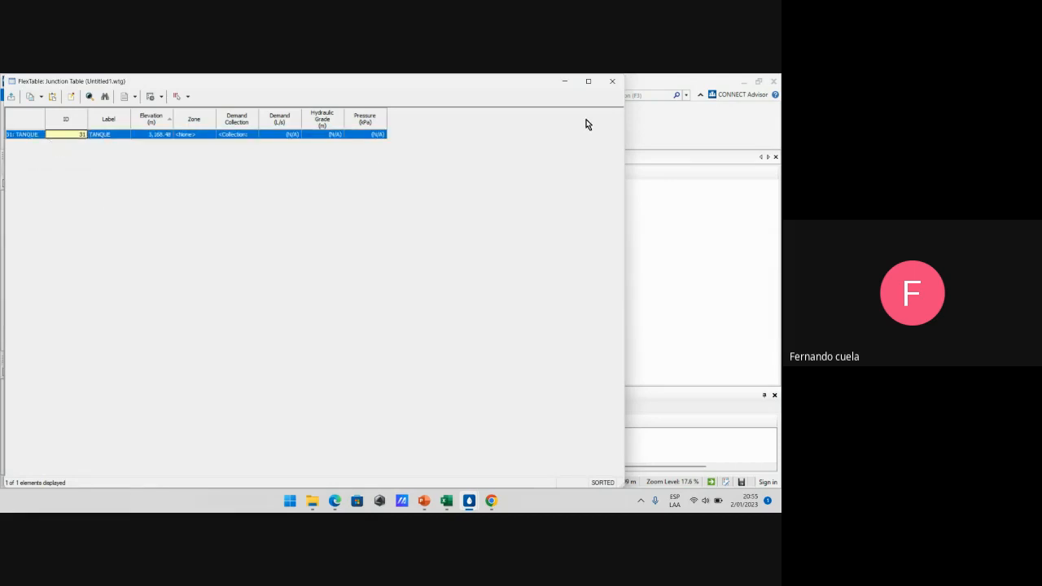
{"action": "left_click", "coordinate": [613, 81]}
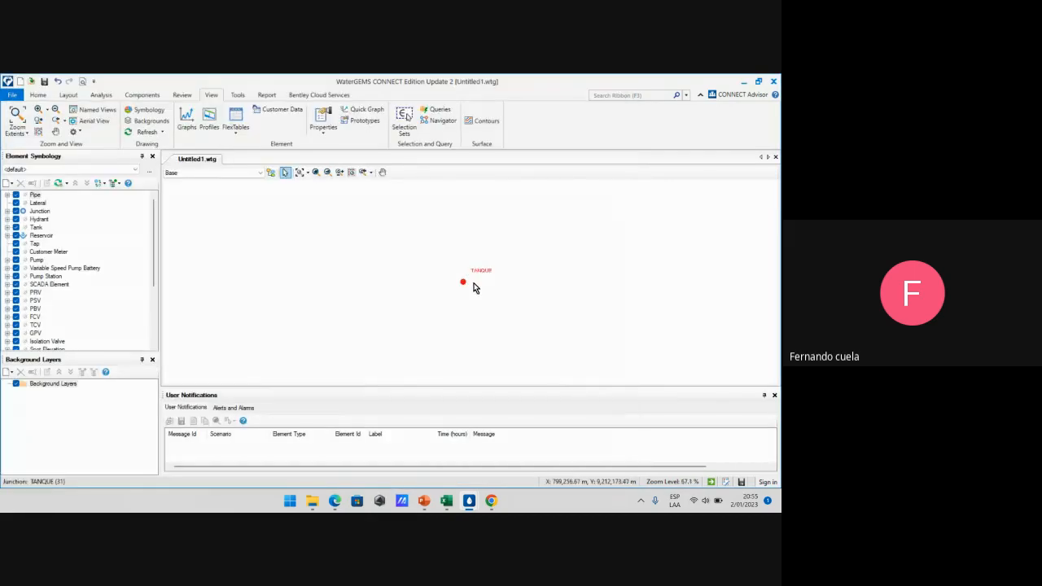
{"action": "scroll", "coordinate": [475, 287], "scroll_direction": "down", "scroll_amount": 10}
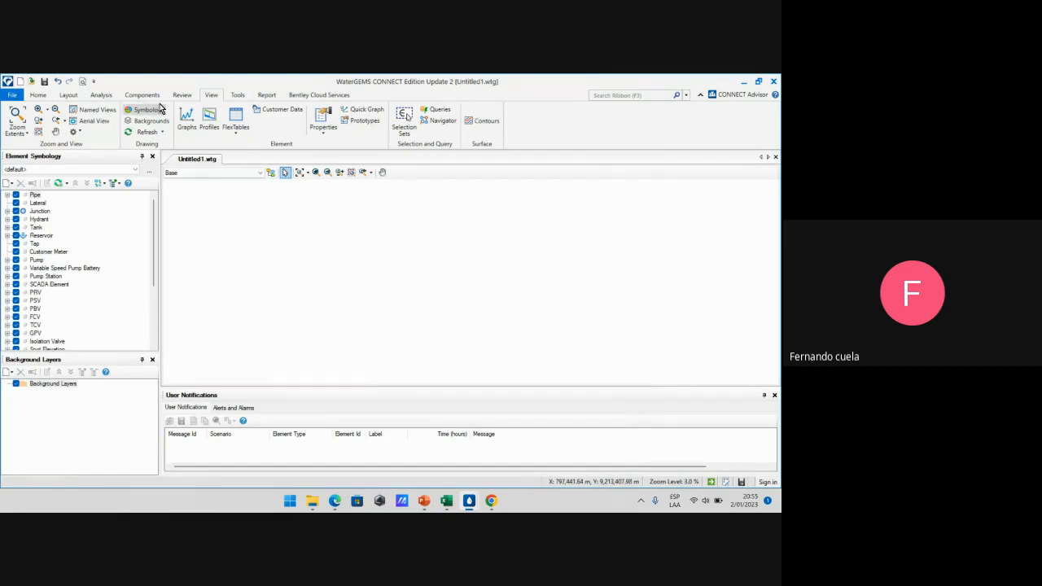
{"action": "left_click", "coordinate": [17, 118]}
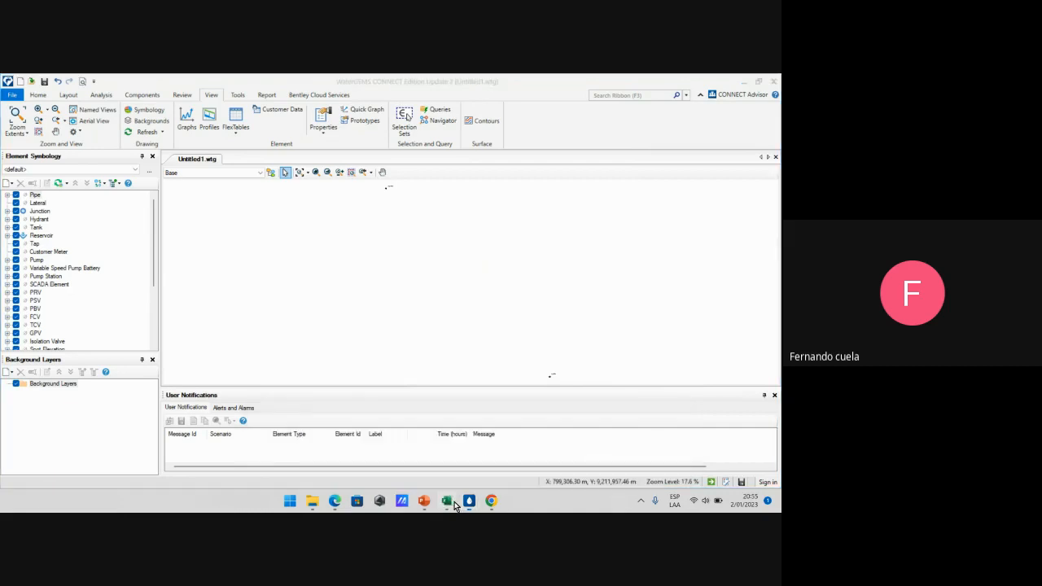
Switch to the Excel workbook and examine the Qmáx.d flow in the CAUDAL table
{"action": "mouse_move", "coordinate": [454, 504]}
{"action": "left_click", "coordinate": [396, 448]}
{"action": "left_click", "coordinate": [200, 265]}
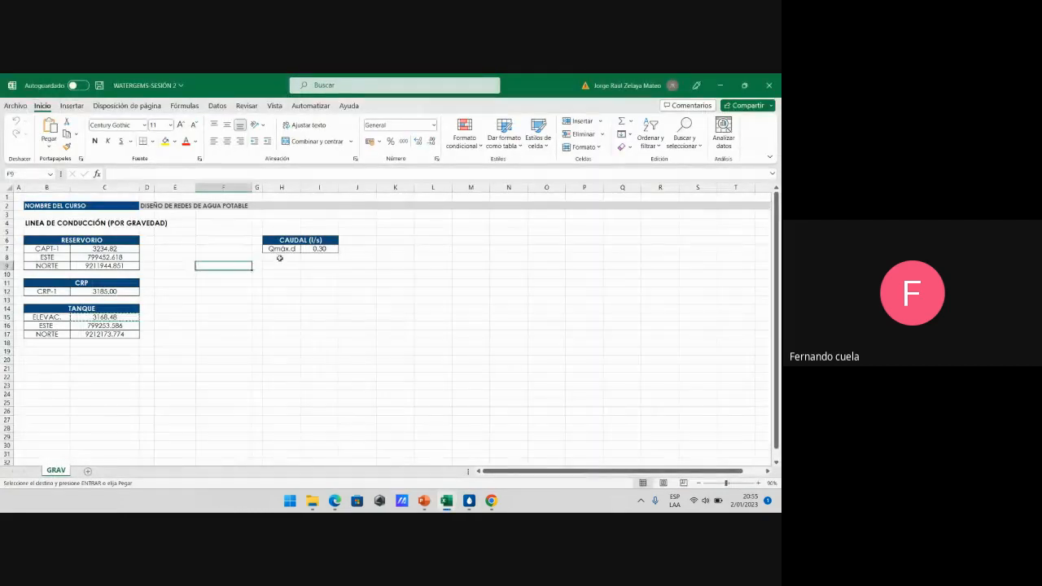
{"action": "left_click", "coordinate": [306, 251]}
{"action": "left_click", "coordinate": [305, 256]}
{"action": "left_click", "coordinate": [282, 252]}
{"action": "left_click", "coordinate": [279, 264]}
{"action": "left_click", "coordinate": [315, 252]}
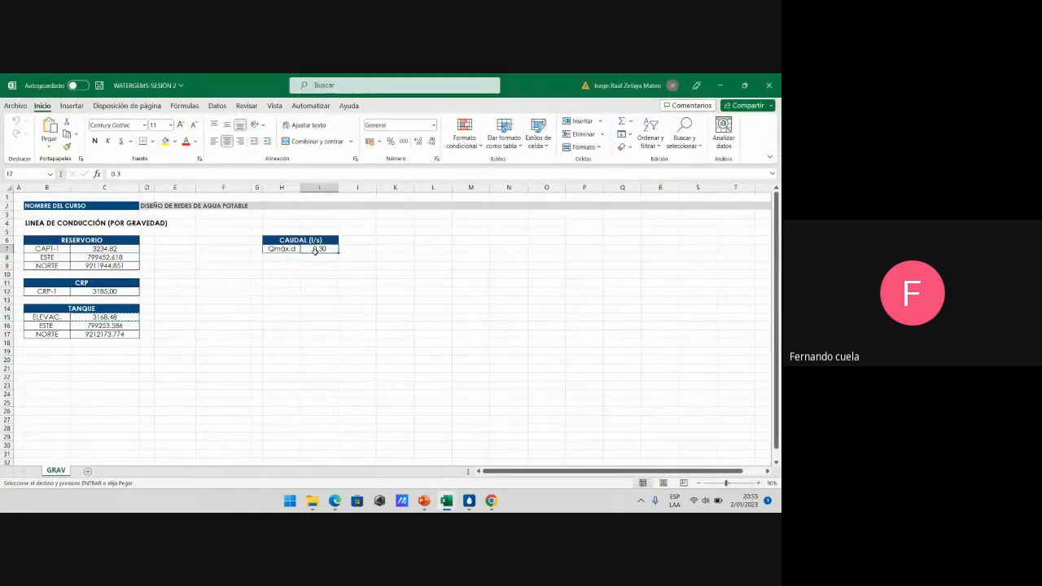
{"action": "left_click", "coordinate": [287, 249]}
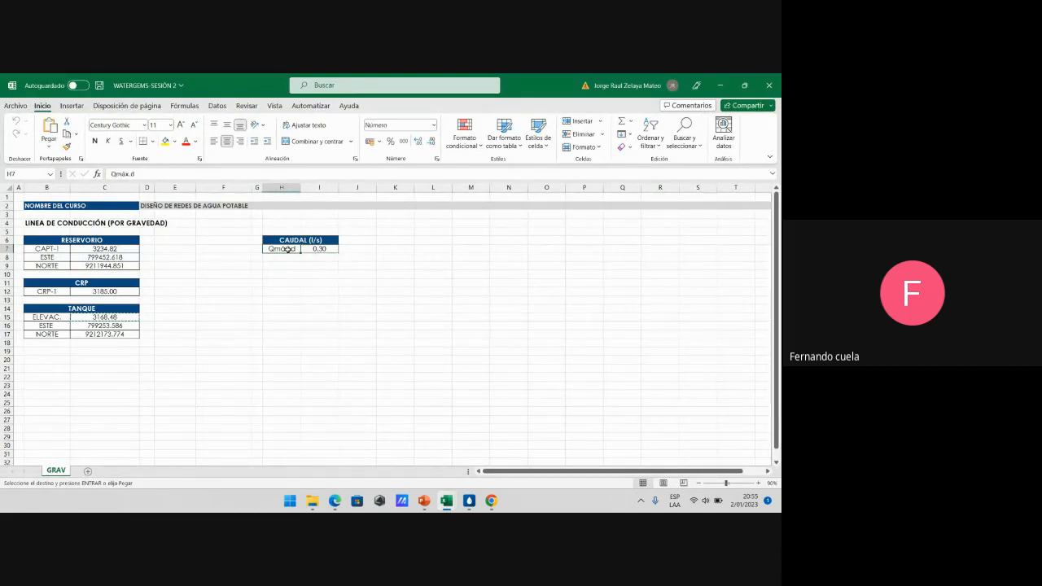
{"action": "left_click", "coordinate": [317, 249]}
Switch back to WaterGEMS and open the properties of the TANQUE junction
{"action": "mouse_move", "coordinate": [469, 500]}
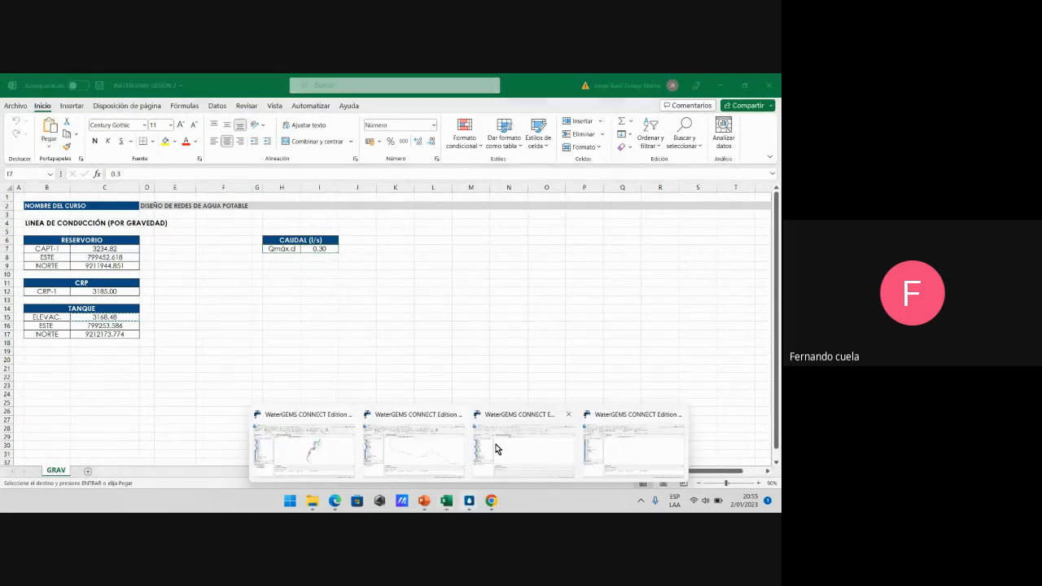
{"action": "left_click", "coordinate": [628, 449]}
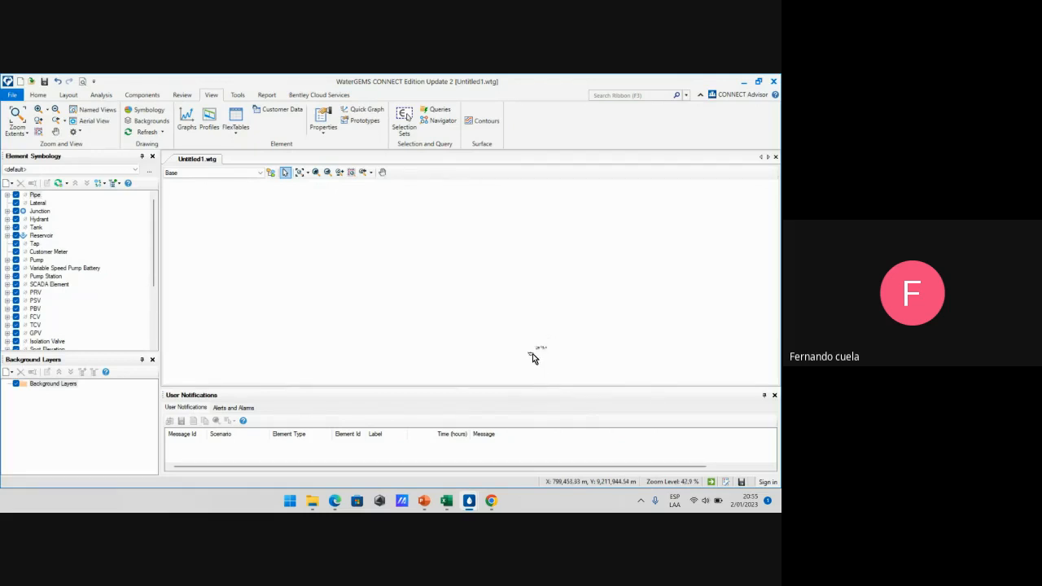
{"action": "scroll", "coordinate": [398, 202], "scroll_direction": "up", "scroll_amount": 10}
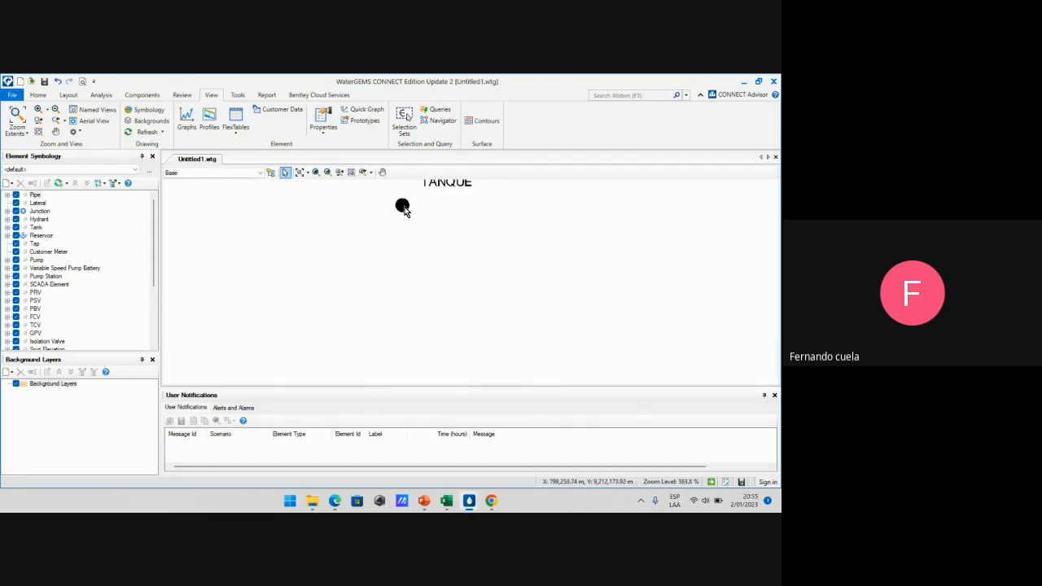
{"action": "scroll", "coordinate": [395, 257], "scroll_direction": "up", "scroll_amount": 1}
{"action": "double_click", "coordinate": [393, 262]}
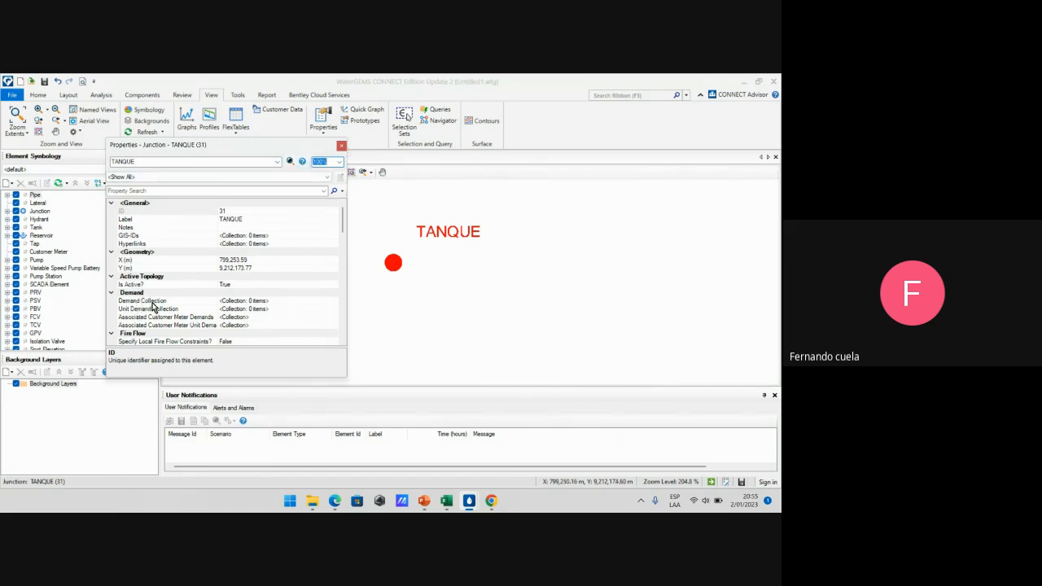
Add a base demand of 0.30 L/s to the TANQUE junction's demand collection and close its properties
{"action": "left_click", "coordinate": [269, 300]}
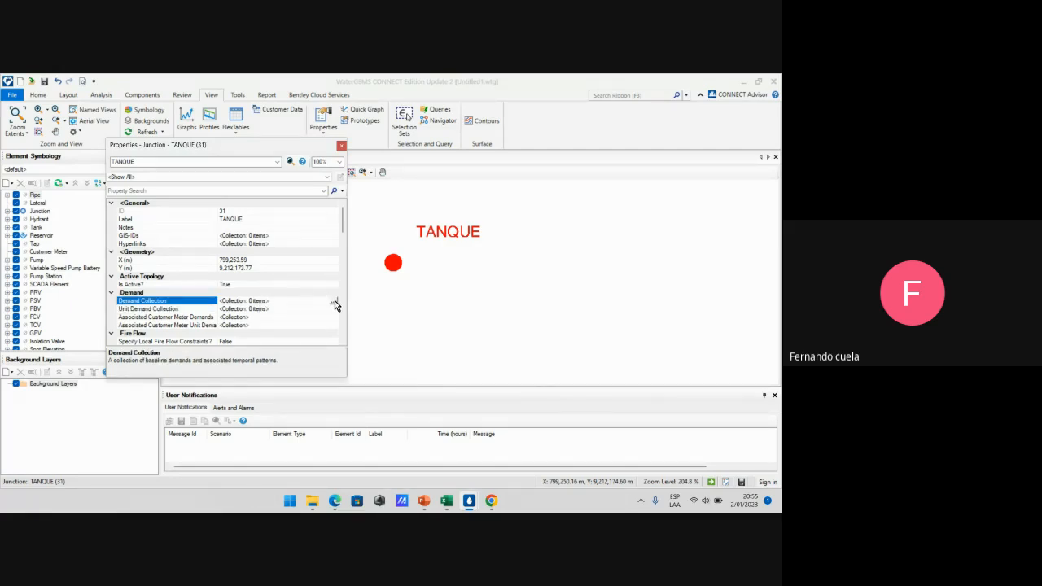
{"action": "left_click", "coordinate": [333, 301]}
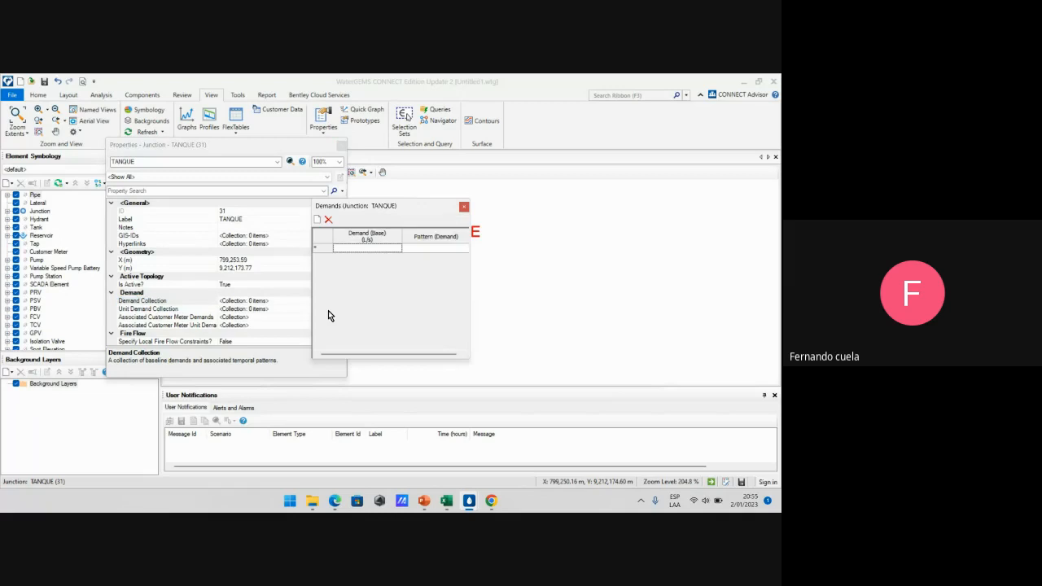
{"action": "left_click", "coordinate": [384, 249]}
{"action": "key", "text": "Return"}
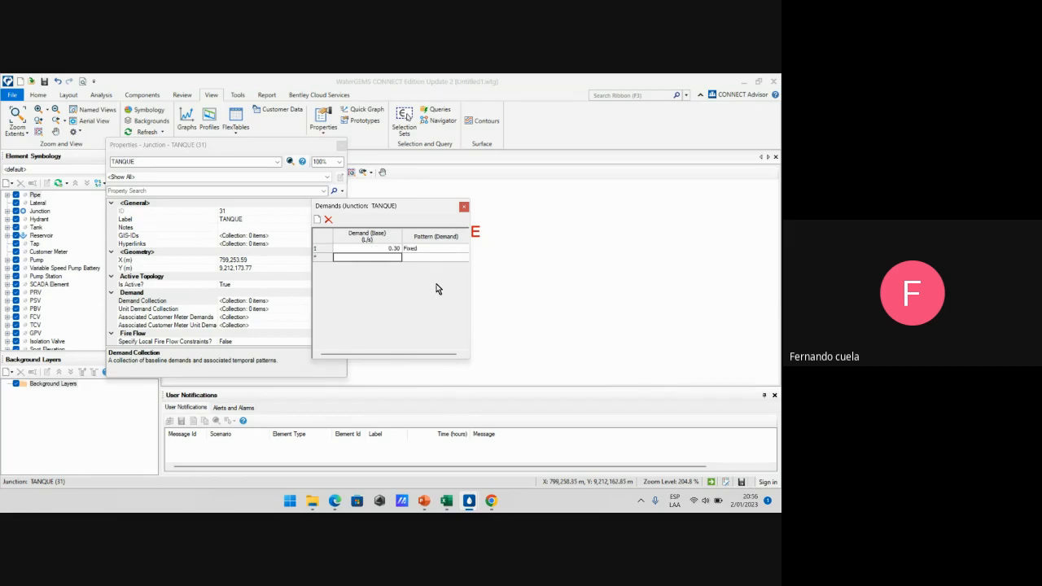
{"action": "left_click", "coordinate": [523, 218]}
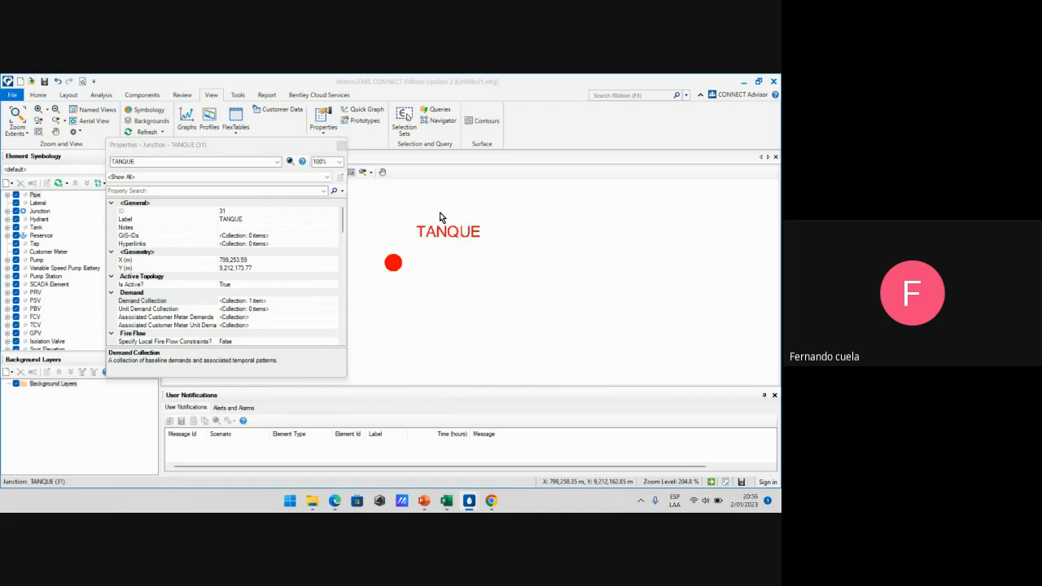
{"action": "left_click", "coordinate": [479, 209]}
{"action": "left_click", "coordinate": [342, 146]}
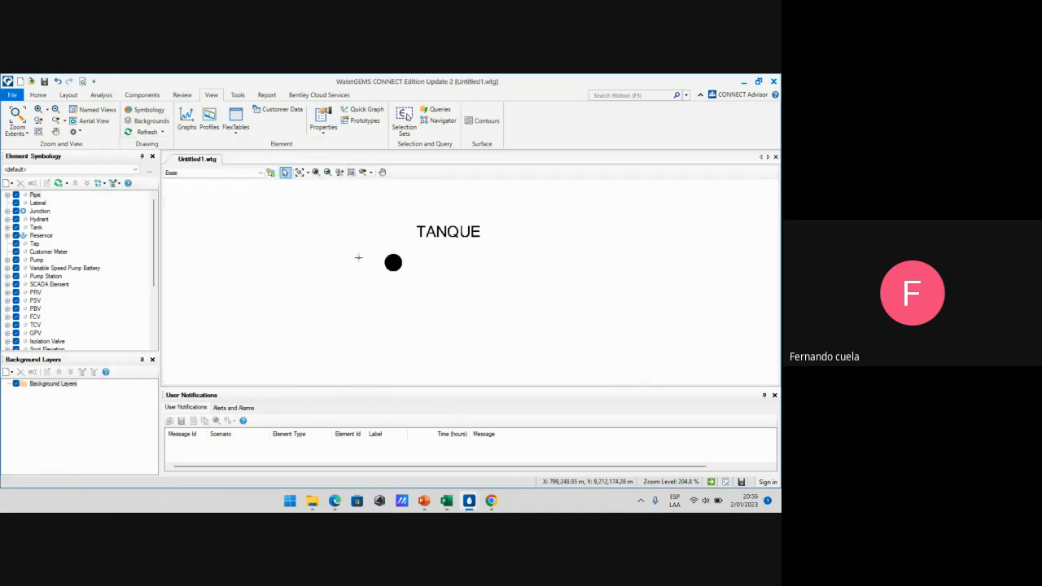
{"action": "scroll", "coordinate": [387, 254], "scroll_direction": "down", "scroll_amount": 5}
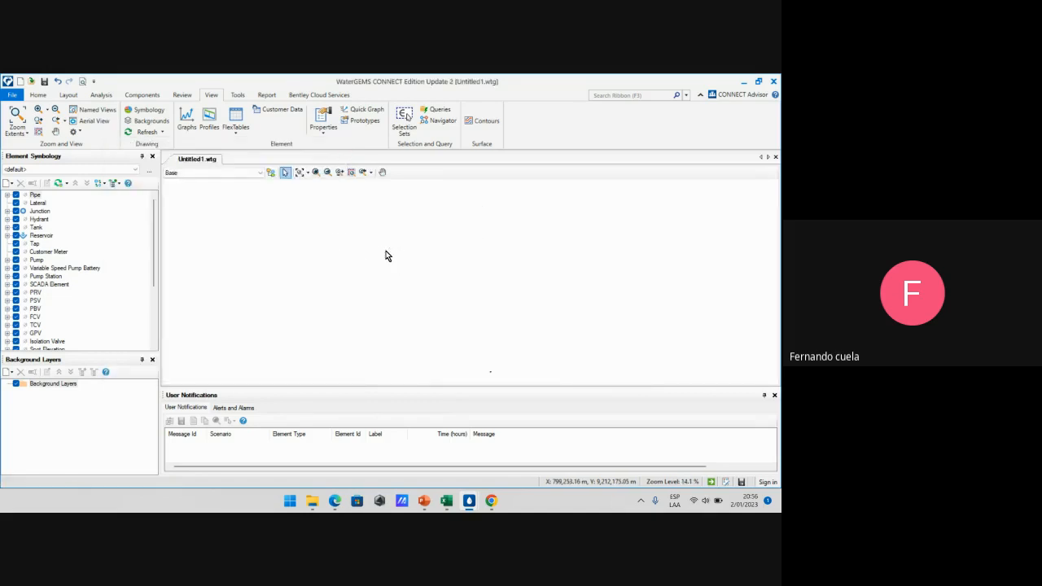
Try a symbol size multiplier of 20 for the Junction element symbology and check it at the full network extents
{"action": "scroll", "coordinate": [388, 255], "scroll_direction": "down", "scroll_amount": 1}
{"action": "middle_click_drag", "start_coordinate": [393, 284], "coordinate": [394, 280]}
{"action": "scroll", "coordinate": [383, 247], "scroll_direction": "up", "scroll_amount": 12}
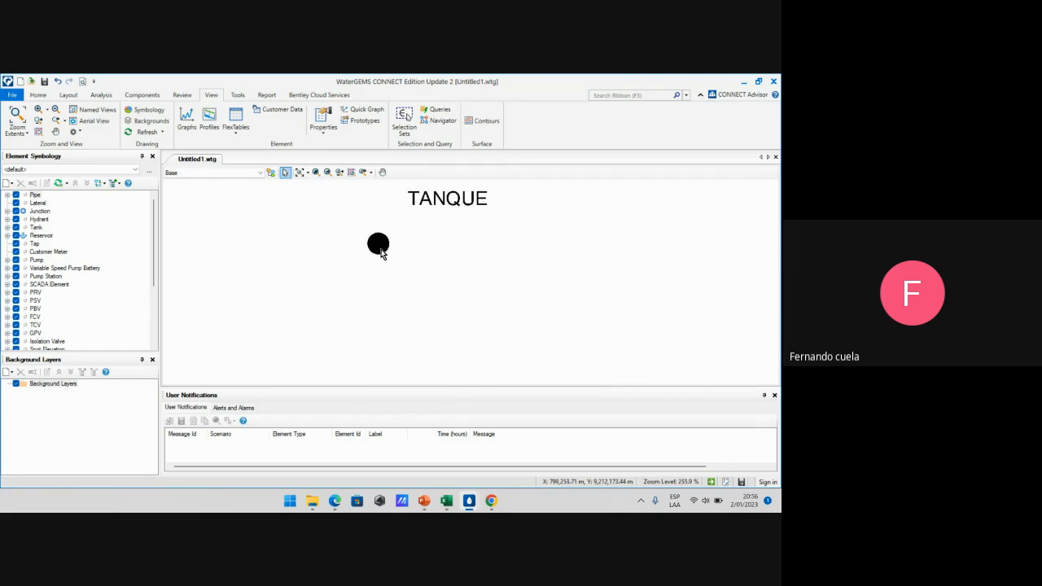
{"action": "left_click", "coordinate": [380, 248]}
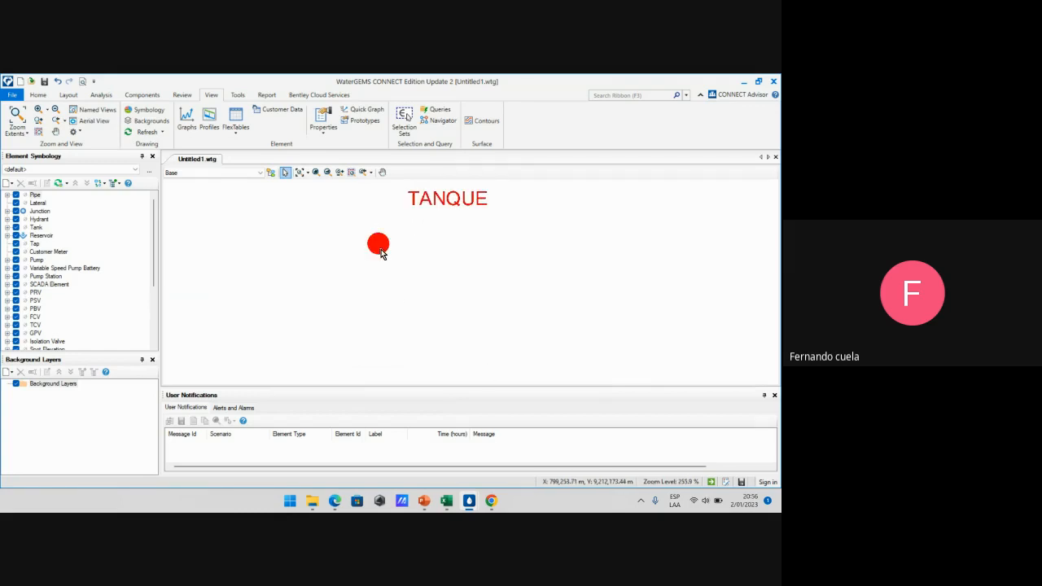
{"action": "left_click", "coordinate": [7, 212]}
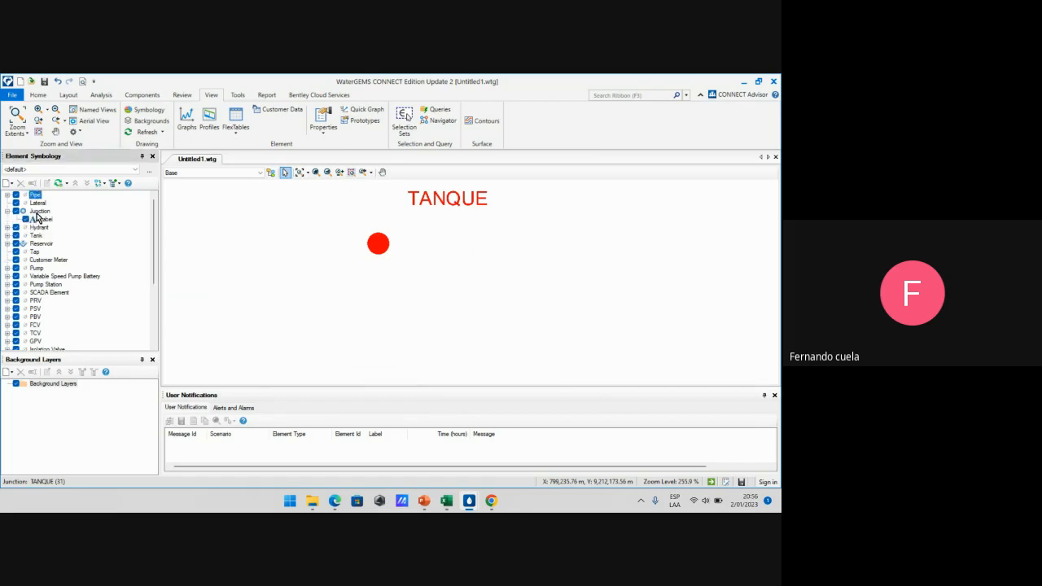
{"action": "double_click", "coordinate": [36, 213]}
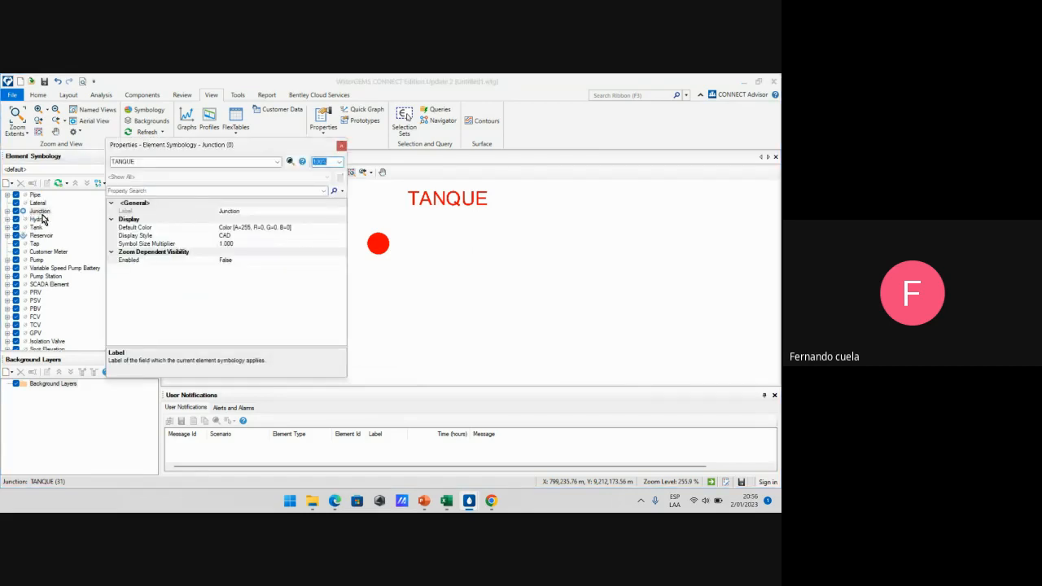
{"action": "left_click", "coordinate": [236, 244]}
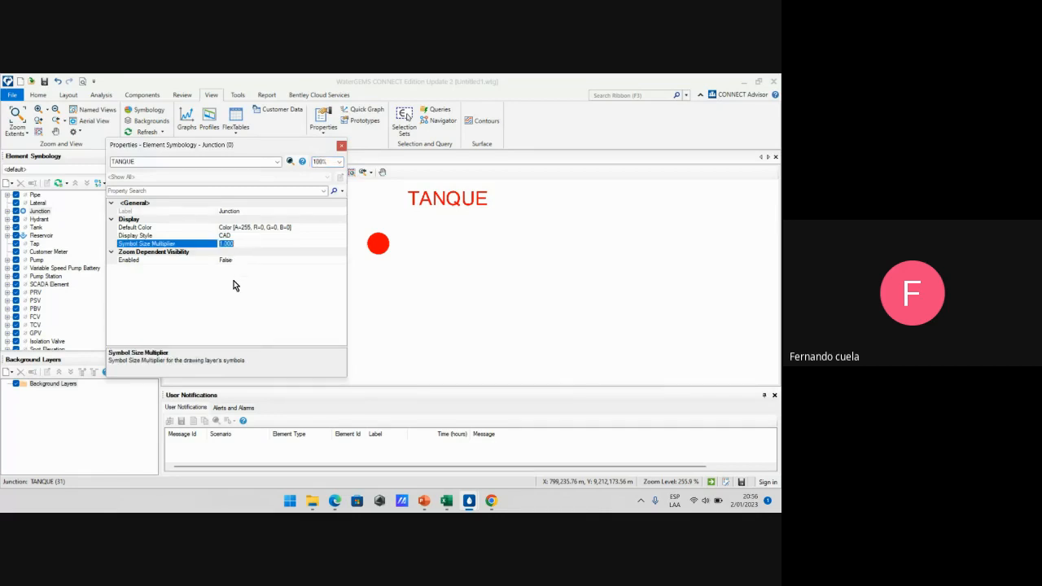
{"action": "type", "text": "20"}
{"action": "key", "text": "Return"}
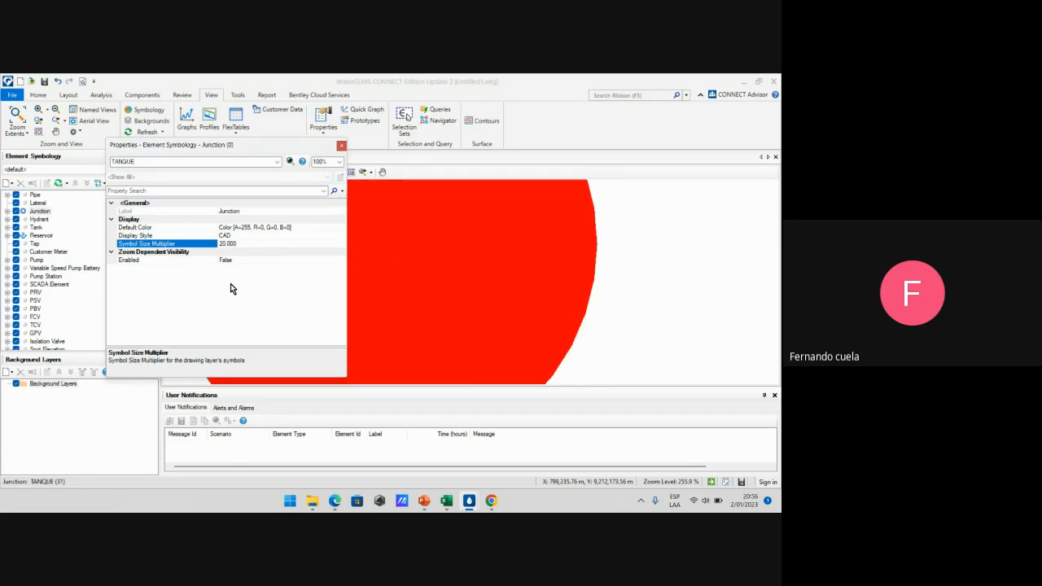
{"action": "left_click", "coordinate": [341, 148]}
{"action": "scroll", "coordinate": [663, 284], "scroll_direction": "down", "scroll_amount": 10}
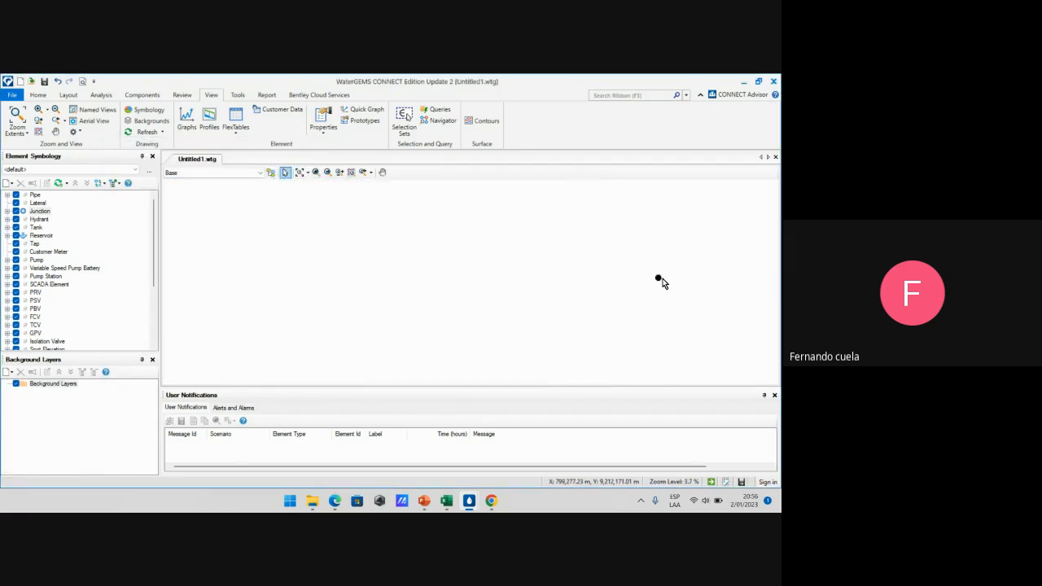
{"action": "scroll", "coordinate": [466, 269], "scroll_direction": "down", "scroll_amount": 4}
{"action": "scroll", "coordinate": [452, 265], "scroll_direction": "down", "scroll_amount": 1}
{"action": "left_click", "coordinate": [17, 119]}
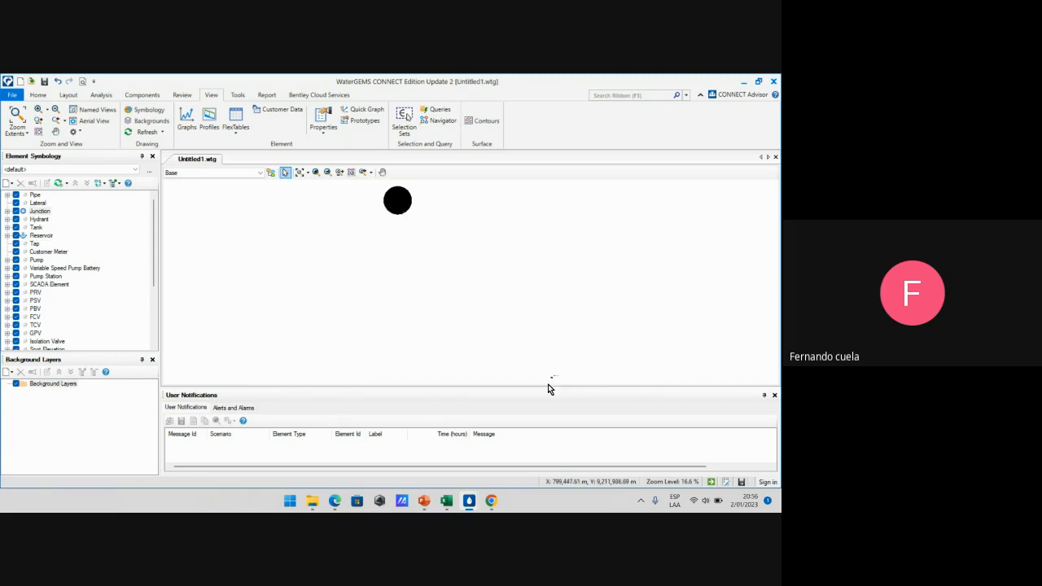
Try to start a pipe beside the CAPT-1 reservoir, then cancel it and delete the oversized junction it placed
{"action": "scroll", "coordinate": [553, 378], "scroll_direction": "up", "scroll_amount": 10}
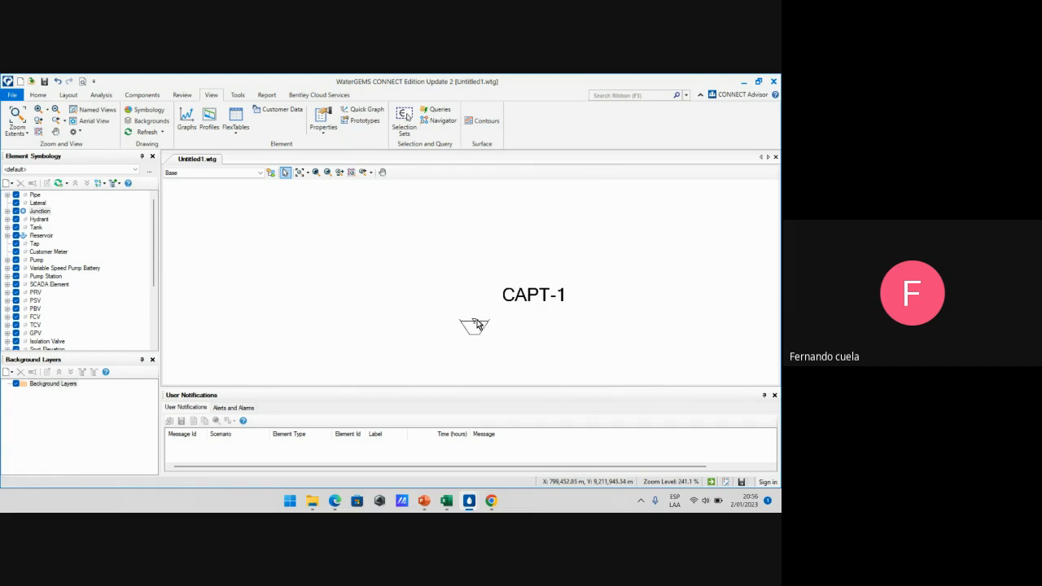
{"action": "left_click", "coordinate": [67, 96]}
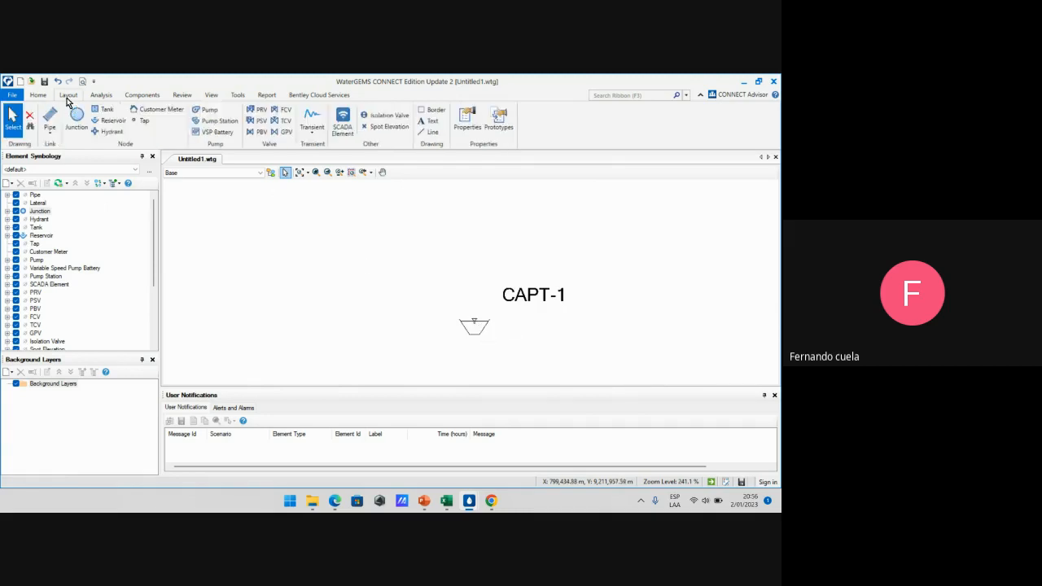
{"action": "left_click", "coordinate": [49, 118]}
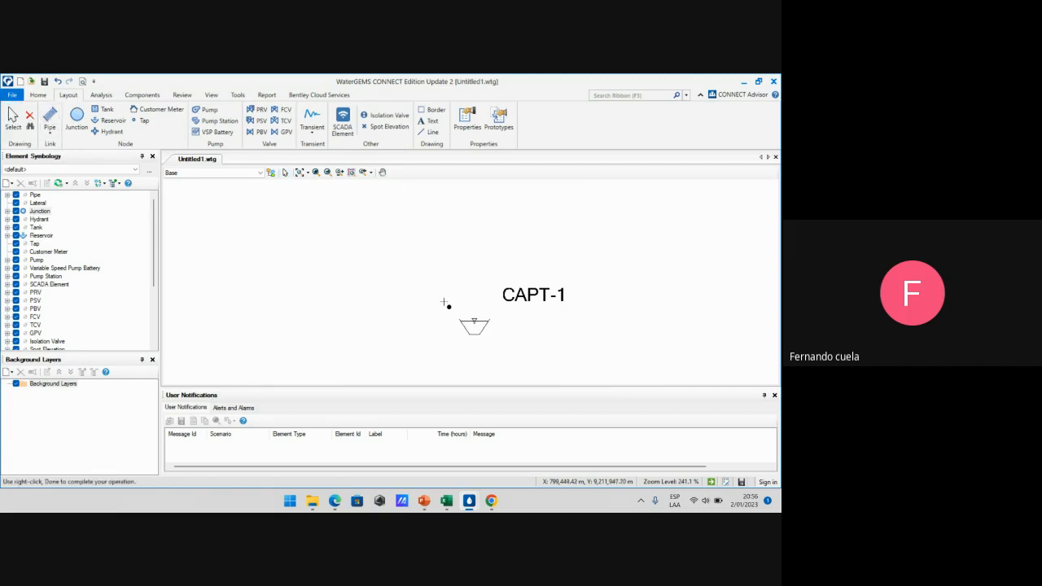
{"action": "scroll", "coordinate": [475, 332], "scroll_direction": "up", "scroll_amount": 5}
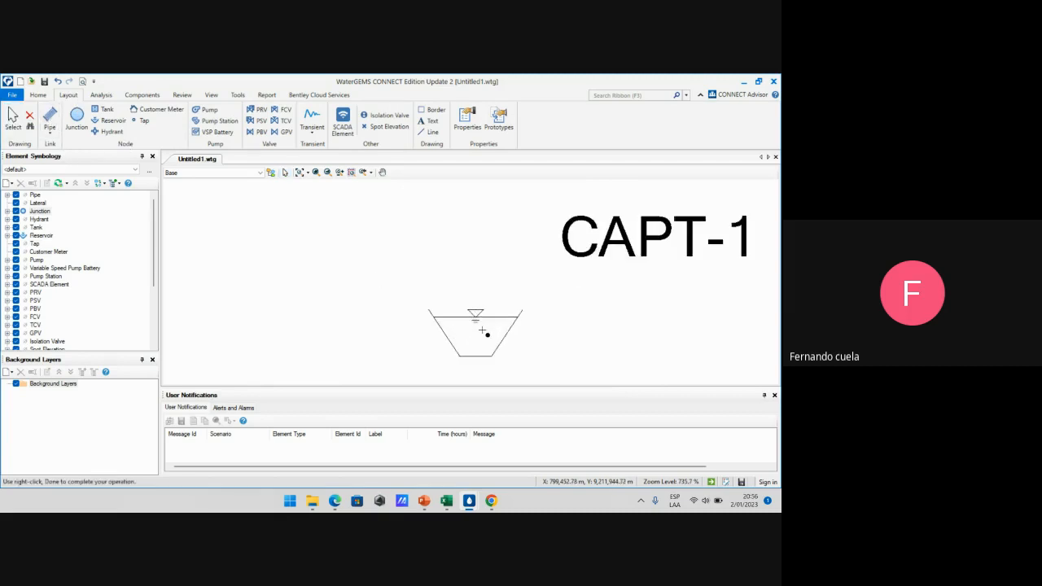
{"action": "scroll", "coordinate": [482, 329], "scroll_direction": "down", "scroll_amount": 1}
{"action": "scroll", "coordinate": [482, 332], "scroll_direction": "up", "scroll_amount": 1}
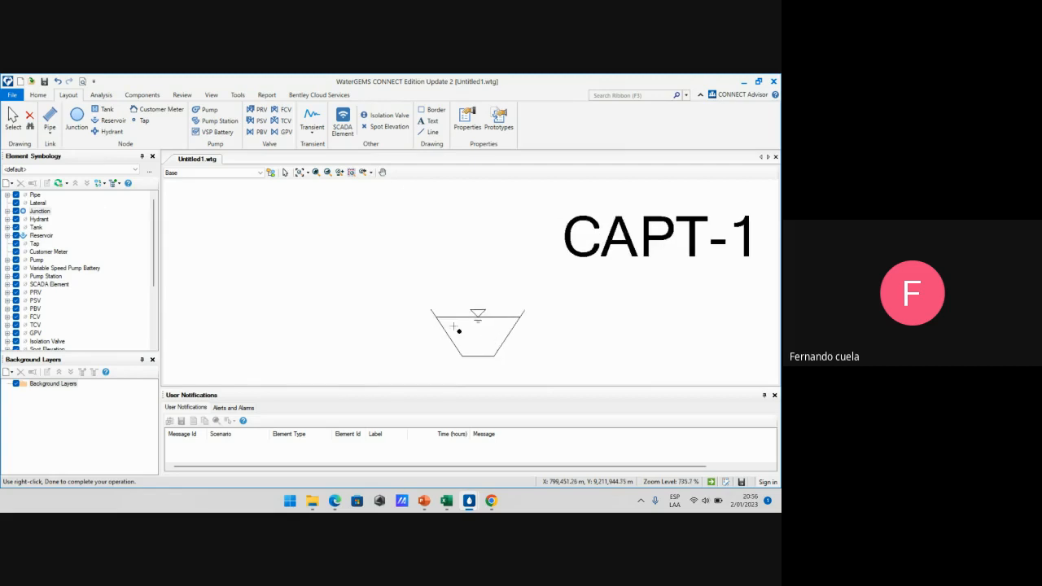
{"action": "left_click", "coordinate": [388, 317]}
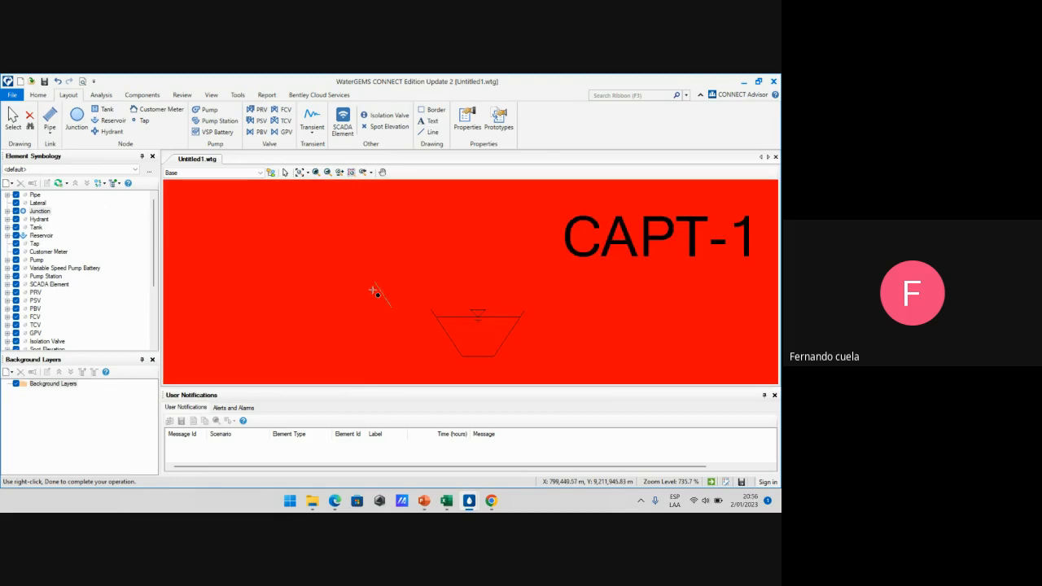
{"action": "scroll", "coordinate": [373, 291], "scroll_direction": "down", "scroll_amount": 12}
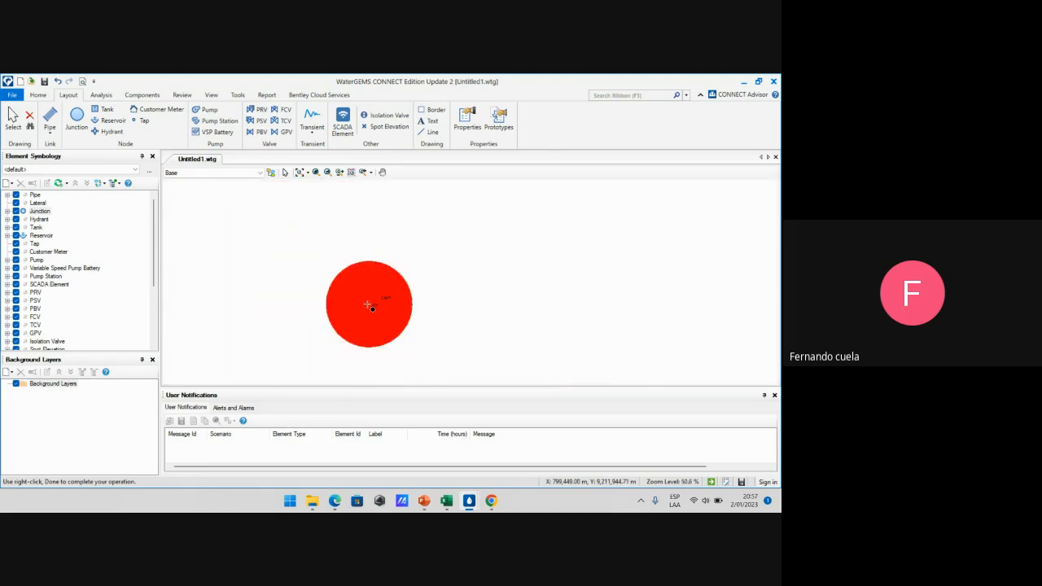
{"action": "key", "text": "Escape"}
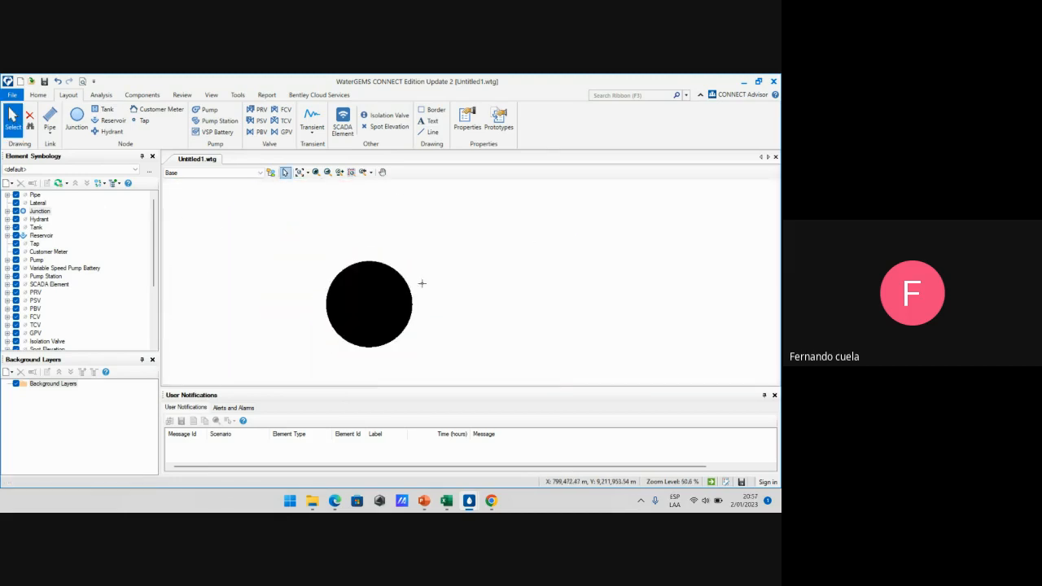
{"action": "key", "text": "Delete"}
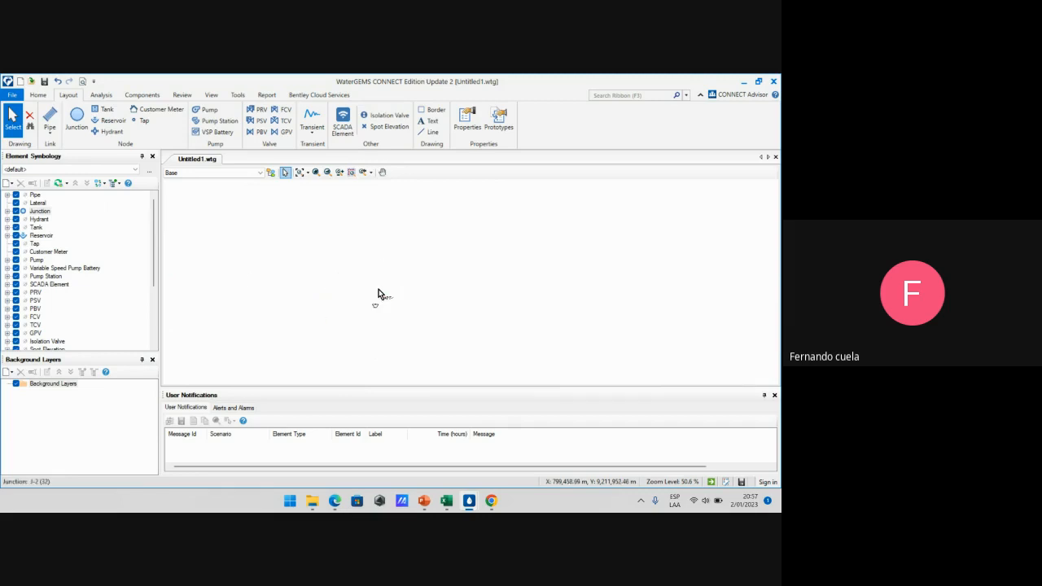
Set the Junction symbology's symbol size multiplier to 1.000 and close its properties
{"action": "double_click", "coordinate": [39, 210]}
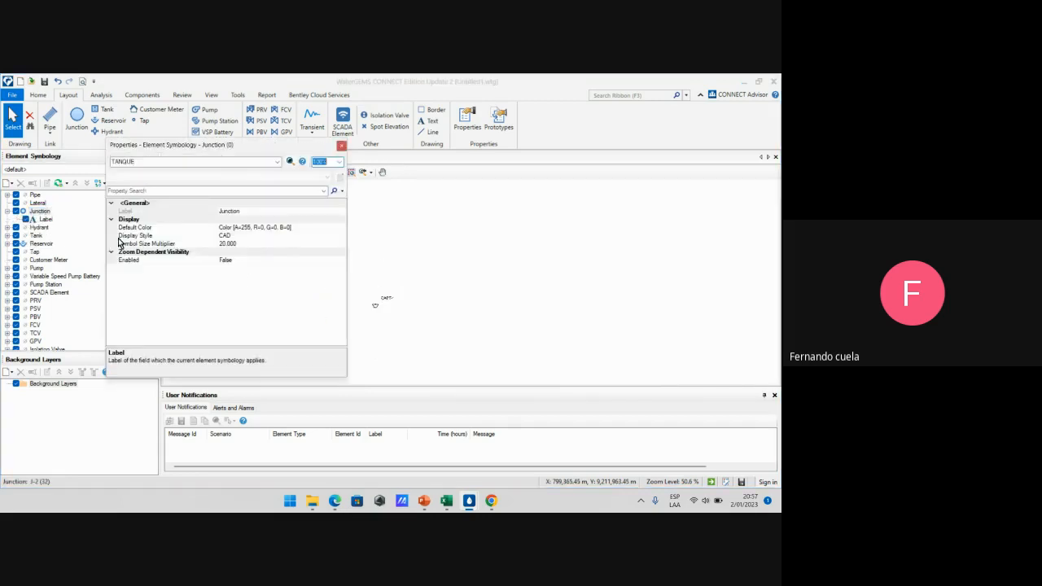
{"action": "left_click", "coordinate": [244, 244]}
{"action": "double_click", "coordinate": [244, 245]}
{"action": "type", "text": "1.000"}
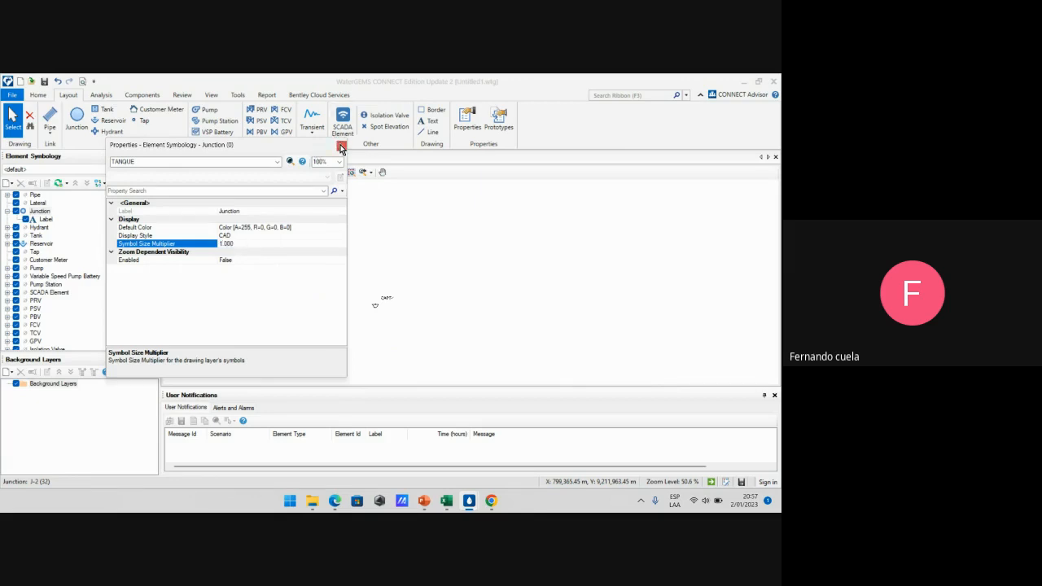
{"action": "left_click", "coordinate": [341, 145]}
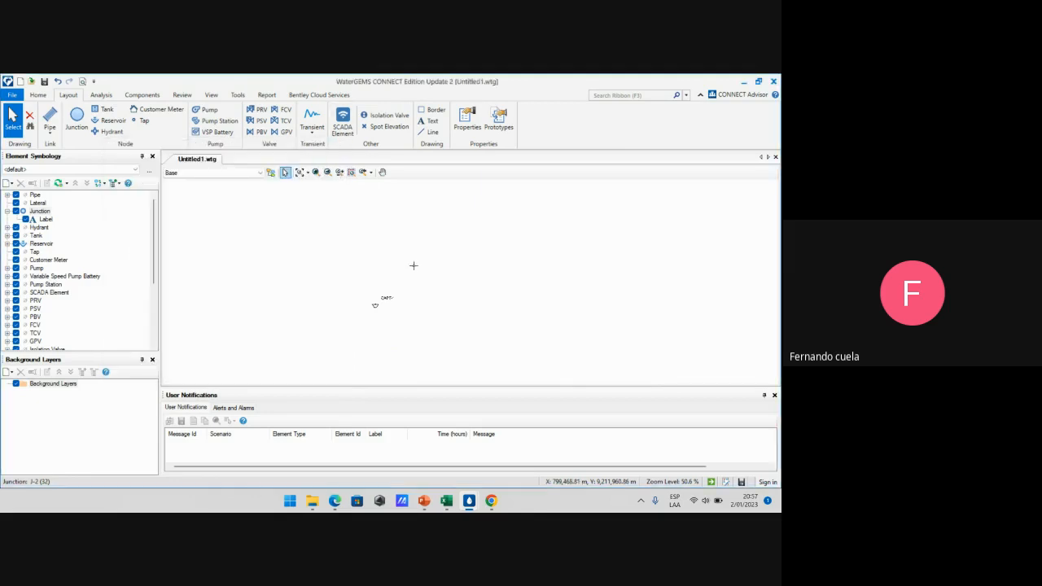
{"action": "scroll", "coordinate": [377, 308], "scroll_direction": "up", "scroll_amount": 5}
{"action": "scroll", "coordinate": [376, 310], "scroll_direction": "up", "scroll_amount": 1}
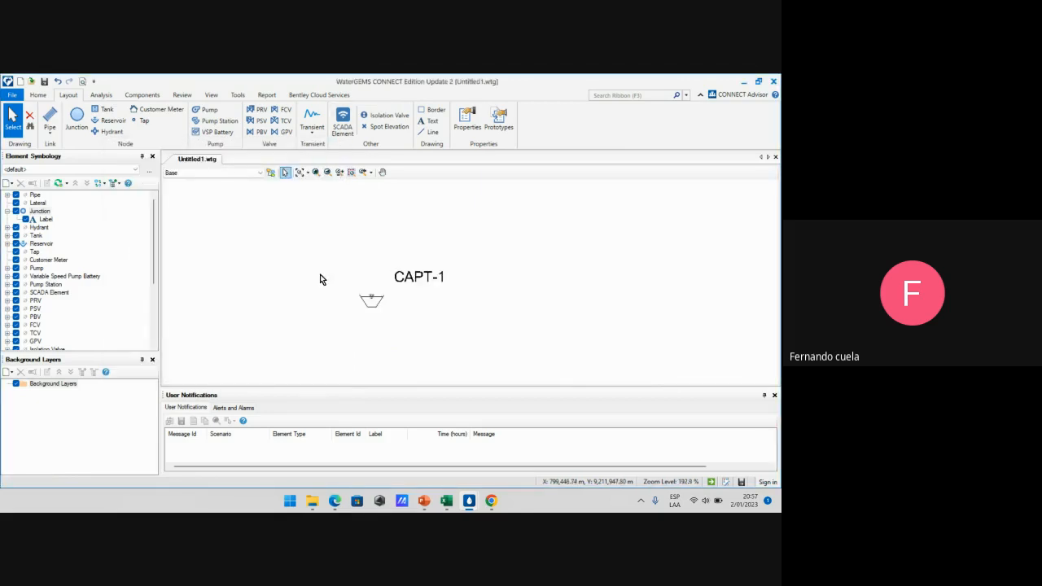
{"action": "left_click", "coordinate": [50, 120]}
{"action": "scroll", "coordinate": [371, 308], "scroll_direction": "up", "scroll_amount": 5}
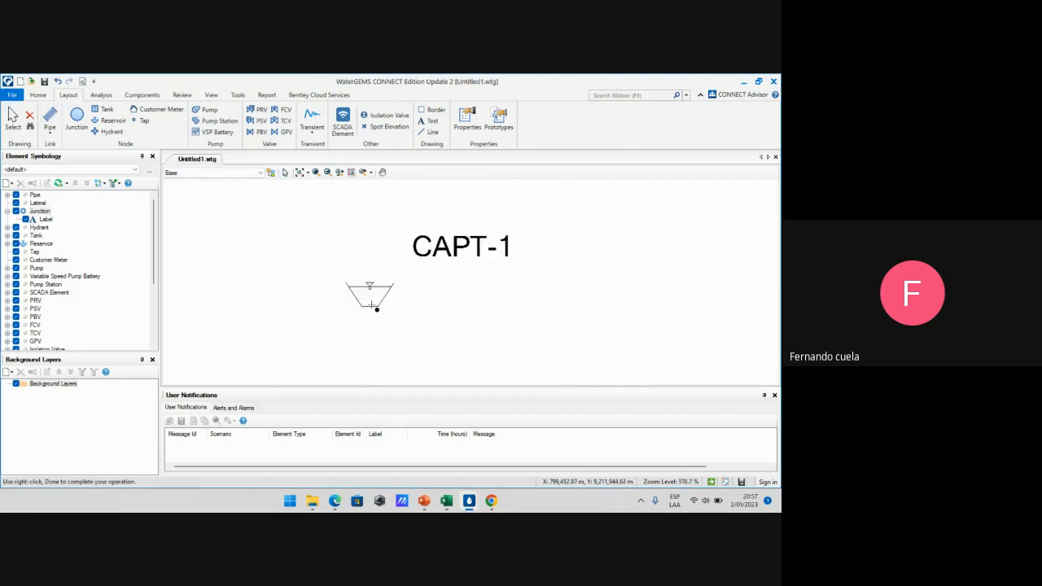
{"action": "left_click", "coordinate": [370, 311]}
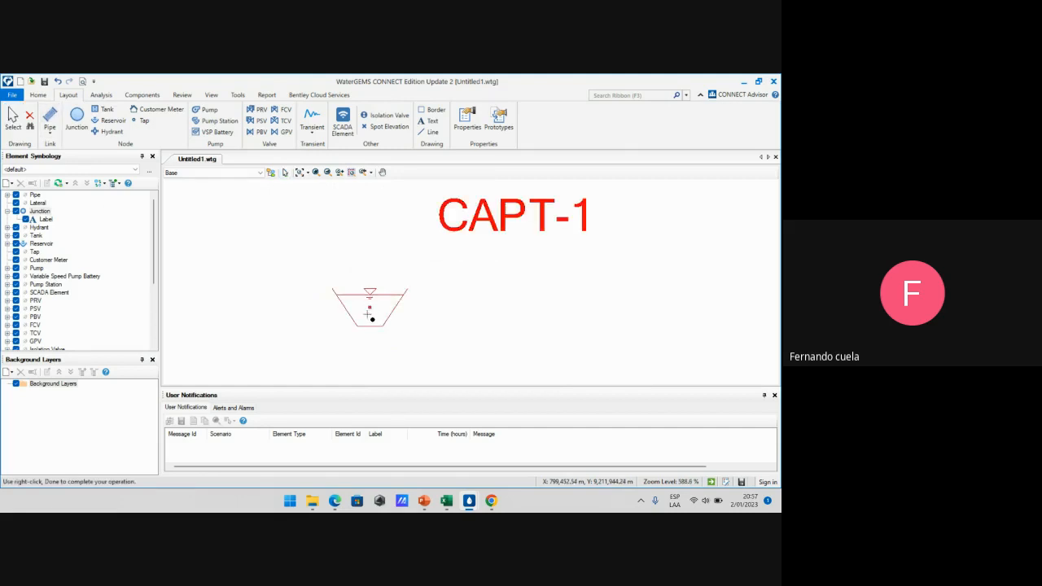
{"action": "scroll", "coordinate": [370, 326], "scroll_direction": "down", "scroll_amount": 3}
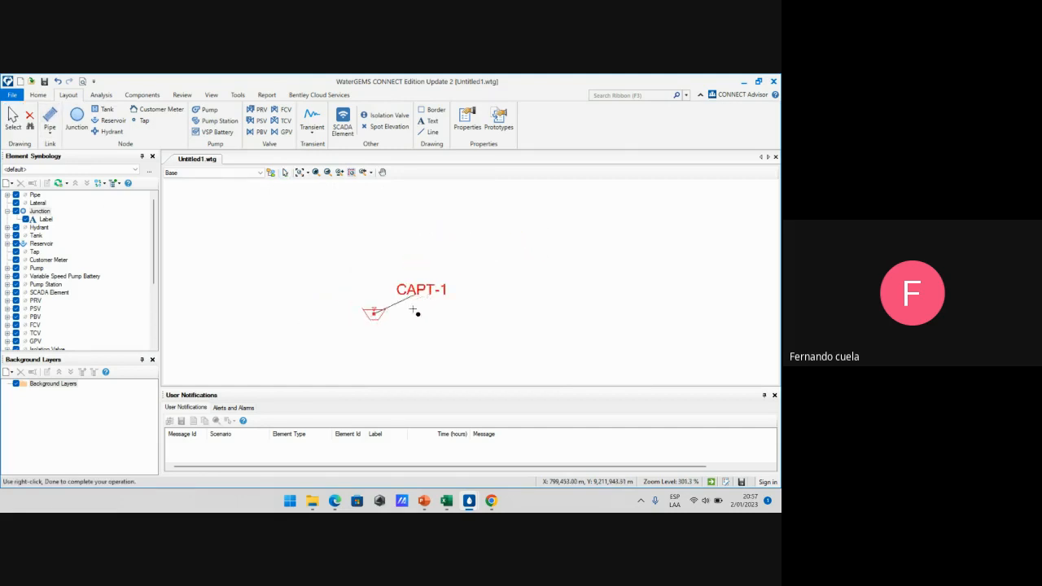
{"action": "scroll", "coordinate": [396, 314], "scroll_direction": "down", "scroll_amount": 3}
{"action": "scroll", "coordinate": [398, 326], "scroll_direction": "up", "scroll_amount": 6}
{"action": "key", "text": "Escape"}
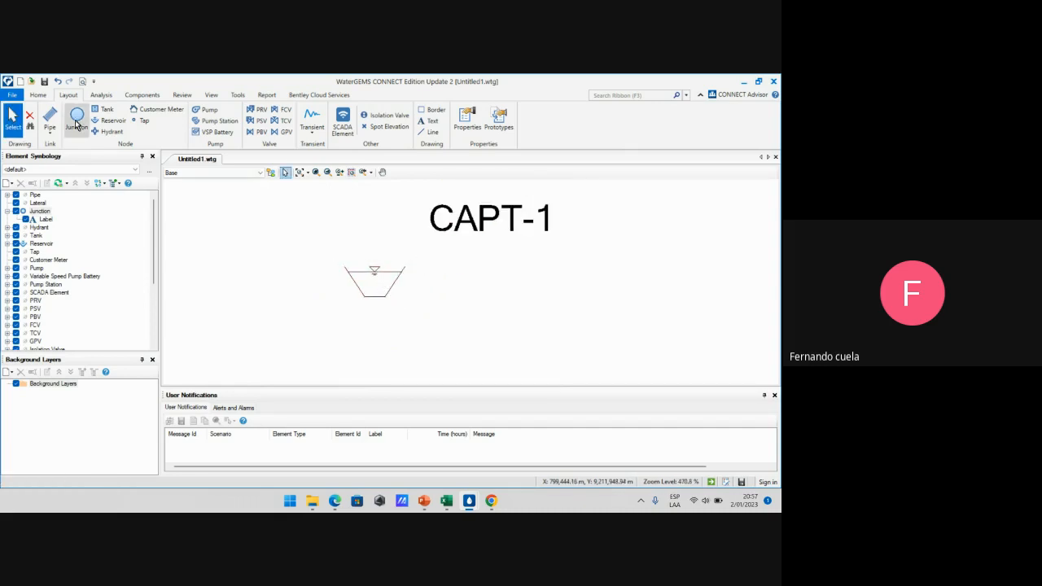
Draw two connected trial pipes through three new junctions around the CAPT-1 reservoir and end the pipe layout
{"action": "left_click", "coordinate": [50, 118]}
{"action": "scroll", "coordinate": [334, 303], "scroll_direction": "up", "scroll_amount": 1}
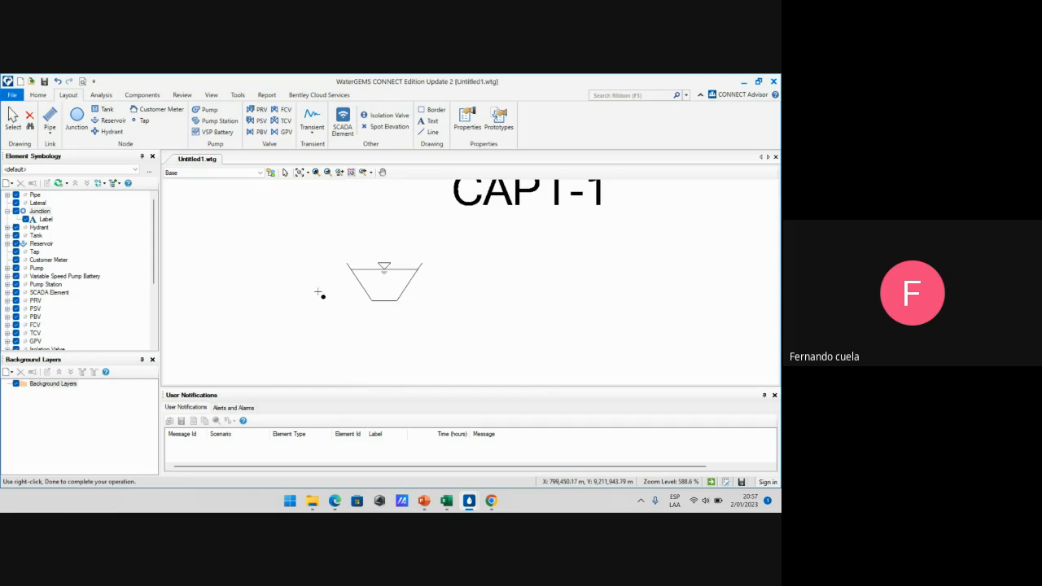
{"action": "left_click", "coordinate": [320, 293]}
{"action": "scroll", "coordinate": [329, 314], "scroll_direction": "down", "scroll_amount": 4}
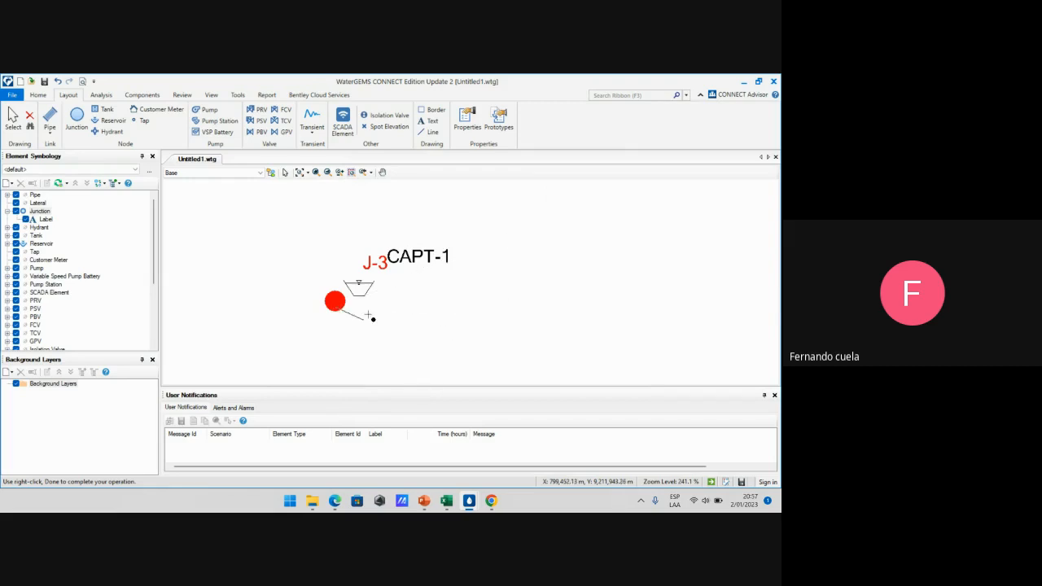
{"action": "scroll", "coordinate": [371, 317], "scroll_direction": "up", "scroll_amount": 4}
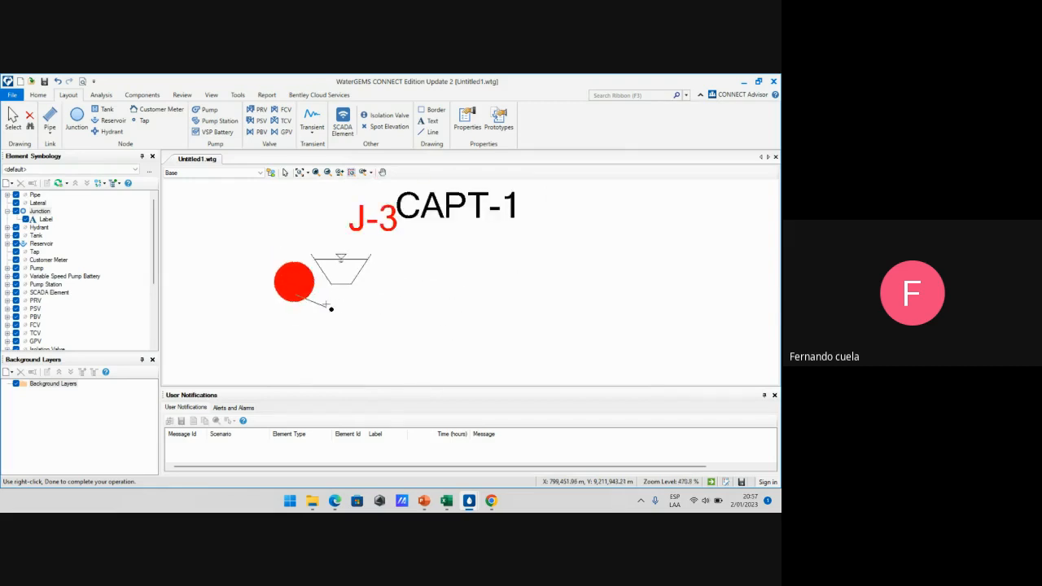
{"action": "scroll", "coordinate": [330, 308], "scroll_direction": "down", "scroll_amount": 1}
{"action": "left_click", "coordinate": [239, 319]}
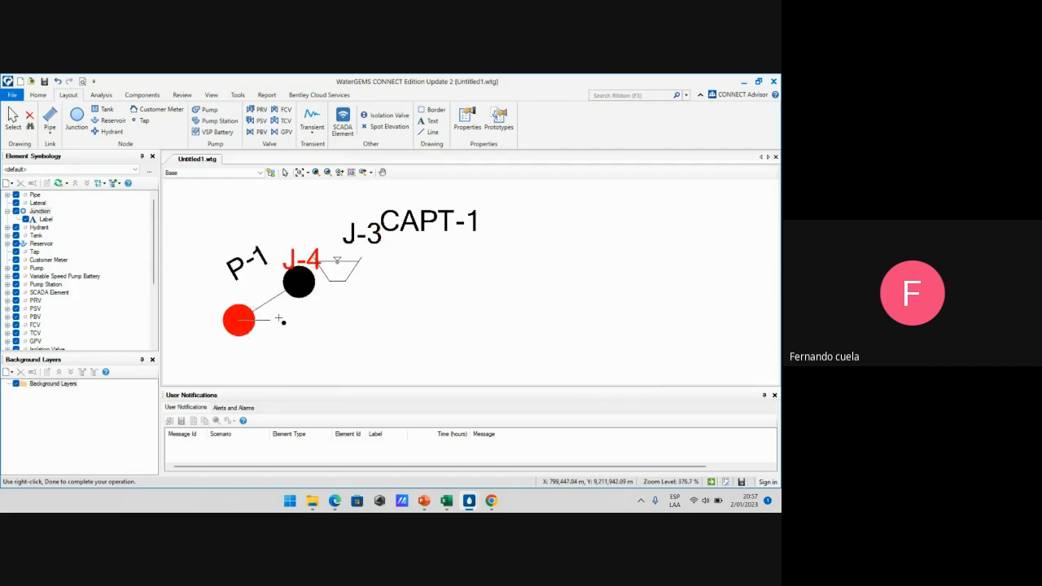
{"action": "left_click", "coordinate": [361, 345]}
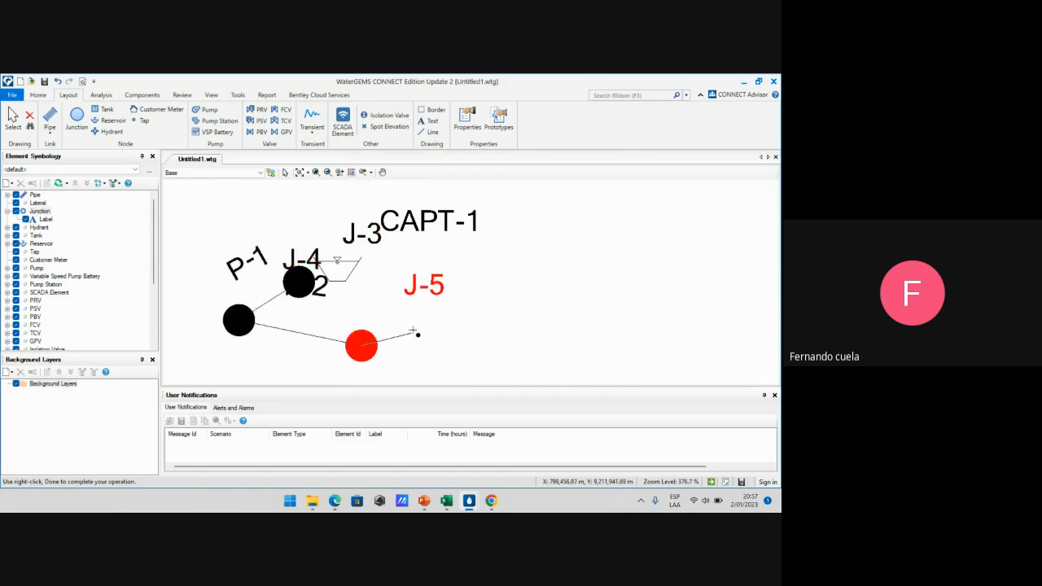
{"action": "key", "text": "Escape"}
{"action": "key", "text": "Escape"}
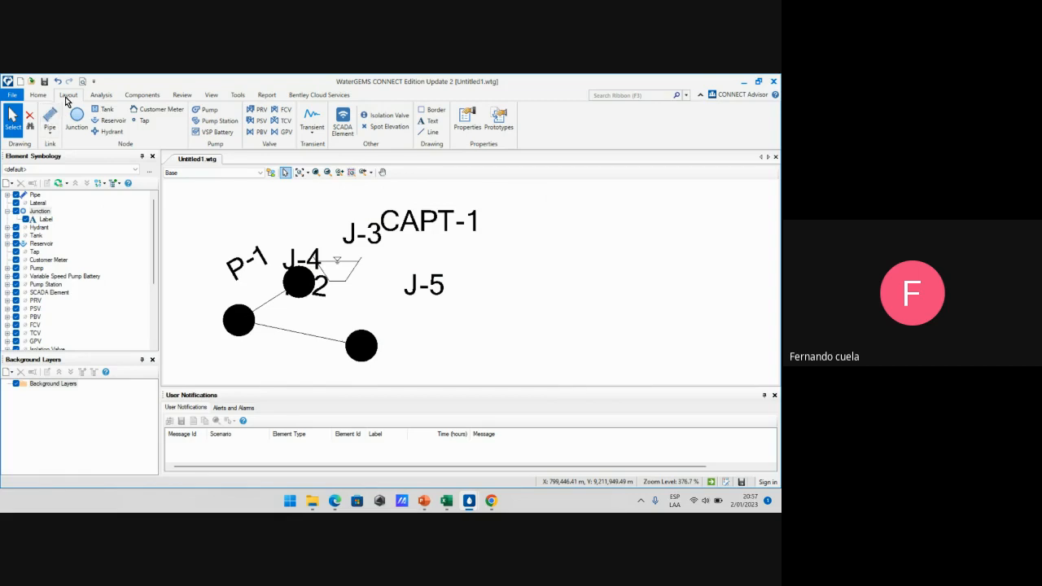
Delete the trial pipes and their three junctions beside the CAPT-1 reservoir
{"action": "left_click_drag", "start_coordinate": [404, 360], "coordinate": [347, 333]}
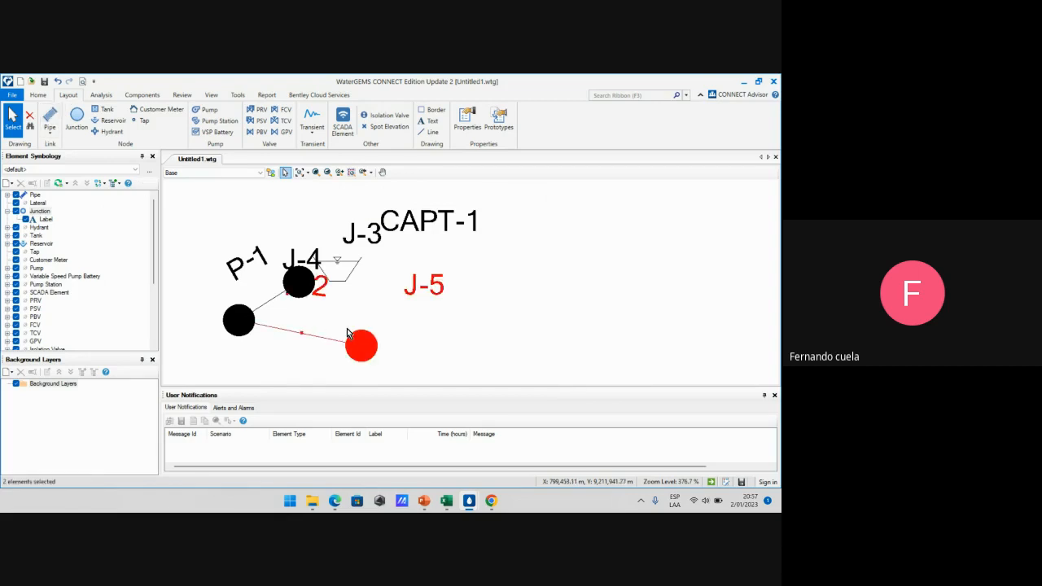
{"action": "key", "text": "Delete"}
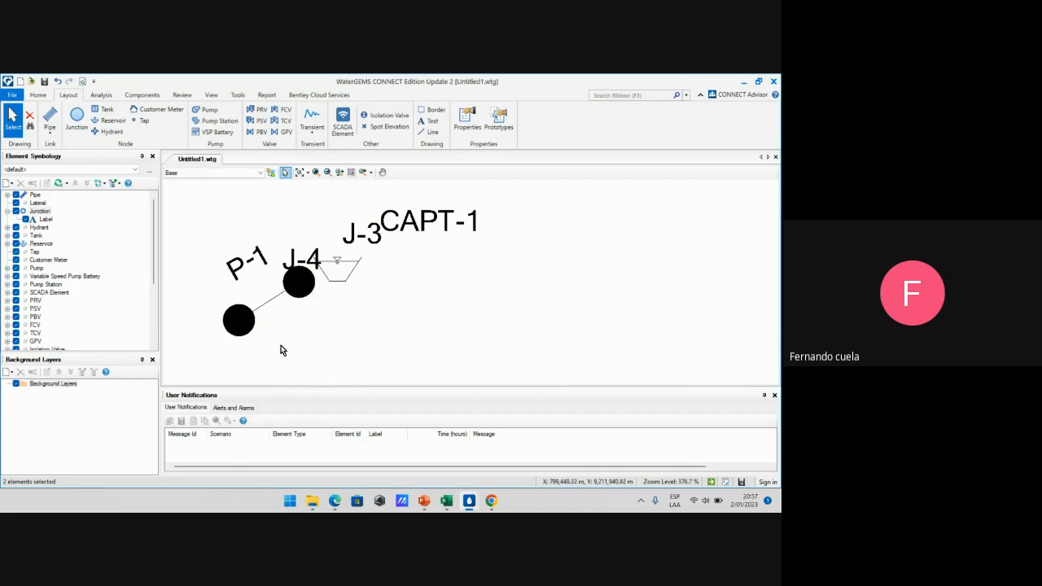
{"action": "key", "text": "Delete"}
{"action": "left_click", "coordinate": [295, 300]}
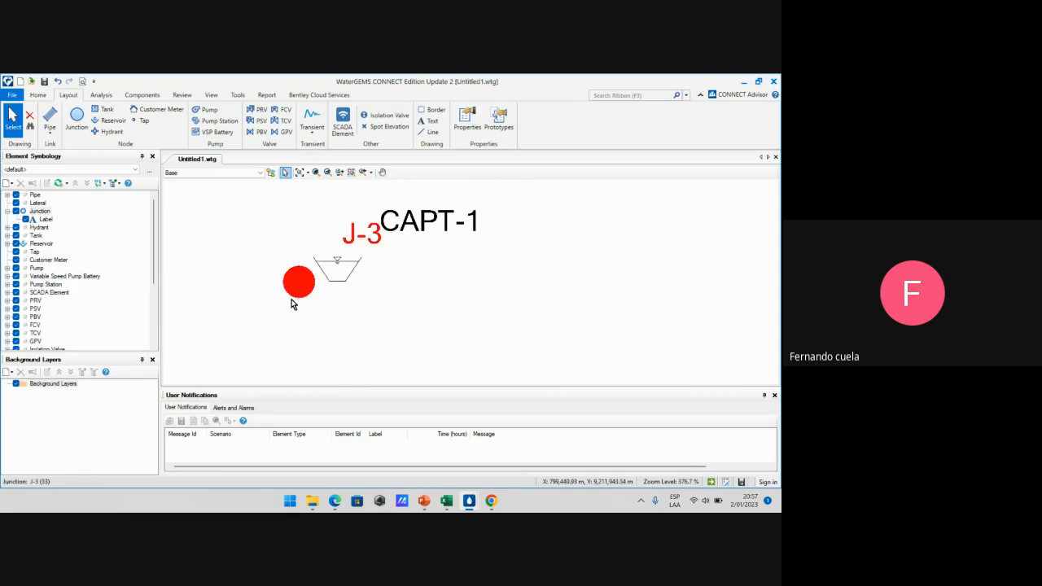
{"action": "key", "text": "Delete"}
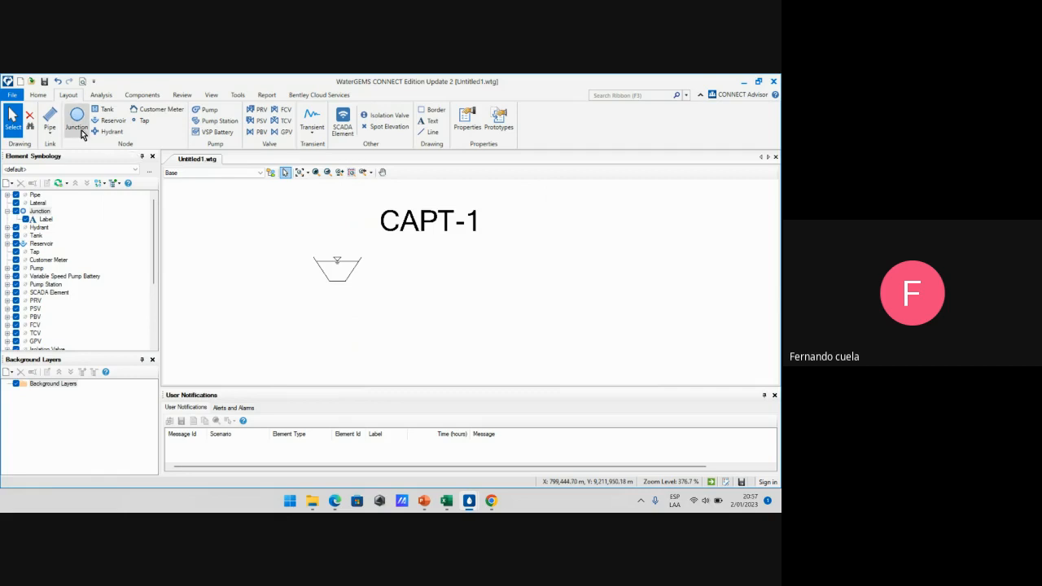
Draw two connected trial pipes through three junctions placed below the CAPT-1 reservoir and end the layout
{"action": "left_click", "coordinate": [50, 118]}
{"action": "left_click", "coordinate": [217, 307]}
{"action": "left_click", "coordinate": [283, 332]}
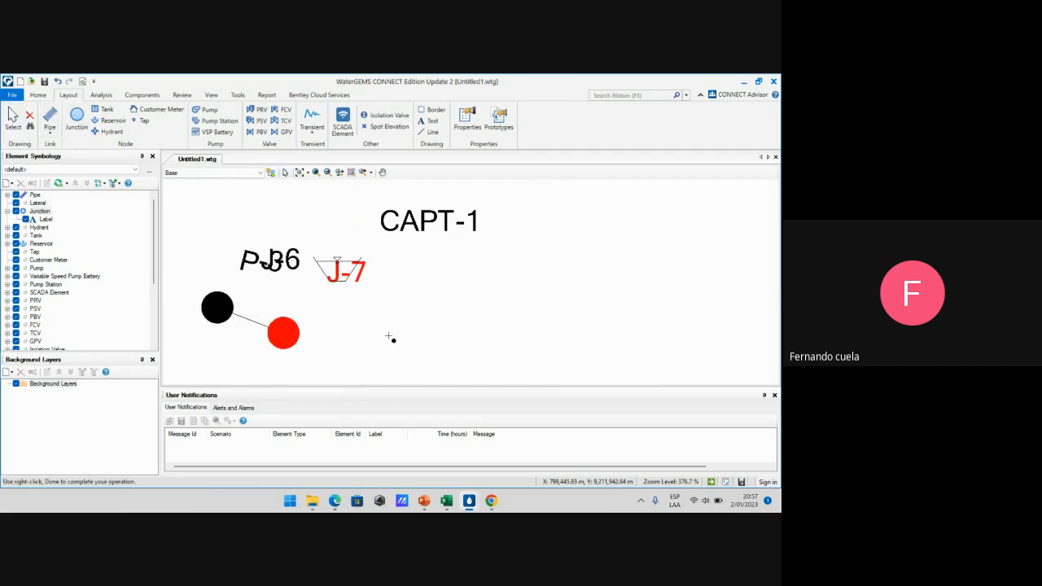
{"action": "left_click", "coordinate": [387, 345]}
{"action": "key", "text": "Escape"}
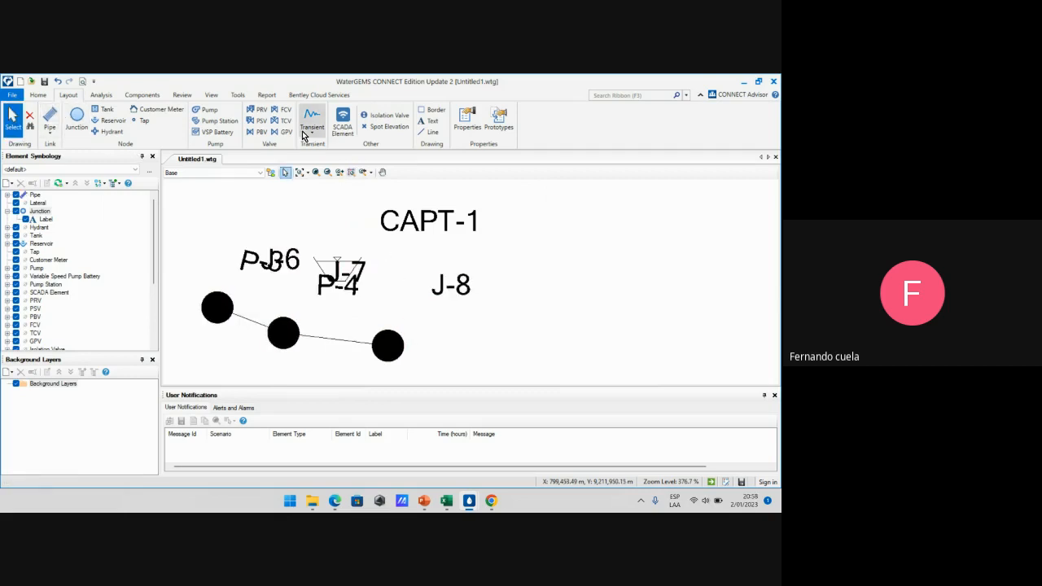
Open the Junction FlexTable, select the J-6 row and check its available row options, then close the table
{"action": "left_click", "coordinate": [42, 96]}
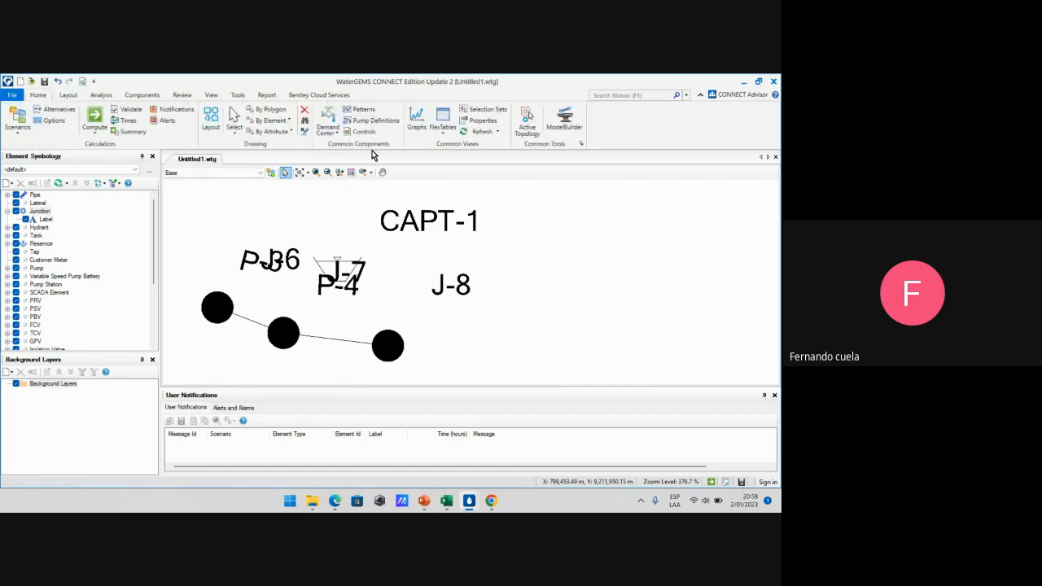
{"action": "left_click", "coordinate": [440, 132]}
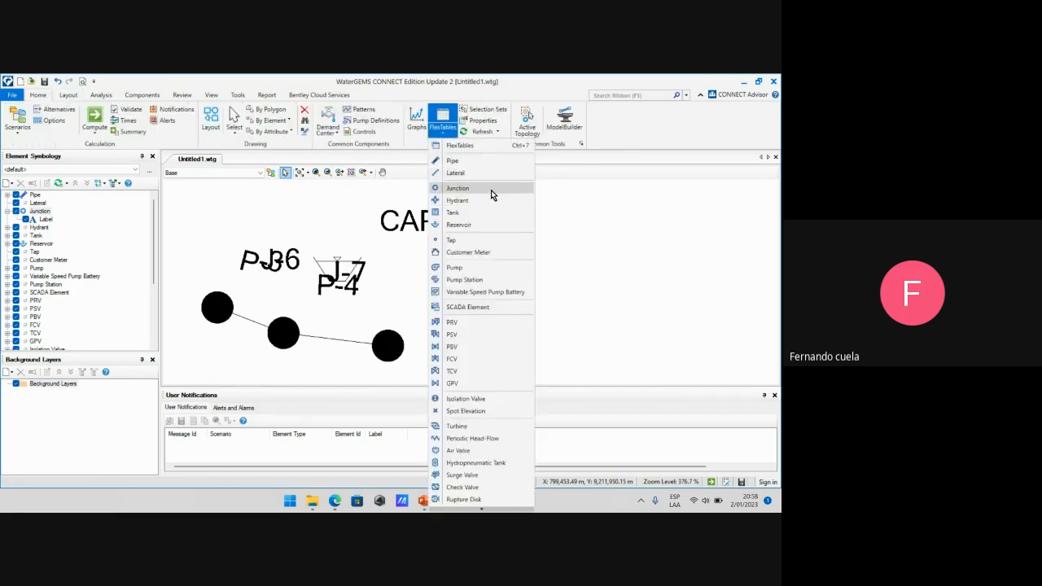
{"action": "left_click", "coordinate": [497, 188]}
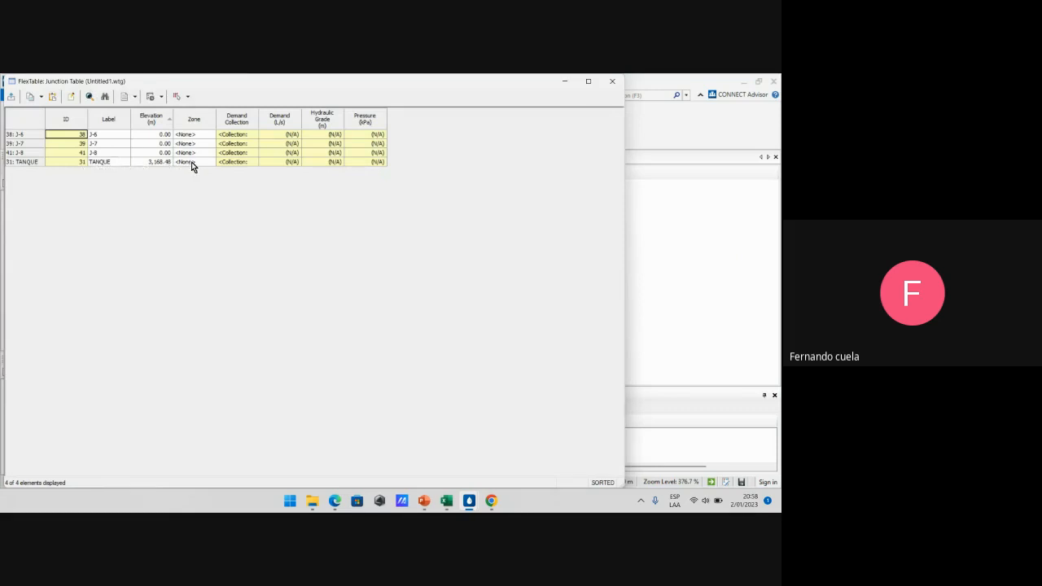
{"action": "left_click", "coordinate": [26, 135]}
{"action": "right_click", "coordinate": [26, 135]}
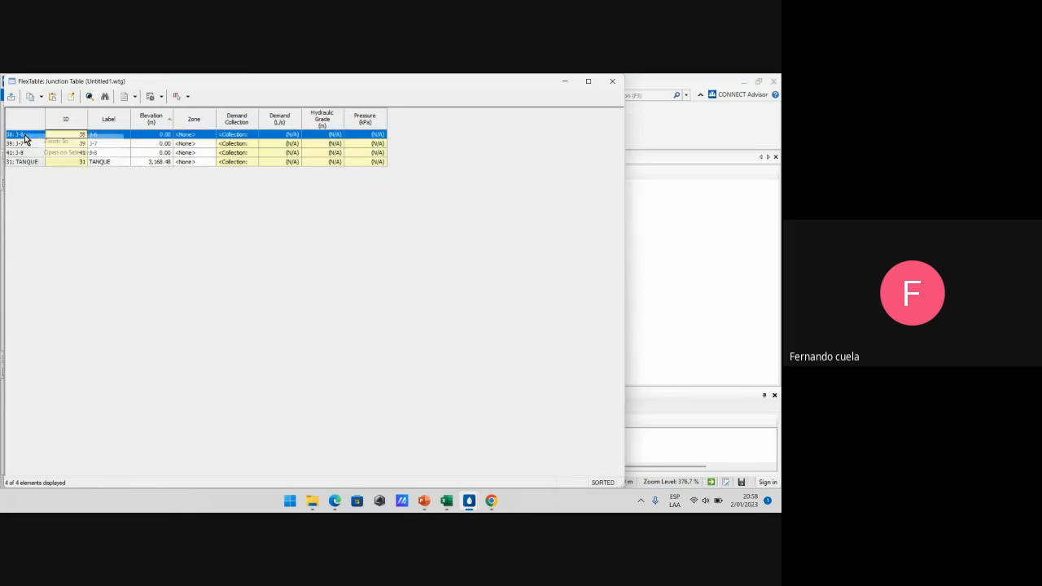
{"action": "left_click", "coordinate": [62, 229]}
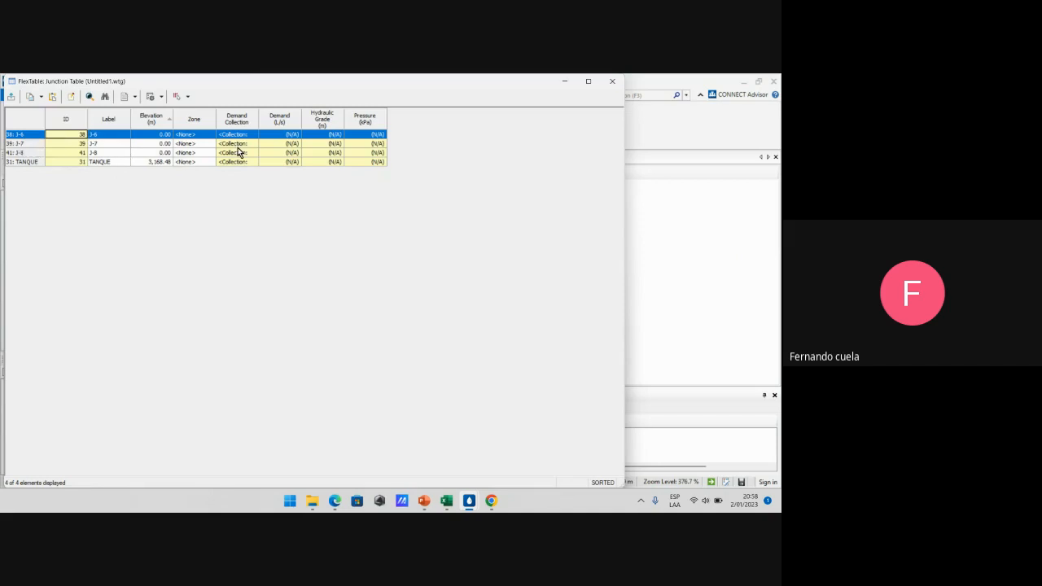
{"action": "left_click", "coordinate": [615, 84]}
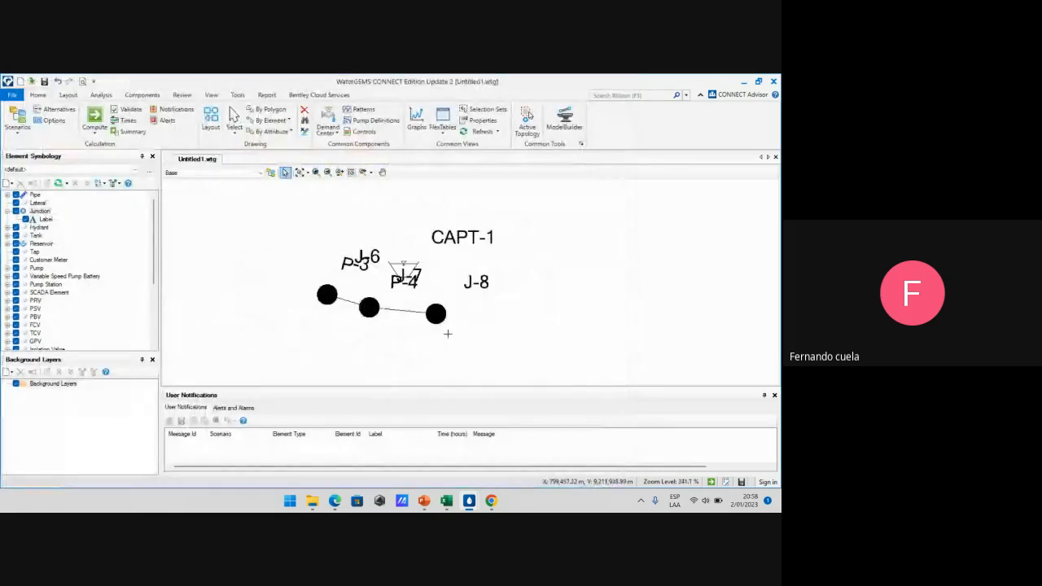
Delete the trial pipes P-3 and P-4 together with junctions J-6, J-7 and J-8
{"action": "left_click_drag", "start_coordinate": [446, 333], "coordinate": [400, 301]}
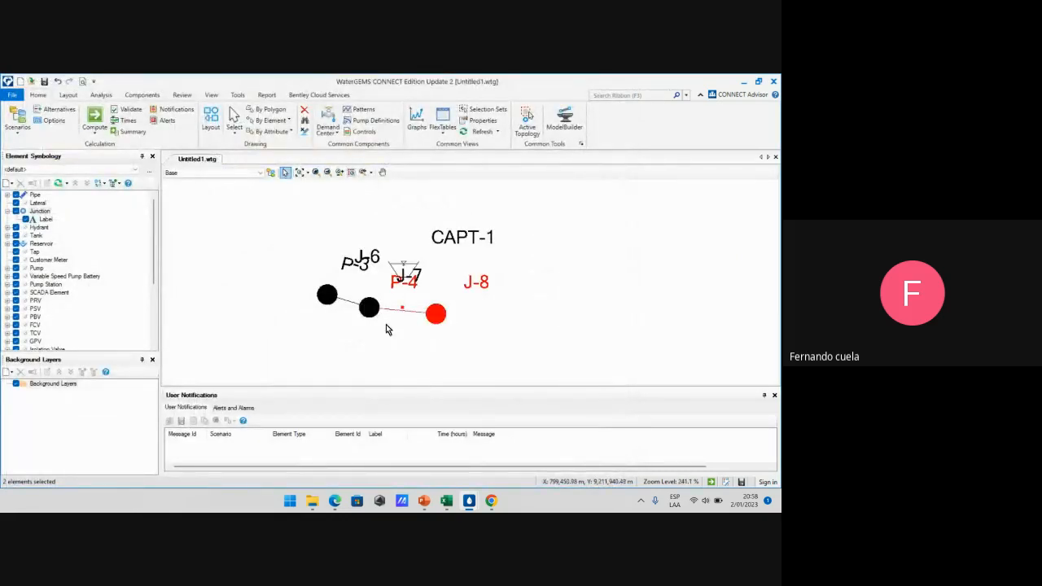
{"action": "key", "text": "Delete"}
{"action": "left_click", "coordinate": [369, 308]}
{"action": "key", "text": "Delete"}
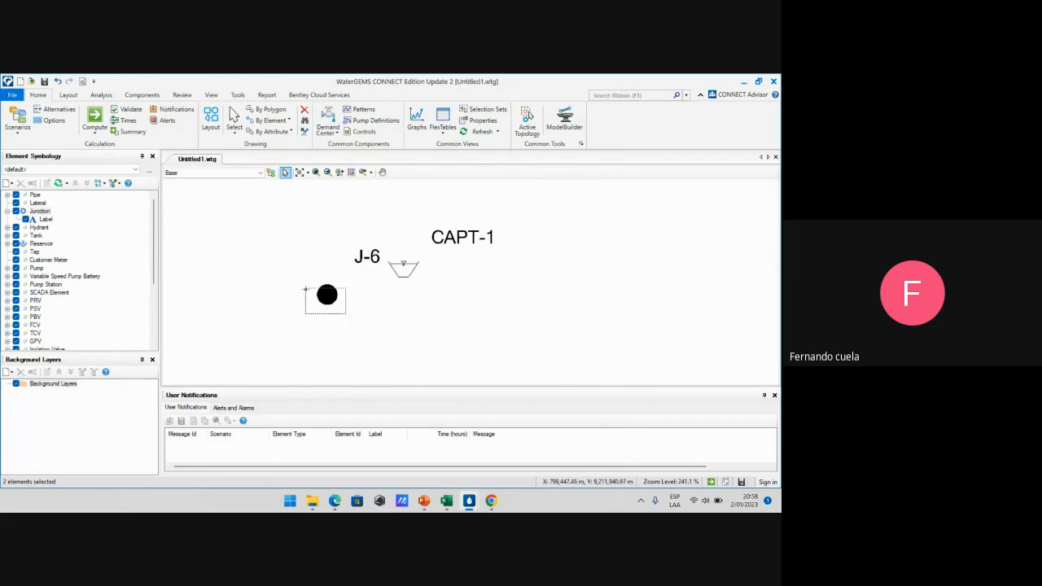
{"action": "scroll", "coordinate": [350, 287], "scroll_direction": "down", "scroll_amount": 3}
{"action": "scroll", "coordinate": [394, 283], "scroll_direction": "down", "scroll_amount": 3}
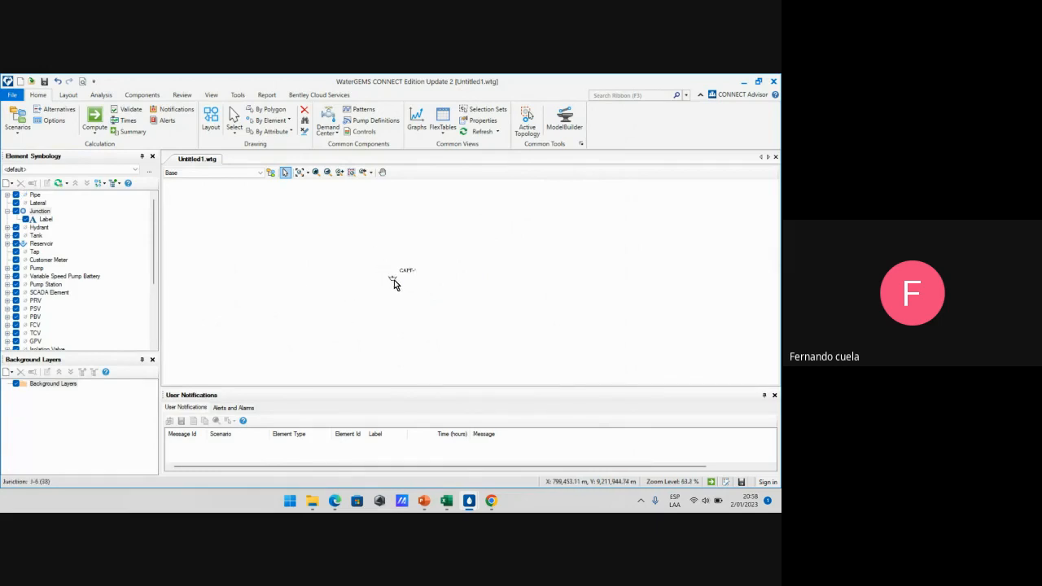
Lay out a pipe from the CAPT-1 reservoir to the TANQUE junction and end the pipe layout
{"action": "scroll", "coordinate": [394, 284], "scroll_direction": "up", "scroll_amount": 5}
{"action": "left_click", "coordinate": [67, 95]}
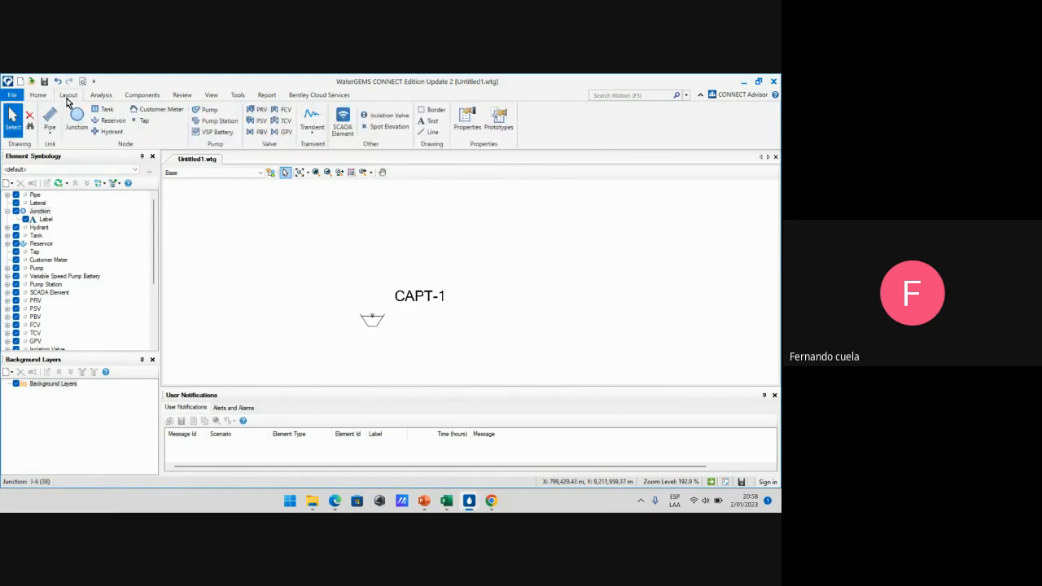
{"action": "left_click", "coordinate": [48, 124]}
{"action": "scroll", "coordinate": [384, 328], "scroll_direction": "up", "scroll_amount": 3}
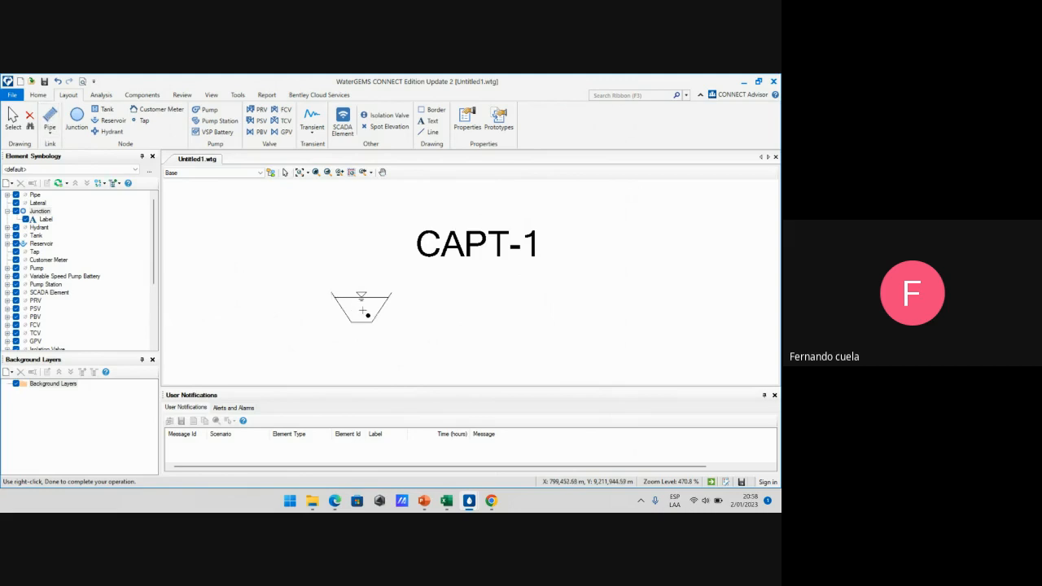
{"action": "scroll", "coordinate": [363, 310], "scroll_direction": "up", "scroll_amount": 1}
{"action": "left_click", "coordinate": [361, 307]}
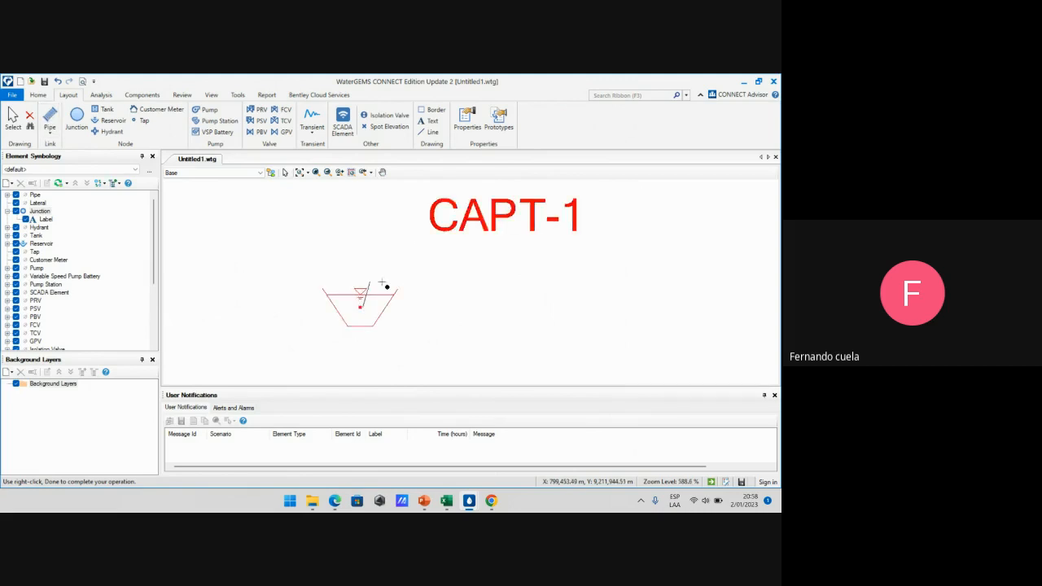
{"action": "scroll", "coordinate": [429, 238], "scroll_direction": "down", "scroll_amount": 10}
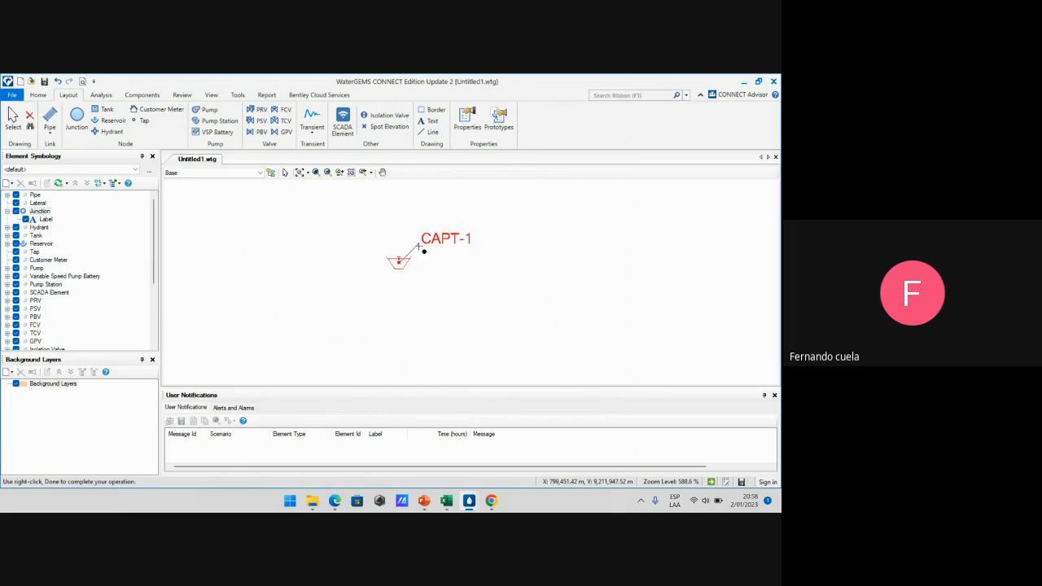
{"action": "middle_click_drag", "start_coordinate": [427, 232], "coordinate": [437, 303]}
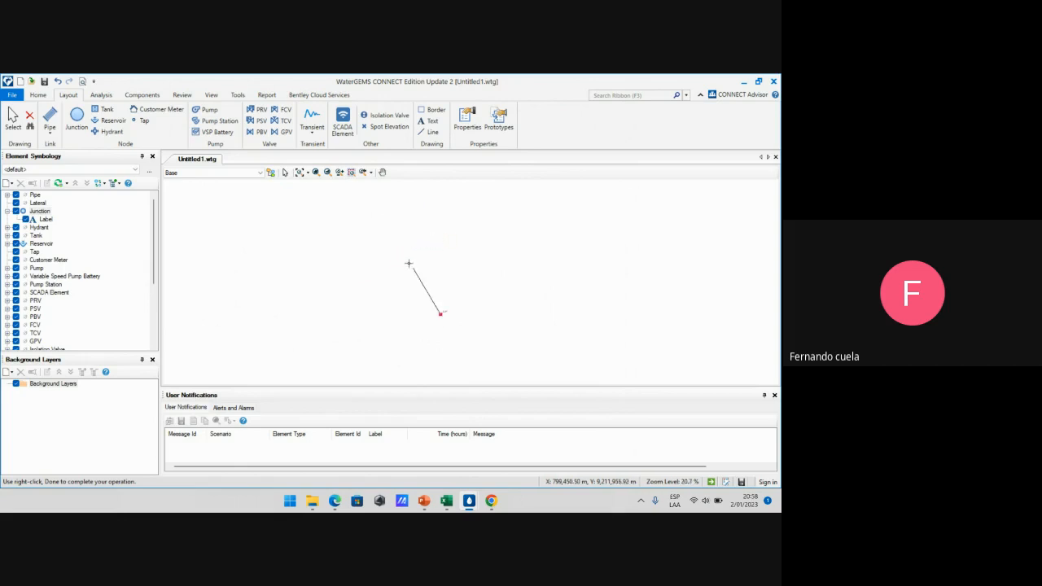
{"action": "middle_click_drag", "start_coordinate": [394, 271], "coordinate": [401, 353]}
{"action": "scroll", "coordinate": [354, 280], "scroll_direction": "down", "scroll_amount": 2}
{"action": "scroll", "coordinate": [280, 206], "scroll_direction": "up", "scroll_amount": 9}
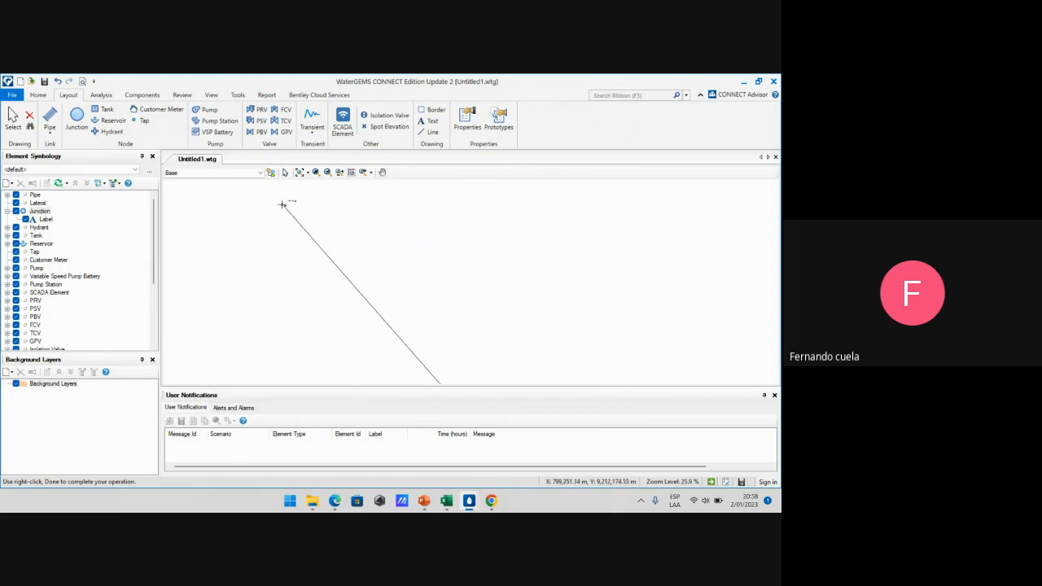
{"action": "scroll", "coordinate": [297, 226], "scroll_direction": "up", "scroll_amount": 1}
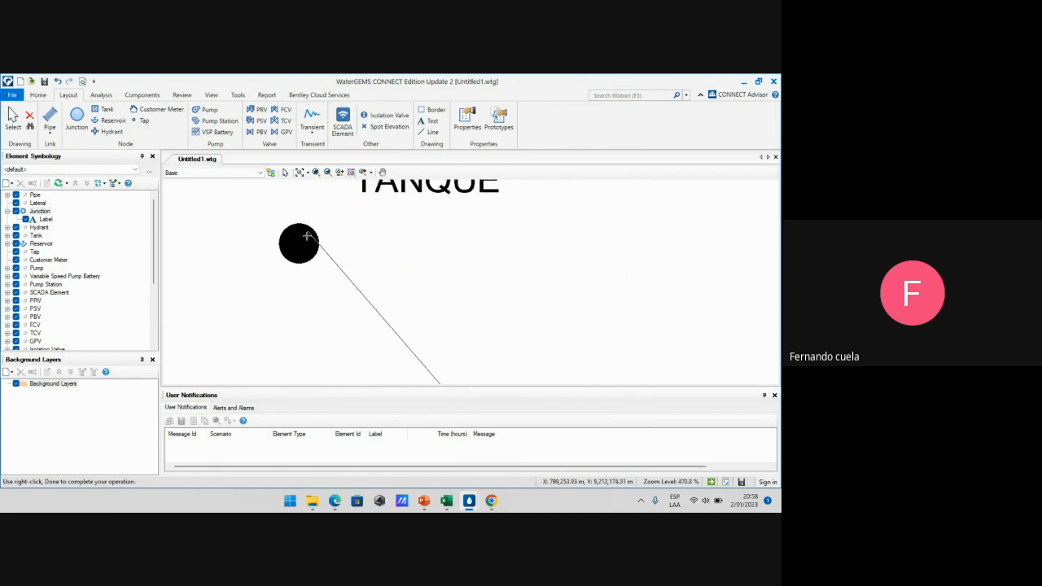
{"action": "scroll", "coordinate": [345, 251], "scroll_direction": "down", "scroll_amount": 2}
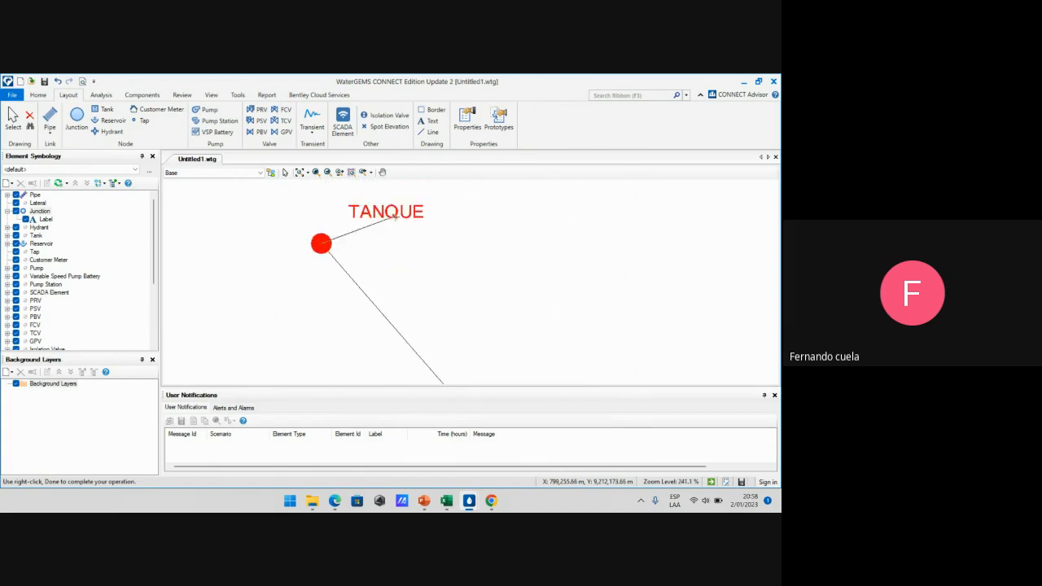
{"action": "scroll", "coordinate": [407, 249], "scroll_direction": "down", "scroll_amount": 3}
{"action": "scroll", "coordinate": [342, 236], "scroll_direction": "down", "scroll_amount": 7}
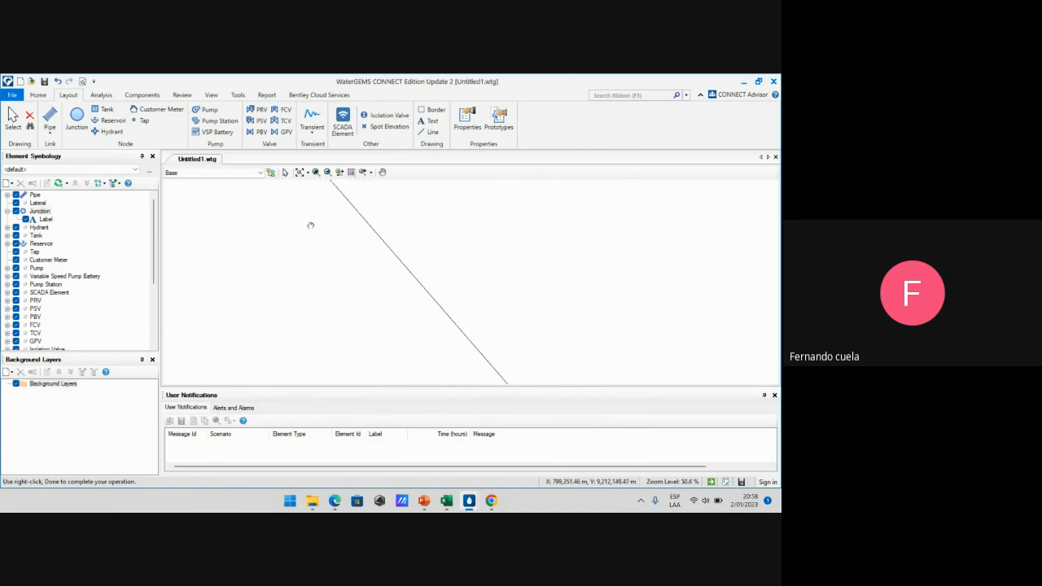
{"action": "scroll", "coordinate": [333, 219], "scroll_direction": "up", "scroll_amount": 8}
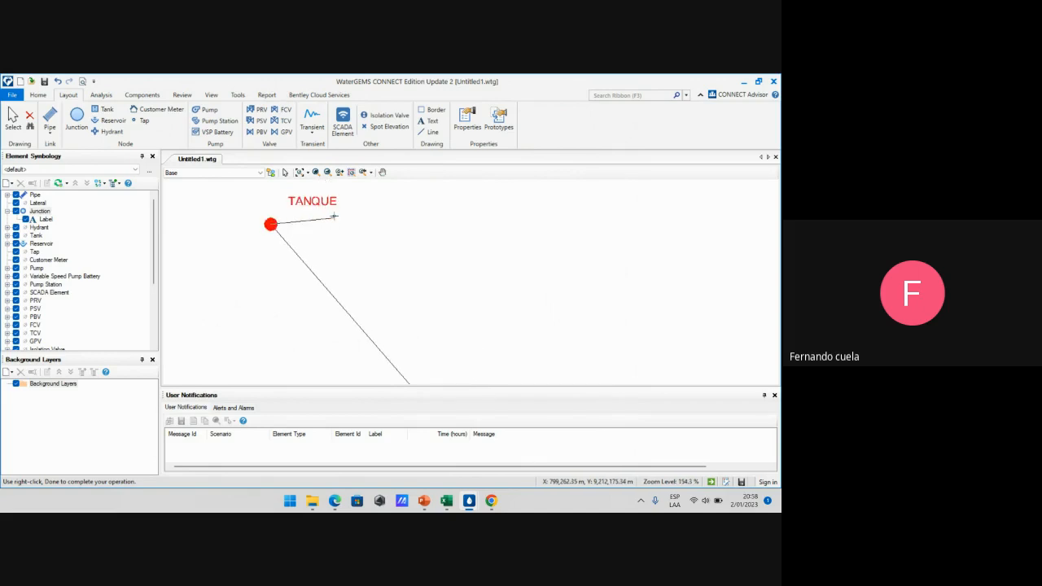
{"action": "key", "text": "Escape"}
Inspect the new pipe along its length between the CAPT-1 reservoir and the TANQUE junction
{"action": "scroll", "coordinate": [335, 220], "scroll_direction": "down", "scroll_amount": 8}
{"action": "mouse_move", "coordinate": [472, 369]}
{"action": "middle_mouse_down"}
{"action": "mouse_move", "coordinate": [422, 315]}
{"action": "mouse_move", "coordinate": [367, 223]}
{"action": "middle_mouse_up"}
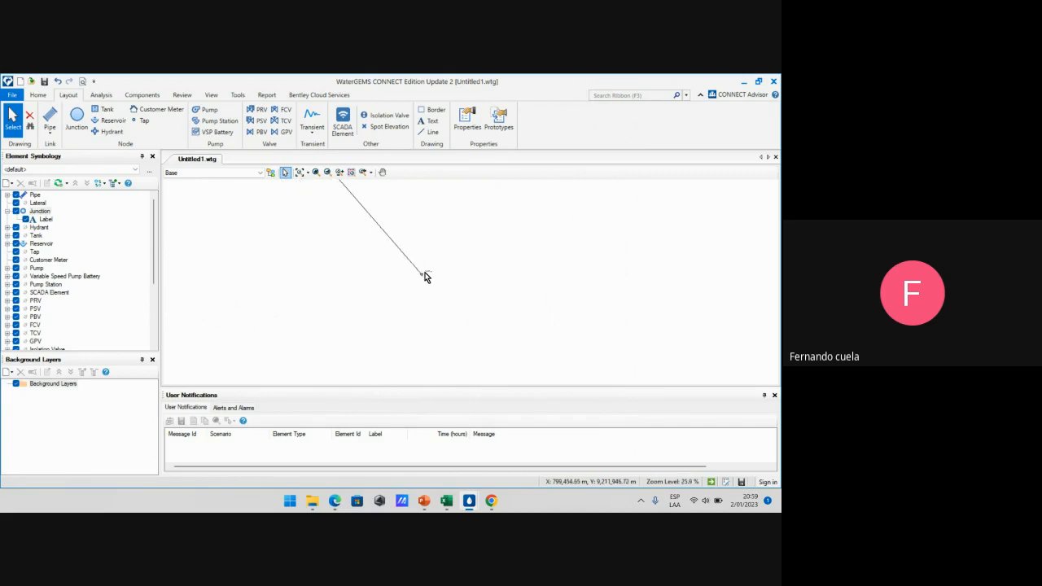
{"action": "middle_click_drag", "start_coordinate": [410, 259], "coordinate": [429, 327]}
{"action": "middle_click_drag", "start_coordinate": [299, 253], "coordinate": [334, 327]}
{"action": "middle_click_drag", "start_coordinate": [234, 196], "coordinate": [251, 249]}
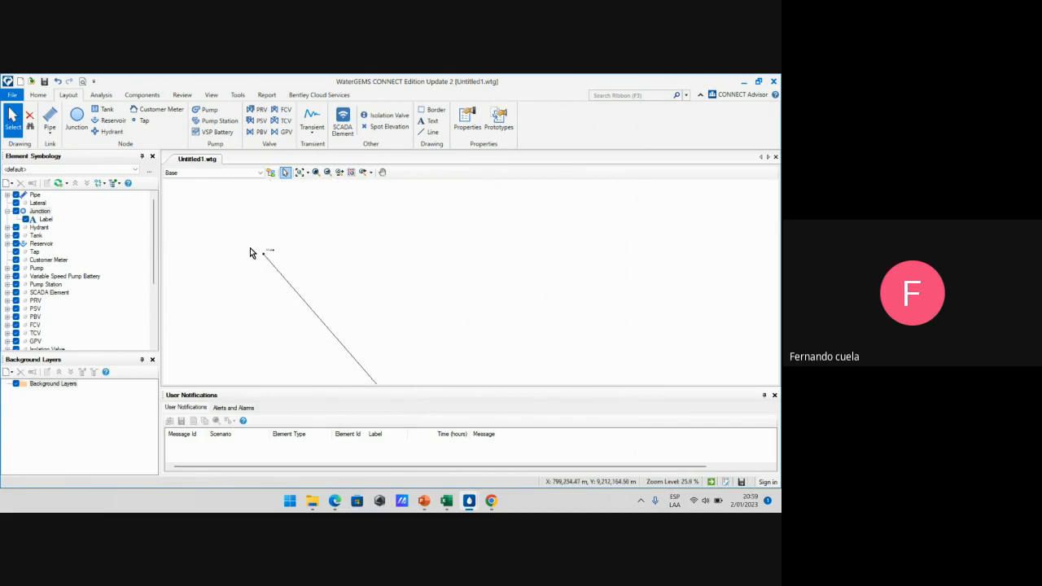
{"action": "scroll", "coordinate": [252, 252], "scroll_direction": "up", "scroll_amount": 6}
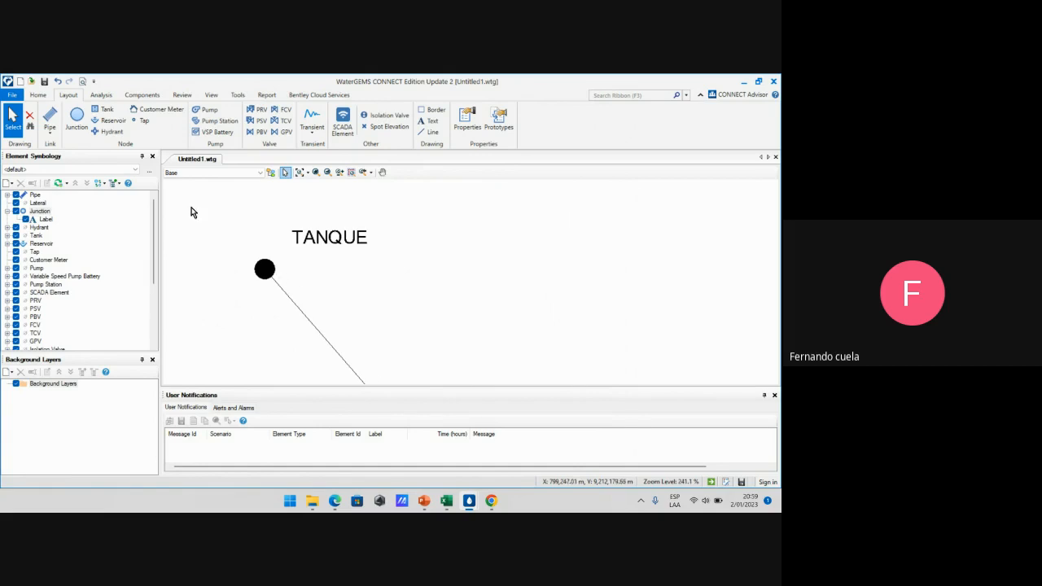
{"action": "left_click", "coordinate": [38, 95]}
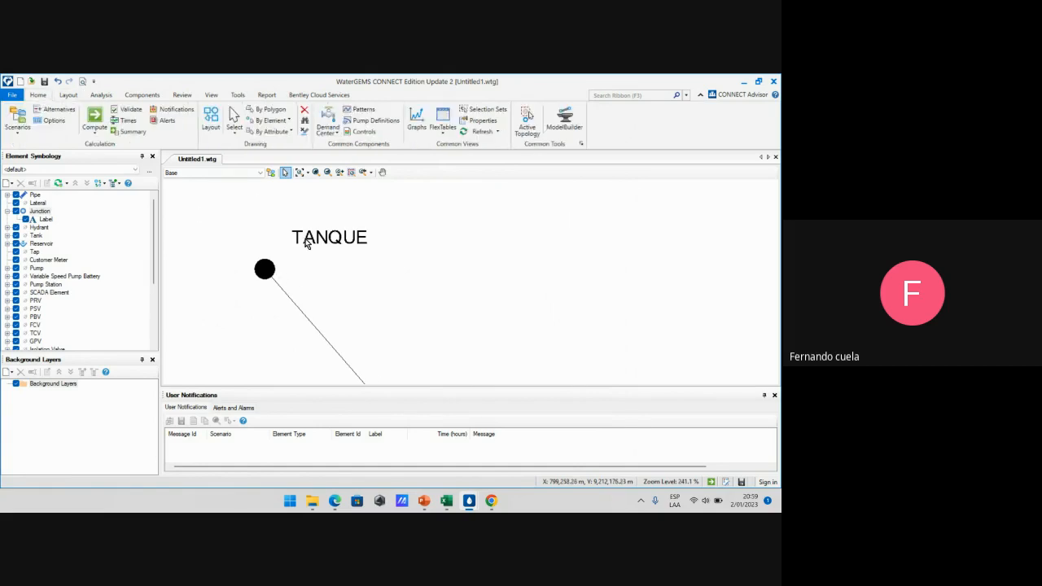
Switch to the WATERGEMS-SESIÓN 2 workbook in Excel and review the tank's elevation and coordinates and the Qmáx.d flow
{"action": "left_click", "coordinate": [446, 500]}
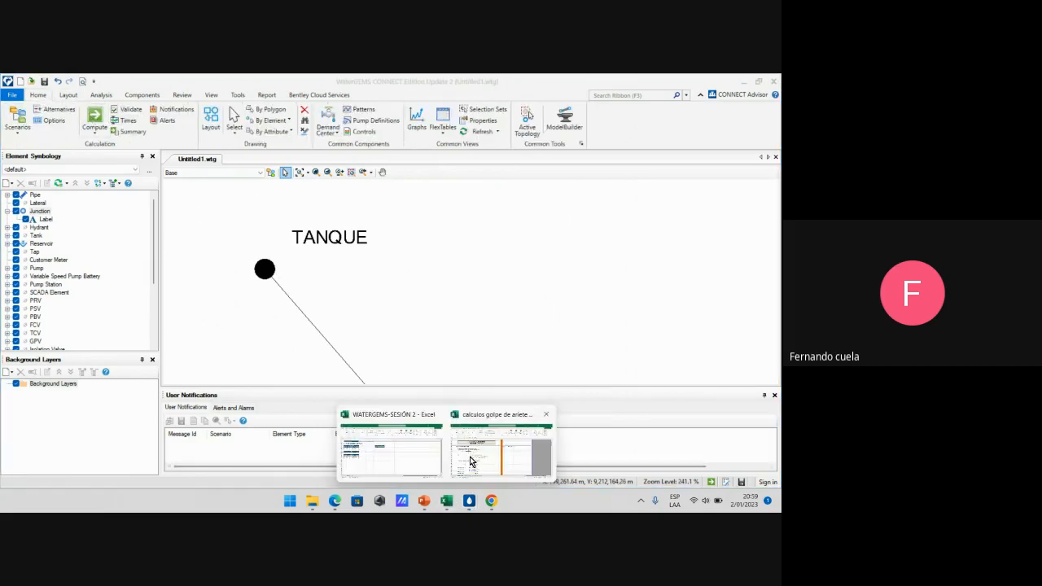
{"action": "left_click", "coordinate": [381, 446]}
{"action": "left_click", "coordinate": [116, 323]}
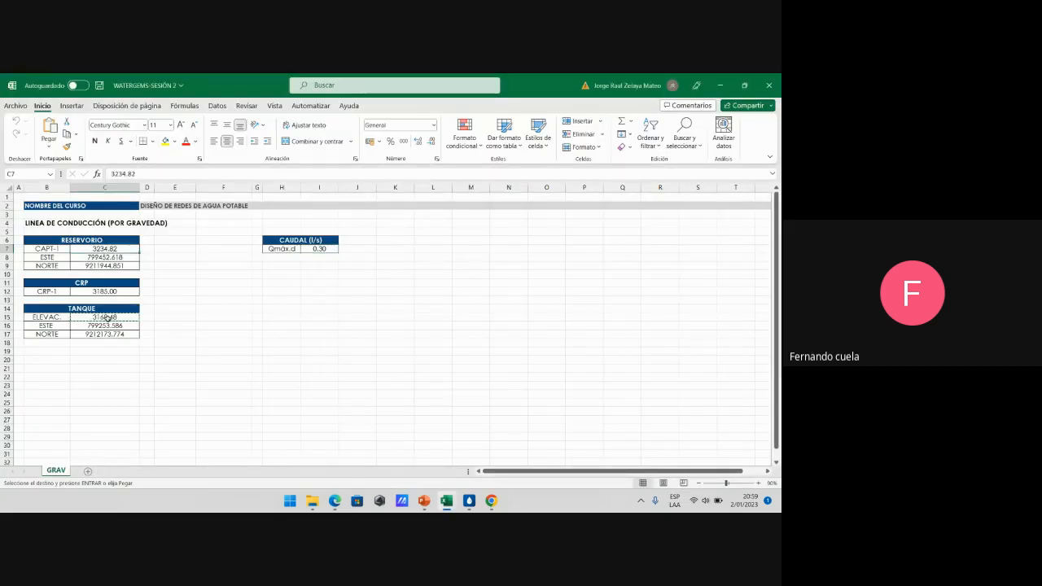
{"action": "left_click", "coordinate": [120, 335]}
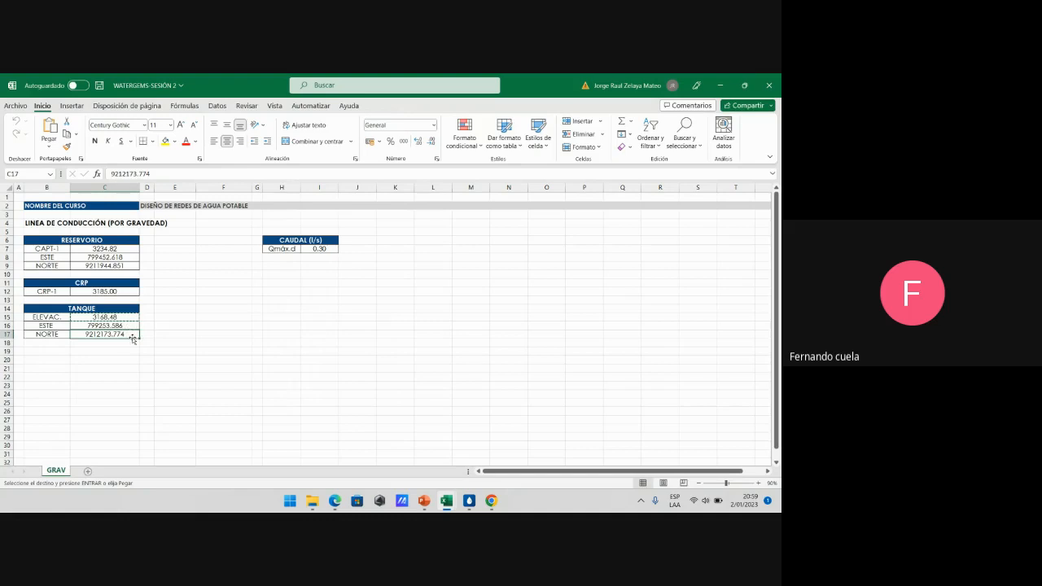
{"action": "left_click", "coordinate": [126, 326]}
{"action": "left_click_drag", "start_coordinate": [122, 316], "coordinate": [122, 335]}
{"action": "key", "text": "ctrl+c"}
{"action": "left_click", "coordinate": [135, 290]}
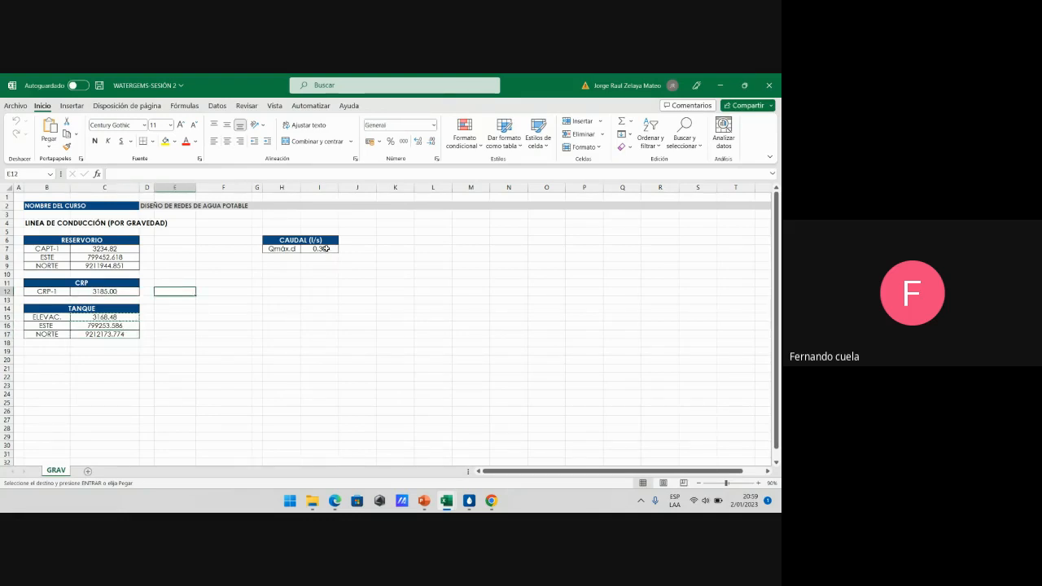
{"action": "left_click", "coordinate": [322, 250]}
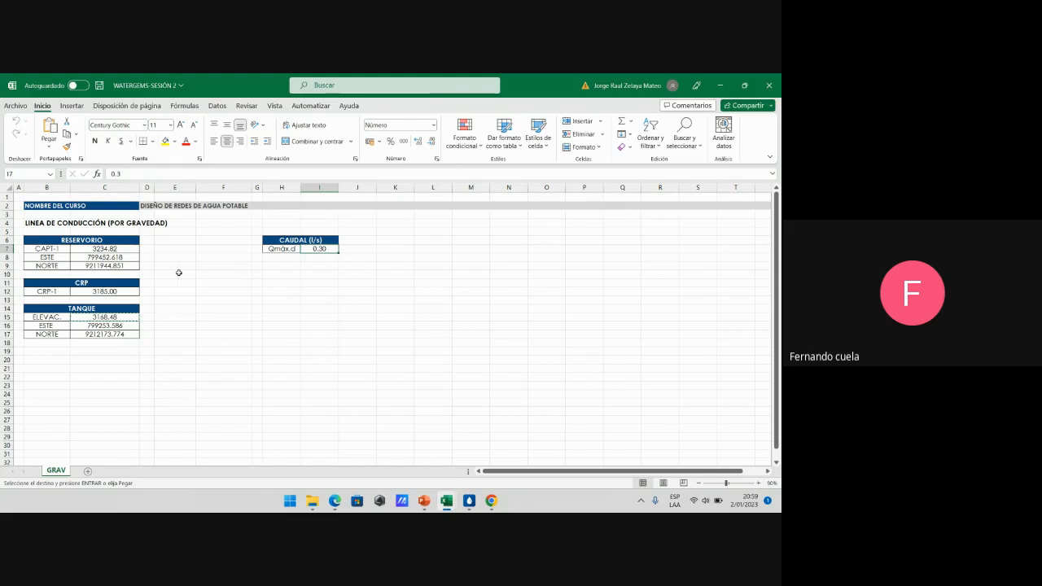
Switch back to the Untitled1.wtg model in WaterGEMS, open the Pipe FlexTable and examine the conduction pipe's properties
{"action": "mouse_move", "coordinate": [477, 505]}
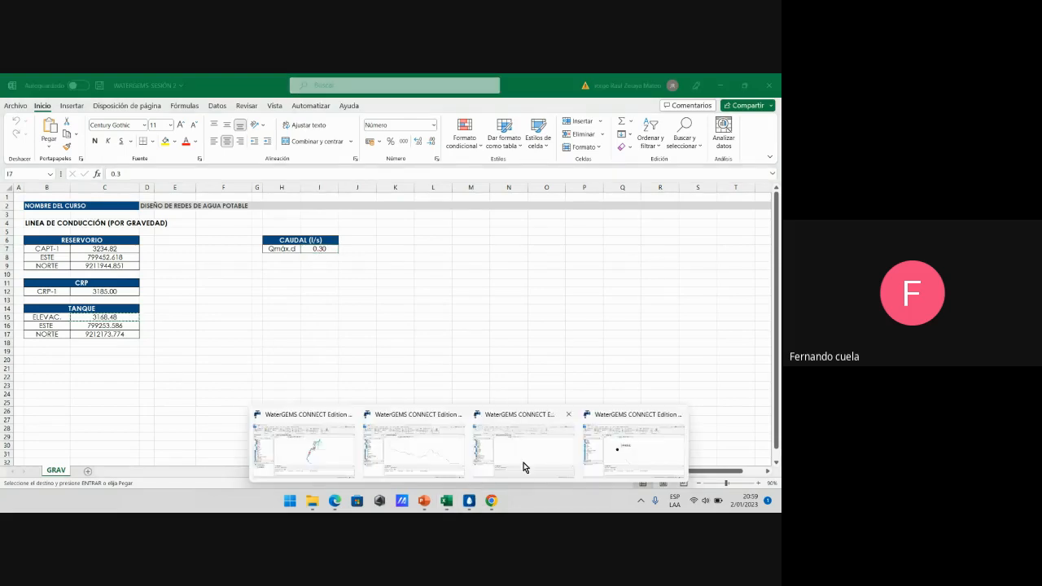
{"action": "left_click", "coordinate": [616, 448]}
{"action": "scroll", "coordinate": [429, 299], "scroll_direction": "down", "scroll_amount": 2}
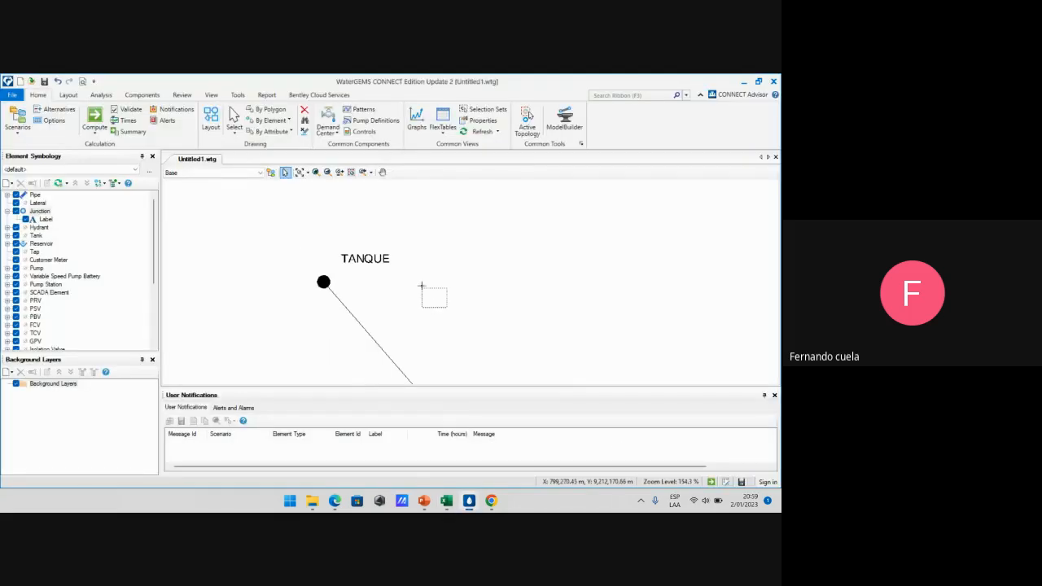
{"action": "left_click", "coordinate": [442, 120]}
{"action": "left_click", "coordinate": [453, 161]}
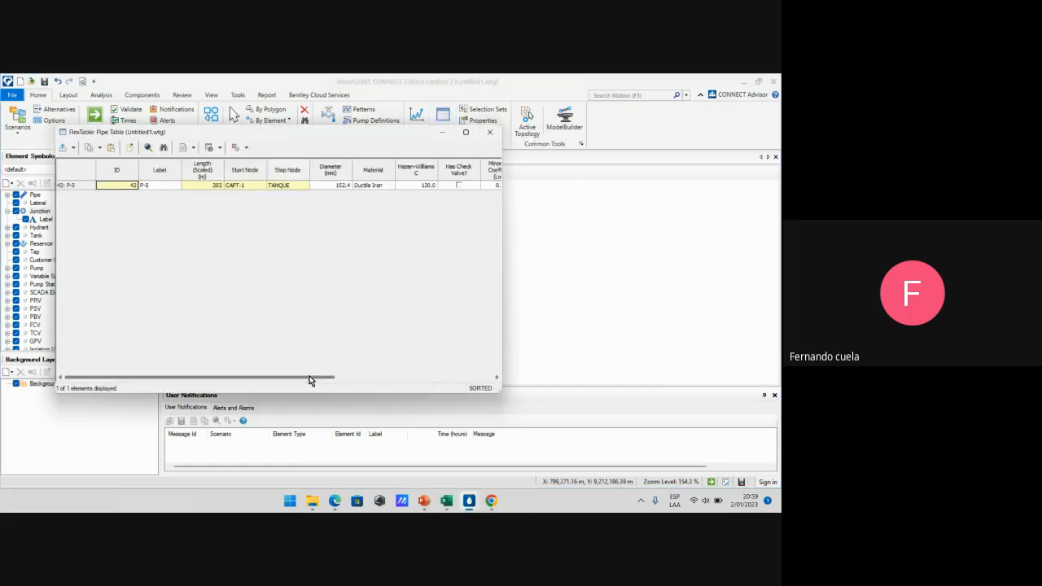
{"action": "left_click_drag", "start_coordinate": [312, 380], "coordinate": [274, 378]}
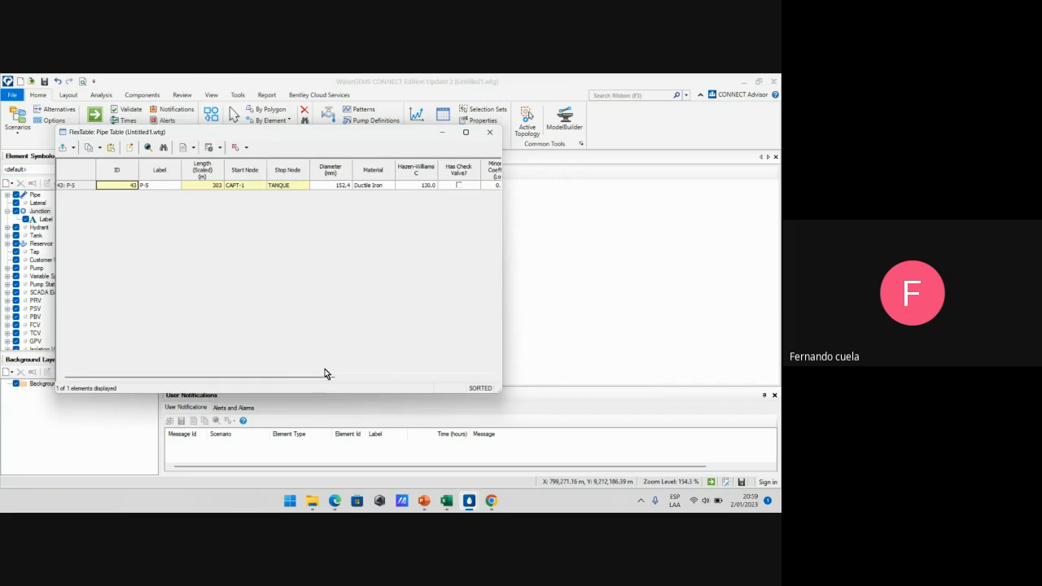
{"action": "left_click_drag", "start_coordinate": [325, 370], "coordinate": [364, 379]}
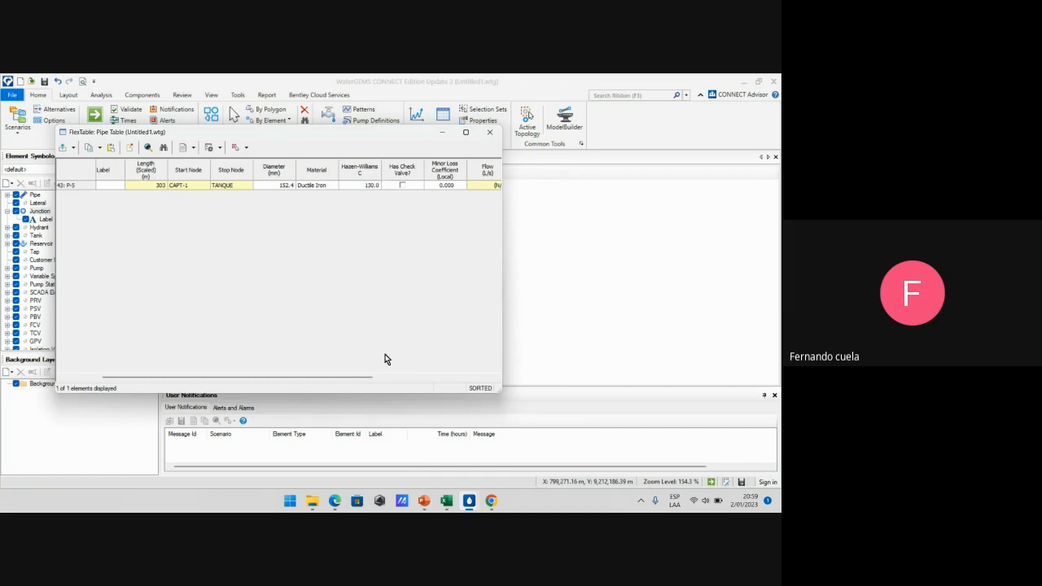
Set the conduction pipe's material to PVC with a Global Edit of the Material column in the Pipe FlexTable
{"action": "left_click_drag", "start_coordinate": [336, 376], "coordinate": [356, 377]}
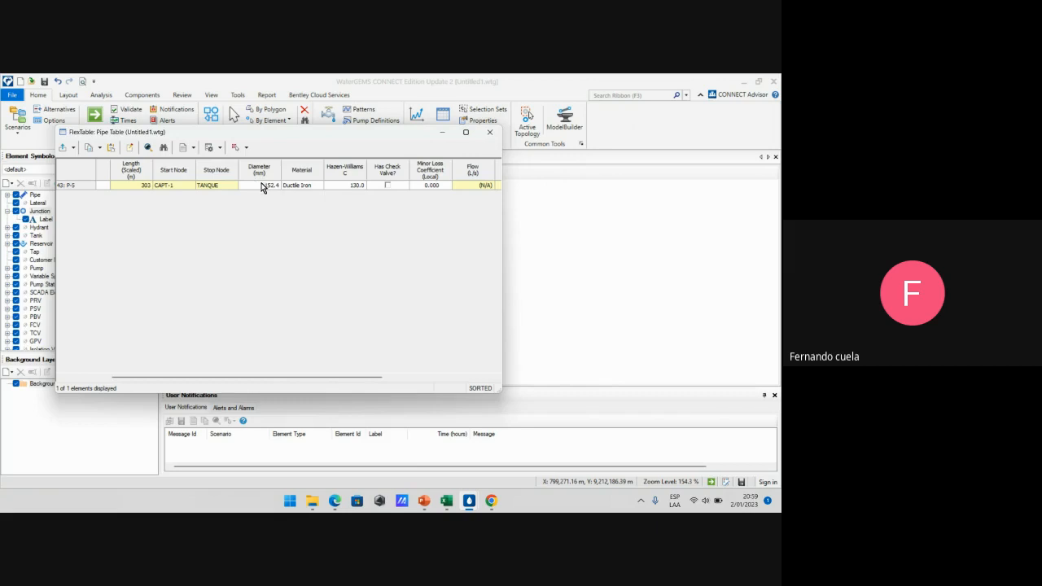
{"action": "left_click", "coordinate": [314, 187]}
{"action": "left_click", "coordinate": [299, 176]}
{"action": "right_click", "coordinate": [302, 171]}
{"action": "left_click", "coordinate": [323, 182]}
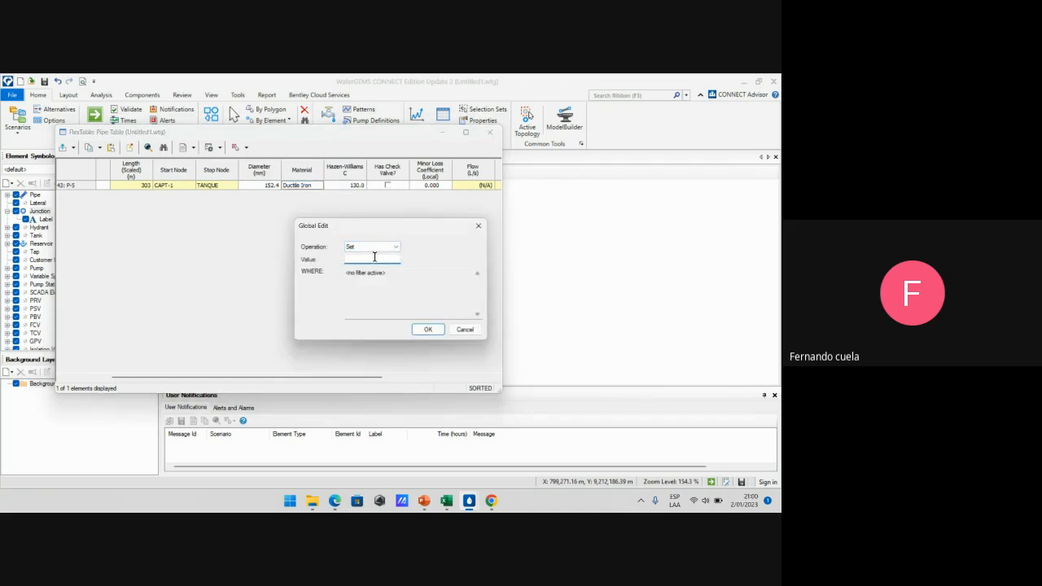
{"action": "type", "text": "PVC"}
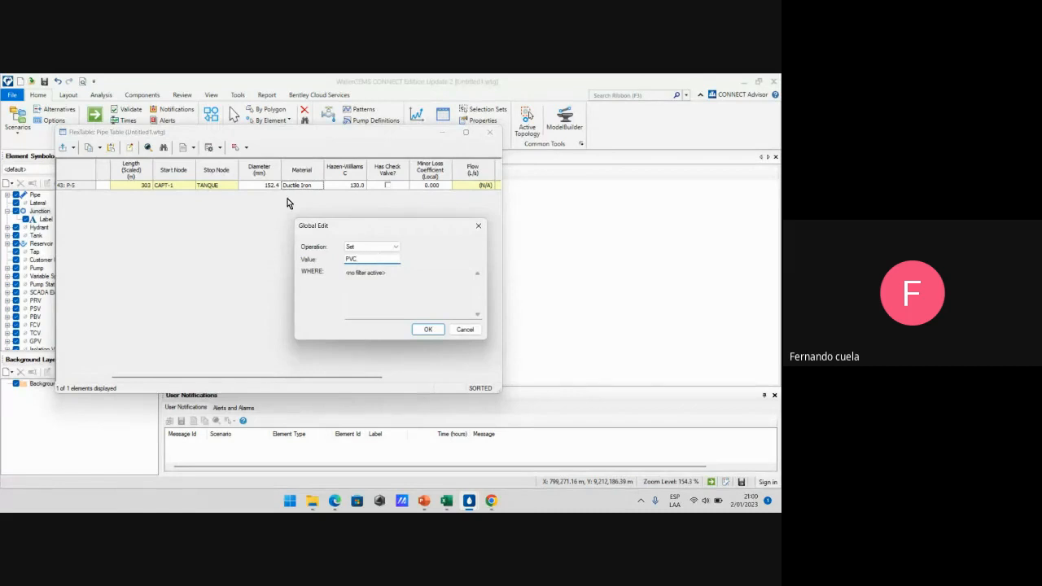
{"action": "left_click", "coordinate": [429, 330]}
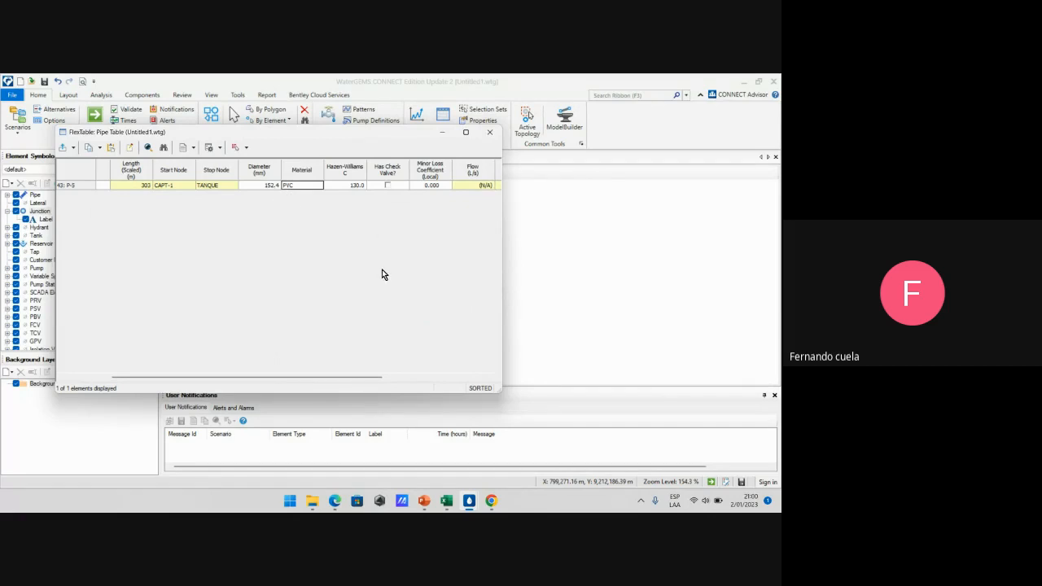
Set the conduction pipe's Hazen-Williams C to 150 and close the Pipe FlexTable
{"action": "left_click_drag", "start_coordinate": [358, 378], "coordinate": [456, 380]}
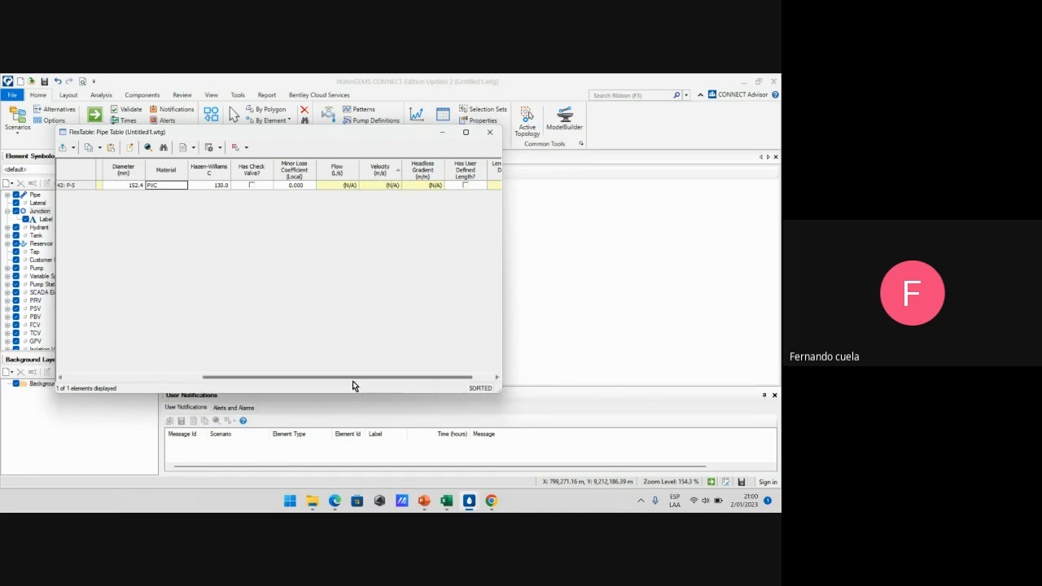
{"action": "left_click_drag", "start_coordinate": [366, 379], "coordinate": [266, 378]}
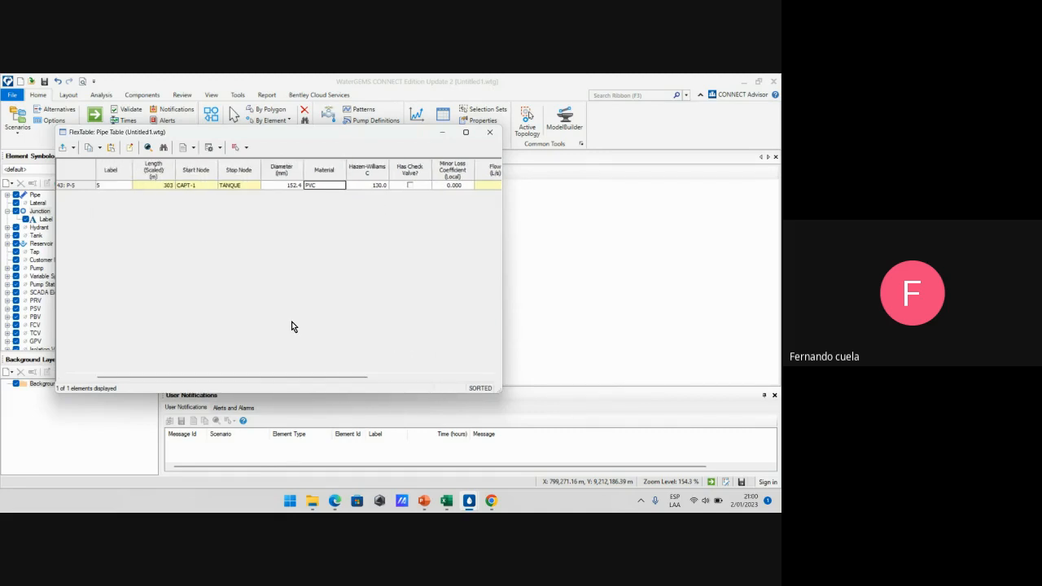
{"action": "left_click", "coordinate": [379, 185]}
{"action": "left_click", "coordinate": [379, 185]}
{"action": "type", "text": "150"}
{"action": "left_click", "coordinate": [372, 186]}
{"action": "left_click", "coordinate": [378, 186]}
{"action": "left_click", "coordinate": [489, 132]}
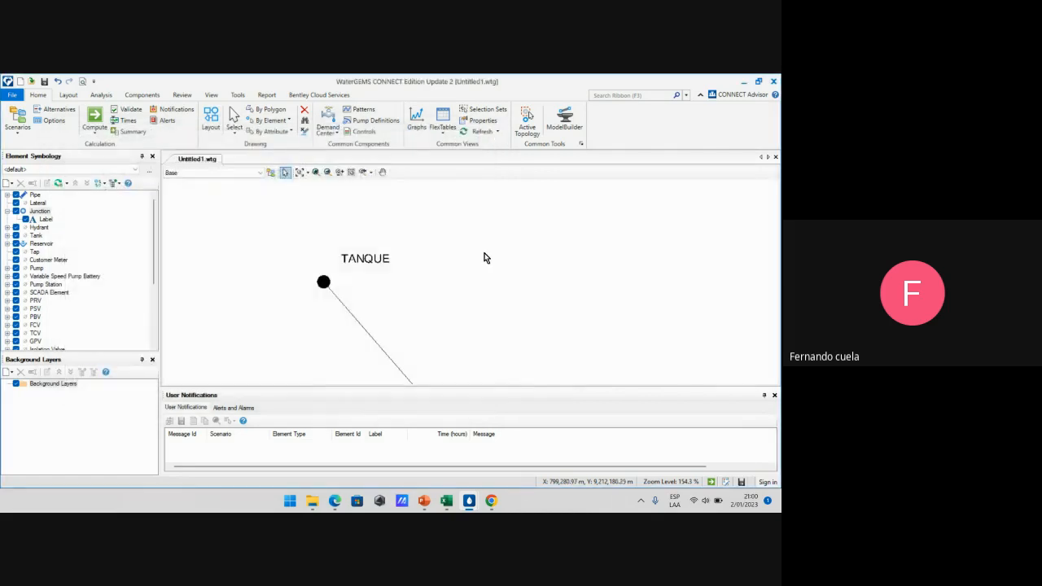
Compute the Base scenario, dismiss its calculation summary and validate the network
{"action": "scroll", "coordinate": [484, 248], "scroll_direction": "down", "scroll_amount": 2}
{"action": "scroll", "coordinate": [481, 238], "scroll_direction": "down", "scroll_amount": 2}
{"action": "middle_click_drag", "start_coordinate": [523, 269], "coordinate": [455, 237]}
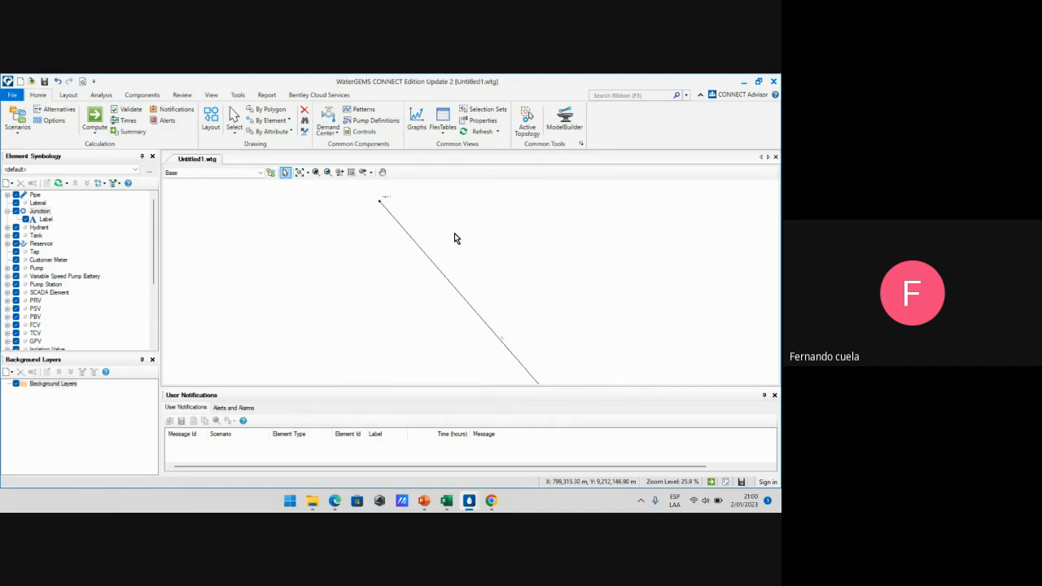
{"action": "left_click", "coordinate": [98, 119]}
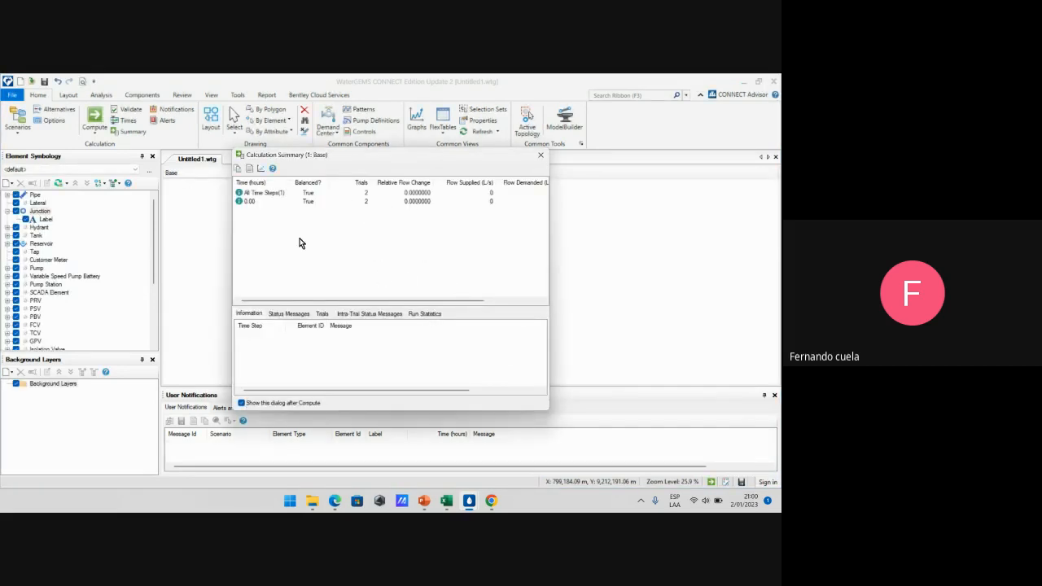
{"action": "left_click", "coordinate": [541, 154]}
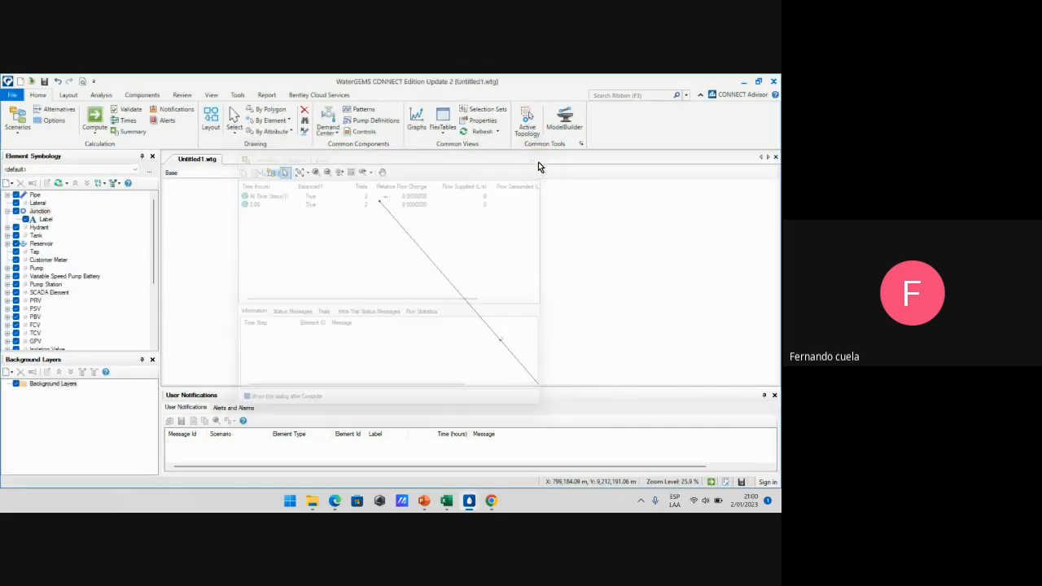
{"action": "left_click", "coordinate": [131, 110]}
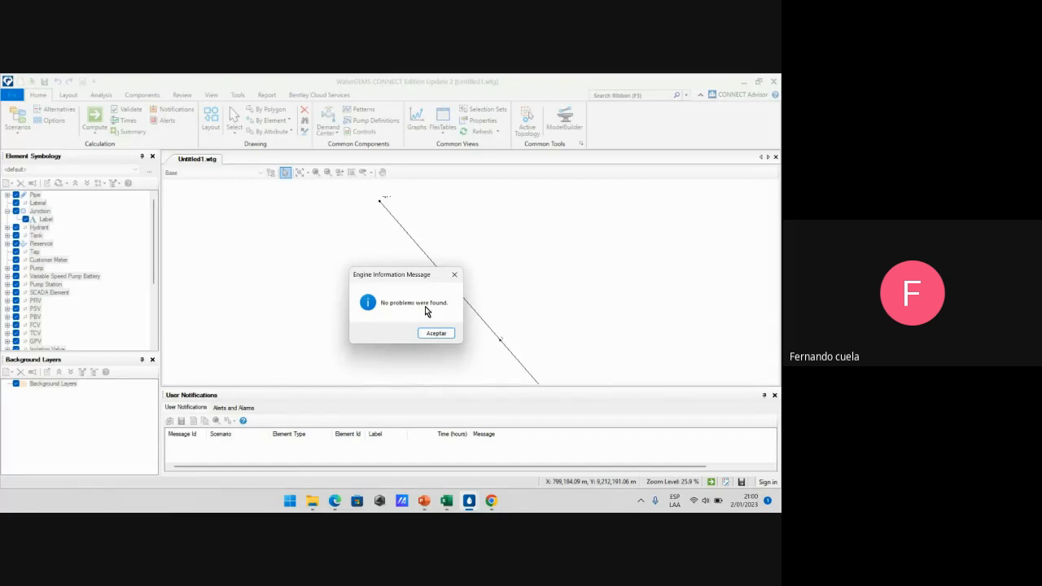
{"action": "left_click", "coordinate": [440, 334]}
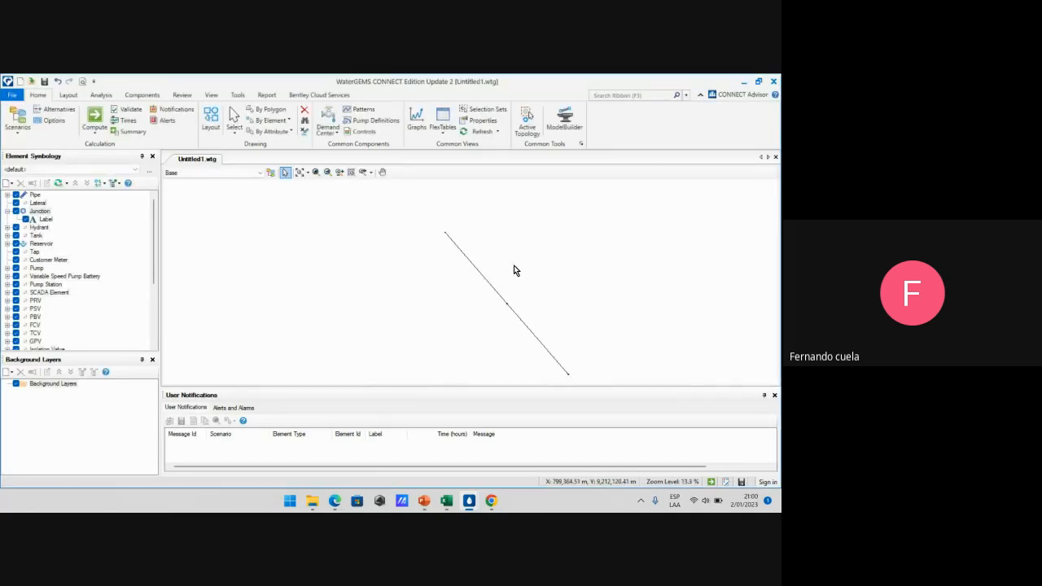
Examine the conduction line along its length and at both ends, including the TANQUE junction
{"action": "scroll", "coordinate": [518, 278], "scroll_direction": "up", "scroll_amount": 2}
{"action": "scroll", "coordinate": [448, 256], "scroll_direction": "down", "scroll_amount": 5}
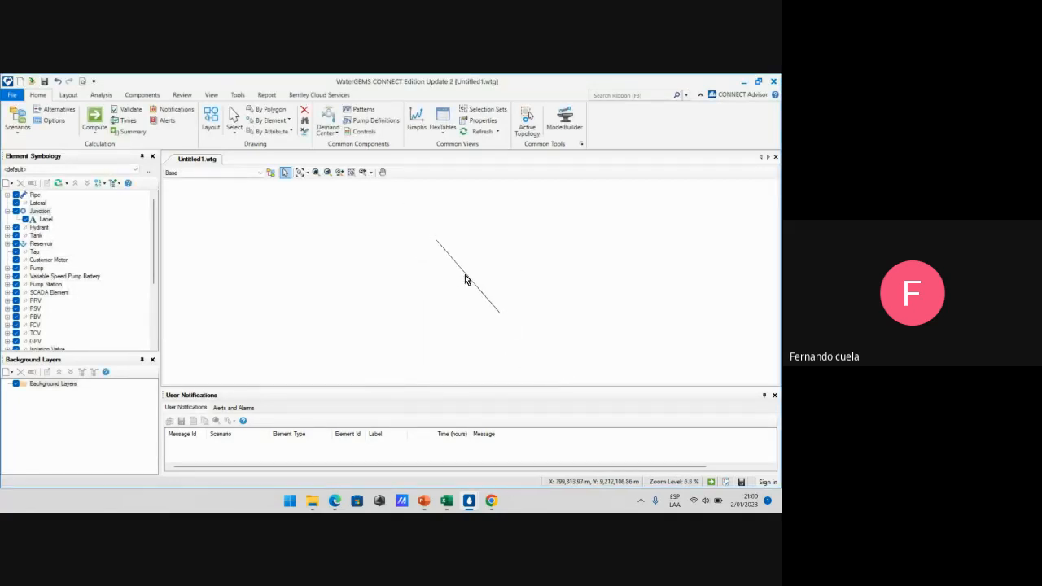
{"action": "scroll", "coordinate": [498, 311], "scroll_direction": "up", "scroll_amount": 5}
{"action": "scroll", "coordinate": [502, 317], "scroll_direction": "up", "scroll_amount": 3}
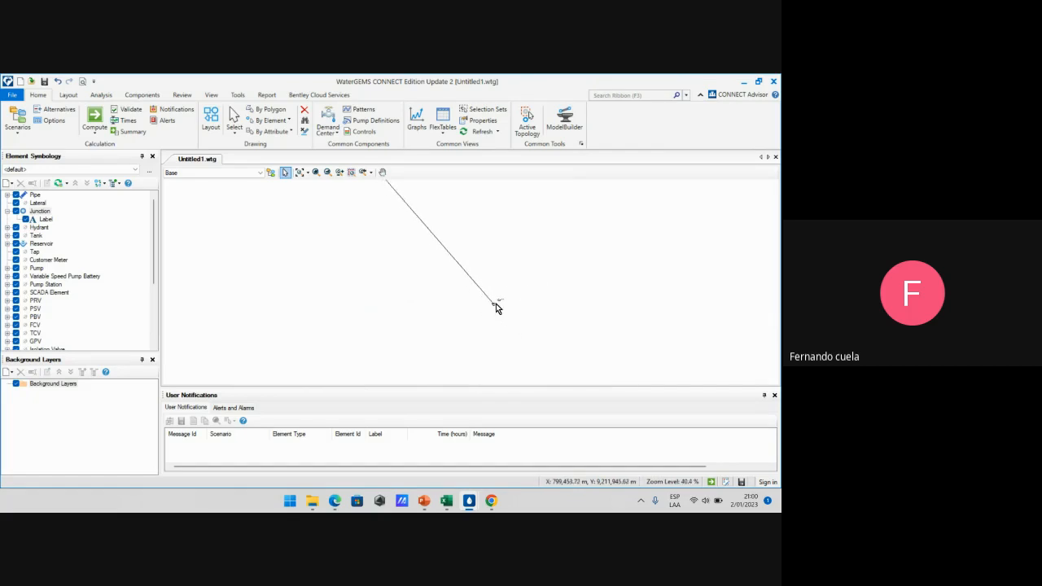
{"action": "scroll", "coordinate": [397, 192], "scroll_direction": "up", "scroll_amount": 7}
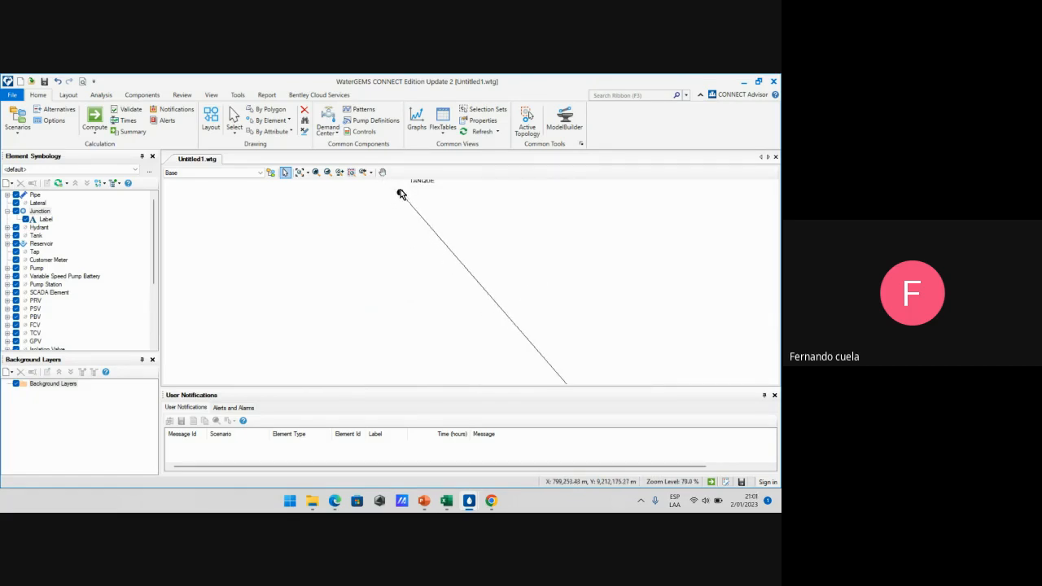
{"action": "scroll", "coordinate": [399, 212], "scroll_direction": "up", "scroll_amount": 2}
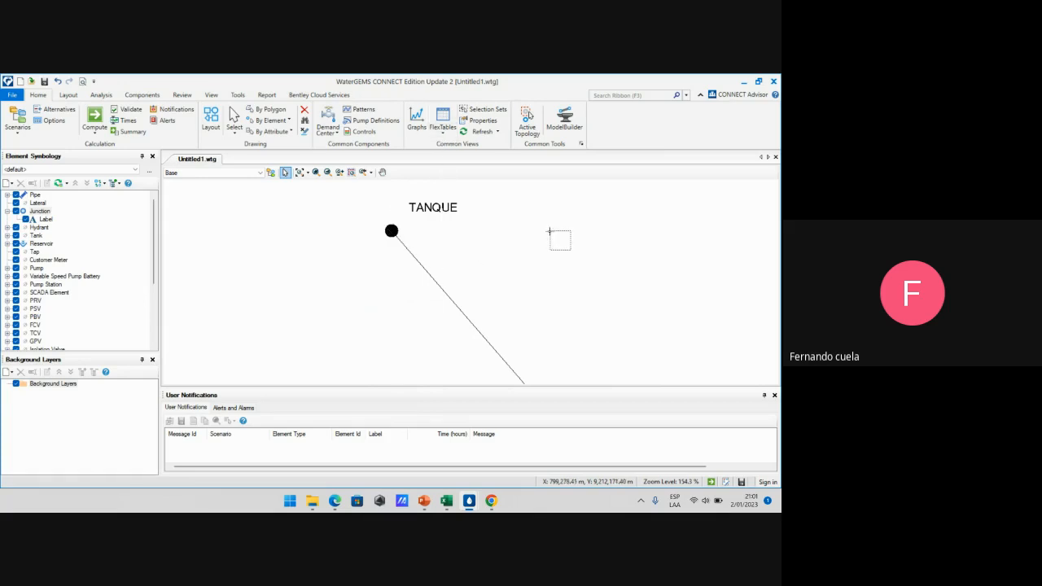
{"action": "scroll", "coordinate": [551, 235], "scroll_direction": "down", "scroll_amount": 6}
{"action": "middle_click_drag", "start_coordinate": [585, 282], "coordinate": [482, 247]}
{"action": "scroll", "coordinate": [529, 255], "scroll_direction": "down", "scroll_amount": 1}
{"action": "scroll", "coordinate": [494, 252], "scroll_direction": "down", "scroll_amount": 2}
{"action": "middle_click_drag", "start_coordinate": [543, 289], "coordinate": [457, 244]}
{"action": "mouse_move", "coordinate": [490, 275]}
{"action": "middle_mouse_down"}
{"action": "mouse_move", "coordinate": [485, 260]}
{"action": "mouse_move", "coordinate": [458, 267]}
{"action": "mouse_move", "coordinate": [464, 275]}
{"action": "middle_mouse_up"}
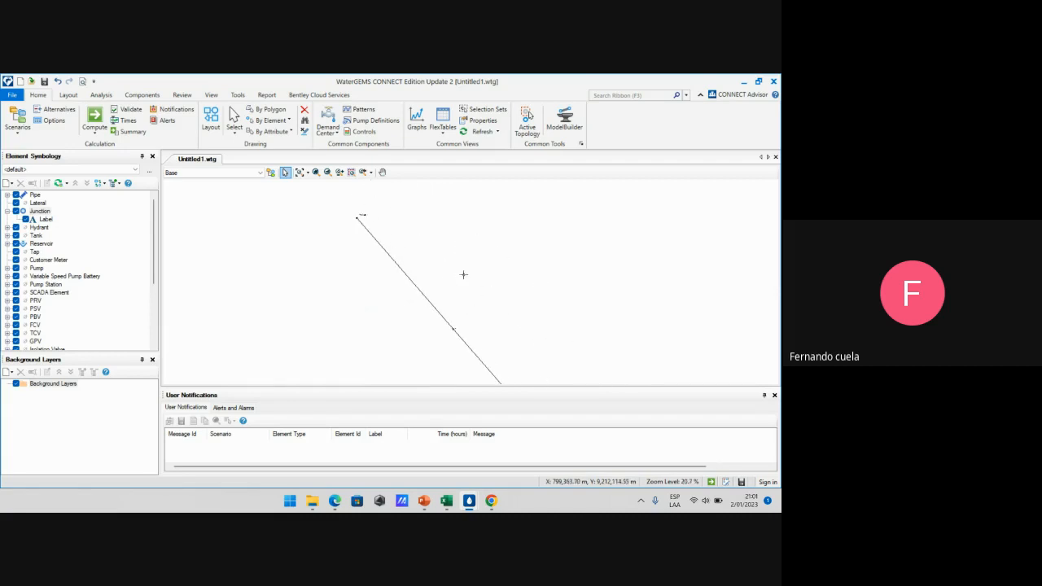
{"action": "left_click", "coordinate": [443, 131]}
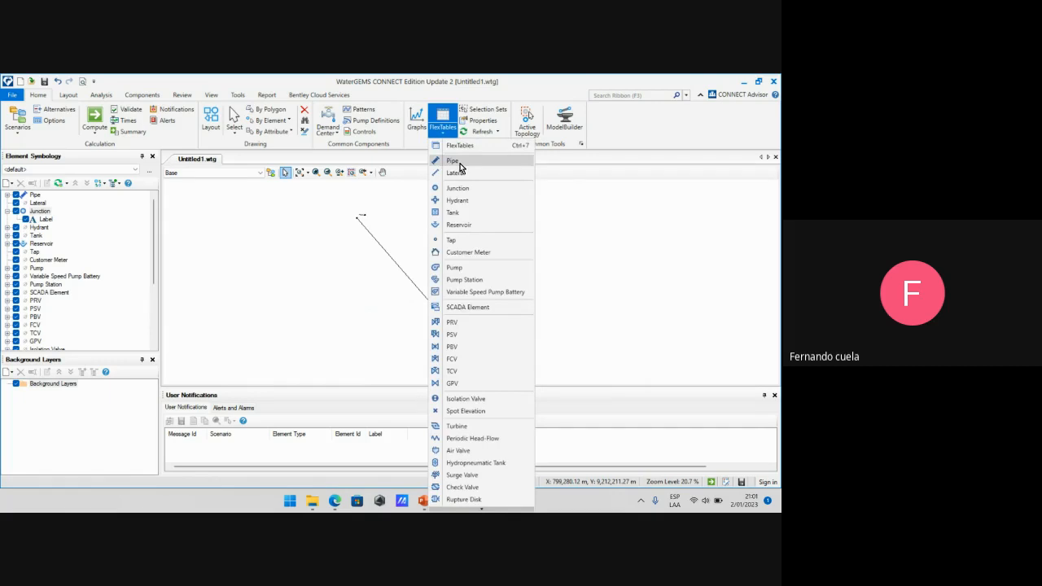
{"action": "left_click", "coordinate": [289, 251]}
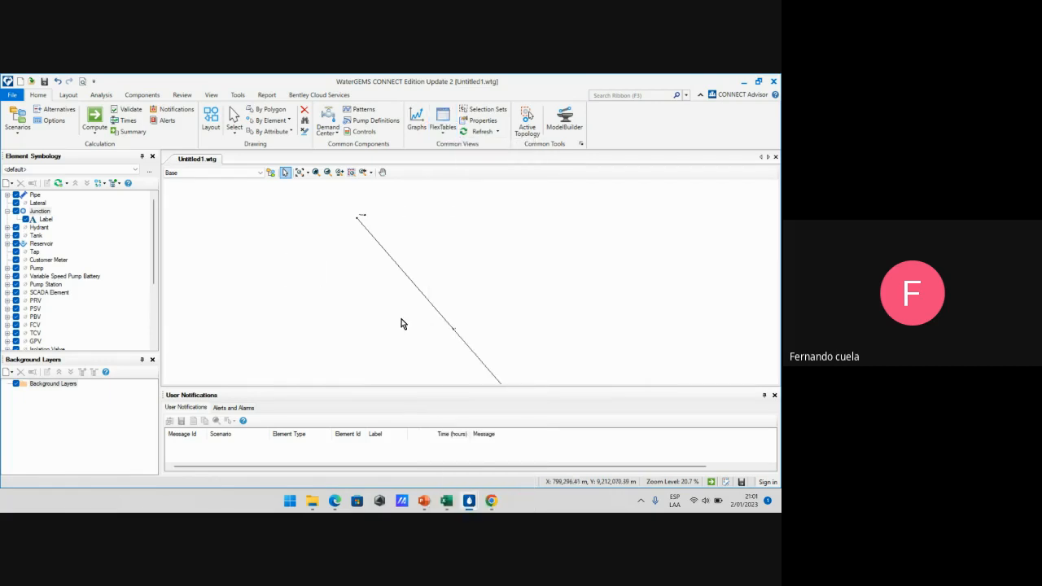
{"action": "mouse_move", "coordinate": [401, 324]}
{"action": "middle_mouse_down"}
{"action": "mouse_move", "coordinate": [418, 298]}
{"action": "mouse_move", "coordinate": [396, 263]}
{"action": "mouse_move", "coordinate": [432, 309]}
{"action": "mouse_move", "coordinate": [380, 252]}
{"action": "mouse_move", "coordinate": [386, 291]}
{"action": "middle_mouse_up"}
{"action": "scroll", "coordinate": [380, 252], "scroll_direction": "up", "scroll_amount": 1}
{"action": "scroll", "coordinate": [379, 252], "scroll_direction": "down", "scroll_amount": 4}
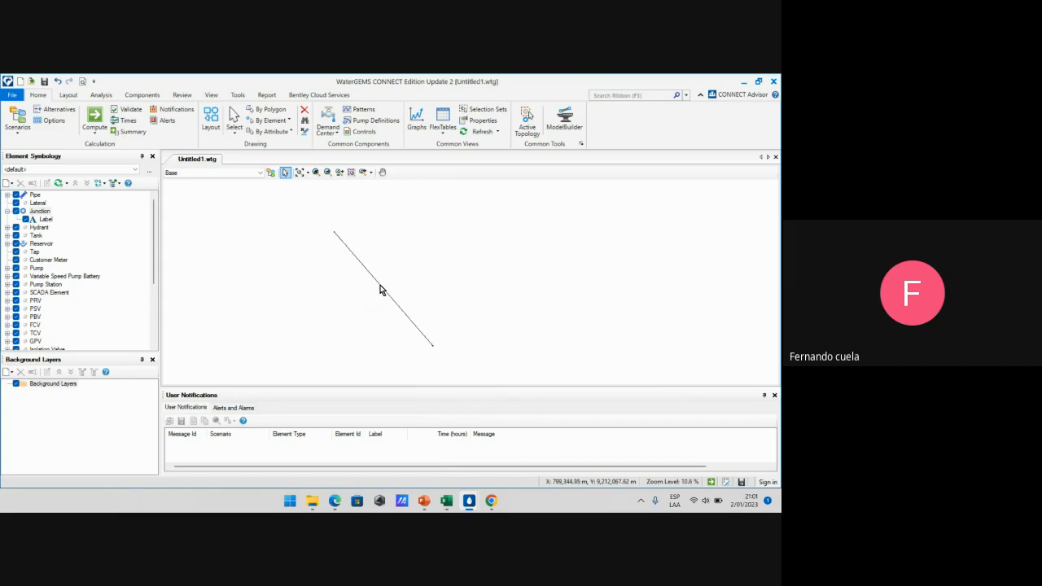
{"action": "scroll", "coordinate": [380, 286], "scroll_direction": "up", "scroll_amount": 2}
{"action": "scroll", "coordinate": [379, 286], "scroll_direction": "down", "scroll_amount": 1}
{"action": "left_click", "coordinate": [443, 121]}
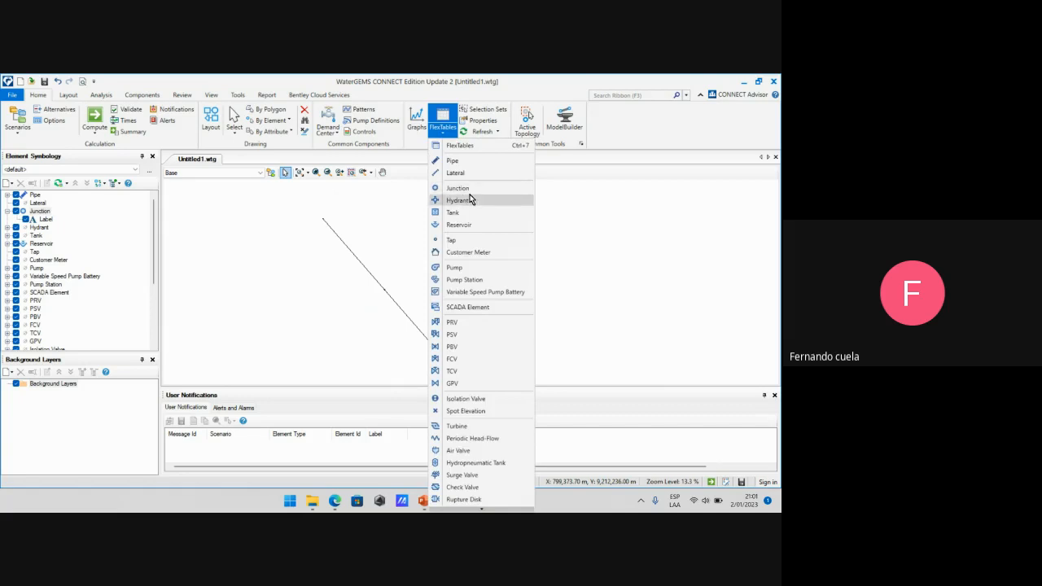
{"action": "left_click", "coordinate": [359, 200]}
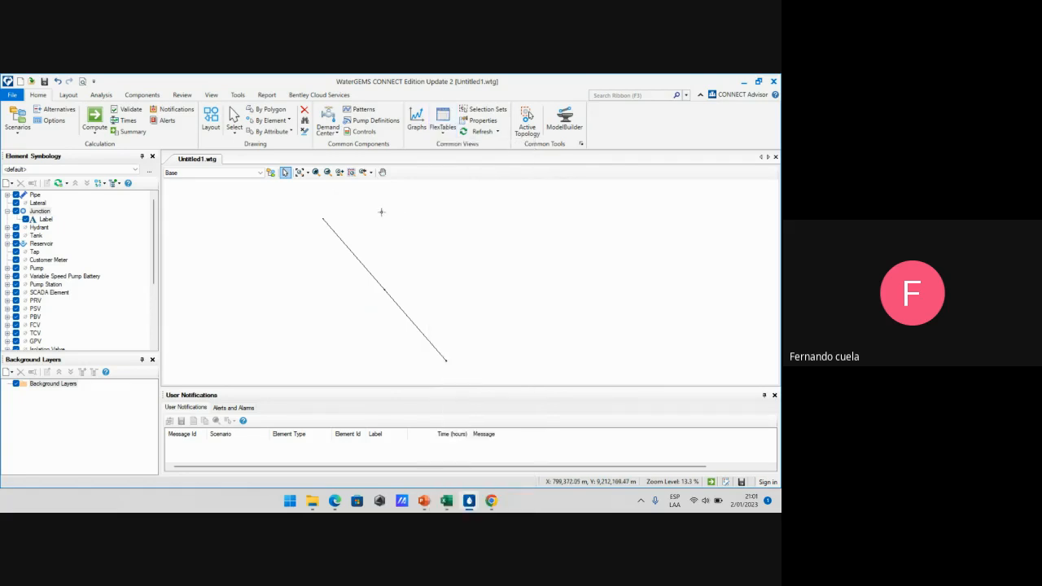
{"action": "scroll", "coordinate": [319, 223], "scroll_direction": "up", "scroll_amount": 10}
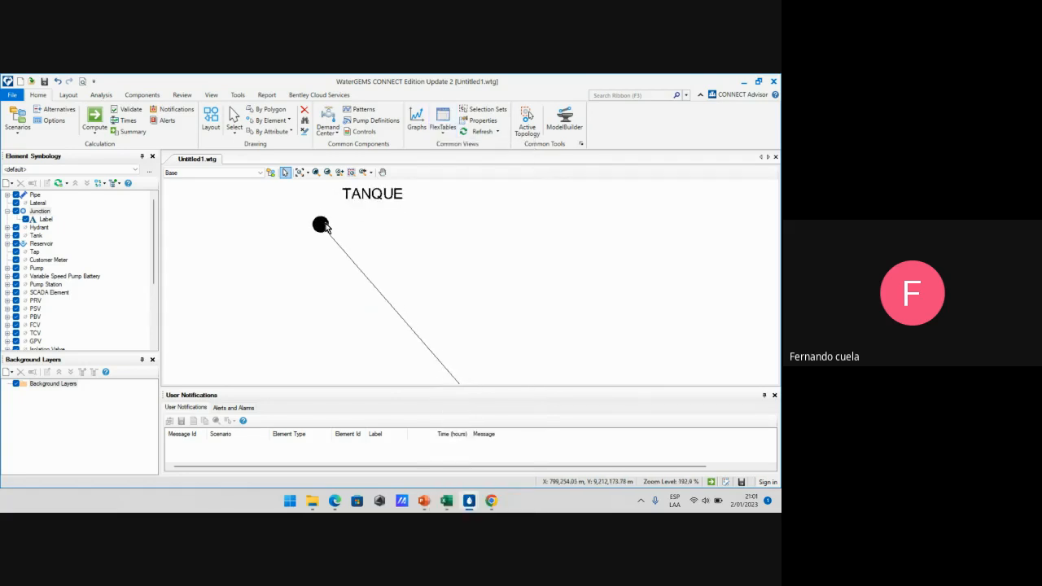
Open the Junction FlexTable and examine the demand, hydraulic grade and pressure results for TANQUE
{"action": "left_click", "coordinate": [435, 135]}
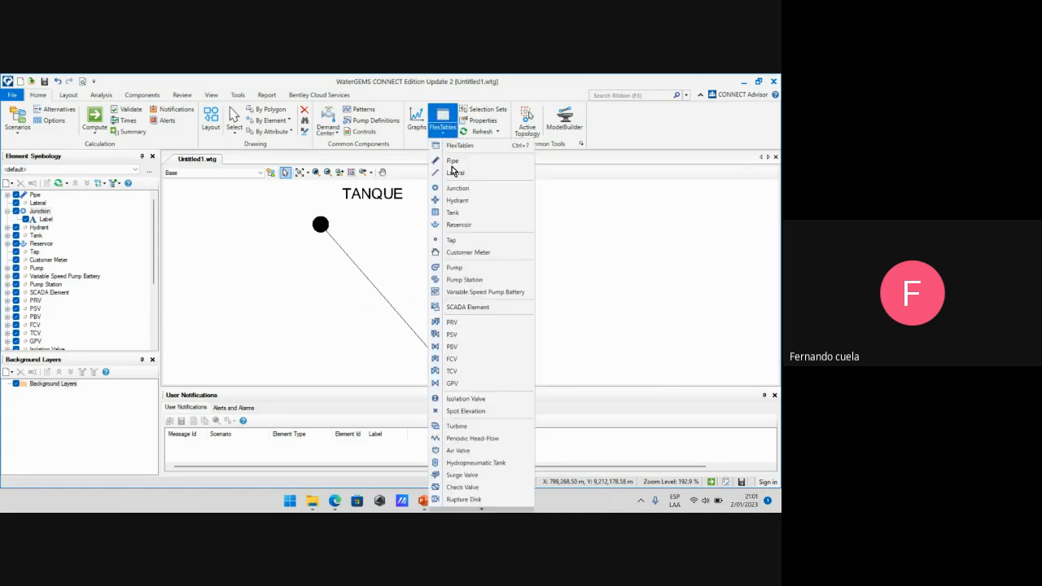
{"action": "left_click", "coordinate": [460, 190]}
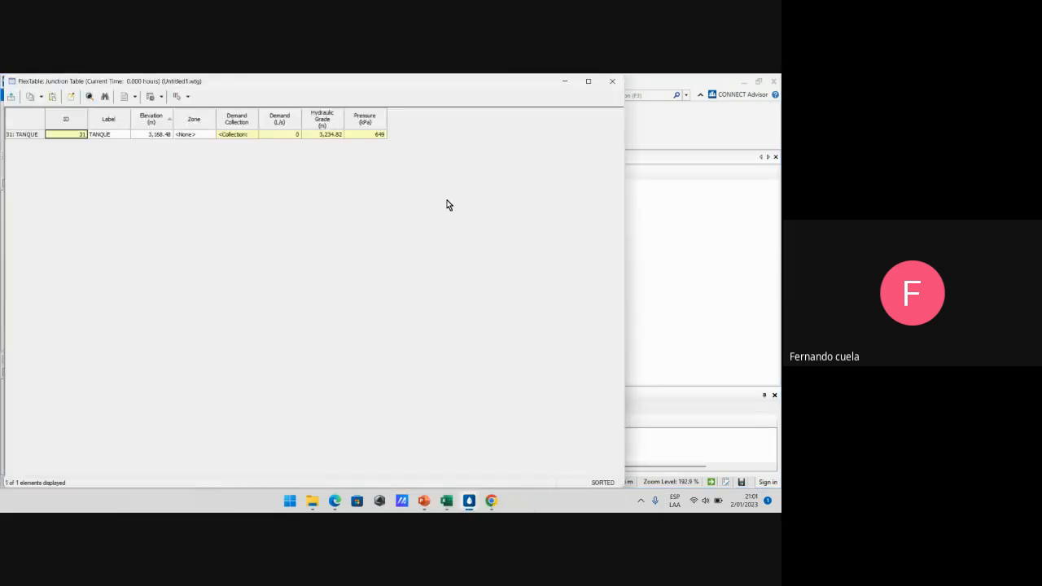
{"action": "right_click", "coordinate": [374, 123]}
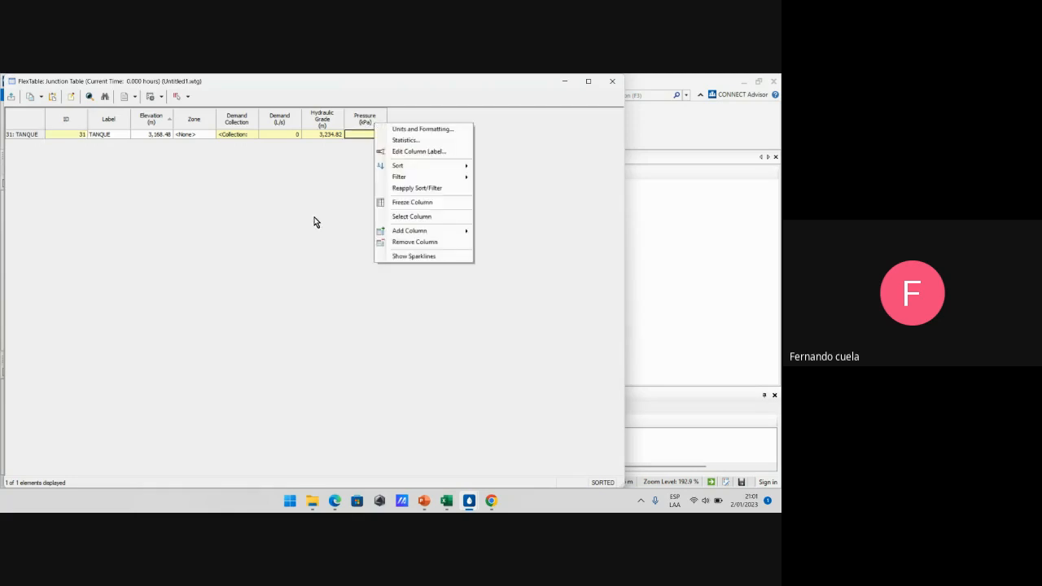
{"action": "left_click", "coordinate": [315, 221]}
{"action": "right_click", "coordinate": [371, 123]}
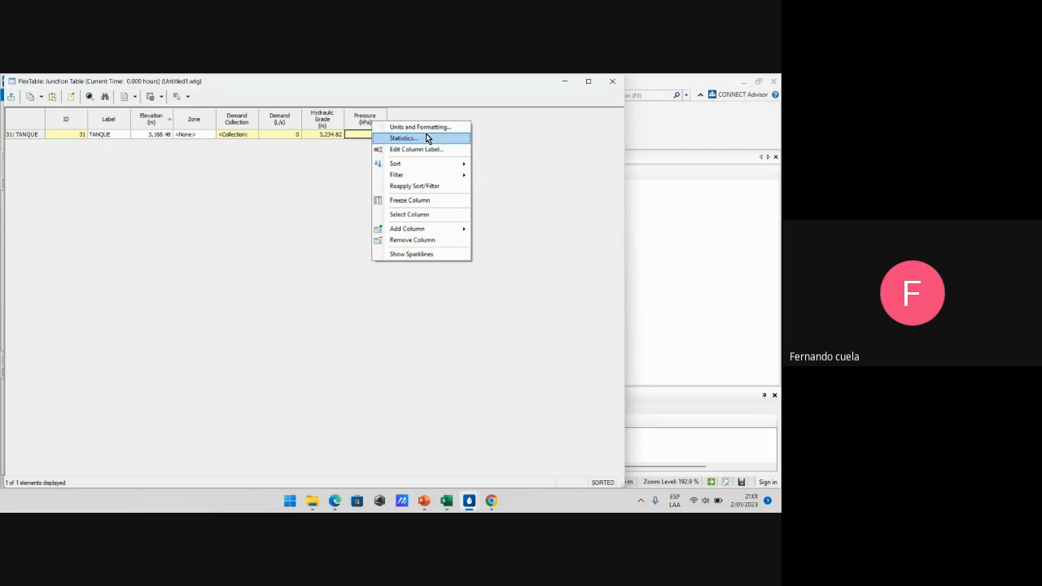
{"action": "left_click", "coordinate": [328, 147]}
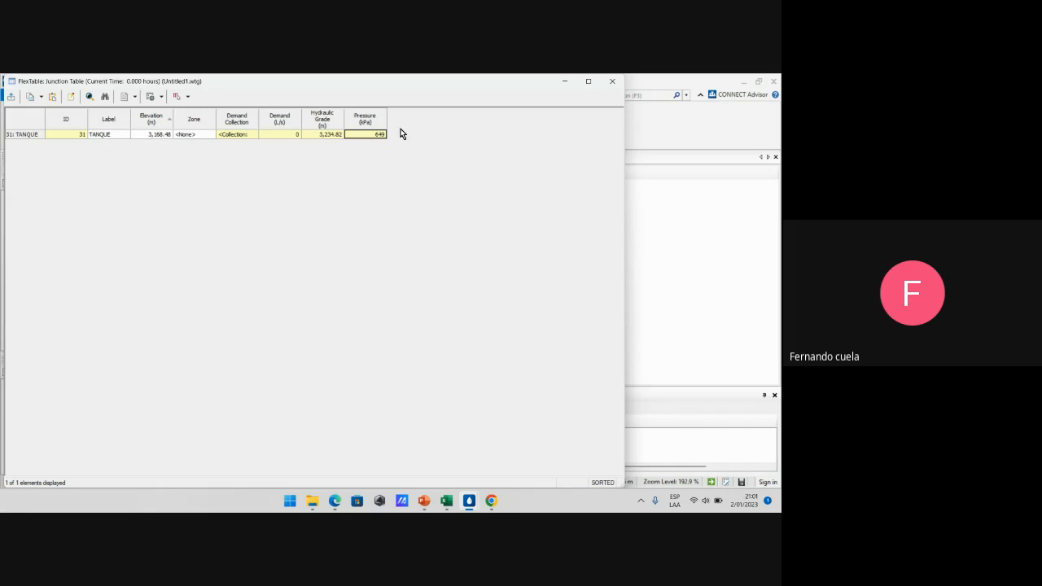
{"action": "right_click", "coordinate": [372, 119]}
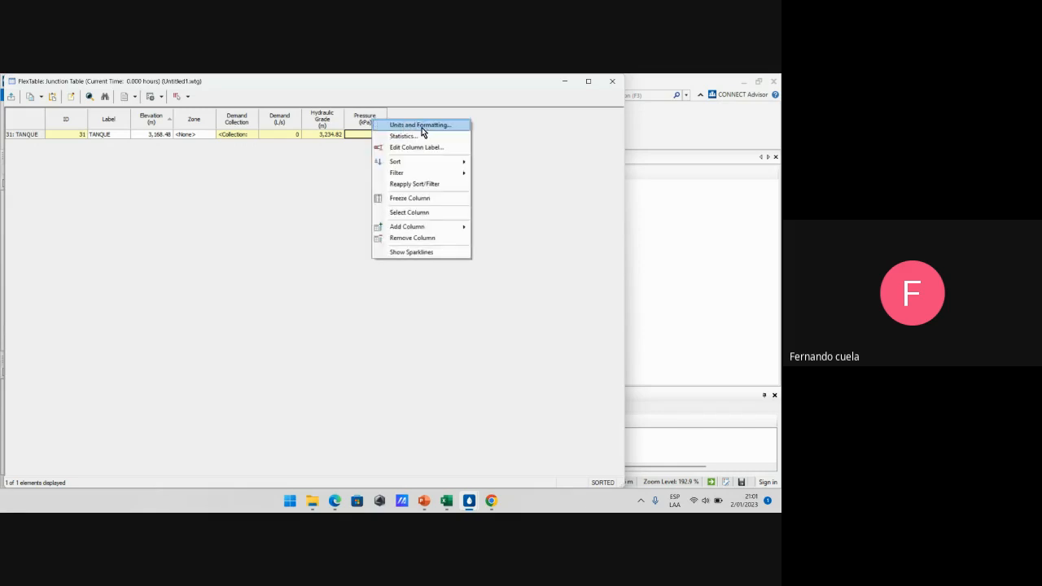
{"action": "left_click", "coordinate": [363, 133]}
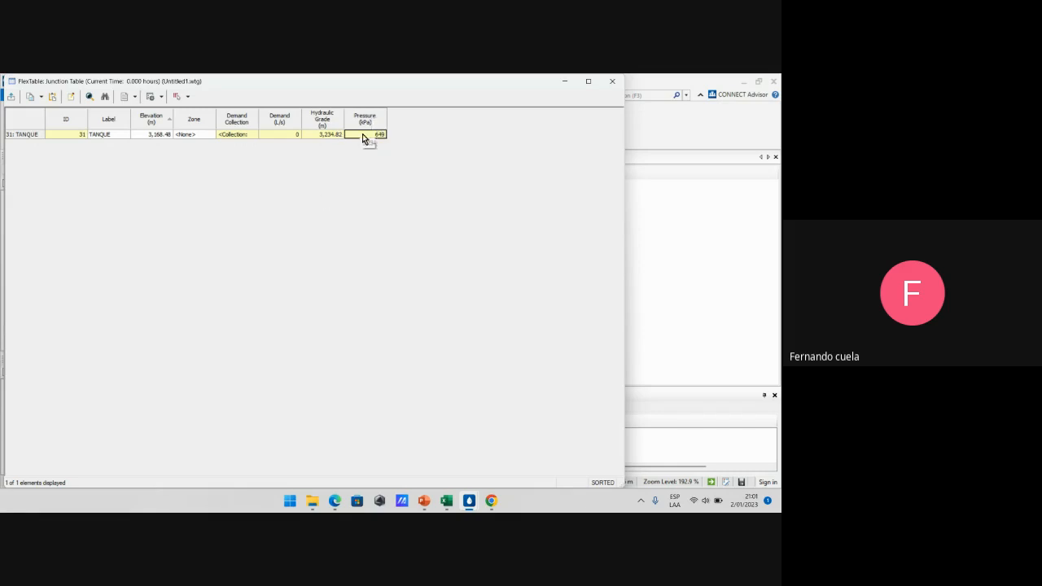
{"action": "right_click", "coordinate": [290, 122]}
{"action": "left_click", "coordinate": [418, 149]}
Set the Pressure column's unit to m H2O with a display precision of 1
{"action": "right_click", "coordinate": [371, 133]}
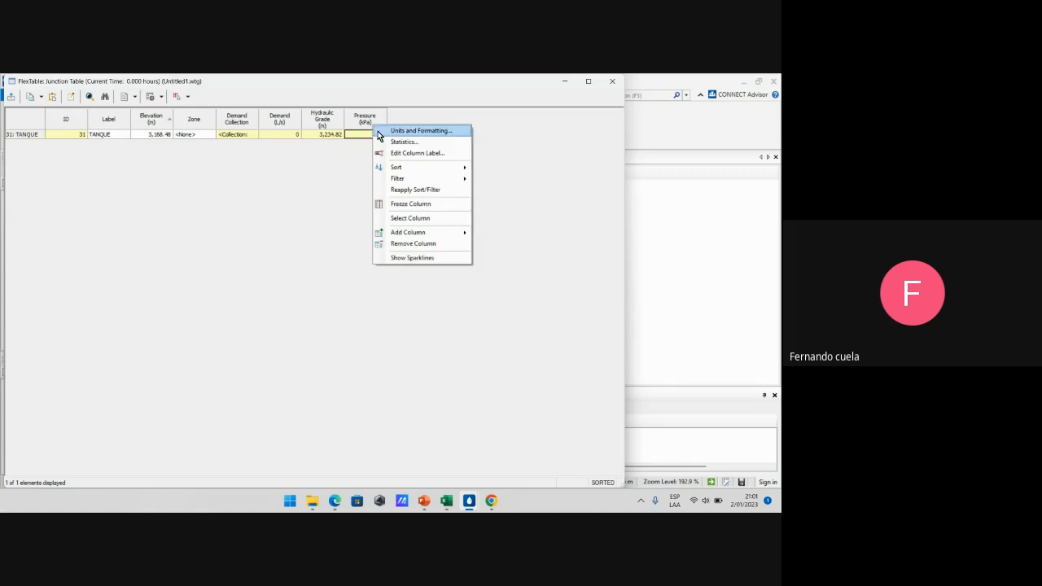
{"action": "left_click", "coordinate": [419, 132]}
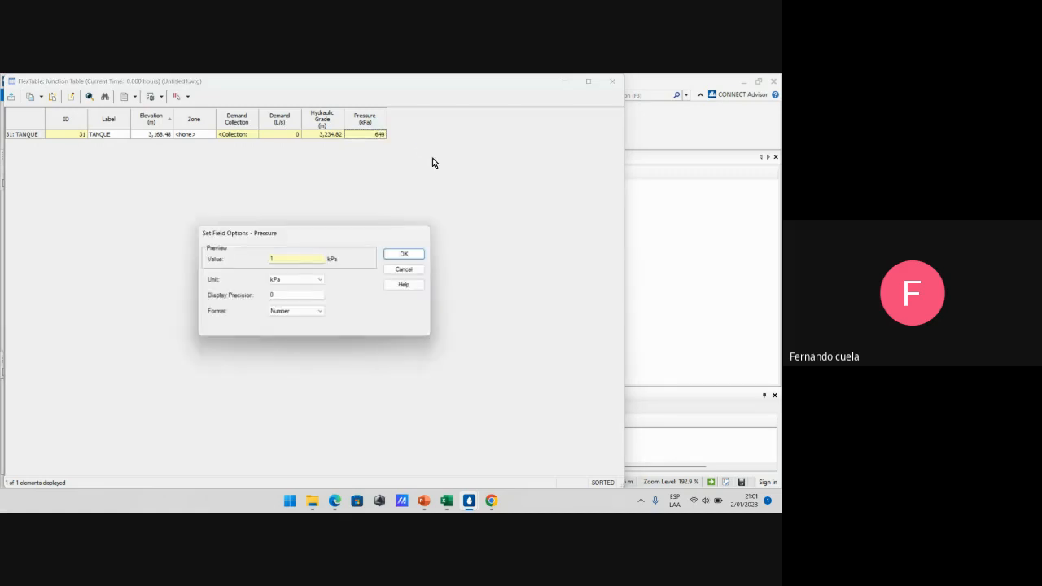
{"action": "left_click", "coordinate": [298, 280]}
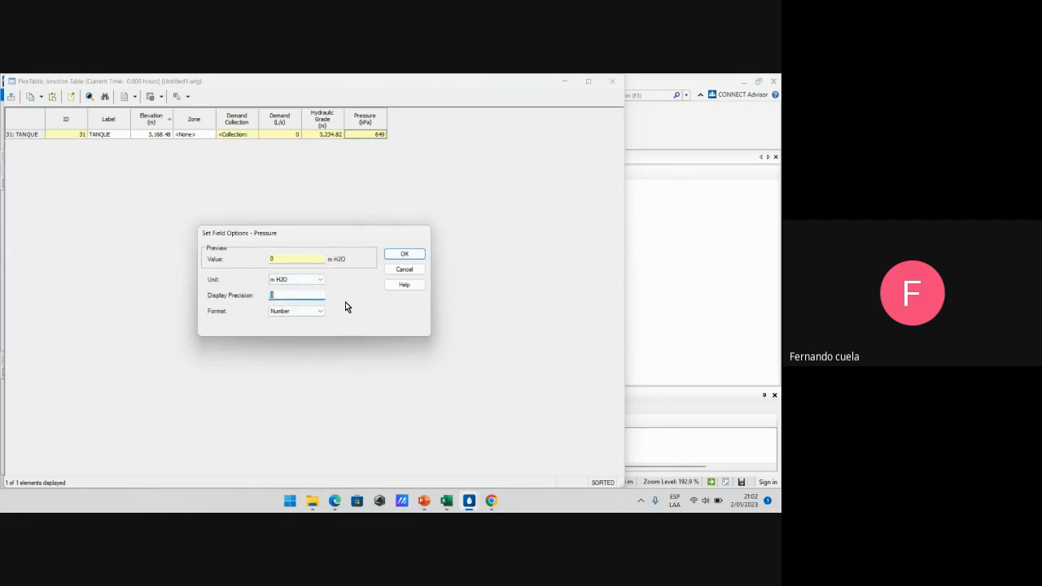
{"action": "type", "text": "1"}
{"action": "left_click", "coordinate": [397, 256]}
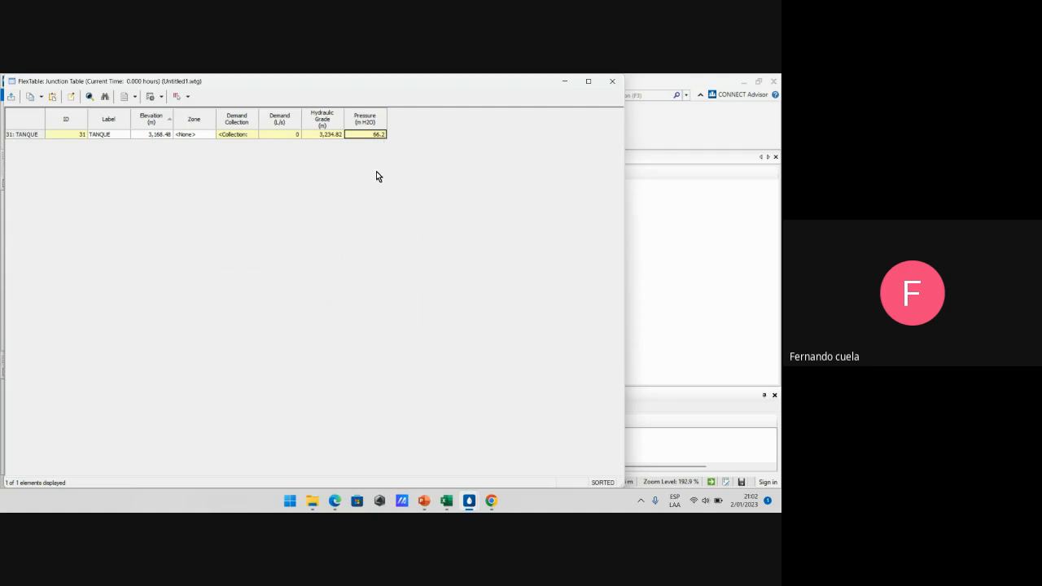
{"action": "right_click", "coordinate": [286, 128]}
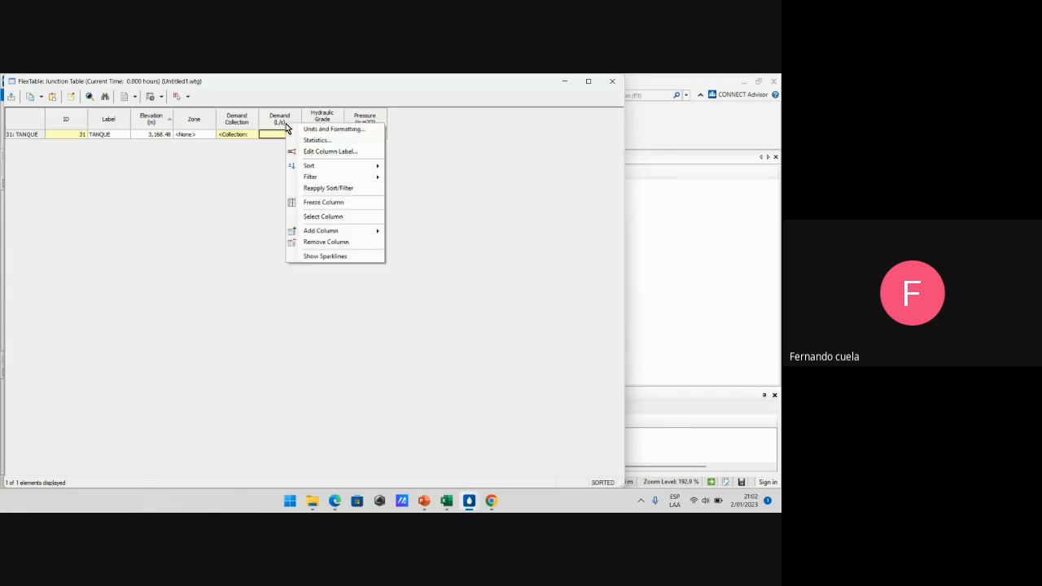
{"action": "left_click", "coordinate": [309, 132]}
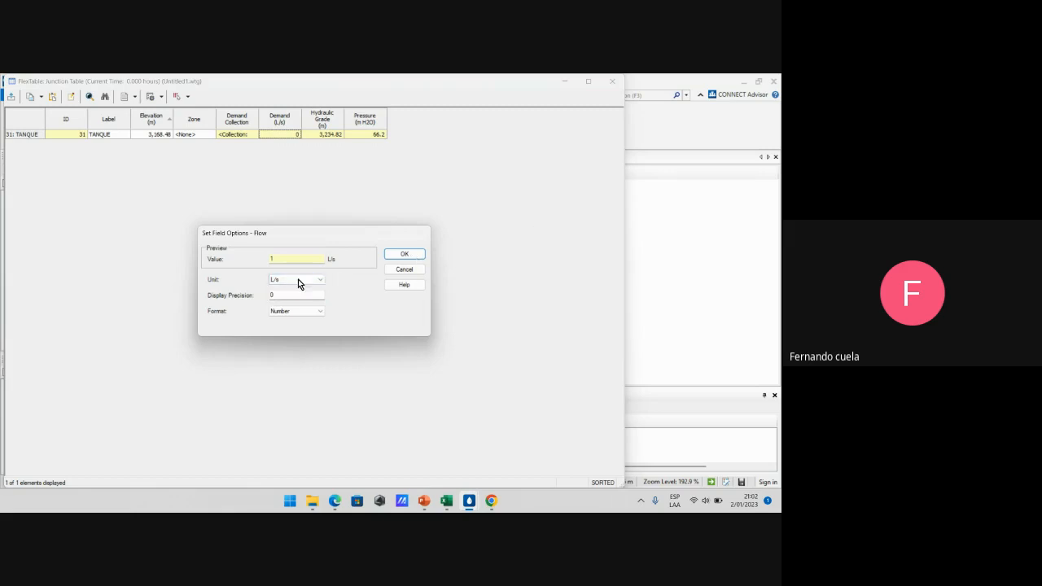
{"action": "left_click", "coordinate": [402, 269]}
{"action": "right_click", "coordinate": [279, 122]}
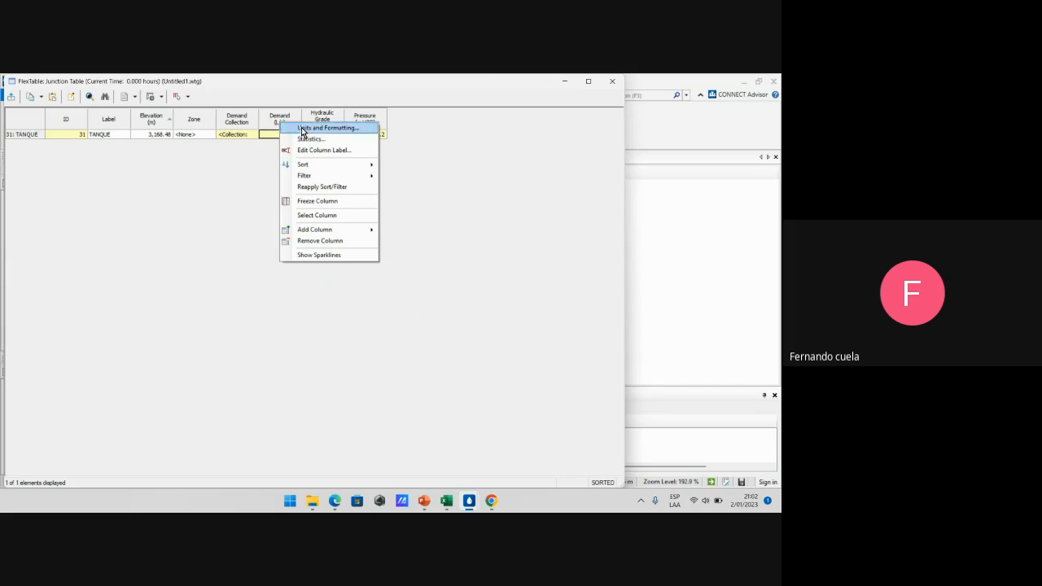
{"action": "left_click", "coordinate": [239, 197]}
Set the display precision of the Demand column to 1 in its units and formatting options
{"action": "right_click", "coordinate": [287, 121]}
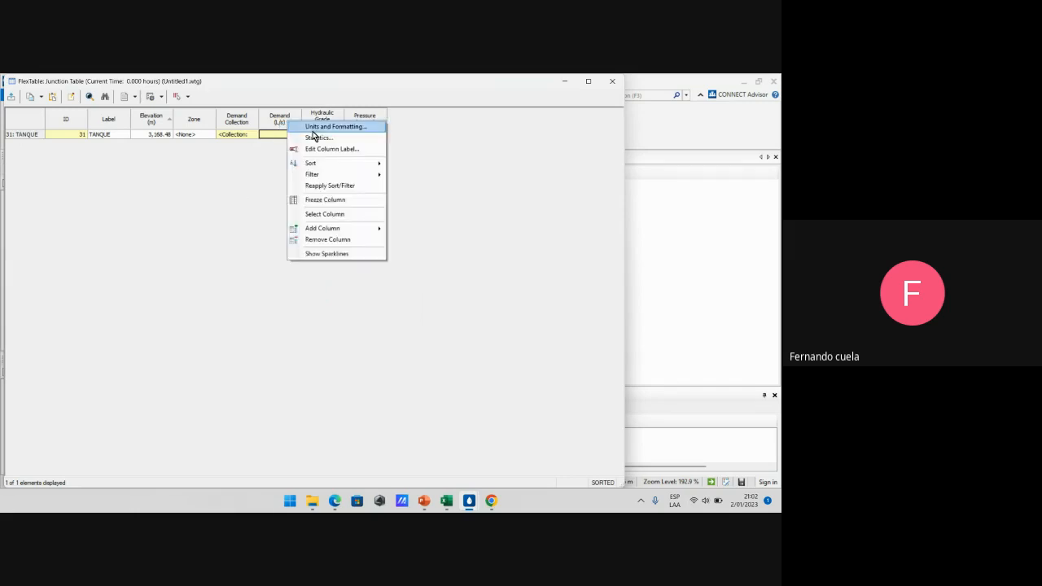
{"action": "left_click", "coordinate": [312, 128]}
{"action": "left_click", "coordinate": [287, 295]}
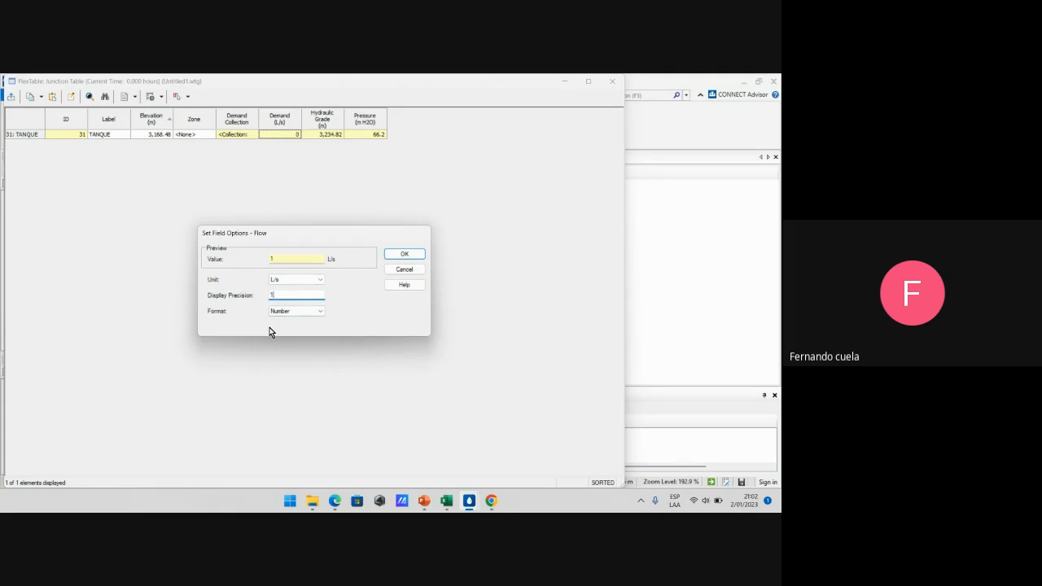
Apply a one-decimal display precision in L/s to the junction Demand column and close the junction table
{"action": "left_click", "coordinate": [402, 252]}
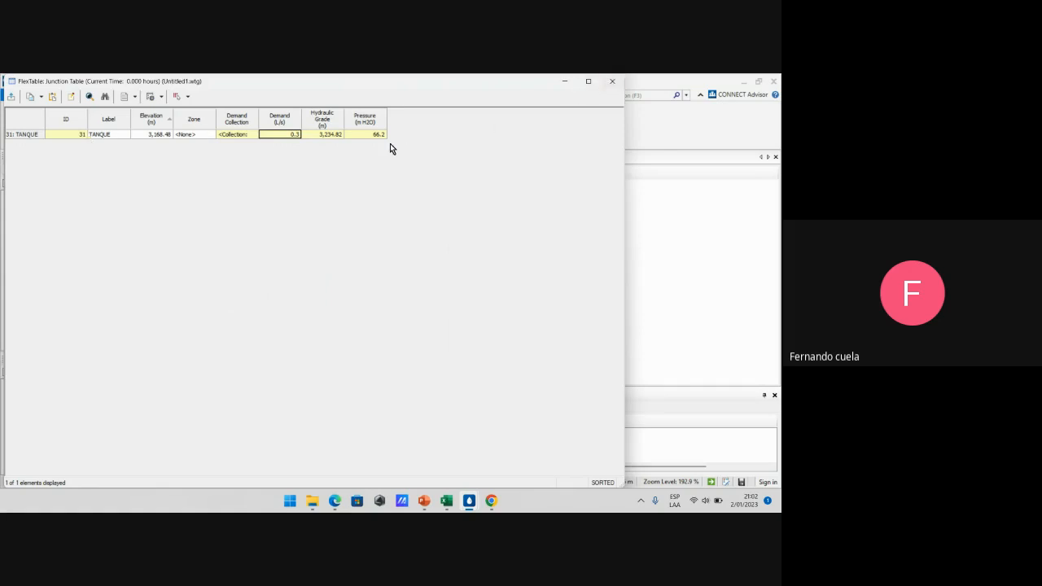
{"action": "left_click", "coordinate": [611, 83]}
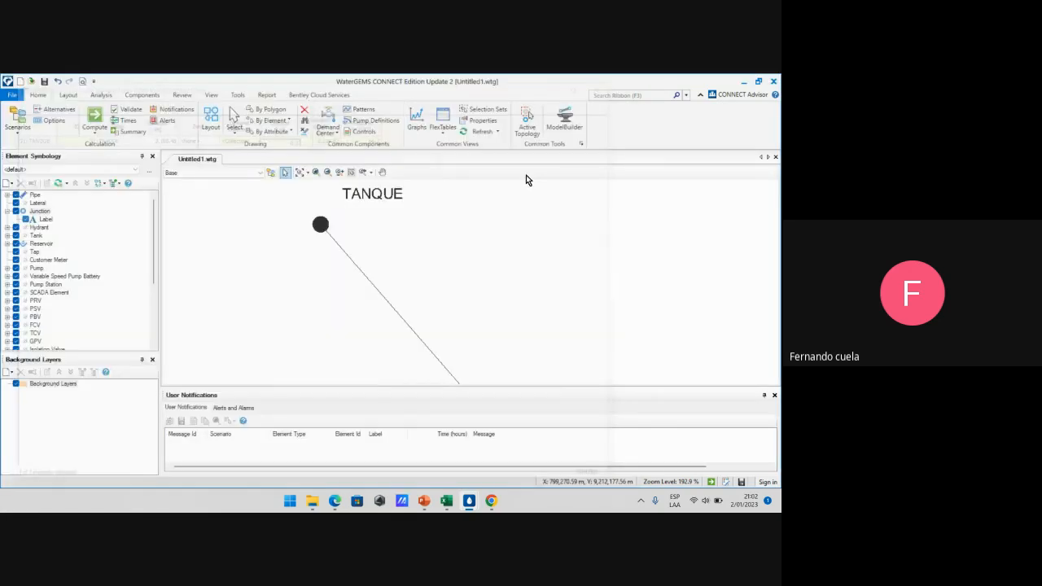
{"action": "scroll", "coordinate": [463, 237], "scroll_direction": "down", "scroll_amount": 5}
{"action": "scroll", "coordinate": [431, 242], "scroll_direction": "down", "scroll_amount": 3}
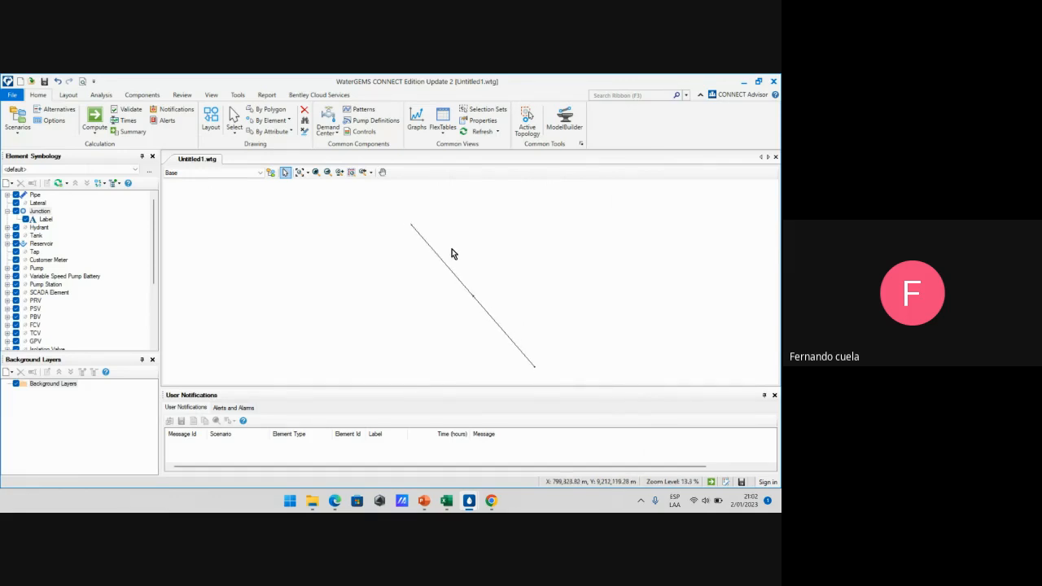
Open the pipe FlexTable and check the flow, velocity and headloss gradient of the CAPT-1 to TANQUE pipe
{"action": "left_click", "coordinate": [445, 135]}
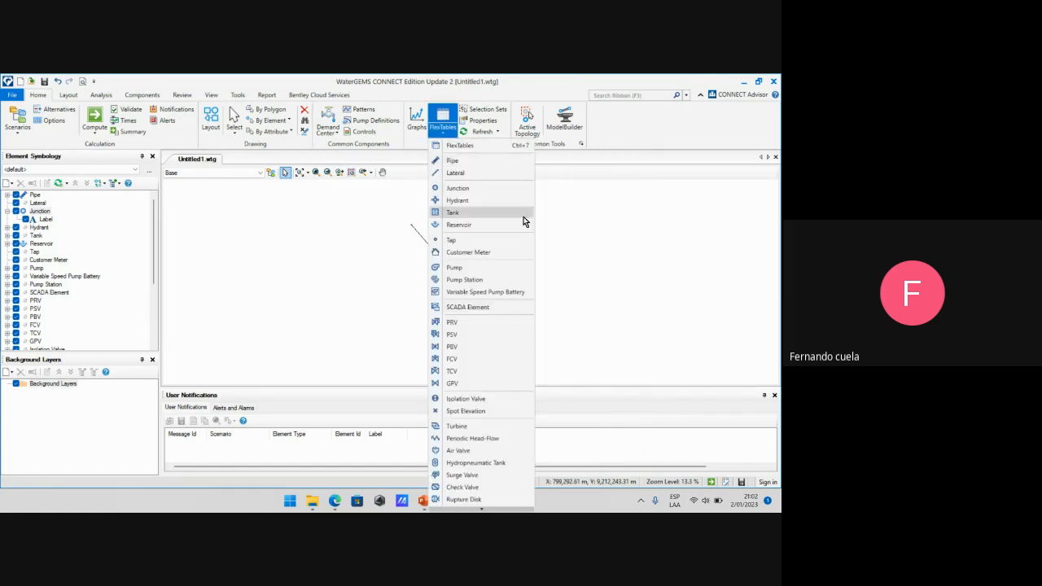
{"action": "left_click", "coordinate": [394, 229]}
{"action": "scroll", "coordinate": [411, 224], "scroll_direction": "up", "scroll_amount": 8}
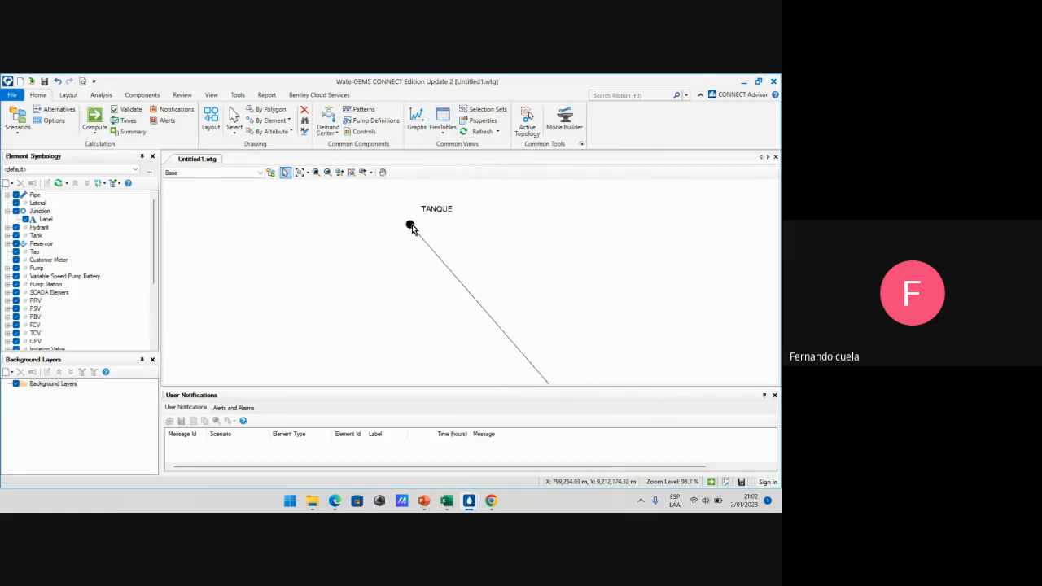
{"action": "left_click", "coordinate": [444, 135]}
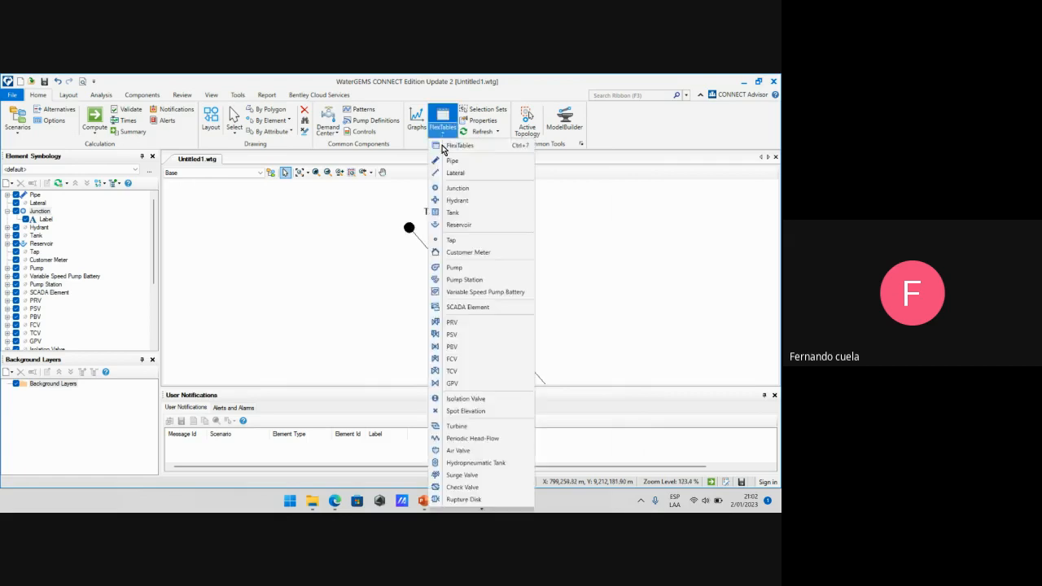
{"action": "left_click", "coordinate": [461, 165]}
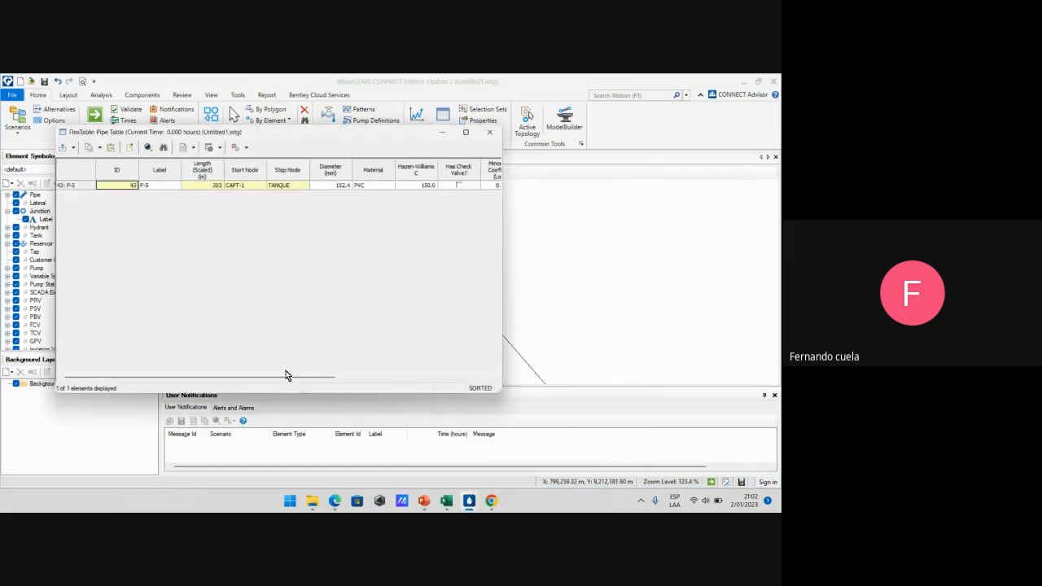
{"action": "left_click_drag", "start_coordinate": [285, 375], "coordinate": [471, 383]}
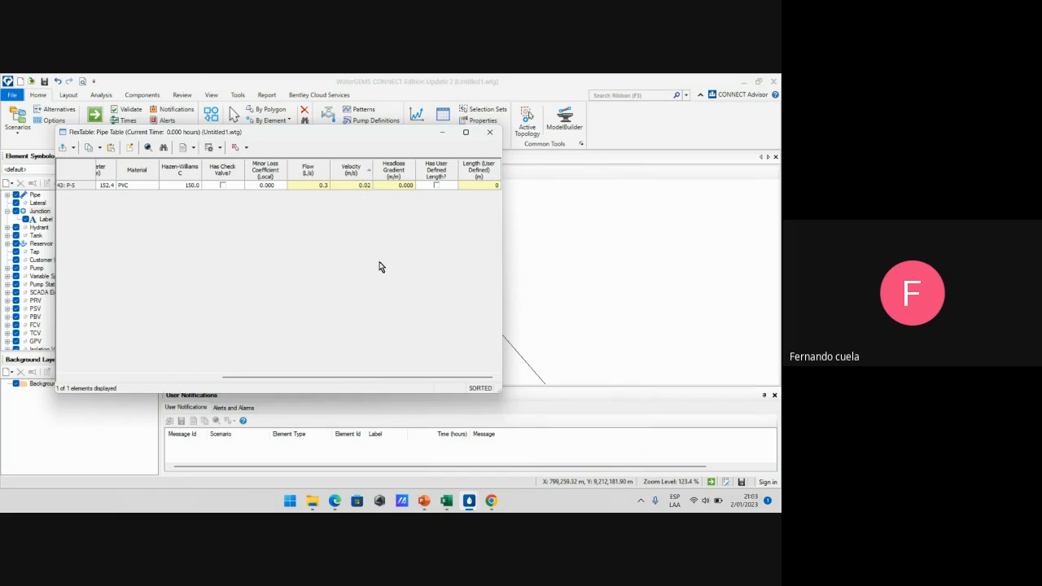
{"action": "mouse_move", "coordinate": [415, 381]}
{"action": "left_mouse_down"}
{"action": "mouse_move", "coordinate": [320, 384]}
{"action": "mouse_move", "coordinate": [452, 380]}
{"action": "mouse_move", "coordinate": [260, 381]}
{"action": "mouse_move", "coordinate": [431, 383]}
{"action": "left_mouse_up"}
Switch to the WATERGEMS-SESIÓN 2 workbook in Excel and check the Qmáx.d value in the CAUDAL (l/s) table
{"action": "mouse_move", "coordinate": [452, 499]}
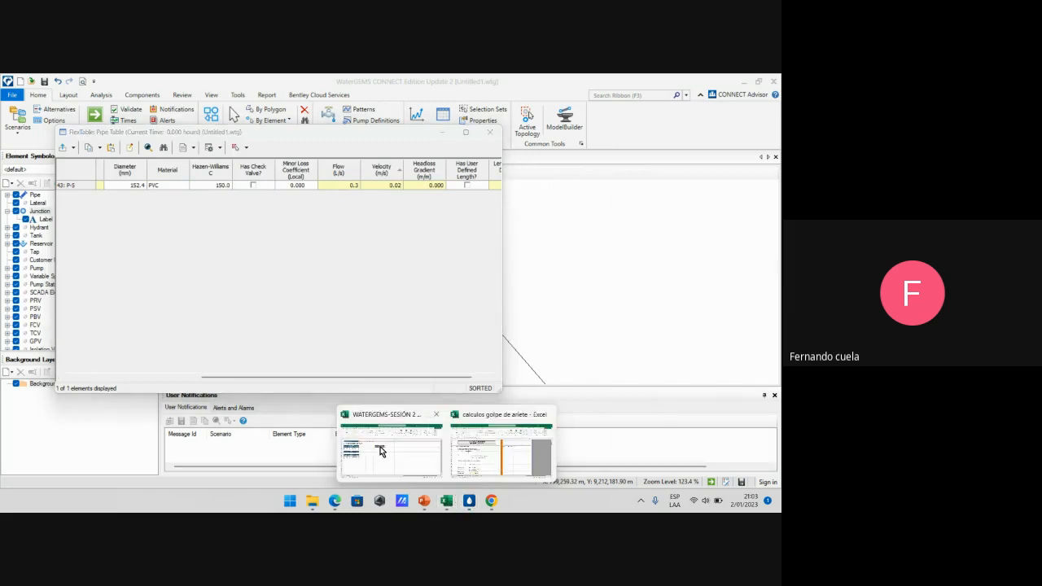
{"action": "left_click", "coordinate": [381, 448]}
{"action": "left_click", "coordinate": [284, 250]}
{"action": "left_click", "coordinate": [313, 249]}
{"action": "left_click", "coordinate": [316, 266]}
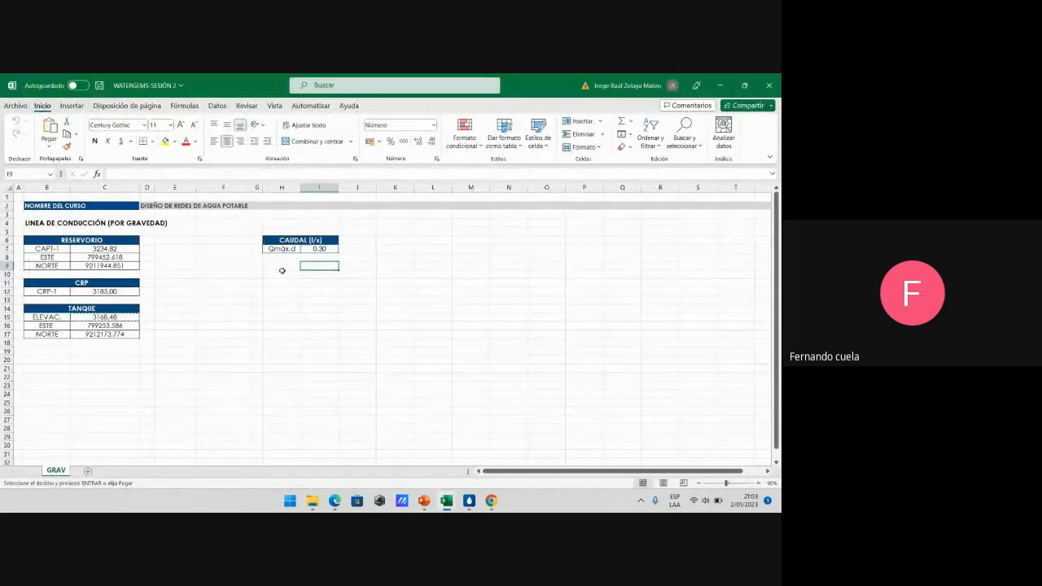
{"action": "left_click", "coordinate": [287, 291]}
{"action": "left_click", "coordinate": [316, 258]}
{"action": "left_click", "coordinate": [310, 274]}
{"action": "left_click", "coordinate": [288, 274]}
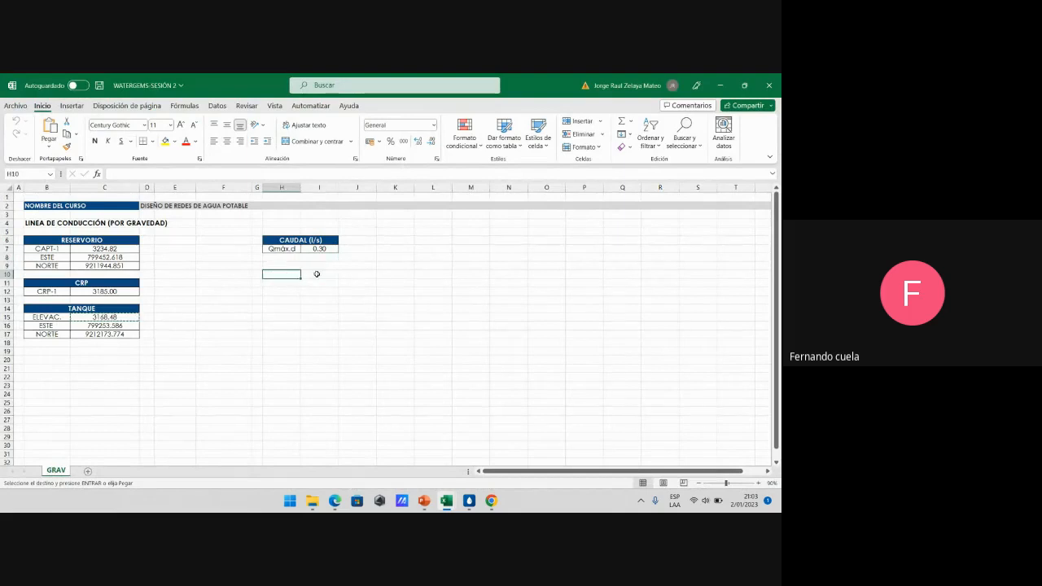
{"action": "left_click", "coordinate": [317, 274]}
{"action": "key", "text": "Escape"}
{"action": "left_click_drag", "start_coordinate": [291, 241], "coordinate": [282, 250]}
{"action": "left_click", "coordinate": [283, 250]}
{"action": "left_click", "coordinate": [317, 248]}
{"action": "left_click", "coordinate": [283, 265]}
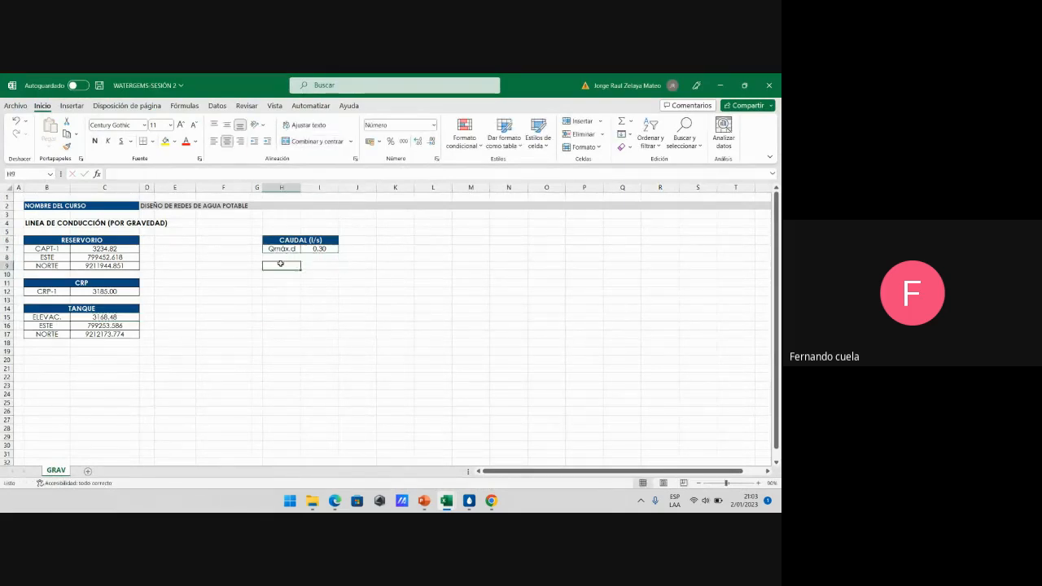
{"action": "left_click", "coordinate": [317, 282]}
{"action": "left_click", "coordinate": [321, 249]}
{"action": "left_click", "coordinate": [287, 251]}
{"action": "left_click", "coordinate": [288, 265]}
Switch back to WaterGEMS, set the CAPT-1 to TANQUE pipe's diameter to 50 mm and compute the network
{"action": "mouse_move", "coordinate": [469, 498]}
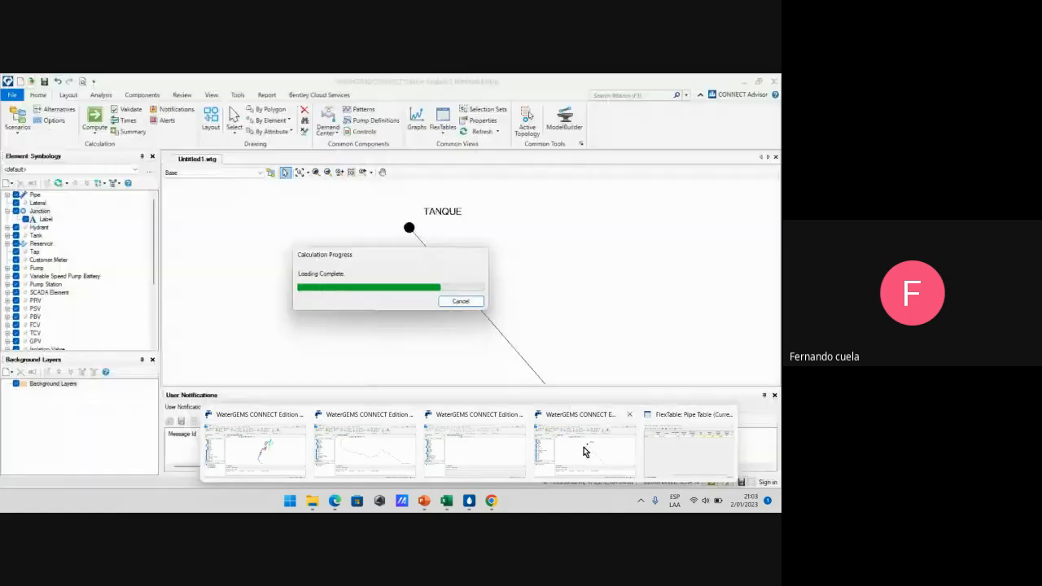
{"action": "left_click", "coordinate": [584, 451]}
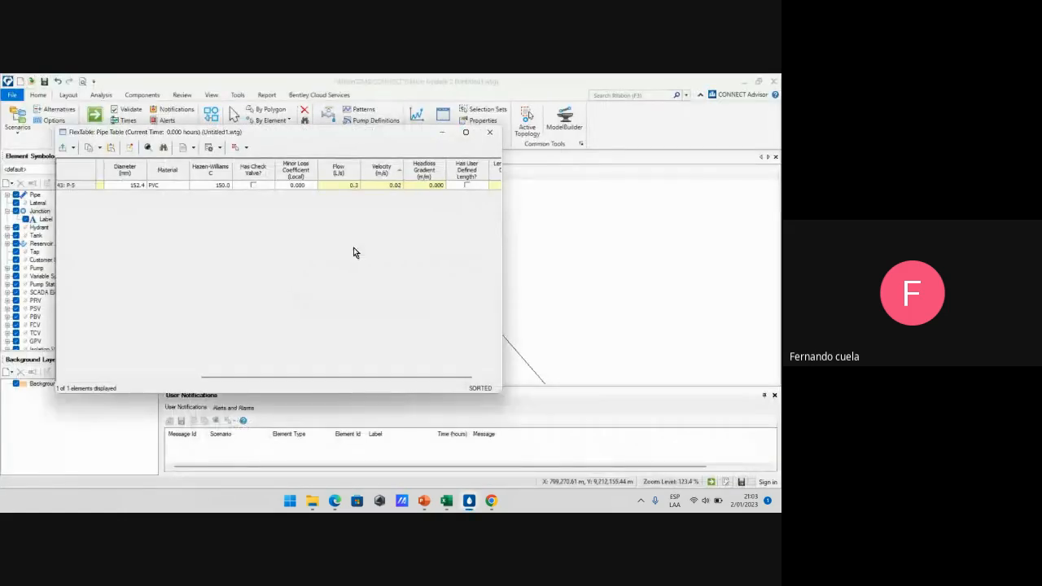
{"action": "left_click_drag", "start_coordinate": [403, 378], "coordinate": [282, 374]}
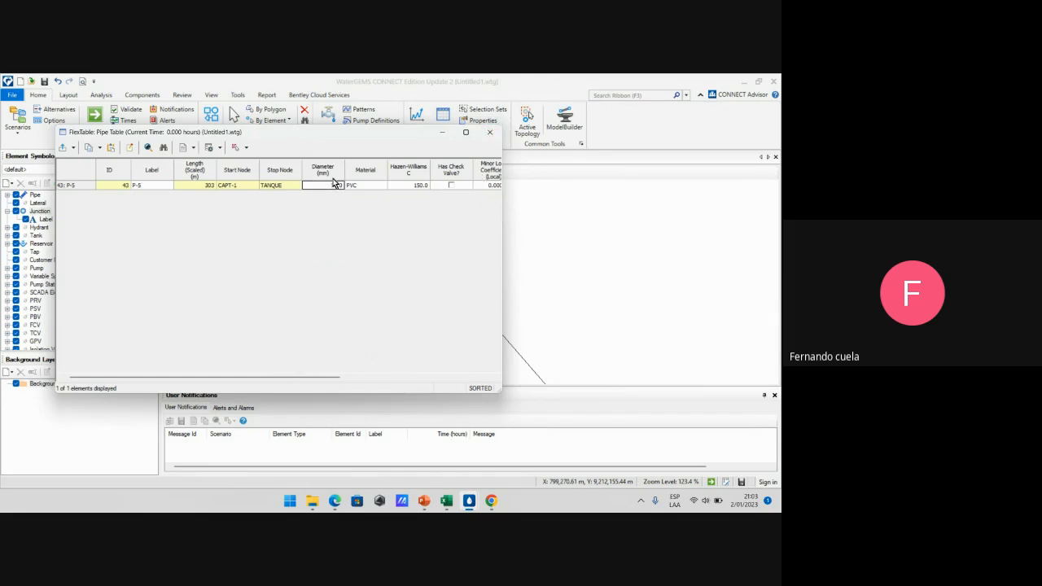
{"action": "left_click", "coordinate": [490, 132]}
{"action": "left_click", "coordinate": [505, 209]}
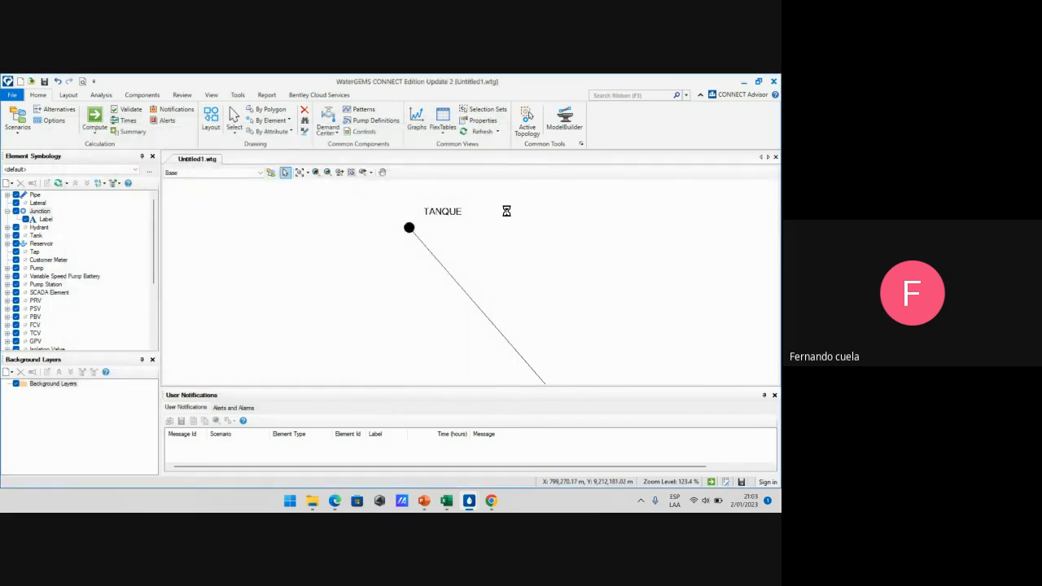
{"action": "left_click", "coordinate": [97, 119]}
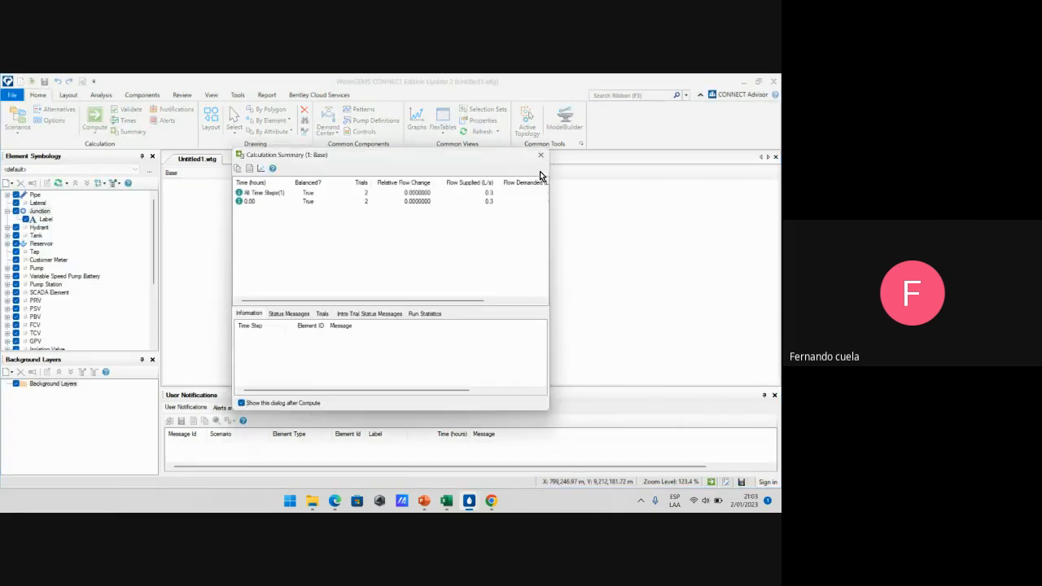
{"action": "left_click", "coordinate": [539, 161]}
Set the CAPT-1 to TANQUE pipe's diameter to 25 mm in the pipe table and recompute the network
{"action": "left_click", "coordinate": [443, 129]}
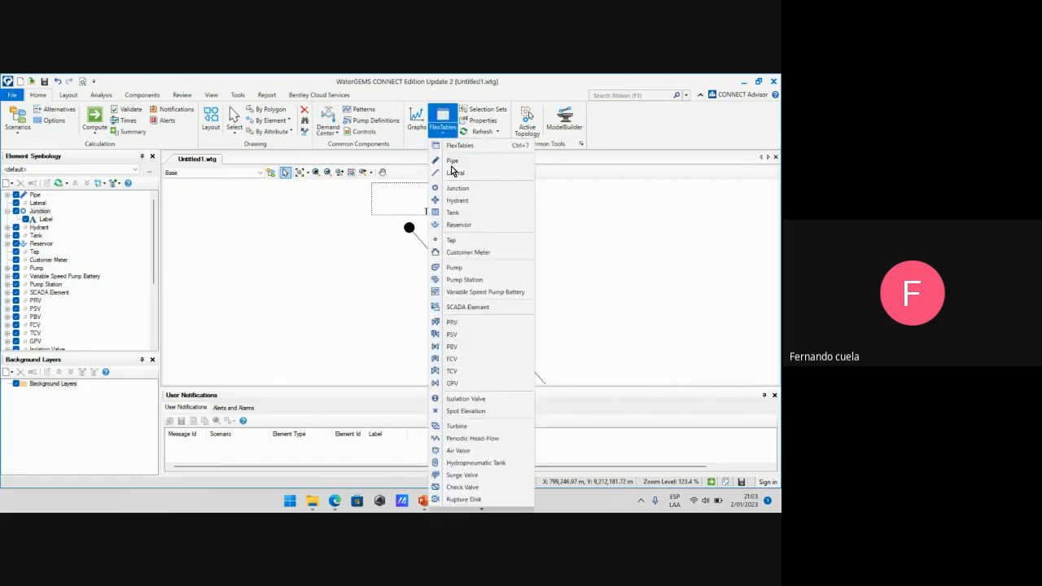
{"action": "left_click", "coordinate": [470, 163]}
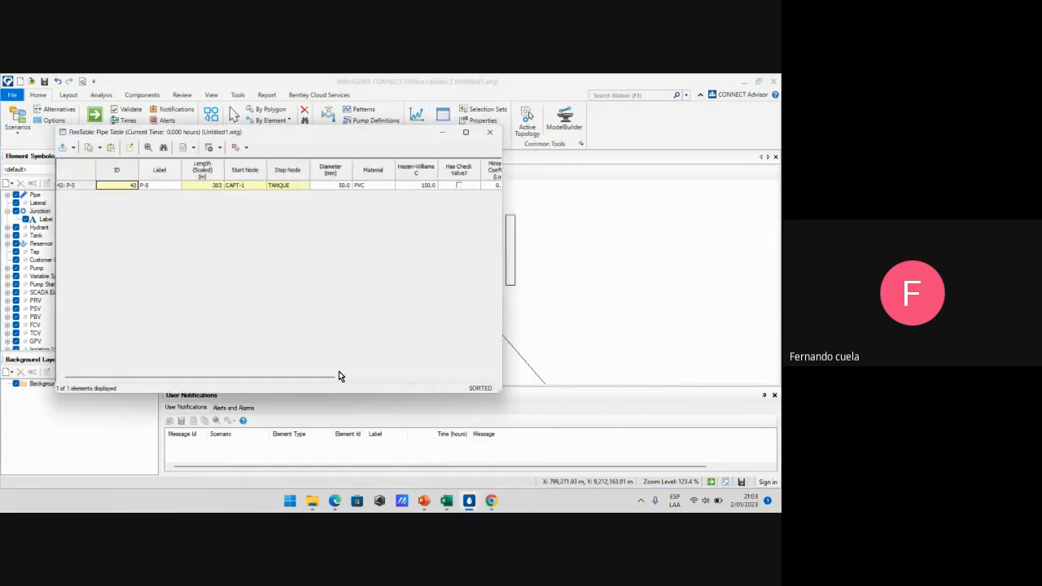
{"action": "left_click_drag", "start_coordinate": [332, 381], "coordinate": [282, 383]}
{"action": "left_click", "coordinate": [342, 186]}
{"action": "type", "text": "25"}
{"action": "key", "text": "Return"}
{"action": "left_click", "coordinate": [489, 131]}
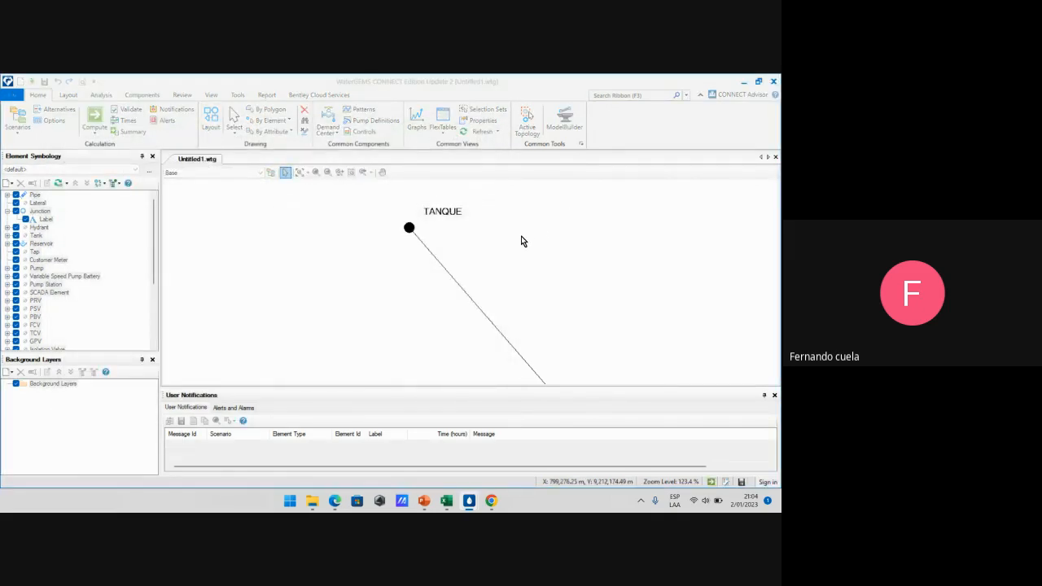
{"action": "left_click", "coordinate": [541, 157]}
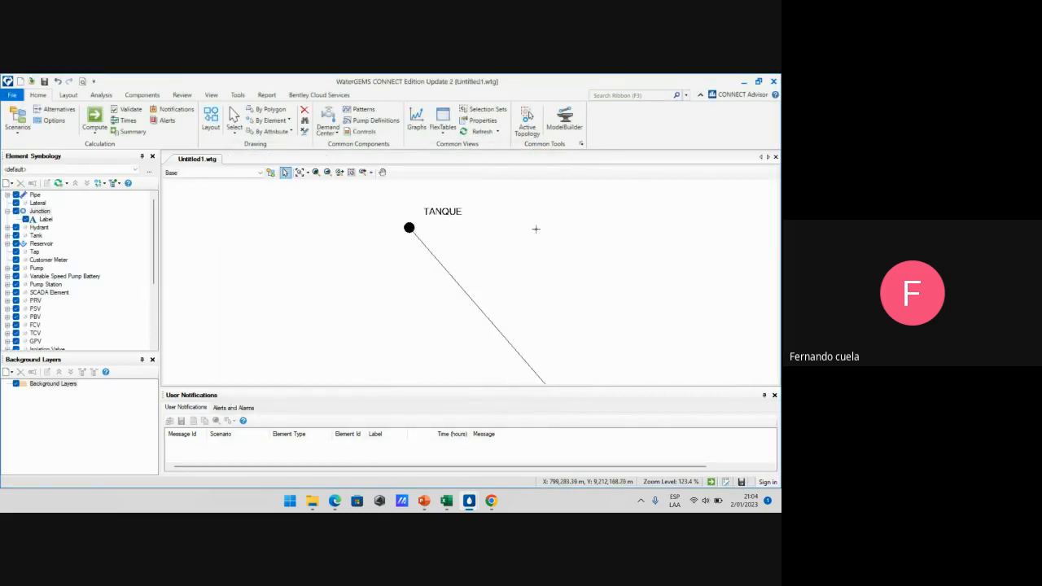
Review the recomputed flow, velocity and headloss gradient of the 25 mm pipe in the pipe table
{"action": "left_click", "coordinate": [443, 130]}
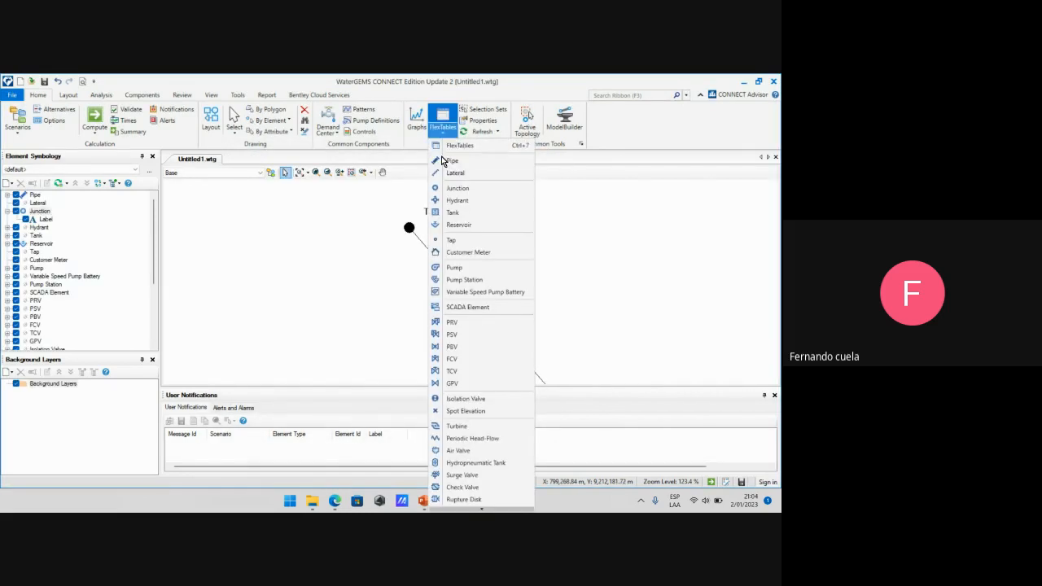
{"action": "left_click", "coordinate": [463, 162]}
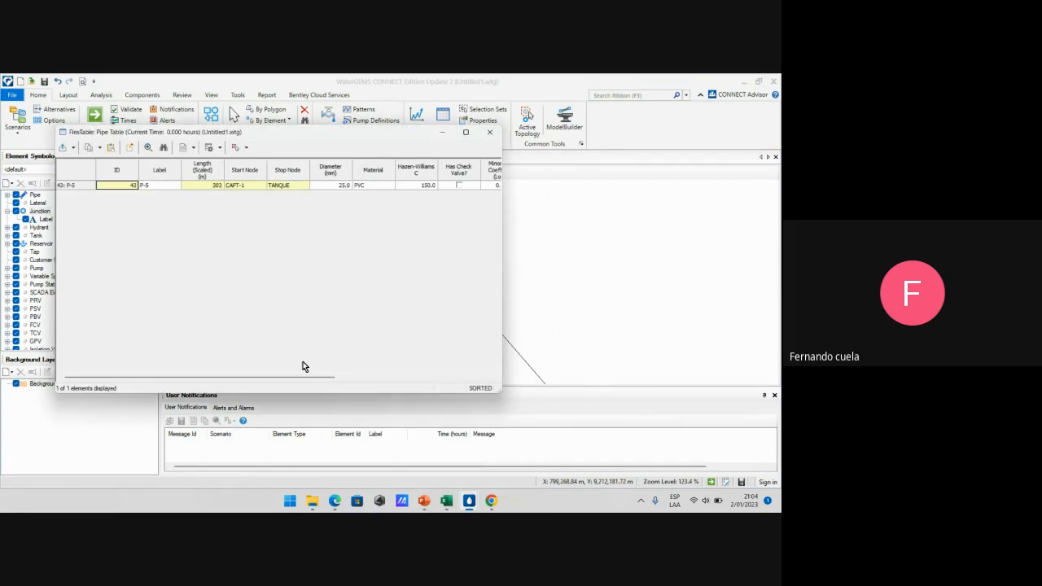
{"action": "left_click_drag", "start_coordinate": [314, 377], "coordinate": [445, 388]}
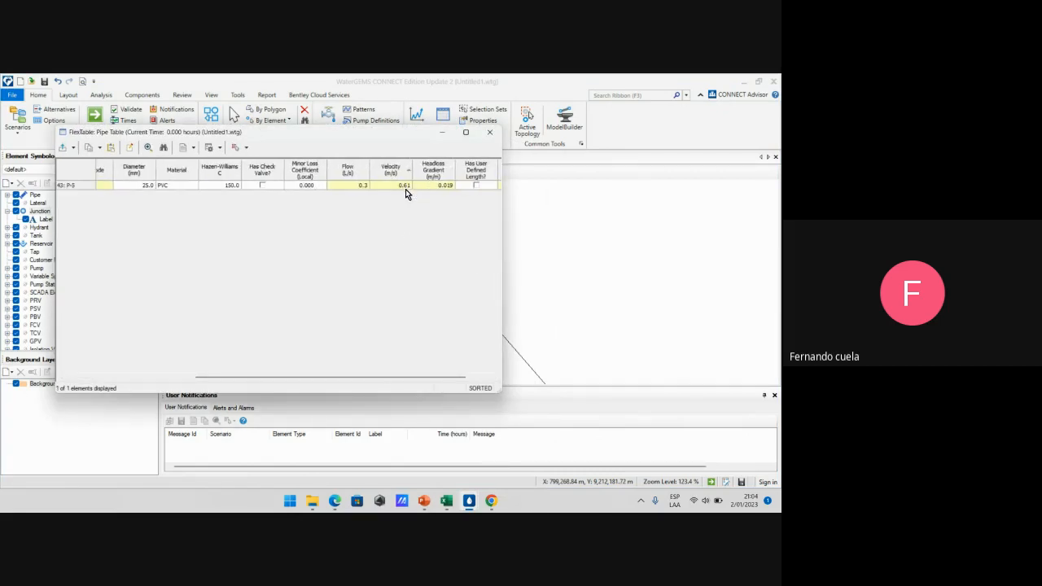
{"action": "mouse_move", "coordinate": [380, 380]}
{"action": "left_mouse_down"}
{"action": "mouse_move", "coordinate": [271, 377]}
{"action": "mouse_move", "coordinate": [435, 377]}
{"action": "mouse_move", "coordinate": [369, 377]}
{"action": "left_mouse_up"}
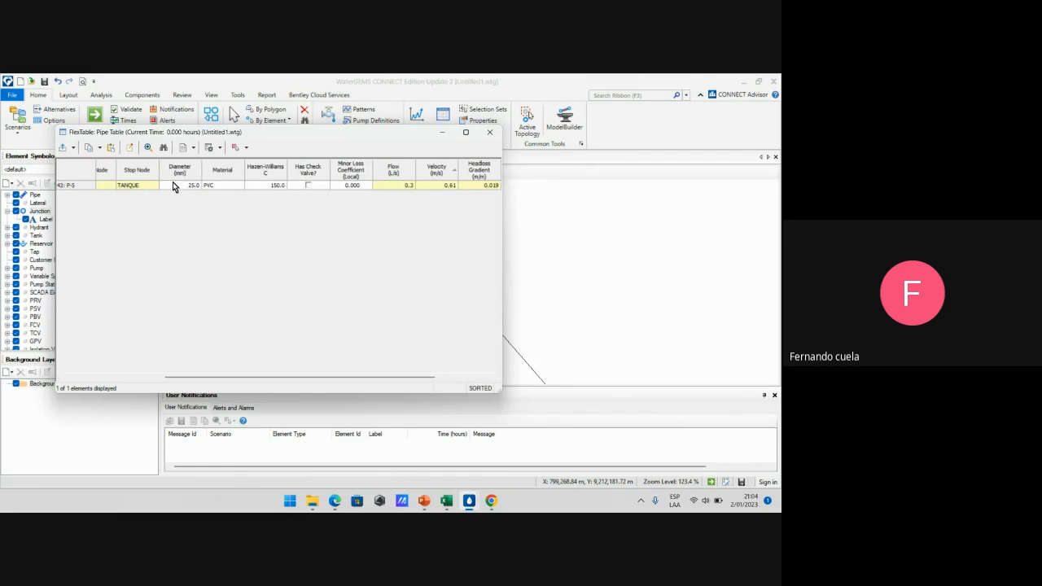
{"action": "left_click_drag", "start_coordinate": [318, 377], "coordinate": [279, 381]}
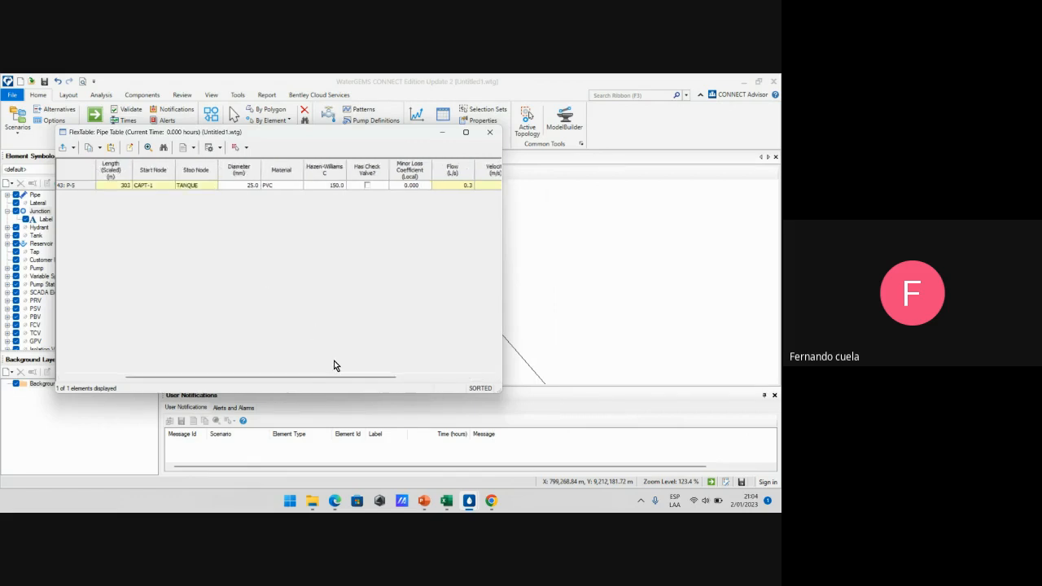
{"action": "left_click_drag", "start_coordinate": [352, 377], "coordinate": [385, 375]}
{"action": "left_click", "coordinate": [213, 184]}
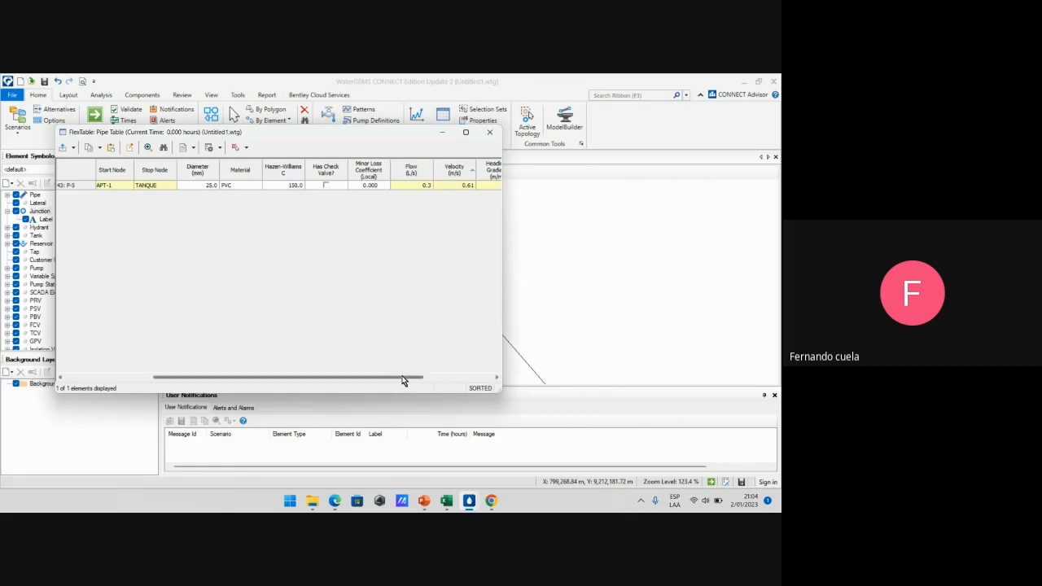
{"action": "left_click_drag", "start_coordinate": [414, 377], "coordinate": [491, 378]}
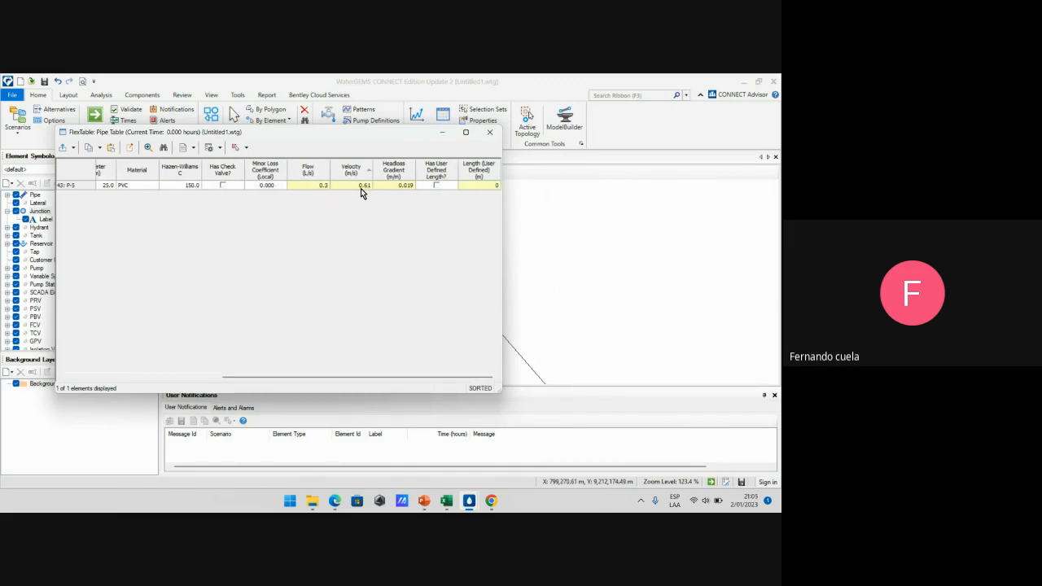
{"action": "left_click", "coordinate": [492, 132]}
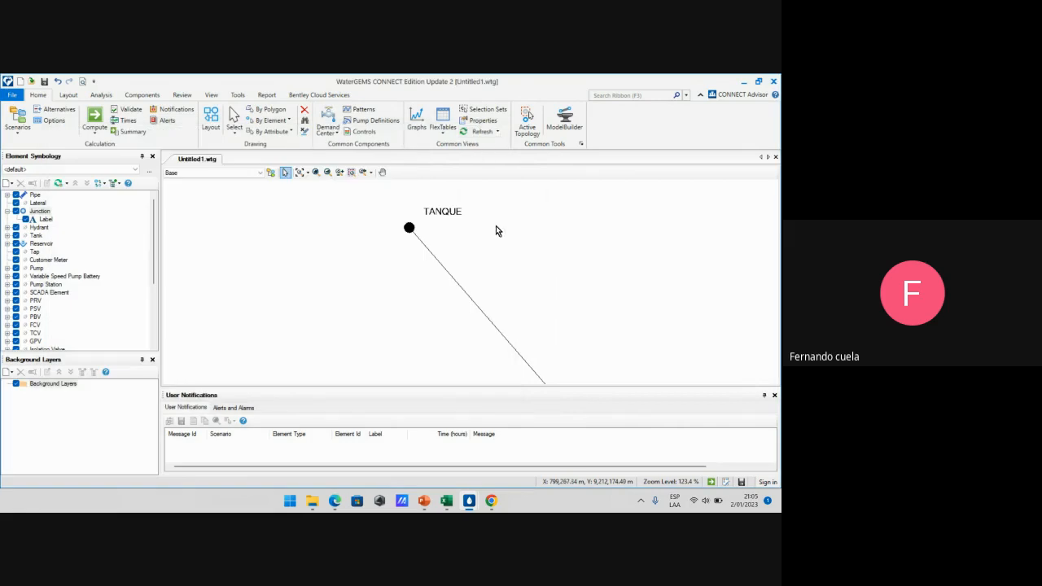
Check the hydraulic grade and pressure at the TANQUE junction in the junction FlexTable and close it
{"action": "left_click", "coordinate": [443, 129]}
{"action": "left_click", "coordinate": [455, 188]}
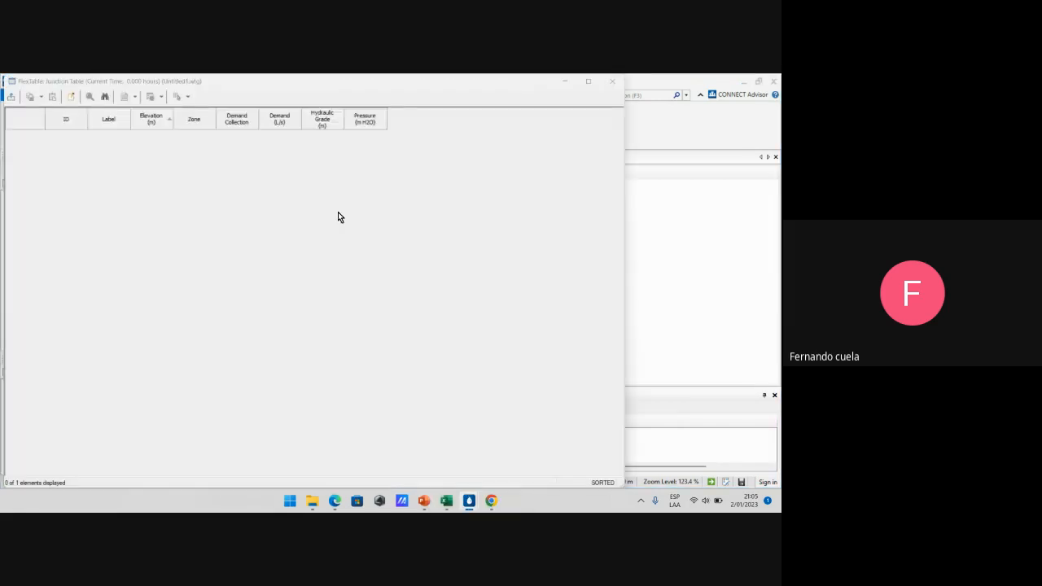
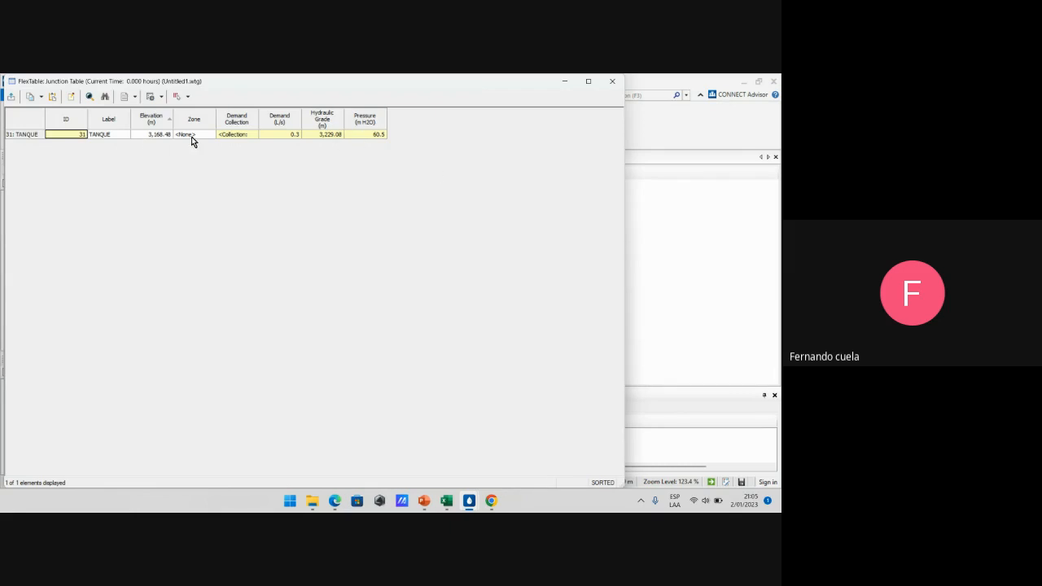
{"action": "left_click", "coordinate": [612, 82]}
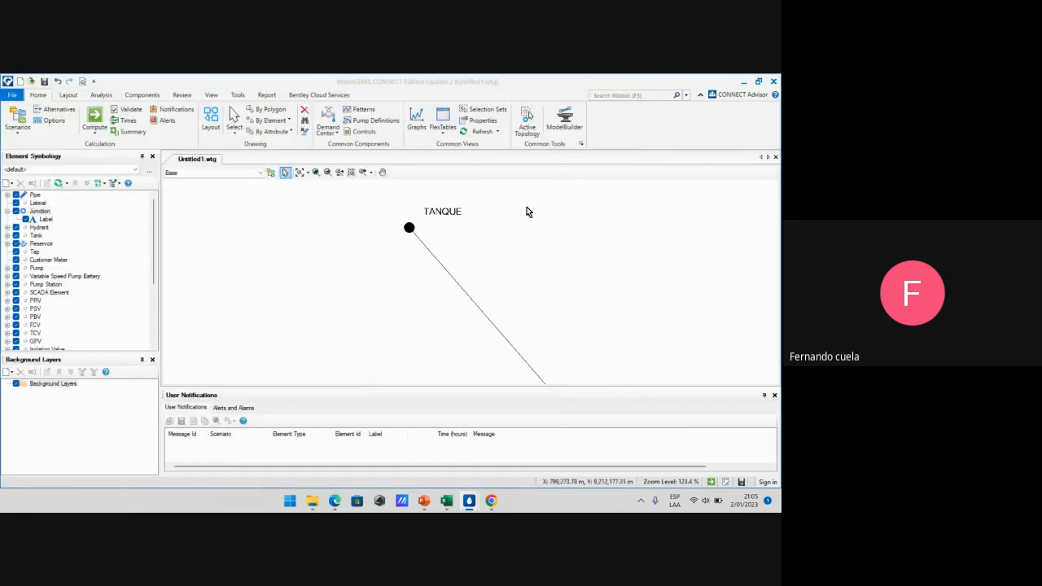
{"action": "scroll", "coordinate": [546, 243], "scroll_direction": "down", "scroll_amount": 3}
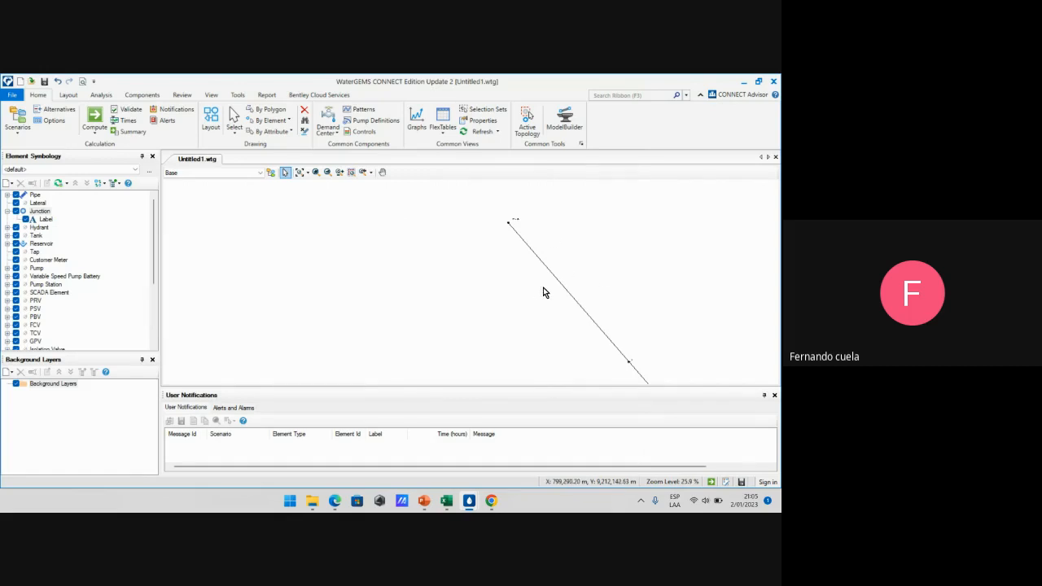
Switch to the WATERGEMS-SESIÓN 2 workbook in Excel and look up the CRP-1 elevation in cell C12
{"action": "mouse_move", "coordinate": [446, 501]}
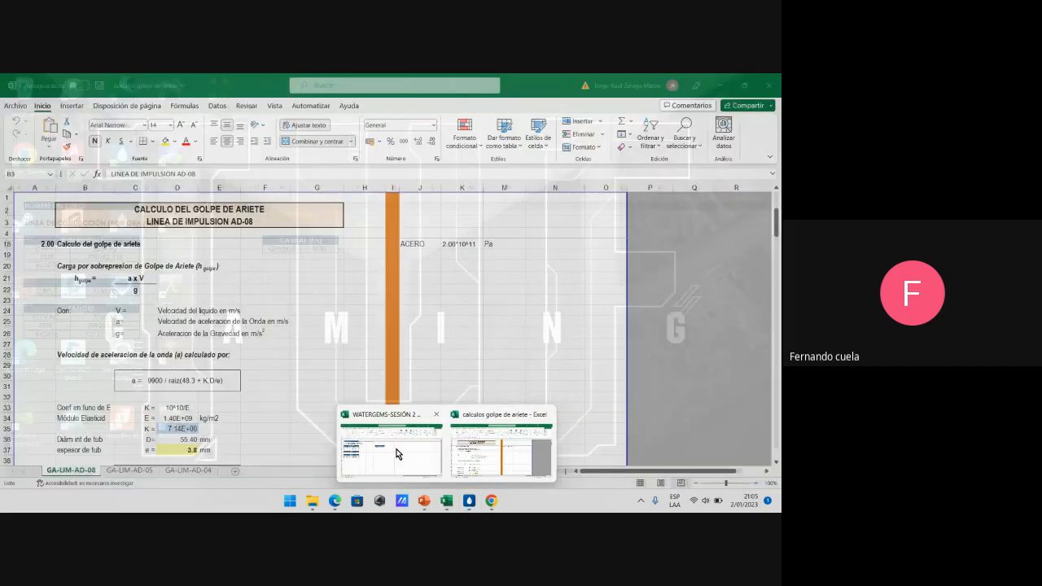
{"action": "left_click", "coordinate": [398, 453]}
{"action": "left_click", "coordinate": [221, 291]}
{"action": "key", "text": "Left"}
{"action": "key", "text": "Left"}
{"action": "key", "text": "Left"}
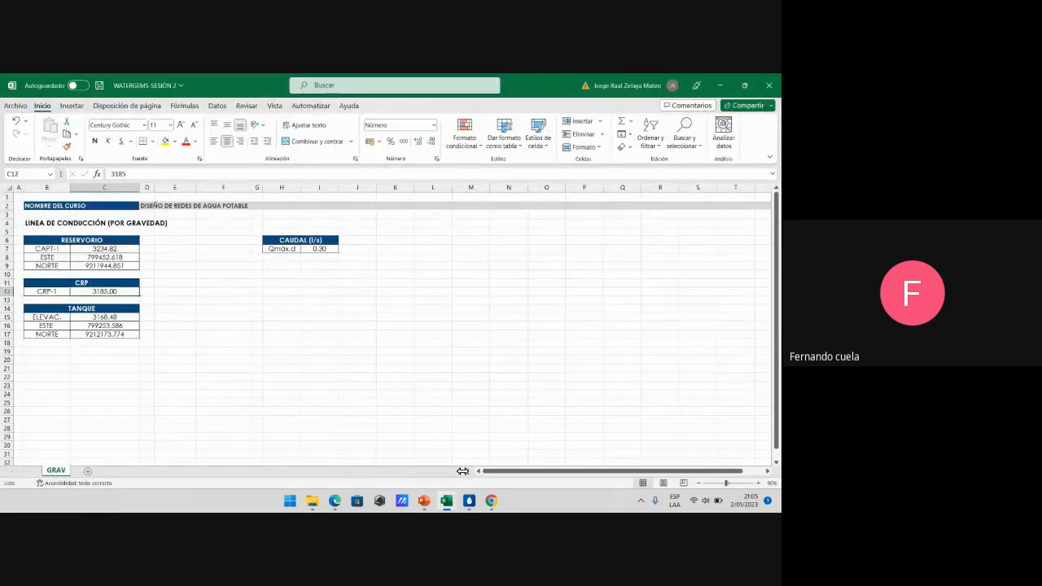
Switch back to WaterGEMS and examine pipe P-5 around its flow arrow at mid-length
{"action": "mouse_move", "coordinate": [469, 500]}
{"action": "left_click", "coordinate": [621, 442]}
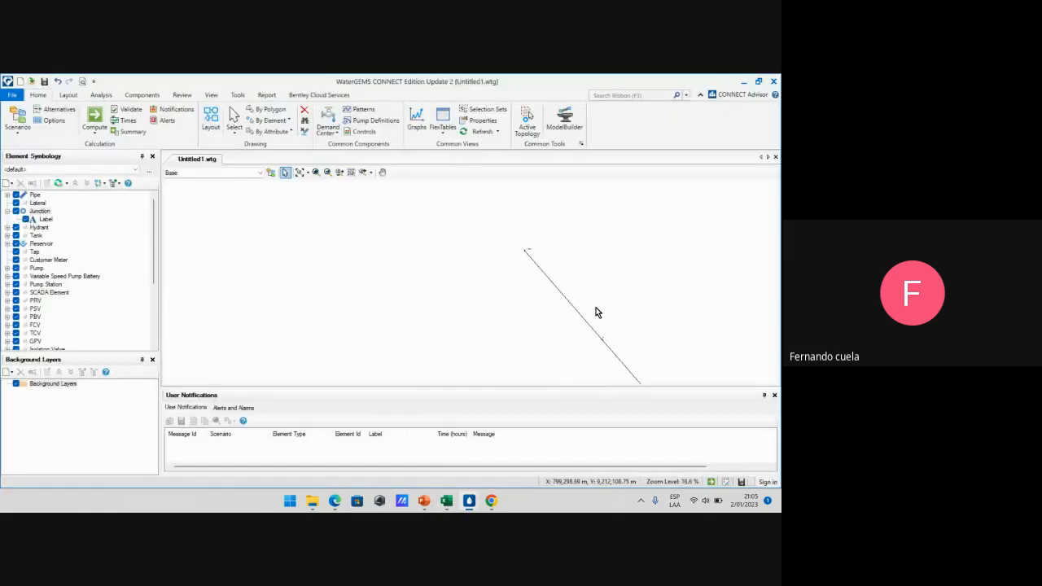
{"action": "mouse_move", "coordinate": [596, 312]}
{"action": "middle_mouse_down"}
{"action": "mouse_move", "coordinate": [498, 249]}
{"action": "mouse_move", "coordinate": [476, 269]}
{"action": "mouse_move", "coordinate": [459, 258]}
{"action": "middle_mouse_up"}
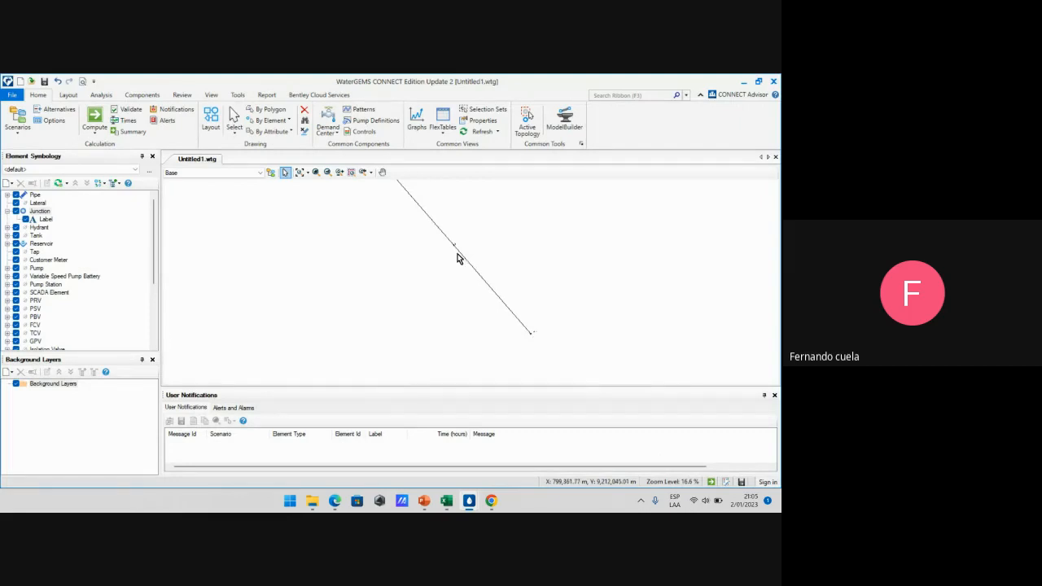
{"action": "scroll", "coordinate": [458, 258], "scroll_direction": "up", "scroll_amount": 10}
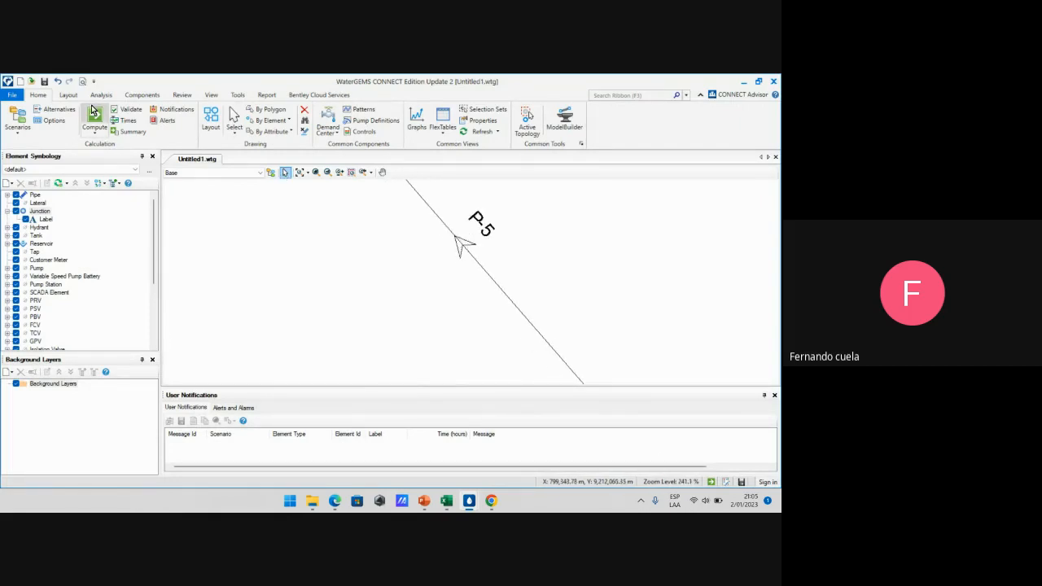
{"action": "left_click", "coordinate": [68, 95]}
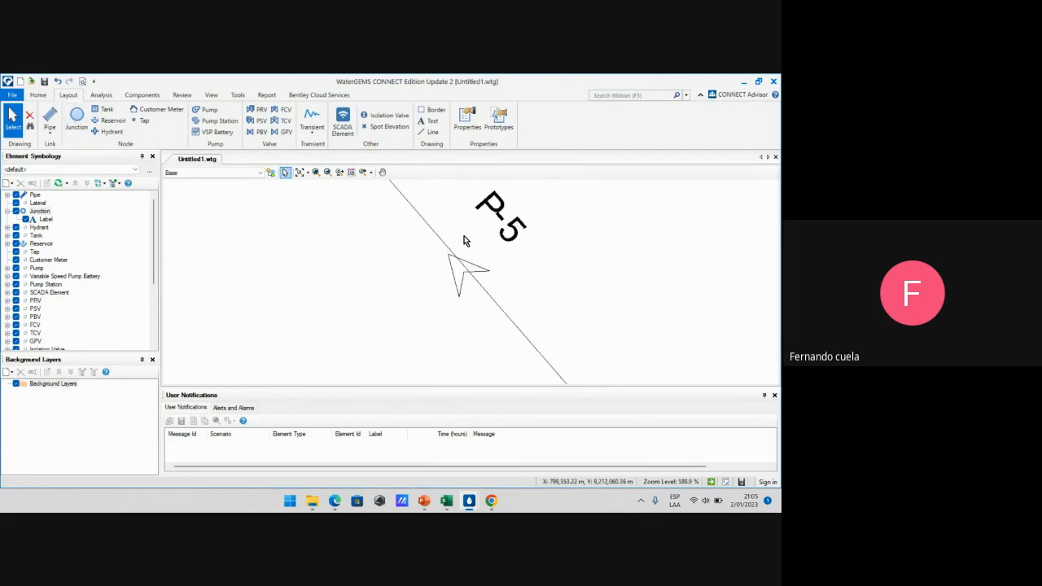
{"action": "scroll", "coordinate": [461, 247], "scroll_direction": "up", "scroll_amount": 1}
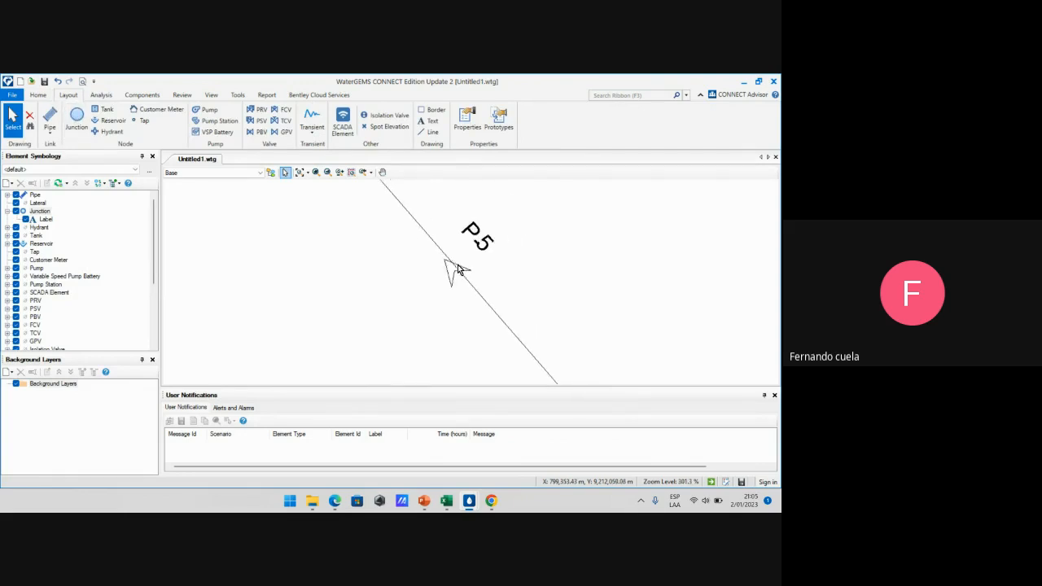
{"action": "scroll", "coordinate": [437, 250], "scroll_direction": "down", "scroll_amount": 1}
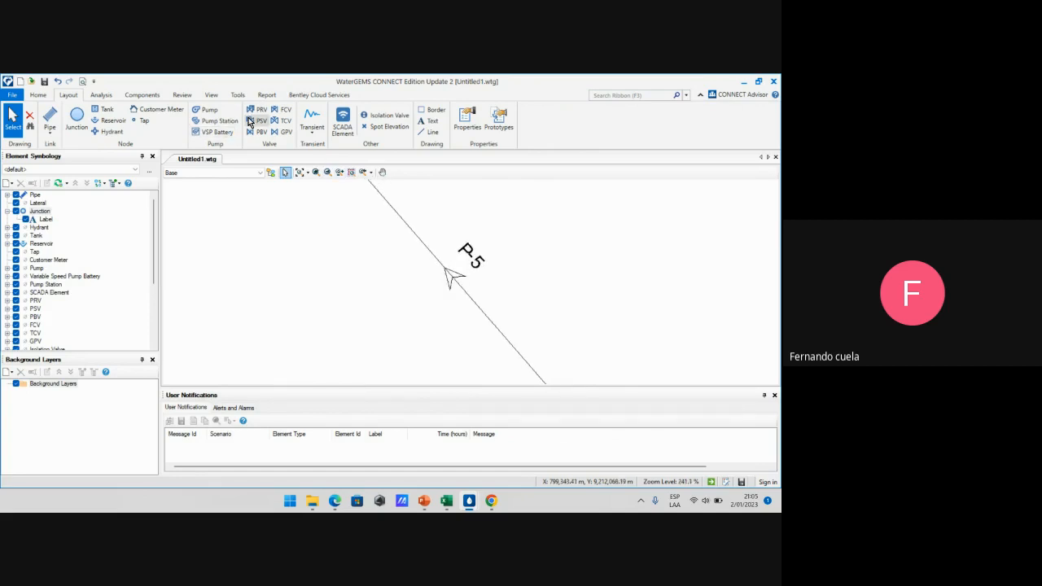
{"action": "scroll", "coordinate": [371, 209], "scroll_direction": "down", "scroll_amount": 8}
{"action": "scroll", "coordinate": [409, 274], "scroll_direction": "up", "scroll_amount": 10}
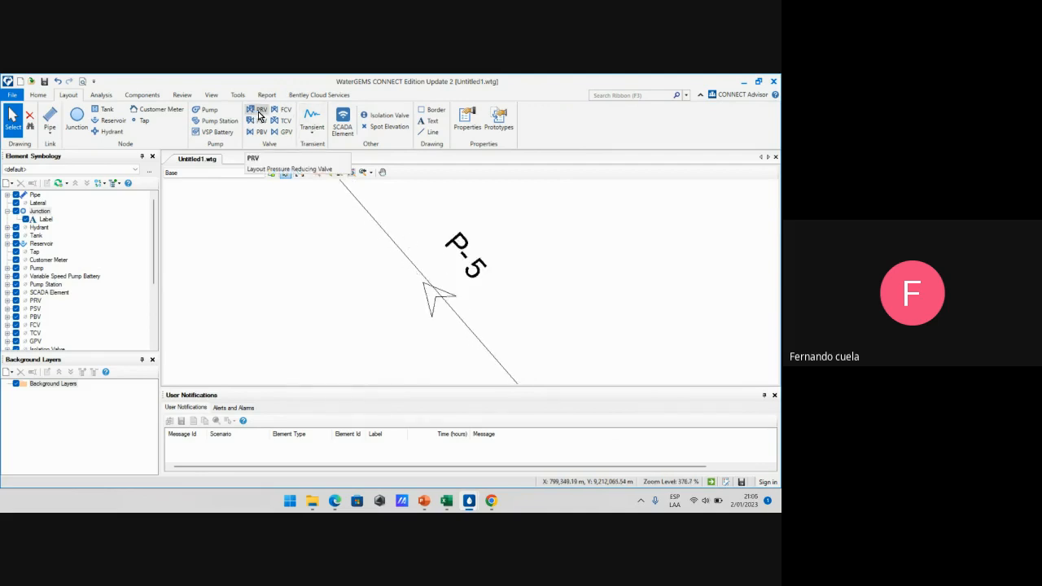
Try to insert a pressure reducing valve (PRV) on pipe P-5 beside its flow arrow
{"action": "left_click", "coordinate": [258, 112]}
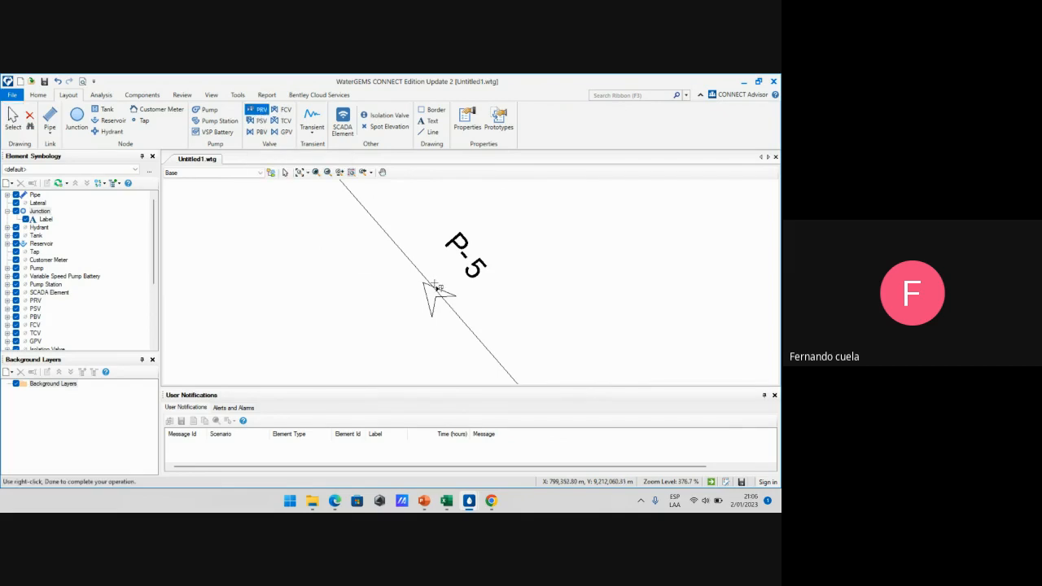
{"action": "scroll", "coordinate": [437, 293], "scroll_direction": "up", "scroll_amount": 4}
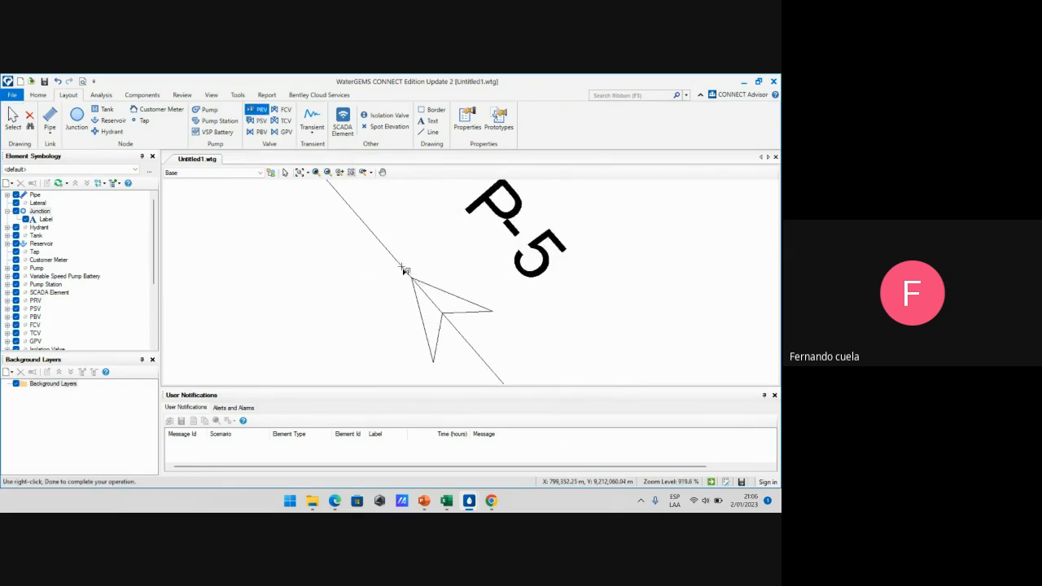
{"action": "left_click", "coordinate": [404, 271]}
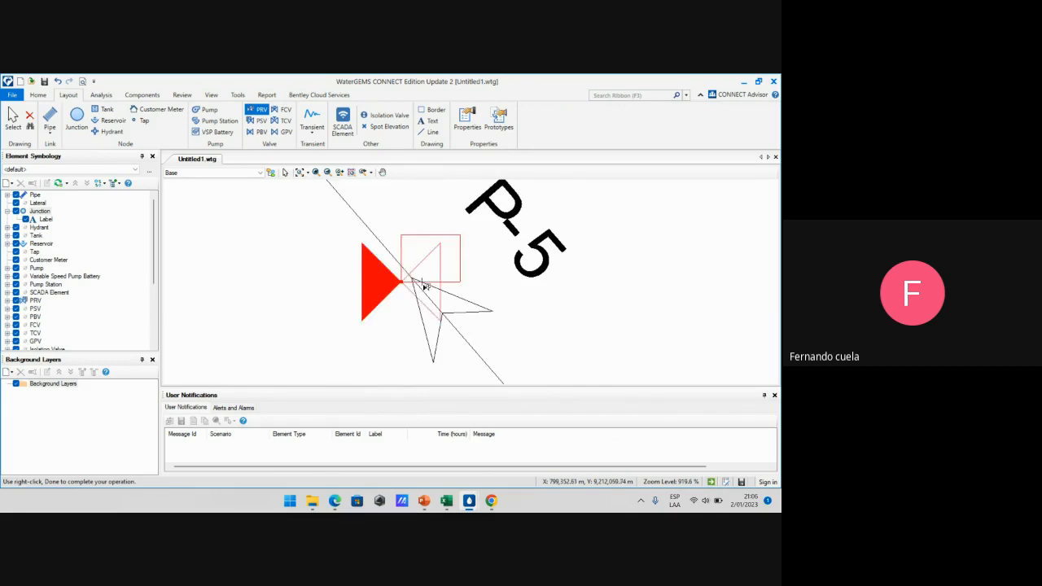
{"action": "scroll", "coordinate": [419, 289], "scroll_direction": "up", "scroll_amount": 1}
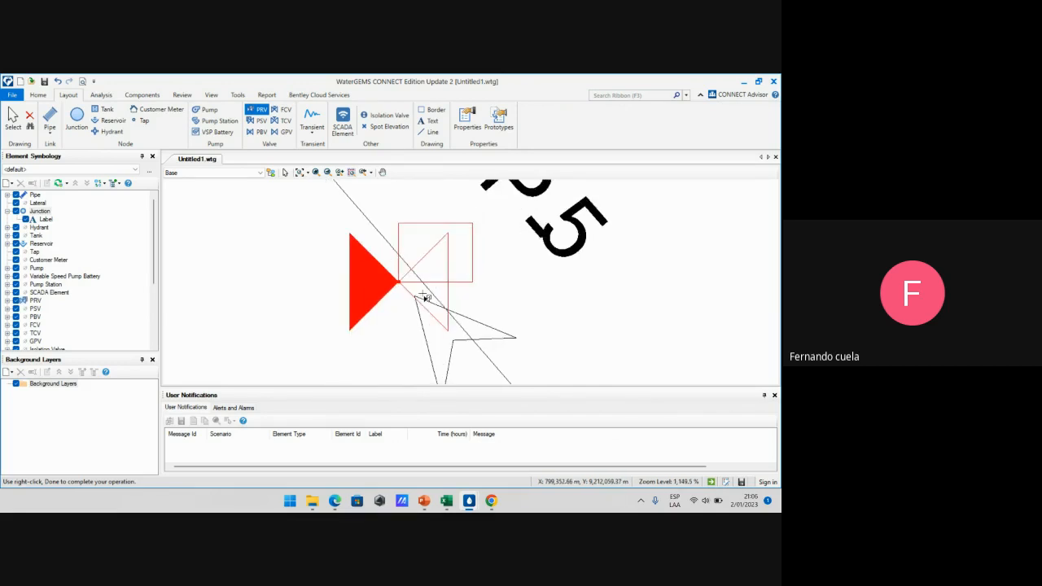
{"action": "key", "text": "Escape"}
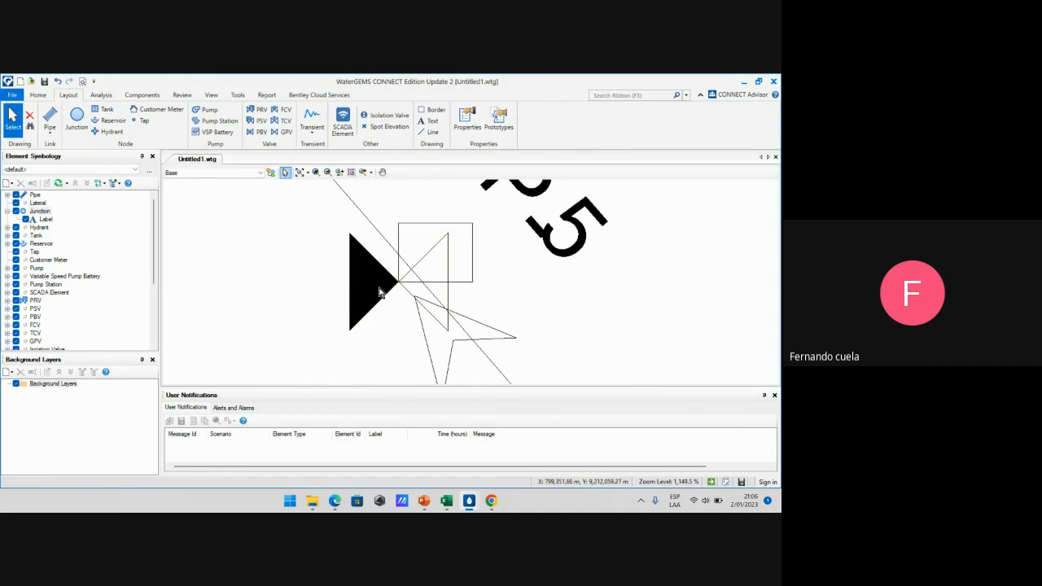
Delete the misplaced pressure reducing valve beside the flow arrow of pipe P-5
{"action": "scroll", "coordinate": [431, 244], "scroll_direction": "down", "scroll_amount": 5}
{"action": "left_click", "coordinate": [421, 244]}
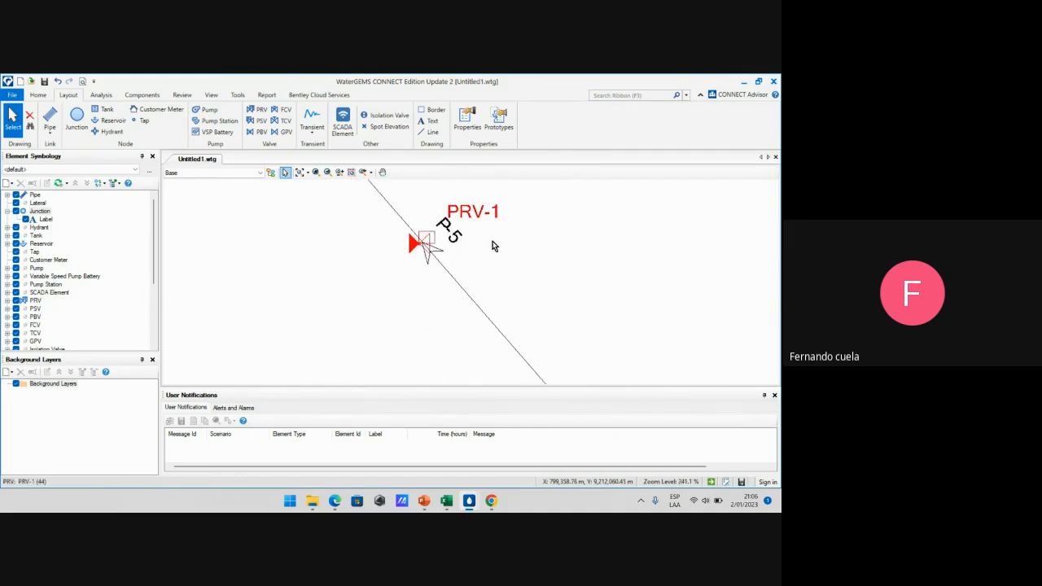
{"action": "key", "text": "Delete"}
{"action": "scroll", "coordinate": [424, 247], "scroll_direction": "up", "scroll_amount": 8}
{"action": "scroll", "coordinate": [420, 258], "scroll_direction": "down", "scroll_amount": 4}
{"action": "scroll", "coordinate": [420, 258], "scroll_direction": "down", "scroll_amount": 10}
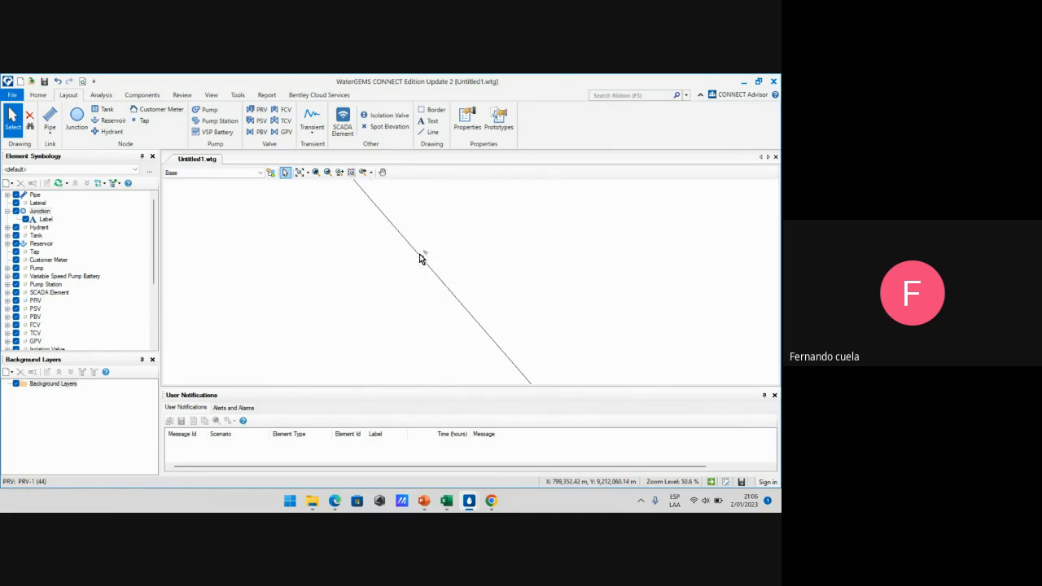
Try again to place a PRV on pipe P-5, just past the tip of its flow arrow
{"action": "left_click", "coordinate": [76, 118]}
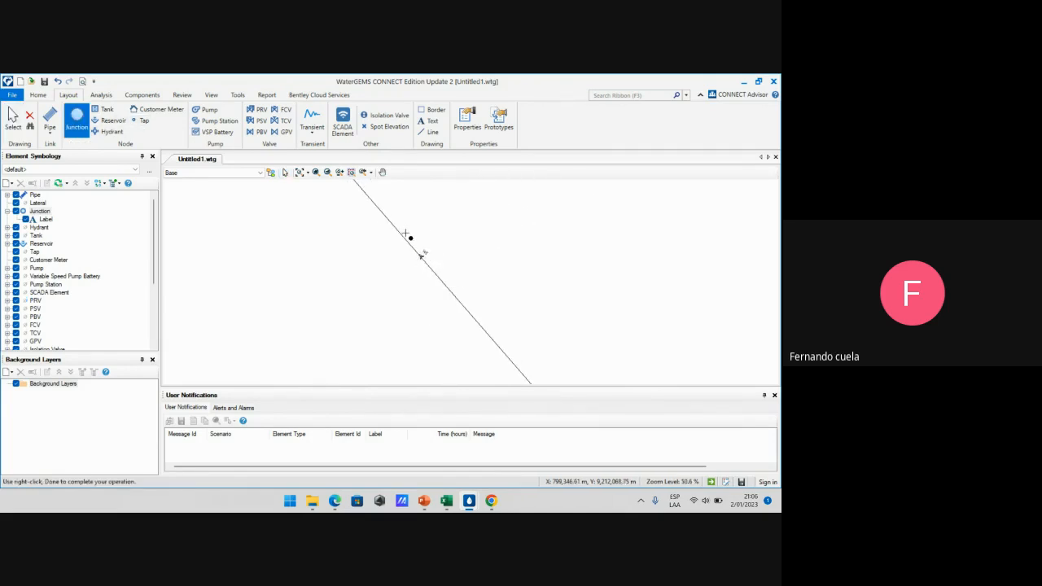
{"action": "scroll", "coordinate": [424, 257], "scroll_direction": "up", "scroll_amount": 12}
{"action": "scroll", "coordinate": [447, 291], "scroll_direction": "up", "scroll_amount": 4}
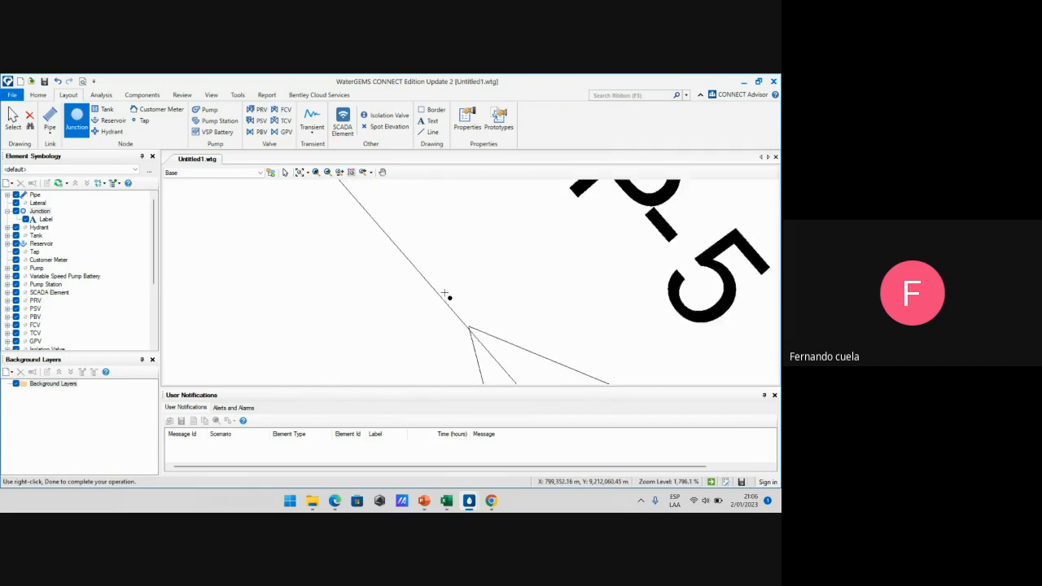
{"action": "left_click", "coordinate": [257, 109]}
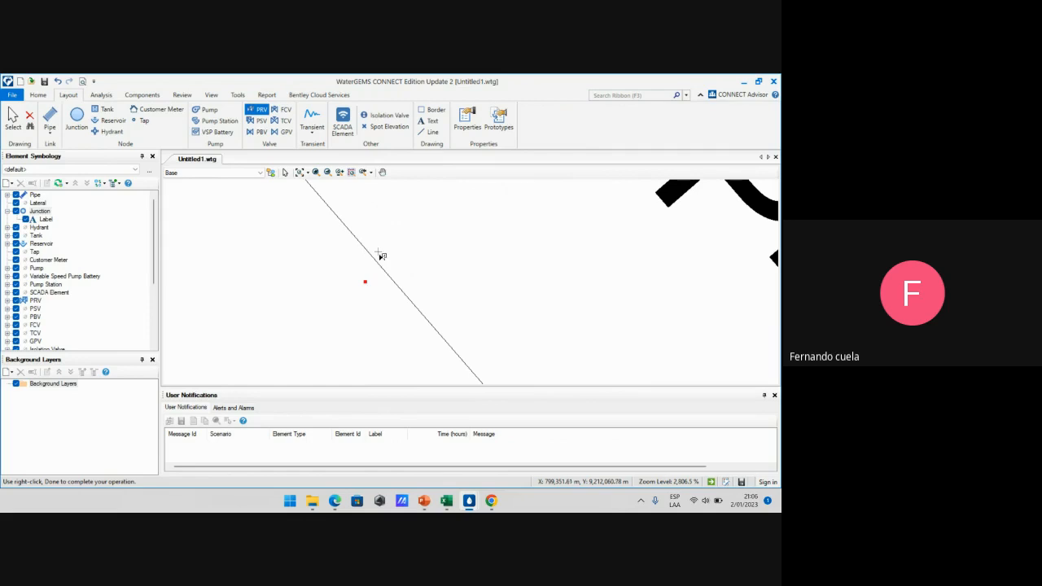
{"action": "scroll", "coordinate": [407, 287], "scroll_direction": "up", "scroll_amount": 2}
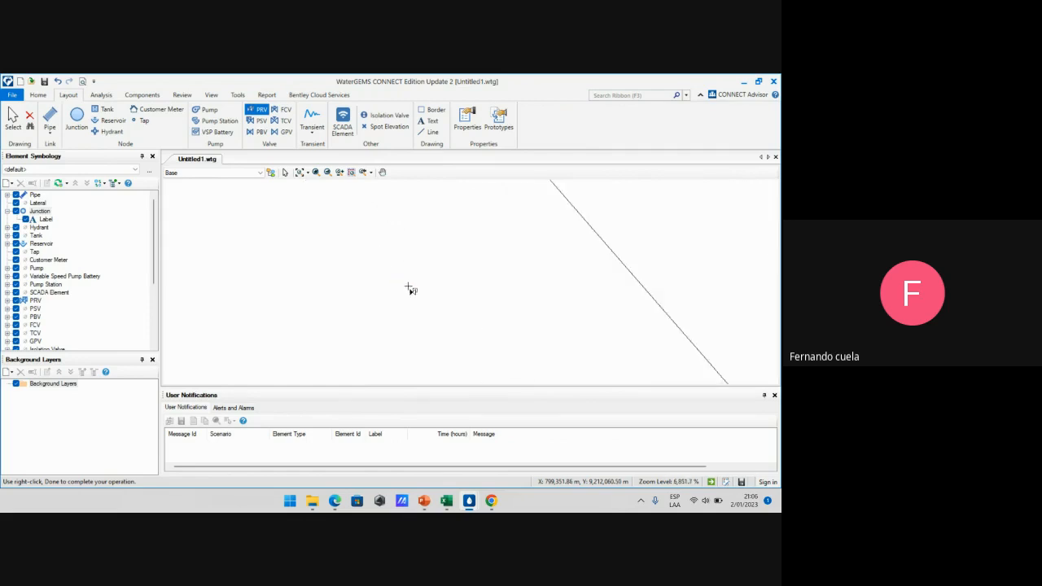
{"action": "scroll", "coordinate": [423, 281], "scroll_direction": "down", "scroll_amount": 3}
{"action": "left_click", "coordinate": [434, 273]}
{"action": "key", "text": "Escape"}
Select the two overlapping stray PRVs beside the flow arrow of P-5 and delete them
{"action": "scroll", "coordinate": [442, 259], "scroll_direction": "down", "scroll_amount": 4}
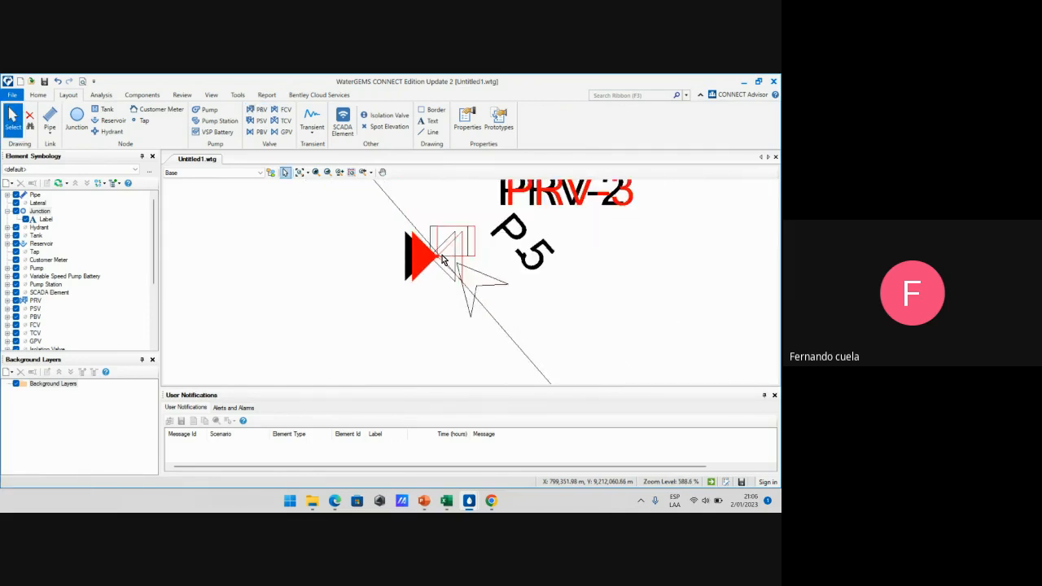
{"action": "scroll", "coordinate": [362, 336], "scroll_direction": "down", "scroll_amount": 1}
{"action": "left_click", "coordinate": [386, 295]}
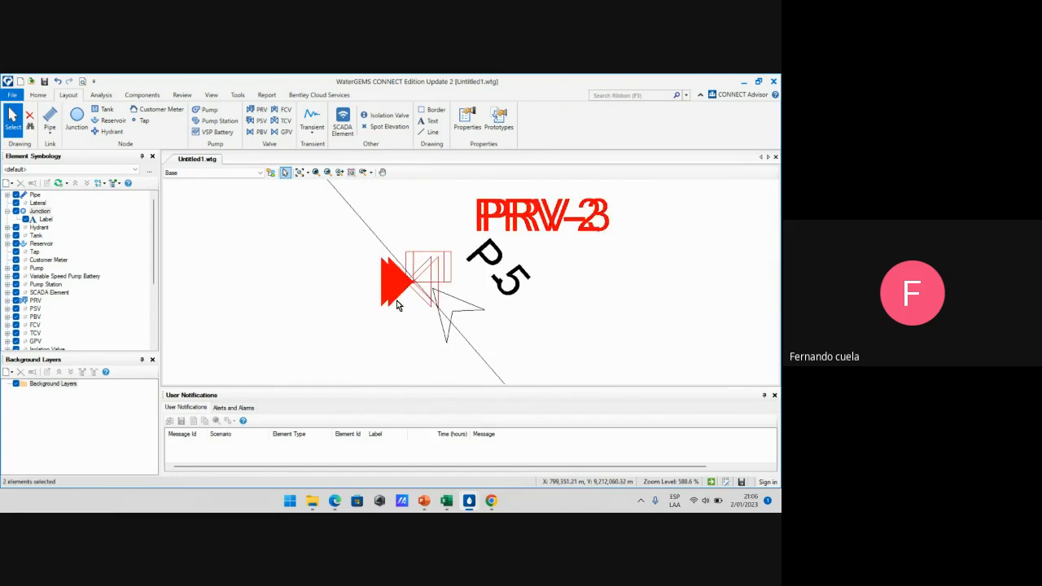
Insert a PRV on pipe P-5 close to the TANQUE junction, accepting the split of the pipe
{"action": "scroll", "coordinate": [407, 288], "scroll_direction": "down", "scroll_amount": 10}
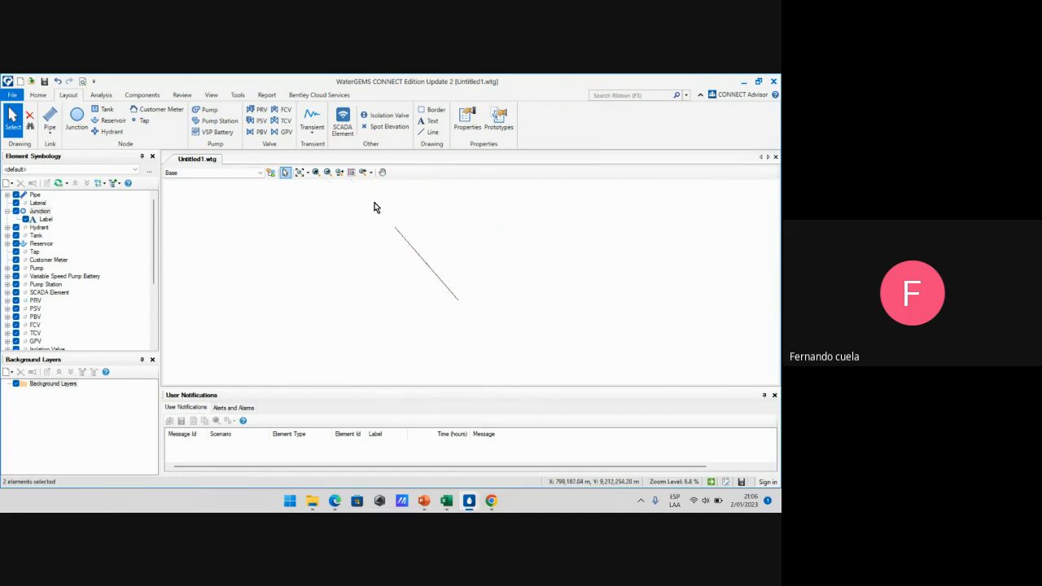
{"action": "scroll", "coordinate": [398, 230], "scroll_direction": "up", "scroll_amount": 5}
{"action": "scroll", "coordinate": [388, 228], "scroll_direction": "up", "scroll_amount": 4}
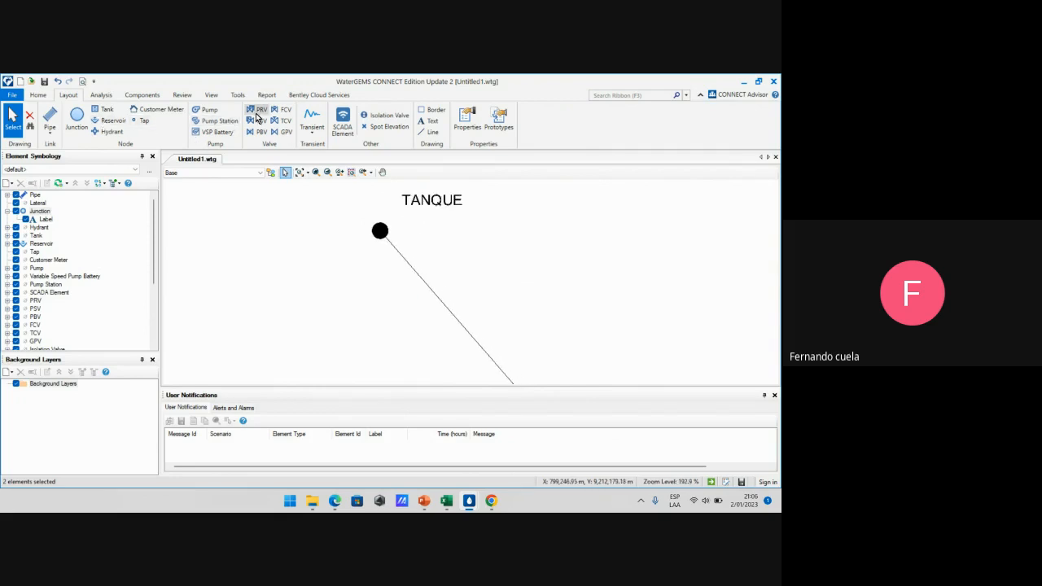
{"action": "left_click", "coordinate": [257, 110]}
{"action": "left_click", "coordinate": [401, 255]}
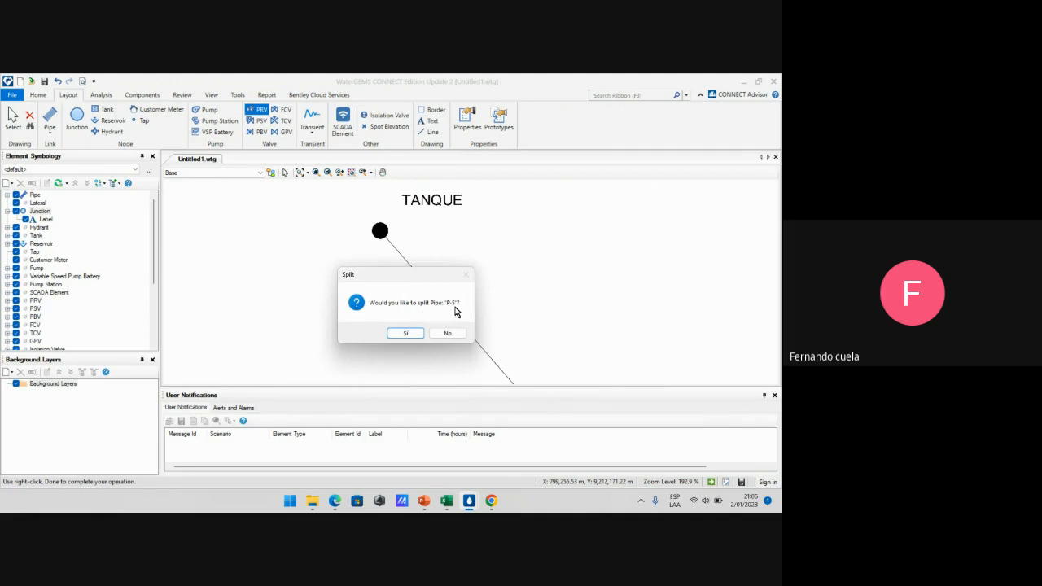
{"action": "left_click", "coordinate": [410, 334]}
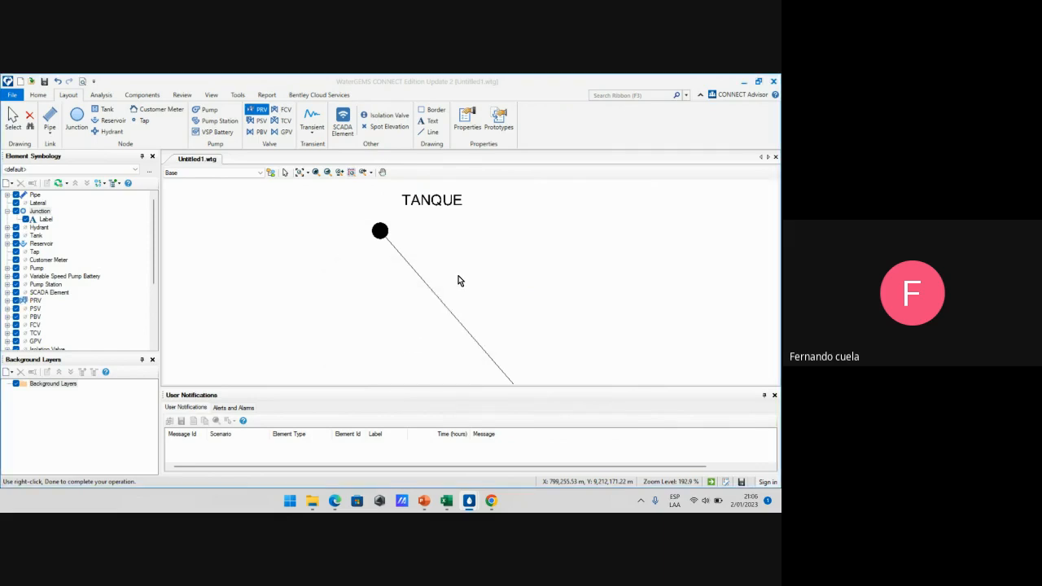
{"action": "key", "text": "Escape"}
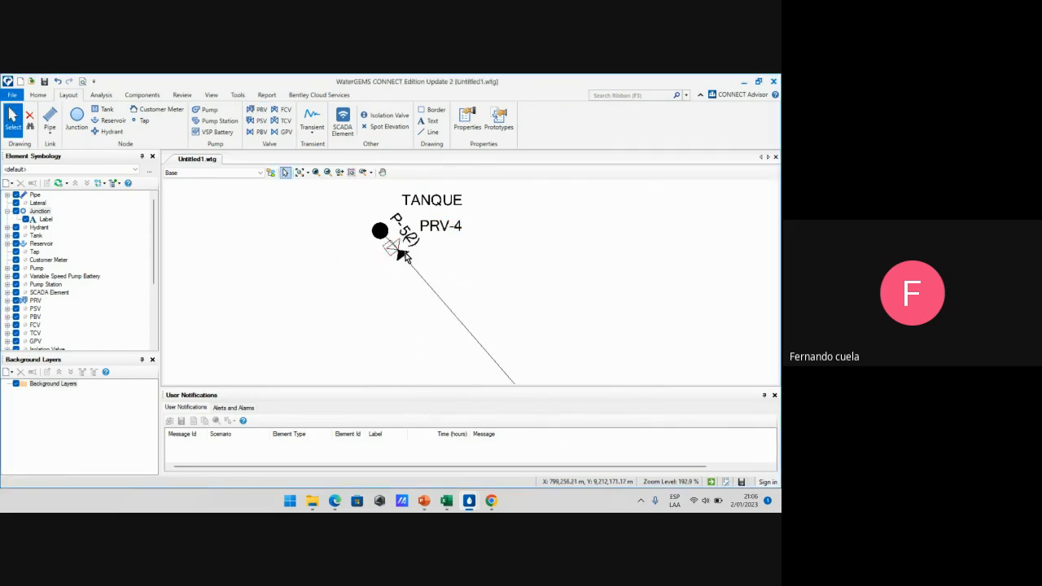
Examine the placement and orientation of the inserted PRV near TANQUE and the split pipe along its length
{"action": "scroll", "coordinate": [430, 262], "scroll_direction": "up", "scroll_amount": 5}
{"action": "scroll", "coordinate": [432, 258], "scroll_direction": "down", "scroll_amount": 6}
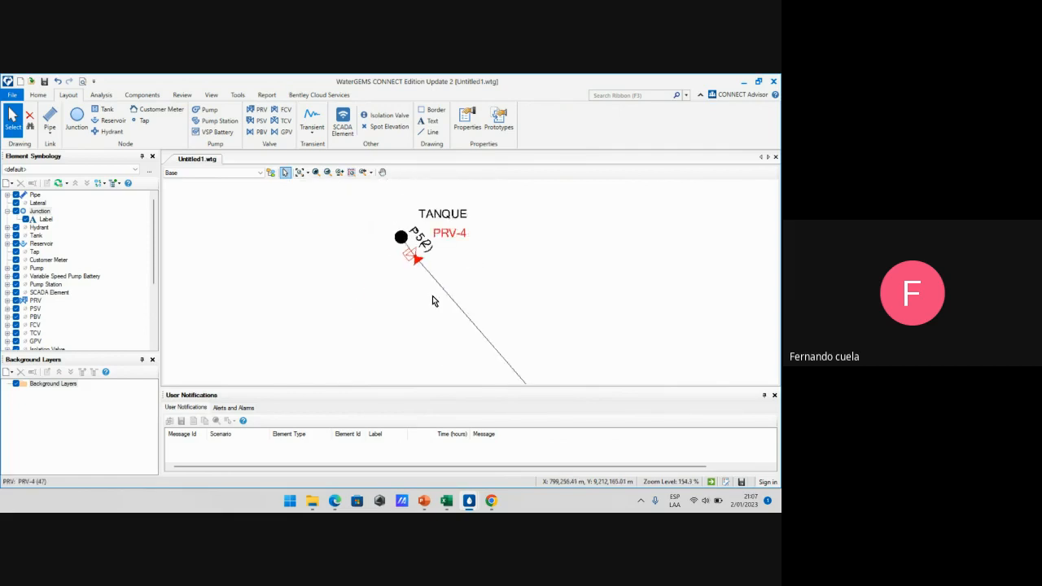
{"action": "scroll", "coordinate": [502, 262], "scroll_direction": "down", "scroll_amount": 6}
{"action": "scroll", "coordinate": [499, 301], "scroll_direction": "up", "scroll_amount": 5}
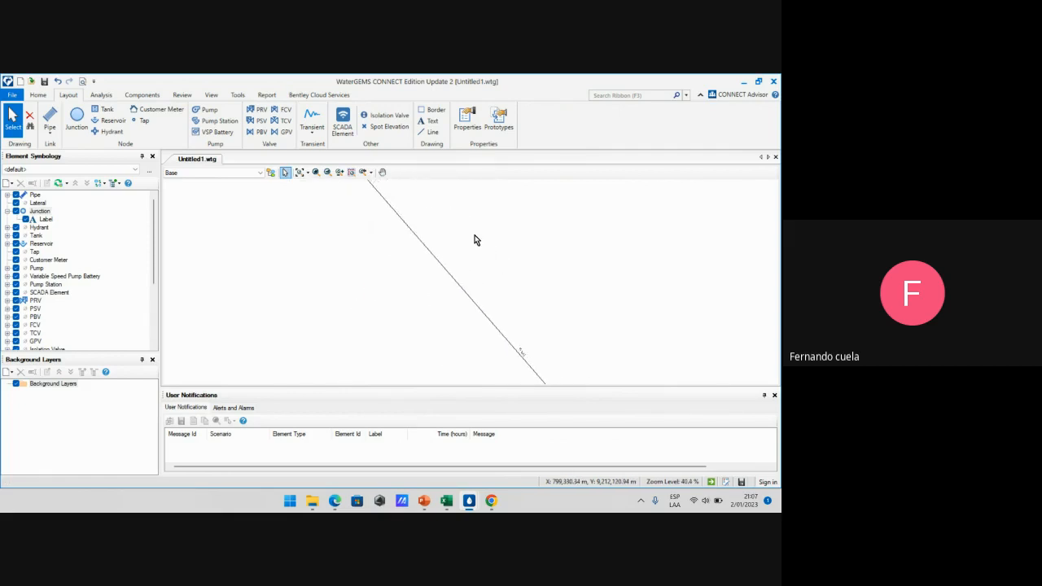
{"action": "scroll", "coordinate": [500, 302], "scroll_direction": "down", "scroll_amount": 4}
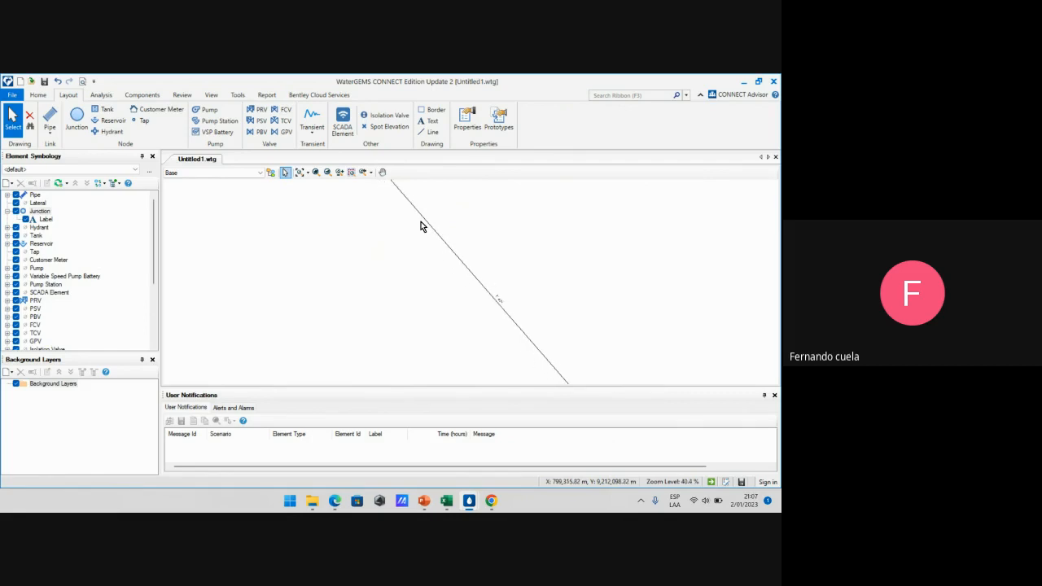
{"action": "middle_click_drag", "start_coordinate": [421, 221], "coordinate": [336, 290]}
{"action": "scroll", "coordinate": [347, 259], "scroll_direction": "up", "scroll_amount": 2}
{"action": "scroll", "coordinate": [343, 311], "scroll_direction": "up", "scroll_amount": 4}
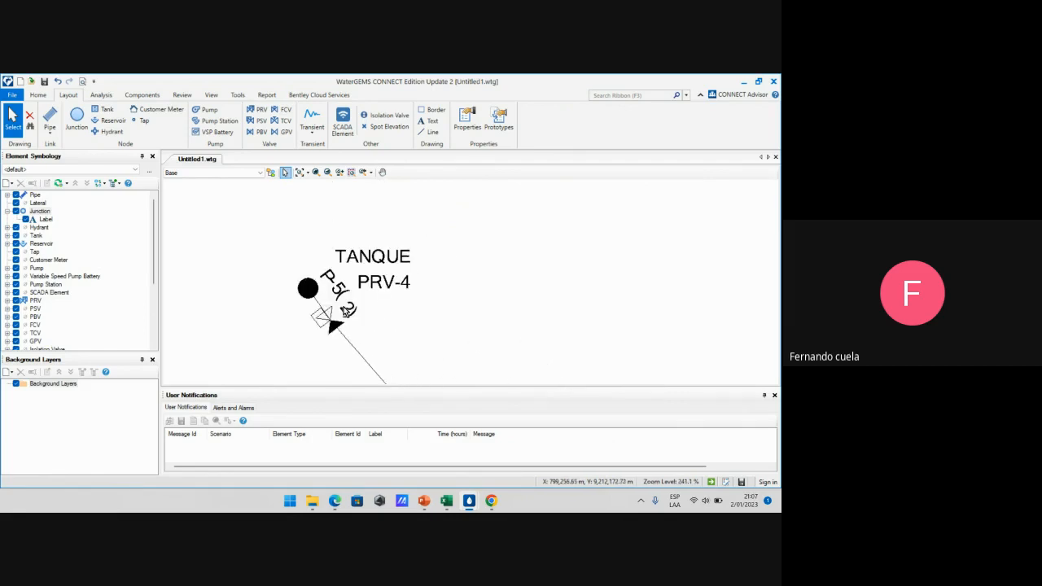
{"action": "scroll", "coordinate": [346, 317], "scroll_direction": "down", "scroll_amount": 1}
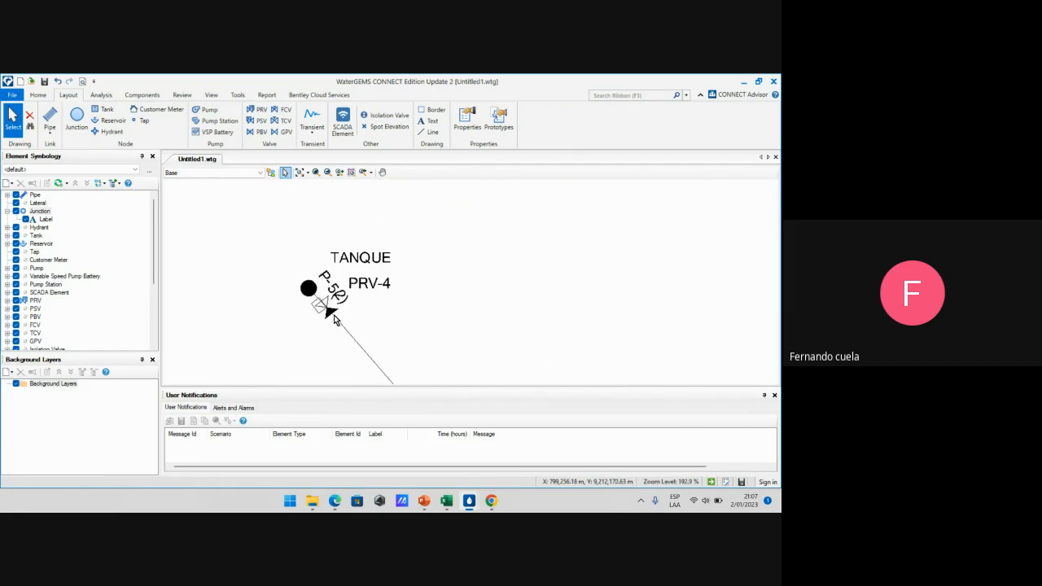
{"action": "scroll", "coordinate": [338, 319], "scroll_direction": "up", "scroll_amount": 4}
{"action": "scroll", "coordinate": [338, 319], "scroll_direction": "down", "scroll_amount": 1}
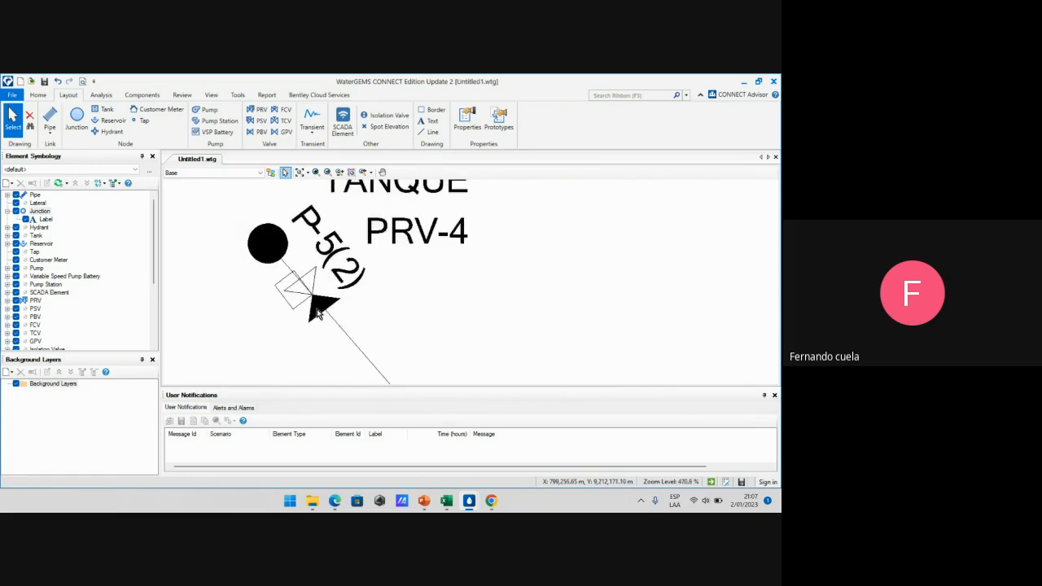
{"action": "scroll", "coordinate": [345, 304], "scroll_direction": "down", "scroll_amount": 1}
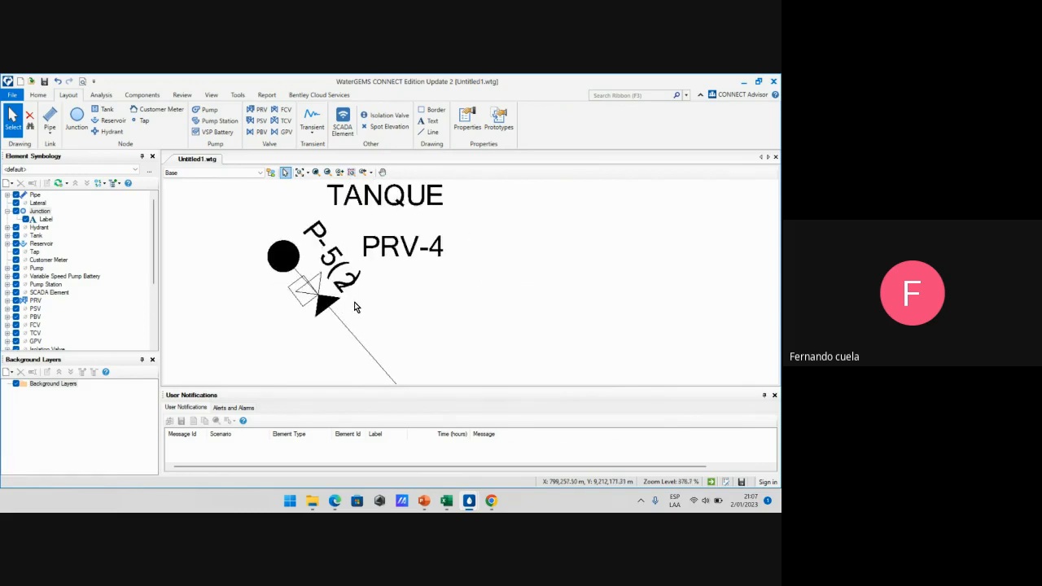
Review the inserted PRV's properties, from its initial status and pressure setting to its physical and operational settings
{"action": "double_click", "coordinate": [332, 302]}
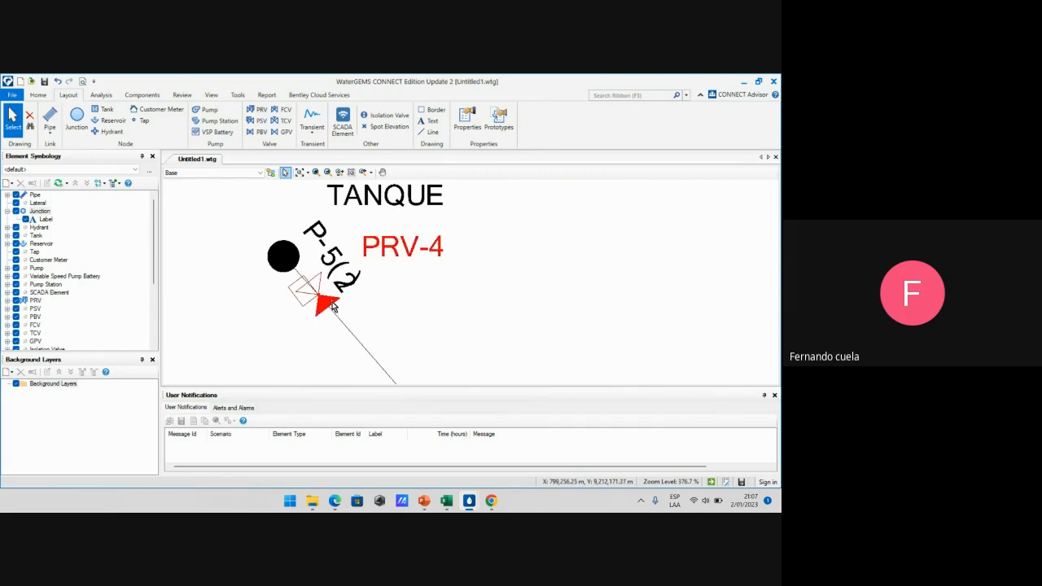
{"action": "scroll", "coordinate": [267, 276], "scroll_direction": "down", "scroll_amount": 2}
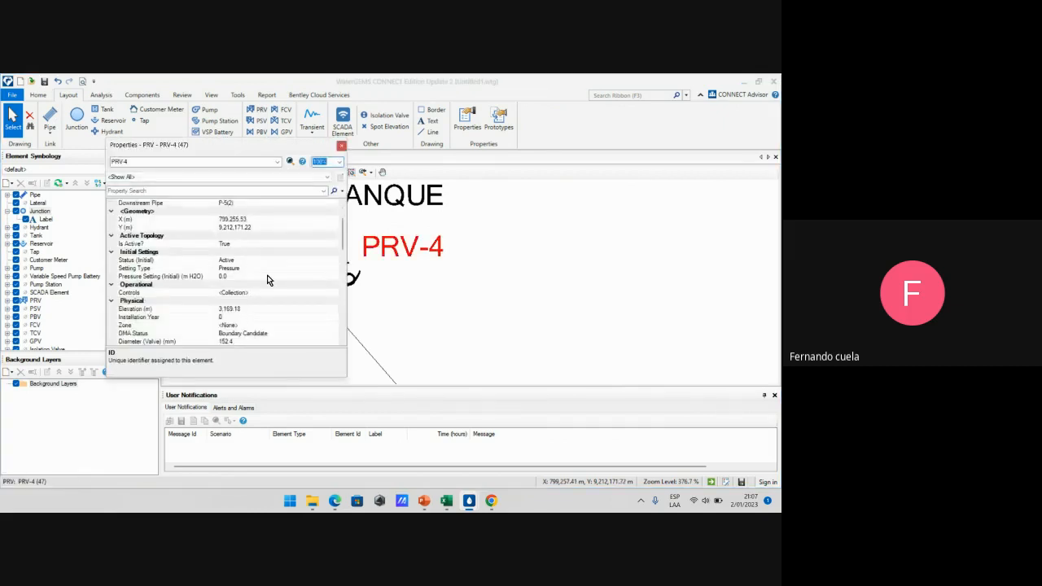
{"action": "scroll", "coordinate": [267, 275], "scroll_direction": "up", "scroll_amount": 1}
{"action": "scroll", "coordinate": [275, 278], "scroll_direction": "down", "scroll_amount": 2}
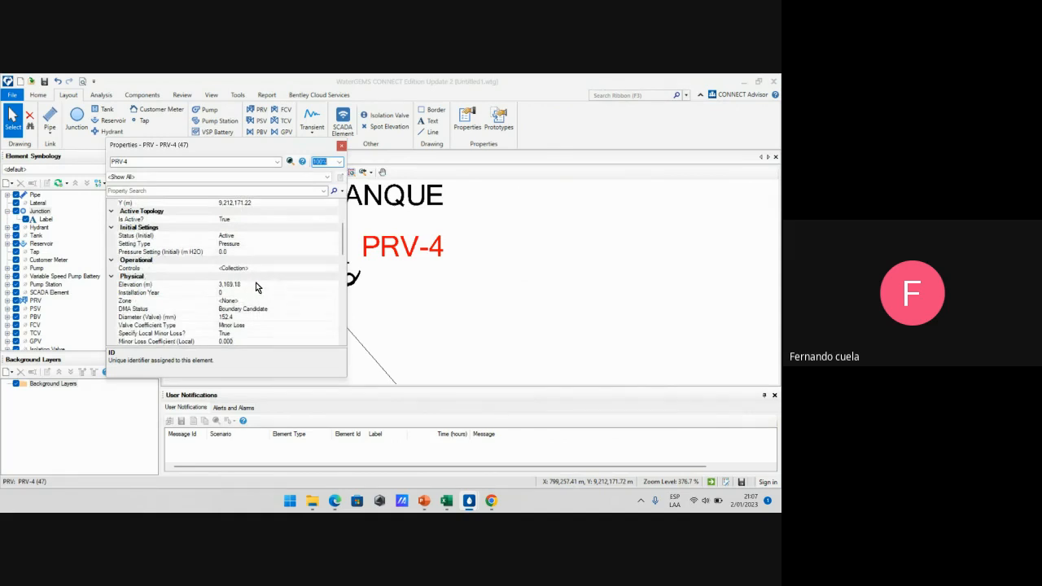
{"action": "scroll", "coordinate": [268, 288], "scroll_direction": "down", "scroll_amount": 2}
{"action": "scroll", "coordinate": [268, 288], "scroll_direction": "down", "scroll_amount": 1}
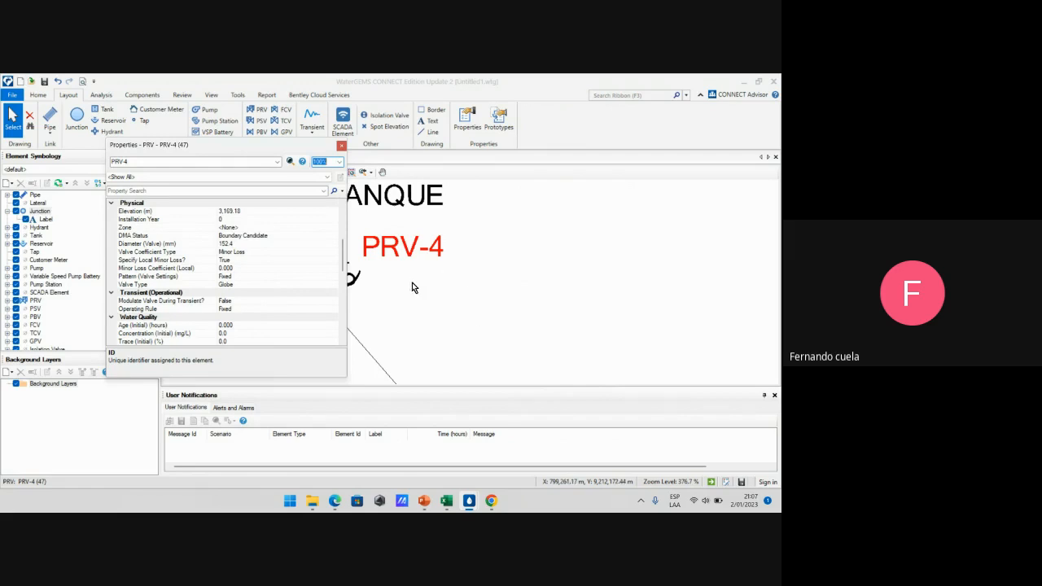
{"action": "scroll", "coordinate": [305, 276], "scroll_direction": "up", "scroll_amount": 2}
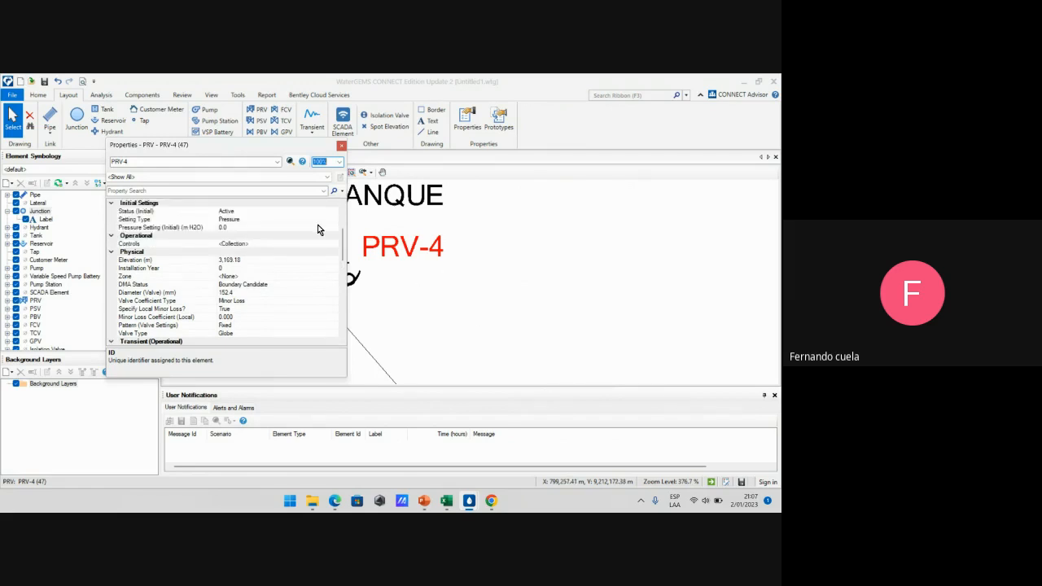
{"action": "scroll", "coordinate": [275, 281], "scroll_direction": "down", "scroll_amount": 3}
{"action": "scroll", "coordinate": [275, 281], "scroll_direction": "up", "scroll_amount": 5}
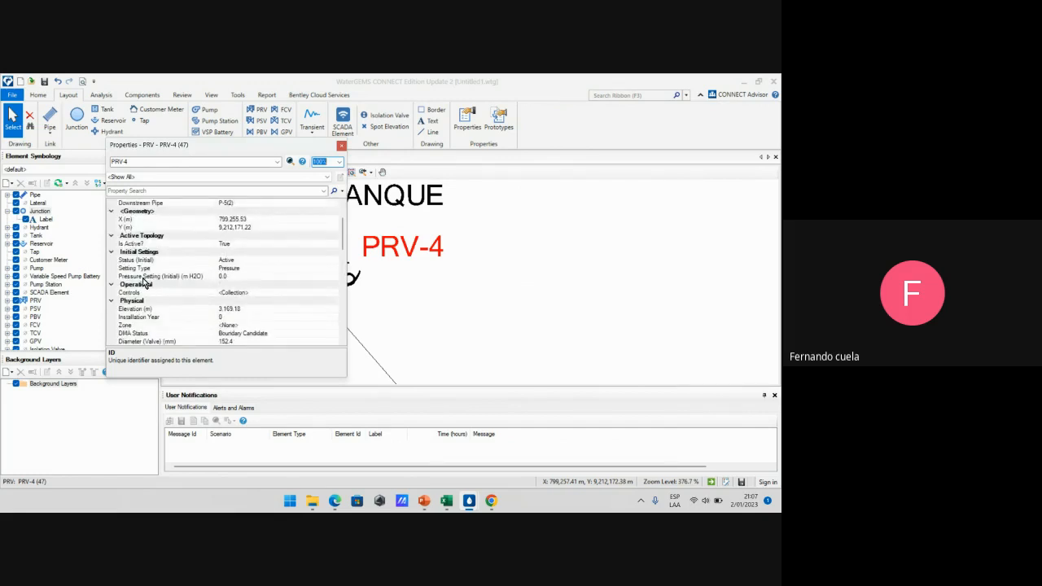
{"action": "left_click", "coordinate": [215, 277]}
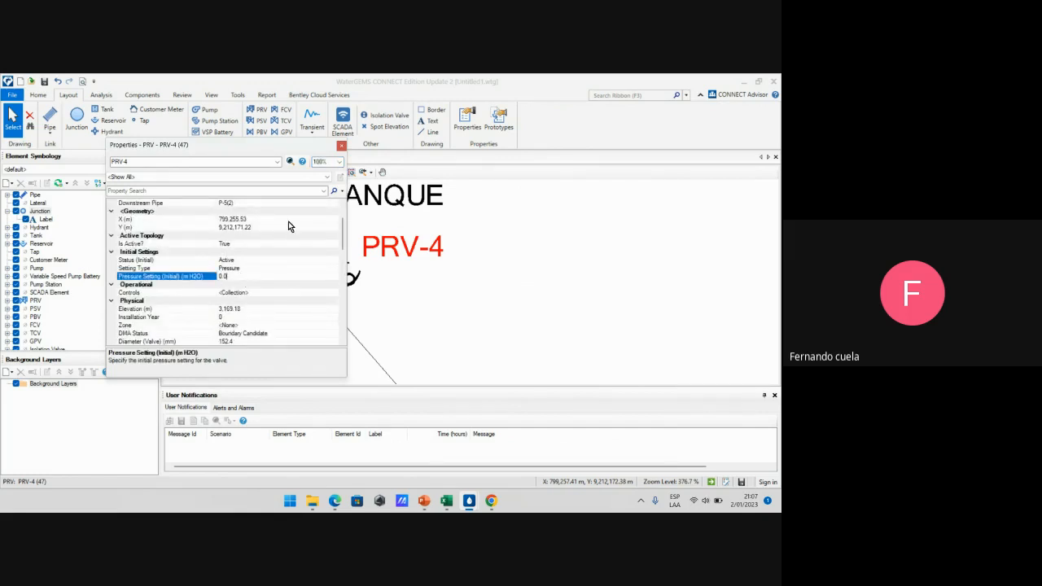
{"action": "left_click", "coordinate": [341, 145]}
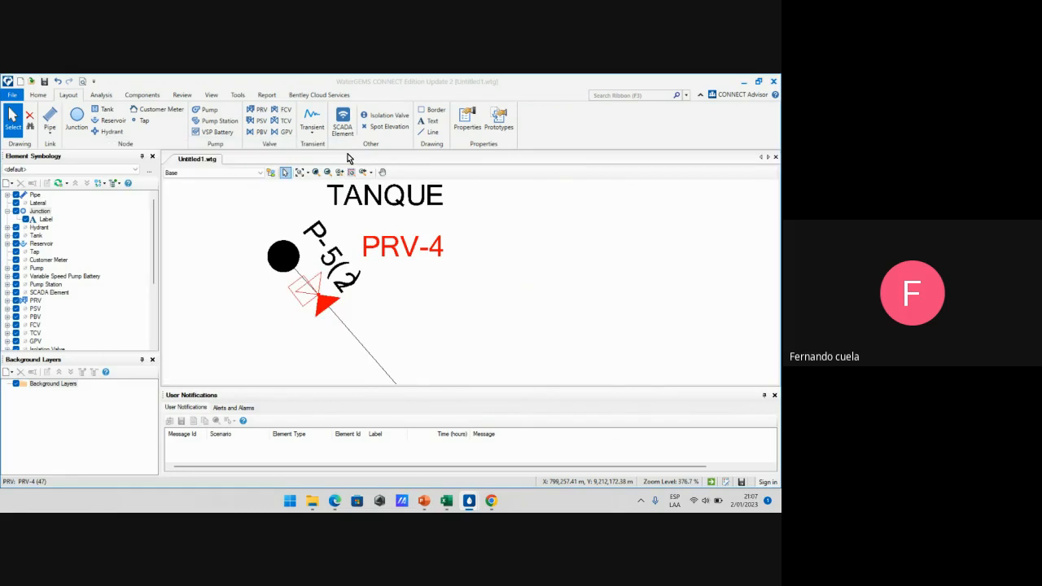
{"action": "left_click", "coordinate": [558, 266]}
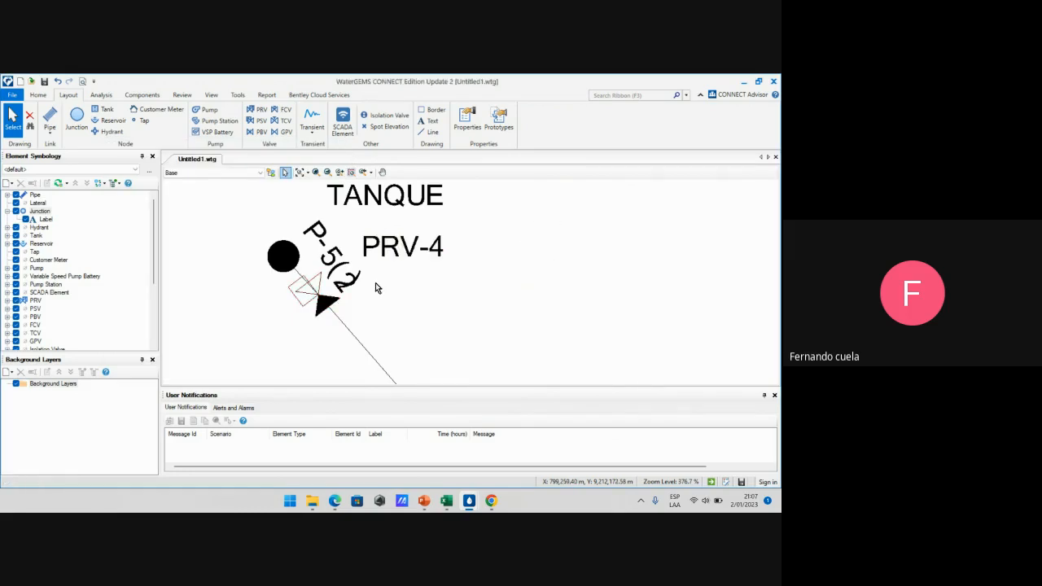
Compute the Base scenario with the new PRV and dismiss the calculation summary
{"action": "left_click", "coordinate": [38, 94]}
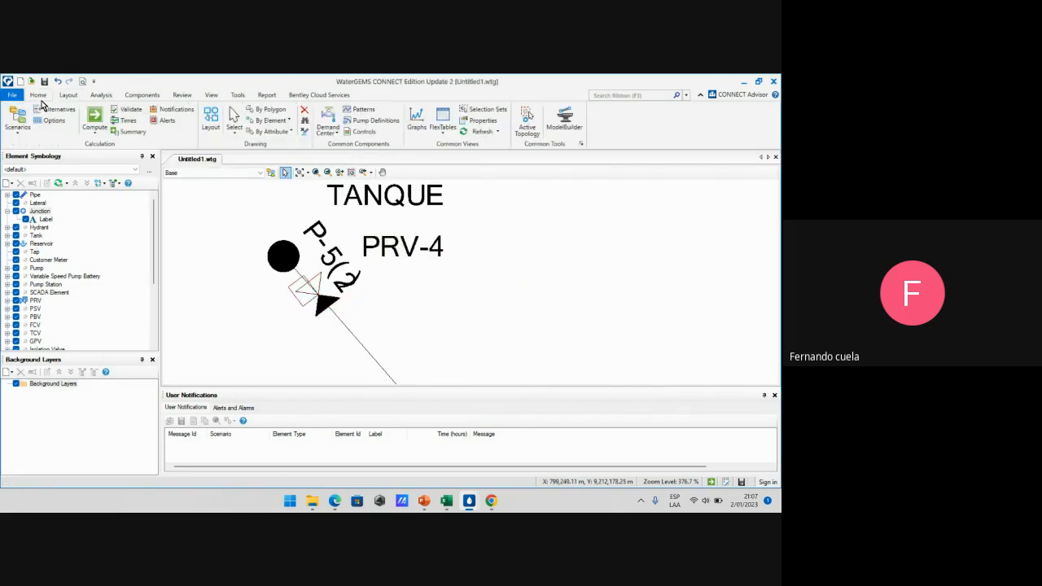
{"action": "left_click", "coordinate": [95, 116]}
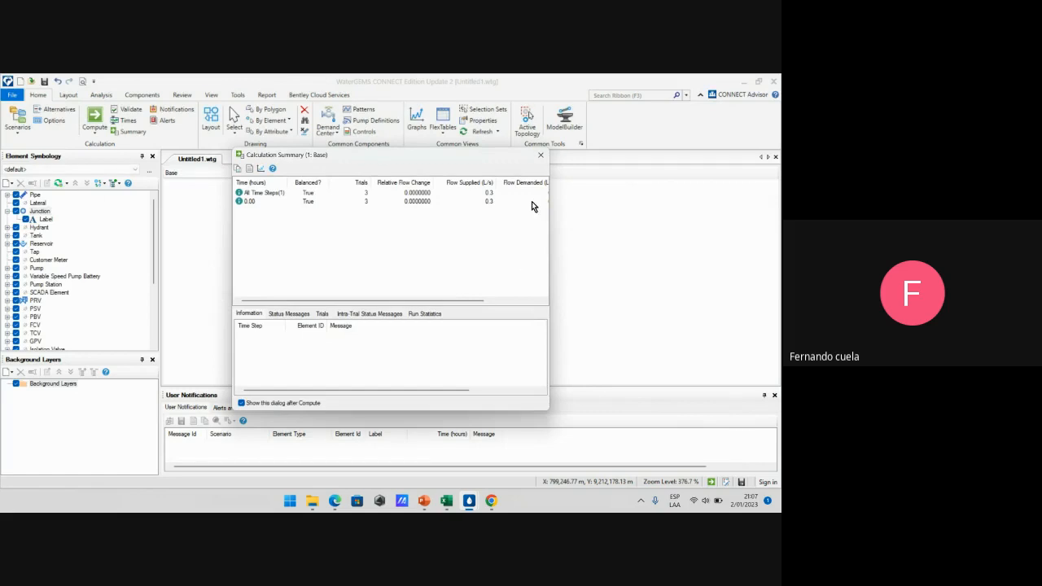
{"action": "left_click", "coordinate": [537, 154]}
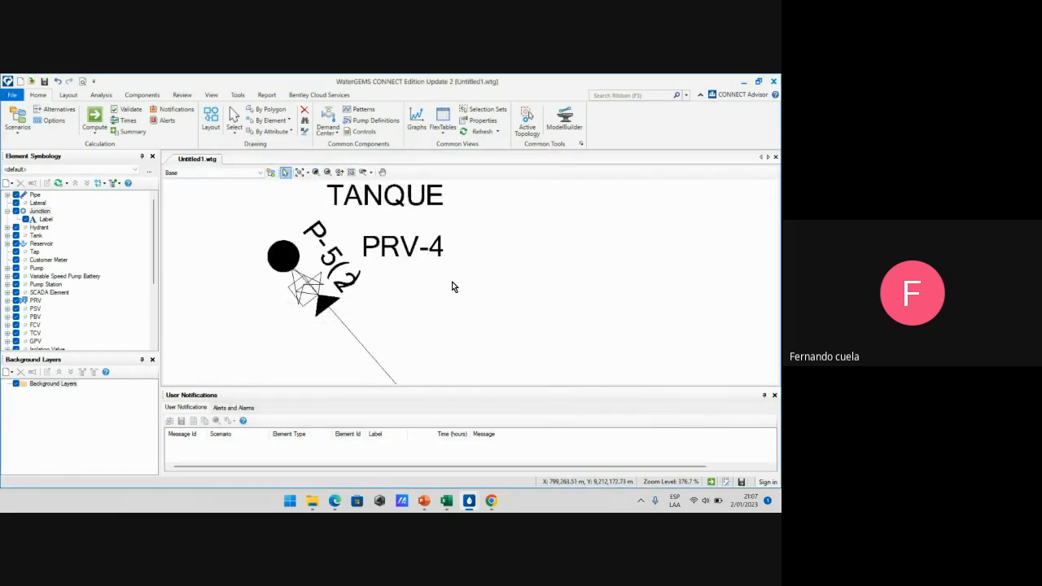
Check the TANQUE junction's hydraulic grade and pressure in the junction FlexTable
{"action": "double_click", "coordinate": [284, 259]}
{"action": "left_click", "coordinate": [341, 145]}
{"action": "left_click", "coordinate": [444, 130]}
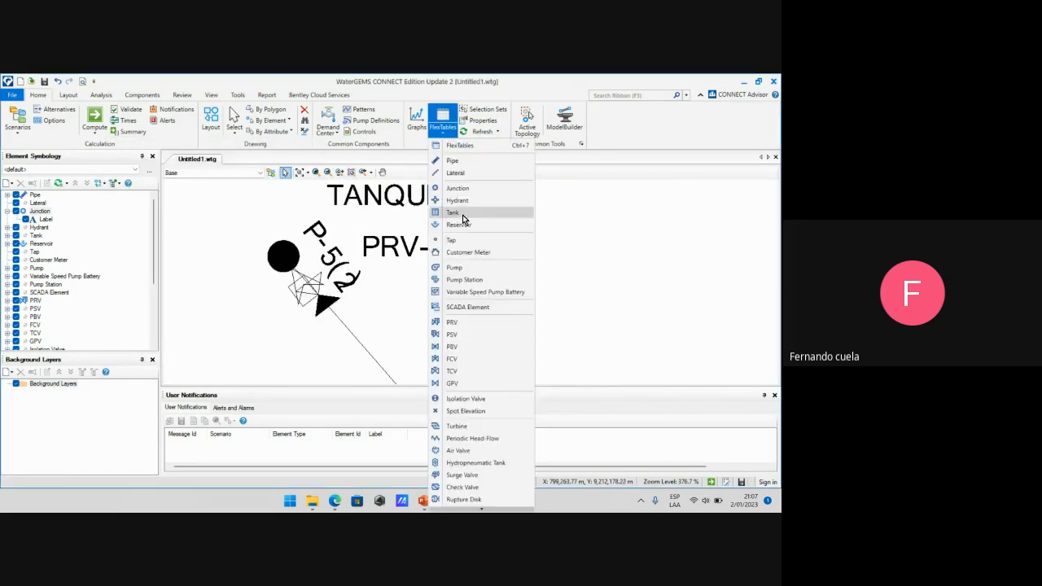
{"action": "left_click", "coordinate": [497, 188]}
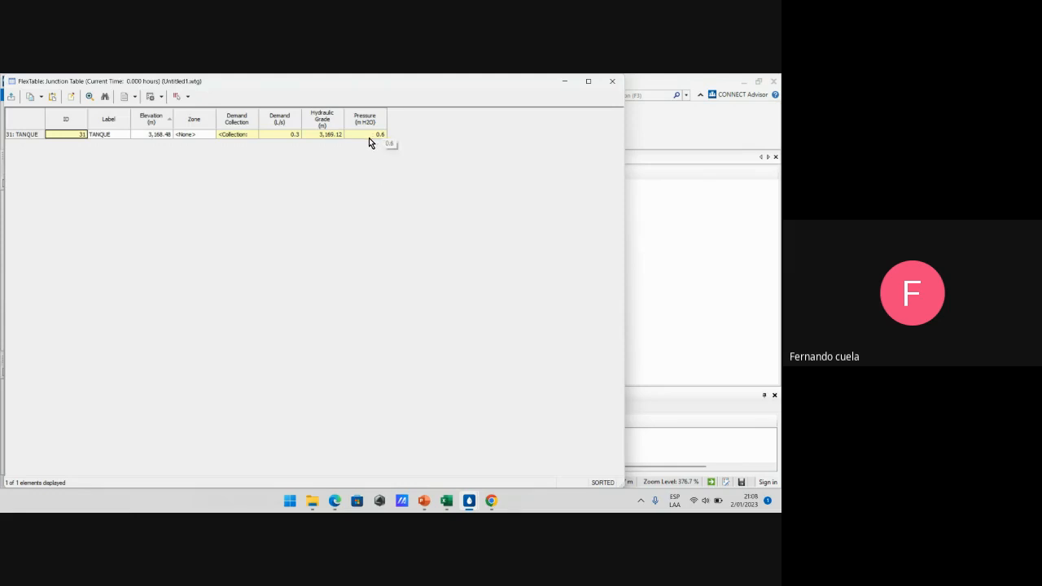
{"action": "mouse_move", "coordinate": [446, 501]}
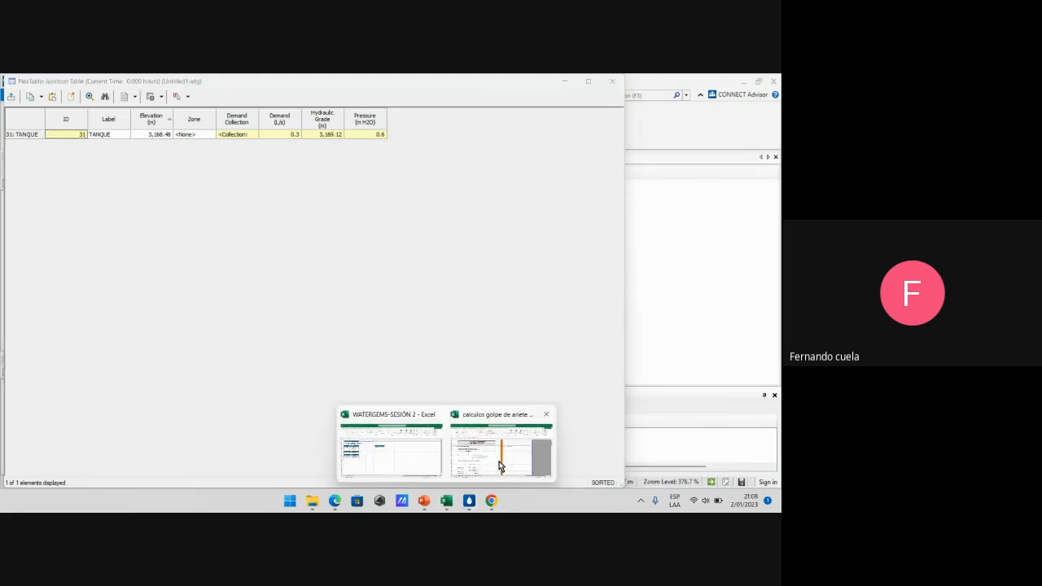
{"action": "mouse_move", "coordinate": [382, 452]}
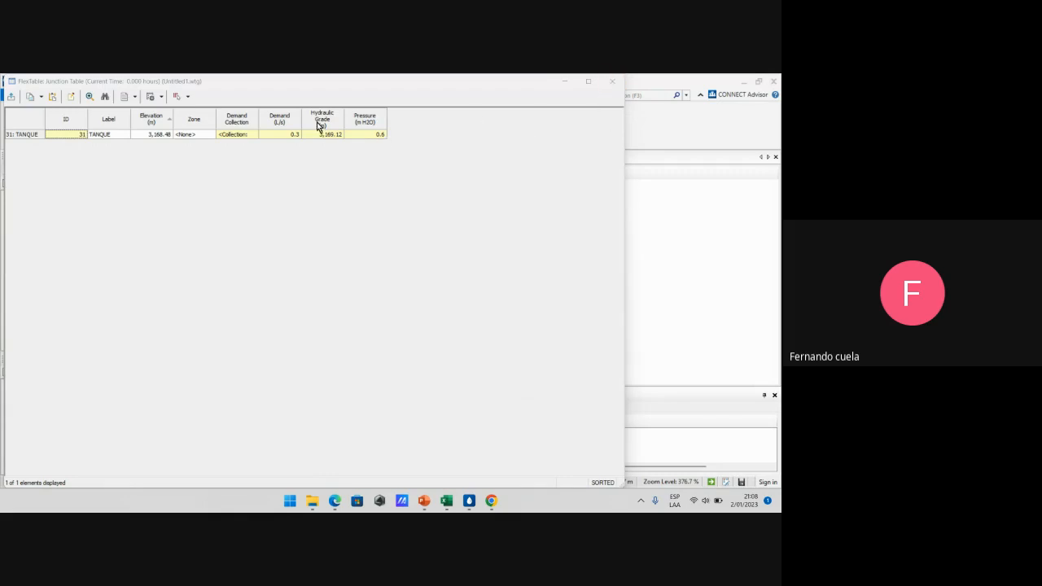
{"action": "left_click", "coordinate": [616, 83]}
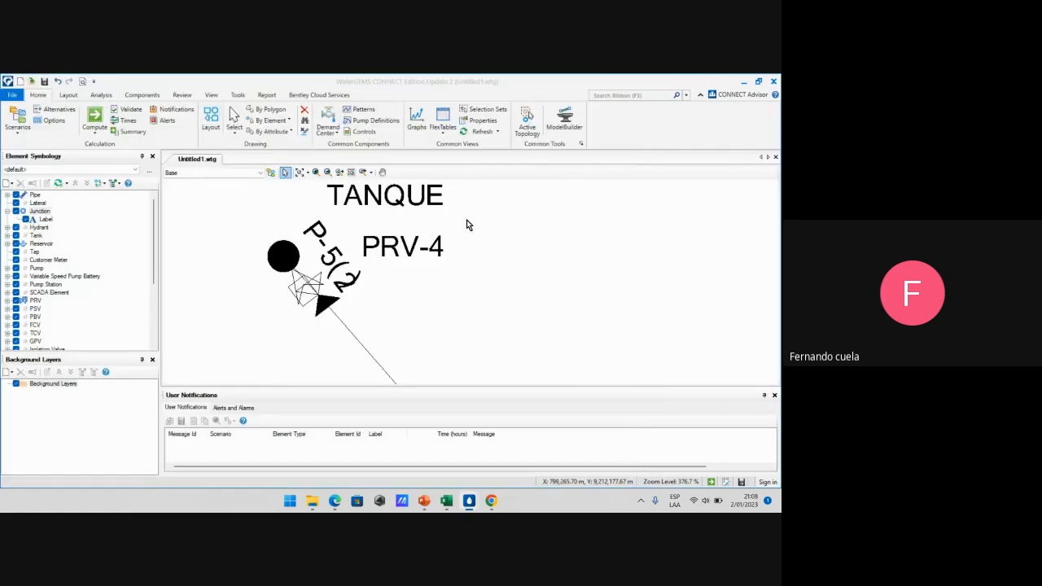
Set the initial status of the PRV near TANQUE to Inactive in its properties
{"action": "scroll", "coordinate": [334, 293], "scroll_direction": "up", "scroll_amount": 2}
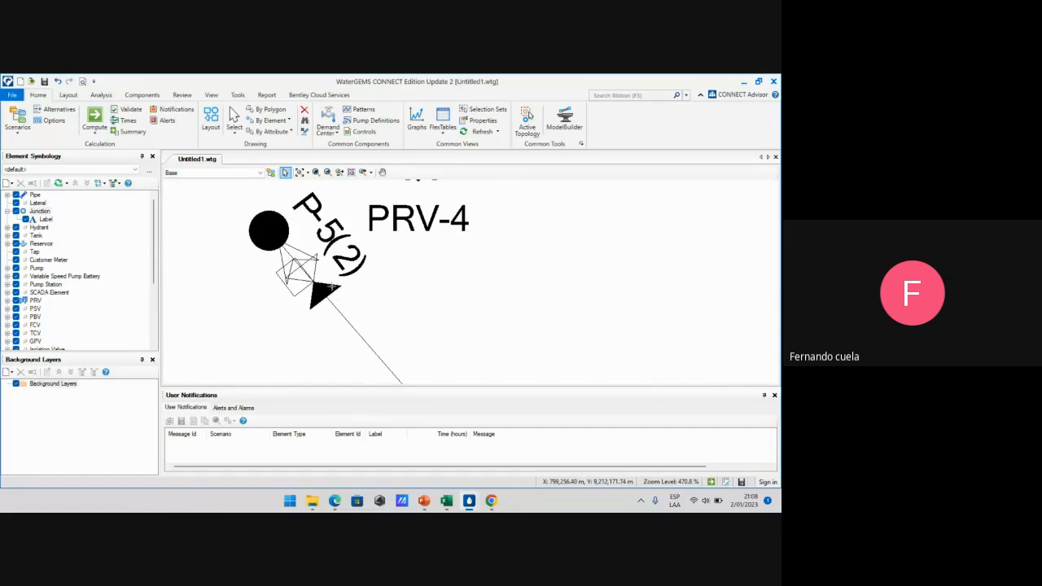
{"action": "double_click", "coordinate": [333, 287]}
{"action": "scroll", "coordinate": [285, 280], "scroll_direction": "down", "scroll_amount": 4}
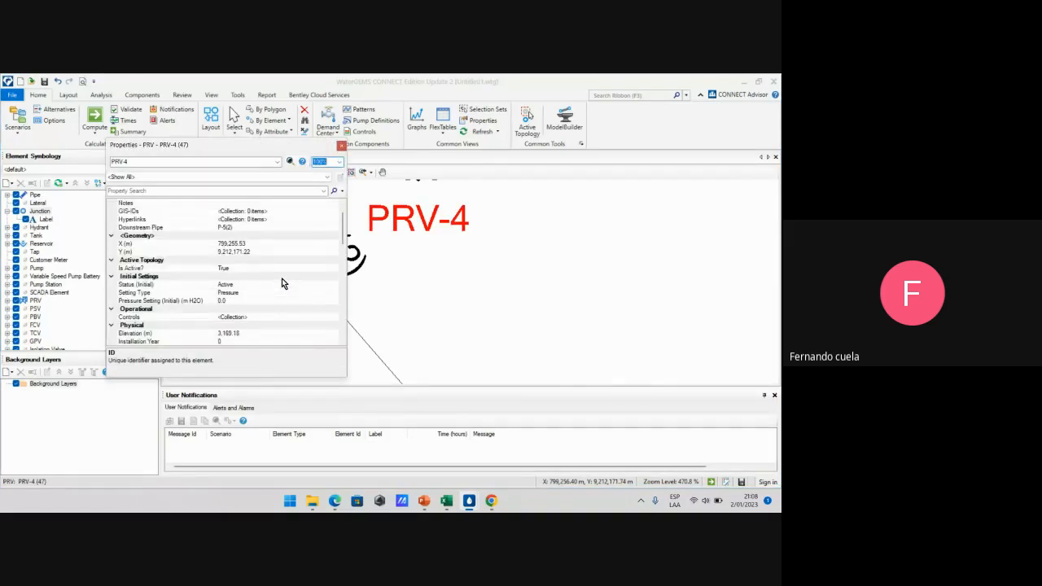
{"action": "scroll", "coordinate": [282, 279], "scroll_direction": "up", "scroll_amount": 1}
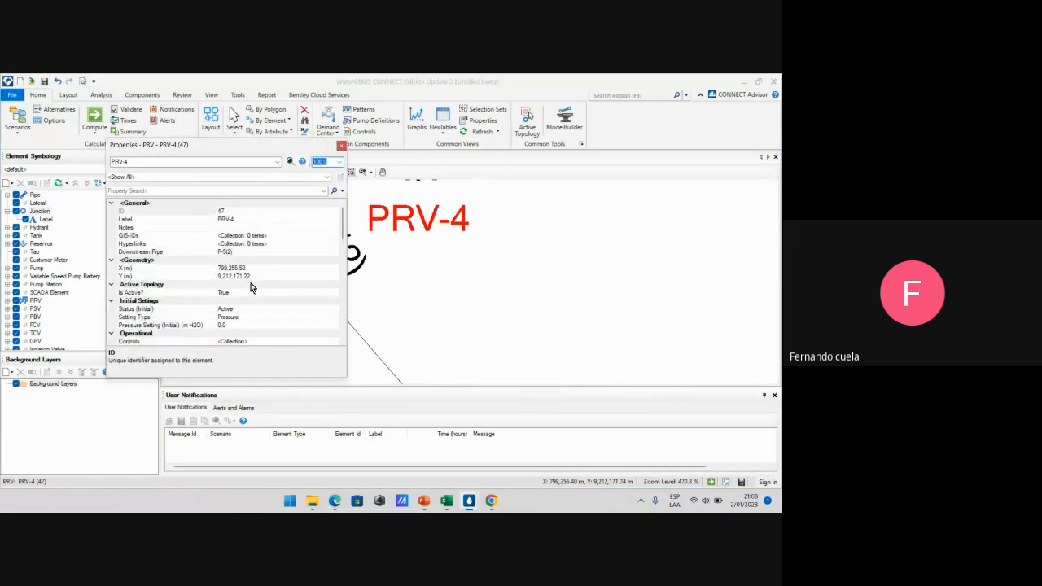
{"action": "scroll", "coordinate": [250, 258], "scroll_direction": "down", "scroll_amount": 2}
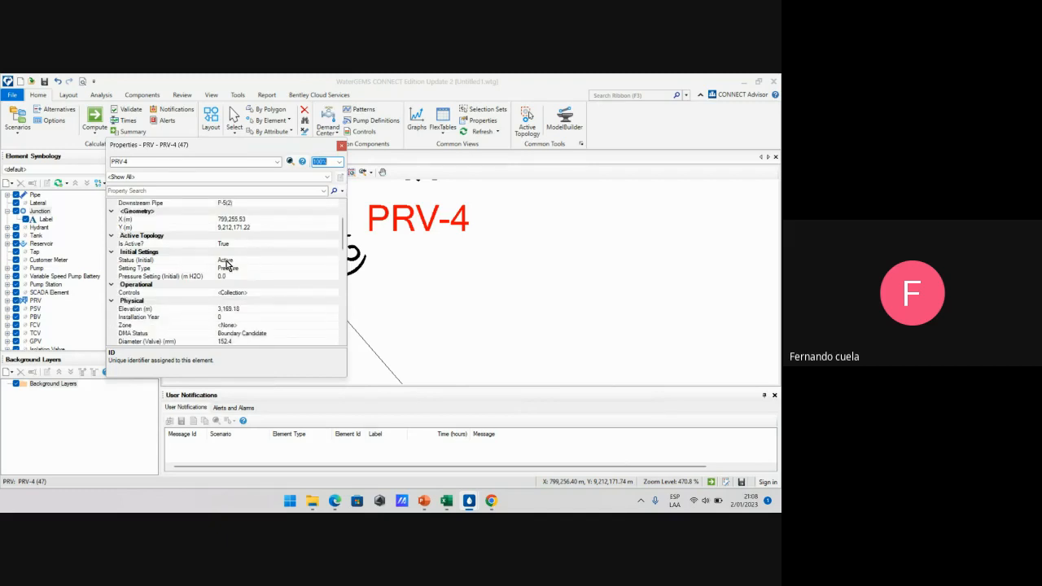
{"action": "left_click", "coordinate": [289, 261]}
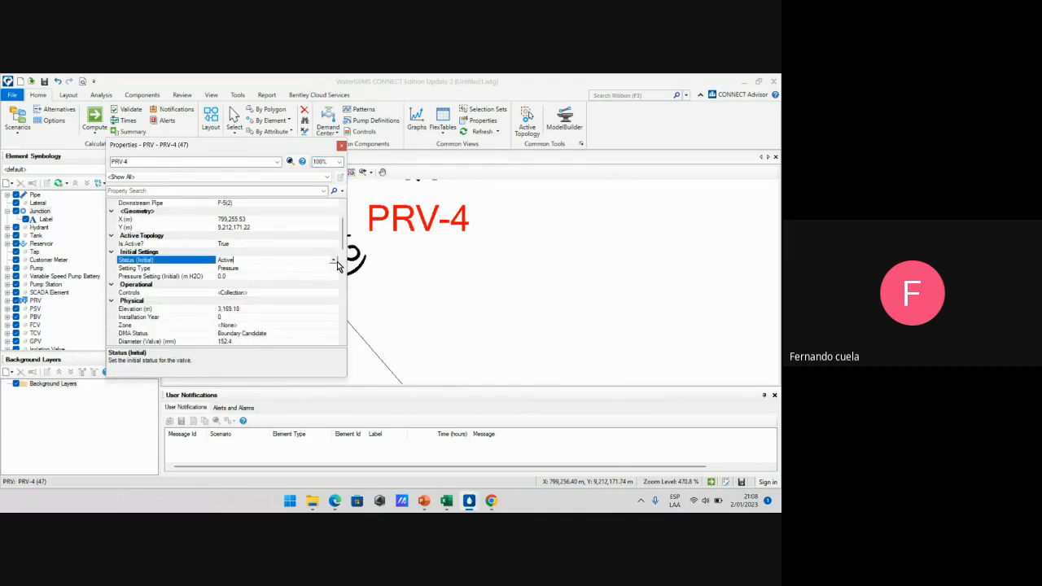
{"action": "left_click", "coordinate": [337, 261]}
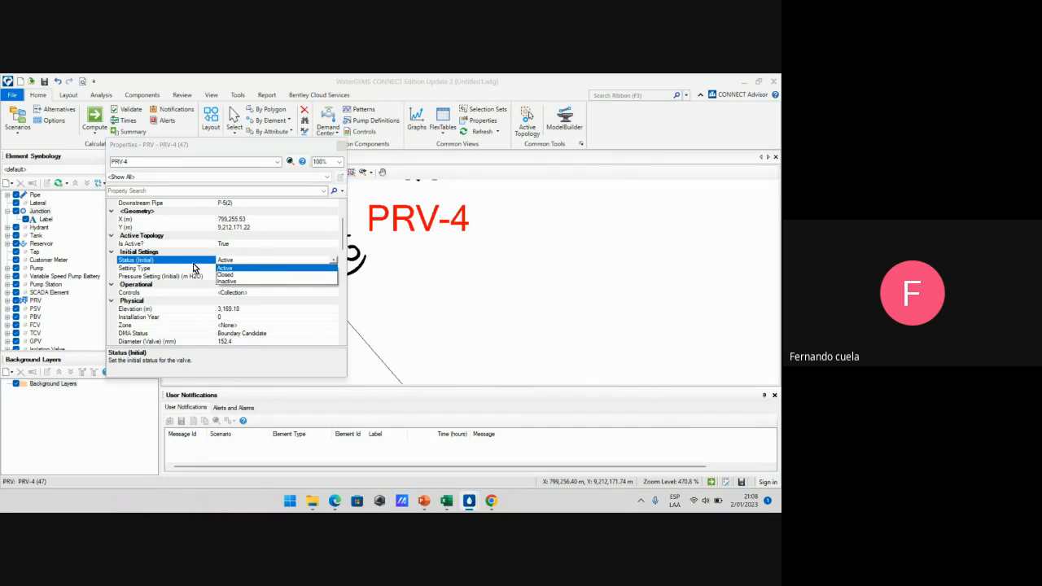
{"action": "left_click", "coordinate": [239, 282]}
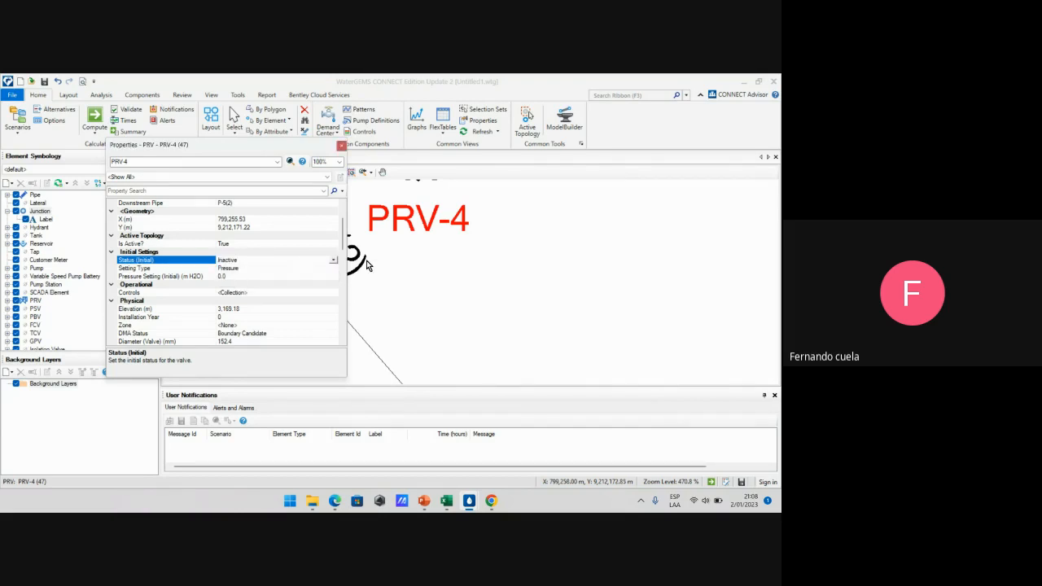
{"action": "left_click", "coordinate": [342, 145]}
{"action": "left_click", "coordinate": [438, 262]}
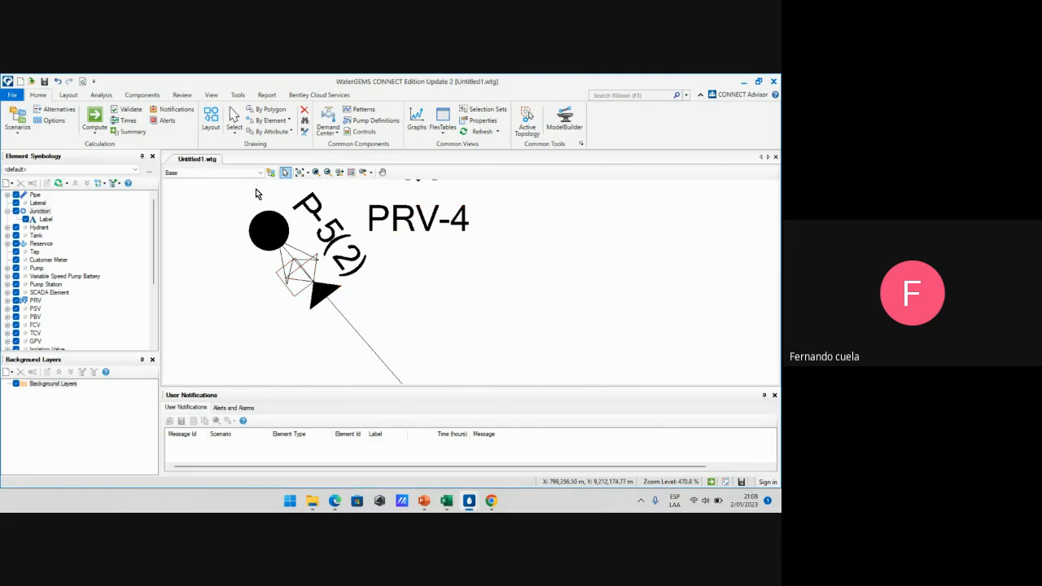
Recompute the Base scenario and check TANQUE's hydraulic grade and pressure in the junction FlexTable
{"action": "left_click", "coordinate": [94, 118]}
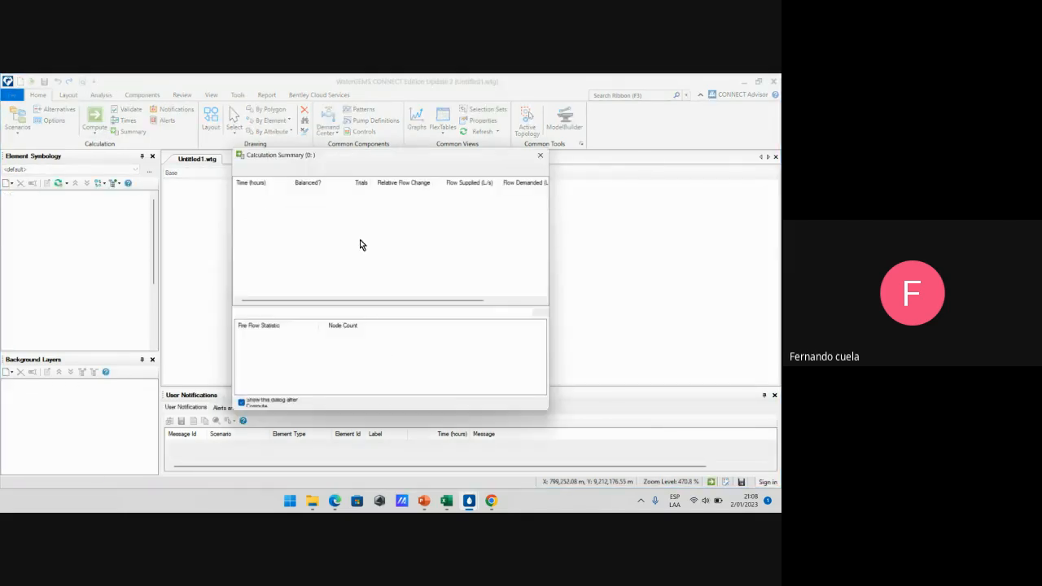
{"action": "left_click", "coordinate": [541, 161]}
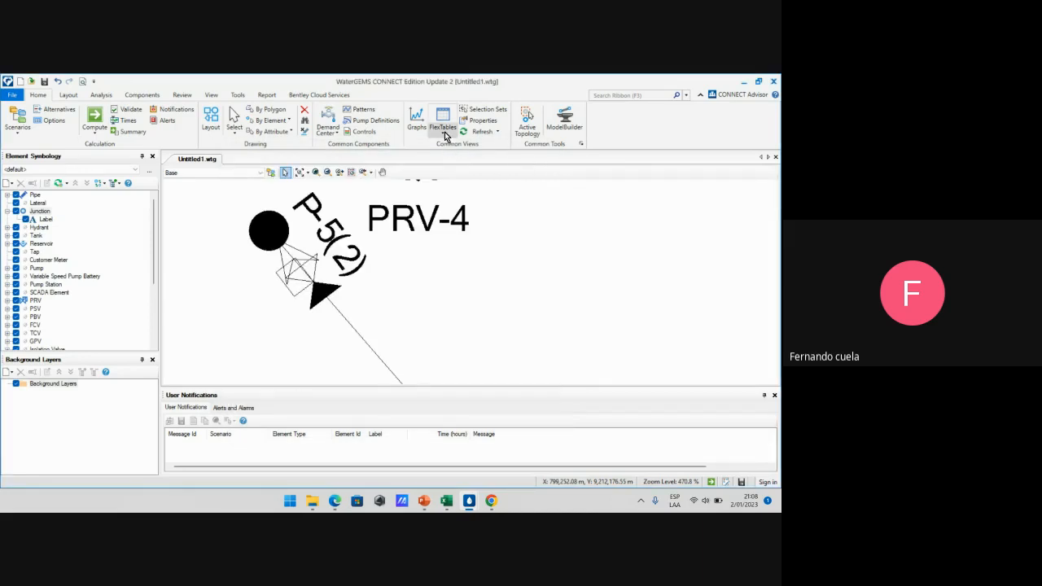
{"action": "left_click", "coordinate": [443, 123]}
{"action": "left_click", "coordinate": [458, 190]}
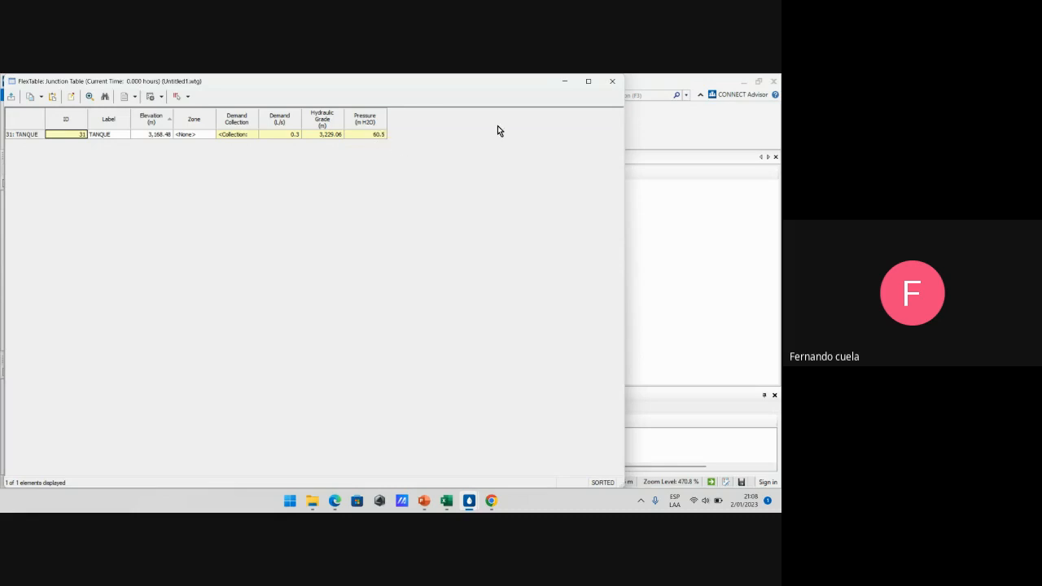
{"action": "left_click", "coordinate": [616, 85]}
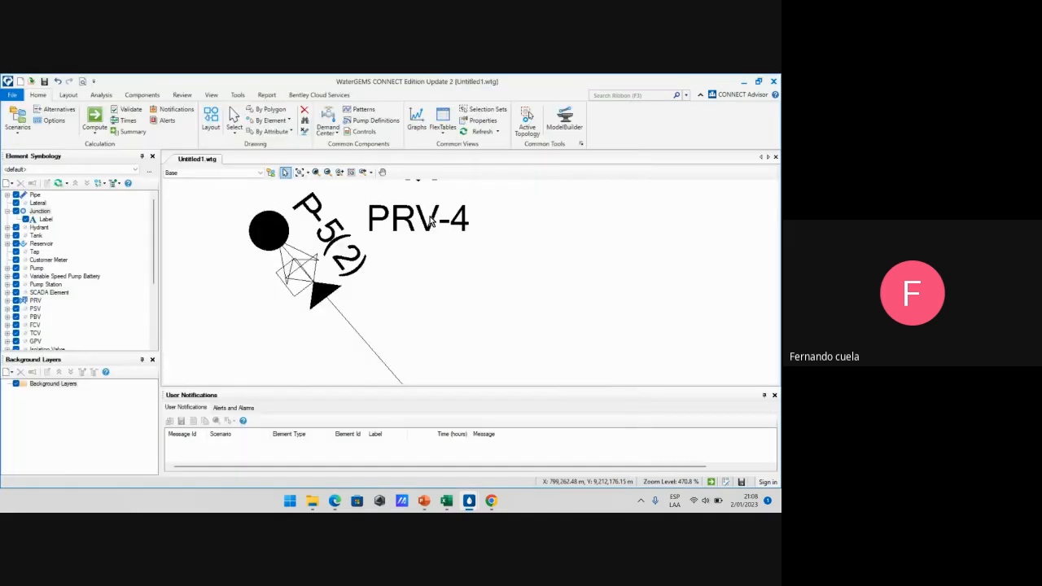
Review the calculated results of PRV-4 and set its initial status to Closed in its properties
{"action": "double_click", "coordinate": [325, 302]}
{"action": "scroll", "coordinate": [301, 282], "scroll_direction": "down", "scroll_amount": 5}
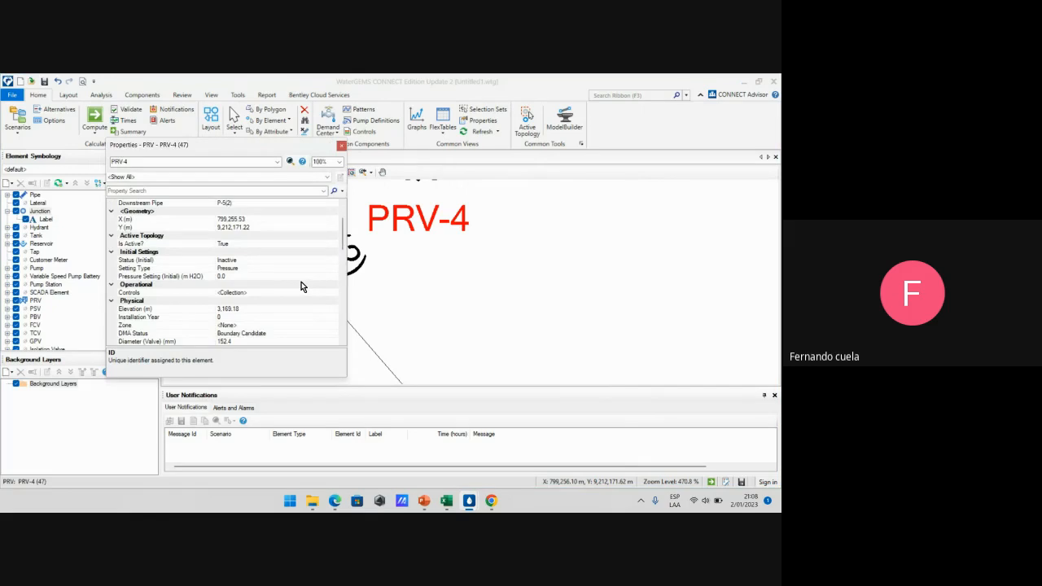
{"action": "scroll", "coordinate": [259, 242], "scroll_direction": "down", "scroll_amount": 2}
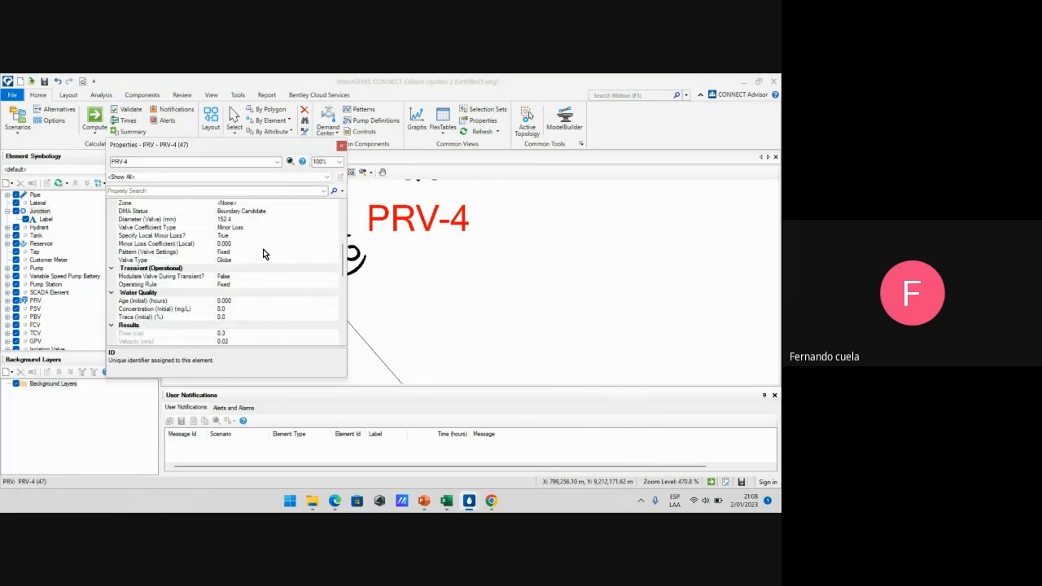
{"action": "scroll", "coordinate": [263, 249], "scroll_direction": "down", "scroll_amount": 3}
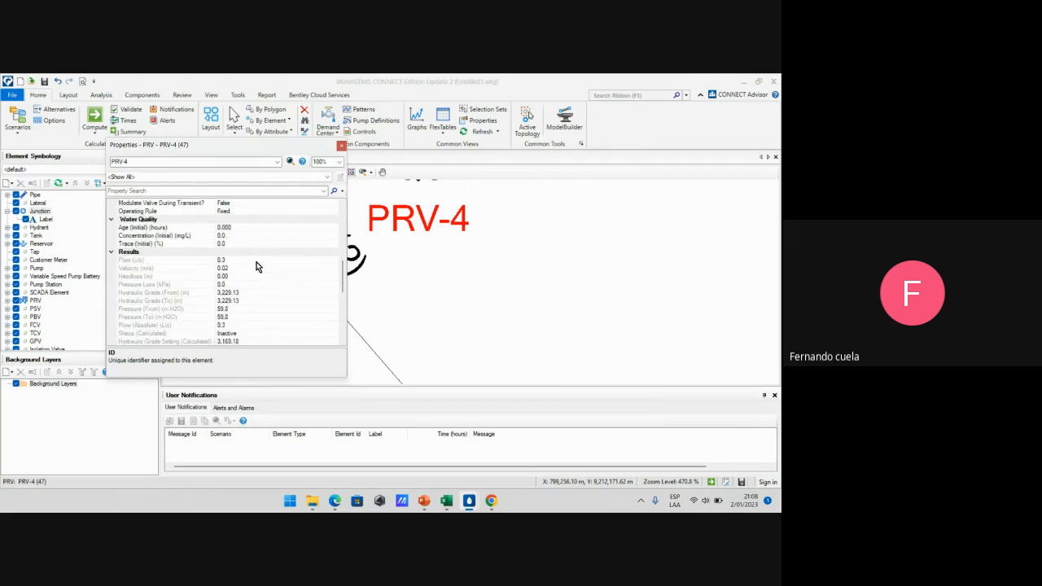
{"action": "scroll", "coordinate": [256, 273], "scroll_direction": "up", "scroll_amount": 3}
{"action": "scroll", "coordinate": [255, 277], "scroll_direction": "up", "scroll_amount": 2}
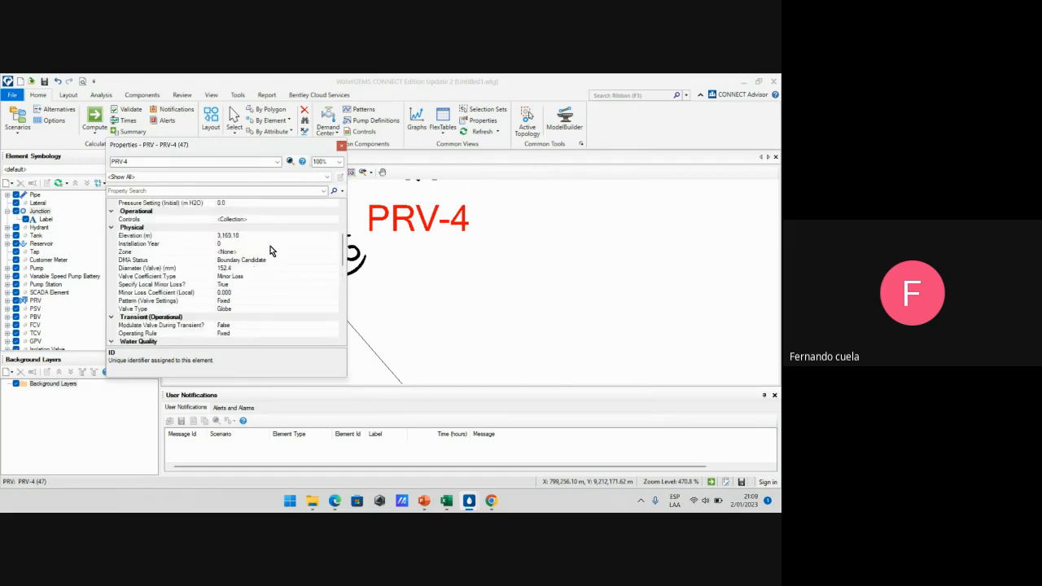
{"action": "scroll", "coordinate": [270, 249], "scroll_direction": "up", "scroll_amount": 2}
{"action": "left_click", "coordinate": [312, 236]}
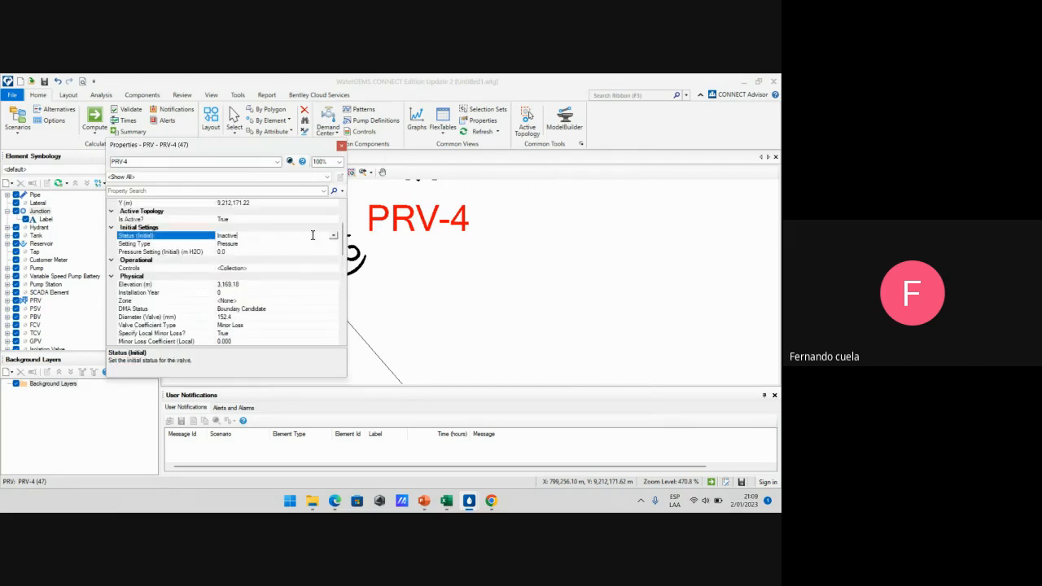
{"action": "left_click", "coordinate": [333, 235]}
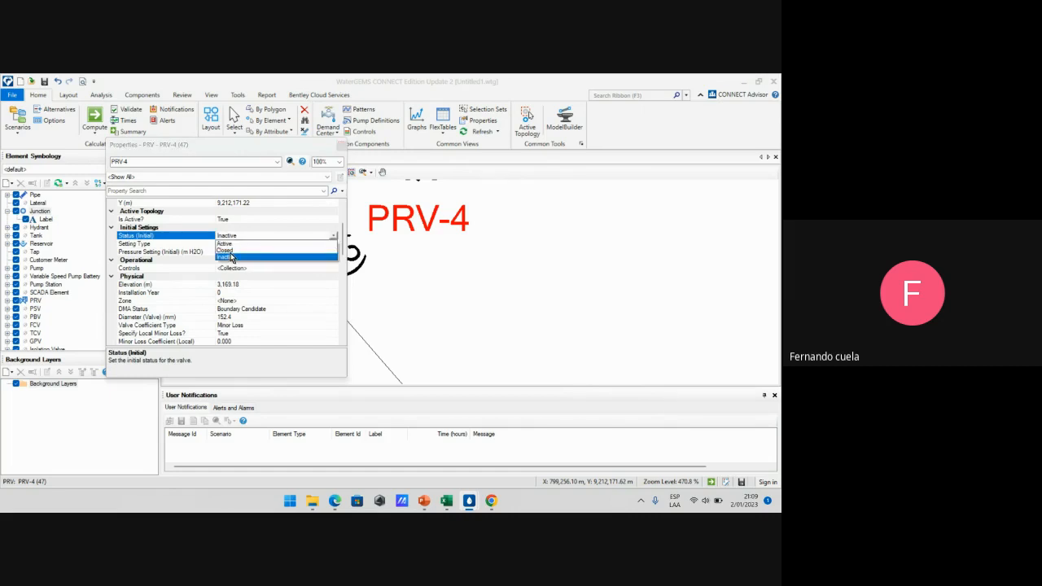
{"action": "left_click", "coordinate": [231, 250]}
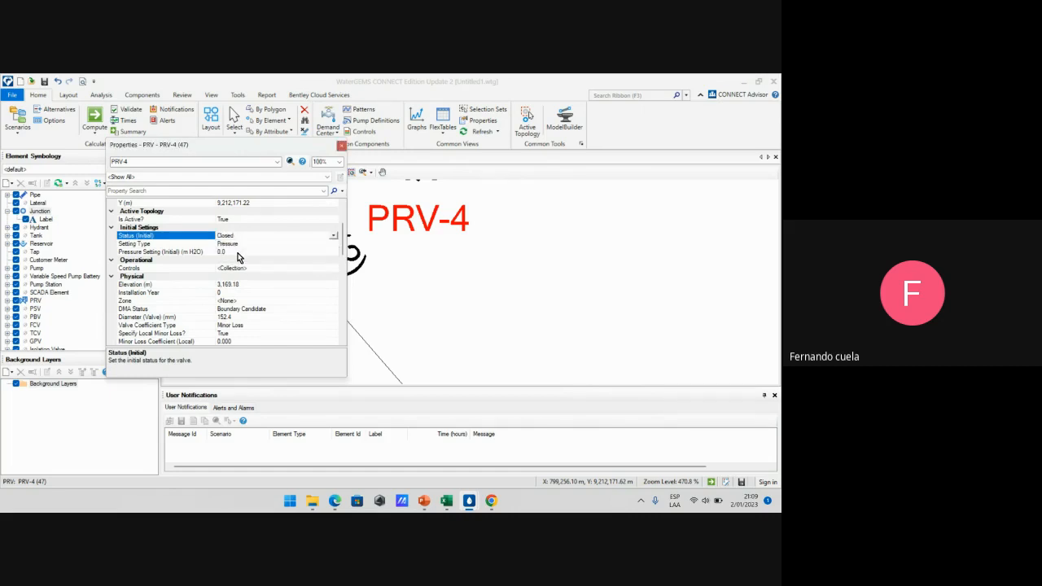
{"action": "left_click", "coordinate": [341, 145]}
{"action": "left_click", "coordinate": [447, 298]}
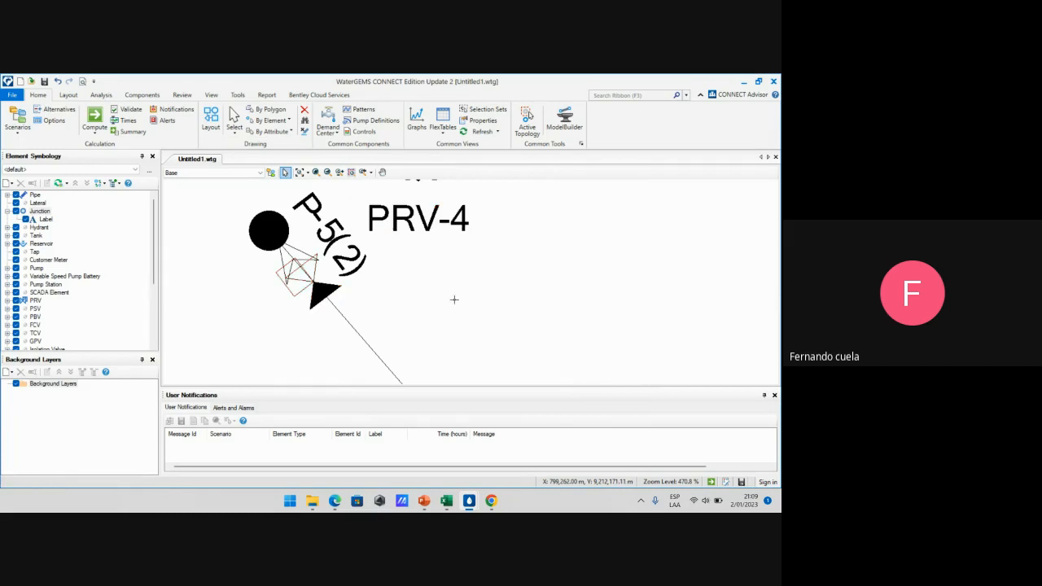
Recompute the Base scenario with PRV-4 closed and dismiss the calculation summary
{"action": "left_click", "coordinate": [95, 120]}
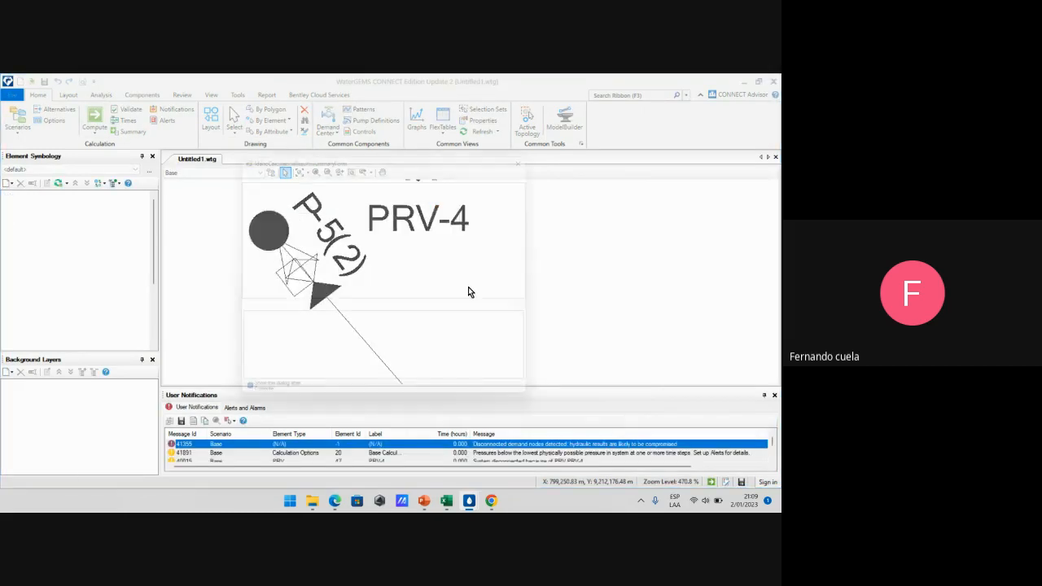
{"action": "left_click", "coordinate": [541, 156]}
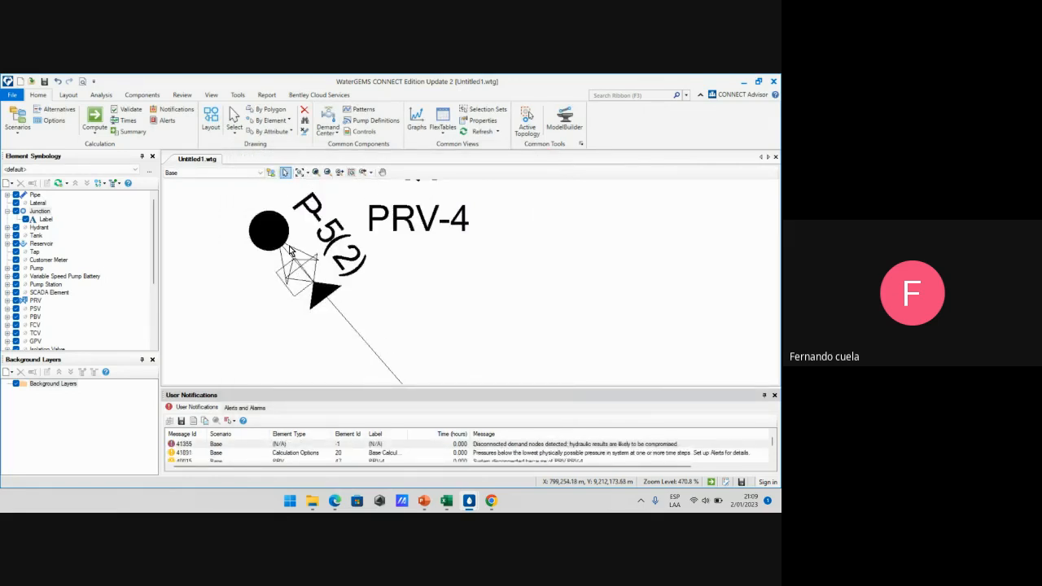
{"action": "scroll", "coordinate": [553, 352], "scroll_direction": "down", "scroll_amount": 1}
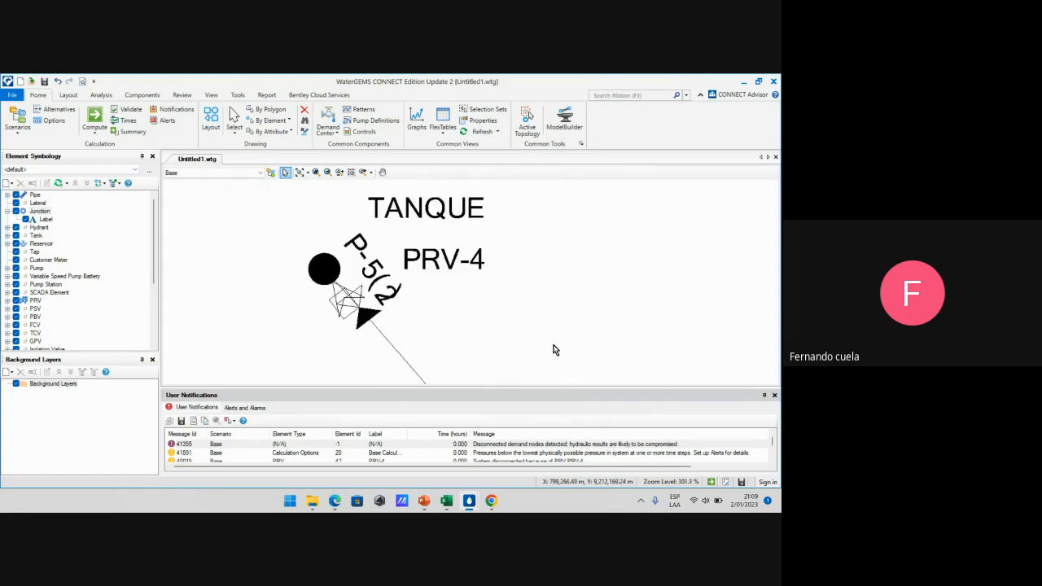
{"action": "left_click_drag", "start_coordinate": [498, 359], "coordinate": [466, 326]}
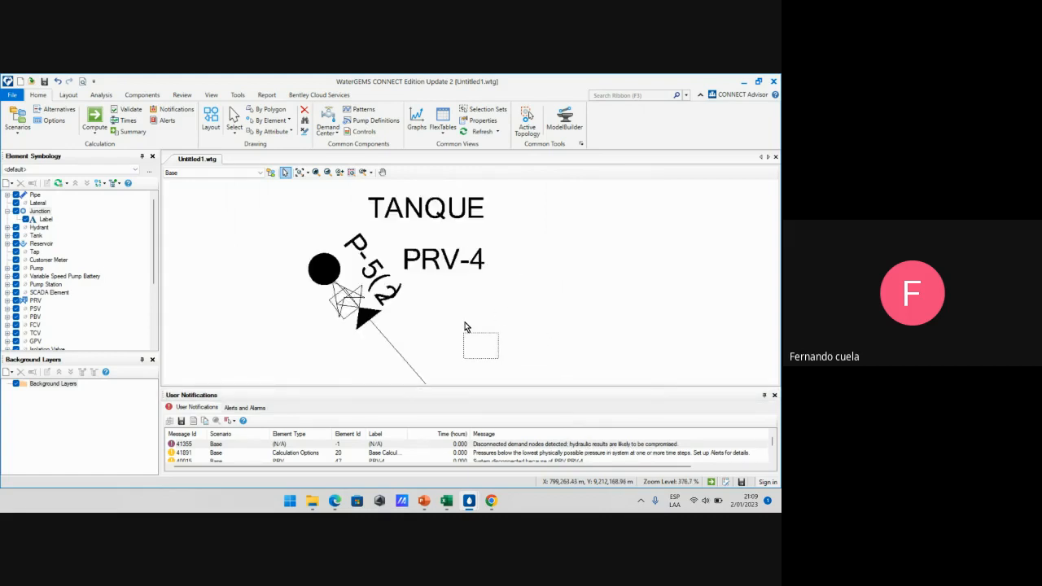
Check the settings of PRV-4 again and choose a different initial status for it in its properties
{"action": "scroll", "coordinate": [416, 291], "scroll_direction": "down", "scroll_amount": 2}
{"action": "scroll", "coordinate": [418, 292], "scroll_direction": "up", "scroll_amount": 1}
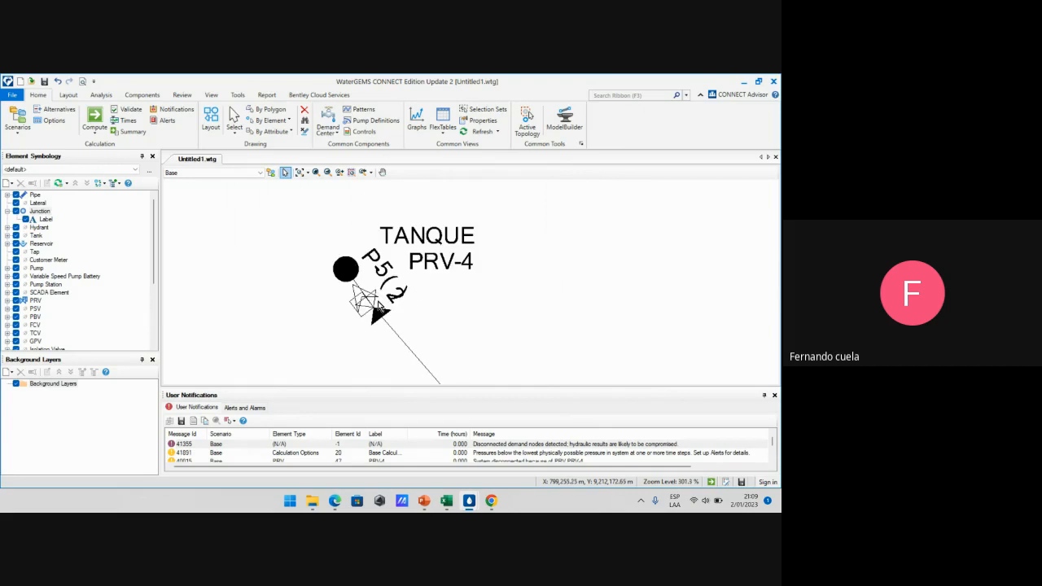
{"action": "scroll", "coordinate": [417, 296], "scroll_direction": "down", "scroll_amount": 5}
{"action": "scroll", "coordinate": [440, 301], "scroll_direction": "up", "scroll_amount": 6}
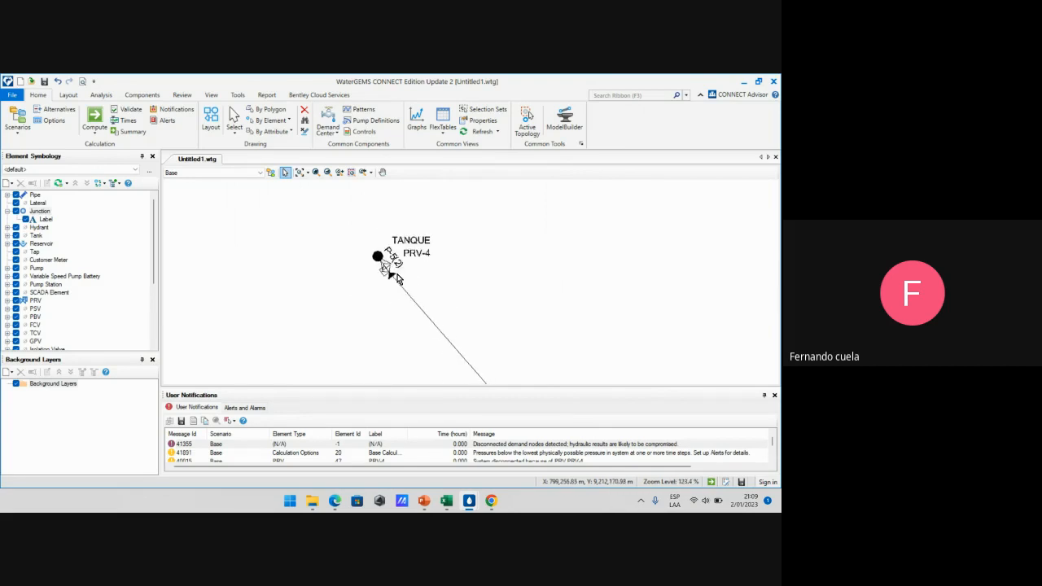
{"action": "double_click", "coordinate": [392, 279]}
{"action": "scroll", "coordinate": [286, 288], "scroll_direction": "down", "scroll_amount": 1}
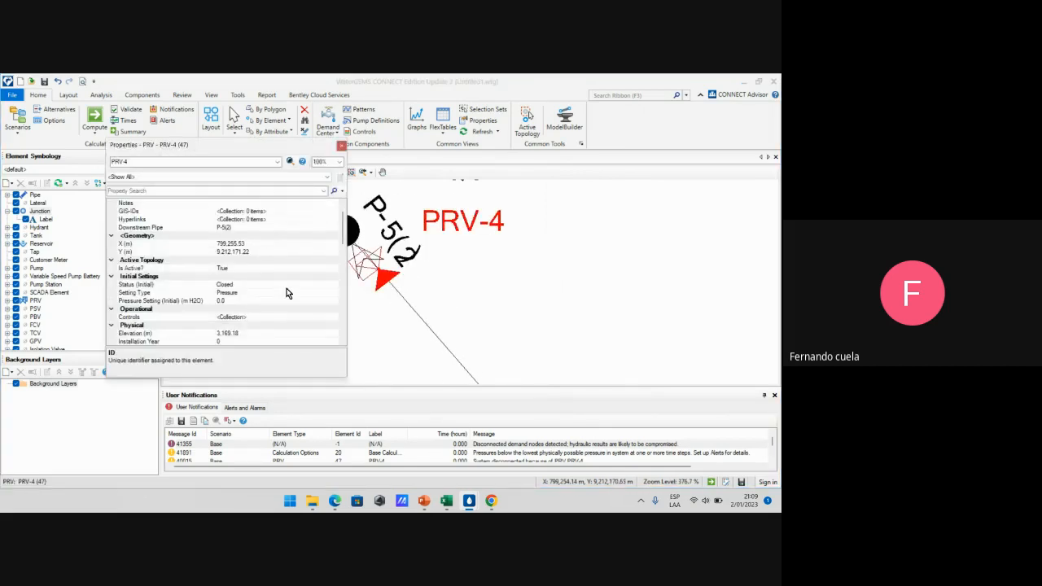
{"action": "scroll", "coordinate": [260, 293], "scroll_direction": "down", "scroll_amount": 2}
{"action": "scroll", "coordinate": [281, 297], "scroll_direction": "down", "scroll_amount": 3}
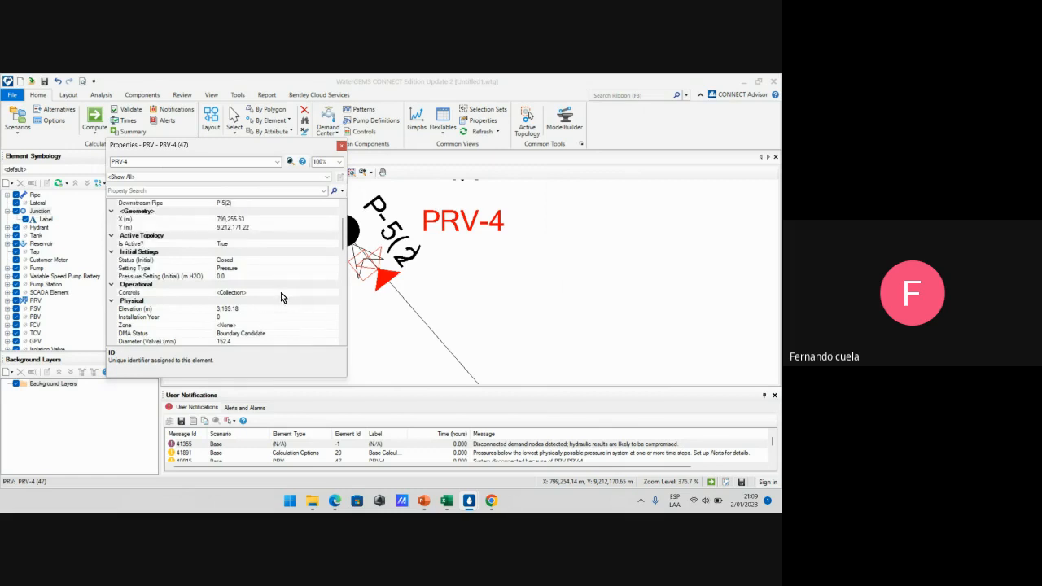
{"action": "scroll", "coordinate": [246, 306], "scroll_direction": "up", "scroll_amount": 5}
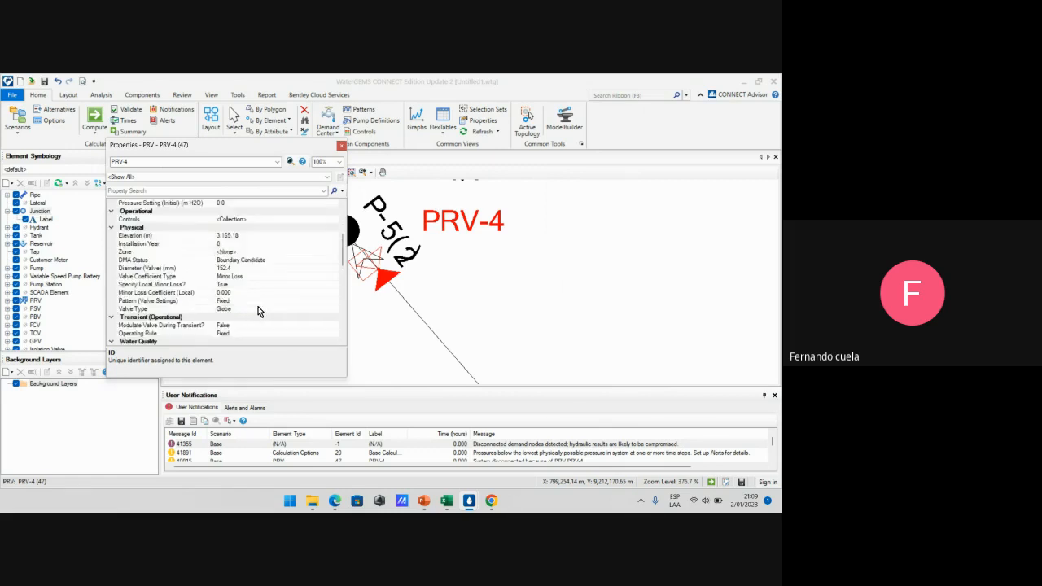
{"action": "scroll", "coordinate": [264, 271], "scroll_direction": "up", "scroll_amount": 1}
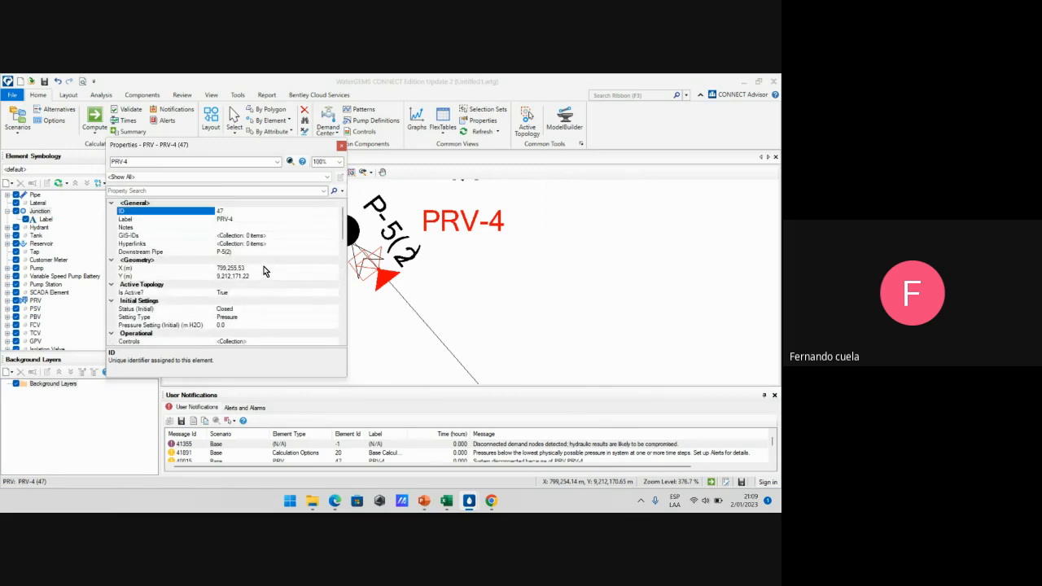
{"action": "scroll", "coordinate": [277, 281], "scroll_direction": "down", "scroll_amount": 1}
{"action": "left_click", "coordinate": [272, 284]}
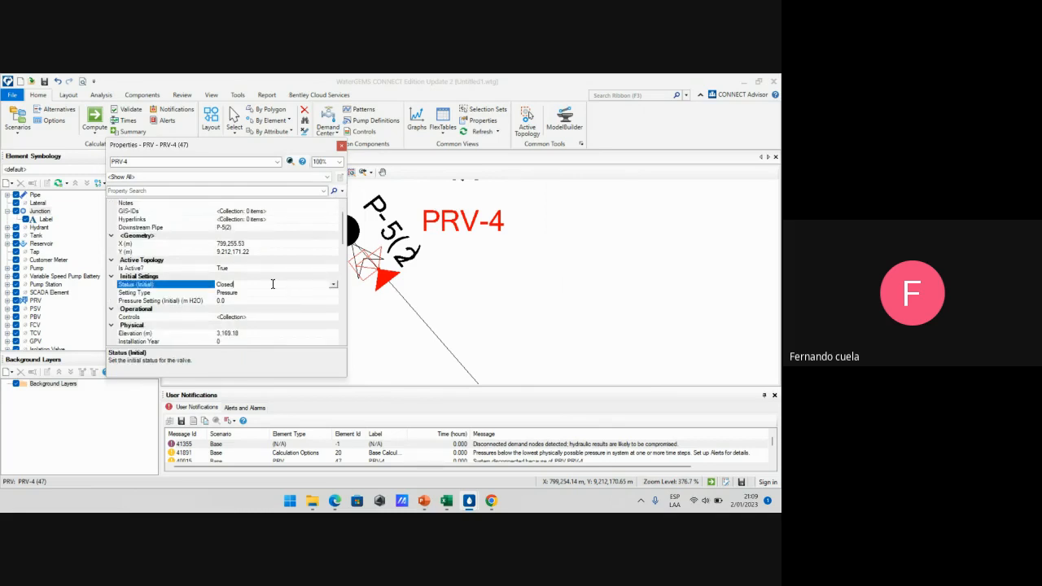
{"action": "left_click", "coordinate": [332, 284]}
{"action": "left_click", "coordinate": [244, 295]}
{"action": "left_click", "coordinate": [341, 146]}
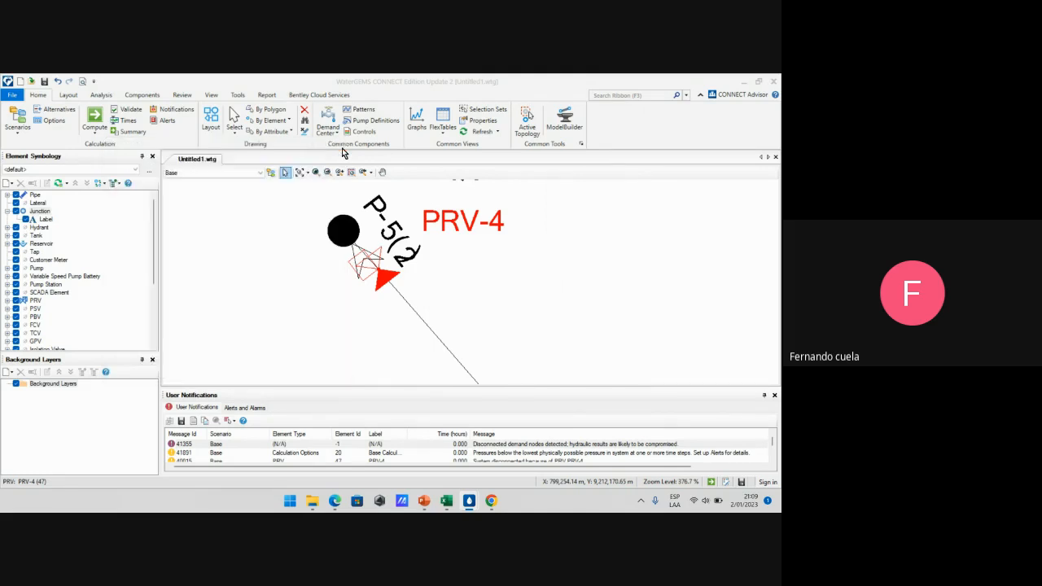
{"action": "left_click", "coordinate": [510, 300]}
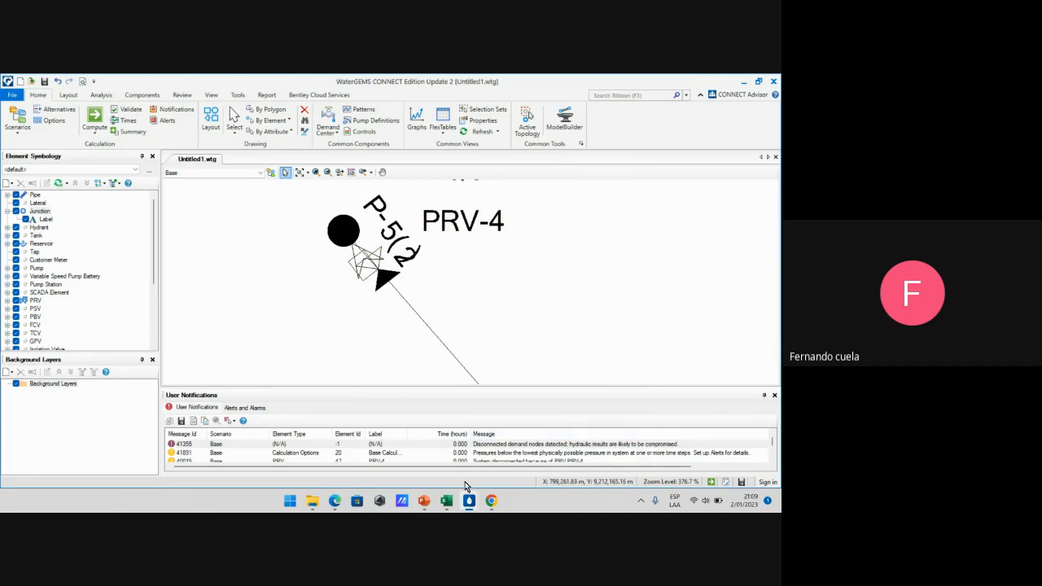
Switch to the WATERGEMS-SESIÓN 2 workbook in Excel and review the CAPT-1 reservoir data and the Qmáx.d flow
{"action": "mouse_move", "coordinate": [446, 501]}
{"action": "left_click", "coordinate": [393, 455]}
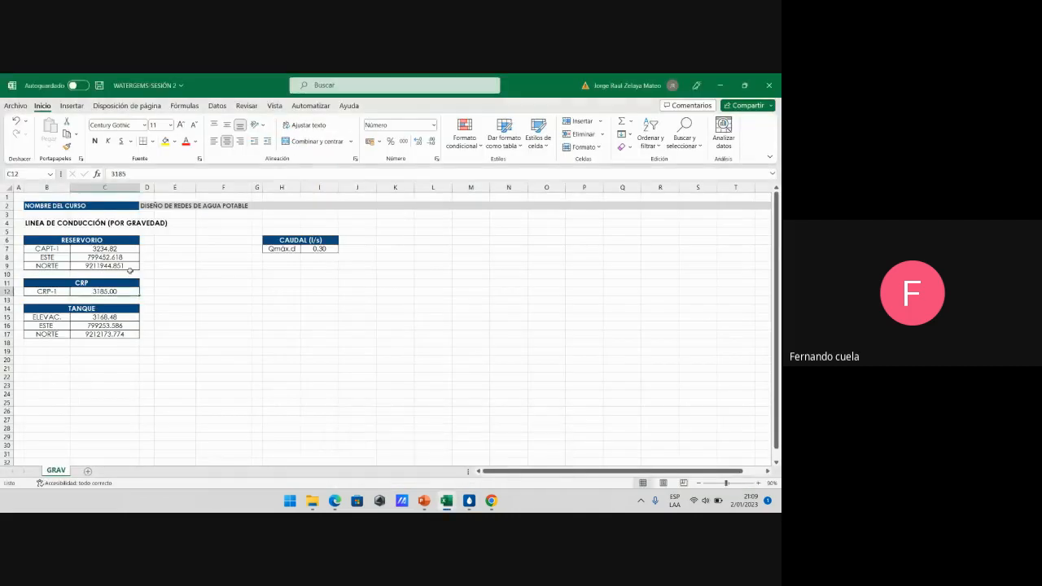
{"action": "left_click", "coordinate": [51, 249]}
{"action": "left_click", "coordinate": [242, 257]}
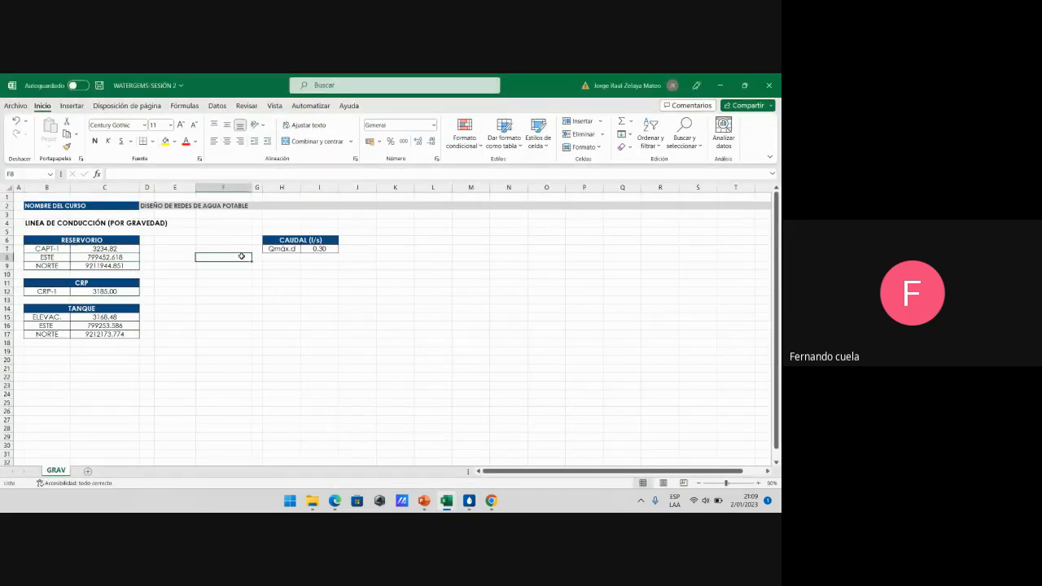
{"action": "left_click", "coordinate": [282, 275]}
{"action": "left_click", "coordinate": [137, 256]}
{"action": "left_click", "coordinate": [238, 258]}
{"action": "left_click", "coordinate": [290, 273]}
{"action": "left_click", "coordinate": [325, 251]}
{"action": "left_click", "coordinate": [287, 250]}
{"action": "left_click", "coordinate": [293, 273]}
{"action": "left_click", "coordinate": [317, 257]}
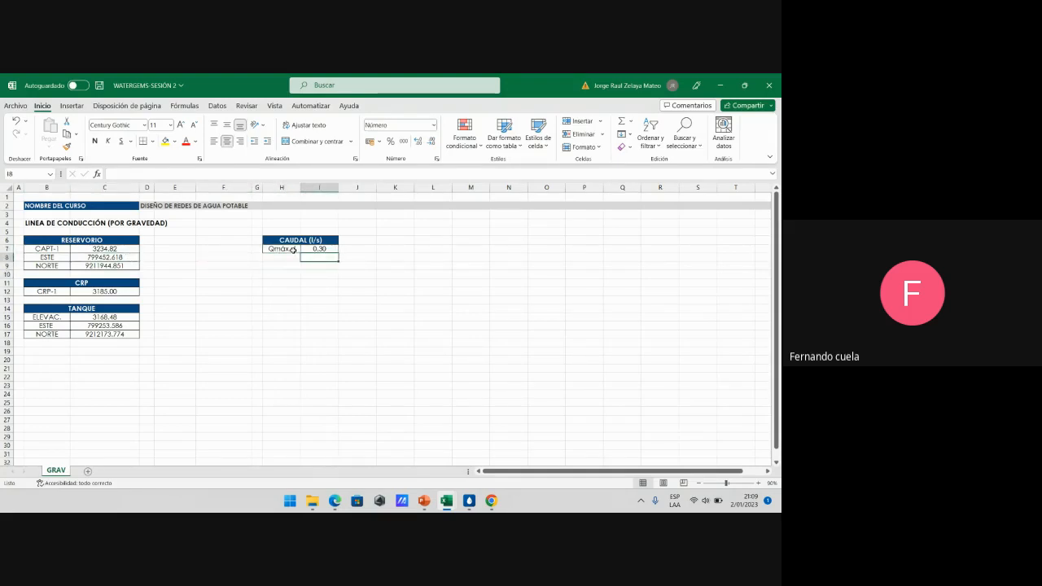
{"action": "left_click", "coordinate": [295, 251]}
{"action": "left_click", "coordinate": [305, 249]}
{"action": "left_click", "coordinate": [309, 263]}
{"action": "left_click", "coordinate": [282, 258]}
{"action": "left_click", "coordinate": [261, 282]}
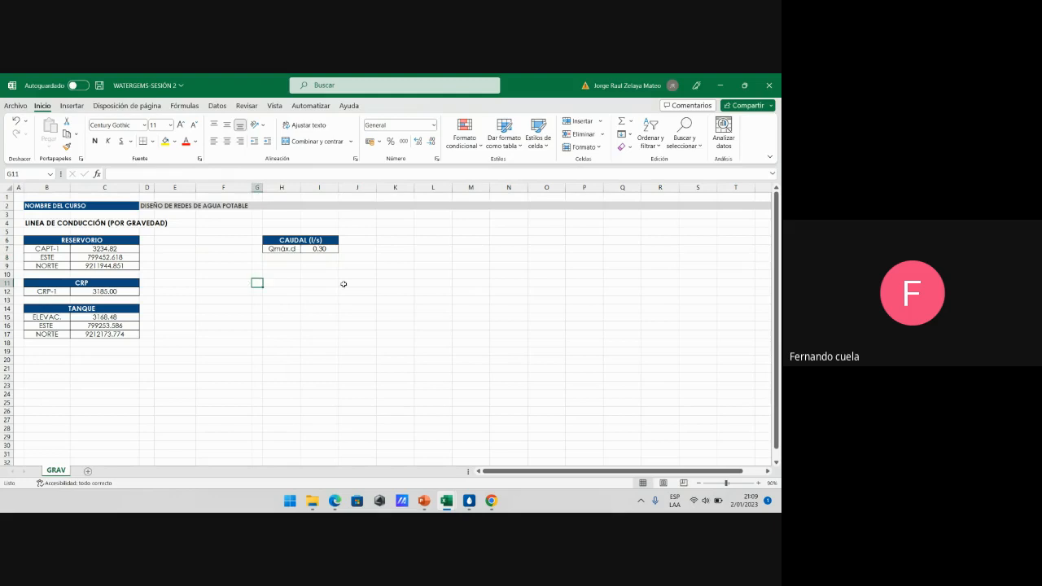
{"action": "left_click", "coordinate": [344, 284]}
{"action": "left_click", "coordinate": [316, 258]}
{"action": "left_click", "coordinate": [273, 259]}
{"action": "left_click", "coordinate": [285, 266]}
{"action": "left_click", "coordinate": [328, 267]}
{"action": "left_click", "coordinate": [324, 258]}
{"action": "left_click", "coordinate": [321, 267]}
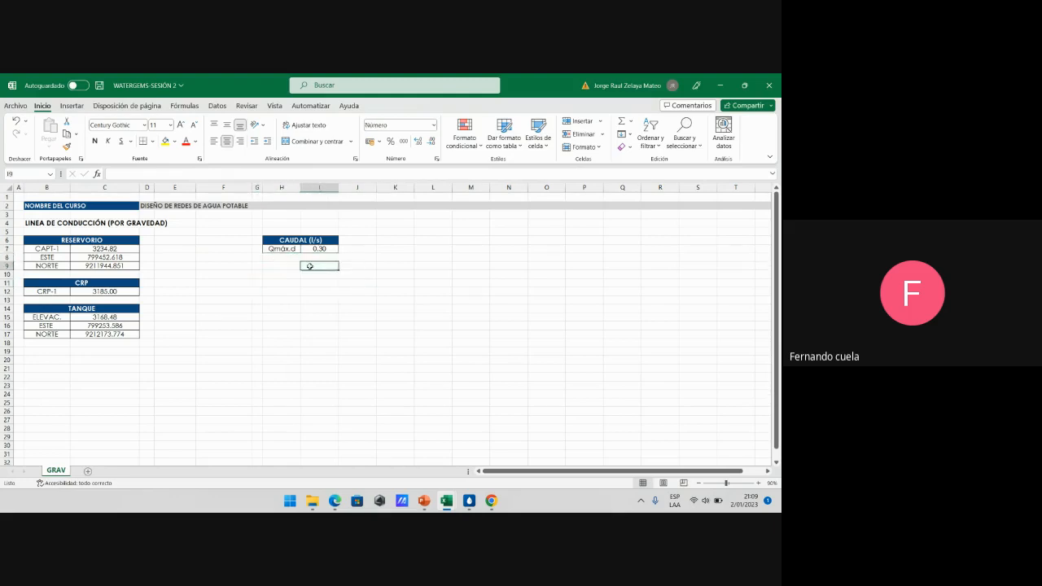
{"action": "left_click", "coordinate": [289, 267]}
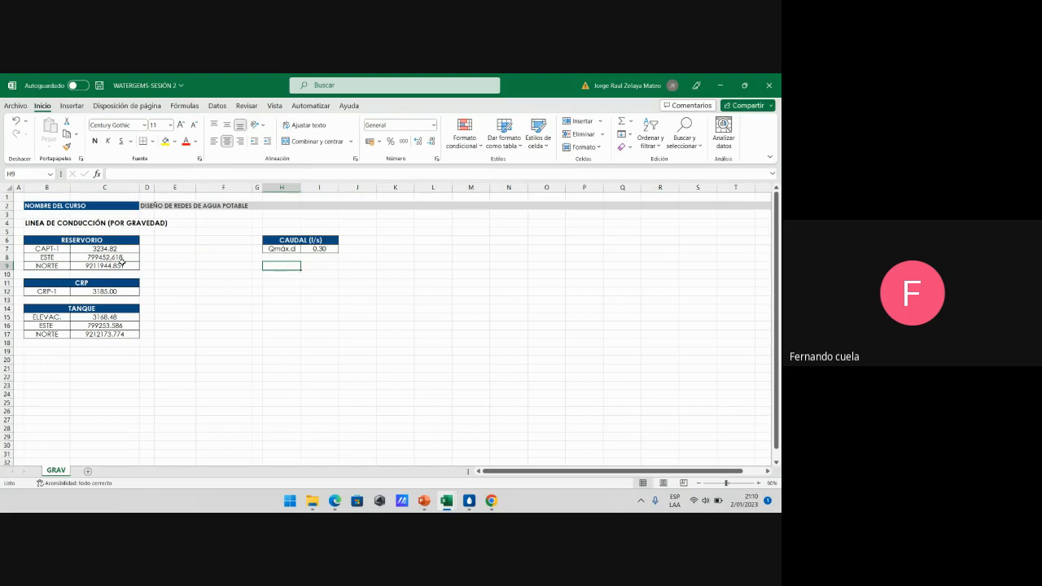
Check the CRP-1 elevation in the CRP table of the GRAV sheet
{"action": "left_click", "coordinate": [46, 293]}
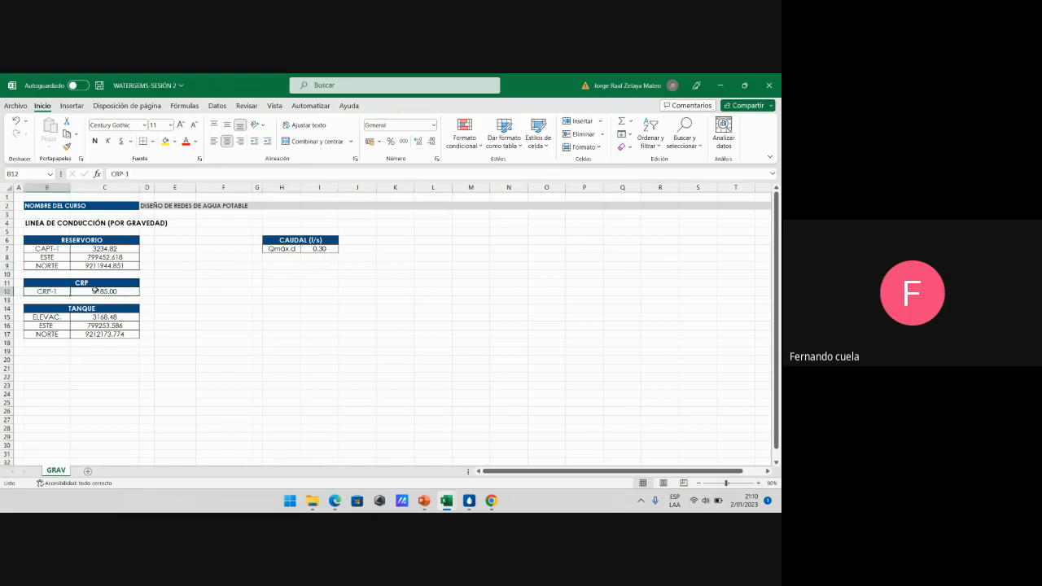
{"action": "left_click", "coordinate": [124, 292]}
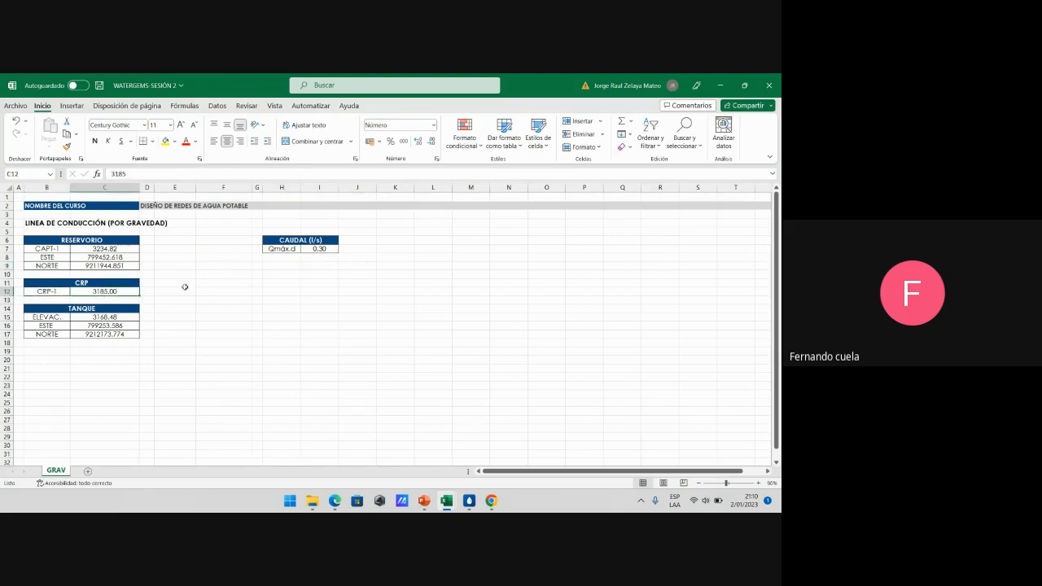
{"action": "left_click", "coordinate": [113, 301]}
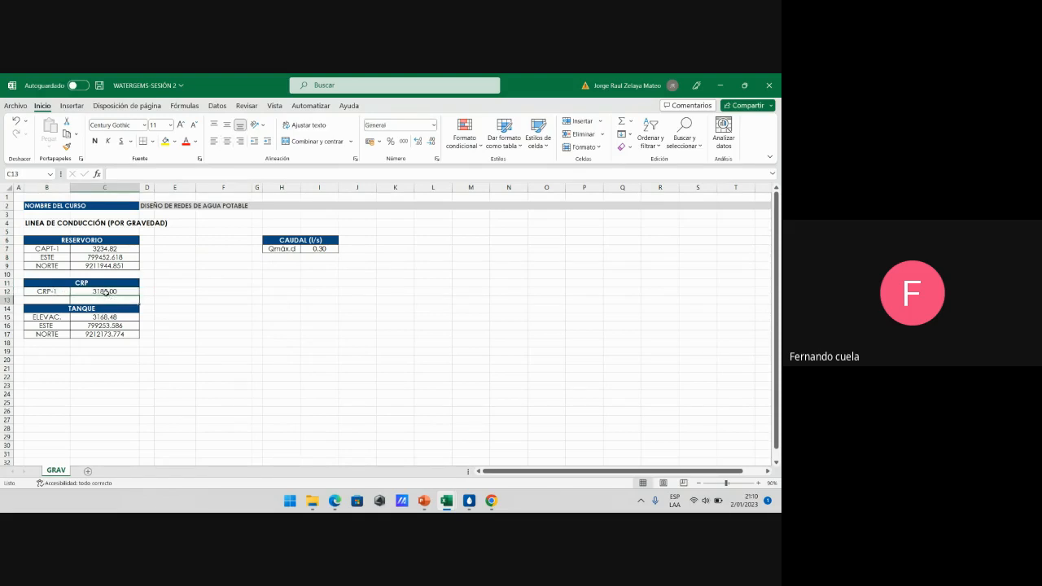
{"action": "left_click", "coordinate": [110, 293]}
{"action": "left_click", "coordinate": [367, 376]}
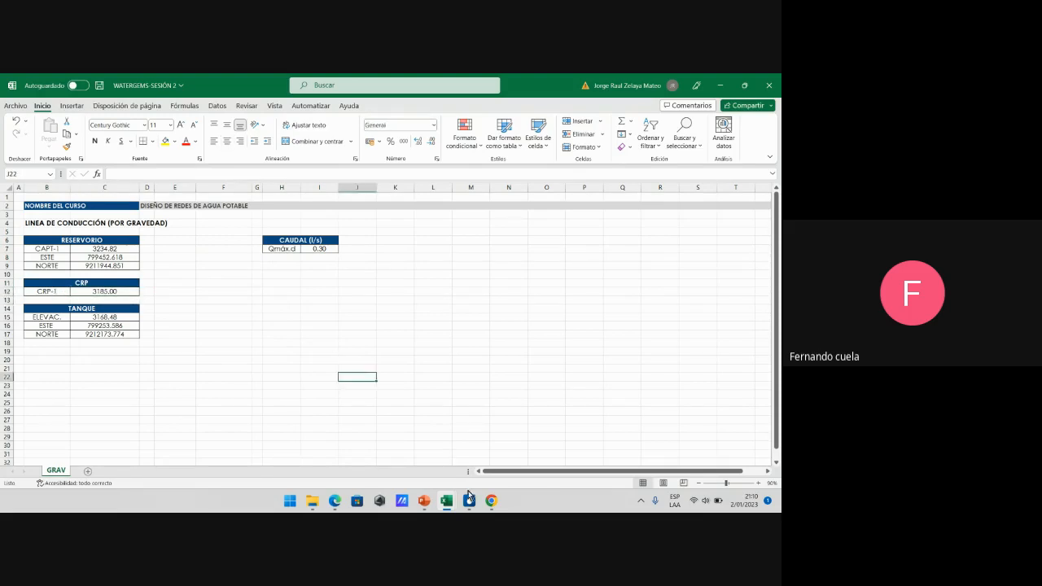
Switch back to WaterGEMS and inspect the full conduction line and the position of PRV-4 next to TANQUE
{"action": "mouse_move", "coordinate": [470, 499]}
{"action": "left_click", "coordinate": [634, 452]}
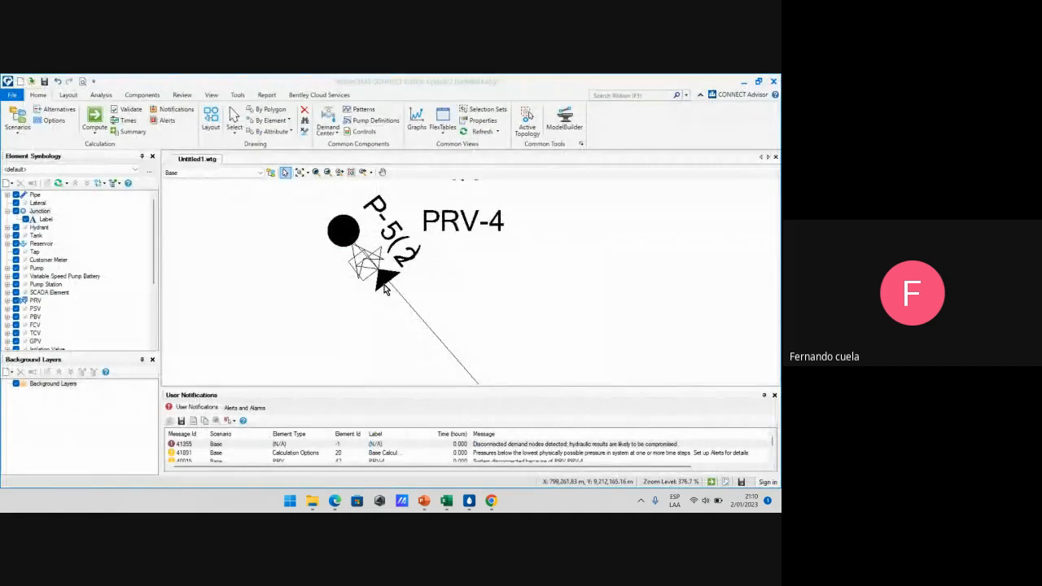
{"action": "scroll", "coordinate": [384, 281], "scroll_direction": "down", "scroll_amount": 2}
{"action": "mouse_move", "coordinate": [444, 300]}
{"action": "middle_mouse_down"}
{"action": "mouse_move", "coordinate": [399, 288]}
{"action": "mouse_move", "coordinate": [394, 270]}
{"action": "middle_mouse_up"}
{"action": "scroll", "coordinate": [399, 289], "scroll_direction": "down", "scroll_amount": 12}
{"action": "scroll", "coordinate": [411, 289], "scroll_direction": "down", "scroll_amount": 3}
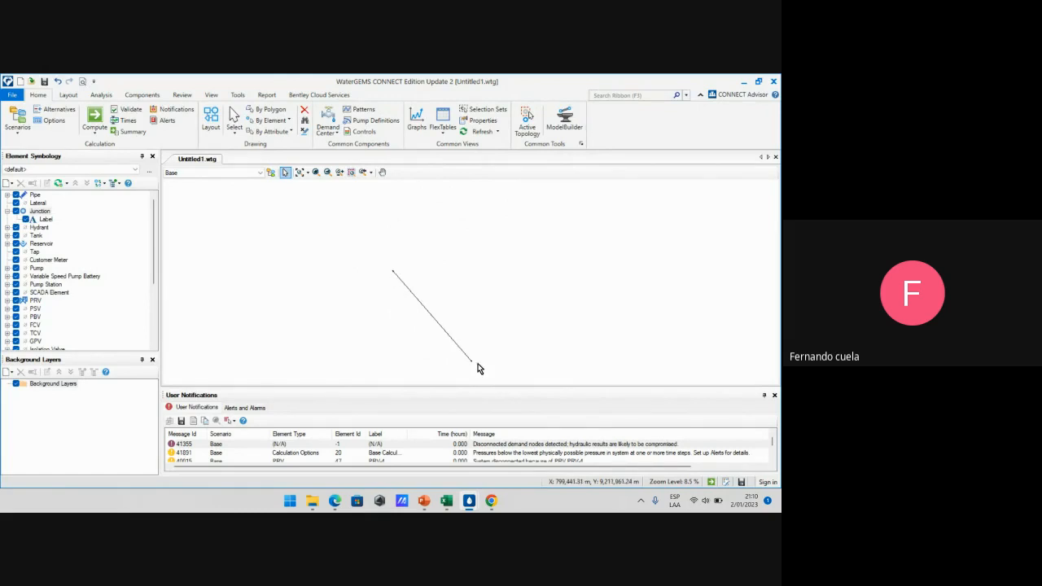
{"action": "scroll", "coordinate": [470, 365], "scroll_direction": "up", "scroll_amount": 1}
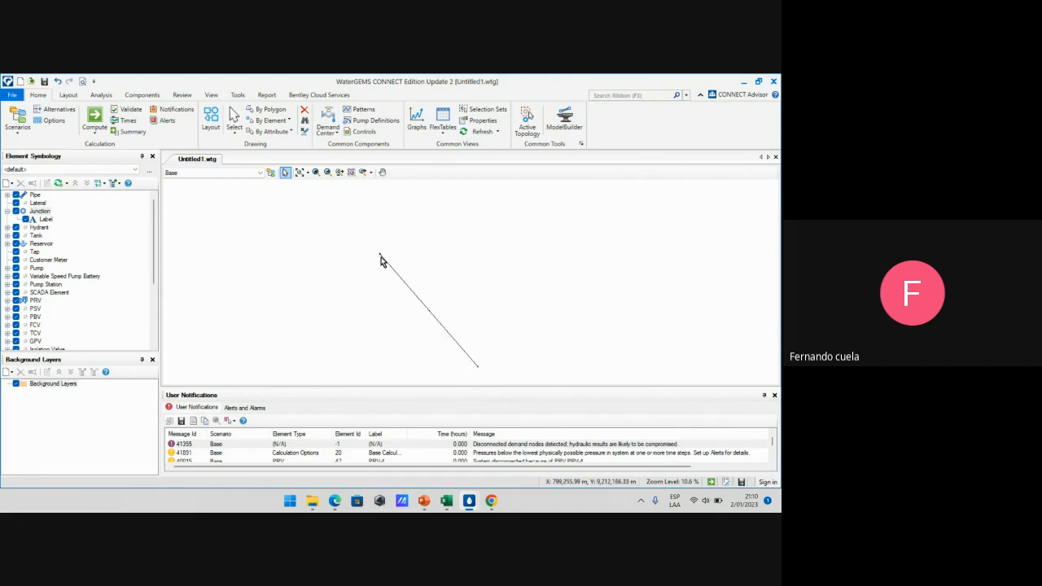
{"action": "scroll", "coordinate": [380, 259], "scroll_direction": "up", "scroll_amount": 10}
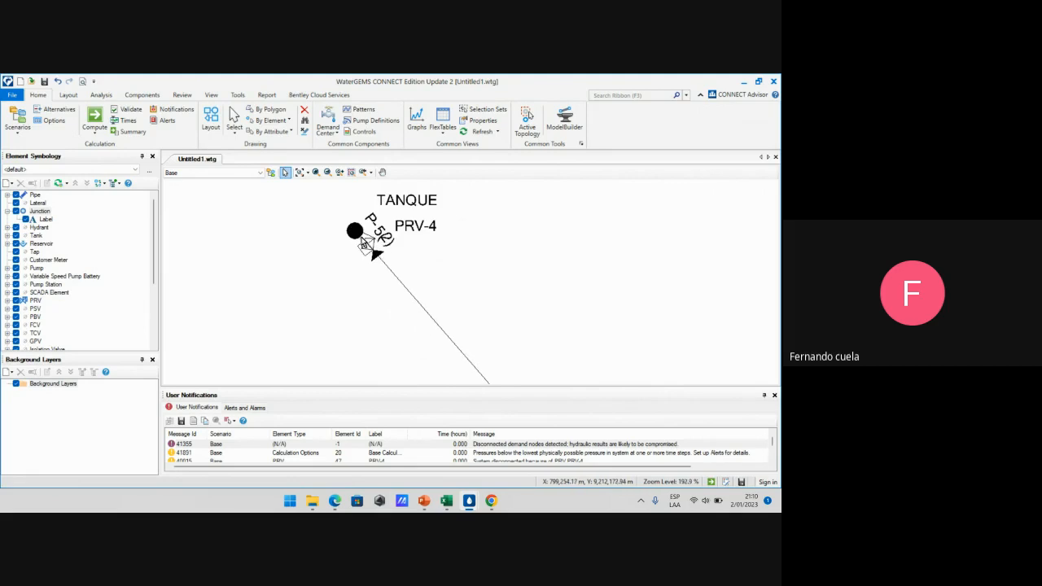
Set the initial pressure setting of PRV-4 to 15 m H2O in its properties
{"action": "scroll", "coordinate": [361, 237], "scroll_direction": "up", "scroll_amount": 2}
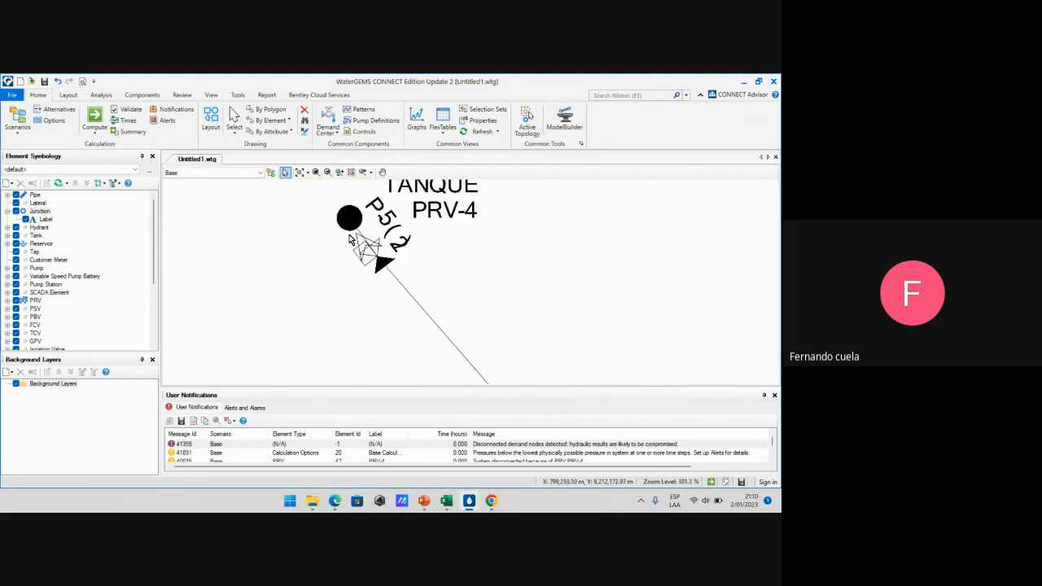
{"action": "double_click", "coordinate": [383, 262]}
{"action": "scroll", "coordinate": [306, 301], "scroll_direction": "down", "scroll_amount": 4}
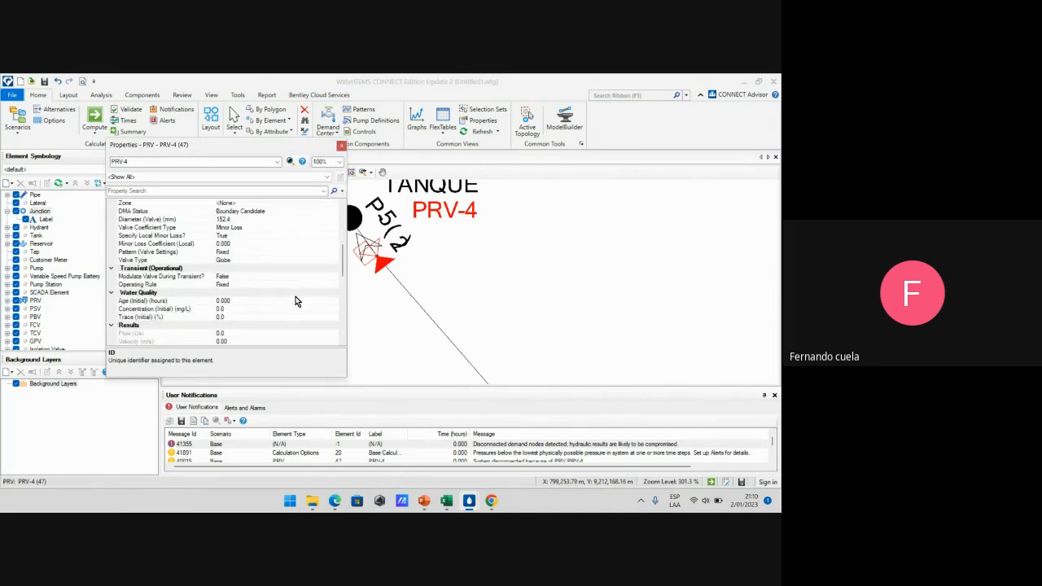
{"action": "scroll", "coordinate": [281, 301], "scroll_direction": "down", "scroll_amount": 1}
{"action": "scroll", "coordinate": [277, 301], "scroll_direction": "up", "scroll_amount": 2}
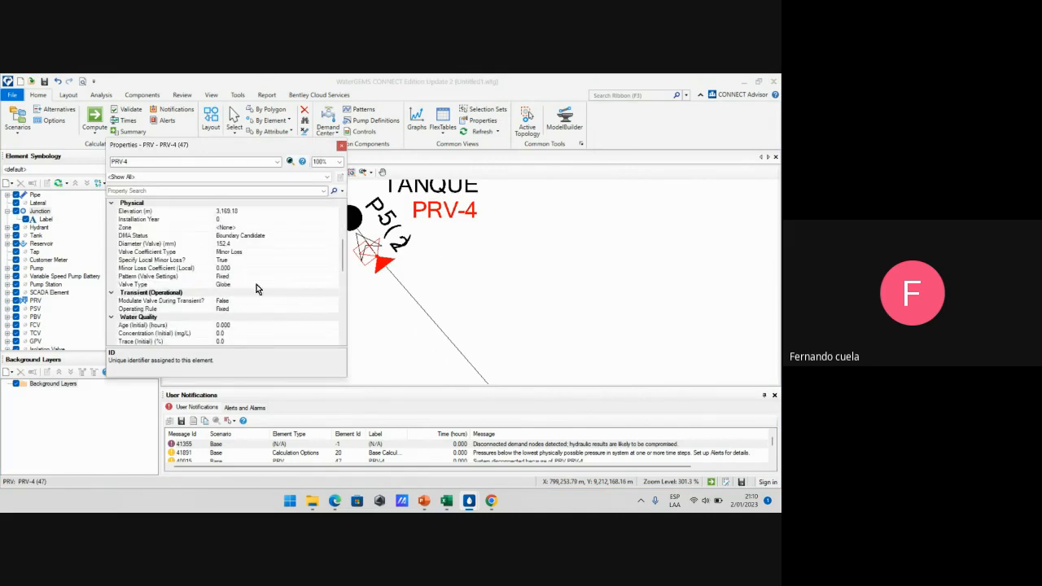
{"action": "scroll", "coordinate": [248, 275], "scroll_direction": "up", "scroll_amount": 2}
{"action": "scroll", "coordinate": [237, 255], "scroll_direction": "up", "scroll_amount": 1}
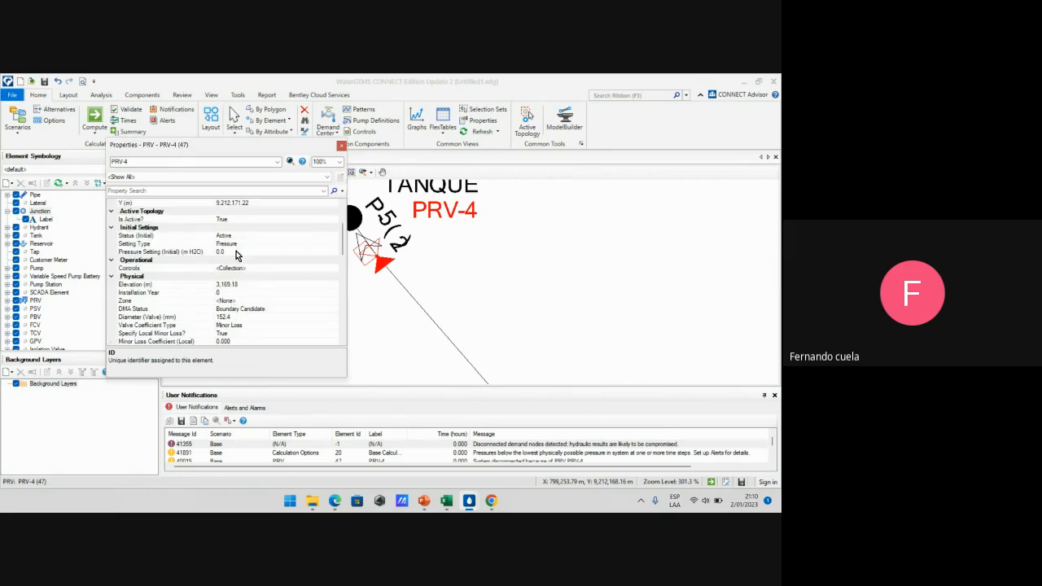
{"action": "left_click", "coordinate": [231, 254]}
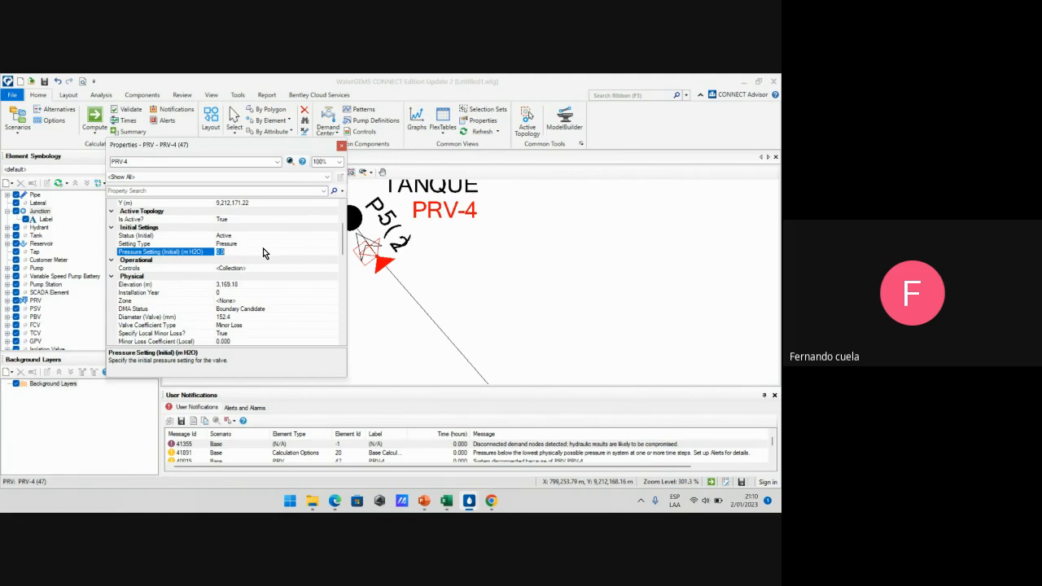
{"action": "type", "text": "15"}
{"action": "left_click", "coordinate": [341, 145]}
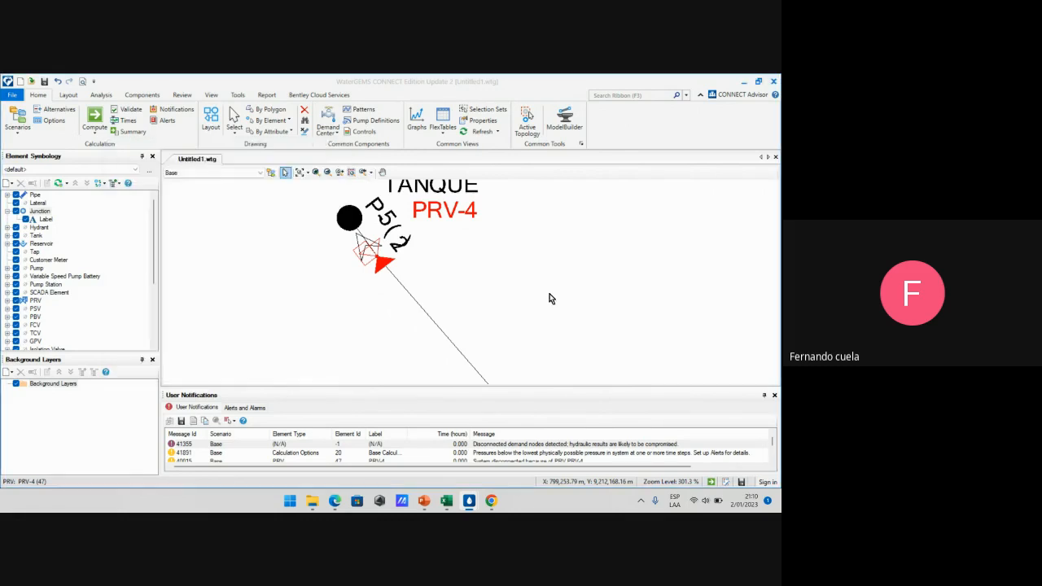
Compute the Base scenario and check the hydraulic grade and pressure at TANQUE in the junction FlexTable
{"action": "left_click", "coordinate": [94, 118]}
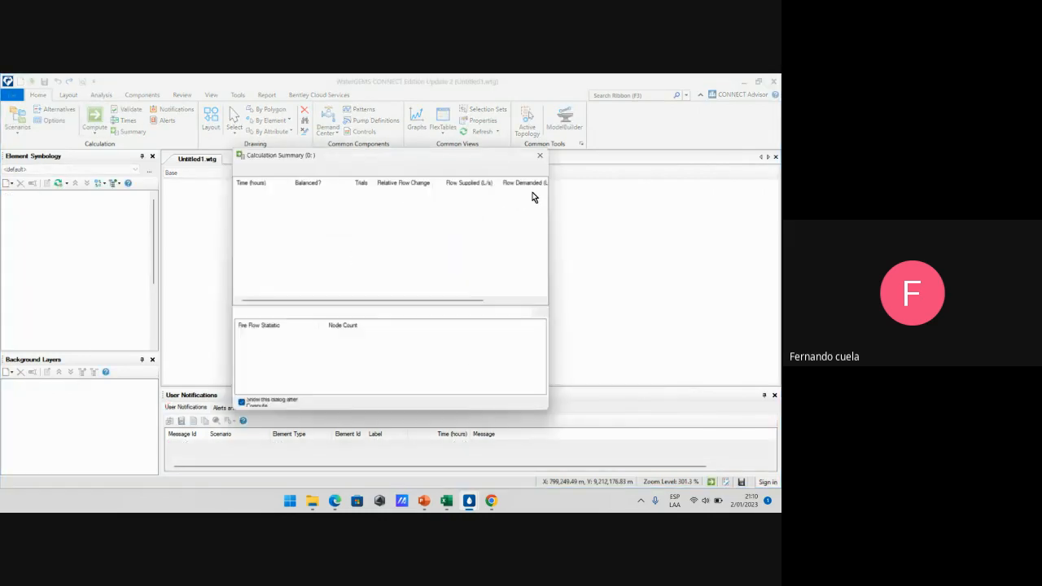
{"action": "left_click", "coordinate": [541, 155]}
{"action": "left_click", "coordinate": [442, 139]}
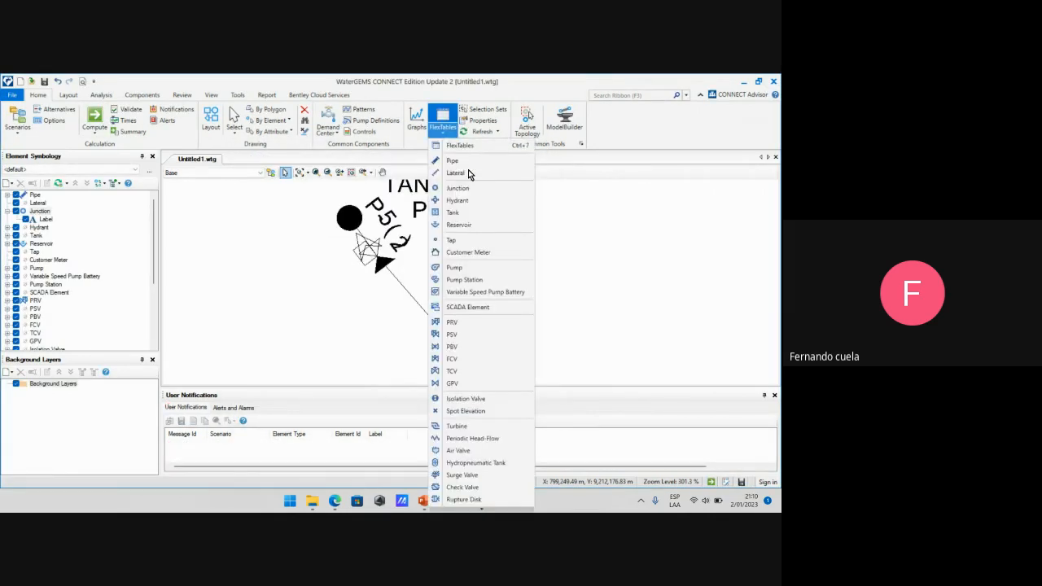
{"action": "left_click", "coordinate": [474, 188]}
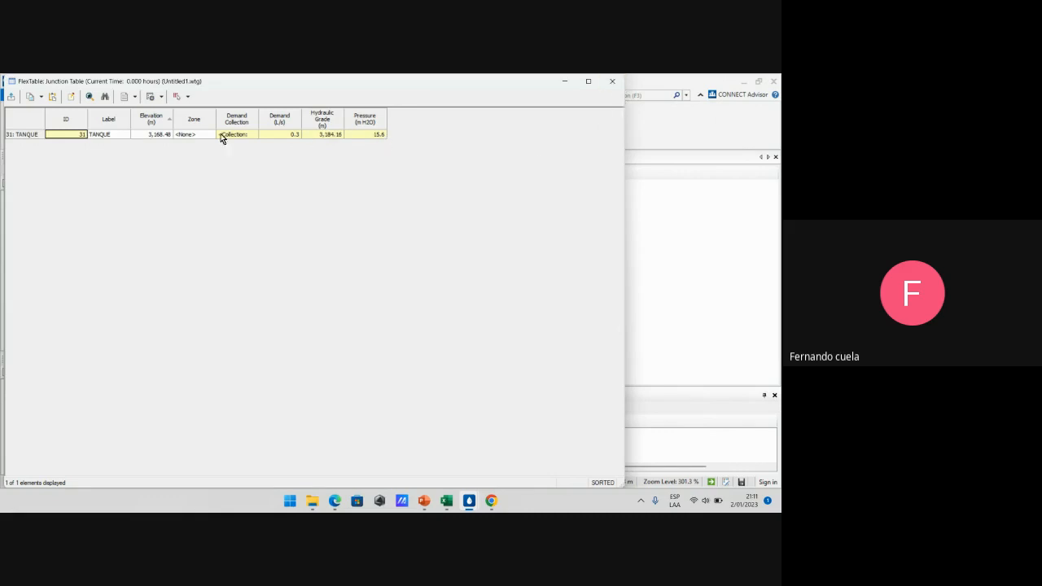
{"action": "left_click", "coordinate": [612, 82]}
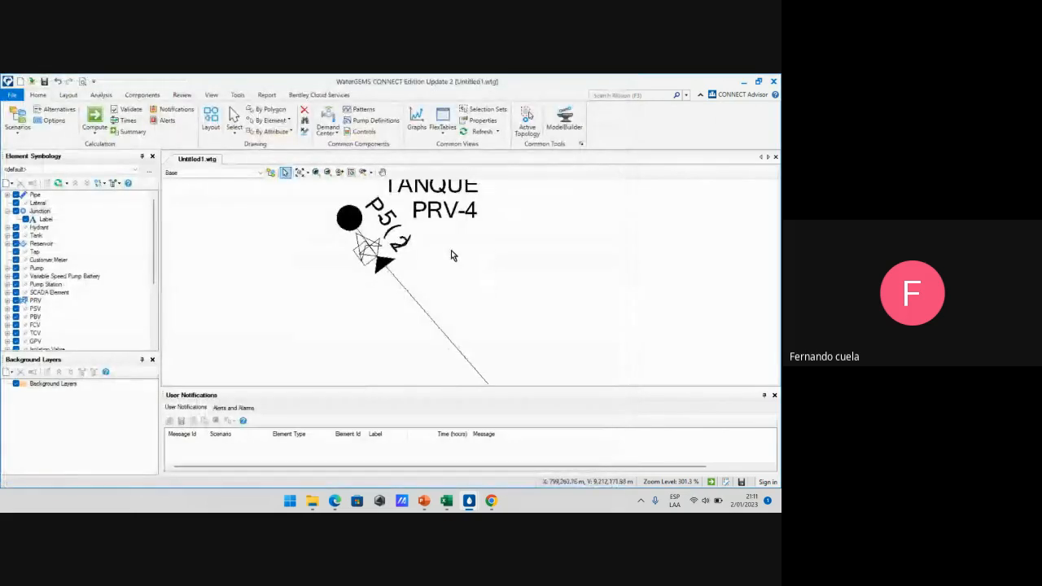
View the whole conduction line and switch to the Google Meet window in Chrome
{"action": "scroll", "coordinate": [451, 249], "scroll_direction": "down", "scroll_amount": 5}
{"action": "scroll", "coordinate": [494, 310], "scroll_direction": "up", "scroll_amount": 3}
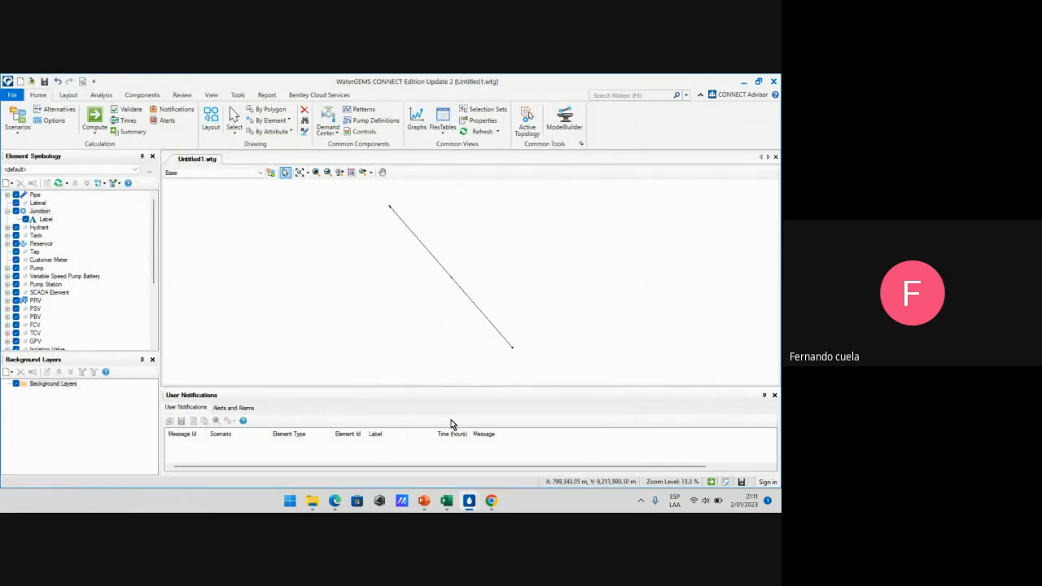
{"action": "left_click", "coordinate": [488, 502]}
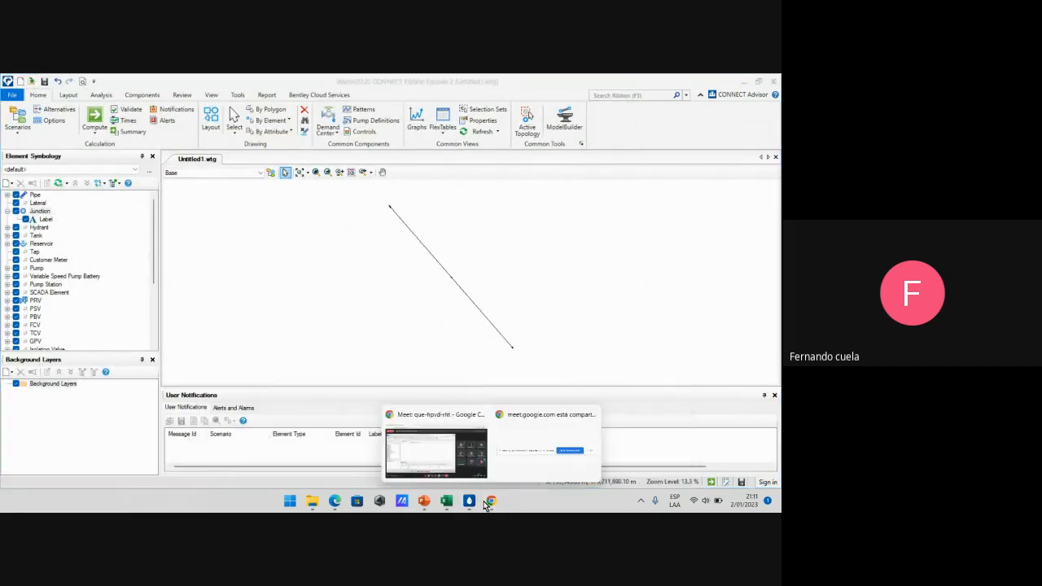
{"action": "left_click", "coordinate": [534, 456]}
{"action": "left_click", "coordinate": [450, 473]}
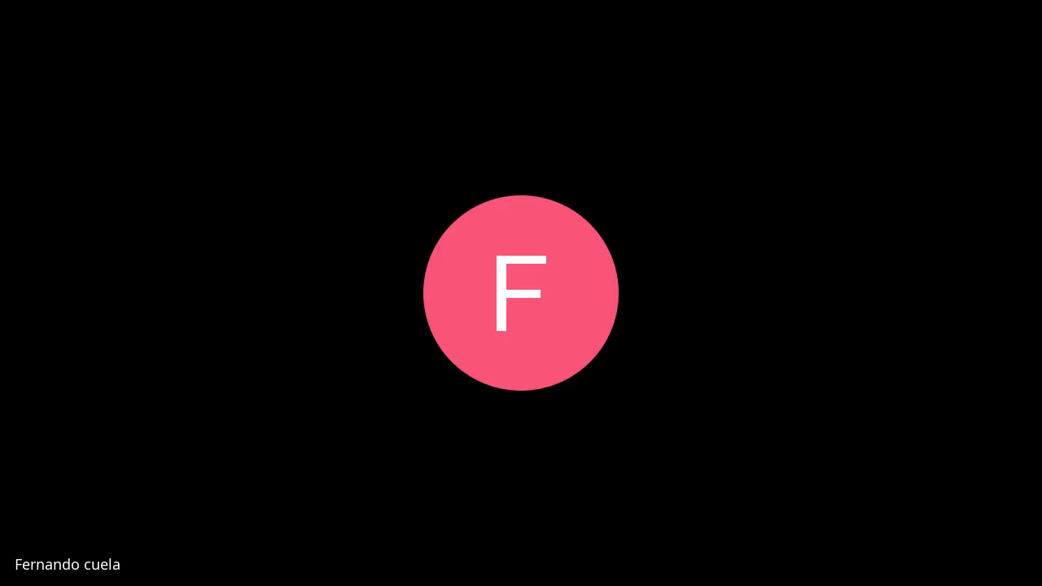
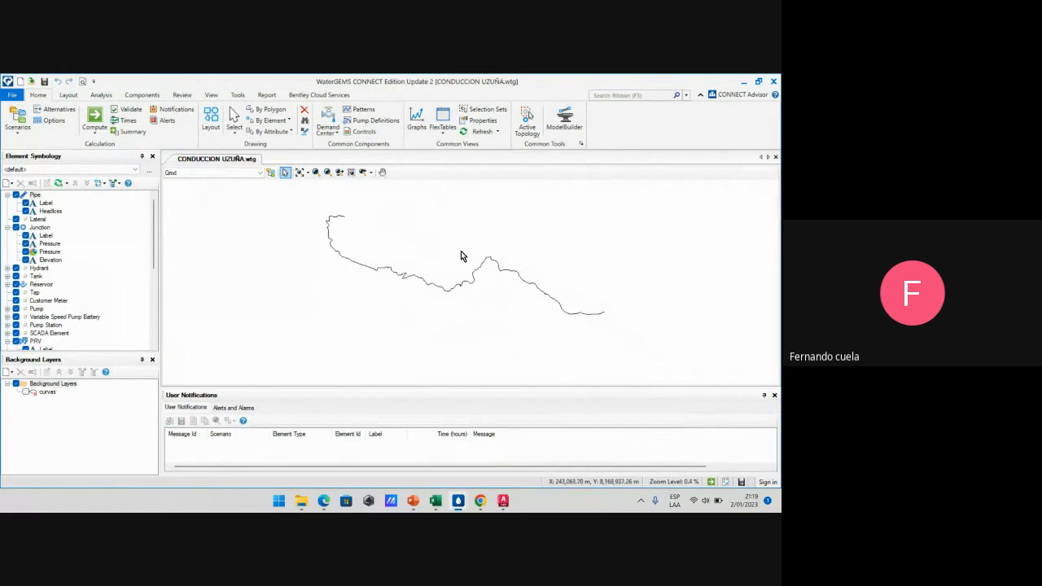
Inspect the overall route of the pipeline in the CONDUCCION UZUÑA model
{"action": "scroll", "coordinate": [603, 304], "scroll_direction": "up", "scroll_amount": 10}
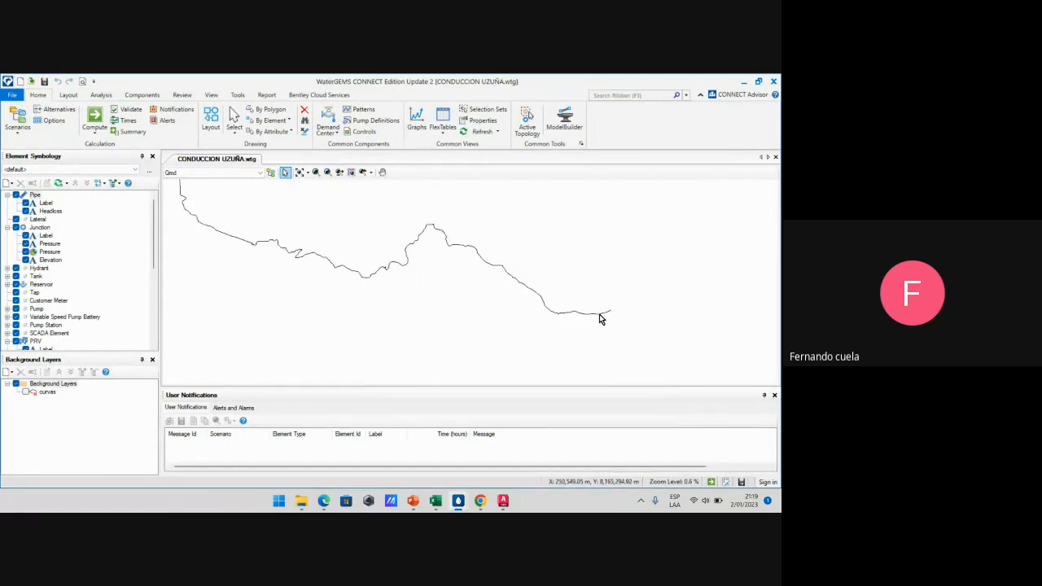
{"action": "scroll", "coordinate": [600, 299], "scroll_direction": "up", "scroll_amount": 3}
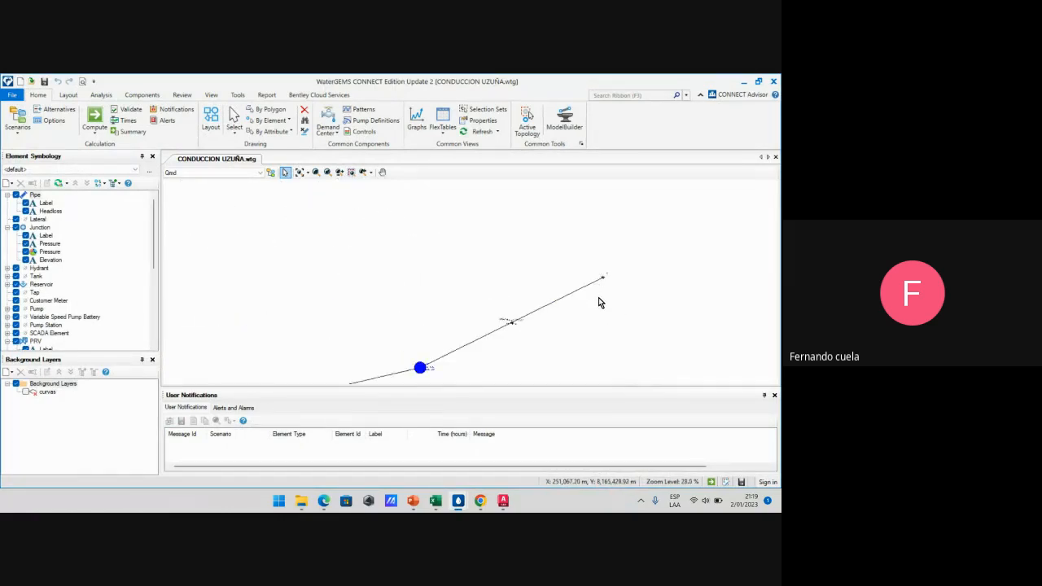
{"action": "scroll", "coordinate": [605, 281], "scroll_direction": "down", "scroll_amount": 5}
{"action": "scroll", "coordinate": [605, 282], "scroll_direction": "down", "scroll_amount": 3}
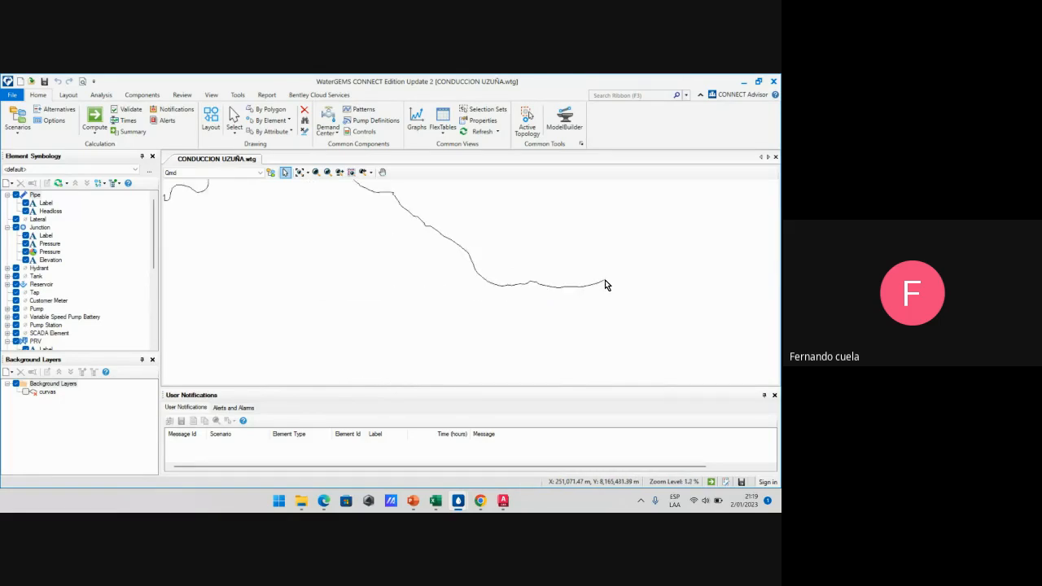
{"action": "mouse_move", "coordinate": [359, 258]}
{"action": "middle_mouse_down"}
{"action": "mouse_move", "coordinate": [431, 309]}
{"action": "mouse_move", "coordinate": [412, 288]}
{"action": "mouse_move", "coordinate": [361, 295]}
{"action": "mouse_move", "coordinate": [499, 274]}
{"action": "middle_mouse_up"}
{"action": "scroll", "coordinate": [441, 265], "scroll_direction": "down", "scroll_amount": 1}
{"action": "middle_click_drag", "start_coordinate": [387, 238], "coordinate": [420, 303]}
{"action": "scroll", "coordinate": [400, 280], "scroll_direction": "up", "scroll_amount": 5}
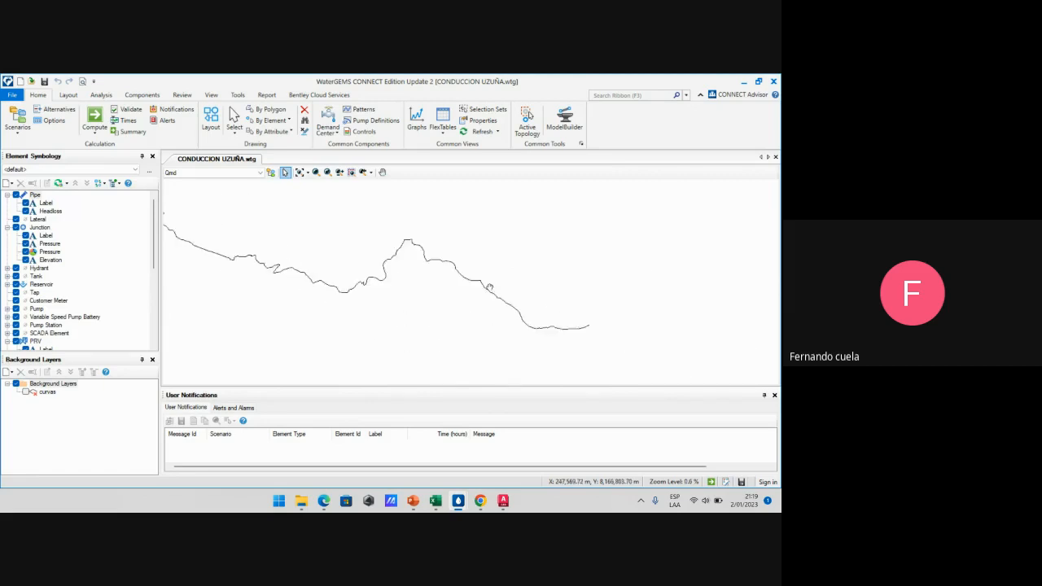
Examine reservoir R-1 and the pipe leaving it at the start of the Uzuña line
{"action": "scroll", "coordinate": [463, 275], "scroll_direction": "up", "scroll_amount": 10}
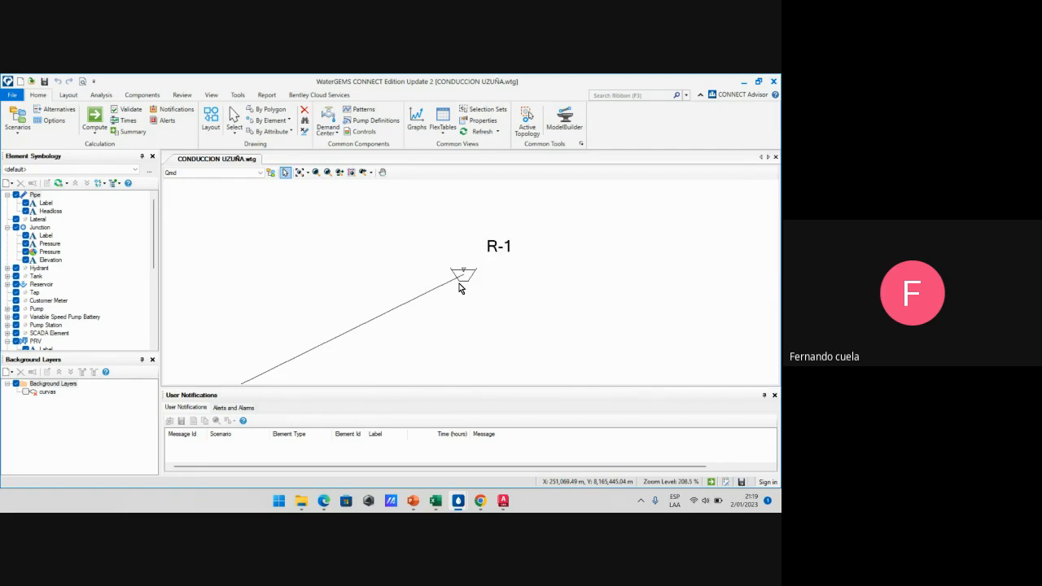
{"action": "scroll", "coordinate": [467, 273], "scroll_direction": "down", "scroll_amount": 4}
{"action": "scroll", "coordinate": [335, 351], "scroll_direction": "up", "scroll_amount": 2}
{"action": "scroll", "coordinate": [335, 351], "scroll_direction": "down", "scroll_amount": 2}
{"action": "scroll", "coordinate": [486, 269], "scroll_direction": "down", "scroll_amount": 2}
{"action": "scroll", "coordinate": [481, 265], "scroll_direction": "up", "scroll_amount": 4}
{"action": "scroll", "coordinate": [481, 265], "scroll_direction": "down", "scroll_amount": 3}
{"action": "scroll", "coordinate": [411, 306], "scroll_direction": "up", "scroll_amount": 5}
{"action": "scroll", "coordinate": [423, 304], "scroll_direction": "down", "scroll_amount": 2}
Examine the pressure and elevation labels of junction RAP-47 at the far end of the line
{"action": "scroll", "coordinate": [422, 301], "scroll_direction": "down", "scroll_amount": 15}
{"action": "scroll", "coordinate": [381, 298], "scroll_direction": "down", "scroll_amount": 5}
{"action": "scroll", "coordinate": [360, 267], "scroll_direction": "up", "scroll_amount": 3}
{"action": "scroll", "coordinate": [383, 273], "scroll_direction": "up", "scroll_amount": 12}
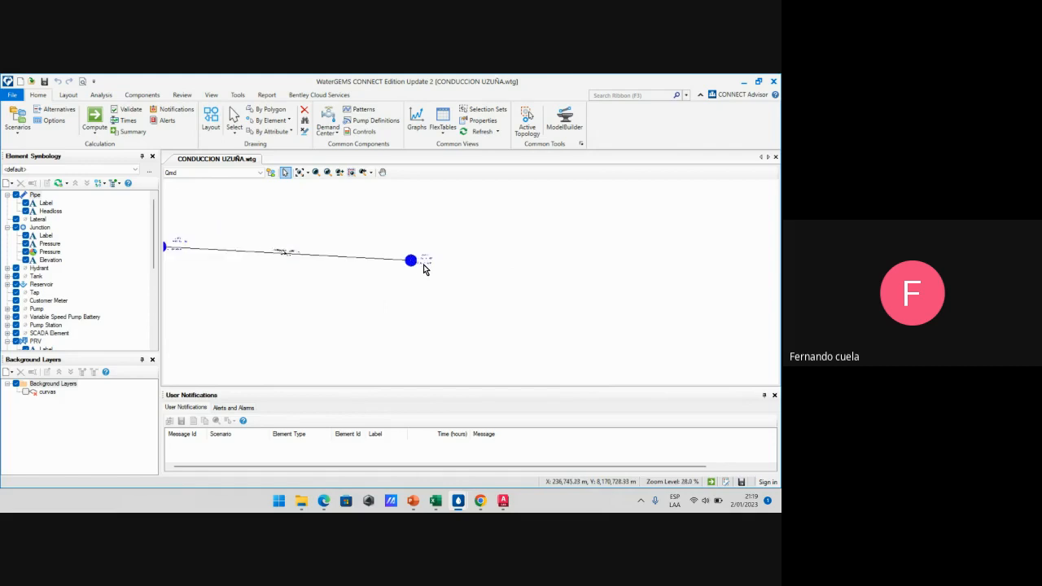
{"action": "scroll", "coordinate": [423, 270], "scroll_direction": "up", "scroll_amount": 2}
{"action": "scroll", "coordinate": [429, 270], "scroll_direction": "up", "scroll_amount": 4}
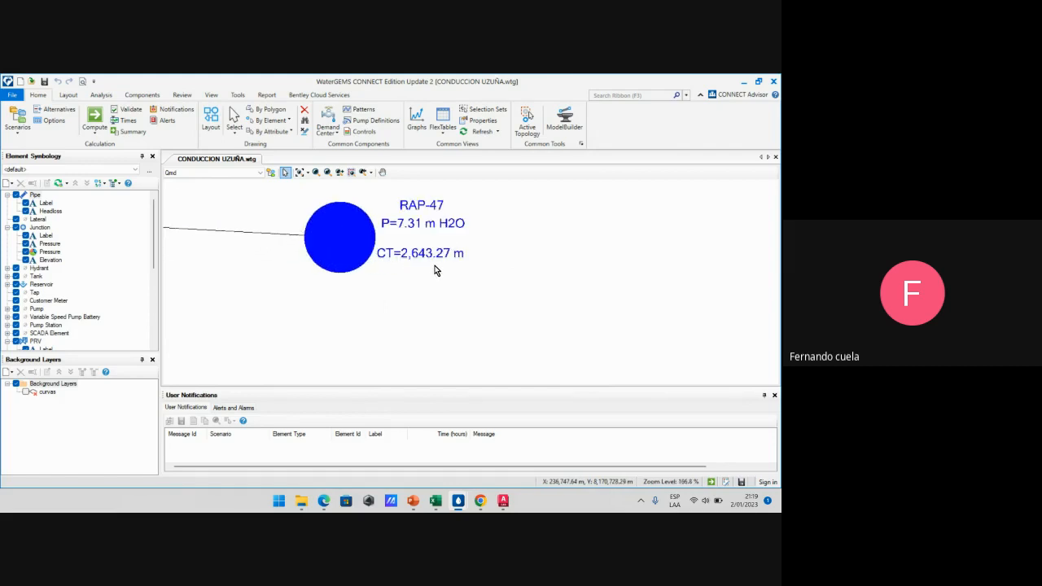
{"action": "scroll", "coordinate": [442, 281], "scroll_direction": "down", "scroll_amount": 1}
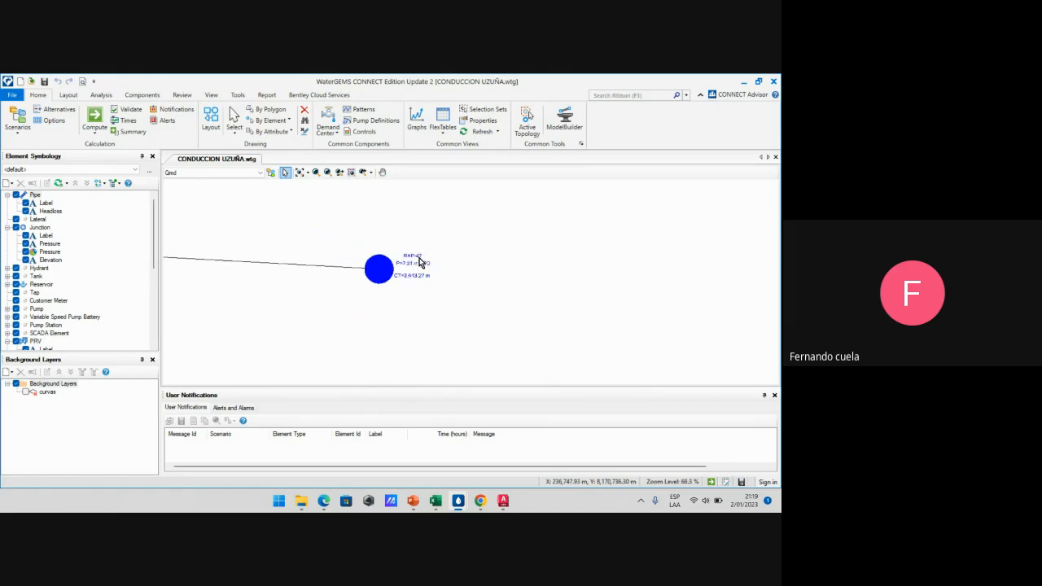
{"action": "scroll", "coordinate": [415, 254], "scroll_direction": "up", "scroll_amount": 2}
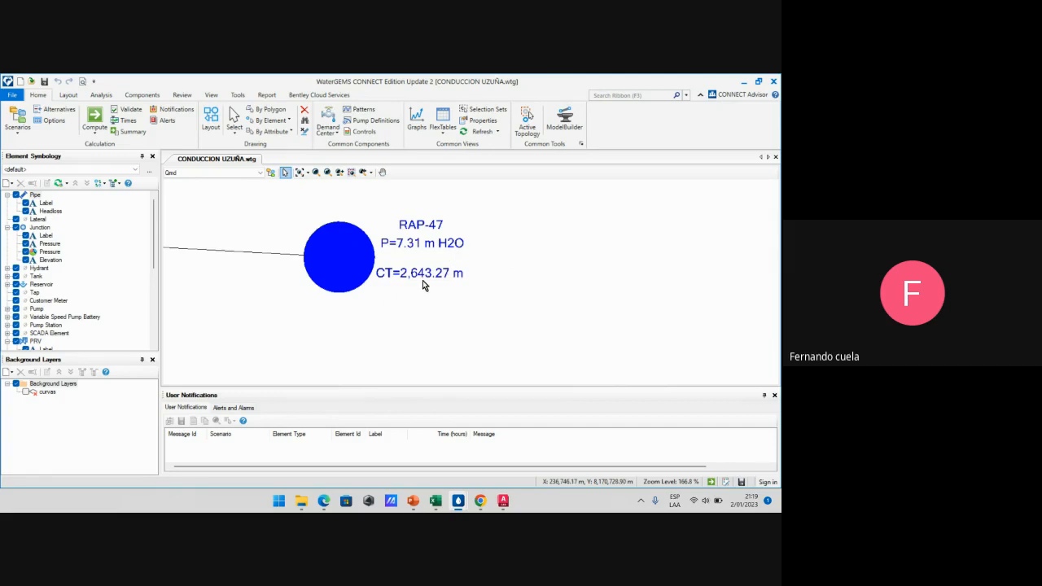
{"action": "scroll", "coordinate": [422, 280], "scroll_direction": "down", "scroll_amount": 2}
{"action": "scroll", "coordinate": [423, 280], "scroll_direction": "up", "scroll_amount": 3}
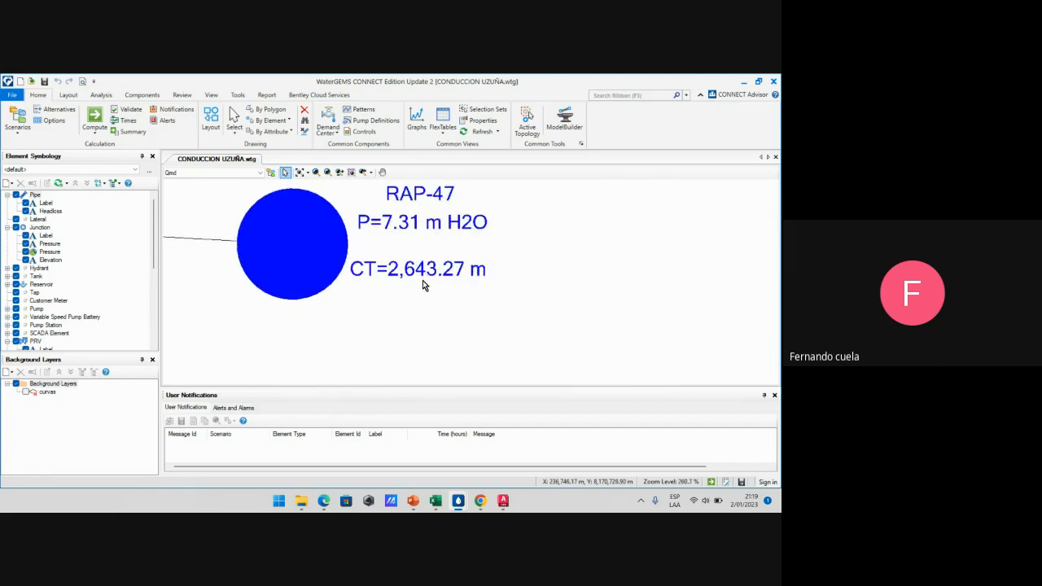
Go back to reservoir R-1 and check its elevation in the properties
{"action": "scroll", "coordinate": [433, 281], "scroll_direction": "down", "scroll_amount": 8}
{"action": "scroll", "coordinate": [433, 281], "scroll_direction": "up", "scroll_amount": 2}
{"action": "scroll", "coordinate": [475, 315], "scroll_direction": "up", "scroll_amount": 5}
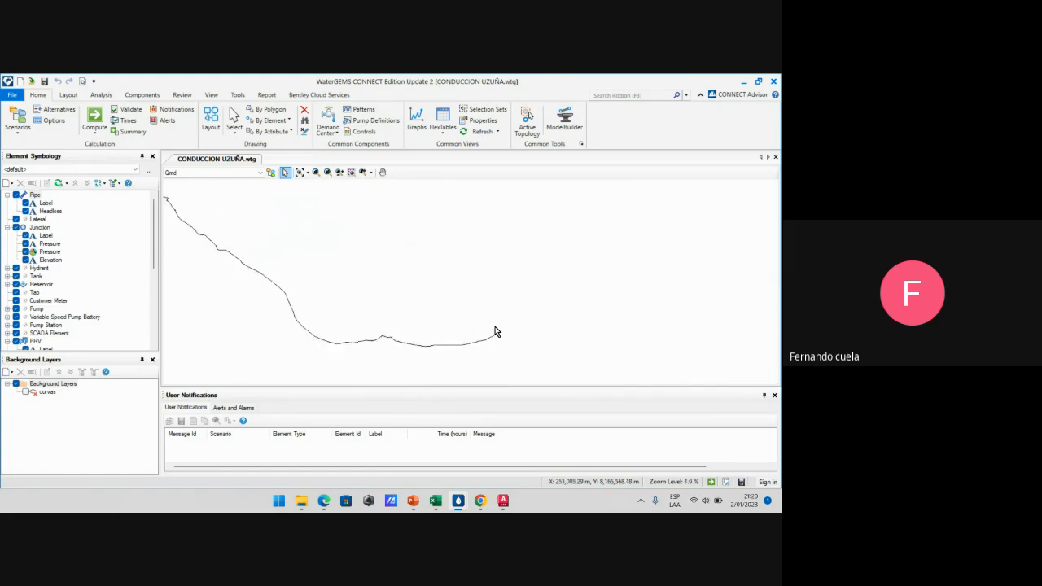
{"action": "scroll", "coordinate": [497, 340], "scroll_direction": "up", "scroll_amount": 8}
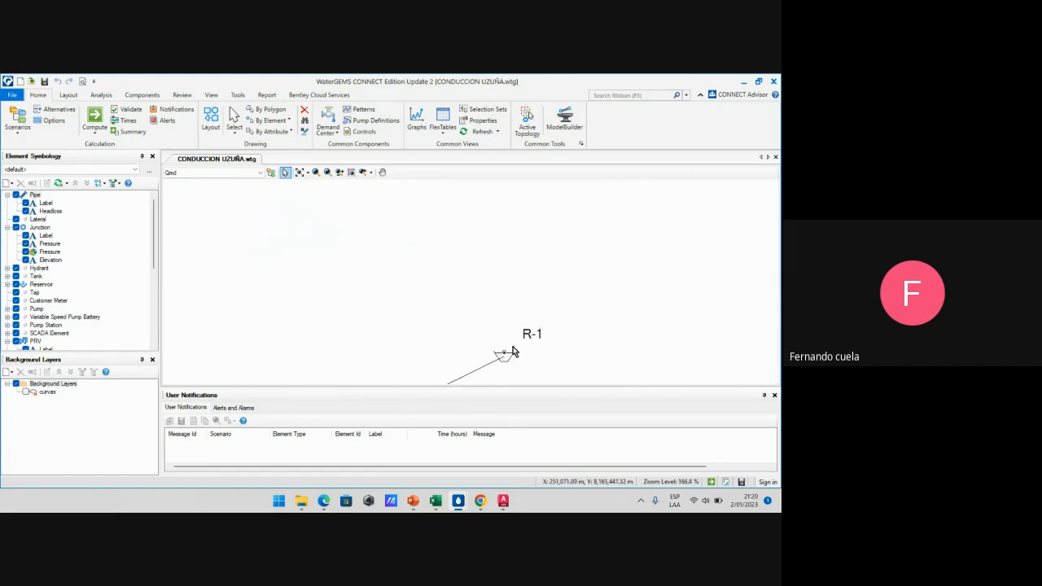
{"action": "double_click", "coordinate": [486, 290]}
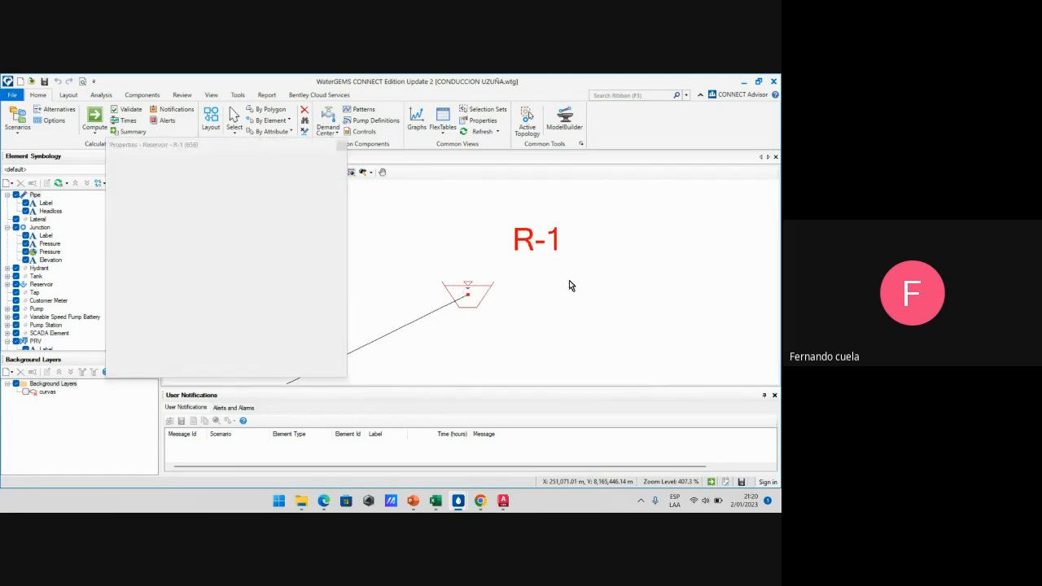
{"action": "scroll", "coordinate": [267, 285], "scroll_direction": "down", "scroll_amount": 1}
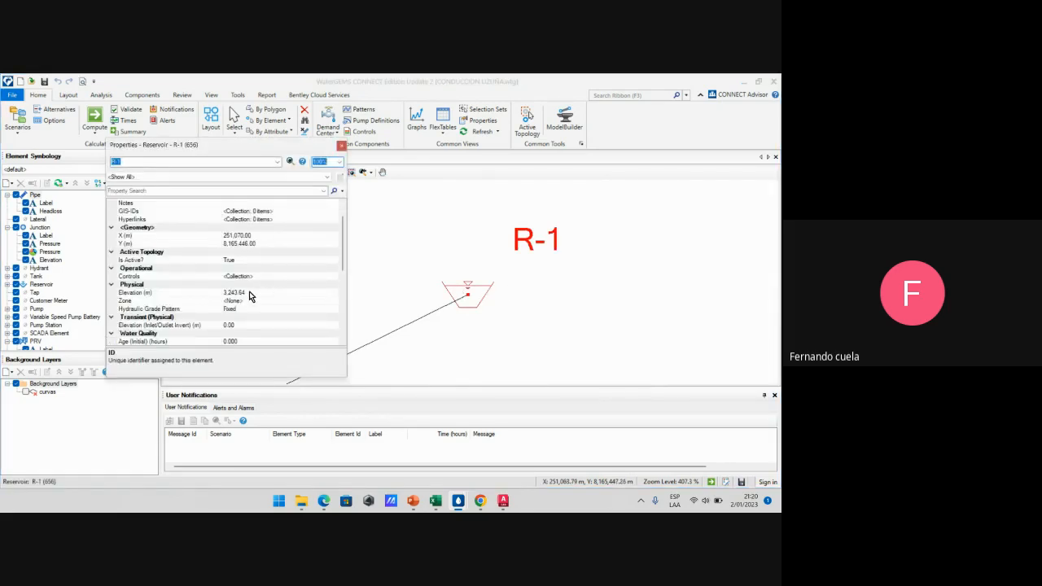
{"action": "left_click", "coordinate": [341, 145]}
View the complete Uzuña conduction route from R-1 to its far end
{"action": "scroll", "coordinate": [403, 285], "scroll_direction": "down", "scroll_amount": 5}
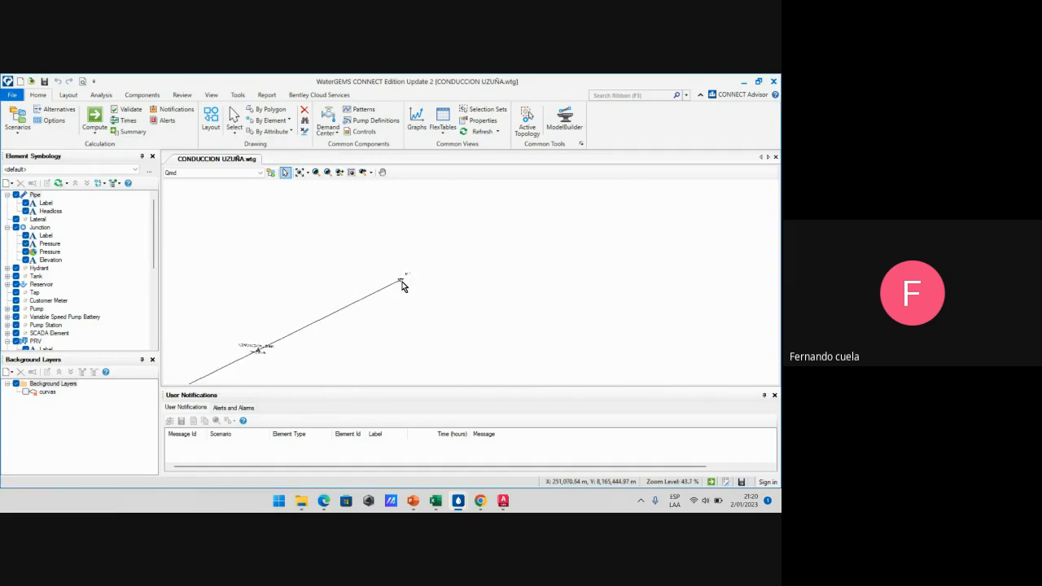
{"action": "scroll", "coordinate": [412, 297], "scroll_direction": "down", "scroll_amount": 4}
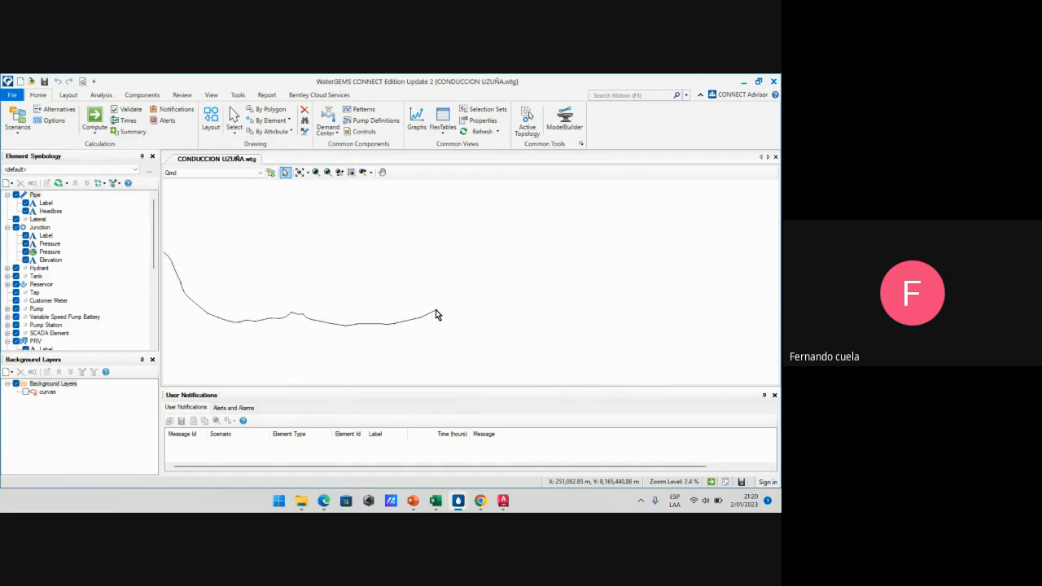
{"action": "middle_click_drag", "start_coordinate": [415, 309], "coordinate": [459, 362]}
{"action": "middle_click_drag", "start_coordinate": [231, 243], "coordinate": [467, 314]}
{"action": "scroll", "coordinate": [438, 313], "scroll_direction": "down", "scroll_amount": 2}
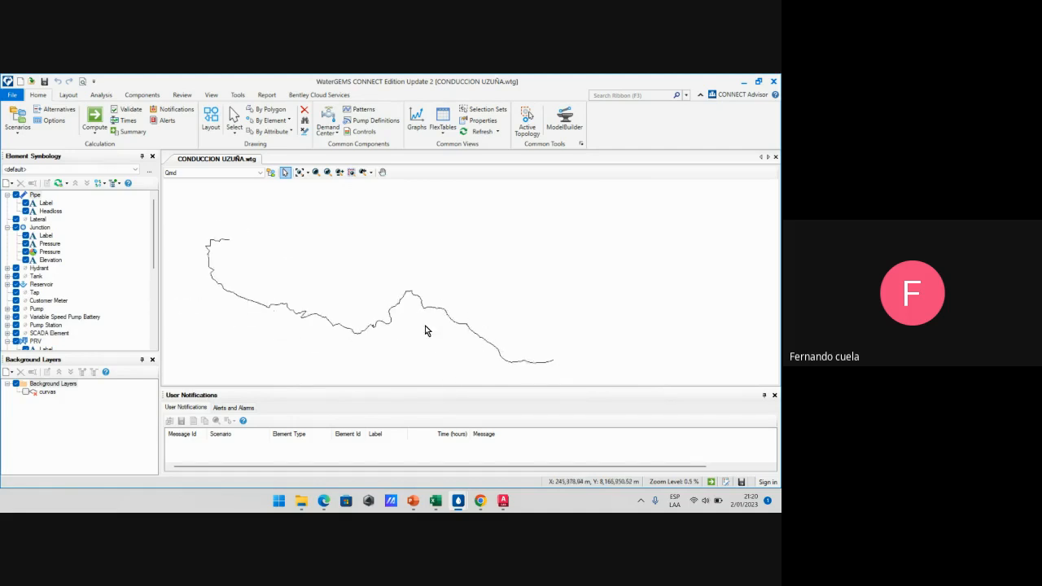
Examine the first pipes and junctions downstream of reservoir R-1
{"action": "scroll", "coordinate": [553, 361], "scroll_direction": "up", "scroll_amount": 10}
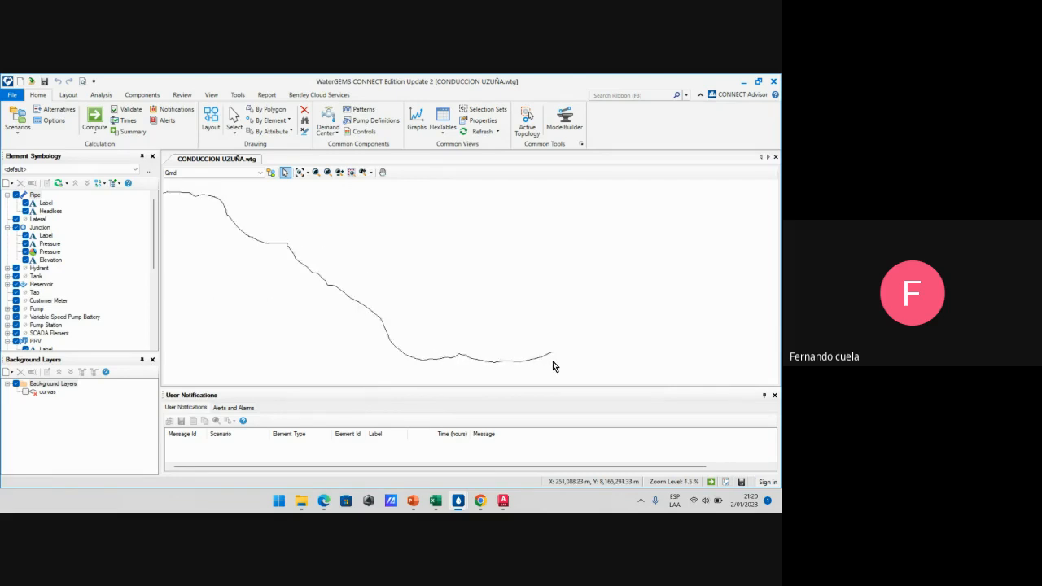
{"action": "scroll", "coordinate": [556, 341], "scroll_direction": "down", "scroll_amount": 3}
{"action": "middle_click_drag", "start_coordinate": [456, 367], "coordinate": [506, 332]}
{"action": "scroll", "coordinate": [464, 343], "scroll_direction": "up", "scroll_amount": 3}
{"action": "scroll", "coordinate": [355, 334], "scroll_direction": "down", "scroll_amount": 2}
{"action": "scroll", "coordinate": [357, 332], "scroll_direction": "down", "scroll_amount": 2}
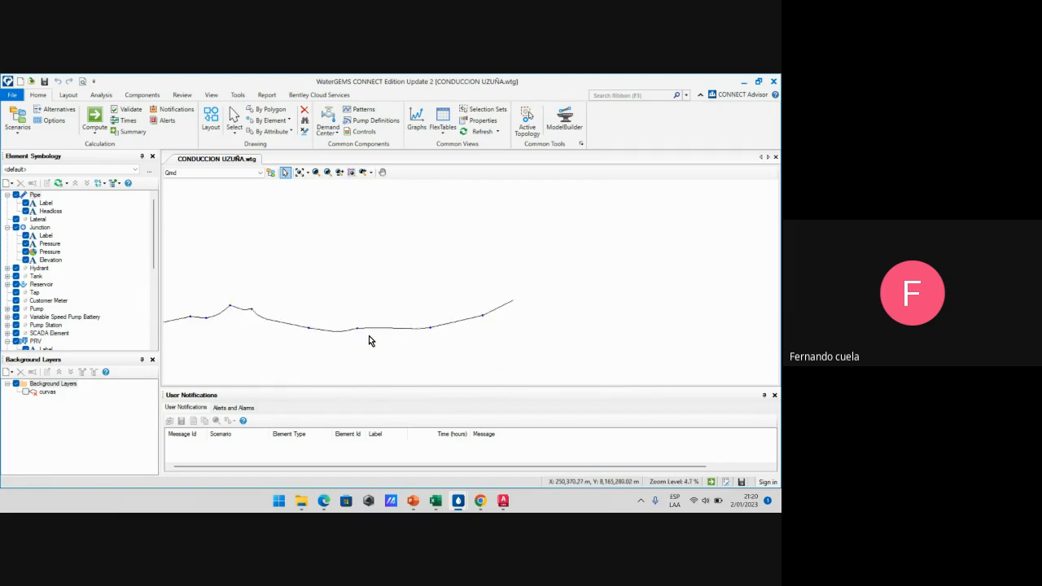
{"action": "scroll", "coordinate": [383, 327], "scroll_direction": "up", "scroll_amount": 3}
{"action": "scroll", "coordinate": [385, 331], "scroll_direction": "down", "scroll_amount": 1}
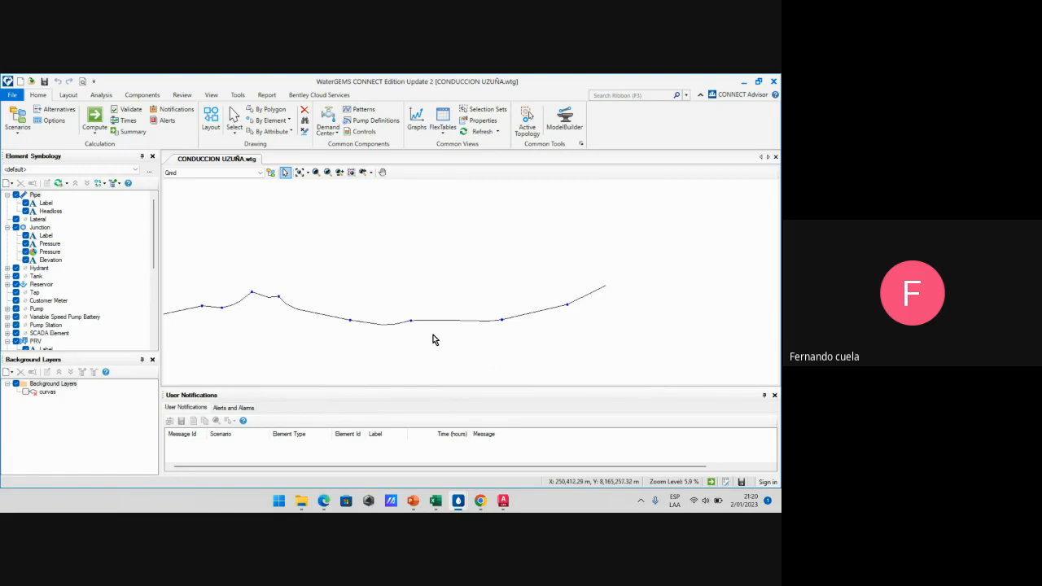
{"action": "scroll", "coordinate": [437, 337], "scroll_direction": "up", "scroll_amount": 9}
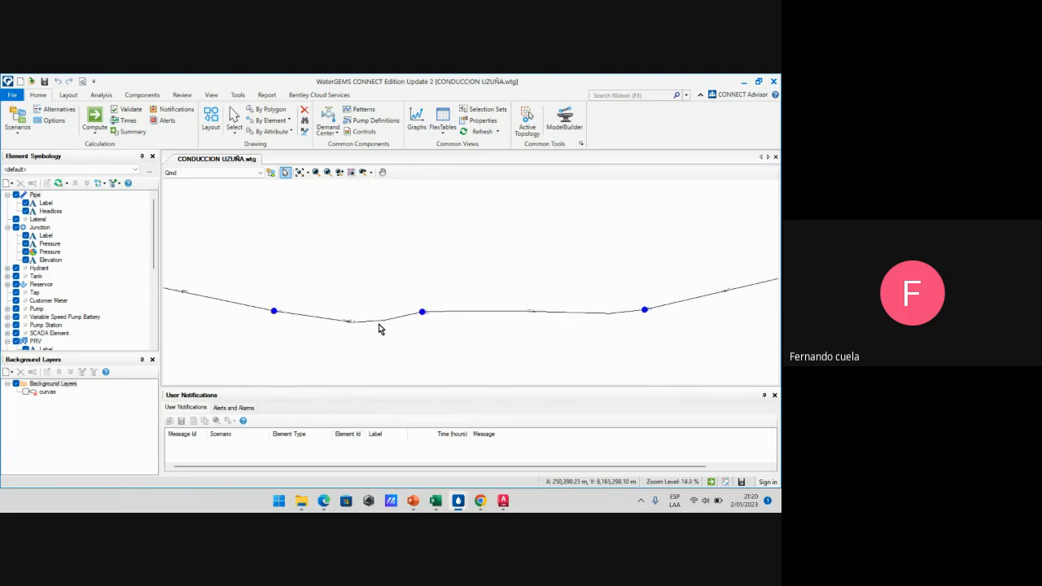
Review the elevations and diameters of the line's pressure-reducing valves in the PRV FlexTable, and close the table
{"action": "scroll", "coordinate": [319, 317], "scroll_direction": "down", "scroll_amount": 7}
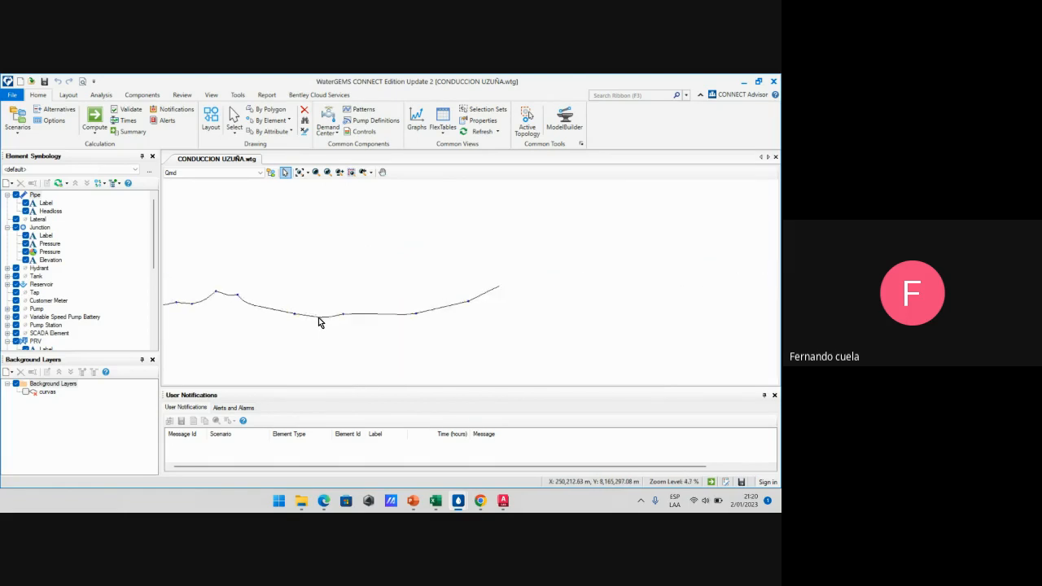
{"action": "middle_click_drag", "start_coordinate": [308, 318], "coordinate": [400, 338]}
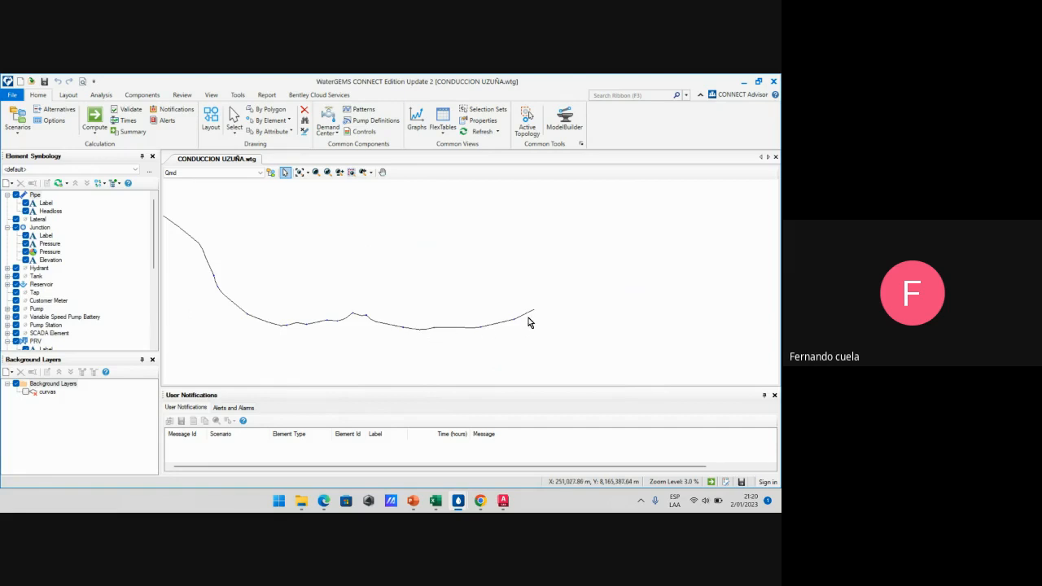
{"action": "left_click_drag", "start_coordinate": [494, 299], "coordinate": [478, 287]}
{"action": "left_click", "coordinate": [437, 129]}
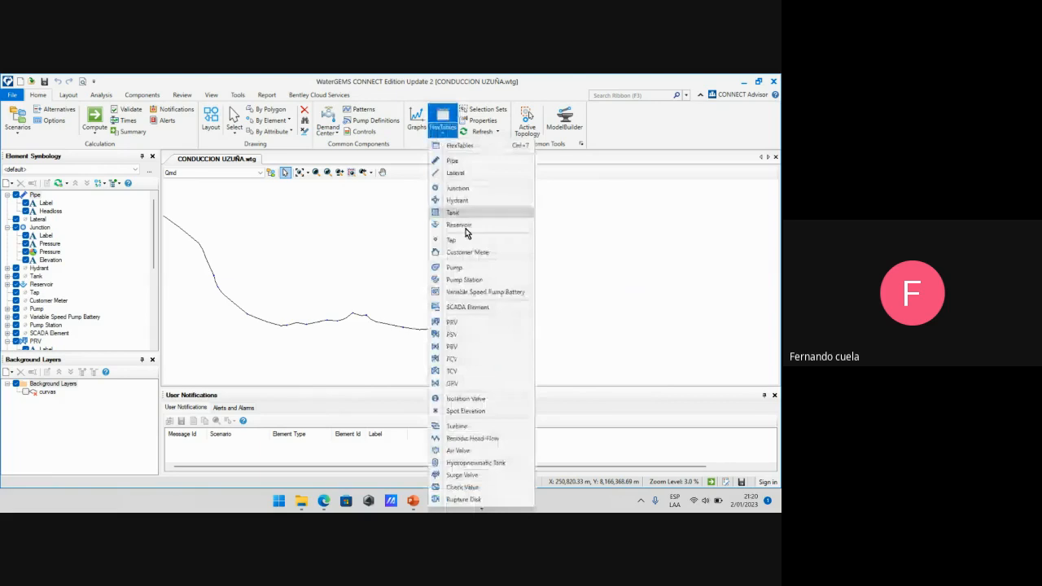
{"action": "left_click", "coordinate": [472, 323]}
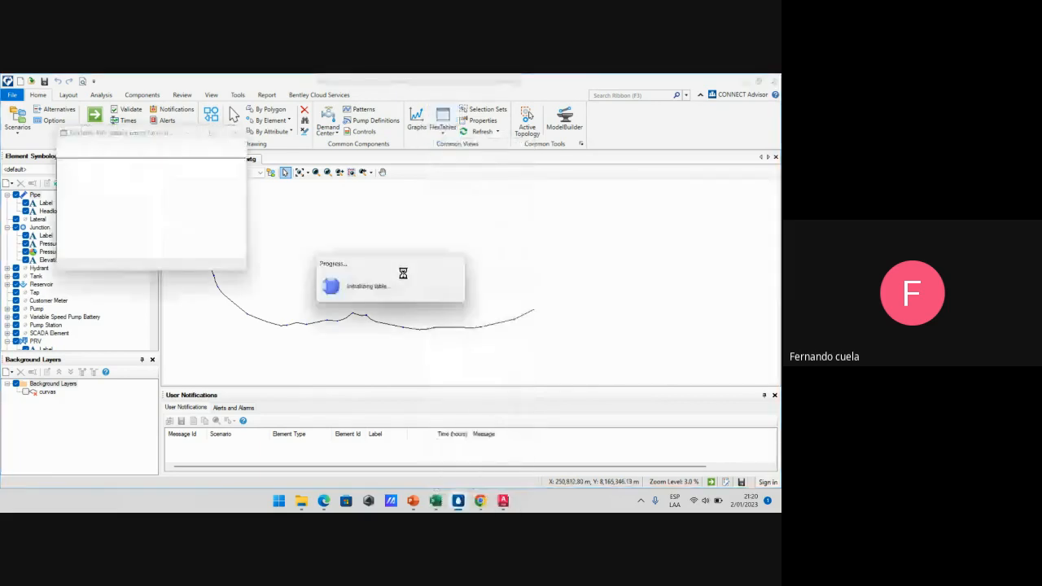
{"action": "left_click_drag", "start_coordinate": [89, 257], "coordinate": [111, 265]}
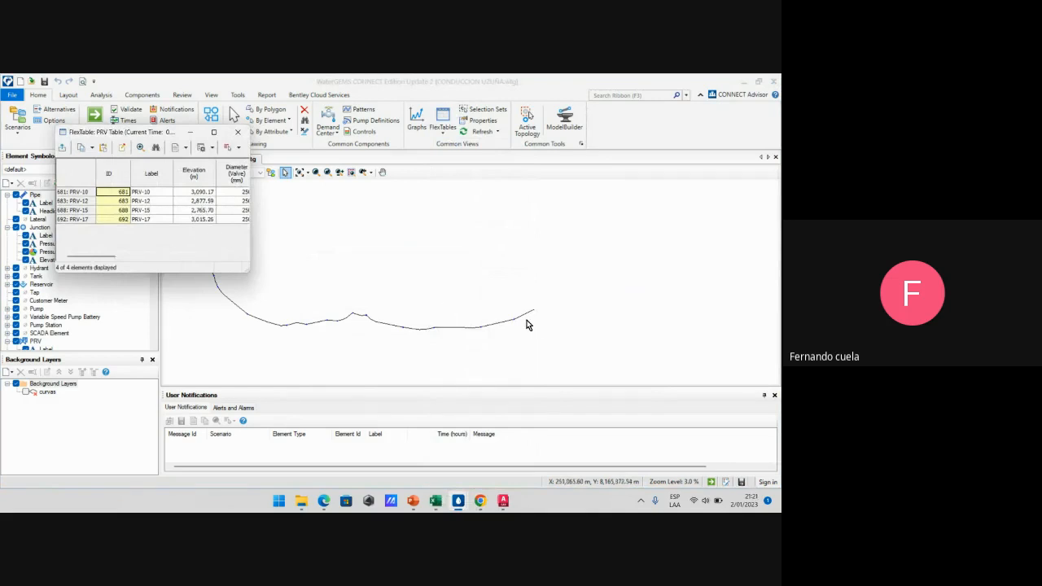
{"action": "mouse_move", "coordinate": [115, 262]}
{"action": "left_mouse_down"}
{"action": "mouse_move", "coordinate": [221, 263]}
{"action": "mouse_move", "coordinate": [115, 261]}
{"action": "left_mouse_up"}
{"action": "left_click", "coordinate": [238, 134]}
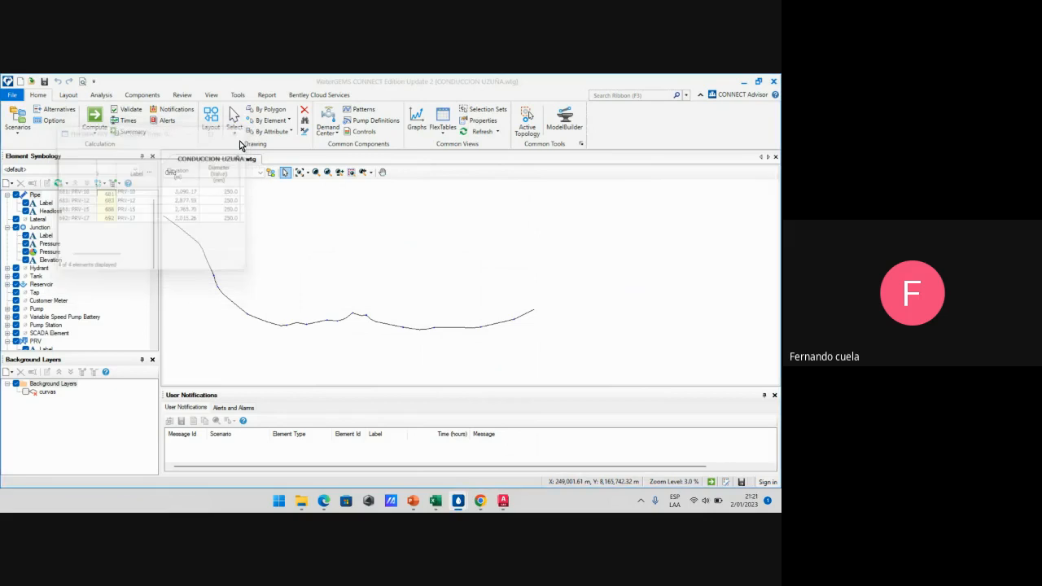
Sort the Junction FlexTable by pressure in descending order, review the highest pressures, and close the table
{"action": "left_click", "coordinate": [445, 136]}
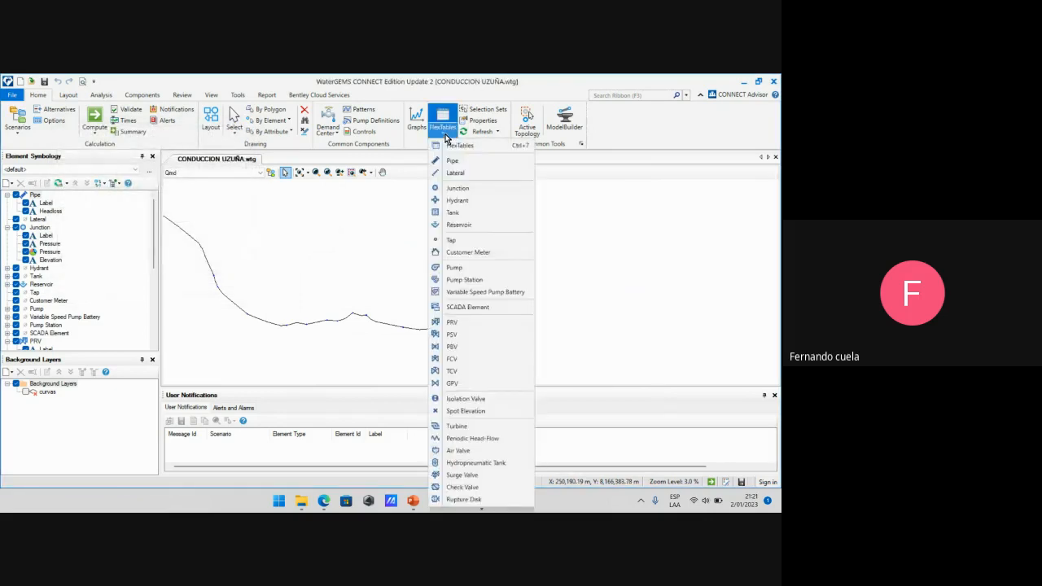
{"action": "left_click", "coordinate": [454, 192]}
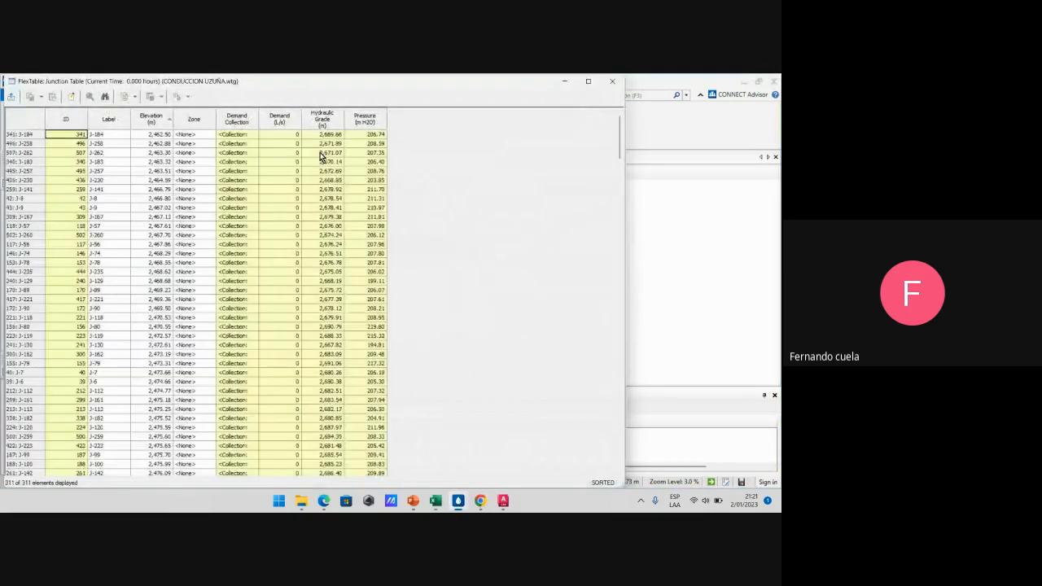
{"action": "right_click", "coordinate": [377, 122]}
{"action": "mouse_move", "coordinate": [432, 164]}
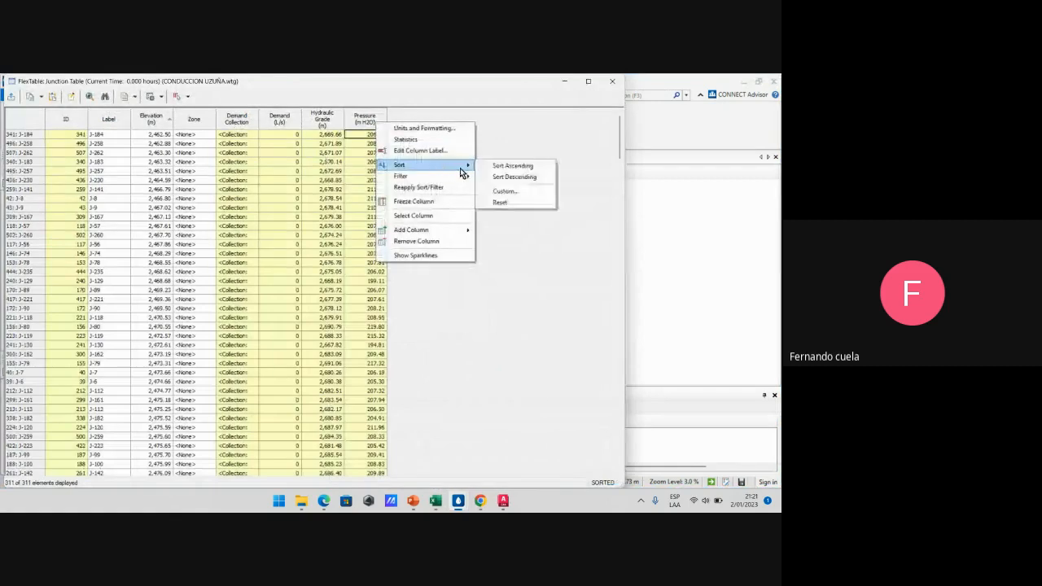
{"action": "left_click", "coordinate": [535, 177]}
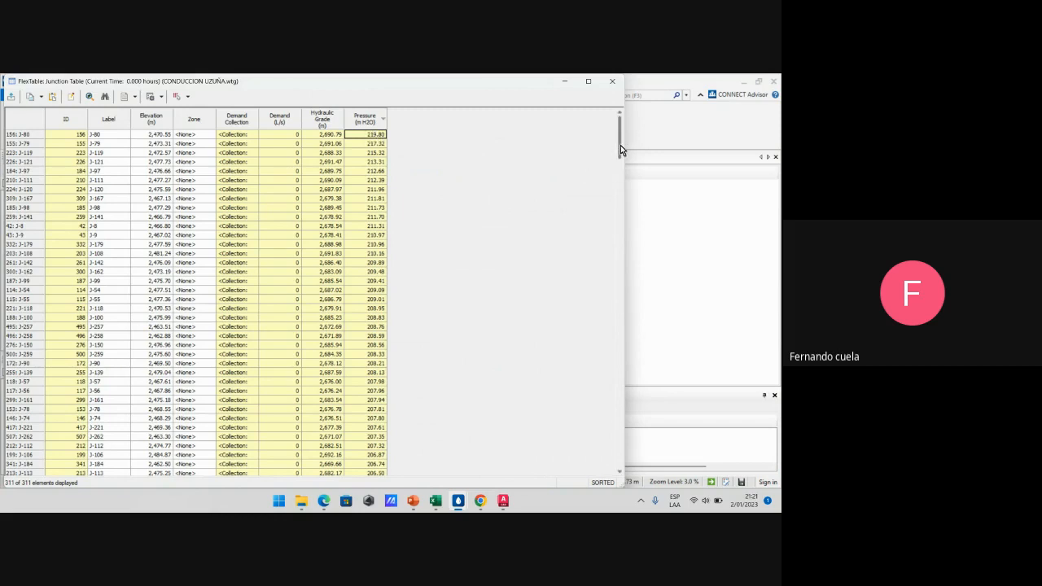
{"action": "mouse_move", "coordinate": [620, 144]}
{"action": "left_mouse_down"}
{"action": "mouse_move", "coordinate": [621, 189]}
{"action": "mouse_move", "coordinate": [622, 138]}
{"action": "left_mouse_up"}
{"action": "left_click", "coordinate": [612, 82]}
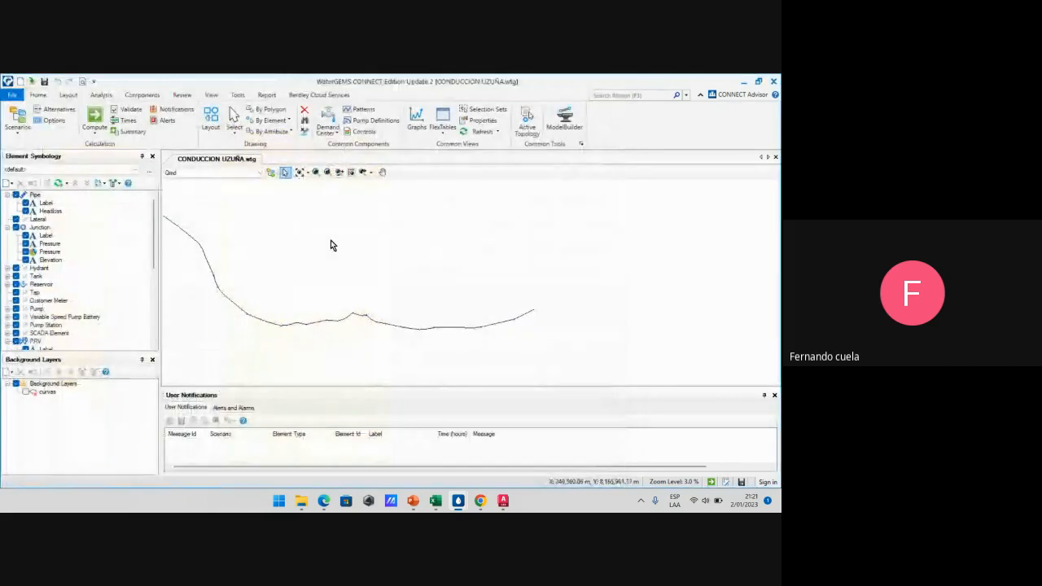
Examine the hydraulic grade and elevation curves of Profile - 1 at full window size, and close the profile windows
{"action": "scroll", "coordinate": [332, 244], "scroll_direction": "up", "scroll_amount": 3}
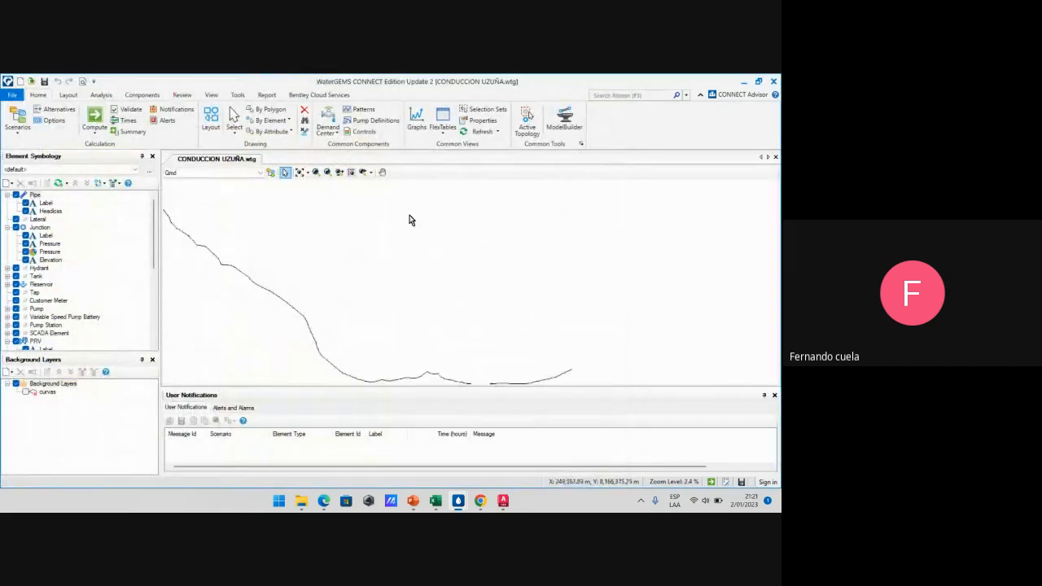
{"action": "scroll", "coordinate": [404, 228], "scroll_direction": "down", "scroll_amount": 3}
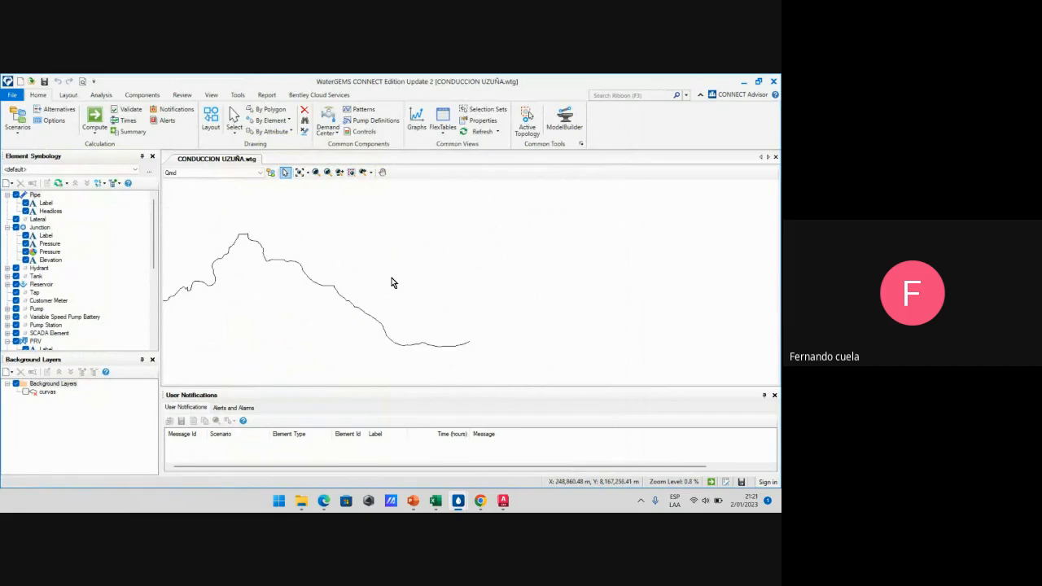
{"action": "left_click", "coordinate": [204, 94]}
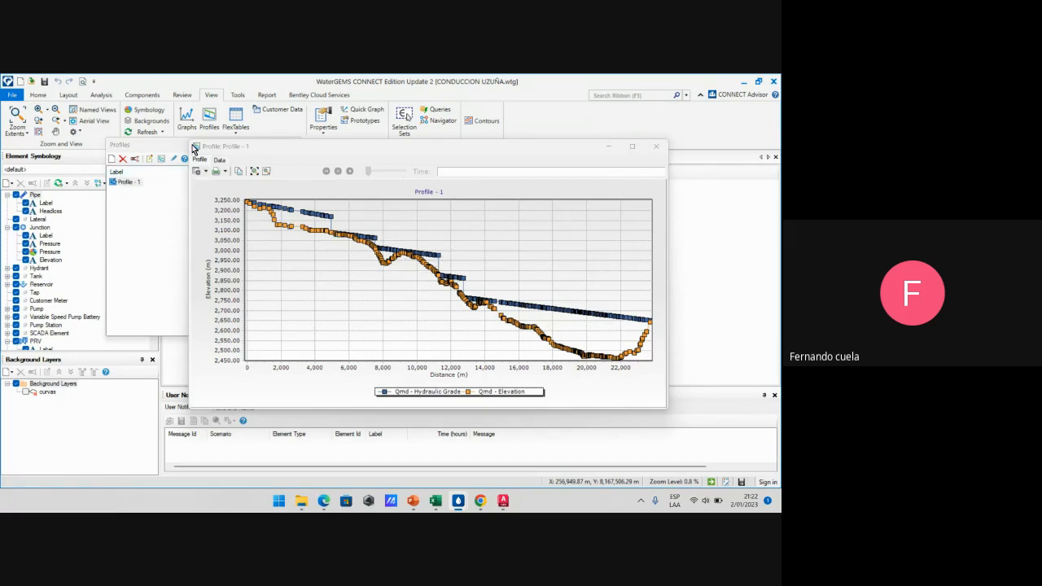
{"action": "left_click_drag", "start_coordinate": [192, 140], "coordinate": [142, 122]}
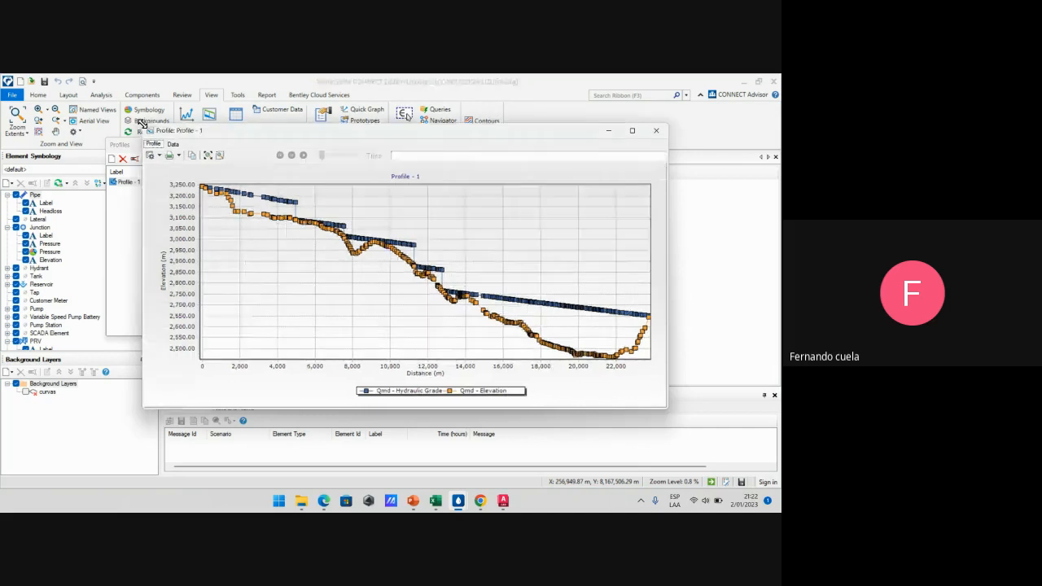
{"action": "left_click", "coordinate": [632, 130]}
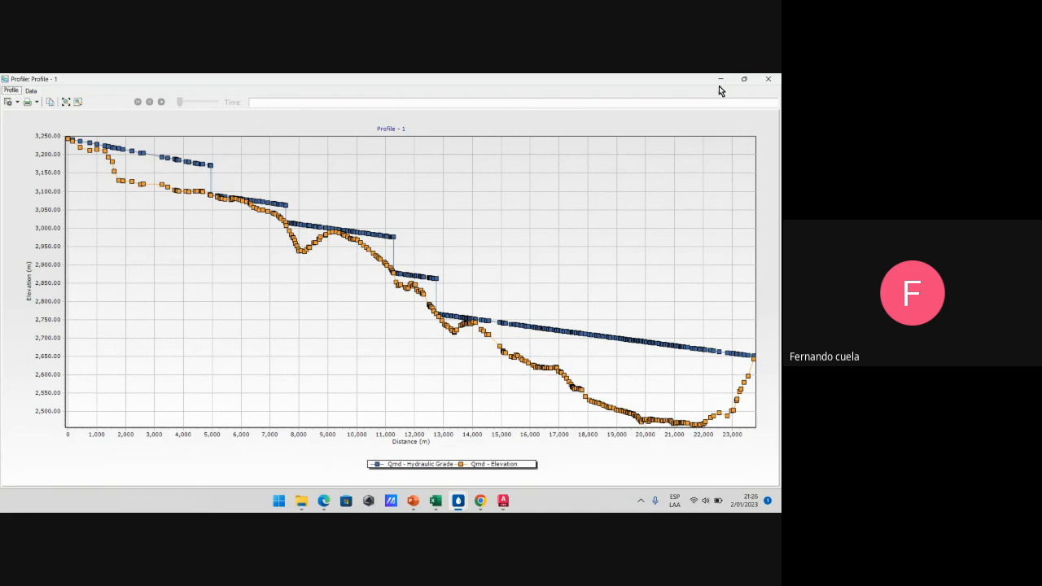
{"action": "left_click", "coordinate": [768, 80]}
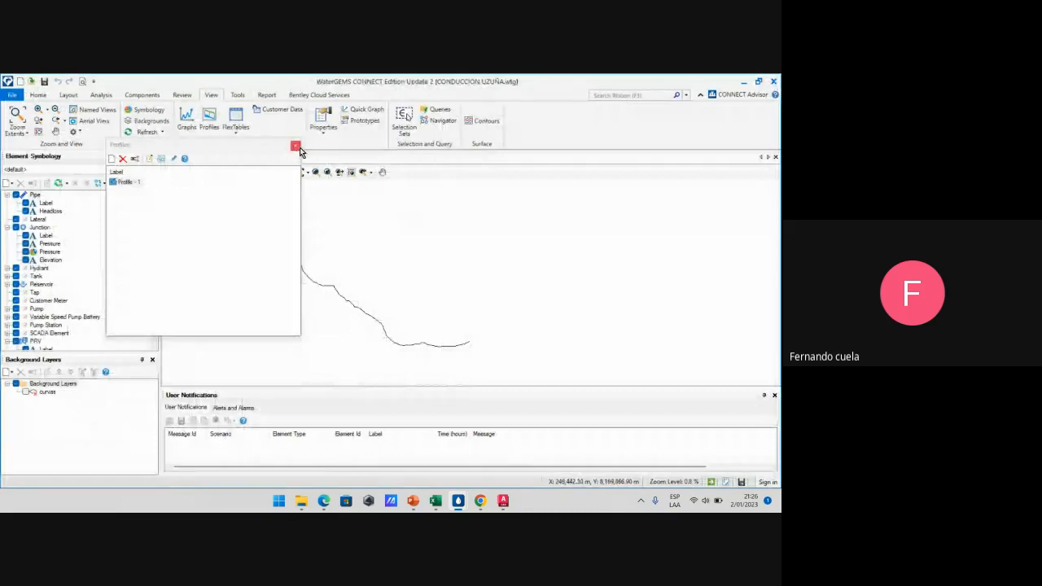
{"action": "left_click", "coordinate": [295, 147]}
Examine the headloss of pipe CONDUCCION UZUÑA-312 and the pressure and elevation labels at junction RAP-47
{"action": "scroll", "coordinate": [368, 262], "scroll_direction": "down", "scroll_amount": 5}
{"action": "scroll", "coordinate": [323, 289], "scroll_direction": "up", "scroll_amount": 10}
{"action": "scroll", "coordinate": [330, 265], "scroll_direction": "up", "scroll_amount": 8}
{"action": "scroll", "coordinate": [299, 269], "scroll_direction": "down", "scroll_amount": 7}
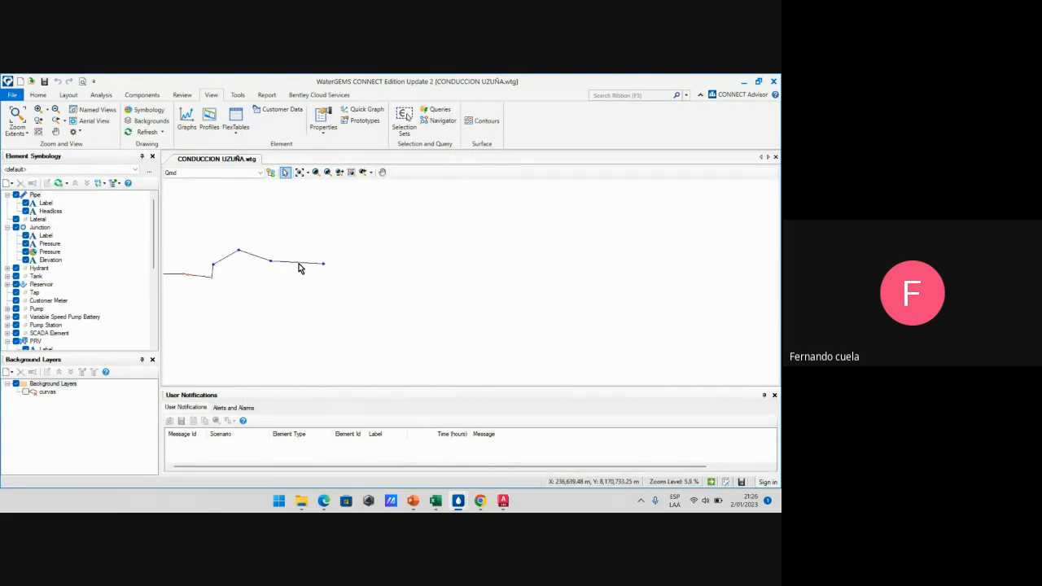
{"action": "scroll", "coordinate": [299, 269], "scroll_direction": "up", "scroll_amount": 9}
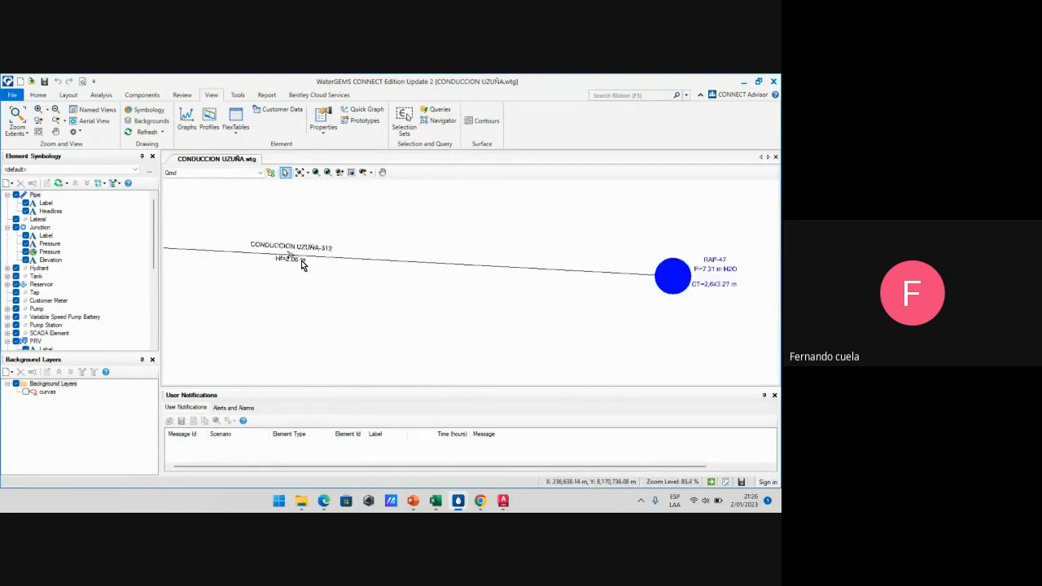
{"action": "scroll", "coordinate": [285, 280], "scroll_direction": "down", "scroll_amount": 1}
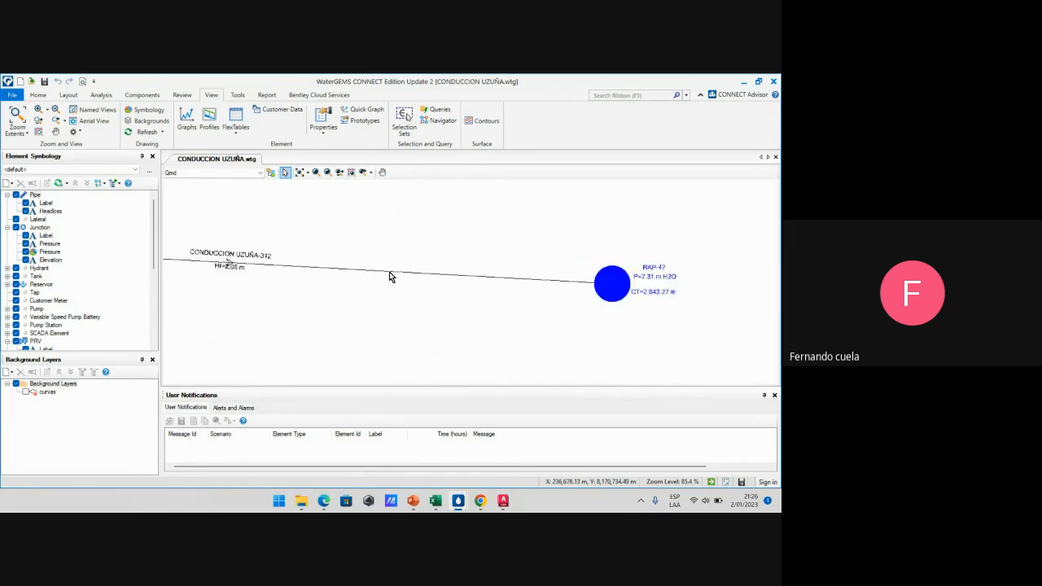
{"action": "scroll", "coordinate": [390, 276], "scroll_direction": "down", "scroll_amount": 1}
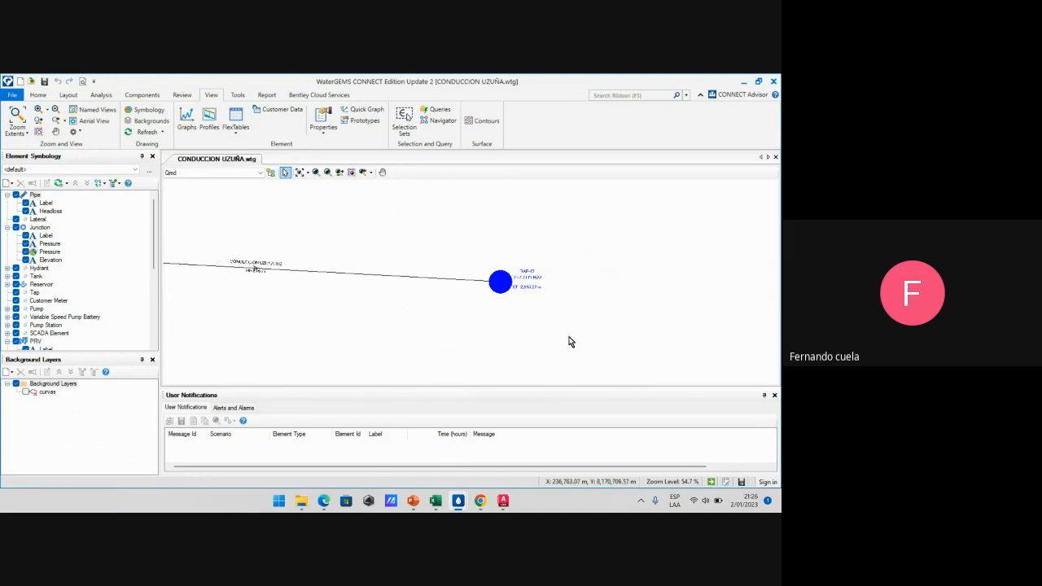
Return from junction RAP-47 to an overview of the whole conduction line
{"action": "scroll", "coordinate": [510, 316], "scroll_direction": "down", "scroll_amount": 9}
{"action": "middle_click_drag", "start_coordinate": [481, 305], "coordinate": [372, 246]}
{"action": "middle_click_drag", "start_coordinate": [698, 363], "coordinate": [574, 318]}
{"action": "middle_click_drag", "start_coordinate": [643, 344], "coordinate": [448, 284]}
{"action": "middle_click_drag", "start_coordinate": [540, 312], "coordinate": [436, 268]}
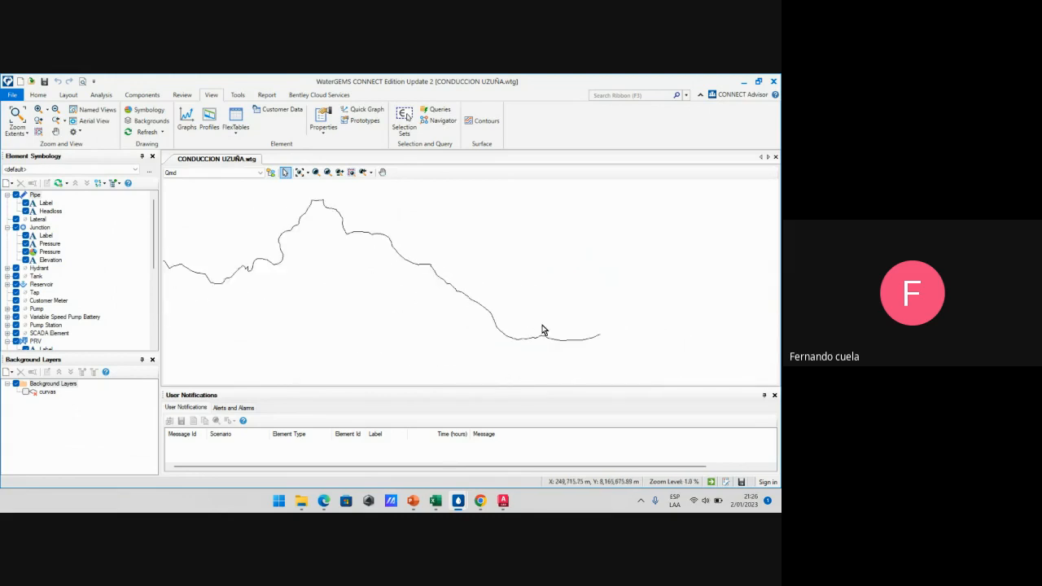
{"action": "scroll", "coordinate": [589, 342], "scroll_direction": "down", "scroll_amount": 2}
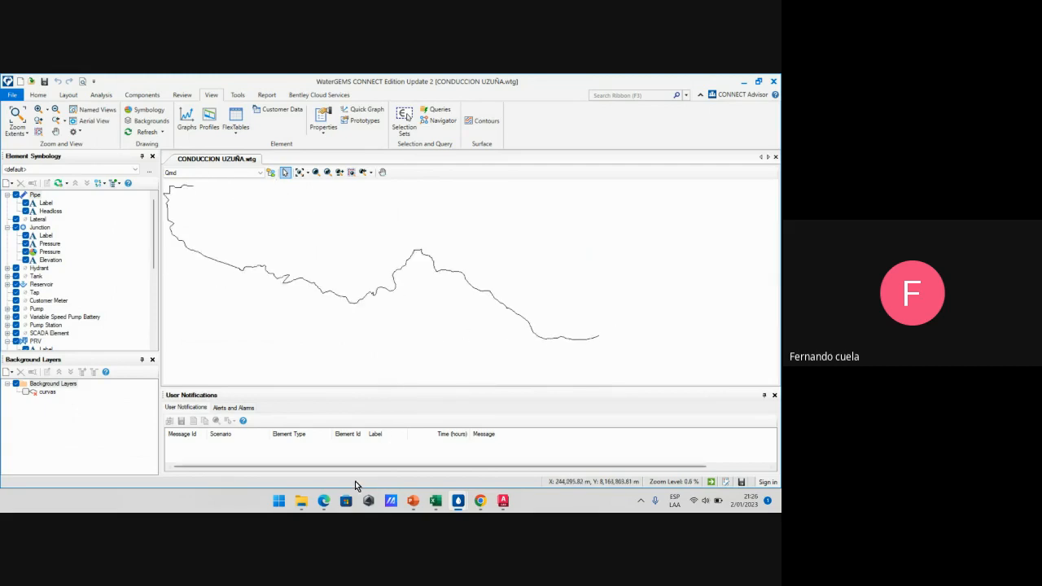
Switch to Microsoft Edge and look over the pipeline layout on the S-3 PLANO CLAVE drawing
{"action": "left_click", "coordinate": [323, 501]}
{"action": "left_click", "coordinate": [163, 80]}
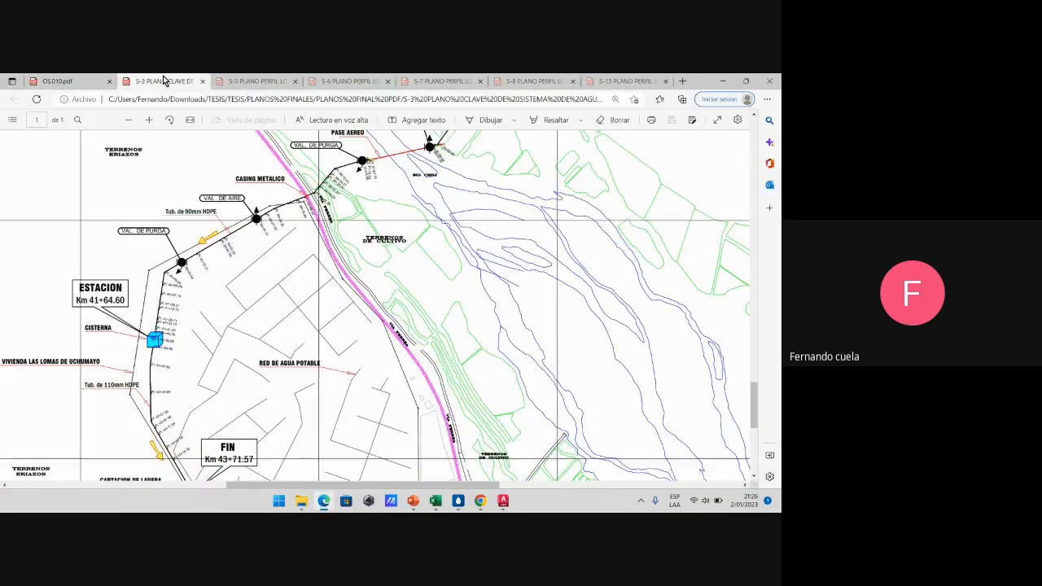
{"action": "scroll", "coordinate": [358, 239], "scroll_direction": "down", "scroll_amount": 5, "text": "ctrl"}
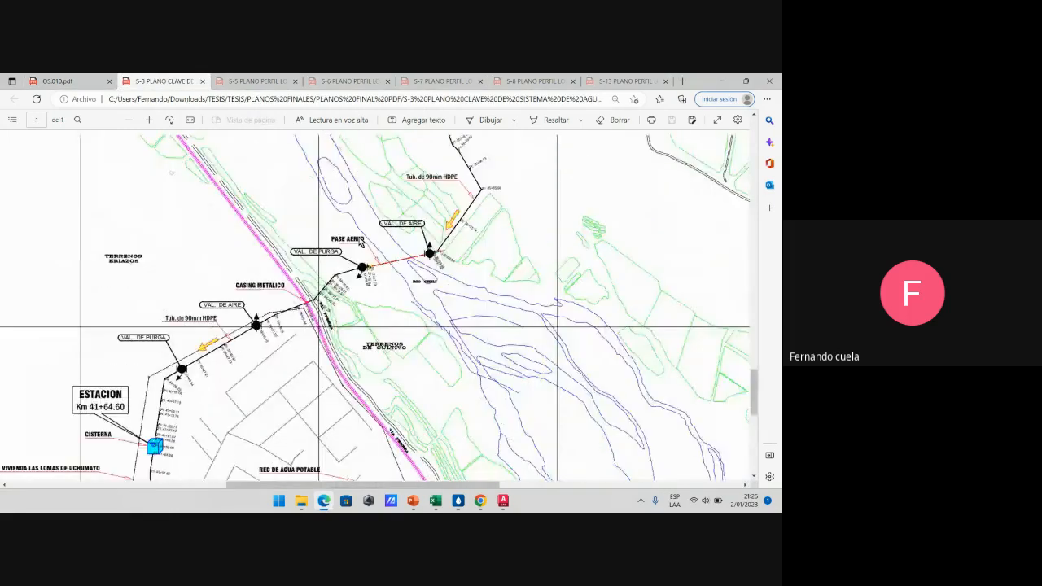
{"action": "scroll", "coordinate": [359, 239], "scroll_direction": "up", "scroll_amount": 3, "text": "ctrl"}
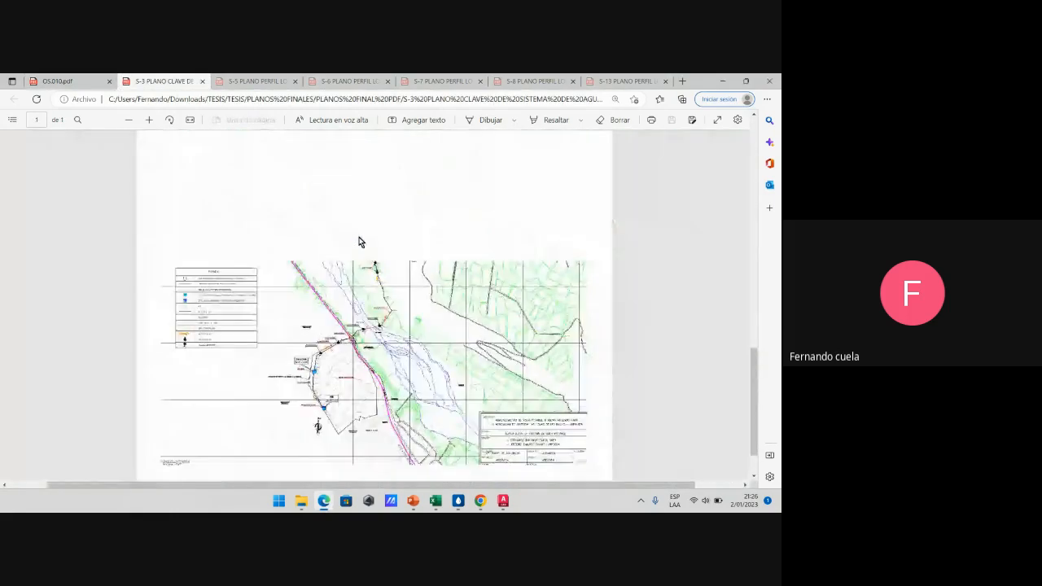
{"action": "scroll", "coordinate": [358, 255], "scroll_direction": "up", "scroll_amount": 4, "text": "ctrl"}
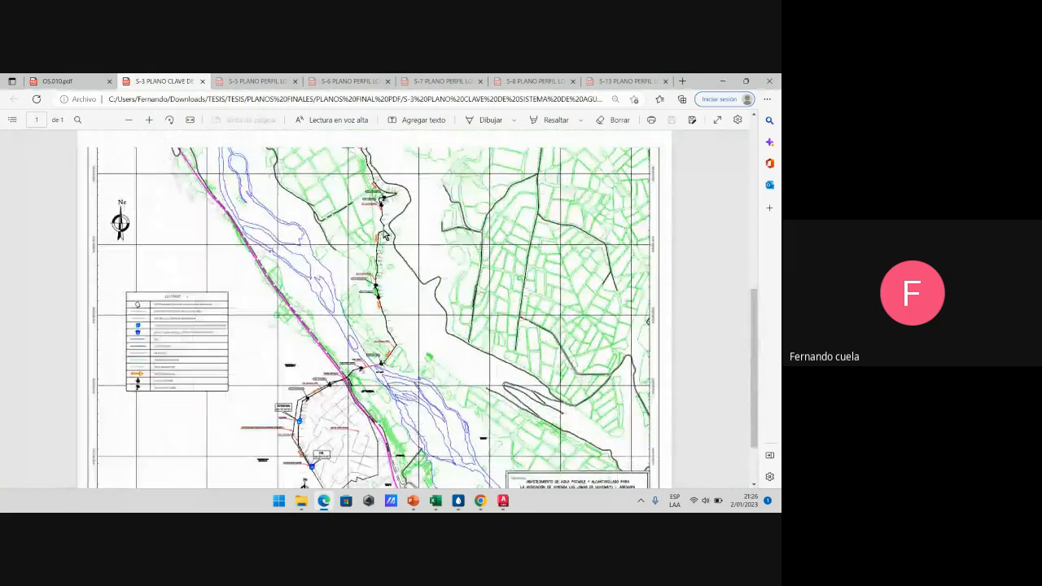
{"action": "scroll", "coordinate": [370, 257], "scroll_direction": "down", "scroll_amount": 5}
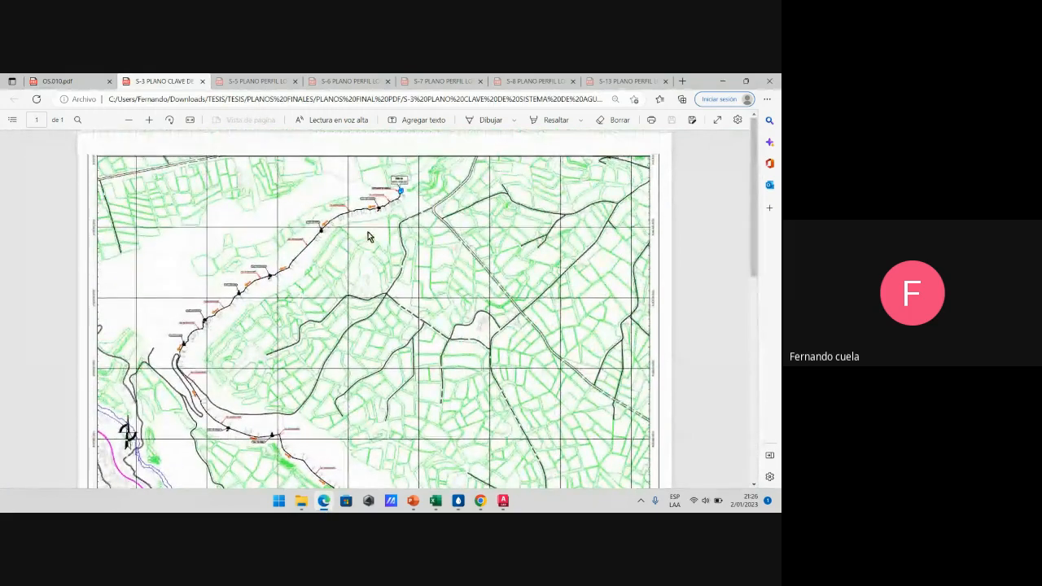
{"action": "scroll", "coordinate": [380, 228], "scroll_direction": "down", "scroll_amount": 2}
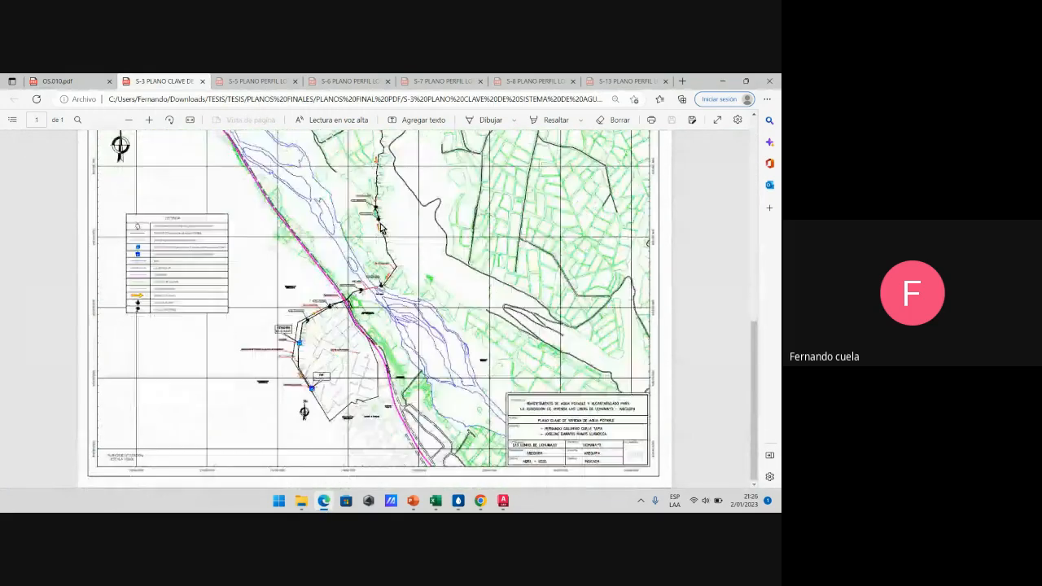
Examine the cistern and line-end area on the S-3 plan, and trace the pipeline between there and its starting point
{"action": "scroll", "coordinate": [299, 348], "scroll_direction": "up", "scroll_amount": 2, "text": "ctrl"}
{"action": "scroll", "coordinate": [269, 344], "scroll_direction": "up", "scroll_amount": 2, "text": "ctrl"}
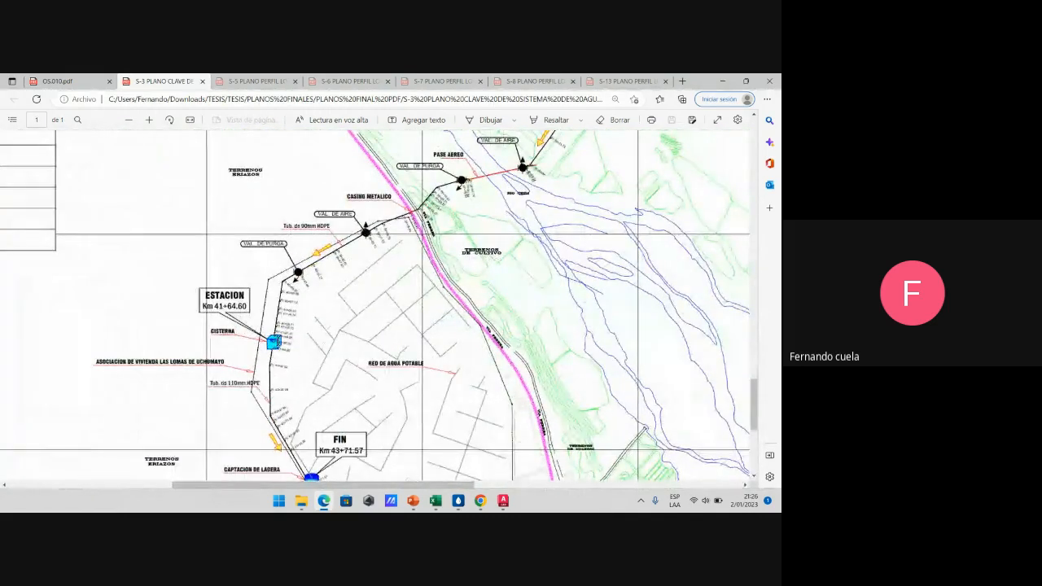
{"action": "scroll", "coordinate": [277, 342], "scroll_direction": "down", "scroll_amount": 4, "text": "ctrl"}
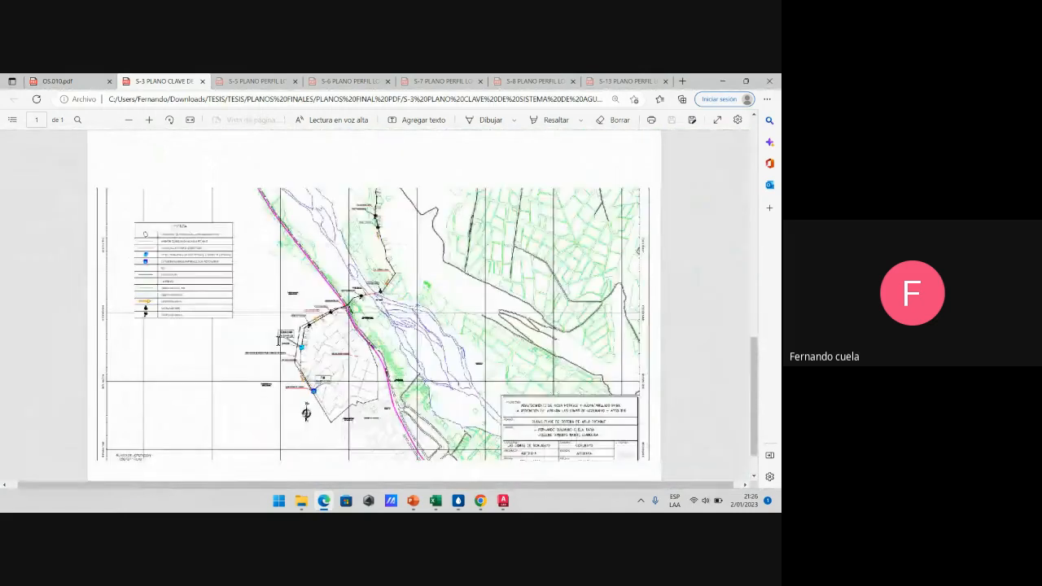
{"action": "scroll", "coordinate": [411, 171], "scroll_direction": "up", "scroll_amount": 3}
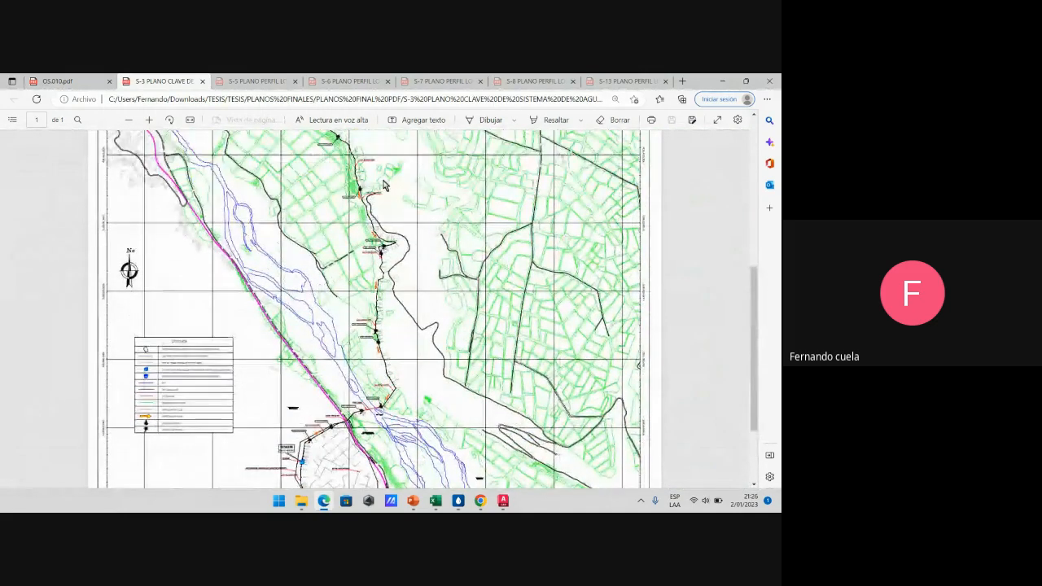
{"action": "scroll", "coordinate": [377, 244], "scroll_direction": "up", "scroll_amount": 5}
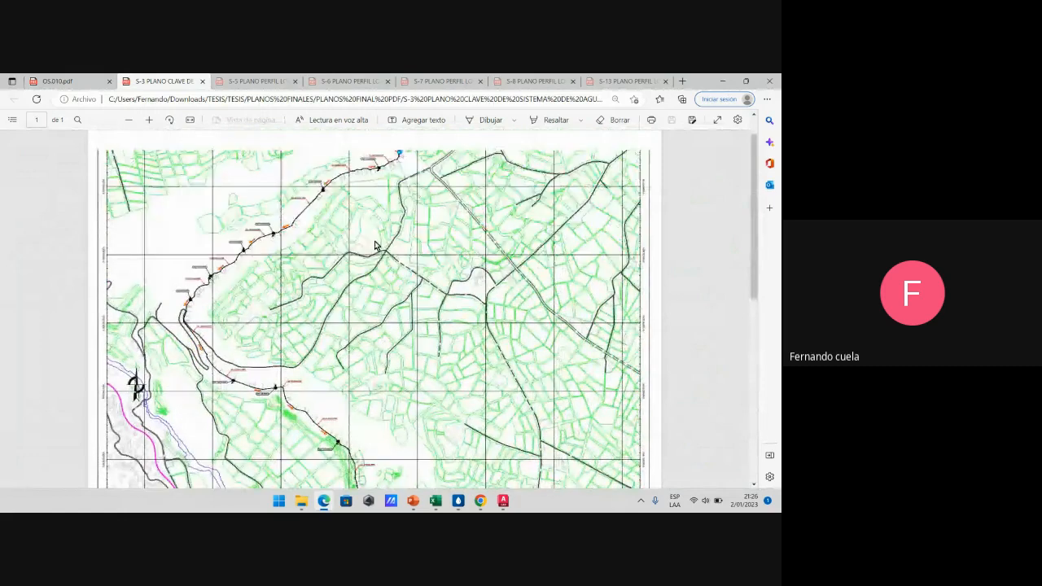
{"action": "scroll", "coordinate": [398, 179], "scroll_direction": "down", "scroll_amount": 1}
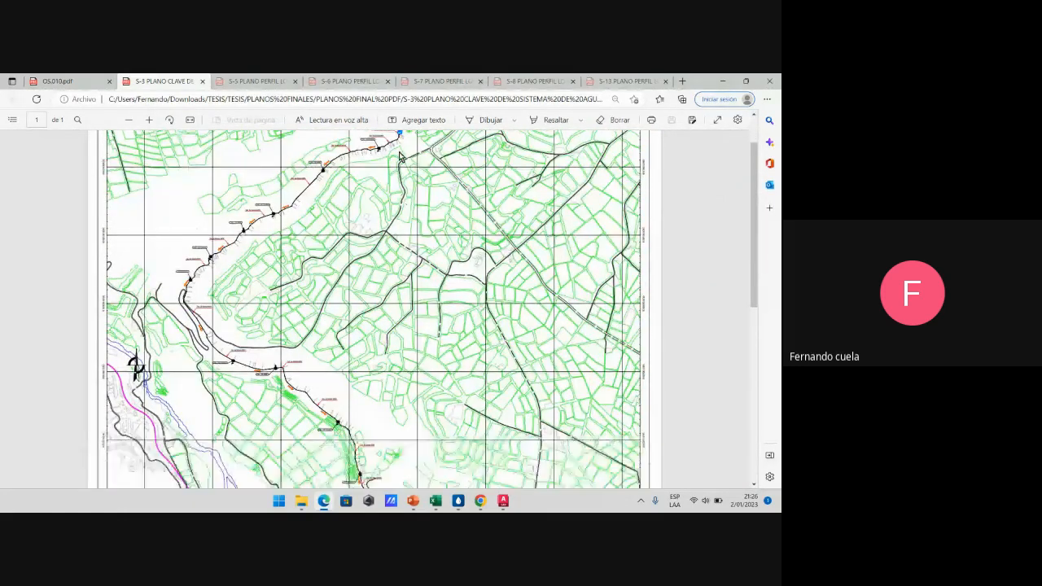
{"action": "scroll", "coordinate": [374, 244], "scroll_direction": "down", "scroll_amount": 8}
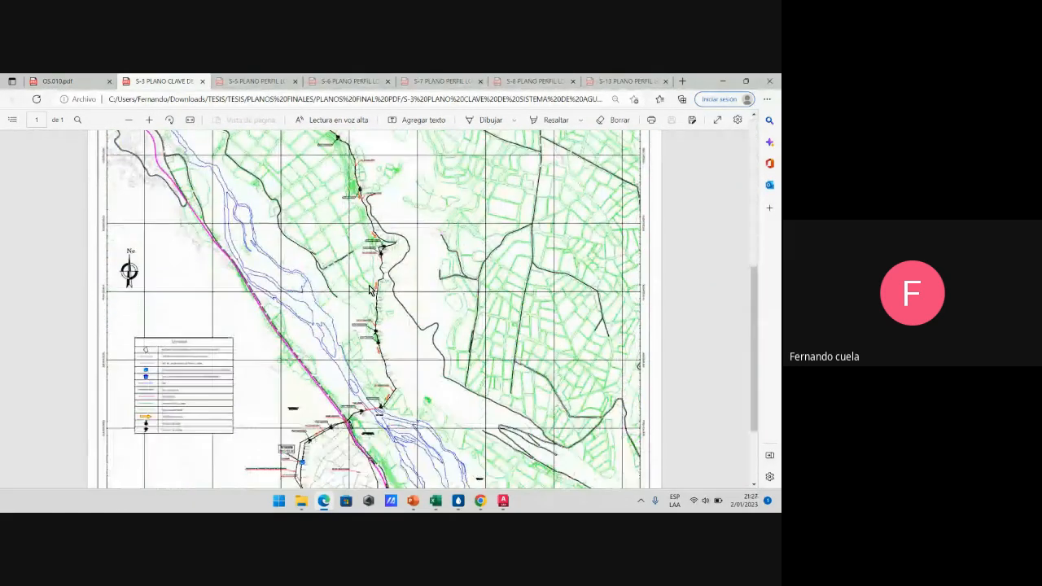
Trace the pipeline on the S-3 plan between the Inicio intake and the cistern and FIN point
{"action": "scroll", "coordinate": [368, 281], "scroll_direction": "down", "scroll_amount": 3}
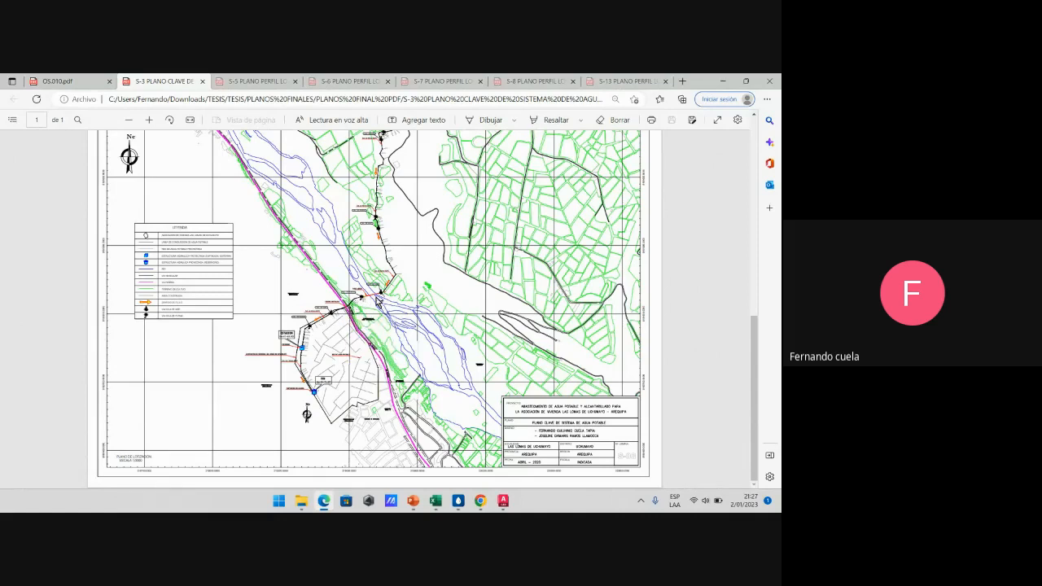
{"action": "scroll", "coordinate": [402, 277], "scroll_direction": "up", "scroll_amount": 4, "text": "ctrl"}
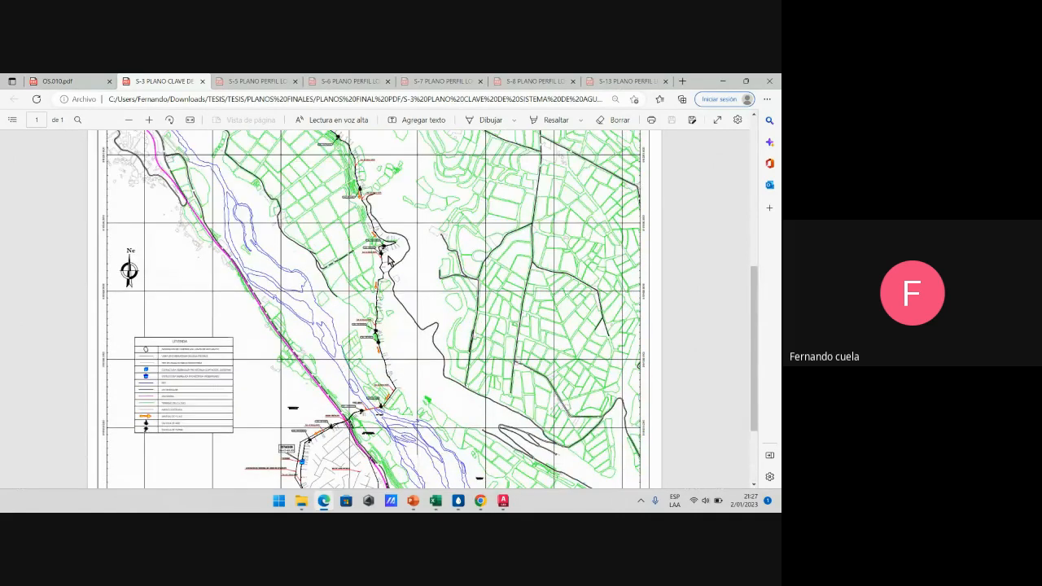
{"action": "scroll", "coordinate": [382, 249], "scroll_direction": "down", "scroll_amount": 3}
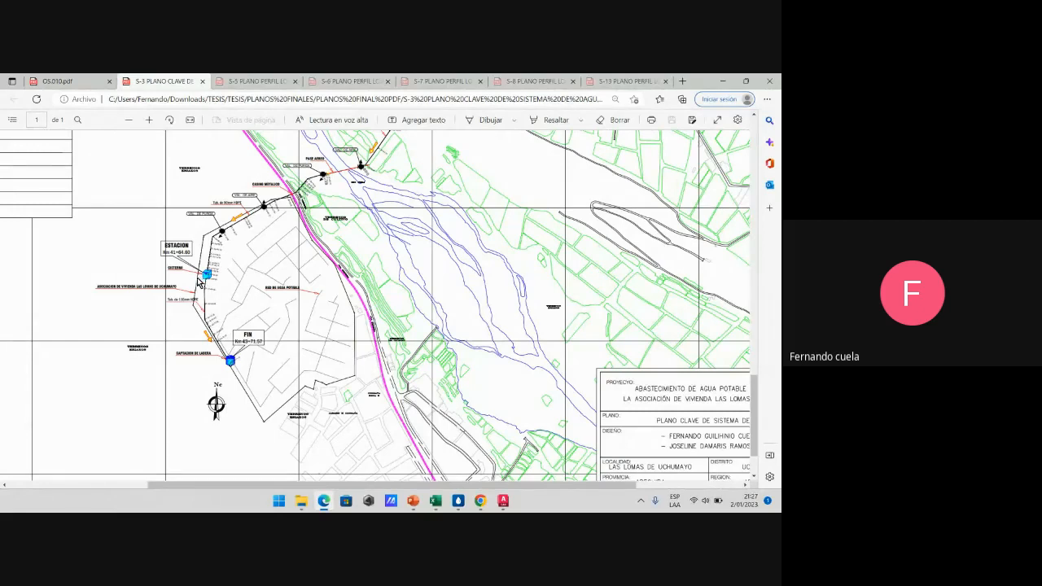
{"action": "scroll", "coordinate": [229, 294], "scroll_direction": "up", "scroll_amount": 10}
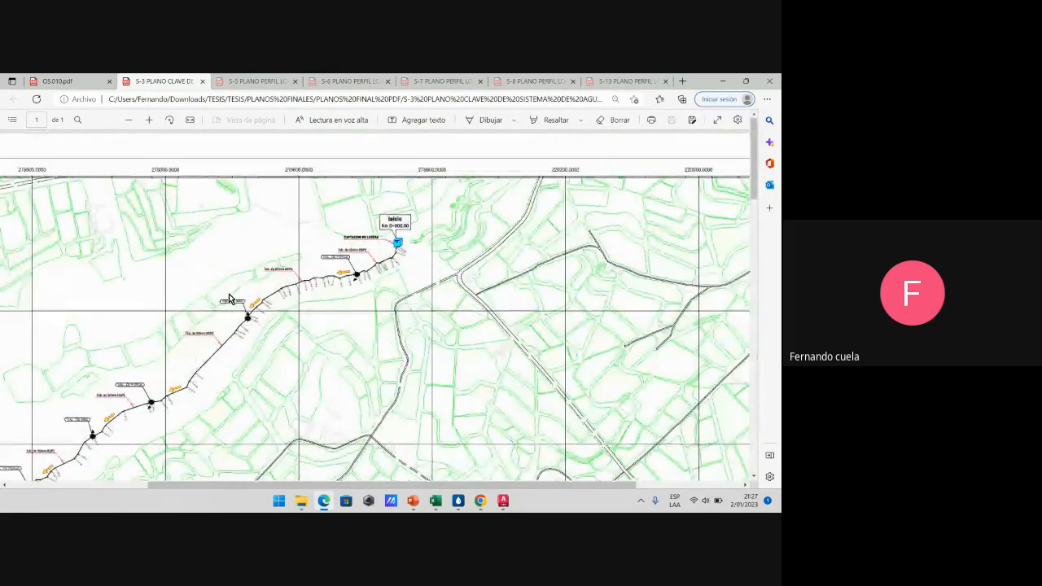
{"action": "scroll", "coordinate": [230, 299], "scroll_direction": "down", "scroll_amount": 10}
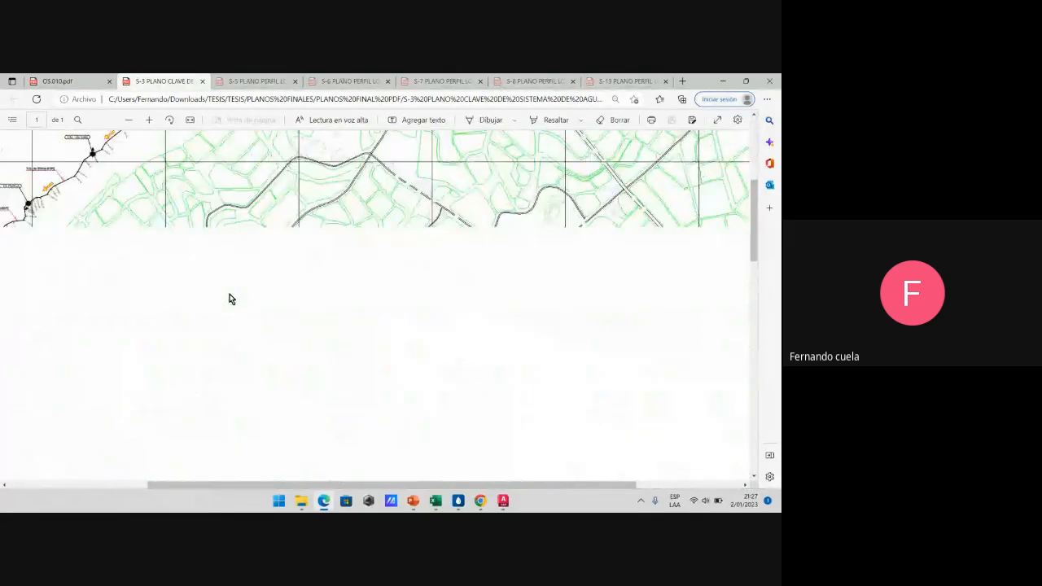
{"action": "scroll", "coordinate": [230, 299], "scroll_direction": "down", "scroll_amount": 3}
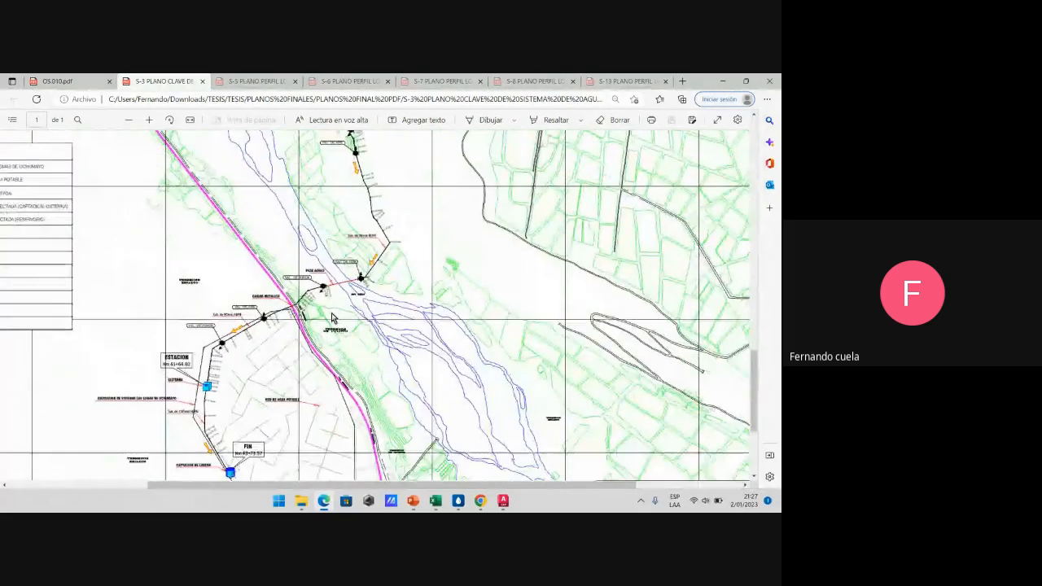
{"action": "scroll", "coordinate": [314, 325], "scroll_direction": "up", "scroll_amount": 6}
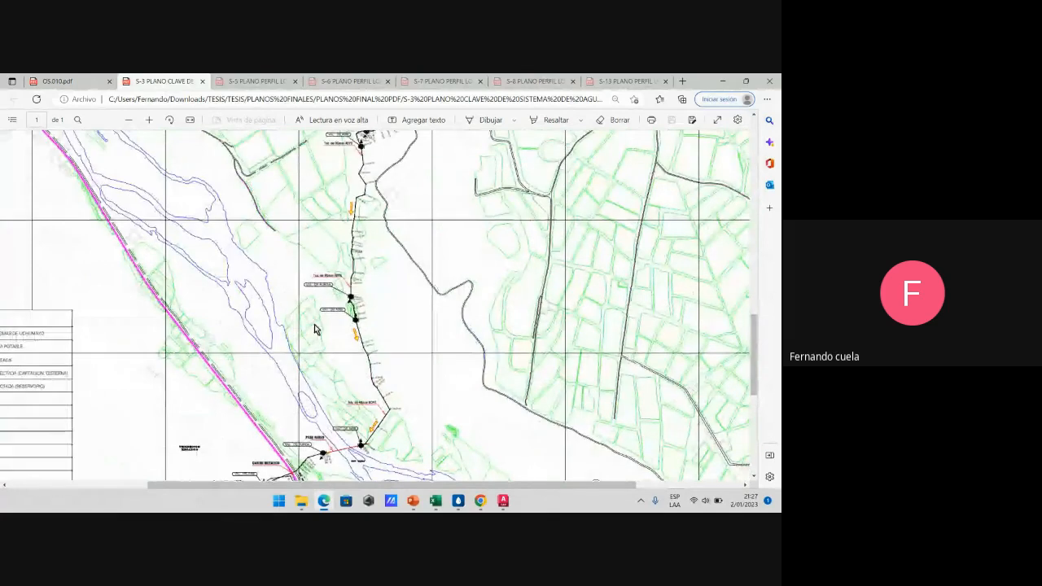
{"action": "scroll", "coordinate": [329, 330], "scroll_direction": "up", "scroll_amount": 2}
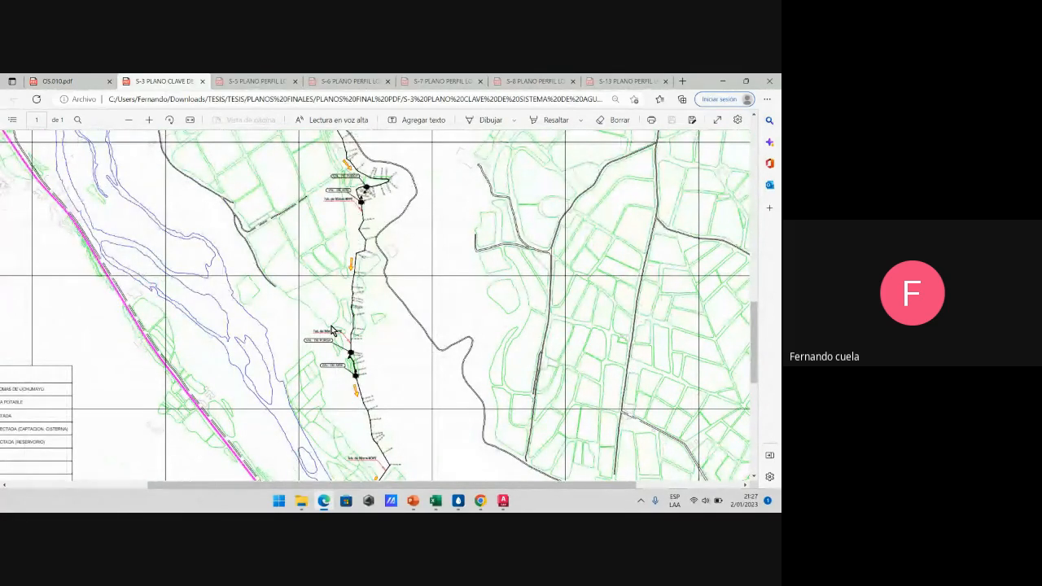
{"action": "scroll", "coordinate": [355, 259], "scroll_direction": "down", "scroll_amount": 10}
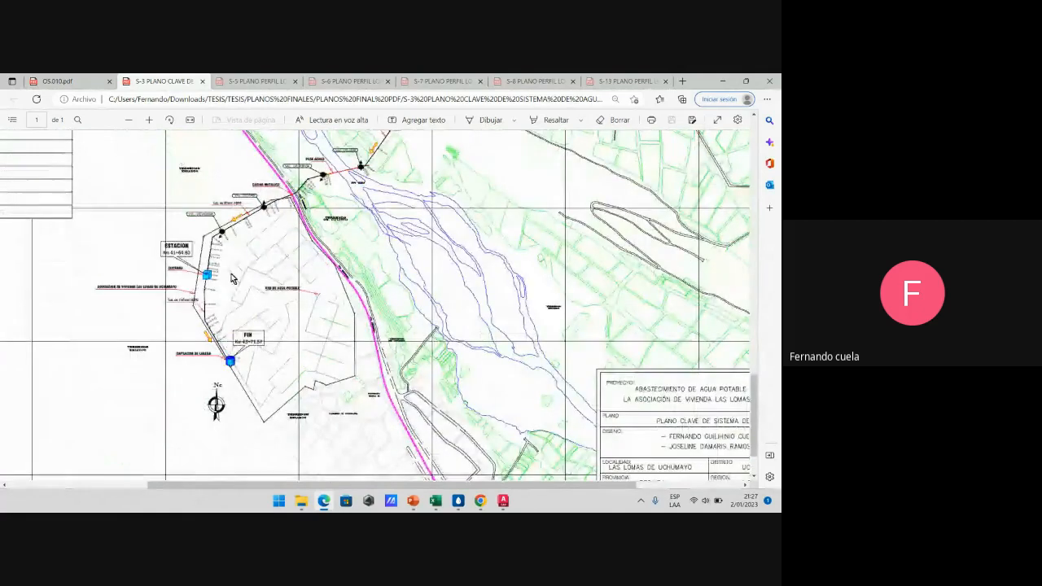
Examine the purge valves, air valves and PASE AEREO crossing along the 90 mm HDPE pipe leading to the cistern
{"action": "scroll", "coordinate": [216, 326], "scroll_direction": "up", "scroll_amount": 6}
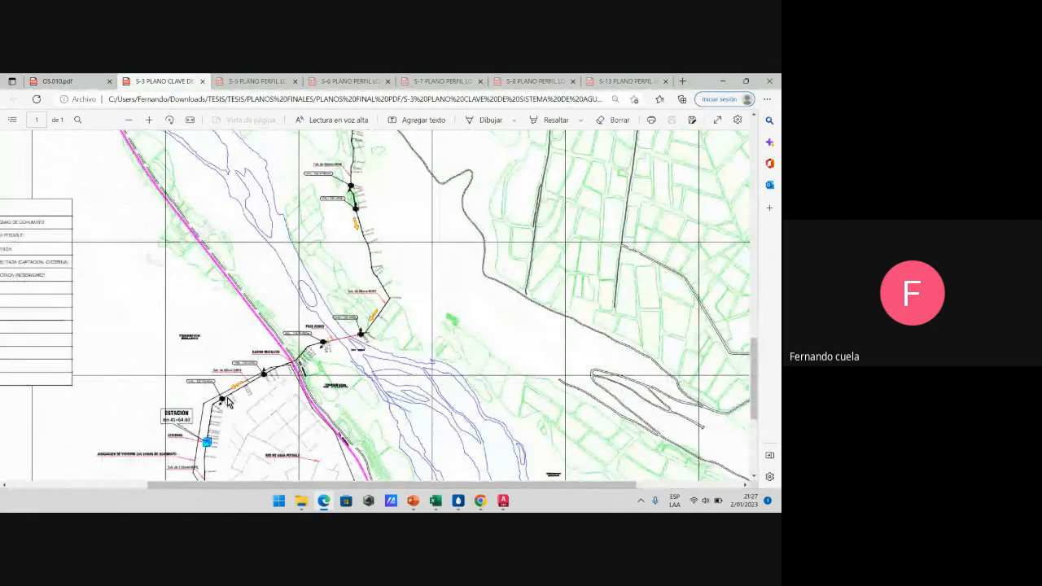
{"action": "scroll", "coordinate": [227, 402], "scroll_direction": "down", "scroll_amount": 3}
{"action": "scroll", "coordinate": [227, 402], "scroll_direction": "down", "scroll_amount": 2}
{"action": "scroll", "coordinate": [325, 313], "scroll_direction": "up", "scroll_amount": 5}
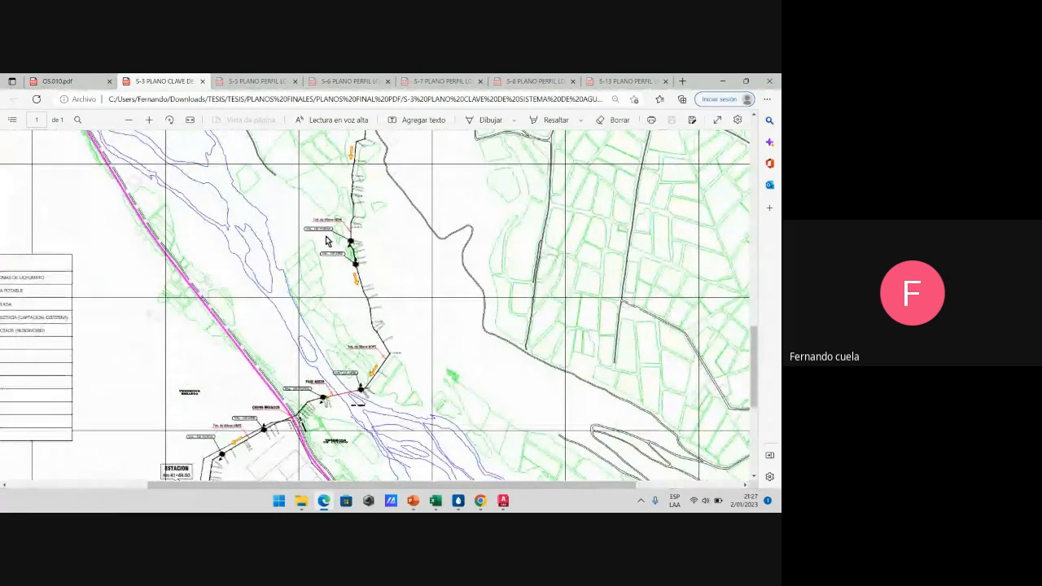
{"action": "scroll", "coordinate": [326, 240], "scroll_direction": "up", "scroll_amount": 2, "text": "ctrl"}
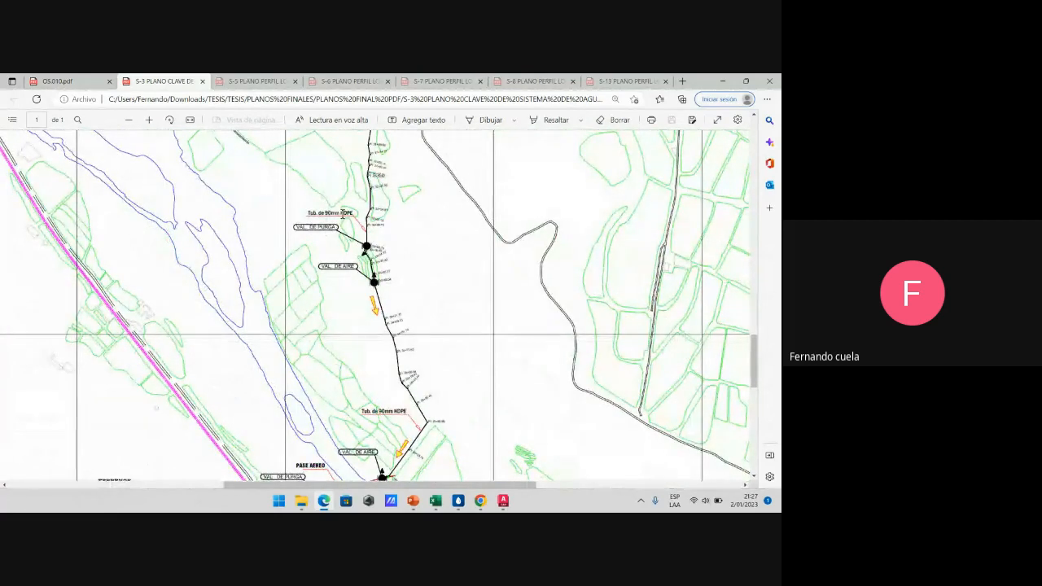
{"action": "scroll", "coordinate": [332, 349], "scroll_direction": "down", "scroll_amount": 3, "text": "ctrl"}
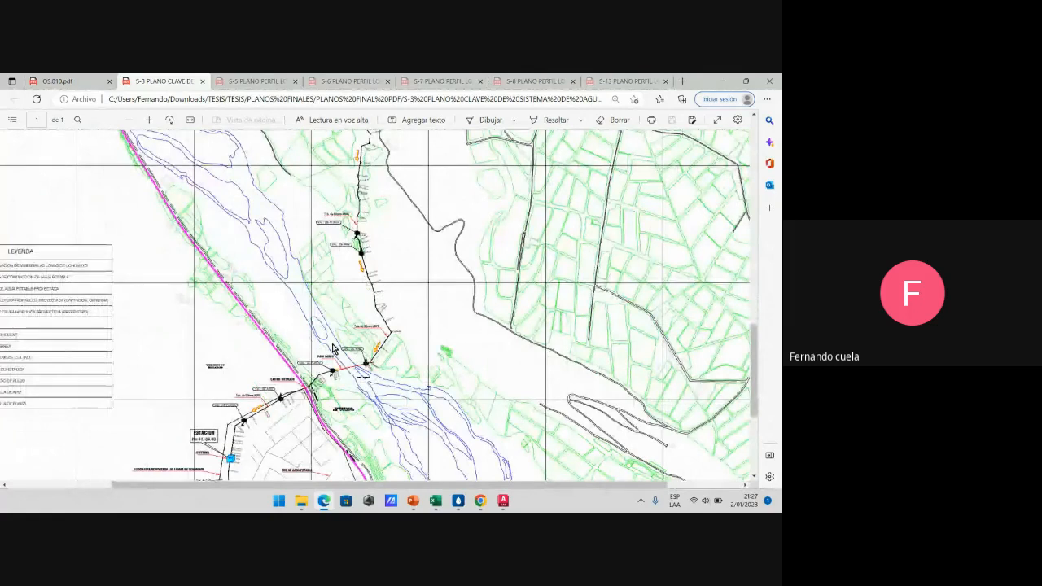
{"action": "scroll", "coordinate": [332, 349], "scroll_direction": "down", "scroll_amount": 1}
{"action": "scroll", "coordinate": [350, 321], "scroll_direction": "up", "scroll_amount": 1}
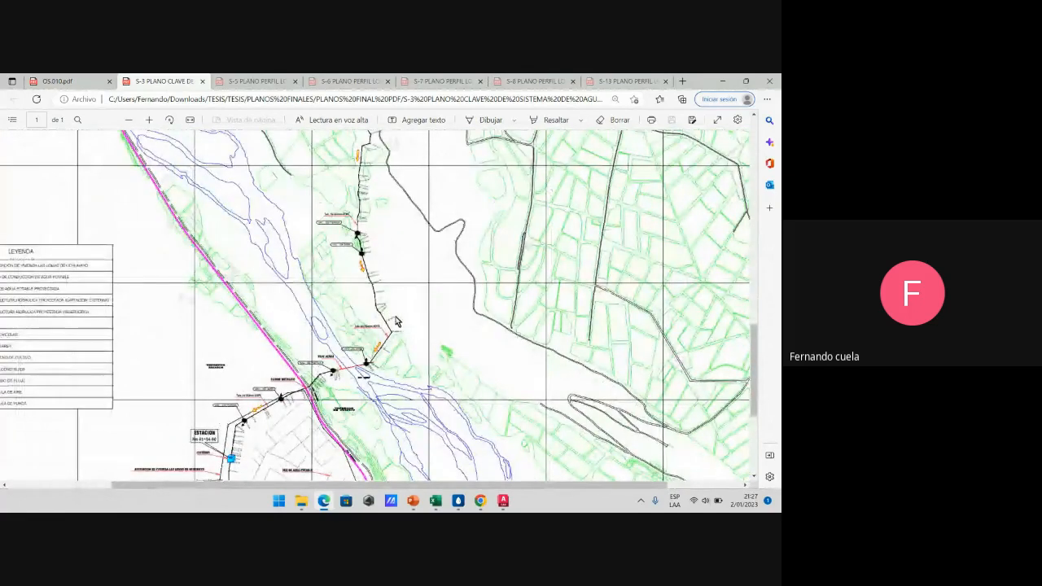
{"action": "scroll", "coordinate": [399, 318], "scroll_direction": "down", "scroll_amount": 1}
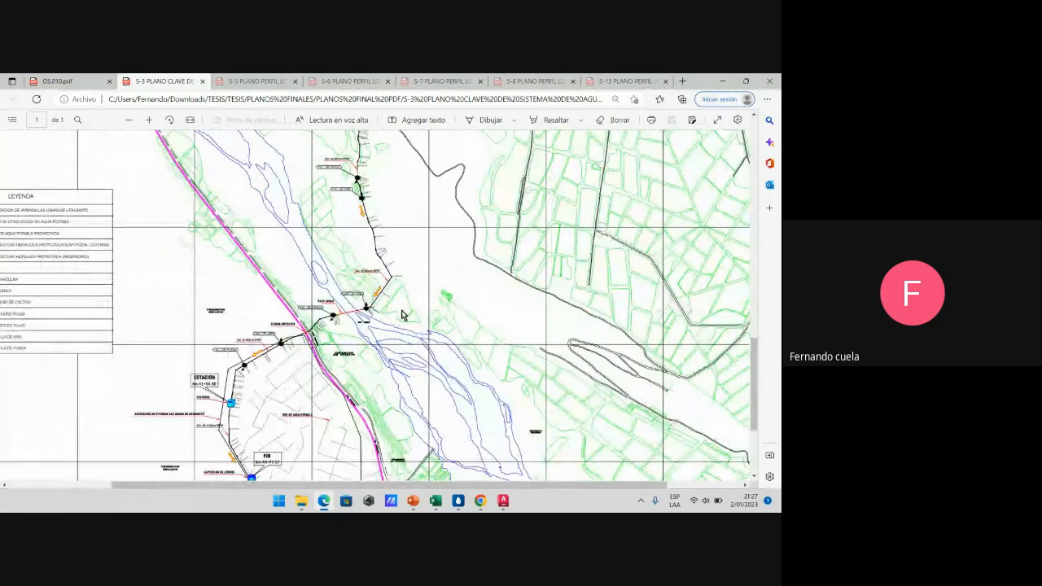
{"action": "scroll", "coordinate": [411, 292], "scroll_direction": "up", "scroll_amount": 1}
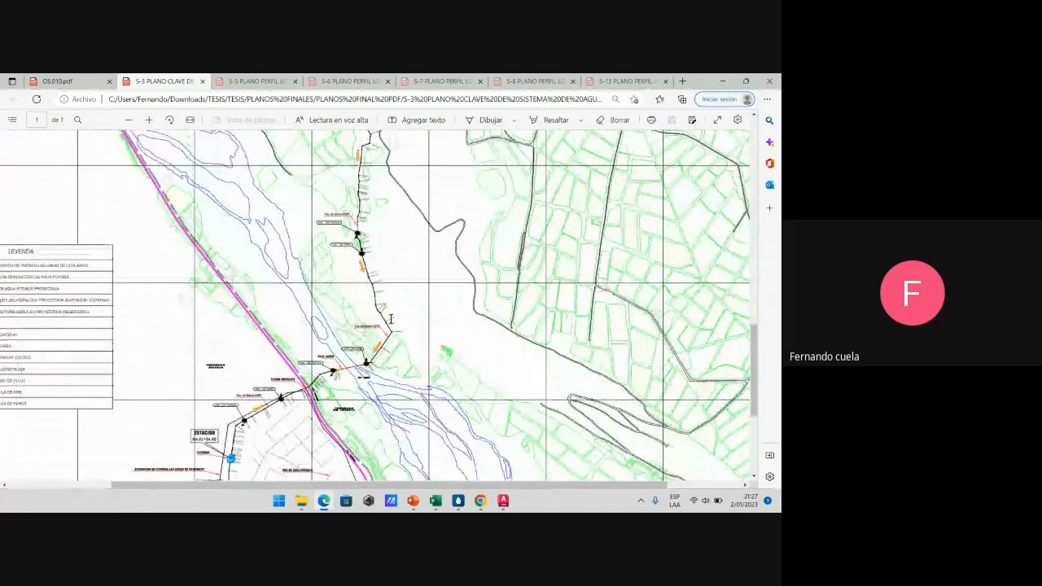
{"action": "scroll", "coordinate": [387, 346], "scroll_direction": "down", "scroll_amount": 1}
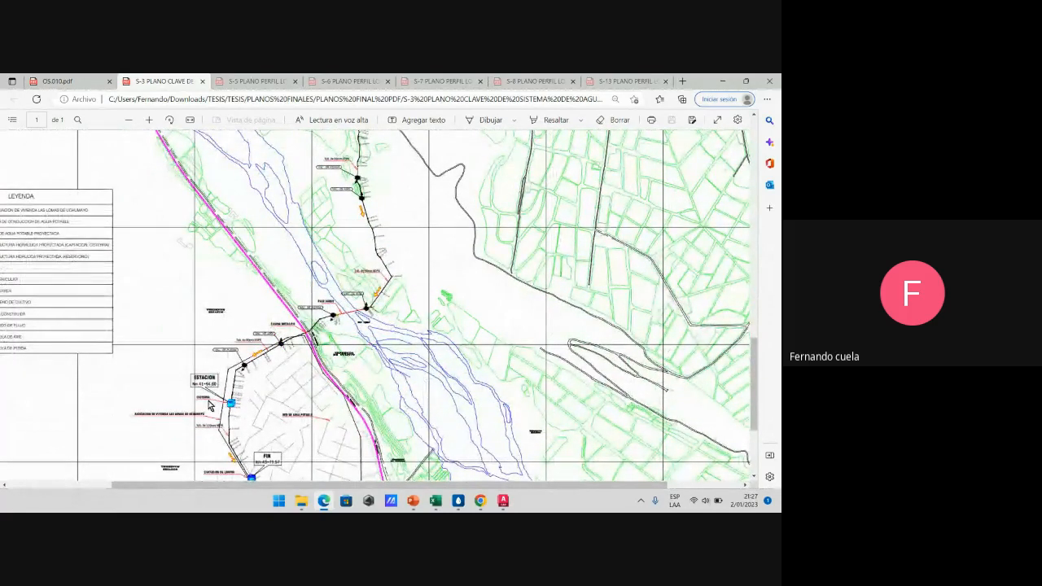
{"action": "scroll", "coordinate": [210, 405], "scroll_direction": "down", "scroll_amount": 1}
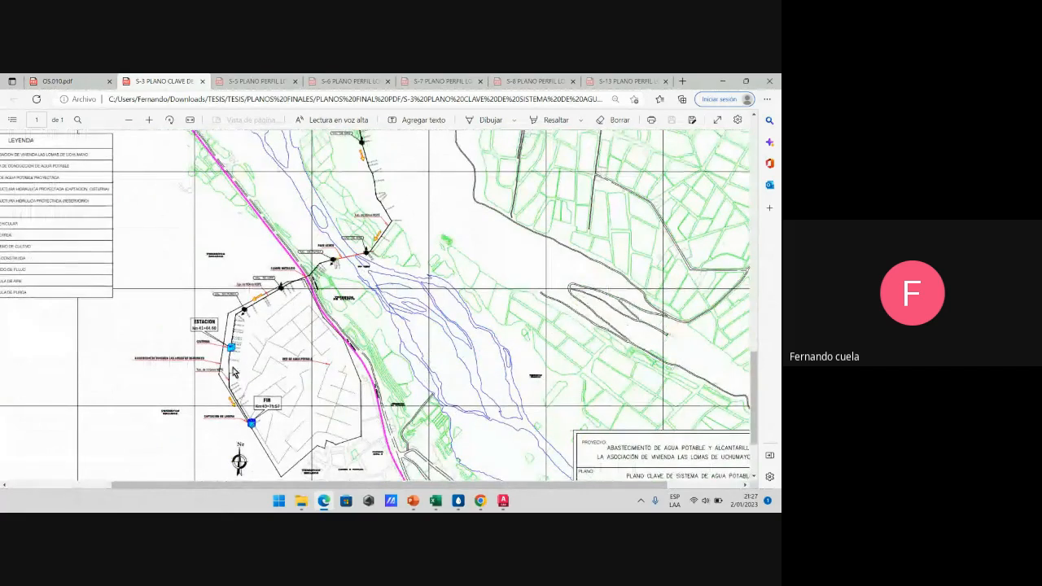
Examine the 110 mm HDPE stretch between the cistern and the FIN point, and review the line from Inicio
{"action": "scroll", "coordinate": [234, 373], "scroll_direction": "up", "scroll_amount": 2, "text": "ctrl"}
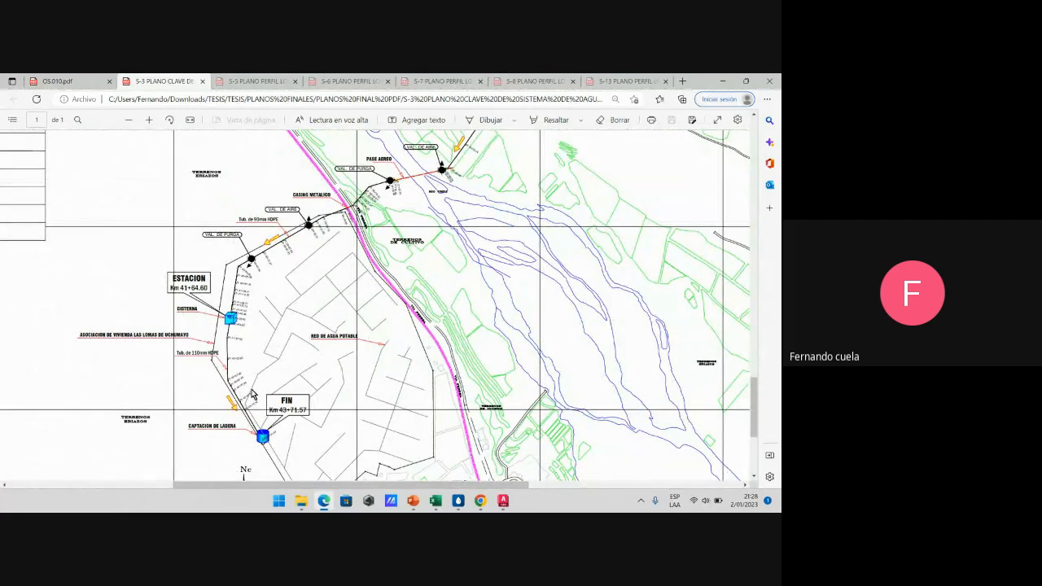
{"action": "scroll", "coordinate": [256, 350], "scroll_direction": "down", "scroll_amount": 2, "text": "ctrl"}
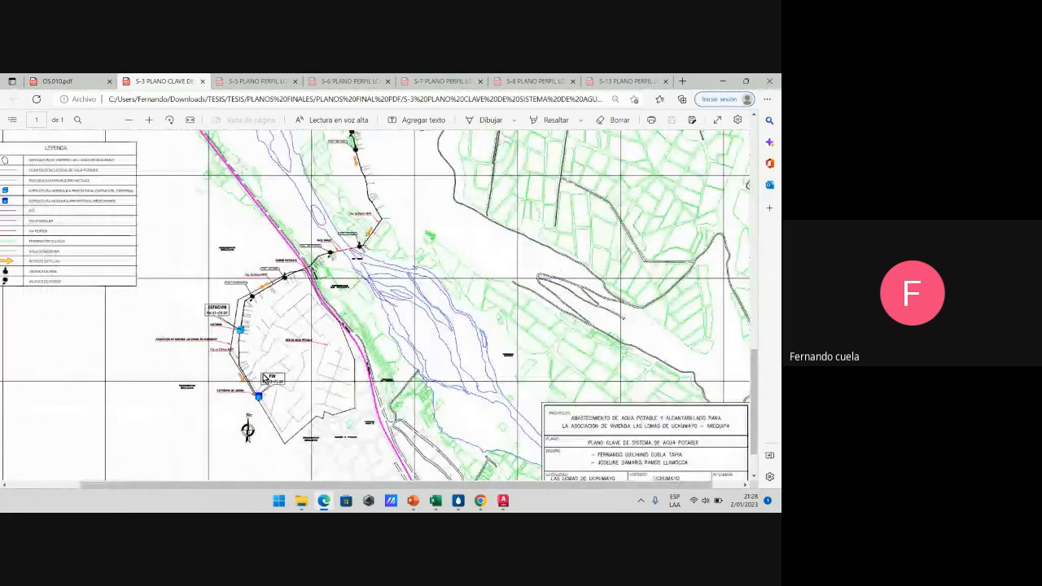
{"action": "scroll", "coordinate": [350, 281], "scroll_direction": "up", "scroll_amount": 5}
{"action": "scroll", "coordinate": [344, 310], "scroll_direction": "up", "scroll_amount": 6}
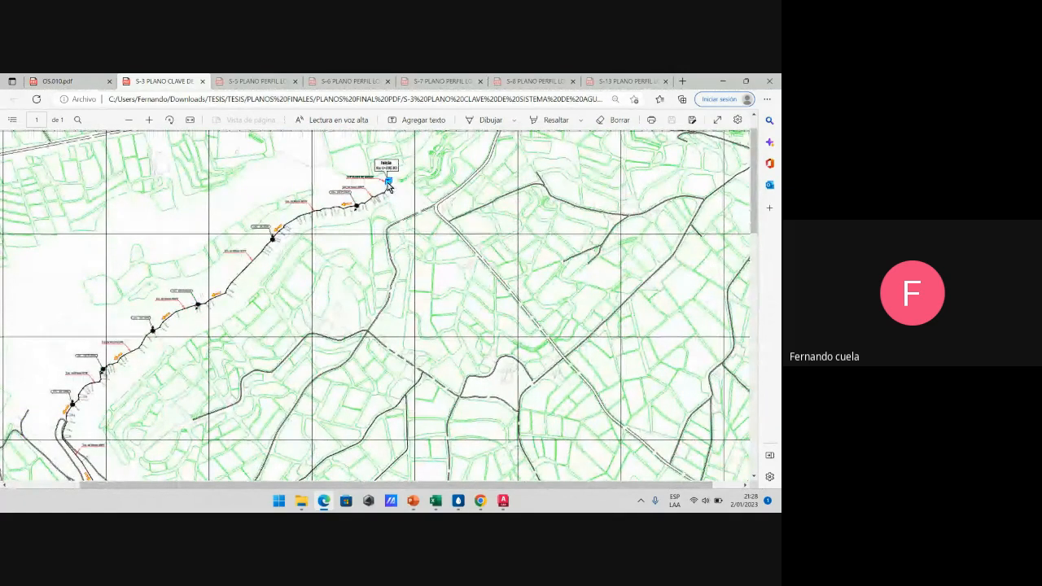
{"action": "scroll", "coordinate": [355, 217], "scroll_direction": "down", "scroll_amount": 5}
{"action": "scroll", "coordinate": [301, 269], "scroll_direction": "down", "scroll_amount": 5}
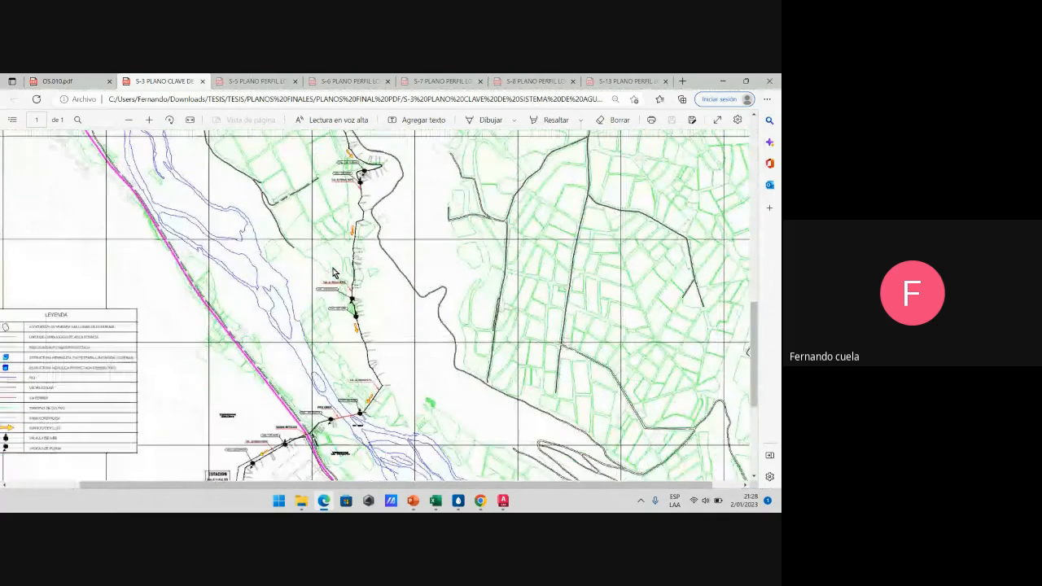
Switch to the CONDUCCION UZUÑA model in WaterGEMS and look over the whole conduction line
{"action": "mouse_move", "coordinate": [458, 501]}
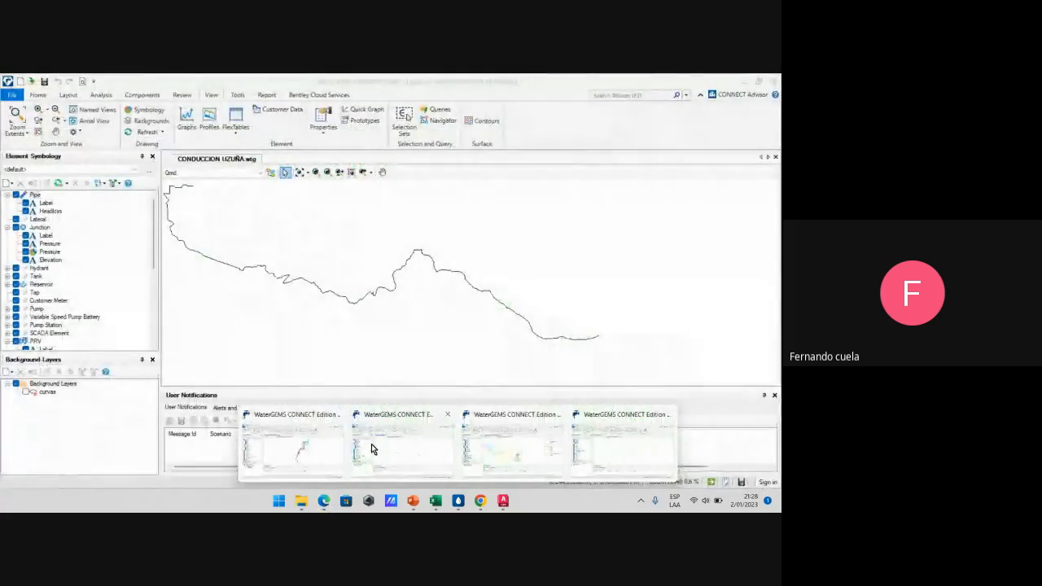
{"action": "left_click", "coordinate": [404, 443]}
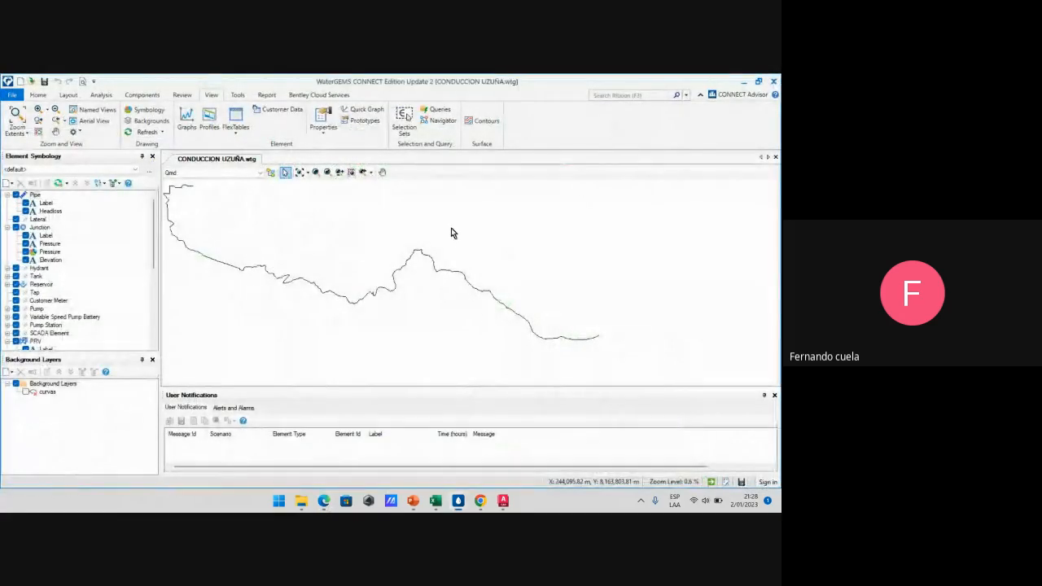
{"action": "scroll", "coordinate": [284, 278], "scroll_direction": "up", "scroll_amount": 4}
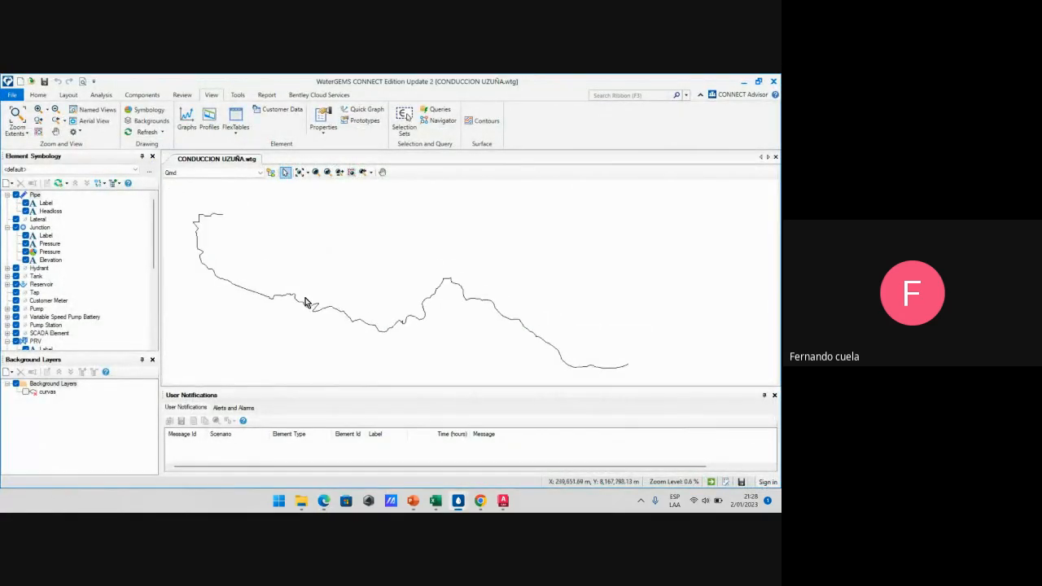
{"action": "scroll", "coordinate": [275, 300], "scroll_direction": "down", "scroll_amount": 1}
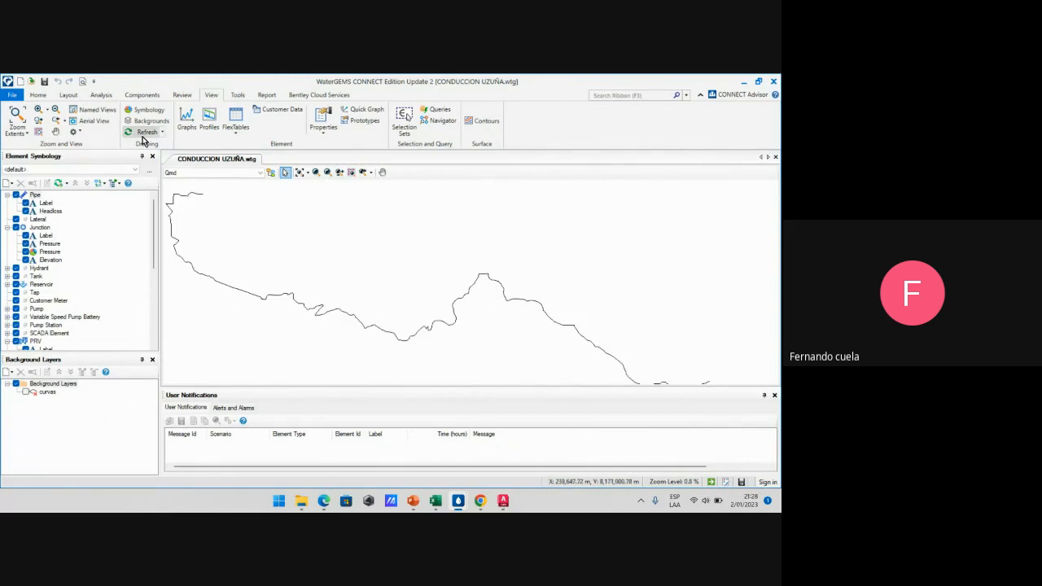
{"action": "left_click", "coordinate": [233, 134]}
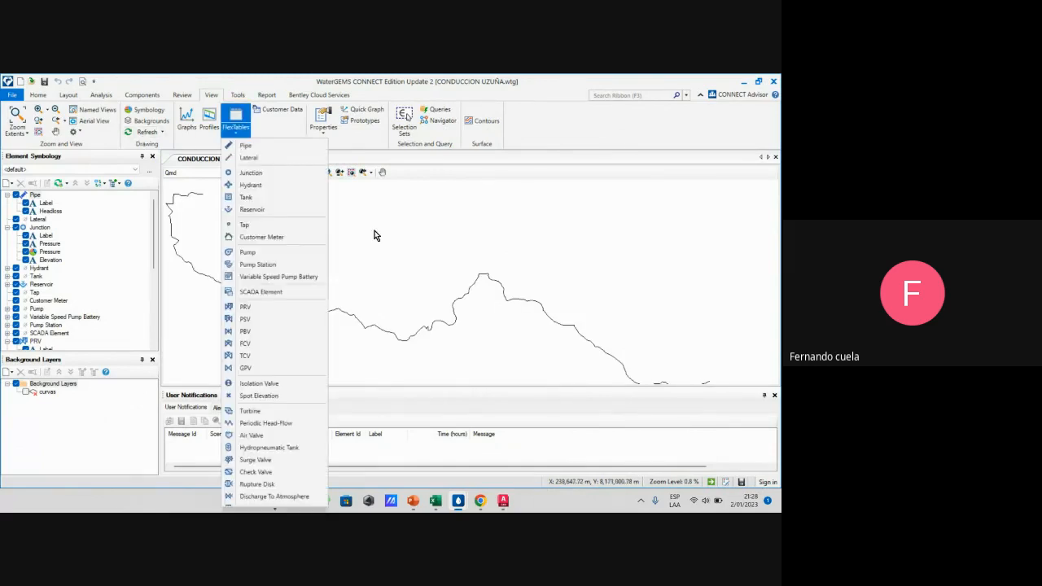
{"action": "left_click", "coordinate": [397, 272]}
{"action": "scroll", "coordinate": [378, 273], "scroll_direction": "down", "scroll_amount": 2}
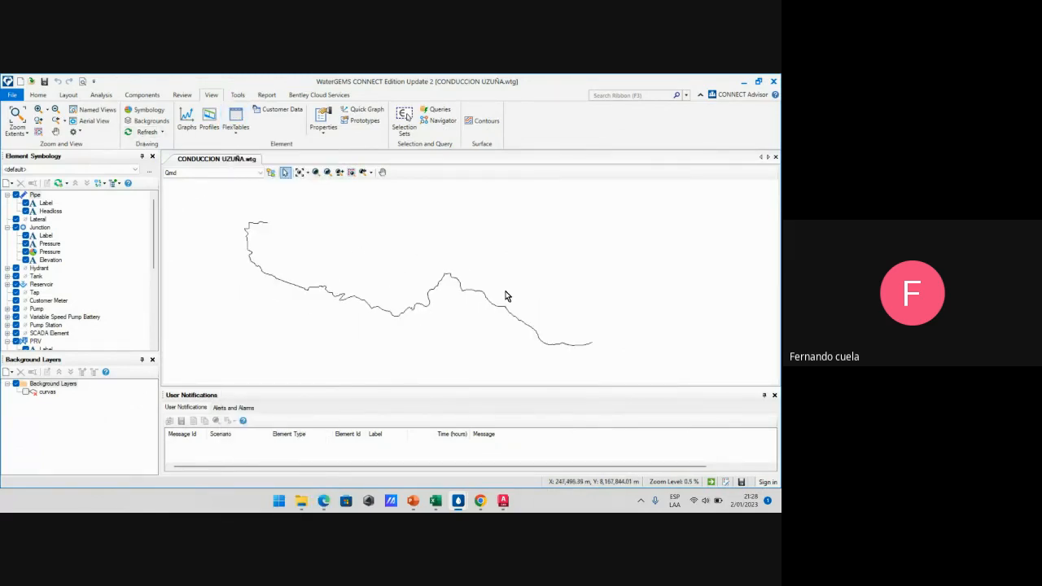
{"action": "scroll", "coordinate": [594, 355], "scroll_direction": "up", "scroll_amount": 2}
{"action": "scroll", "coordinate": [584, 348], "scroll_direction": "down", "scroll_amount": 2}
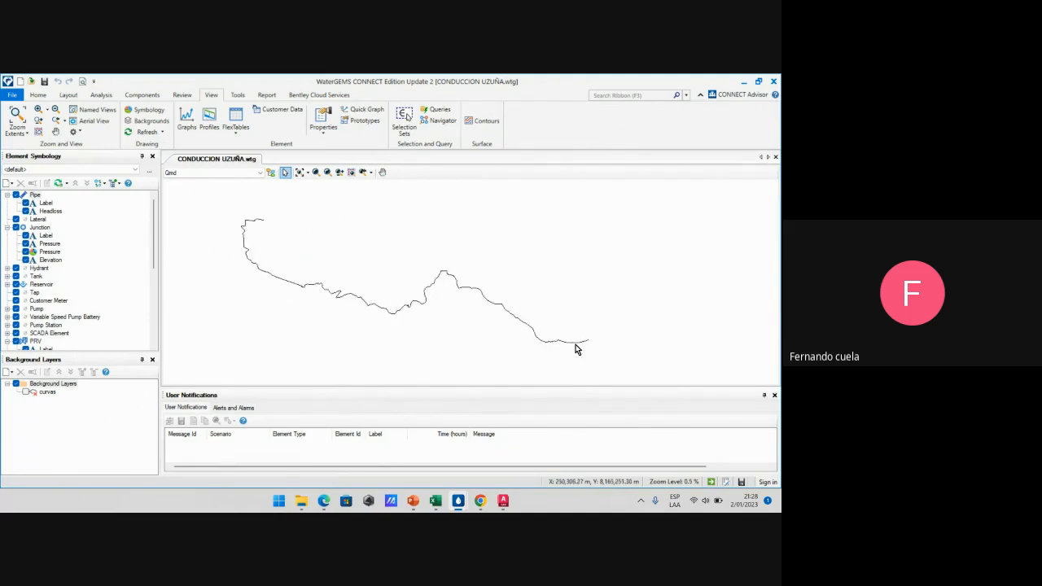
Inspect the southeastern end of the conduction line and return to the overview of the full layout
{"action": "scroll", "coordinate": [590, 345], "scroll_direction": "up", "scroll_amount": 4}
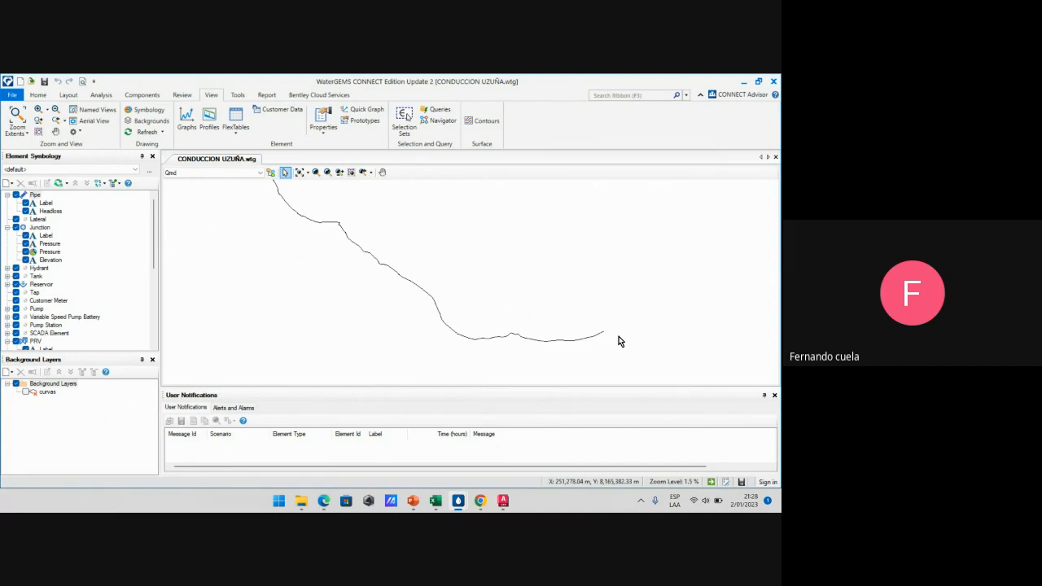
{"action": "scroll", "coordinate": [604, 332], "scroll_direction": "up", "scroll_amount": 6}
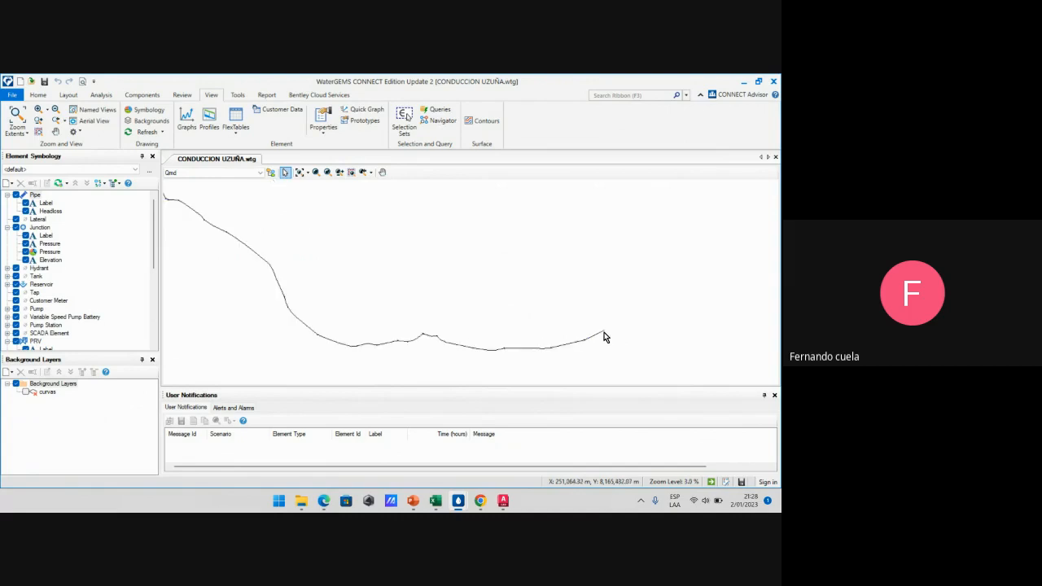
{"action": "scroll", "coordinate": [426, 302], "scroll_direction": "down", "scroll_amount": 6}
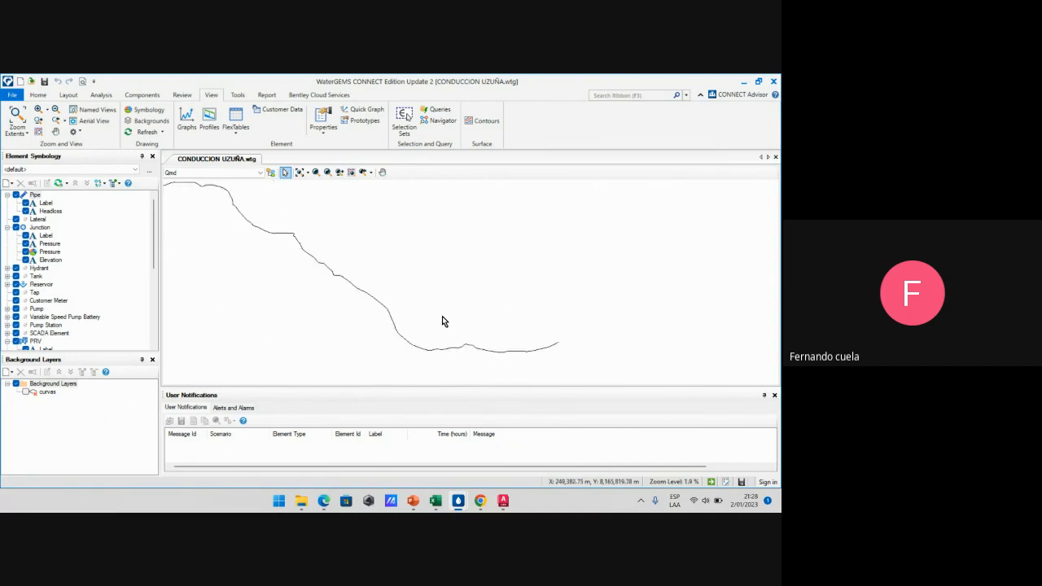
{"action": "scroll", "coordinate": [418, 307], "scroll_direction": "down", "scroll_amount": 2}
{"action": "scroll", "coordinate": [399, 252], "scroll_direction": "down", "scroll_amount": 4}
{"action": "scroll", "coordinate": [399, 253], "scroll_direction": "down", "scroll_amount": 1}
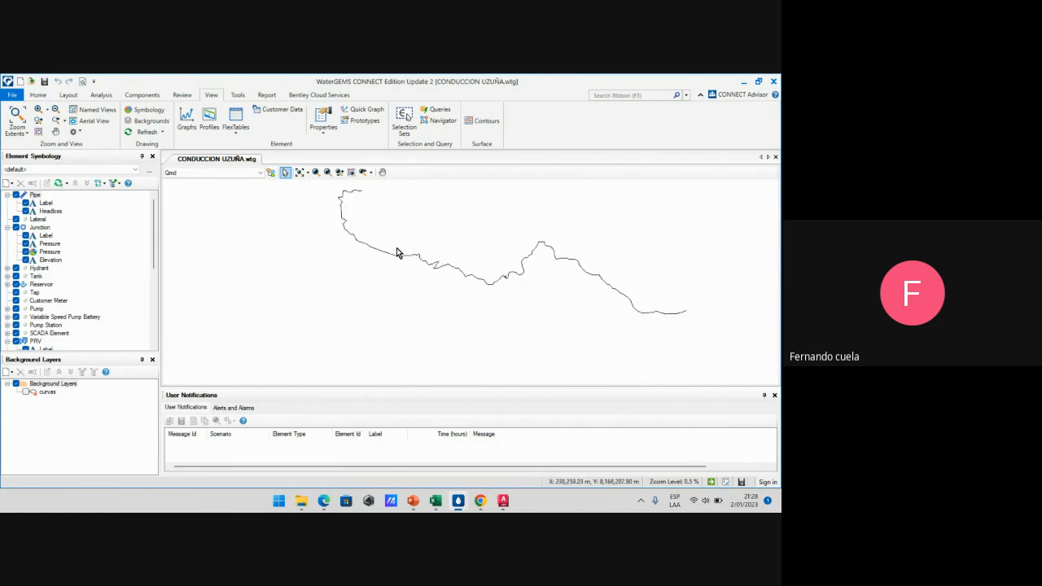
{"action": "middle_click_drag", "start_coordinate": [443, 257], "coordinate": [415, 271]}
{"action": "middle_click_drag", "start_coordinate": [555, 299], "coordinate": [538, 313]}
{"action": "scroll", "coordinate": [538, 313], "scroll_direction": "up", "scroll_amount": 2}
{"action": "scroll", "coordinate": [538, 313], "scroll_direction": "down", "scroll_amount": 2}
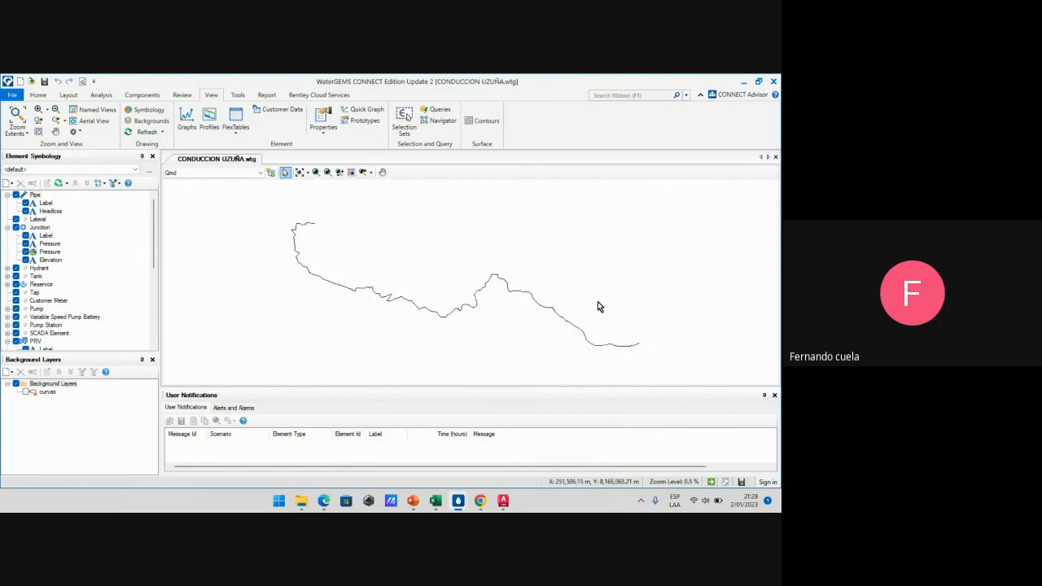
{"action": "scroll", "coordinate": [622, 344], "scroll_direction": "up", "scroll_amount": 2}
{"action": "scroll", "coordinate": [627, 345], "scroll_direction": "down", "scroll_amount": 2}
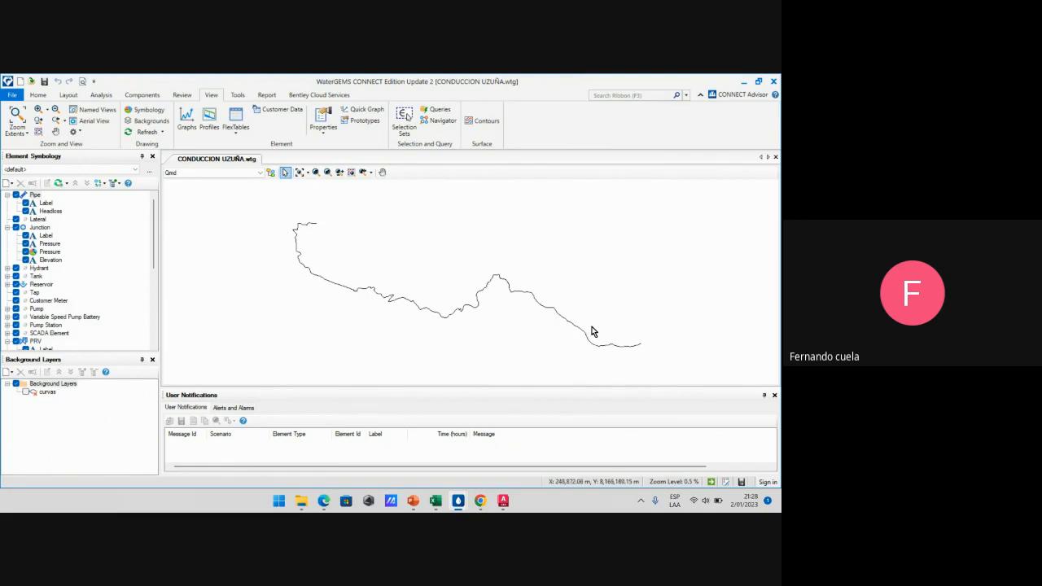
{"action": "scroll", "coordinate": [639, 345], "scroll_direction": "up", "scroll_amount": 1}
{"action": "scroll", "coordinate": [636, 338], "scroll_direction": "up", "scroll_amount": 2}
{"action": "scroll", "coordinate": [641, 345], "scroll_direction": "down", "scroll_amount": 2}
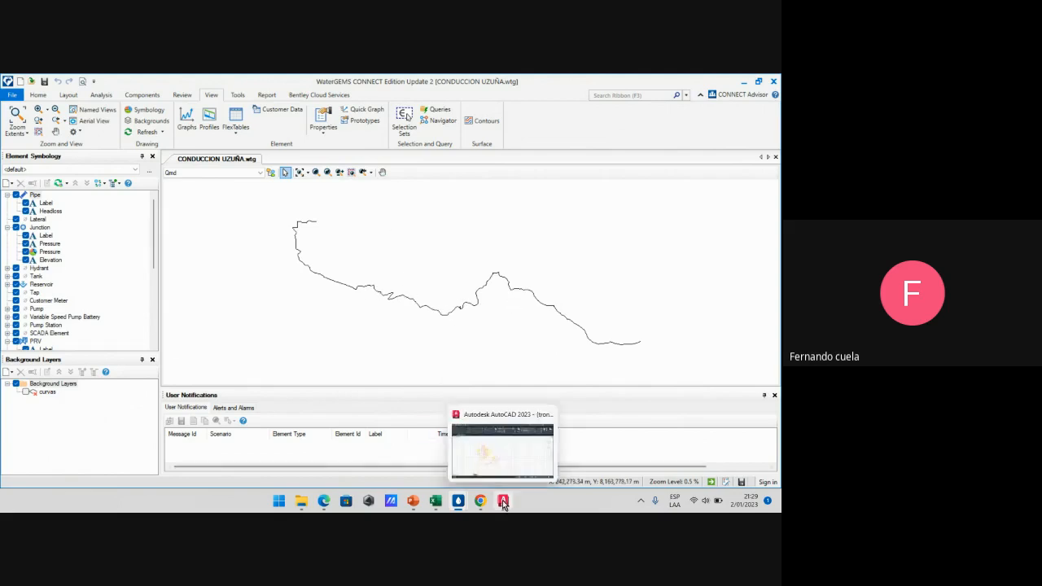
Switch to the S-3 key plan in Edge and examine the line around the cistern and FIN point, then back at Inicio
{"action": "left_click", "coordinate": [322, 500]}
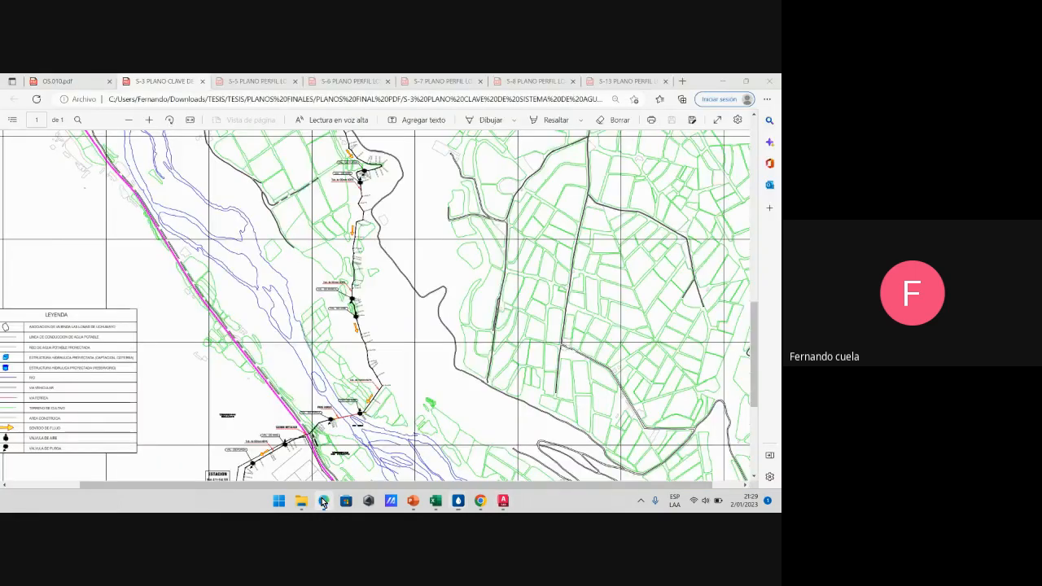
{"action": "scroll", "coordinate": [364, 292], "scroll_direction": "down", "scroll_amount": 3}
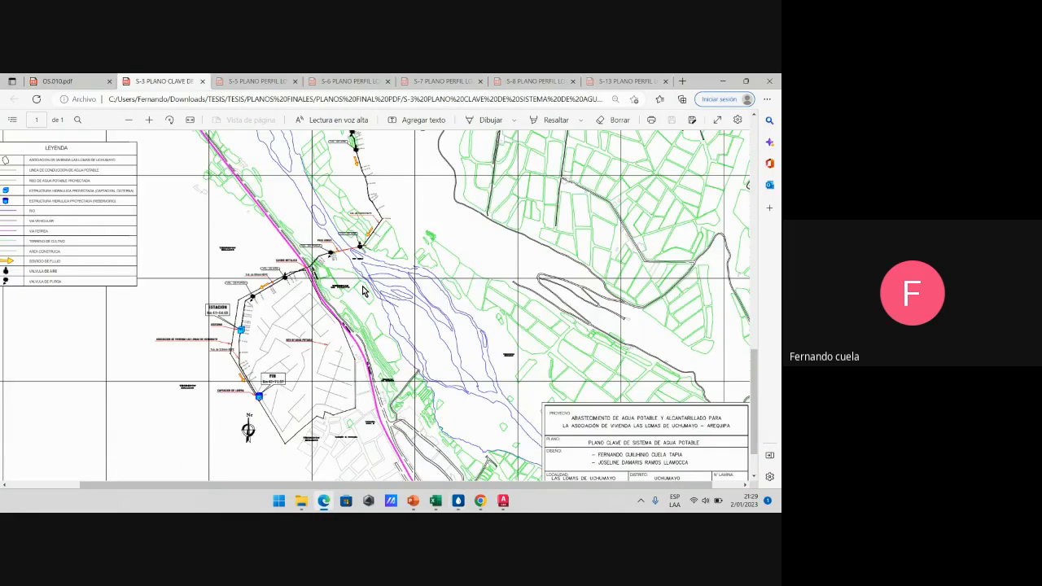
{"action": "scroll", "coordinate": [287, 301], "scroll_direction": "up", "scroll_amount": 1}
{"action": "scroll", "coordinate": [287, 301], "scroll_direction": "down", "scroll_amount": 1}
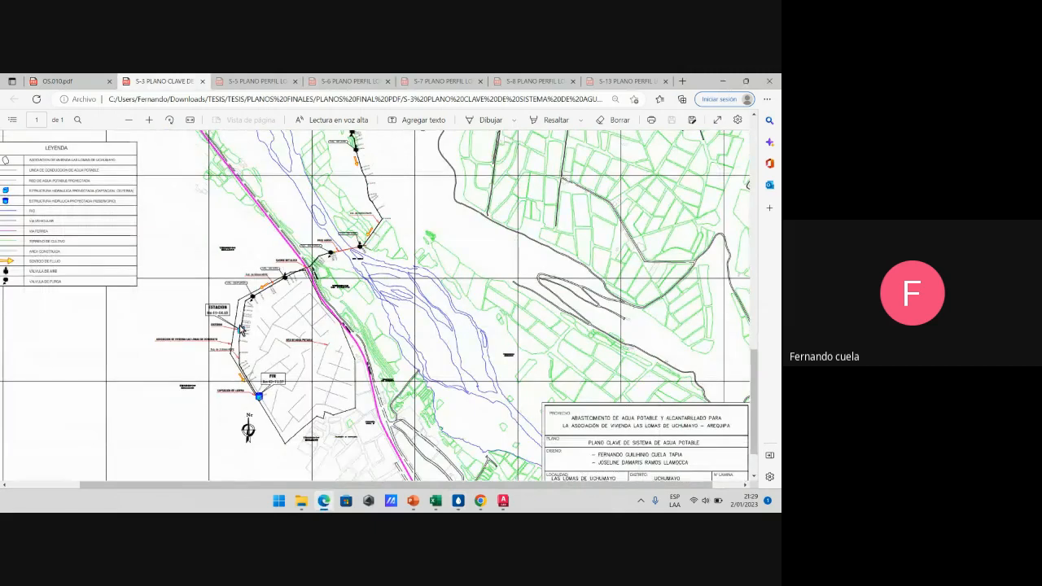
{"action": "scroll", "coordinate": [260, 343], "scroll_direction": "down", "scroll_amount": 1}
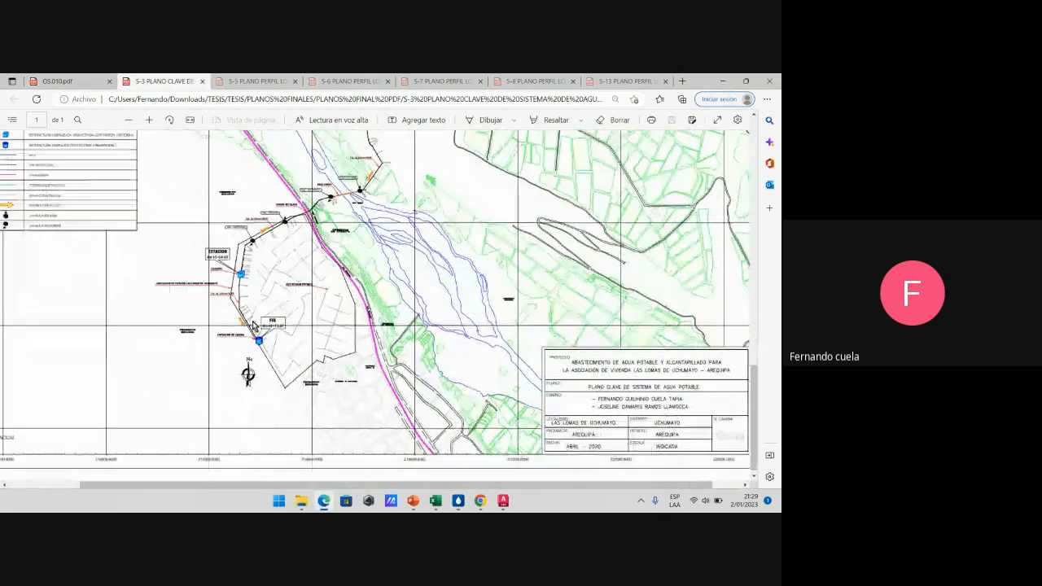
{"action": "scroll", "coordinate": [249, 298], "scroll_direction": "up", "scroll_amount": 1}
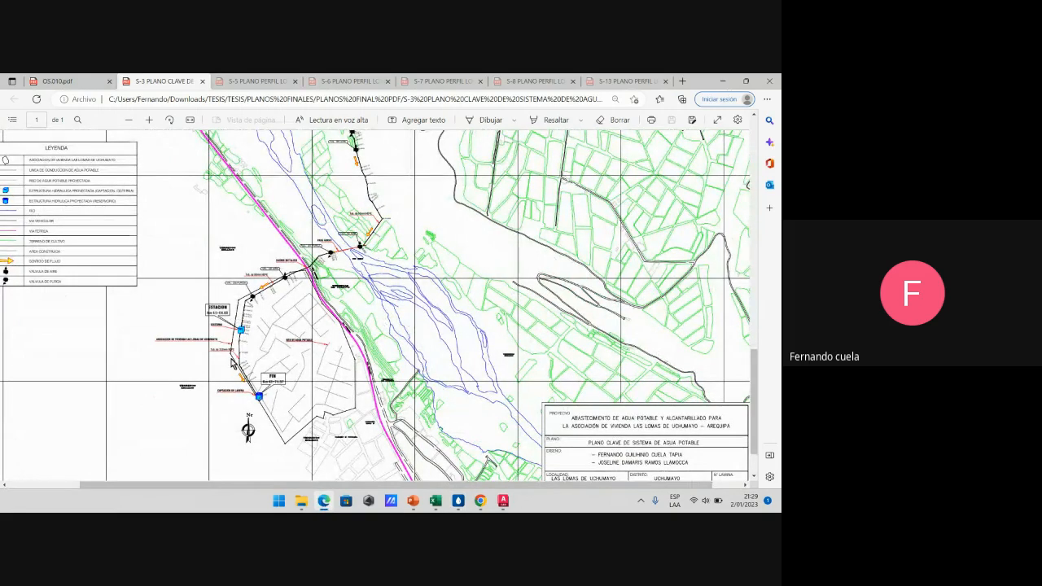
{"action": "scroll", "coordinate": [234, 362], "scroll_direction": "up", "scroll_amount": 1}
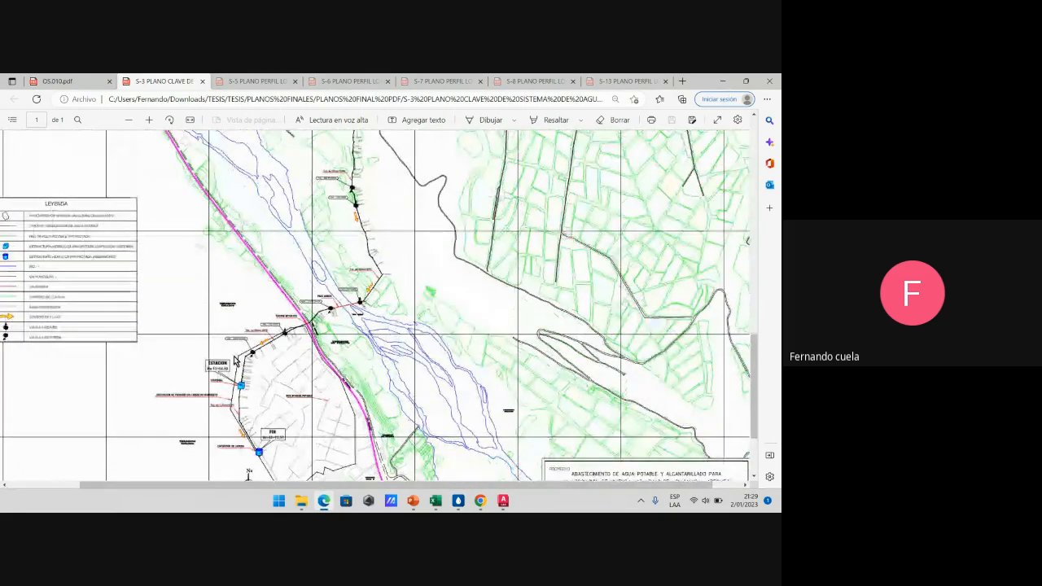
{"action": "scroll", "coordinate": [234, 362], "scroll_direction": "down", "scroll_amount": 1}
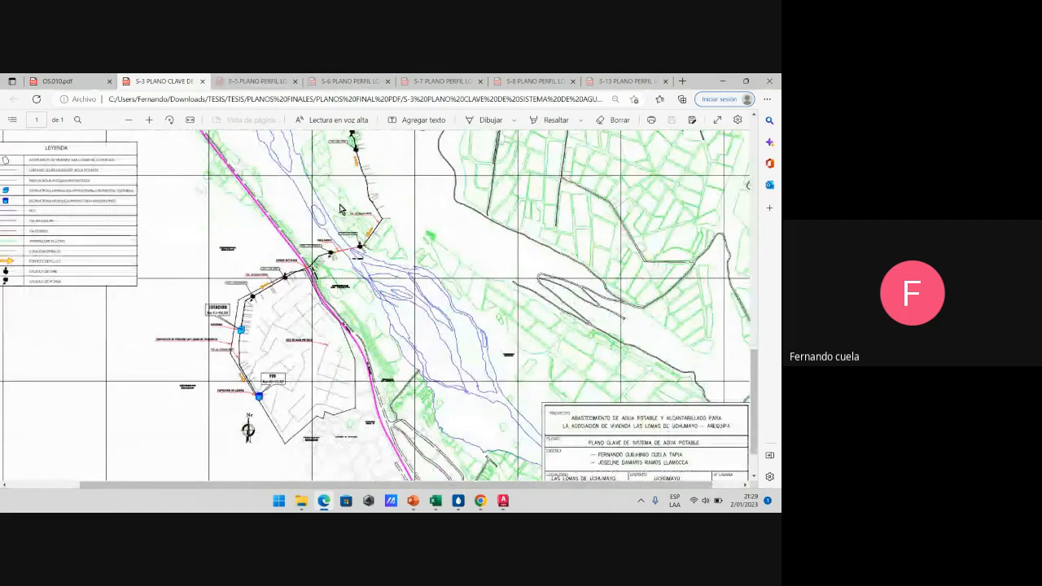
{"action": "scroll", "coordinate": [361, 233], "scroll_direction": "up", "scroll_amount": 4}
{"action": "scroll", "coordinate": [364, 241], "scroll_direction": "up", "scroll_amount": 4}
{"action": "scroll", "coordinate": [364, 241], "scroll_direction": "up", "scroll_amount": 1}
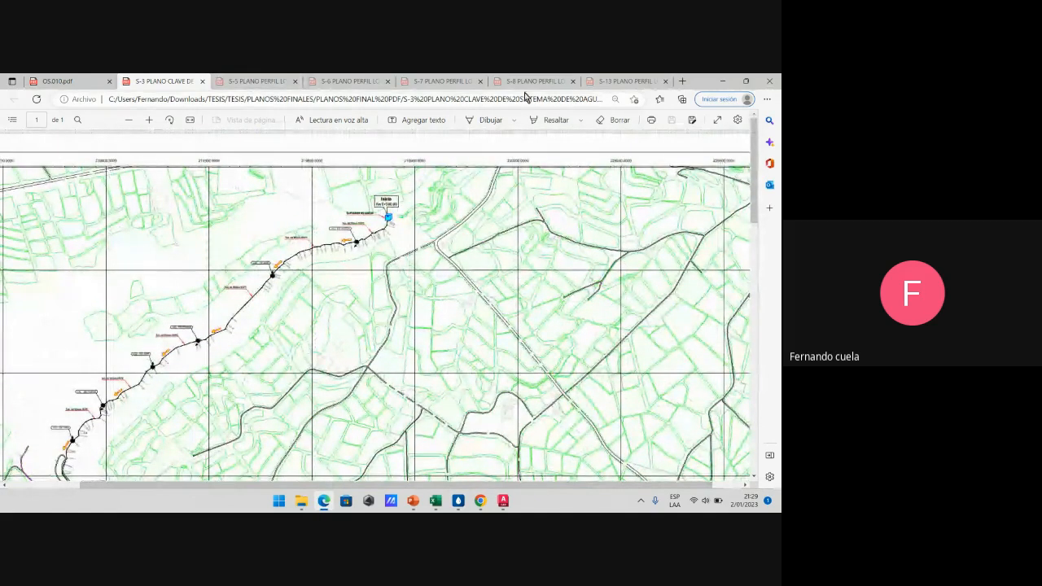
Open the OS.010 standard and read sections 5.1.3 to 5.3 on air valves, purge valves, pumped conduction and special considerations
{"action": "left_click", "coordinate": [71, 81]}
{"action": "scroll", "coordinate": [408, 271], "scroll_direction": "down", "scroll_amount": 3}
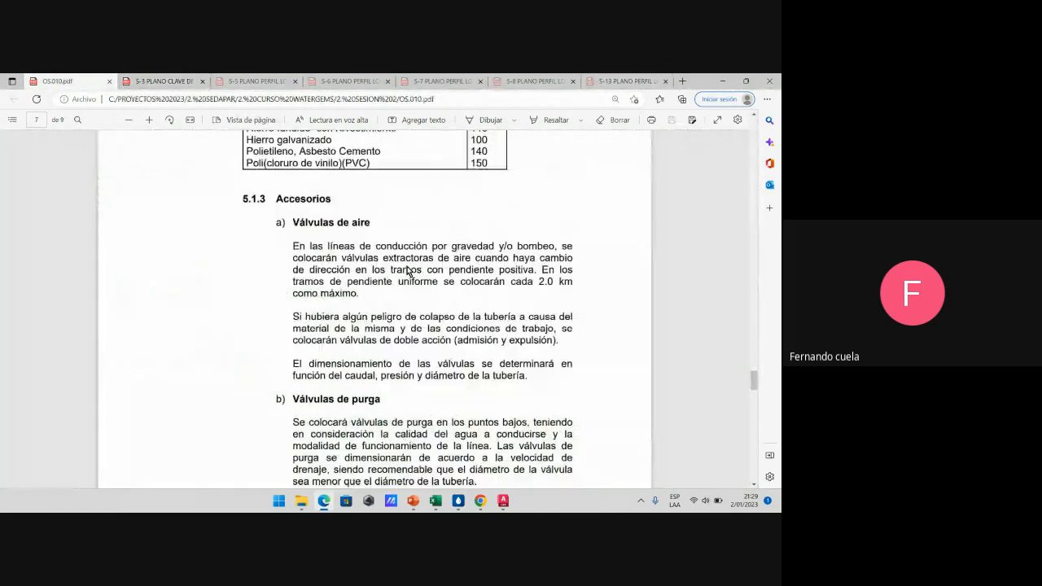
{"action": "scroll", "coordinate": [409, 271], "scroll_direction": "down", "scroll_amount": 5}
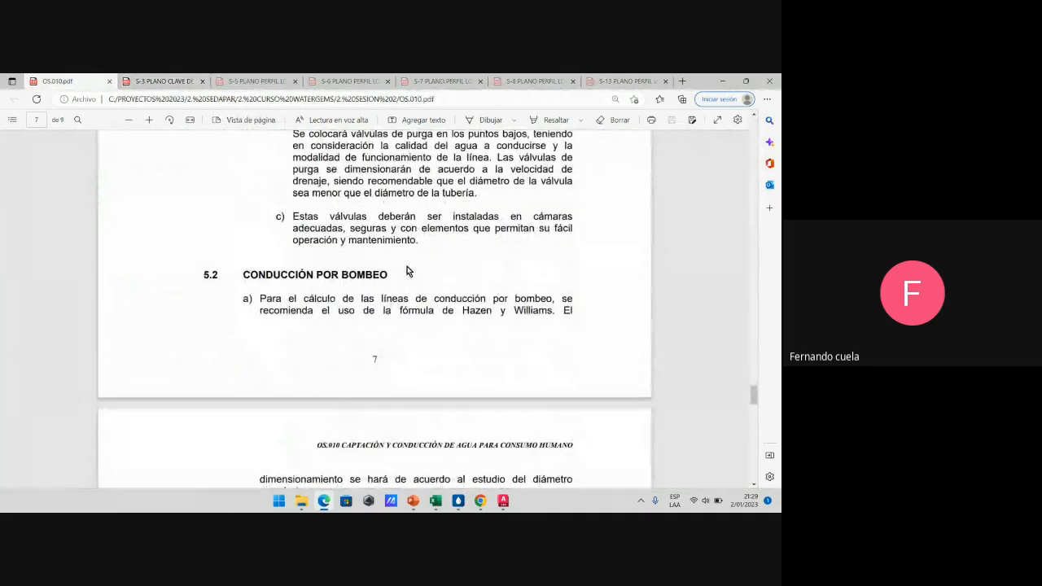
{"action": "scroll", "coordinate": [392, 284], "scroll_direction": "down", "scroll_amount": 5}
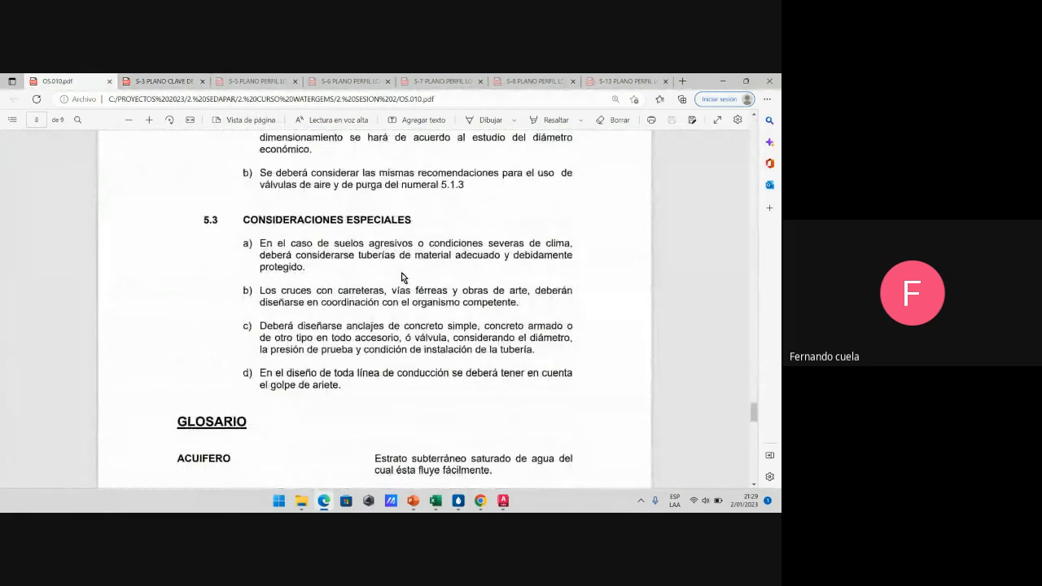
{"action": "scroll", "coordinate": [404, 257], "scroll_direction": "up", "scroll_amount": 12}
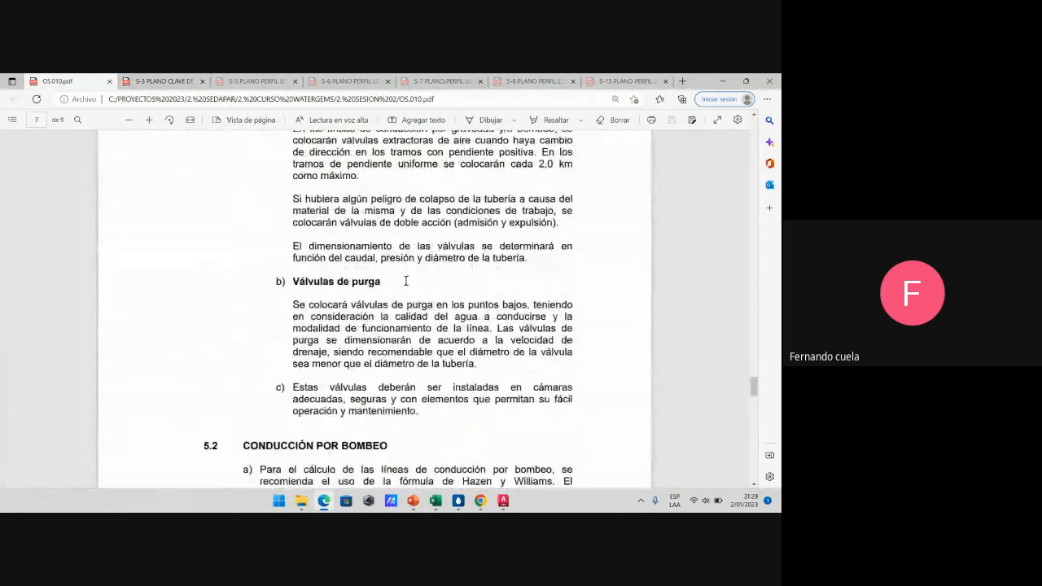
{"action": "scroll", "coordinate": [407, 279], "scroll_direction": "down", "scroll_amount": 6}
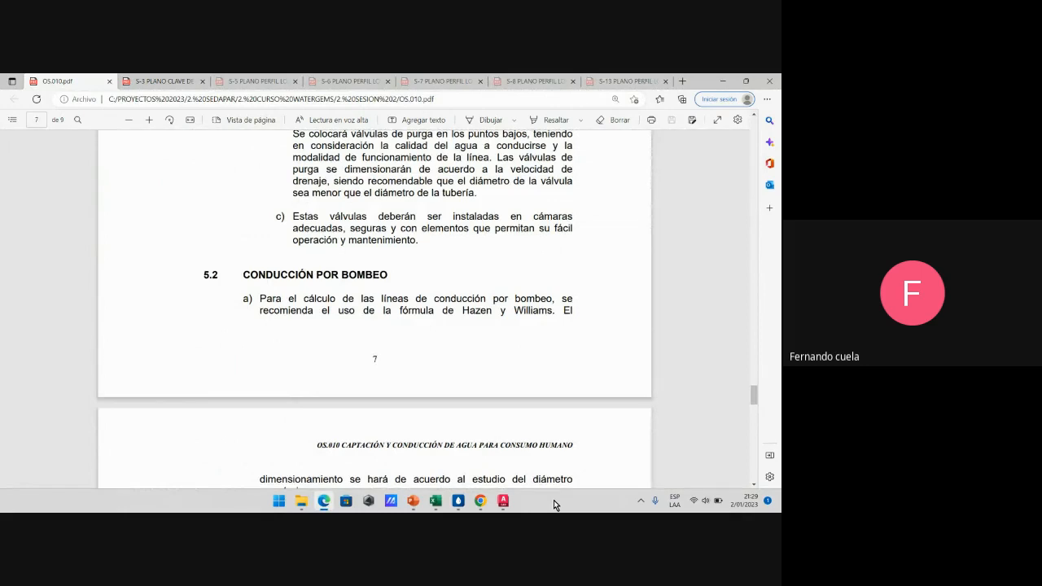
{"action": "left_click", "coordinate": [510, 500]}
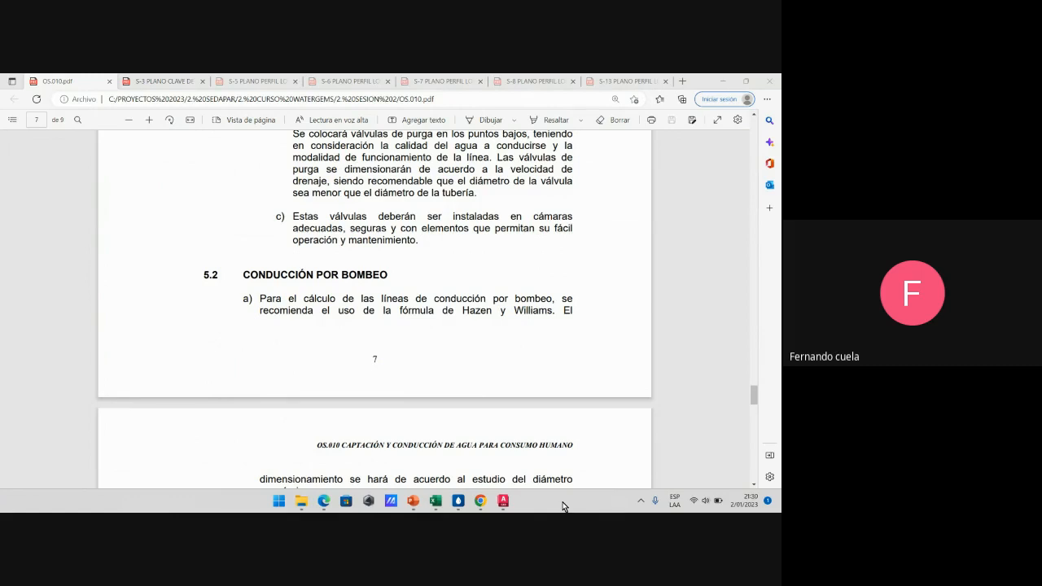
Review the OS.010 requirements for gravity conduction in canals and pipes and the Hazen-Williams friction coefficients in Tabla N°1
{"action": "scroll", "coordinate": [530, 364], "scroll_direction": "up", "scroll_amount": 10}
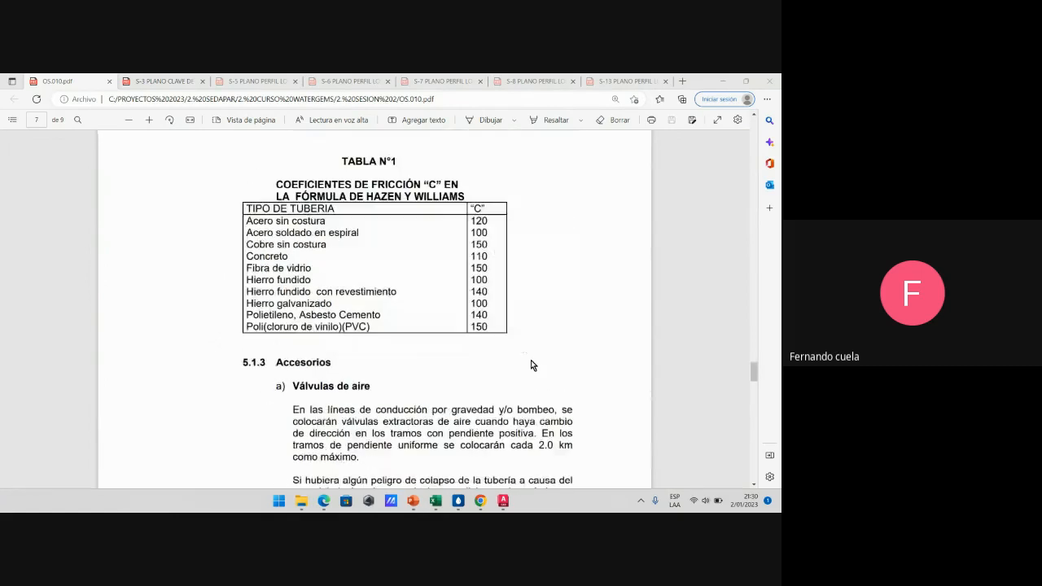
{"action": "scroll", "coordinate": [531, 361], "scroll_direction": "up", "scroll_amount": 10}
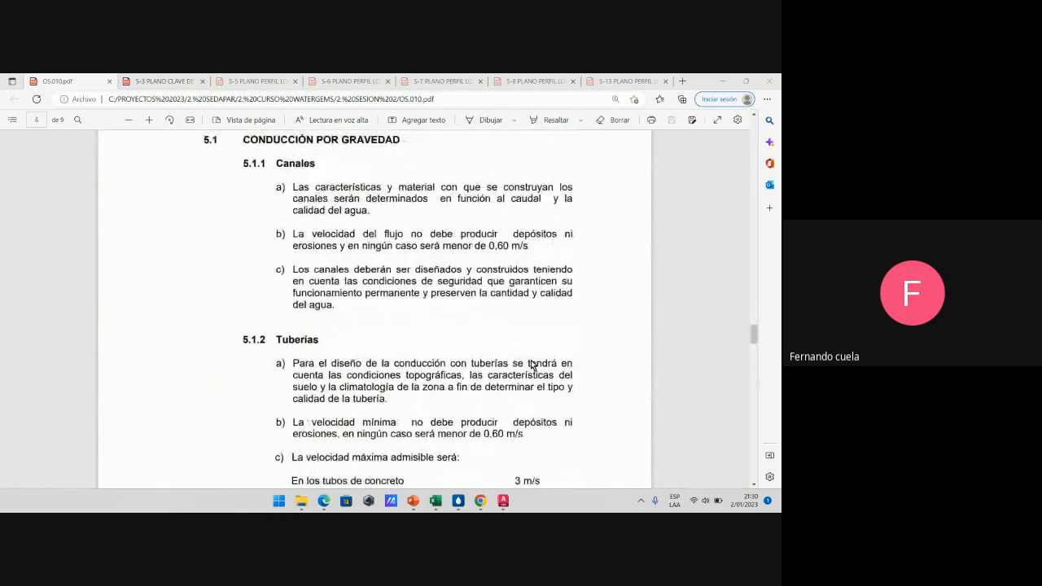
{"action": "scroll", "coordinate": [531, 364], "scroll_direction": "up", "scroll_amount": 7}
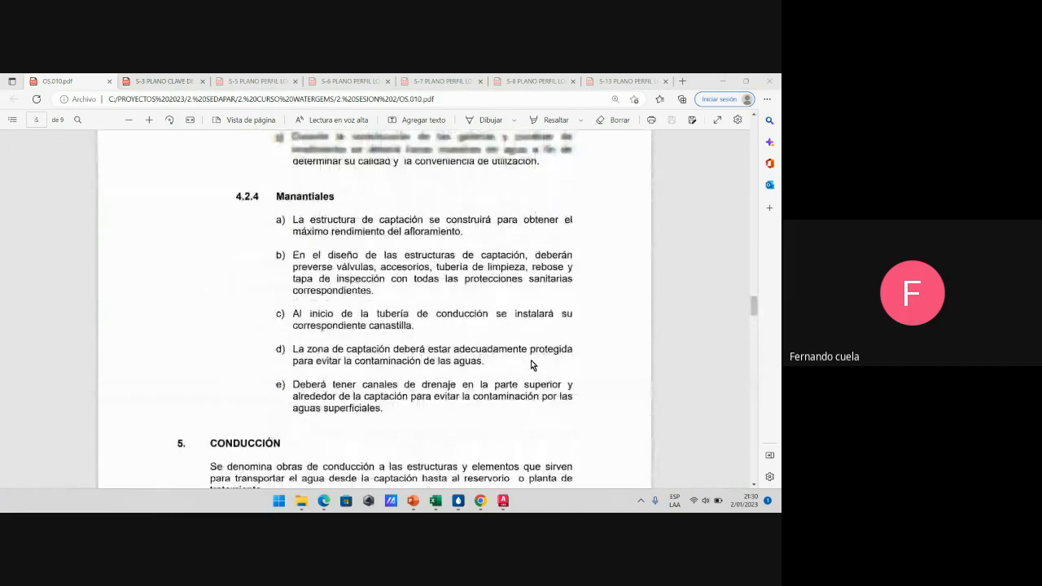
{"action": "scroll", "coordinate": [530, 365], "scroll_direction": "down", "scroll_amount": 10}
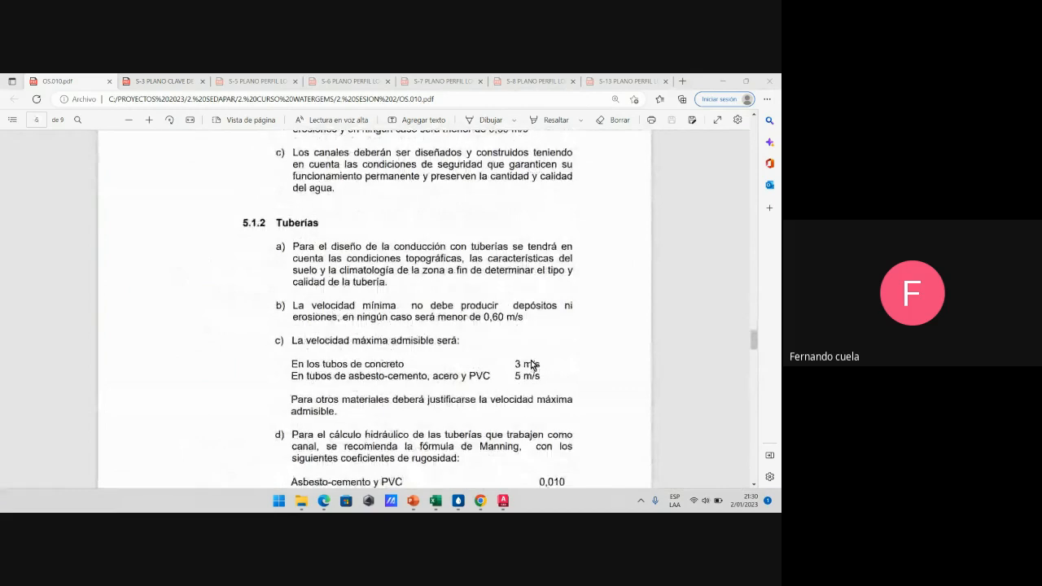
{"action": "scroll", "coordinate": [531, 365], "scroll_direction": "down", "scroll_amount": 6}
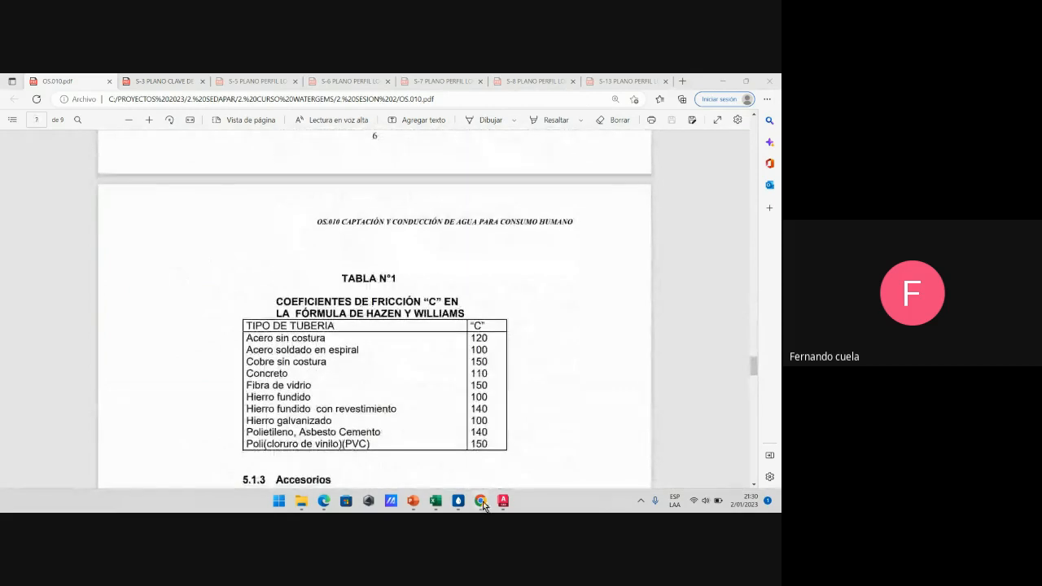
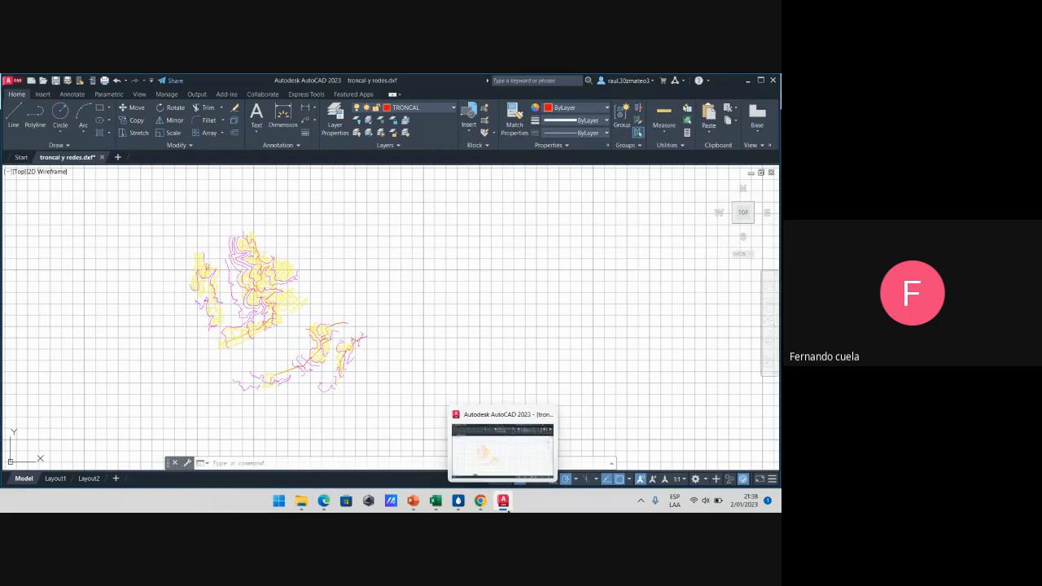
Check the Google Meet call and return to the troncal y redes.dxf drawing in AutoCAD
{"action": "left_click", "coordinate": [530, 504]}
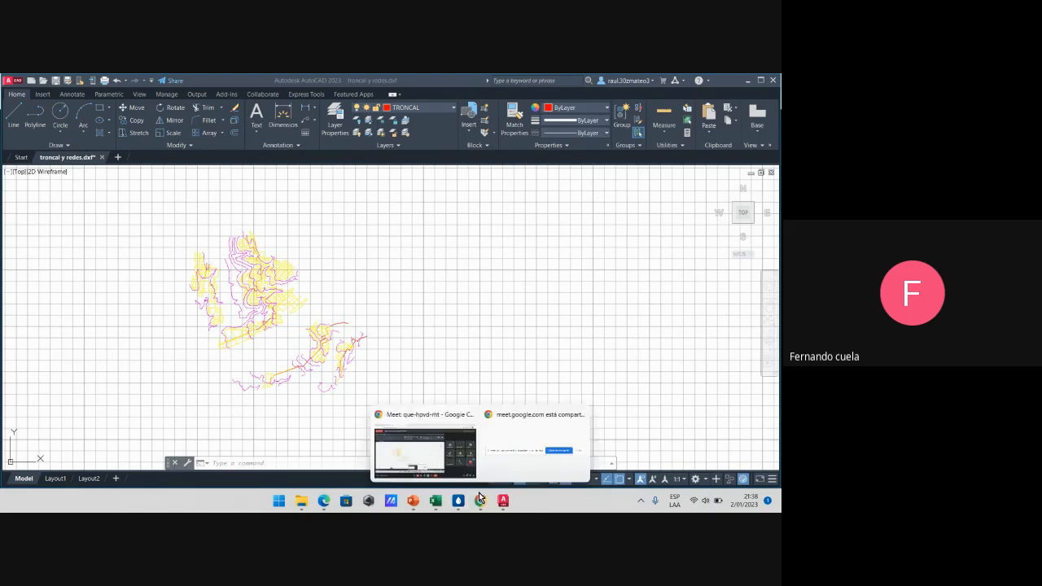
{"action": "left_click", "coordinate": [441, 449]}
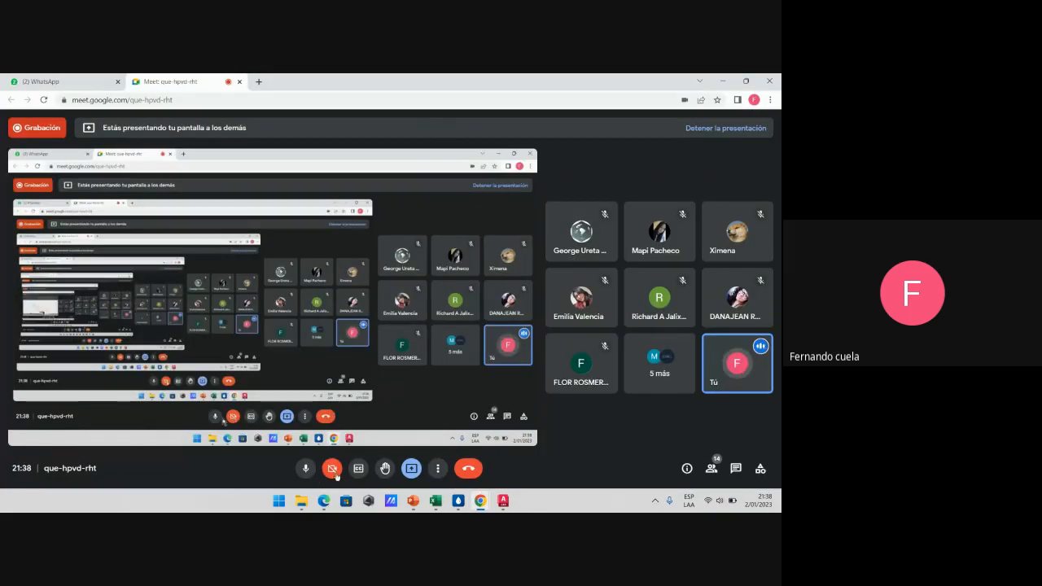
{"action": "left_click", "coordinate": [503, 500]}
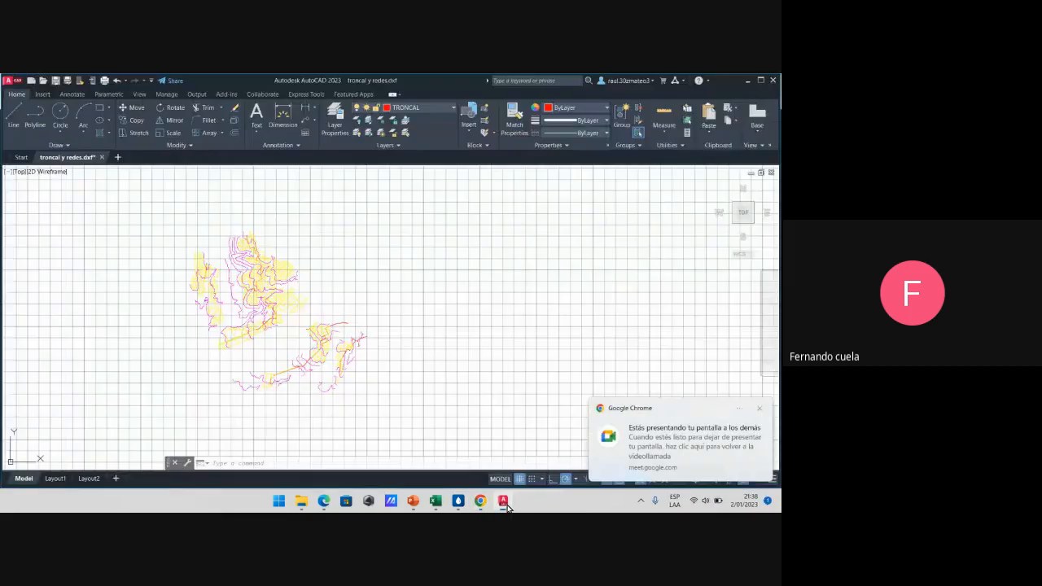
{"action": "left_click", "coordinate": [759, 409]}
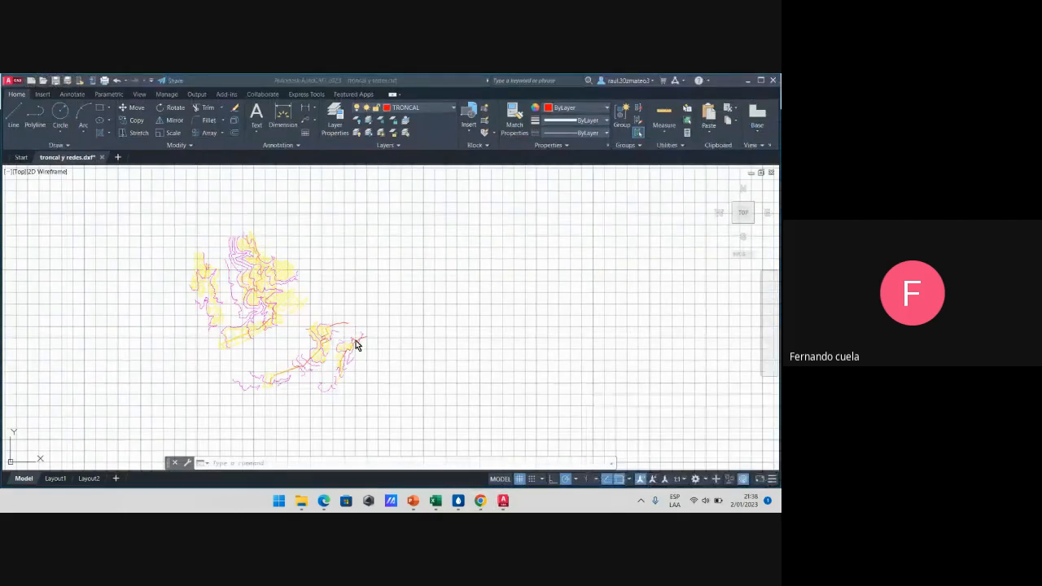
Examine the trunk lines and distribution networks in the southeastern part of the troncal y redes.dxf drawing
{"action": "left_click", "coordinate": [374, 331]}
{"action": "left_click", "coordinate": [356, 308]}
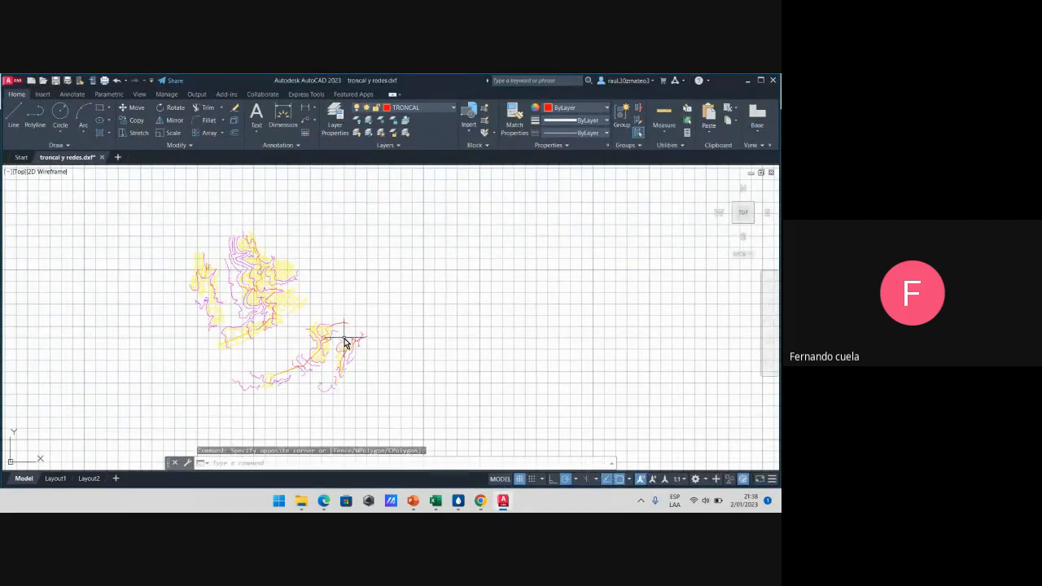
{"action": "scroll", "coordinate": [350, 350], "scroll_direction": "up", "scroll_amount": 5}
{"action": "scroll", "coordinate": [389, 322], "scroll_direction": "down", "scroll_amount": 3}
{"action": "scroll", "coordinate": [398, 342], "scroll_direction": "up", "scroll_amount": 3}
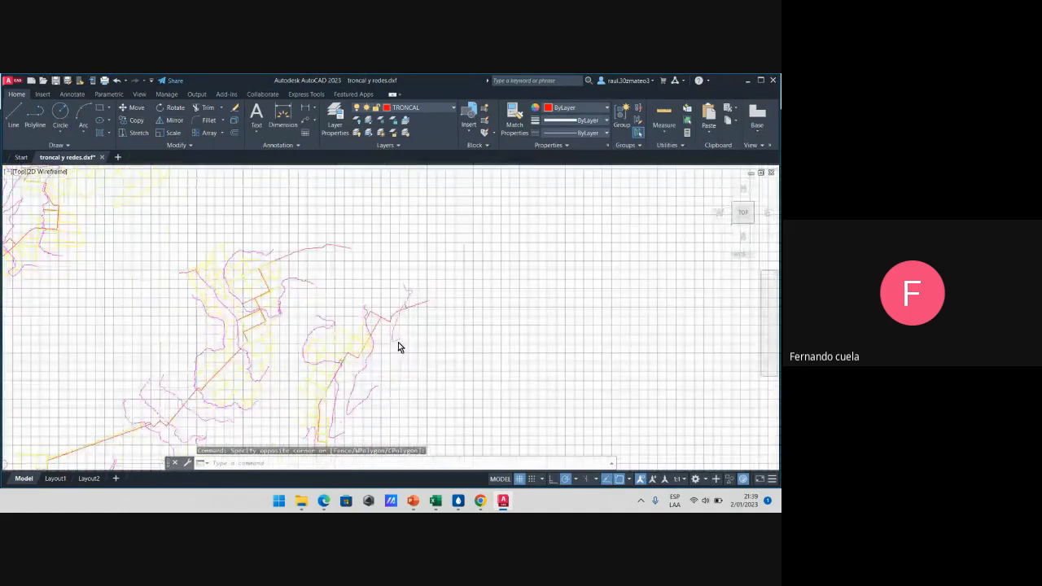
{"action": "scroll", "coordinate": [398, 346], "scroll_direction": "up", "scroll_amount": 2}
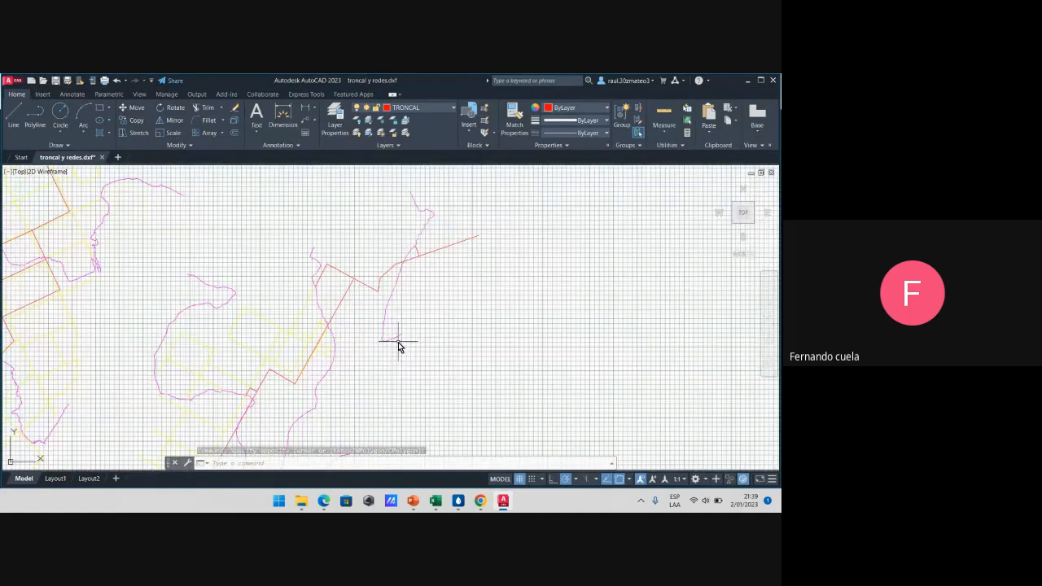
{"action": "scroll", "coordinate": [398, 346], "scroll_direction": "down", "scroll_amount": 5}
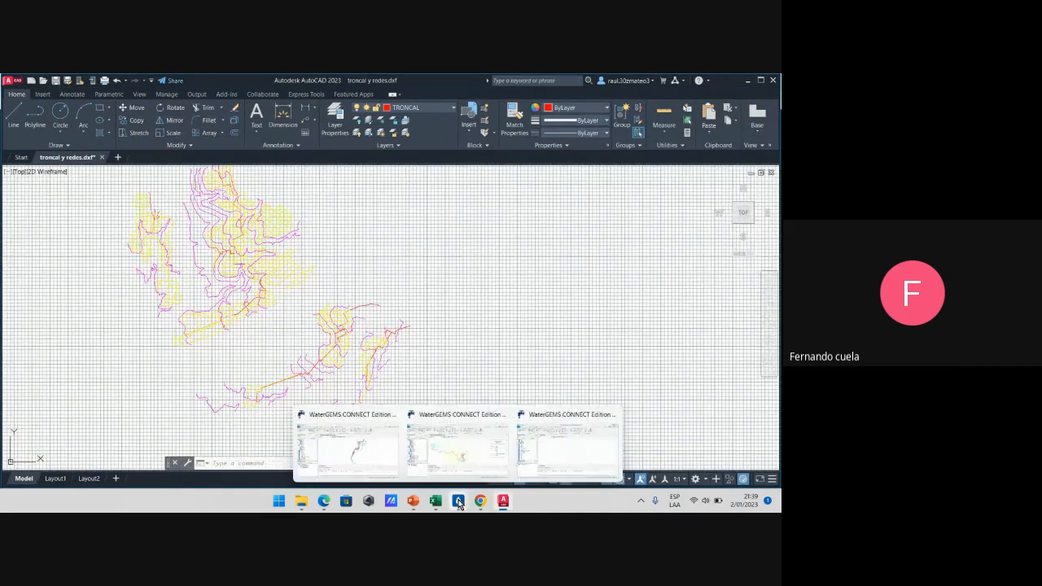
Switch to the Untitled1.wtg project in WaterGEMS and create a new blank hydraulic model
{"action": "left_click", "coordinate": [549, 501]}
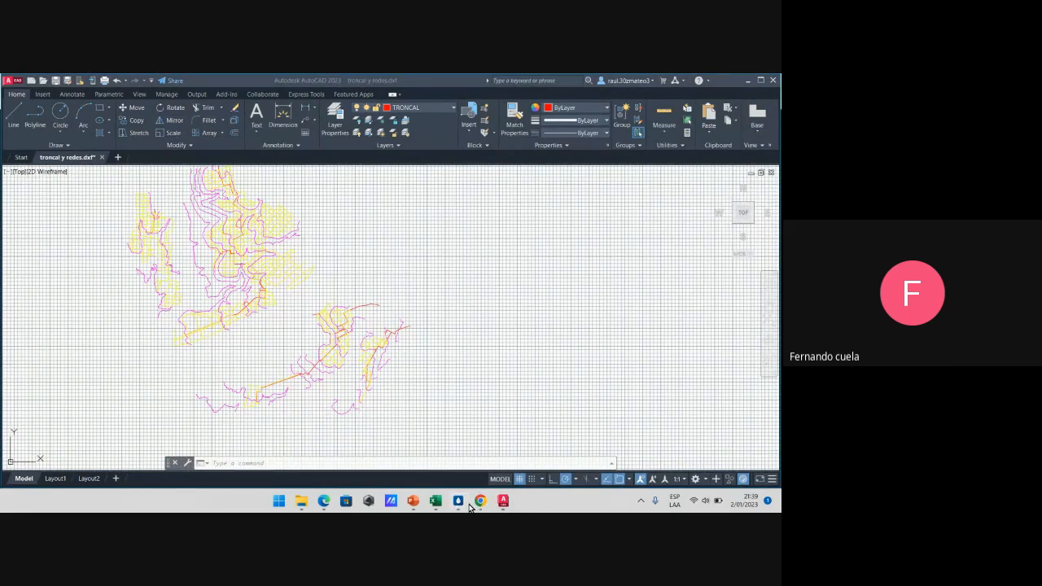
{"action": "mouse_move", "coordinate": [459, 501]}
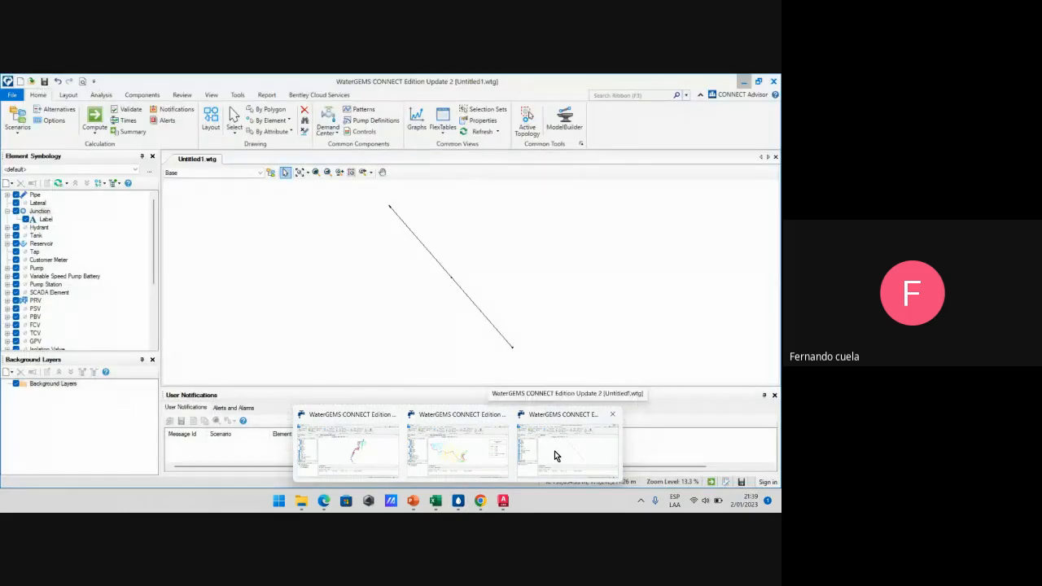
{"action": "left_click", "coordinate": [555, 452]}
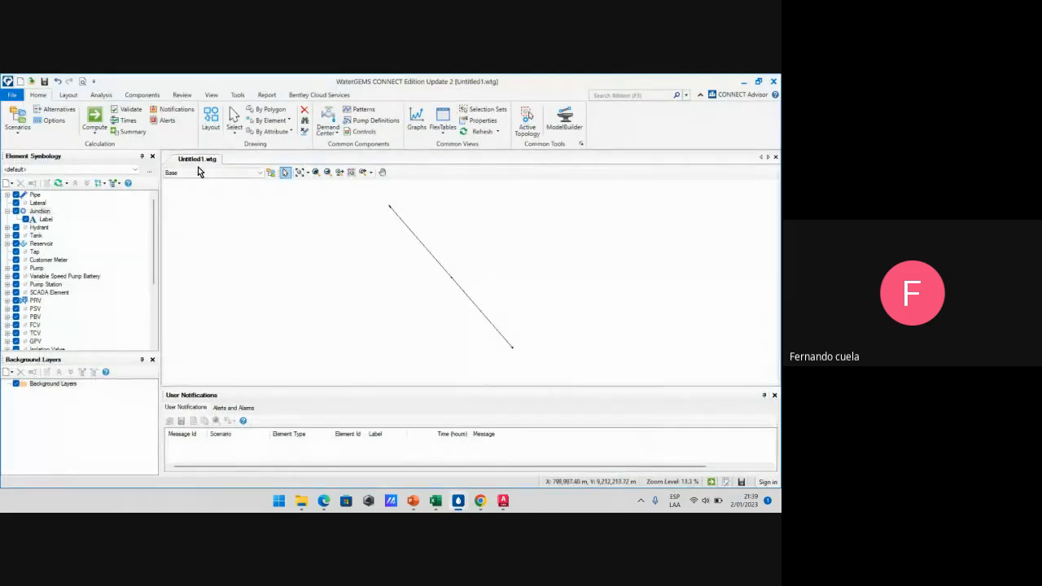
{"action": "left_click", "coordinate": [12, 95]}
{"action": "left_click", "coordinate": [20, 95]}
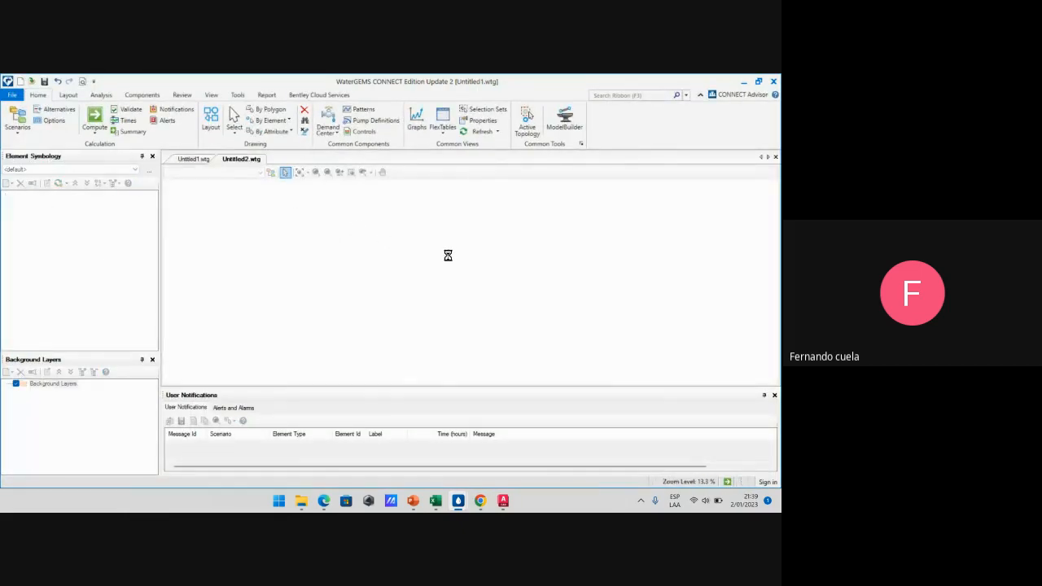
{"action": "left_click", "coordinate": [426, 331]}
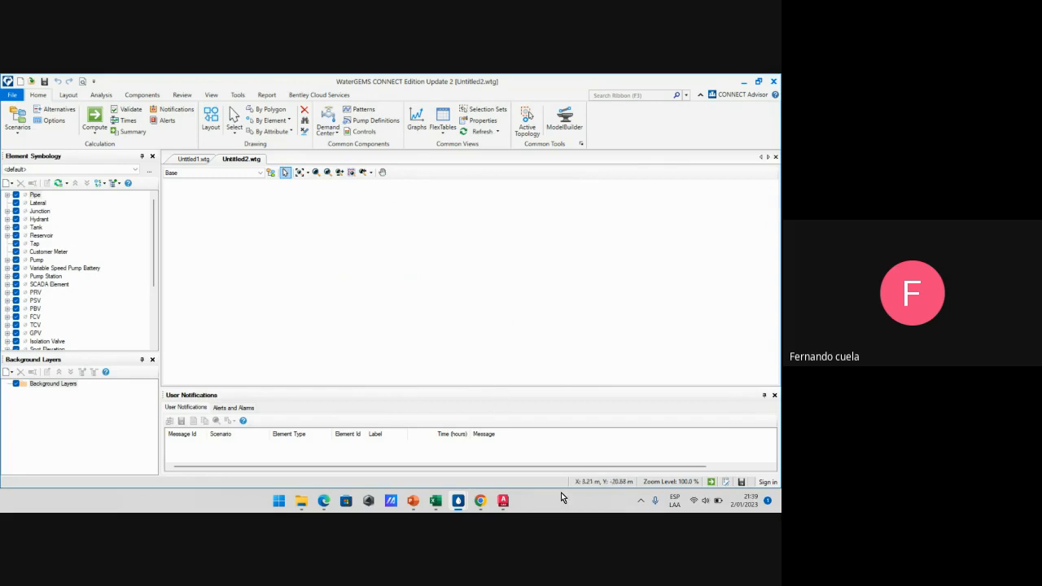
Switch to the WATERGEMS-SESIÓN 2 workbook in Excel to view the gravity conduction line data
{"action": "left_click", "coordinate": [436, 500]}
{"action": "left_click", "coordinate": [389, 448]}
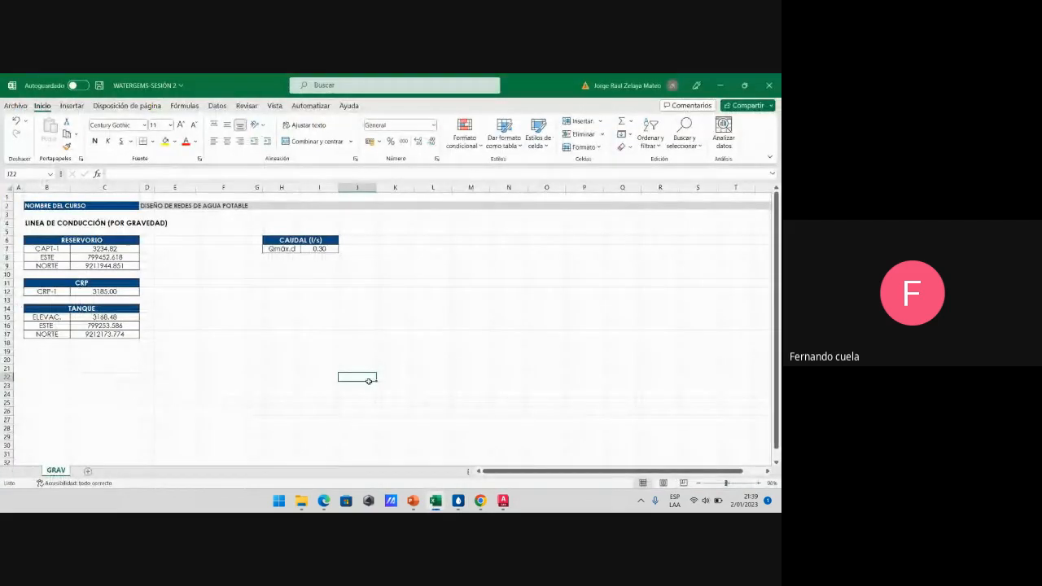
Review the maximum daily flow entry Qmáx.d in the CAUDAL (l/s) table of the GRAV sheet
{"action": "left_click", "coordinate": [236, 293]}
{"action": "left_click_drag", "start_coordinate": [281, 248], "coordinate": [318, 249]}
{"action": "left_click", "coordinate": [284, 284]}
{"action": "left_click", "coordinate": [313, 258]}
{"action": "left_click", "coordinate": [283, 292]}
{"action": "left_click", "coordinate": [292, 250]}
{"action": "left_click", "coordinate": [307, 284]}
{"action": "left_click", "coordinate": [309, 289]}
{"action": "left_click", "coordinate": [289, 281]}
{"action": "left_click", "coordinate": [318, 291]}
{"action": "left_click", "coordinate": [297, 250]}
{"action": "left_click", "coordinate": [318, 275]}
{"action": "left_click", "coordinate": [282, 292]}
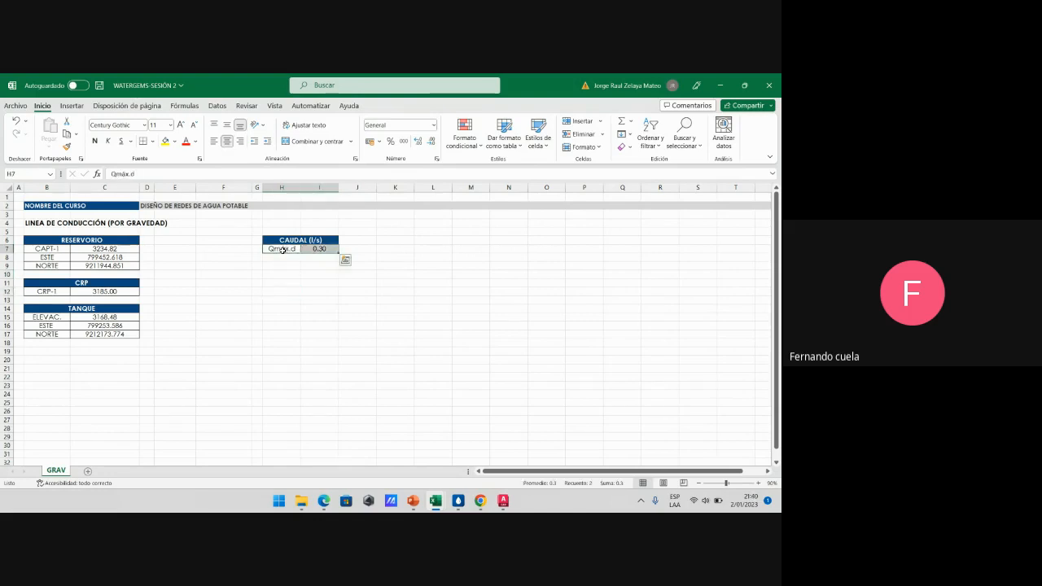
{"action": "left_click", "coordinate": [290, 250]}
{"action": "left_click", "coordinate": [298, 289]}
{"action": "left_click", "coordinate": [289, 249]}
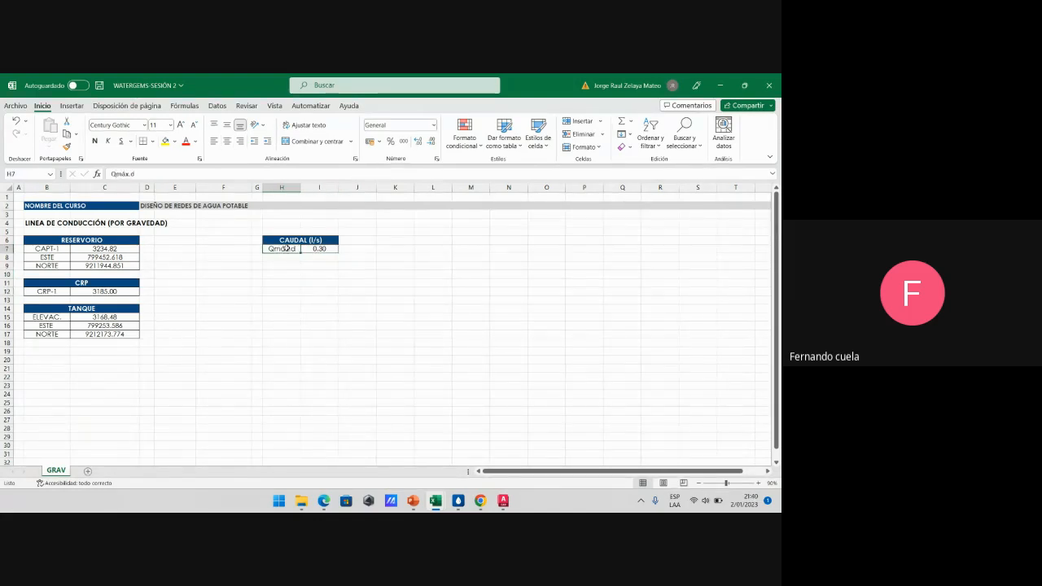
{"action": "left_click", "coordinate": [312, 249]}
{"action": "left_click", "coordinate": [291, 249]}
{"action": "left_click", "coordinate": [297, 275]}
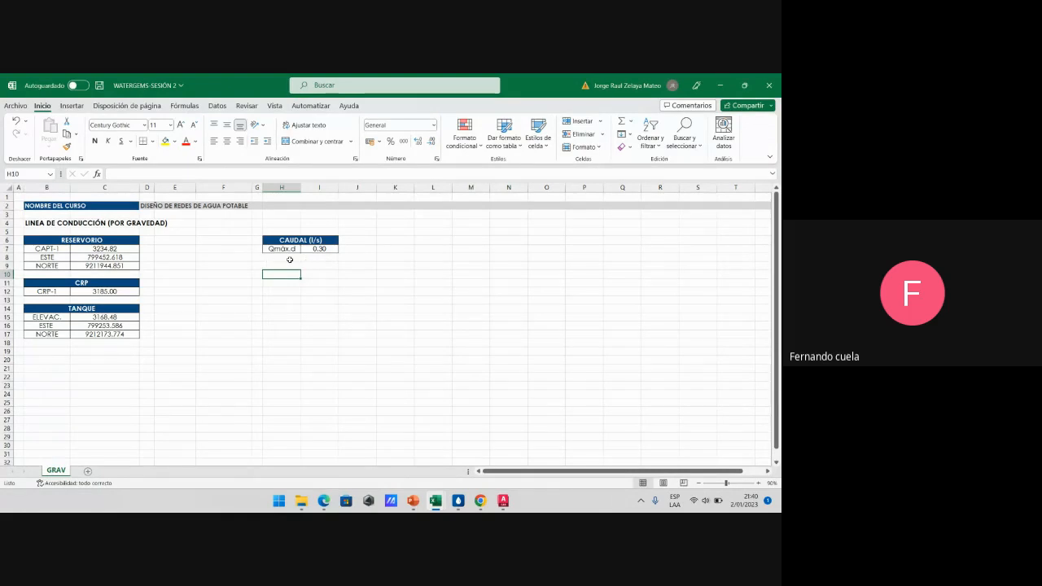
Compare the LINEA DE CONDUCCIÓN (POR GRAVEDAD) heading with the Qmáx.d design flow in the CAUDAL table
{"action": "left_click", "coordinate": [47, 221]}
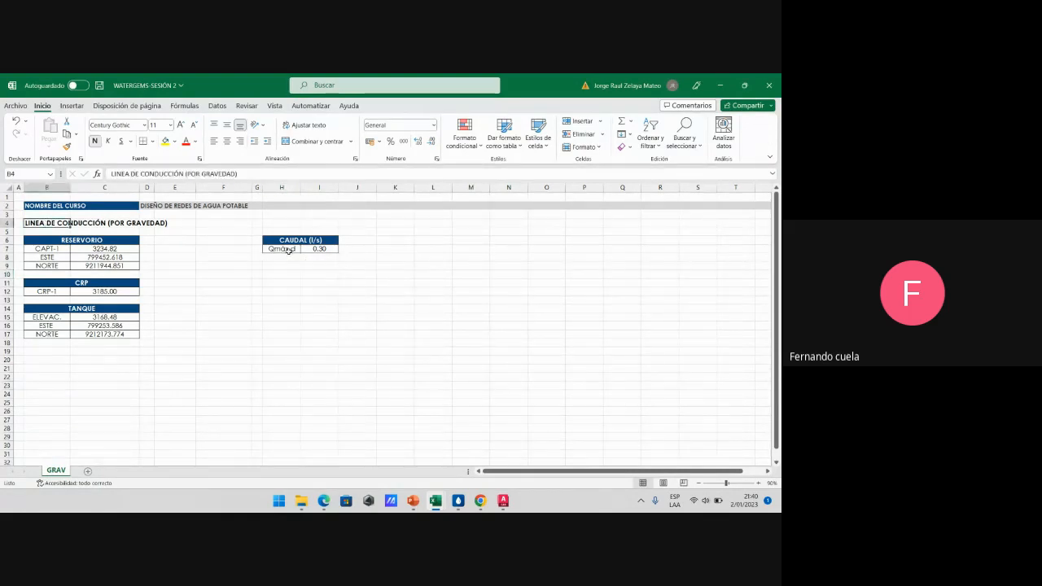
{"action": "left_click", "coordinate": [289, 251]}
{"action": "left_click", "coordinate": [313, 250]}
{"action": "left_click", "coordinate": [275, 249]}
{"action": "left_click", "coordinate": [296, 266]}
{"action": "left_click", "coordinate": [319, 265]}
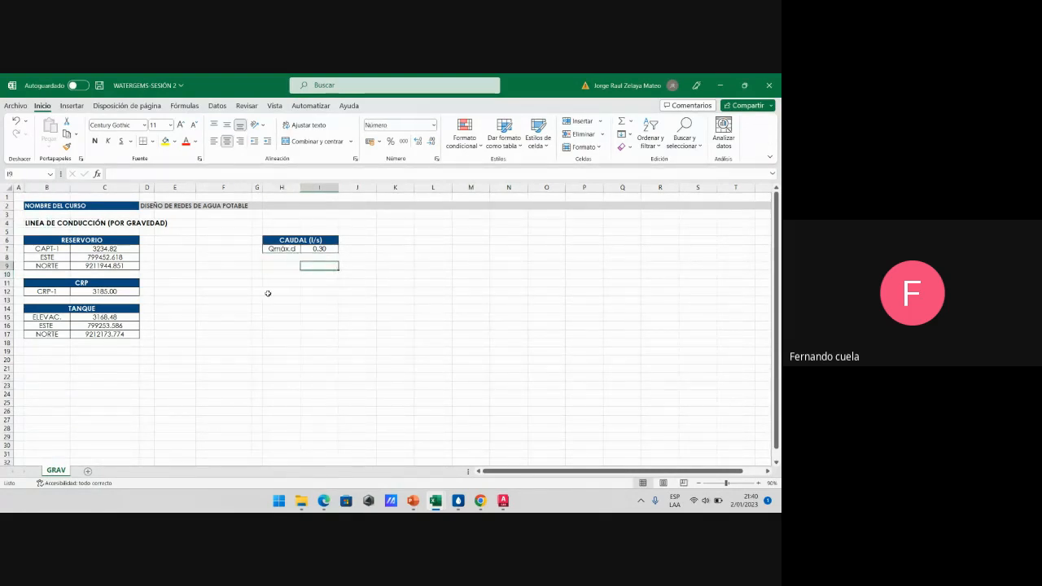
Switch to the troncal y redes.dxf drawing in AutoCAD and examine the upstream end of the red trunk line
{"action": "mouse_move", "coordinate": [513, 506]}
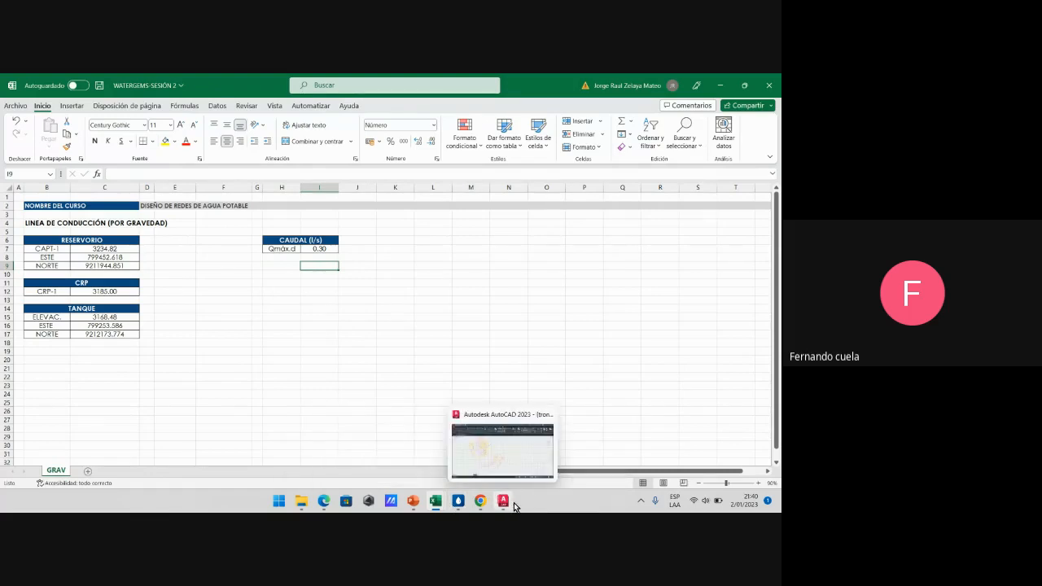
{"action": "left_click", "coordinate": [518, 463]}
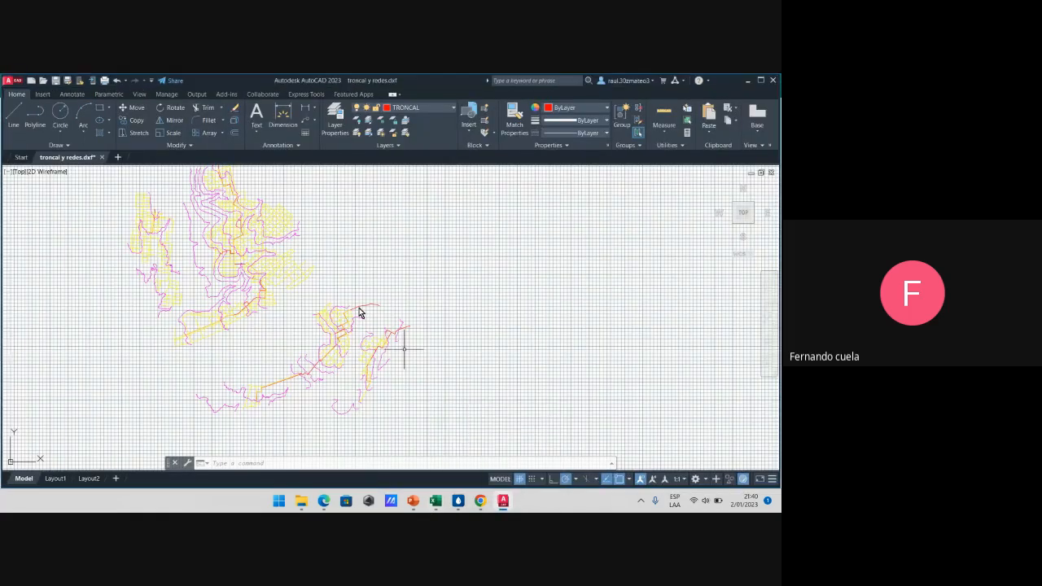
{"action": "scroll", "coordinate": [367, 307], "scroll_direction": "up", "scroll_amount": 10}
{"action": "scroll", "coordinate": [464, 296], "scroll_direction": "up", "scroll_amount": 5}
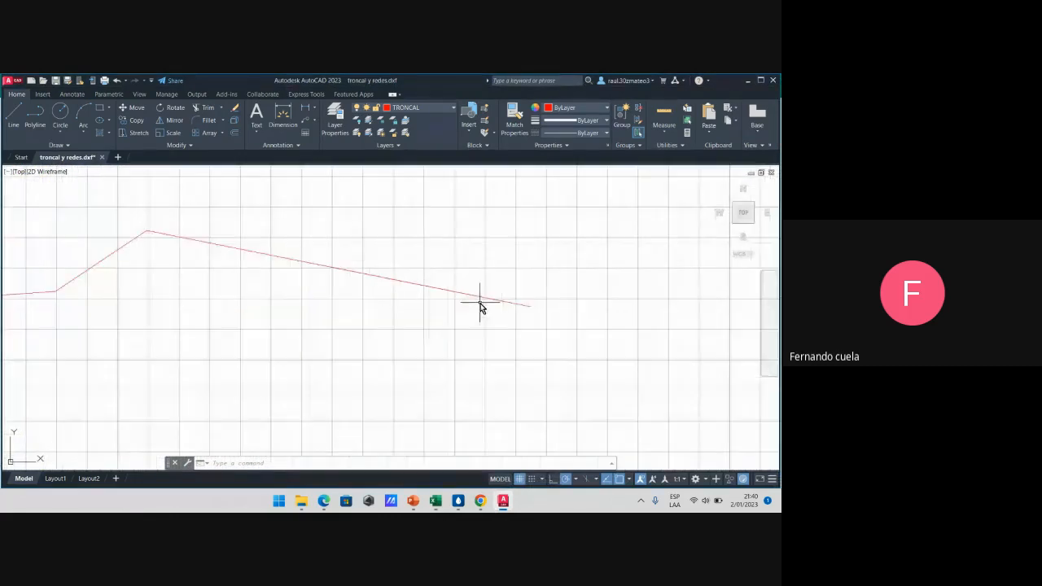
{"action": "scroll", "coordinate": [488, 297], "scroll_direction": "down", "scroll_amount": 5}
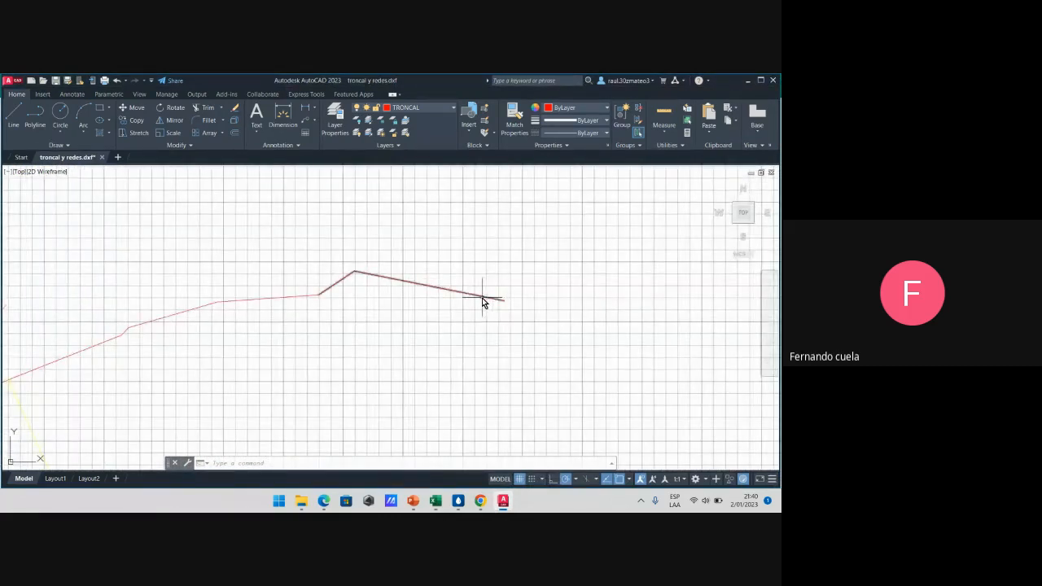
{"action": "scroll", "coordinate": [468, 305], "scroll_direction": "down", "scroll_amount": 3}
{"action": "scroll", "coordinate": [468, 297], "scroll_direction": "up", "scroll_amount": 4}
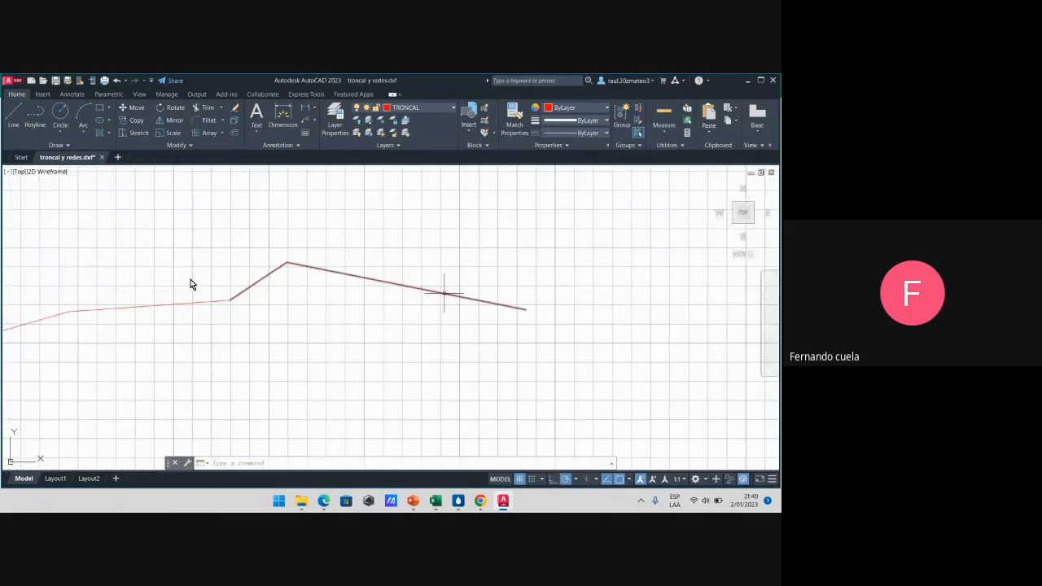
{"action": "scroll", "coordinate": [239, 304], "scroll_direction": "down", "scroll_amount": 6}
{"action": "scroll", "coordinate": [239, 304], "scroll_direction": "down", "scroll_amount": 3}
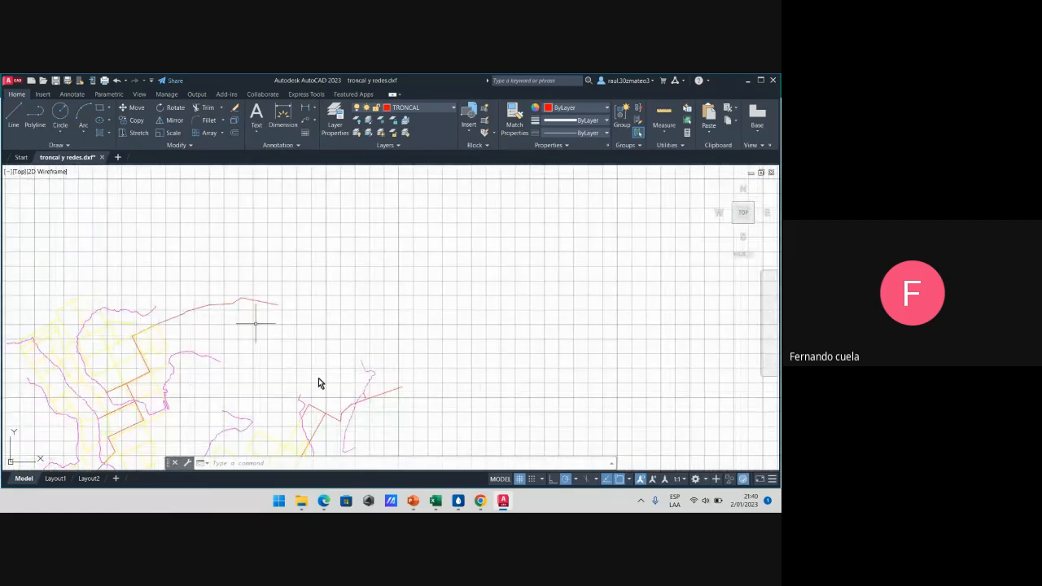
Switch to the RAP-18 SECTORIZADO FINAL 2.0.wtg model in WaterGEMS and examine the RAP-18 storage element and its outlet pipe
{"action": "mouse_move", "coordinate": [457, 500]}
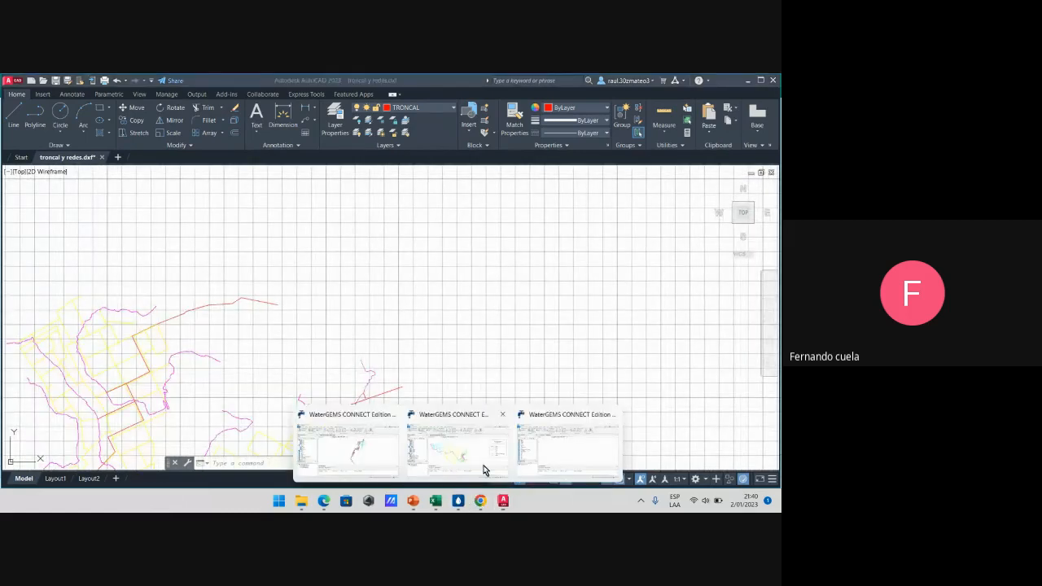
{"action": "left_click", "coordinate": [376, 444]}
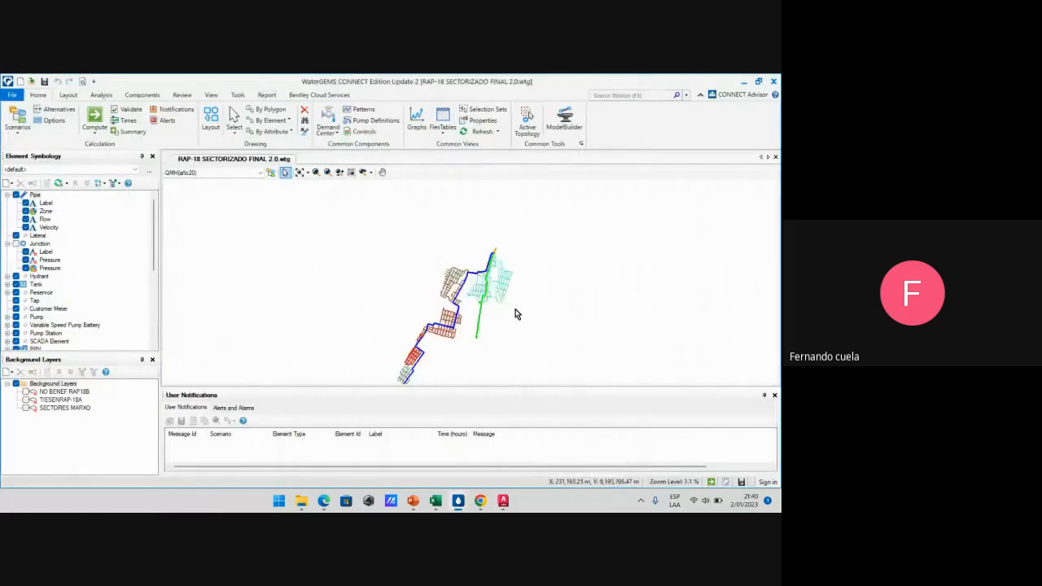
{"action": "scroll", "coordinate": [492, 254], "scroll_direction": "up", "scroll_amount": 10}
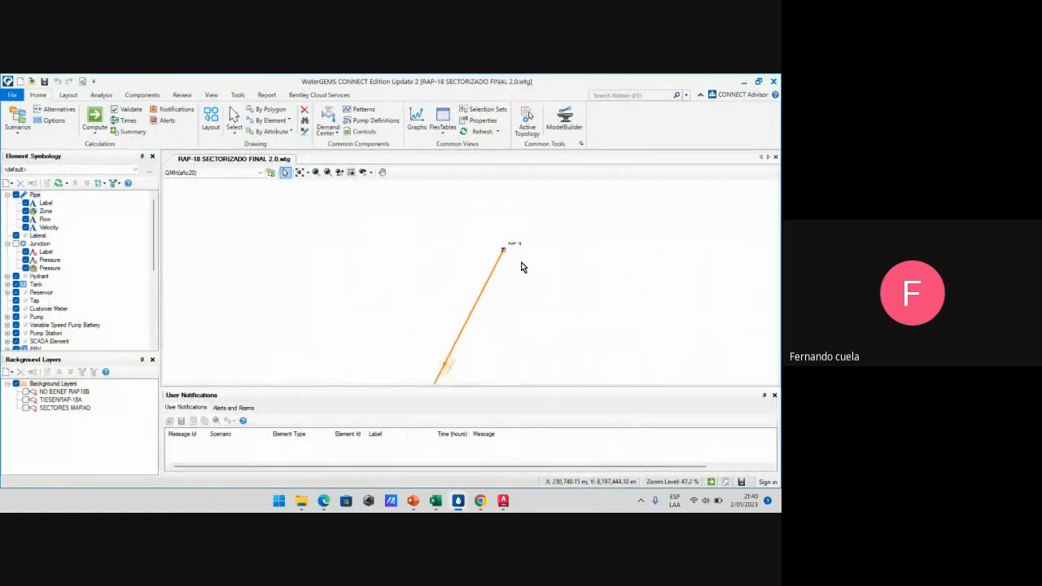
{"action": "scroll", "coordinate": [512, 254], "scroll_direction": "up", "scroll_amount": 4}
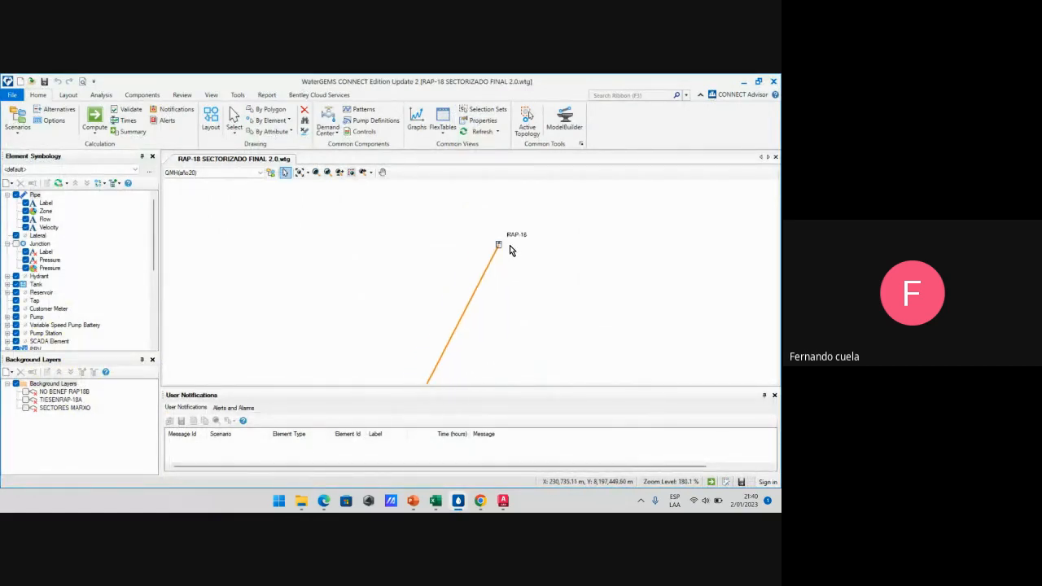
{"action": "scroll", "coordinate": [484, 291], "scroll_direction": "down", "scroll_amount": 3}
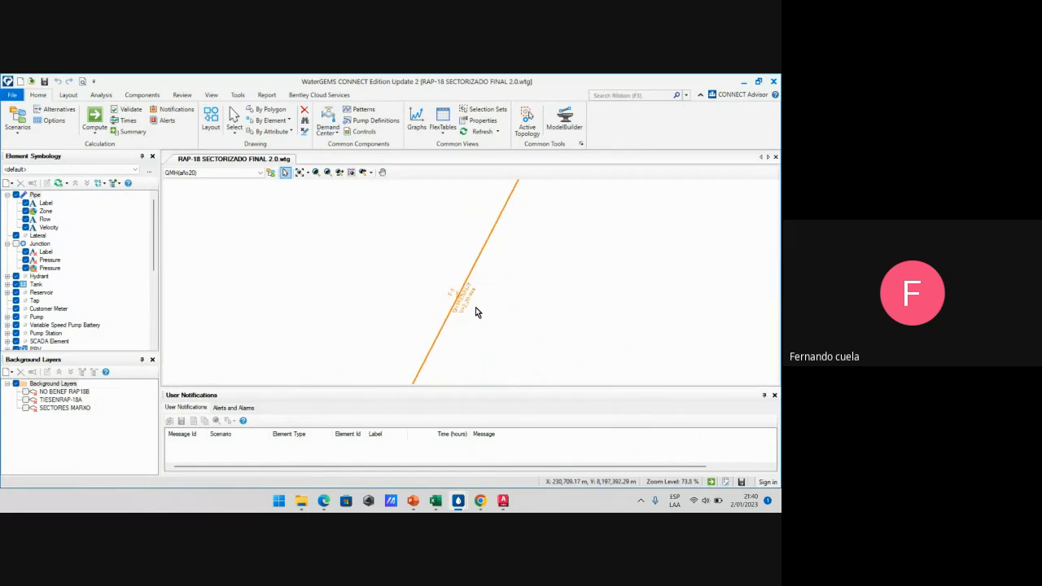
{"action": "scroll", "coordinate": [477, 309], "scroll_direction": "down", "scroll_amount": 2}
{"action": "scroll", "coordinate": [511, 231], "scroll_direction": "up", "scroll_amount": 3}
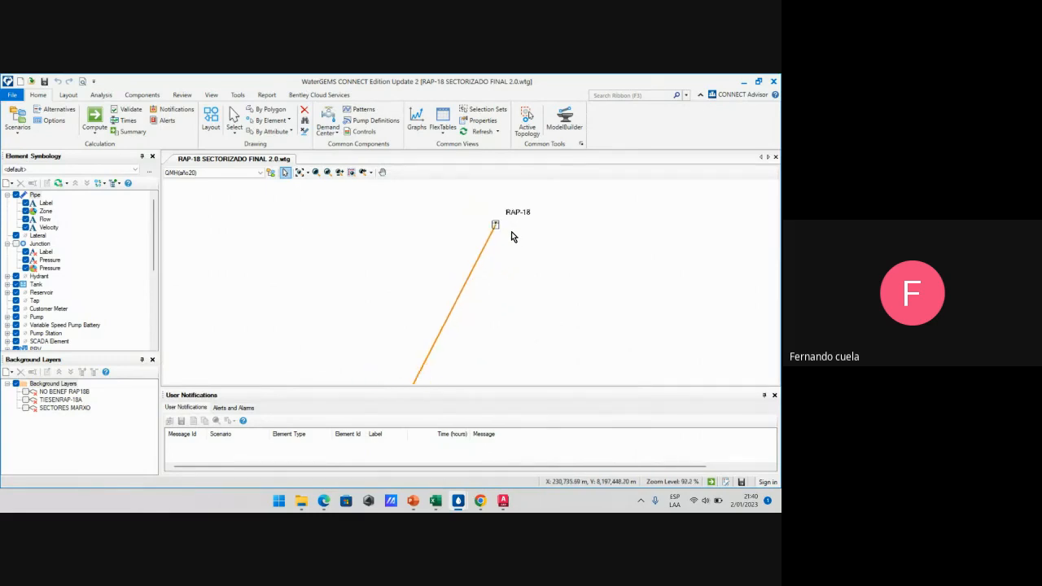
{"action": "scroll", "coordinate": [498, 226], "scroll_direction": "up", "scroll_amount": 4}
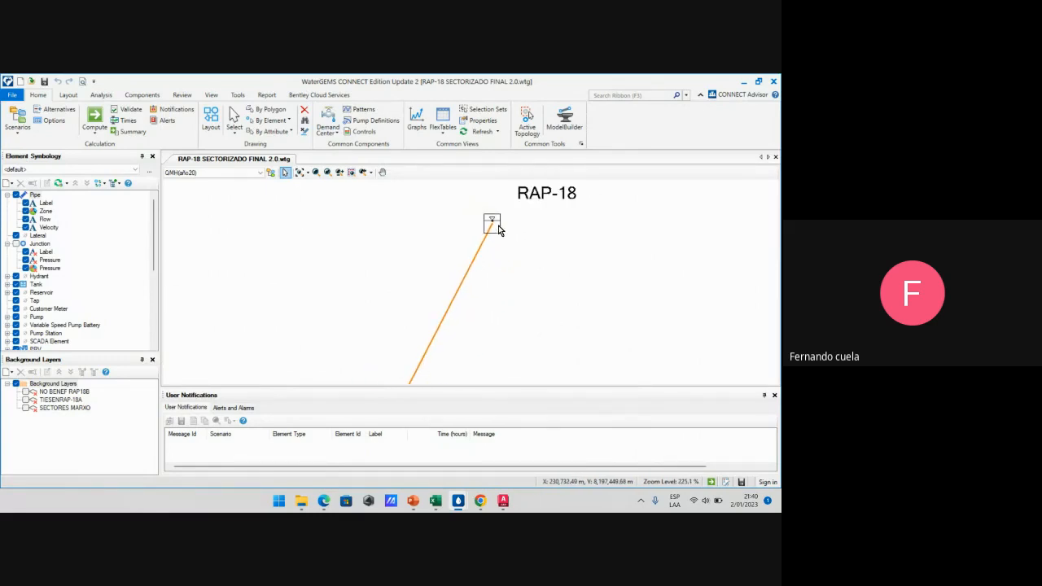
Examine the branch point labelled HACIA CAY-45 CAY-48 CAY-54 CAY-90 and the blue and green mains running downstream to the networks
{"action": "scroll", "coordinate": [498, 225], "scroll_direction": "down", "scroll_amount": 10}
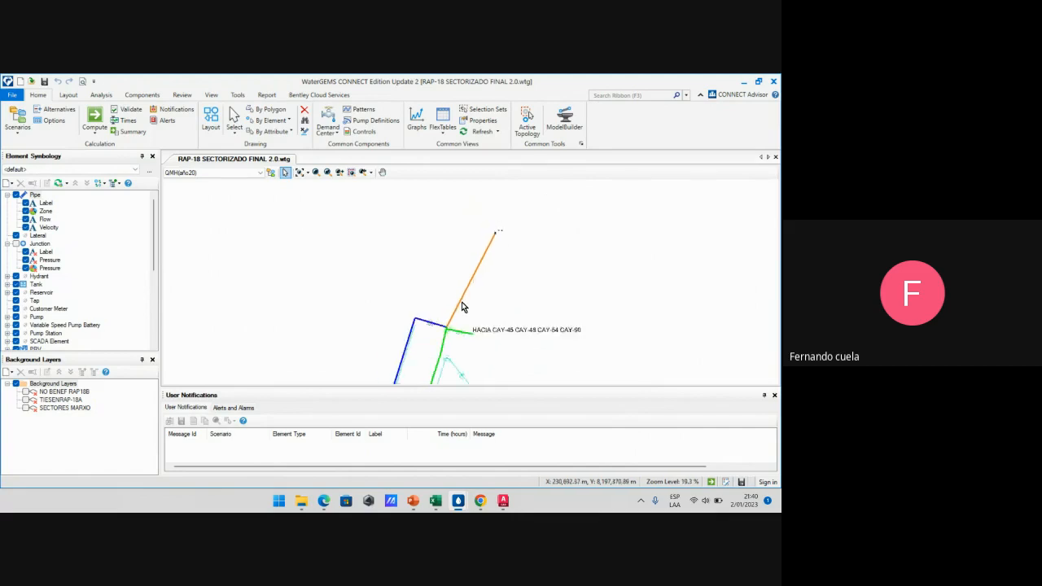
{"action": "scroll", "coordinate": [461, 306], "scroll_direction": "up", "scroll_amount": 10}
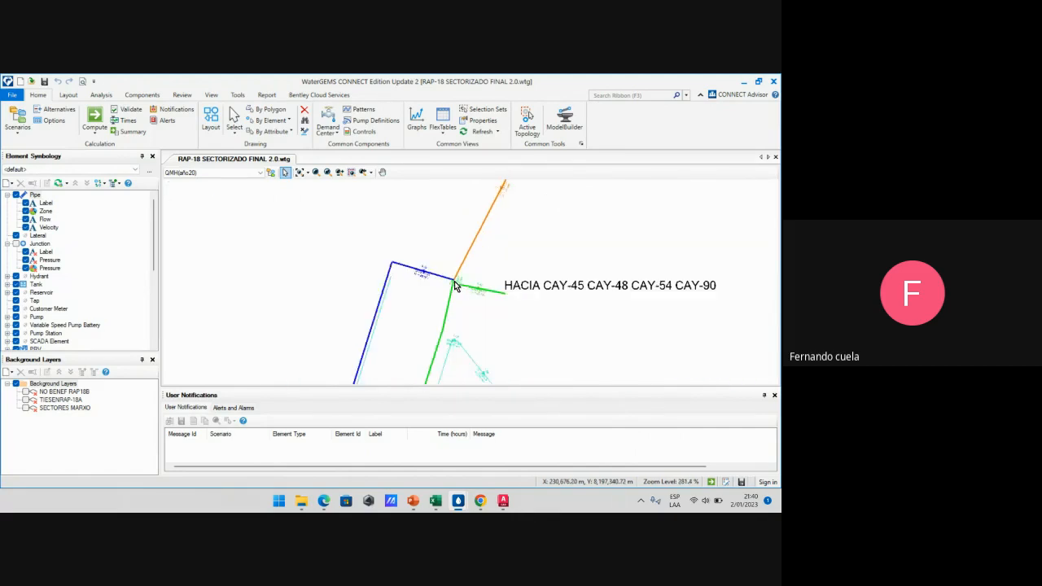
{"action": "scroll", "coordinate": [456, 285], "scroll_direction": "down", "scroll_amount": 10}
{"action": "scroll", "coordinate": [446, 303], "scroll_direction": "up", "scroll_amount": 3}
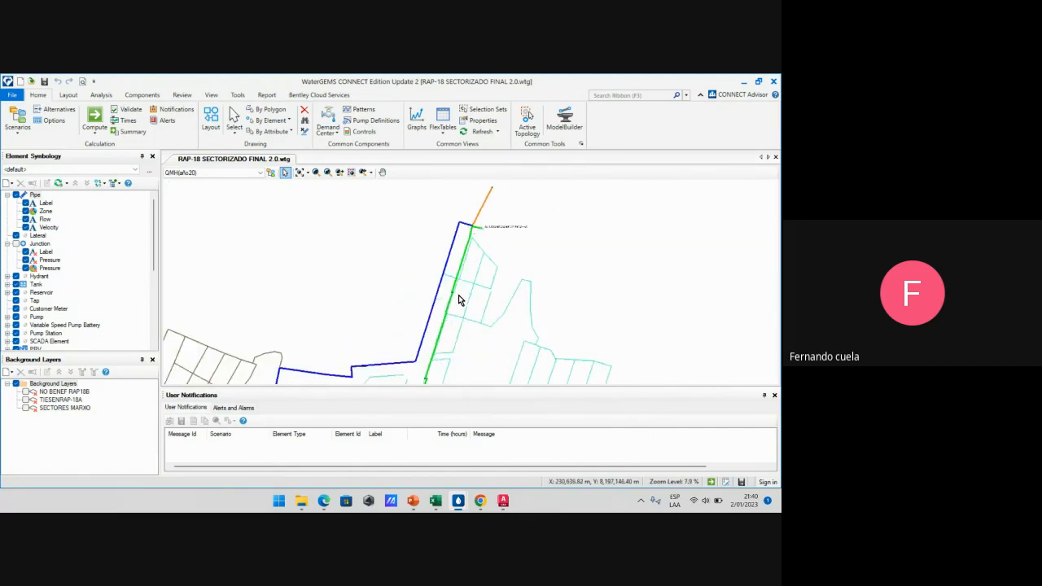
{"action": "scroll", "coordinate": [458, 301], "scroll_direction": "down", "scroll_amount": 2}
{"action": "scroll", "coordinate": [455, 296], "scroll_direction": "up", "scroll_amount": 3}
{"action": "scroll", "coordinate": [464, 260], "scroll_direction": "down", "scroll_amount": 5}
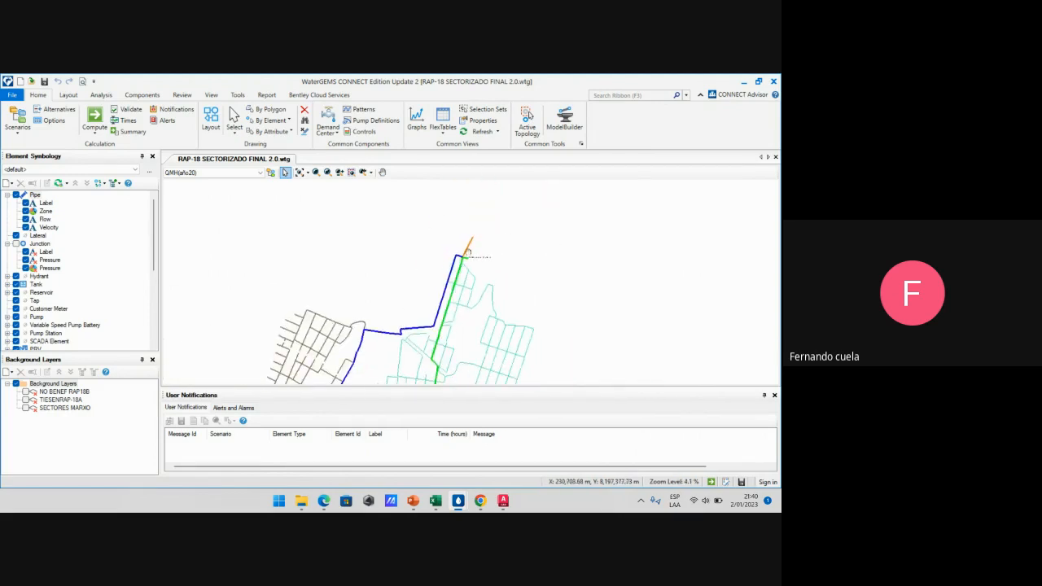
{"action": "scroll", "coordinate": [466, 259], "scroll_direction": "up", "scroll_amount": 6}
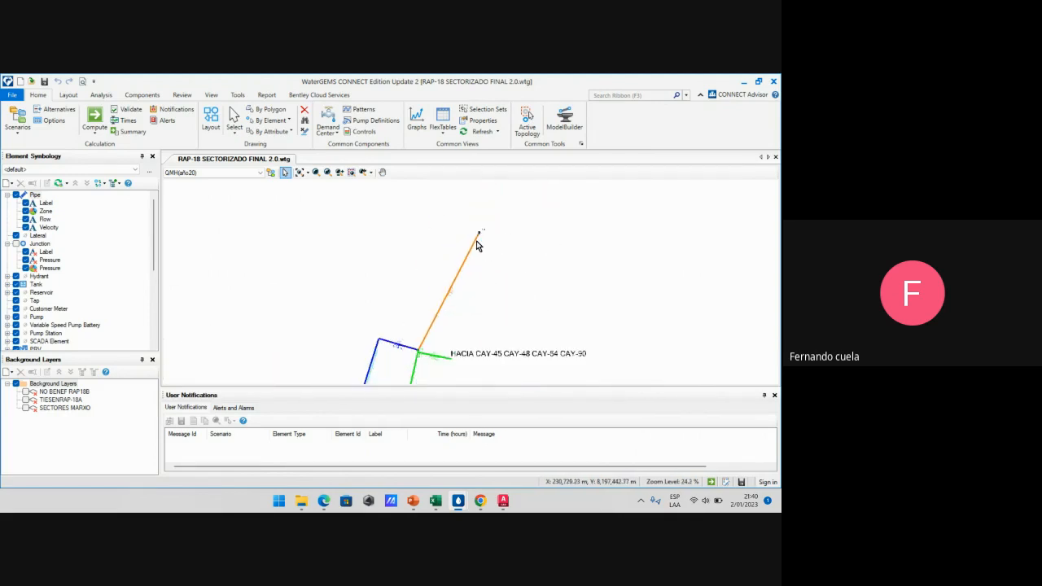
{"action": "scroll", "coordinate": [477, 244], "scroll_direction": "down", "scroll_amount": 3}
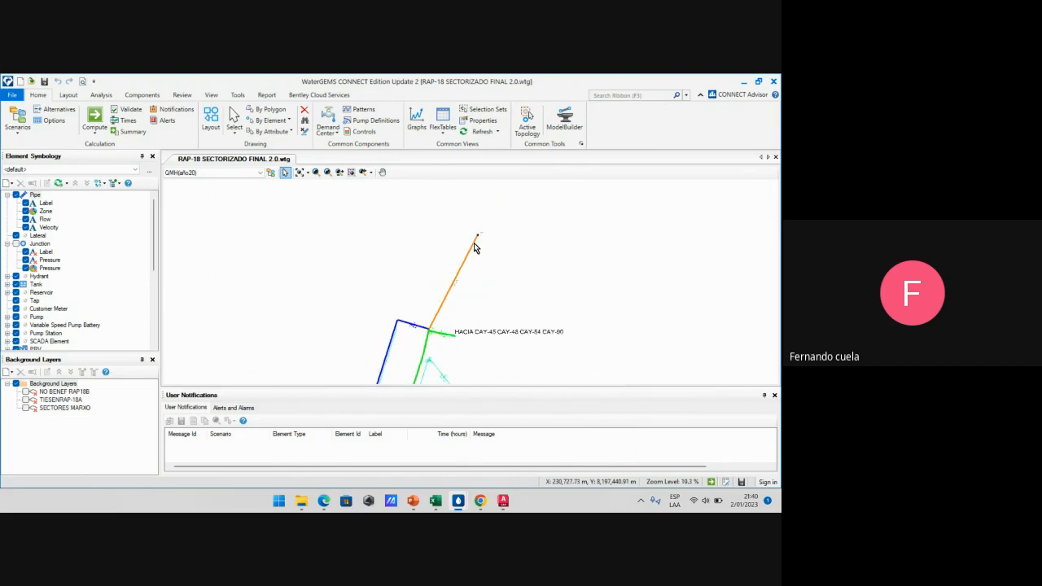
{"action": "scroll", "coordinate": [465, 260], "scroll_direction": "down", "scroll_amount": 2}
{"action": "middle_click_drag", "start_coordinate": [442, 326], "coordinate": [460, 233]}
{"action": "scroll", "coordinate": [434, 312], "scroll_direction": "up", "scroll_amount": 2}
{"action": "scroll", "coordinate": [434, 316], "scroll_direction": "down", "scroll_amount": 4}
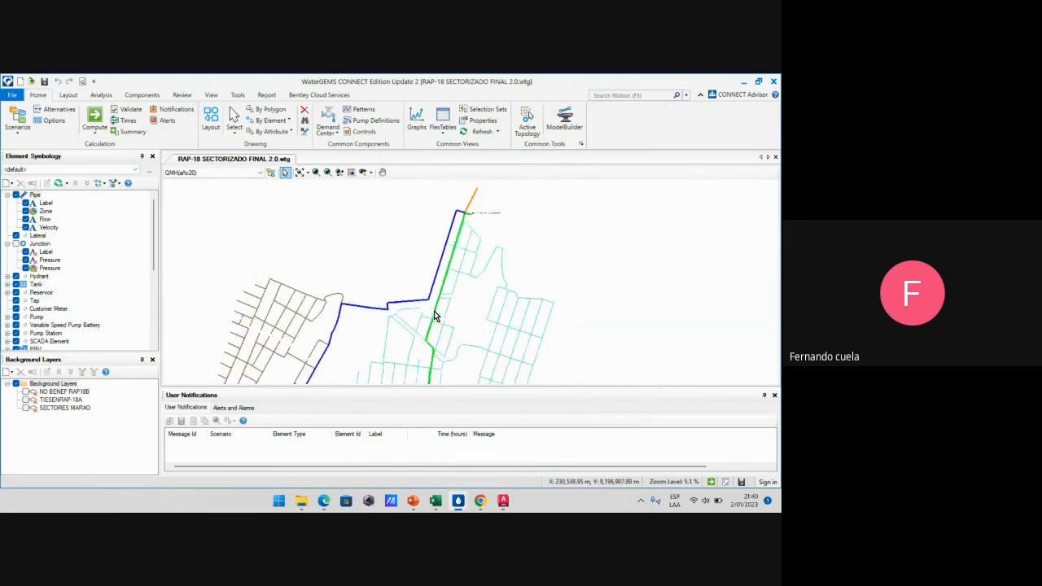
Examine the orange trunk pipe between RAP-18 and the first branch point
{"action": "scroll", "coordinate": [463, 281], "scroll_direction": "up", "scroll_amount": 4}
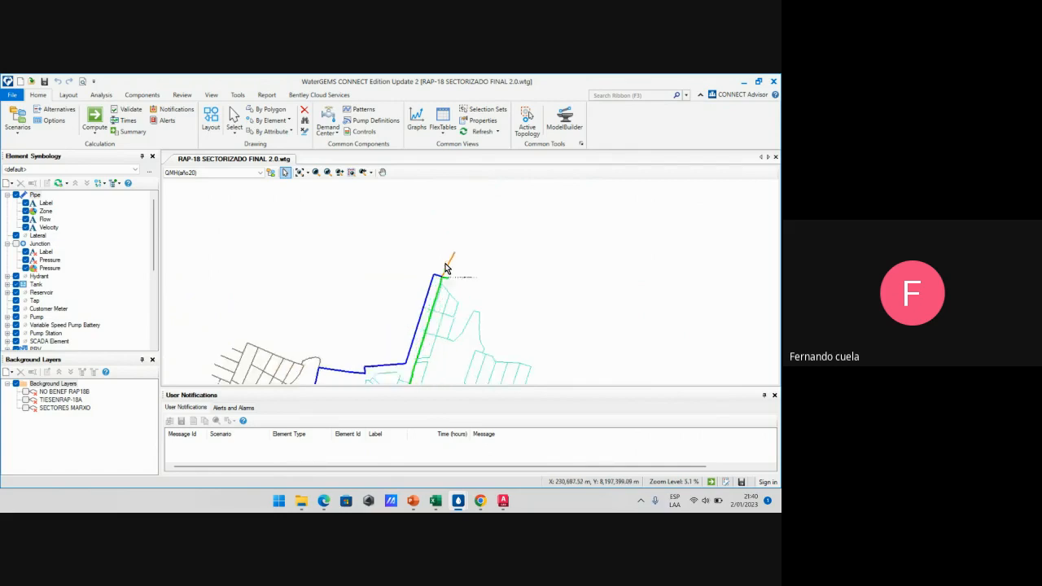
{"action": "scroll", "coordinate": [456, 258], "scroll_direction": "up", "scroll_amount": 6}
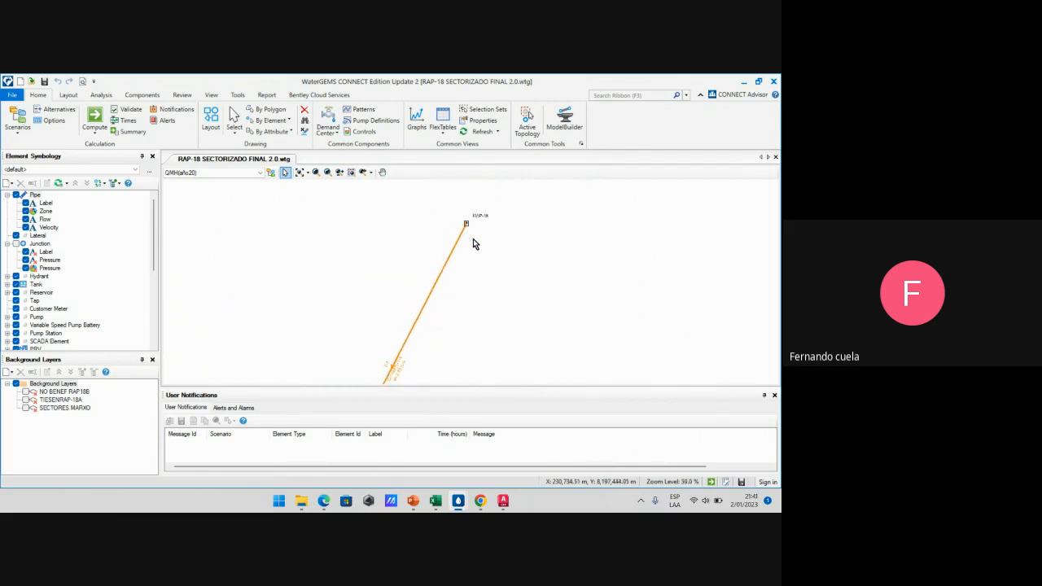
{"action": "scroll", "coordinate": [470, 318], "scroll_direction": "down", "scroll_amount": 5}
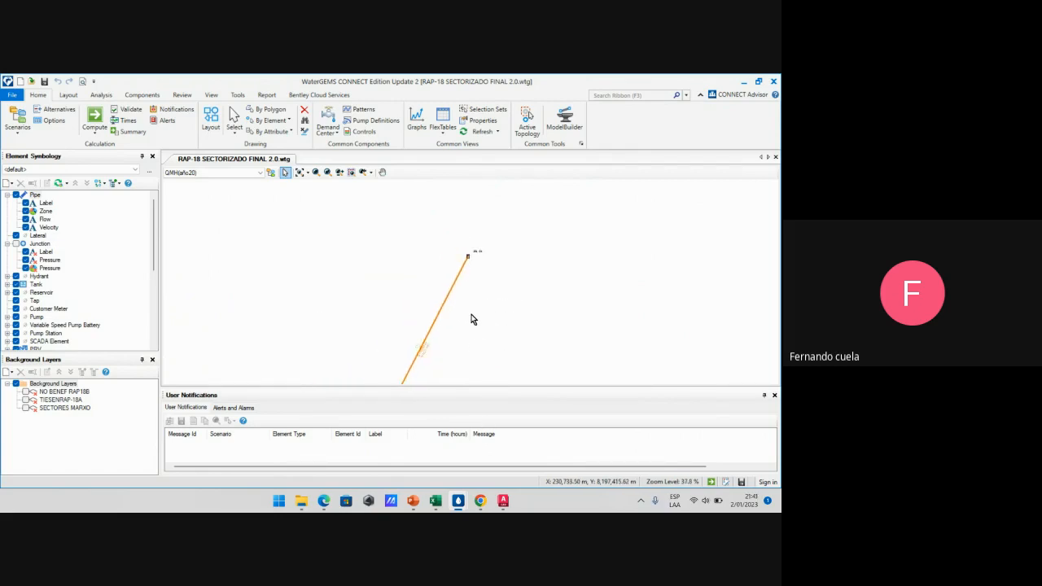
{"action": "scroll", "coordinate": [468, 321], "scroll_direction": "up", "scroll_amount": 3}
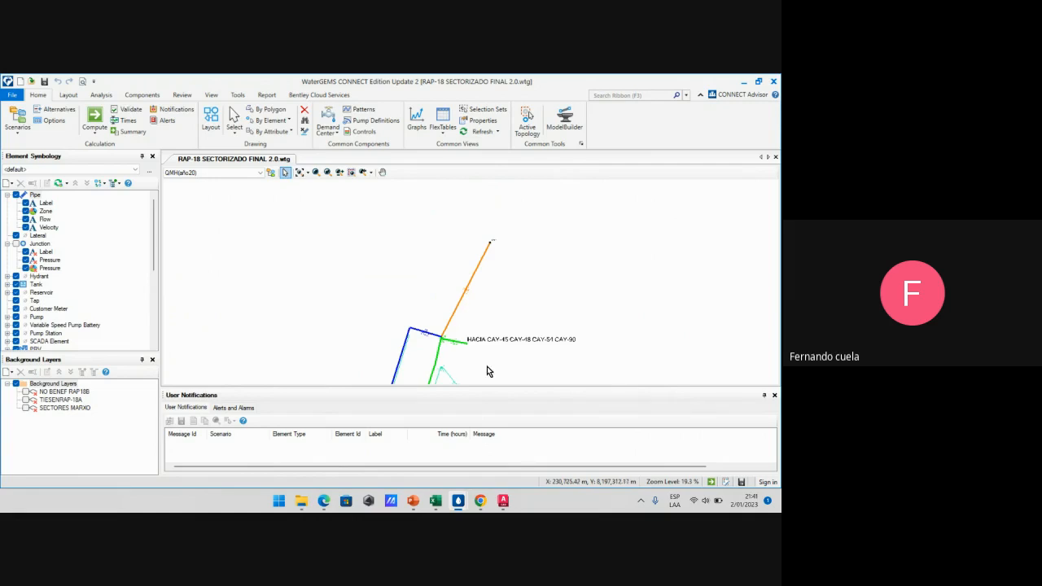
{"action": "scroll", "coordinate": [494, 264], "scroll_direction": "up", "scroll_amount": 3}
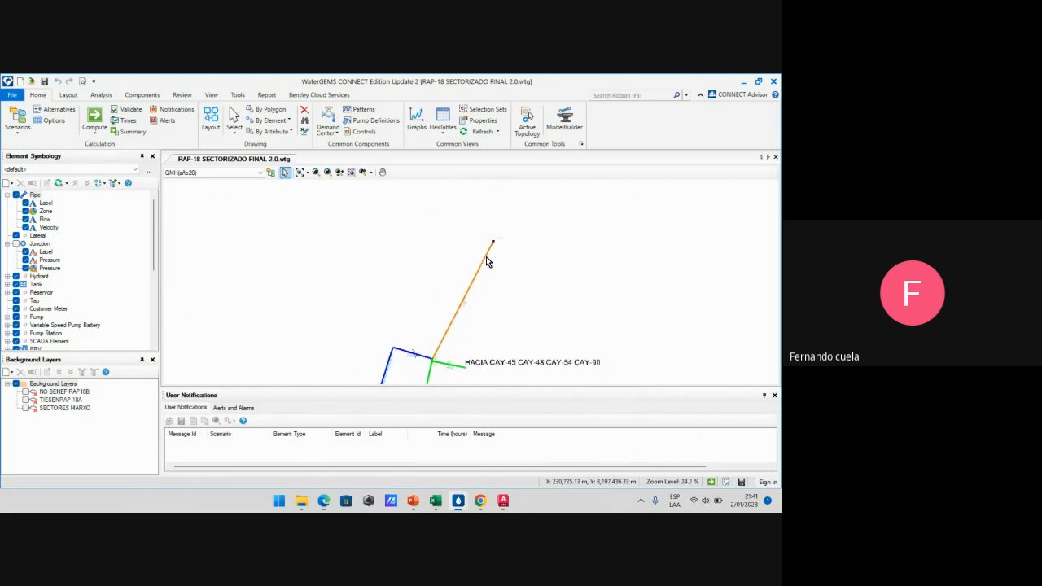
{"action": "scroll", "coordinate": [494, 252], "scroll_direction": "down", "scroll_amount": 3}
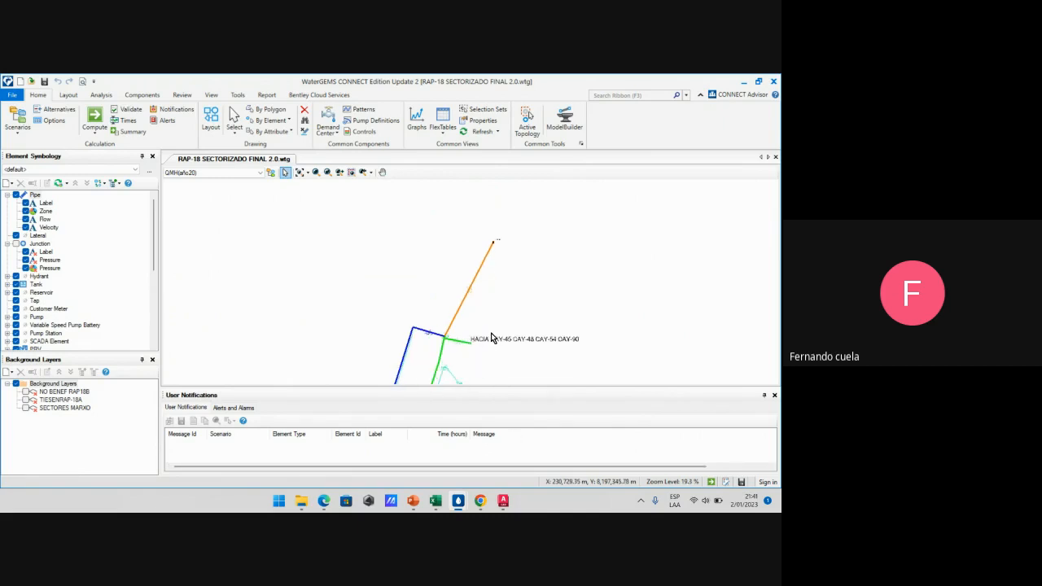
Switch back to the troncal y redes.dxf drawing in AutoCAD and examine the eastern trunk lines and their surrounding distribution networks
{"action": "left_click", "coordinate": [503, 500]}
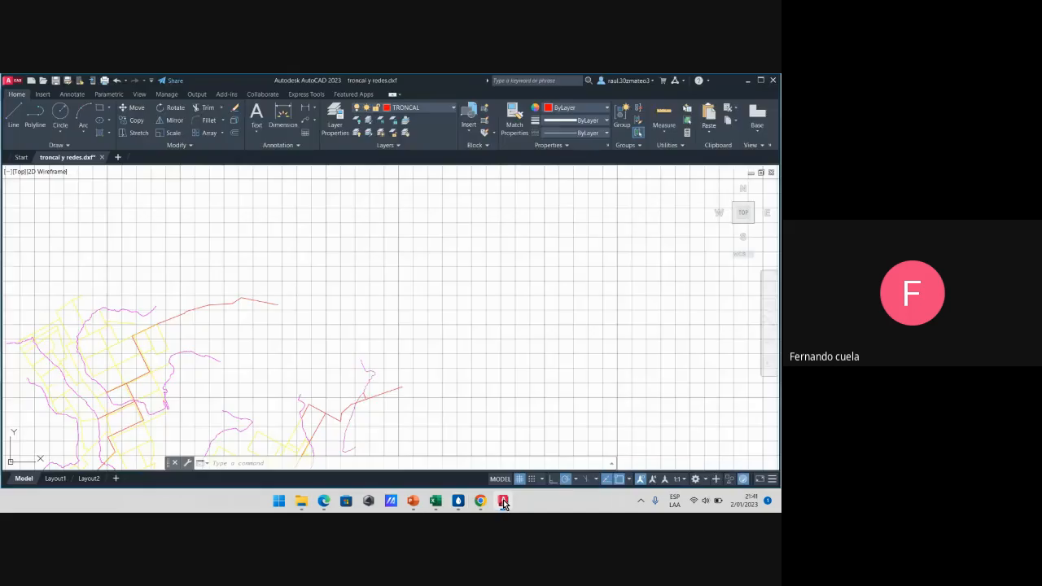
{"action": "scroll", "coordinate": [358, 354], "scroll_direction": "up", "scroll_amount": 2}
{"action": "scroll", "coordinate": [359, 394], "scroll_direction": "up", "scroll_amount": 2}
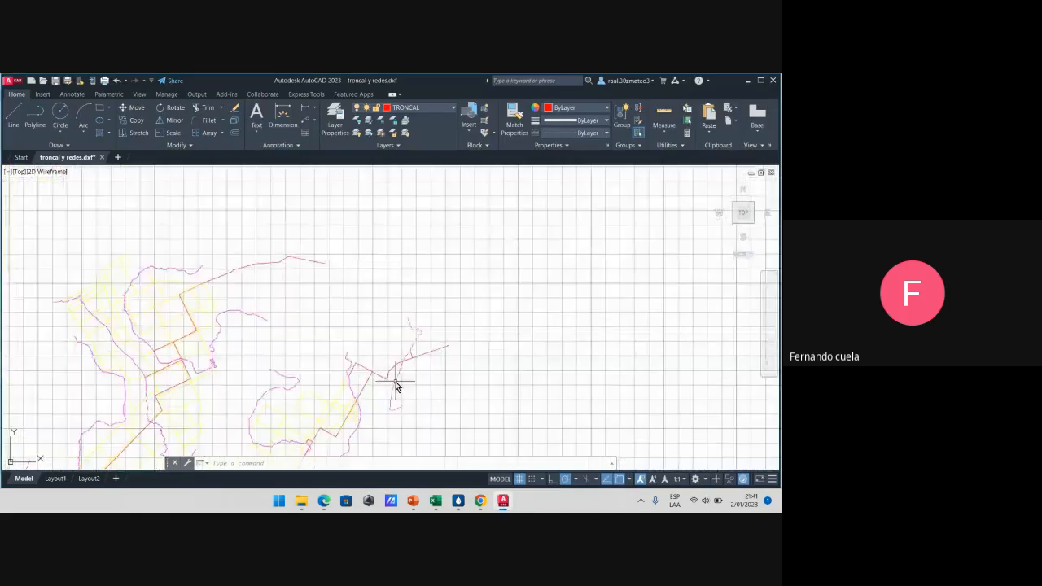
{"action": "scroll", "coordinate": [397, 379], "scroll_direction": "up", "scroll_amount": 1}
{"action": "scroll", "coordinate": [419, 381], "scroll_direction": "down", "scroll_amount": 3}
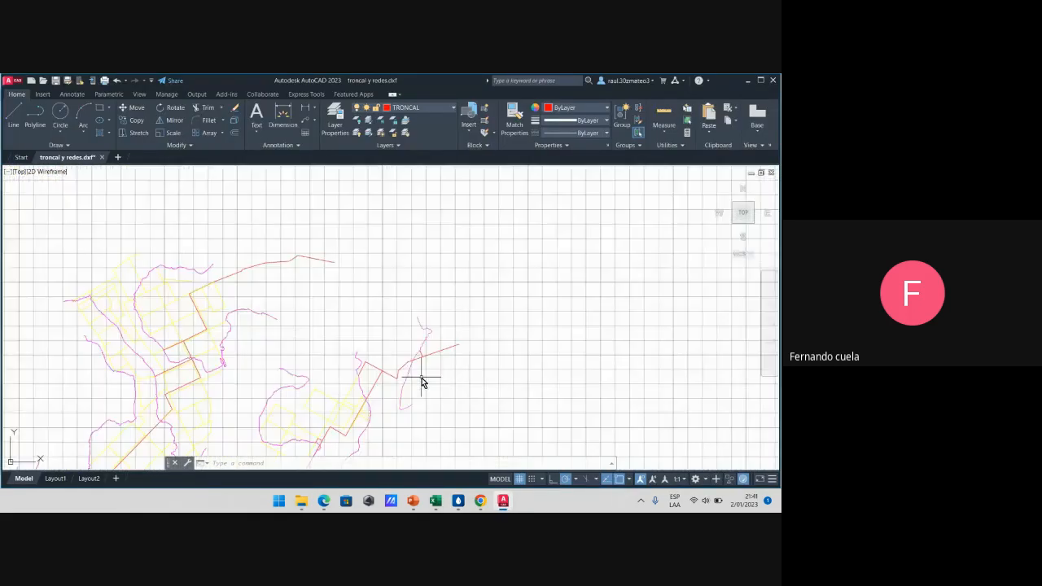
{"action": "middle_click_drag", "start_coordinate": [422, 382], "coordinate": [454, 340]}
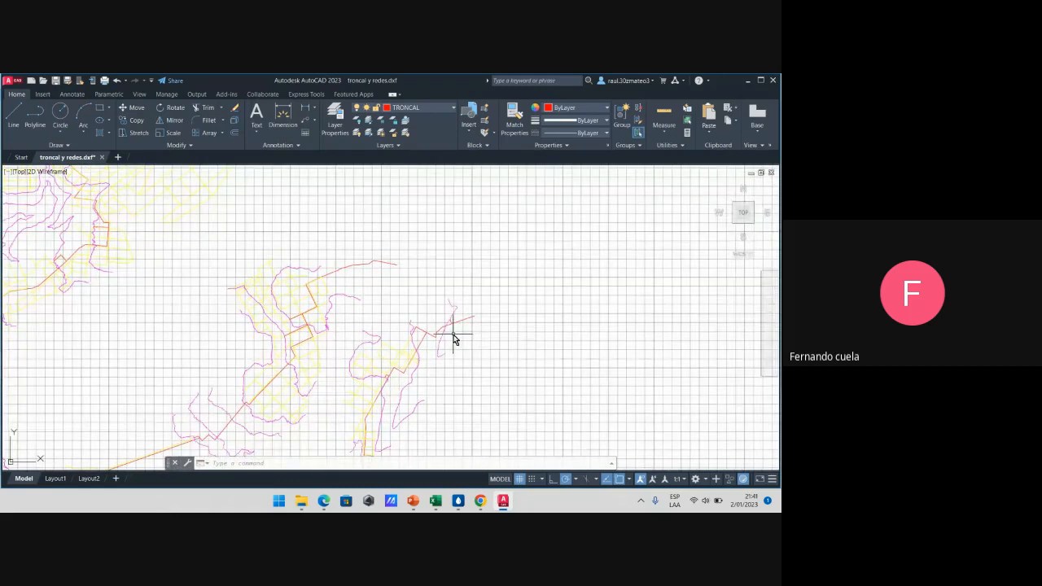
Examine the far eastern end of the red trunk line and the segment beyond its crossing with the magenta line
{"action": "scroll", "coordinate": [458, 332], "scroll_direction": "up", "scroll_amount": 2}
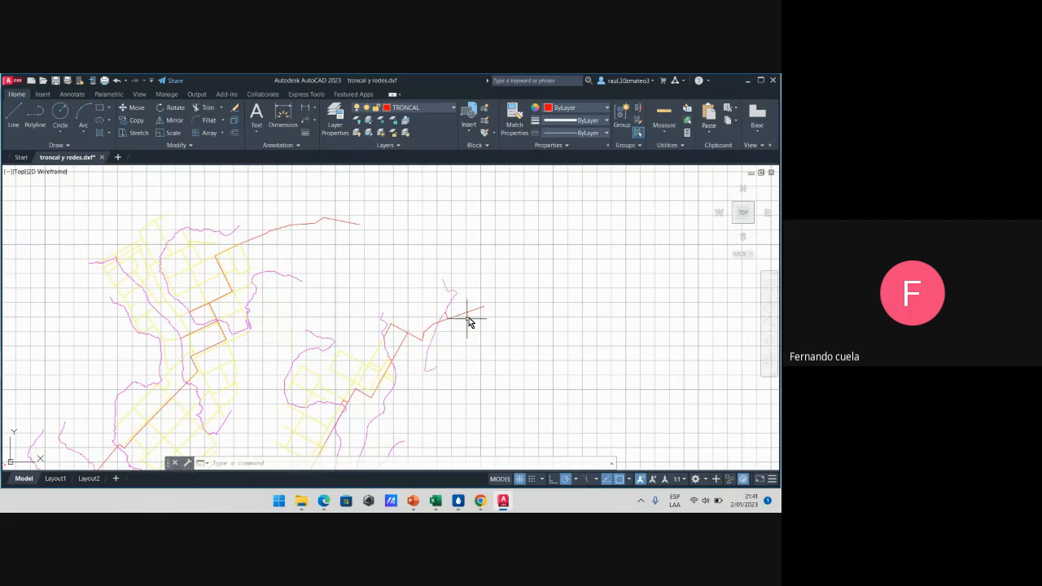
{"action": "scroll", "coordinate": [471, 312], "scroll_direction": "up", "scroll_amount": 3}
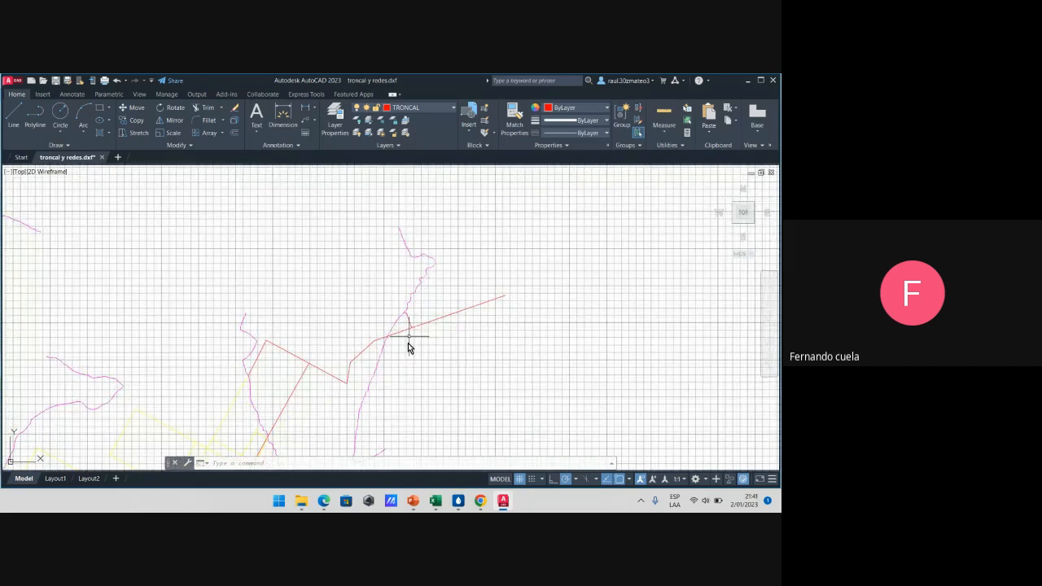
{"action": "middle_click_drag", "start_coordinate": [391, 356], "coordinate": [467, 337]}
{"action": "scroll", "coordinate": [482, 329], "scroll_direction": "up", "scroll_amount": 2}
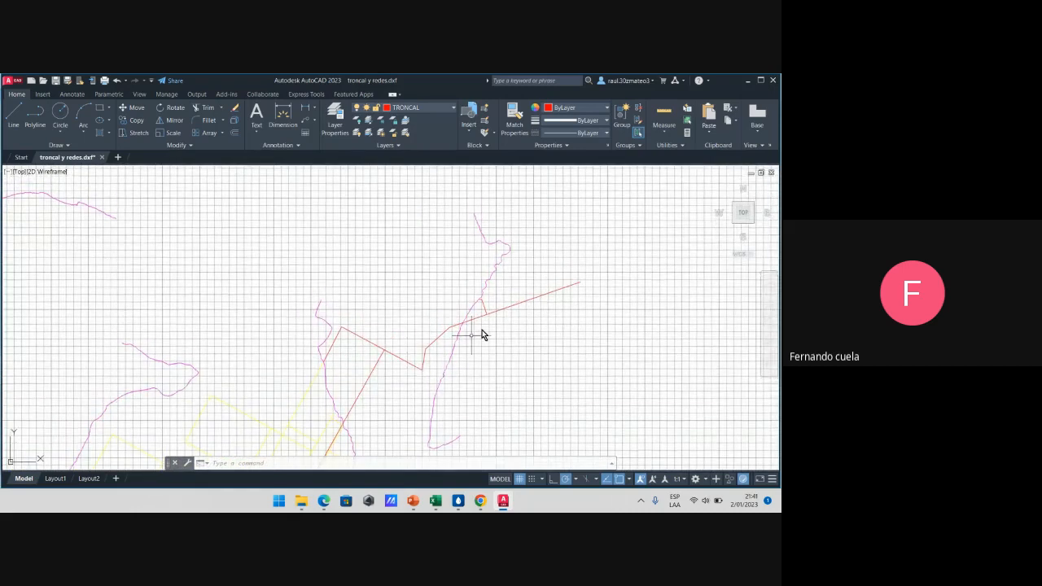
{"action": "left_click", "coordinate": [586, 315]}
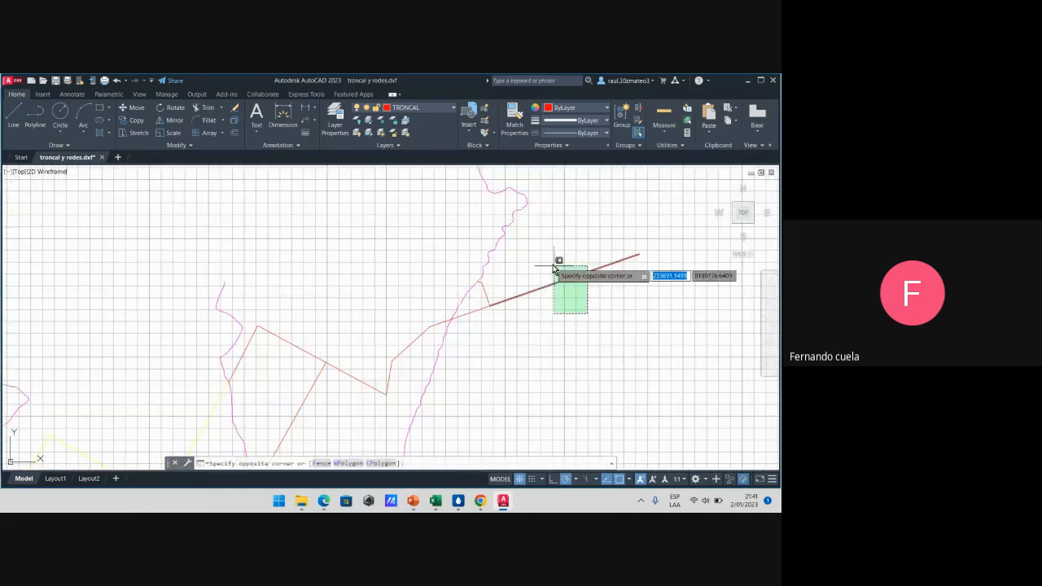
{"action": "left_click", "coordinate": [554, 261]}
{"action": "scroll", "coordinate": [566, 309], "scroll_direction": "down", "scroll_amount": 2}
{"action": "key", "text": "Escape"}
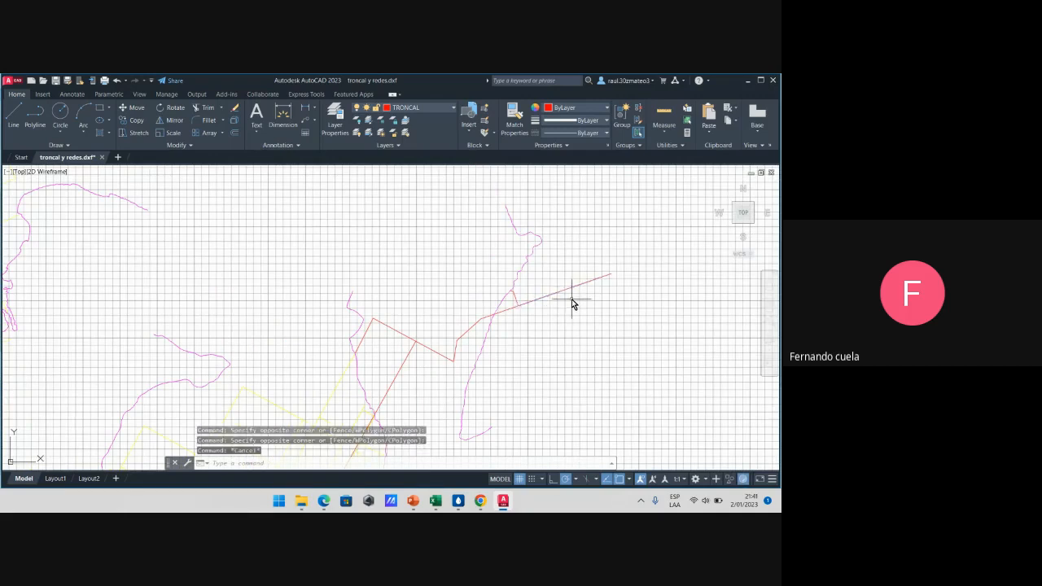
Draw a short two-point polyline across the easternmost segment of the red trunk line
{"action": "scroll", "coordinate": [566, 301], "scroll_direction": "up", "scroll_amount": 4}
{"action": "type", "text": "pl"}
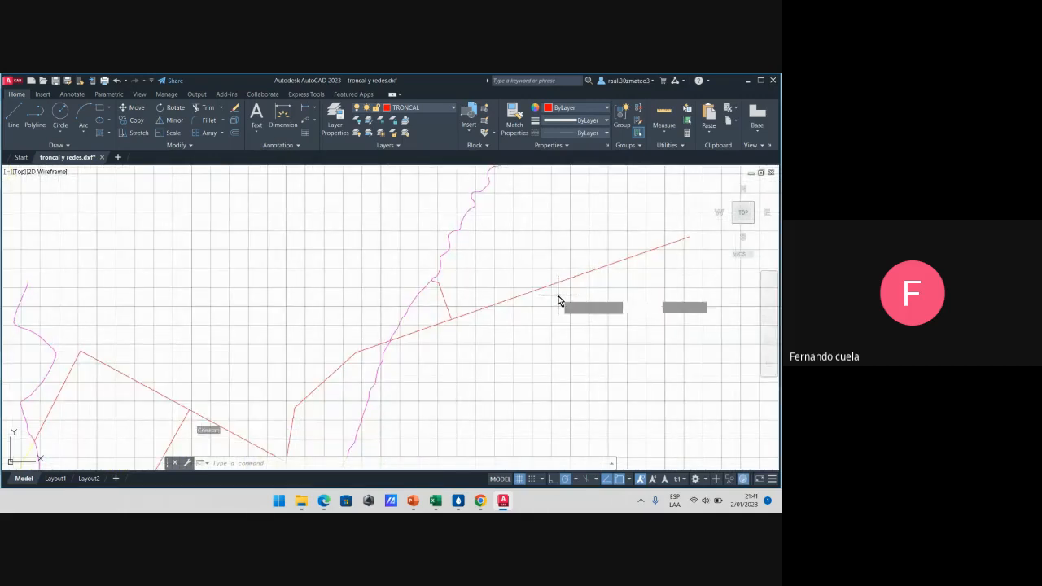
{"action": "key", "text": "Return"}
{"action": "left_click", "coordinate": [551, 271]}
{"action": "left_click", "coordinate": [573, 320]}
{"action": "key", "text": "Escape"}
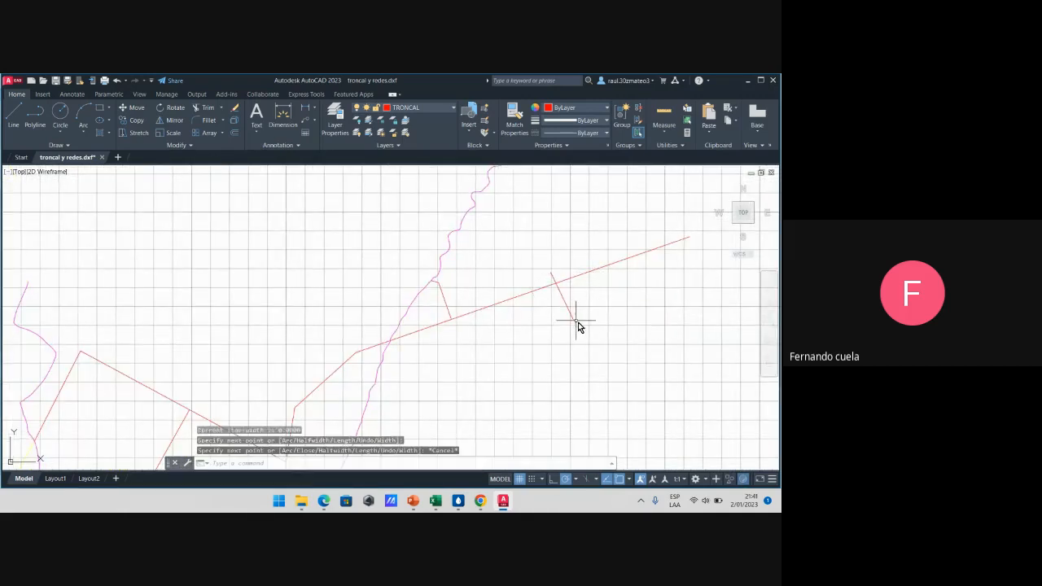
Erase the short polyline crossing the easternmost trunk segment
{"action": "left_click", "coordinate": [578, 322]}
{"action": "left_click", "coordinate": [563, 310]}
{"action": "key", "text": "Delete"}
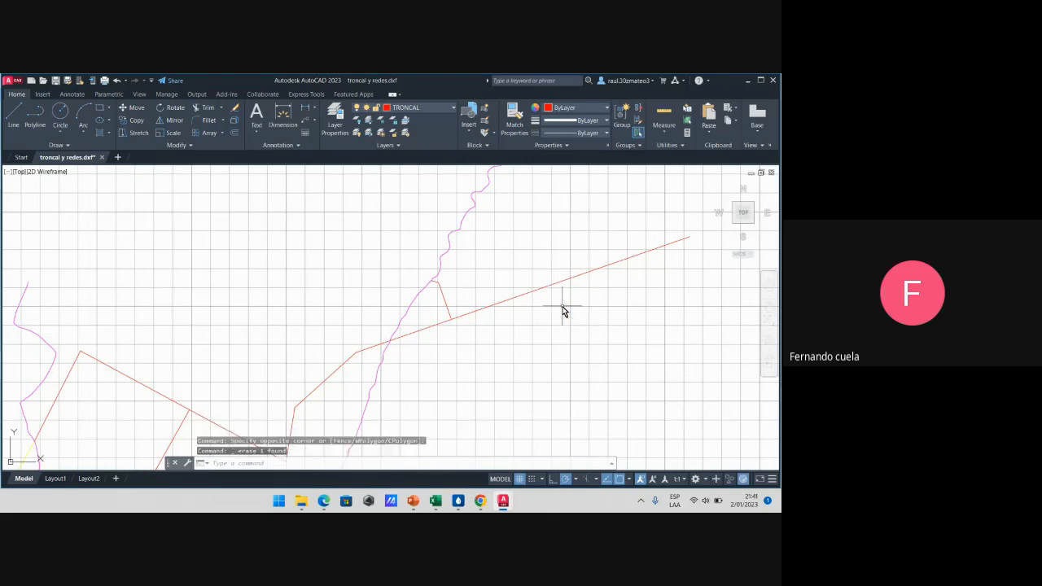
Examine the eastern trunk line's initial stretch in relation to the yellow networks further downstream
{"action": "scroll", "coordinate": [563, 310], "scroll_direction": "down", "scroll_amount": 2}
{"action": "middle_click_drag", "start_coordinate": [580, 327], "coordinate": [542, 295]}
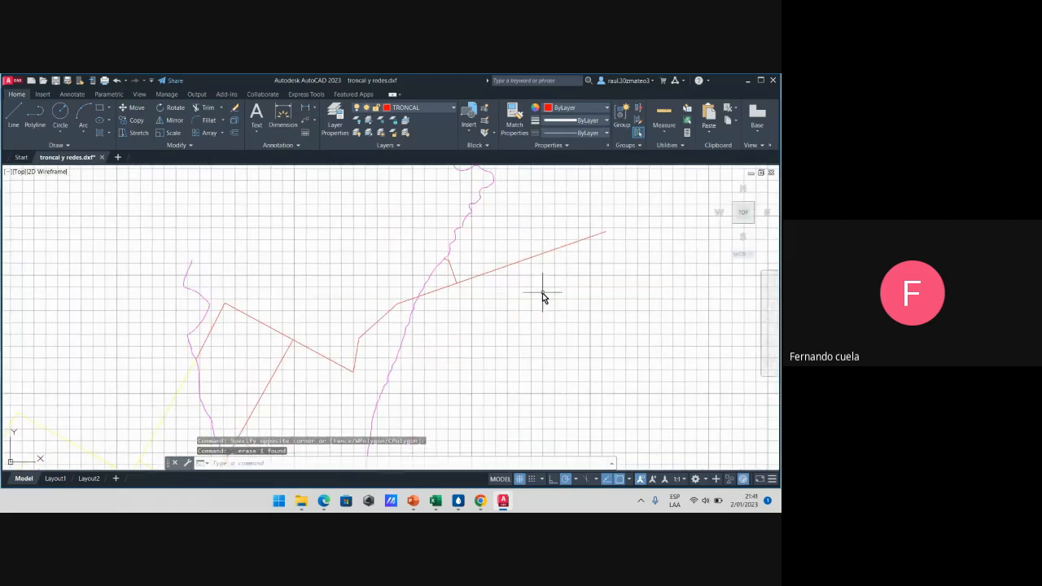
{"action": "scroll", "coordinate": [542, 293], "scroll_direction": "down", "scroll_amount": 6}
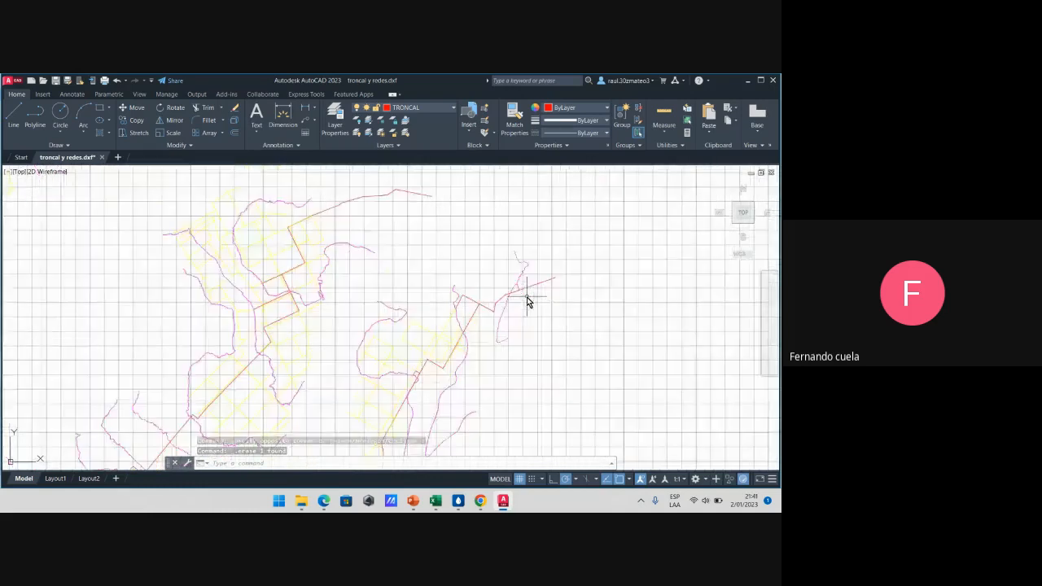
{"action": "scroll", "coordinate": [529, 294], "scroll_direction": "up", "scroll_amount": 4}
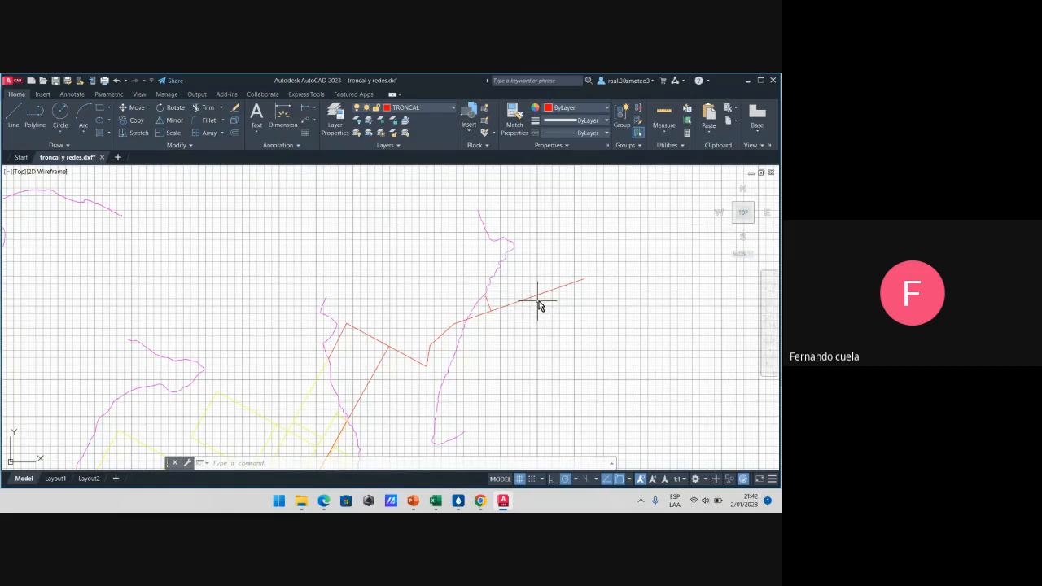
{"action": "scroll", "coordinate": [531, 317], "scroll_direction": "up", "scroll_amount": 2}
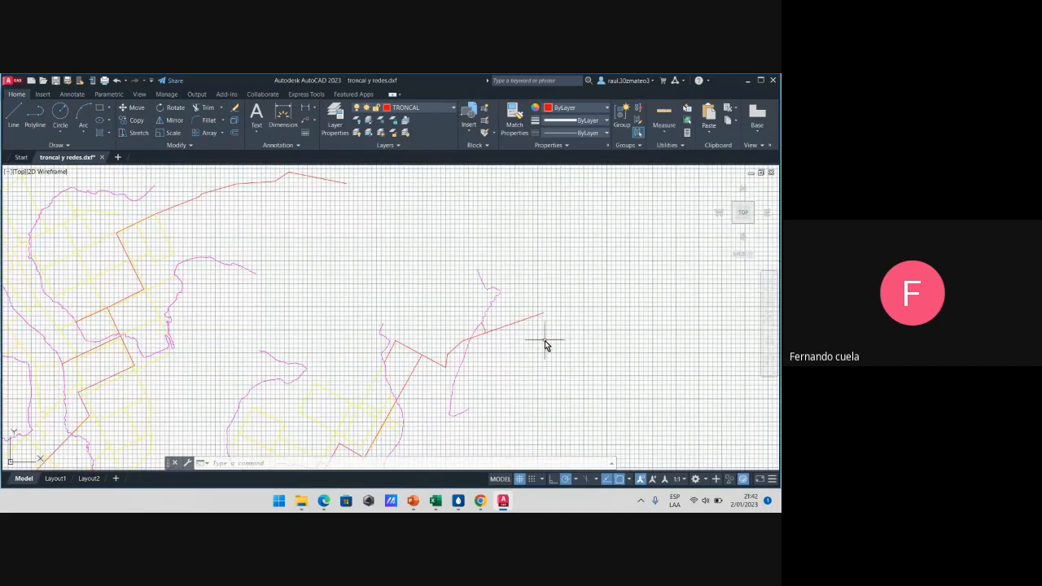
{"action": "scroll", "coordinate": [545, 343], "scroll_direction": "down", "scroll_amount": 5}
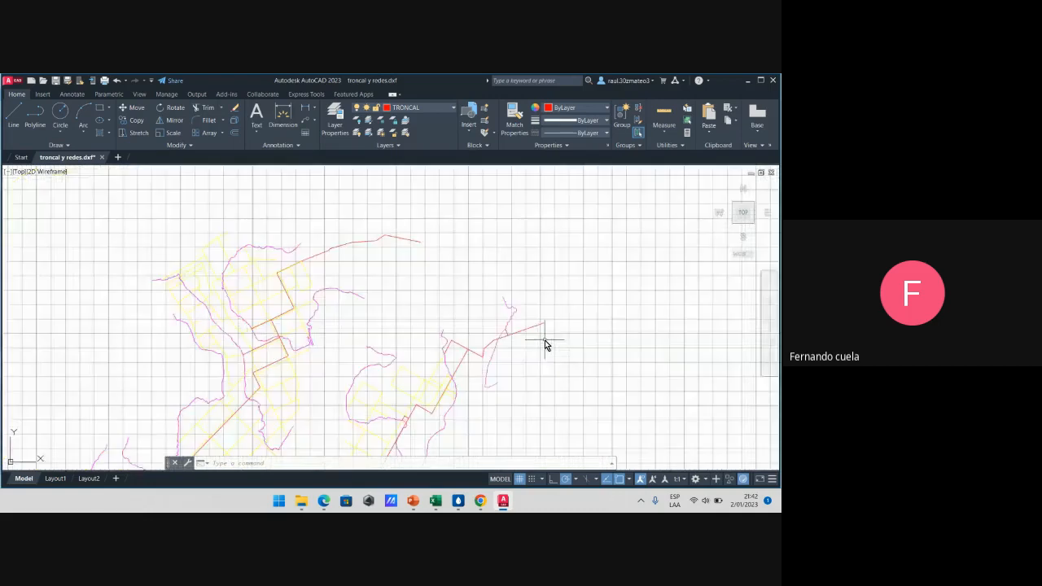
{"action": "scroll", "coordinate": [543, 329], "scroll_direction": "up", "scroll_amount": 5}
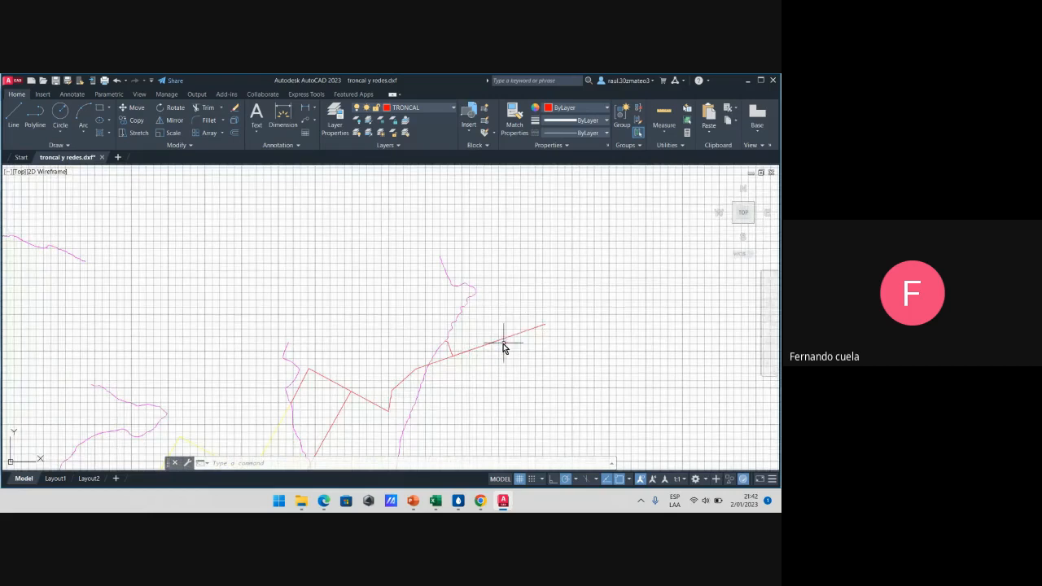
{"action": "scroll", "coordinate": [502, 346], "scroll_direction": "up", "scroll_amount": 2}
{"action": "scroll", "coordinate": [386, 340], "scroll_direction": "down", "scroll_amount": 2}
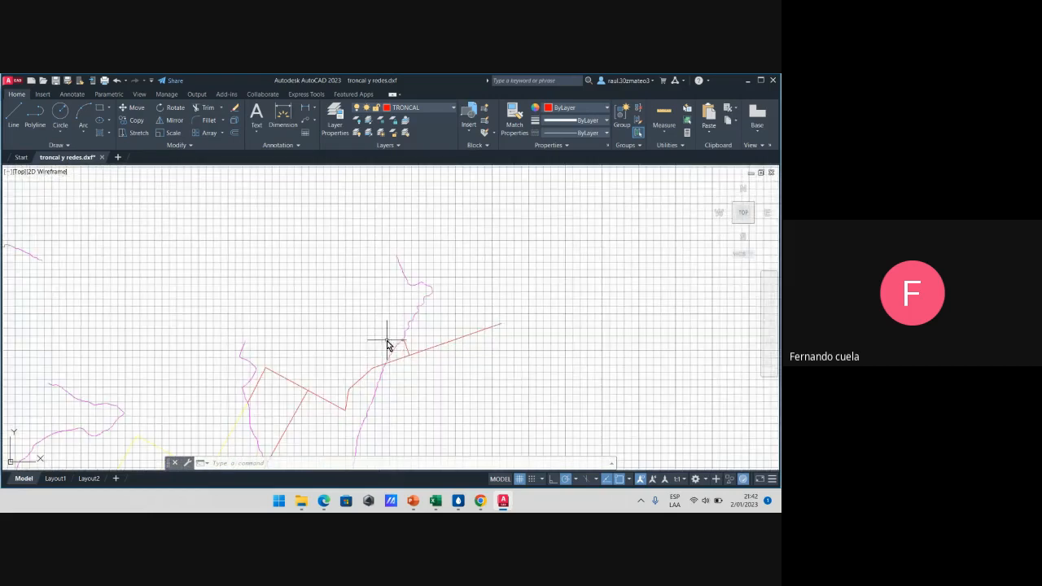
{"action": "scroll", "coordinate": [431, 349], "scroll_direction": "down", "scroll_amount": 2}
{"action": "scroll", "coordinate": [453, 342], "scroll_direction": "up", "scroll_amount": 2}
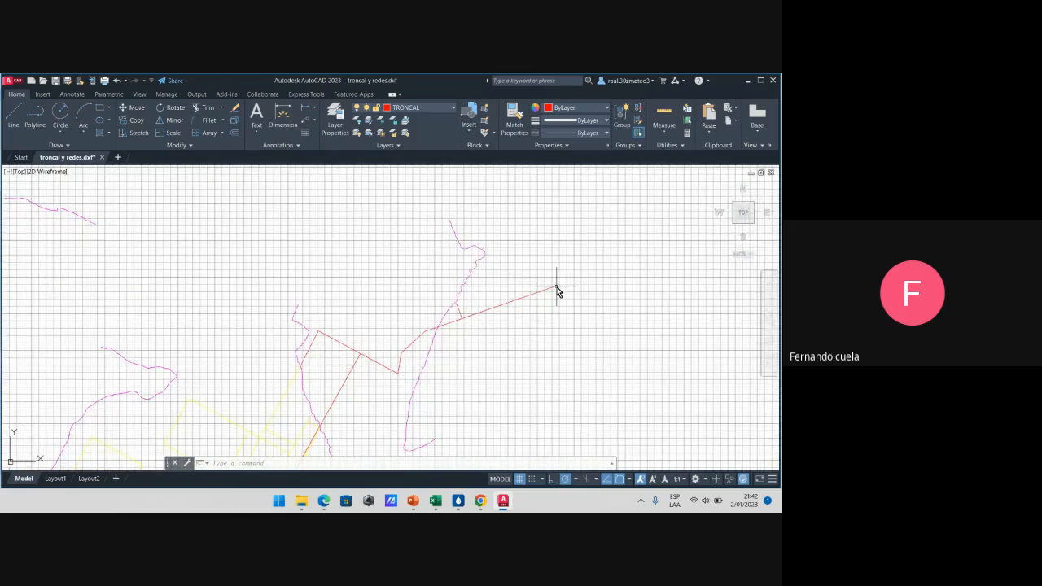
Examine the short branch joining the eastern trunk to the magenta line, then compare both eastern trunk lines with their networks
{"action": "middle_click_drag", "start_coordinate": [460, 381], "coordinate": [508, 329]}
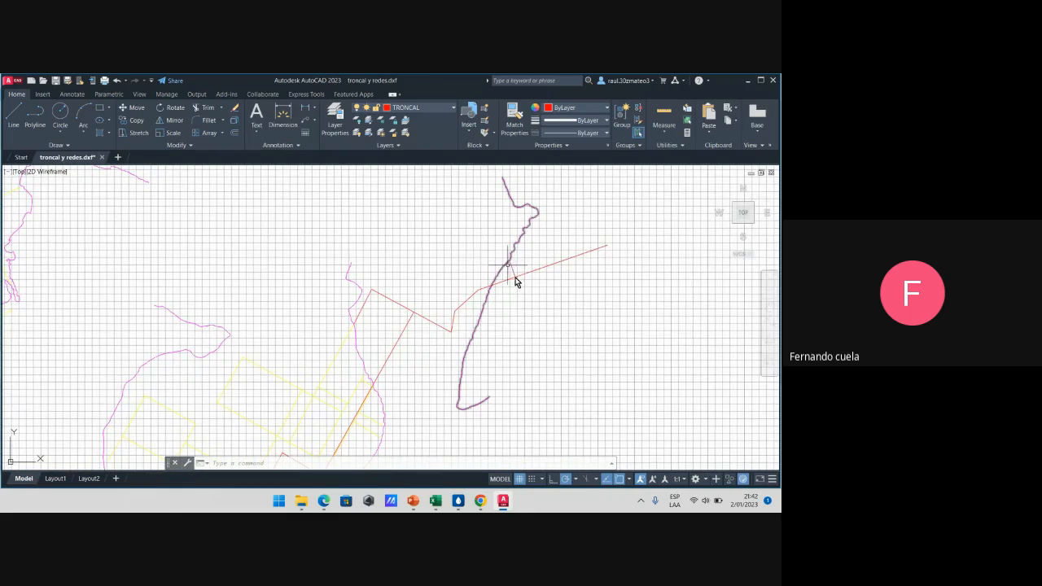
{"action": "scroll", "coordinate": [537, 291], "scroll_direction": "up", "scroll_amount": 2}
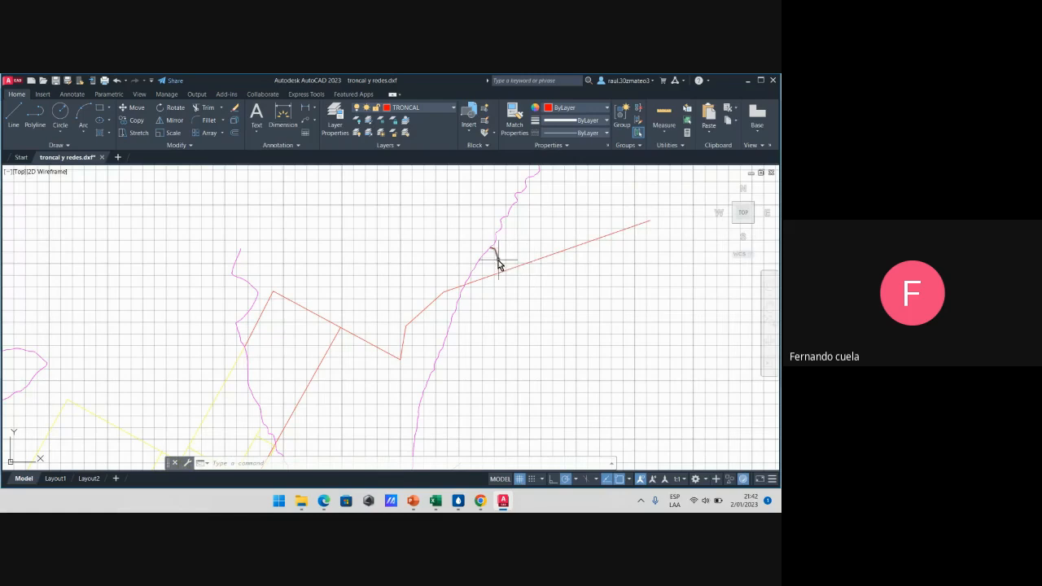
{"action": "scroll", "coordinate": [527, 294], "scroll_direction": "down", "scroll_amount": 2}
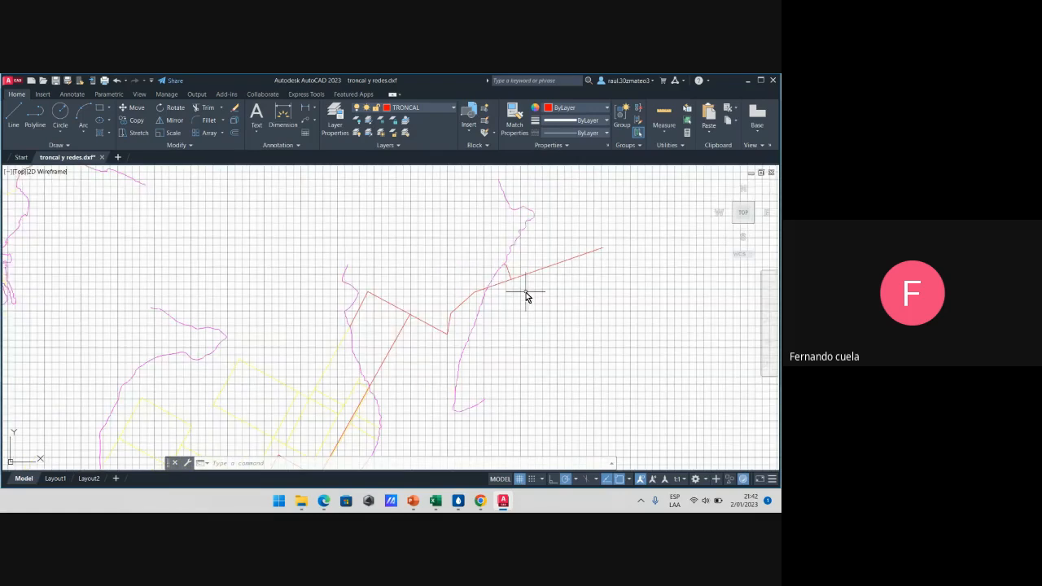
{"action": "scroll", "coordinate": [526, 295], "scroll_direction": "down", "scroll_amount": 2}
{"action": "scroll", "coordinate": [516, 290], "scroll_direction": "up", "scroll_amount": 2}
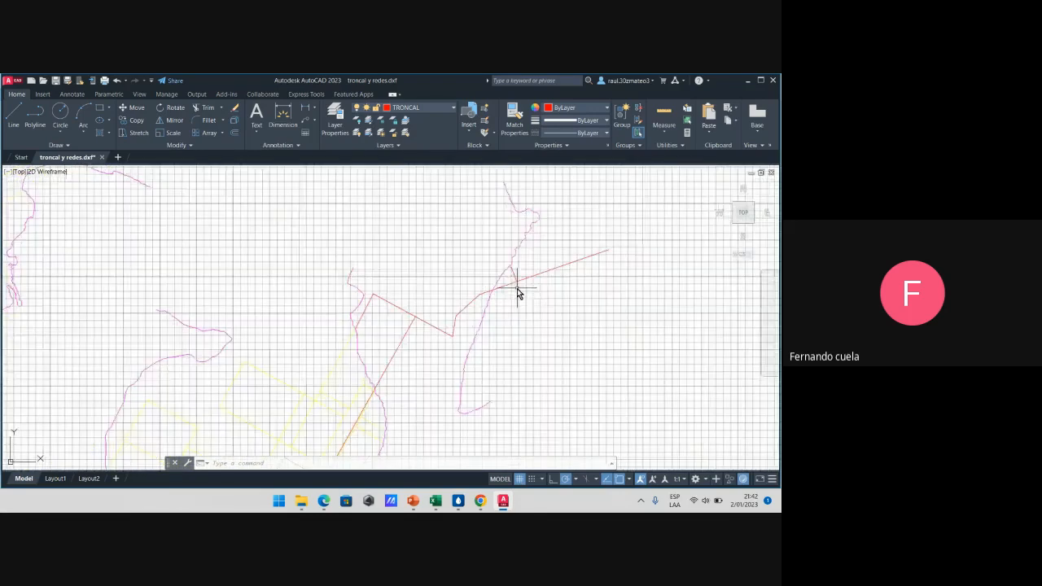
{"action": "scroll", "coordinate": [464, 236], "scroll_direction": "down", "scroll_amount": 3}
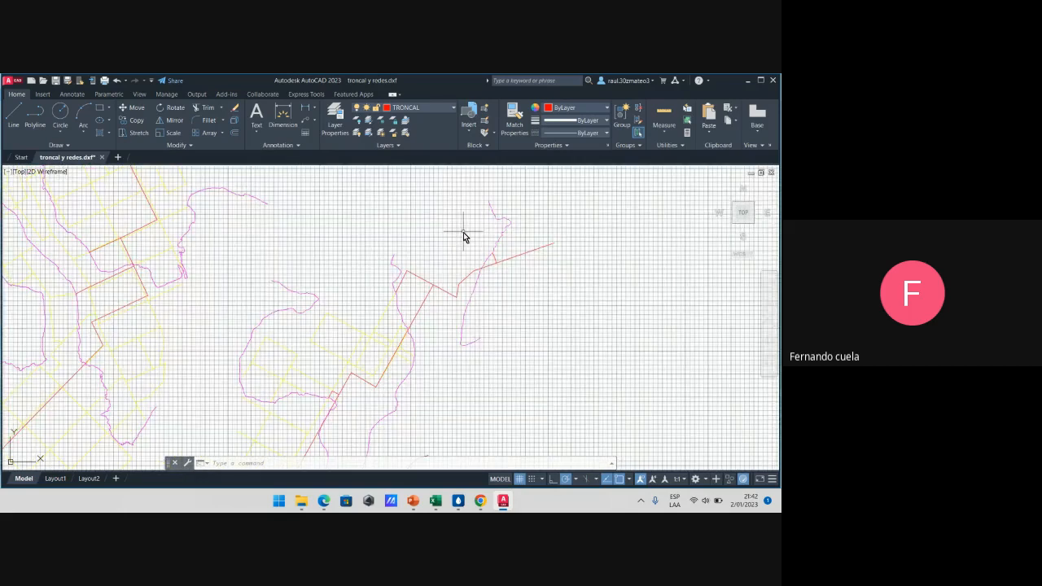
{"action": "scroll", "coordinate": [467, 273], "scroll_direction": "up", "scroll_amount": 2}
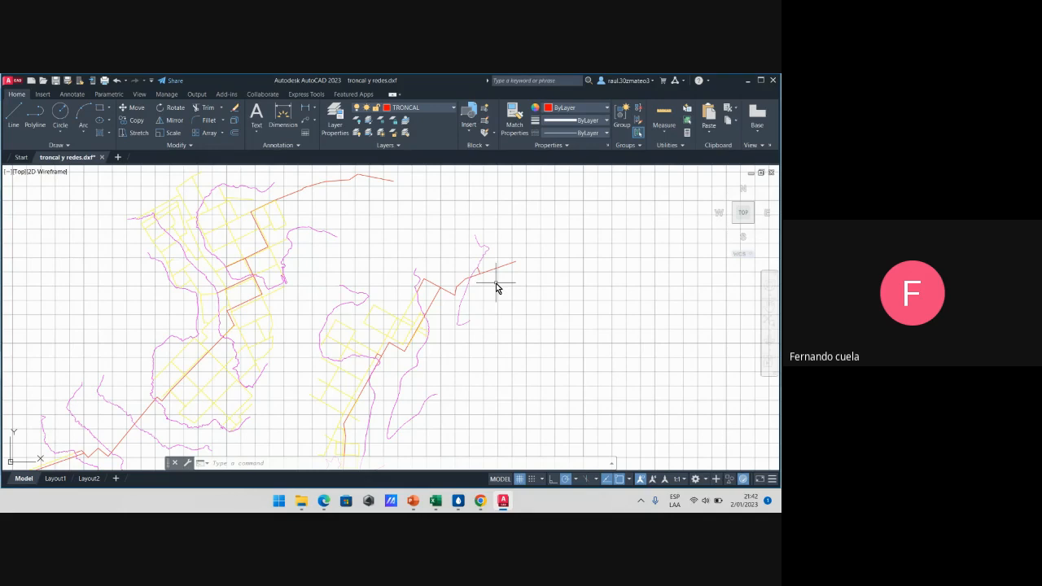
{"action": "scroll", "coordinate": [475, 299], "scroll_direction": "down", "scroll_amount": 2}
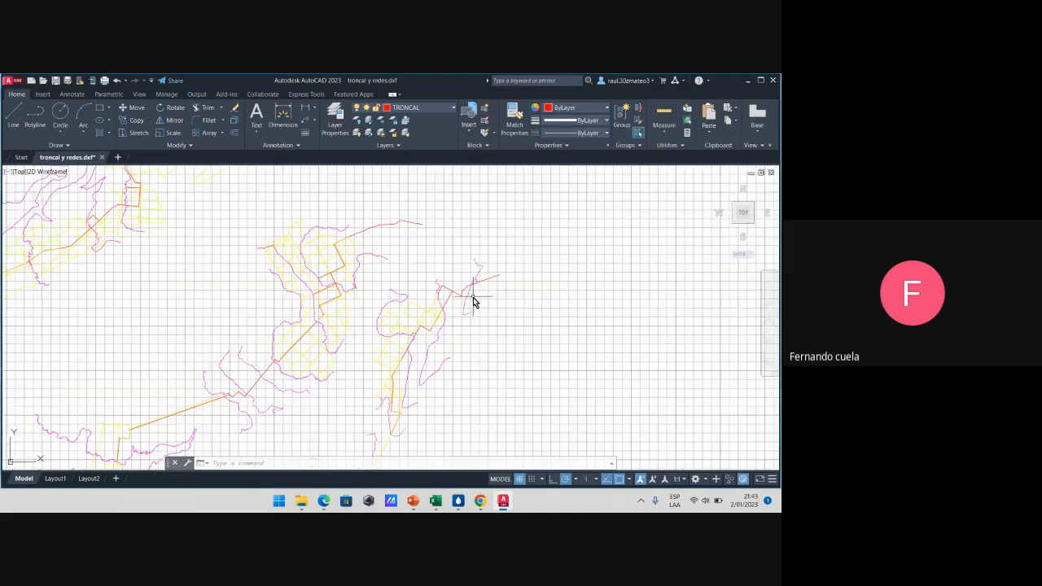
{"action": "scroll", "coordinate": [460, 310], "scroll_direction": "up", "scroll_amount": 2}
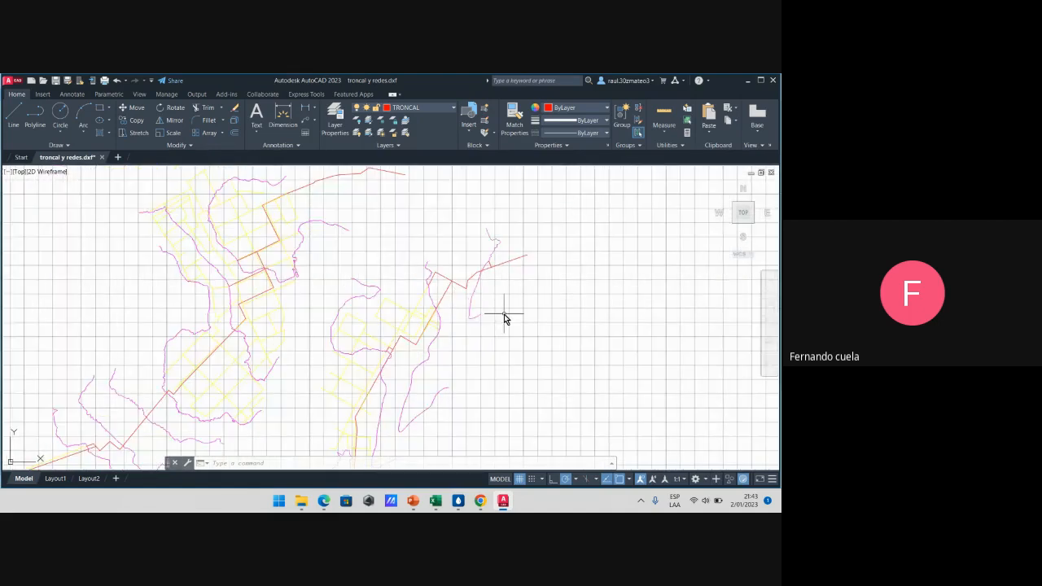
{"action": "scroll", "coordinate": [505, 311], "scroll_direction": "down", "scroll_amount": 1}
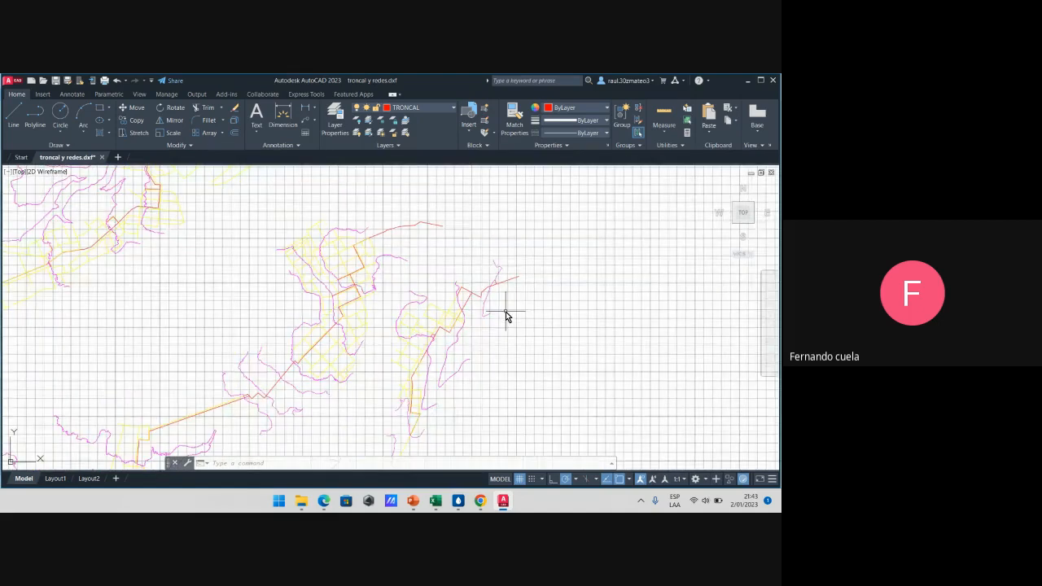
{"action": "scroll", "coordinate": [505, 311], "scroll_direction": "up", "scroll_amount": 2}
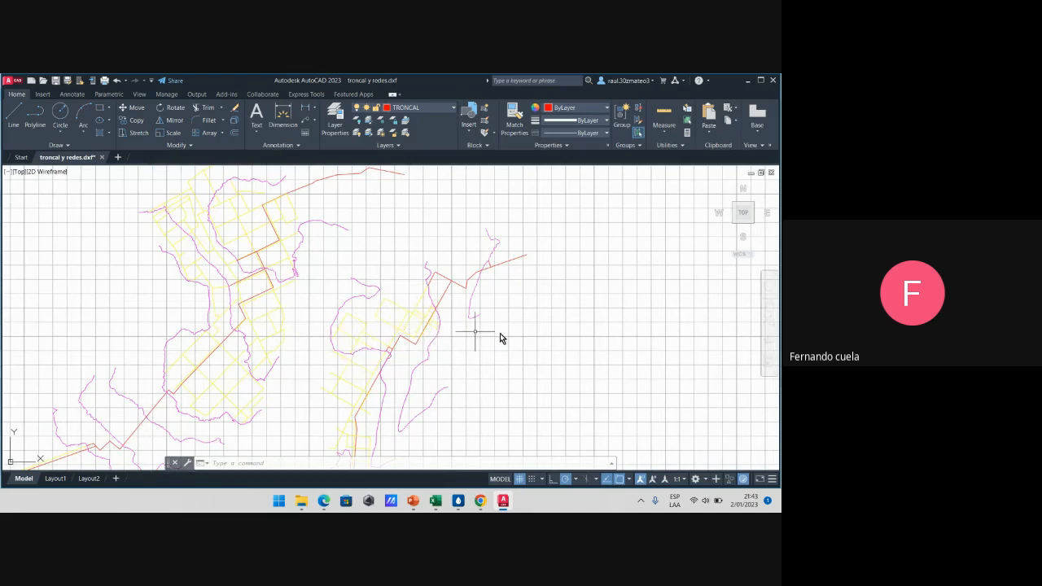
Switch to the MODELO HIDRAULICO RAP-50 2.0.wtg model in WaterGEMS and examine the RAP-50 tank and its outlet pipe
{"action": "mouse_move", "coordinate": [458, 500]}
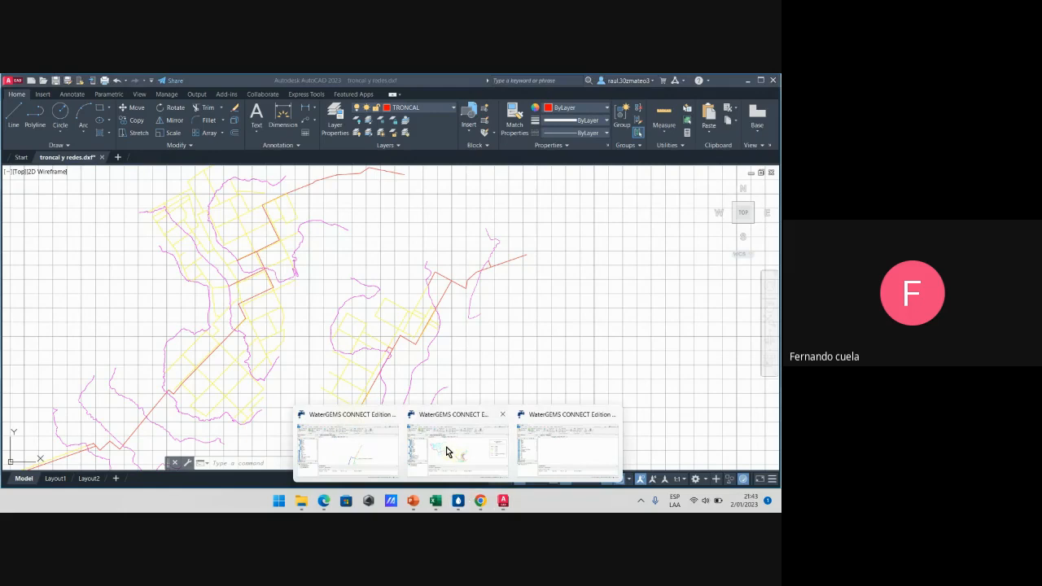
{"action": "mouse_move", "coordinate": [447, 450]}
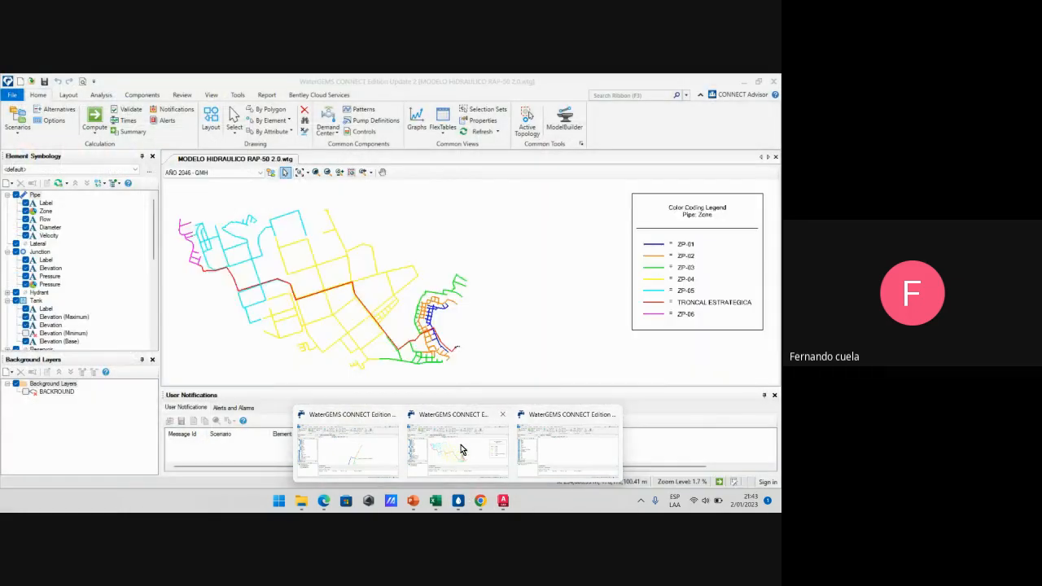
{"action": "left_click", "coordinate": [458, 448]}
{"action": "scroll", "coordinate": [474, 323], "scroll_direction": "down", "scroll_amount": 1}
{"action": "scroll", "coordinate": [475, 323], "scroll_direction": "down", "scroll_amount": 2}
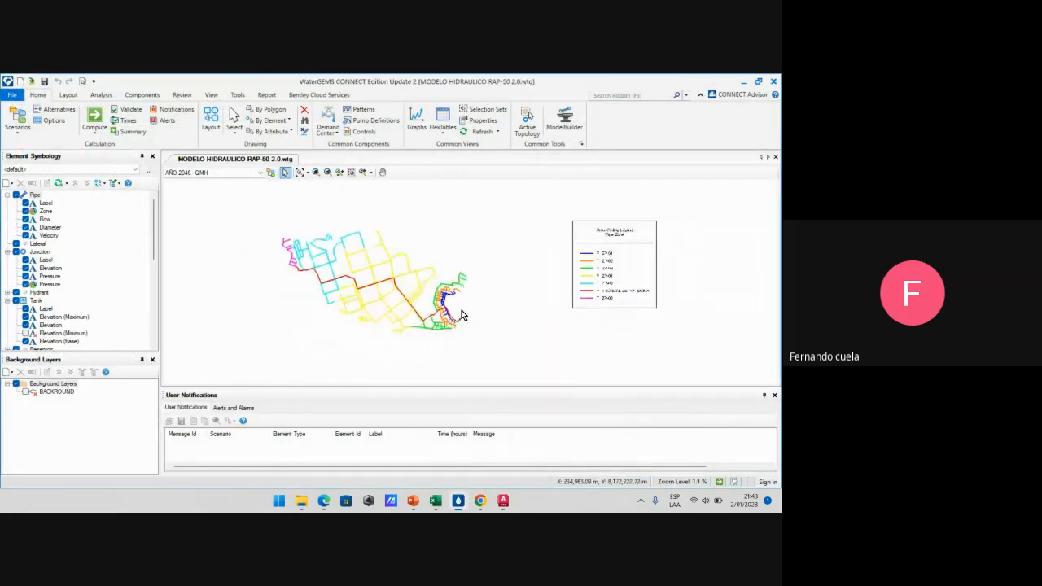
{"action": "scroll", "coordinate": [444, 312], "scroll_direction": "up", "scroll_amount": 1}
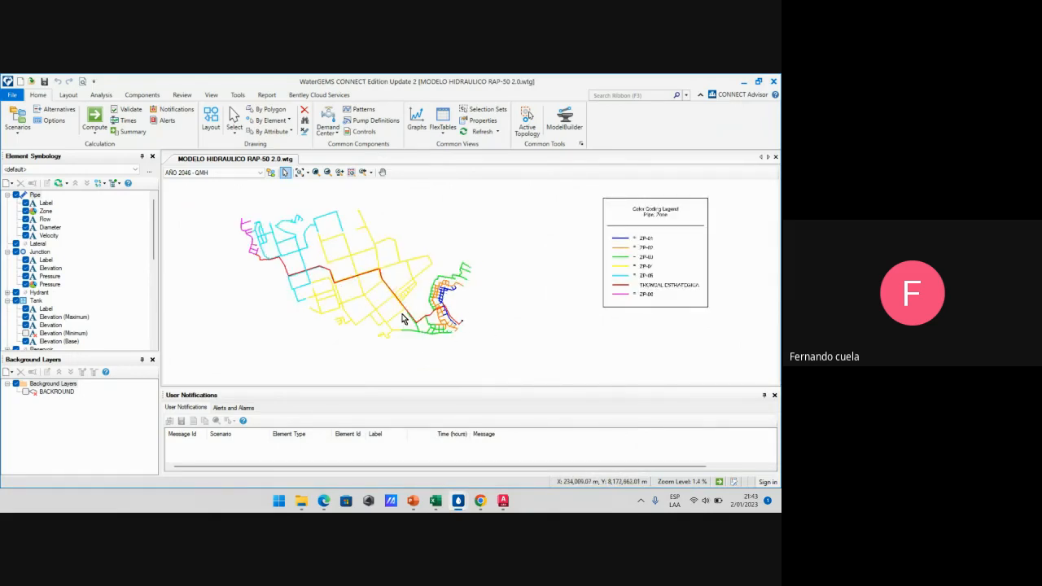
{"action": "scroll", "coordinate": [463, 326], "scroll_direction": "up", "scroll_amount": 8}
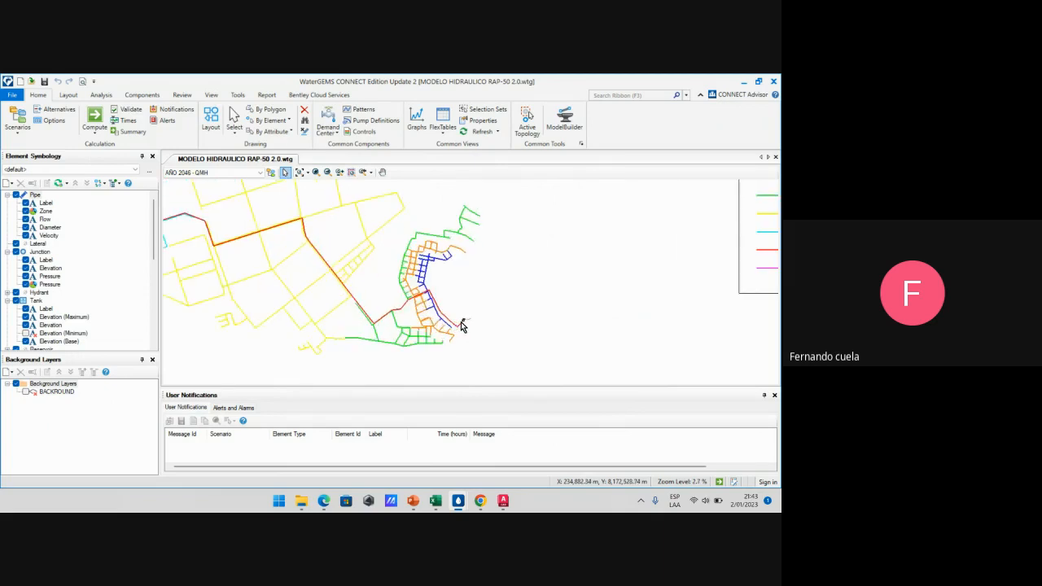
{"action": "scroll", "coordinate": [464, 325], "scroll_direction": "up", "scroll_amount": 4}
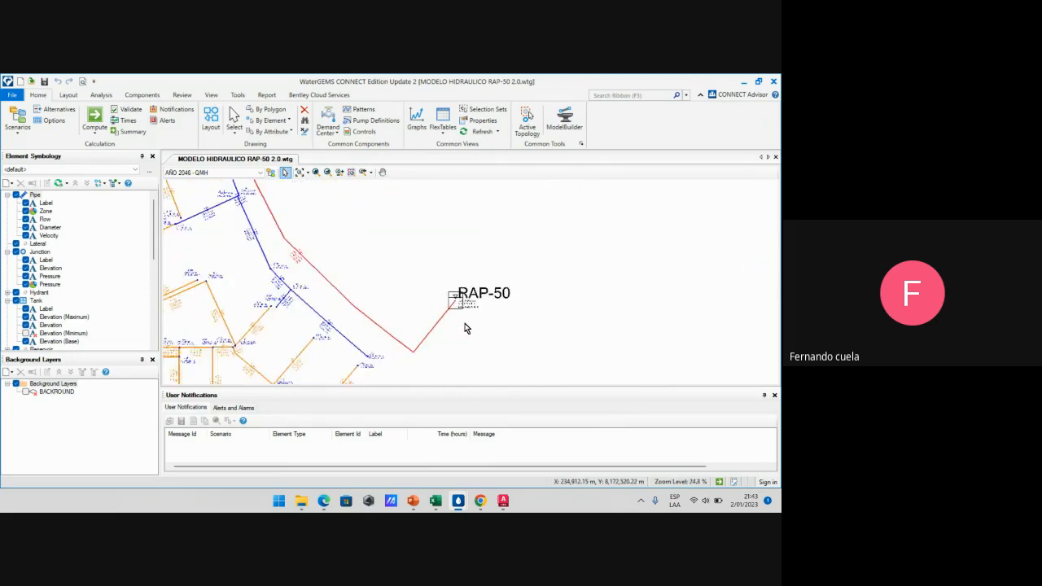
{"action": "scroll", "coordinate": [444, 336], "scroll_direction": "up", "scroll_amount": 3}
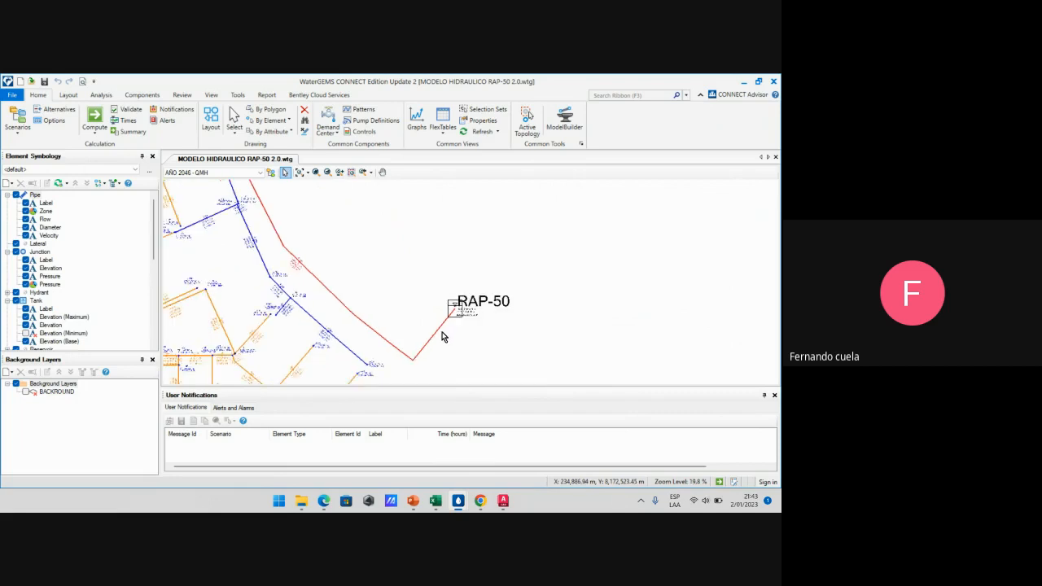
Read the flow, diameter and velocity labels of red trunk pipe P-327 and trace it to the first network branch
{"action": "middle_click_drag", "start_coordinate": [304, 285], "coordinate": [322, 296]}
{"action": "scroll", "coordinate": [275, 272], "scroll_direction": "up", "scroll_amount": 2}
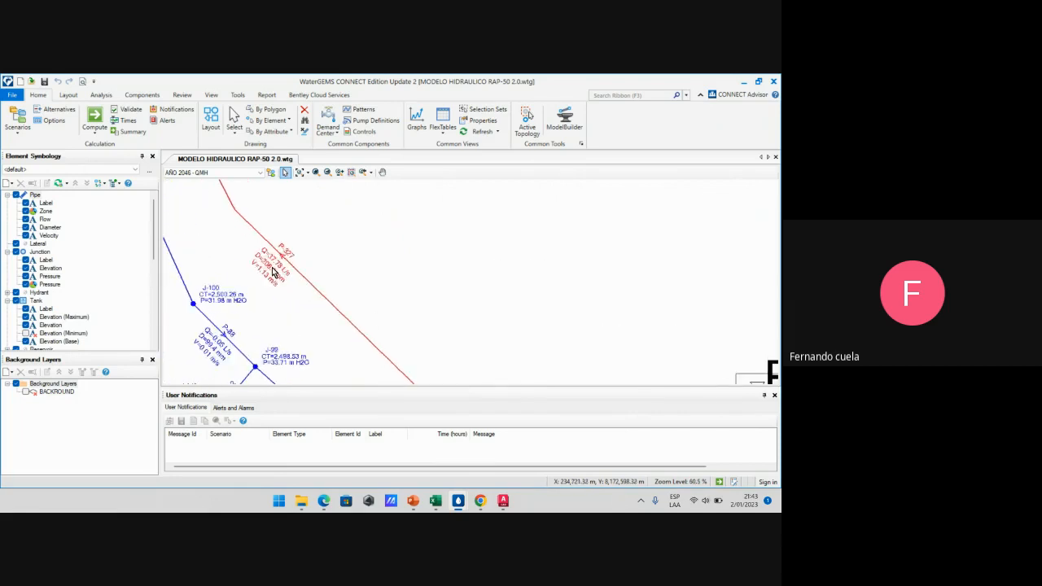
{"action": "scroll", "coordinate": [298, 266], "scroll_direction": "down", "scroll_amount": 8}
{"action": "middle_click_drag", "start_coordinate": [291, 226], "coordinate": [318, 285]}
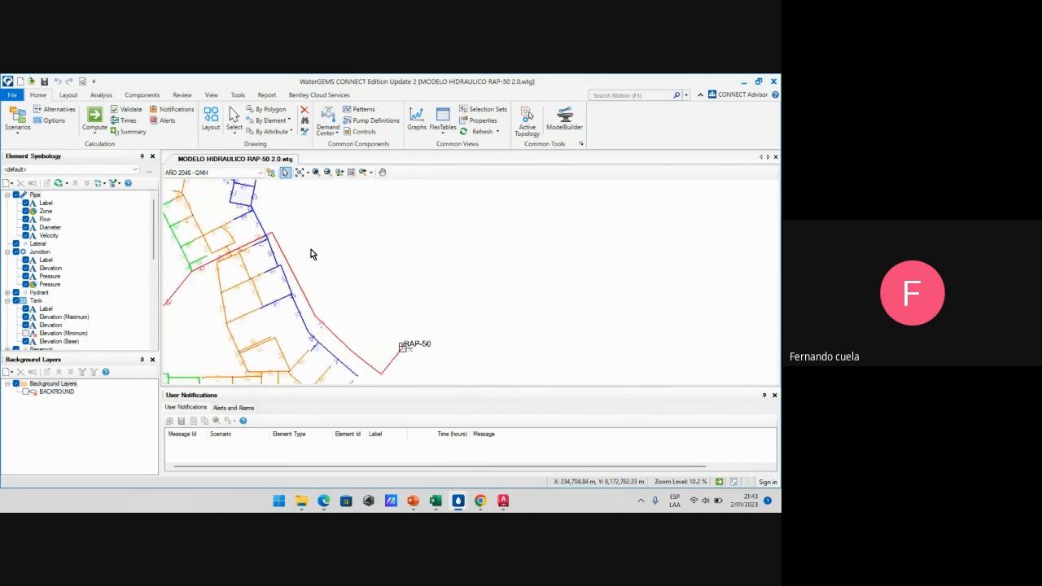
Trace the red trunk pipe from the RAP-50 tank up to its bend near junction J-347
{"action": "scroll", "coordinate": [311, 249], "scroll_direction": "up", "scroll_amount": 8}
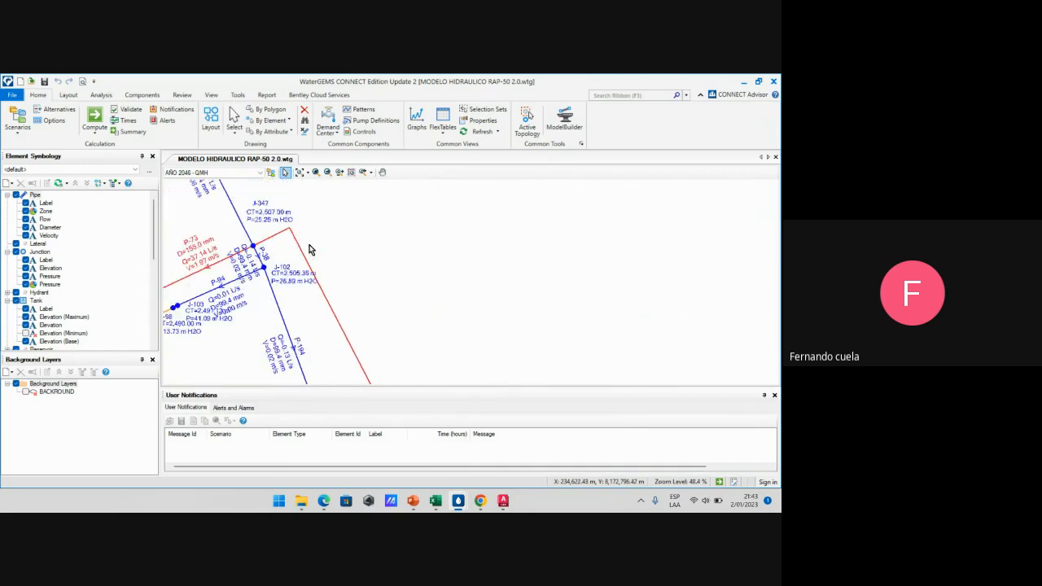
{"action": "scroll", "coordinate": [309, 250], "scroll_direction": "down", "scroll_amount": 10}
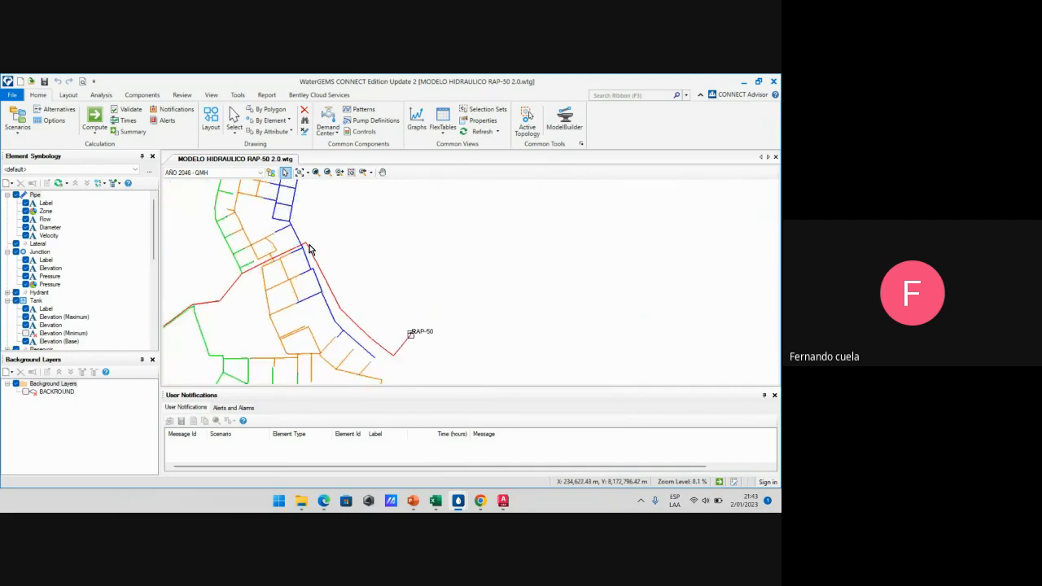
{"action": "scroll", "coordinate": [409, 320], "scroll_direction": "up", "scroll_amount": 4}
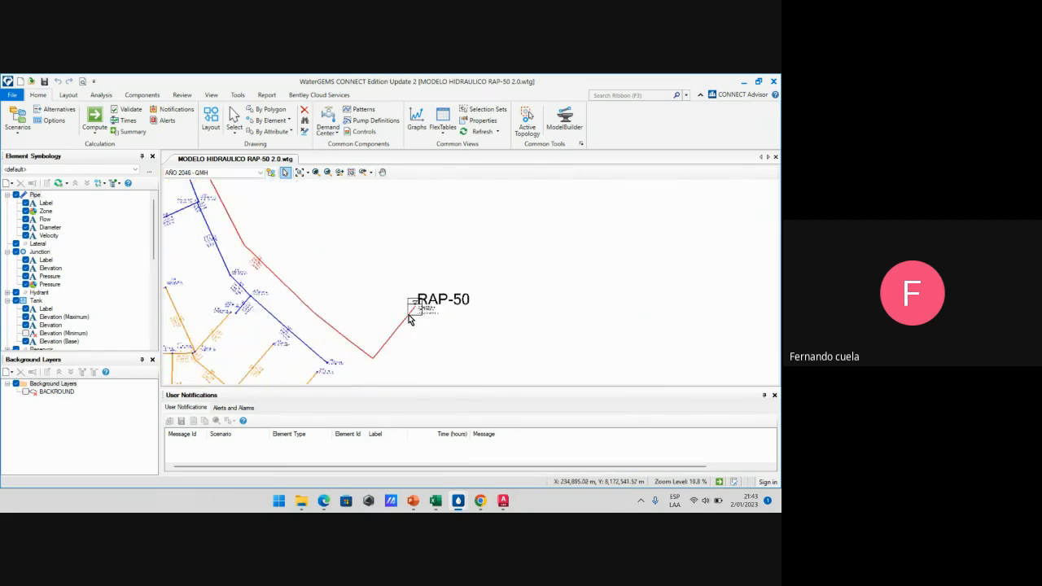
{"action": "scroll", "coordinate": [409, 312], "scroll_direction": "up", "scroll_amount": 1}
{"action": "scroll", "coordinate": [408, 312], "scroll_direction": "down", "scroll_amount": 2}
{"action": "middle_click_drag", "start_coordinate": [369, 285], "coordinate": [428, 361]}
{"action": "middle_click_drag", "start_coordinate": [328, 280], "coordinate": [395, 341]}
{"action": "scroll", "coordinate": [350, 288], "scroll_direction": "up", "scroll_amount": 2}
{"action": "scroll", "coordinate": [337, 271], "scroll_direction": "up", "scroll_amount": 3}
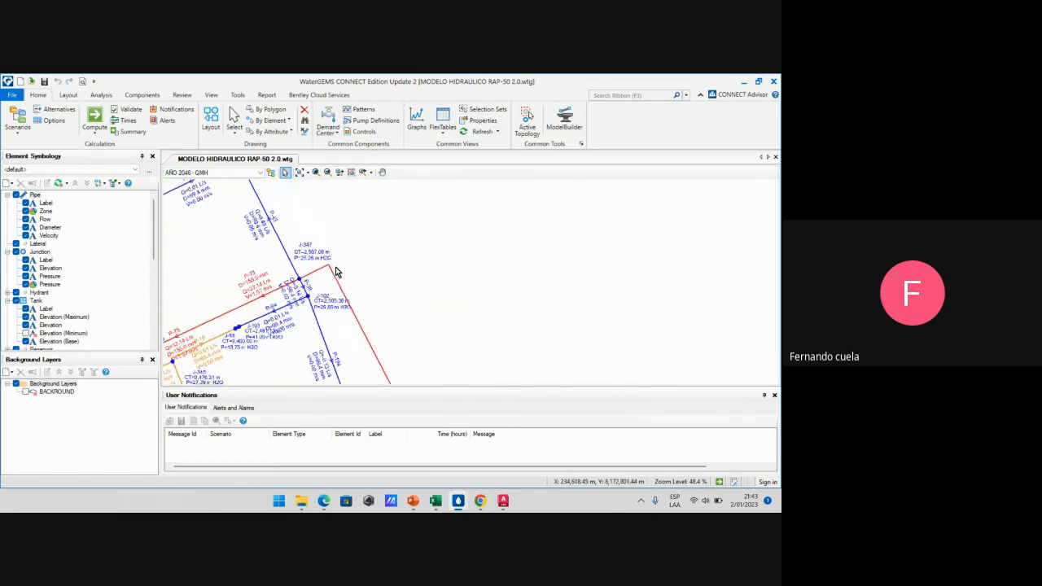
Follow the red trunk from its bend past the blue and orange networks toward the green network
{"action": "scroll", "coordinate": [337, 271], "scroll_direction": "down", "scroll_amount": 6}
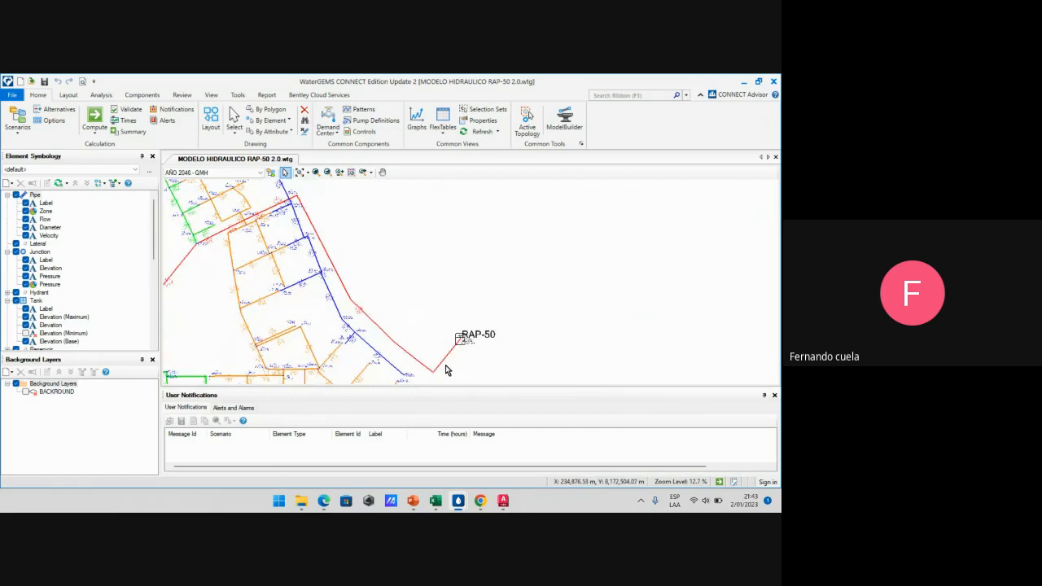
{"action": "middle_click_drag", "start_coordinate": [377, 304], "coordinate": [394, 325]}
{"action": "scroll", "coordinate": [355, 259], "scroll_direction": "up", "scroll_amount": 2}
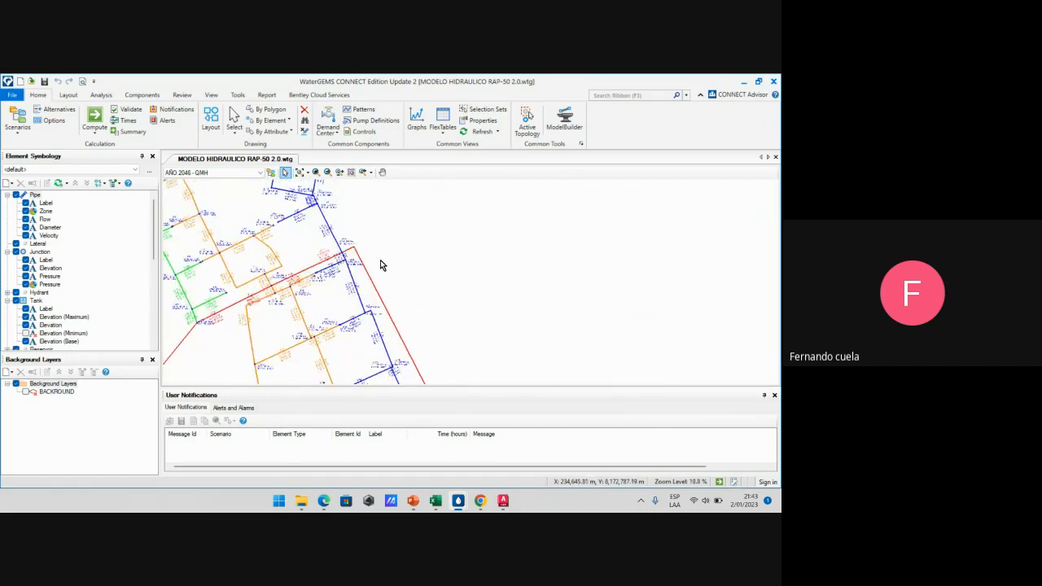
{"action": "scroll", "coordinate": [357, 255], "scroll_direction": "up", "scroll_amount": 1}
{"action": "scroll", "coordinate": [349, 251], "scroll_direction": "down", "scroll_amount": 1}
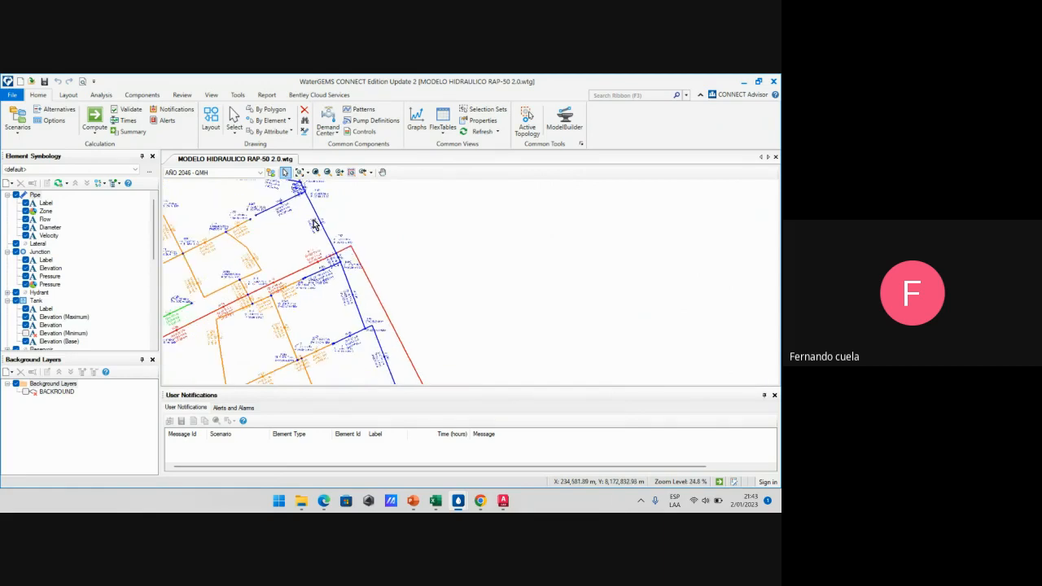
{"action": "scroll", "coordinate": [308, 274], "scroll_direction": "up", "scroll_amount": 3}
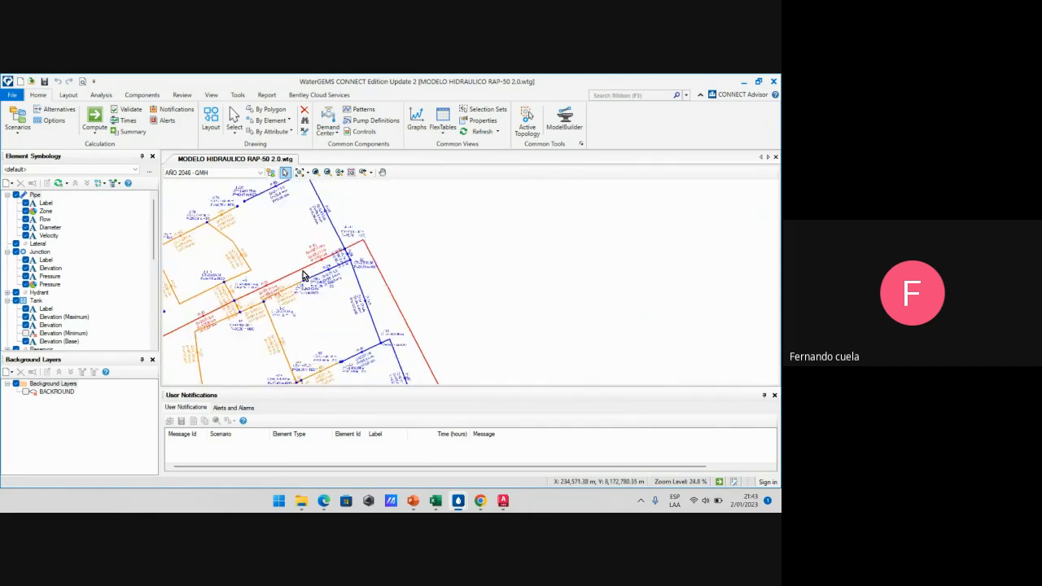
{"action": "scroll", "coordinate": [316, 273], "scroll_direction": "down", "scroll_amount": 5}
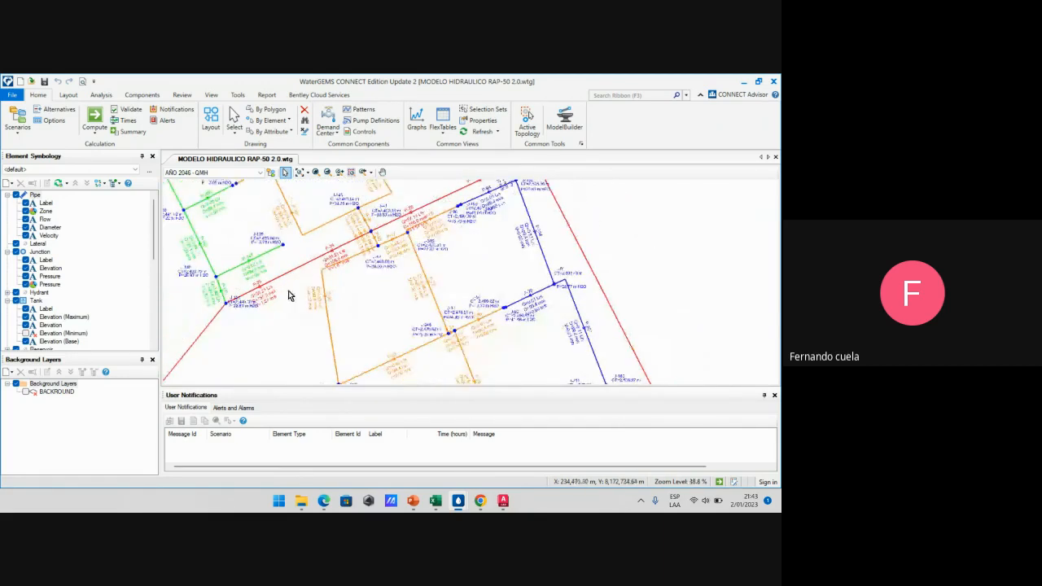
{"action": "scroll", "coordinate": [312, 289], "scroll_direction": "up", "scroll_amount": 2}
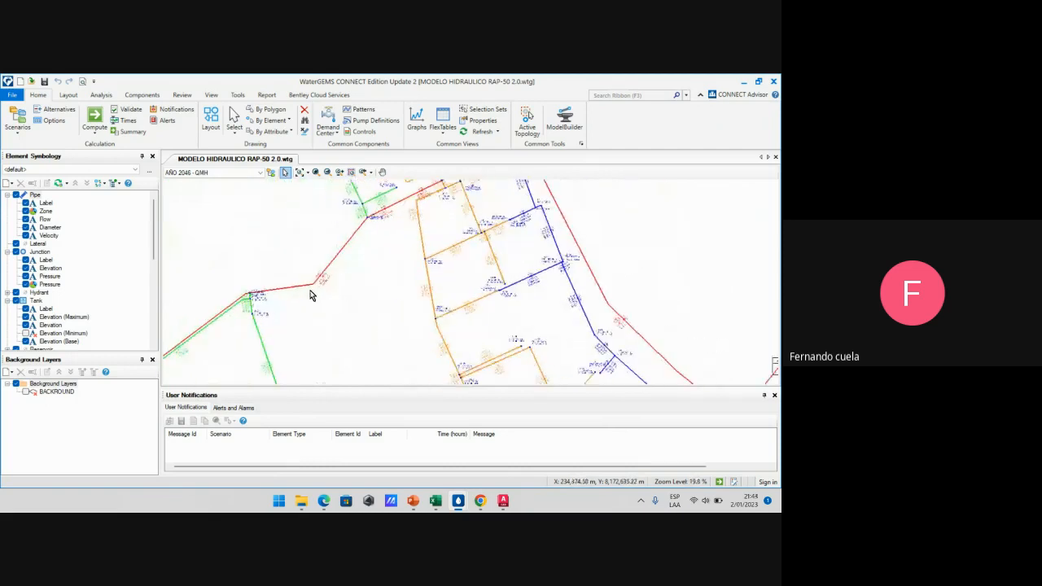
{"action": "scroll", "coordinate": [326, 267], "scroll_direction": "down", "scroll_amount": 1}
{"action": "middle_click_drag", "start_coordinate": [363, 248], "coordinate": [247, 329]}
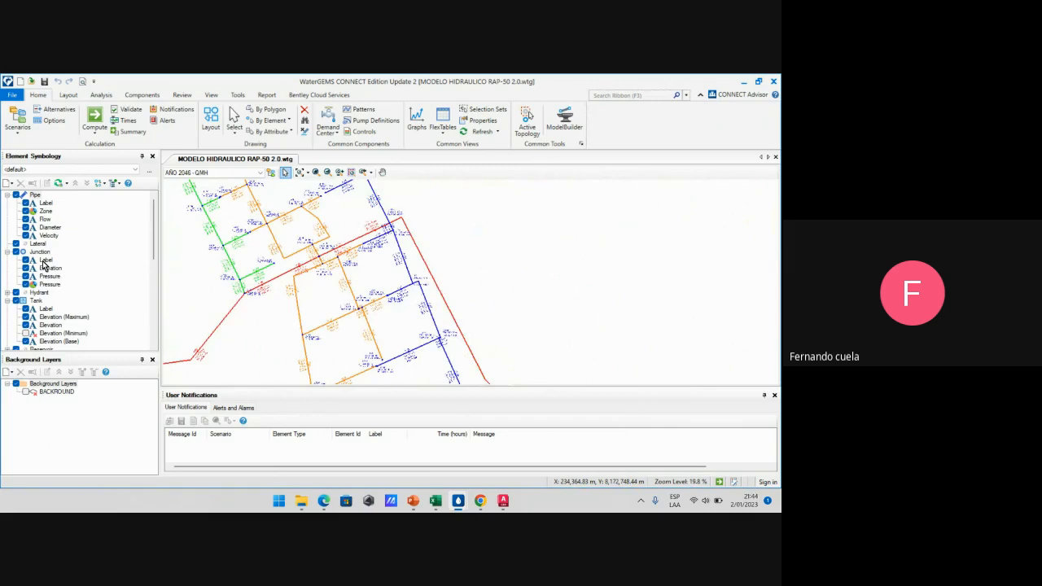
Turn on the display of PRV elements and examine valve PRV-1 on the red trunk
{"action": "scroll", "coordinate": [44, 264], "scroll_direction": "down", "scroll_amount": 2}
{"action": "scroll", "coordinate": [36, 290], "scroll_direction": "down", "scroll_amount": 2}
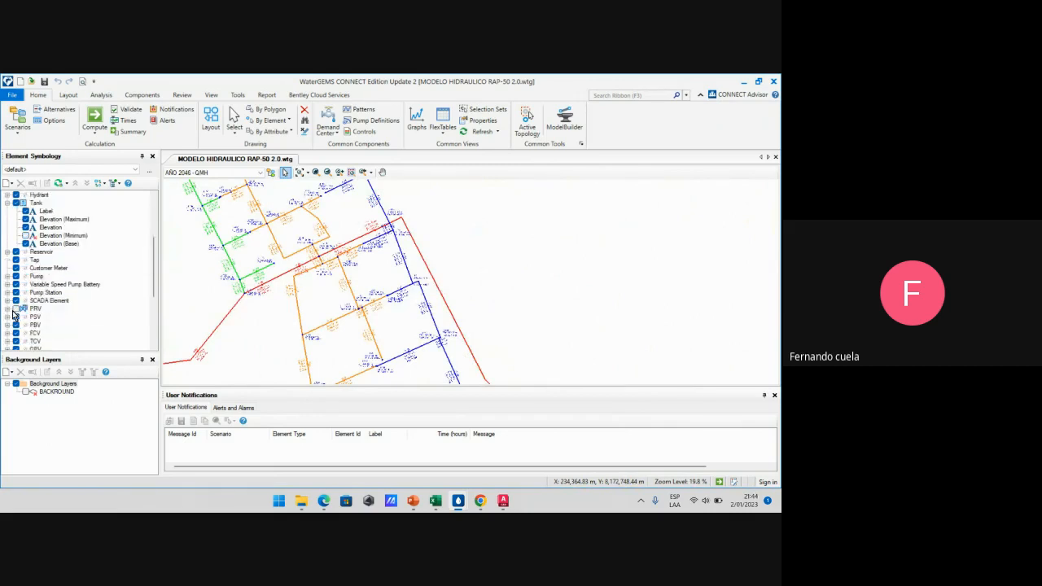
{"action": "left_click", "coordinate": [16, 310]}
{"action": "scroll", "coordinate": [380, 235], "scroll_direction": "up", "scroll_amount": 4}
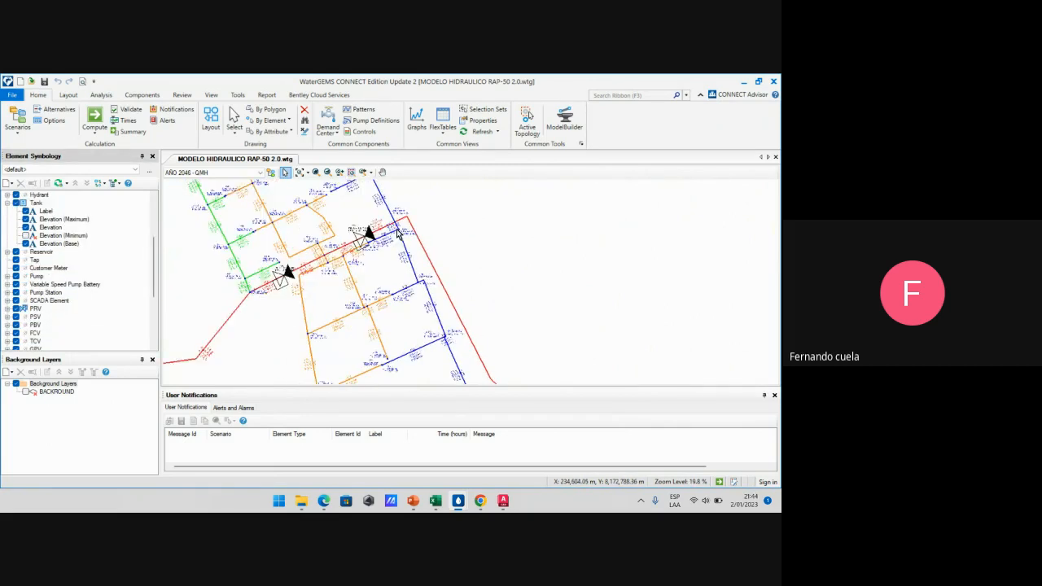
{"action": "scroll", "coordinate": [376, 241], "scroll_direction": "up", "scroll_amount": 1}
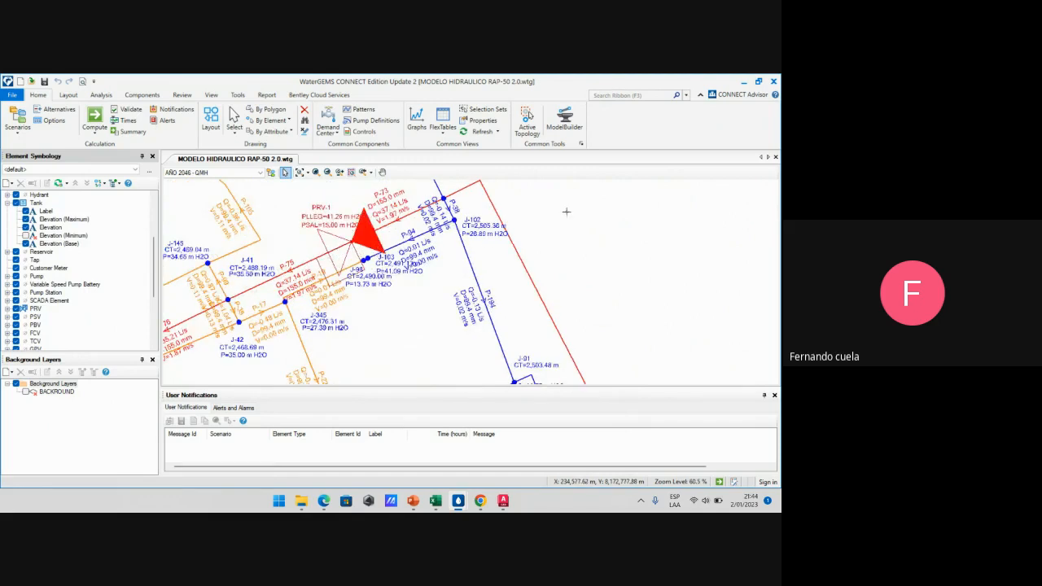
{"action": "scroll", "coordinate": [566, 213], "scroll_direction": "down", "scroll_amount": 3}
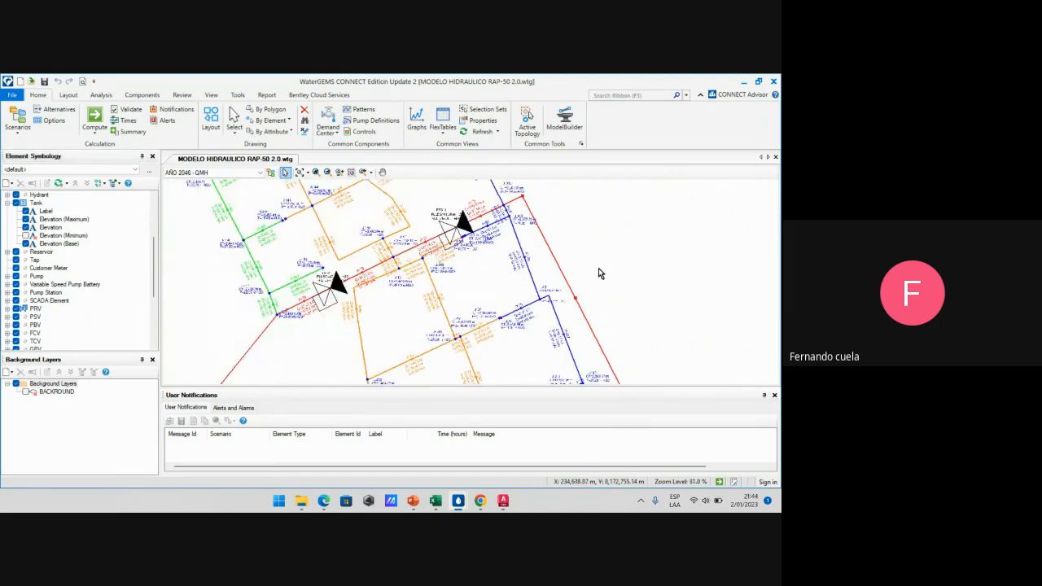
Review the whole trunk route through all coloured networks, from the RAP-50 tank to the magenta network
{"action": "scroll", "coordinate": [603, 271], "scroll_direction": "down", "scroll_amount": 12}
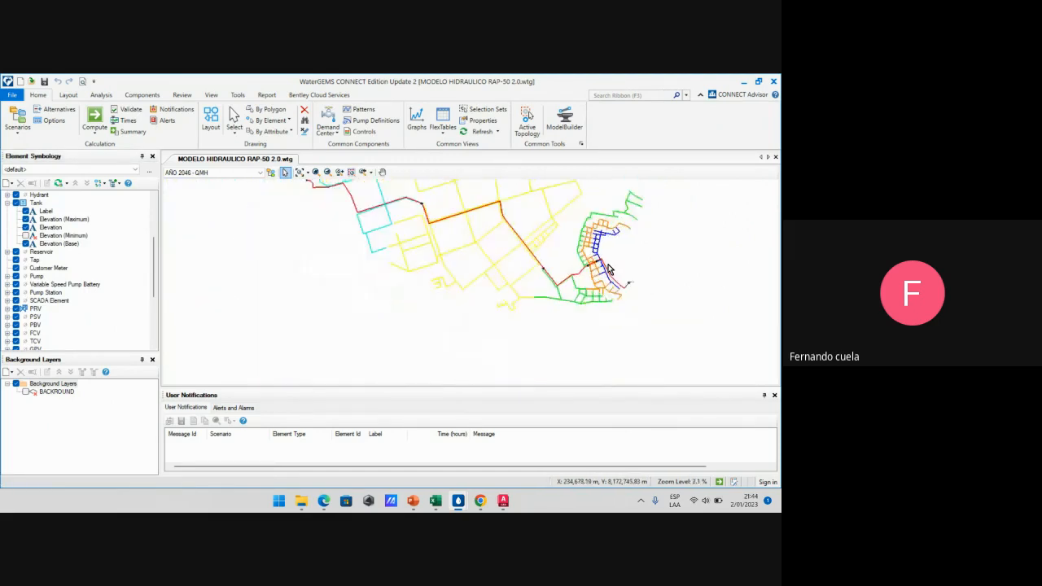
{"action": "scroll", "coordinate": [609, 270], "scroll_direction": "down", "scroll_amount": 2}
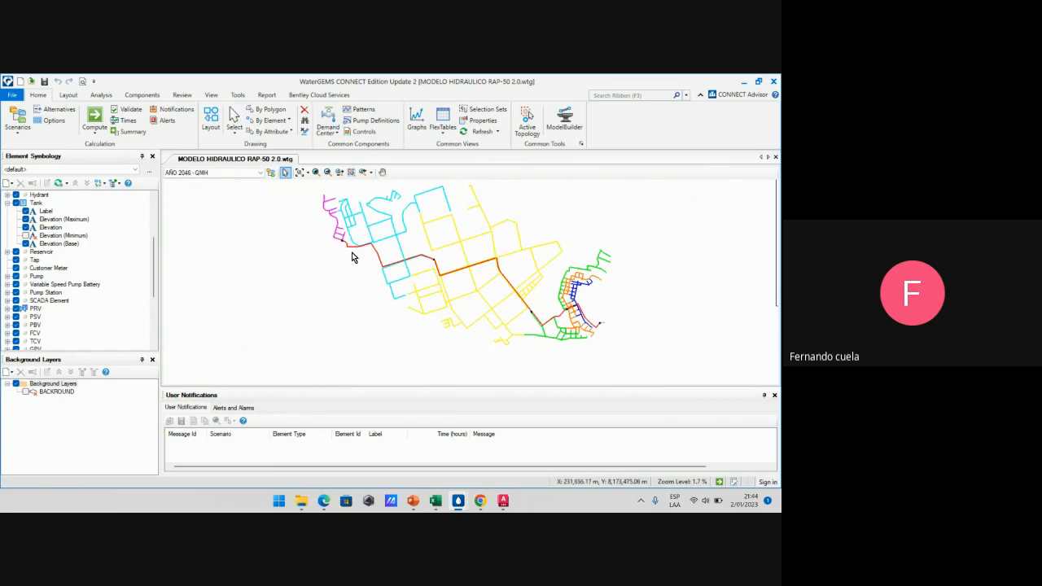
{"action": "scroll", "coordinate": [591, 327], "scroll_direction": "up", "scroll_amount": 10}
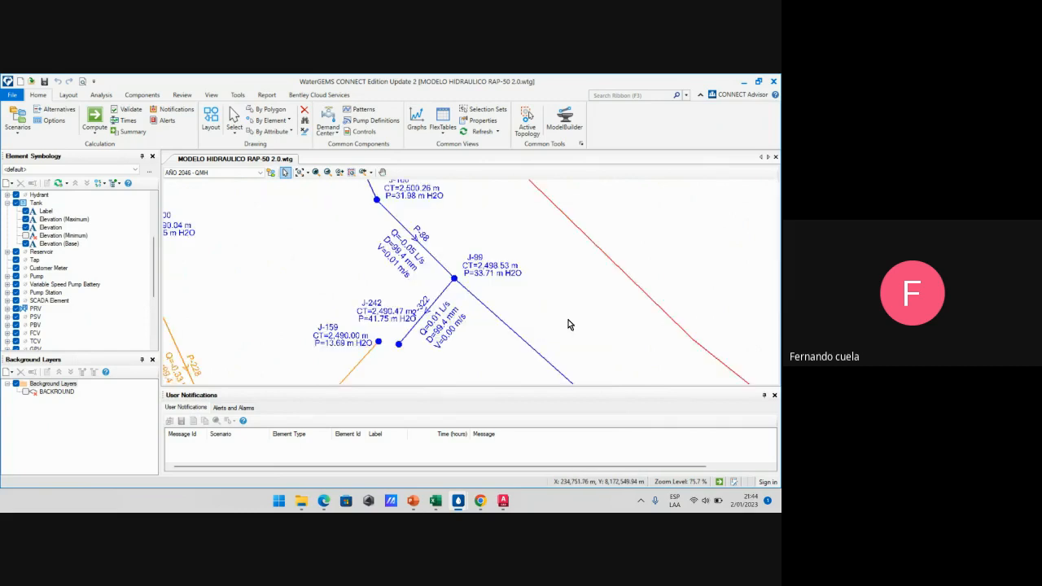
{"action": "scroll", "coordinate": [567, 323], "scroll_direction": "down", "scroll_amount": 5}
{"action": "scroll", "coordinate": [579, 337], "scroll_direction": "down", "scroll_amount": 1}
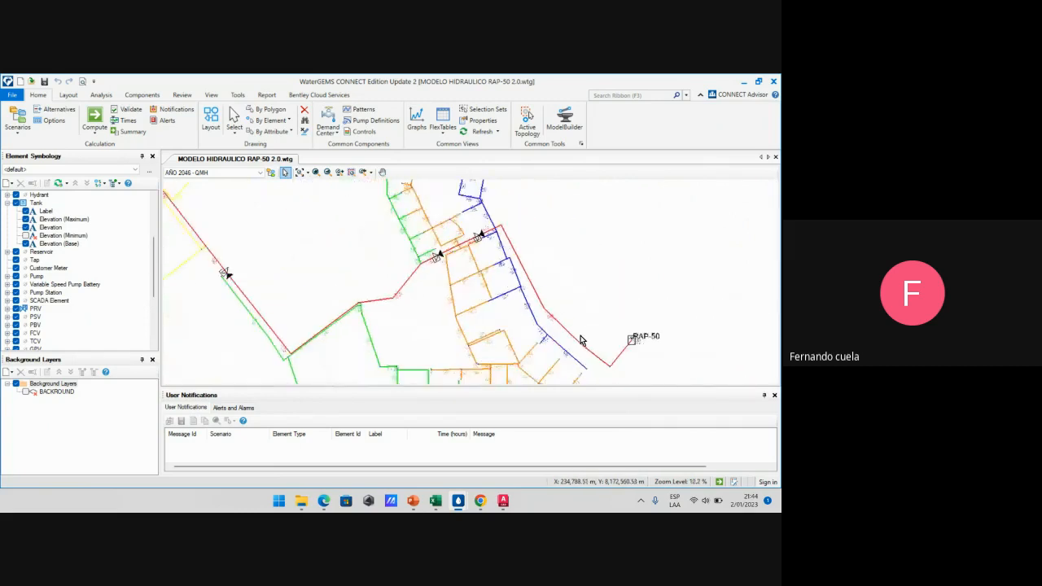
Examine the two pressure reducing valves on the trunk beside the orange network and their position relative to RAP-50
{"action": "scroll", "coordinate": [579, 337], "scroll_direction": "up", "scroll_amount": 1}
{"action": "middle_click_drag", "start_coordinate": [458, 209], "coordinate": [473, 246]}
{"action": "scroll", "coordinate": [473, 248], "scroll_direction": "up", "scroll_amount": 3}
{"action": "scroll", "coordinate": [471, 247], "scroll_direction": "up", "scroll_amount": 5}
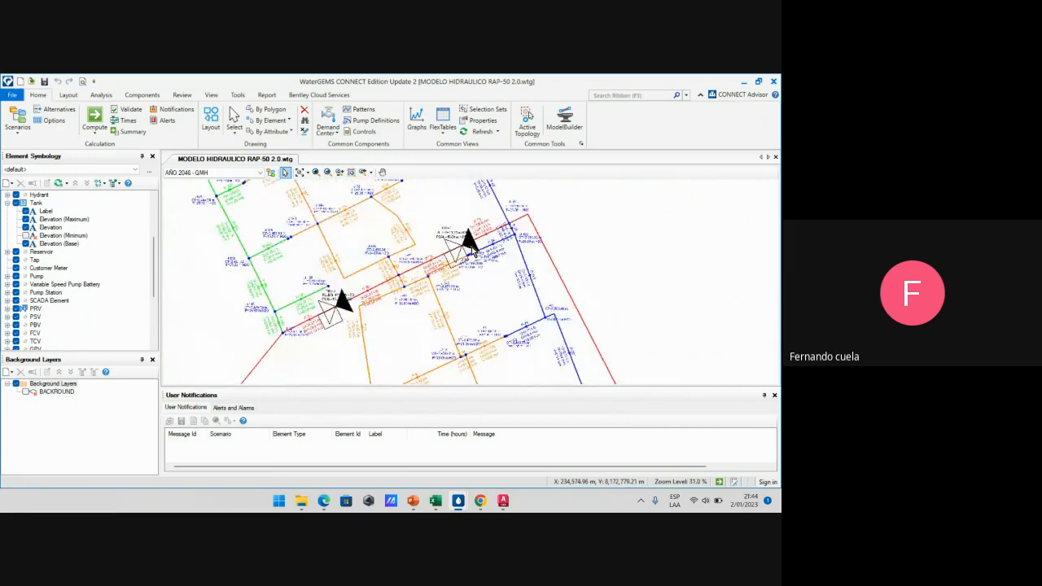
{"action": "scroll", "coordinate": [459, 247], "scroll_direction": "down", "scroll_amount": 7}
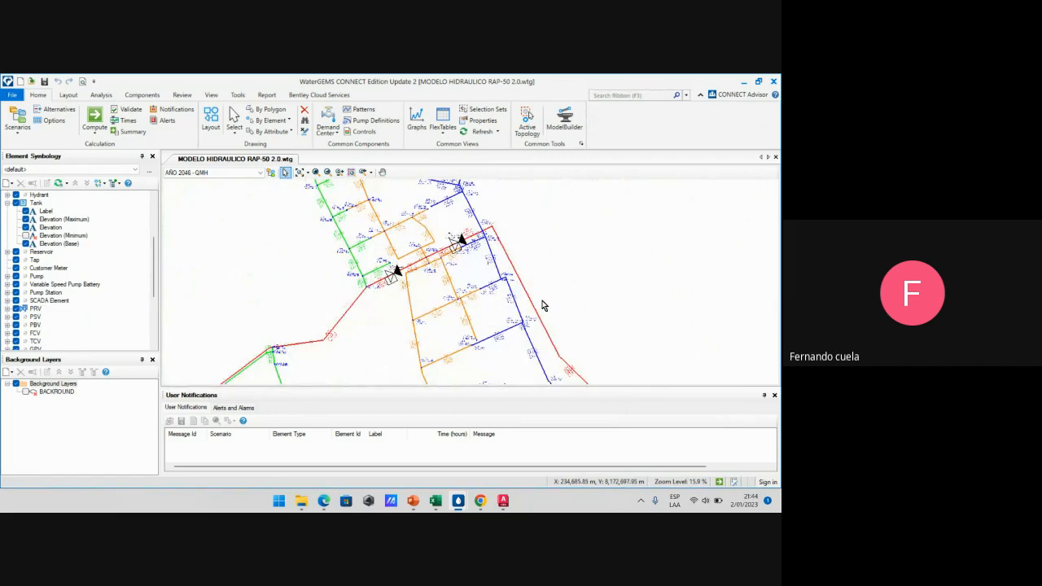
{"action": "middle_click_drag", "start_coordinate": [546, 306], "coordinate": [513, 285]}
{"action": "scroll", "coordinate": [515, 287], "scroll_direction": "down", "scroll_amount": 2}
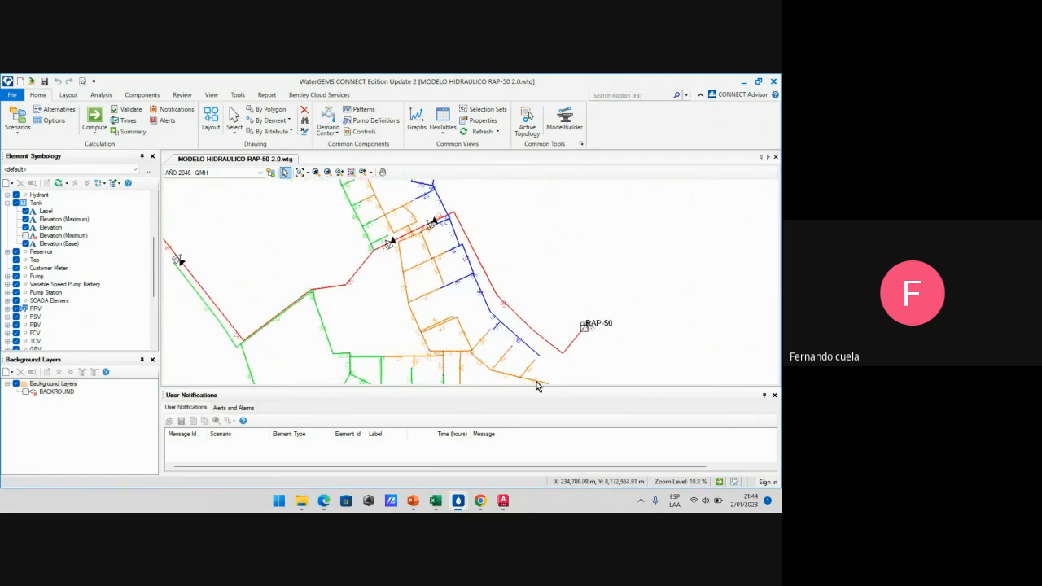
Switch to the troncal y redes.dxf drawing in AutoCAD and compare the eastern trunk's initial stretch with the magenta contours
{"action": "left_click", "coordinate": [503, 500]}
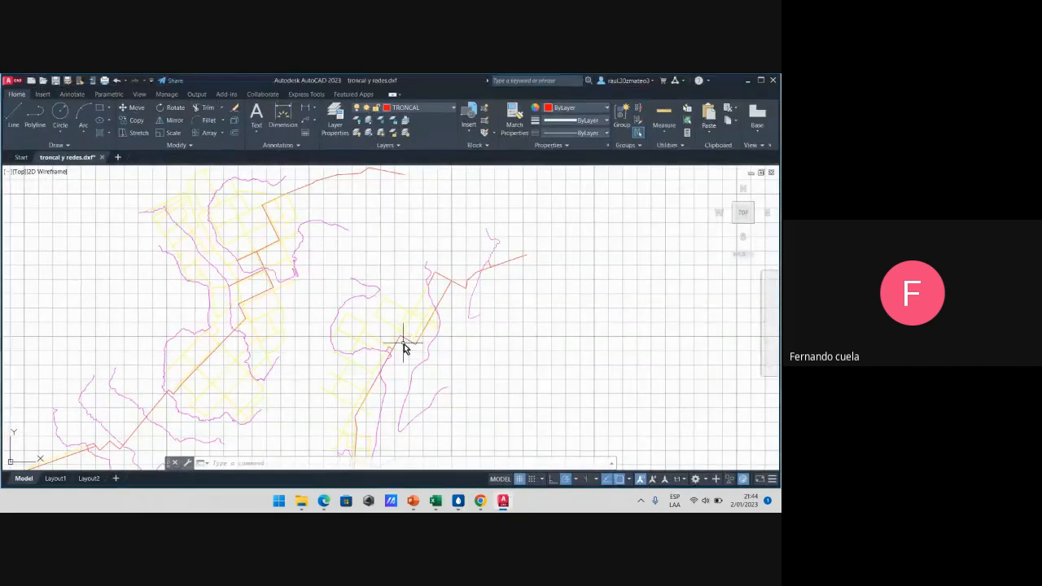
{"action": "scroll", "coordinate": [427, 269], "scroll_direction": "down", "scroll_amount": 2}
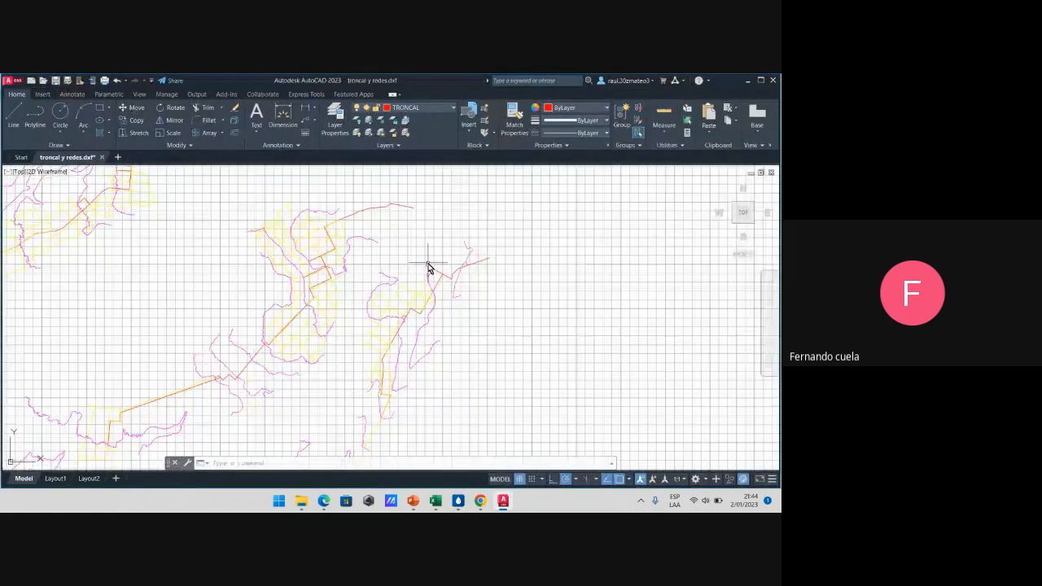
{"action": "scroll", "coordinate": [458, 319], "scroll_direction": "up", "scroll_amount": 2}
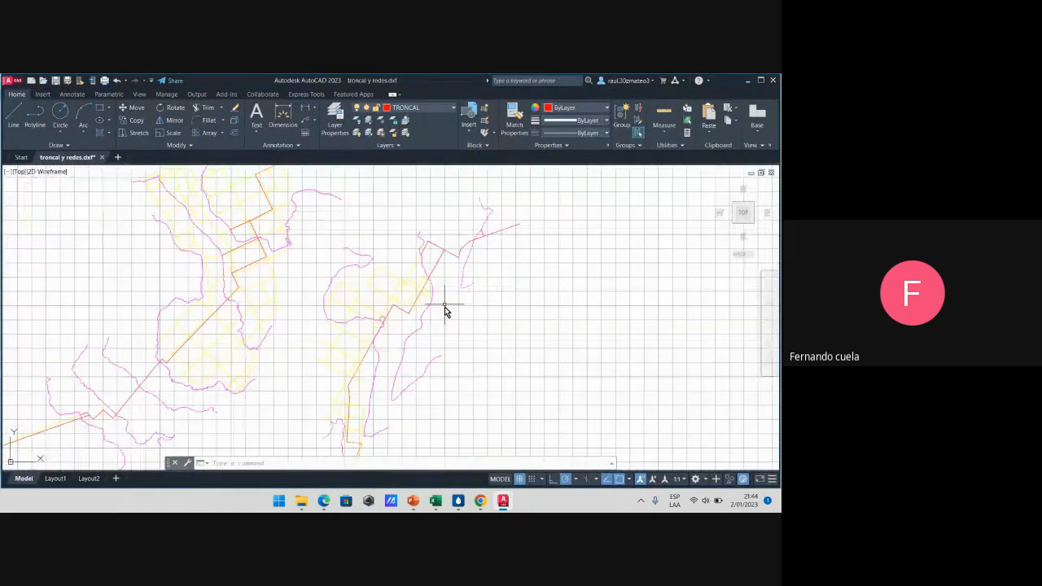
{"action": "scroll", "coordinate": [448, 310], "scroll_direction": "down", "scroll_amount": 2}
{"action": "scroll", "coordinate": [452, 326], "scroll_direction": "up", "scroll_amount": 1}
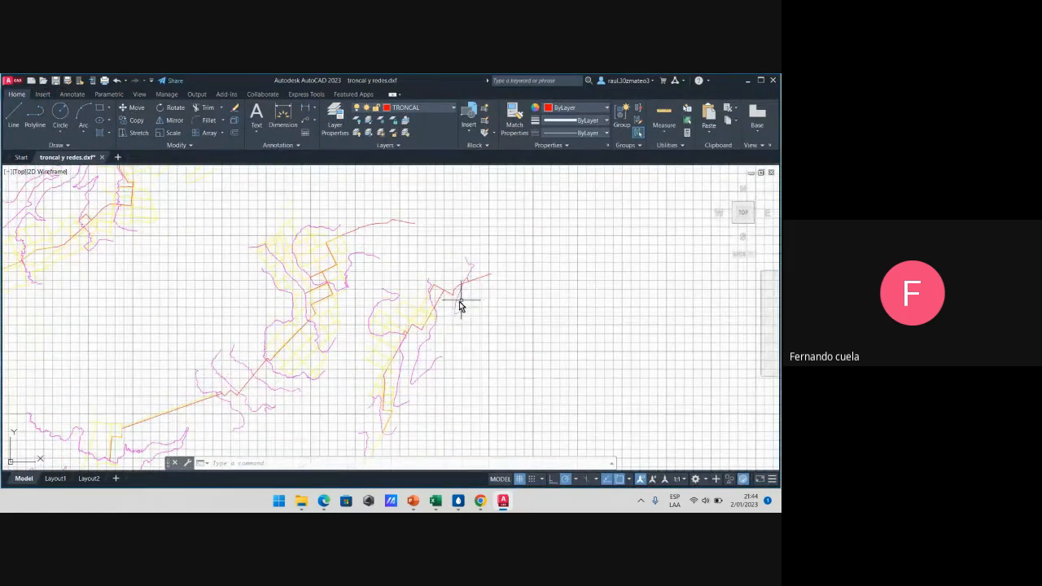
{"action": "scroll", "coordinate": [457, 304], "scroll_direction": "up", "scroll_amount": 1}
{"action": "scroll", "coordinate": [461, 302], "scroll_direction": "down", "scroll_amount": 1}
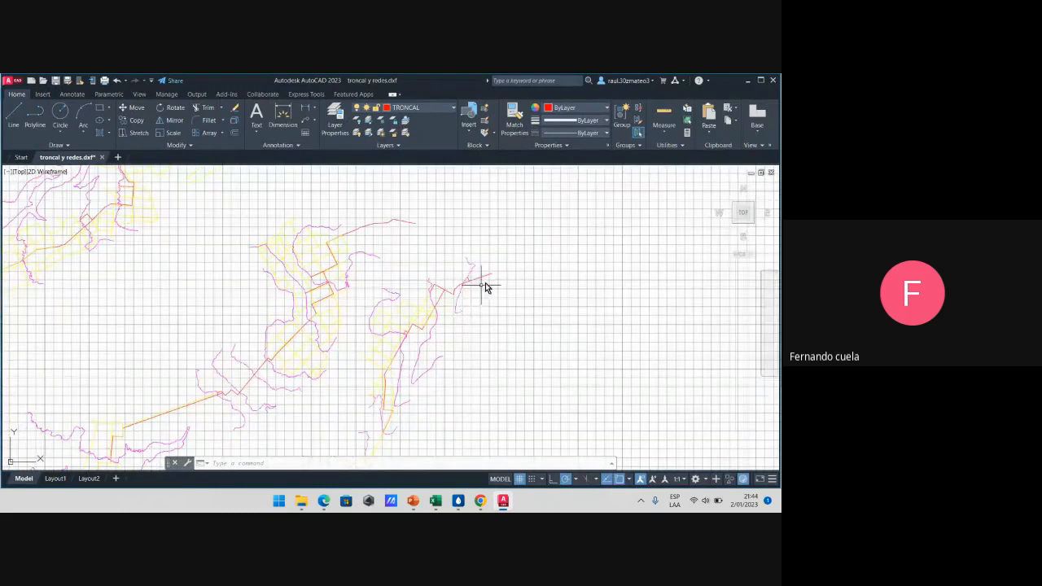
{"action": "scroll", "coordinate": [492, 295], "scroll_direction": "up", "scroll_amount": 1}
{"action": "scroll", "coordinate": [461, 301], "scroll_direction": "up", "scroll_amount": 1}
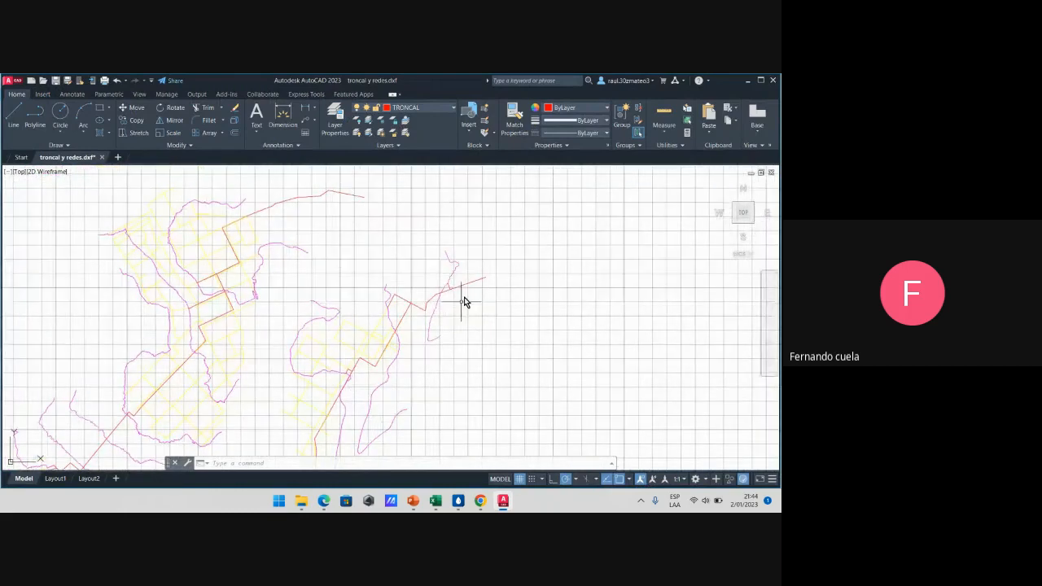
{"action": "scroll", "coordinate": [440, 309], "scroll_direction": "down", "scroll_amount": 2}
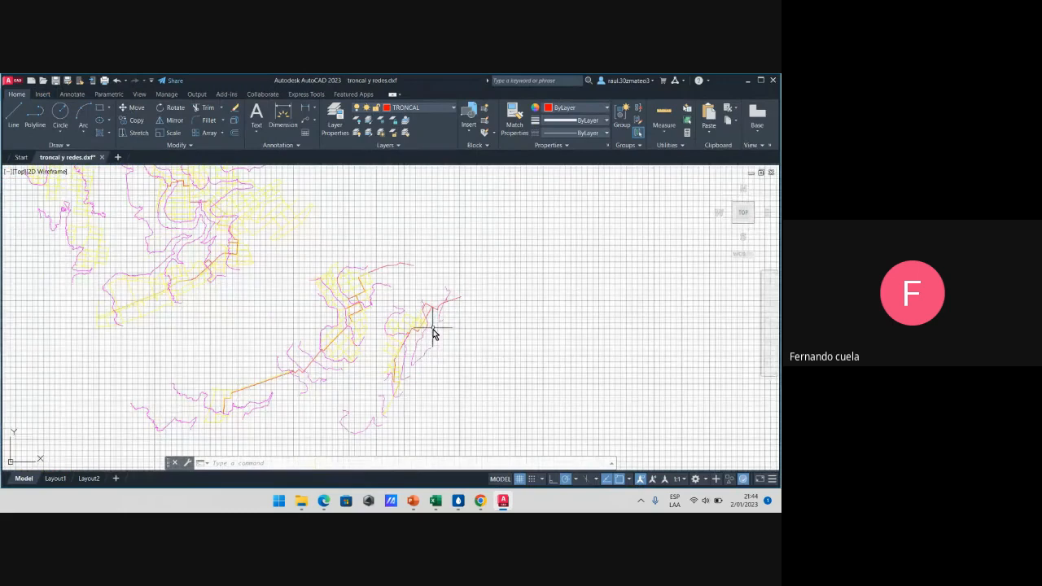
{"action": "scroll", "coordinate": [432, 333], "scroll_direction": "up", "scroll_amount": 2}
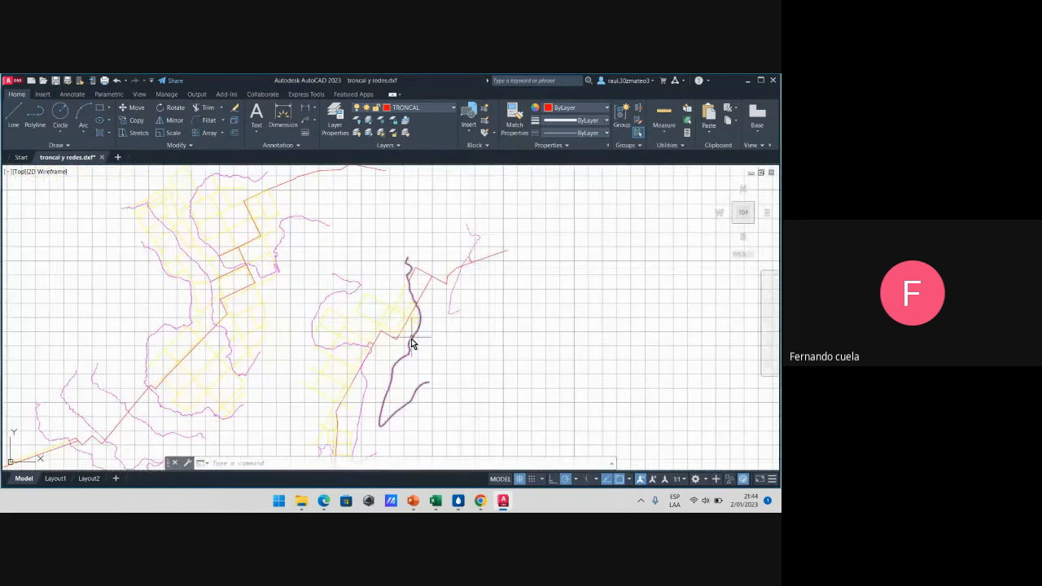
{"action": "scroll", "coordinate": [423, 326], "scroll_direction": "up", "scroll_amount": 3}
{"action": "scroll", "coordinate": [456, 295], "scroll_direction": "down", "scroll_amount": 2}
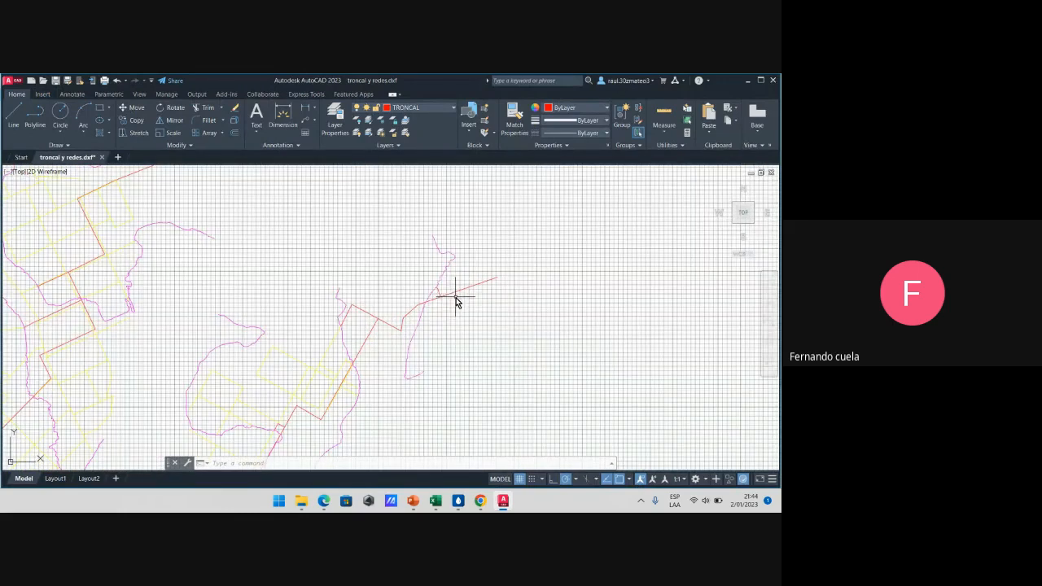
Open the properties of the magenta contour crossing the eastern trunk's first stretch and check its elevation
{"action": "left_click", "coordinate": [440, 267]}
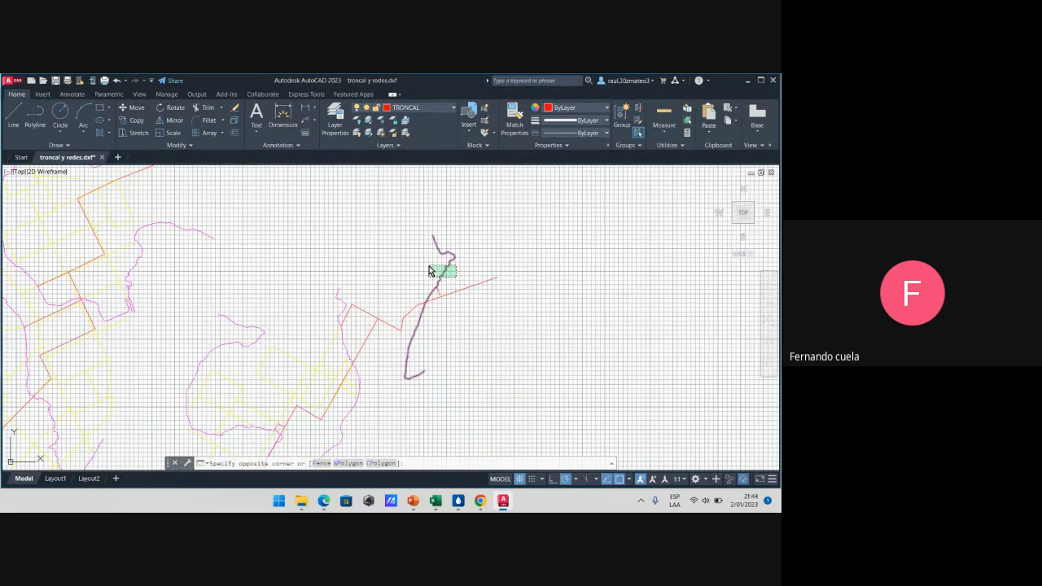
{"action": "left_click", "coordinate": [493, 263]}
{"action": "type", "text": "mo"}
{"action": "key", "text": "Return"}
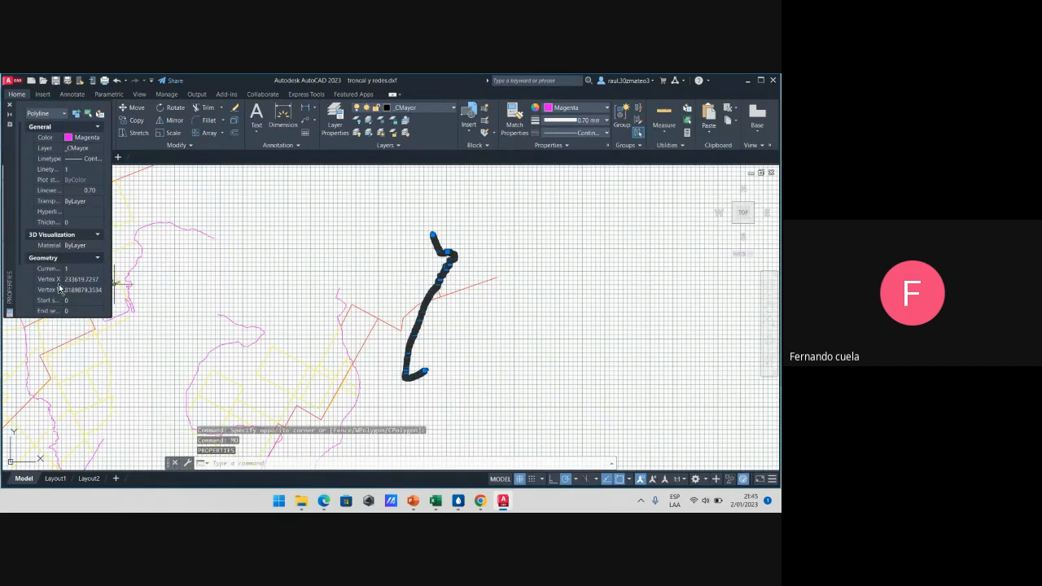
{"action": "scroll", "coordinate": [74, 285], "scroll_direction": "down", "scroll_amount": 2}
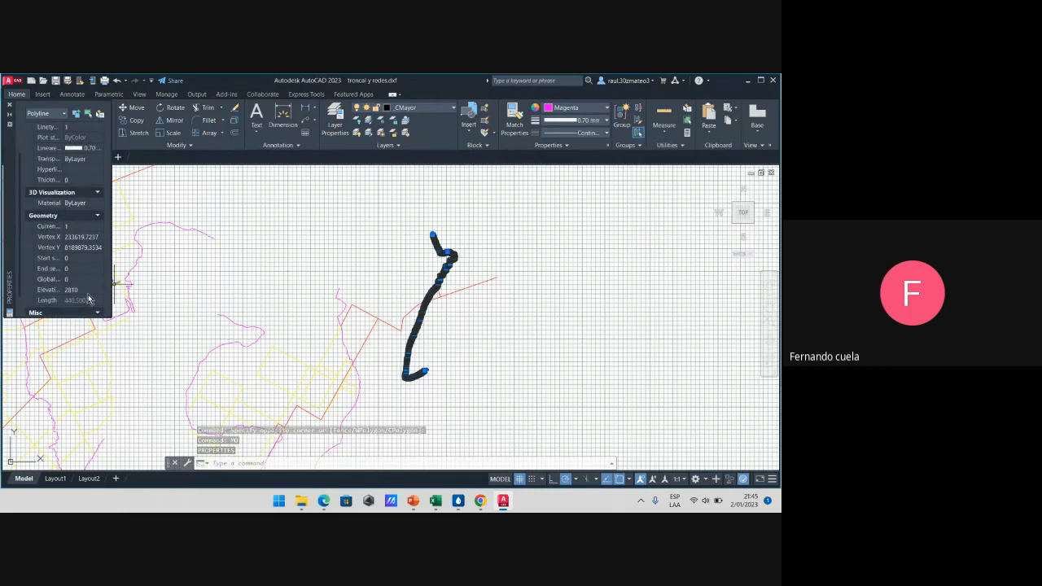
{"action": "key", "text": "Escape"}
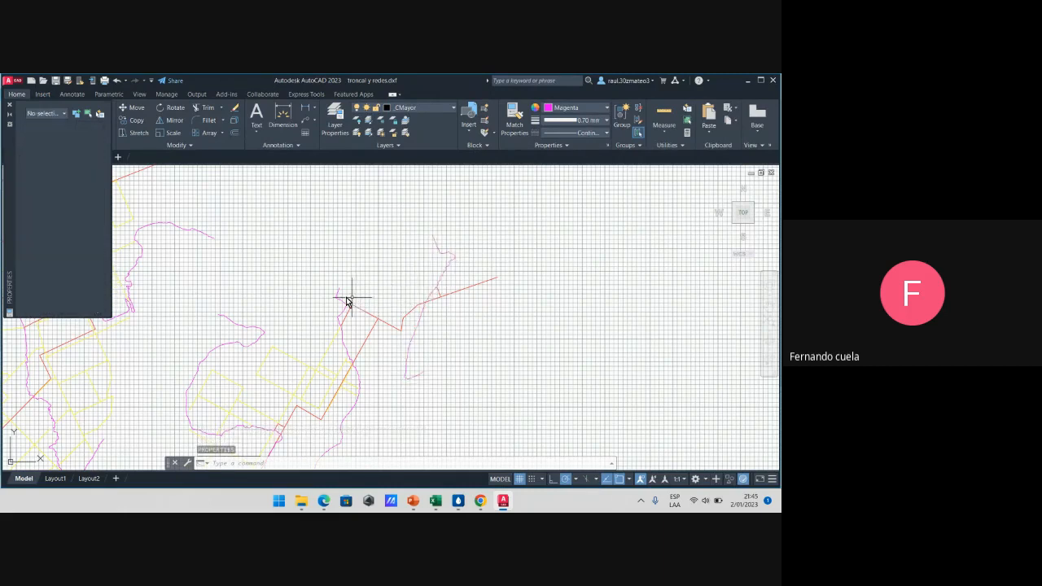
Check the elevation of the magenta contour beside the first yellow network, then clear the selection
{"action": "left_click", "coordinate": [339, 302]}
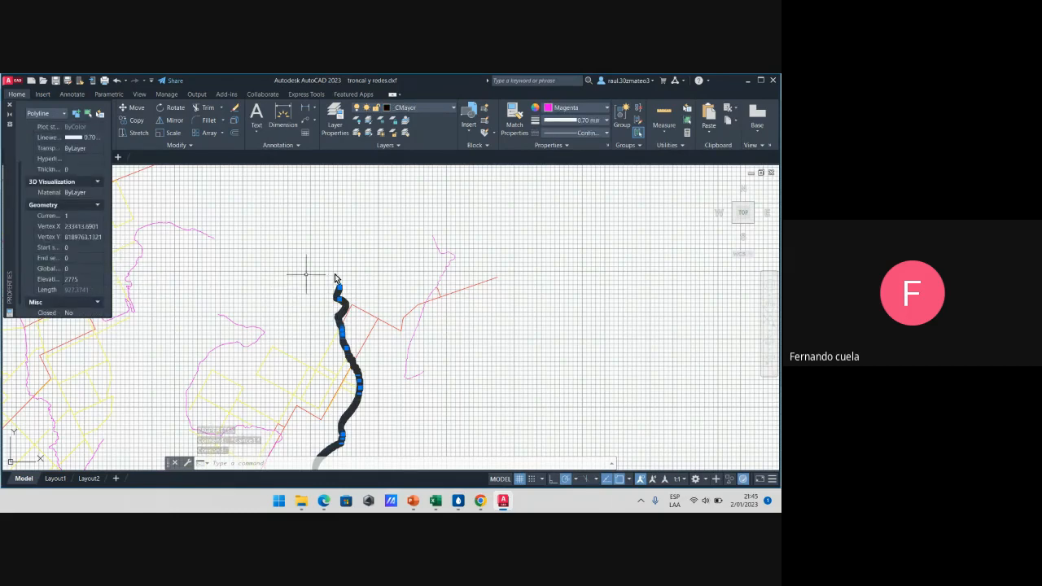
{"action": "key", "text": "Escape"}
{"action": "key", "text": "Escape"}
Examine the starting end of the eastern trunk line above the first magenta contour
{"action": "scroll", "coordinate": [390, 273], "scroll_direction": "down", "scroll_amount": 2}
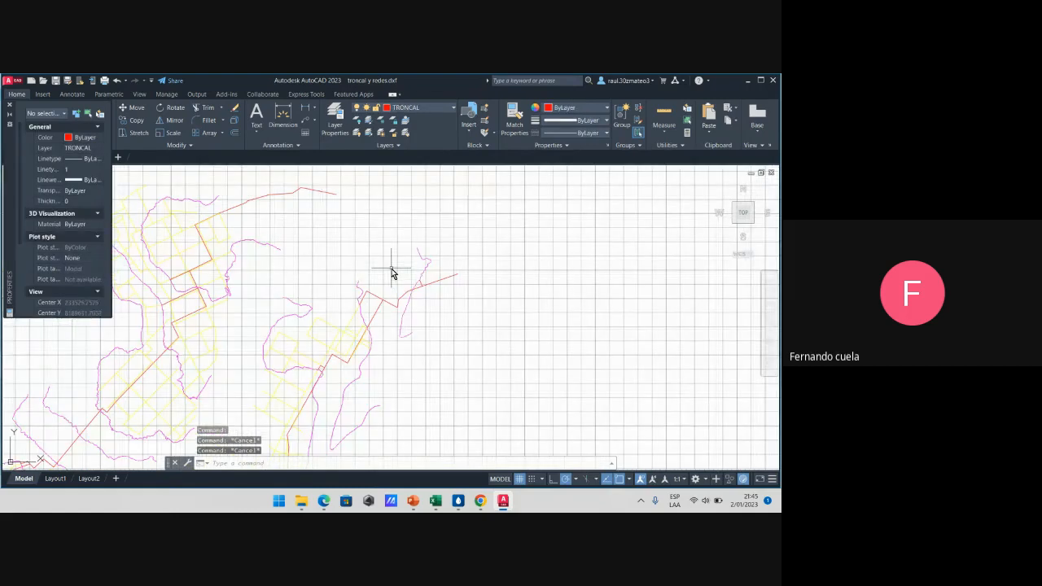
{"action": "scroll", "coordinate": [448, 301], "scroll_direction": "up", "scroll_amount": 3}
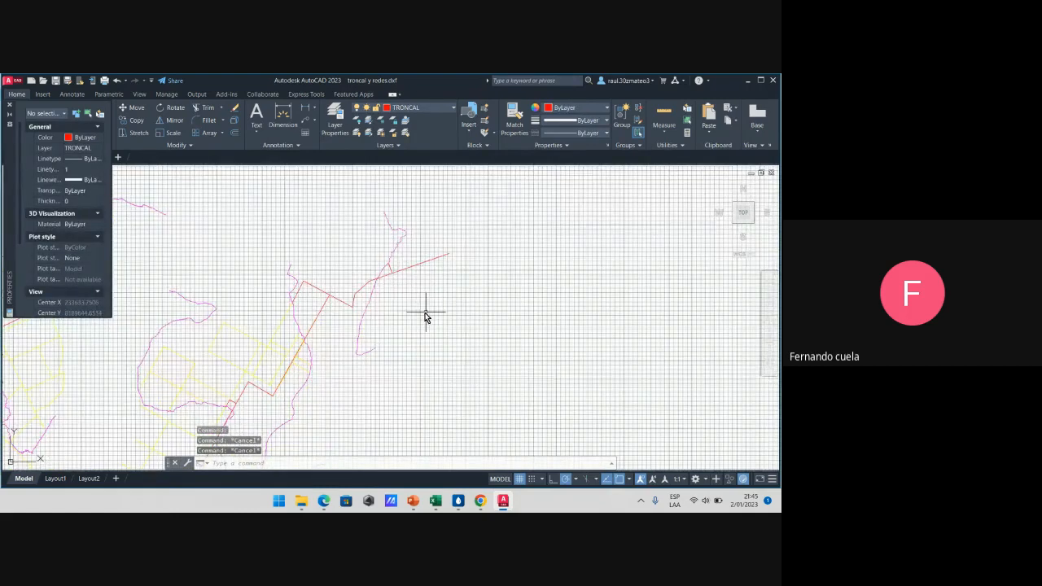
{"action": "scroll", "coordinate": [449, 257], "scroll_direction": "up", "scroll_amount": 3}
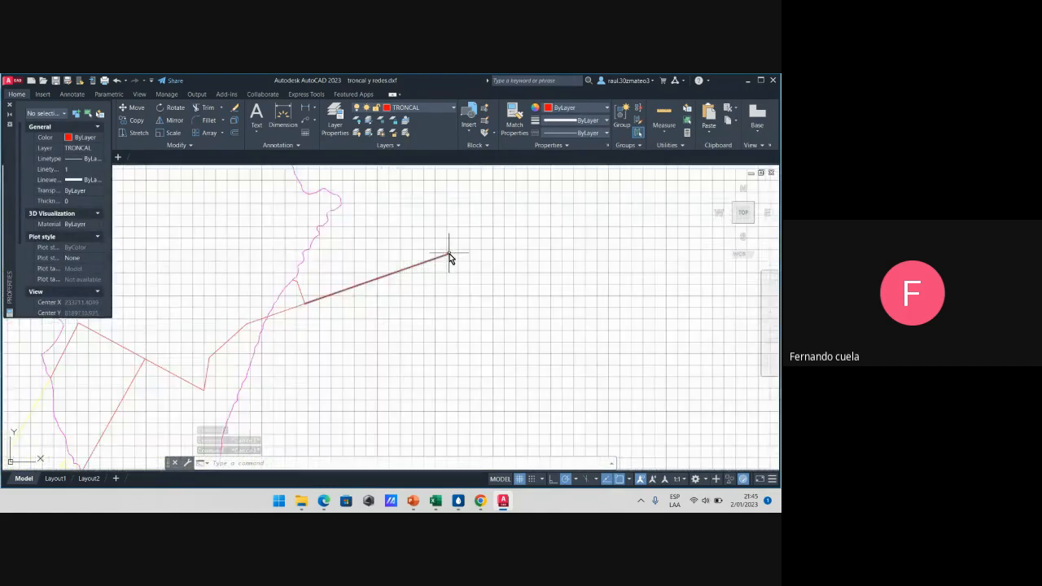
Examine the northeastern end of the red trunk line and the magenta contour it crosses
{"action": "scroll", "coordinate": [448, 256], "scroll_direction": "up", "scroll_amount": 2}
{"action": "scroll", "coordinate": [454, 252], "scroll_direction": "up", "scroll_amount": 2}
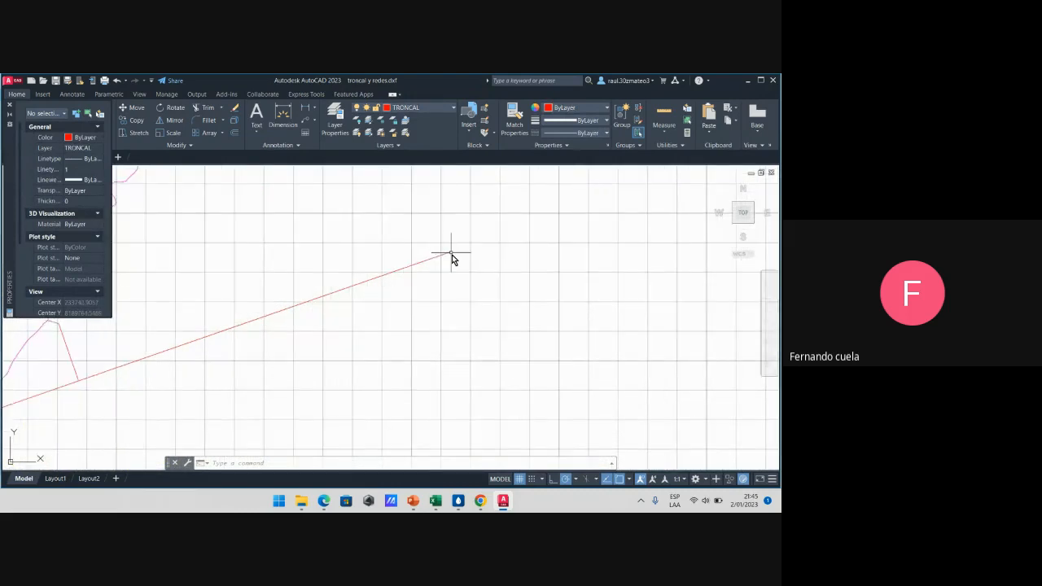
{"action": "scroll", "coordinate": [451, 255], "scroll_direction": "down", "scroll_amount": 3}
{"action": "scroll", "coordinate": [451, 255], "scroll_direction": "down", "scroll_amount": 2}
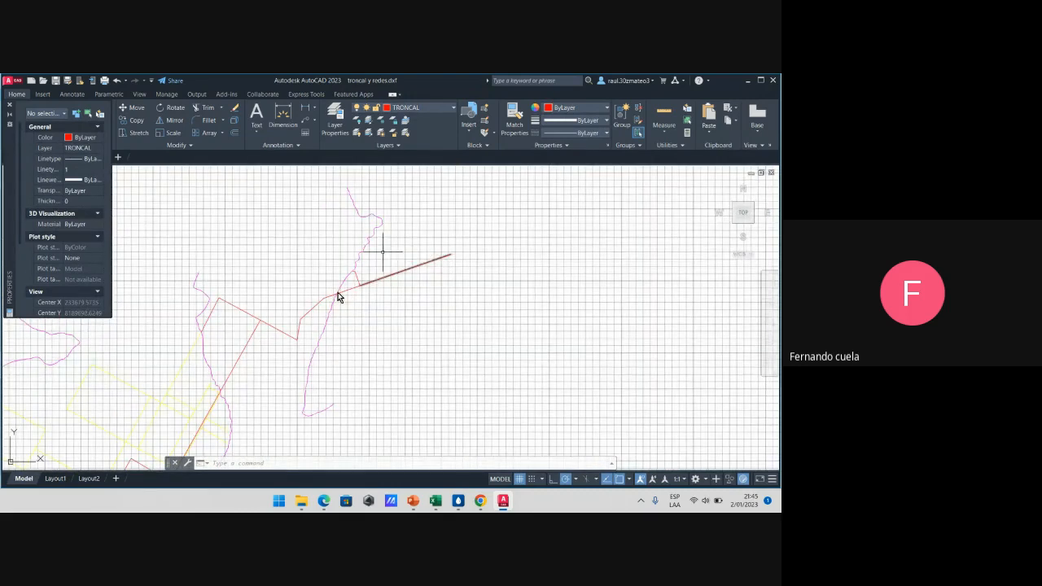
{"action": "scroll", "coordinate": [403, 283], "scroll_direction": "up", "scroll_amount": 2}
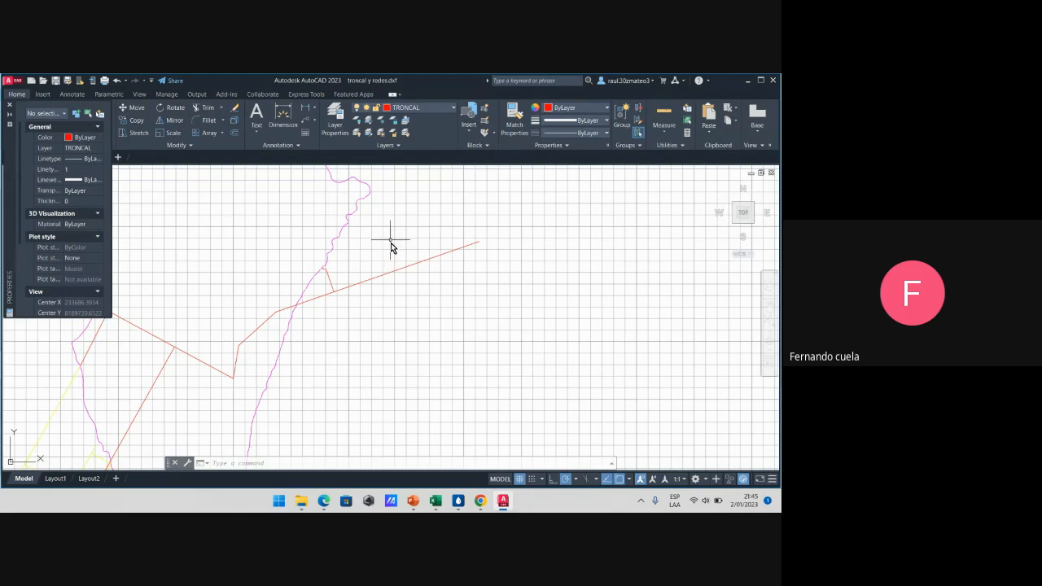
{"action": "scroll", "coordinate": [379, 245], "scroll_direction": "down", "scroll_amount": 1}
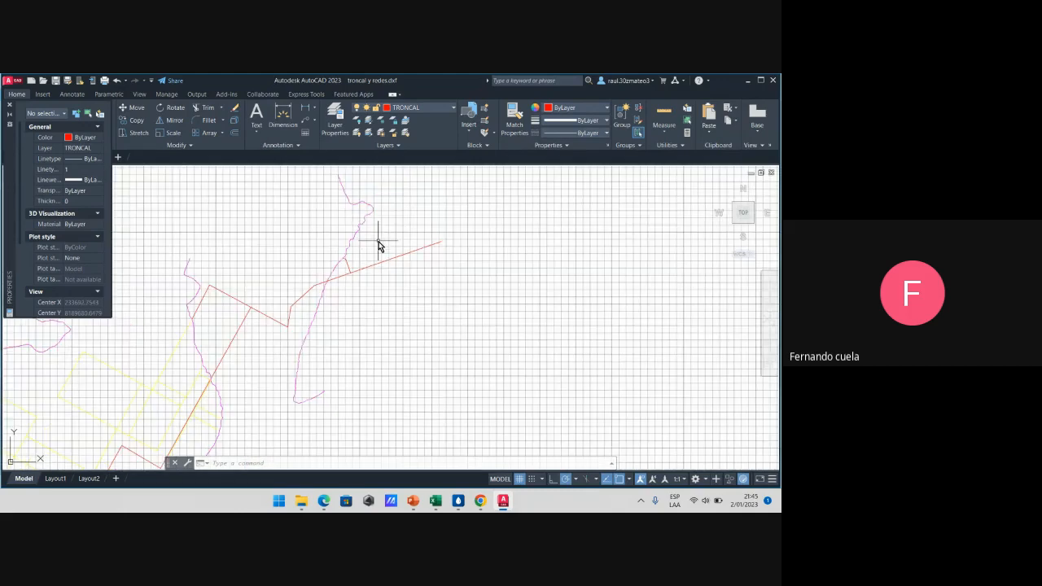
{"action": "scroll", "coordinate": [396, 259], "scroll_direction": "up", "scroll_amount": 1}
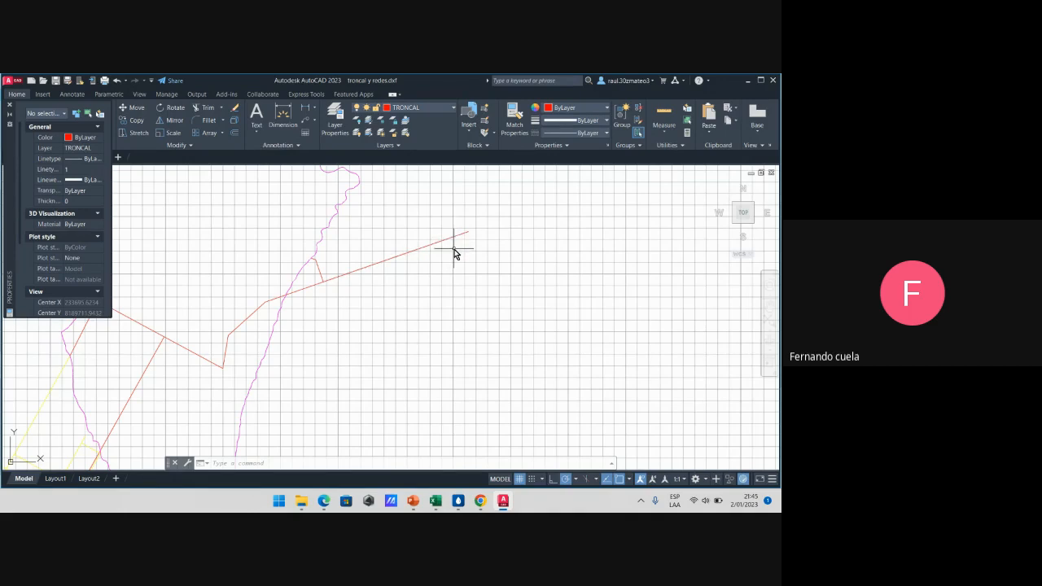
Check the elevation property of the magenta contour polyline that crosses the northeastern trunk line
{"action": "scroll", "coordinate": [452, 250], "scroll_direction": "down", "scroll_amount": 3}
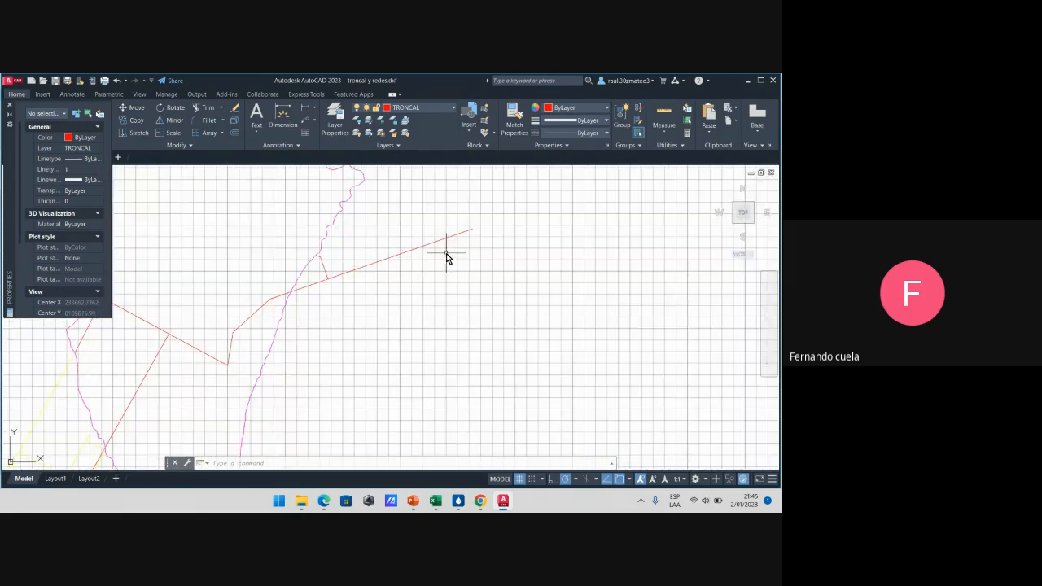
{"action": "left_click", "coordinate": [380, 216]}
{"action": "left_click", "coordinate": [158, 268]}
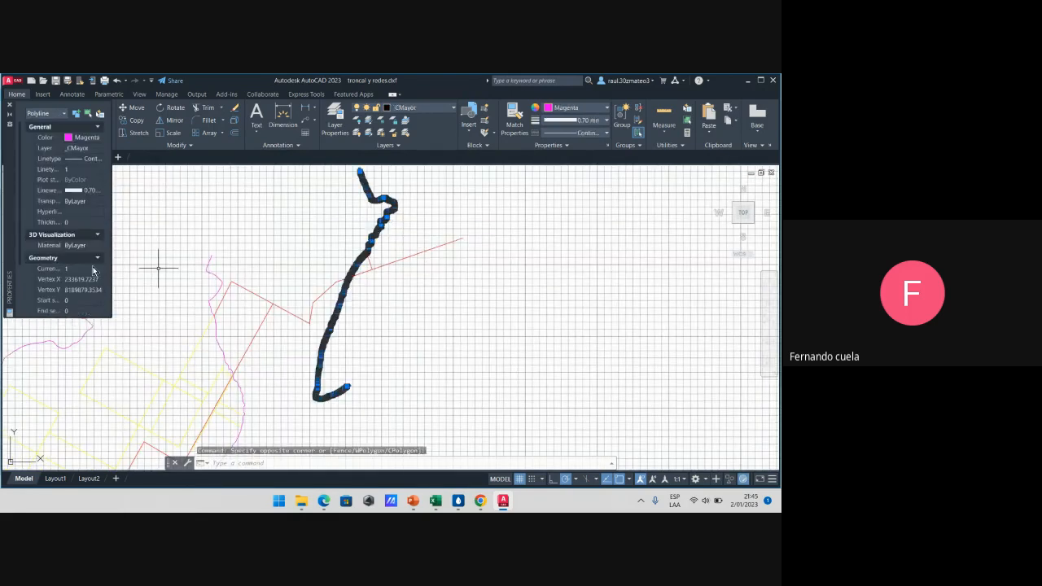
{"action": "scroll", "coordinate": [77, 283], "scroll_direction": "down", "scroll_amount": 2}
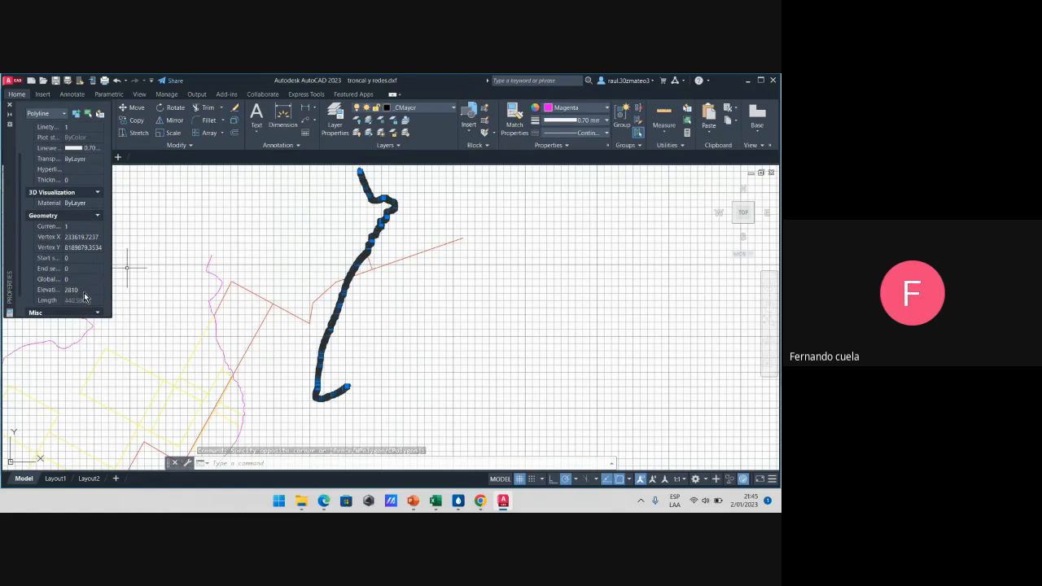
{"action": "key", "text": "Escape"}
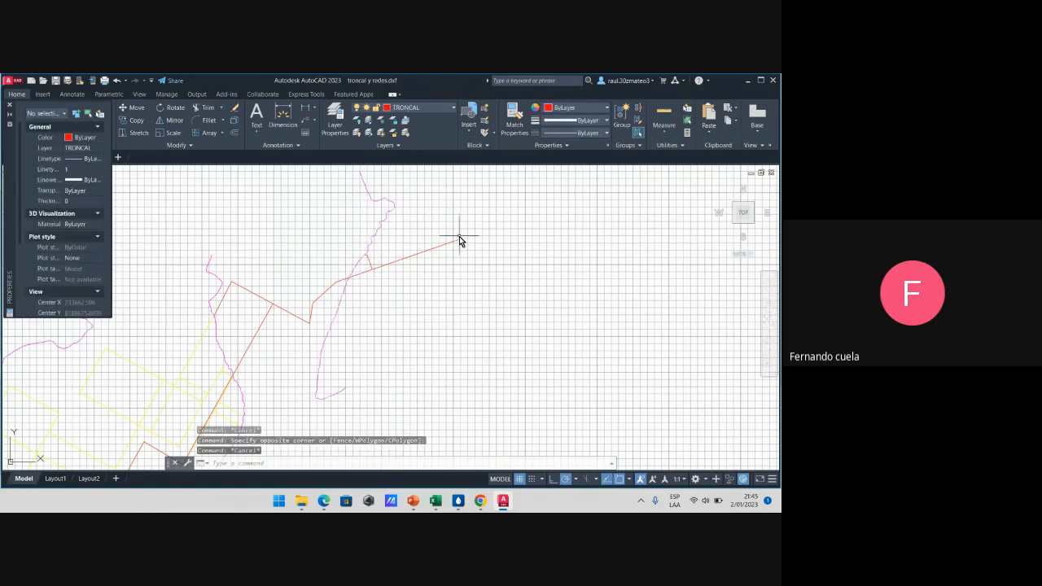
Examine the trunk line's route from its free northeastern end past the short branch and contour to the yellow distribution network
{"action": "scroll", "coordinate": [449, 238], "scroll_direction": "up", "scroll_amount": 2}
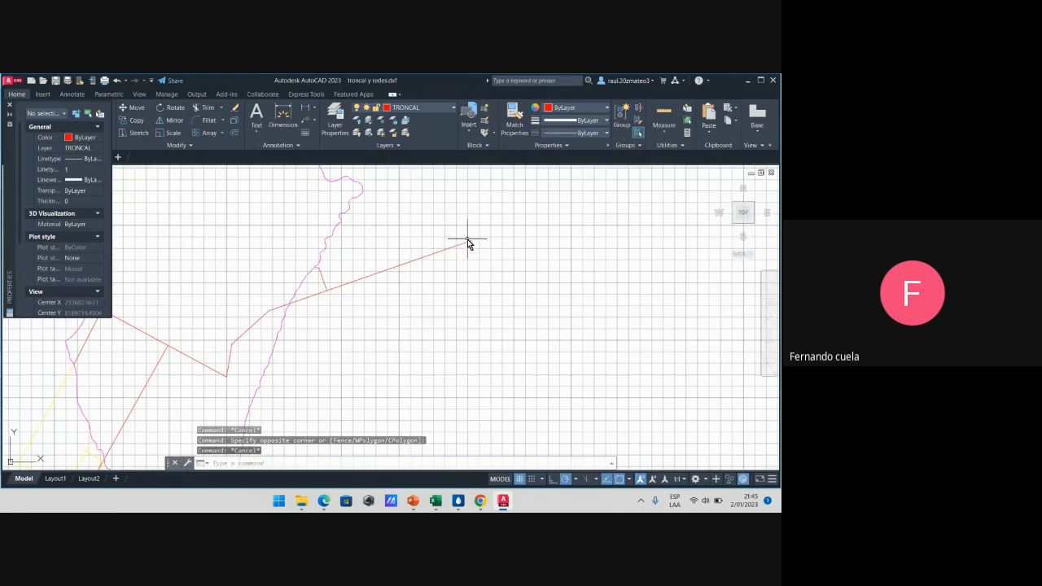
{"action": "scroll", "coordinate": [467, 241], "scroll_direction": "down", "scroll_amount": 2}
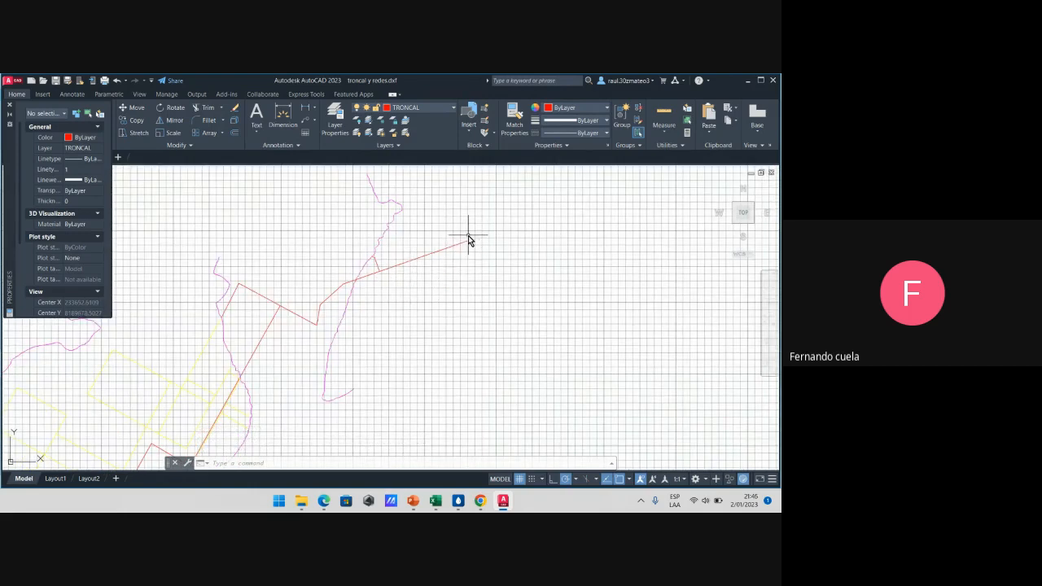
{"action": "scroll", "coordinate": [469, 250], "scroll_direction": "up", "scroll_amount": 2}
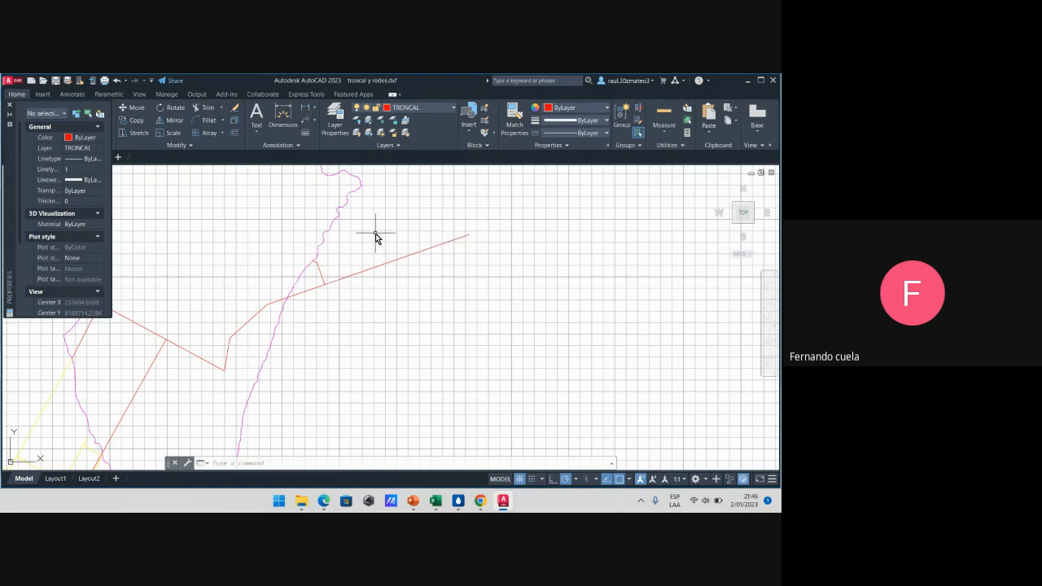
{"action": "scroll", "coordinate": [390, 225], "scroll_direction": "down", "scroll_amount": 2}
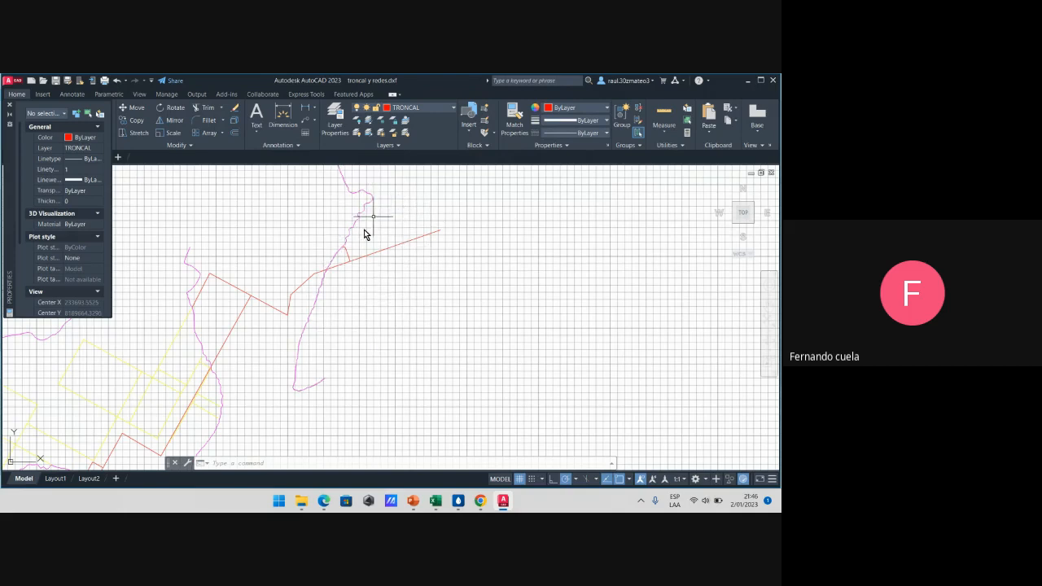
{"action": "scroll", "coordinate": [437, 232], "scroll_direction": "up", "scroll_amount": 5}
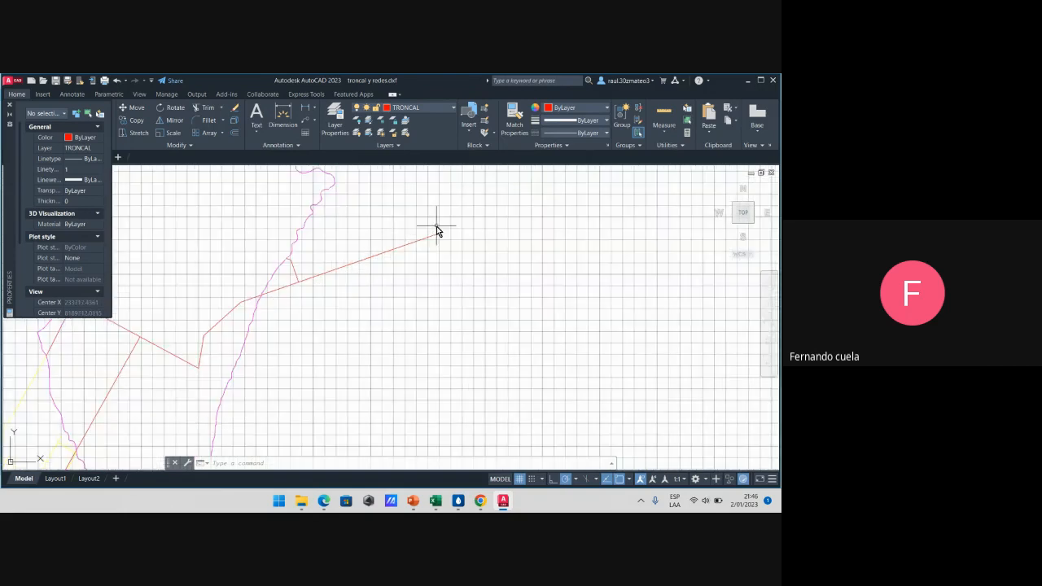
{"action": "scroll", "coordinate": [440, 234], "scroll_direction": "down", "scroll_amount": 2}
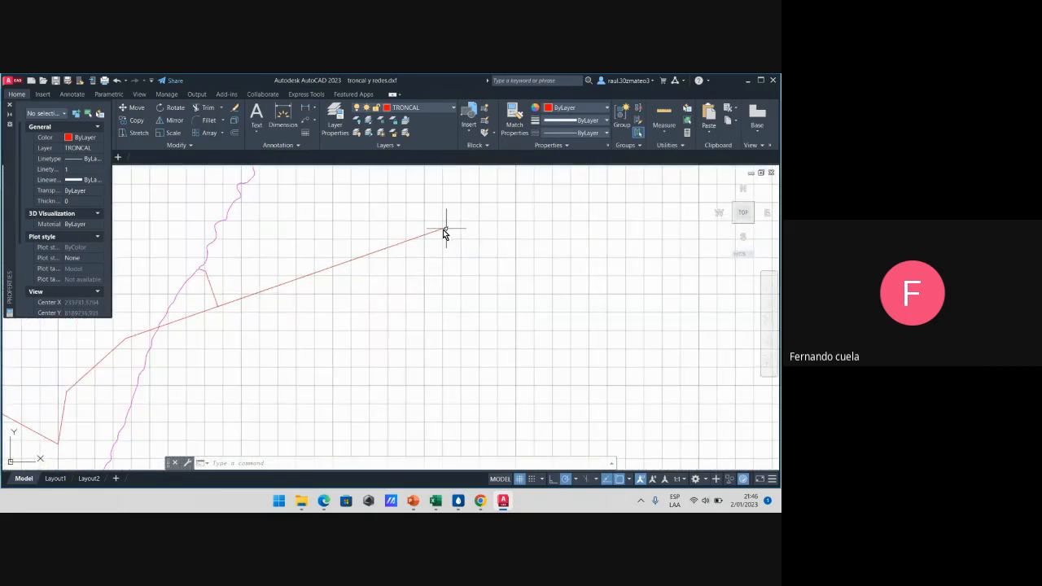
{"action": "scroll", "coordinate": [456, 226], "scroll_direction": "up", "scroll_amount": 2}
{"action": "scroll", "coordinate": [457, 227], "scroll_direction": "down", "scroll_amount": 2}
{"action": "scroll", "coordinate": [459, 226], "scroll_direction": "down", "scroll_amount": 3}
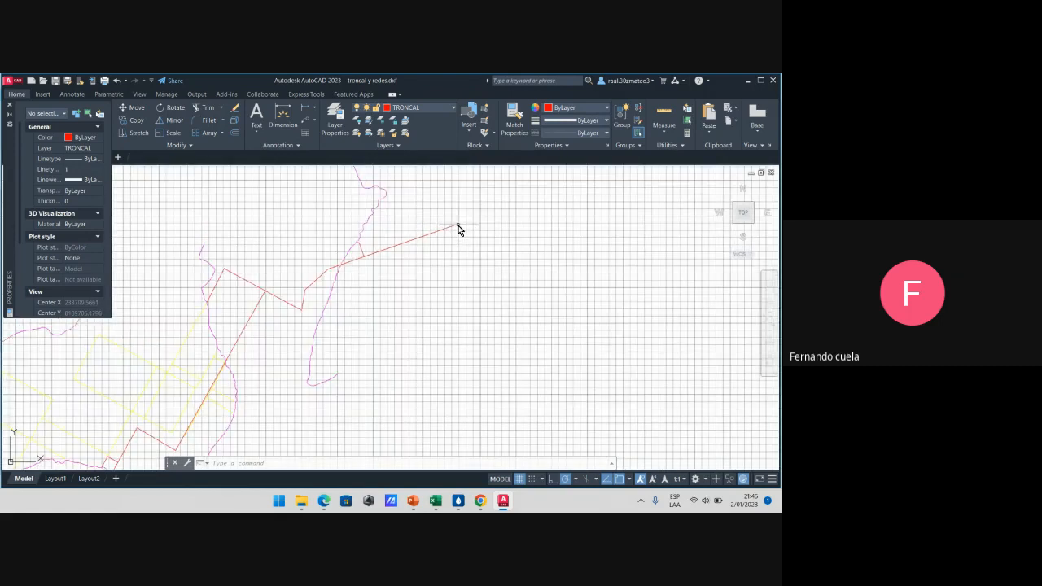
{"action": "scroll", "coordinate": [422, 232], "scroll_direction": "up", "scroll_amount": 1}
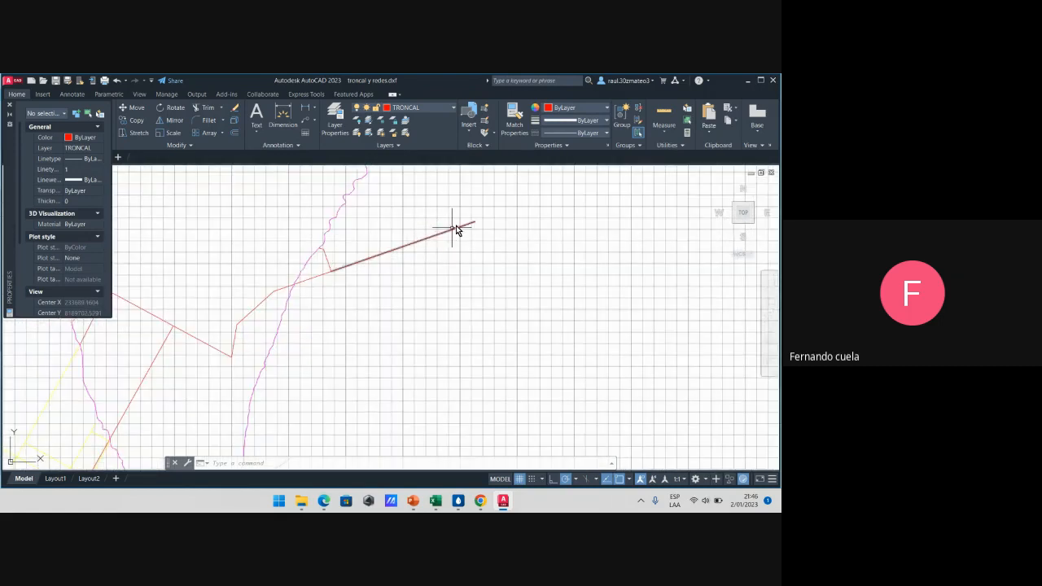
{"action": "scroll", "coordinate": [457, 230], "scroll_direction": "up", "scroll_amount": 1}
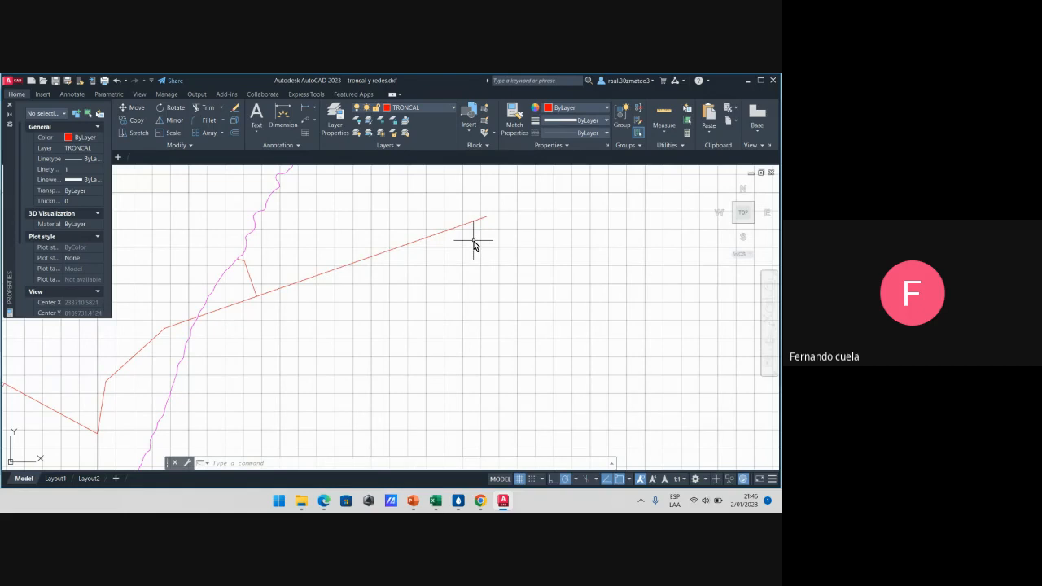
{"action": "scroll", "coordinate": [474, 241], "scroll_direction": "up", "scroll_amount": 1}
{"action": "scroll", "coordinate": [473, 241], "scroll_direction": "down", "scroll_amount": 2}
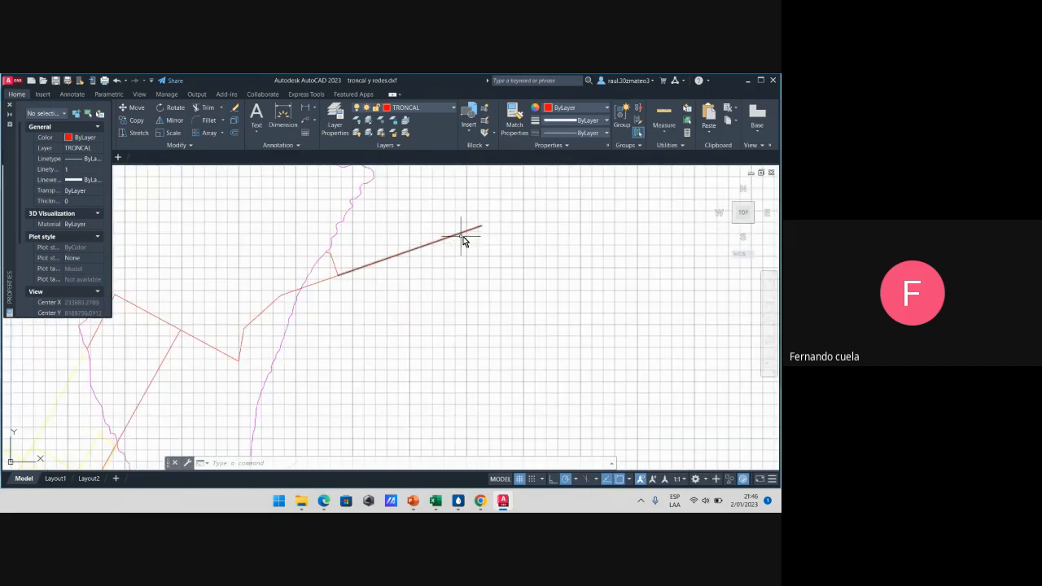
{"action": "scroll", "coordinate": [469, 235], "scroll_direction": "up", "scroll_amount": 1}
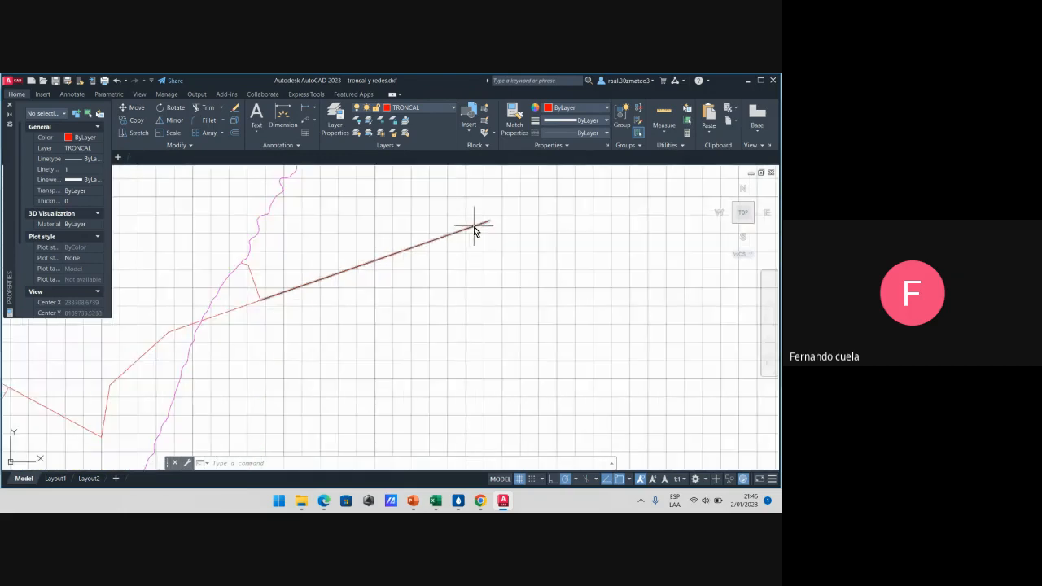
{"action": "scroll", "coordinate": [452, 247], "scroll_direction": "down", "scroll_amount": 1}
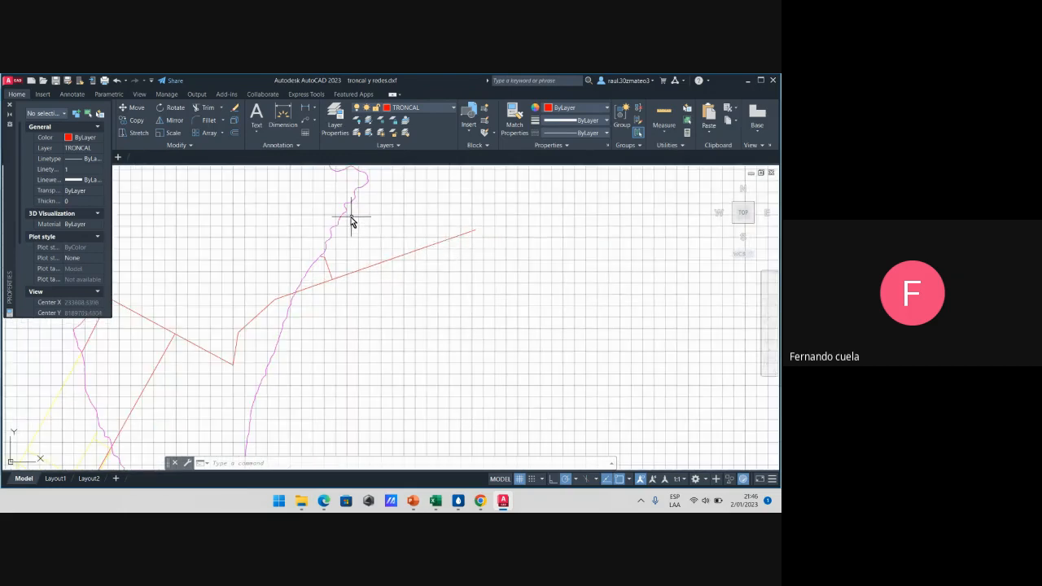
{"action": "scroll", "coordinate": [306, 286], "scroll_direction": "down", "scroll_amount": 1}
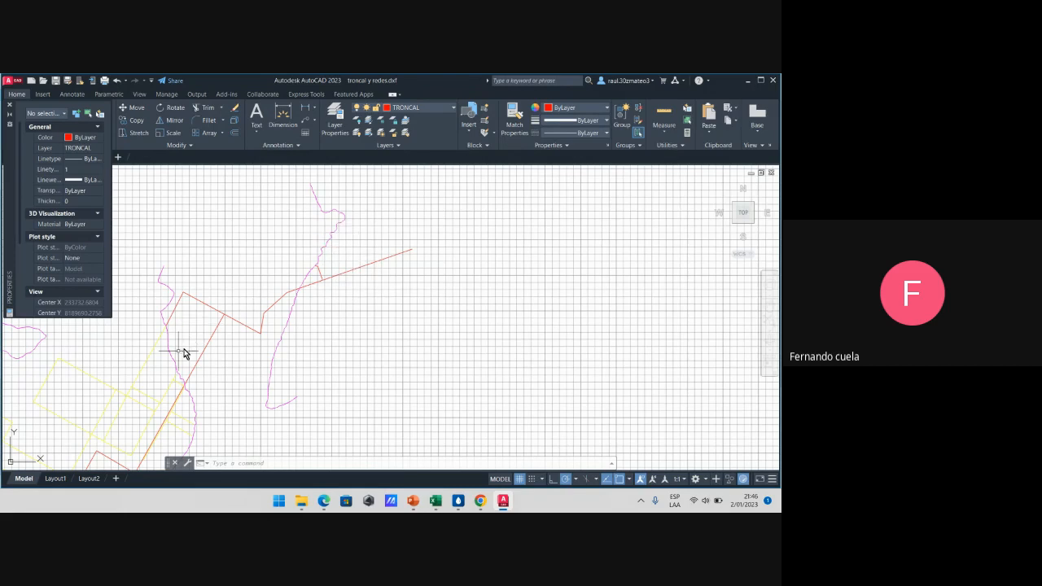
{"action": "mouse_move", "coordinate": [331, 301]}
{"action": "middle_mouse_down"}
{"action": "mouse_move", "coordinate": [399, 279]}
{"action": "mouse_move", "coordinate": [411, 327]}
{"action": "middle_mouse_up"}
{"action": "scroll", "coordinate": [429, 279], "scroll_direction": "down", "scroll_amount": 2}
{"action": "scroll", "coordinate": [426, 274], "scroll_direction": "up", "scroll_amount": 4}
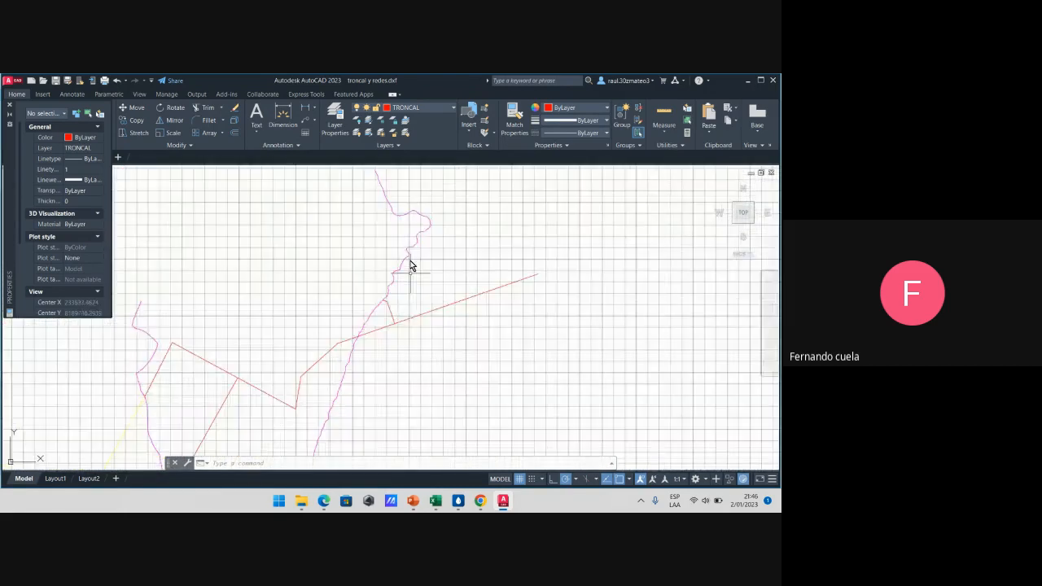
{"action": "scroll", "coordinate": [411, 273], "scroll_direction": "down", "scroll_amount": 2}
{"action": "scroll", "coordinate": [414, 277], "scroll_direction": "up", "scroll_amount": 4}
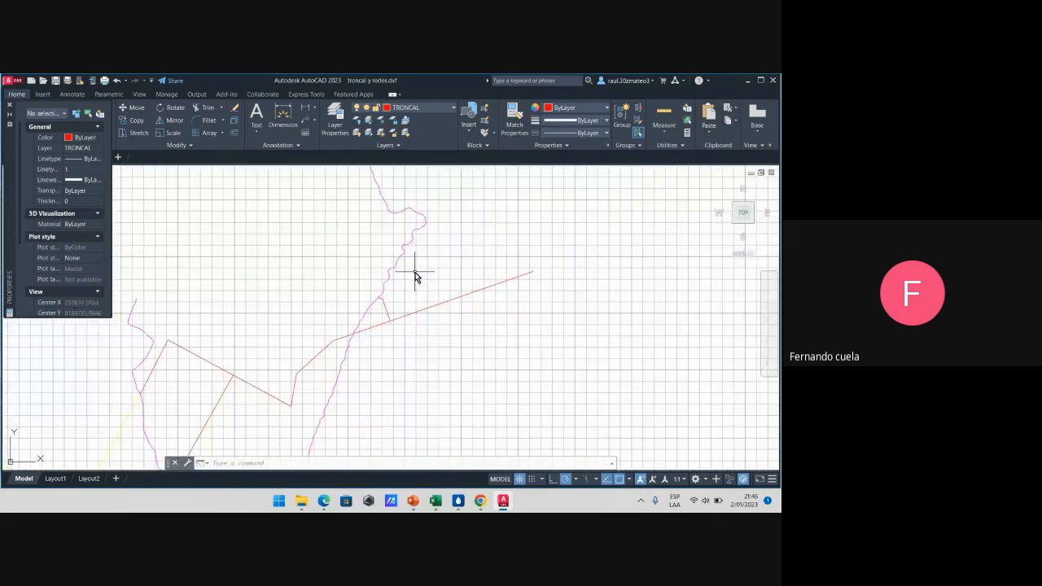
{"action": "scroll", "coordinate": [414, 276], "scroll_direction": "down", "scroll_amount": 4}
{"action": "middle_click_drag", "start_coordinate": [416, 272], "coordinate": [446, 265]}
{"action": "scroll", "coordinate": [433, 263], "scroll_direction": "down", "scroll_amount": 3}
{"action": "scroll", "coordinate": [445, 265], "scroll_direction": "up", "scroll_amount": 3}
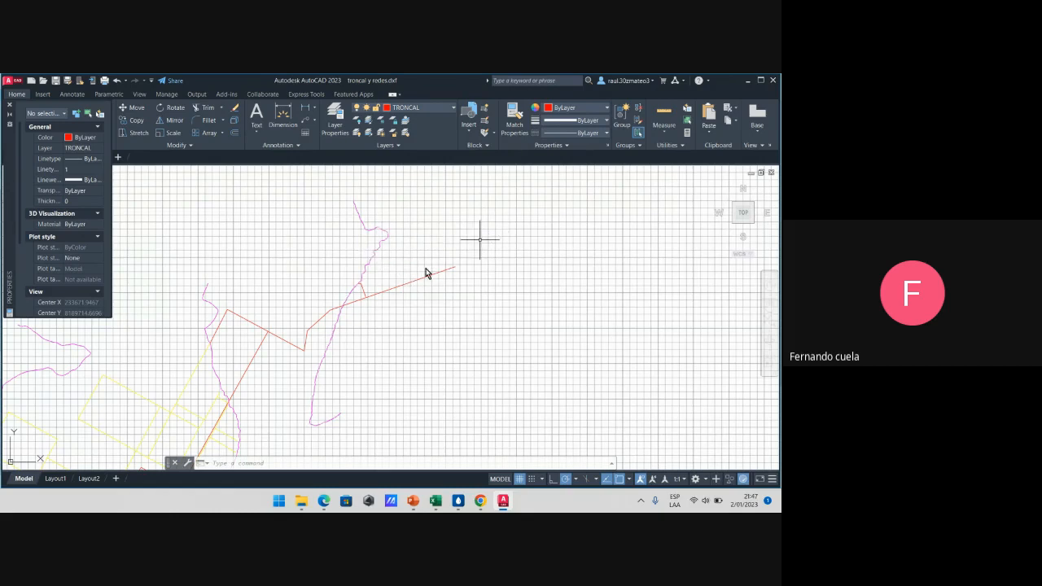
{"action": "scroll", "coordinate": [428, 269], "scroll_direction": "up", "scroll_amount": 2}
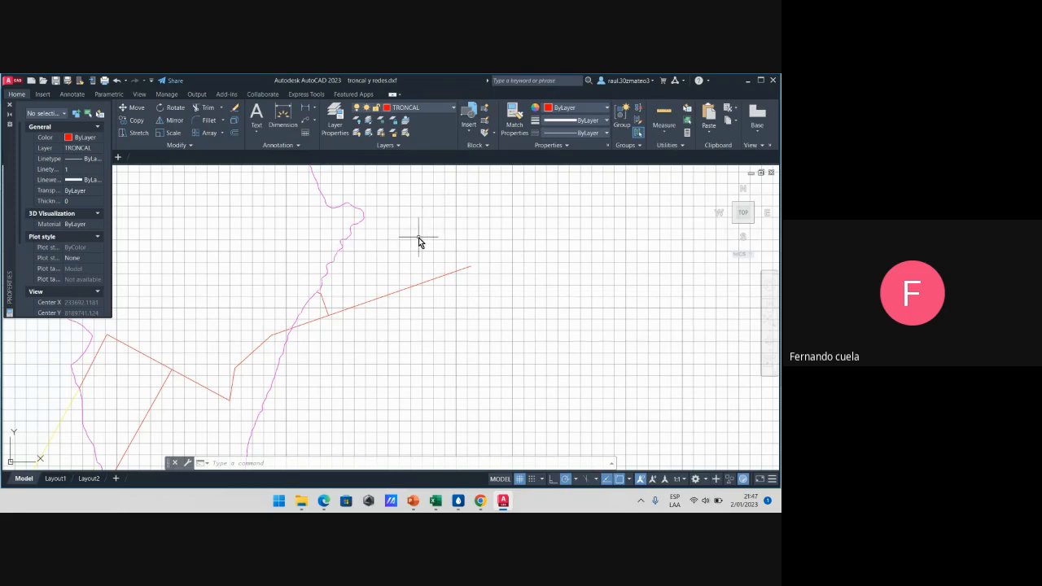
{"action": "scroll", "coordinate": [418, 237], "scroll_direction": "down", "scroll_amount": 1}
{"action": "scroll", "coordinate": [398, 250], "scroll_direction": "up", "scroll_amount": 1}
{"action": "scroll", "coordinate": [402, 251], "scroll_direction": "down", "scroll_amount": 1}
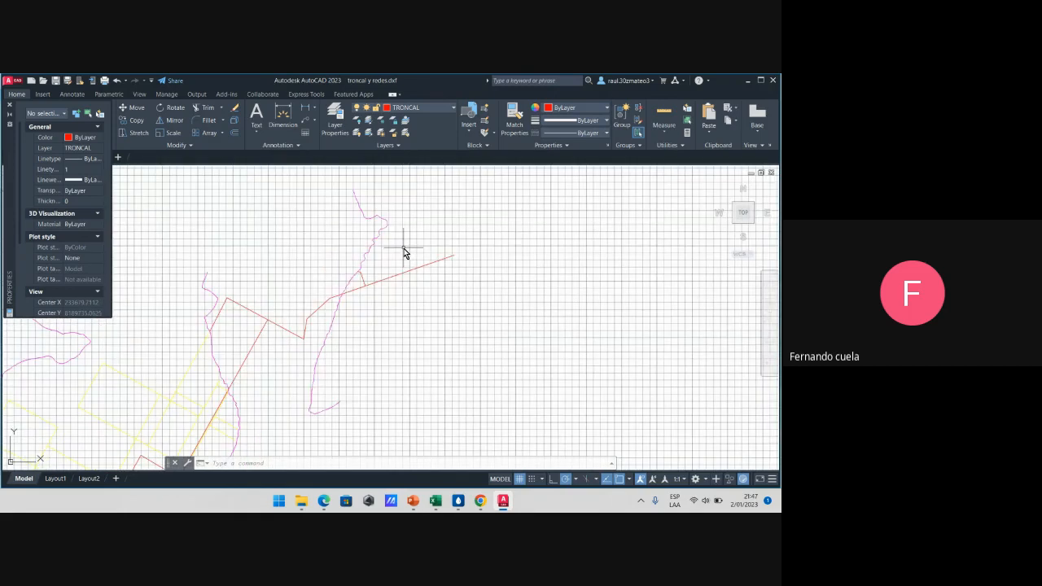
{"action": "scroll", "coordinate": [415, 270], "scroll_direction": "up", "scroll_amount": 1}
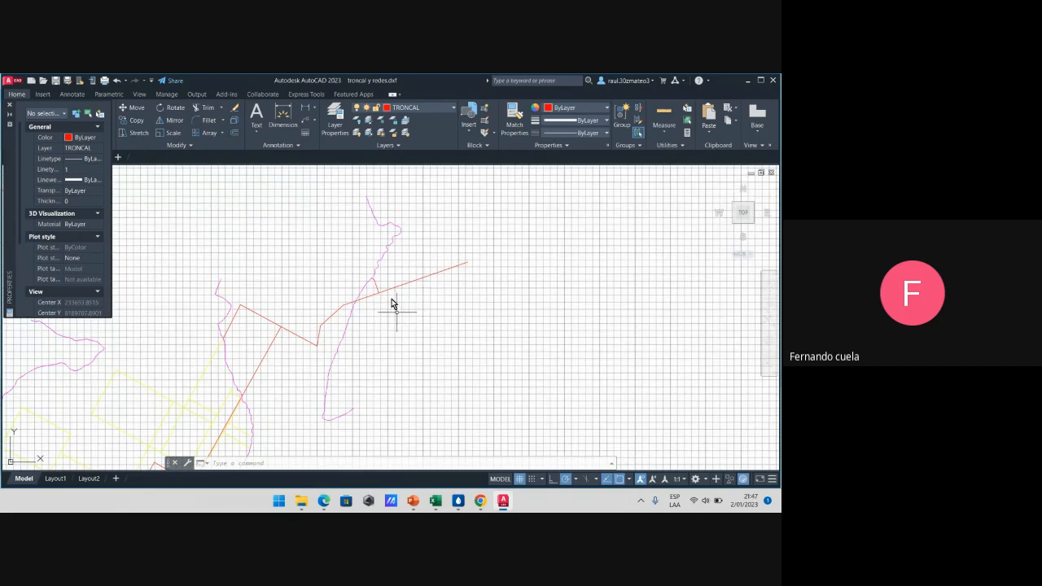
{"action": "scroll", "coordinate": [372, 317], "scroll_direction": "up", "scroll_amount": 2}
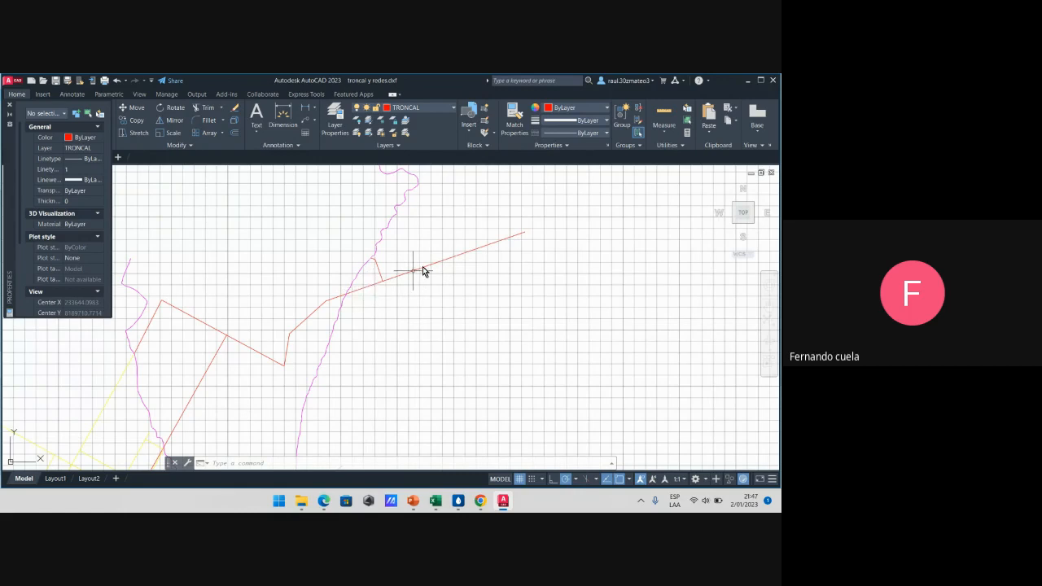
Switch to the WaterGEMS model MODELO HIDRAULICO RAP-50 2.0 and examine the pressure labels at valve PRV-1 and its adjoining pipes
{"action": "mouse_move", "coordinate": [458, 501]}
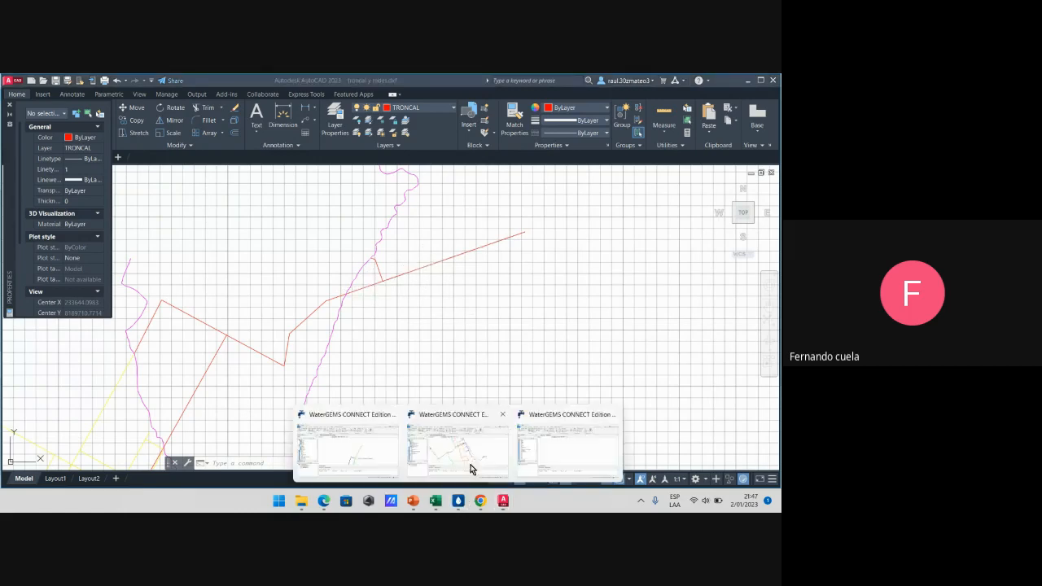
{"action": "left_click", "coordinate": [485, 448]}
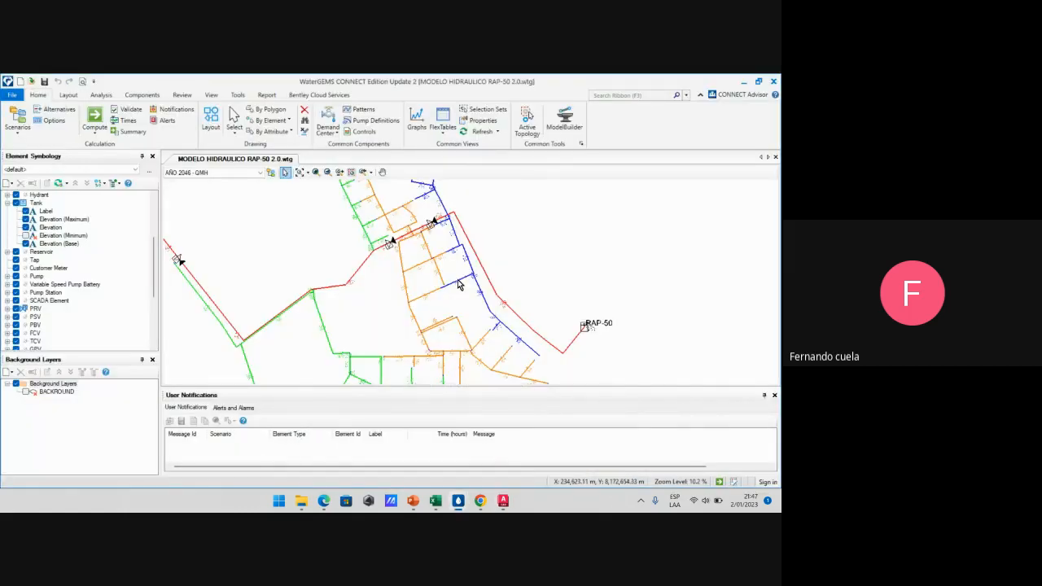
{"action": "scroll", "coordinate": [458, 283], "scroll_direction": "down", "scroll_amount": 3}
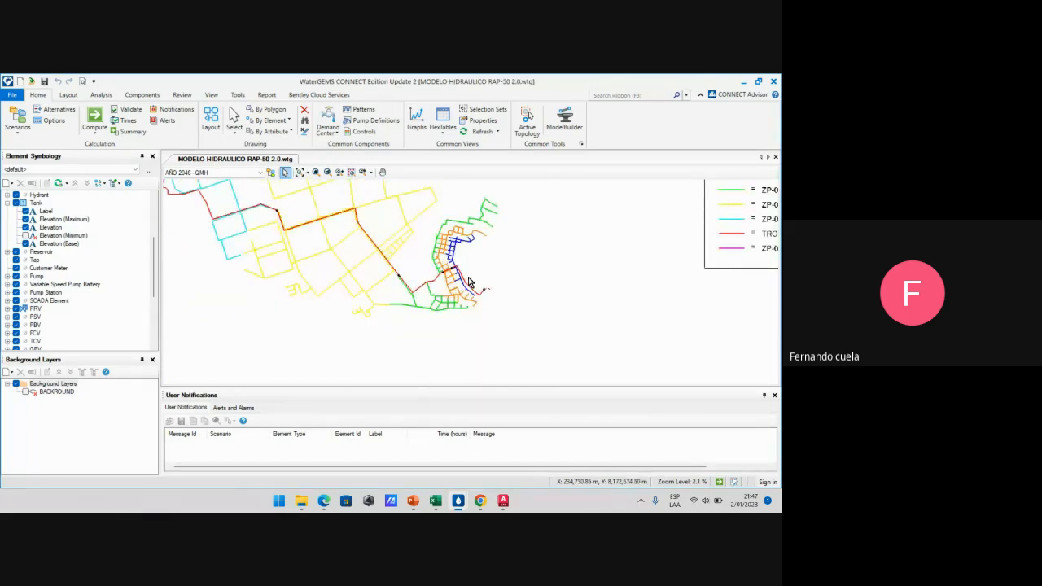
{"action": "scroll", "coordinate": [470, 282], "scroll_direction": "up", "scroll_amount": 10}
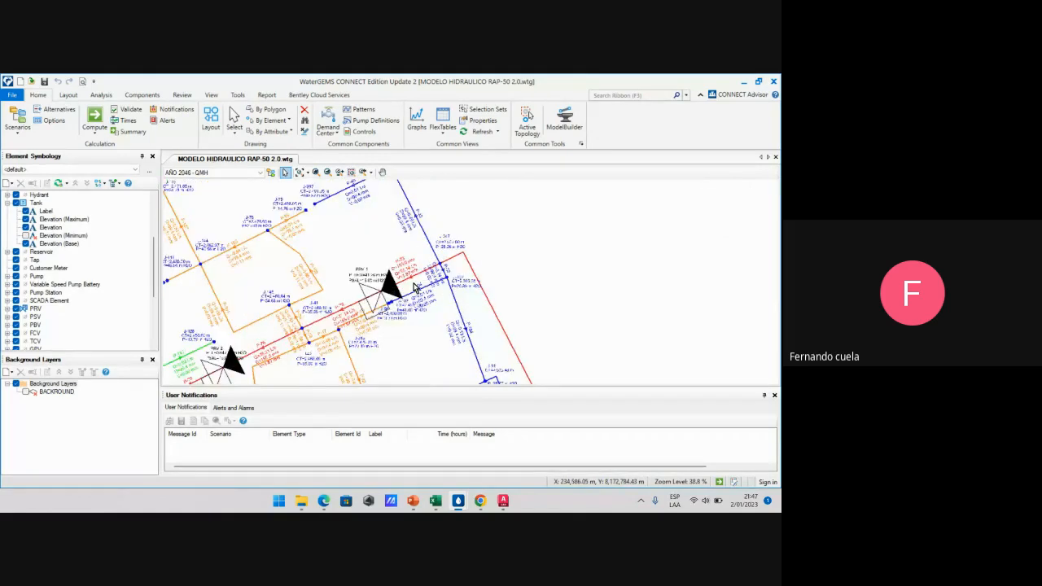
{"action": "scroll", "coordinate": [416, 289], "scroll_direction": "up", "scroll_amount": 2}
{"action": "scroll", "coordinate": [380, 298], "scroll_direction": "up", "scroll_amount": 1}
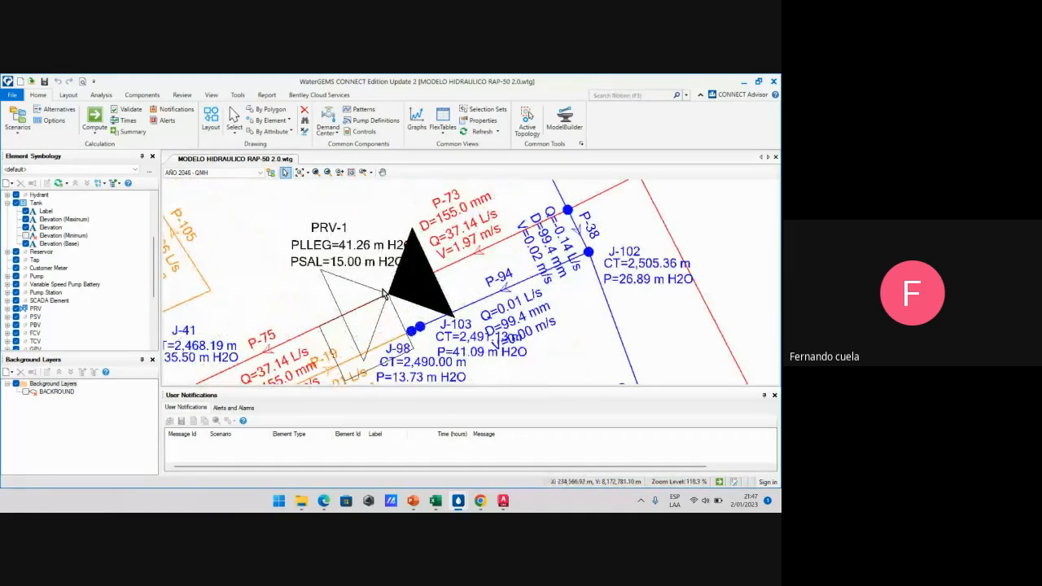
{"action": "scroll", "coordinate": [384, 293], "scroll_direction": "down", "scroll_amount": 2}
{"action": "scroll", "coordinate": [382, 289], "scroll_direction": "up", "scroll_amount": 1}
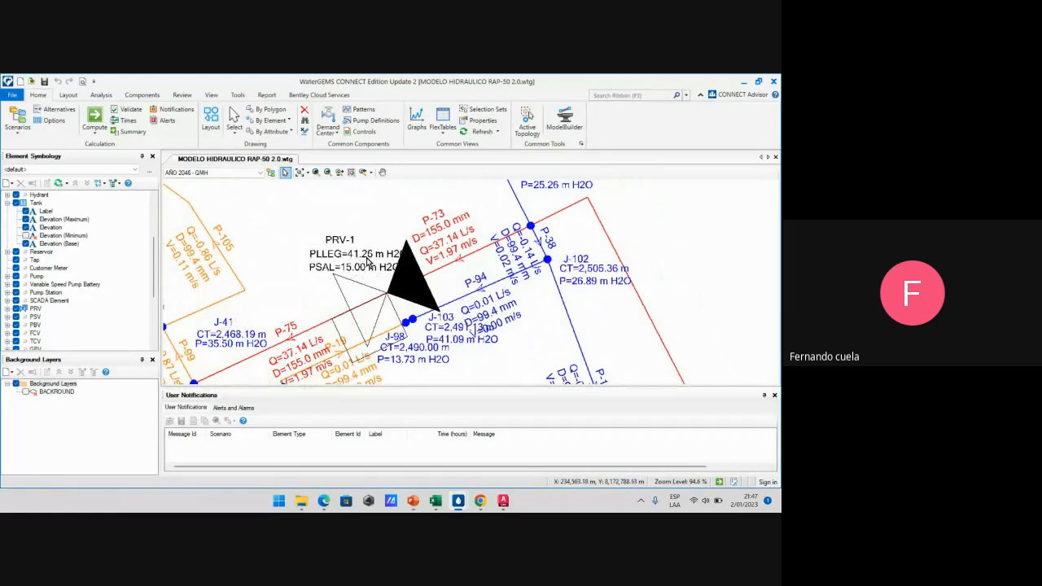
Examine PRV-1's arrival and outlet pressure labels and its position on the red trunk line between PRV-2 and RAP-50
{"action": "scroll", "coordinate": [371, 258], "scroll_direction": "down", "scroll_amount": 6}
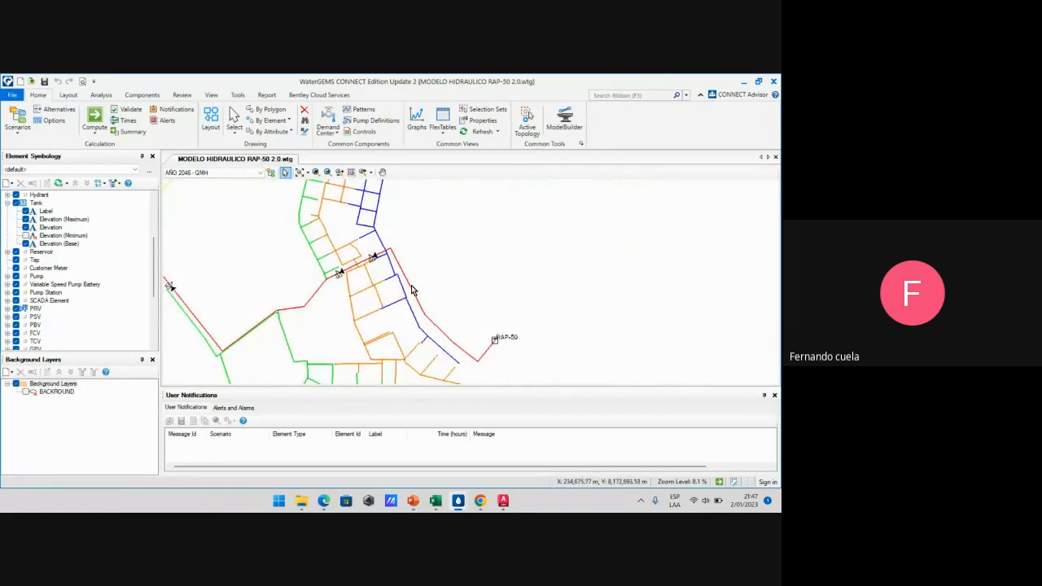
{"action": "scroll", "coordinate": [383, 254], "scroll_direction": "up", "scroll_amount": 6}
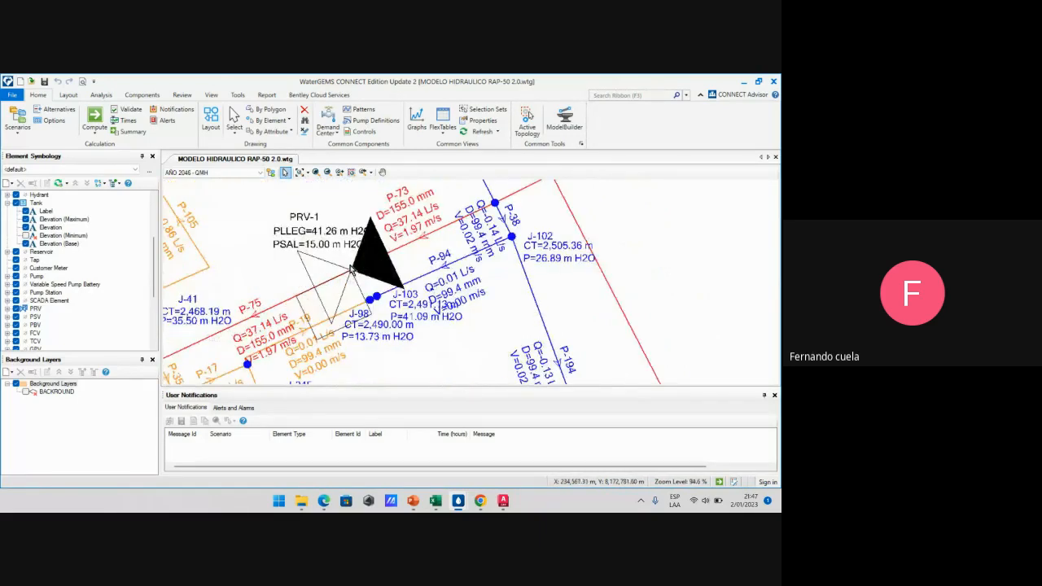
{"action": "middle_click_drag", "start_coordinate": [351, 269], "coordinate": [432, 269]}
{"action": "scroll", "coordinate": [416, 263], "scroll_direction": "down", "scroll_amount": 2}
{"action": "scroll", "coordinate": [416, 263], "scroll_direction": "up", "scroll_amount": 3}
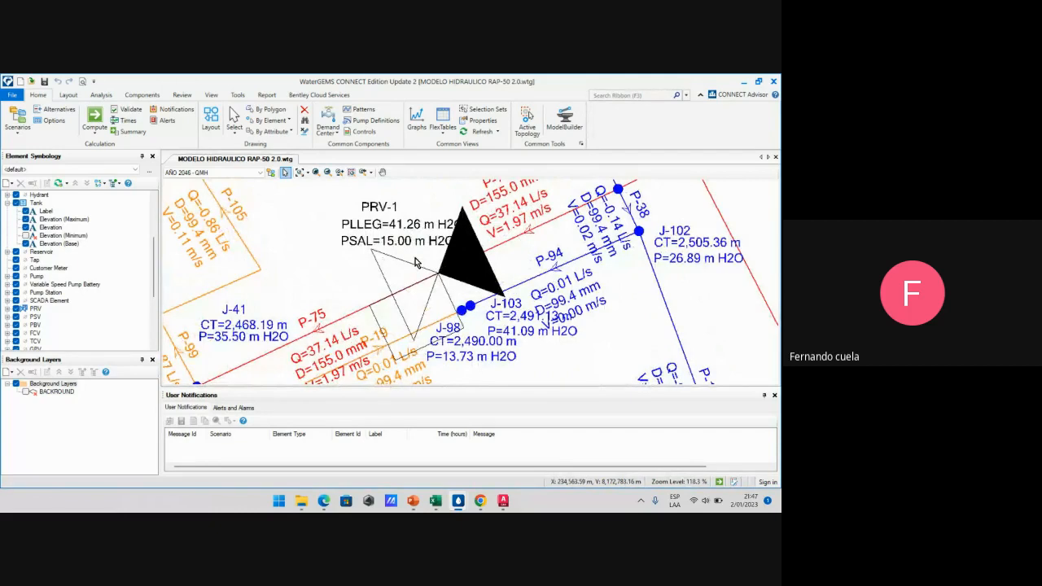
{"action": "scroll", "coordinate": [416, 259], "scroll_direction": "down", "scroll_amount": 5}
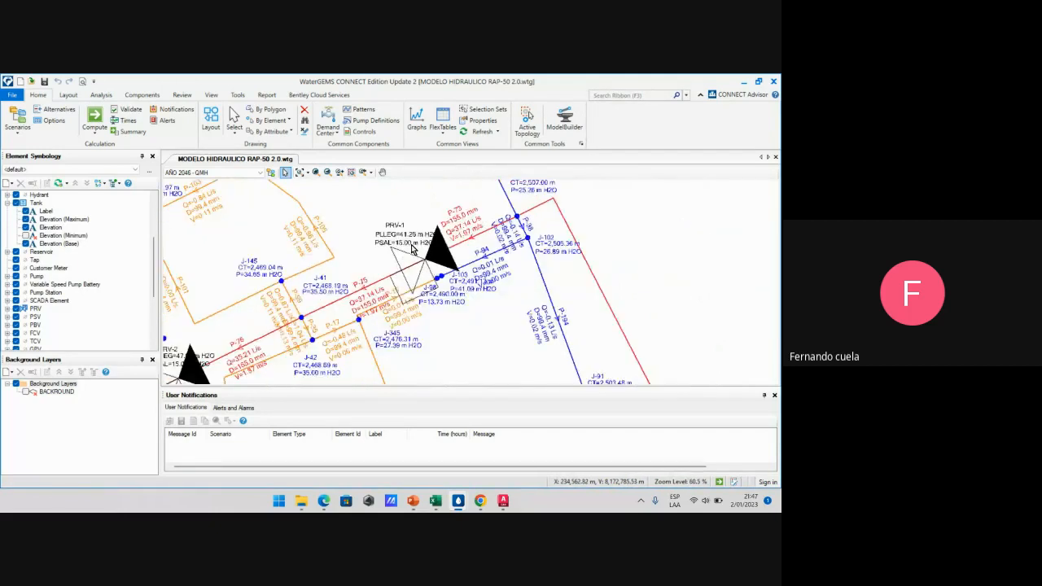
{"action": "scroll", "coordinate": [397, 249], "scroll_direction": "up", "scroll_amount": 4}
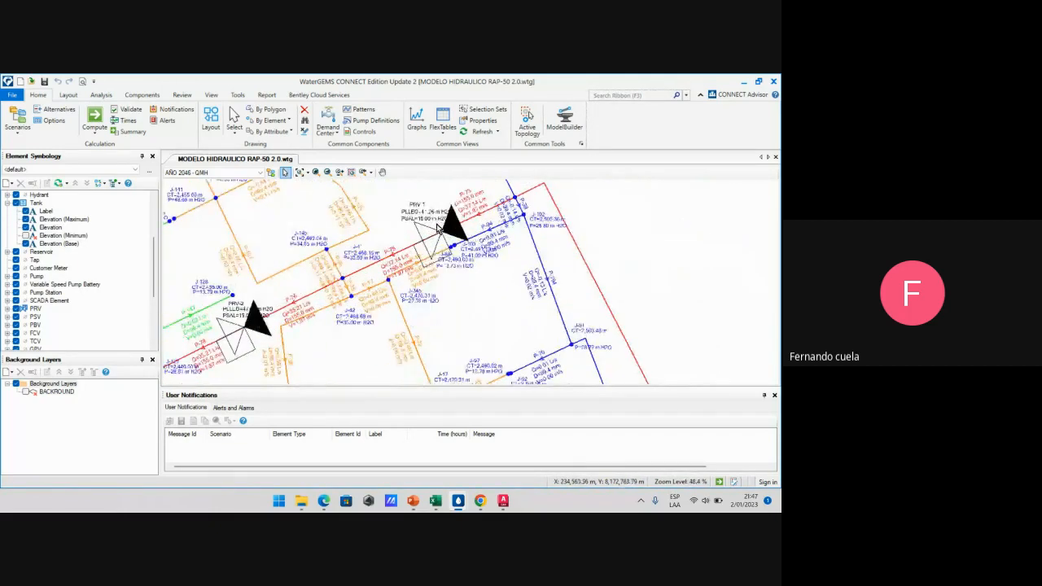
{"action": "scroll", "coordinate": [419, 230], "scroll_direction": "up", "scroll_amount": 1}
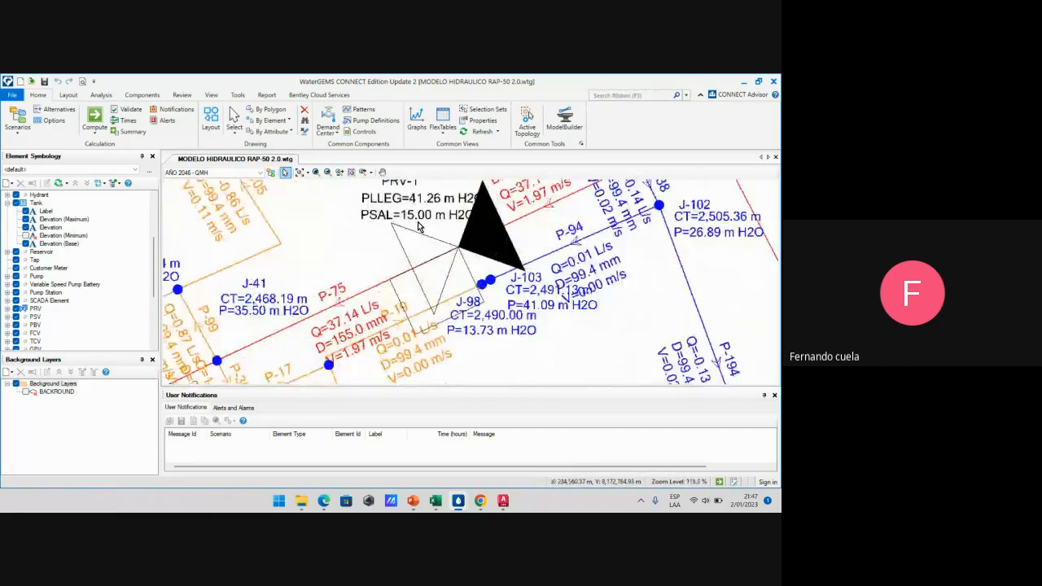
{"action": "scroll", "coordinate": [442, 221], "scroll_direction": "down", "scroll_amount": 2}
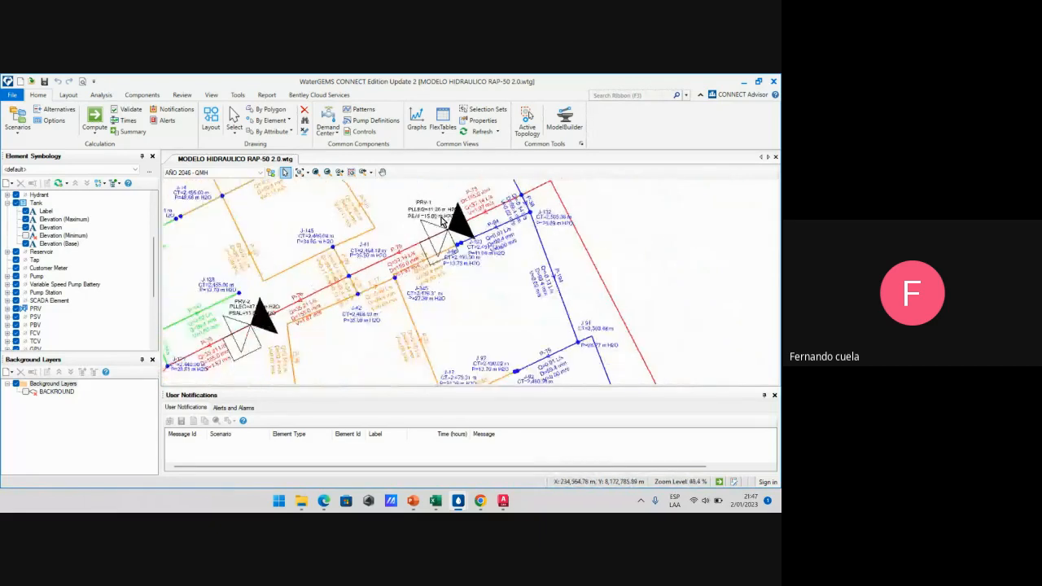
{"action": "scroll", "coordinate": [437, 233], "scroll_direction": "up", "scroll_amount": 1}
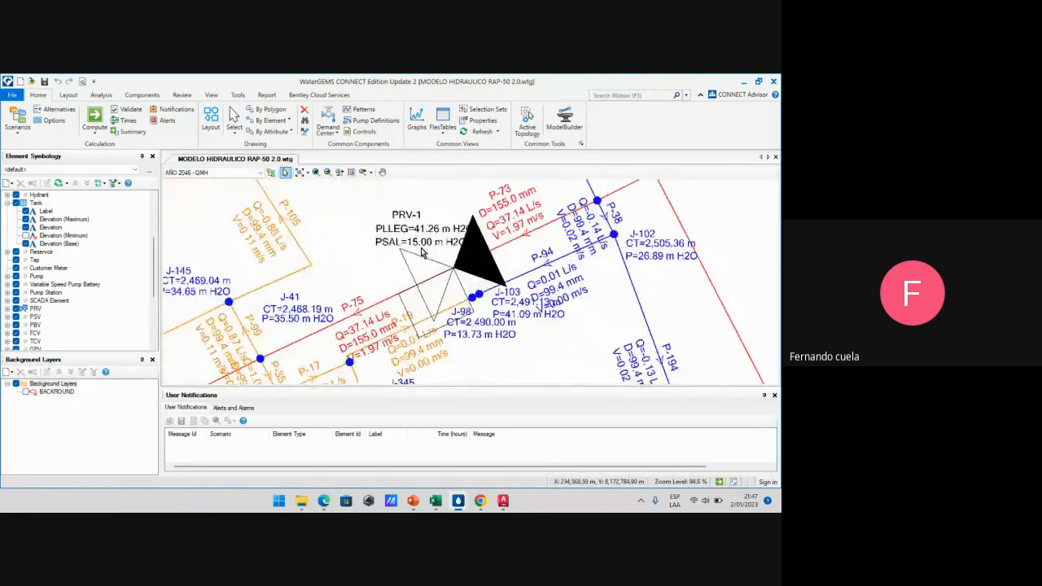
{"action": "scroll", "coordinate": [430, 252], "scroll_direction": "down", "scroll_amount": 2}
Switch to the AutoCAD drawing troncal y redes and select in turn the two magenta contours crossing the northeastern trunk line
{"action": "left_click", "coordinate": [503, 500]}
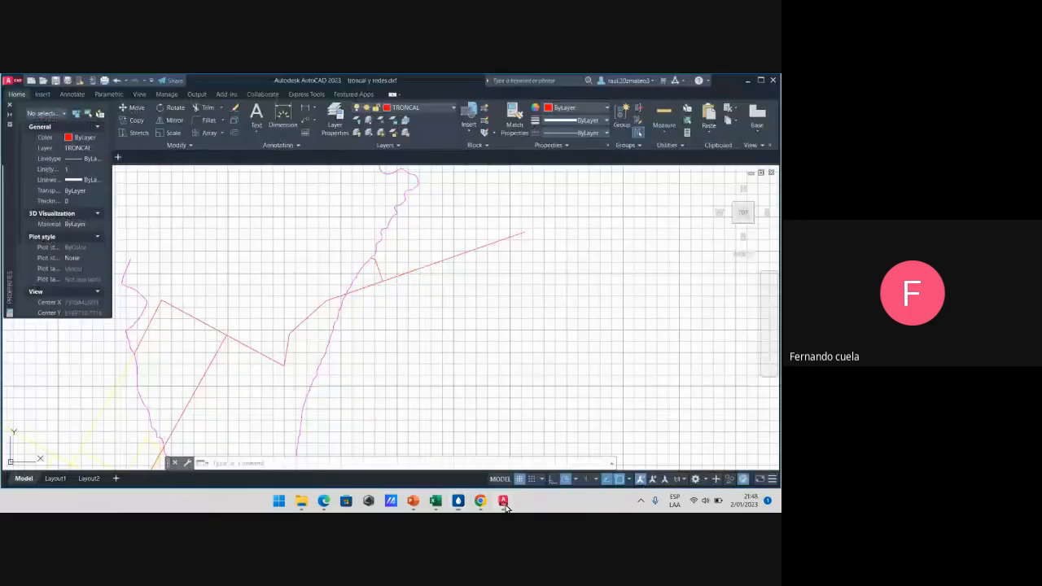
{"action": "scroll", "coordinate": [396, 268], "scroll_direction": "down", "scroll_amount": 2}
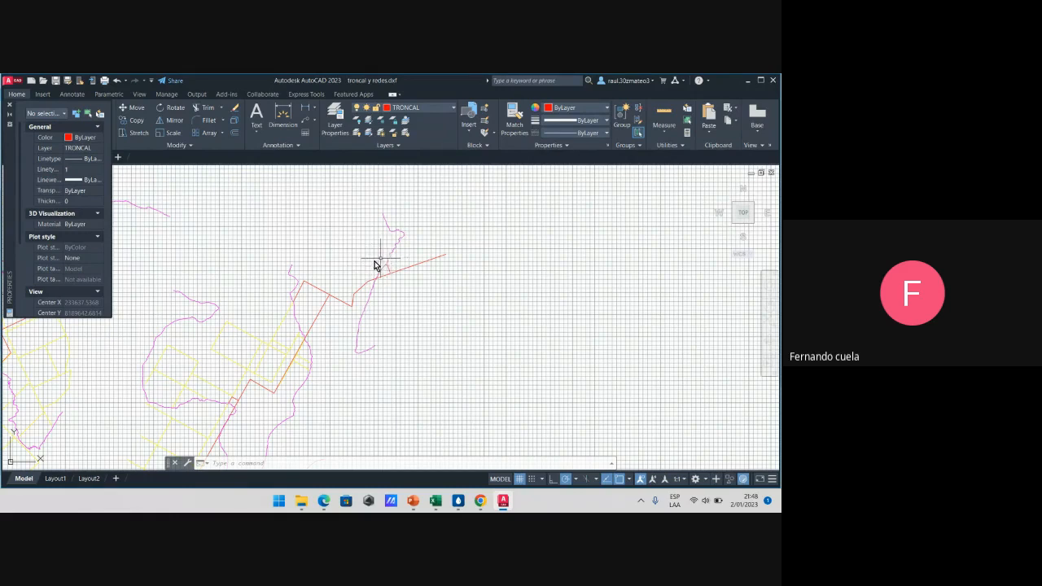
{"action": "mouse_move", "coordinate": [332, 271]}
{"action": "middle_mouse_down"}
{"action": "mouse_move", "coordinate": [365, 249]}
{"action": "mouse_move", "coordinate": [355, 250]}
{"action": "middle_mouse_up"}
{"action": "left_click", "coordinate": [418, 234]}
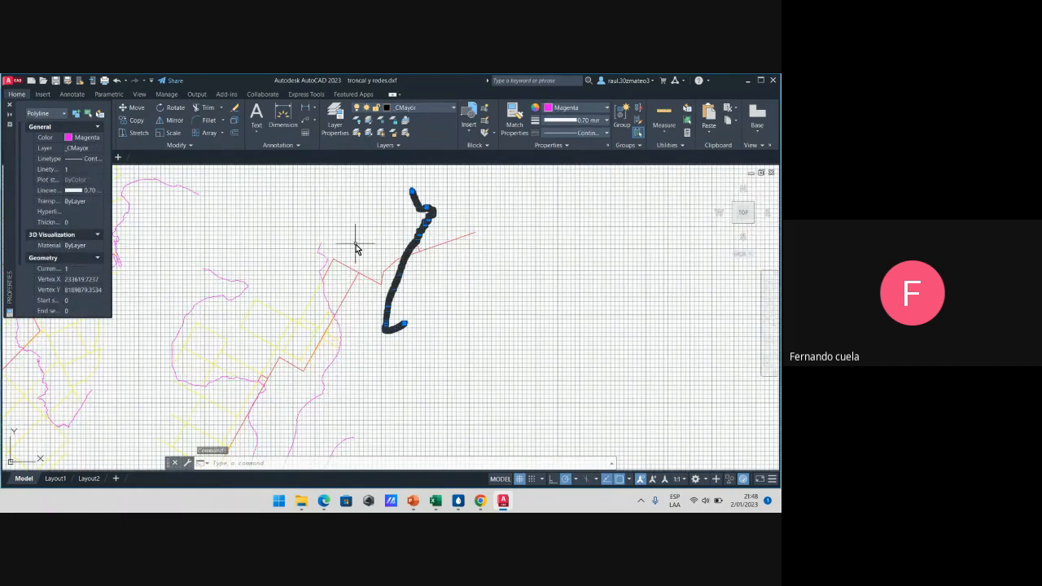
{"action": "left_click", "coordinate": [327, 258]}
{"action": "key", "text": "Escape"}
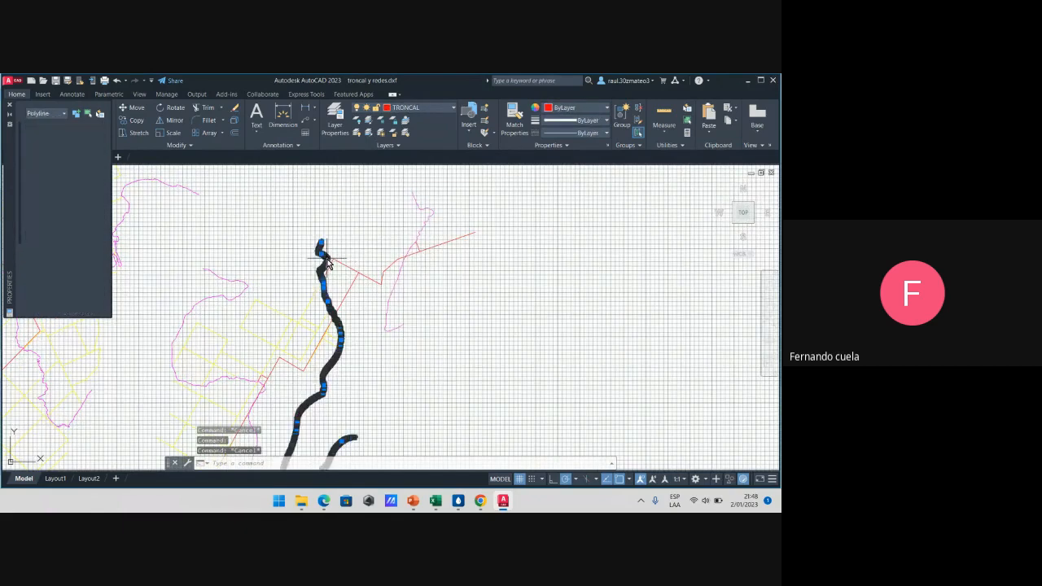
{"action": "left_click", "coordinate": [374, 251]}
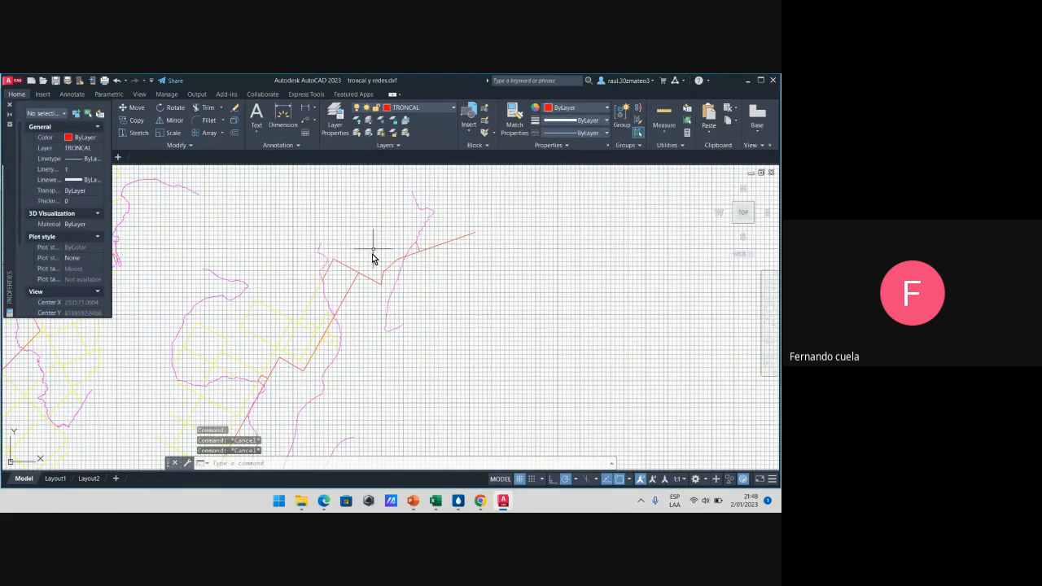
Examine where the trunk line's northeastern branches meet the magenta contour and the yellow distribution network
{"action": "scroll", "coordinate": [326, 281], "scroll_direction": "up", "scroll_amount": 2}
{"action": "scroll", "coordinate": [318, 286], "scroll_direction": "up", "scroll_amount": 2}
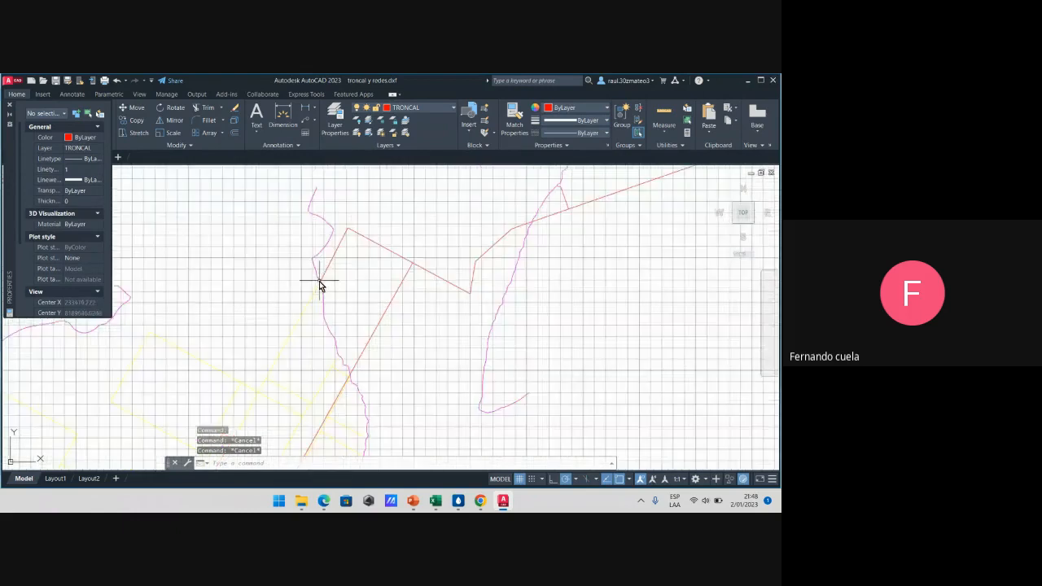
{"action": "scroll", "coordinate": [321, 286], "scroll_direction": "down", "scroll_amount": 5}
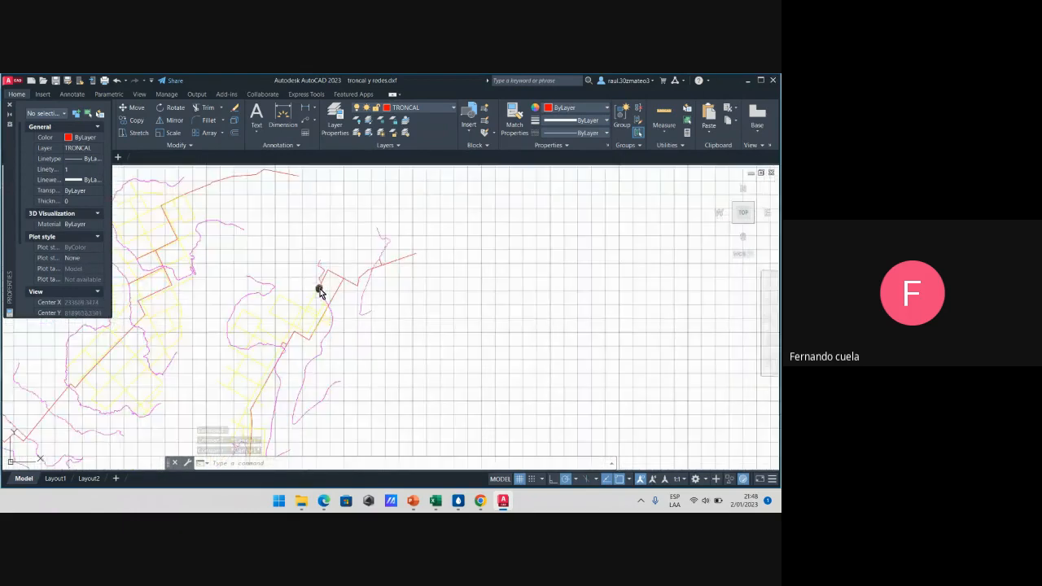
{"action": "scroll", "coordinate": [329, 278], "scroll_direction": "up", "scroll_amount": 5}
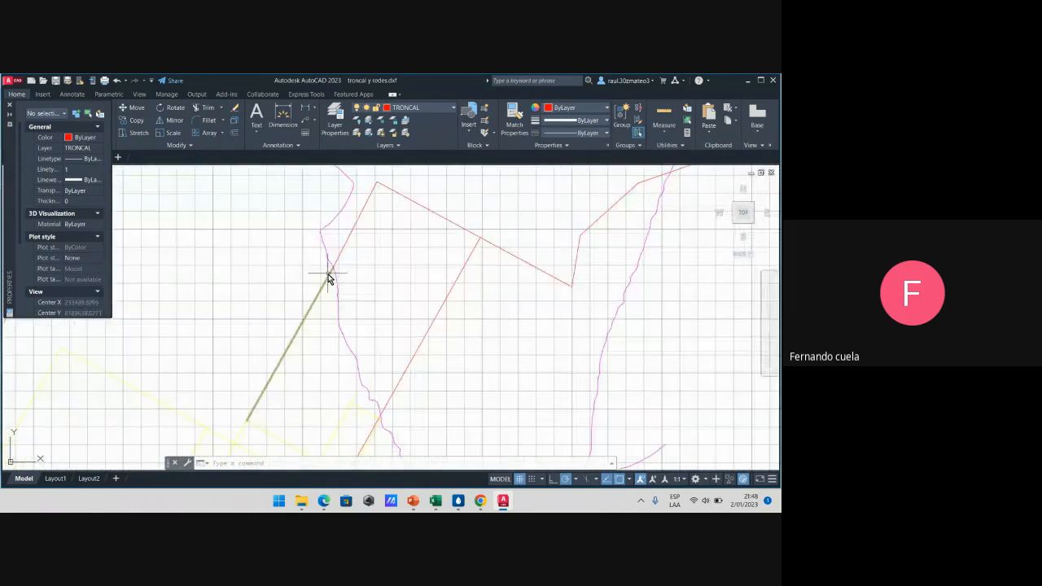
{"action": "scroll", "coordinate": [304, 297], "scroll_direction": "down", "scroll_amount": 5}
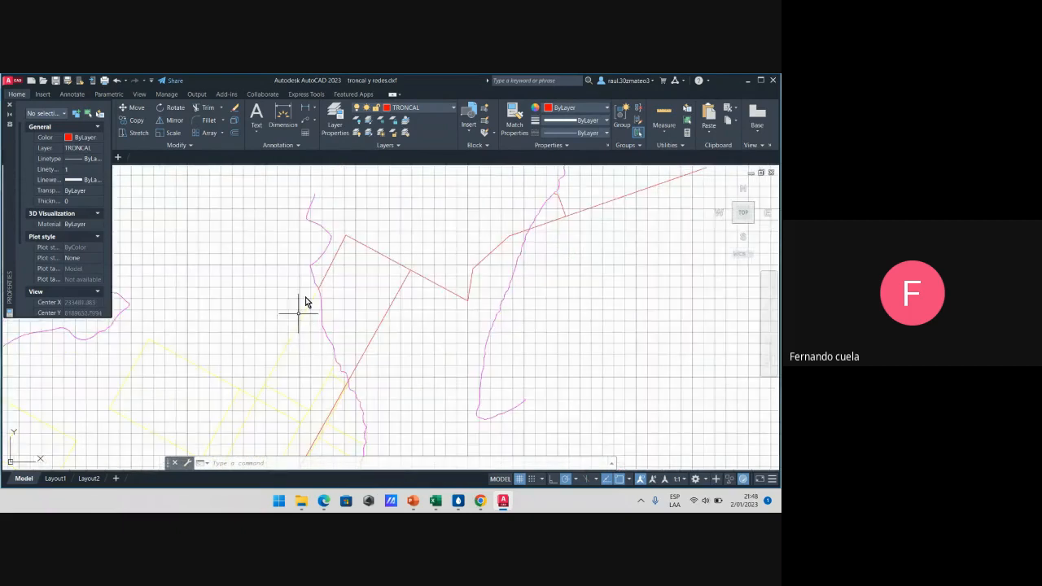
{"action": "scroll", "coordinate": [310, 285], "scroll_direction": "up", "scroll_amount": 3}
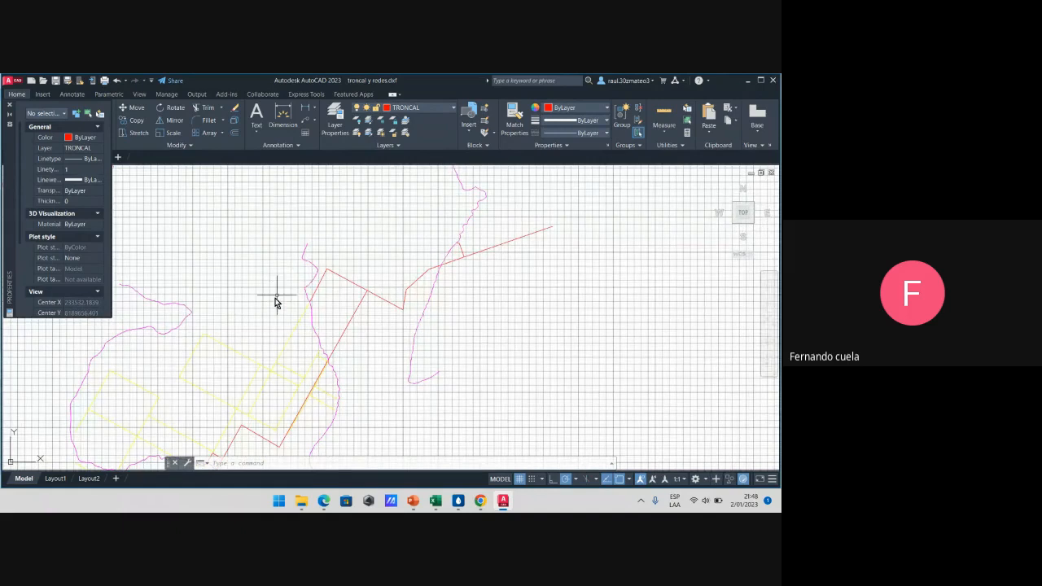
{"action": "scroll", "coordinate": [277, 296], "scroll_direction": "down", "scroll_amount": 2}
{"action": "middle_click_drag", "start_coordinate": [305, 281], "coordinate": [369, 249]}
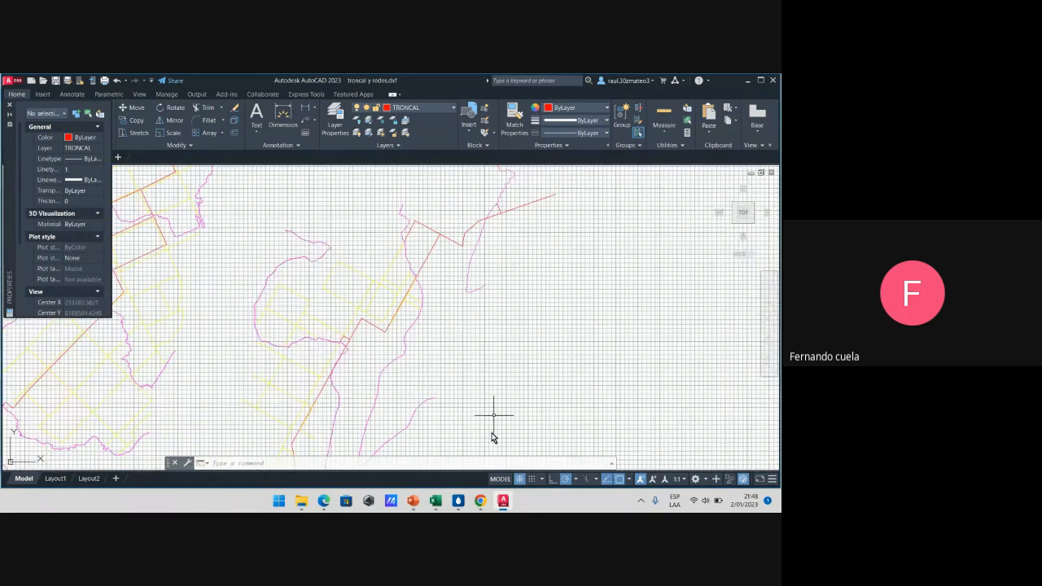
{"action": "middle_click_drag", "start_coordinate": [522, 261], "coordinate": [501, 288]}
{"action": "scroll", "coordinate": [496, 258], "scroll_direction": "up", "scroll_amount": 2}
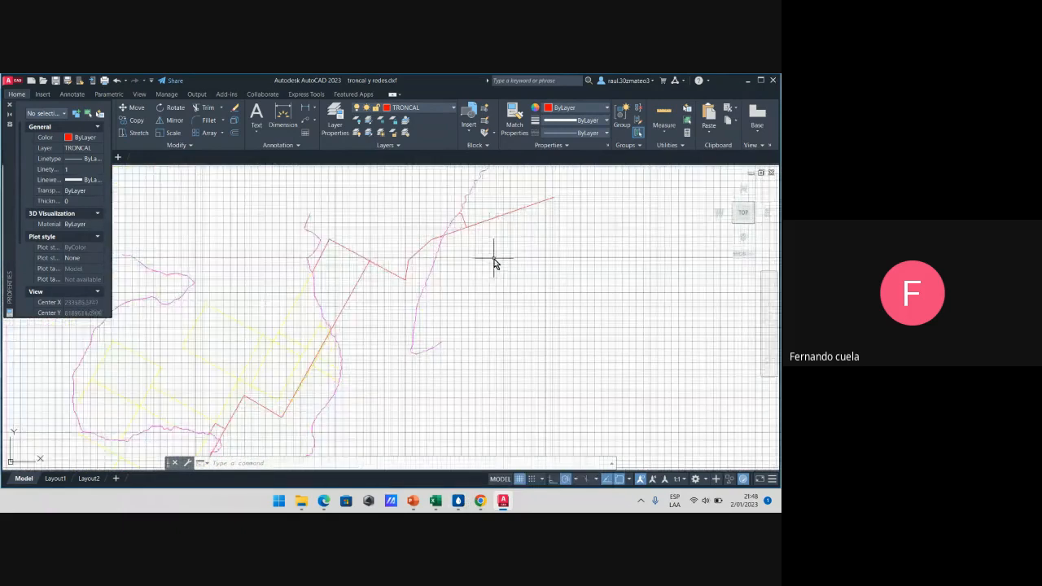
Switch to the WaterGEMS model MODELO HIDRAULICO RAP-50 2.0 and examine the valves along the red trunk line up to RAP-50
{"action": "mouse_move", "coordinate": [465, 503]}
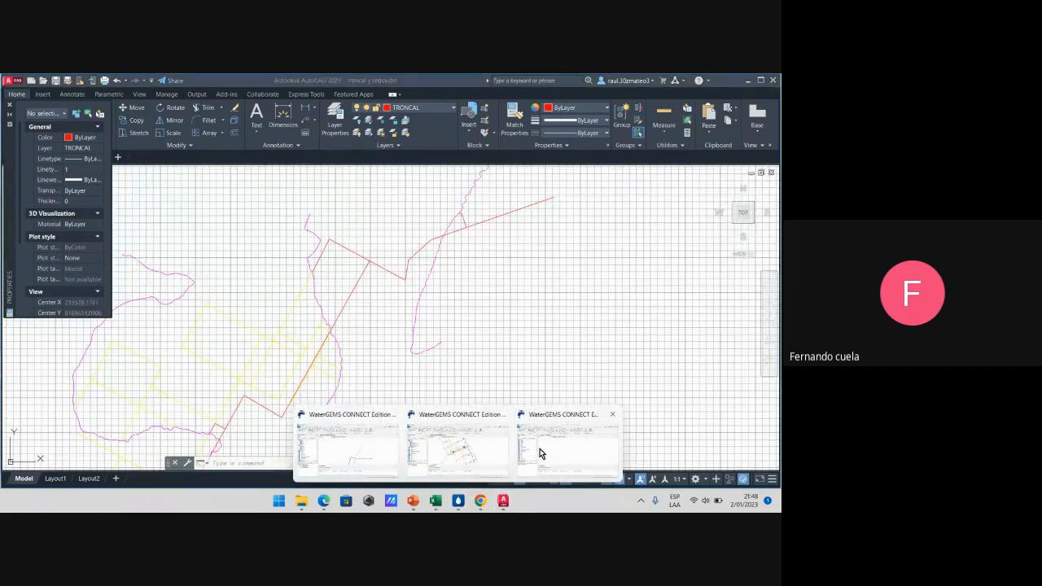
{"action": "scroll", "coordinate": [446, 287], "scroll_direction": "down", "scroll_amount": 3}
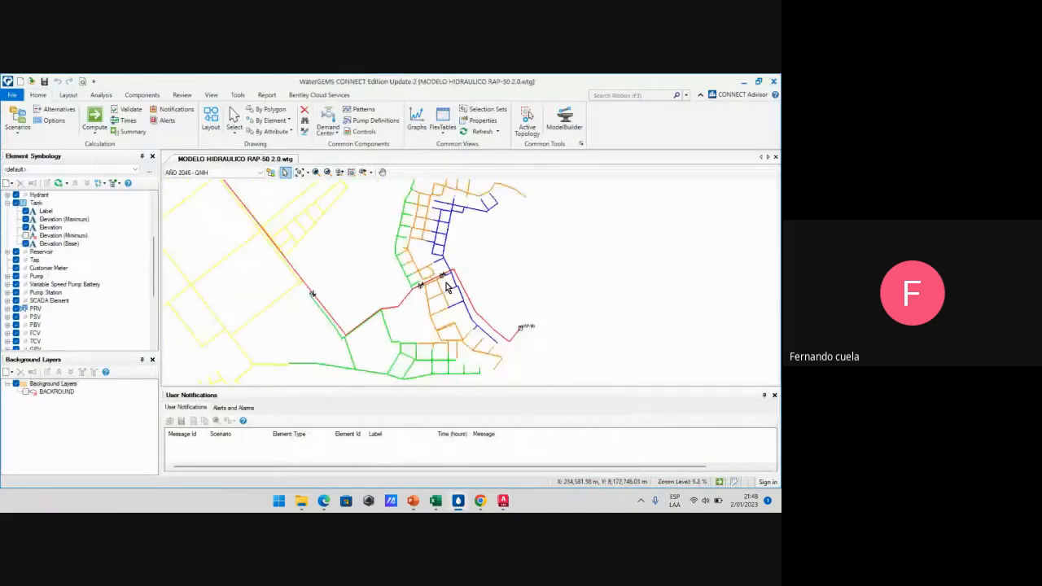
{"action": "scroll", "coordinate": [341, 273], "scroll_direction": "up", "scroll_amount": 4}
{"action": "scroll", "coordinate": [329, 266], "scroll_direction": "up", "scroll_amount": 2}
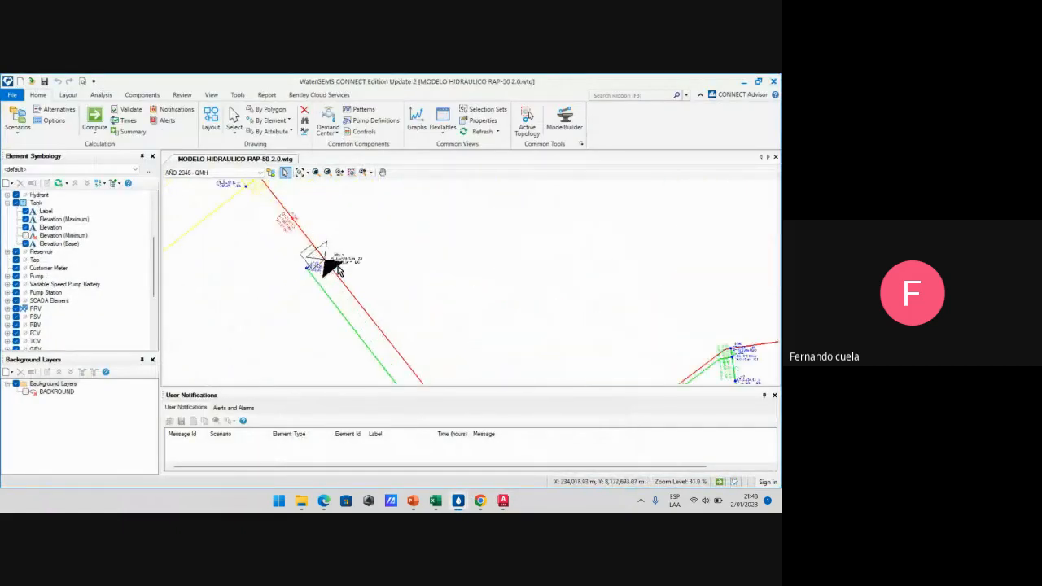
{"action": "scroll", "coordinate": [342, 265], "scroll_direction": "up", "scroll_amount": 2}
{"action": "scroll", "coordinate": [337, 263], "scroll_direction": "down", "scroll_amount": 10}
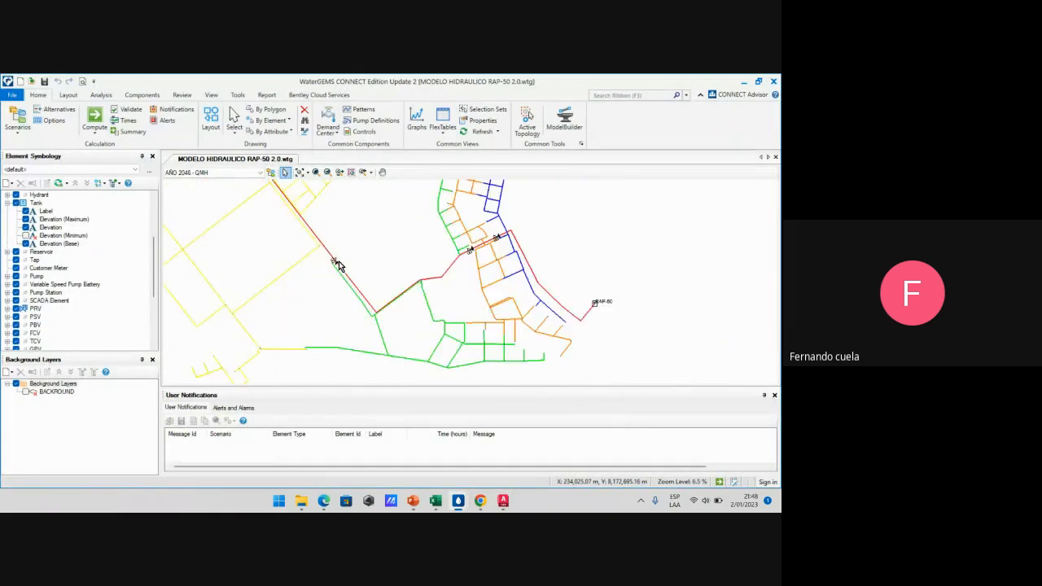
{"action": "scroll", "coordinate": [365, 269], "scroll_direction": "up", "scroll_amount": 7}
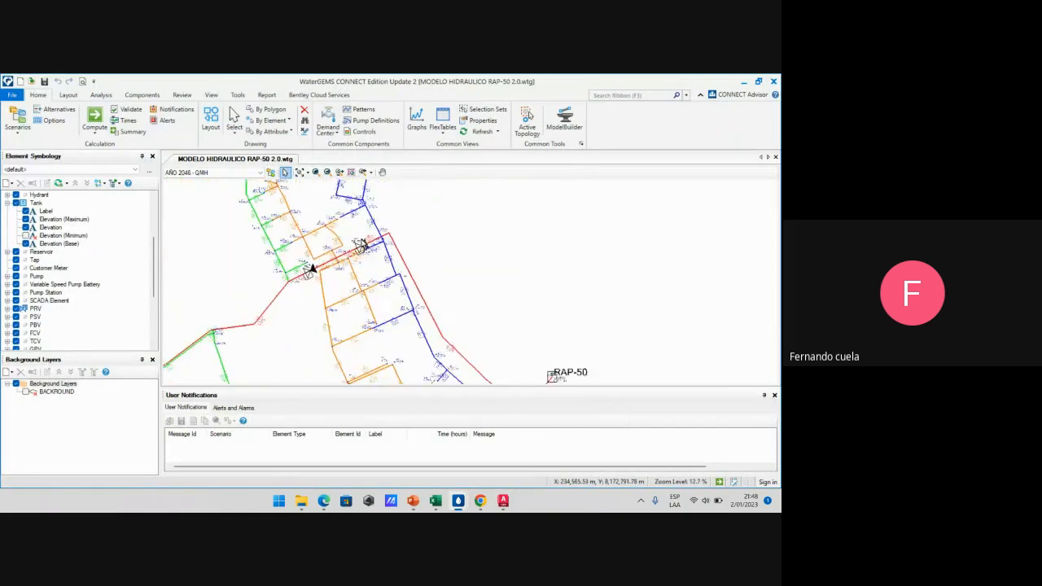
{"action": "scroll", "coordinate": [385, 249], "scroll_direction": "down", "scroll_amount": 2}
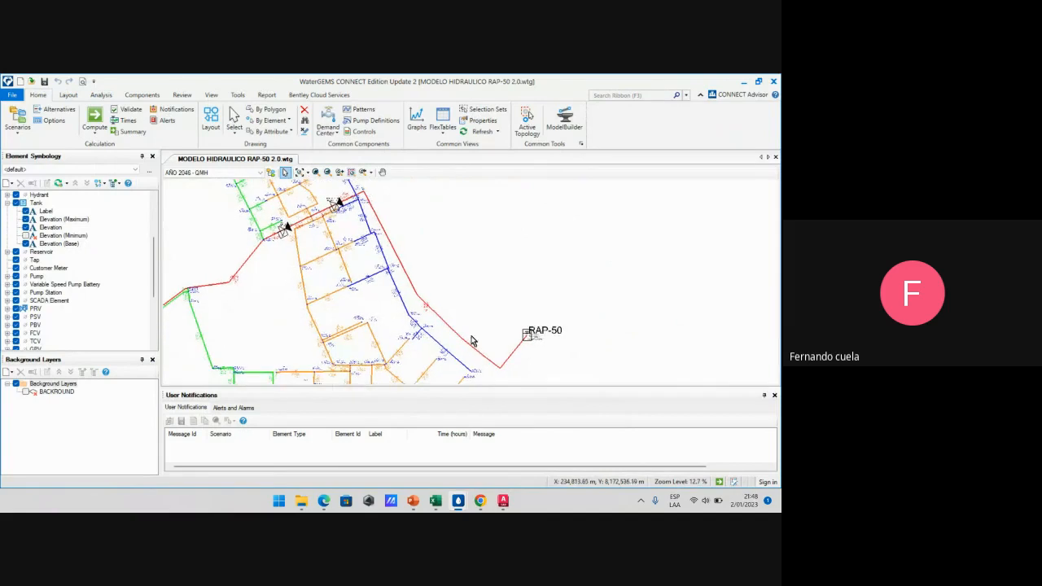
{"action": "scroll", "coordinate": [405, 272], "scroll_direction": "up", "scroll_amount": 2}
{"action": "scroll", "coordinate": [405, 272], "scroll_direction": "up", "scroll_amount": 6}
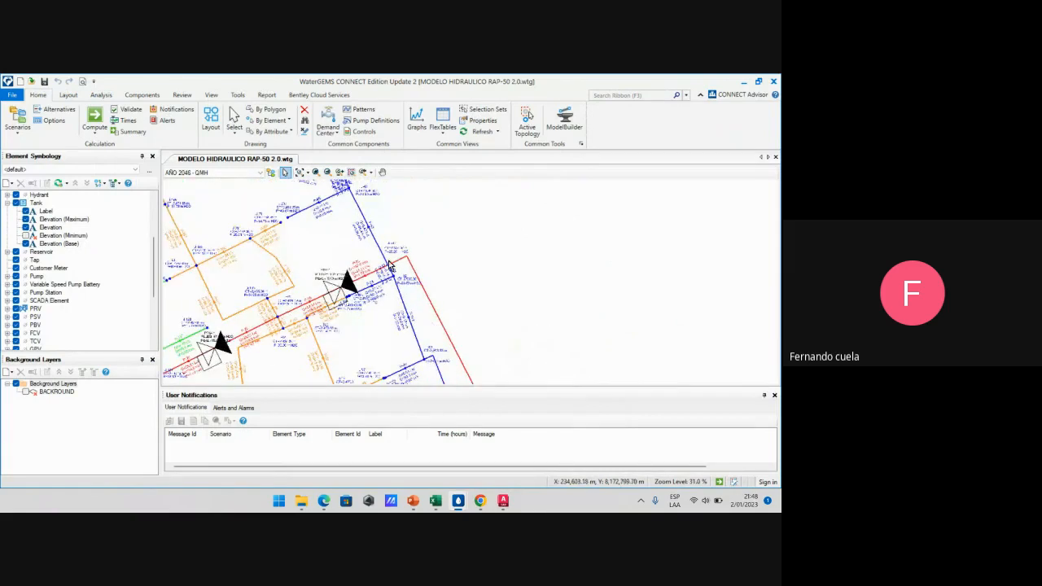
Examine the pressures at PRV-1 and its neighbouring junctions J-98 and J-103, and the layout of the whole colour-coded network
{"action": "scroll", "coordinate": [393, 293], "scroll_direction": "down", "scroll_amount": 3}
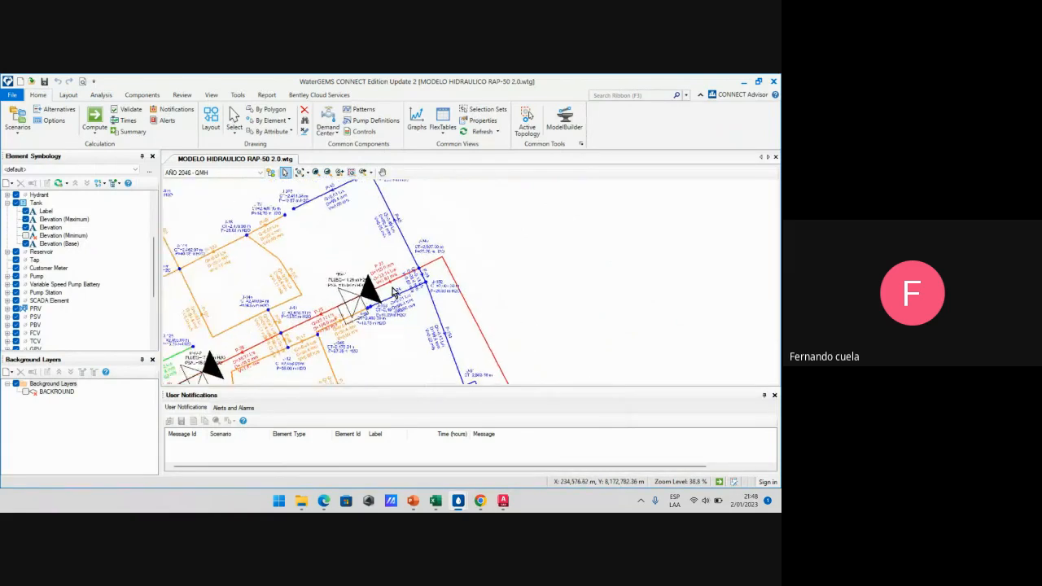
{"action": "scroll", "coordinate": [390, 293], "scroll_direction": "up", "scroll_amount": 4}
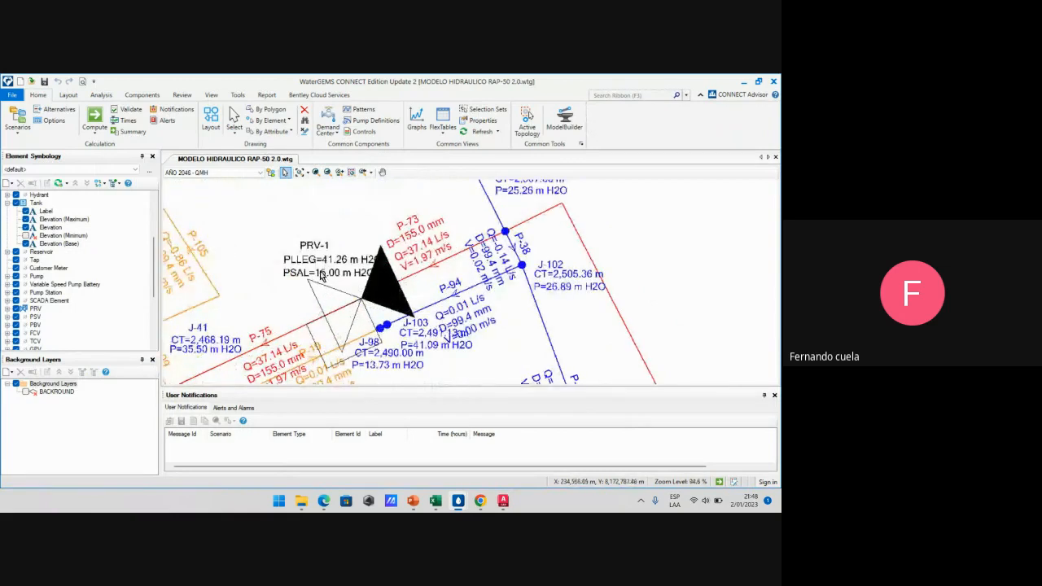
{"action": "scroll", "coordinate": [332, 279], "scroll_direction": "down", "scroll_amount": 3}
{"action": "scroll", "coordinate": [355, 277], "scroll_direction": "up", "scroll_amount": 3}
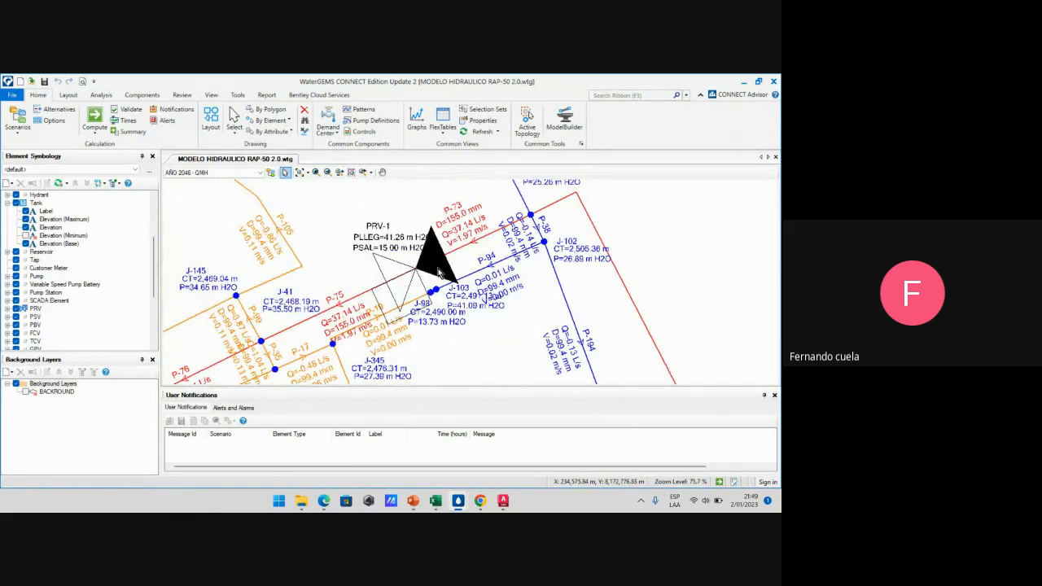
{"action": "scroll", "coordinate": [449, 299], "scroll_direction": "down", "scroll_amount": 1}
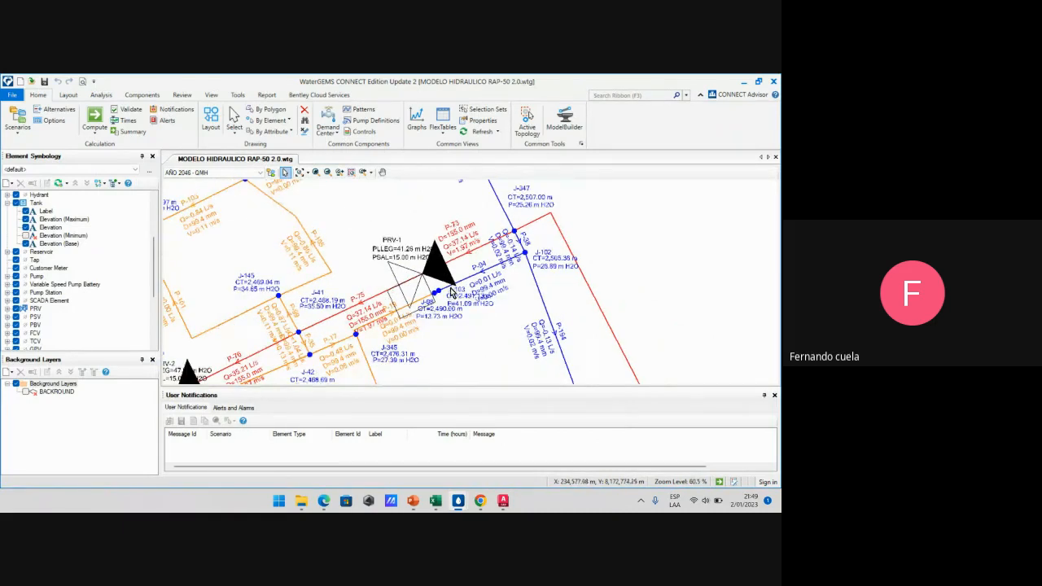
{"action": "scroll", "coordinate": [456, 267], "scroll_direction": "down", "scroll_amount": 1}
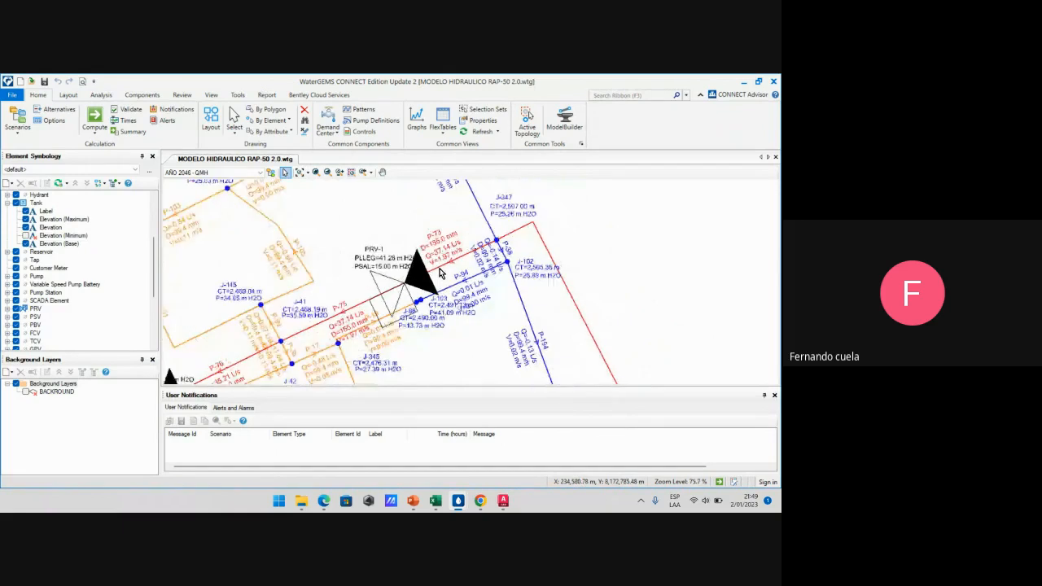
{"action": "scroll", "coordinate": [424, 280], "scroll_direction": "up", "scroll_amount": 2}
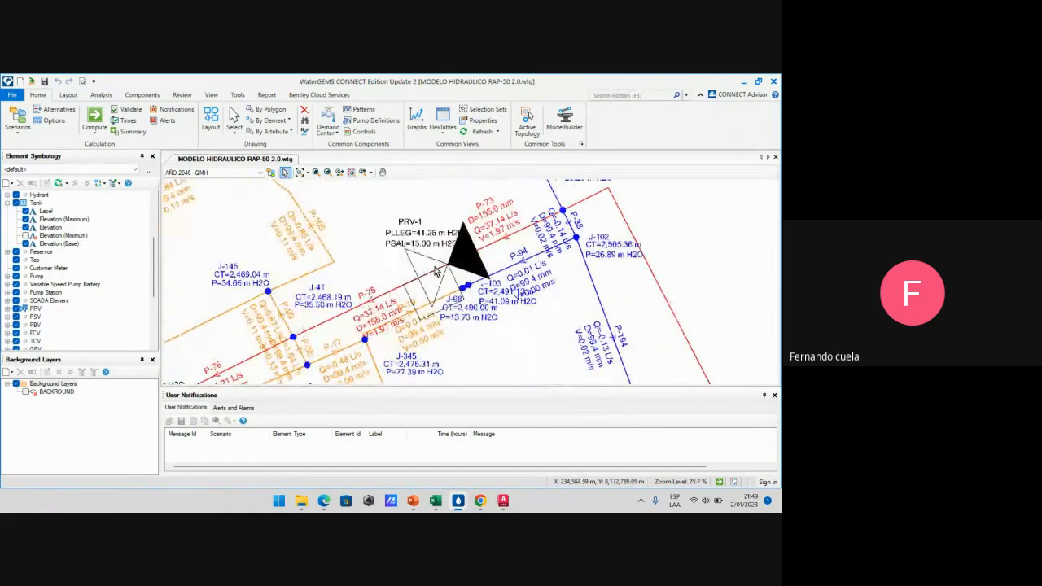
{"action": "scroll", "coordinate": [444, 271], "scroll_direction": "down", "scroll_amount": 14}
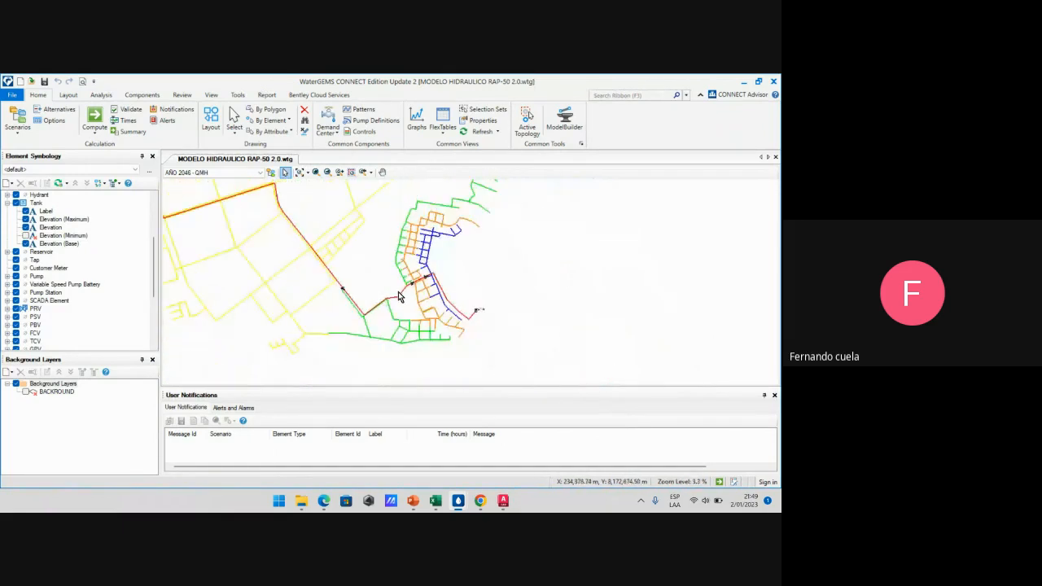
{"action": "scroll", "coordinate": [309, 254], "scroll_direction": "down", "scroll_amount": 5}
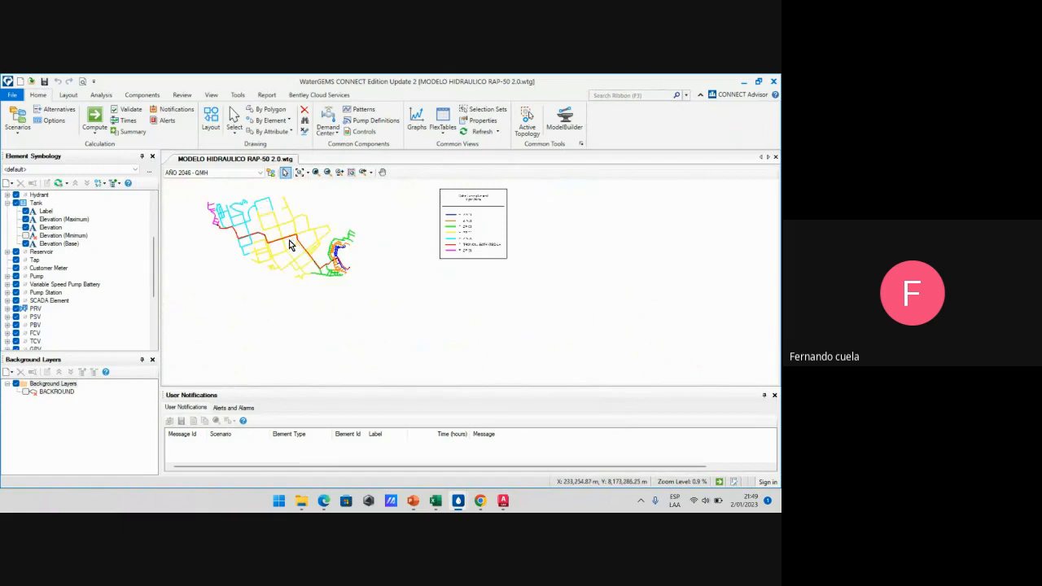
Examine the positions of the three valves on the red trunk line between RAP-50 and the yellow zone
{"action": "middle_click_drag", "start_coordinate": [289, 241], "coordinate": [285, 259]}
{"action": "scroll", "coordinate": [291, 269], "scroll_direction": "up", "scroll_amount": 10}
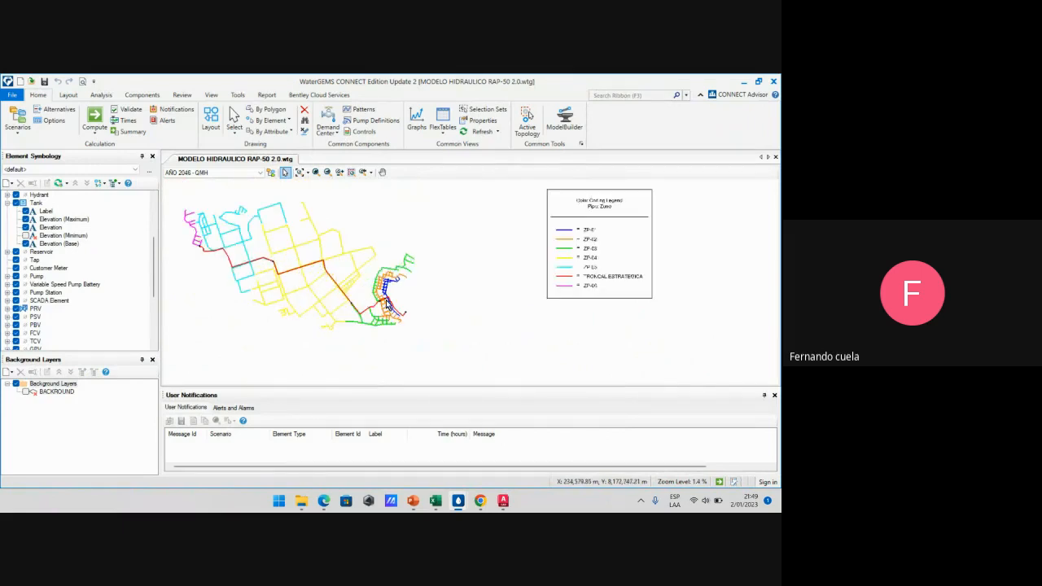
{"action": "scroll", "coordinate": [376, 300], "scroll_direction": "up", "scroll_amount": 3}
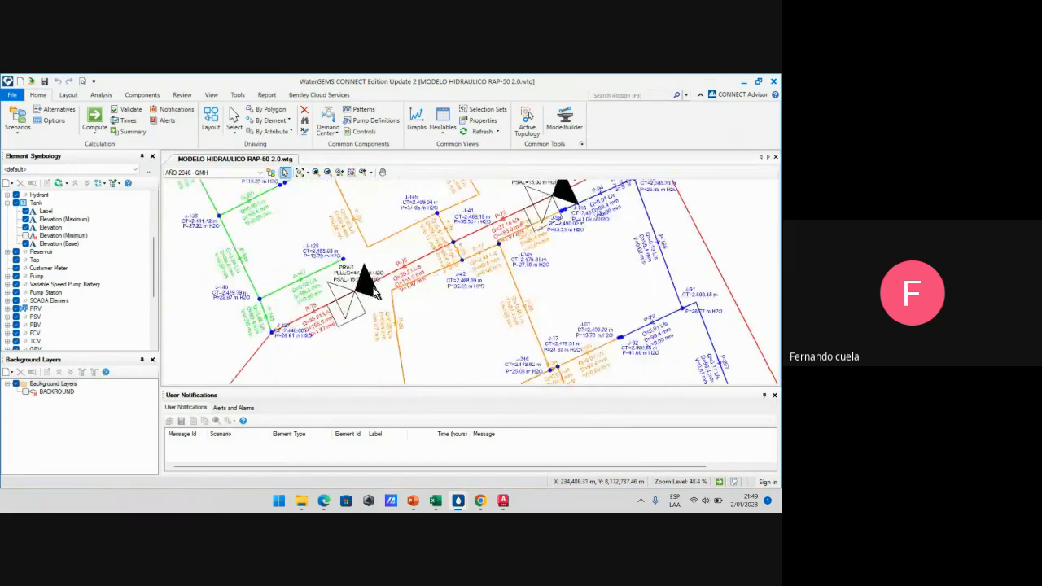
{"action": "scroll", "coordinate": [375, 293], "scroll_direction": "down", "scroll_amount": 4}
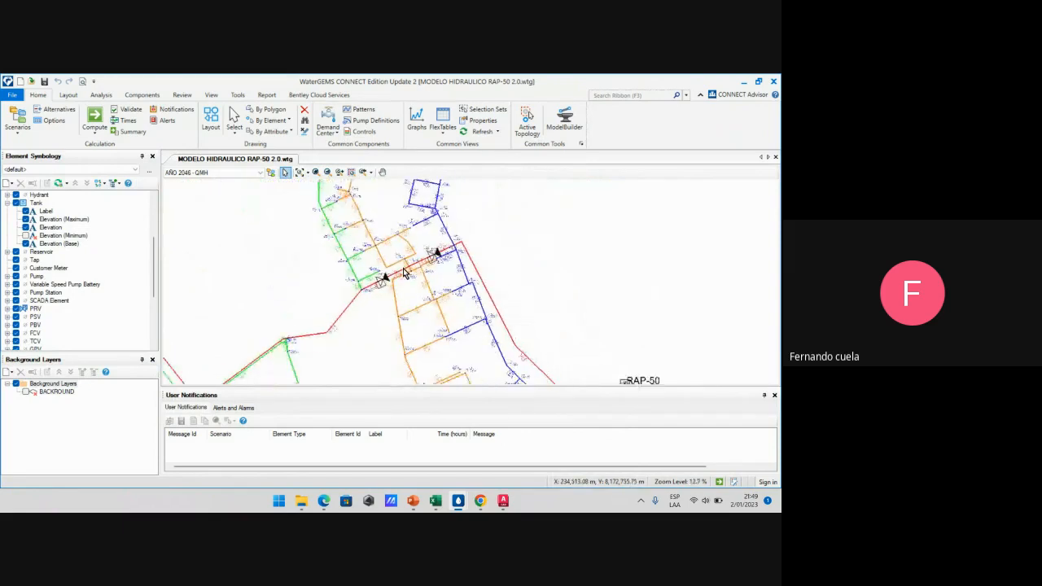
{"action": "scroll", "coordinate": [225, 288], "scroll_direction": "up", "scroll_amount": 2}
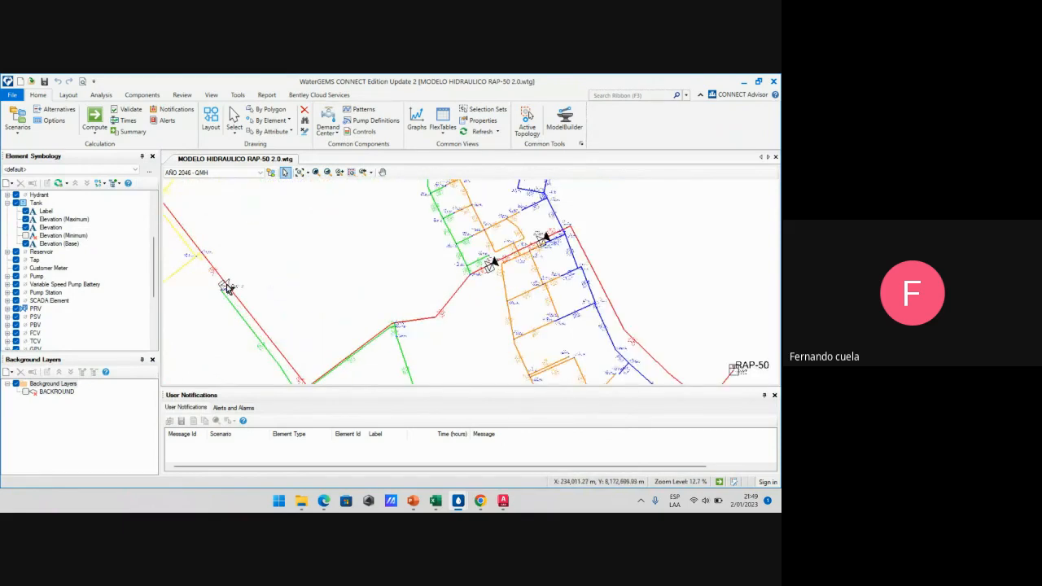
{"action": "middle_click_drag", "start_coordinate": [454, 267], "coordinate": [438, 262]}
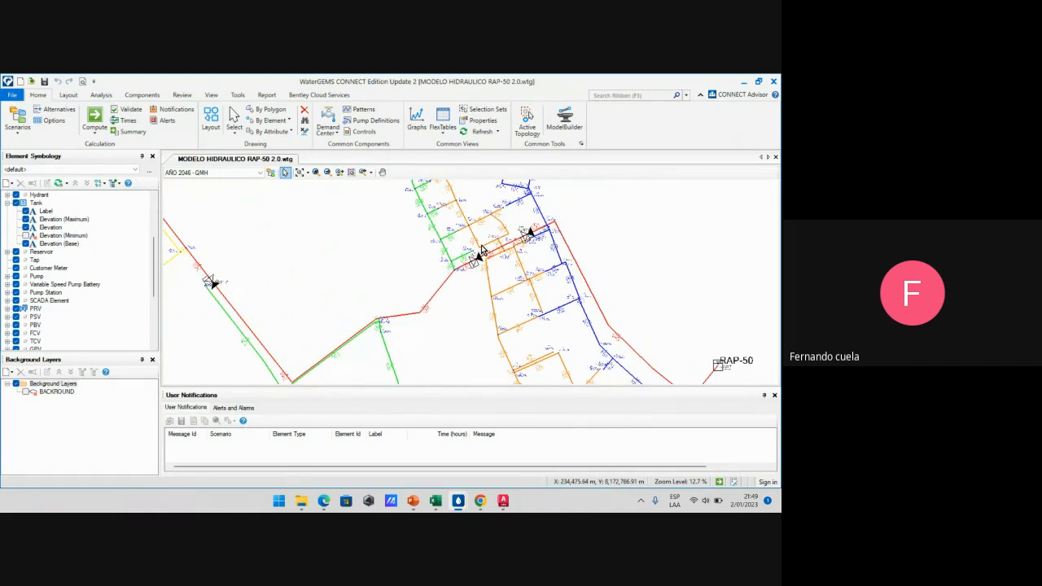
{"action": "scroll", "coordinate": [445, 290], "scroll_direction": "up", "scroll_amount": 8}
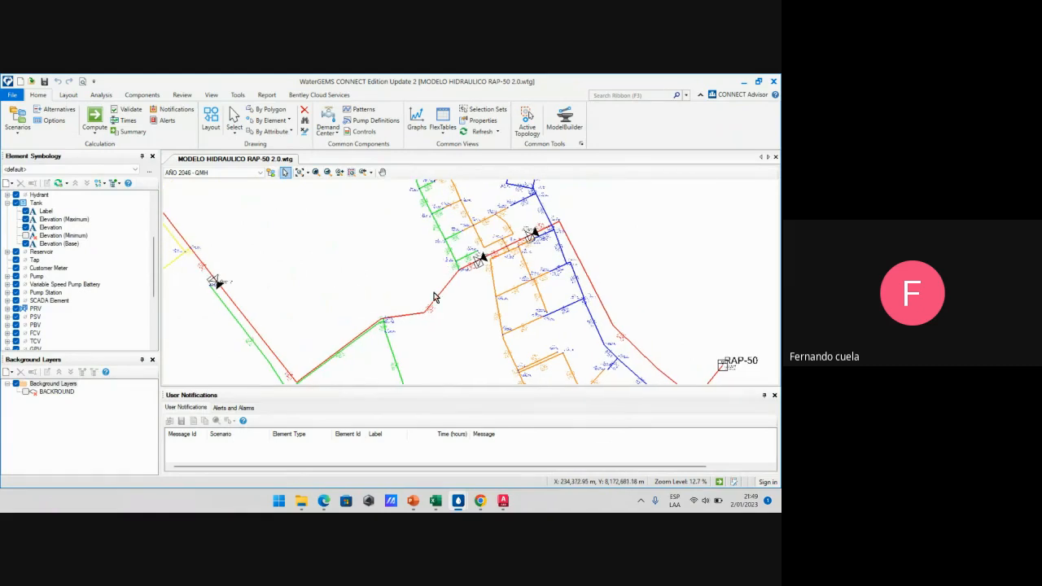
{"action": "scroll", "coordinate": [420, 328], "scroll_direction": "down", "scroll_amount": 7}
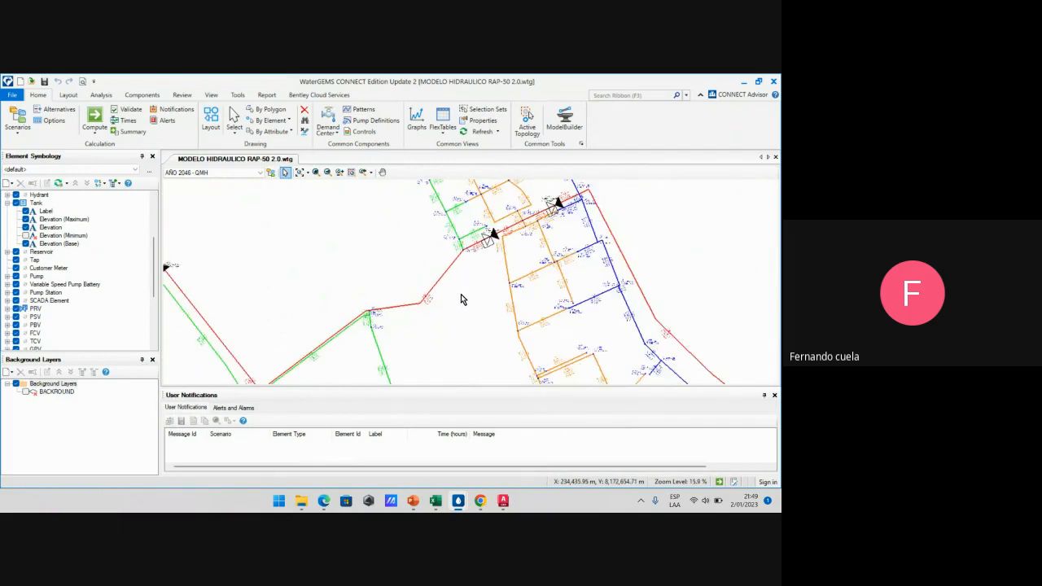
{"action": "scroll", "coordinate": [453, 291], "scroll_direction": "down", "scroll_amount": 5}
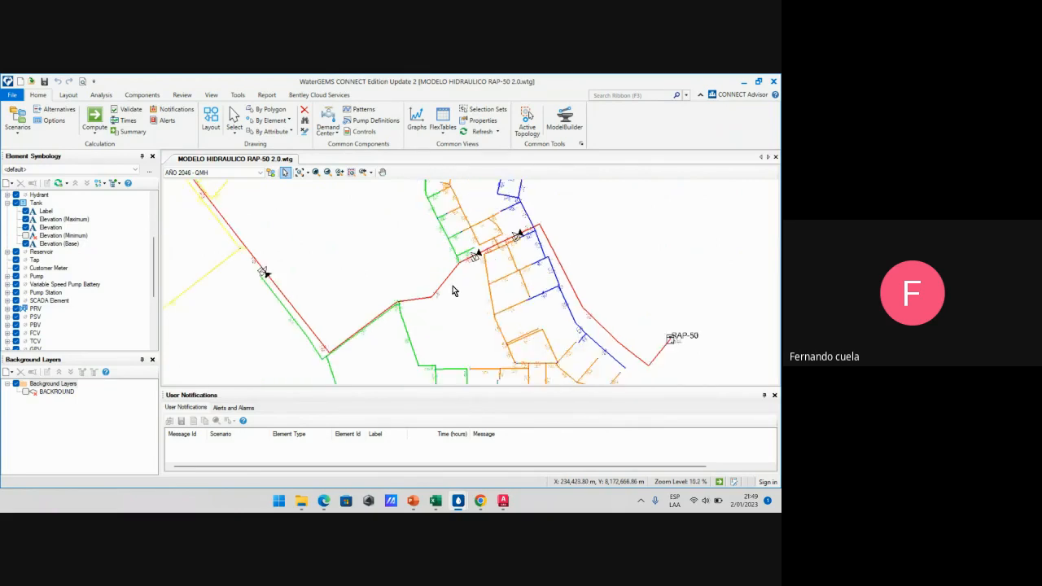
{"action": "scroll", "coordinate": [359, 280], "scroll_direction": "up", "scroll_amount": 7}
{"action": "scroll", "coordinate": [332, 277], "scroll_direction": "down", "scroll_amount": 5}
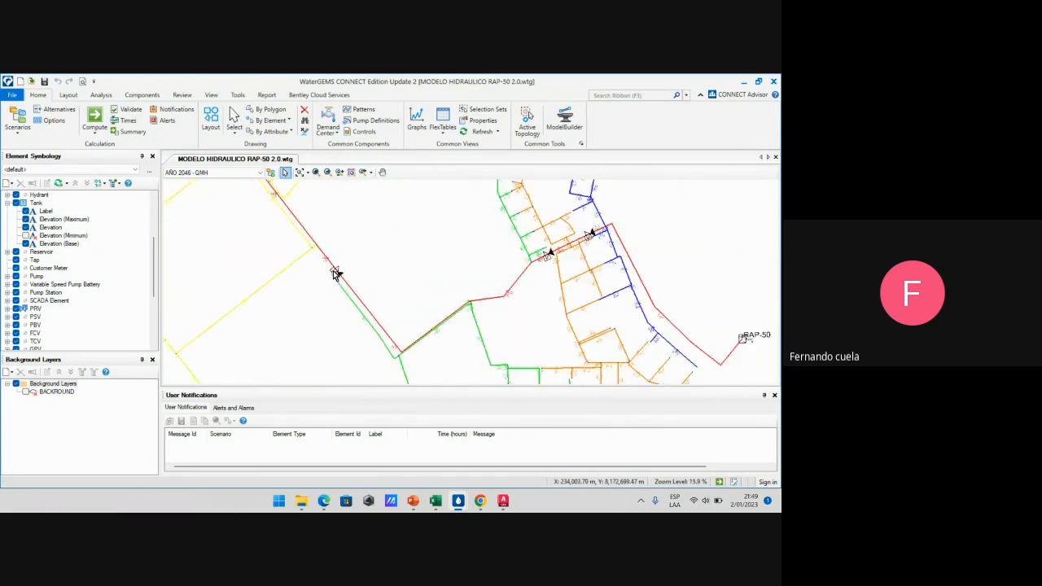
{"action": "scroll", "coordinate": [407, 318], "scroll_direction": "up", "scroll_amount": 4}
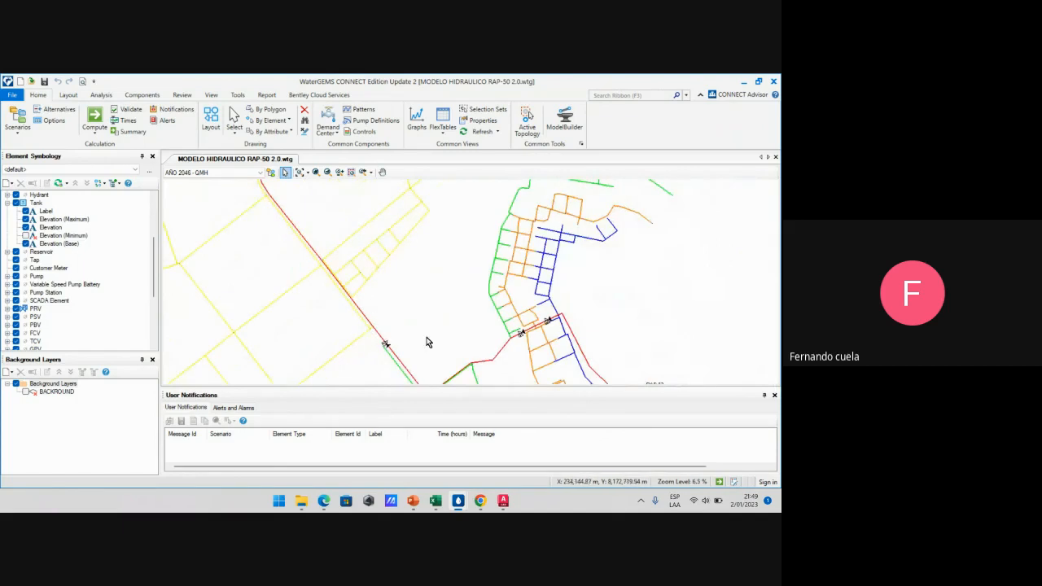
{"action": "scroll", "coordinate": [479, 249], "scroll_direction": "down", "scroll_amount": 5}
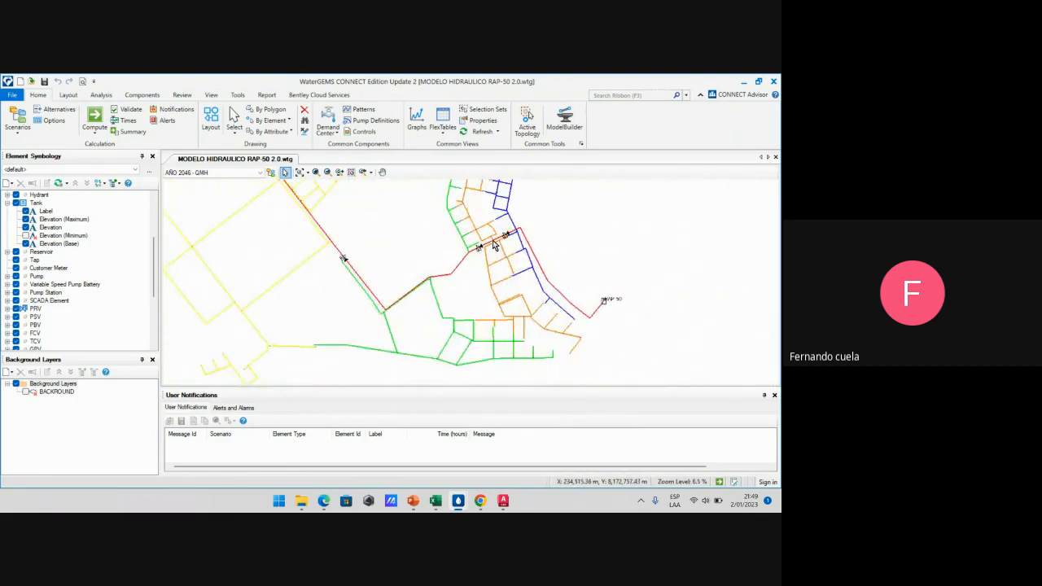
Examine the pressure labels at PRV-1 and PRV-2, and follow the red trunk line northwest into the yellow zone
{"action": "scroll", "coordinate": [493, 245], "scroll_direction": "up", "scroll_amount": 6}
{"action": "scroll", "coordinate": [530, 222], "scroll_direction": "up", "scroll_amount": 3}
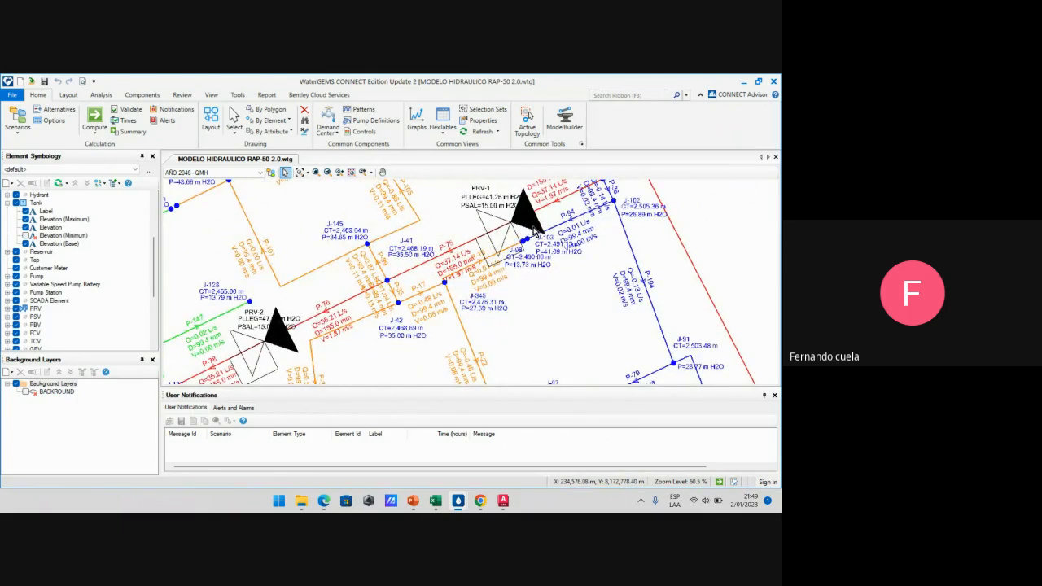
{"action": "scroll", "coordinate": [526, 231], "scroll_direction": "down", "scroll_amount": 2}
{"action": "scroll", "coordinate": [407, 277], "scroll_direction": "up", "scroll_amount": 1}
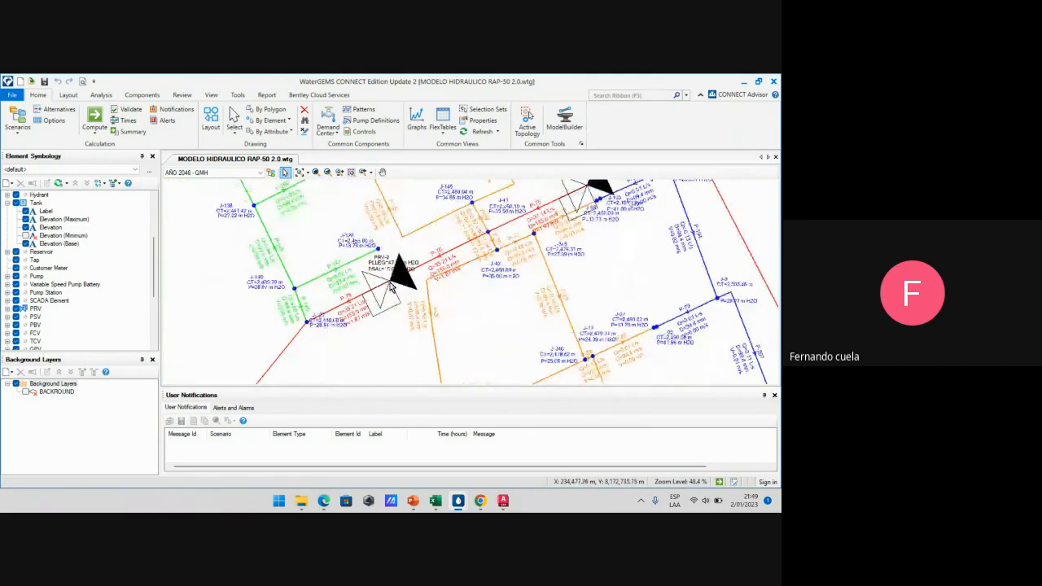
{"action": "scroll", "coordinate": [391, 287], "scroll_direction": "down", "scroll_amount": 6}
{"action": "middle_click_drag", "start_coordinate": [336, 329], "coordinate": [368, 319]}
{"action": "middle_click_drag", "start_coordinate": [281, 235], "coordinate": [348, 308]}
{"action": "scroll", "coordinate": [323, 261], "scroll_direction": "down", "scroll_amount": 4}
{"action": "middle_click_drag", "start_coordinate": [264, 193], "coordinate": [316, 278]}
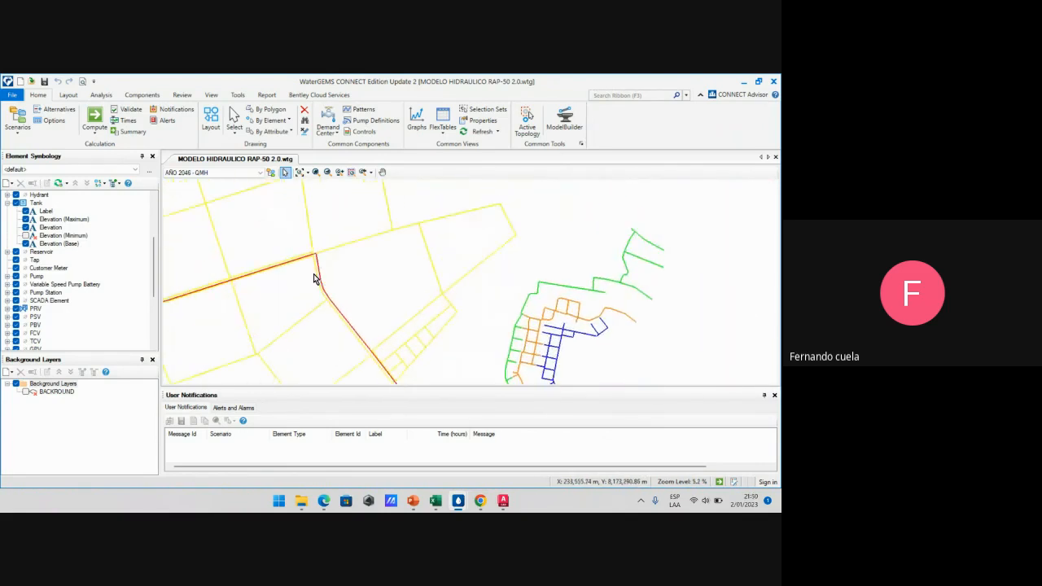
Review the trunk line's full route across the colour-coded pressure zones and its starting section at RAP-50
{"action": "scroll", "coordinate": [343, 239], "scroll_direction": "down", "scroll_amount": 5}
{"action": "scroll", "coordinate": [257, 252], "scroll_direction": "up", "scroll_amount": 9}
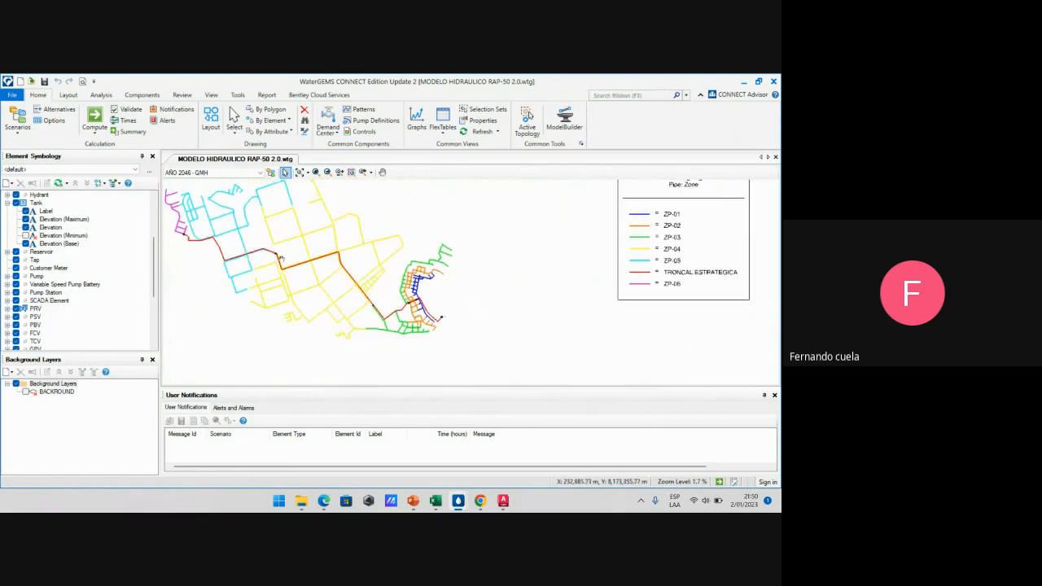
{"action": "scroll", "coordinate": [316, 263], "scroll_direction": "down", "scroll_amount": 8}
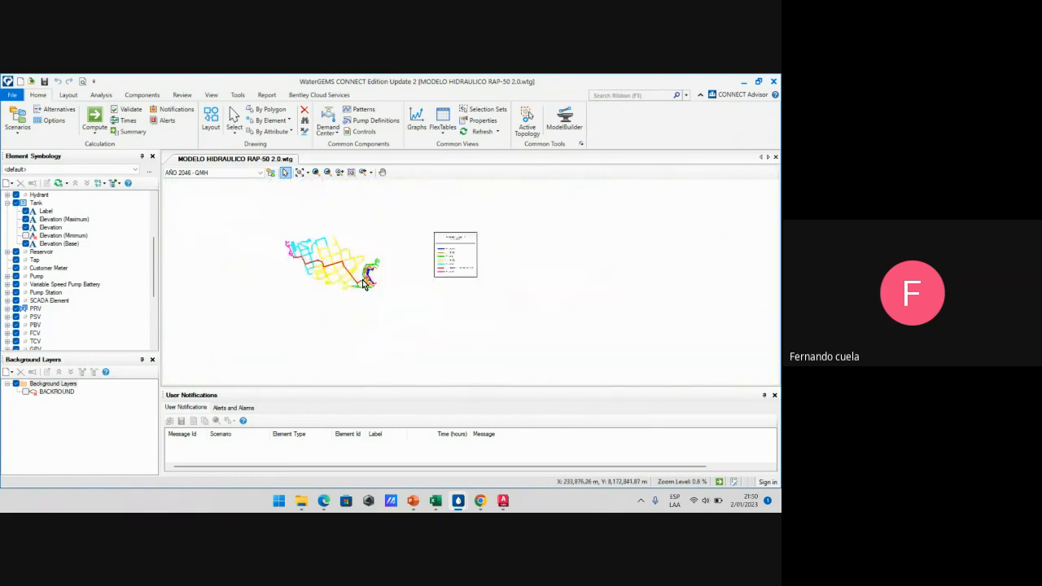
{"action": "scroll", "coordinate": [368, 277], "scroll_direction": "up", "scroll_amount": 5}
{"action": "scroll", "coordinate": [372, 275], "scroll_direction": "up", "scroll_amount": 3}
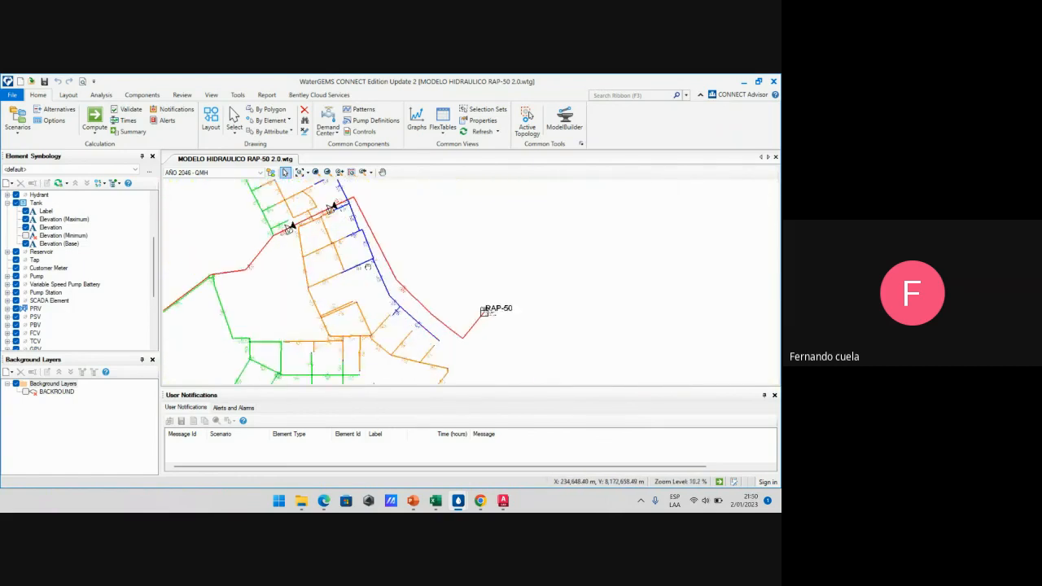
{"action": "middle_click_drag", "start_coordinate": [302, 262], "coordinate": [372, 305]}
Switch to the AutoCAD drawing troncal y redes and examine the eastern trunk line against the magenta contours up to its northeastern end
{"action": "left_click", "coordinate": [503, 500]}
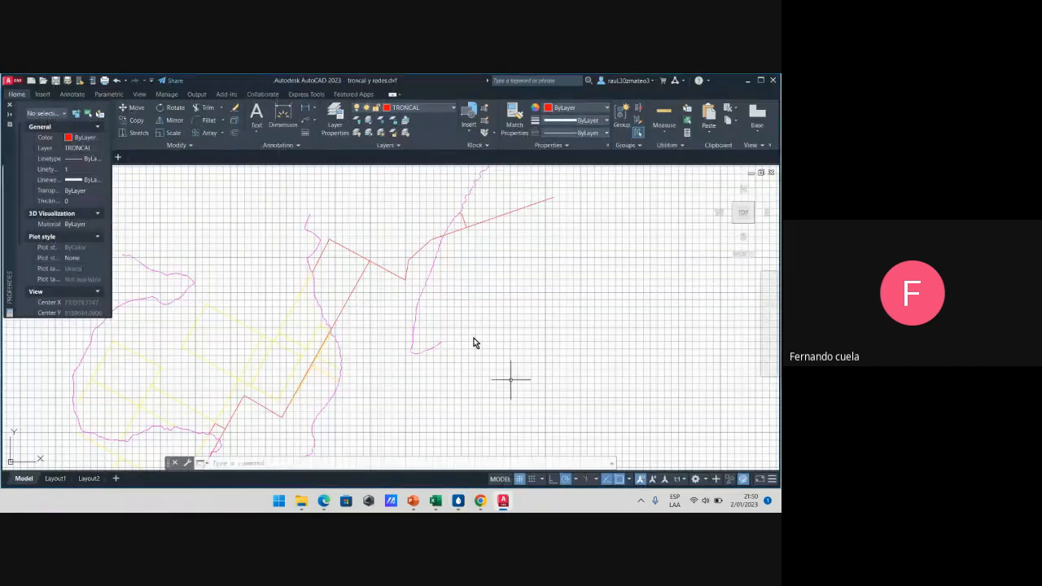
{"action": "scroll", "coordinate": [432, 284], "scroll_direction": "down", "scroll_amount": 7}
{"action": "scroll", "coordinate": [379, 342], "scroll_direction": "down", "scroll_amount": 2}
{"action": "middle_click_drag", "start_coordinate": [379, 340], "coordinate": [402, 316]}
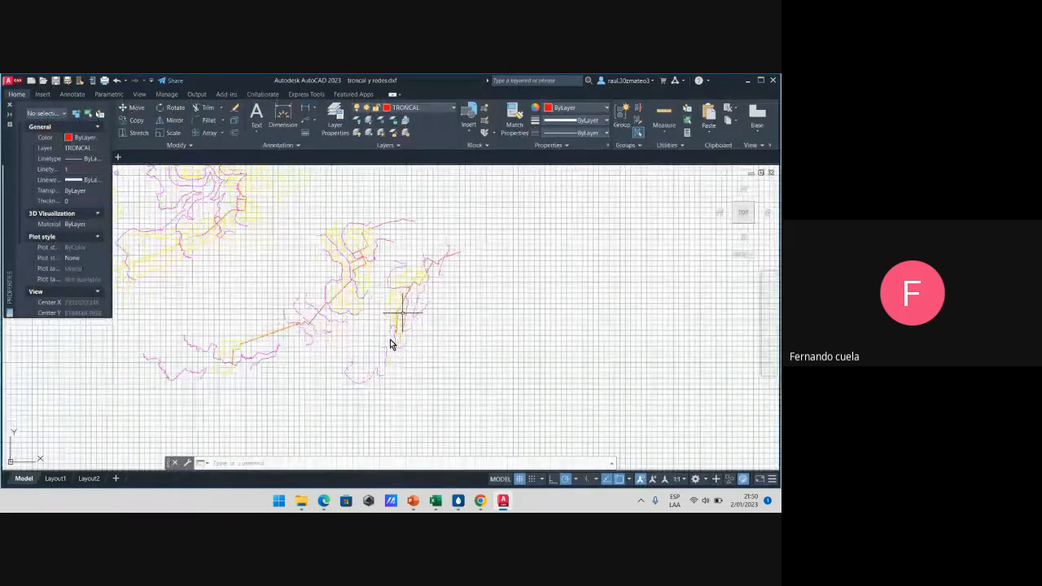
{"action": "scroll", "coordinate": [394, 352], "scroll_direction": "up", "scroll_amount": 5}
{"action": "scroll", "coordinate": [415, 319], "scroll_direction": "up", "scroll_amount": 3}
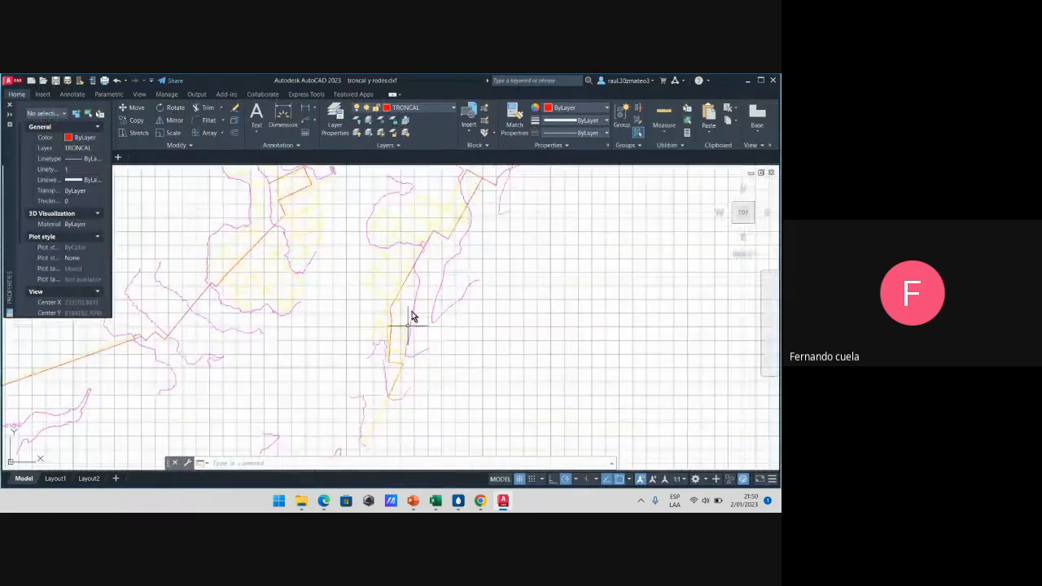
{"action": "scroll", "coordinate": [379, 350], "scroll_direction": "up", "scroll_amount": 2}
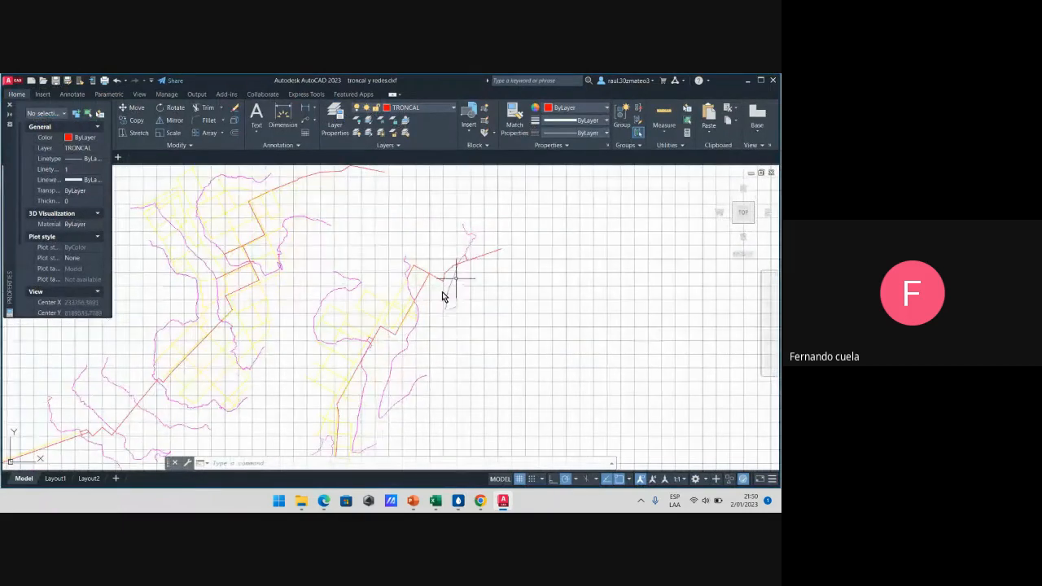
Switch to the WaterGEMS model RAP-18 SECTORIZADO FINAL 2.0 and examine the CAY-45 branch junction and PRV-1 on the green line
{"action": "left_click", "coordinate": [458, 501]}
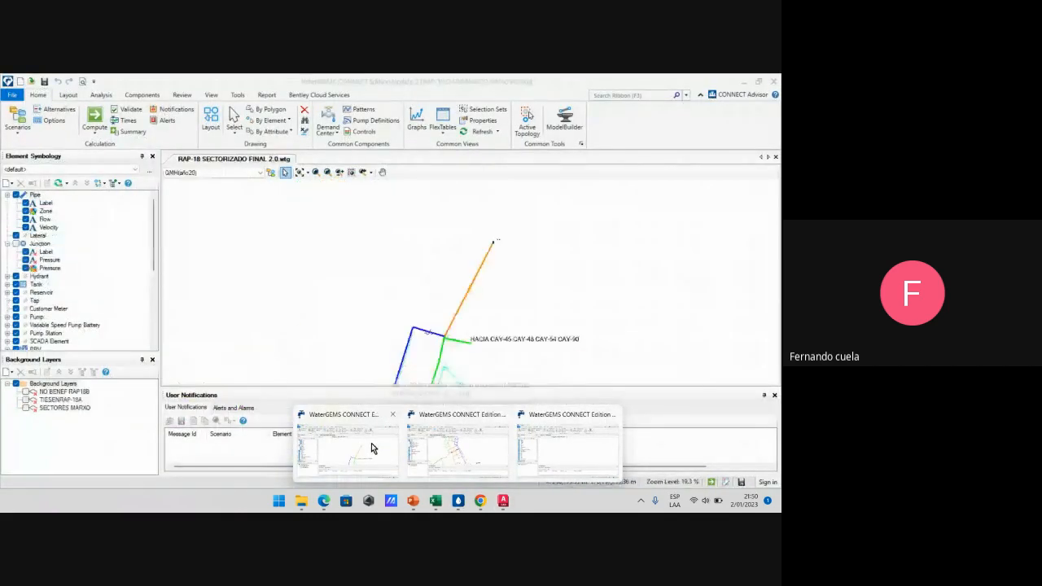
{"action": "left_click", "coordinate": [371, 443]}
{"action": "scroll", "coordinate": [504, 313], "scroll_direction": "down", "scroll_amount": 4}
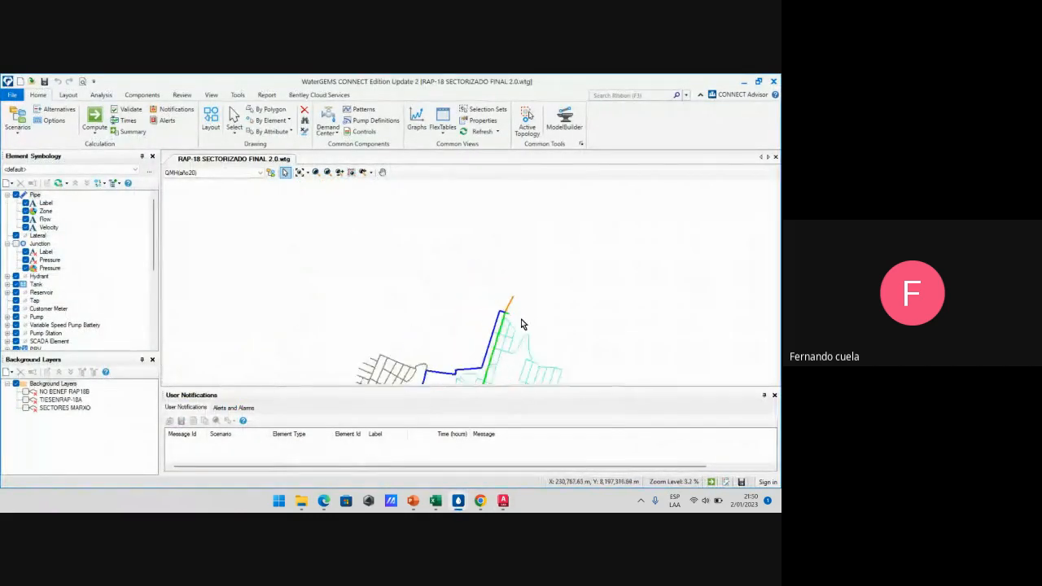
{"action": "scroll", "coordinate": [496, 274], "scroll_direction": "up", "scroll_amount": 8}
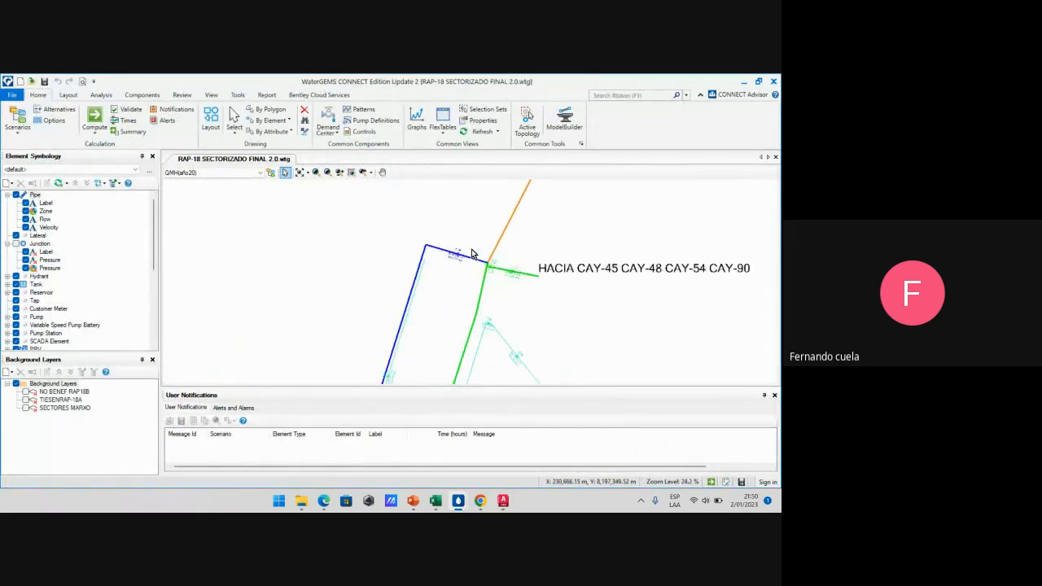
{"action": "scroll", "coordinate": [497, 275], "scroll_direction": "down", "scroll_amount": 5}
{"action": "middle_click_drag", "start_coordinate": [497, 367], "coordinate": [507, 305]}
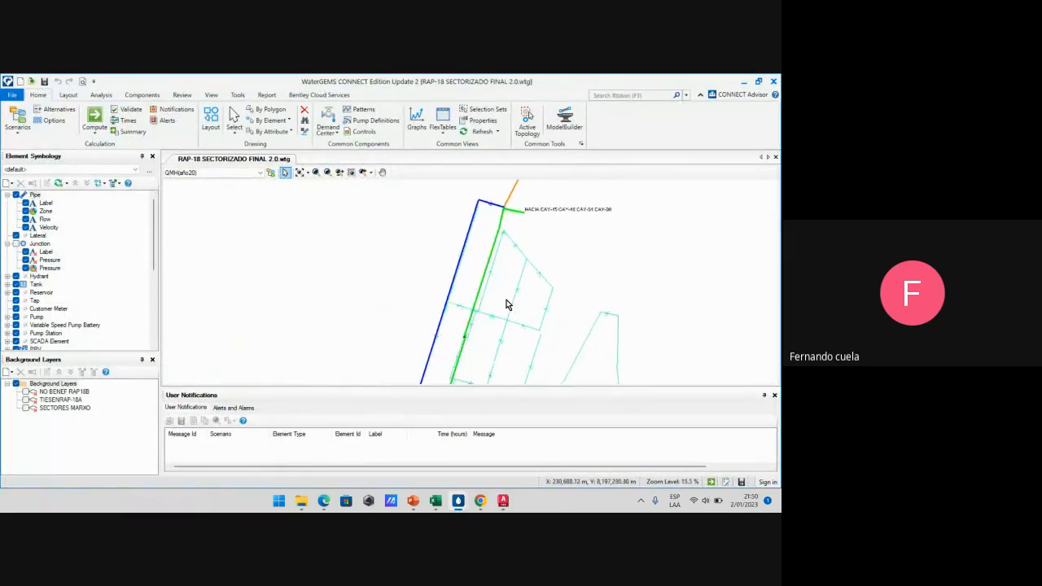
{"action": "scroll", "coordinate": [468, 339], "scroll_direction": "up", "scroll_amount": 6}
{"action": "scroll", "coordinate": [466, 337], "scroll_direction": "up", "scroll_amount": 4}
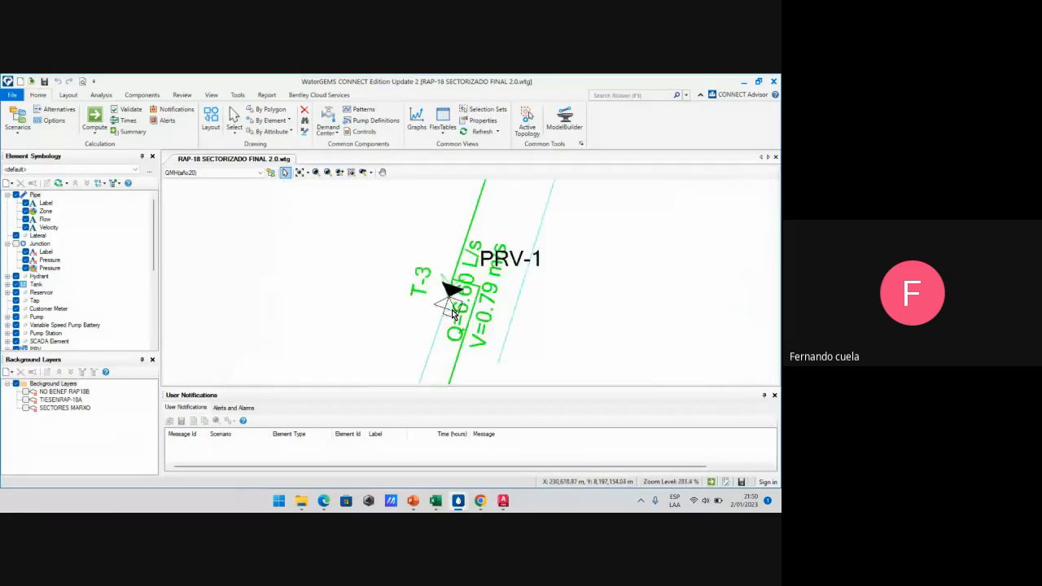
{"action": "scroll", "coordinate": [456, 298], "scroll_direction": "down", "scroll_amount": 7}
{"action": "scroll", "coordinate": [452, 310], "scroll_direction": "down", "scroll_amount": 1}
{"action": "scroll", "coordinate": [471, 244], "scroll_direction": "up", "scroll_amount": 4}
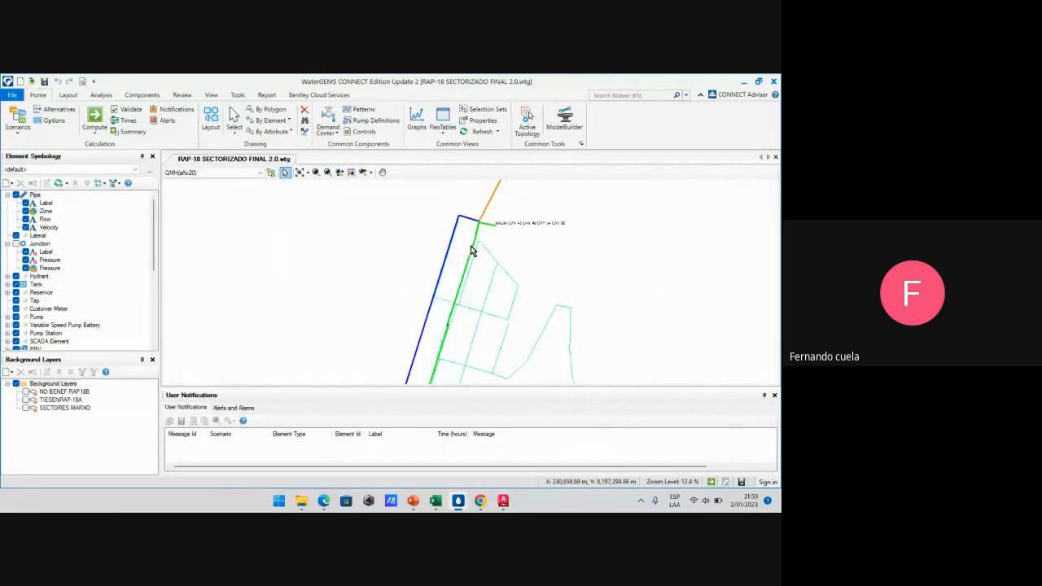
Examine the routes of the blue and green lines through the distribution sectors and the orange pipe feeding them
{"action": "mouse_move", "coordinate": [479, 220]}
{"action": "middle_mouse_down"}
{"action": "mouse_move", "coordinate": [470, 240]}
{"action": "mouse_move", "coordinate": [477, 276]}
{"action": "middle_mouse_up"}
{"action": "scroll", "coordinate": [476, 287], "scroll_direction": "down", "scroll_amount": 15}
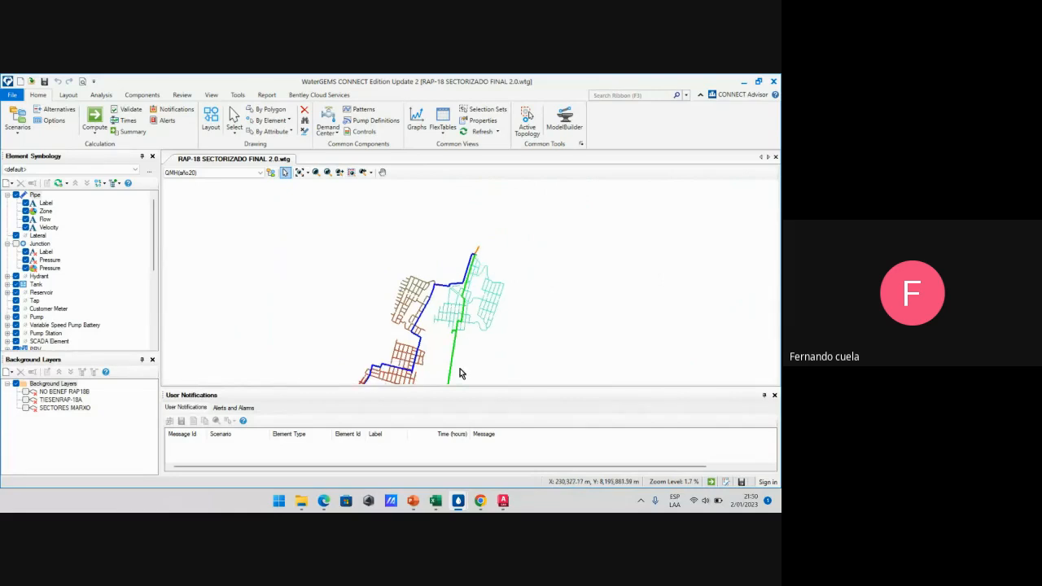
{"action": "middle_click_drag", "start_coordinate": [421, 309], "coordinate": [423, 266]}
{"action": "middle_click_drag", "start_coordinate": [437, 335], "coordinate": [439, 350]}
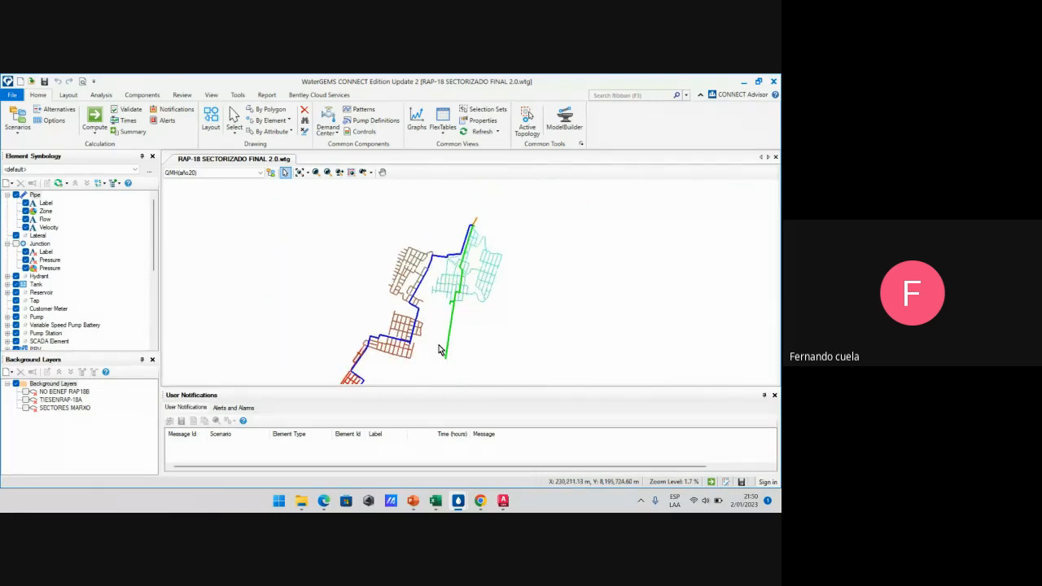
{"action": "scroll", "coordinate": [477, 247], "scroll_direction": "up", "scroll_amount": 15}
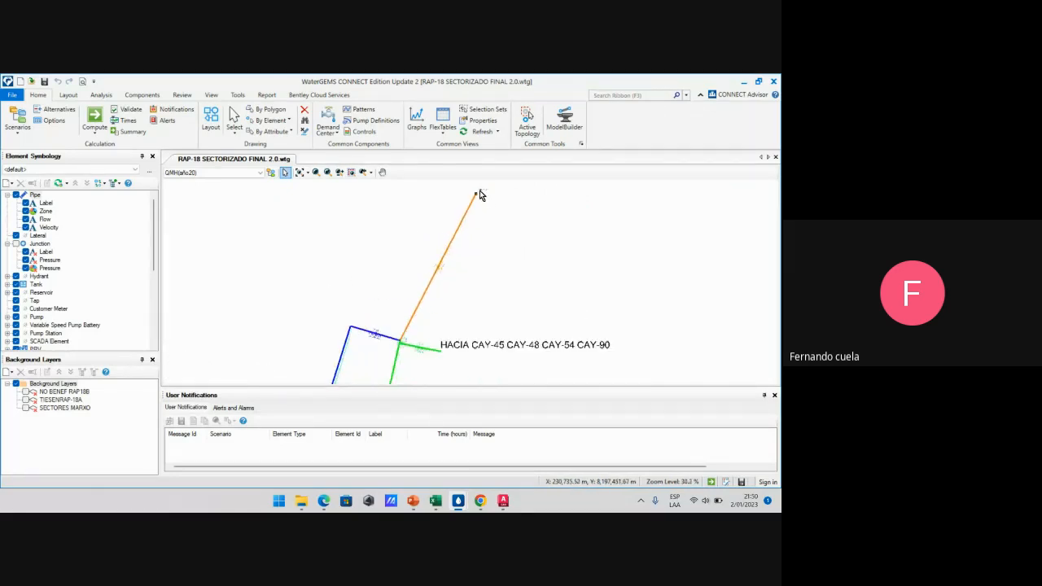
{"action": "scroll", "coordinate": [470, 206], "scroll_direction": "down", "scroll_amount": 5}
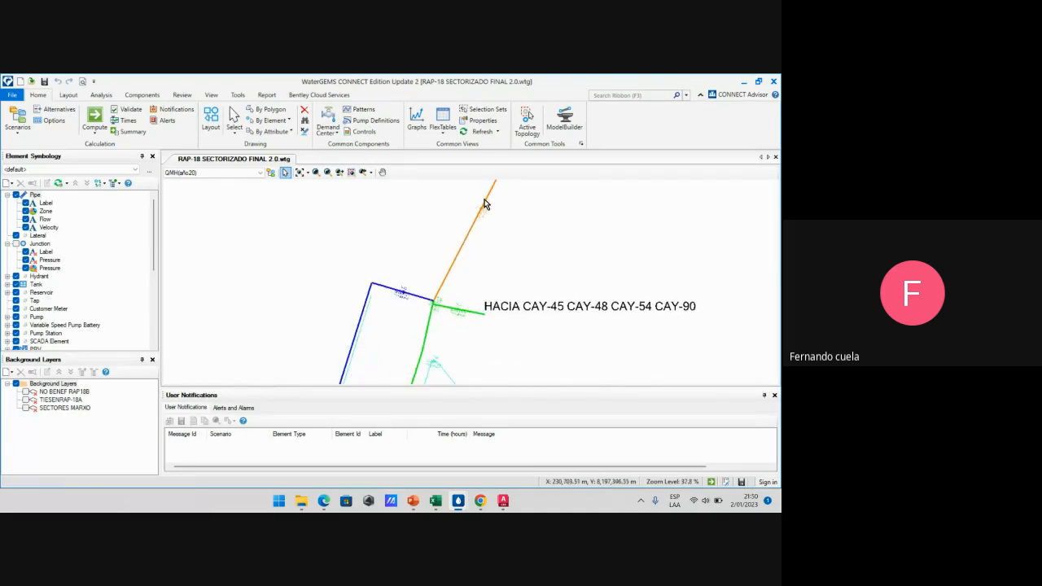
{"action": "scroll", "coordinate": [444, 285], "scroll_direction": "down", "scroll_amount": 10}
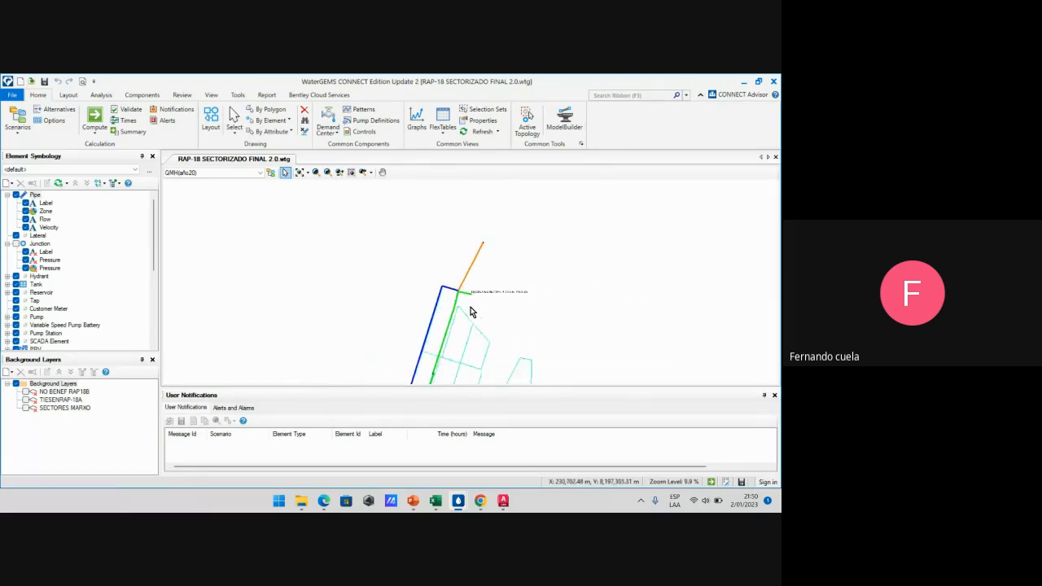
{"action": "scroll", "coordinate": [481, 298], "scroll_direction": "down", "scroll_amount": 2}
{"action": "scroll", "coordinate": [480, 298], "scroll_direction": "down", "scroll_amount": 1}
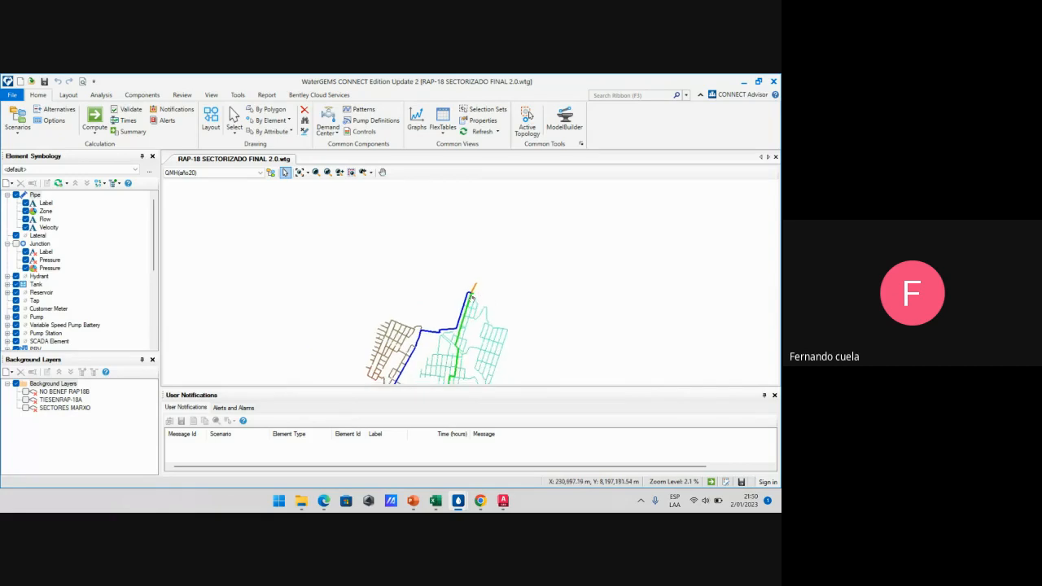
Switch back to the WaterGEMS model MODELO HIDRAULICO RAP-50 2.0
{"action": "mouse_move", "coordinate": [458, 504]}
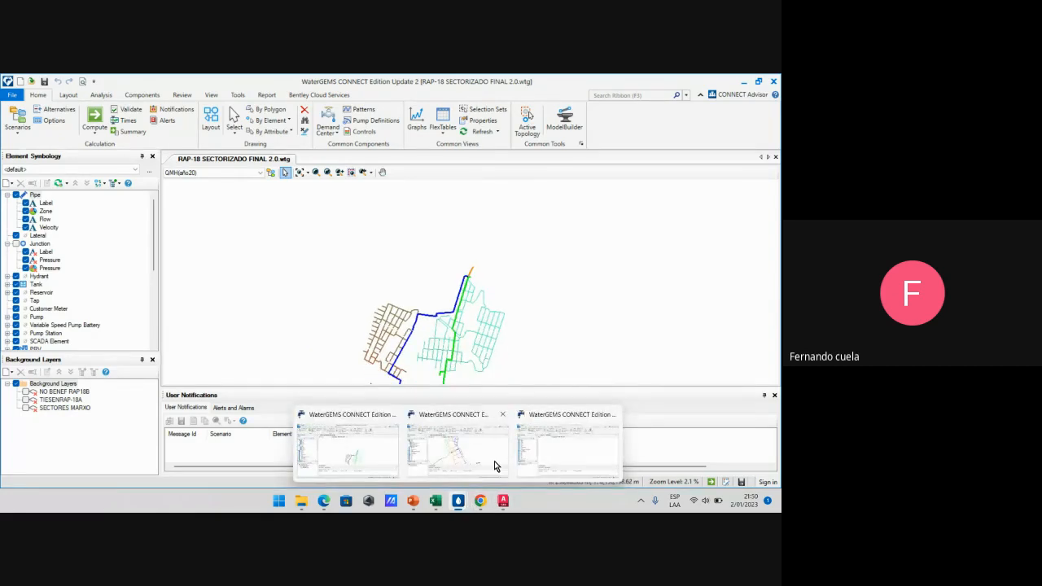
{"action": "left_click", "coordinate": [494, 465]}
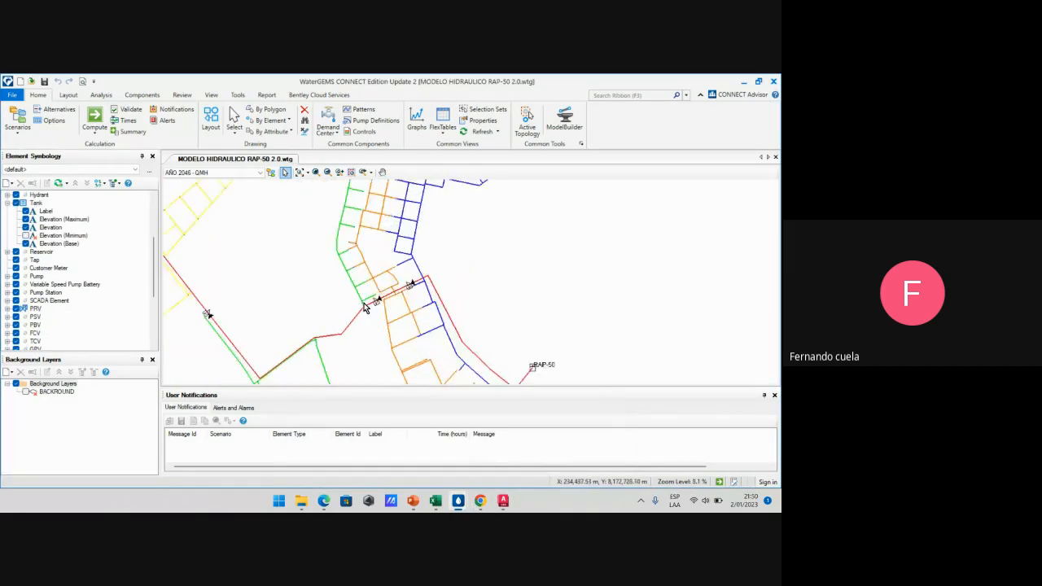
{"action": "left_click", "coordinate": [743, 82]}
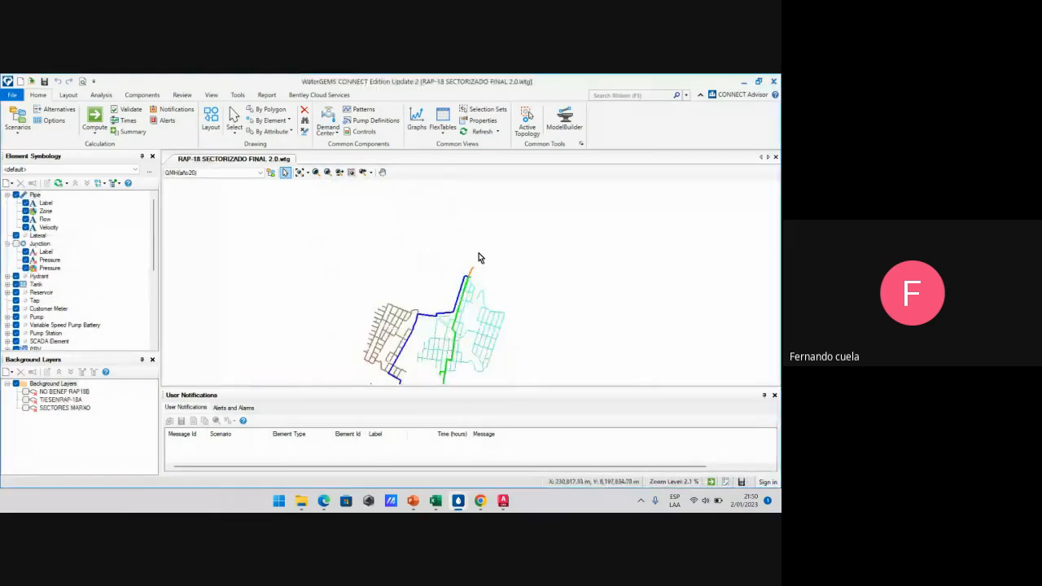
{"action": "mouse_move", "coordinate": [458, 505]}
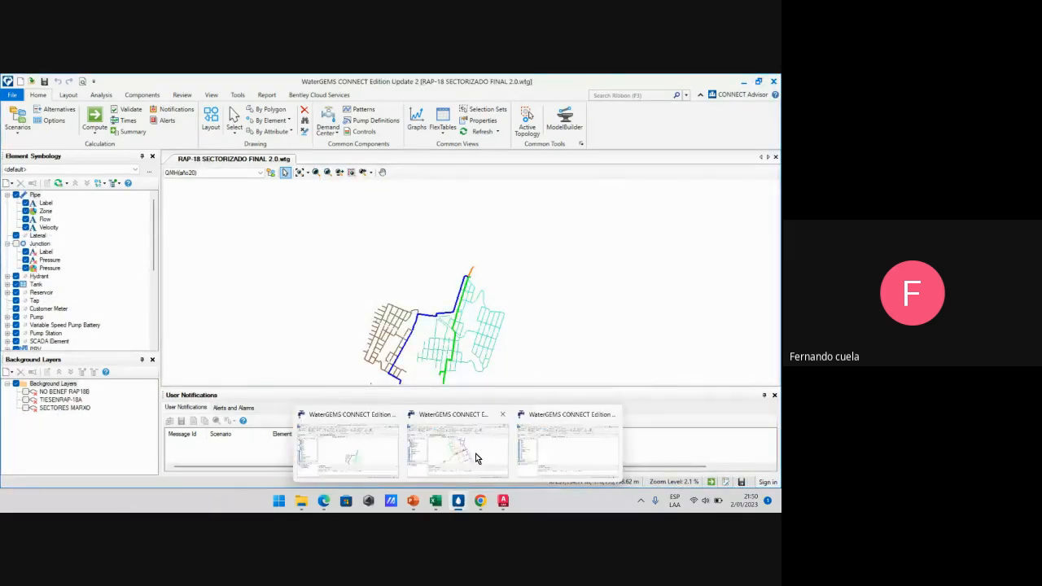
{"action": "left_click", "coordinate": [479, 460]}
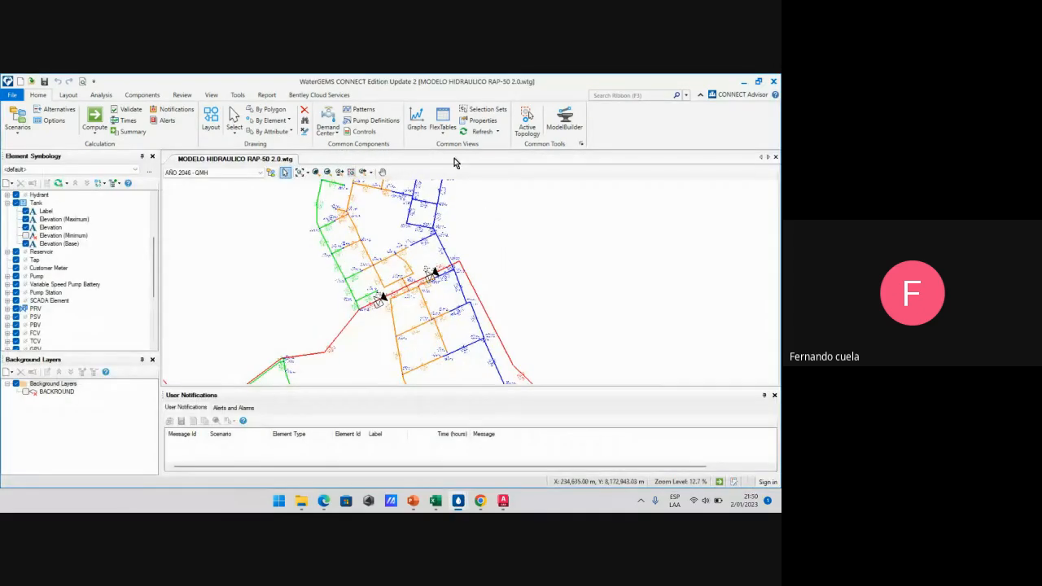
Open the junction FlexTable of the RAP-50 model and sort it by pressure in ascending order
{"action": "left_click", "coordinate": [443, 128]}
{"action": "left_click", "coordinate": [478, 193]}
{"action": "right_click", "coordinate": [367, 120]}
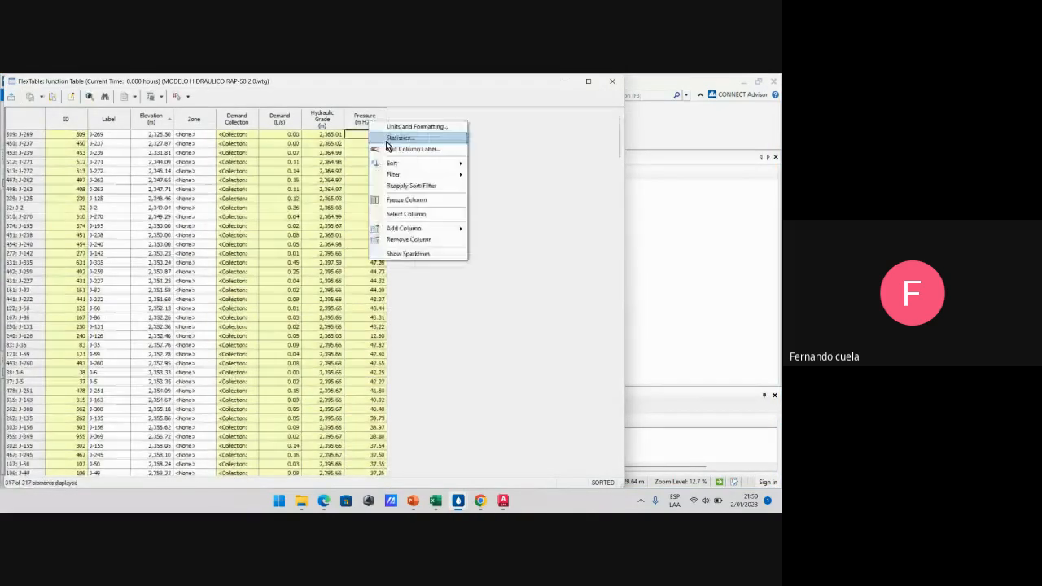
{"action": "mouse_move", "coordinate": [423, 164]}
{"action": "left_click", "coordinate": [493, 167]}
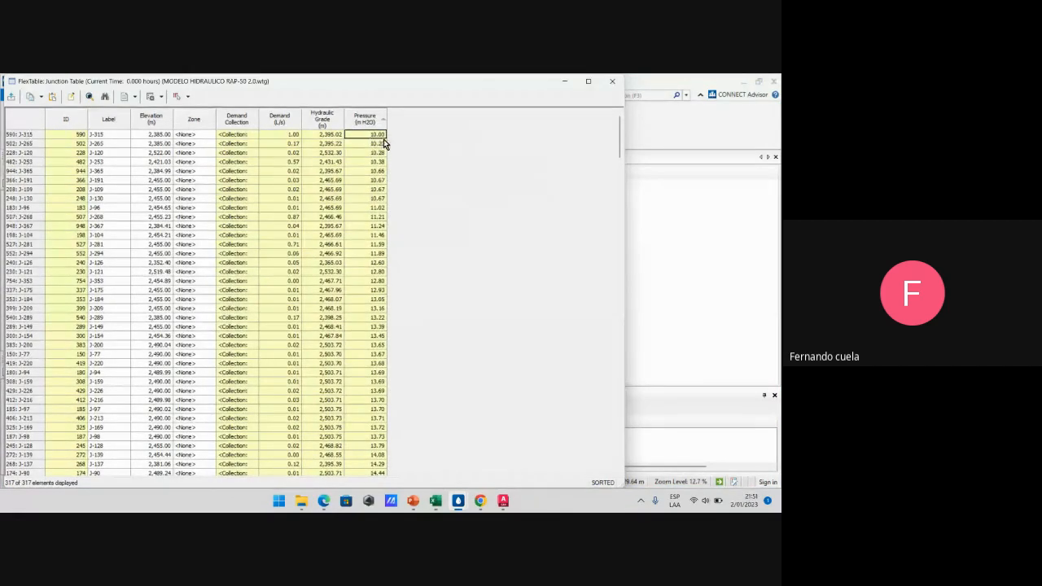
Review the sorted junction pressures from lowest to highest, dismissing the CONNECTION Client window, and close the table
{"action": "left_click_drag", "start_coordinate": [620, 148], "coordinate": [621, 423]}
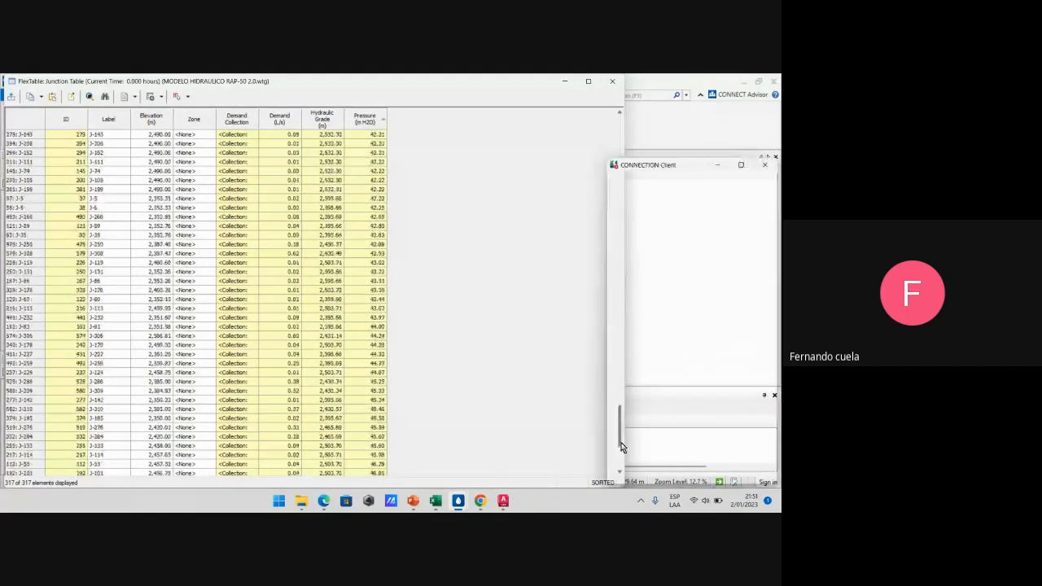
{"action": "left_click", "coordinate": [758, 166]}
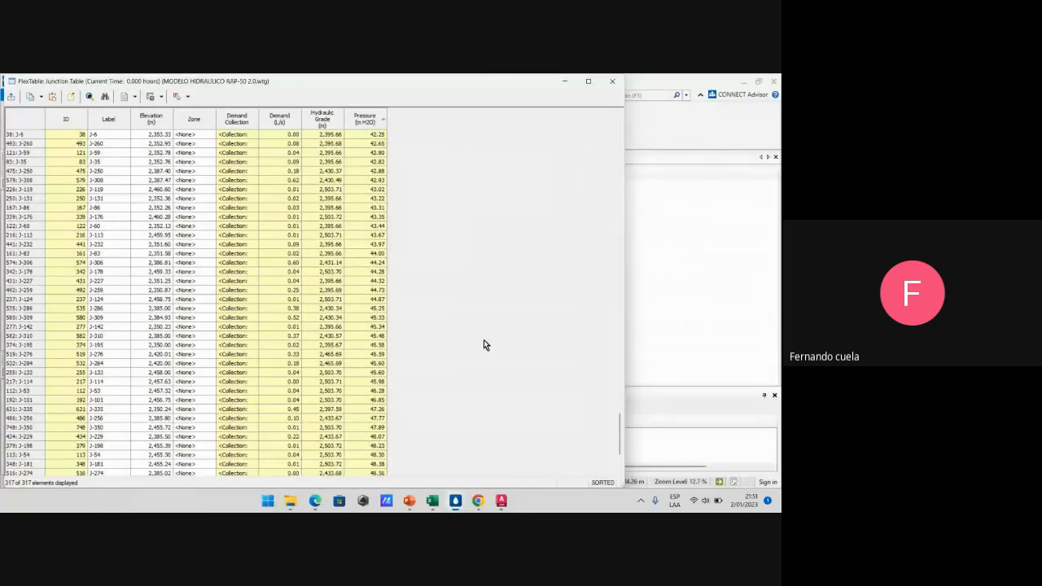
{"action": "scroll", "coordinate": [519, 322], "scroll_direction": "down", "scroll_amount": 4}
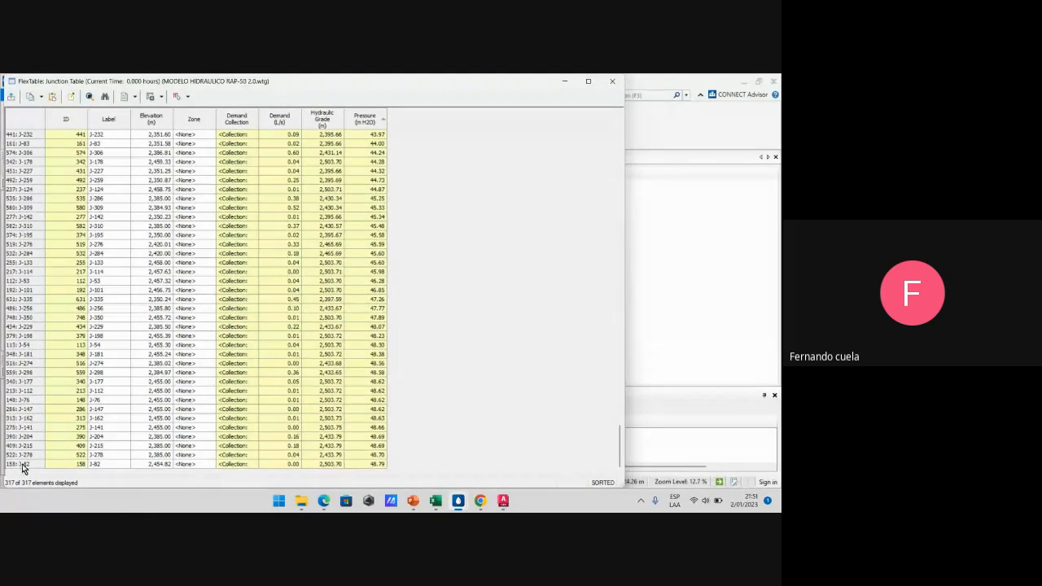
{"action": "scroll", "coordinate": [373, 407], "scroll_direction": "up", "scroll_amount": 20}
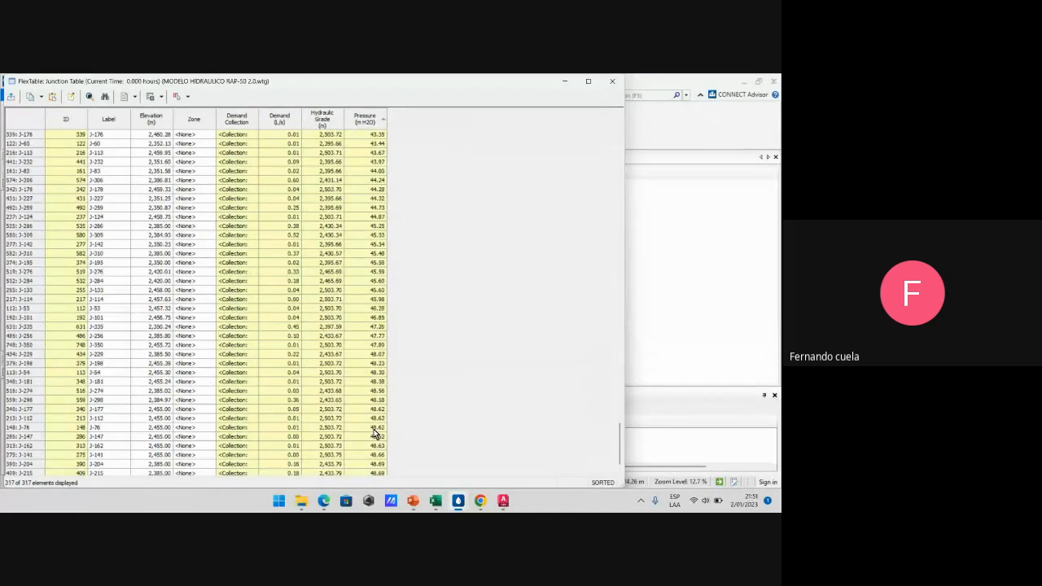
{"action": "scroll", "coordinate": [376, 350], "scroll_direction": "up", "scroll_amount": 20}
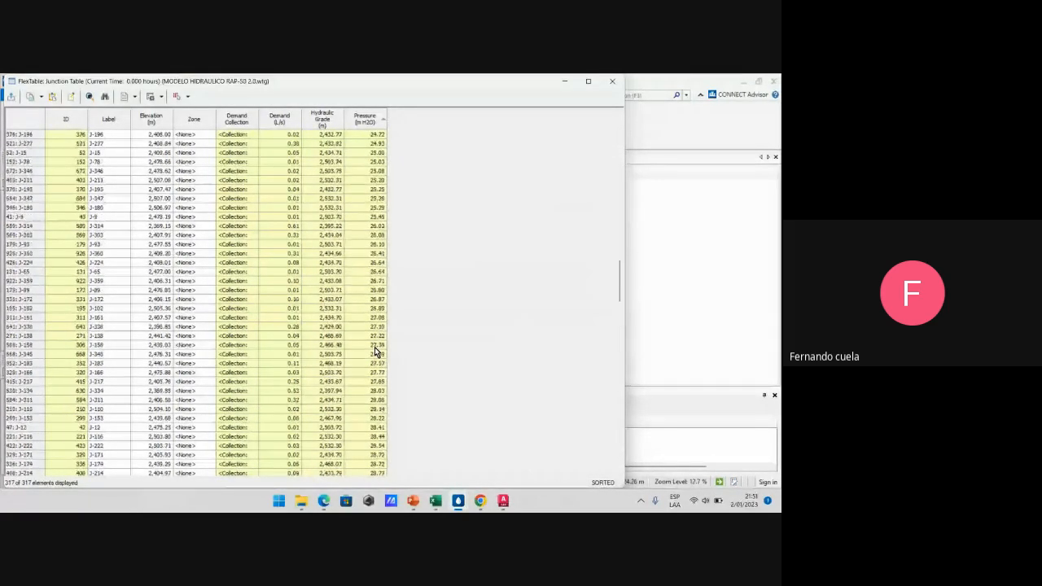
{"action": "scroll", "coordinate": [375, 350], "scroll_direction": "up", "scroll_amount": 2}
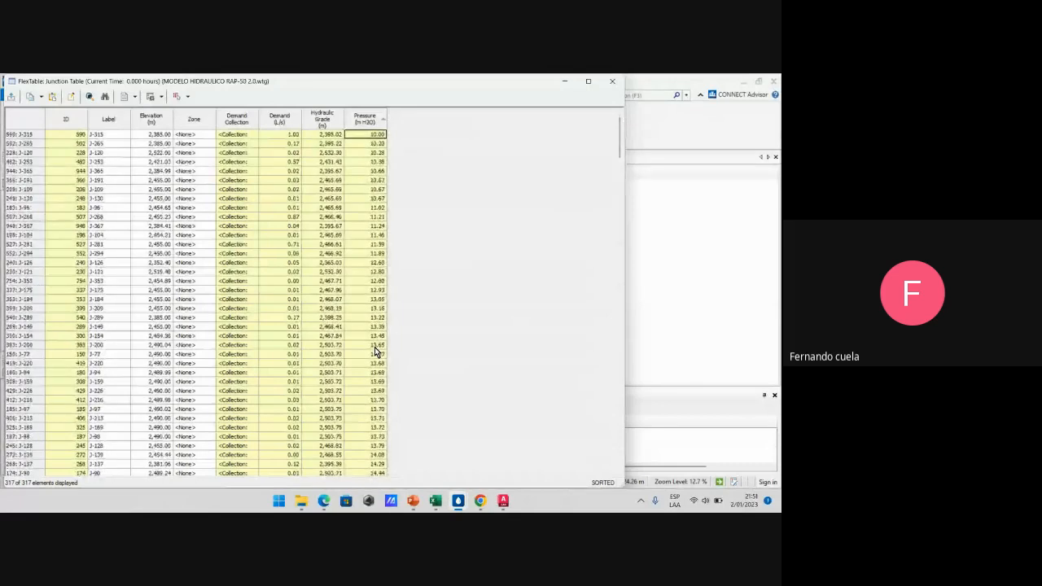
{"action": "scroll", "coordinate": [376, 350], "scroll_direction": "down", "scroll_amount": 20}
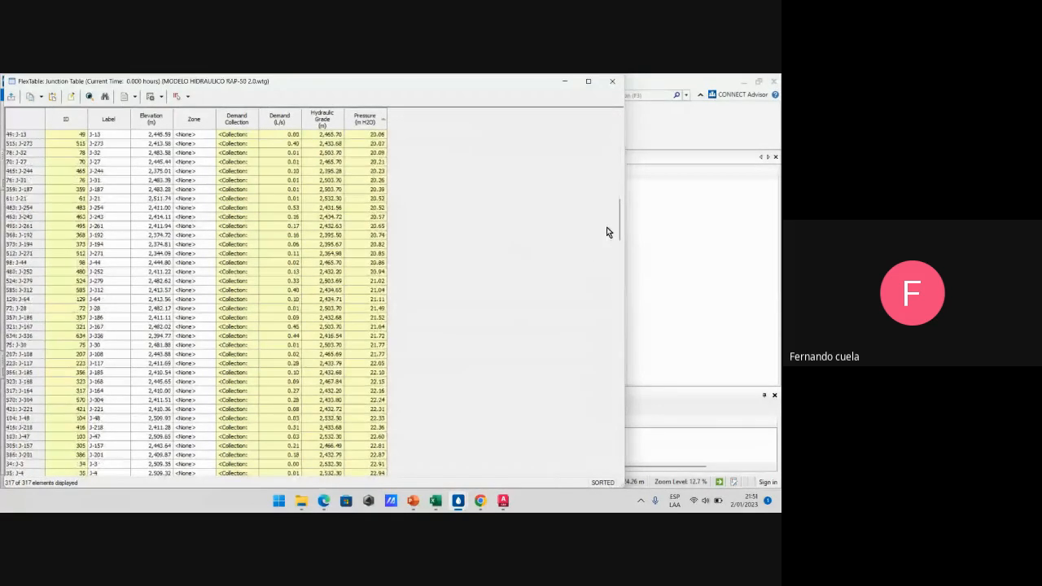
{"action": "left_click_drag", "start_coordinate": [618, 226], "coordinate": [619, 293]}
{"action": "scroll", "coordinate": [603, 116], "scroll_direction": "up", "scroll_amount": 20}
{"action": "left_click", "coordinate": [613, 81]}
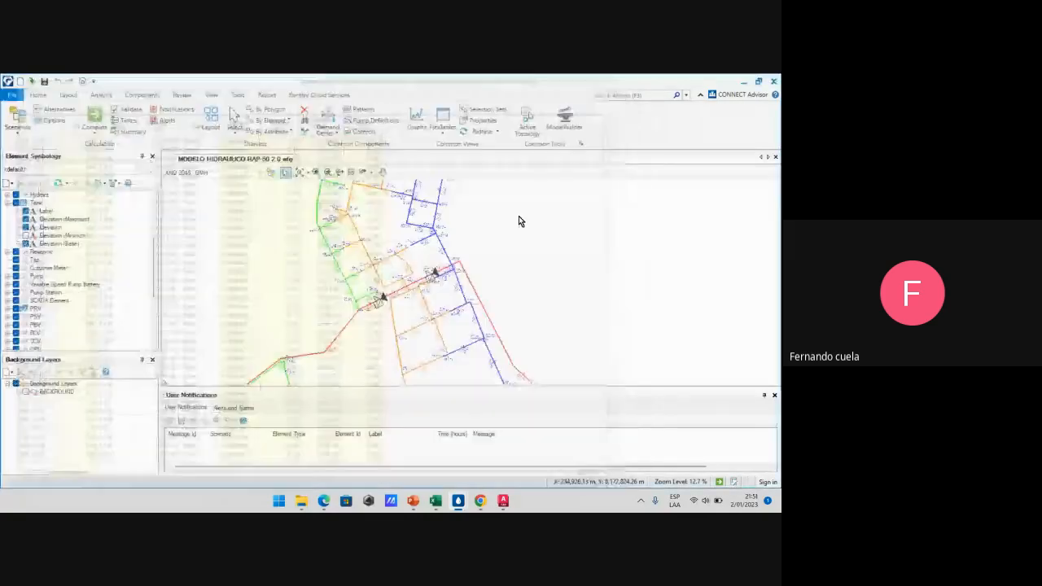
Examine the RAP-50 tank's elevation and water level labels and follow the red trunk line between the tank and the valves
{"action": "middle_click_drag", "start_coordinate": [506, 293], "coordinate": [425, 251]}
{"action": "scroll", "coordinate": [428, 249], "scroll_direction": "down", "scroll_amount": 2}
{"action": "scroll", "coordinate": [484, 326], "scroll_direction": "up", "scroll_amount": 2}
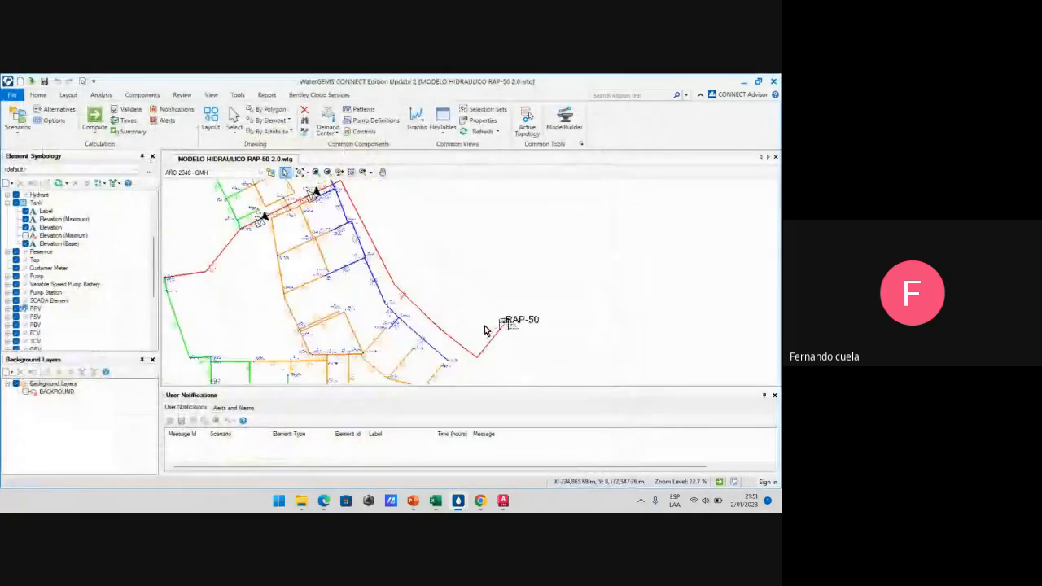
{"action": "scroll", "coordinate": [508, 332], "scroll_direction": "up", "scroll_amount": 10}
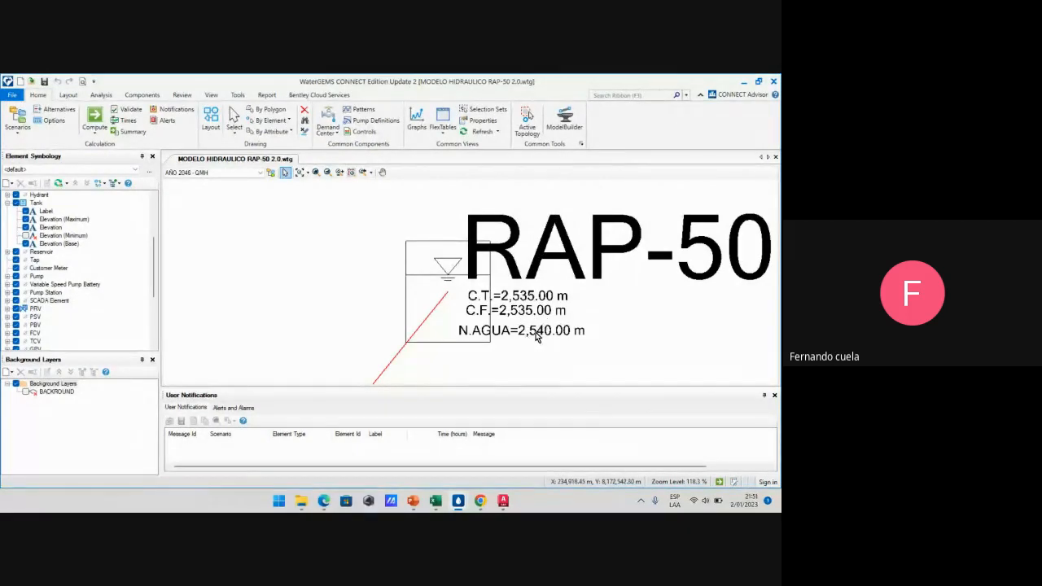
{"action": "scroll", "coordinate": [550, 331], "scroll_direction": "down", "scroll_amount": 10}
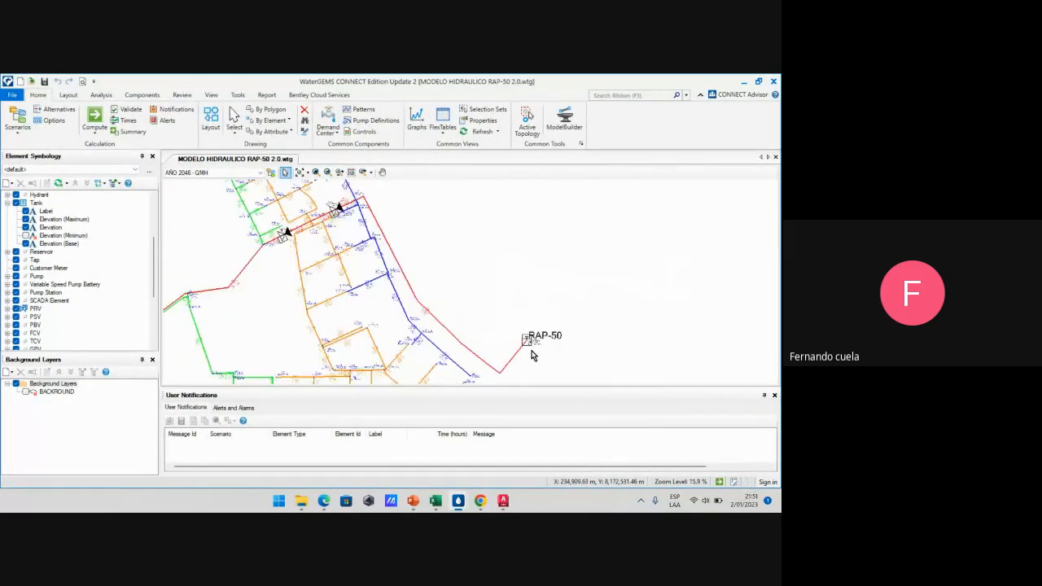
{"action": "scroll", "coordinate": [373, 236], "scroll_direction": "up", "scroll_amount": 5}
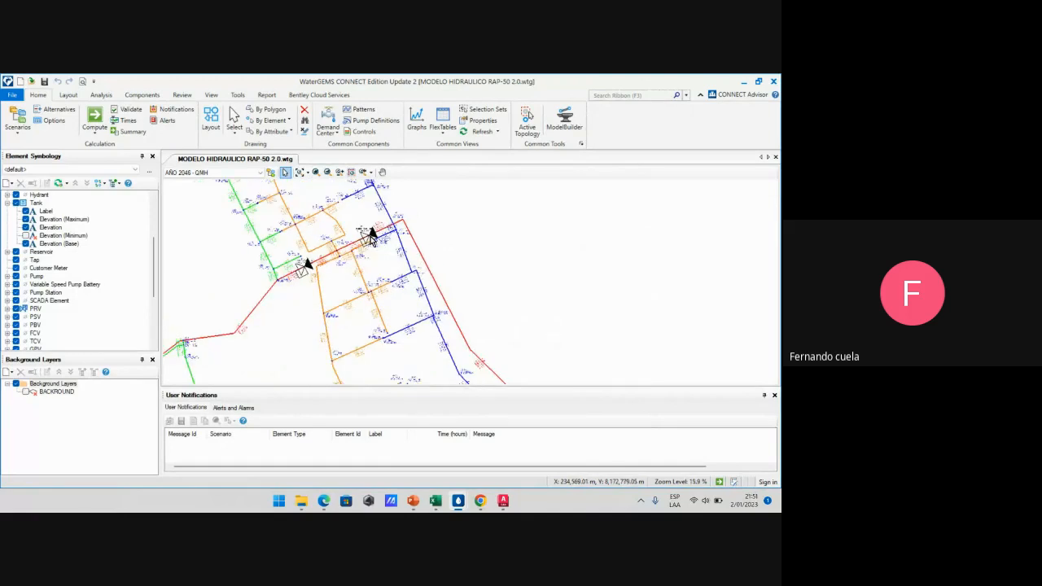
{"action": "scroll", "coordinate": [369, 237], "scroll_direction": "down", "scroll_amount": 3}
{"action": "scroll", "coordinate": [492, 324], "scroll_direction": "up", "scroll_amount": 5}
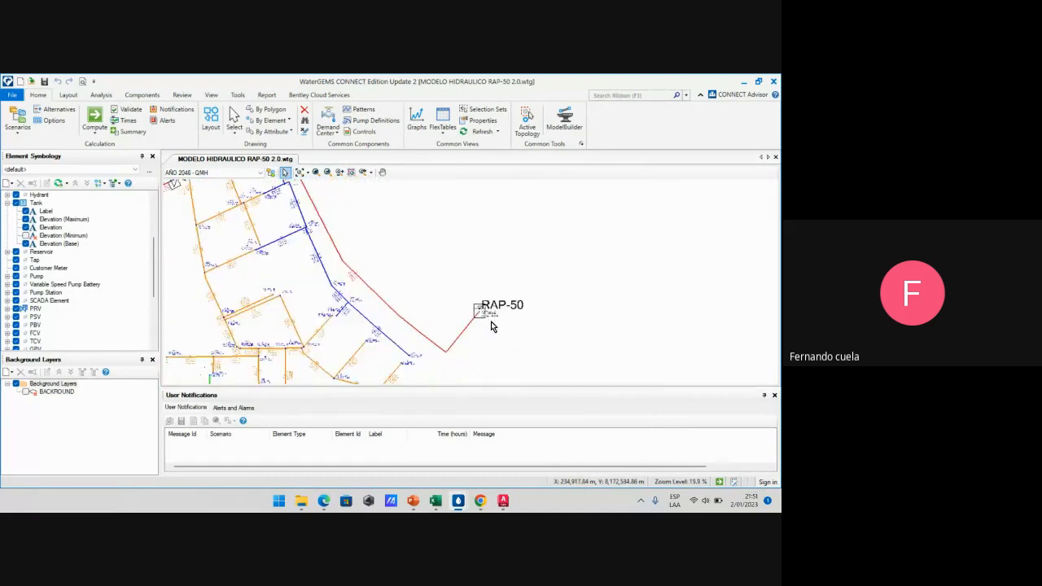
{"action": "scroll", "coordinate": [480, 315], "scroll_direction": "up", "scroll_amount": 3}
{"action": "scroll", "coordinate": [498, 306], "scroll_direction": "down", "scroll_amount": 5}
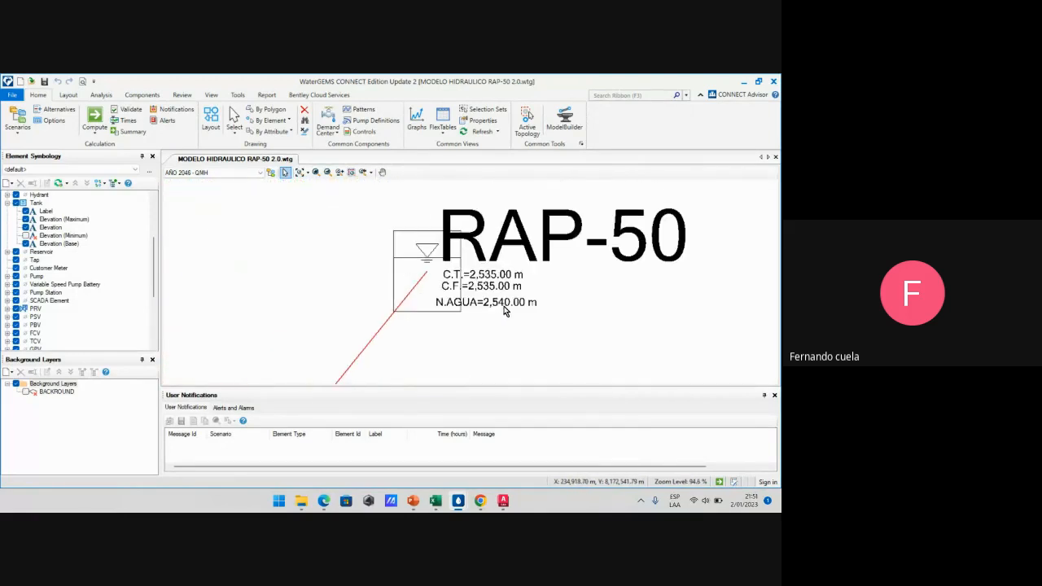
Check the elevation and pressure setting in the properties of valve PRV-1 on the red trunk line
{"action": "scroll", "coordinate": [508, 309], "scroll_direction": "down", "scroll_amount": 2}
{"action": "middle_click_drag", "start_coordinate": [276, 193], "coordinate": [392, 345]}
{"action": "scroll", "coordinate": [331, 246], "scroll_direction": "up", "scroll_amount": 3}
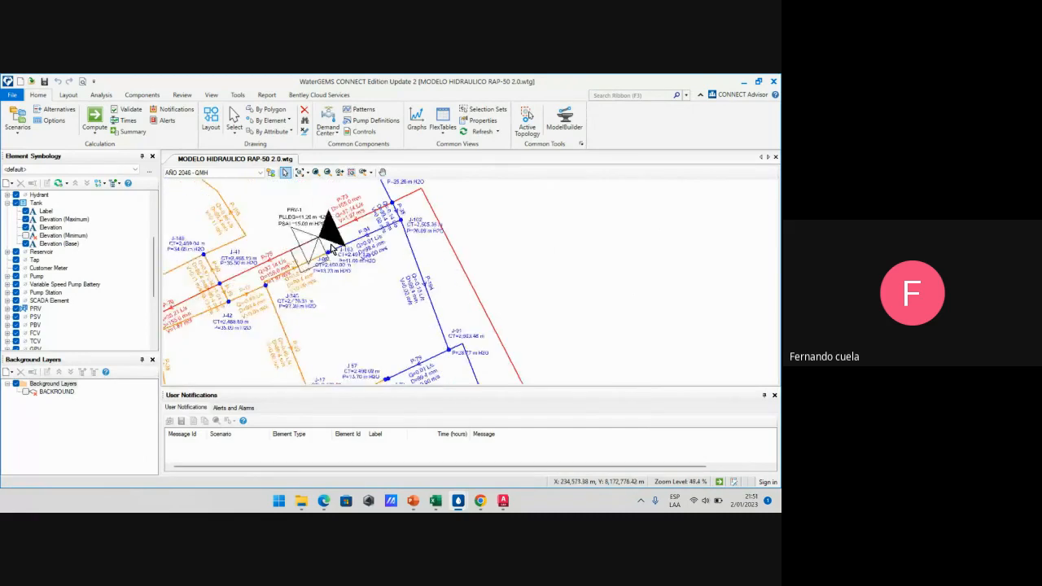
{"action": "left_click", "coordinate": [334, 244]}
{"action": "double_click", "coordinate": [334, 244]}
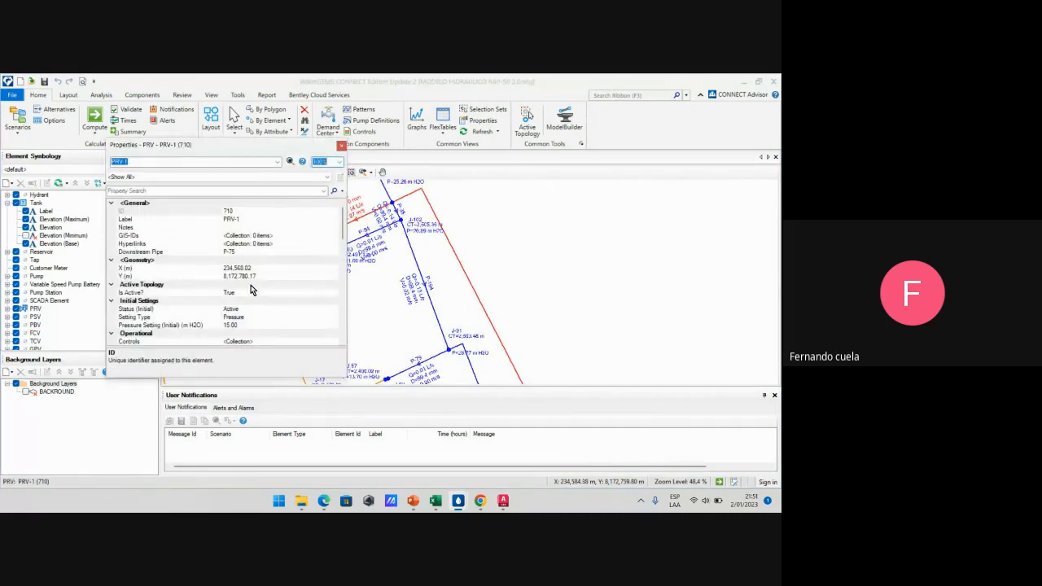
{"action": "scroll", "coordinate": [252, 291], "scroll_direction": "down", "scroll_amount": 2}
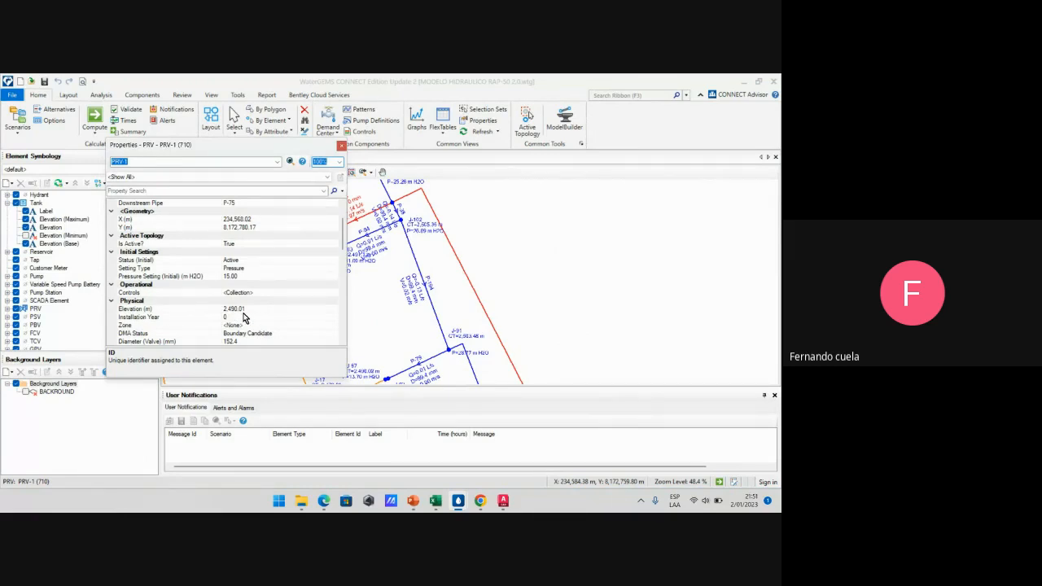
{"action": "left_click", "coordinate": [341, 146]}
Compare the RAP-50 tank's elevation and water level labels with the elevation in PRV-1's properties
{"action": "scroll", "coordinate": [320, 241], "scroll_direction": "down", "scroll_amount": 5}
{"action": "scroll", "coordinate": [521, 316], "scroll_direction": "up", "scroll_amount": 10}
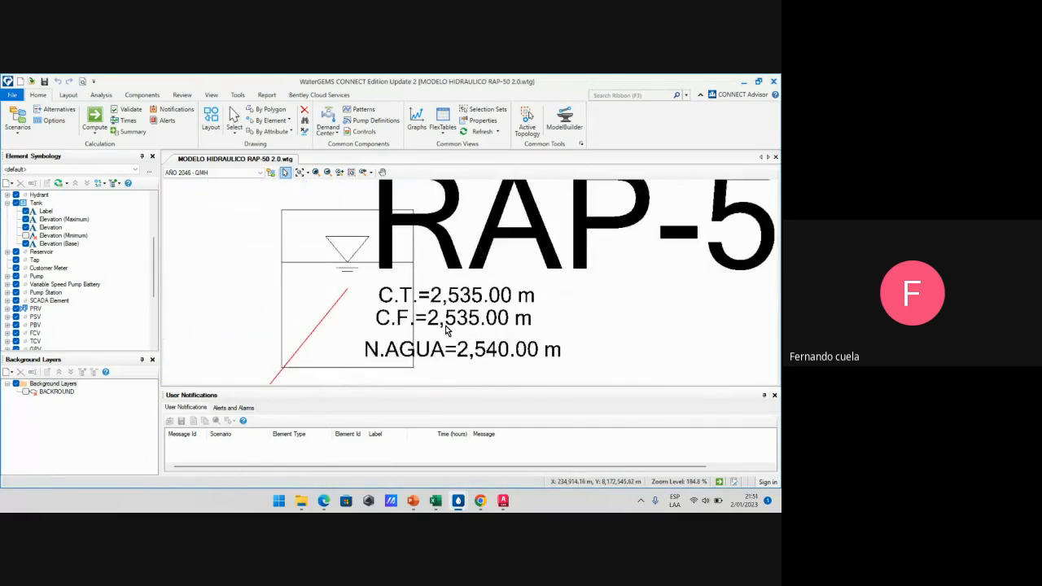
{"action": "scroll", "coordinate": [499, 345], "scroll_direction": "down", "scroll_amount": 8}
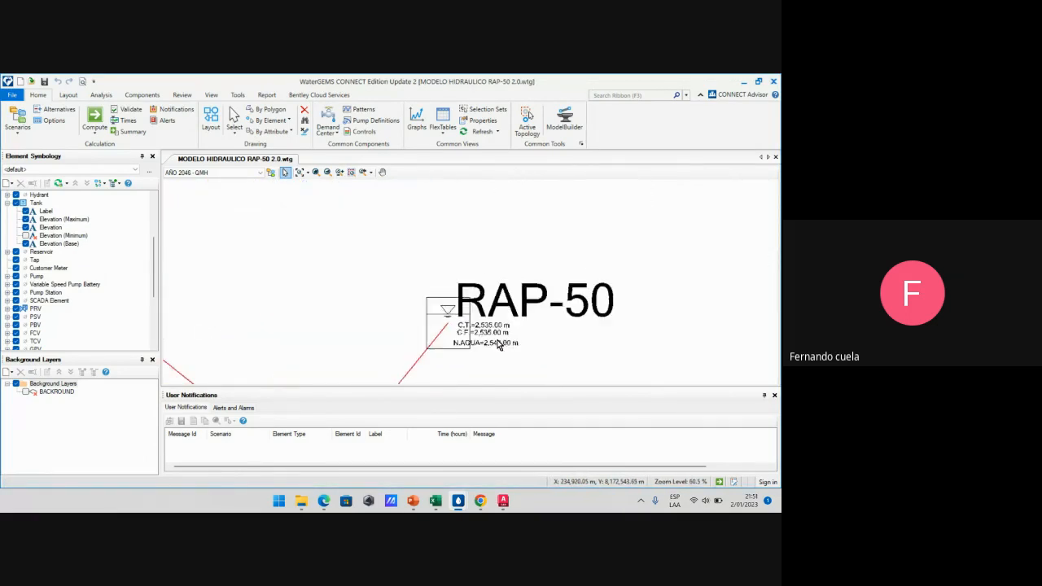
{"action": "scroll", "coordinate": [404, 321], "scroll_direction": "up", "scroll_amount": 1}
{"action": "middle_click_drag", "start_coordinate": [341, 288], "coordinate": [457, 355]}
{"action": "scroll", "coordinate": [323, 294], "scroll_direction": "up", "scroll_amount": 3}
{"action": "double_click", "coordinate": [450, 221]}
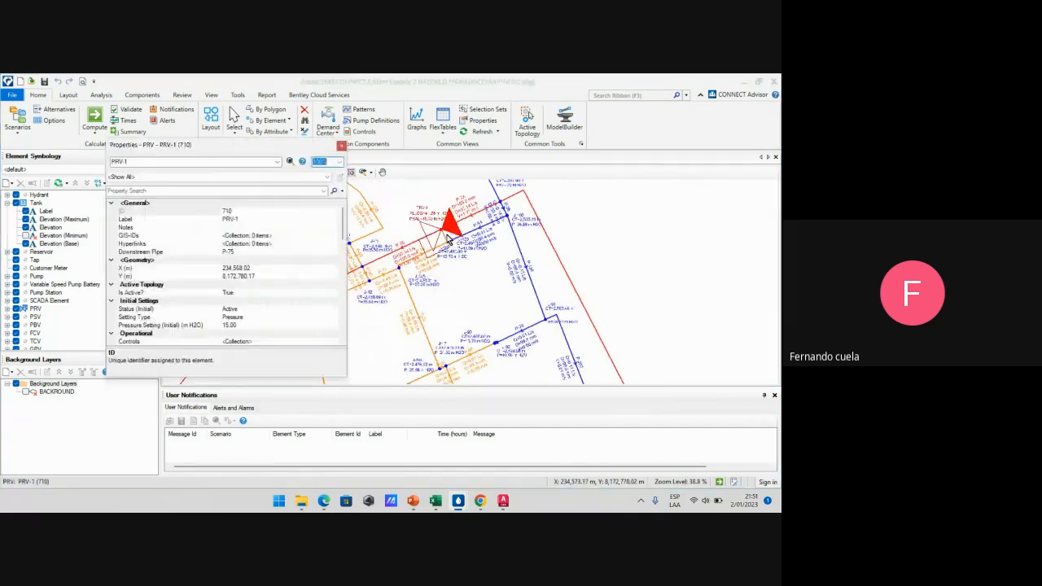
{"action": "scroll", "coordinate": [268, 301], "scroll_direction": "down", "scroll_amount": 5}
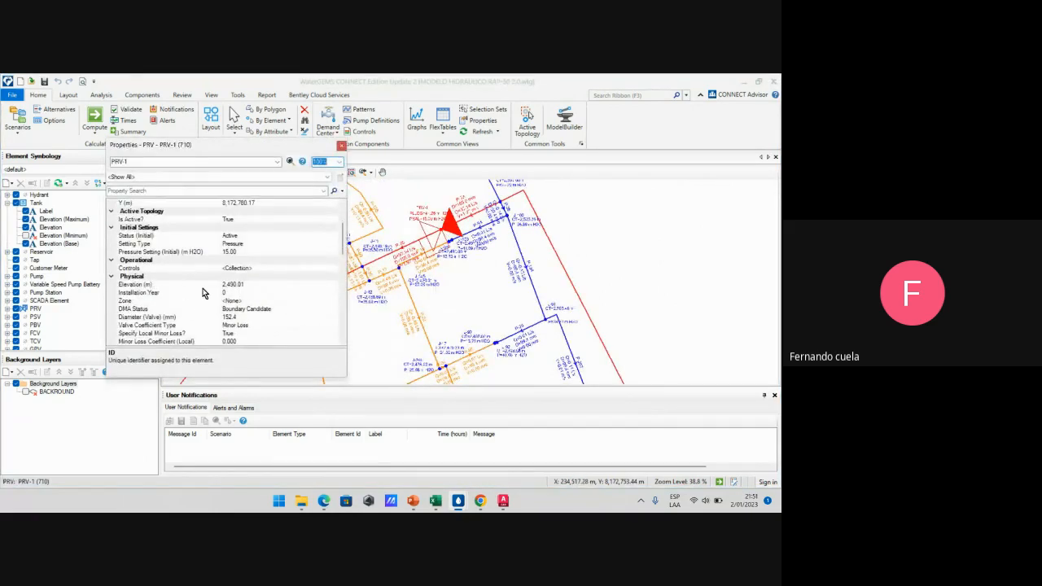
{"action": "left_click", "coordinate": [341, 145]}
Check the pressure setting and elevation in the properties of the next downstream valve, PRV-2
{"action": "middle_click_drag", "start_coordinate": [295, 298], "coordinate": [332, 279]}
{"action": "left_click", "coordinate": [332, 278]}
{"action": "double_click", "coordinate": [332, 278]}
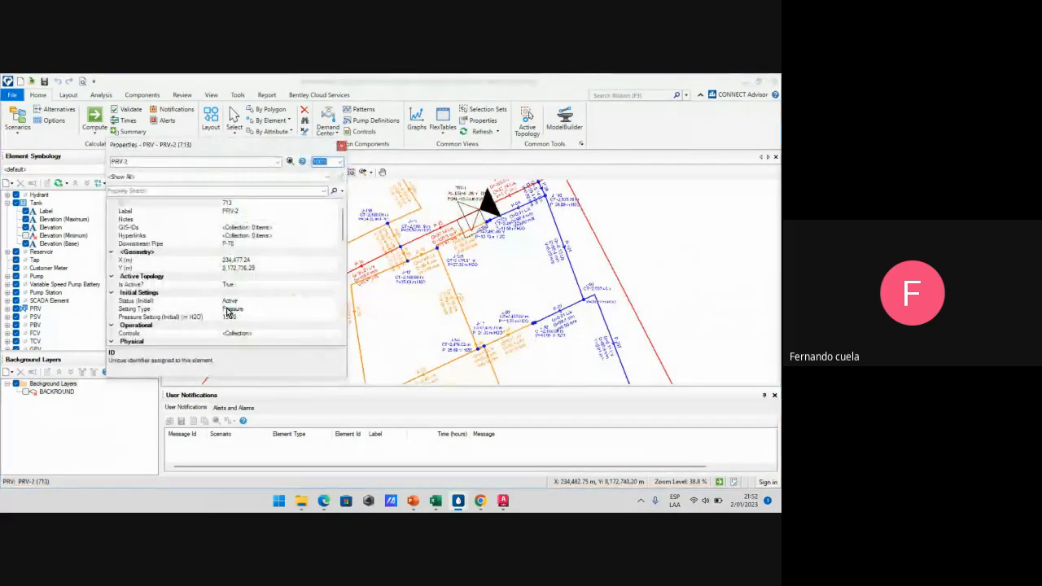
{"action": "scroll", "coordinate": [237, 319], "scroll_direction": "down", "scroll_amount": 3}
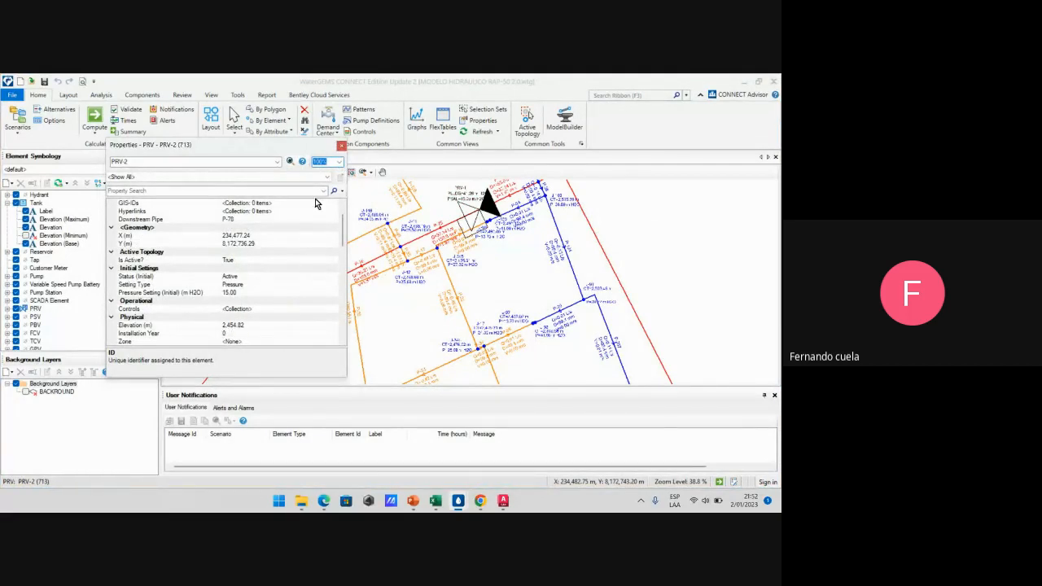
{"action": "left_click", "coordinate": [341, 145]}
Recheck PRV-1's elevation in its properties and examine the positions of both valves along the red trunk line
{"action": "double_click", "coordinate": [488, 203]}
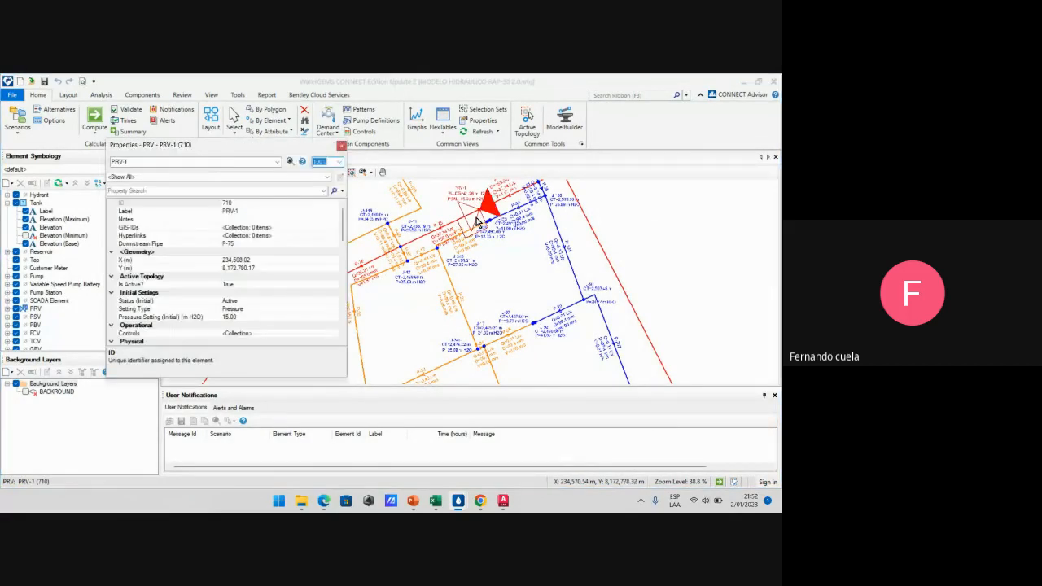
{"action": "scroll", "coordinate": [261, 317], "scroll_direction": "down", "scroll_amount": 1}
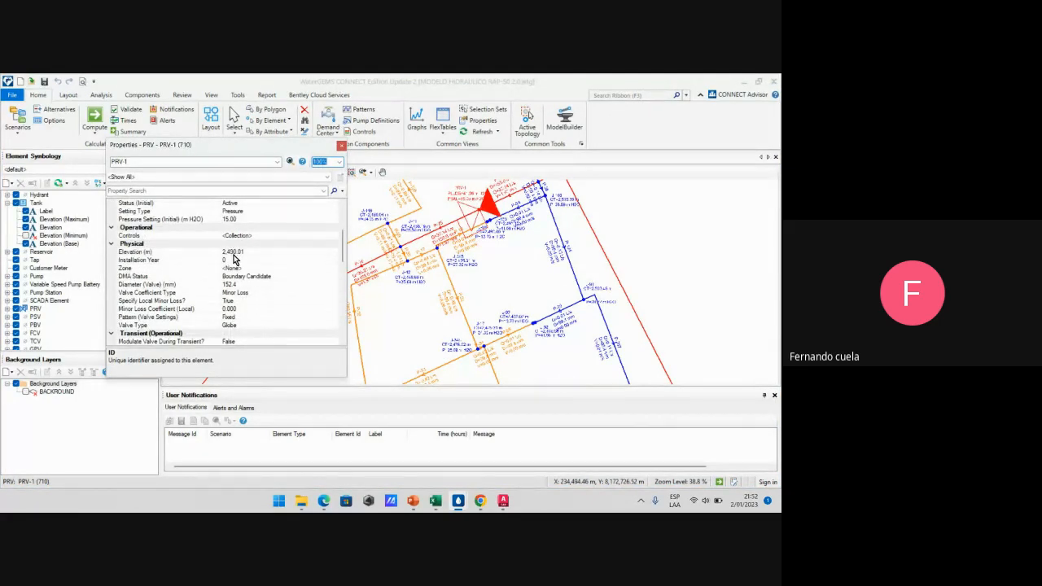
{"action": "left_click", "coordinate": [341, 145]}
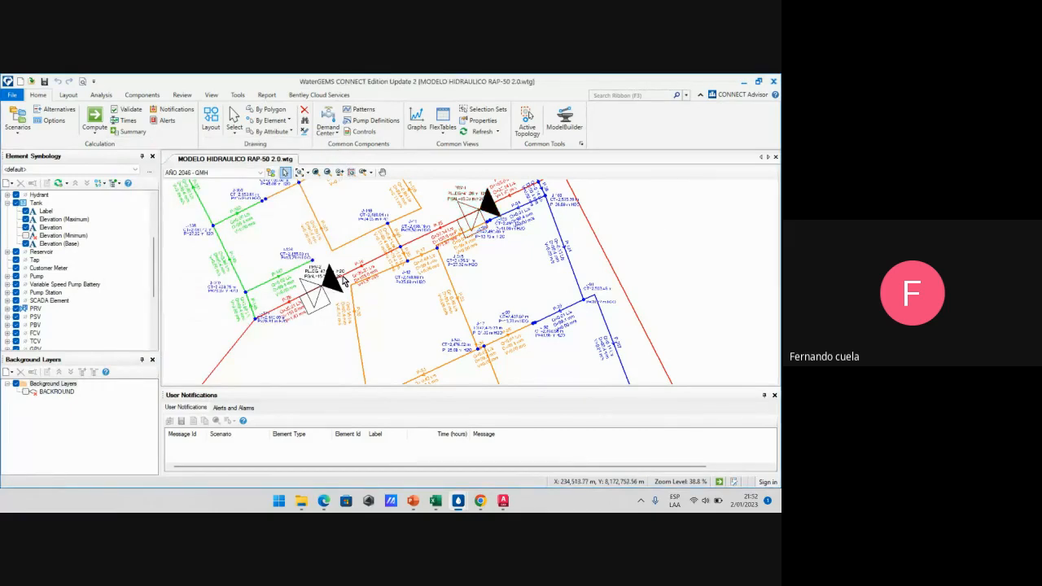
{"action": "scroll", "coordinate": [431, 244], "scroll_direction": "down", "scroll_amount": 4}
{"action": "scroll", "coordinate": [407, 269], "scroll_direction": "up", "scroll_amount": 2}
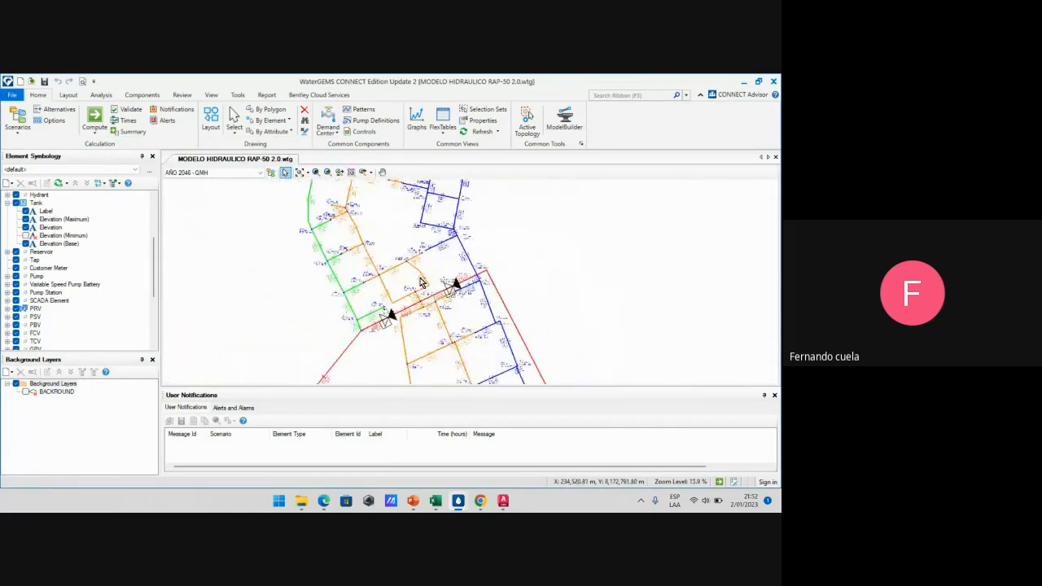
{"action": "scroll", "coordinate": [404, 270], "scroll_direction": "down", "scroll_amount": 1}
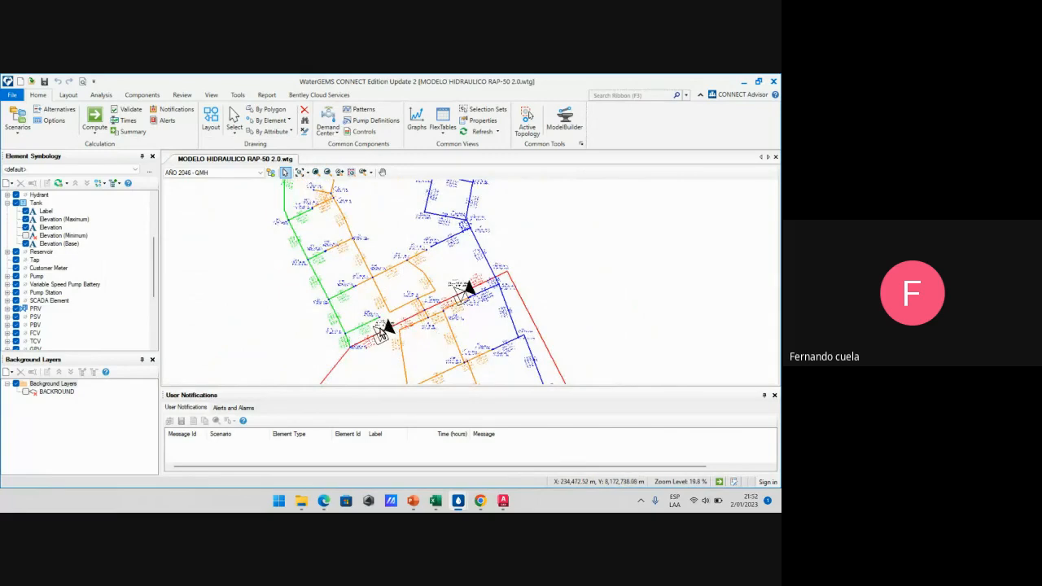
Switch to AutoCAD and examine the red trunk line's route against the magenta contours and the yellow distribution network
{"action": "mouse_move", "coordinate": [503, 501]}
{"action": "left_click", "coordinate": [532, 419]}
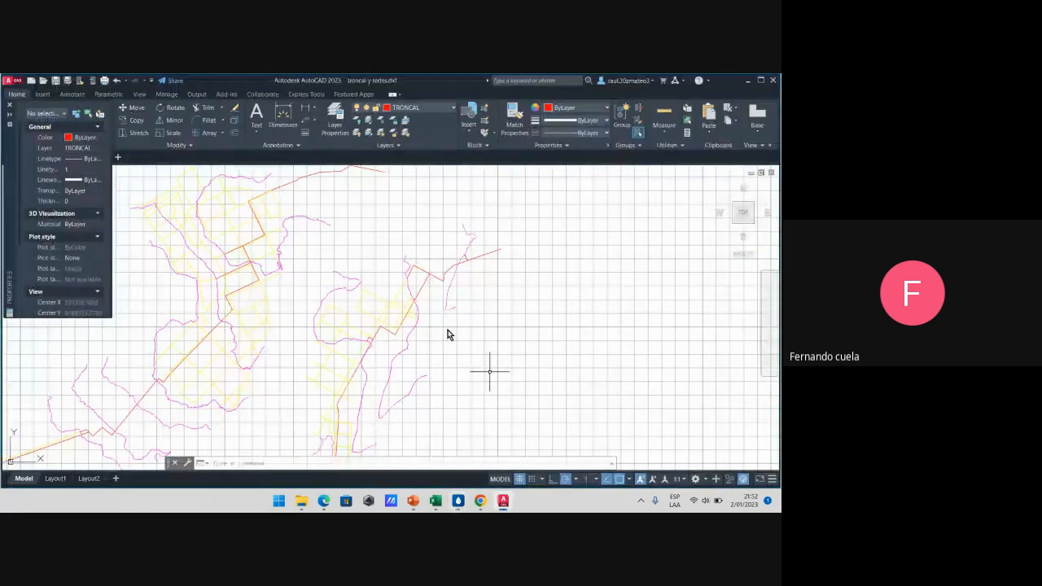
{"action": "scroll", "coordinate": [419, 289], "scroll_direction": "down", "scroll_amount": 3}
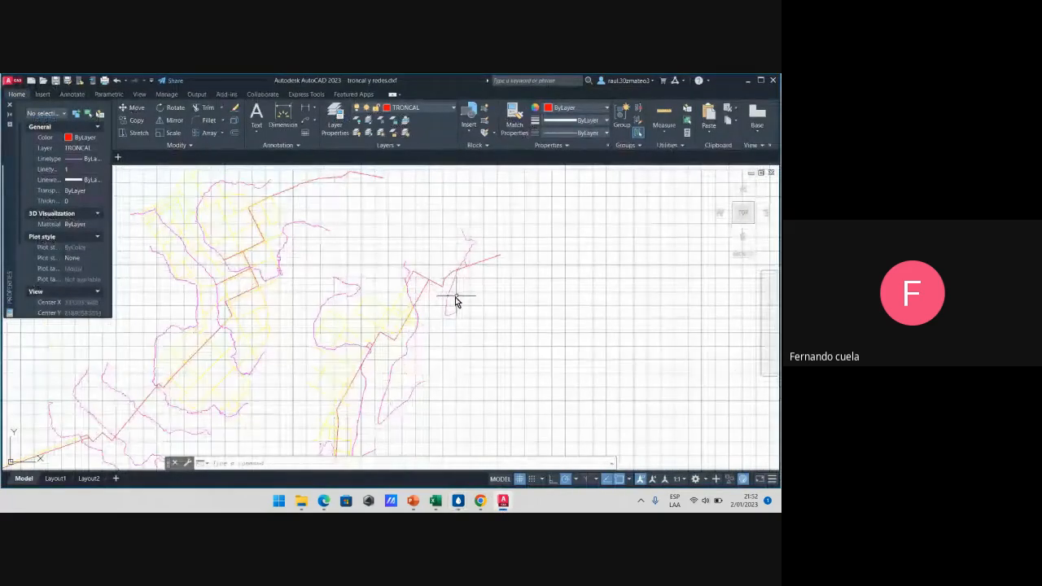
{"action": "scroll", "coordinate": [439, 295], "scroll_direction": "up", "scroll_amount": 2}
{"action": "scroll", "coordinate": [436, 281], "scroll_direction": "down", "scroll_amount": 2}
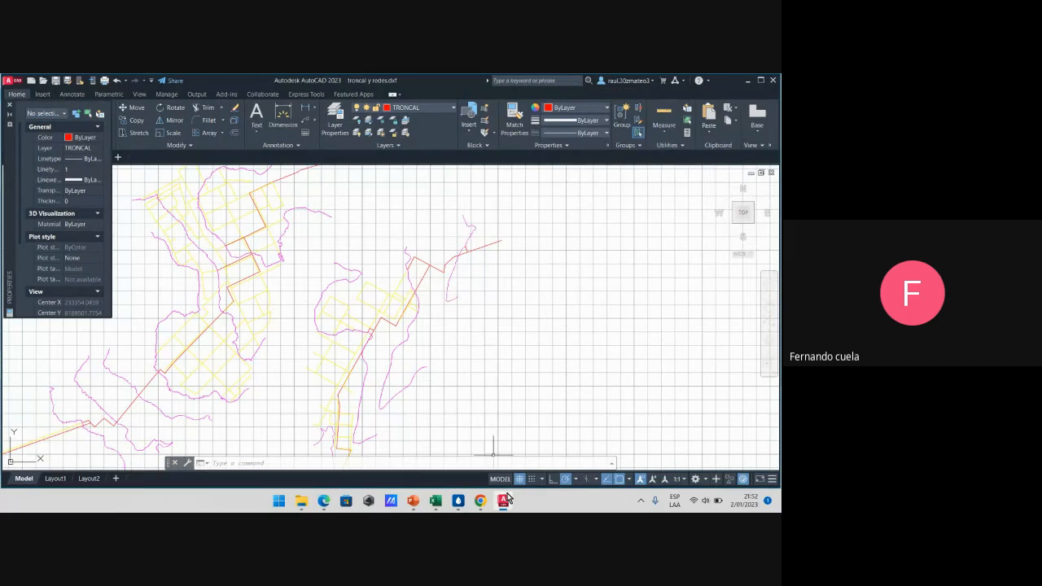
{"action": "scroll", "coordinate": [465, 305], "scroll_direction": "up", "scroll_amount": 2}
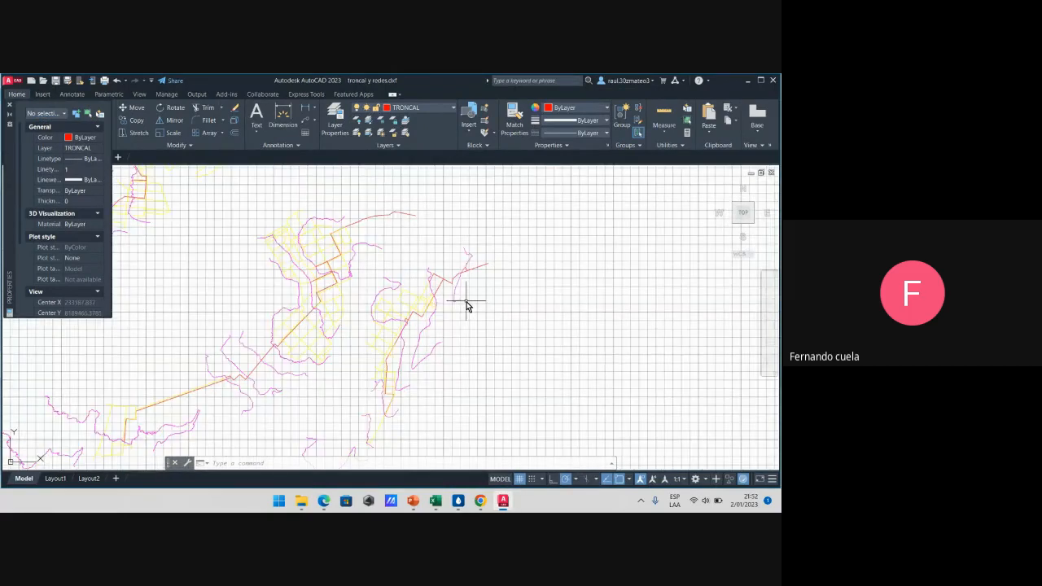
{"action": "scroll", "coordinate": [459, 267], "scroll_direction": "down", "scroll_amount": 3}
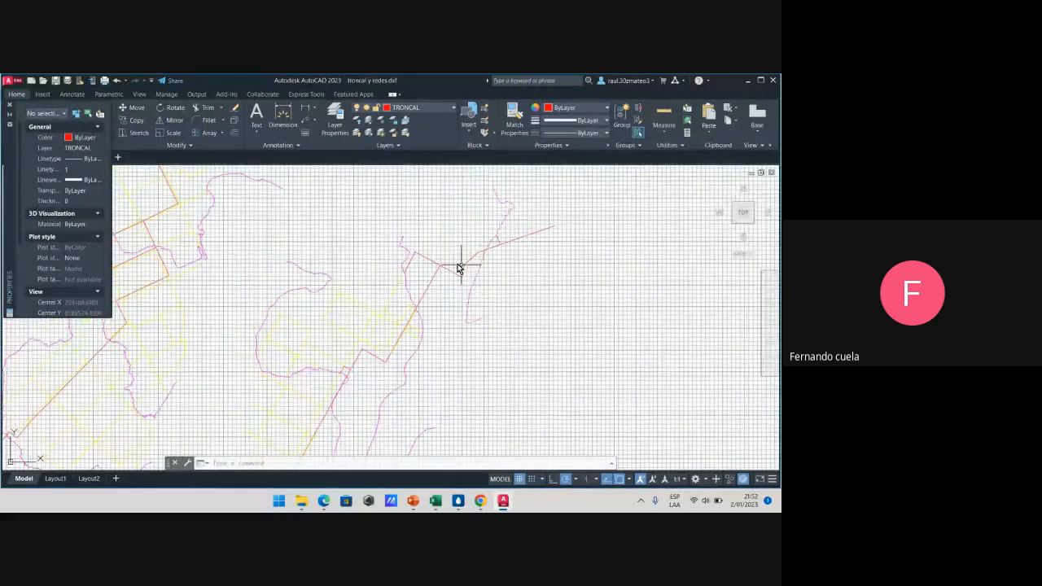
{"action": "middle_click_drag", "start_coordinate": [455, 267], "coordinate": [477, 263]}
{"action": "scroll", "coordinate": [414, 302], "scroll_direction": "up", "scroll_amount": 4}
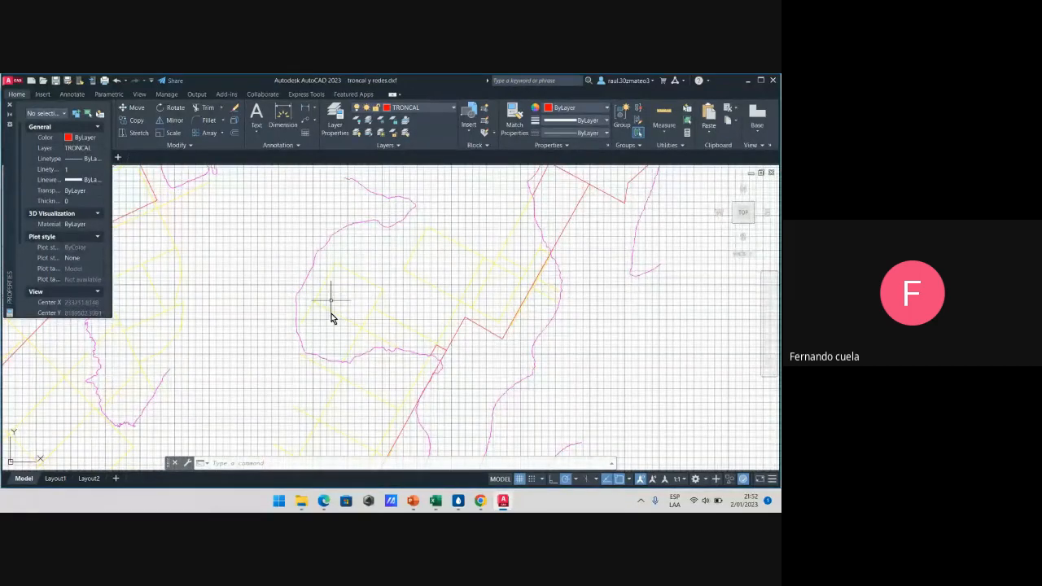
{"action": "scroll", "coordinate": [503, 267], "scroll_direction": "up", "scroll_amount": 2}
{"action": "middle_click_drag", "start_coordinate": [501, 266], "coordinate": [460, 302]}
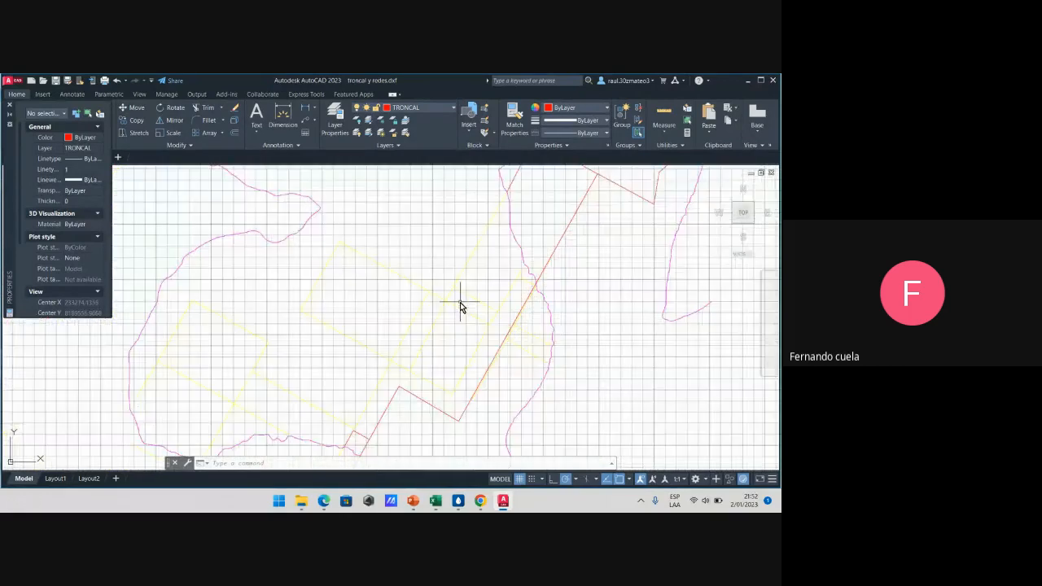
{"action": "scroll", "coordinate": [483, 289], "scroll_direction": "down", "scroll_amount": 4}
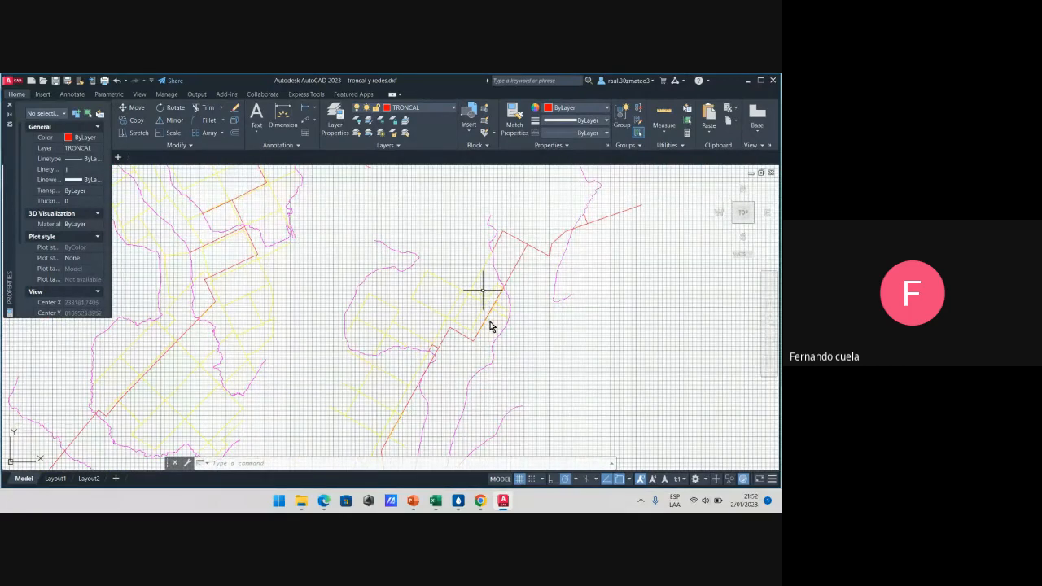
Return to the RAP-50 model in WaterGEMS and examine the labels of PRV-1, pipe P-105 and junction J-145
{"action": "left_click", "coordinate": [464, 504]}
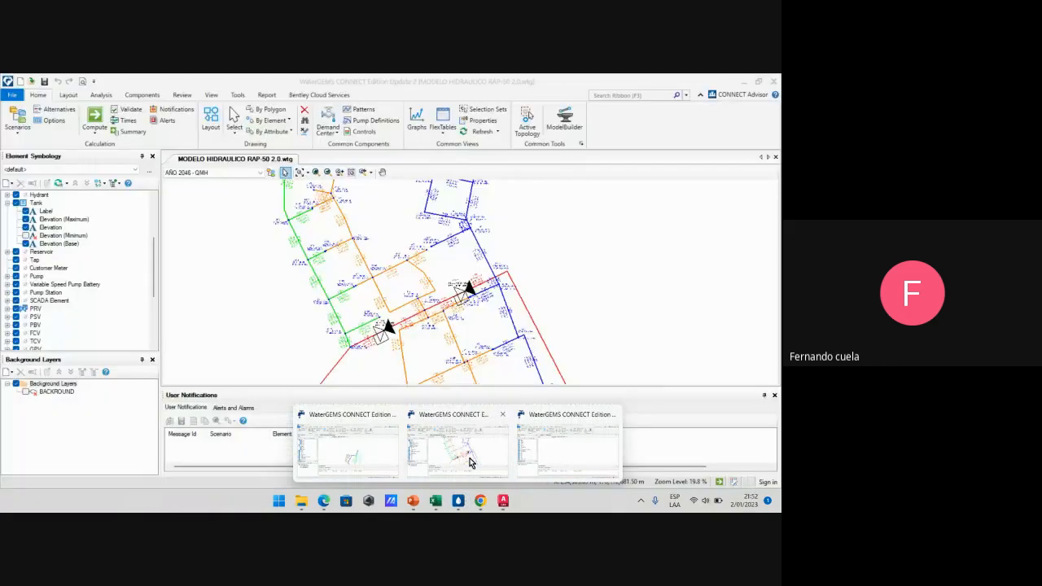
{"action": "left_click", "coordinate": [467, 458]}
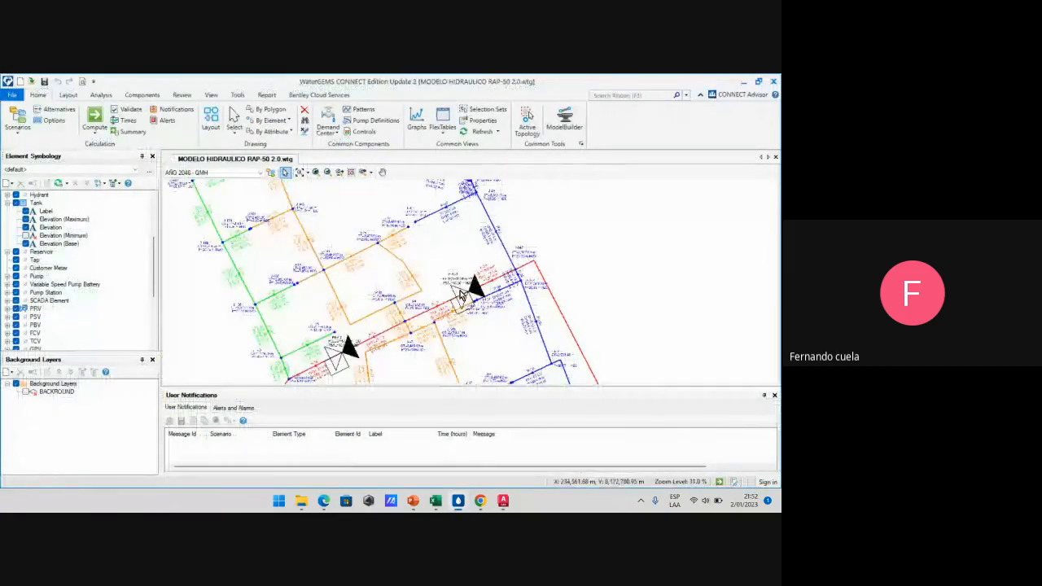
{"action": "scroll", "coordinate": [461, 293], "scroll_direction": "up", "scroll_amount": 4}
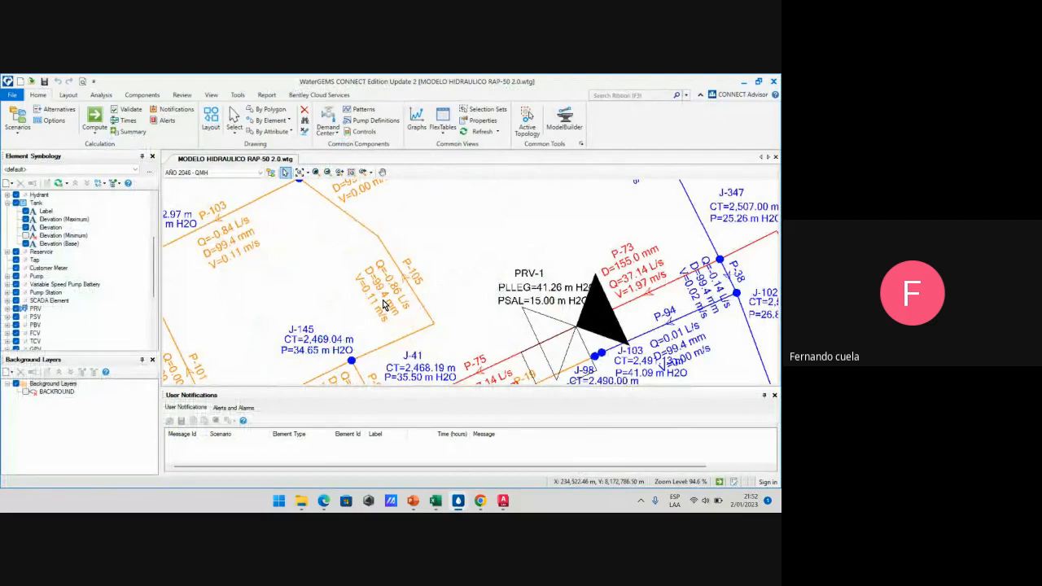
{"action": "scroll", "coordinate": [384, 303], "scroll_direction": "up", "scroll_amount": 3}
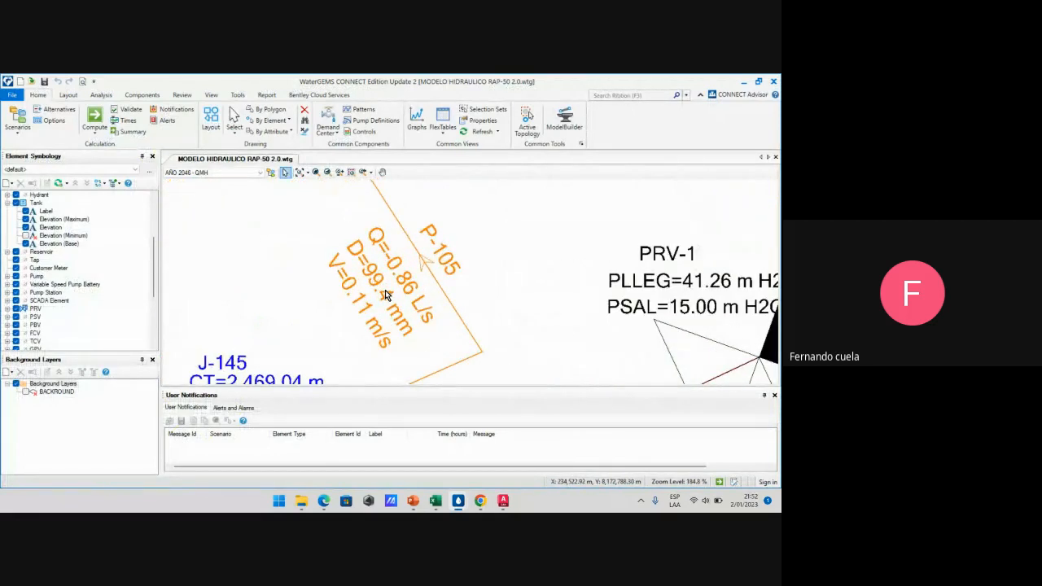
{"action": "scroll", "coordinate": [385, 294], "scroll_direction": "down", "scroll_amount": 2}
{"action": "scroll", "coordinate": [386, 295], "scroll_direction": "up", "scroll_amount": 2}
{"action": "scroll", "coordinate": [403, 304], "scroll_direction": "down", "scroll_amount": 5}
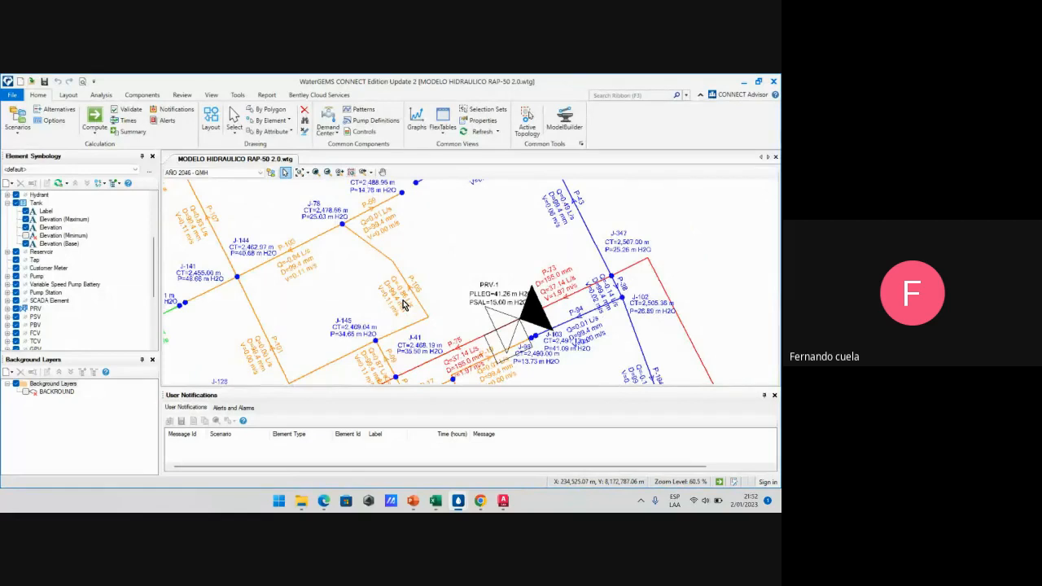
{"action": "scroll", "coordinate": [403, 303], "scroll_direction": "up", "scroll_amount": 2}
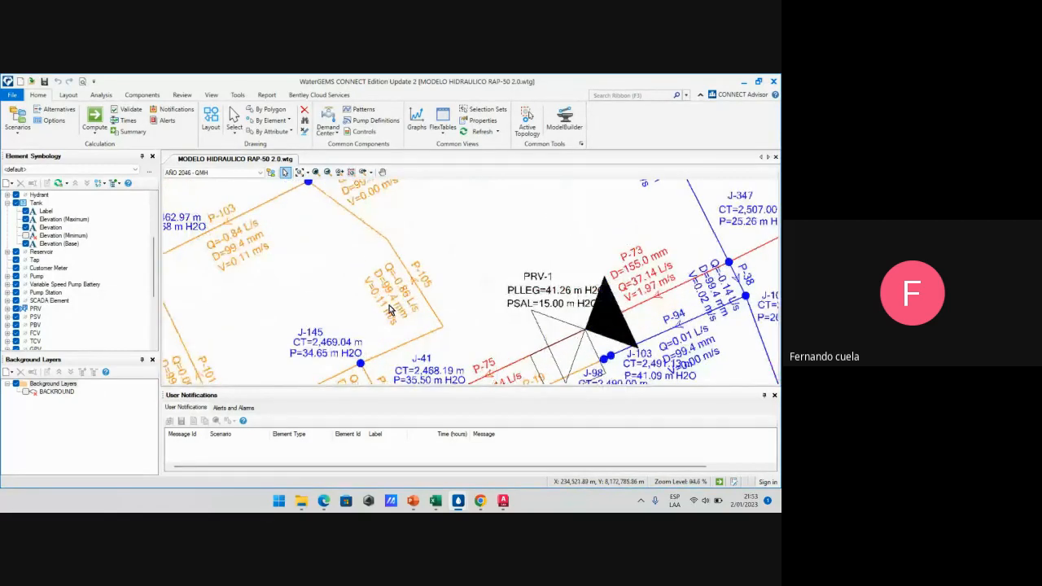
{"action": "scroll", "coordinate": [390, 311], "scroll_direction": "up", "scroll_amount": 1}
{"action": "scroll", "coordinate": [379, 305], "scroll_direction": "up", "scroll_amount": 1}
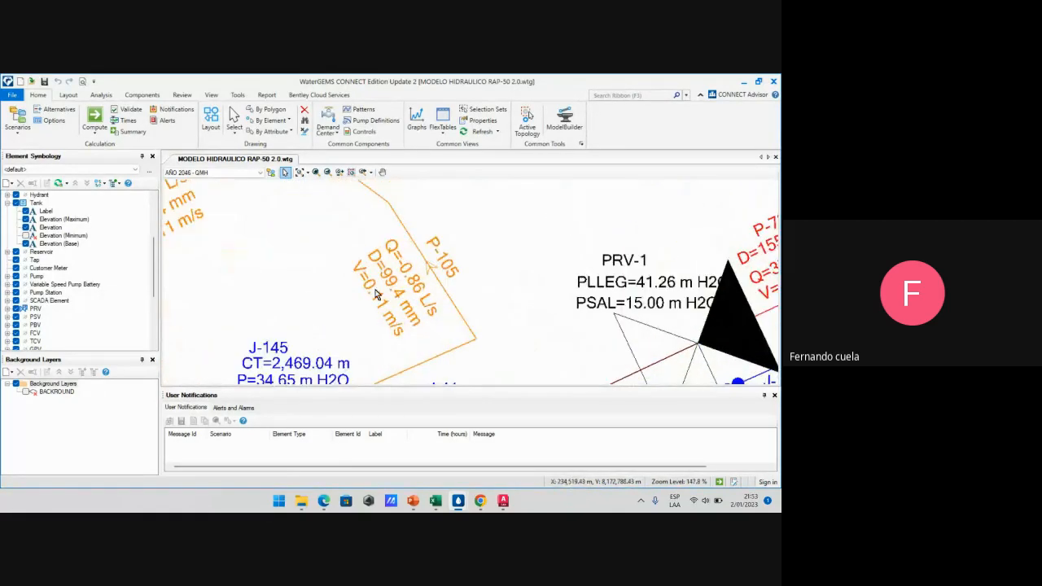
{"action": "scroll", "coordinate": [376, 291], "scroll_direction": "down", "scroll_amount": 1}
{"action": "scroll", "coordinate": [377, 295], "scroll_direction": "down", "scroll_amount": 1}
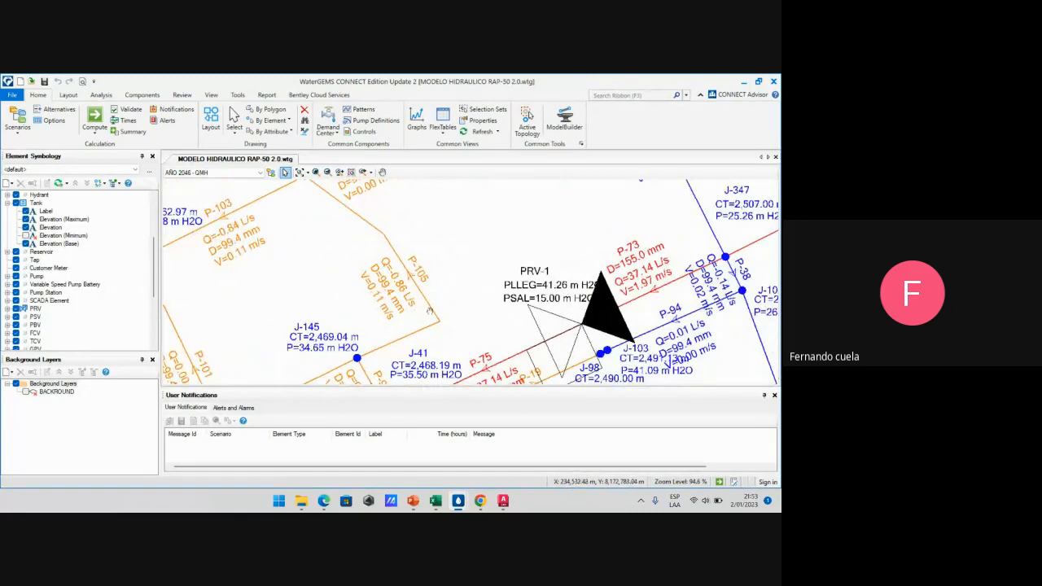
{"action": "scroll", "coordinate": [375, 286], "scroll_direction": "up", "scroll_amount": 2}
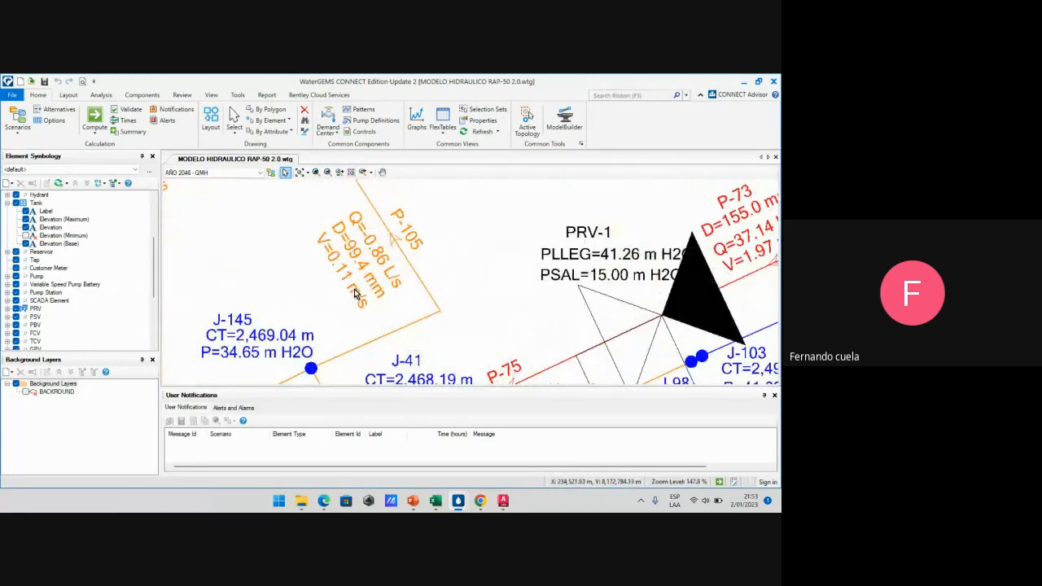
Examine the elevations and pressures of the orange-zone junctions near PRV-1, including J-144 and J-141
{"action": "scroll", "coordinate": [355, 293], "scroll_direction": "down", "scroll_amount": 6}
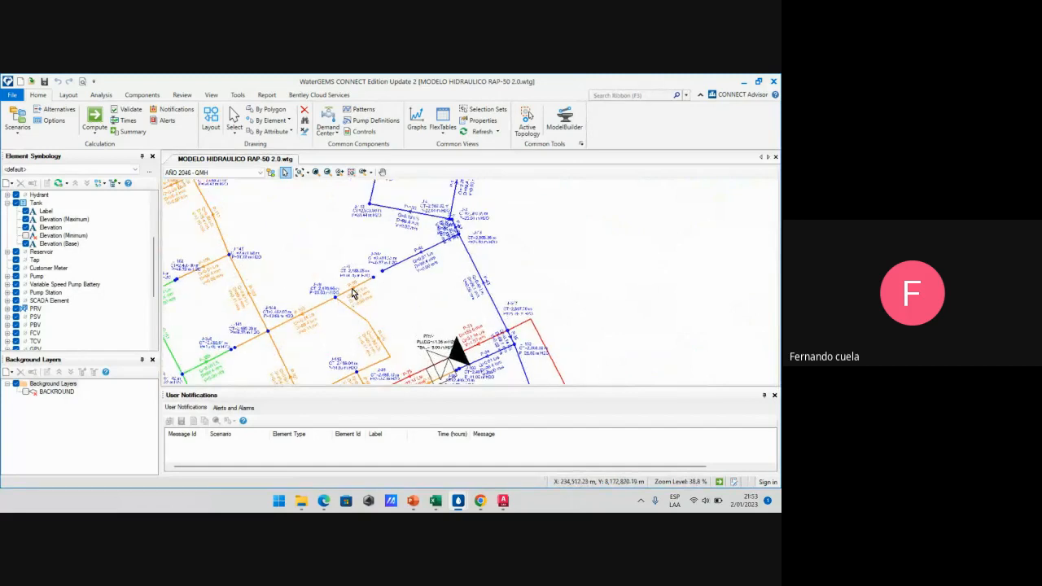
{"action": "scroll", "coordinate": [354, 291], "scroll_direction": "up", "scroll_amount": 3}
{"action": "scroll", "coordinate": [358, 289], "scroll_direction": "down", "scroll_amount": 2}
{"action": "middle_click_drag", "start_coordinate": [376, 368], "coordinate": [362, 294]}
{"action": "scroll", "coordinate": [375, 323], "scroll_direction": "up", "scroll_amount": 6}
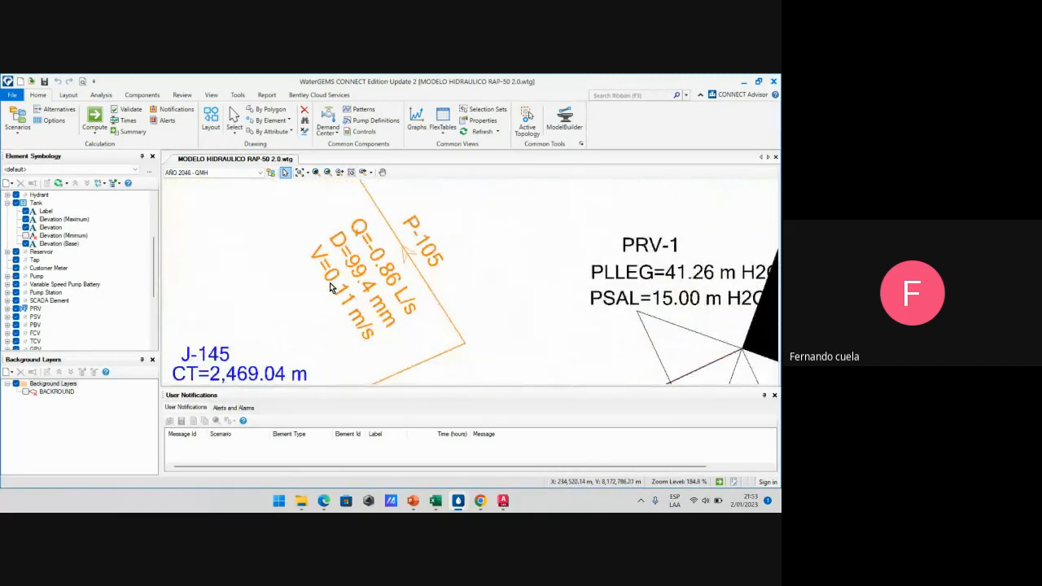
{"action": "scroll", "coordinate": [354, 308], "scroll_direction": "down", "scroll_amount": 6}
{"action": "scroll", "coordinate": [366, 286], "scroll_direction": "up", "scroll_amount": 5}
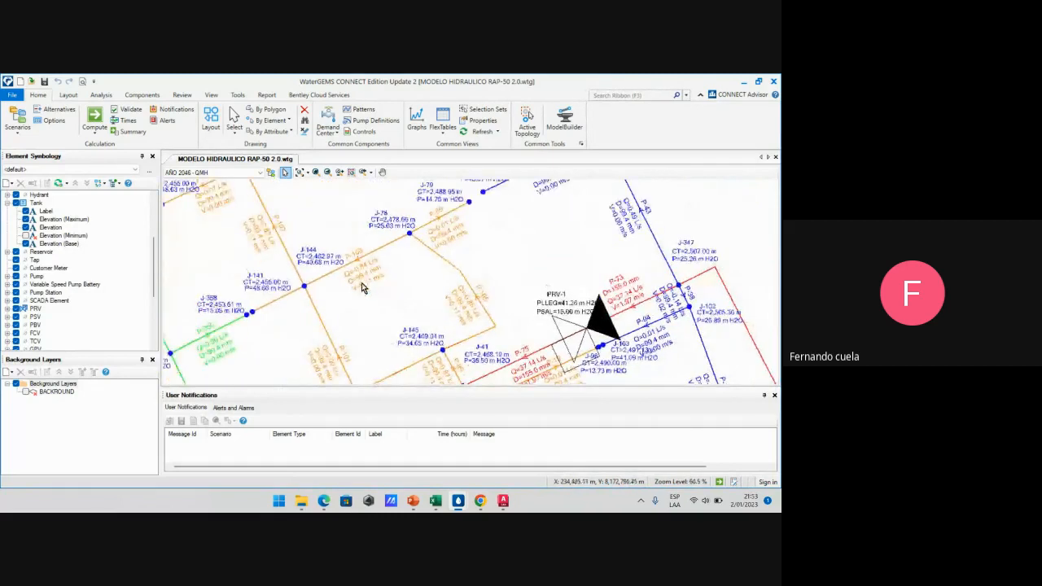
{"action": "scroll", "coordinate": [371, 284], "scroll_direction": "down", "scroll_amount": 5}
{"action": "scroll", "coordinate": [371, 287], "scroll_direction": "up", "scroll_amount": 4}
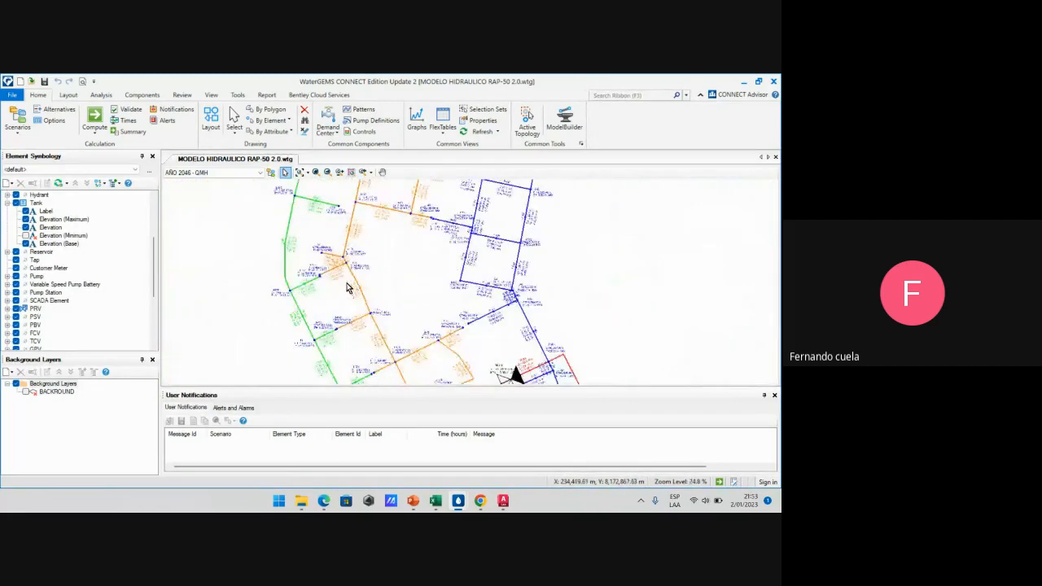
Check the elevation and pressure labels of junctions J-84, J-65, J-9 and J-10 in the northern orange zone
{"action": "scroll", "coordinate": [352, 295], "scroll_direction": "down", "scroll_amount": 5}
{"action": "scroll", "coordinate": [366, 283], "scroll_direction": "up", "scroll_amount": 5}
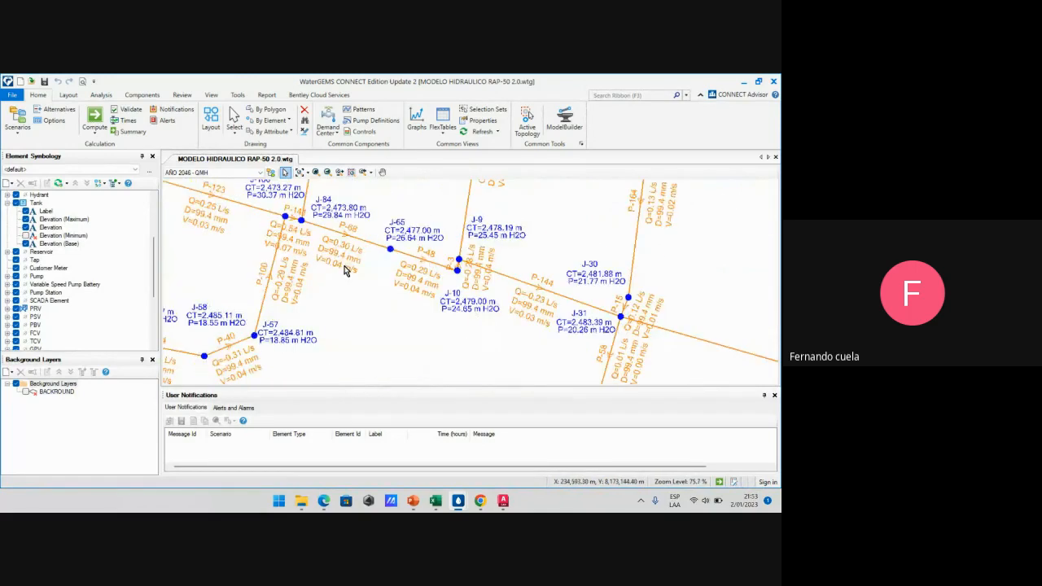
{"action": "scroll", "coordinate": [346, 271], "scroll_direction": "down", "scroll_amount": 2}
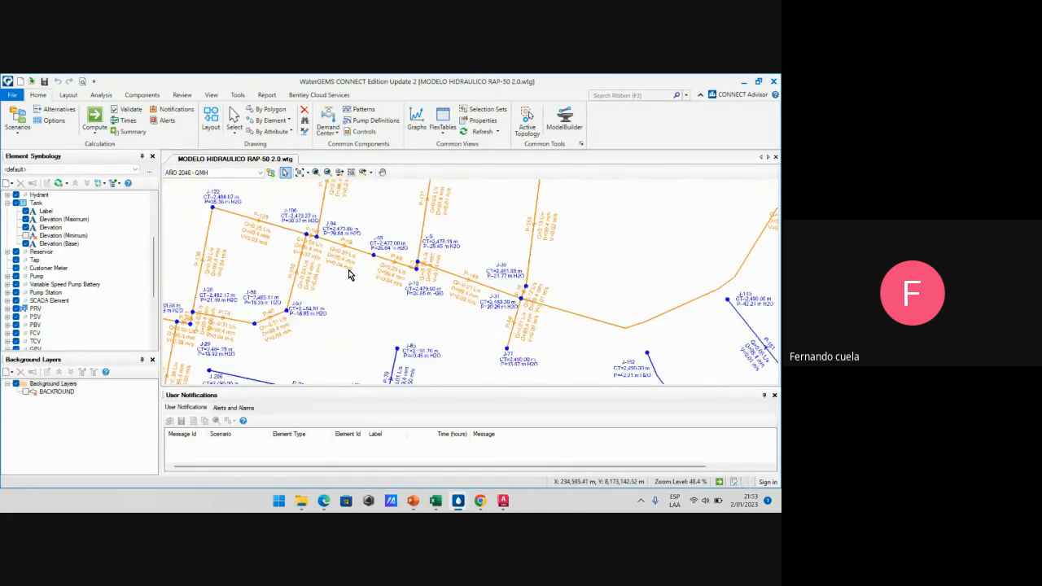
{"action": "scroll", "coordinate": [346, 268], "scroll_direction": "up", "scroll_amount": 2}
{"action": "scroll", "coordinate": [346, 260], "scroll_direction": "up", "scroll_amount": 2}
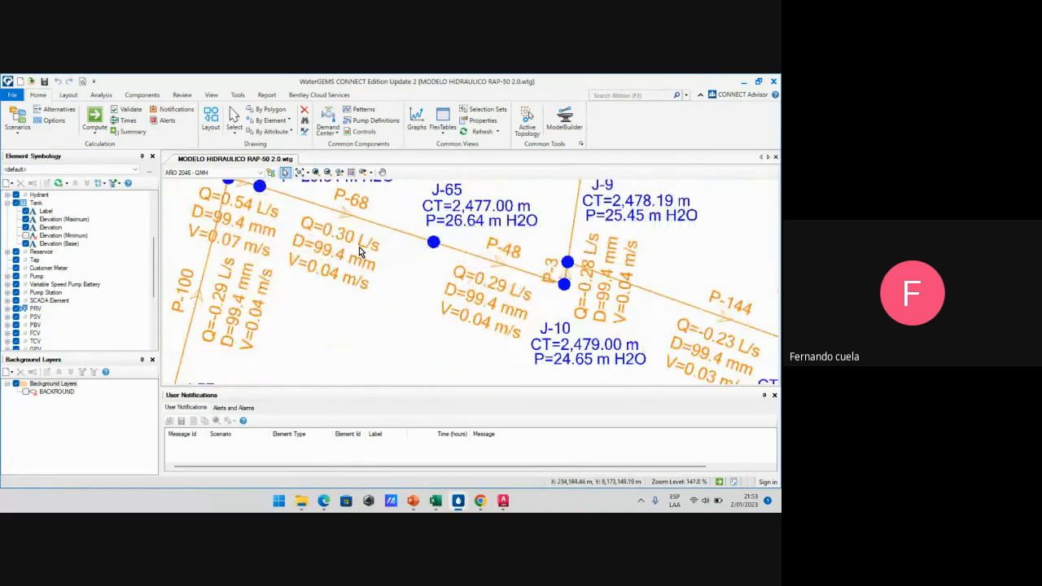
Trace the long orange branch to its eastern end junction and compare it with the neighbouring blue and green zones
{"action": "scroll", "coordinate": [537, 282], "scroll_direction": "down", "scroll_amount": 12}
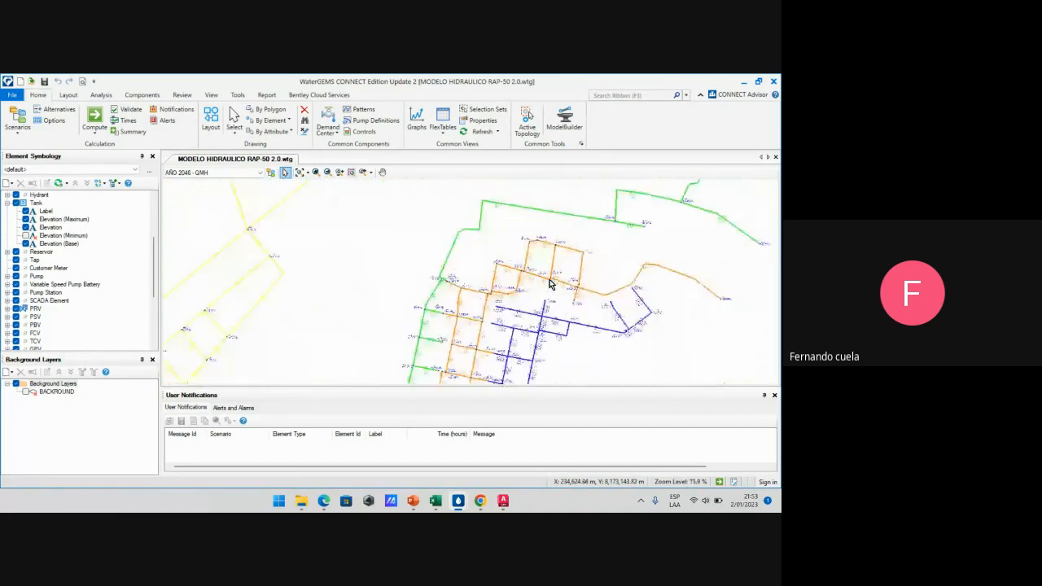
{"action": "scroll", "coordinate": [651, 288], "scroll_direction": "up", "scroll_amount": 9}
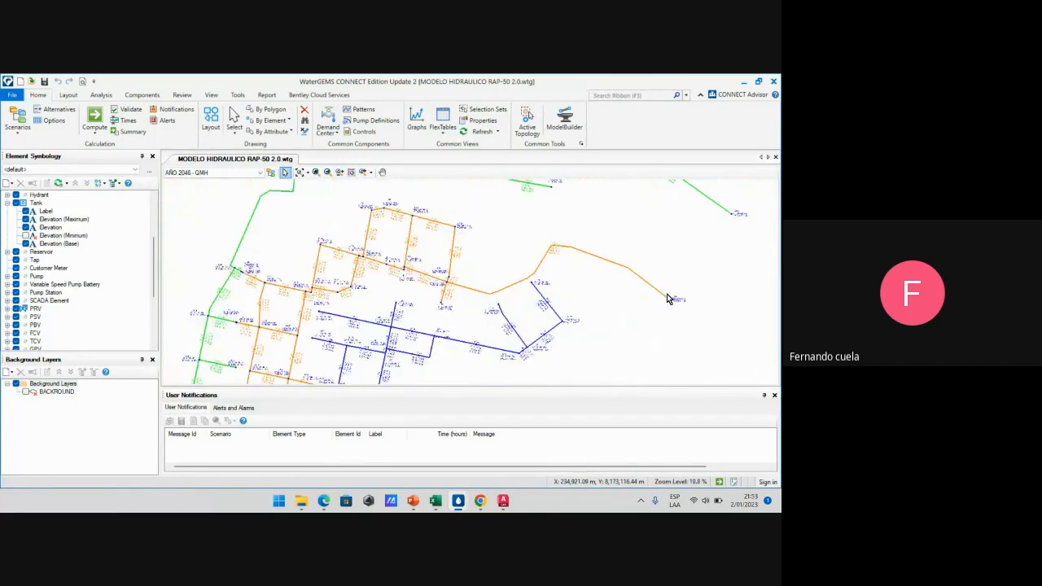
{"action": "scroll", "coordinate": [443, 202], "scroll_direction": "up", "scroll_amount": 3}
{"action": "scroll", "coordinate": [443, 202], "scroll_direction": "down", "scroll_amount": 10}
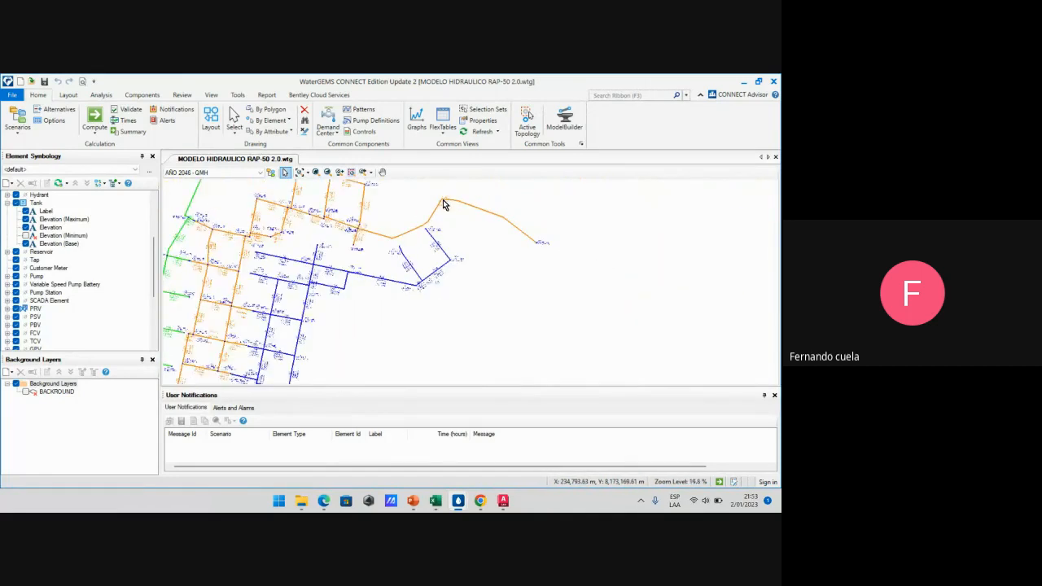
{"action": "middle_click_drag", "start_coordinate": [442, 203], "coordinate": [445, 242]}
{"action": "scroll", "coordinate": [523, 276], "scroll_direction": "up", "scroll_amount": 10}
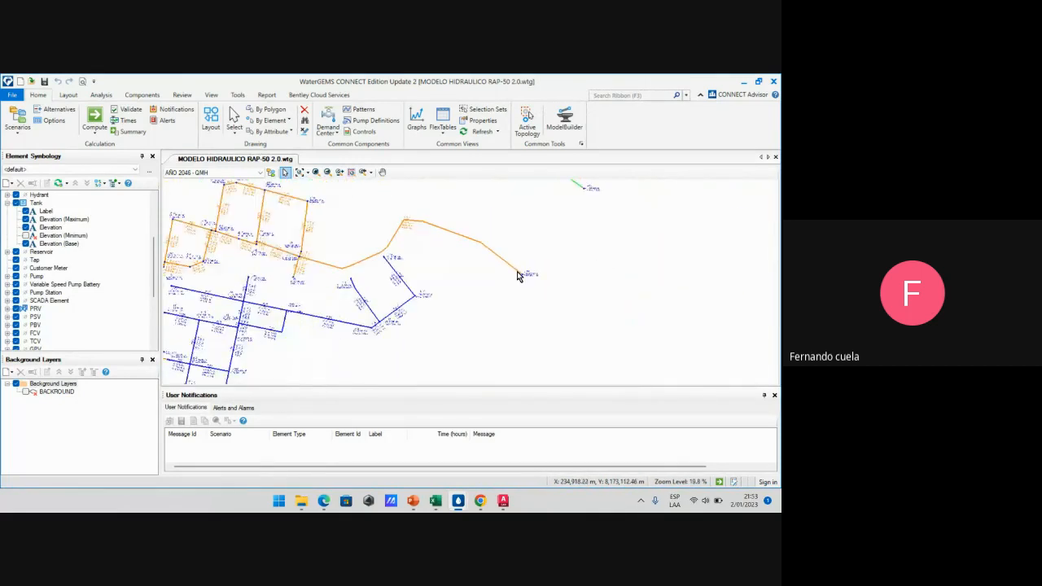
{"action": "scroll", "coordinate": [523, 276], "scroll_direction": "down", "scroll_amount": 8}
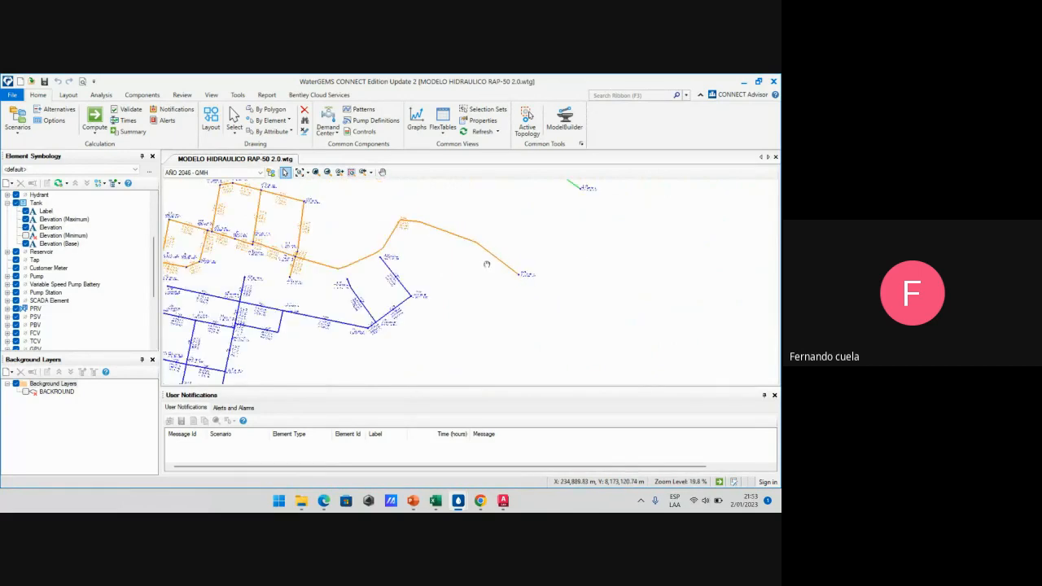
{"action": "scroll", "coordinate": [541, 312], "scroll_direction": "up", "scroll_amount": 3}
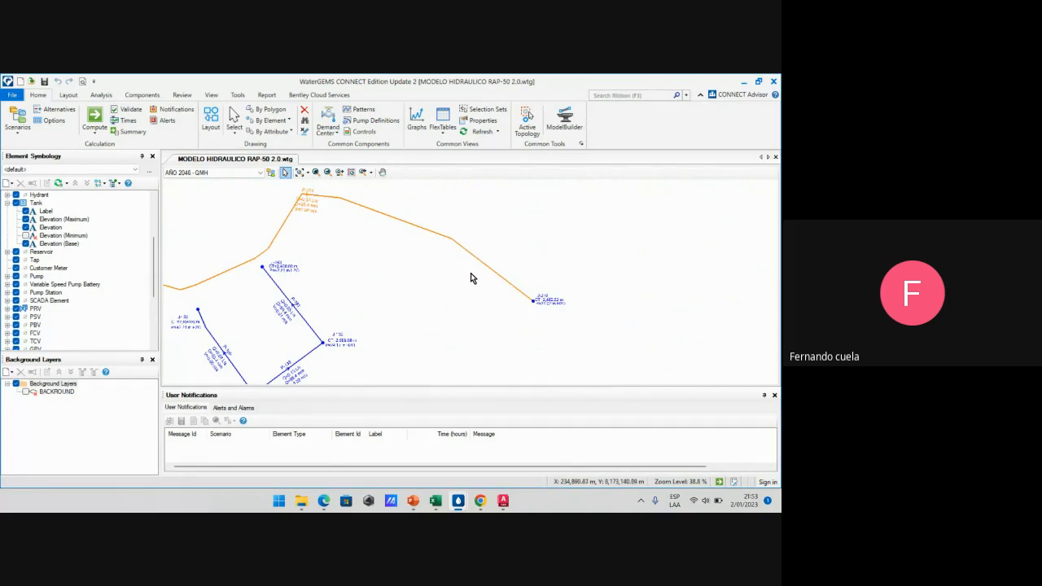
{"action": "scroll", "coordinate": [509, 273], "scroll_direction": "down", "scroll_amount": 7}
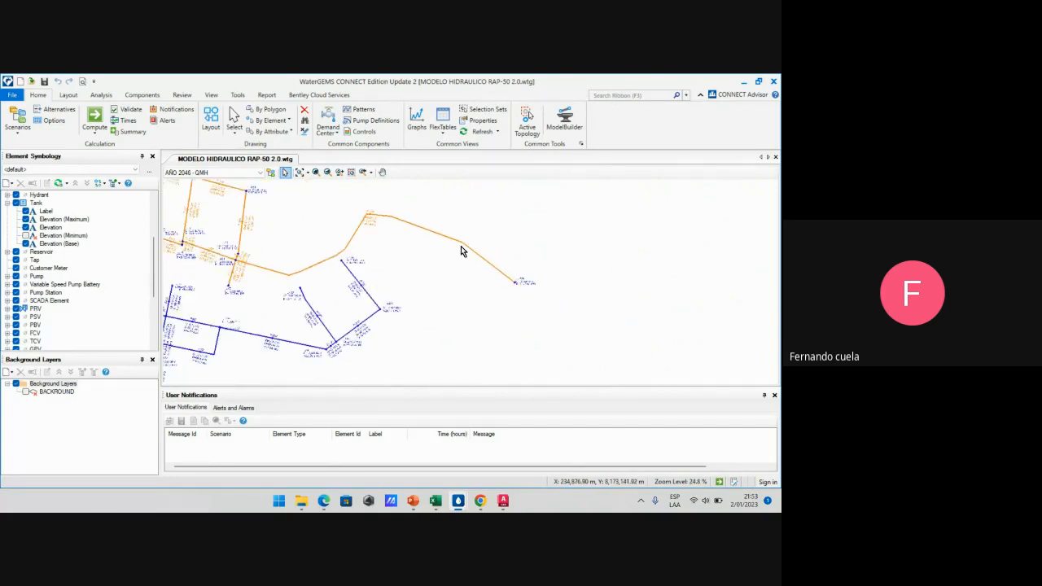
{"action": "scroll", "coordinate": [437, 249], "scroll_direction": "down", "scroll_amount": 3}
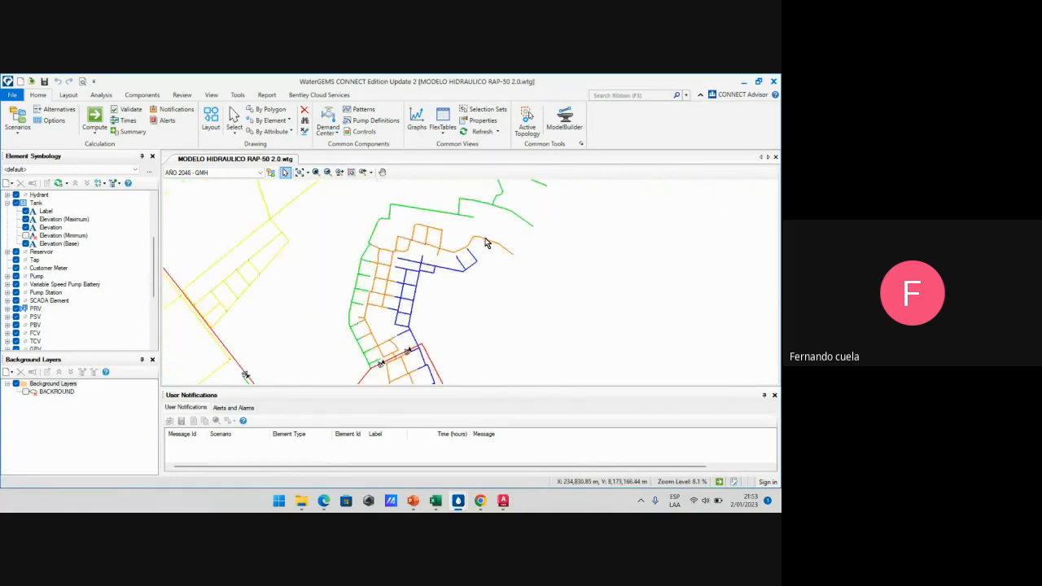
Follow the red trunk line from the RAP-50 tank to PRV-1 and examine the nearby blue-zone junction pressures
{"action": "scroll", "coordinate": [477, 309], "scroll_direction": "up", "scroll_amount": 7}
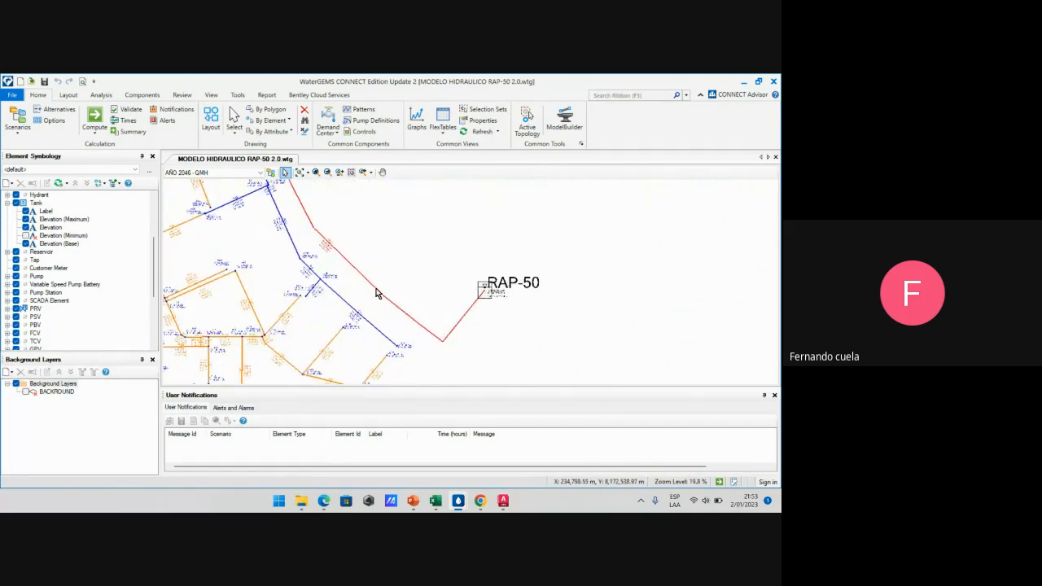
{"action": "middle_click_drag", "start_coordinate": [335, 257], "coordinate": [367, 312]}
{"action": "middle_click_drag", "start_coordinate": [306, 214], "coordinate": [363, 328]}
{"action": "scroll", "coordinate": [317, 252], "scroll_direction": "up", "scroll_amount": 4}
{"action": "mouse_move", "coordinate": [296, 252]}
{"action": "middle_mouse_down"}
{"action": "mouse_move", "coordinate": [327, 325]}
{"action": "mouse_move", "coordinate": [343, 284]}
{"action": "middle_mouse_up"}
{"action": "scroll", "coordinate": [311, 299], "scroll_direction": "up", "scroll_amount": 1}
{"action": "scroll", "coordinate": [301, 289], "scroll_direction": "down", "scroll_amount": 3}
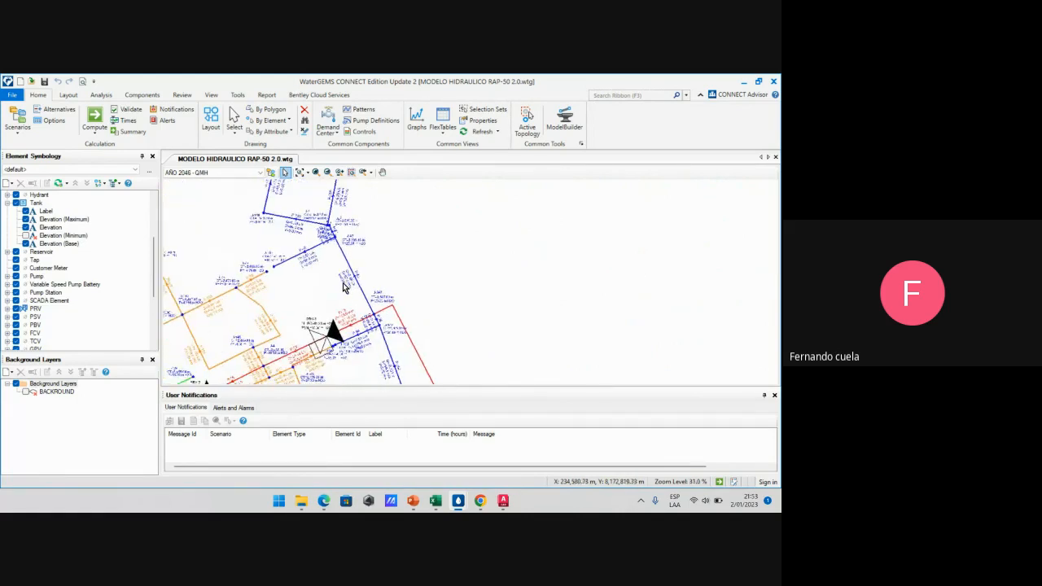
{"action": "scroll", "coordinate": [337, 290], "scroll_direction": "up", "scroll_amount": 4}
{"action": "scroll", "coordinate": [307, 264], "scroll_direction": "down", "scroll_amount": 1}
{"action": "scroll", "coordinate": [307, 269], "scroll_direction": "down", "scroll_amount": 1}
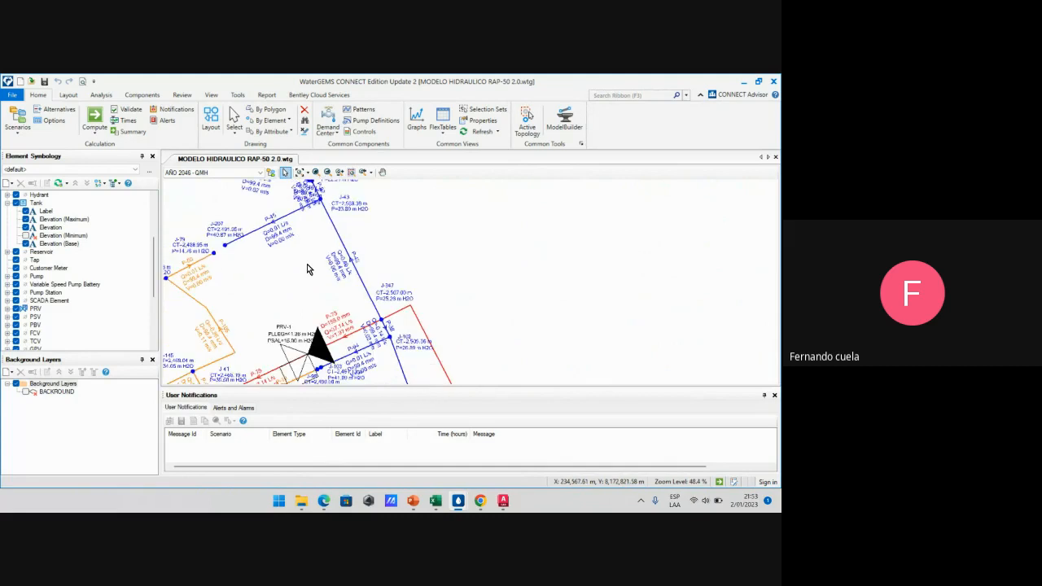
Examine junction J-347, PRV-1 and the valve further along the red trunk line in relation to the surrounding pressure zones
{"action": "scroll", "coordinate": [351, 274], "scroll_direction": "up", "scroll_amount": 2}
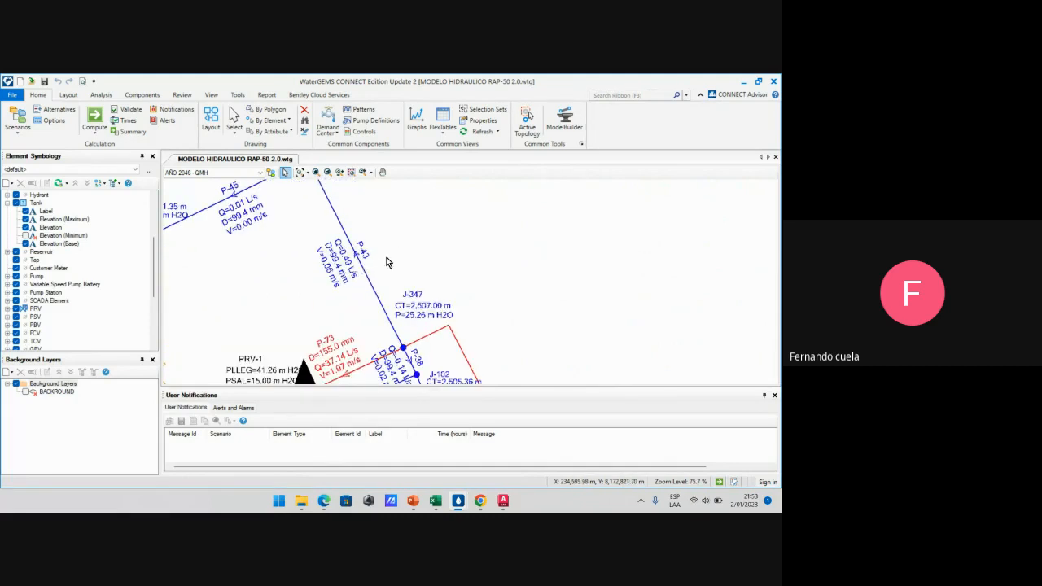
{"action": "scroll", "coordinate": [390, 258], "scroll_direction": "down", "scroll_amount": 2}
{"action": "scroll", "coordinate": [379, 282], "scroll_direction": "up", "scroll_amount": 1}
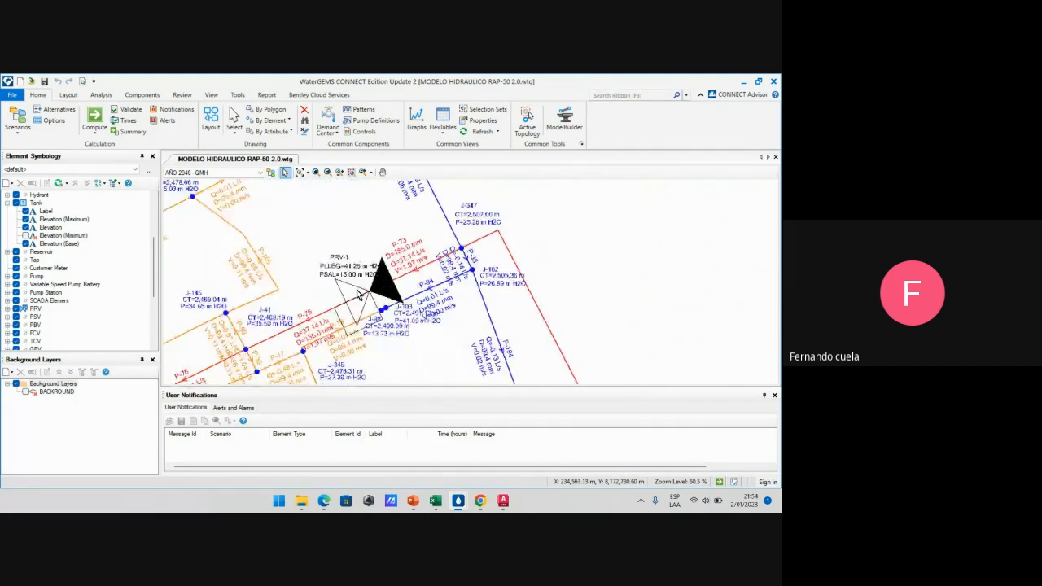
{"action": "scroll", "coordinate": [363, 290], "scroll_direction": "down", "scroll_amount": 2}
{"action": "scroll", "coordinate": [363, 290], "scroll_direction": "down", "scroll_amount": 5}
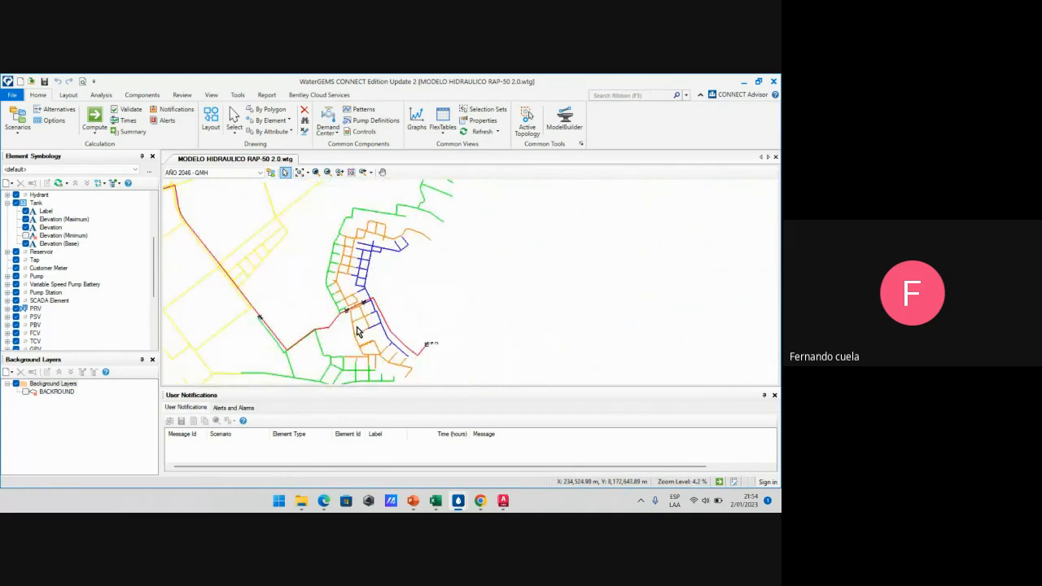
{"action": "scroll", "coordinate": [367, 317], "scroll_direction": "up", "scroll_amount": 3}
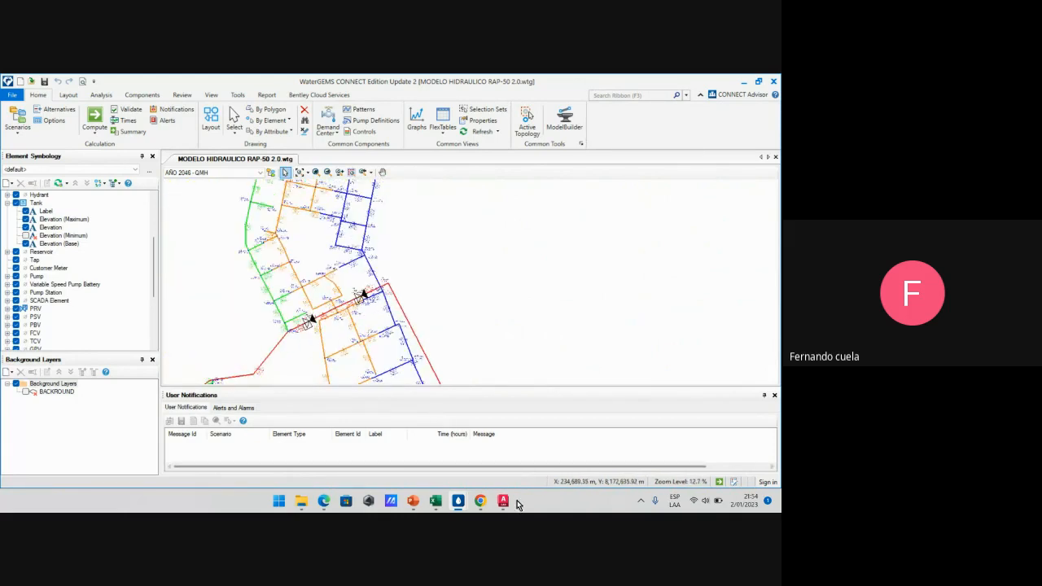
Switch to the RAP-18 SECTORIZADO FINAL 2.0 model and examine PRV-1 on the green trunk line near the trunk split
{"action": "mouse_move", "coordinate": [457, 501]}
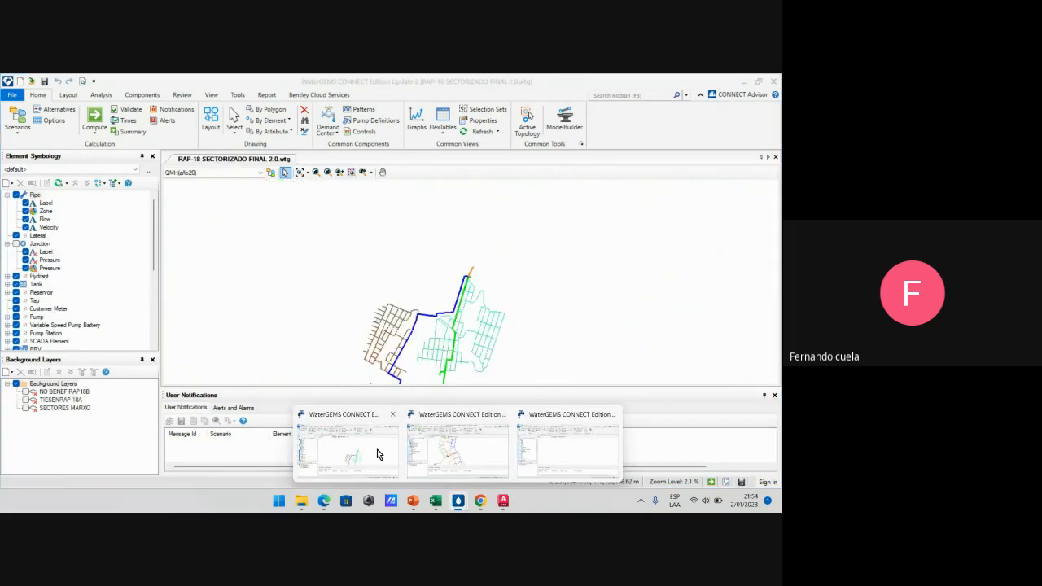
{"action": "left_click", "coordinate": [378, 451]}
{"action": "scroll", "coordinate": [461, 300], "scroll_direction": "up", "scroll_amount": 10}
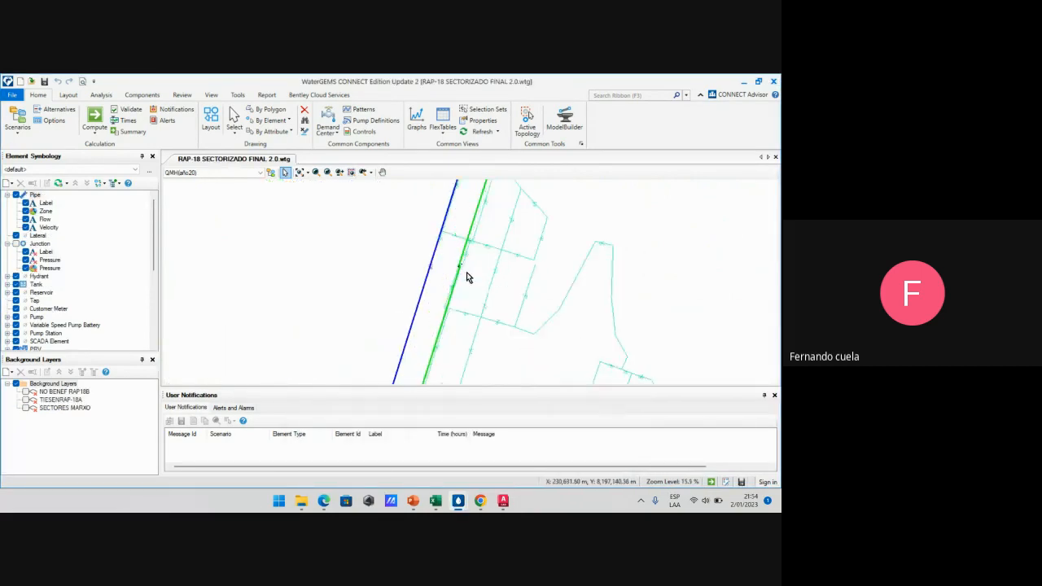
{"action": "scroll", "coordinate": [455, 266], "scroll_direction": "down", "scroll_amount": 8}
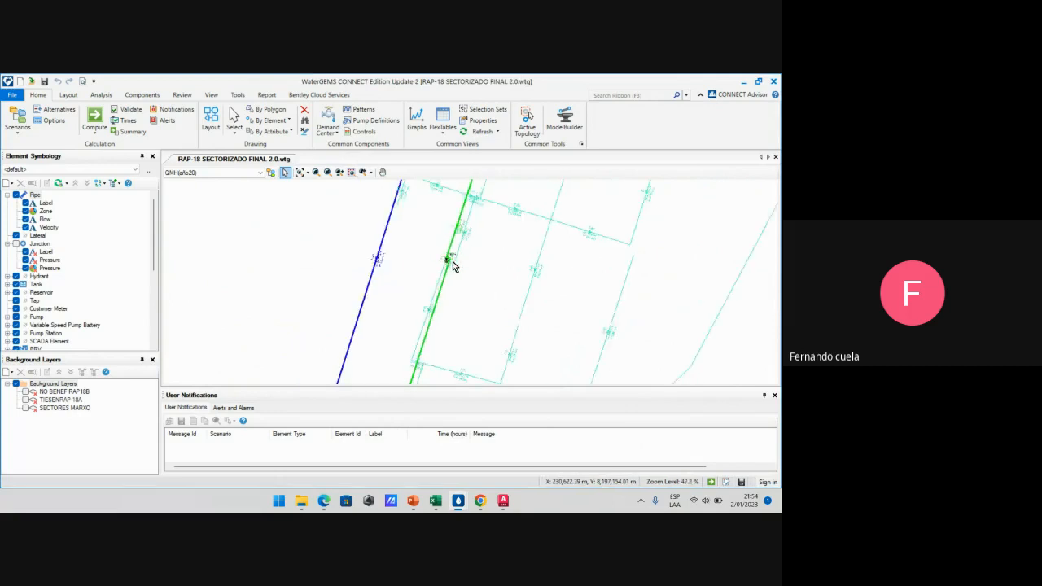
{"action": "scroll", "coordinate": [471, 240], "scroll_direction": "up", "scroll_amount": 5}
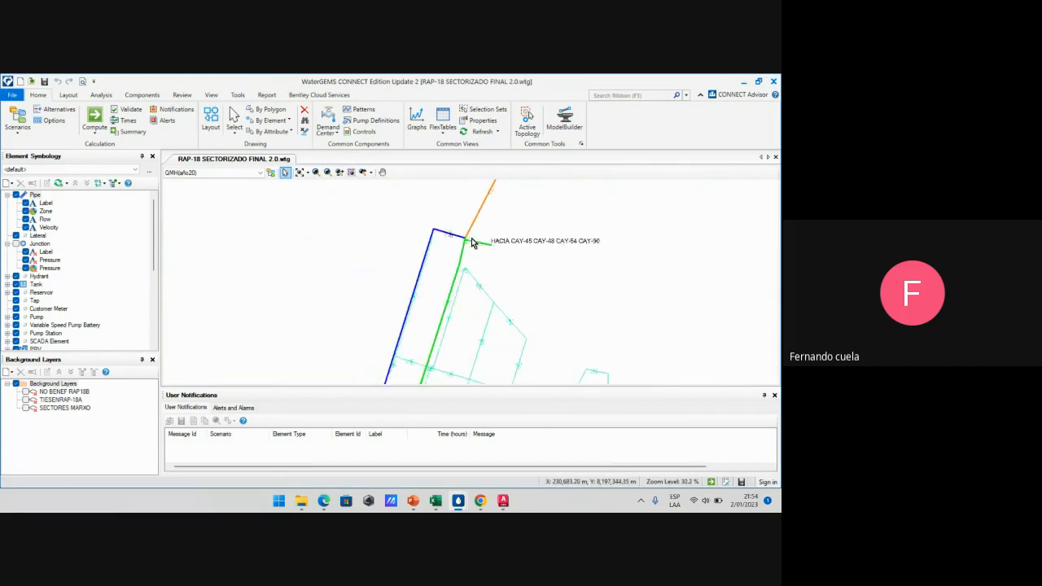
{"action": "scroll", "coordinate": [469, 267], "scroll_direction": "up", "scroll_amount": 4}
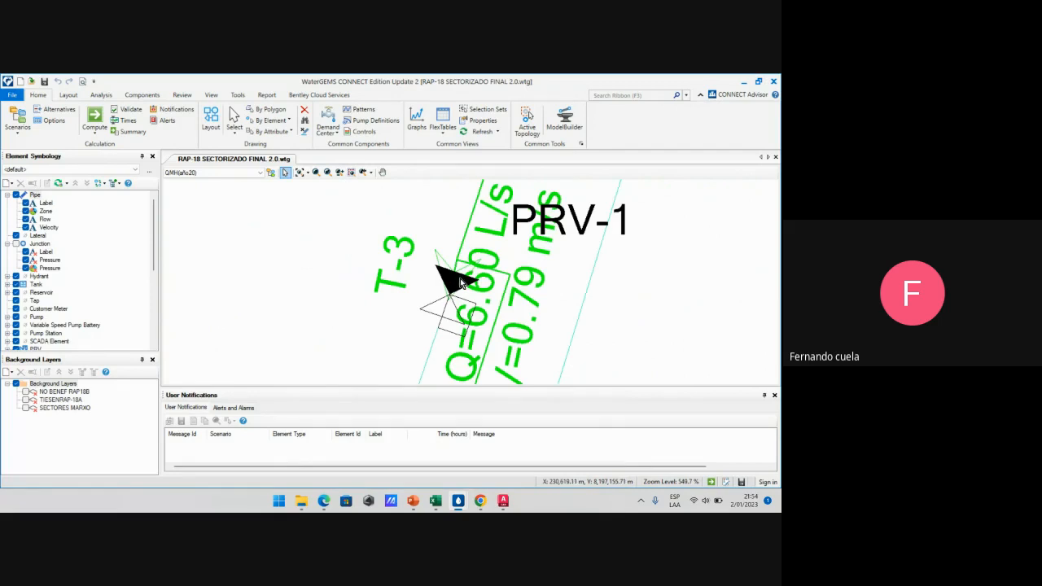
{"action": "scroll", "coordinate": [460, 280], "scroll_direction": "up", "scroll_amount": 2}
{"action": "scroll", "coordinate": [445, 289], "scroll_direction": "down", "scroll_amount": 3}
{"action": "scroll", "coordinate": [443, 295], "scroll_direction": "up", "scroll_amount": 2}
{"action": "scroll", "coordinate": [458, 273], "scroll_direction": "down", "scroll_amount": 1}
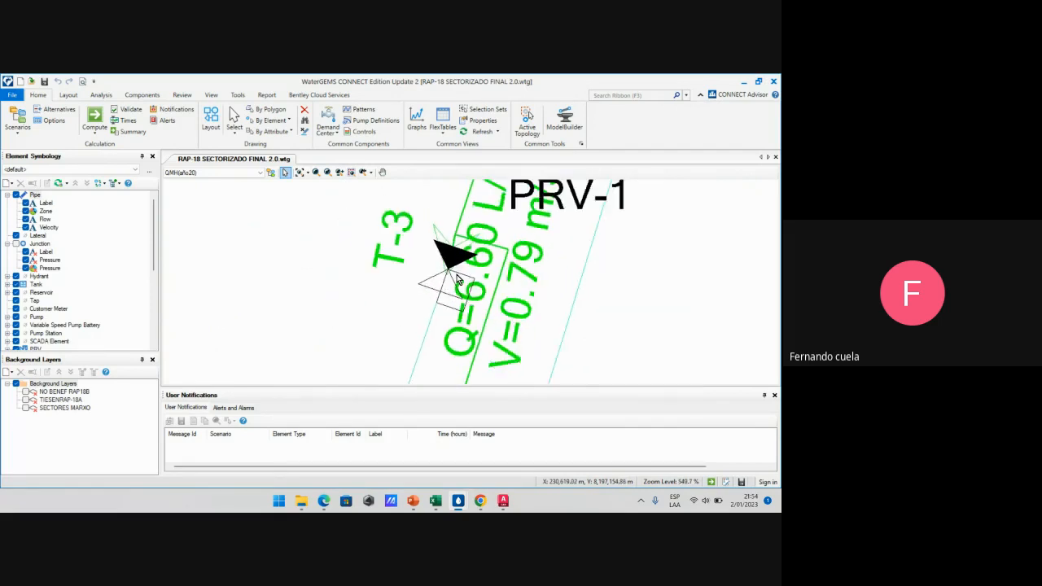
Check where pipe T-67 crosses the green trunk line south of PRV-1, within the turquoise zone
{"action": "scroll", "coordinate": [456, 275], "scroll_direction": "down", "scroll_amount": 5}
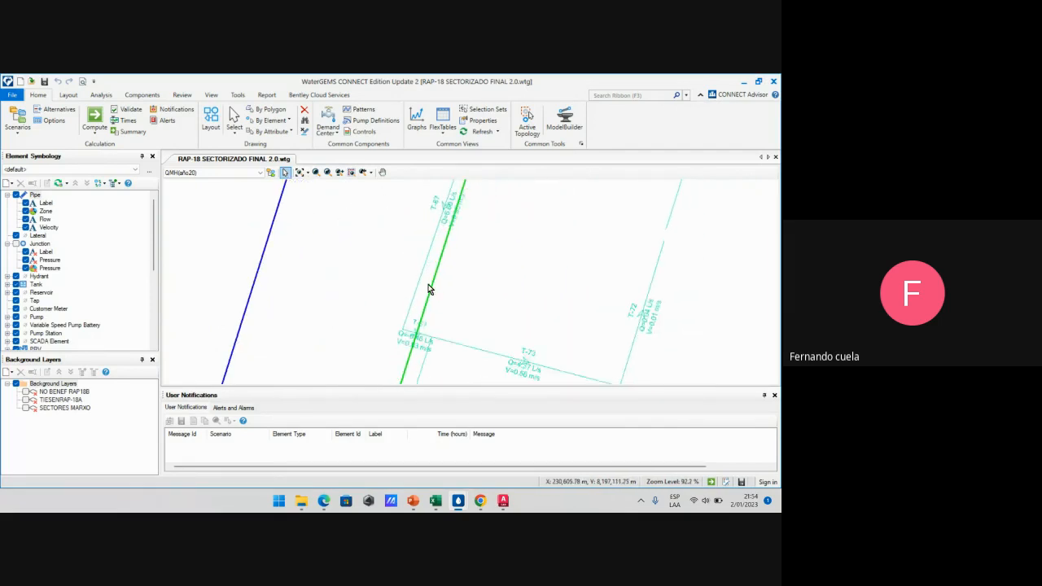
{"action": "scroll", "coordinate": [431, 289], "scroll_direction": "up", "scroll_amount": 4}
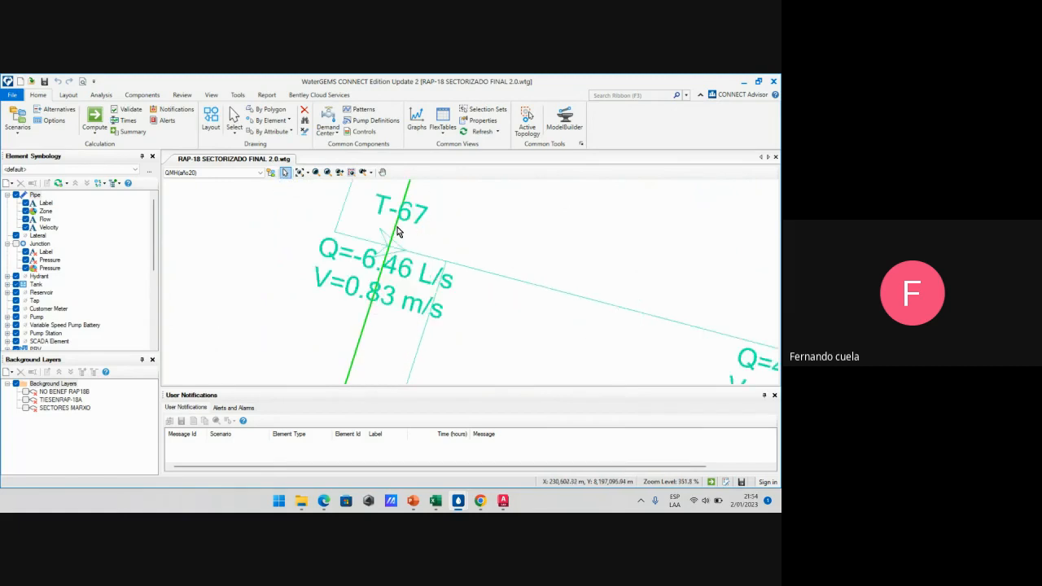
{"action": "left_click", "coordinate": [398, 232]}
{"action": "left_click", "coordinate": [485, 232]}
{"action": "scroll", "coordinate": [487, 241], "scroll_direction": "down", "scroll_amount": 12}
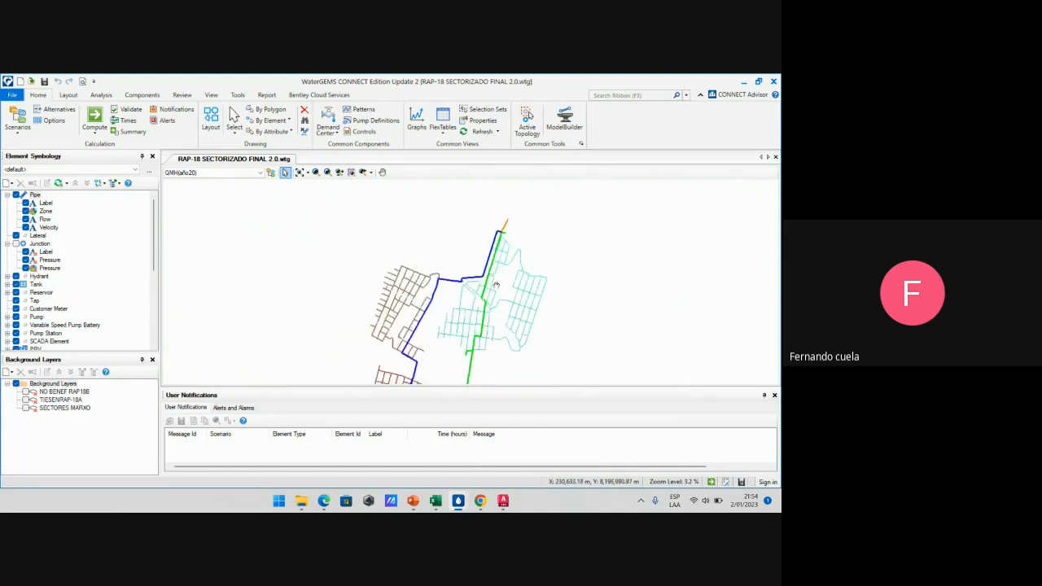
Trace the blue trunk line south past the brown, red and green zones and return to its northern start
{"action": "middle_click_drag", "start_coordinate": [496, 285], "coordinate": [494, 302]}
{"action": "middle_click_drag", "start_coordinate": [413, 335], "coordinate": [424, 276]}
{"action": "middle_click_drag", "start_coordinate": [430, 318], "coordinate": [442, 247]}
{"action": "middle_click_drag", "start_coordinate": [415, 333], "coordinate": [454, 254]}
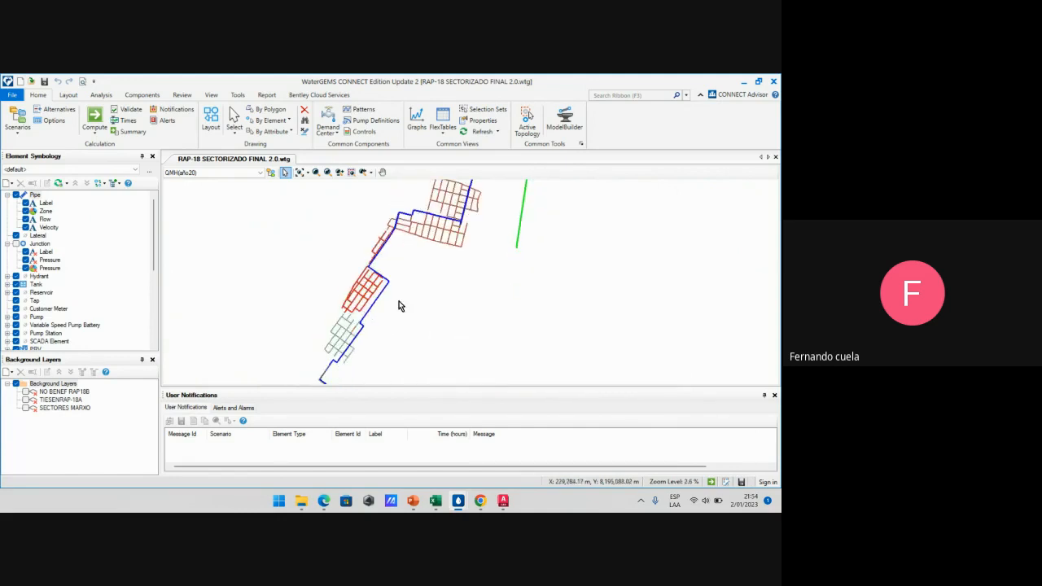
{"action": "middle_click_drag", "start_coordinate": [448, 214], "coordinate": [454, 345]}
{"action": "middle_click_drag", "start_coordinate": [507, 228], "coordinate": [492, 261]}
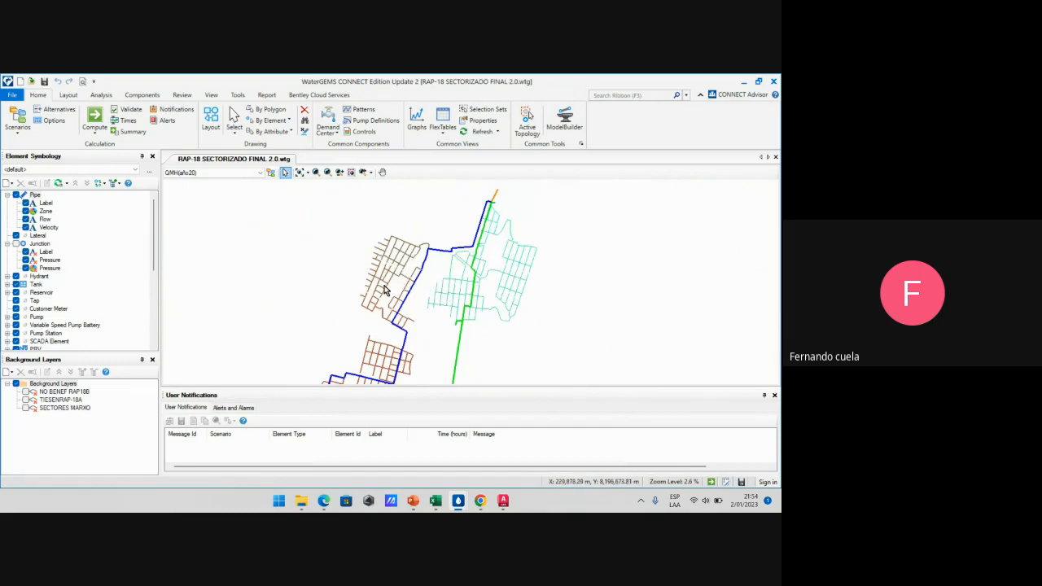
Examine PRV-16 on the green trunk line and the extent of the turquoise zone around it
{"action": "scroll", "coordinate": [505, 235], "scroll_direction": "up", "scroll_amount": 10}
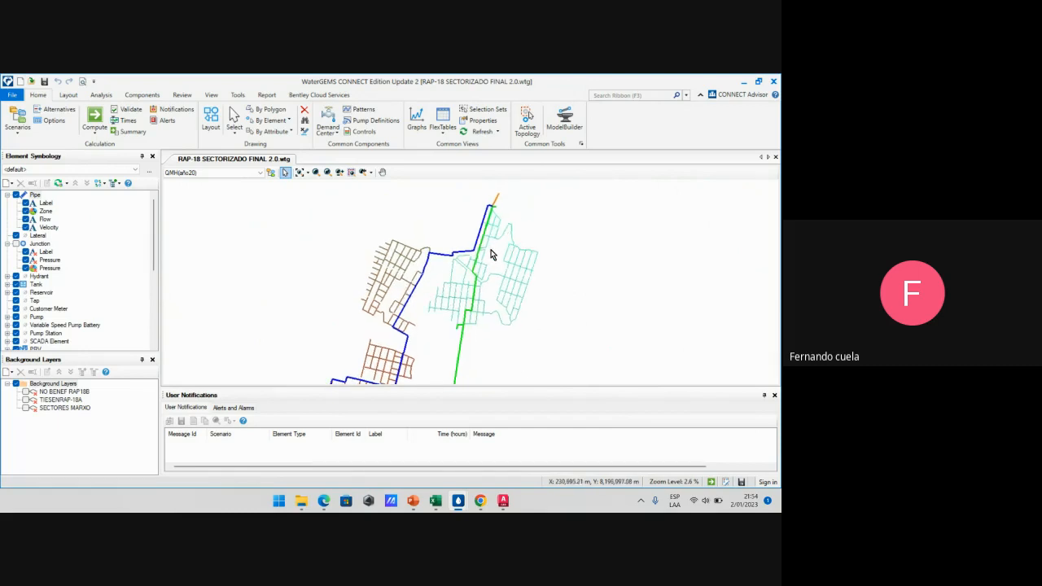
{"action": "scroll", "coordinate": [456, 277], "scroll_direction": "up", "scroll_amount": 15}
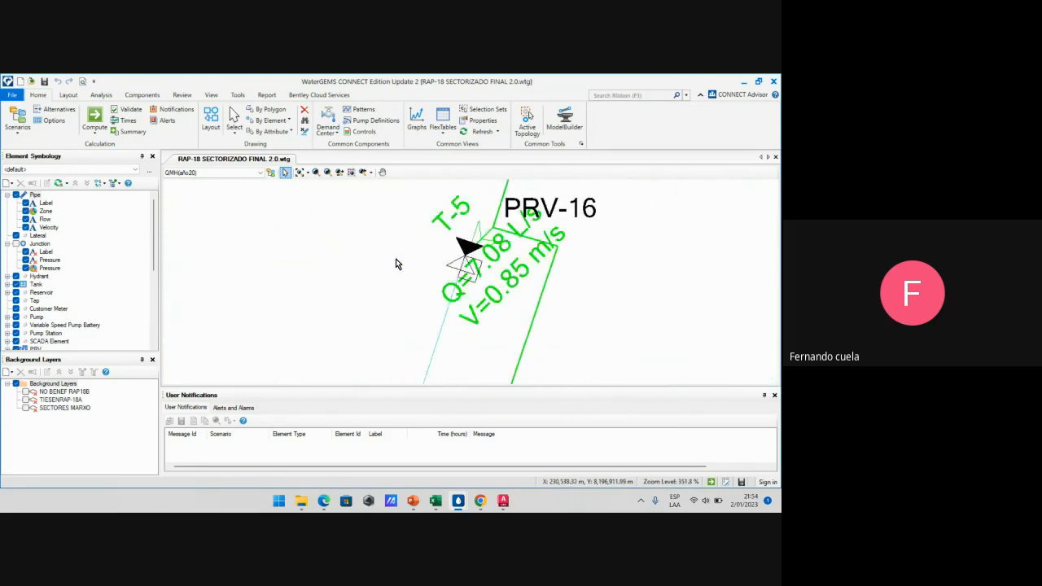
{"action": "scroll", "coordinate": [395, 260], "scroll_direction": "down", "scroll_amount": 15}
{"action": "scroll", "coordinate": [389, 262], "scroll_direction": "down", "scroll_amount": 6}
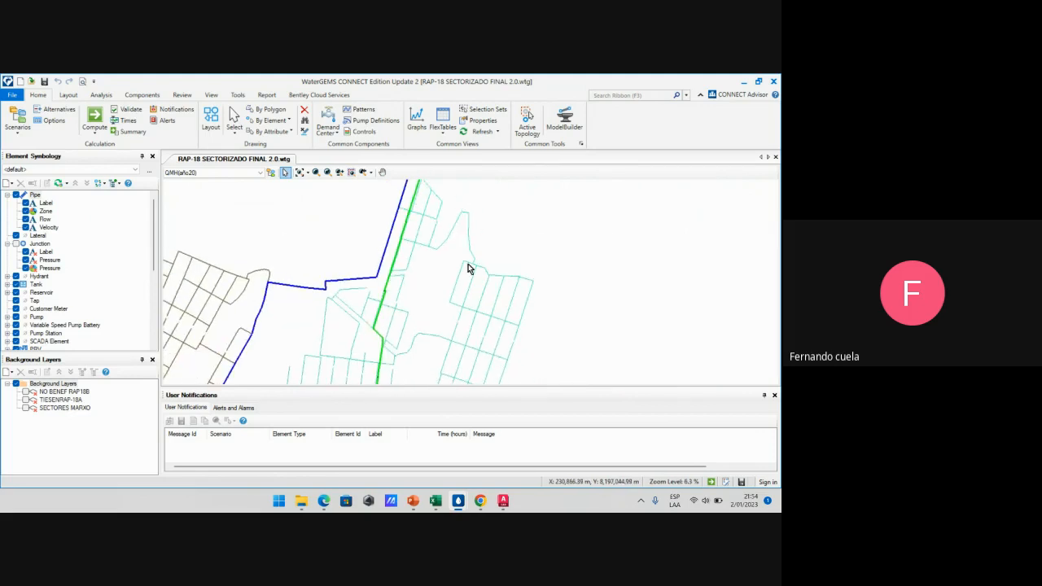
{"action": "middle_click_drag", "start_coordinate": [373, 323], "coordinate": [388, 304]}
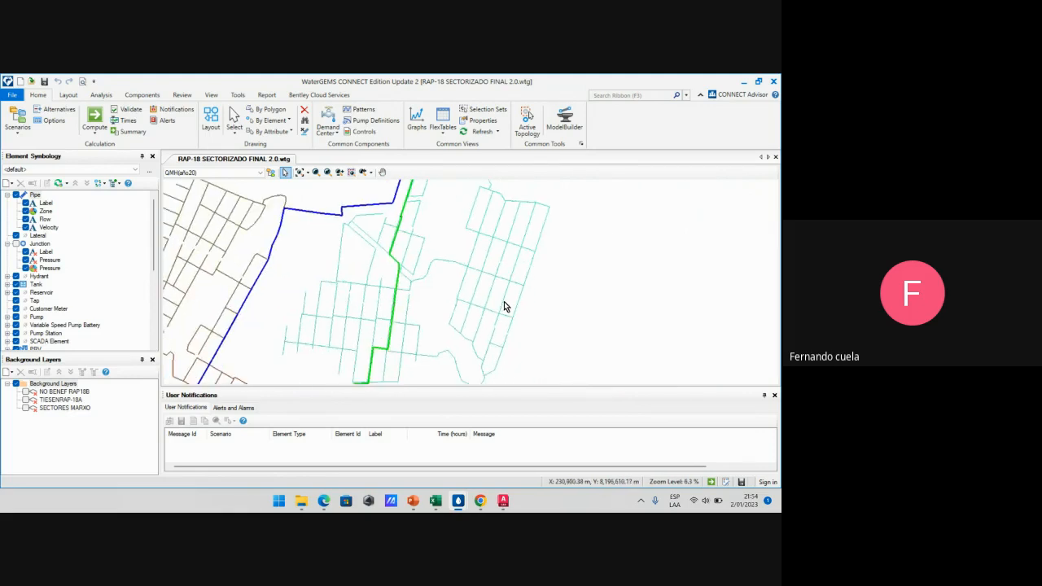
Follow the turquoise distribution pipes from PRV-16 to the street grid east of the green trunk line
{"action": "scroll", "coordinate": [405, 217], "scroll_direction": "up", "scroll_amount": 8}
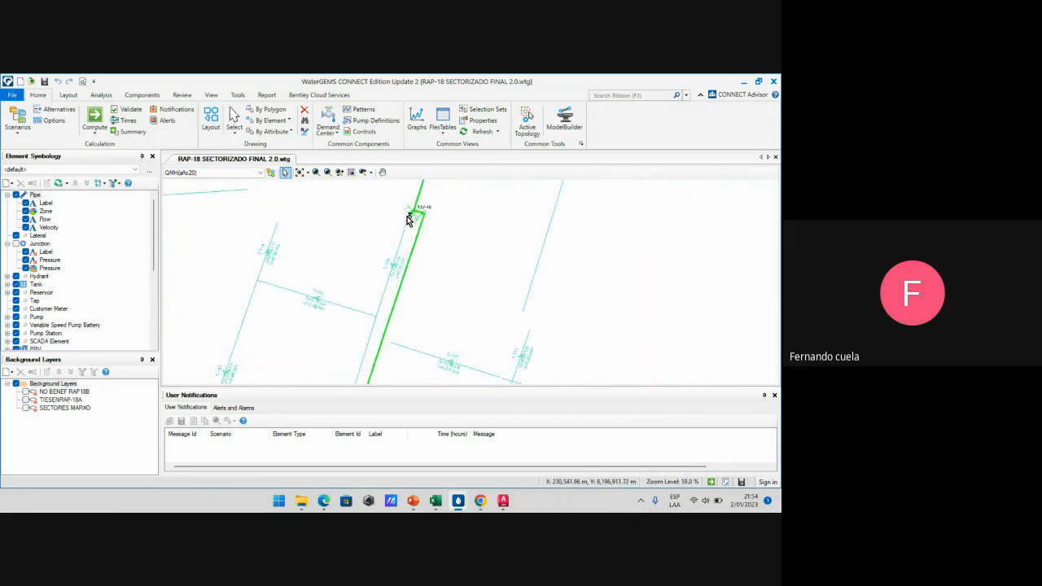
{"action": "scroll", "coordinate": [409, 219], "scroll_direction": "down", "scroll_amount": 3}
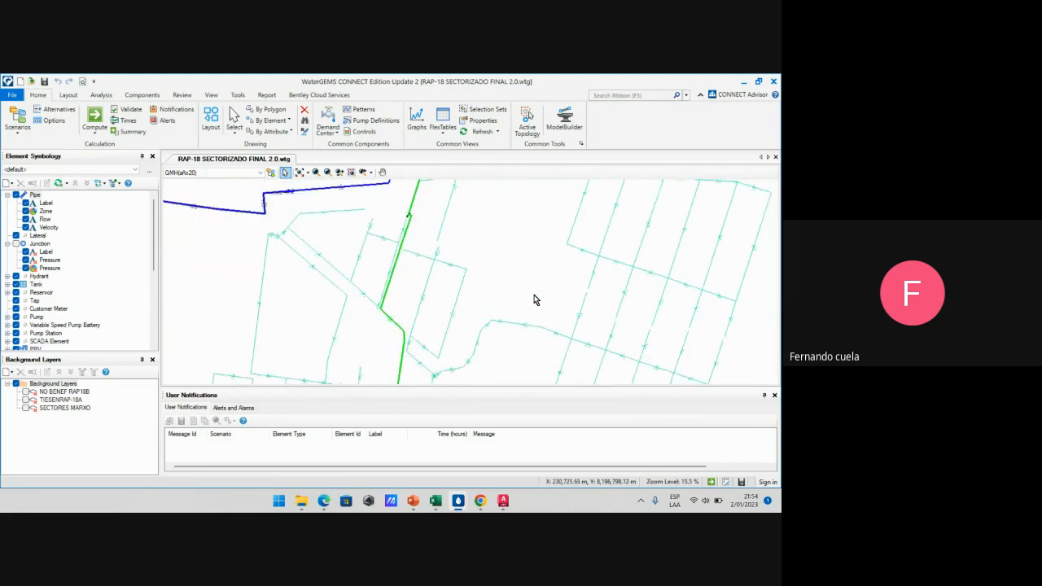
{"action": "scroll", "coordinate": [534, 299], "scroll_direction": "up", "scroll_amount": 4}
{"action": "scroll", "coordinate": [540, 318], "scroll_direction": "up", "scroll_amount": 2}
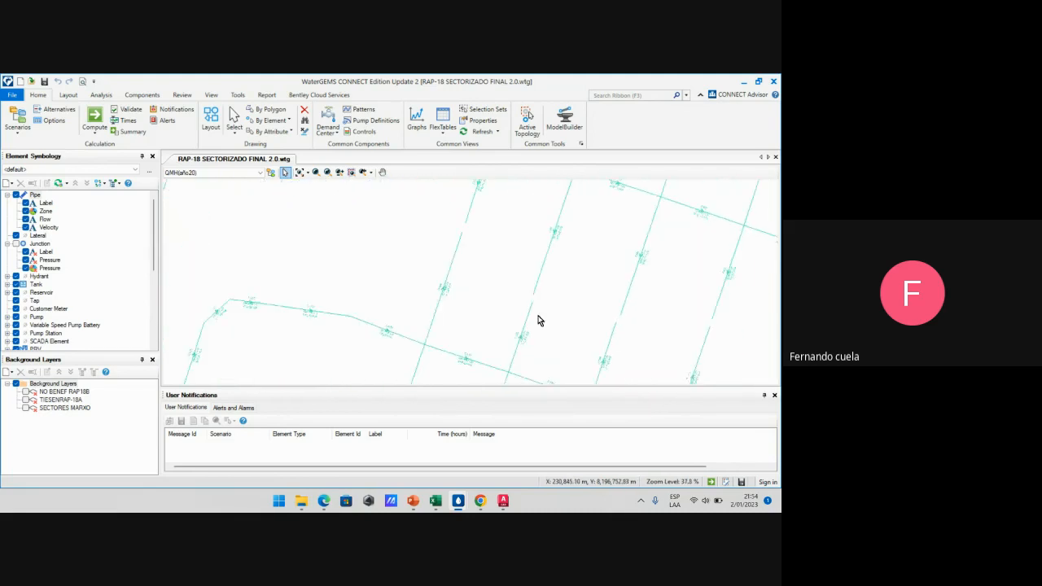
{"action": "scroll", "coordinate": [634, 273], "scroll_direction": "down", "scroll_amount": 6}
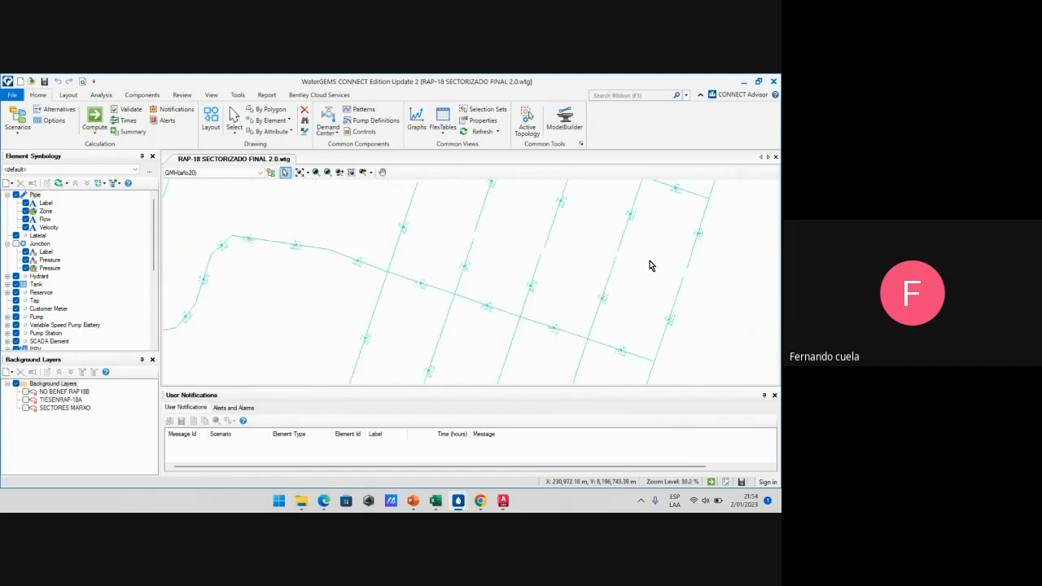
{"action": "middle_click_drag", "start_coordinate": [537, 244], "coordinate": [524, 288]}
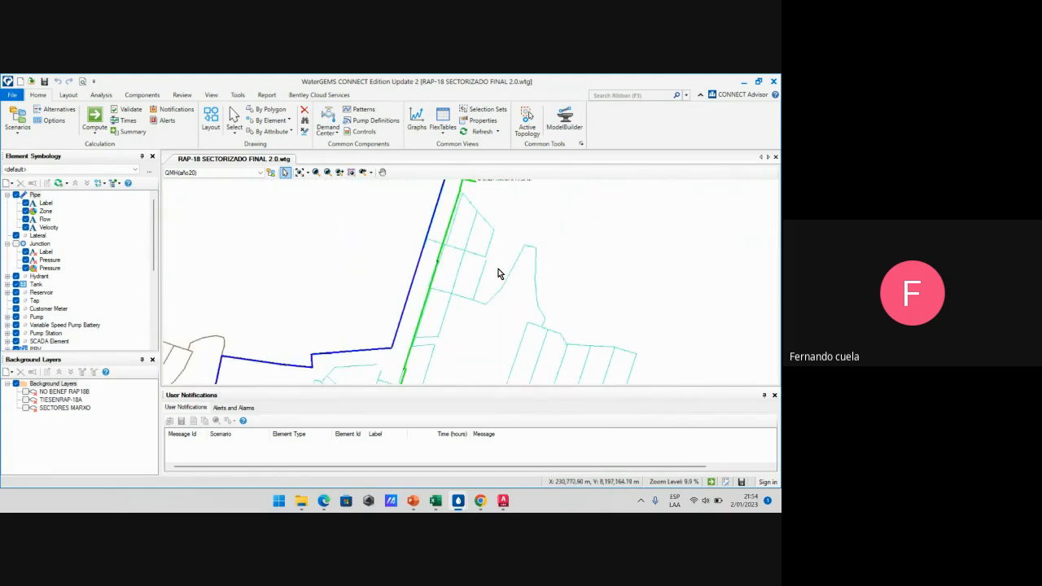
Compare PRV-1's location with the northern trunk split and the branch labelled HACIA CAY-45 CAY-48 CAY-54 CAY-90
{"action": "scroll", "coordinate": [450, 252], "scroll_direction": "up", "scroll_amount": 8}
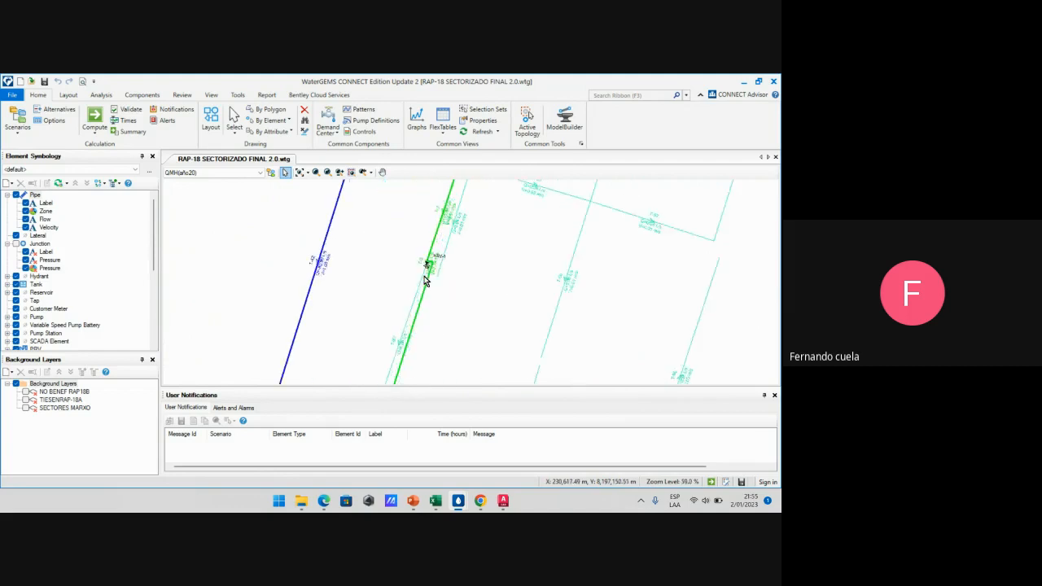
{"action": "scroll", "coordinate": [426, 258], "scroll_direction": "down", "scroll_amount": 6}
{"action": "middle_click_drag", "start_coordinate": [426, 258], "coordinate": [455, 306]}
{"action": "scroll", "coordinate": [451, 233], "scroll_direction": "up", "scroll_amount": 7}
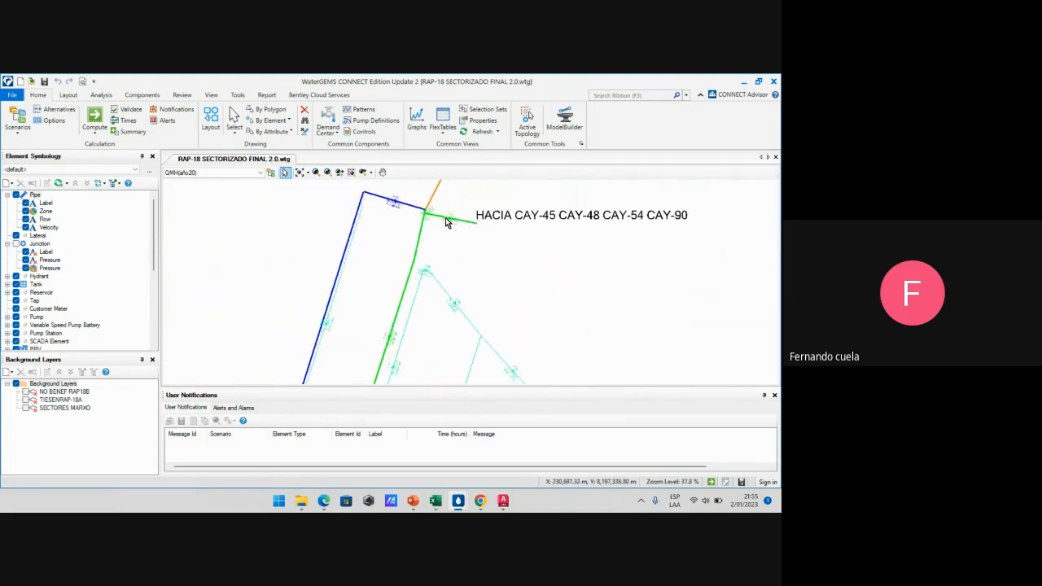
{"action": "scroll", "coordinate": [423, 231], "scroll_direction": "down", "scroll_amount": 3}
{"action": "middle_click_drag", "start_coordinate": [397, 342], "coordinate": [404, 279]}
{"action": "scroll", "coordinate": [407, 289], "scroll_direction": "up", "scroll_amount": 2}
{"action": "scroll", "coordinate": [407, 289], "scroll_direction": "down", "scroll_amount": 3}
{"action": "scroll", "coordinate": [404, 279], "scroll_direction": "up", "scroll_amount": 3}
{"action": "scroll", "coordinate": [404, 279], "scroll_direction": "down", "scroll_amount": 9}
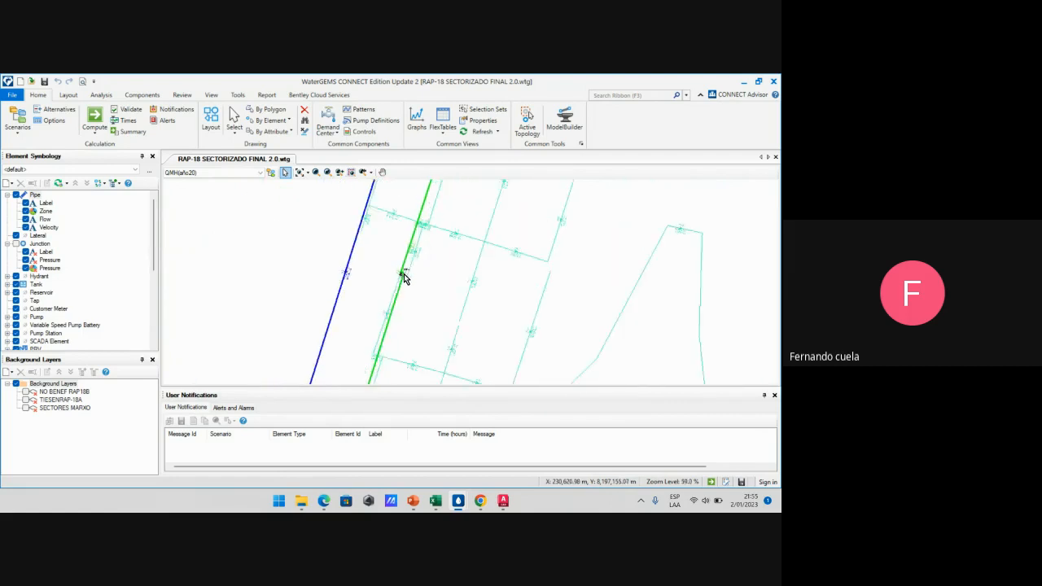
Inspect PRV-16 on the green trunk line and review its pressure setting and elevation in its properties
{"action": "middle_click_drag", "start_coordinate": [392, 339], "coordinate": [398, 306]}
{"action": "scroll", "coordinate": [398, 309], "scroll_direction": "up", "scroll_amount": 15}
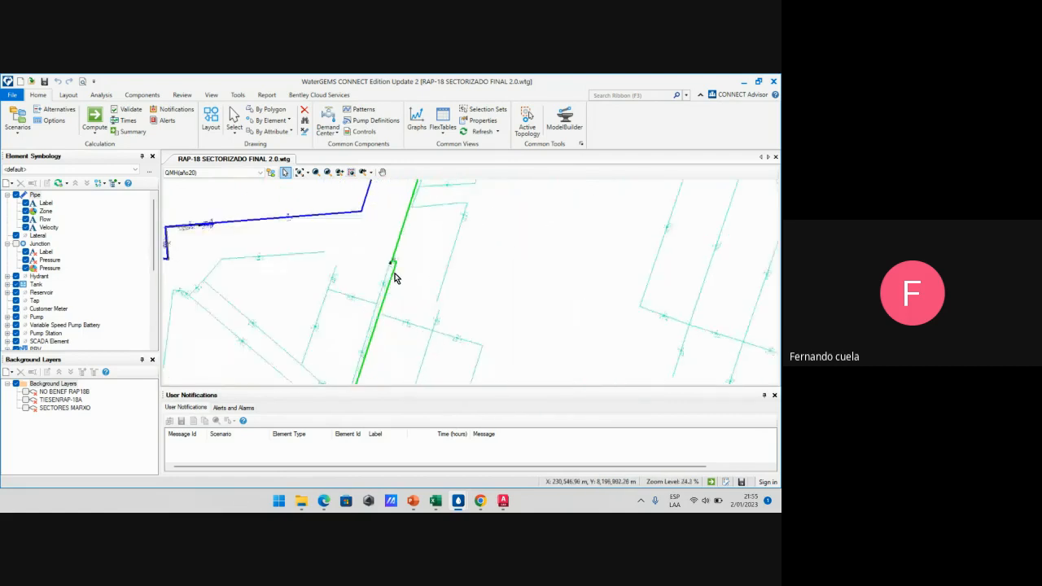
{"action": "scroll", "coordinate": [390, 269], "scroll_direction": "down", "scroll_amount": 8}
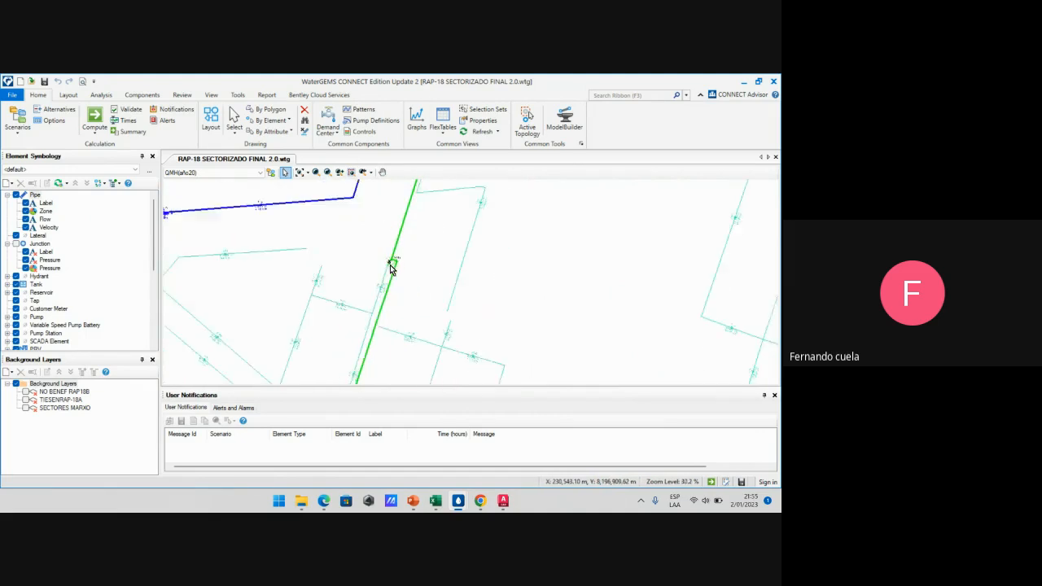
{"action": "scroll", "coordinate": [390, 269], "scroll_direction": "up", "scroll_amount": 16}
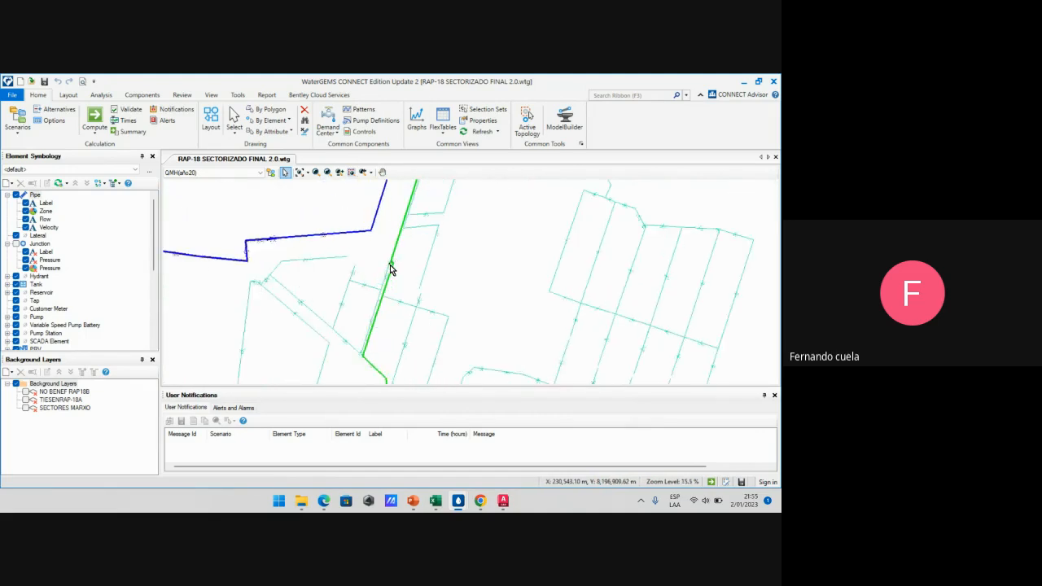
{"action": "double_click", "coordinate": [391, 258]}
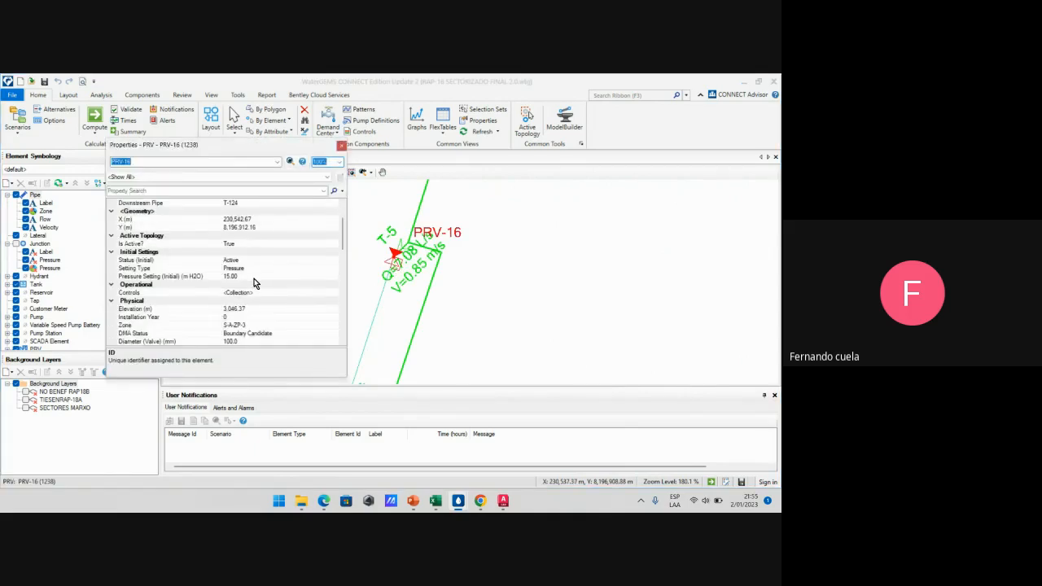
{"action": "left_click", "coordinate": [342, 147]}
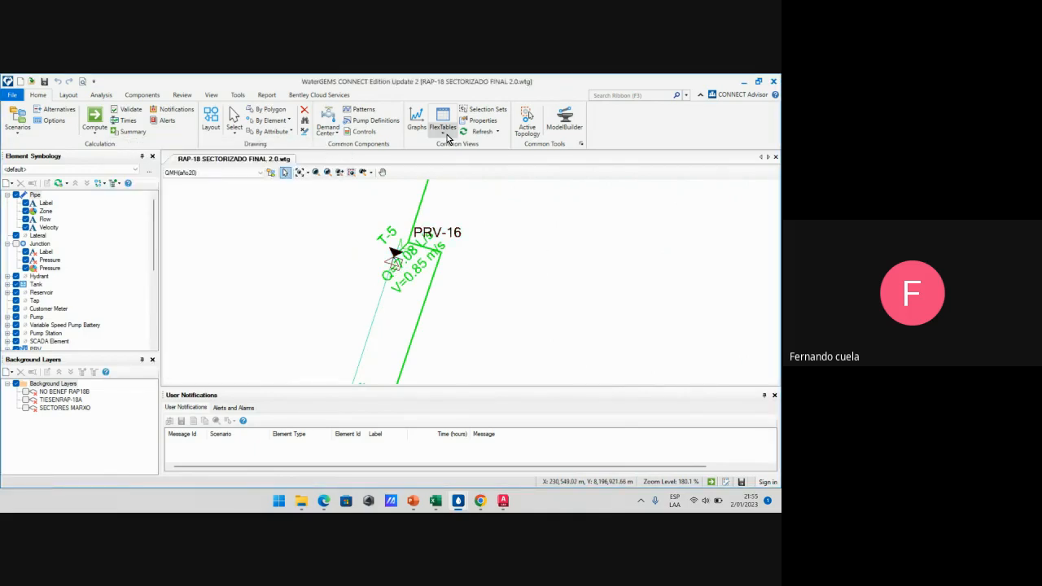
{"action": "left_click", "coordinate": [442, 120]}
{"action": "left_click", "coordinate": [562, 227]}
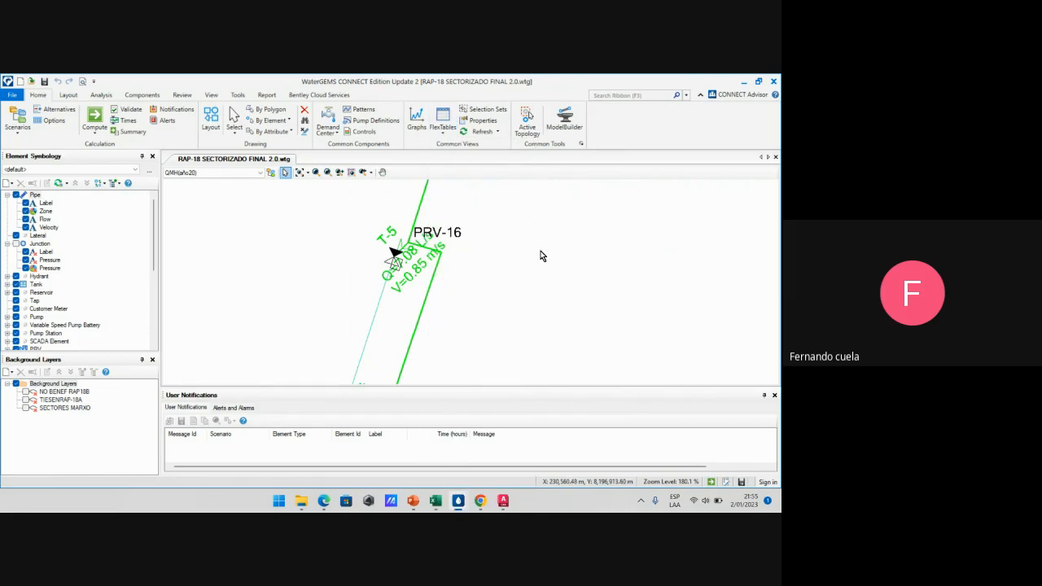
Turn on the junction display and check the pressure labels of J-486 and J-114 west of PRV-16
{"action": "scroll", "coordinate": [541, 255], "scroll_direction": "down", "scroll_amount": 6}
{"action": "scroll", "coordinate": [460, 287], "scroll_direction": "up", "scroll_amount": 3}
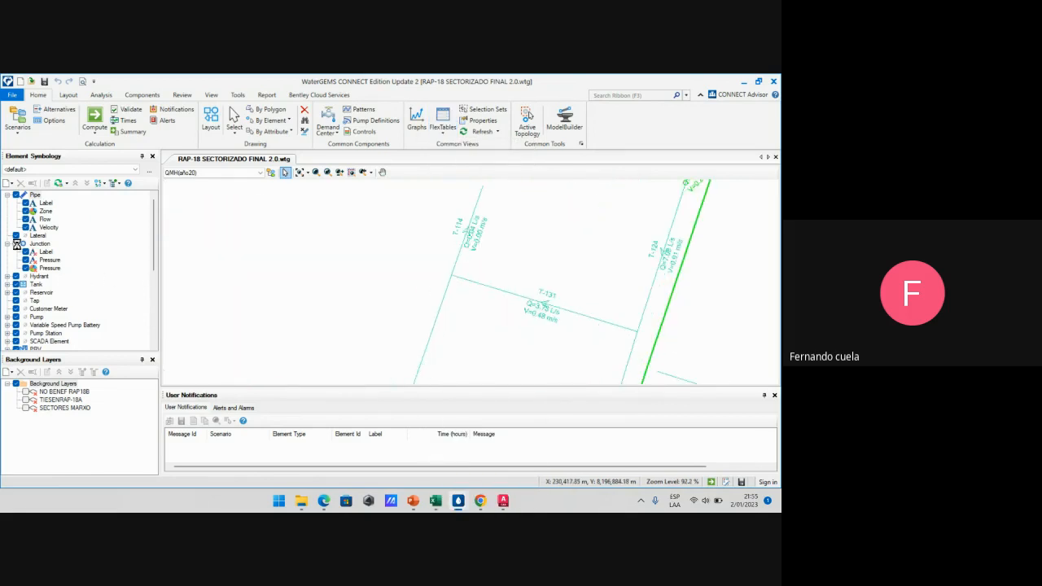
{"action": "scroll", "coordinate": [467, 275], "scroll_direction": "down", "scroll_amount": 3}
{"action": "middle_click_drag", "start_coordinate": [490, 232], "coordinate": [452, 265]}
{"action": "scroll", "coordinate": [452, 265], "scroll_direction": "up", "scroll_amount": 2}
{"action": "scroll", "coordinate": [385, 219], "scroll_direction": "up", "scroll_amount": 2}
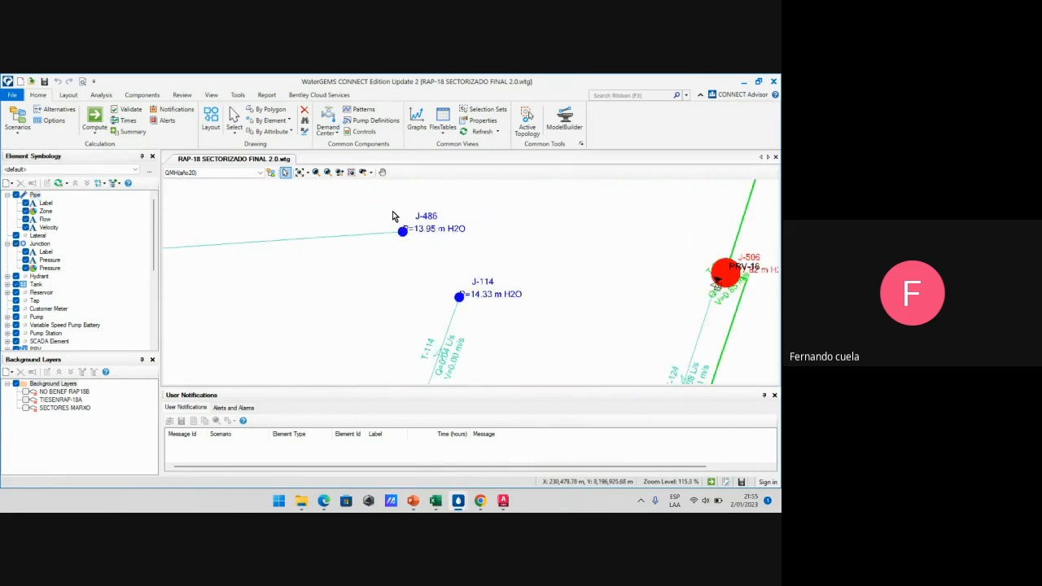
Examine the J-506 pressure label at PRV-16 on the green trunk line against the neighbouring distribution junctions
{"action": "scroll", "coordinate": [488, 285], "scroll_direction": "down", "scroll_amount": 4}
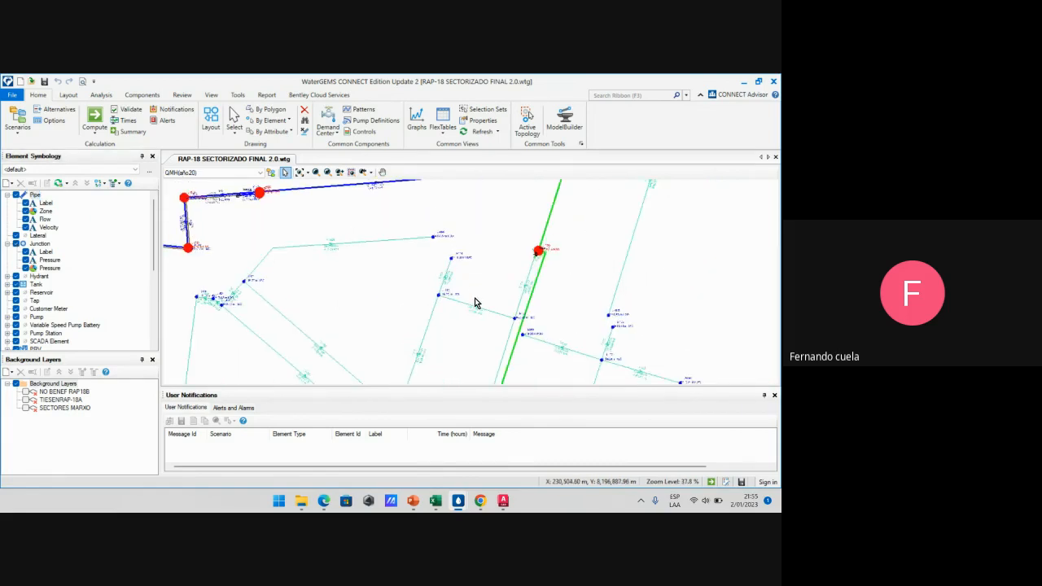
{"action": "scroll", "coordinate": [476, 303], "scroll_direction": "up", "scroll_amount": 10}
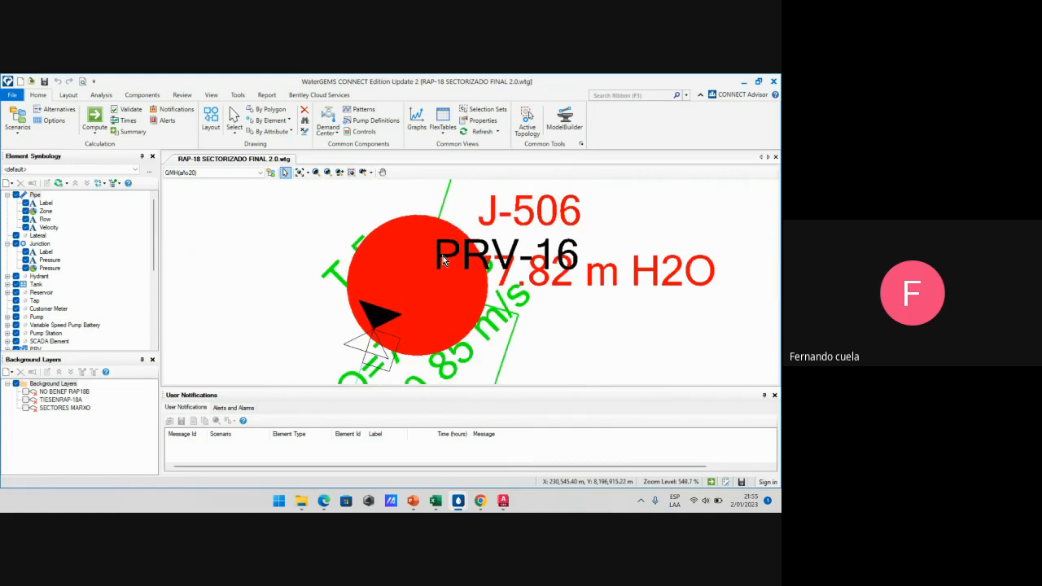
{"action": "scroll", "coordinate": [619, 290], "scroll_direction": "down", "scroll_amount": 10}
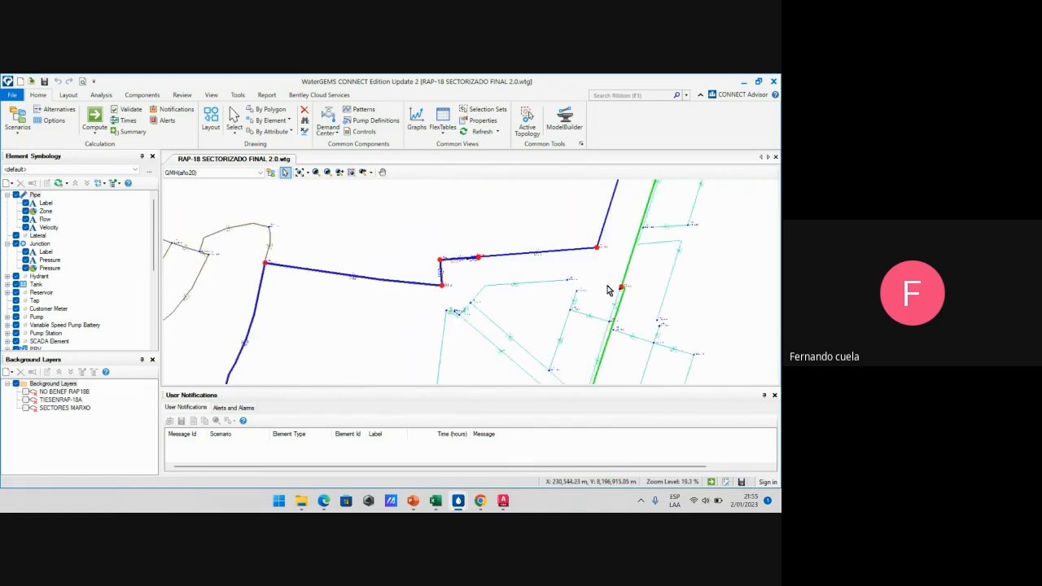
{"action": "scroll", "coordinate": [607, 290], "scroll_direction": "up", "scroll_amount": 5}
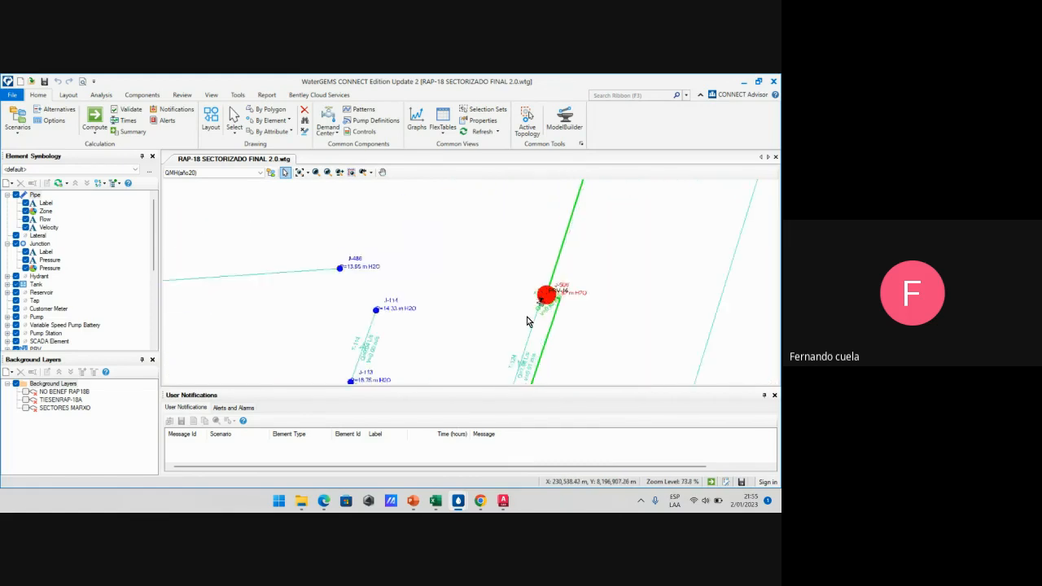
{"action": "scroll", "coordinate": [533, 313], "scroll_direction": "up", "scroll_amount": 2}
{"action": "scroll", "coordinate": [546, 306], "scroll_direction": "up", "scroll_amount": 4}
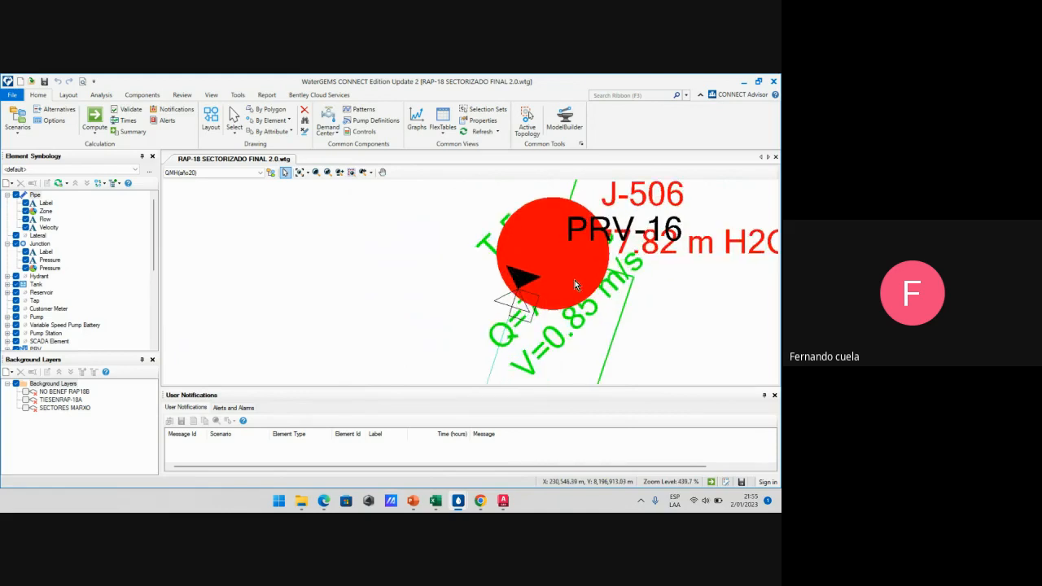
{"action": "scroll", "coordinate": [574, 284], "scroll_direction": "down", "scroll_amount": 2}
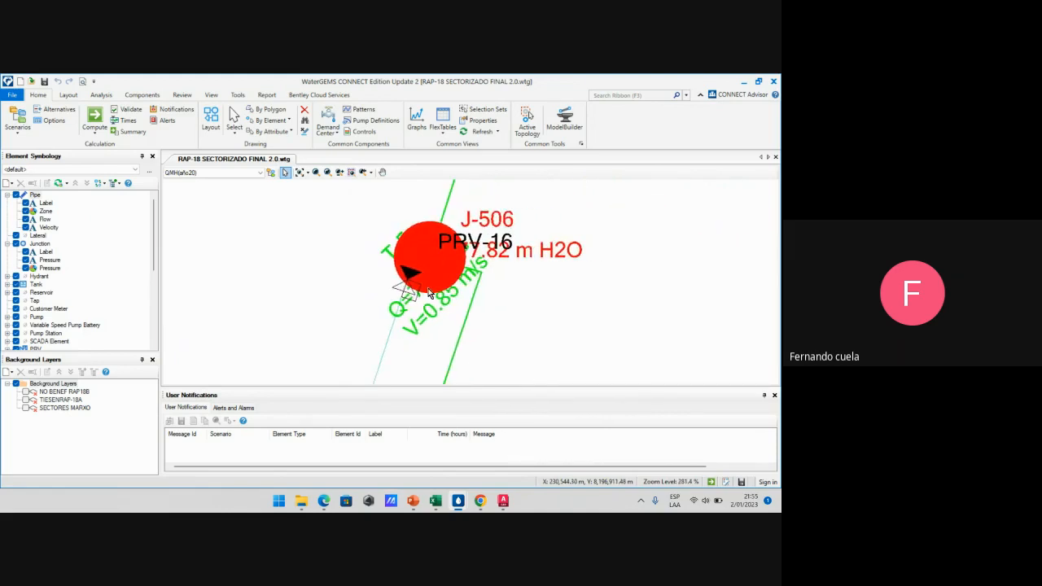
{"action": "scroll", "coordinate": [429, 293], "scroll_direction": "up", "scroll_amount": 1}
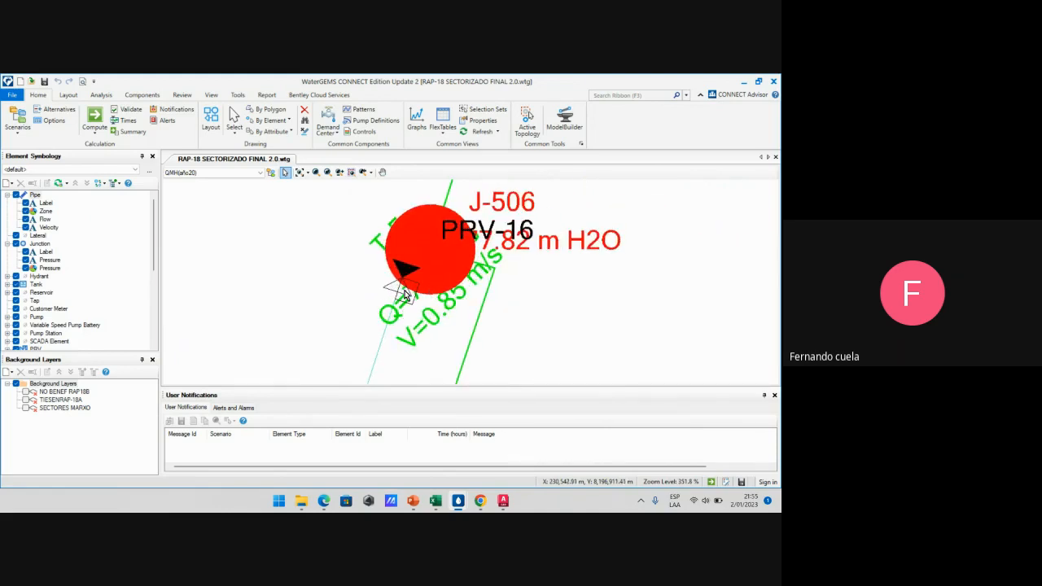
{"action": "scroll", "coordinate": [427, 283], "scroll_direction": "down", "scroll_amount": 7}
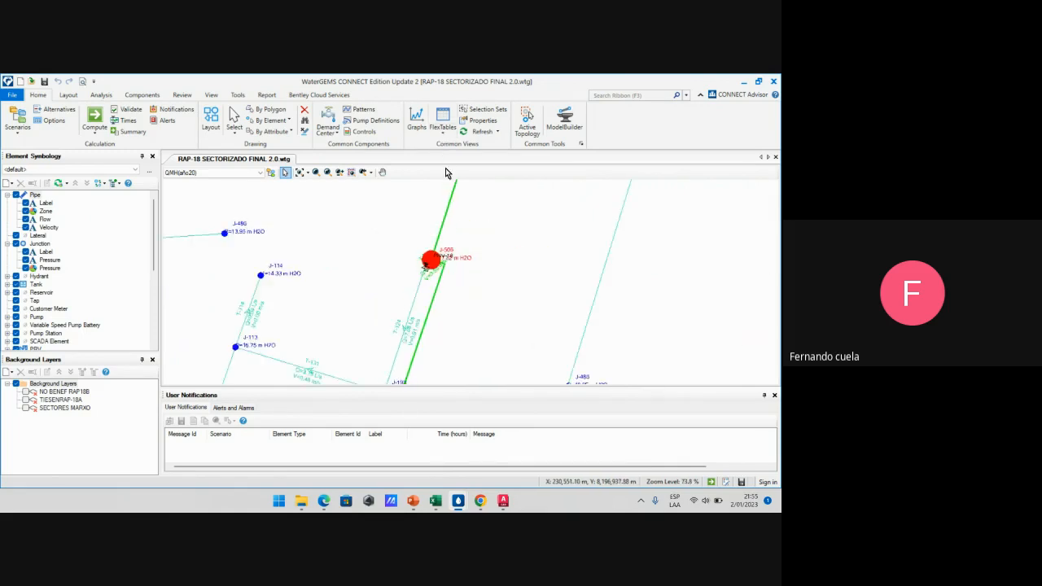
Open the junction FlexTable and start a query filter from its Zone column
{"action": "left_click", "coordinate": [442, 124]}
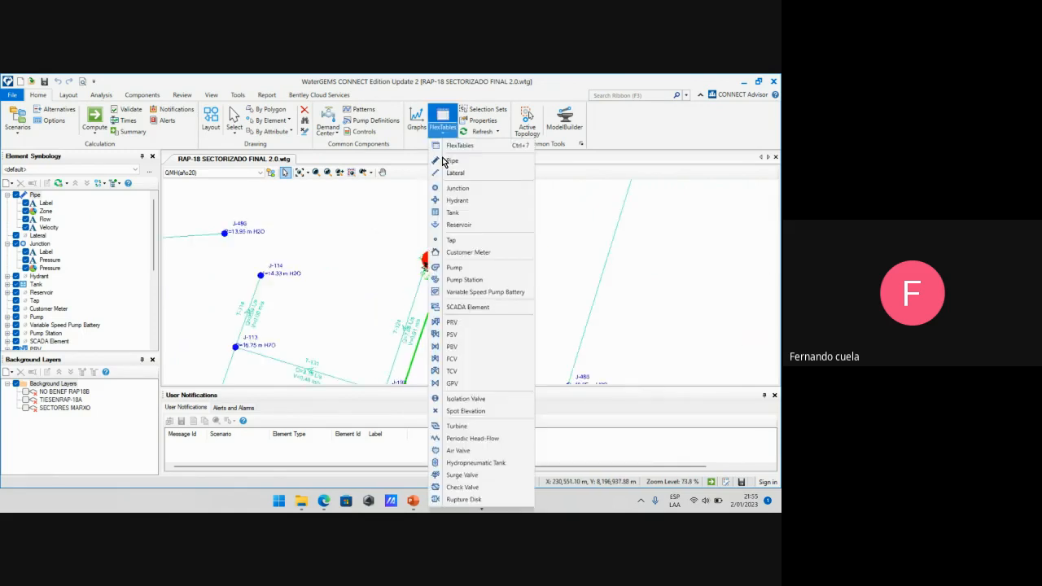
{"action": "left_click", "coordinate": [472, 189]}
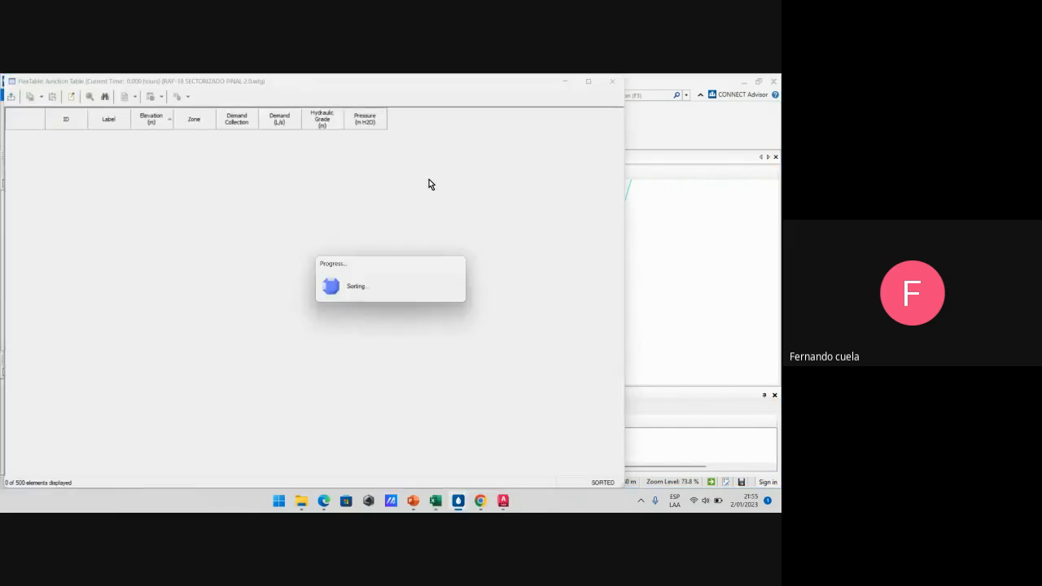
{"action": "left_click", "coordinate": [381, 134]}
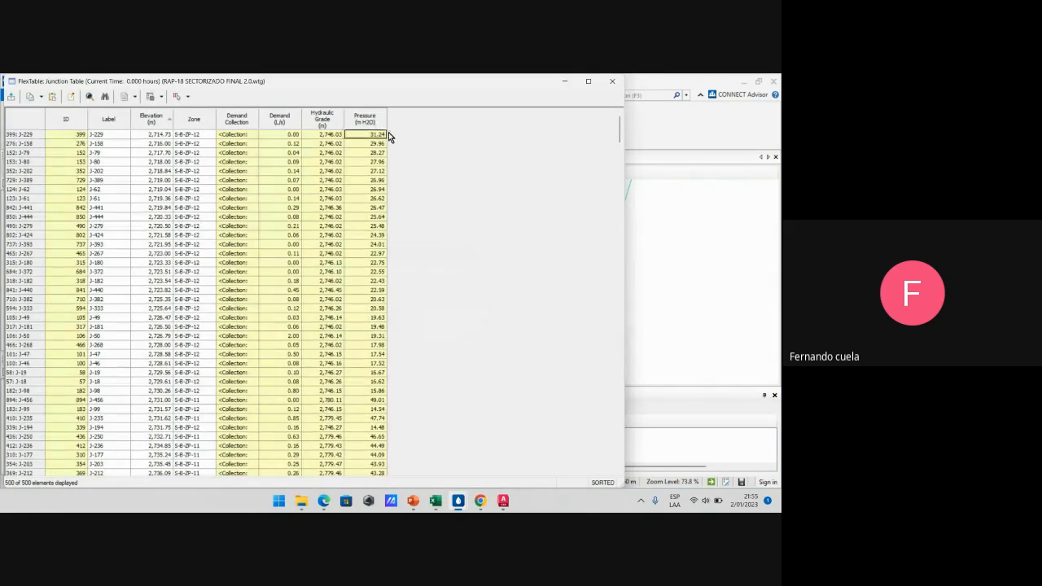
{"action": "right_click", "coordinate": [199, 119]}
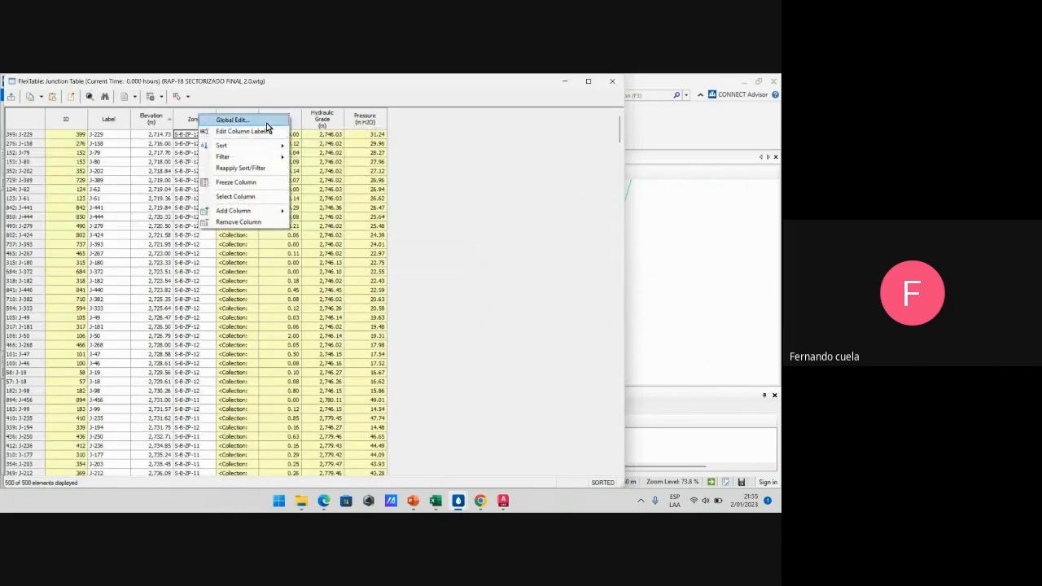
{"action": "mouse_move", "coordinate": [284, 149]}
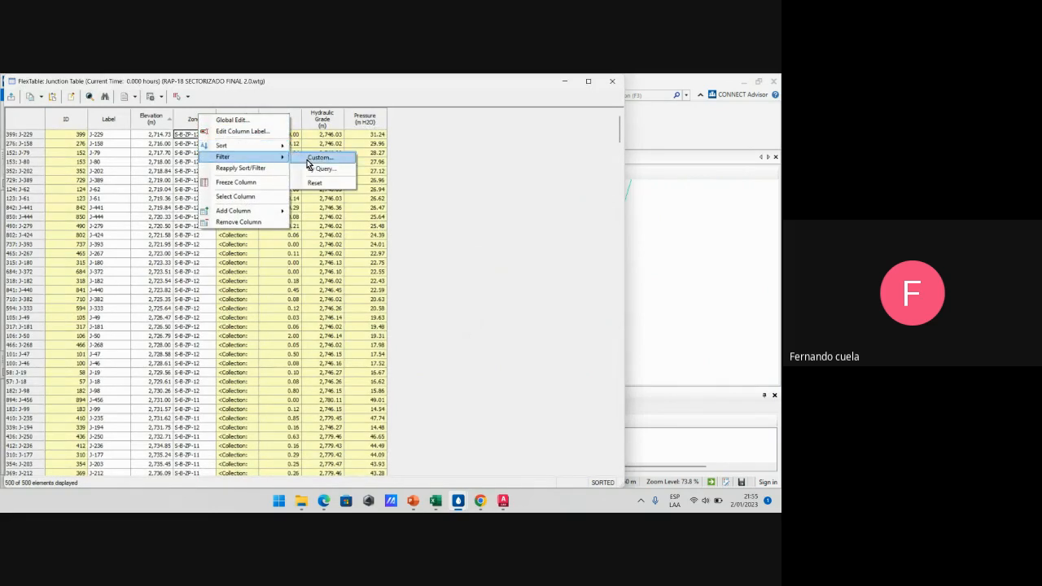
{"action": "left_click", "coordinate": [321, 169]}
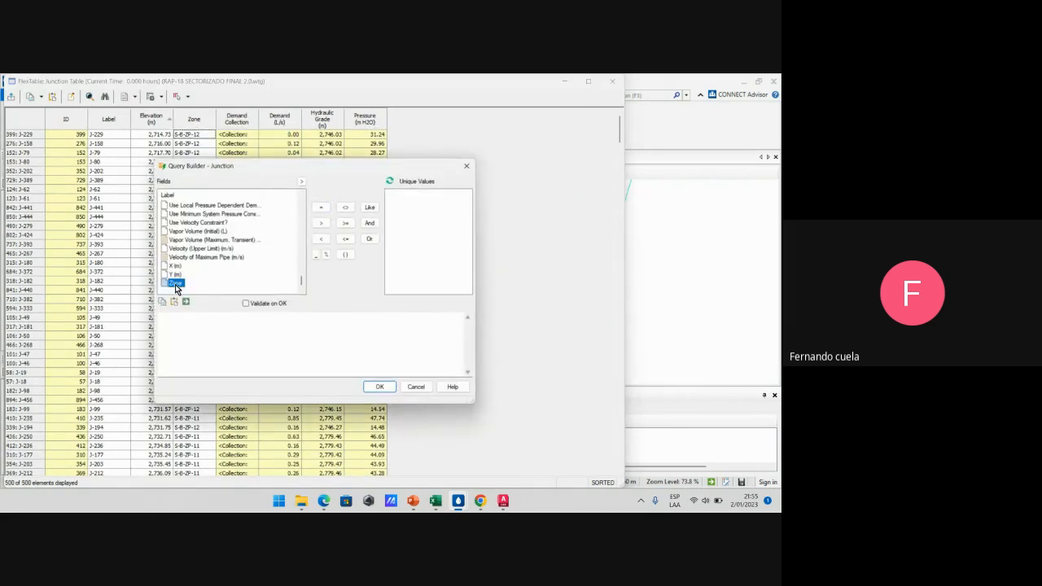
Build and apply a Zone query joined with OR that keeps only junctions in TRONCAL, TRONCAL A and TRONCAL B
{"action": "double_click", "coordinate": [175, 282]}
{"action": "left_click", "coordinate": [320, 208]}
{"action": "left_click", "coordinate": [390, 181]}
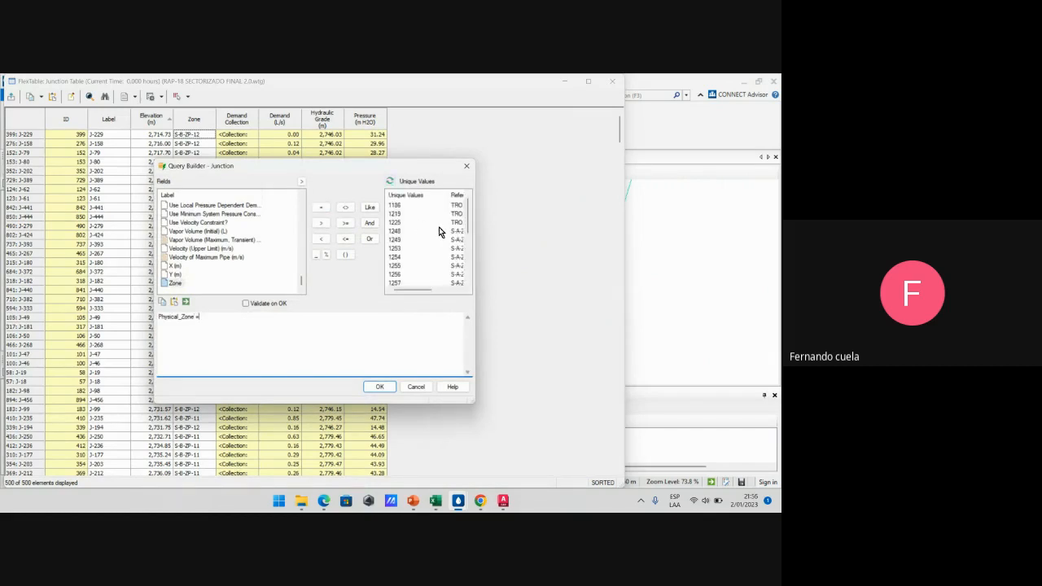
{"action": "double_click", "coordinate": [394, 205]}
{"action": "left_click", "coordinate": [370, 239]}
{"action": "double_click", "coordinate": [176, 282]}
{"action": "left_click", "coordinate": [322, 206]}
{"action": "double_click", "coordinate": [395, 214]}
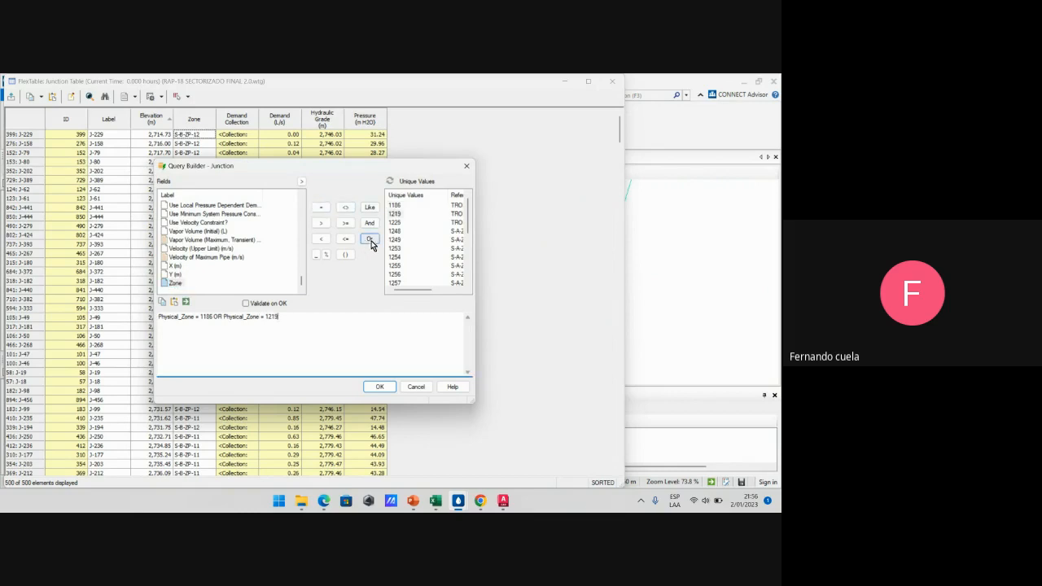
{"action": "left_click", "coordinate": [370, 240]}
{"action": "double_click", "coordinate": [167, 283]}
{"action": "left_click", "coordinate": [321, 210]}
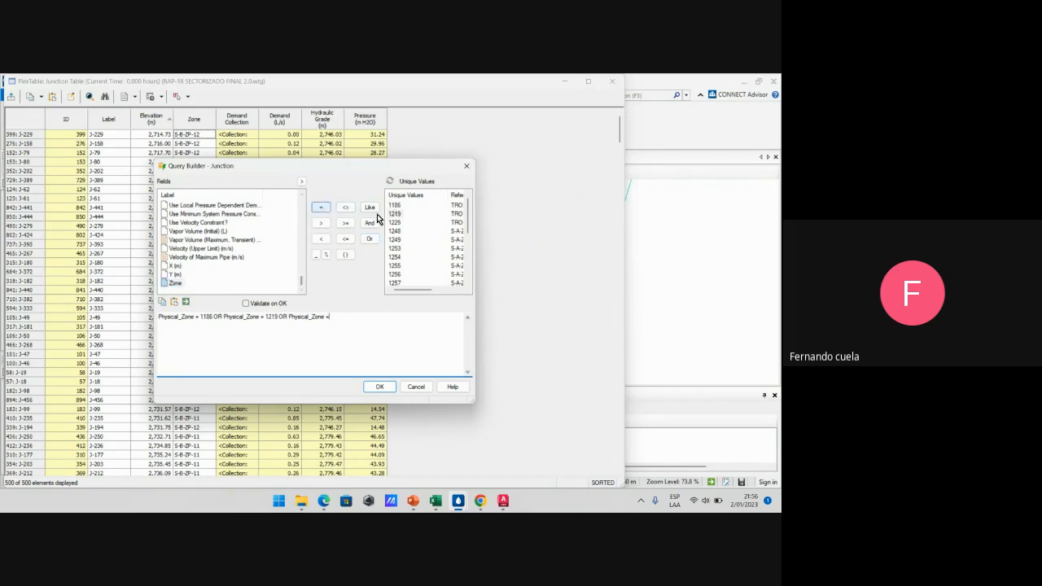
{"action": "double_click", "coordinate": [395, 222]}
{"action": "left_click", "coordinate": [379, 387]}
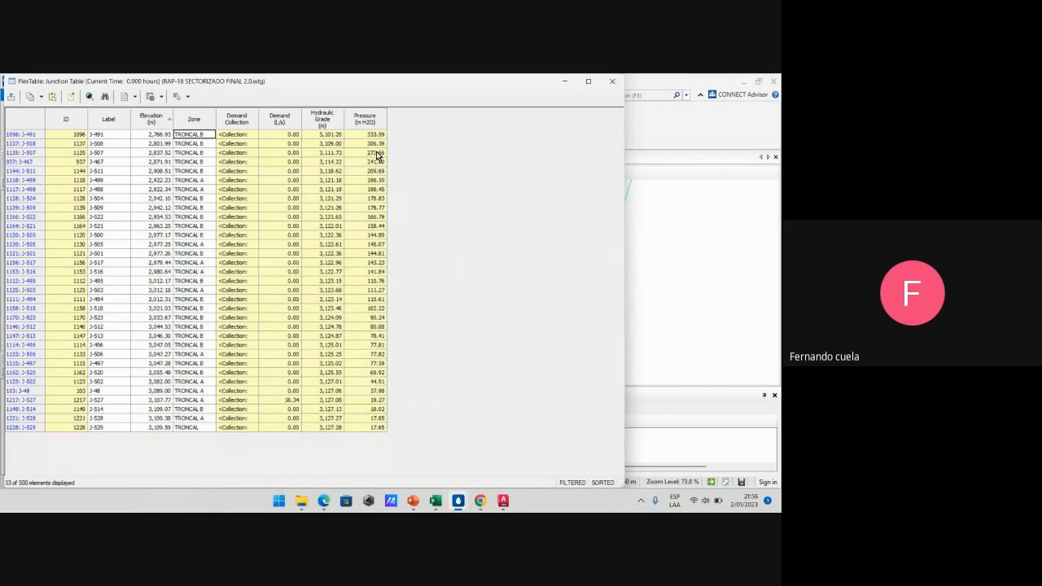
Sort the filtered trunk junctions by pressure in ascending order, review the pressure range and close the table
{"action": "right_click", "coordinate": [373, 122]}
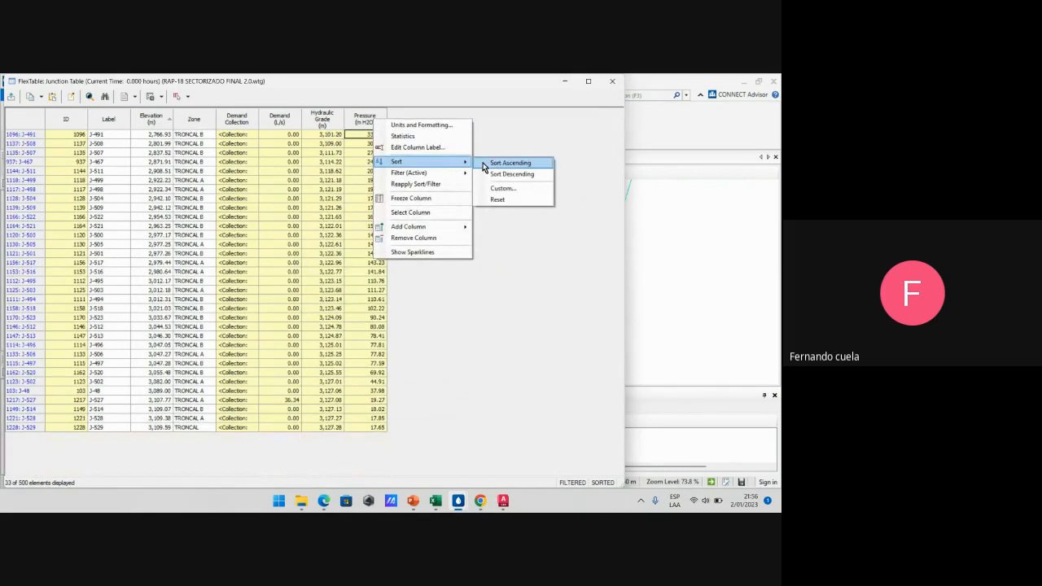
{"action": "left_click", "coordinate": [491, 162]}
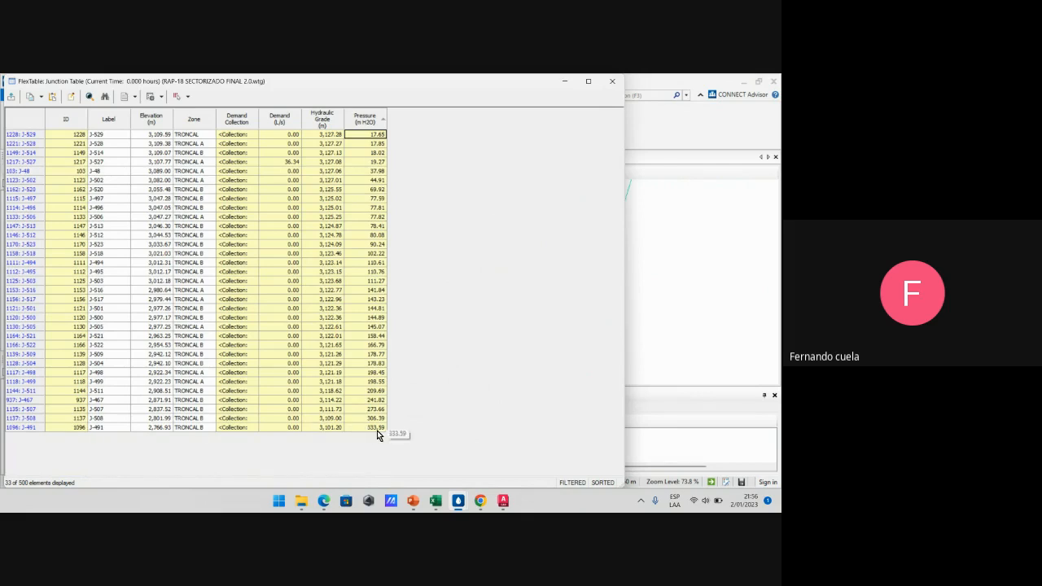
{"action": "left_click", "coordinate": [613, 82]}
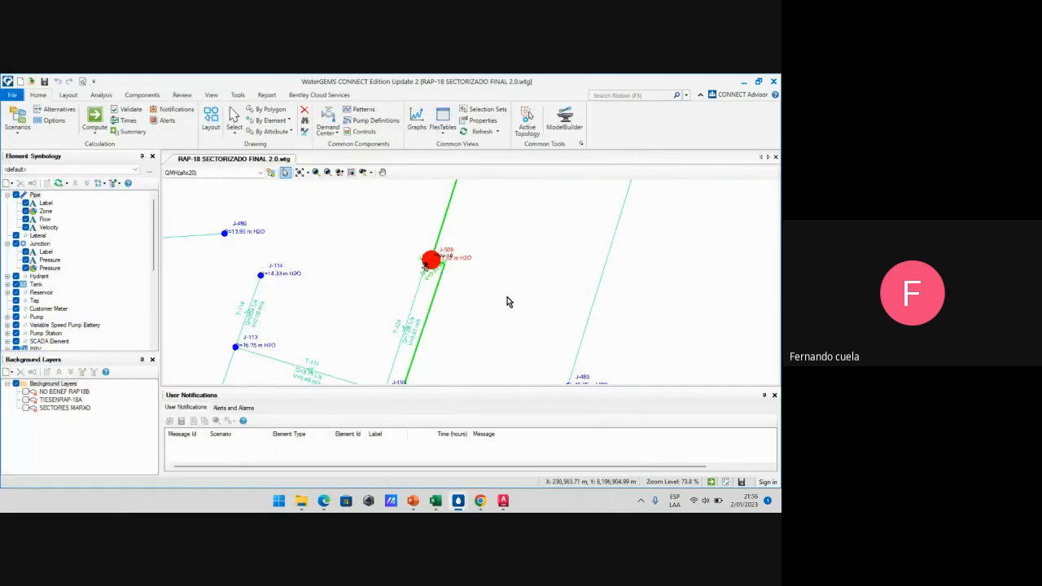
Return to PRV-16 on the green trunk line and check its initial pressure setting, elevation and zone in its properties
{"action": "scroll", "coordinate": [489, 282], "scroll_direction": "down", "scroll_amount": 7}
{"action": "scroll", "coordinate": [340, 272], "scroll_direction": "up", "scroll_amount": 4}
{"action": "middle_click_drag", "start_coordinate": [657, 280], "coordinate": [603, 280]}
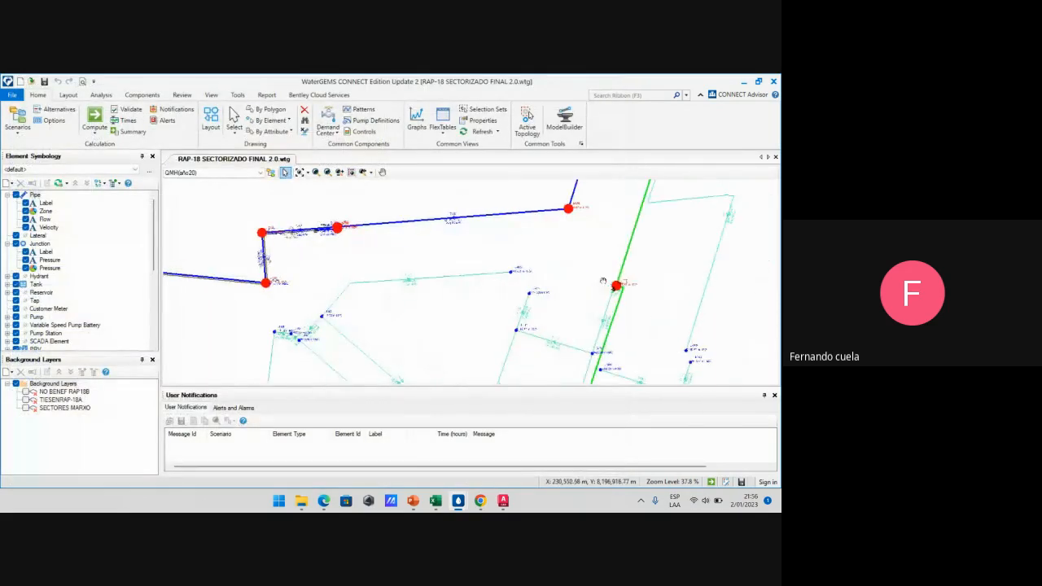
{"action": "scroll", "coordinate": [604, 283], "scroll_direction": "up", "scroll_amount": 6}
{"action": "scroll", "coordinate": [544, 281], "scroll_direction": "down", "scroll_amount": 4}
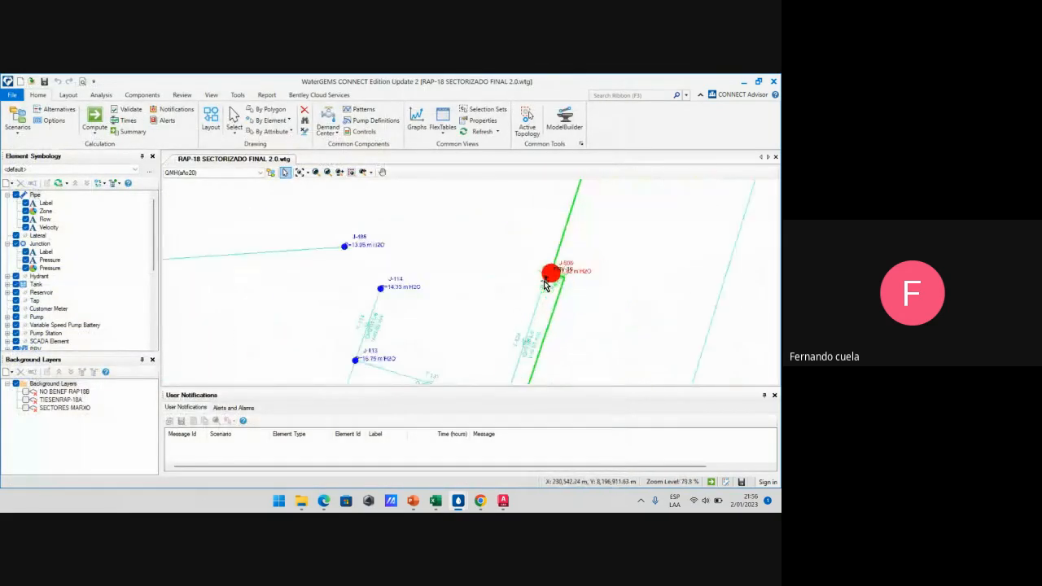
{"action": "scroll", "coordinate": [545, 283], "scroll_direction": "up", "scroll_amount": 8}
{"action": "scroll", "coordinate": [541, 284], "scroll_direction": "down", "scroll_amount": 2}
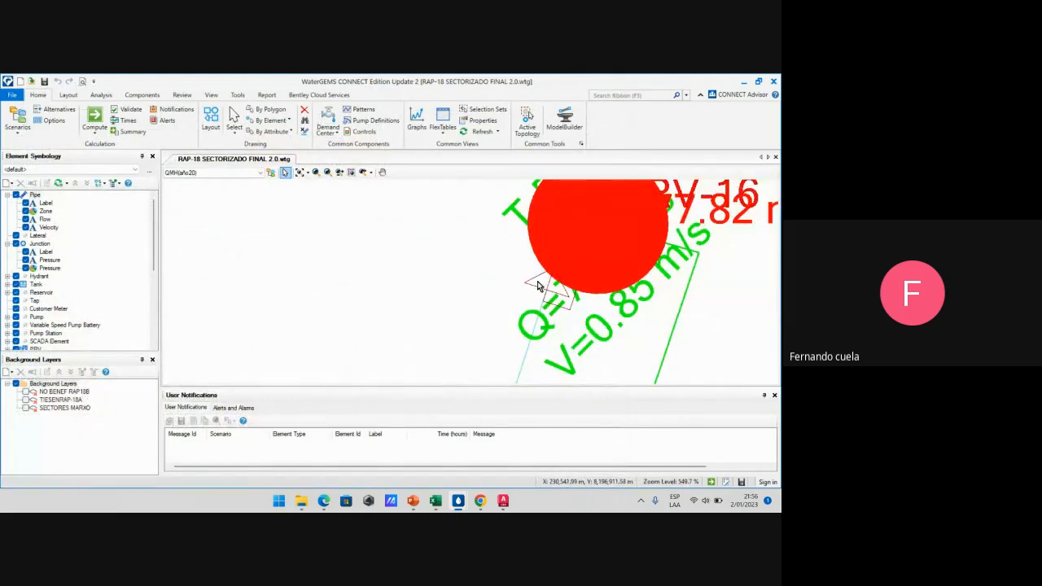
{"action": "double_click", "coordinate": [539, 284]}
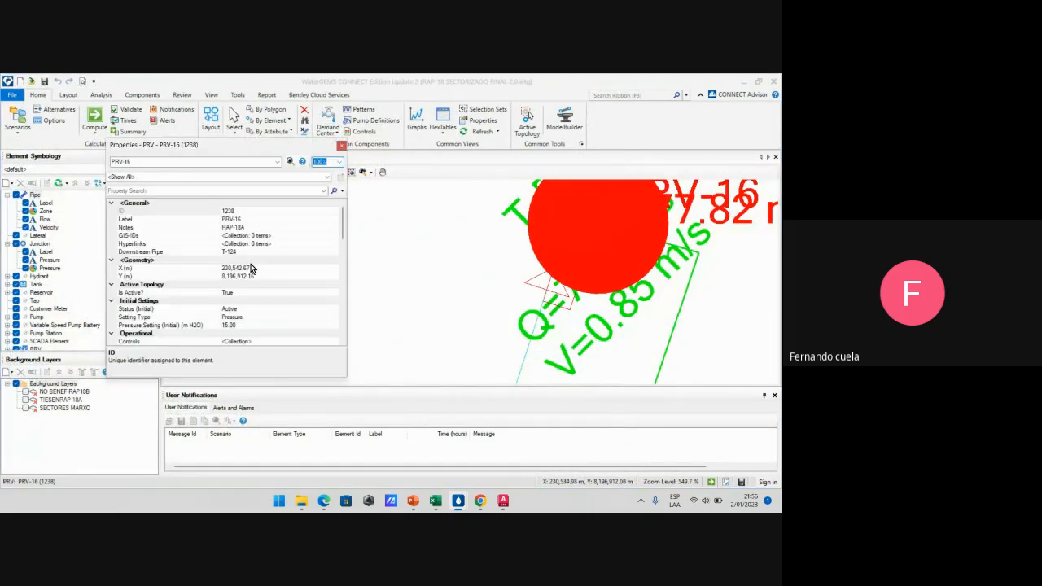
{"action": "scroll", "coordinate": [250, 264], "scroll_direction": "down", "scroll_amount": 5}
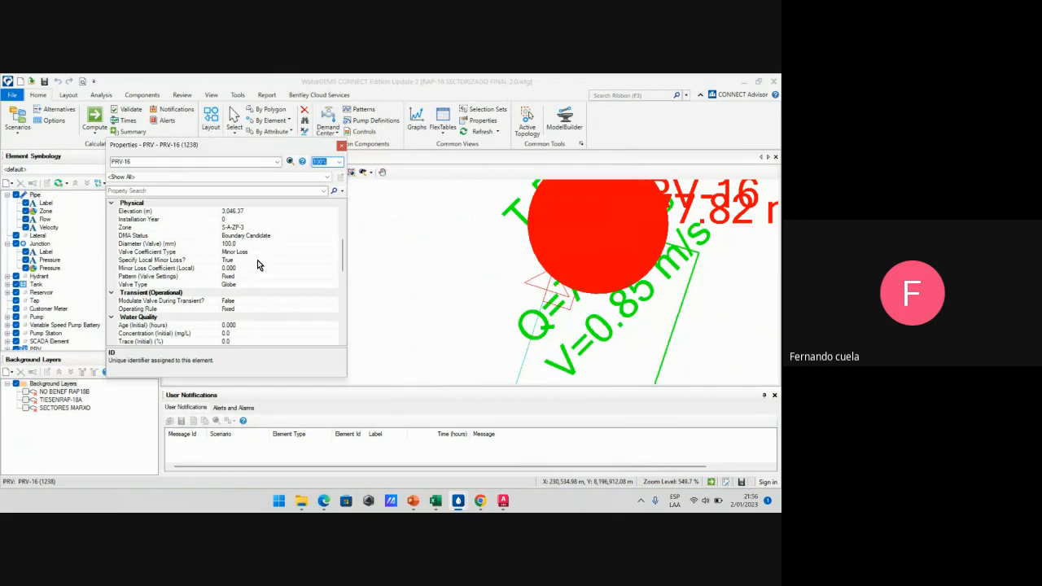
{"action": "scroll", "coordinate": [258, 273], "scroll_direction": "down", "scroll_amount": 2}
{"action": "scroll", "coordinate": [259, 278], "scroll_direction": "up", "scroll_amount": 5}
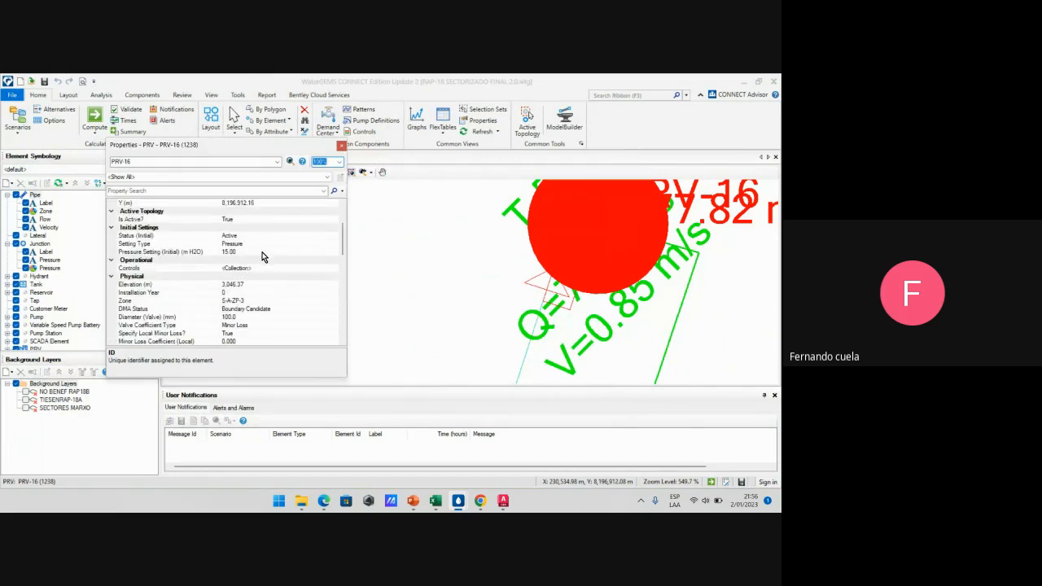
{"action": "left_click", "coordinate": [341, 145]}
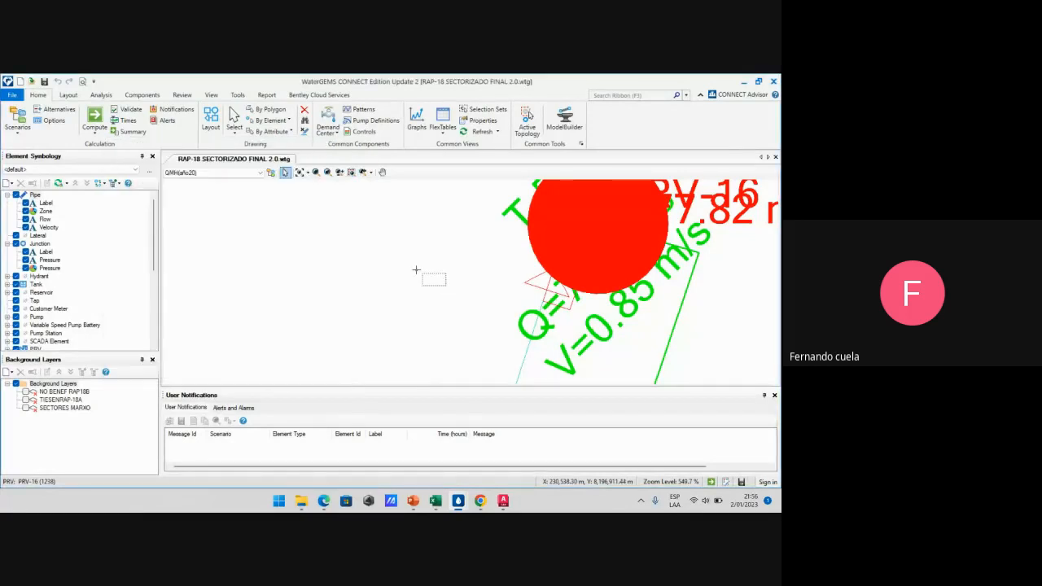
Examine how PRV-16 connects J-506 on the green trunk line to the turquoise distribution pipe downstream
{"action": "scroll", "coordinate": [416, 269], "scroll_direction": "down", "scroll_amount": 6}
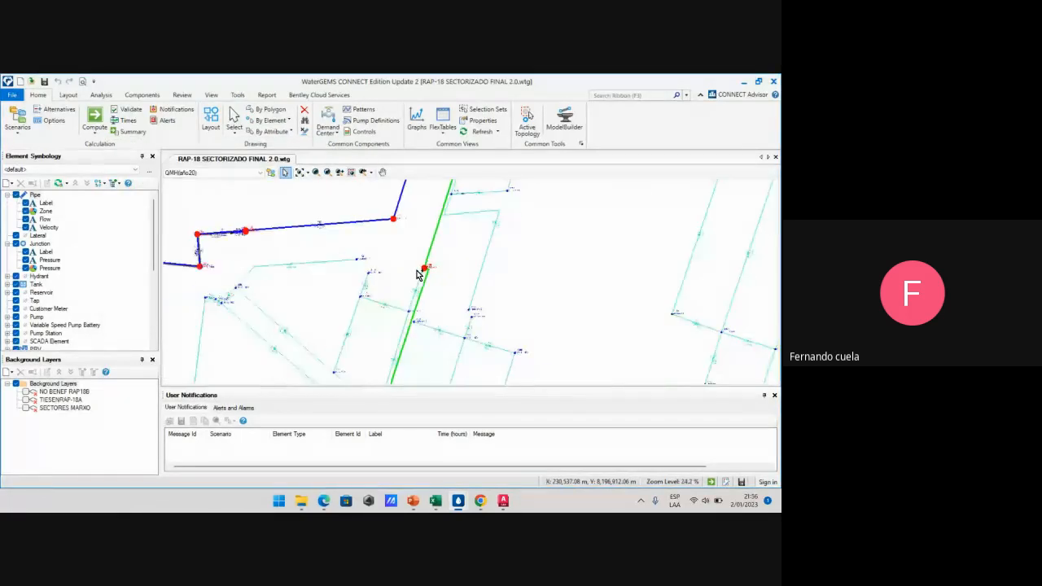
{"action": "scroll", "coordinate": [418, 275], "scroll_direction": "up", "scroll_amount": 5}
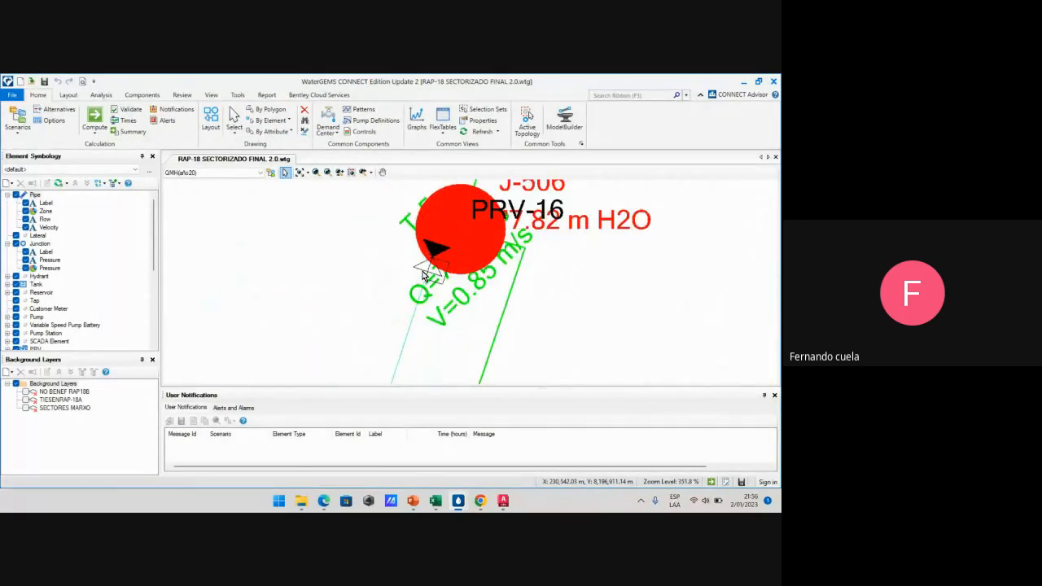
{"action": "scroll", "coordinate": [417, 270], "scroll_direction": "up", "scroll_amount": 1}
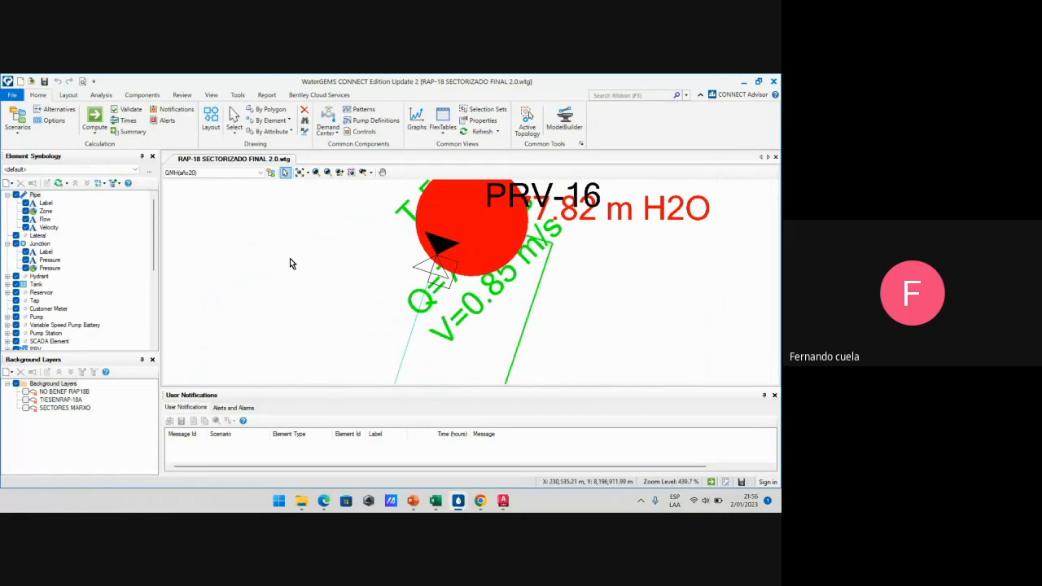
{"action": "scroll", "coordinate": [309, 267], "scroll_direction": "down", "scroll_amount": 1}
{"action": "scroll", "coordinate": [397, 269], "scroll_direction": "up", "scroll_amount": 4}
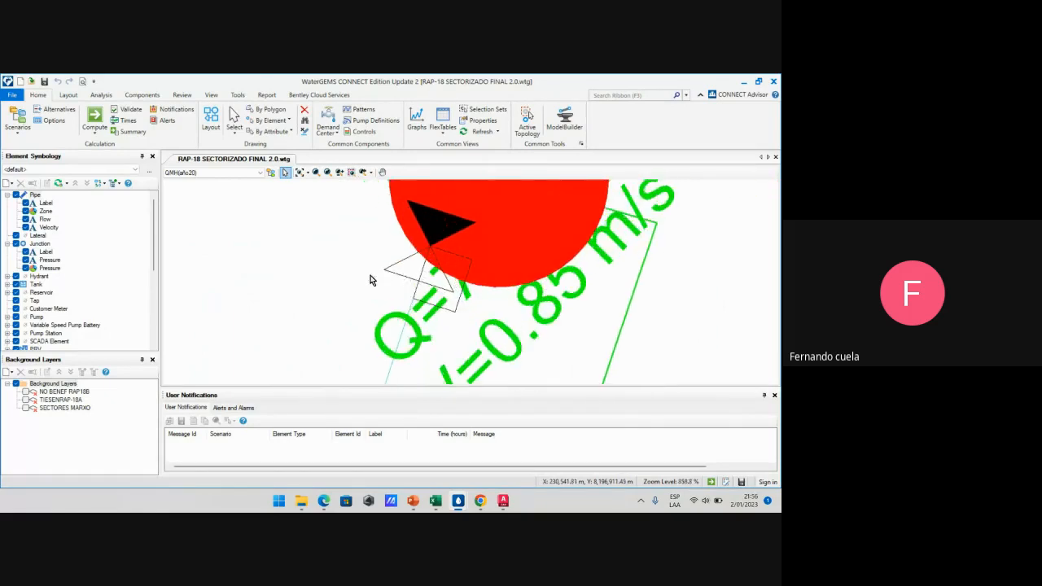
{"action": "scroll", "coordinate": [278, 271], "scroll_direction": "down", "scroll_amount": 2}
{"action": "scroll", "coordinate": [277, 275], "scroll_direction": "down", "scroll_amount": 4}
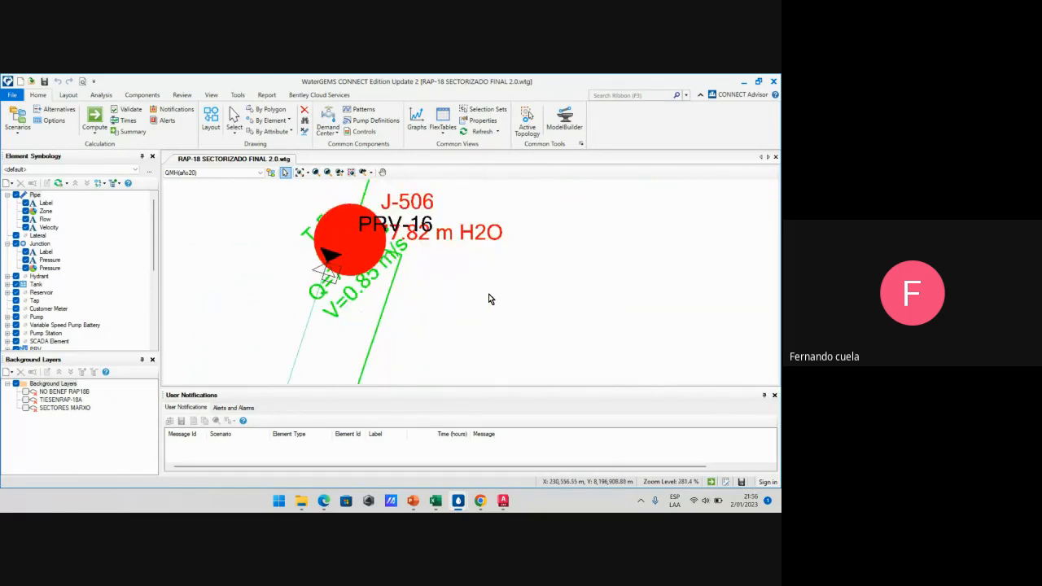
{"action": "scroll", "coordinate": [492, 297], "scroll_direction": "down", "scroll_amount": 4}
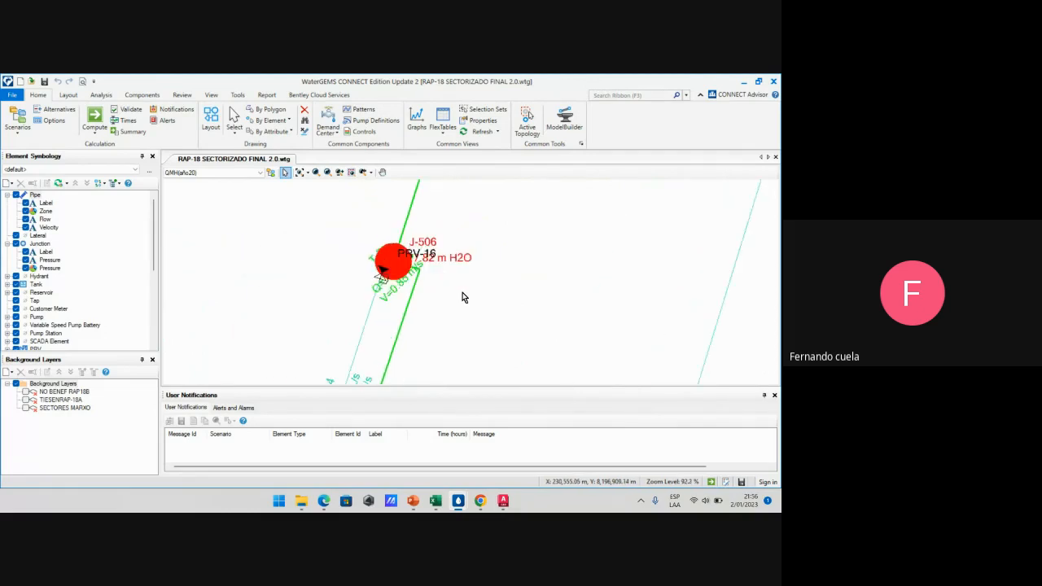
{"action": "scroll", "coordinate": [385, 278], "scroll_direction": "up", "scroll_amount": 5}
{"action": "scroll", "coordinate": [385, 278], "scroll_direction": "down", "scroll_amount": 4}
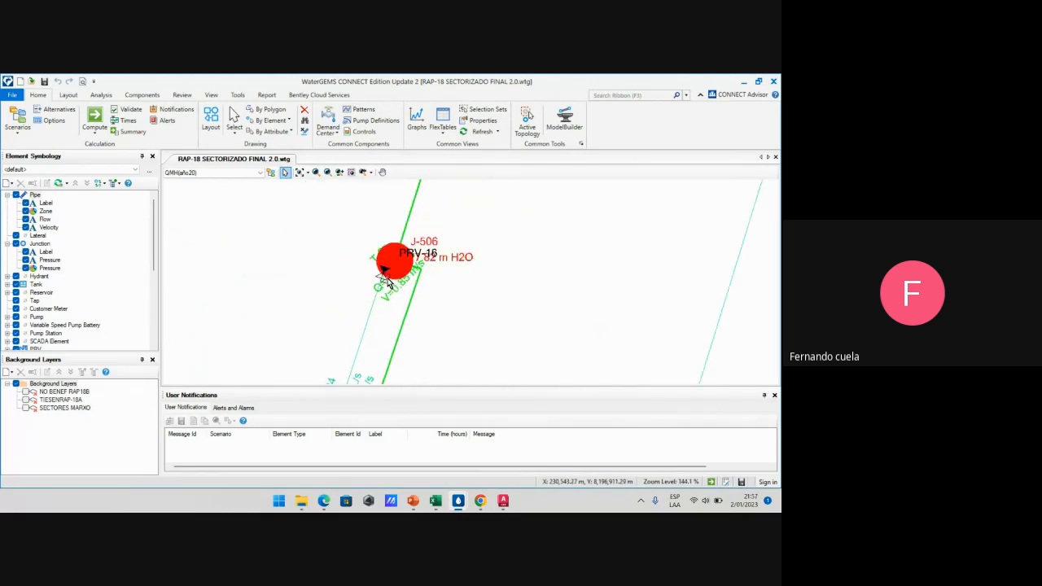
Examine the blue and green trunk lines from PRV-16 to their shared upstream start and across the supplied distribution sectors
{"action": "scroll", "coordinate": [385, 277], "scroll_direction": "down", "scroll_amount": 1}
{"action": "scroll", "coordinate": [385, 278], "scroll_direction": "up", "scroll_amount": 5}
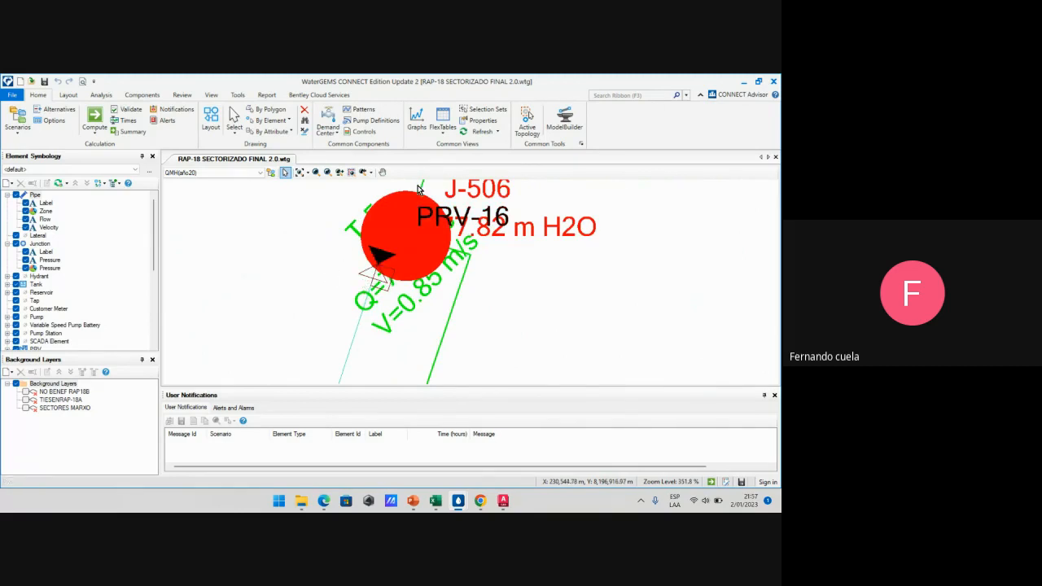
{"action": "scroll", "coordinate": [500, 255], "scroll_direction": "down", "scroll_amount": 15}
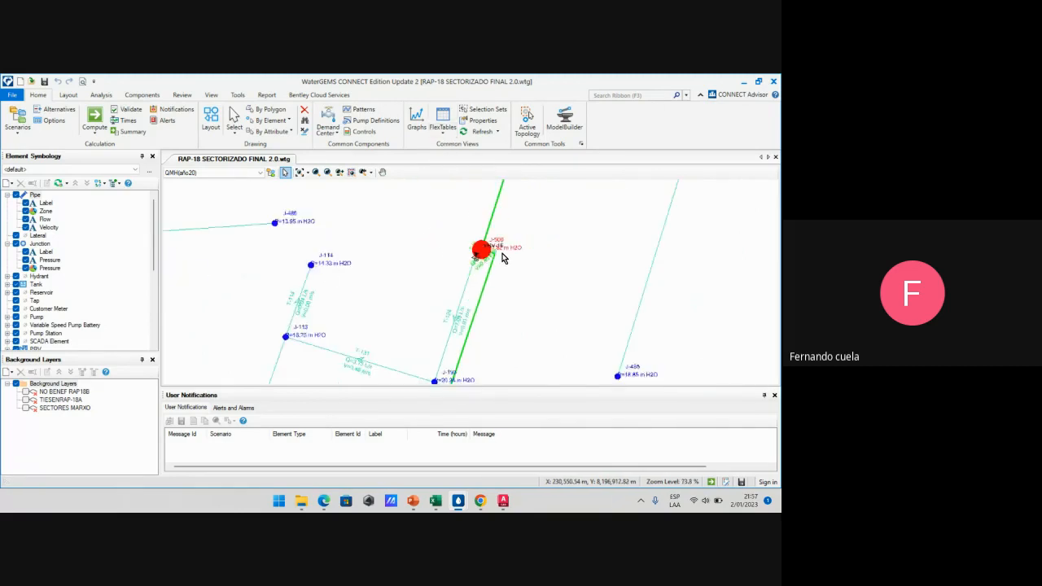
{"action": "scroll", "coordinate": [501, 257], "scroll_direction": "down", "scroll_amount": 7}
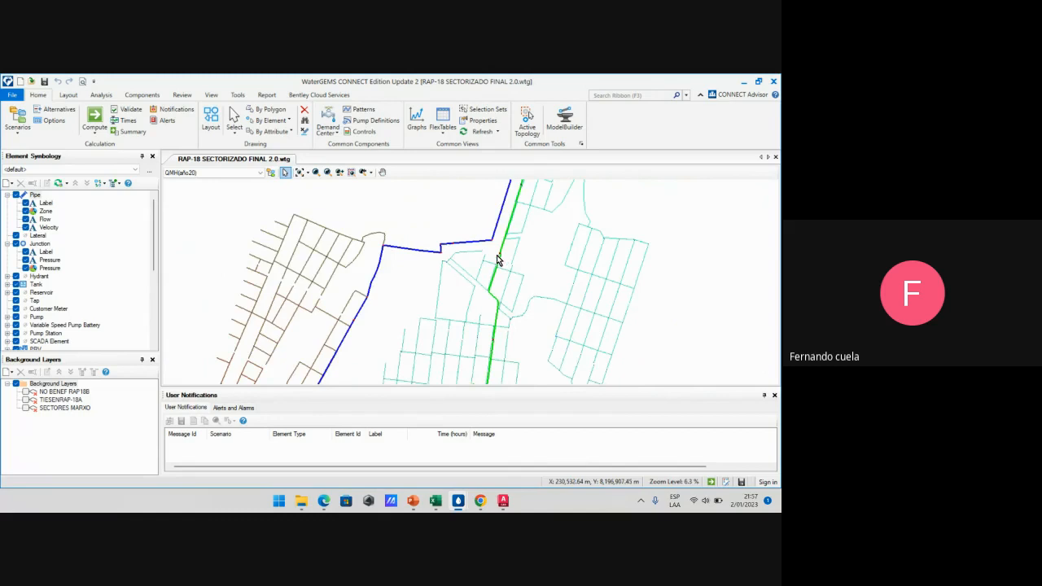
{"action": "scroll", "coordinate": [498, 260], "scroll_direction": "up", "scroll_amount": 3}
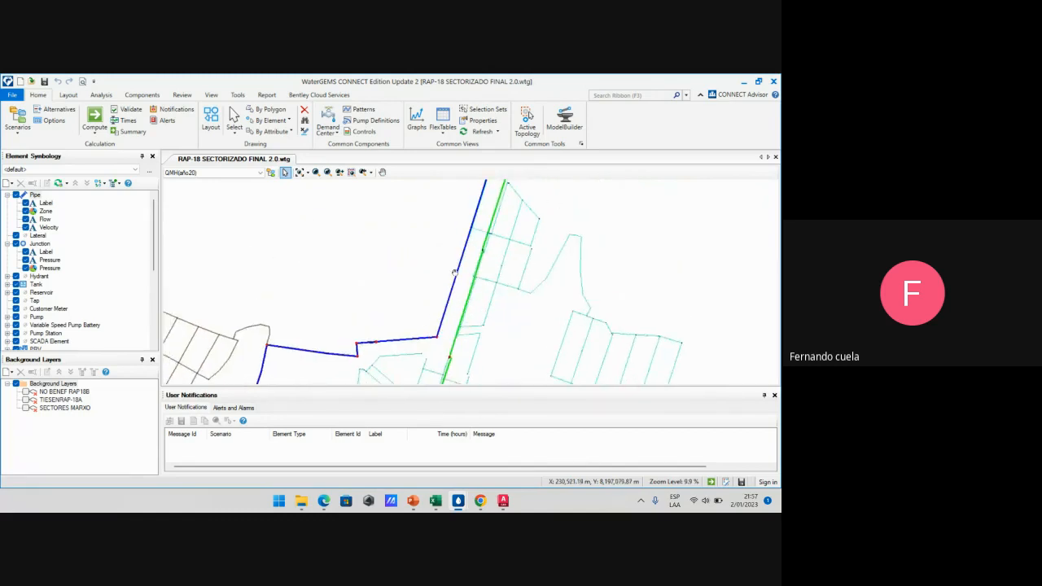
{"action": "scroll", "coordinate": [374, 281], "scroll_direction": "up", "scroll_amount": 5}
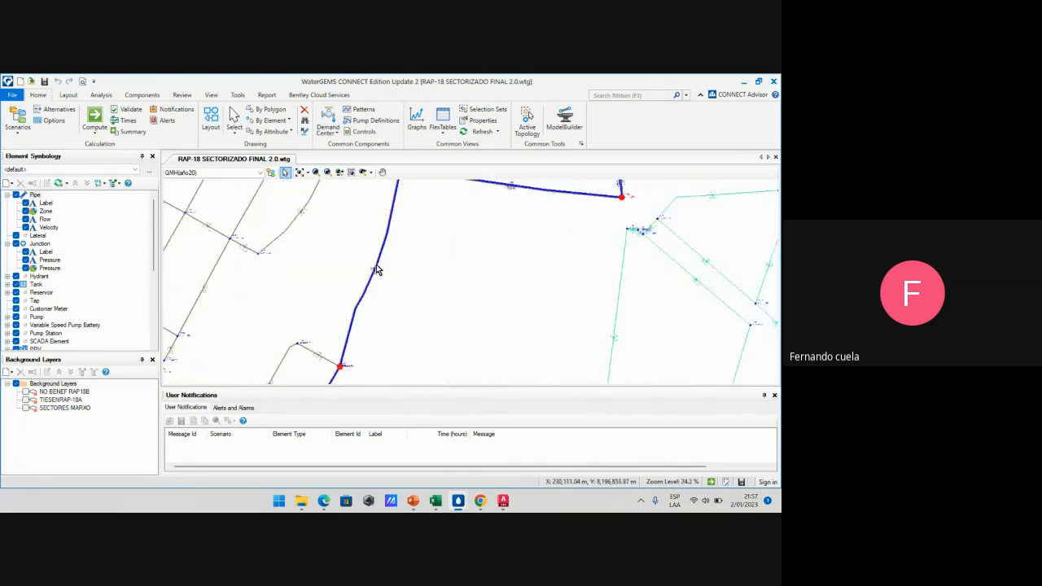
{"action": "scroll", "coordinate": [376, 267], "scroll_direction": "down", "scroll_amount": 10}
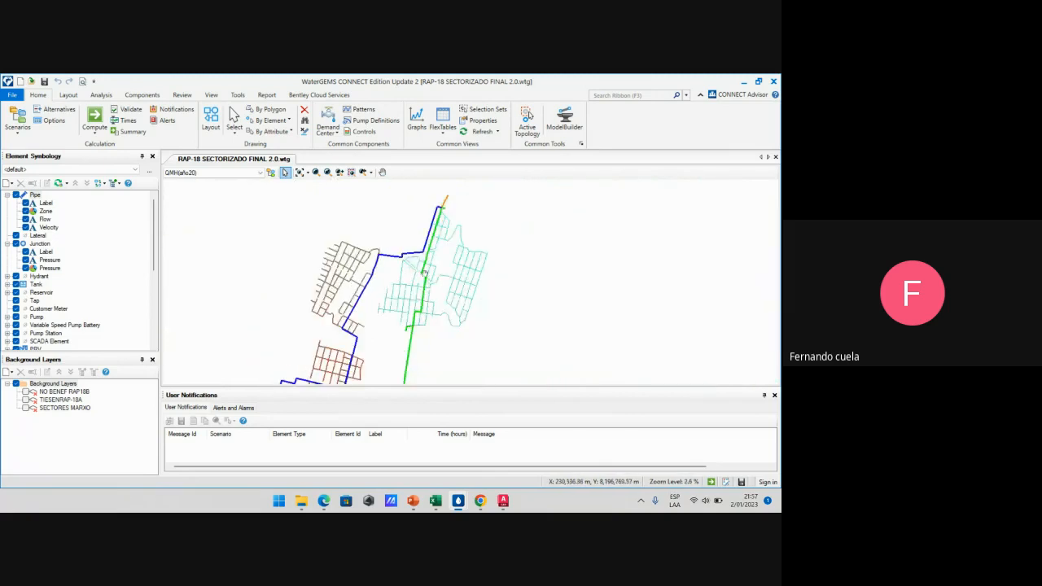
{"action": "scroll", "coordinate": [402, 274], "scroll_direction": "up", "scroll_amount": 3}
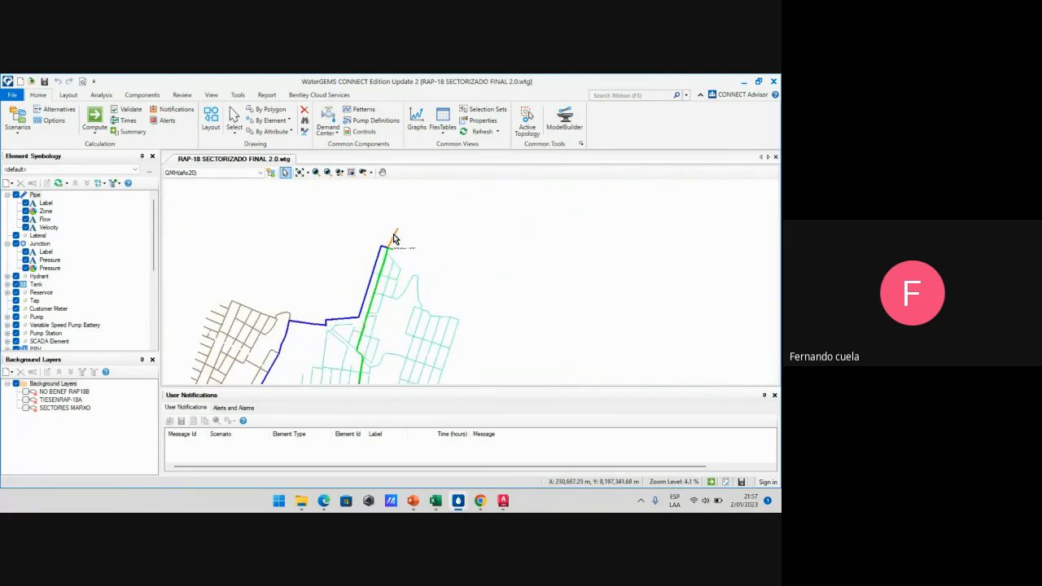
{"action": "scroll", "coordinate": [329, 277], "scroll_direction": "down", "scroll_amount": 6}
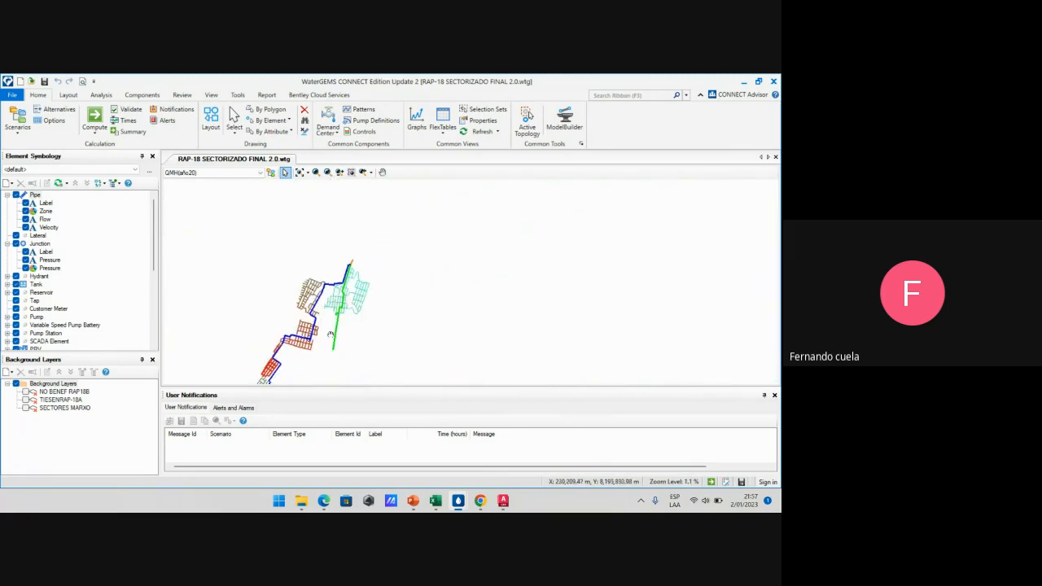
{"action": "scroll", "coordinate": [380, 261], "scroll_direction": "up", "scroll_amount": 5}
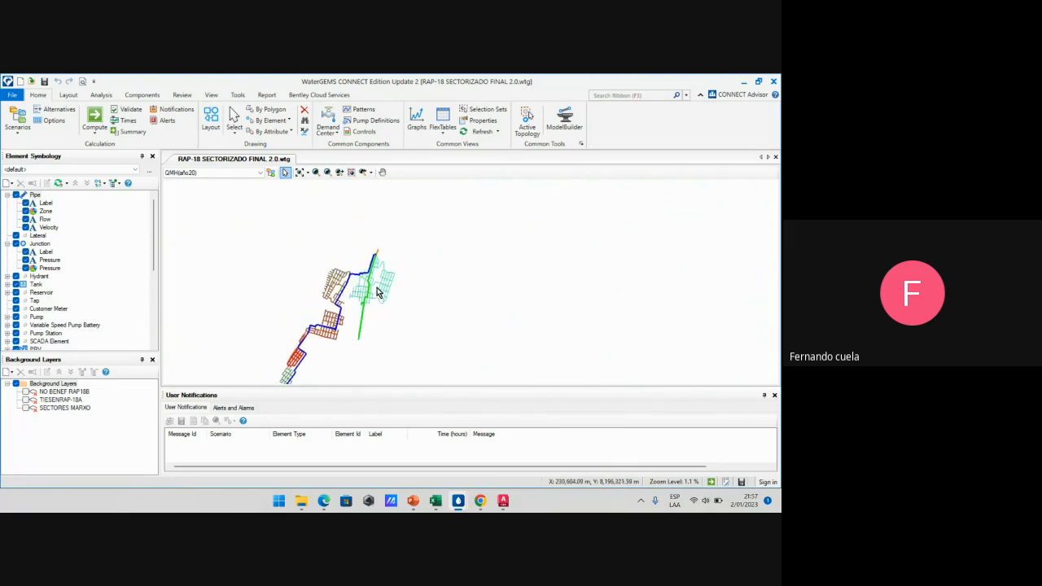
{"action": "scroll", "coordinate": [379, 260], "scroll_direction": "up", "scroll_amount": 3}
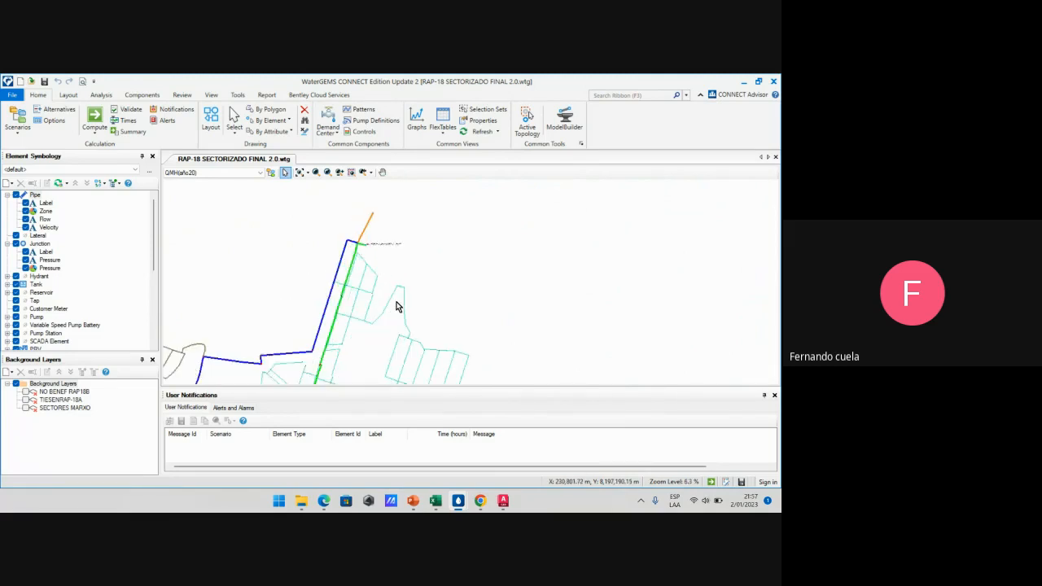
Switch to the AutoCAD drawing and examine the red trunk line's route through the yellow distribution network and magenta contours
{"action": "left_click", "coordinate": [503, 502]}
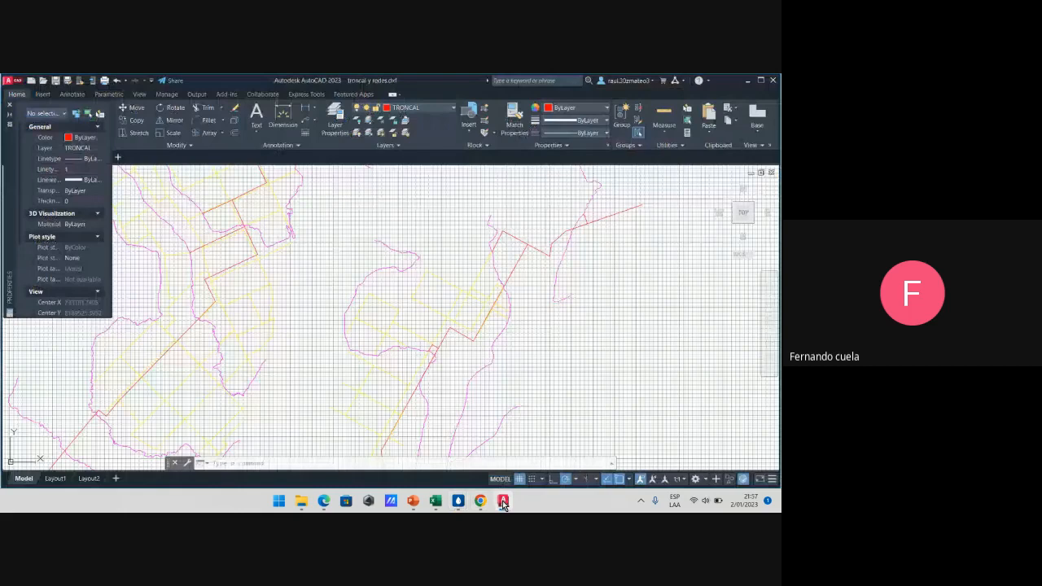
{"action": "scroll", "coordinate": [502, 370], "scroll_direction": "down", "scroll_amount": 4}
{"action": "scroll", "coordinate": [539, 350], "scroll_direction": "up", "scroll_amount": 4}
{"action": "scroll", "coordinate": [576, 301], "scroll_direction": "down", "scroll_amount": 4}
{"action": "middle_click_drag", "start_coordinate": [576, 300], "coordinate": [539, 315]}
{"action": "scroll", "coordinate": [539, 314], "scroll_direction": "up", "scroll_amount": 4}
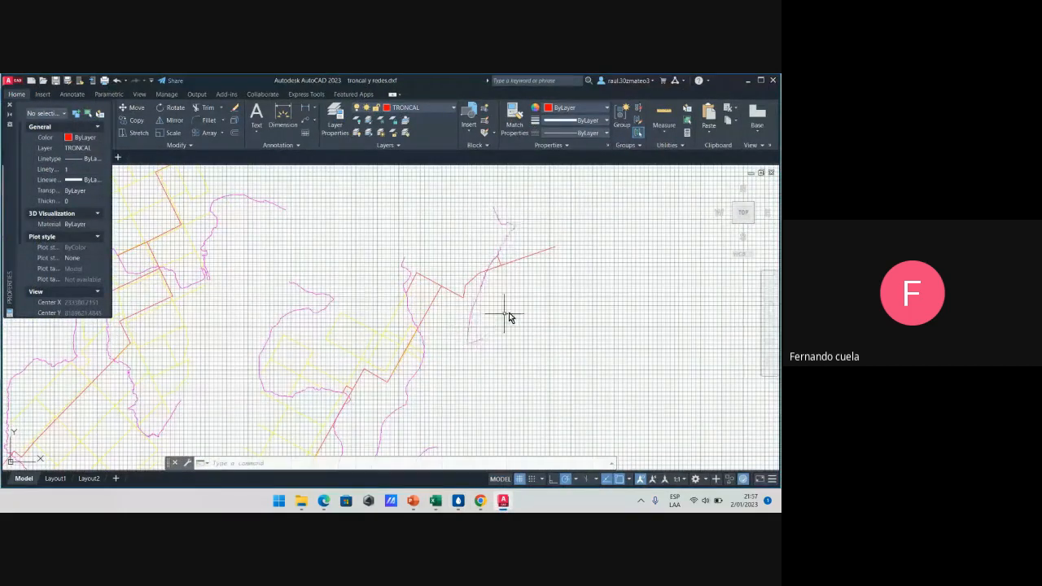
{"action": "scroll", "coordinate": [508, 316], "scroll_direction": "down", "scroll_amount": 4}
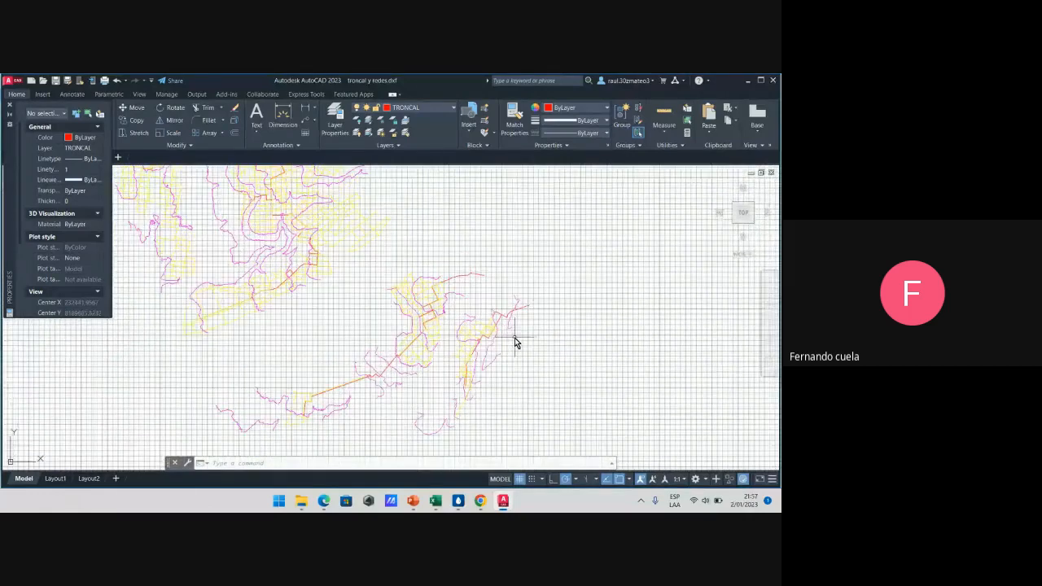
{"action": "scroll", "coordinate": [505, 339], "scroll_direction": "up", "scroll_amount": 5}
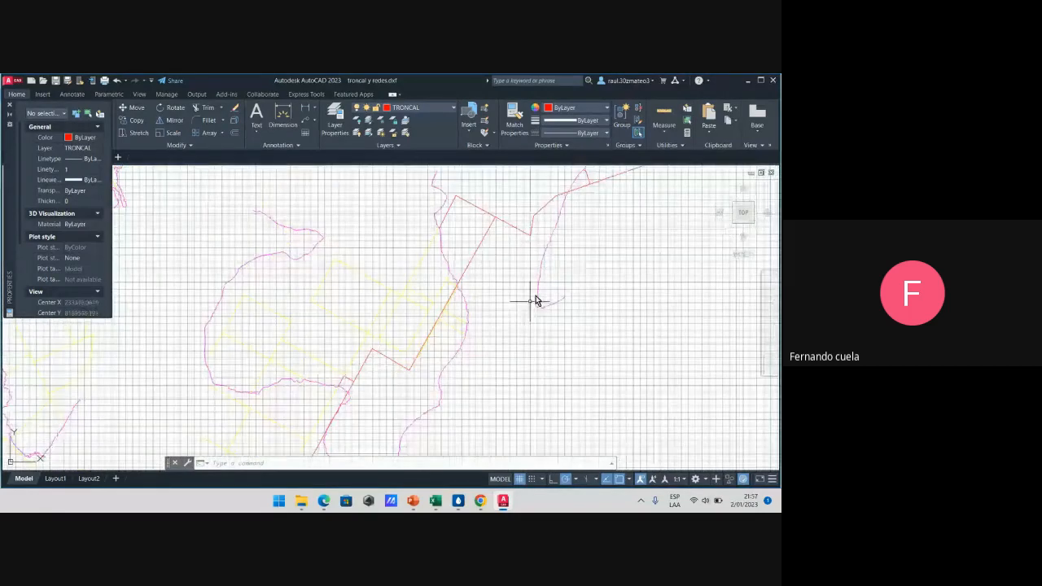
{"action": "scroll", "coordinate": [537, 300], "scroll_direction": "down", "scroll_amount": 3}
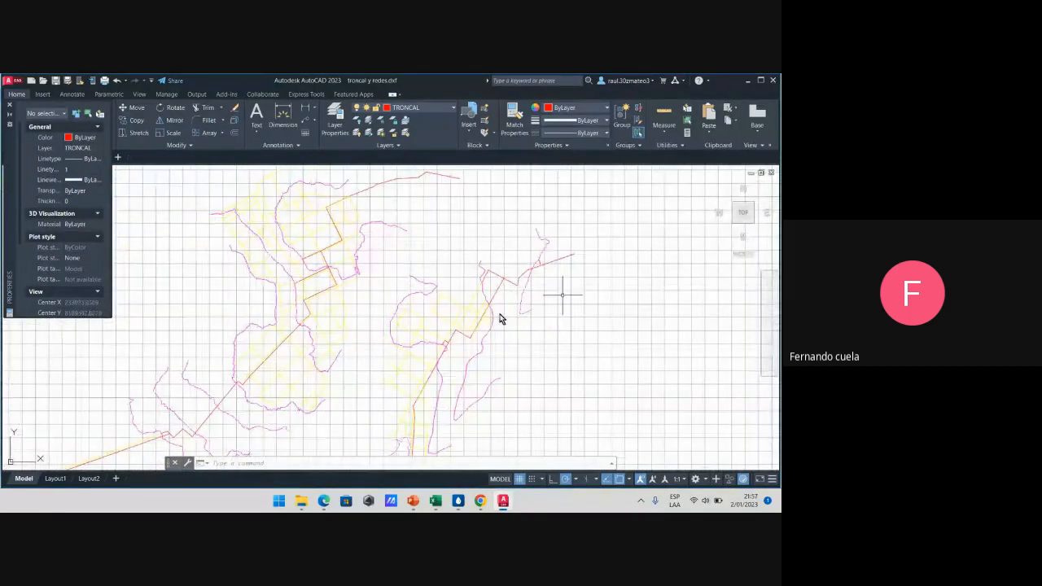
{"action": "scroll", "coordinate": [489, 318], "scroll_direction": "up", "scroll_amount": 3}
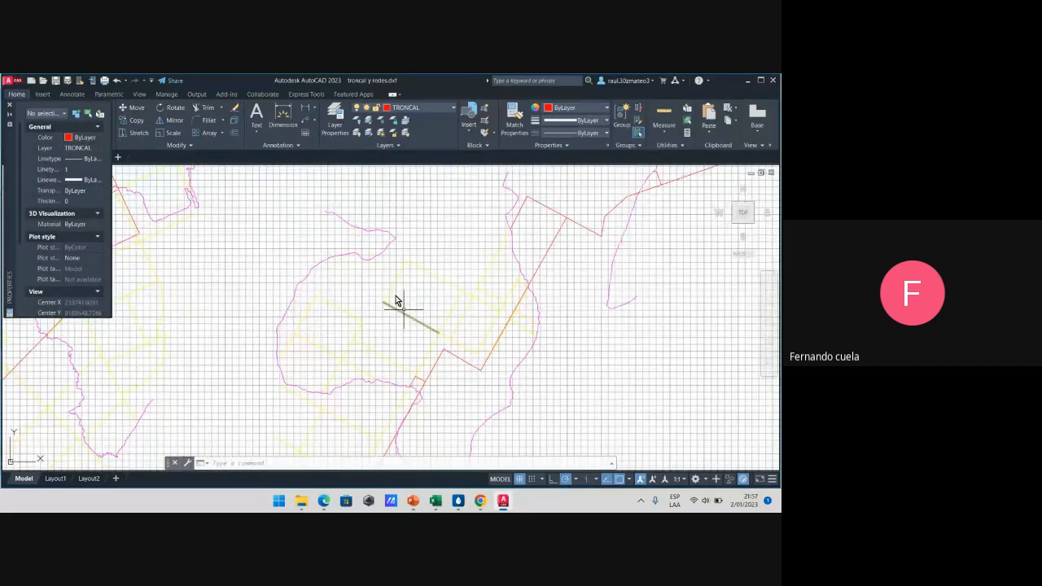
{"action": "scroll", "coordinate": [526, 319], "scroll_direction": "down", "scroll_amount": 3}
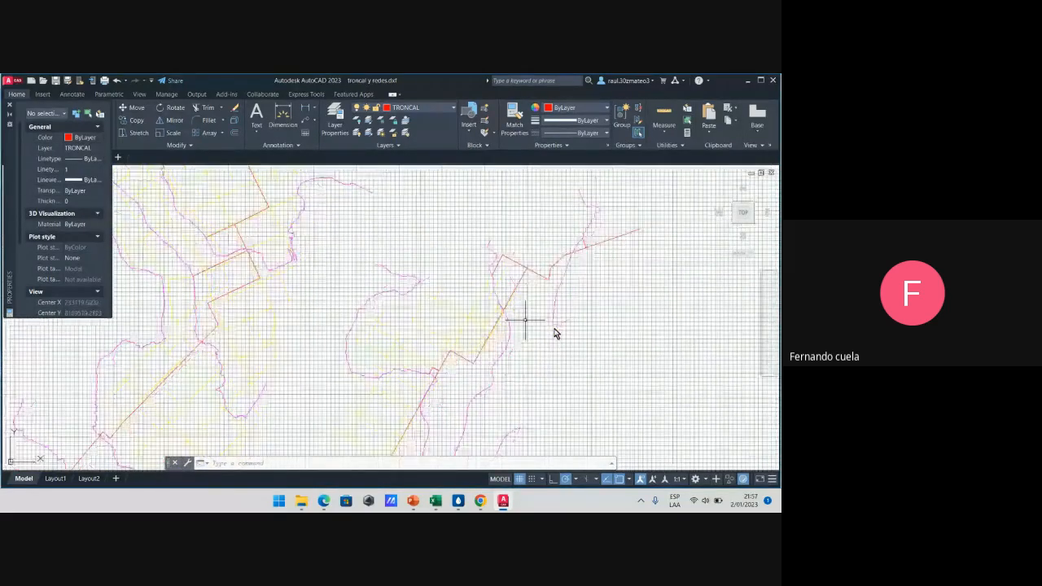
{"action": "scroll", "coordinate": [505, 309], "scroll_direction": "up", "scroll_amount": 3}
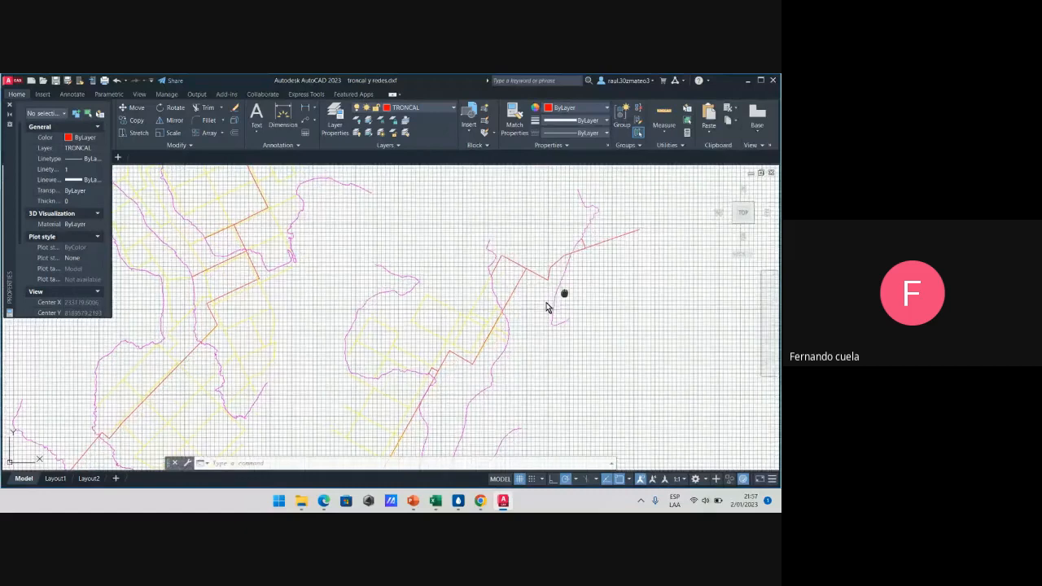
{"action": "scroll", "coordinate": [514, 258], "scroll_direction": "down", "scroll_amount": 3}
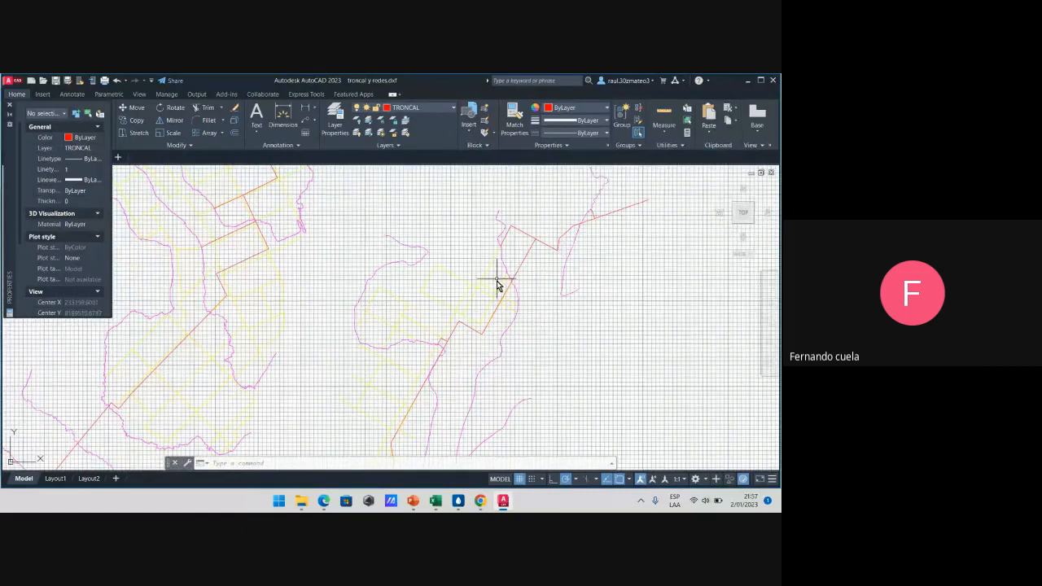
{"action": "mouse_move", "coordinate": [495, 300]}
{"action": "middle_mouse_down"}
{"action": "mouse_move", "coordinate": [493, 268]}
{"action": "mouse_move", "coordinate": [478, 259]}
{"action": "middle_mouse_up"}
{"action": "mouse_move", "coordinate": [436, 313]}
{"action": "middle_mouse_down"}
{"action": "mouse_move", "coordinate": [474, 245]}
{"action": "mouse_move", "coordinate": [375, 350]}
{"action": "middle_mouse_up"}
Switch to the RAP-50 WaterGEMS model and check the RAP-50 tank's elevation and water level labels
{"action": "mouse_move", "coordinate": [457, 494]}
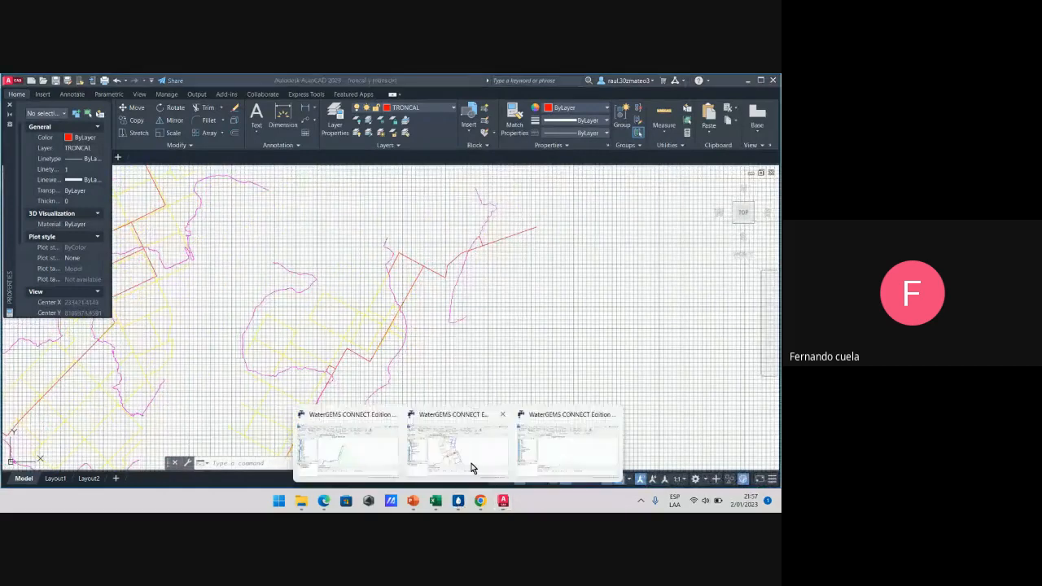
{"action": "left_click", "coordinate": [473, 453]}
{"action": "scroll", "coordinate": [448, 290], "scroll_direction": "down", "scroll_amount": 2}
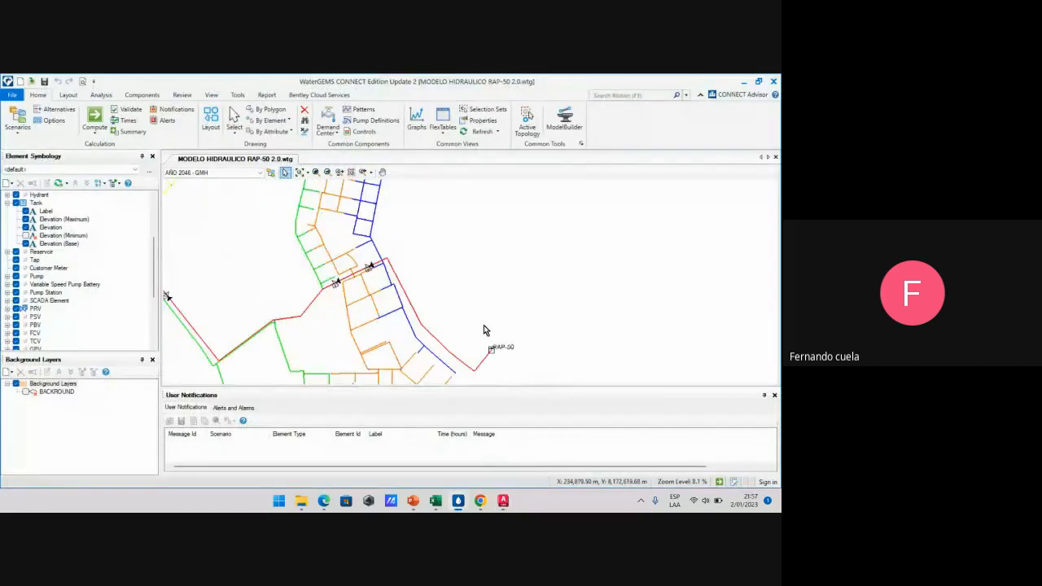
{"action": "scroll", "coordinate": [486, 332], "scroll_direction": "up", "scroll_amount": 4}
{"action": "middle_click_drag", "start_coordinate": [504, 378], "coordinate": [429, 309]}
{"action": "scroll", "coordinate": [429, 310], "scroll_direction": "up", "scroll_amount": 6}
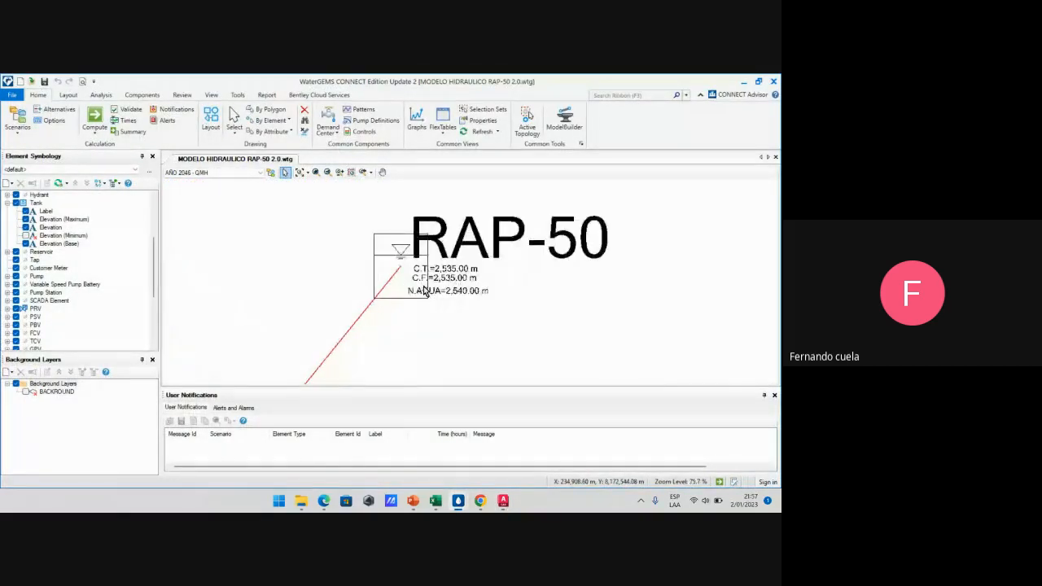
{"action": "scroll", "coordinate": [424, 292], "scroll_direction": "up", "scroll_amount": 1}
{"action": "scroll", "coordinate": [469, 281], "scroll_direction": "down", "scroll_amount": 5}
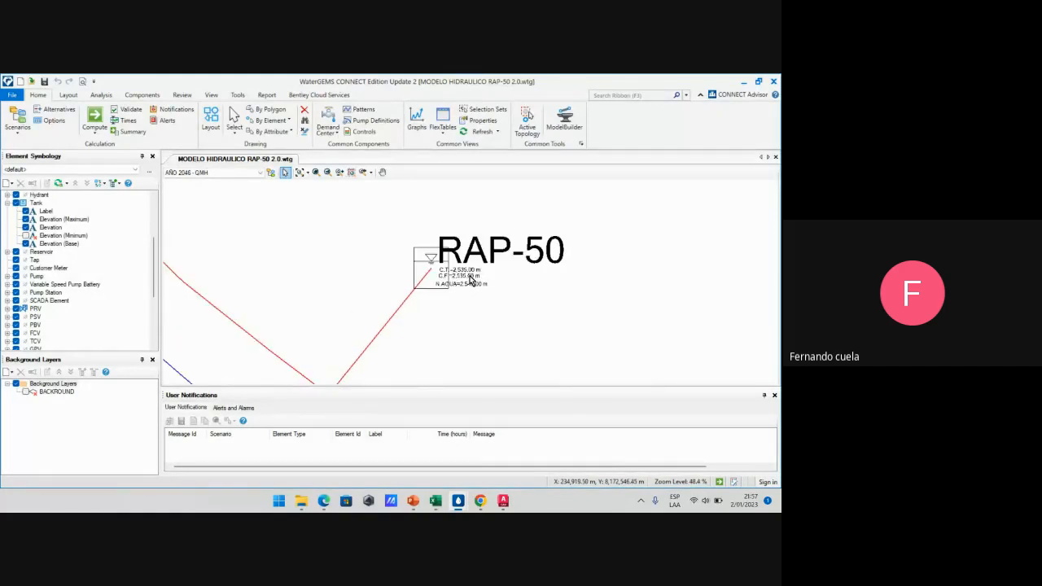
{"action": "scroll", "coordinate": [411, 311], "scroll_direction": "down", "scroll_amount": 3}
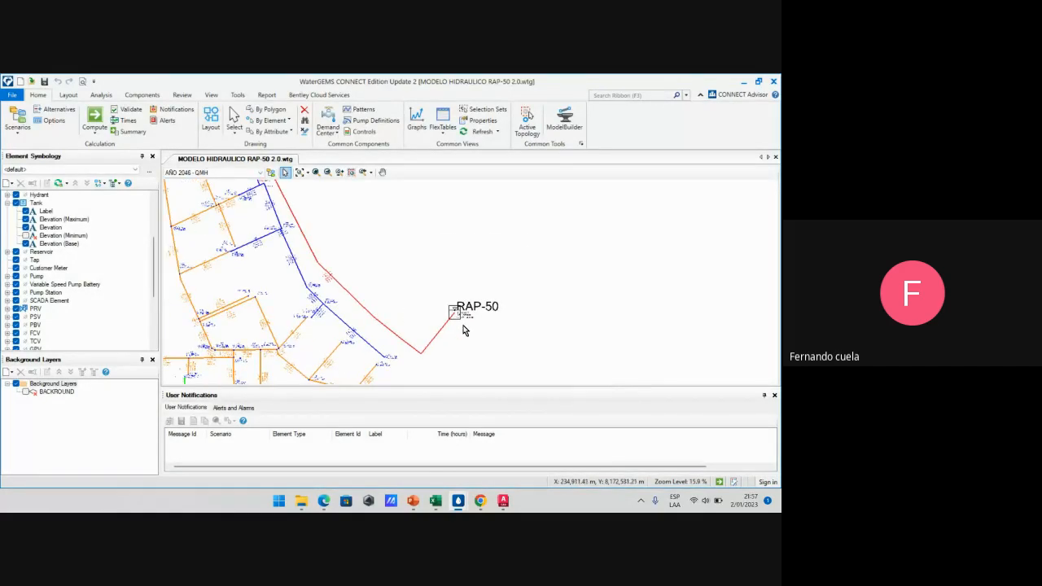
{"action": "scroll", "coordinate": [464, 326], "scroll_direction": "up", "scroll_amount": 7}
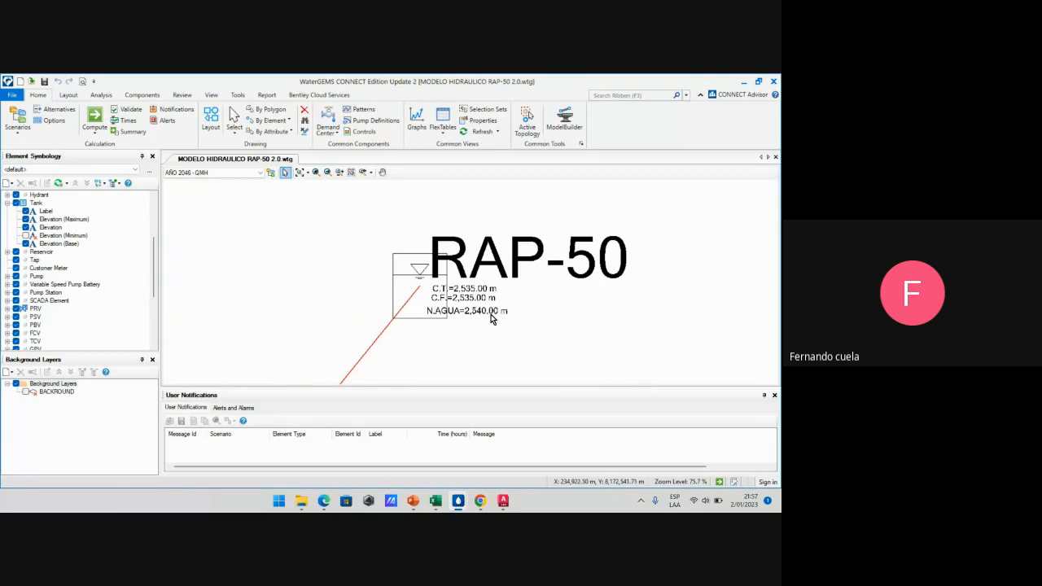
Examine PRV-1 on the red trunk line, including its inlet and outlet pressures and the neighbouring junctions
{"action": "scroll", "coordinate": [491, 317], "scroll_direction": "down", "scroll_amount": 10}
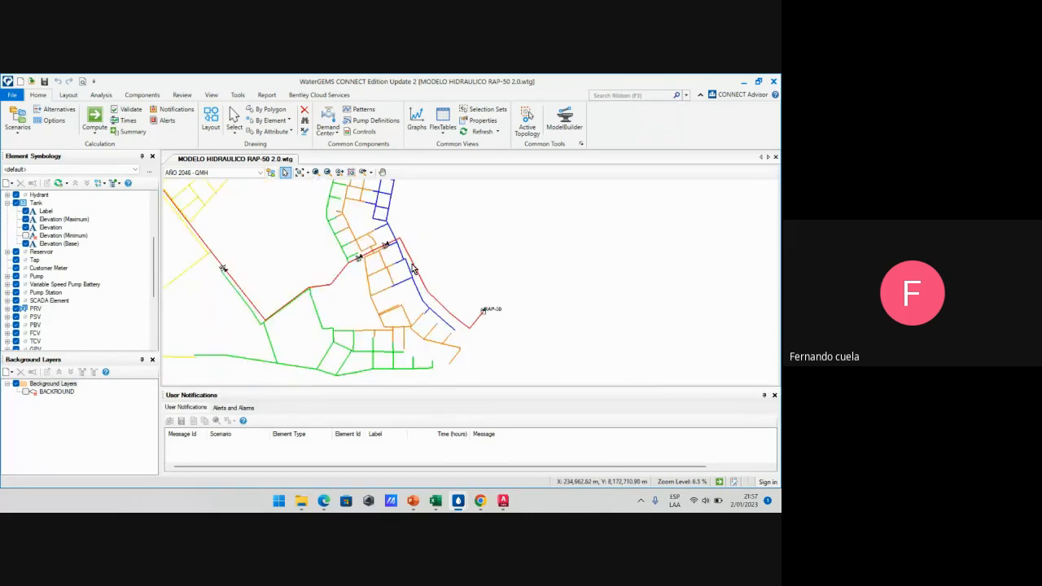
{"action": "scroll", "coordinate": [387, 264], "scroll_direction": "up", "scroll_amount": 10}
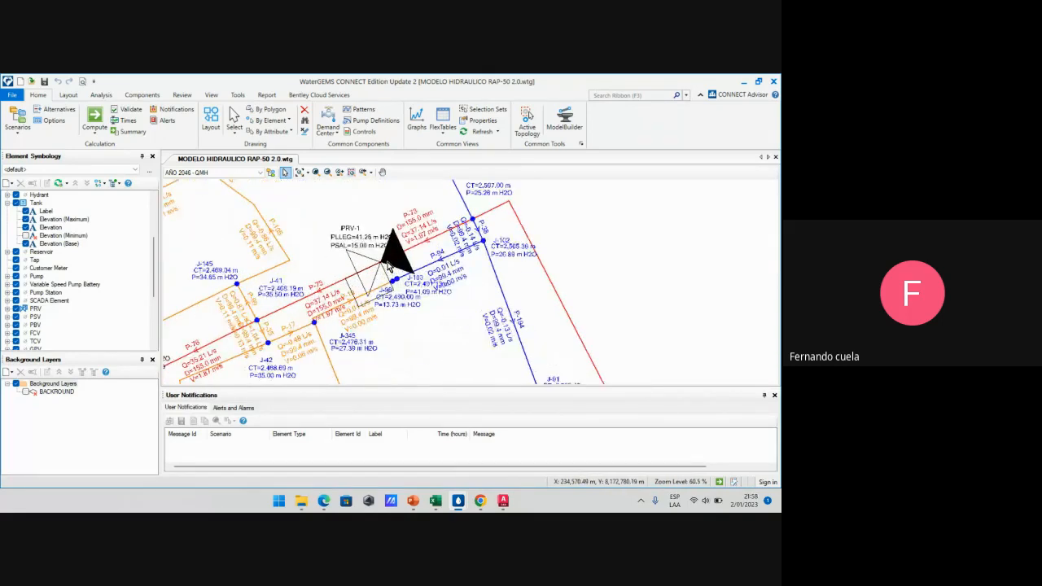
{"action": "scroll", "coordinate": [389, 266], "scroll_direction": "down", "scroll_amount": 5}
{"action": "scroll", "coordinate": [389, 267], "scroll_direction": "up", "scroll_amount": 3}
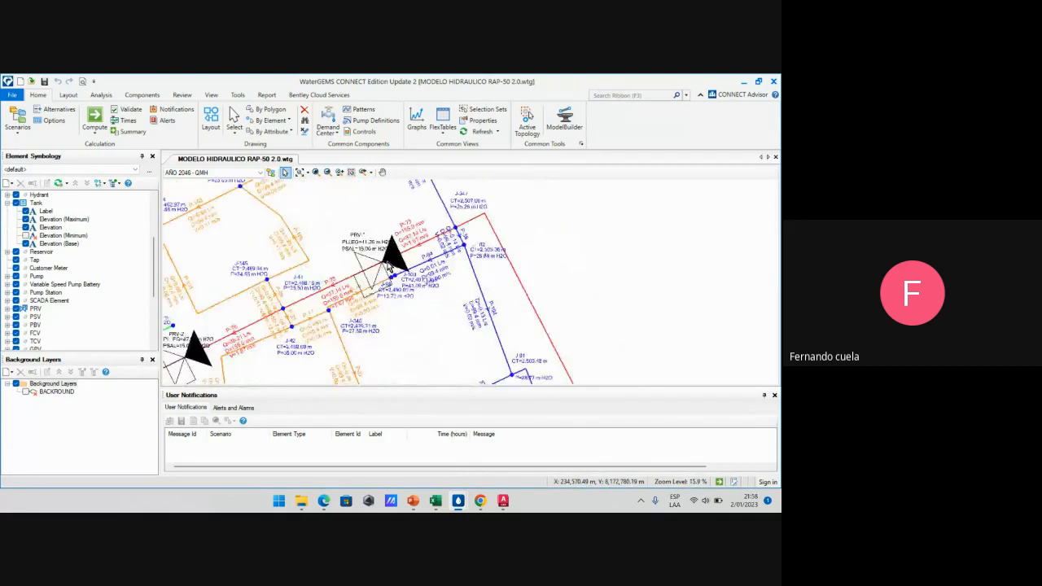
{"action": "scroll", "coordinate": [389, 265], "scroll_direction": "up", "scroll_amount": 4}
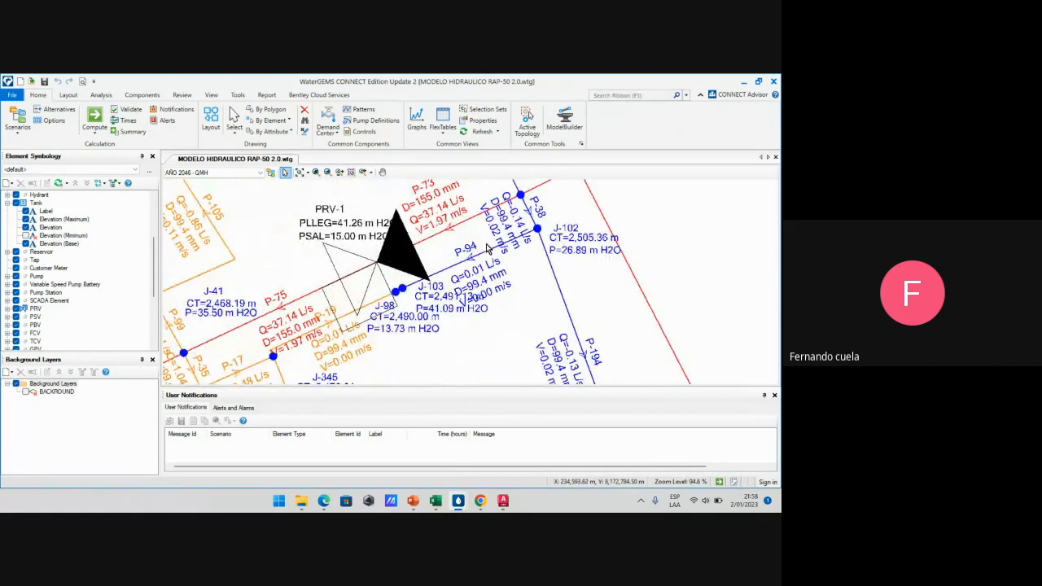
{"action": "scroll", "coordinate": [411, 250], "scroll_direction": "down", "scroll_amount": 10}
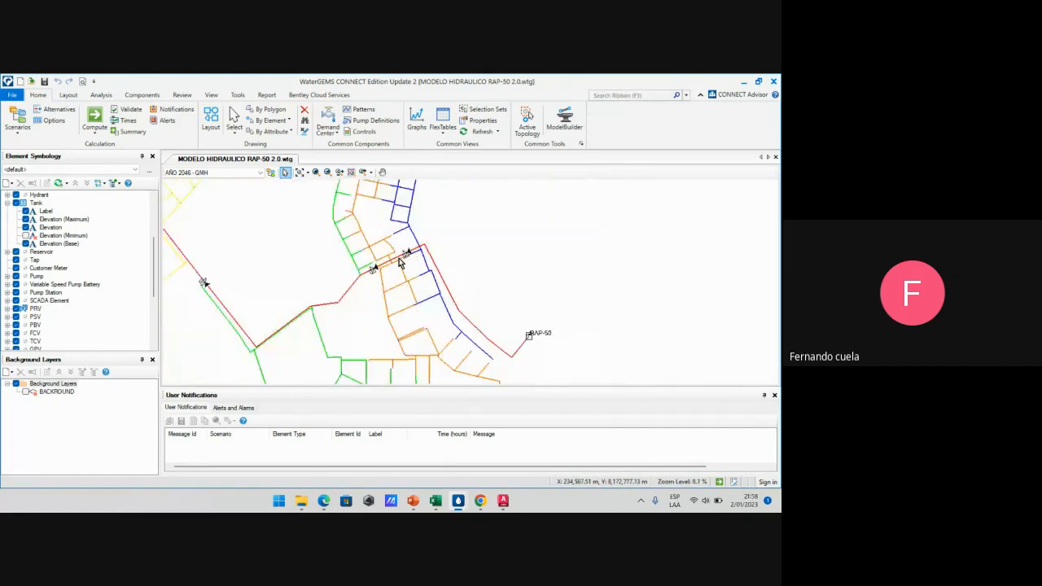
Switch to the RAP-18 WaterGEMS model and examine PRV-1 at J-502 on the green trunk line
{"action": "mouse_move", "coordinate": [460, 501]}
{"action": "left_click", "coordinate": [363, 429]}
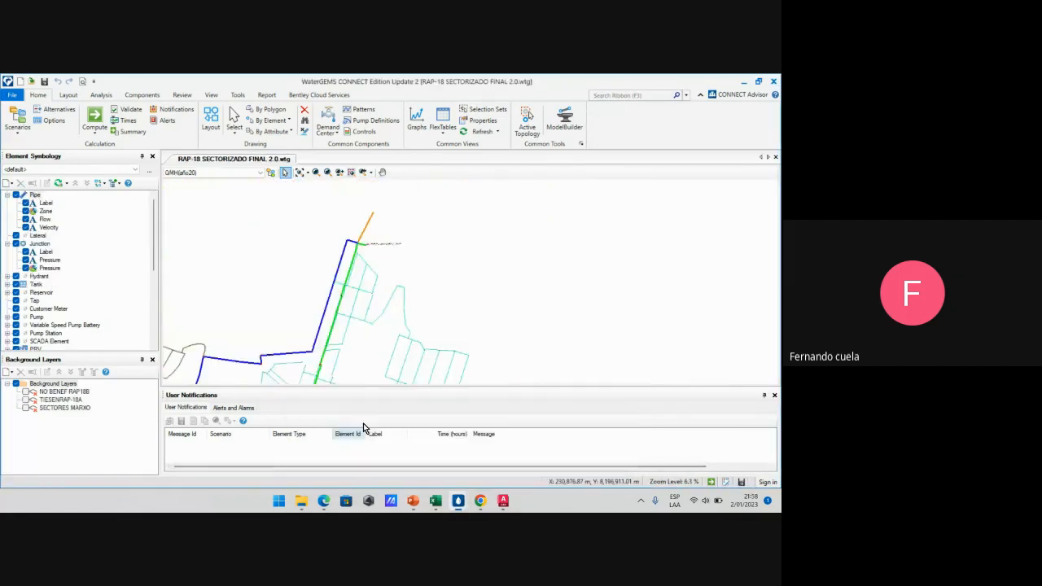
{"action": "scroll", "coordinate": [358, 284], "scroll_direction": "up", "scroll_amount": 15}
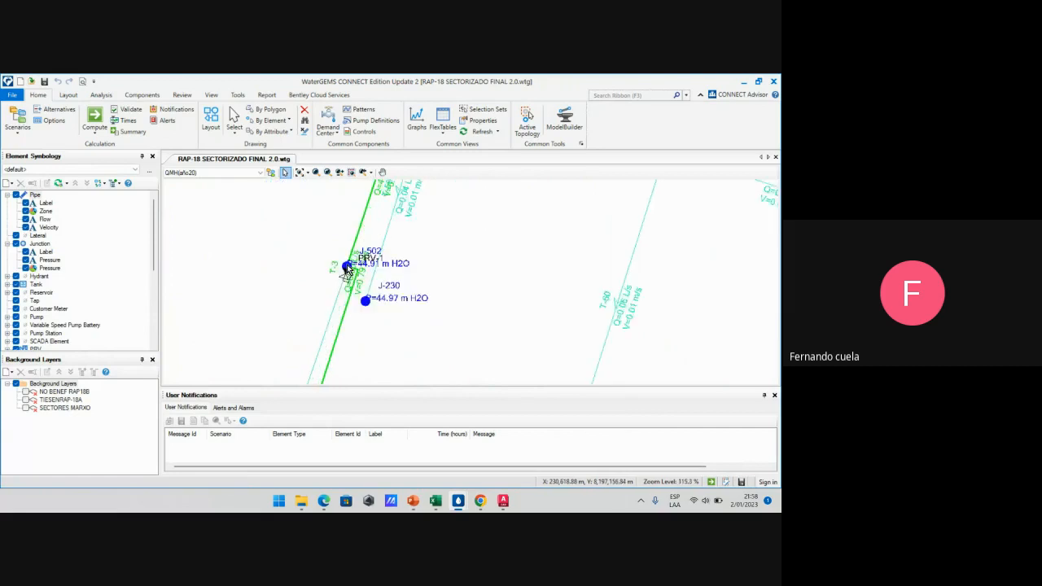
{"action": "scroll", "coordinate": [346, 278], "scroll_direction": "up", "scroll_amount": 3}
{"action": "scroll", "coordinate": [345, 284], "scroll_direction": "down", "scroll_amount": 2}
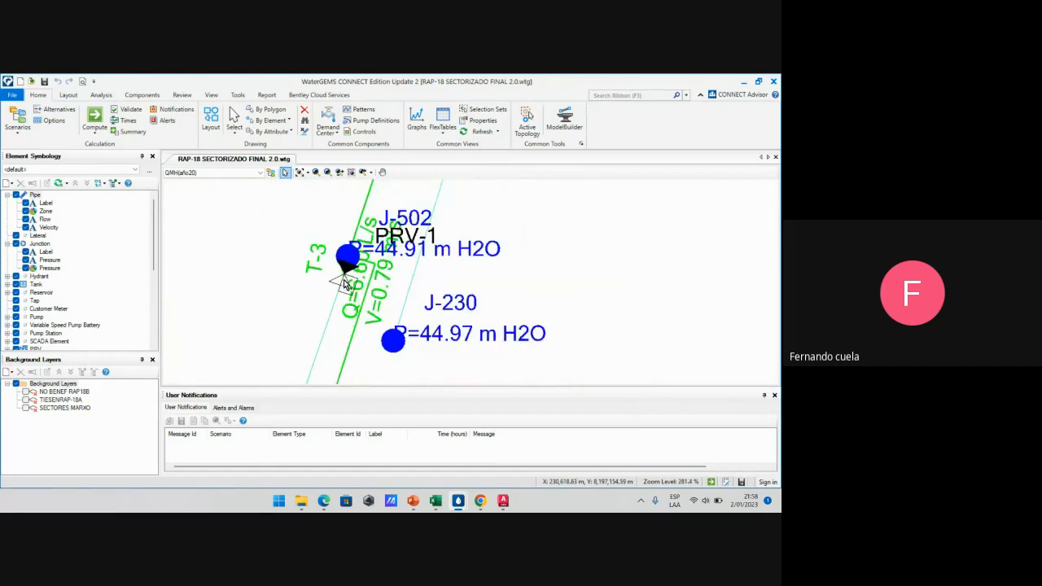
{"action": "scroll", "coordinate": [340, 284], "scroll_direction": "down", "scroll_amount": 2}
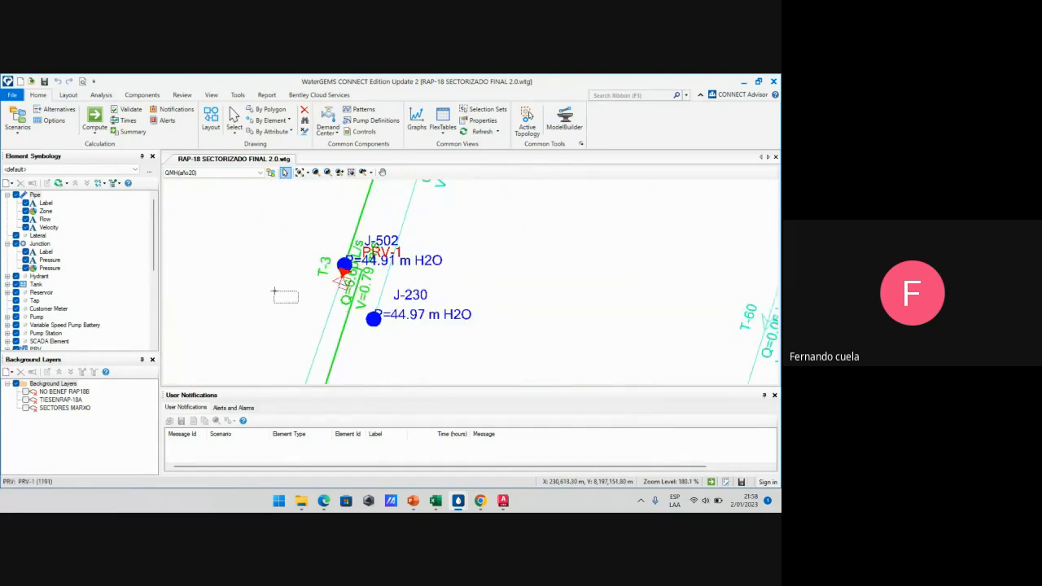
{"action": "scroll", "coordinate": [338, 285], "scroll_direction": "up", "scroll_amount": 2}
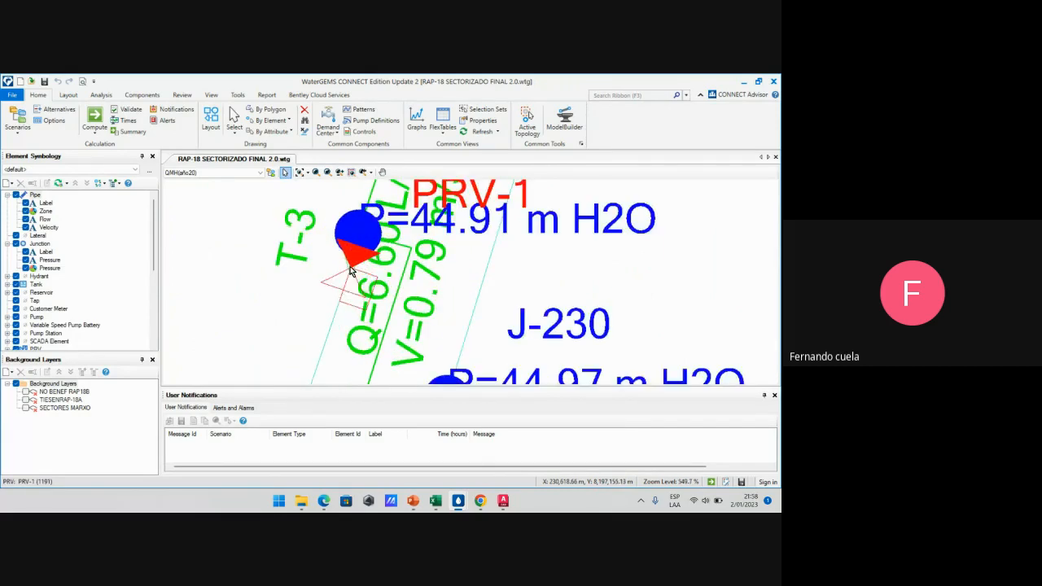
Switch to the RAP-50 WaterGEMS model and view the whole network against its pipe zone legend
{"action": "scroll", "coordinate": [346, 277], "scroll_direction": "down", "scroll_amount": 7}
{"action": "scroll", "coordinate": [352, 274], "scroll_direction": "down", "scroll_amount": 2}
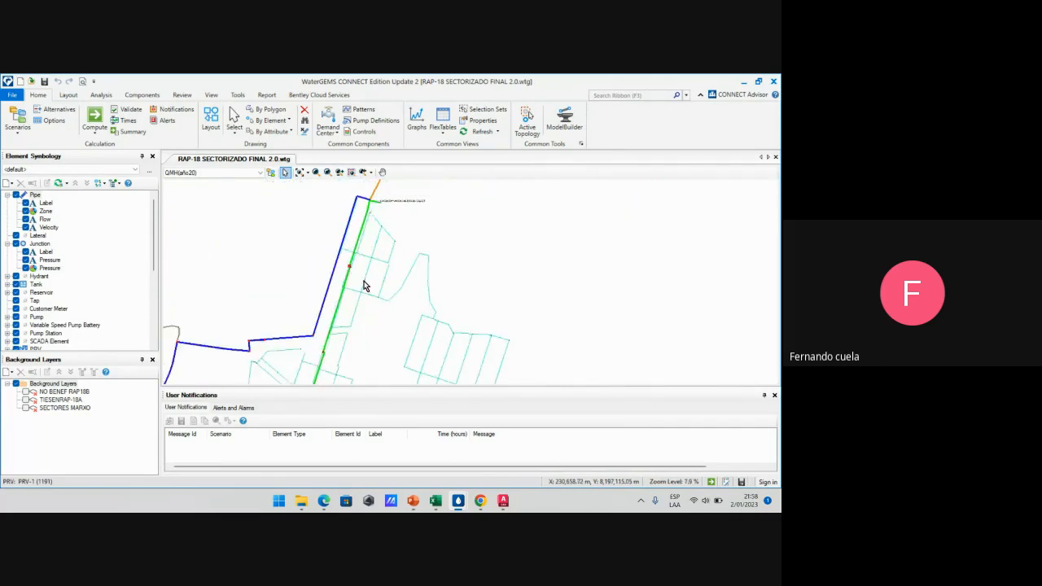
{"action": "mouse_move", "coordinate": [458, 501]}
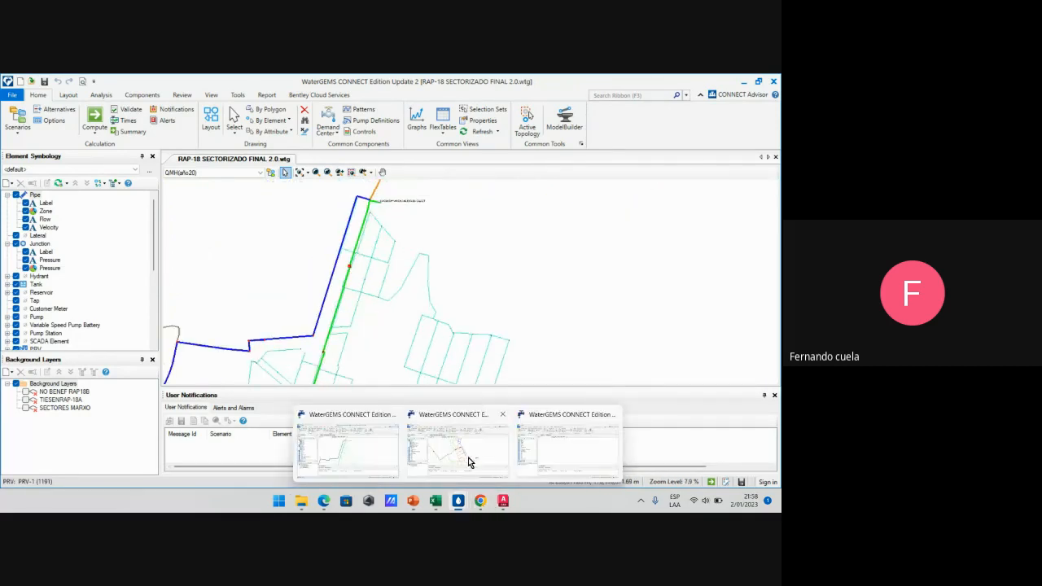
{"action": "left_click", "coordinate": [468, 458]}
{"action": "scroll", "coordinate": [429, 316], "scroll_direction": "down", "scroll_amount": 5}
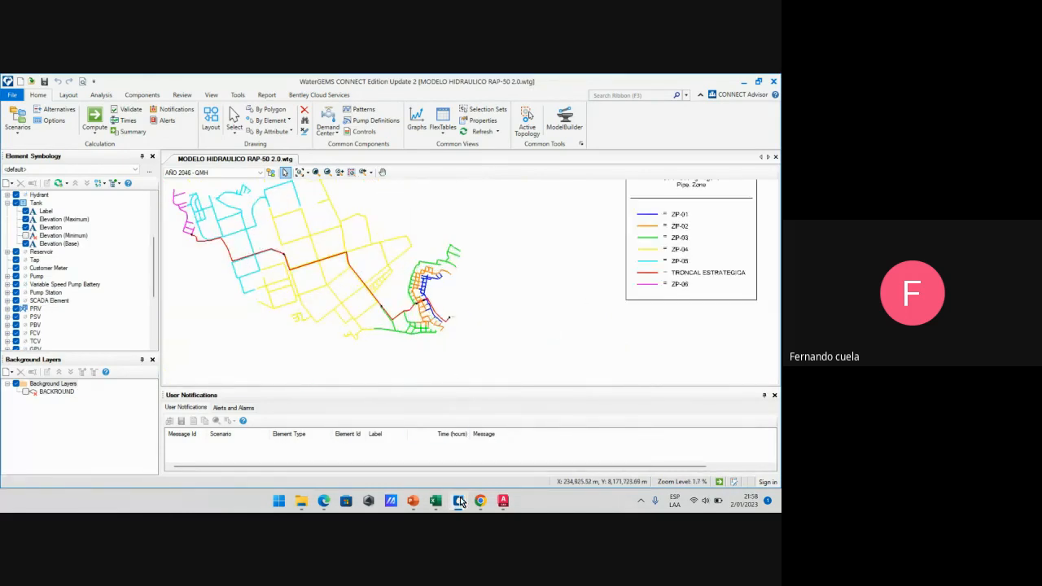
Switch back to the RAP-18 model and examine junction pressures along the blue trunk line, including J-153 and J-224
{"action": "mouse_move", "coordinate": [459, 500]}
{"action": "left_click", "coordinate": [374, 444]}
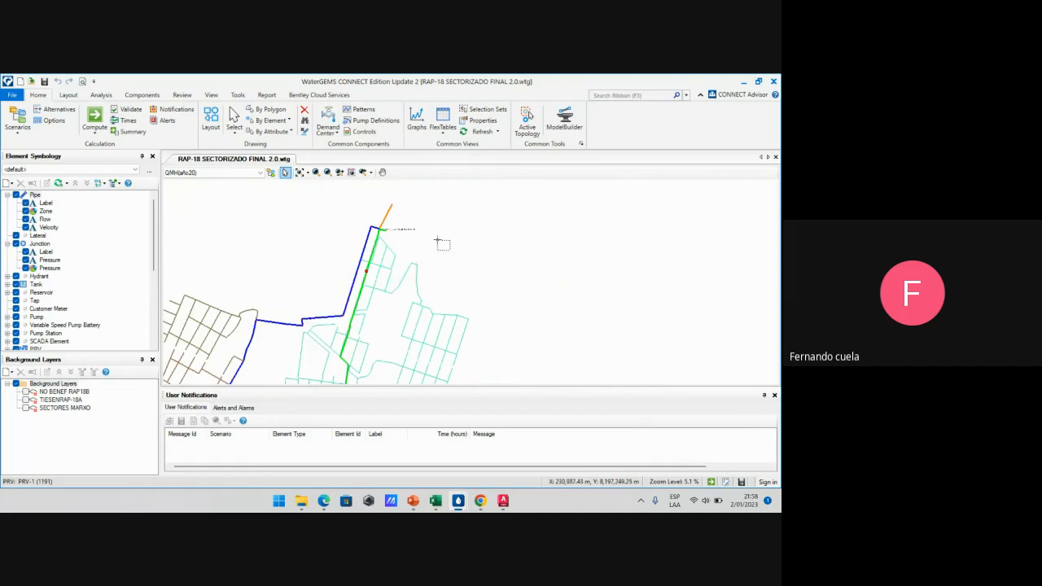
{"action": "middle_click_drag", "start_coordinate": [318, 335], "coordinate": [434, 276]}
{"action": "scroll", "coordinate": [399, 244], "scroll_direction": "up", "scroll_amount": 10}
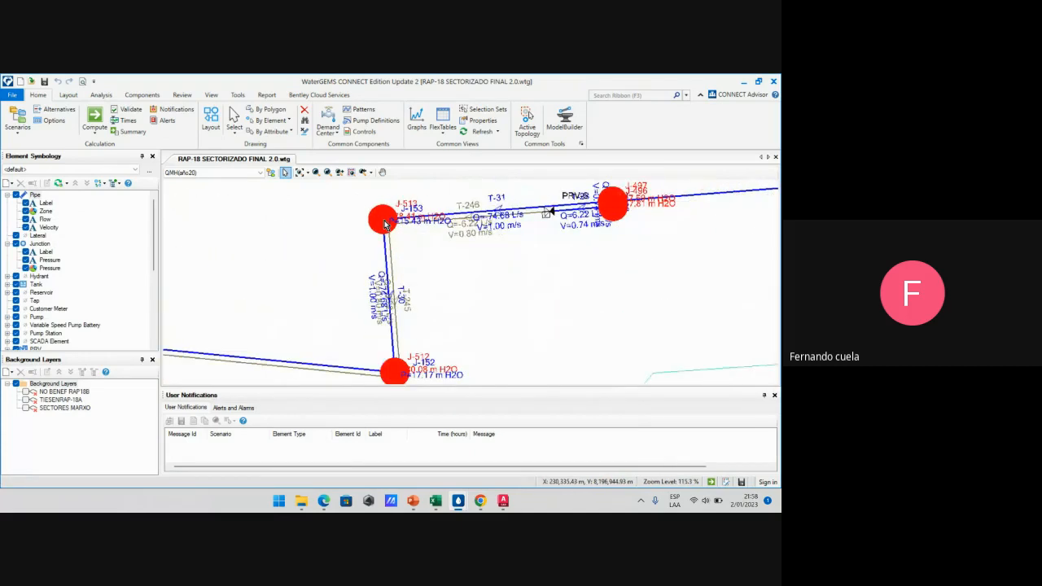
{"action": "scroll", "coordinate": [386, 224], "scroll_direction": "down", "scroll_amount": 10}
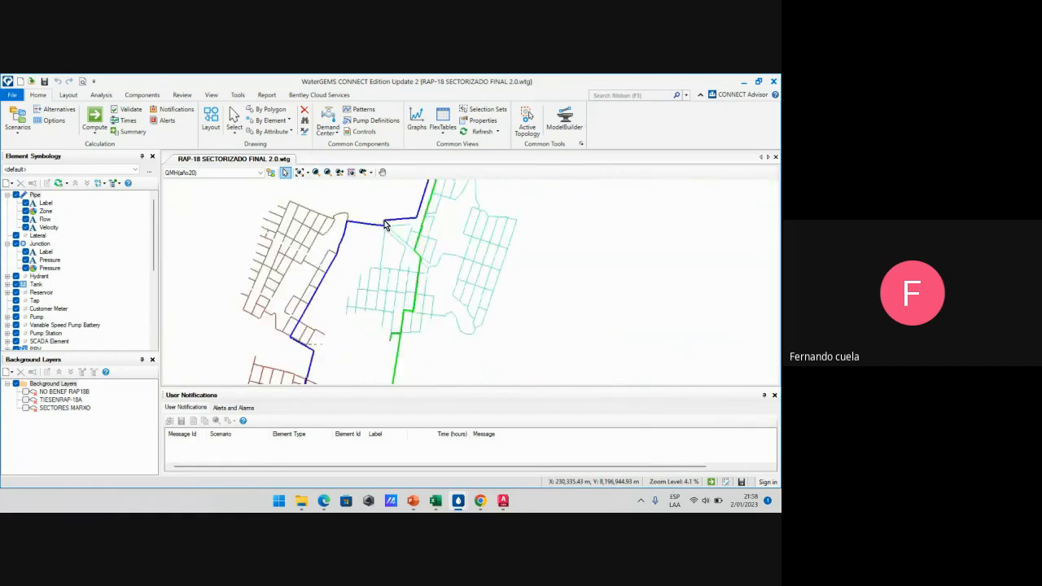
{"action": "scroll", "coordinate": [352, 226], "scroll_direction": "up", "scroll_amount": 10}
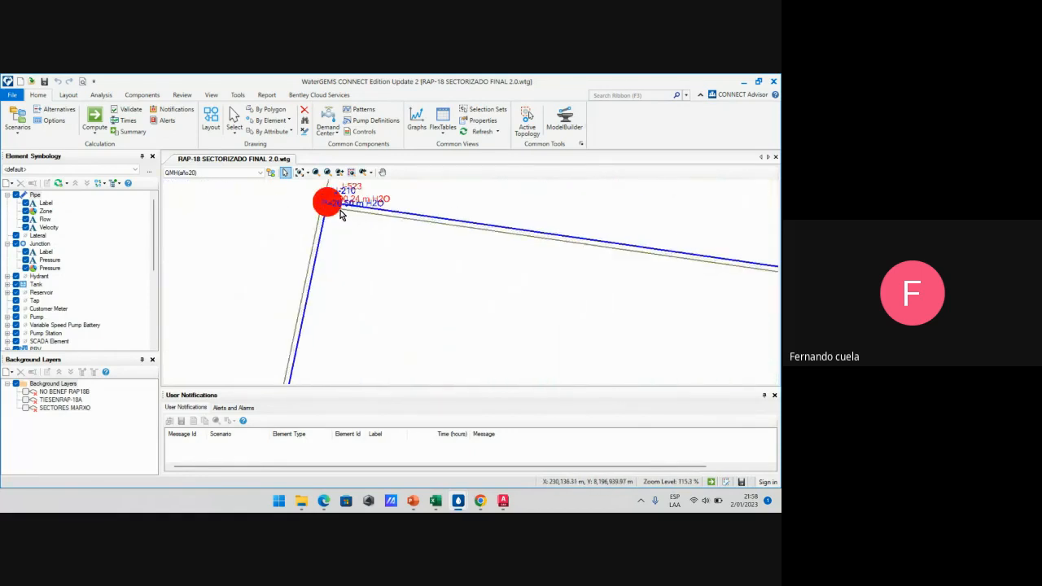
{"action": "scroll", "coordinate": [352, 228], "scroll_direction": "down", "scroll_amount": 10}
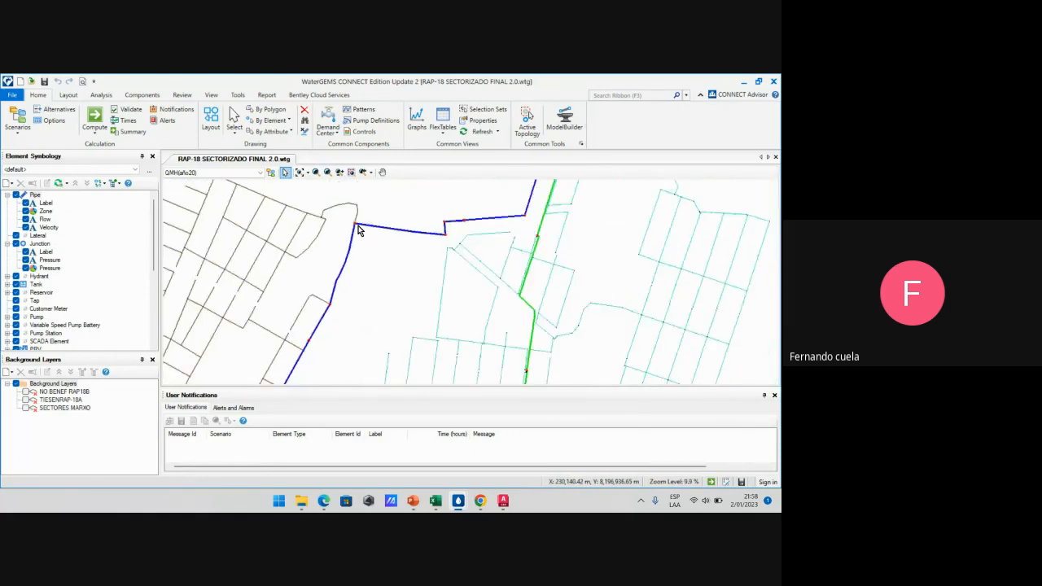
{"action": "scroll", "coordinate": [343, 300], "scroll_direction": "up", "scroll_amount": 10}
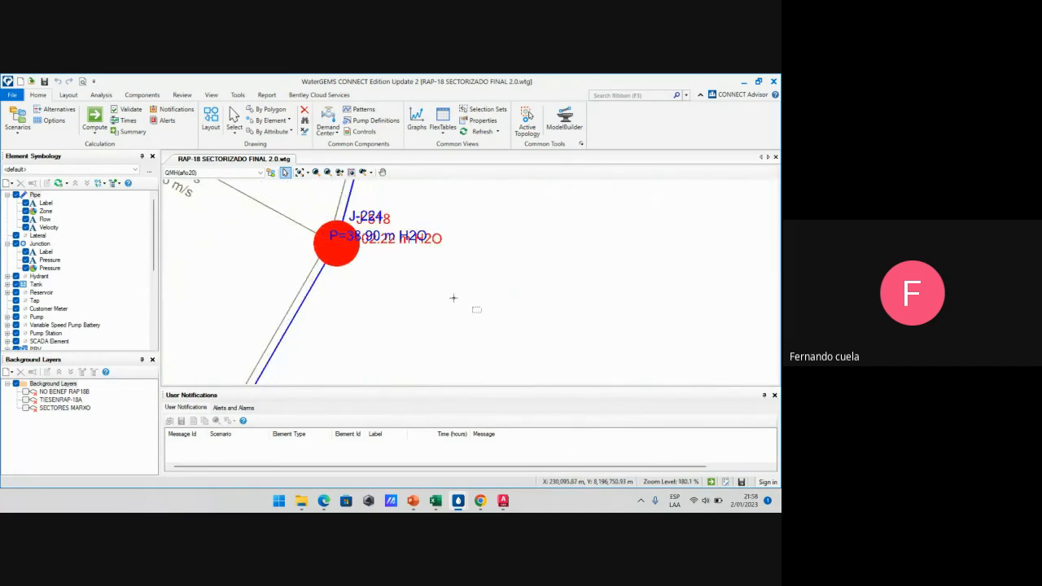
{"action": "scroll", "coordinate": [533, 263], "scroll_direction": "down", "scroll_amount": 3}
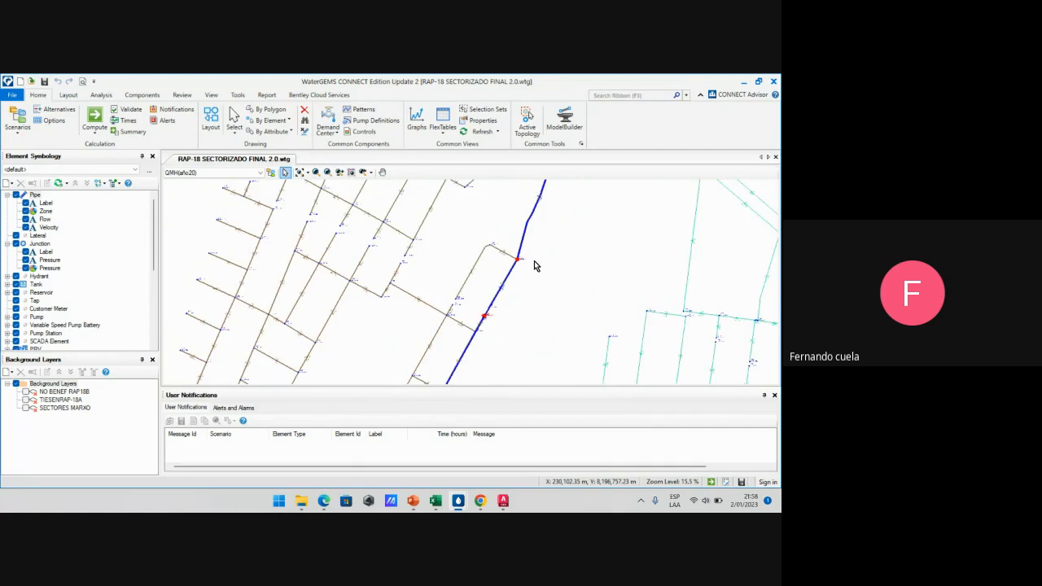
{"action": "scroll", "coordinate": [534, 261], "scroll_direction": "down", "scroll_amount": 5}
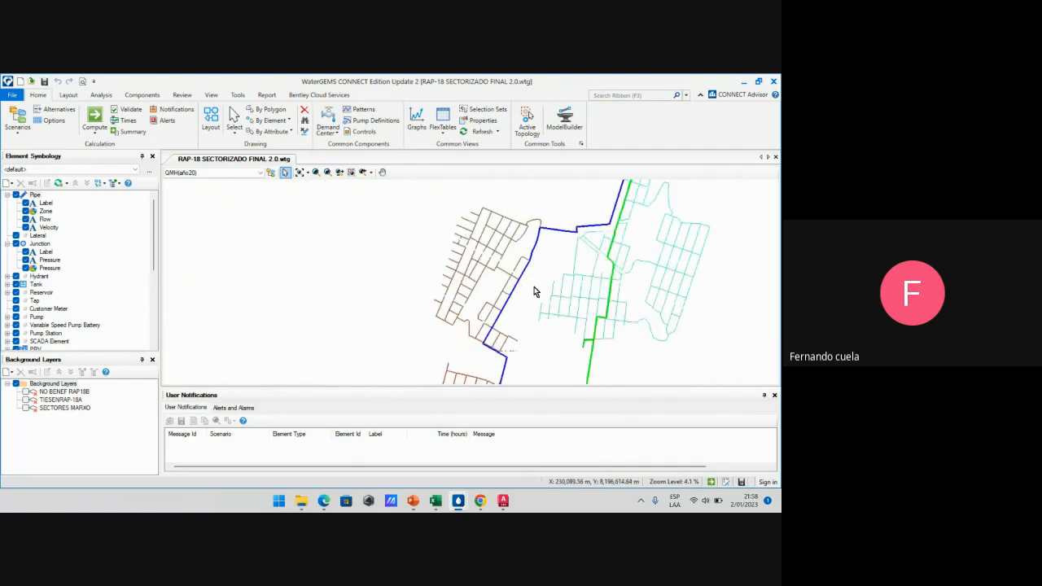
Follow the blue trunk line past the CAUDAL PARA CAY-7 branch and through the brown and red distribution networks
{"action": "scroll", "coordinate": [523, 289], "scroll_direction": "up", "scroll_amount": 6}
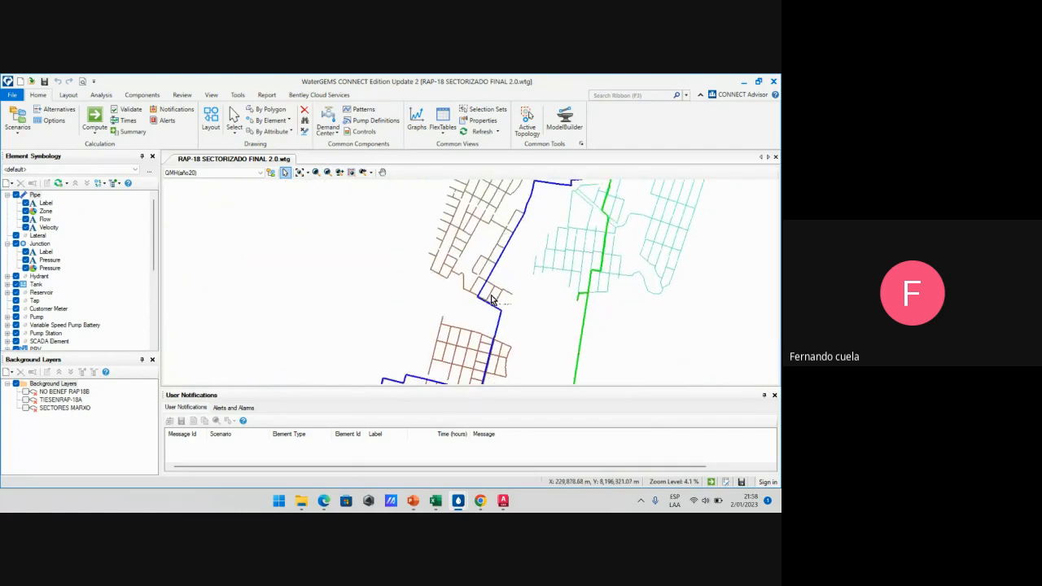
{"action": "scroll", "coordinate": [433, 296], "scroll_direction": "up", "scroll_amount": 8}
{"action": "scroll", "coordinate": [442, 304], "scroll_direction": "down", "scroll_amount": 8}
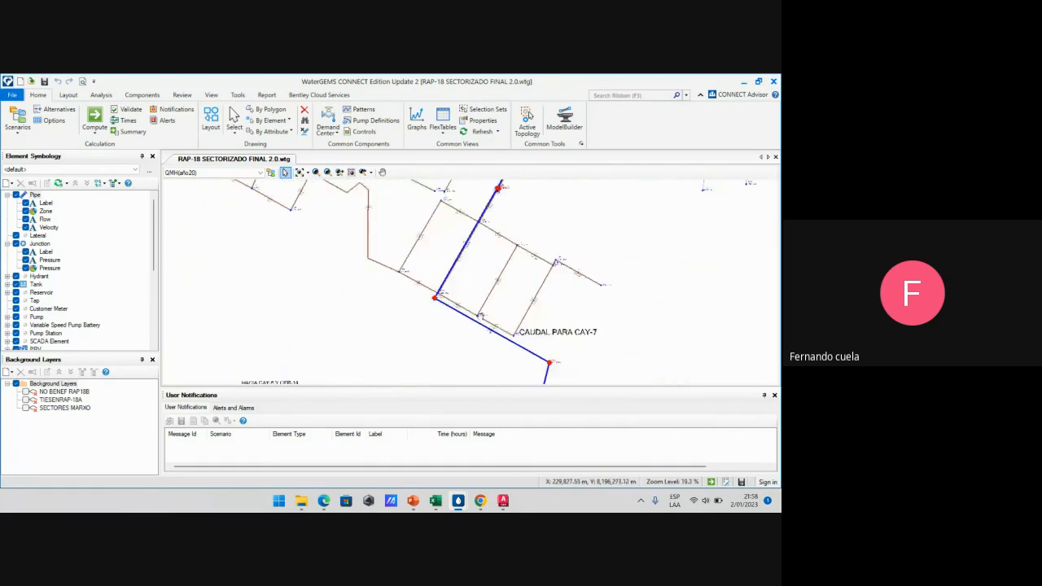
{"action": "scroll", "coordinate": [508, 339], "scroll_direction": "up", "scroll_amount": 1}
{"action": "middle_click_drag", "start_coordinate": [508, 340], "coordinate": [474, 254]}
{"action": "scroll", "coordinate": [525, 295], "scroll_direction": "down", "scroll_amount": 8}
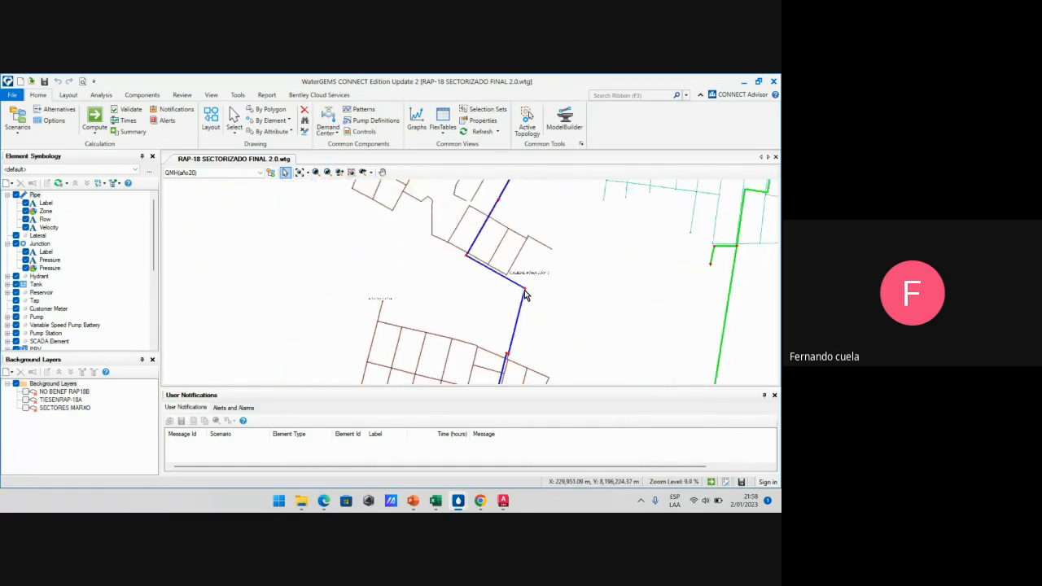
{"action": "middle_click_drag", "start_coordinate": [525, 294], "coordinate": [518, 266]}
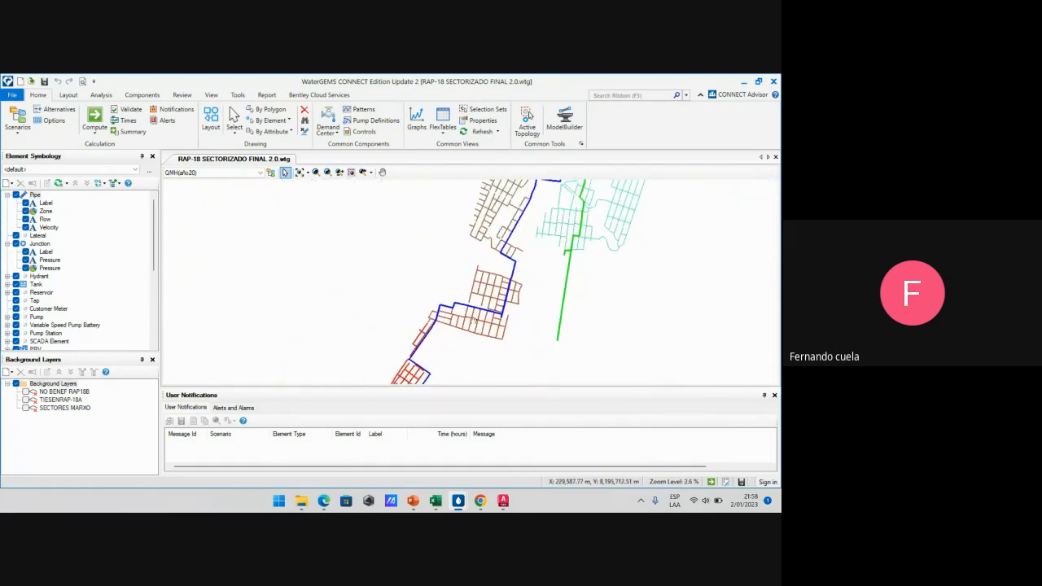
{"action": "middle_click_drag", "start_coordinate": [433, 379], "coordinate": [453, 258]}
{"action": "middle_click_drag", "start_coordinate": [530, 223], "coordinate": [453, 333]}
{"action": "middle_click_drag", "start_coordinate": [500, 233], "coordinate": [486, 265]}
{"action": "middle_click_drag", "start_coordinate": [394, 381], "coordinate": [429, 296]}
Locate PRV-10 at the end of the blue pipe T-29 and check its pressure setting and zone in its properties
{"action": "scroll", "coordinate": [430, 301], "scroll_direction": "up", "scroll_amount": 15}
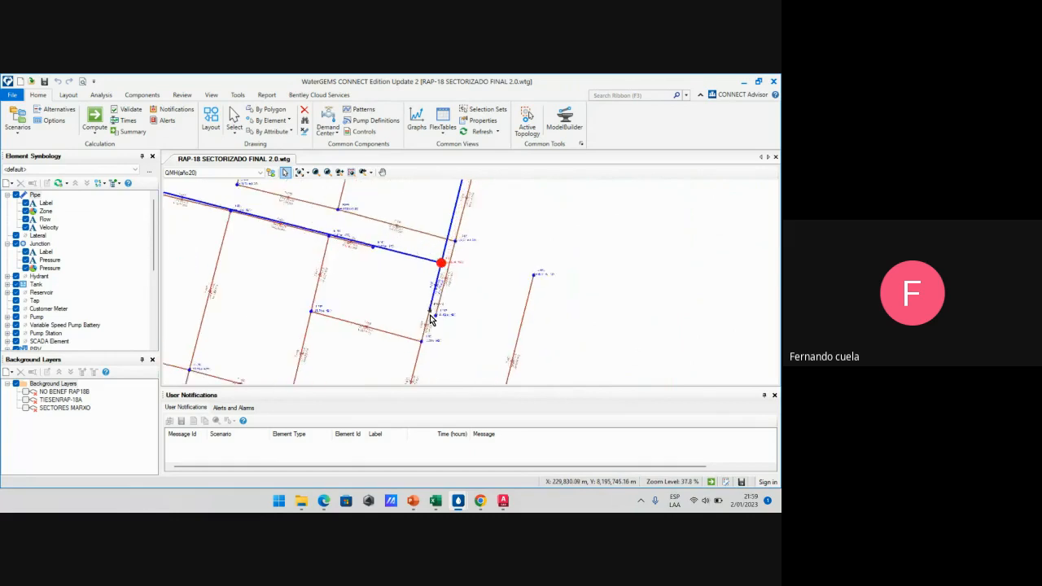
{"action": "double_click", "coordinate": [436, 296]}
{"action": "scroll", "coordinate": [232, 264], "scroll_direction": "down", "scroll_amount": 3}
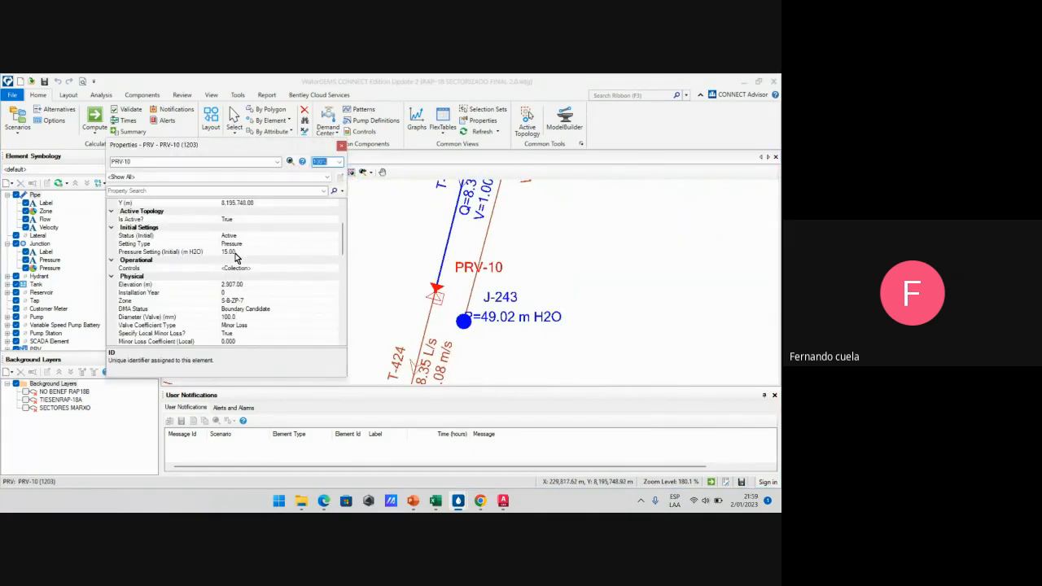
{"action": "left_click", "coordinate": [341, 145]}
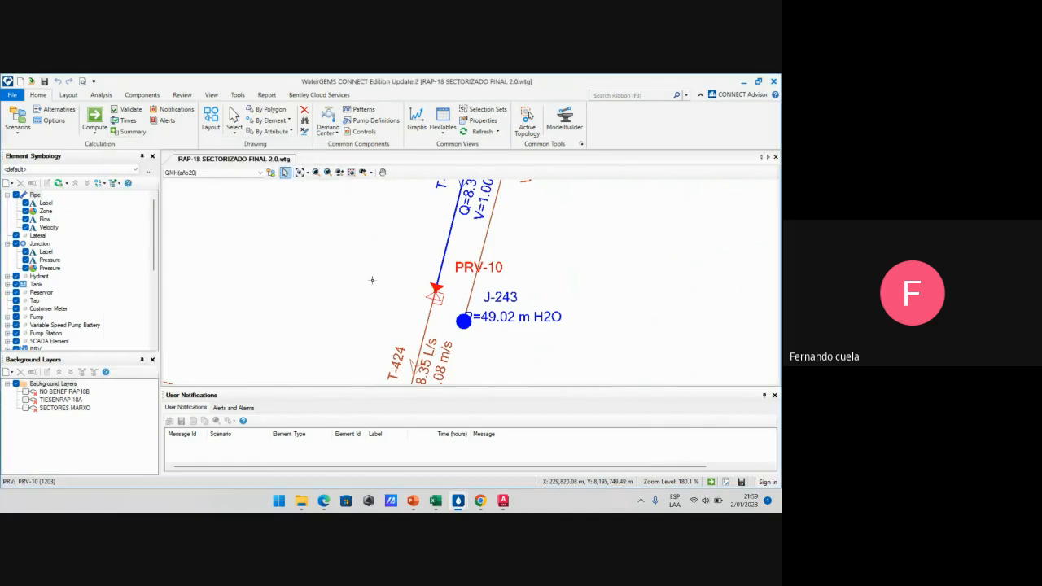
Examine PRV-10's connection between the blue trunk and T-424, and review its properties again
{"action": "scroll", "coordinate": [389, 308], "scroll_direction": "down", "scroll_amount": 2}
{"action": "scroll", "coordinate": [389, 309], "scroll_direction": "down", "scroll_amount": 4}
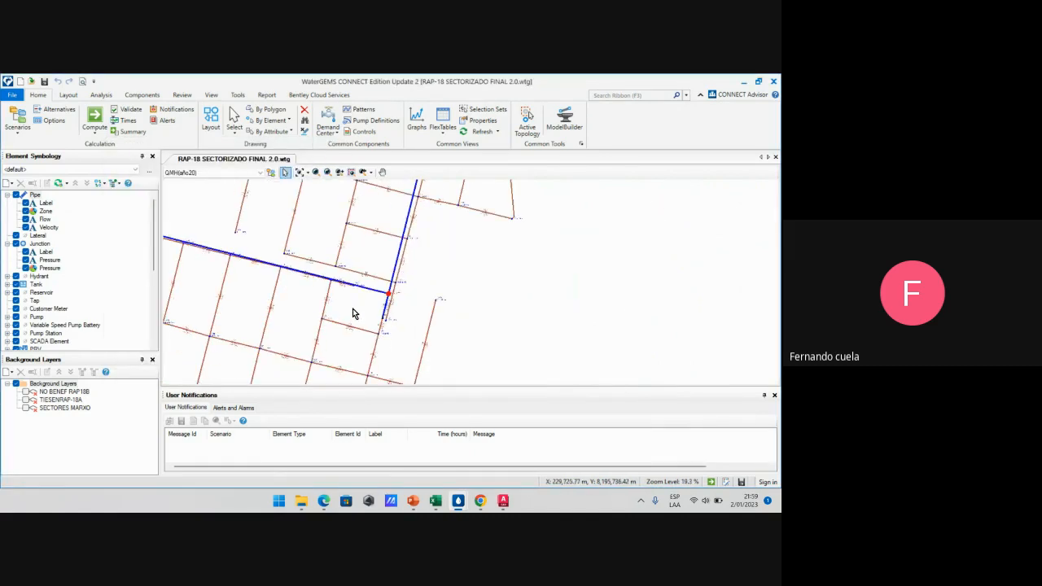
{"action": "scroll", "coordinate": [356, 316], "scroll_direction": "up", "scroll_amount": 1}
{"action": "scroll", "coordinate": [362, 324], "scroll_direction": "up", "scroll_amount": 4}
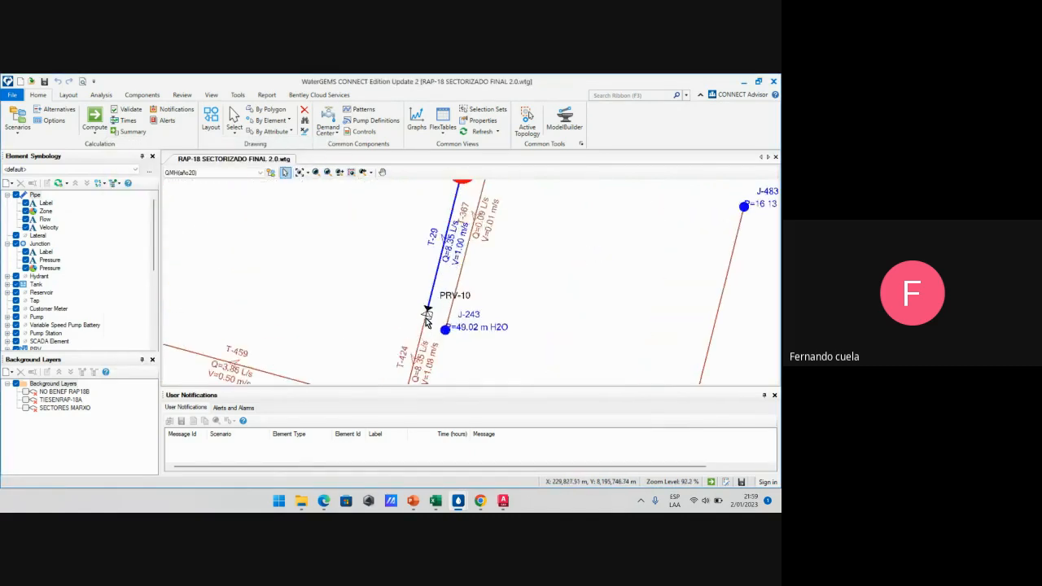
{"action": "scroll", "coordinate": [427, 319], "scroll_direction": "up", "scroll_amount": 2}
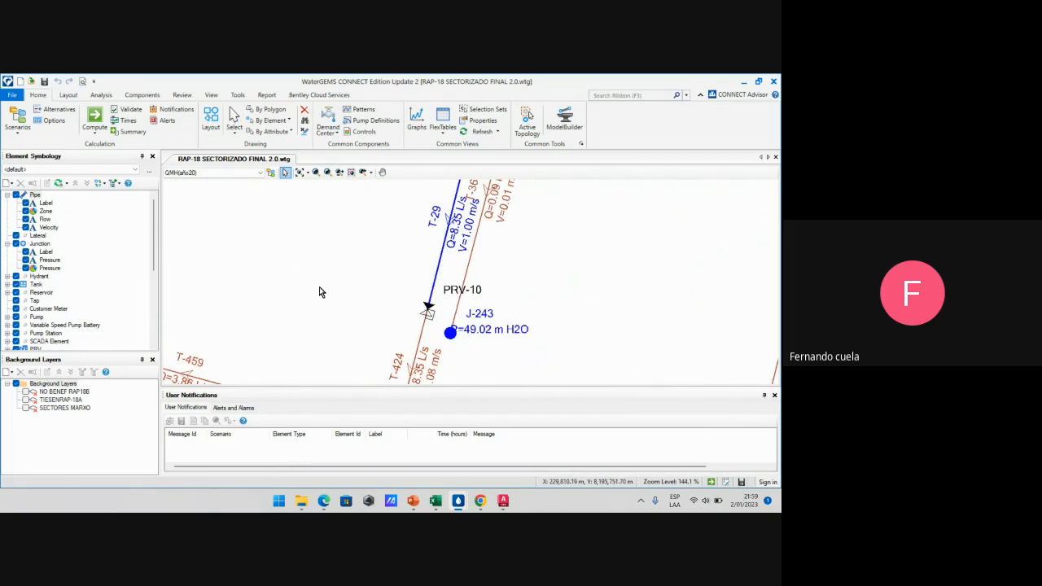
{"action": "scroll", "coordinate": [396, 306], "scroll_direction": "down", "scroll_amount": 3}
{"action": "scroll", "coordinate": [395, 306], "scroll_direction": "up", "scroll_amount": 5}
{"action": "double_click", "coordinate": [373, 285]}
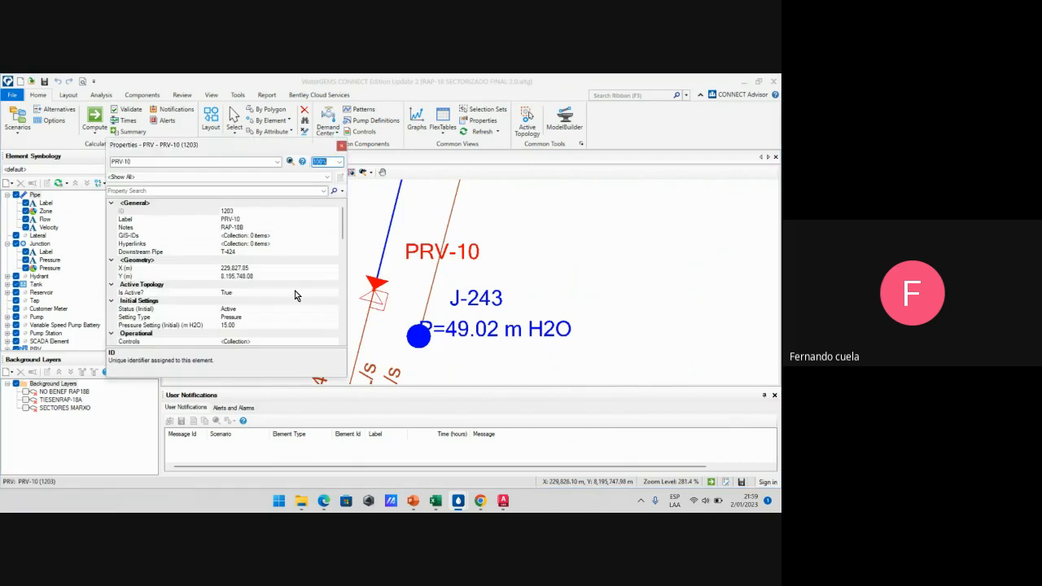
{"action": "scroll", "coordinate": [295, 290], "scroll_direction": "down", "scroll_amount": 3}
{"action": "left_click", "coordinate": [341, 146]}
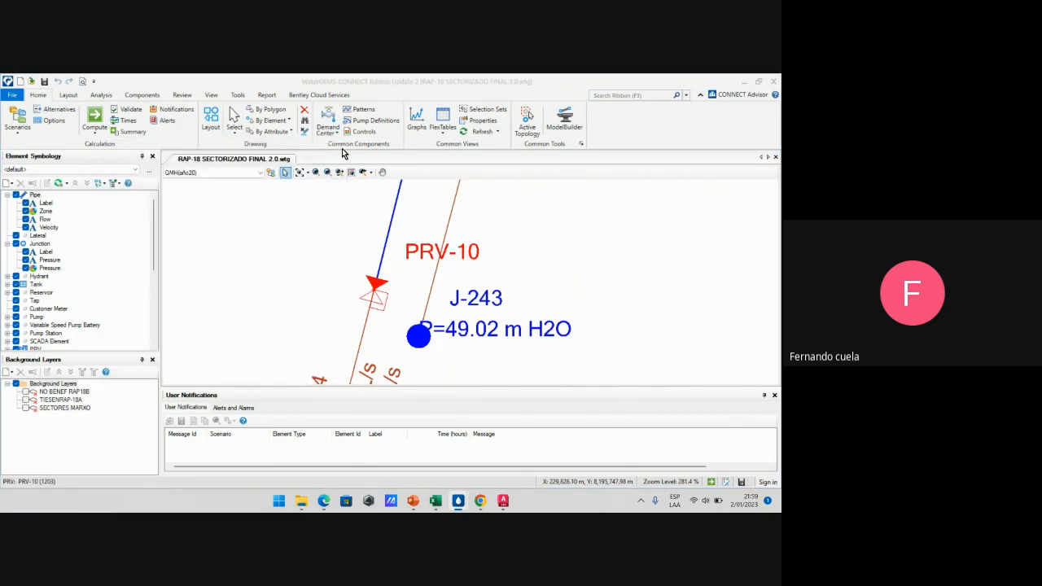
Compare the pressures at the junctions around PRV-10, including J-243, J-97, J-142 and J-511
{"action": "scroll", "coordinate": [296, 269], "scroll_direction": "down", "scroll_amount": 5}
{"action": "scroll", "coordinate": [352, 297], "scroll_direction": "down", "scroll_amount": 4}
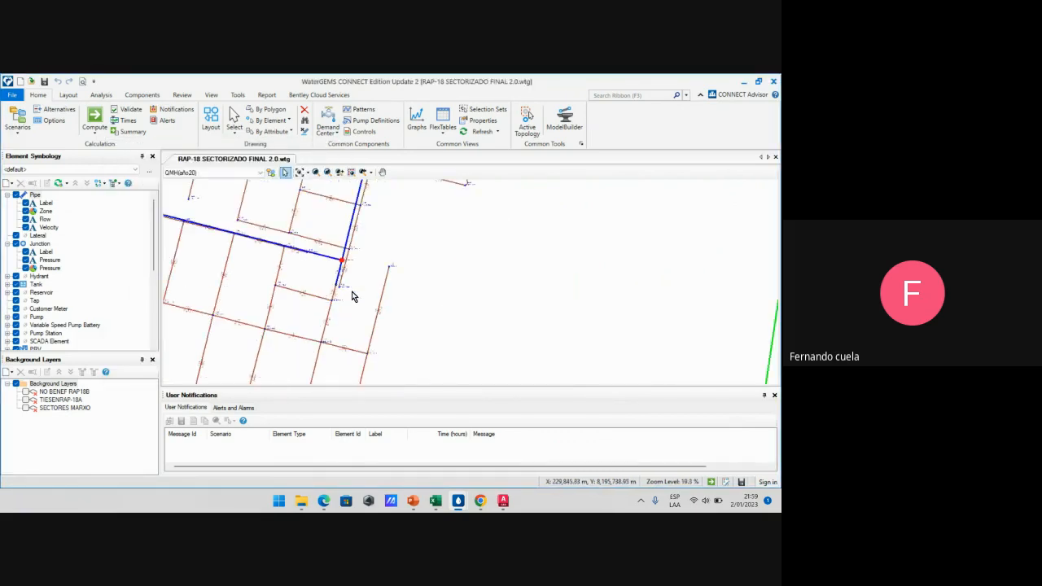
{"action": "scroll", "coordinate": [351, 292], "scroll_direction": "down", "scroll_amount": 2}
{"action": "scroll", "coordinate": [343, 291], "scroll_direction": "up", "scroll_amount": 4}
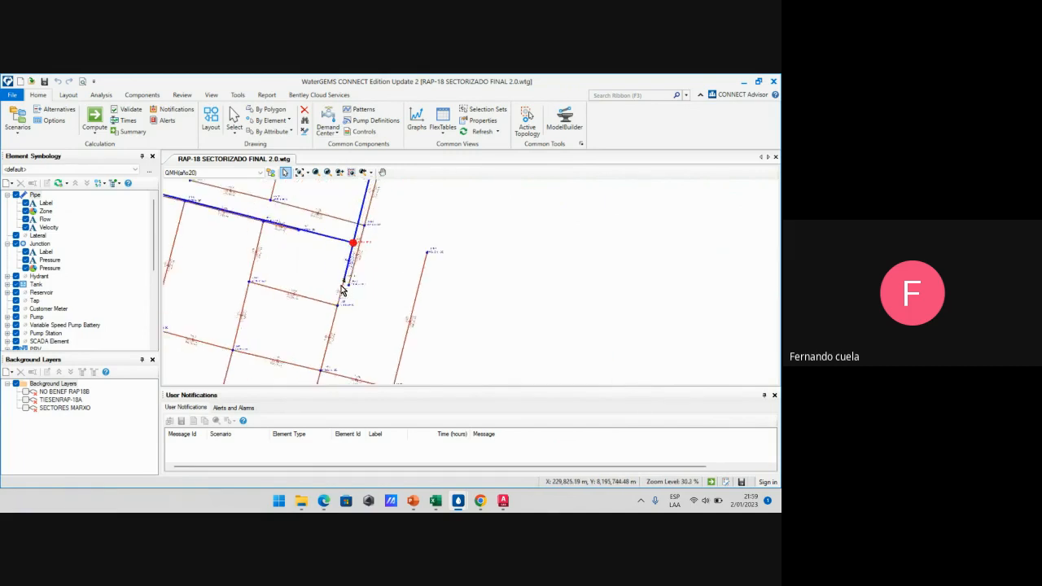
{"action": "scroll", "coordinate": [342, 291], "scroll_direction": "up", "scroll_amount": 5}
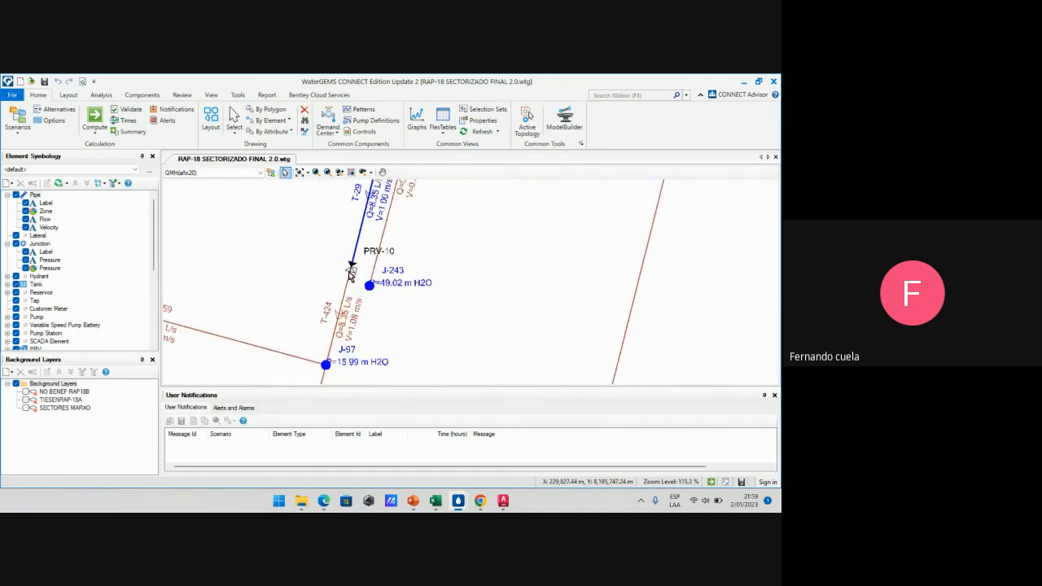
{"action": "scroll", "coordinate": [350, 273], "scroll_direction": "down", "scroll_amount": 1}
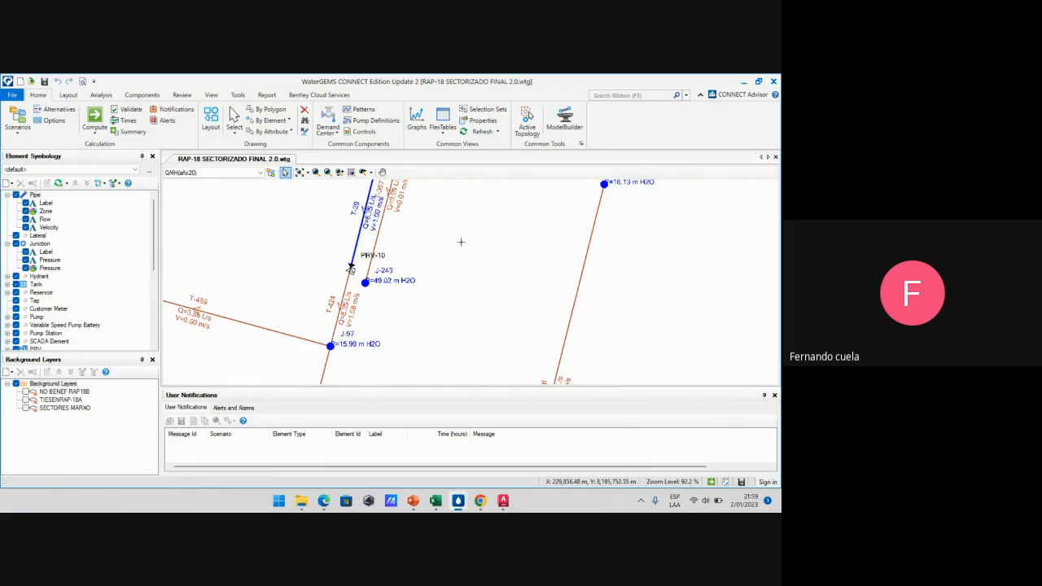
{"action": "scroll", "coordinate": [457, 241], "scroll_direction": "down", "scroll_amount": 3}
{"action": "scroll", "coordinate": [456, 241], "scroll_direction": "up", "scroll_amount": 1}
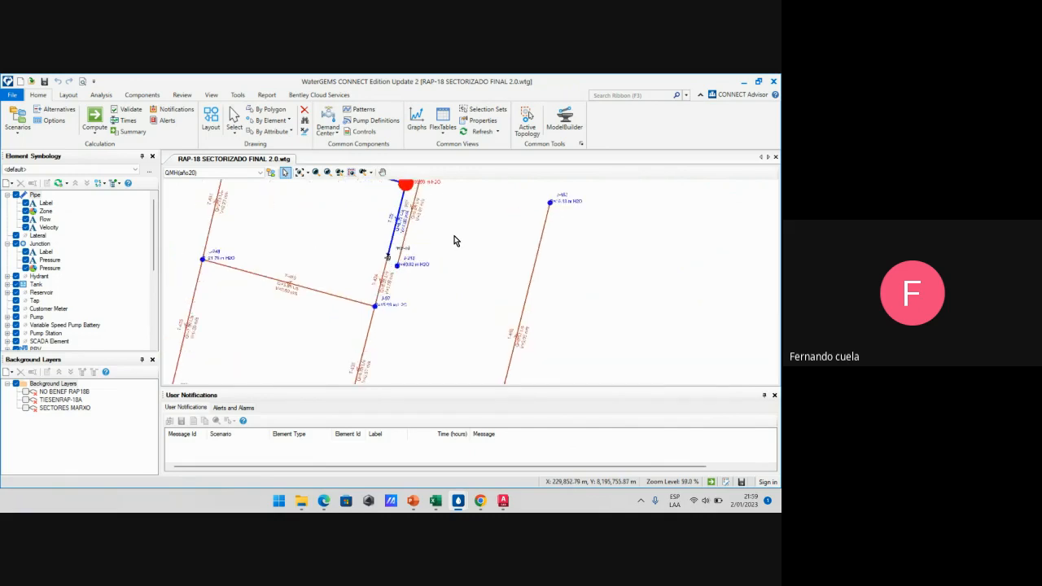
{"action": "scroll", "coordinate": [454, 241], "scroll_direction": "down", "scroll_amount": 1}
{"action": "middle_click_drag", "start_coordinate": [455, 241], "coordinate": [448, 281]}
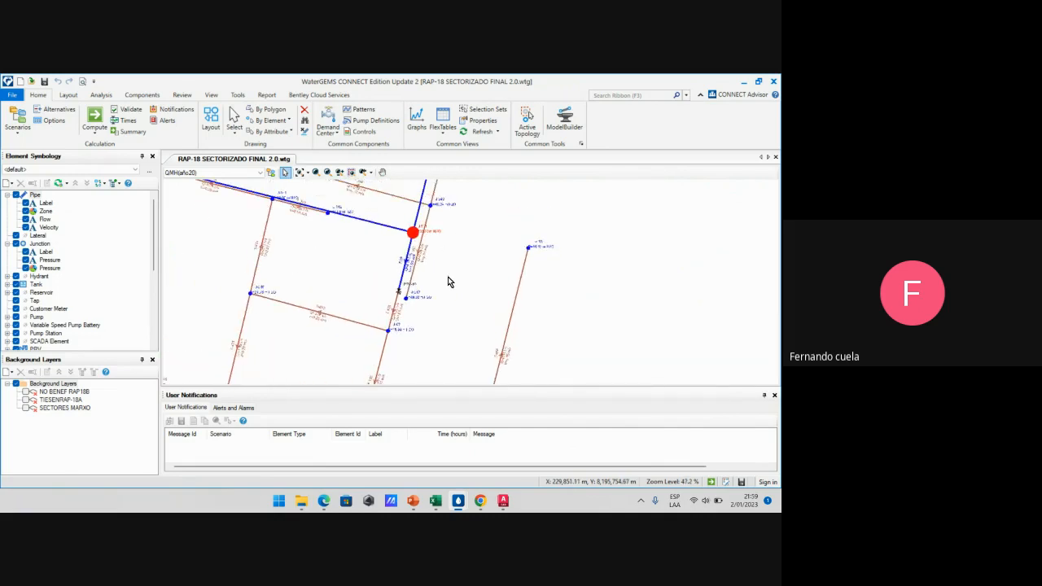
{"action": "scroll", "coordinate": [332, 225], "scroll_direction": "up", "scroll_amount": 3}
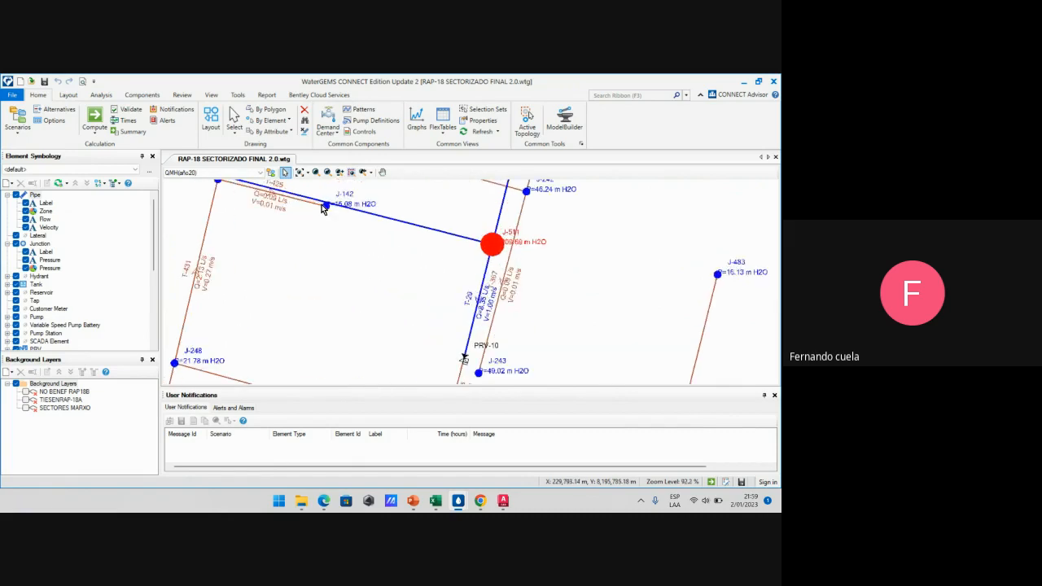
Return to the green trunk line and examine PRV-16 and its position relative to the cyan distribution network
{"action": "scroll", "coordinate": [385, 269], "scroll_direction": "down", "scroll_amount": 11}
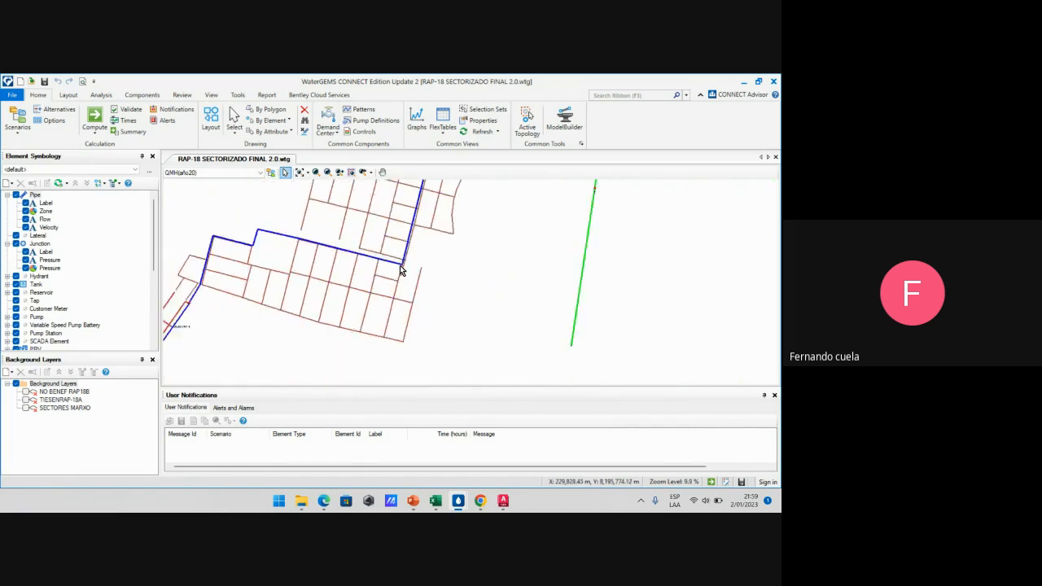
{"action": "middle_click_drag", "start_coordinate": [465, 204], "coordinate": [393, 347]}
{"action": "scroll", "coordinate": [436, 256], "scroll_direction": "up", "scroll_amount": 14}
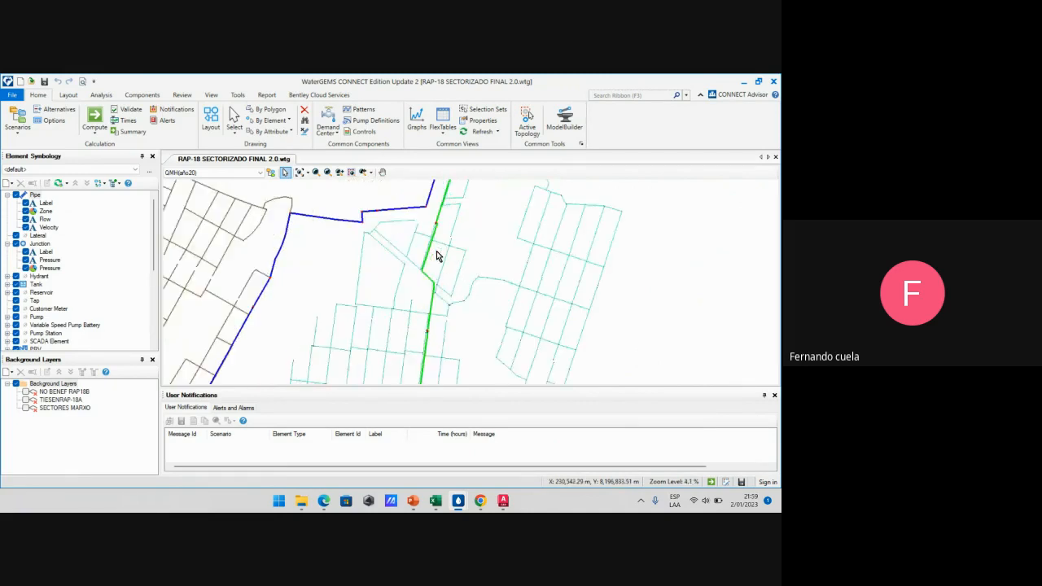
{"action": "scroll", "coordinate": [436, 233], "scroll_direction": "up", "scroll_amount": 6}
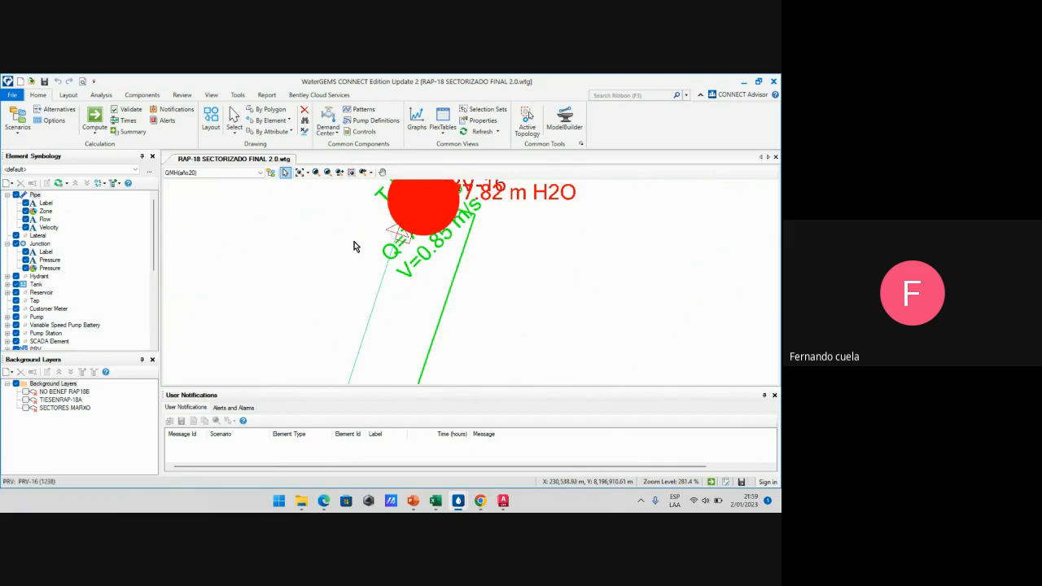
{"action": "scroll", "coordinate": [540, 294], "scroll_direction": "down", "scroll_amount": 5}
{"action": "scroll", "coordinate": [539, 295], "scroll_direction": "down", "scroll_amount": 10}
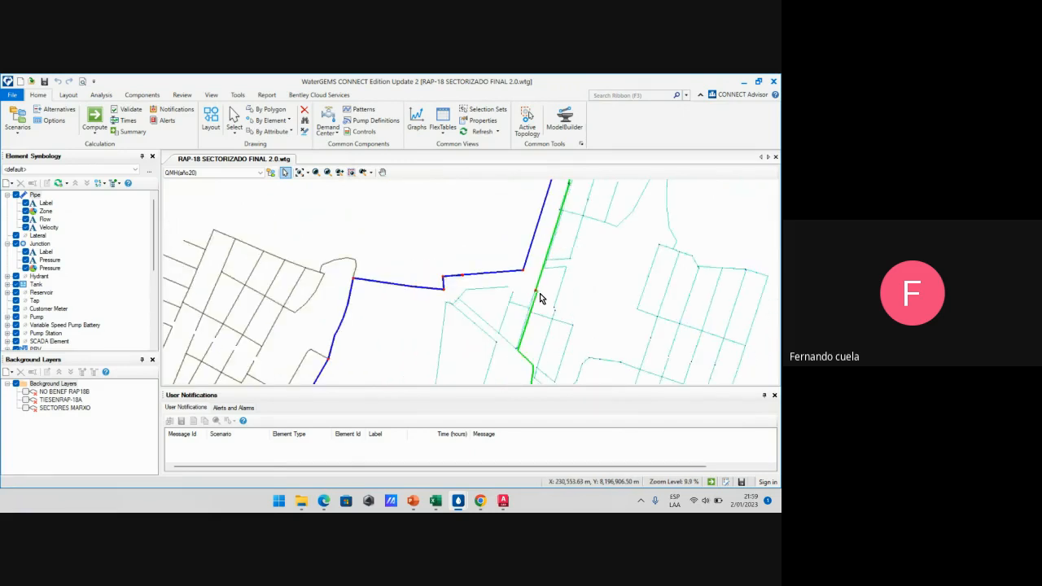
{"action": "scroll", "coordinate": [540, 298], "scroll_direction": "up", "scroll_amount": 5}
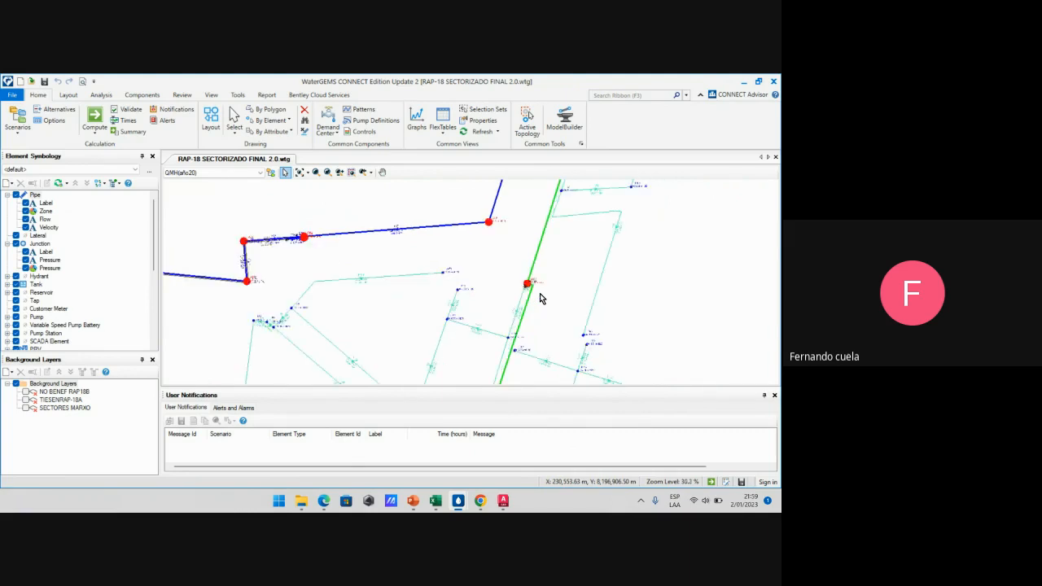
Examine the green trunk line just upstream of PRV-16 and how it runs beside the blue trunk and cyan network
{"action": "scroll", "coordinate": [540, 297], "scroll_direction": "down", "scroll_amount": 10}
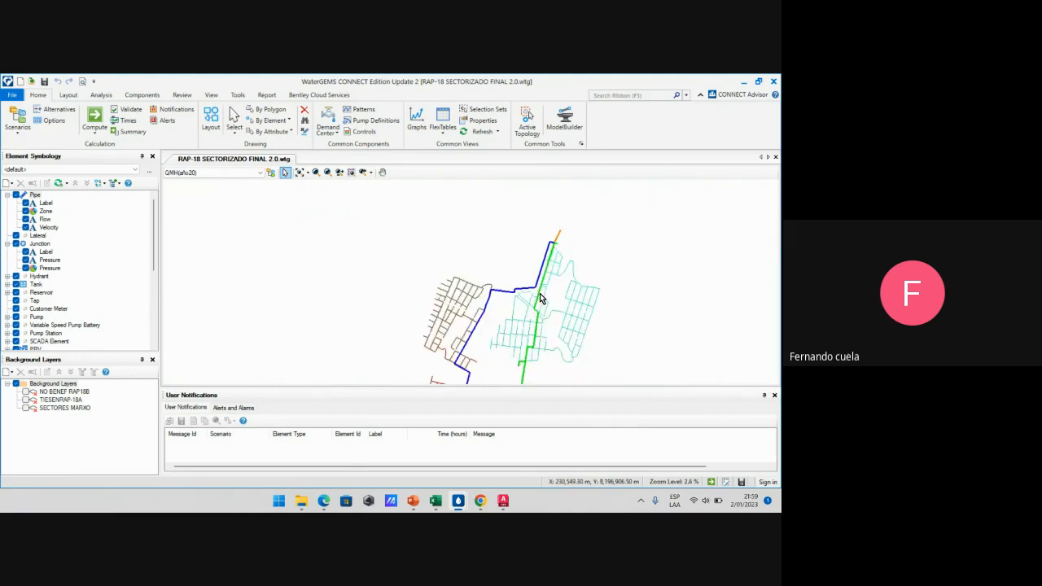
{"action": "scroll", "coordinate": [542, 293], "scroll_direction": "up", "scroll_amount": 2}
{"action": "scroll", "coordinate": [562, 270], "scroll_direction": "up", "scroll_amount": 10}
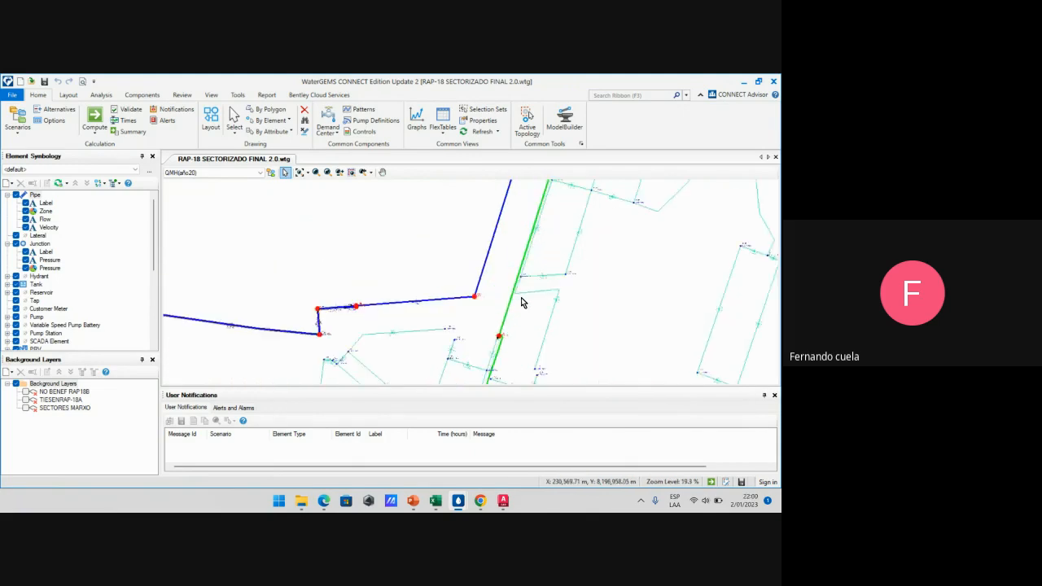
{"action": "middle_click_drag", "start_coordinate": [603, 288], "coordinate": [579, 286]}
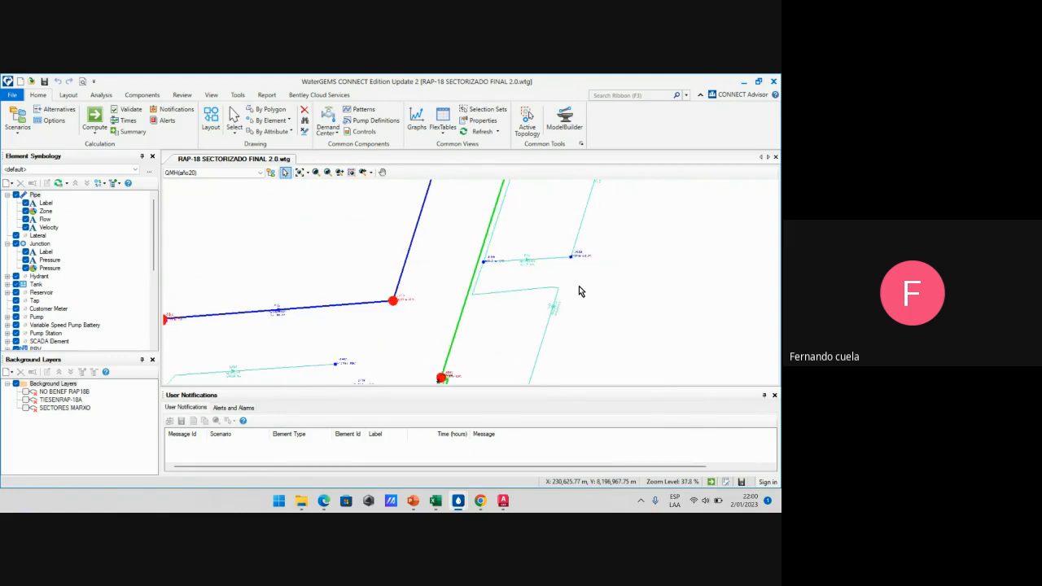
{"action": "scroll", "coordinate": [578, 285], "scroll_direction": "down", "scroll_amount": 8}
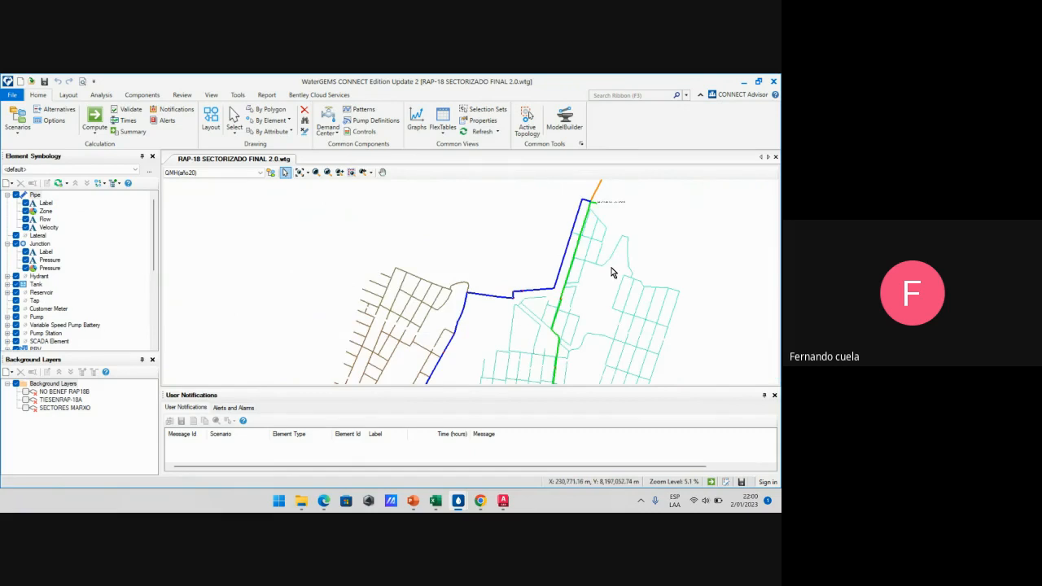
Examine the split of the orange pipe into the blue and green trunks at J-529, including T-49 and T-17
{"action": "scroll", "coordinate": [594, 273], "scroll_direction": "up", "scroll_amount": 5}
{"action": "scroll", "coordinate": [538, 275], "scroll_direction": "up", "scroll_amount": 6}
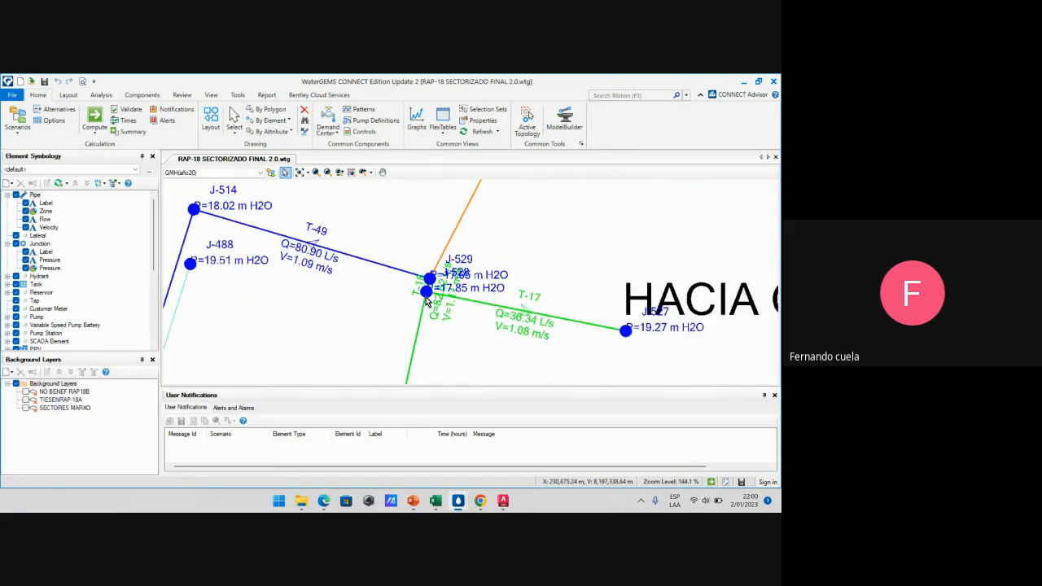
{"action": "scroll", "coordinate": [425, 297], "scroll_direction": "down", "scroll_amount": 1}
{"action": "scroll", "coordinate": [425, 297], "scroll_direction": "up", "scroll_amount": 1}
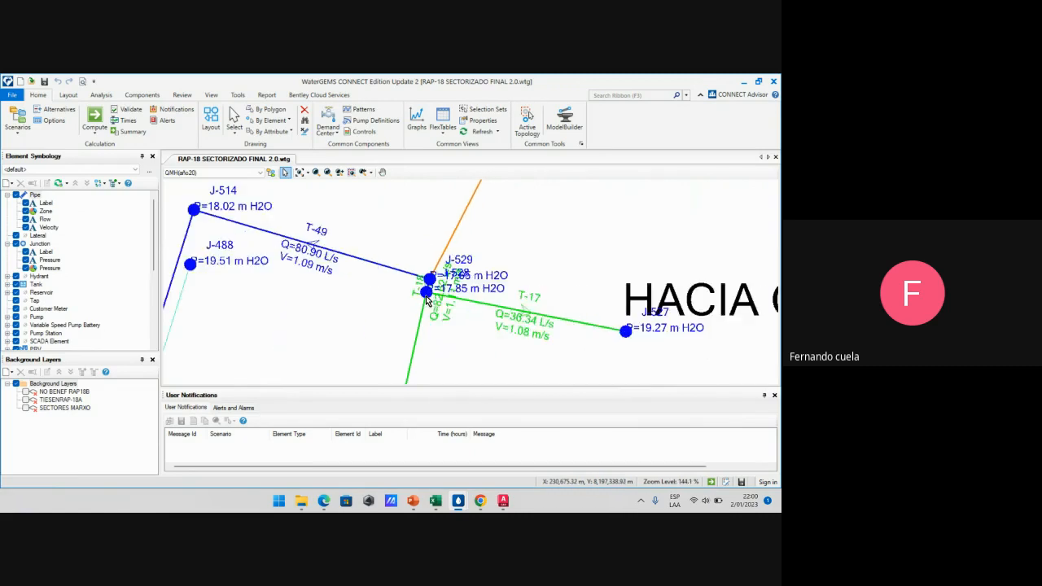
{"action": "middle_click_drag", "start_coordinate": [367, 307], "coordinate": [443, 292]}
{"action": "scroll", "coordinate": [360, 295], "scroll_direction": "down", "scroll_amount": 4}
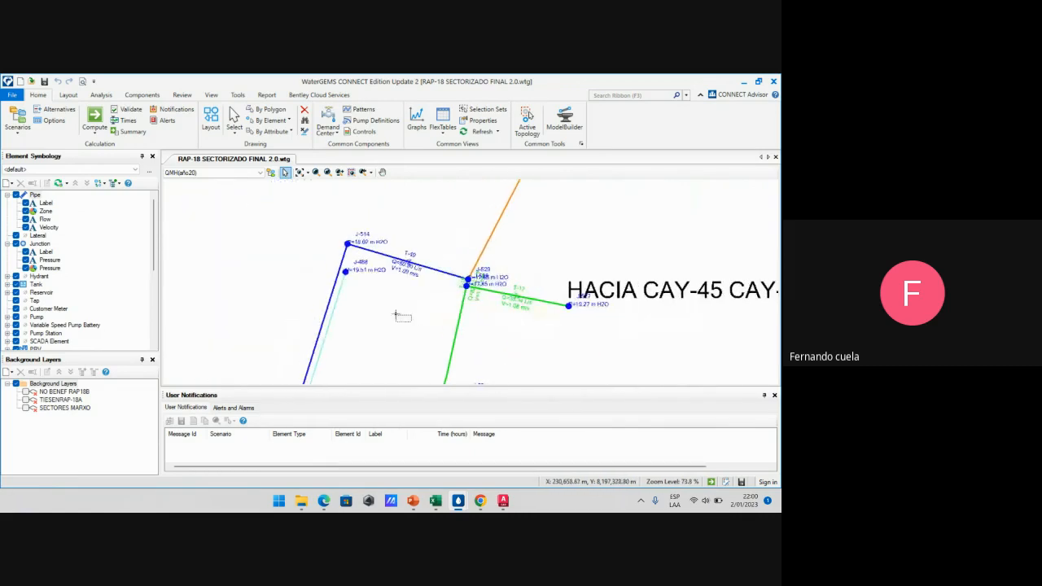
{"action": "scroll", "coordinate": [420, 265], "scroll_direction": "down", "scroll_amount": 5}
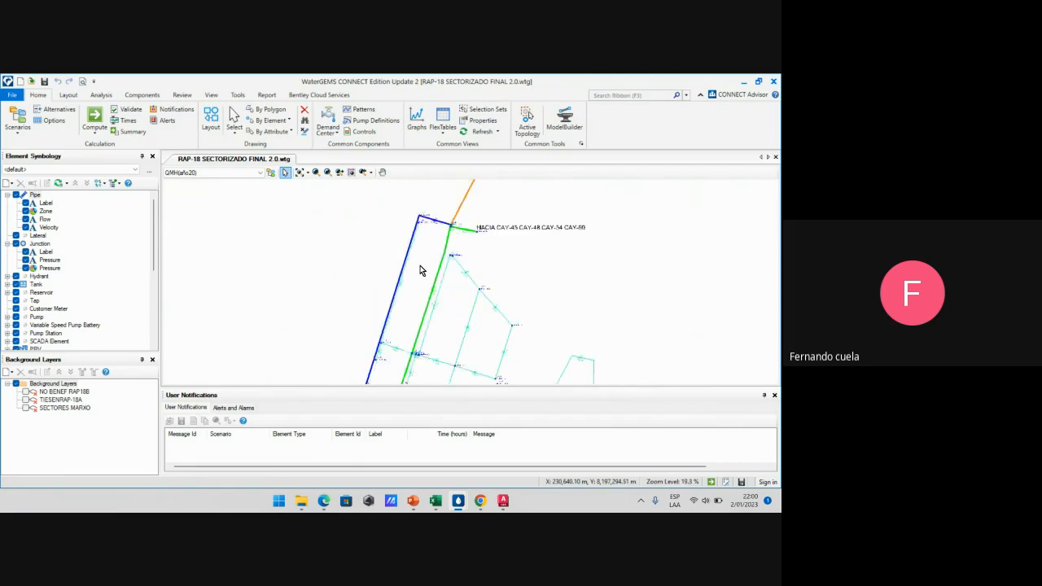
{"action": "scroll", "coordinate": [451, 253], "scroll_direction": "down", "scroll_amount": 4}
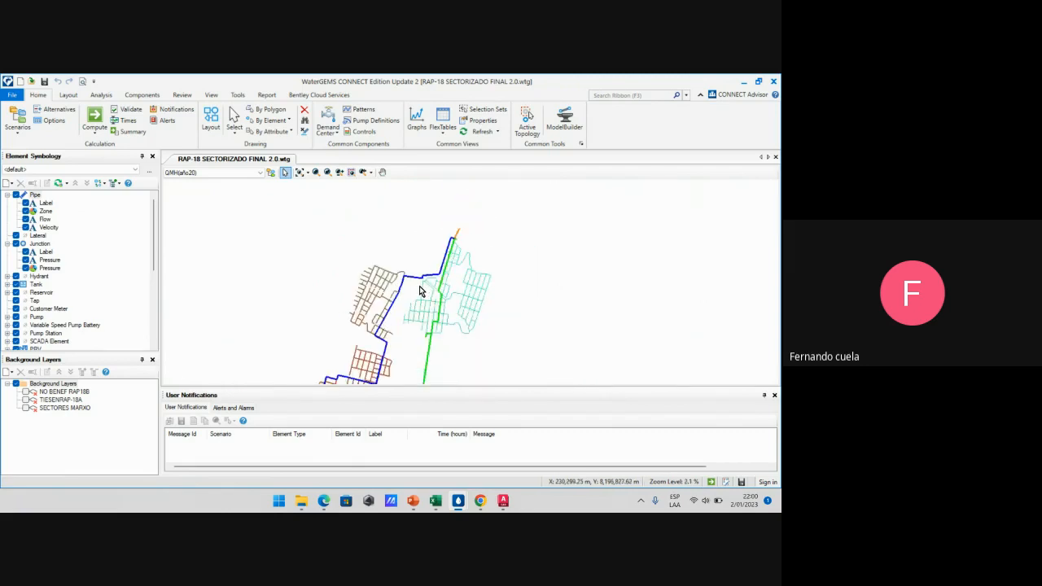
Trace the orange pipe up to its source and back down to the branch towards CAY-45, CAY-48, CAY-54 and CAY-90
{"action": "scroll", "coordinate": [448, 252], "scroll_direction": "up", "scroll_amount": 3}
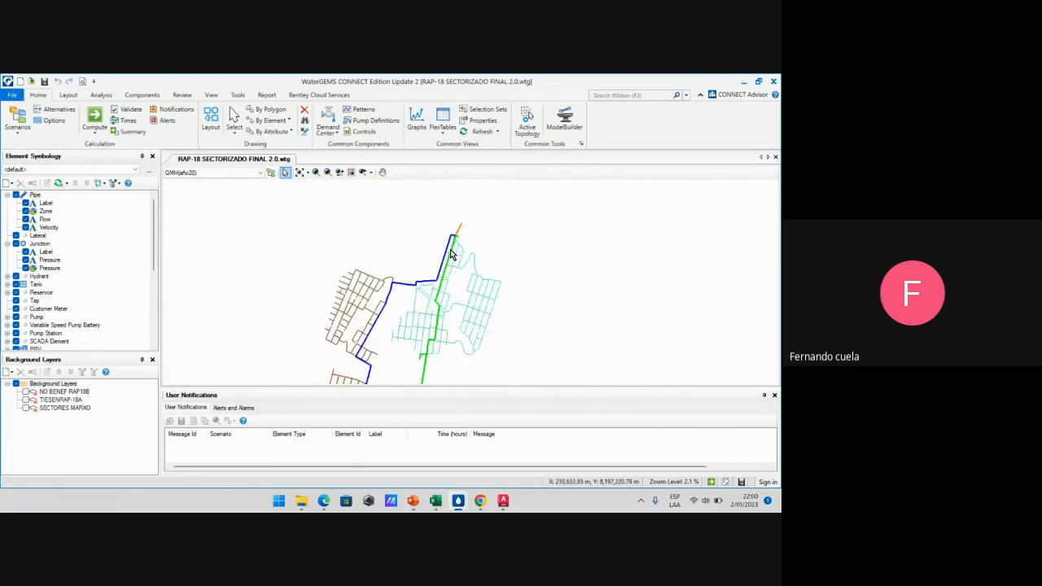
{"action": "scroll", "coordinate": [432, 256], "scroll_direction": "up", "scroll_amount": 4}
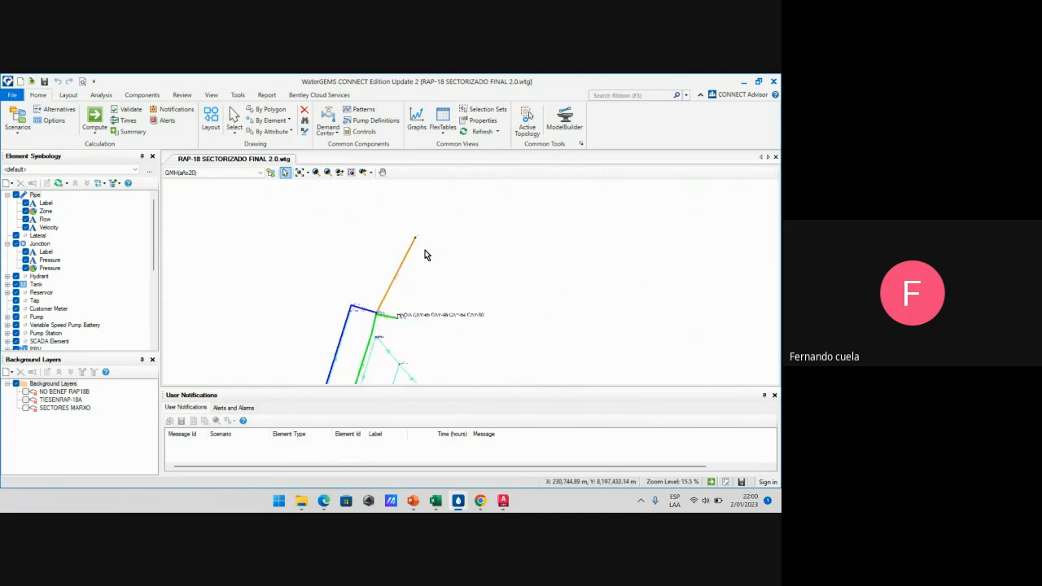
{"action": "scroll", "coordinate": [417, 241], "scroll_direction": "up", "scroll_amount": 6}
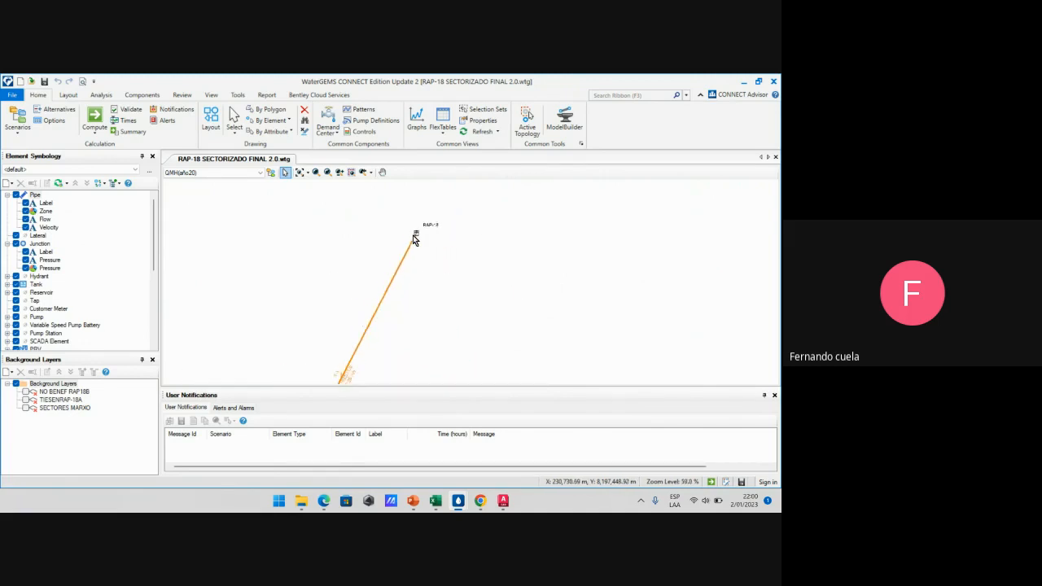
{"action": "scroll", "coordinate": [414, 236], "scroll_direction": "up", "scroll_amount": 4}
{"action": "scroll", "coordinate": [413, 237], "scroll_direction": "down", "scroll_amount": 13}
{"action": "scroll", "coordinate": [412, 265], "scroll_direction": "up", "scroll_amount": 6}
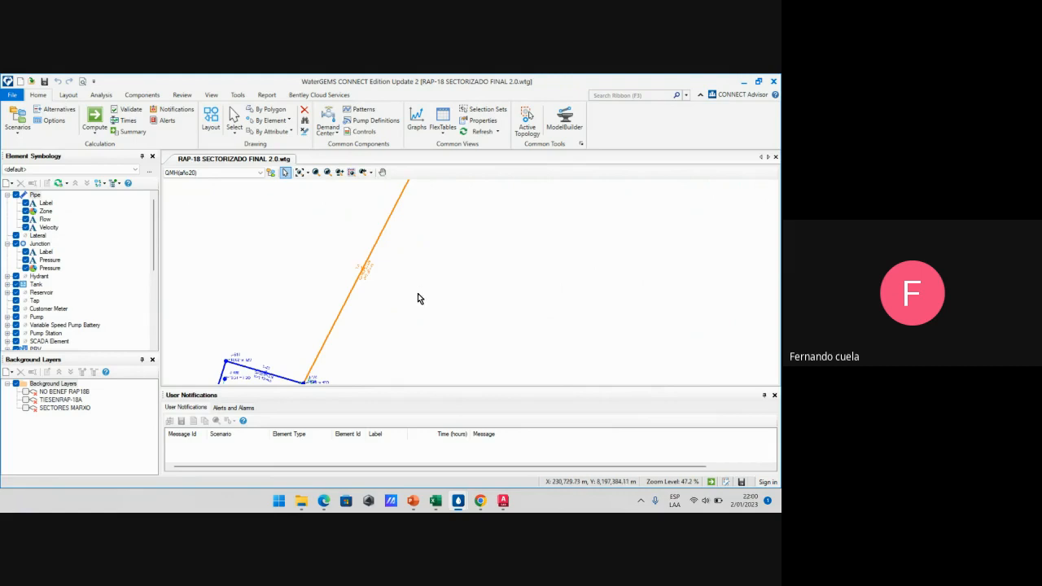
{"action": "scroll", "coordinate": [438, 305], "scroll_direction": "down", "scroll_amount": 4}
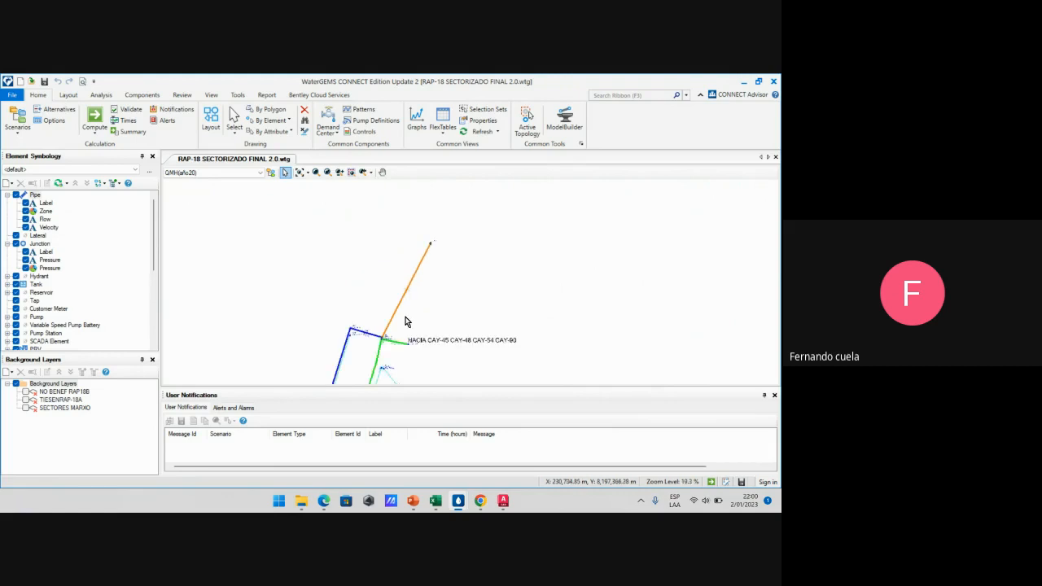
{"action": "scroll", "coordinate": [404, 318], "scroll_direction": "up", "scroll_amount": 5}
{"action": "scroll", "coordinate": [410, 322], "scroll_direction": "up", "scroll_amount": 2}
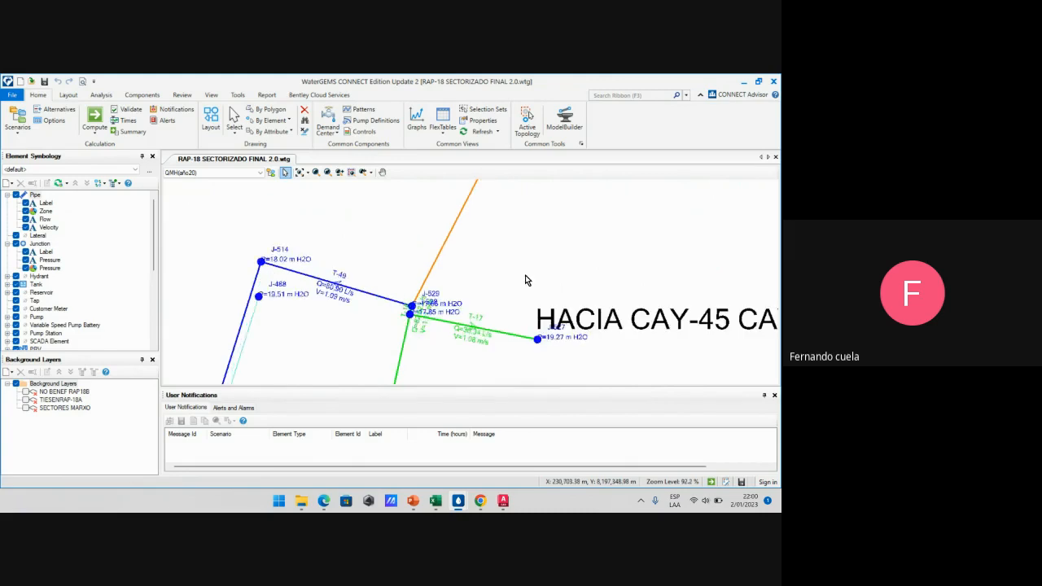
Follow the green trunk down to the first cyan cross street and inspect the pipes and junction pressures there
{"action": "scroll", "coordinate": [502, 257], "scroll_direction": "down", "scroll_amount": 5}
{"action": "middle_click_drag", "start_coordinate": [449, 350], "coordinate": [463, 288]}
{"action": "scroll", "coordinate": [465, 303], "scroll_direction": "down", "scroll_amount": 4}
{"action": "middle_click_drag", "start_coordinate": [468, 372], "coordinate": [476, 293]}
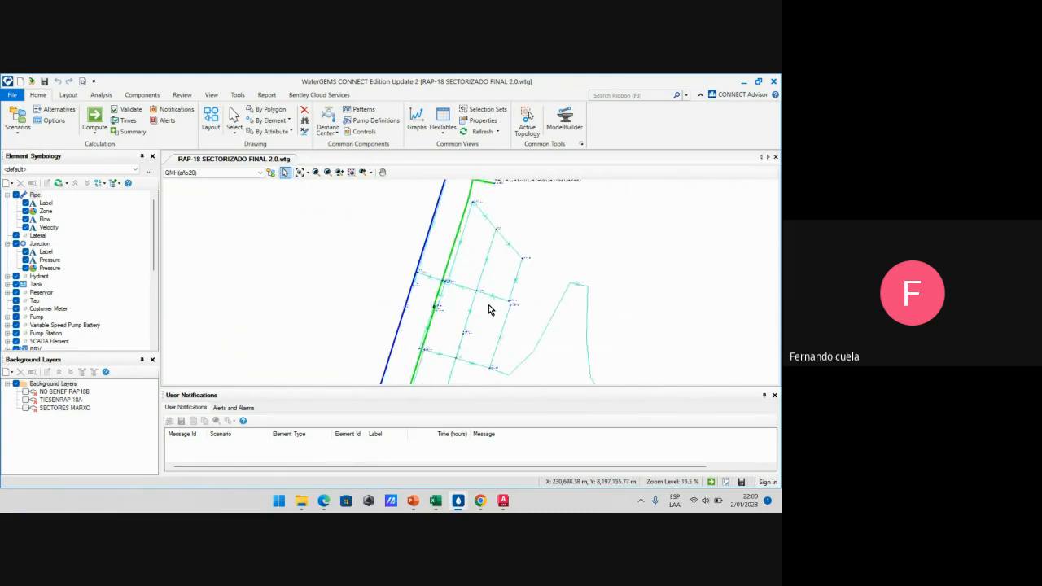
{"action": "scroll", "coordinate": [487, 301], "scroll_direction": "up", "scroll_amount": 4}
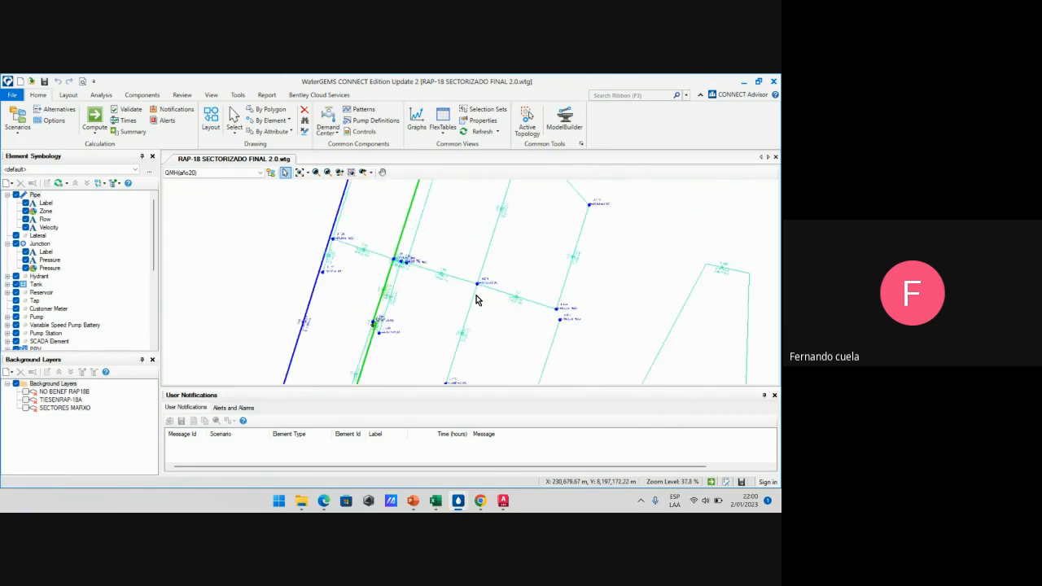
{"action": "scroll", "coordinate": [476, 299], "scroll_direction": "down", "scroll_amount": 1}
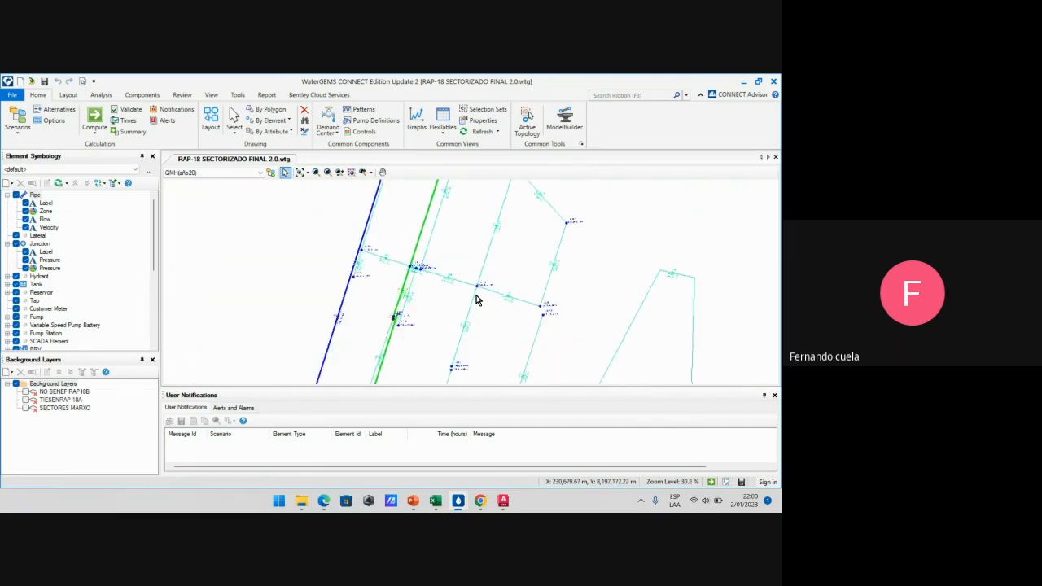
{"action": "scroll", "coordinate": [476, 296], "scroll_direction": "up", "scroll_amount": 3}
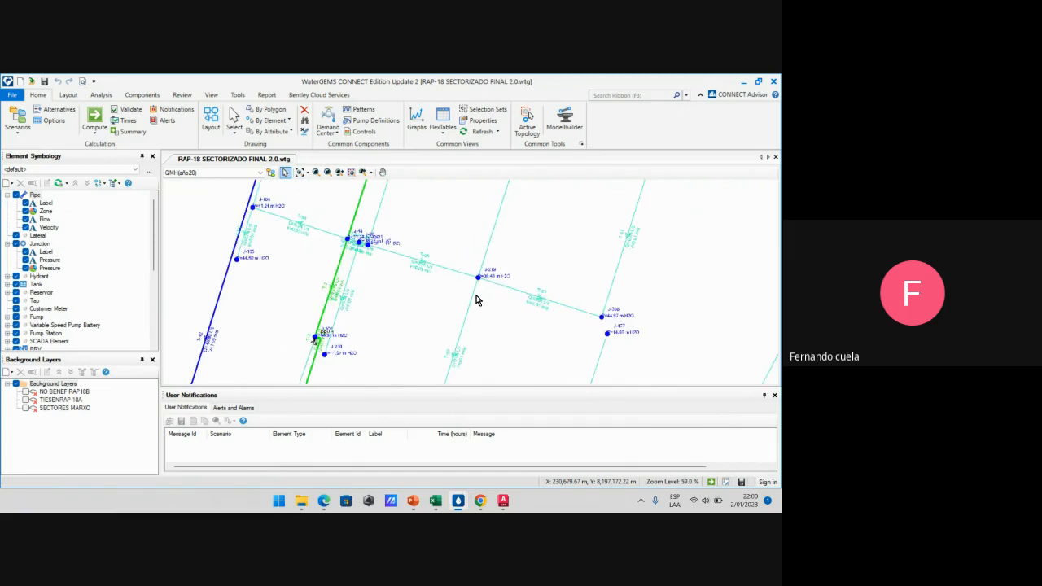
{"action": "scroll", "coordinate": [476, 296], "scroll_direction": "down", "scroll_amount": 6}
Inspect the uppermost end of the cyan network beside the green trunk, just below the CAY-45 branch
{"action": "middle_click_drag", "start_coordinate": [476, 242], "coordinate": [474, 244]}
{"action": "scroll", "coordinate": [474, 244], "scroll_direction": "up", "scroll_amount": 5}
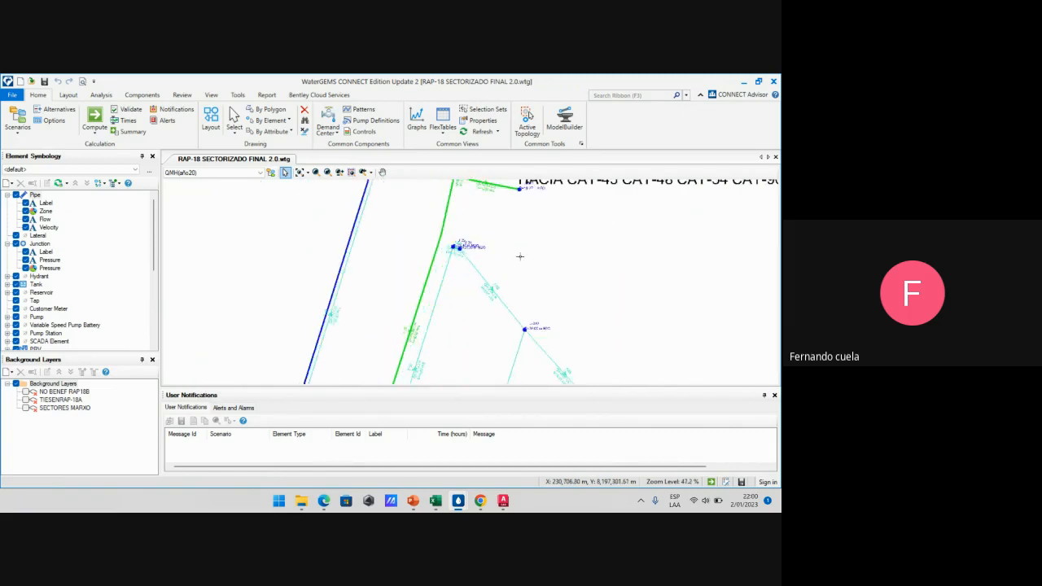
{"action": "scroll", "coordinate": [541, 269], "scroll_direction": "down", "scroll_amount": 2}
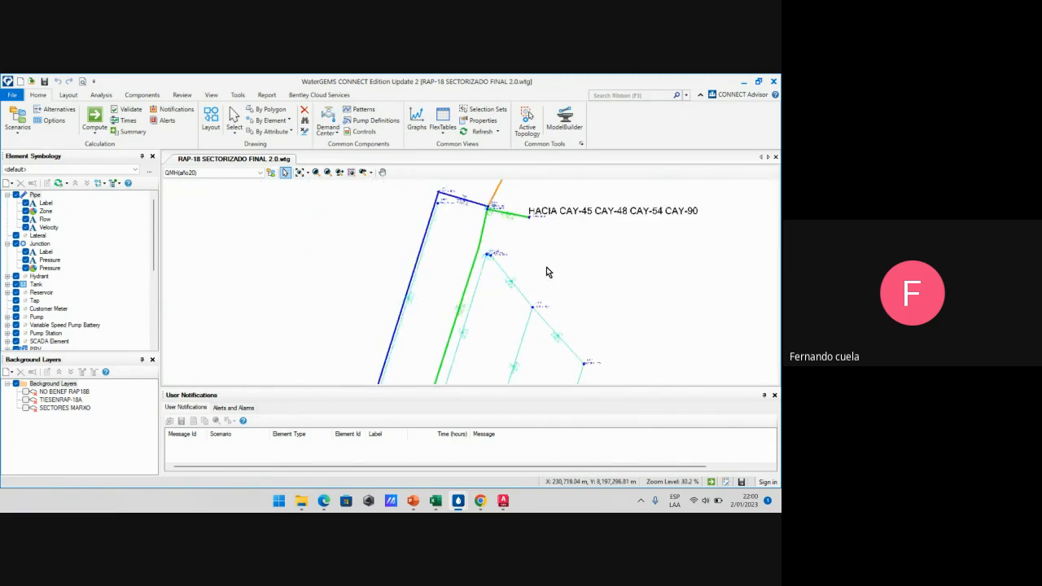
{"action": "mouse_move", "coordinate": [554, 276]}
{"action": "middle_mouse_down"}
{"action": "mouse_move", "coordinate": [555, 291]}
{"action": "mouse_move", "coordinate": [560, 262]}
{"action": "middle_mouse_up"}
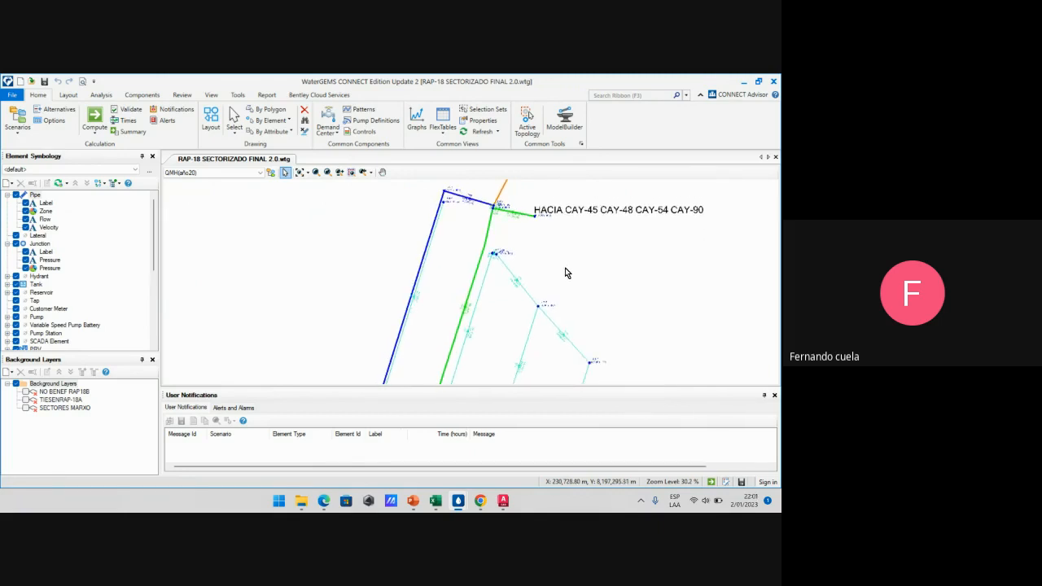
{"action": "scroll", "coordinate": [537, 276], "scroll_direction": "up", "scroll_amount": 3}
{"action": "scroll", "coordinate": [477, 248], "scroll_direction": "down", "scroll_amount": 2}
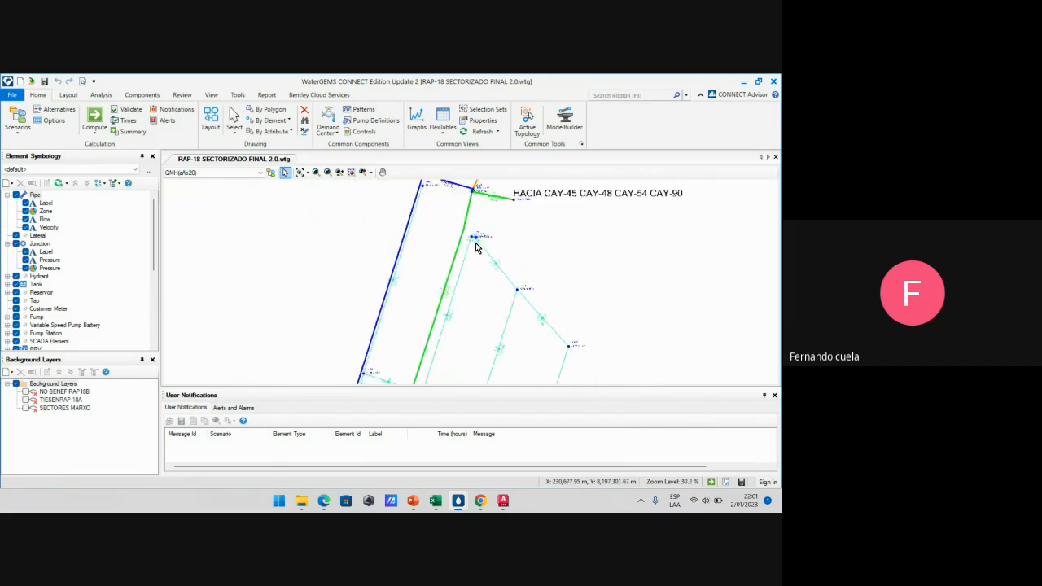
Locate PRV-1 beside the green trunk and check the pressures at J-502 and J-230
{"action": "scroll", "coordinate": [445, 309], "scroll_direction": "up", "scroll_amount": 5}
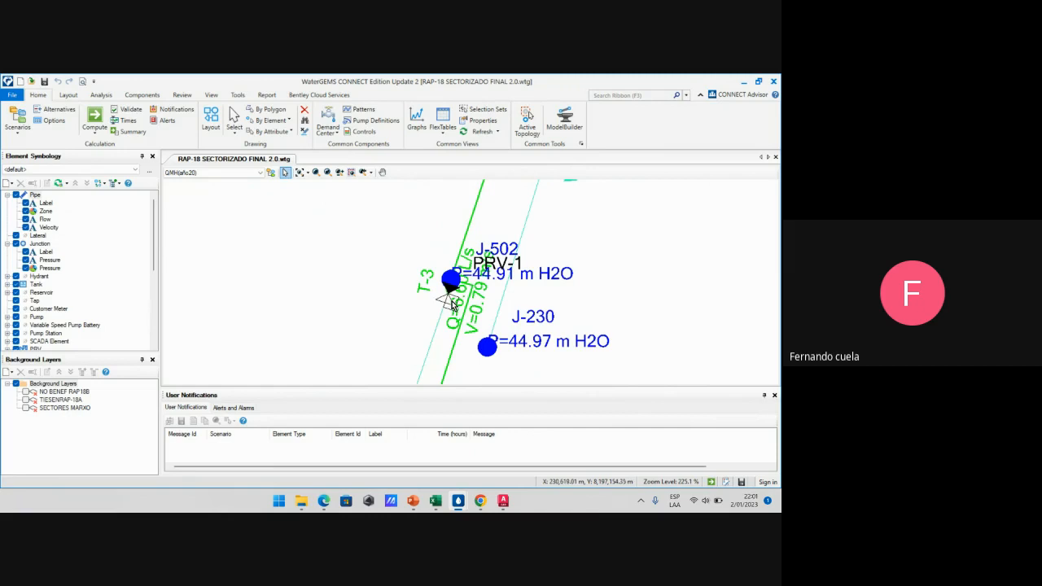
{"action": "scroll", "coordinate": [447, 303], "scroll_direction": "down", "scroll_amount": 6}
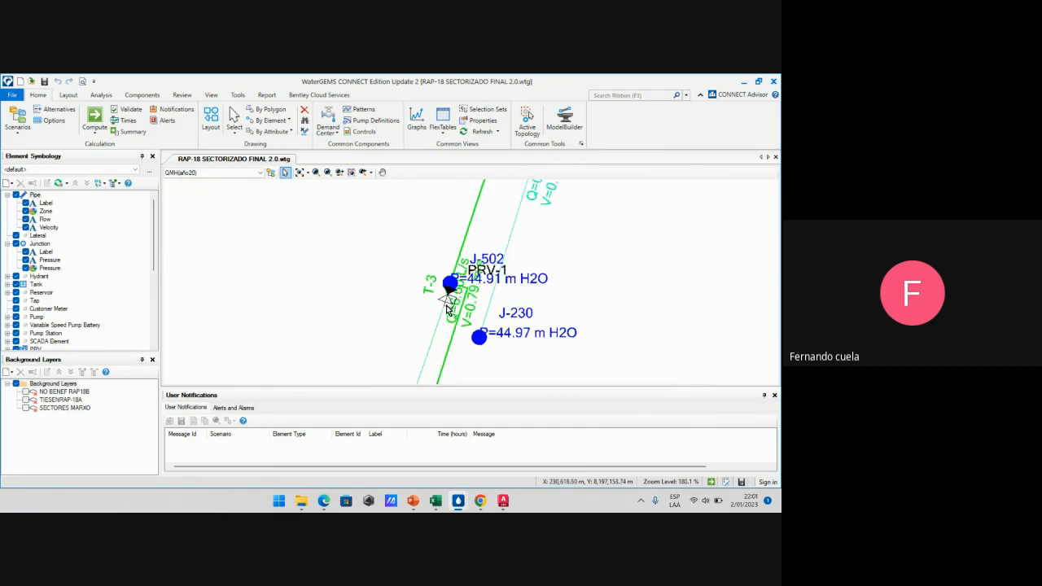
{"action": "scroll", "coordinate": [529, 299], "scroll_direction": "down", "scroll_amount": 6}
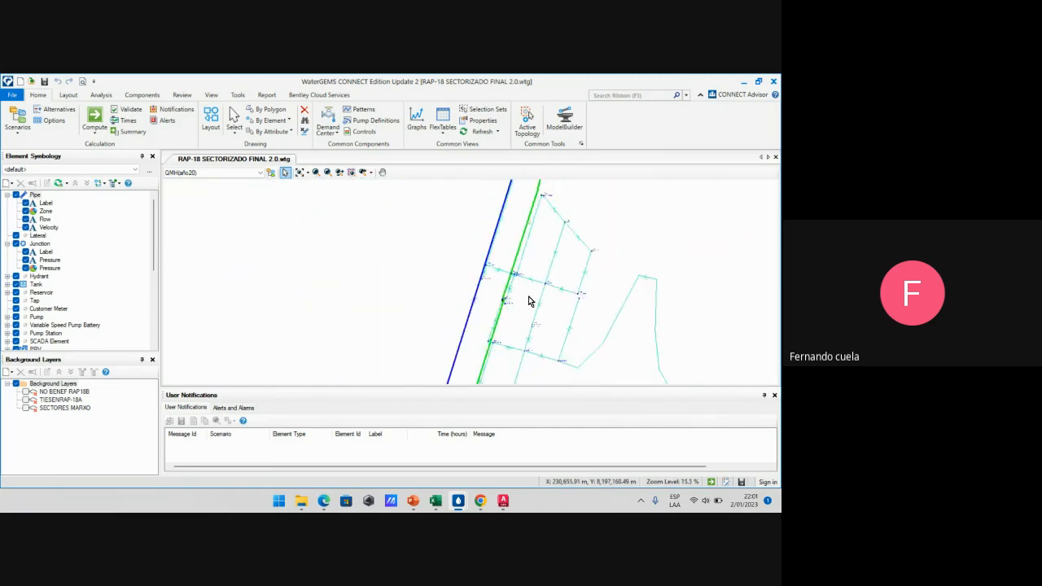
{"action": "scroll", "coordinate": [529, 301], "scroll_direction": "down", "scroll_amount": 2}
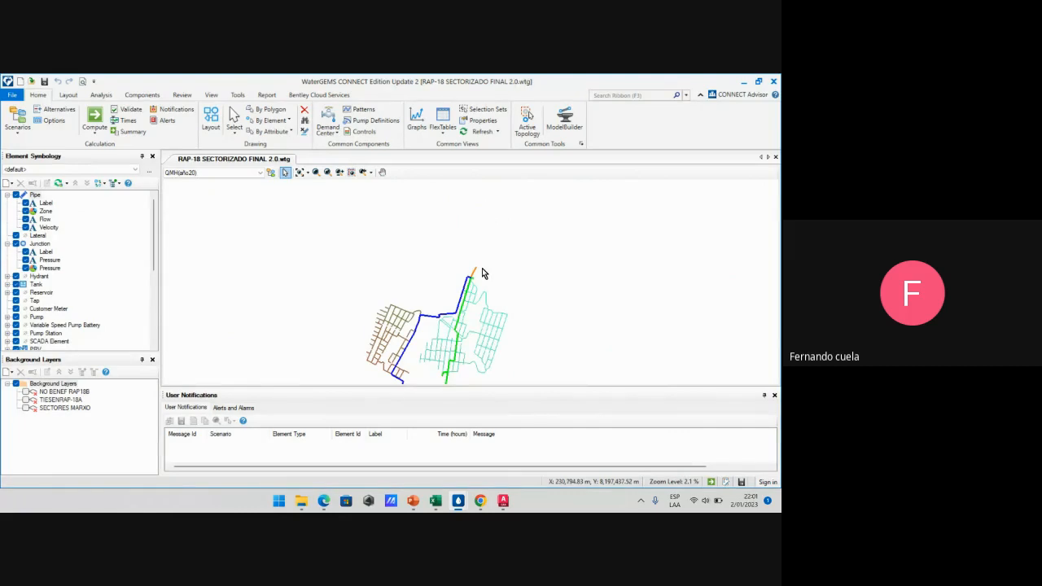
Review the source of the orange pipe again and its position above the trunk split
{"action": "scroll", "coordinate": [484, 265], "scroll_direction": "up", "scroll_amount": 5}
{"action": "scroll", "coordinate": [486, 264], "scroll_direction": "up", "scroll_amount": 2}
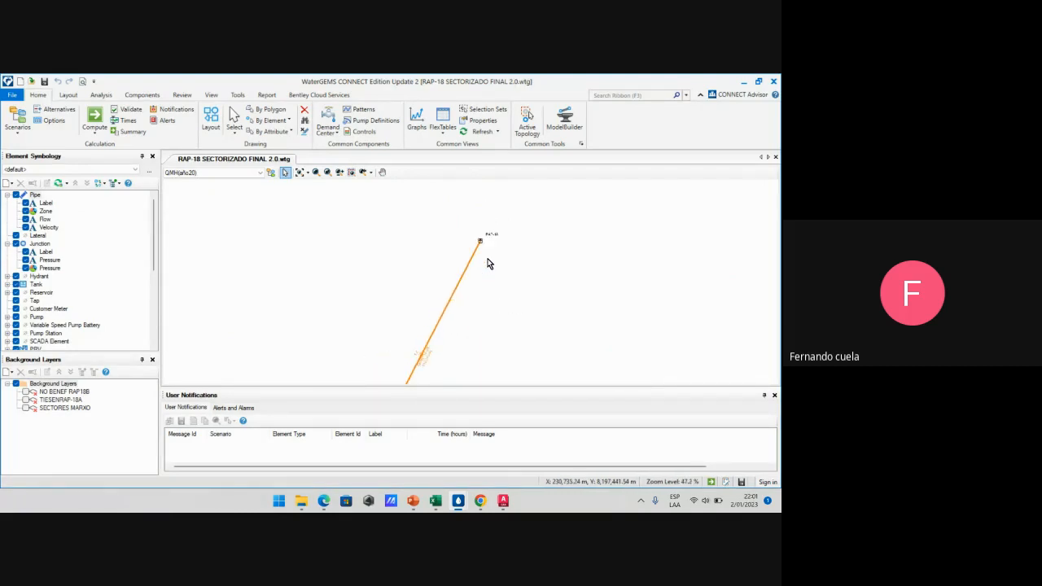
{"action": "scroll", "coordinate": [487, 263], "scroll_direction": "down", "scroll_amount": 4}
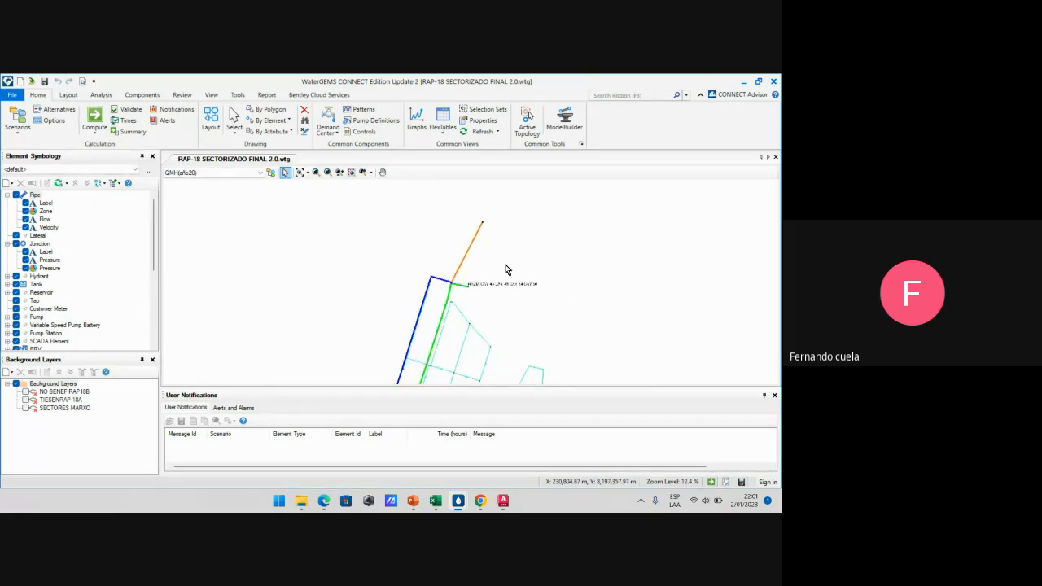
{"action": "scroll", "coordinate": [527, 230], "scroll_direction": "down", "scroll_amount": 1}
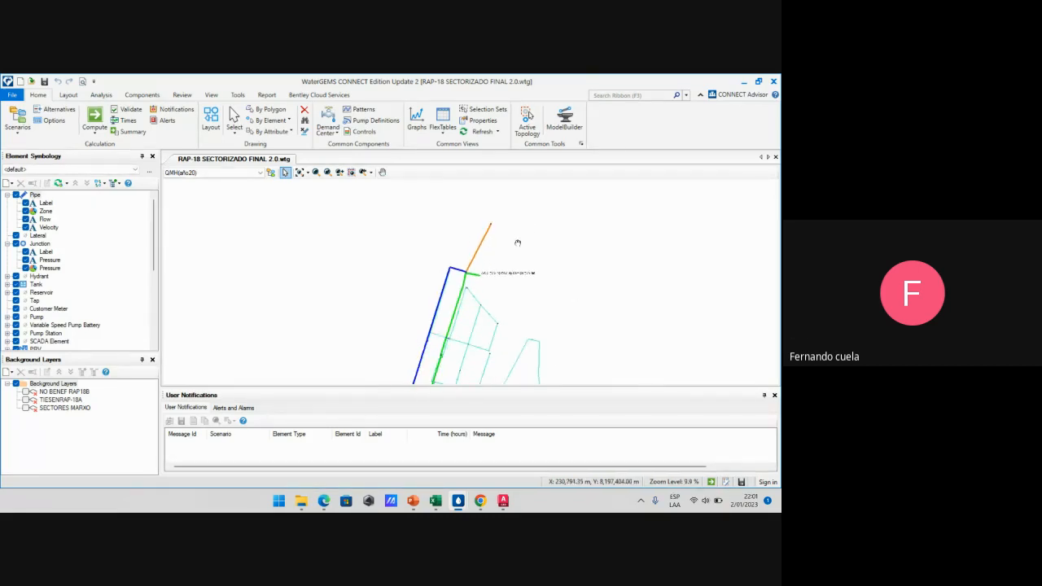
Switch to the AutoCAD drawing and examine the red trunk line's branching and its route past the yellow distribution networks
{"action": "left_click", "coordinate": [503, 502]}
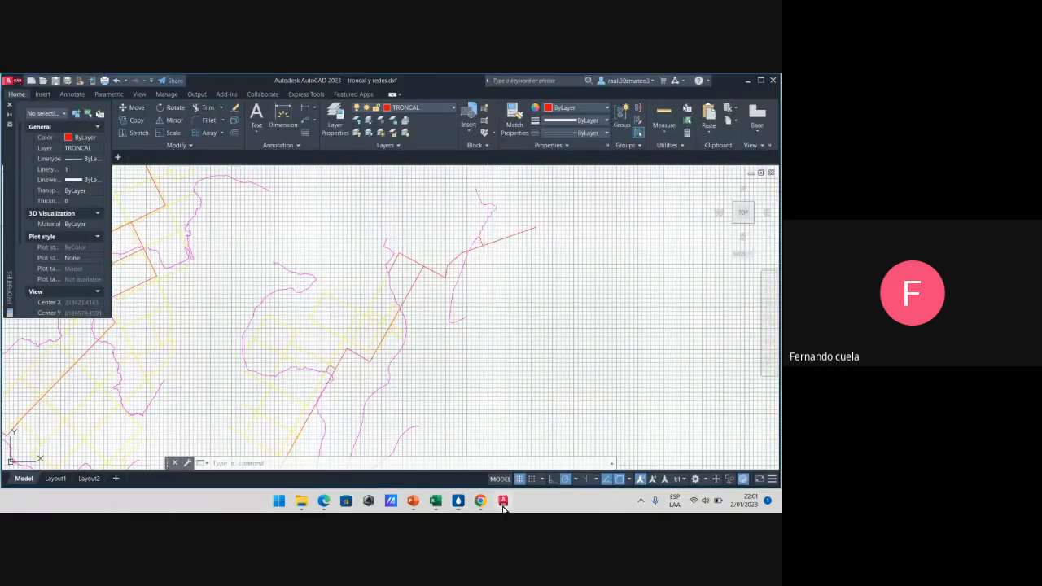
{"action": "scroll", "coordinate": [488, 307], "scroll_direction": "down", "scroll_amount": 2}
{"action": "scroll", "coordinate": [480, 308], "scroll_direction": "down", "scroll_amount": 2}
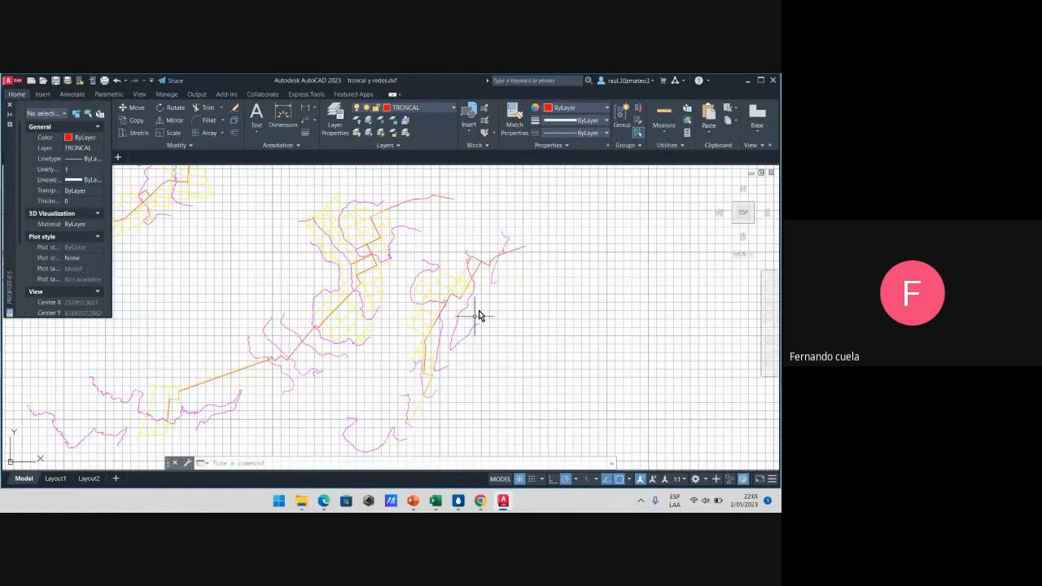
{"action": "scroll", "coordinate": [480, 310], "scroll_direction": "up", "scroll_amount": 3}
{"action": "scroll", "coordinate": [509, 252], "scroll_direction": "down", "scroll_amount": 2}
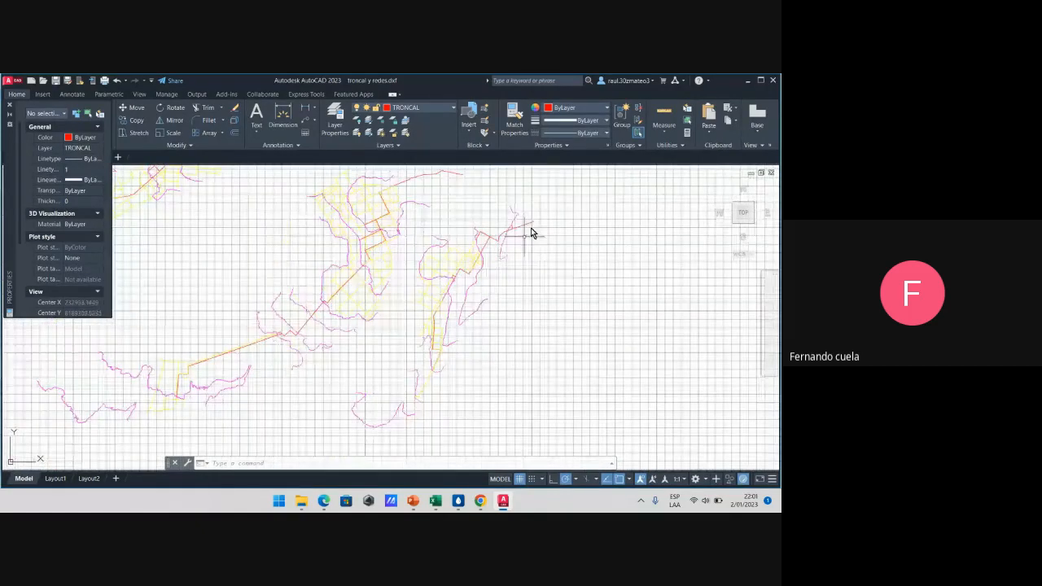
{"action": "scroll", "coordinate": [488, 246], "scroll_direction": "up", "scroll_amount": 5}
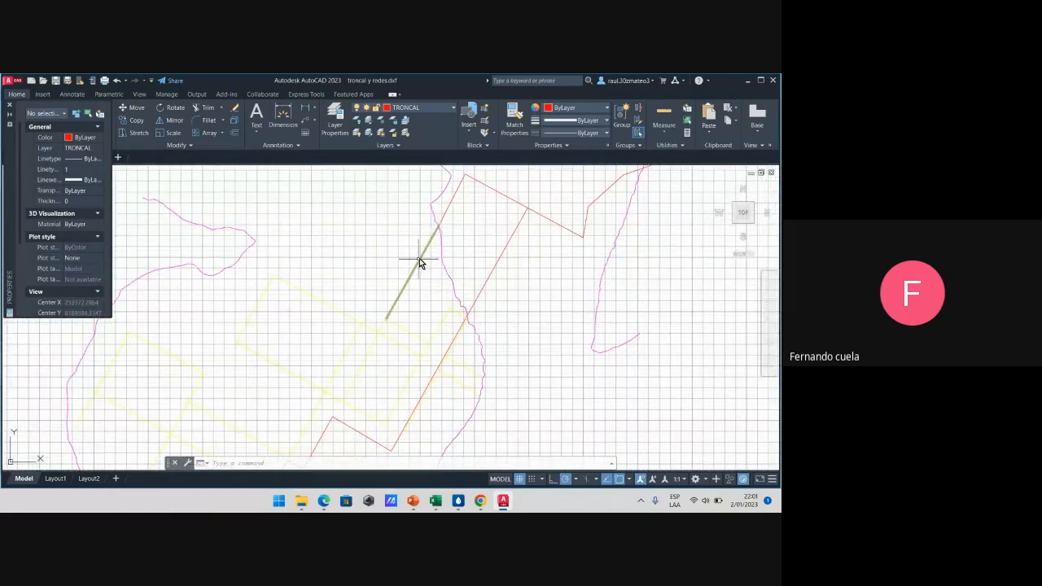
{"action": "scroll", "coordinate": [435, 232], "scroll_direction": "up", "scroll_amount": 3}
{"action": "scroll", "coordinate": [456, 221], "scroll_direction": "down", "scroll_amount": 3}
{"action": "scroll", "coordinate": [465, 216], "scroll_direction": "down", "scroll_amount": 2}
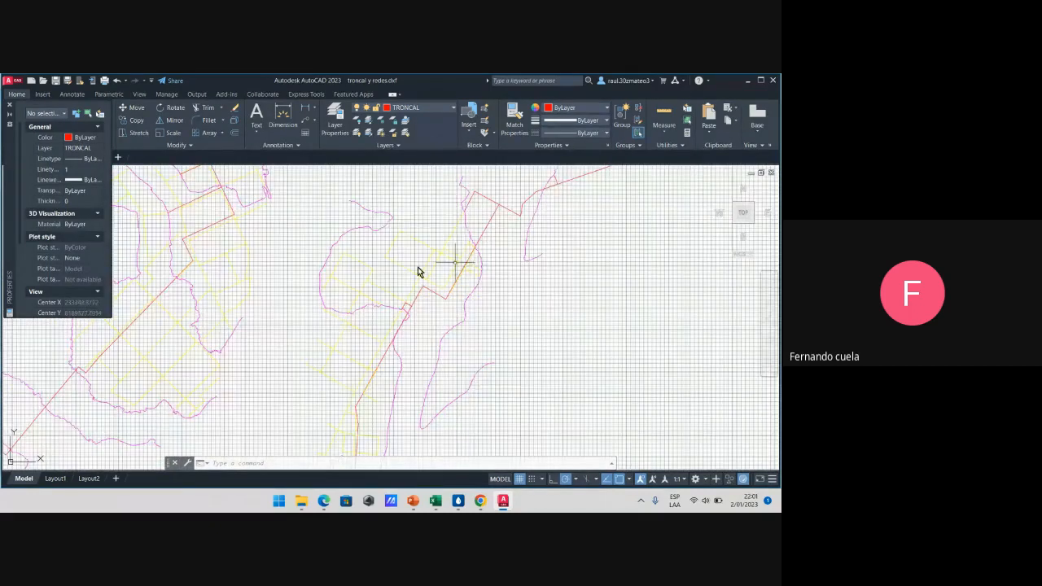
Examine the red trunk line from its stepped bend up to the short branch feeding the eastern yellow network
{"action": "scroll", "coordinate": [434, 286], "scroll_direction": "up", "scroll_amount": 2}
{"action": "scroll", "coordinate": [489, 274], "scroll_direction": "up", "scroll_amount": 3}
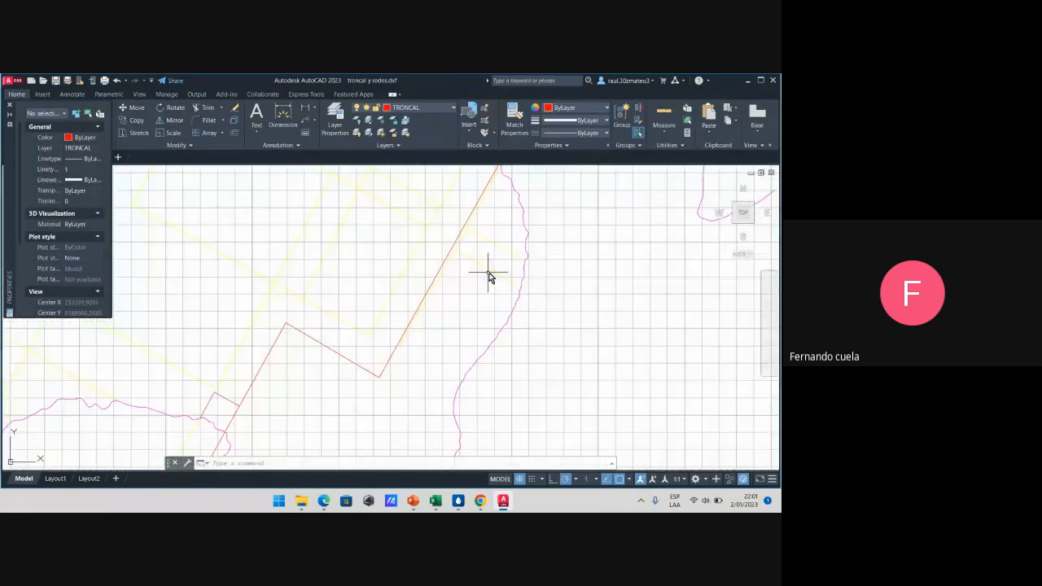
{"action": "scroll", "coordinate": [493, 281], "scroll_direction": "up", "scroll_amount": 3}
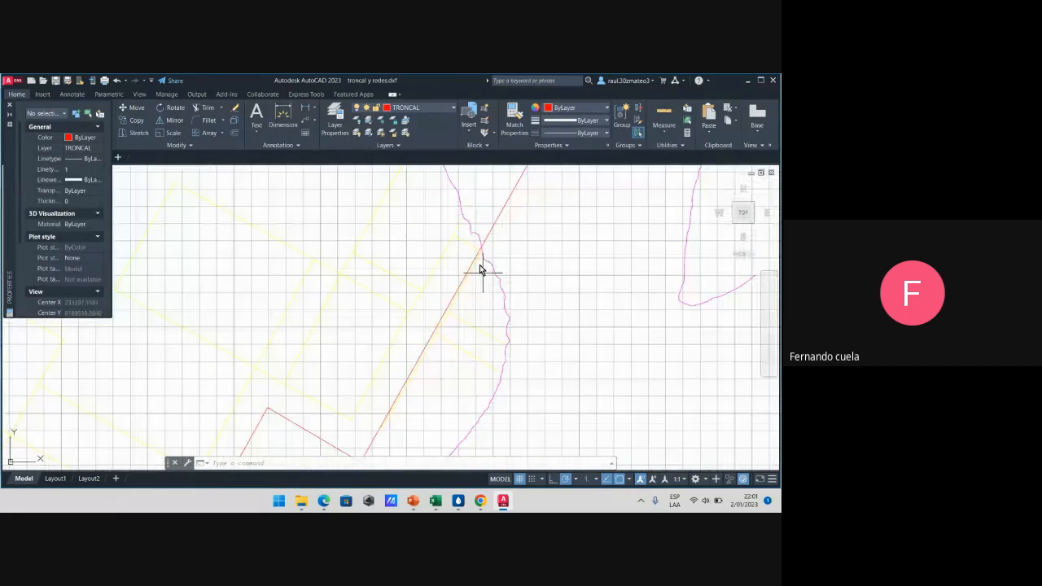
{"action": "scroll", "coordinate": [461, 302], "scroll_direction": "up", "scroll_amount": 4}
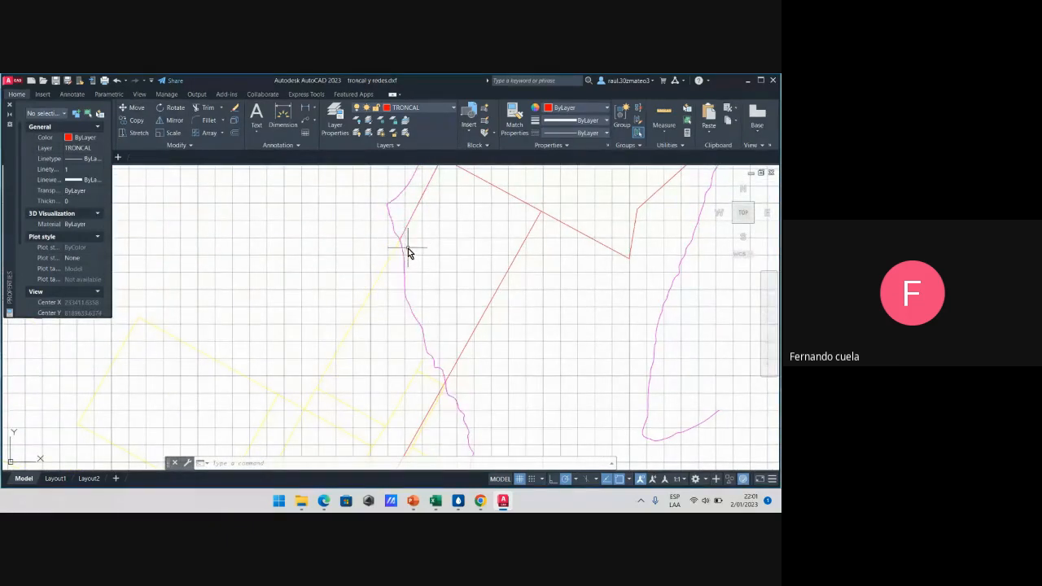
{"action": "scroll", "coordinate": [400, 258], "scroll_direction": "down", "scroll_amount": 2}
{"action": "scroll", "coordinate": [399, 257], "scroll_direction": "up", "scroll_amount": 1}
{"action": "scroll", "coordinate": [418, 231], "scroll_direction": "down", "scroll_amount": 2}
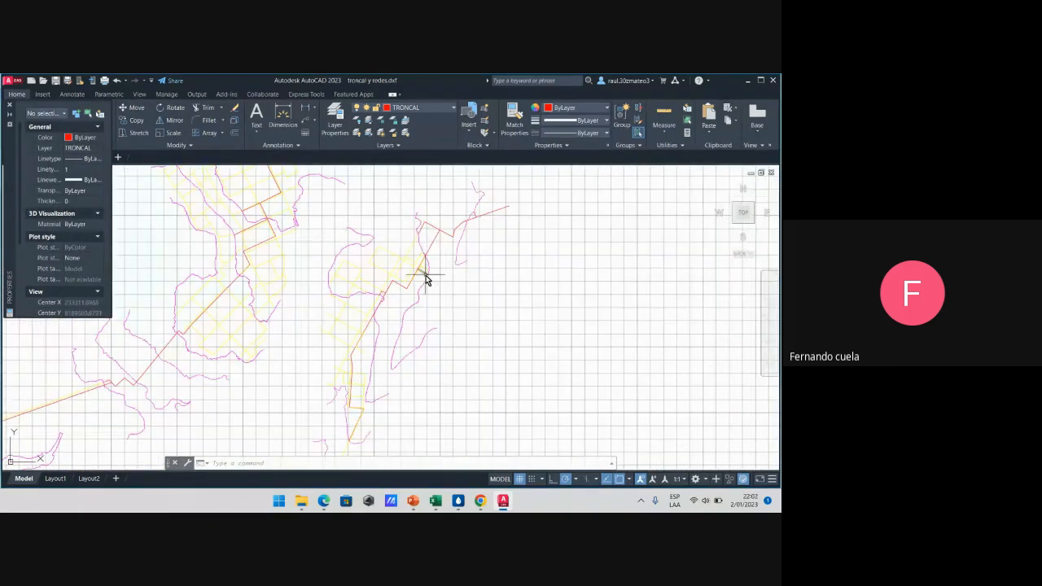
Inspect the yellow network's layout between the trunk's stepped bend and the short red branch at its upper end
{"action": "scroll", "coordinate": [426, 274], "scroll_direction": "up", "scroll_amount": 1}
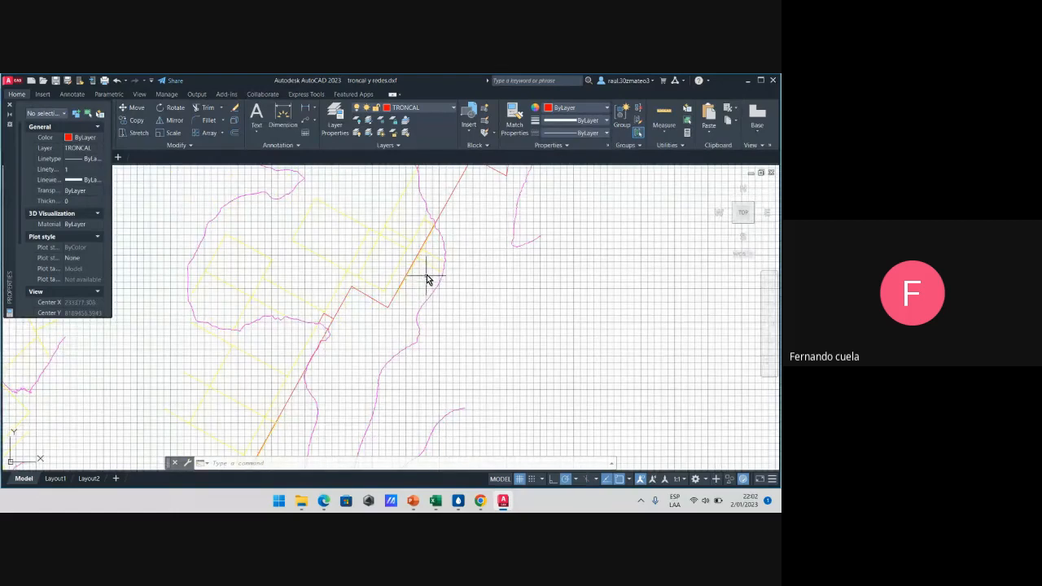
{"action": "middle_click_drag", "start_coordinate": [428, 279], "coordinate": [423, 289]}
{"action": "scroll", "coordinate": [335, 267], "scroll_direction": "up", "scroll_amount": 2}
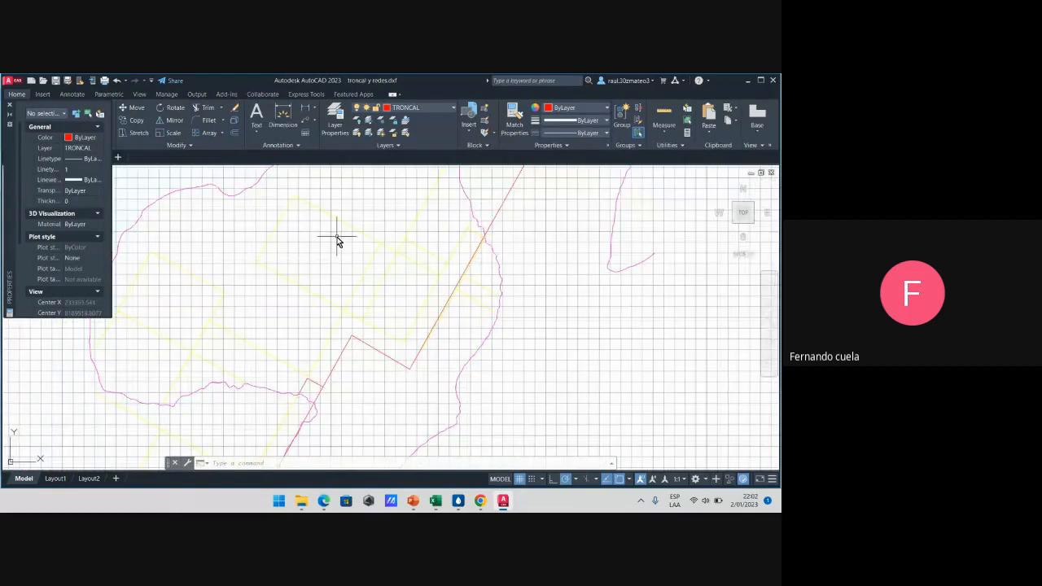
{"action": "middle_click_drag", "start_coordinate": [347, 219], "coordinate": [293, 314]}
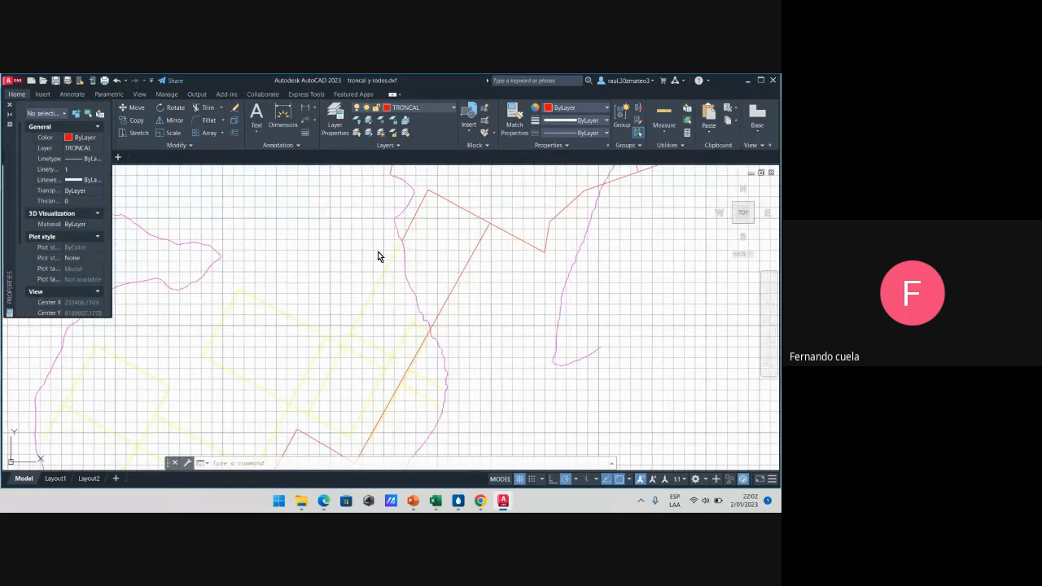
{"action": "middle_click_drag", "start_coordinate": [337, 313], "coordinate": [377, 252]}
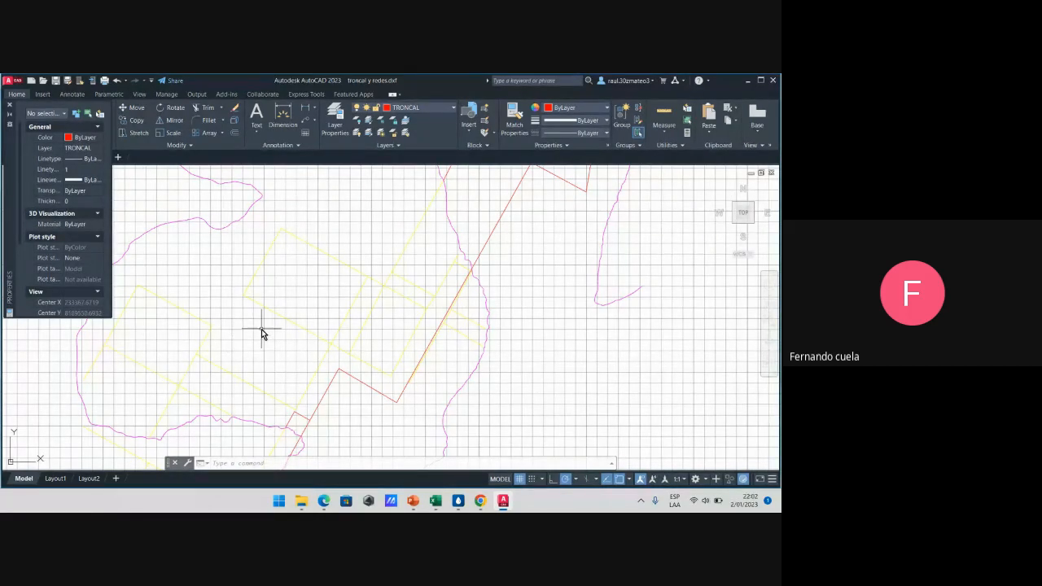
{"action": "scroll", "coordinate": [261, 328], "scroll_direction": "down", "scroll_amount": 2}
{"action": "scroll", "coordinate": [374, 269], "scroll_direction": "up", "scroll_amount": 2}
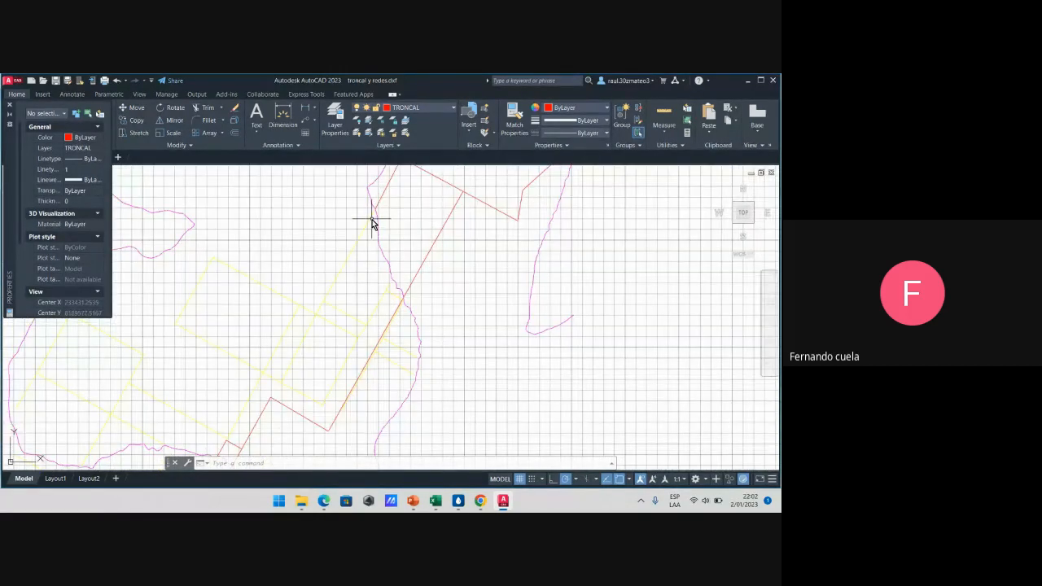
{"action": "middle_click_drag", "start_coordinate": [315, 287], "coordinate": [334, 274]}
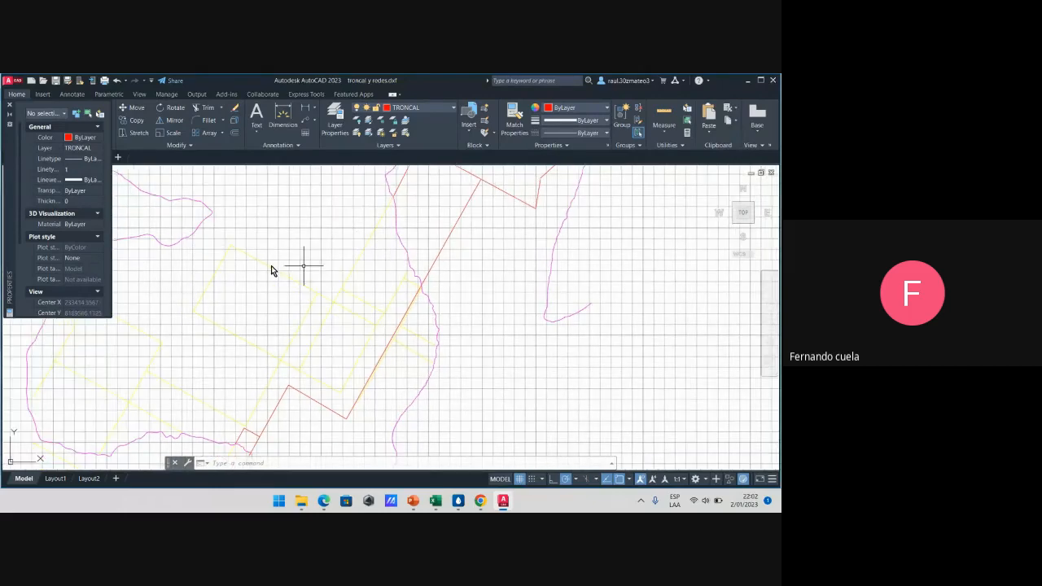
Look over the eastern trunk's southern stretch and switch to the RAP-50 WaterGEMS model to view its pressure zones
{"action": "scroll", "coordinate": [252, 309], "scroll_direction": "down", "scroll_amount": 4}
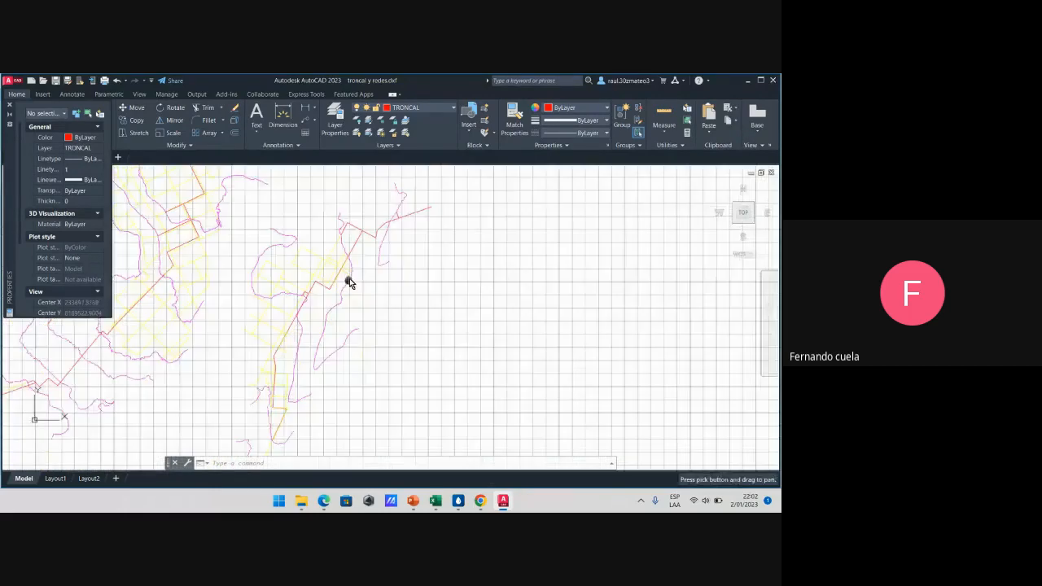
{"action": "mouse_move", "coordinate": [261, 316]}
{"action": "middle_mouse_down"}
{"action": "mouse_move", "coordinate": [379, 288]}
{"action": "mouse_move", "coordinate": [396, 312]}
{"action": "mouse_move", "coordinate": [360, 312]}
{"action": "middle_mouse_up"}
{"action": "scroll", "coordinate": [363, 314], "scroll_direction": "up", "scroll_amount": 3}
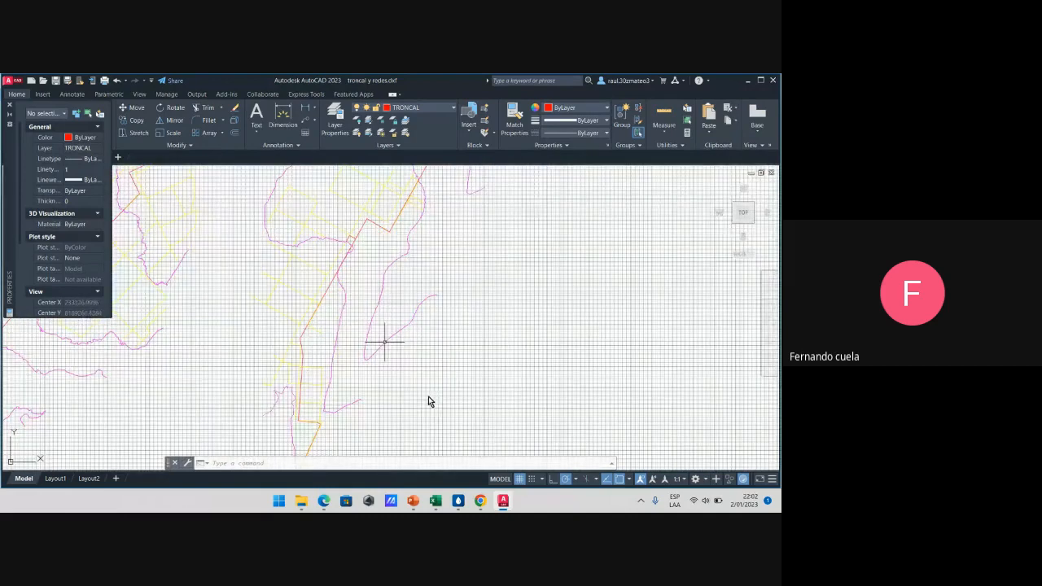
{"action": "left_click", "coordinate": [460, 500]}
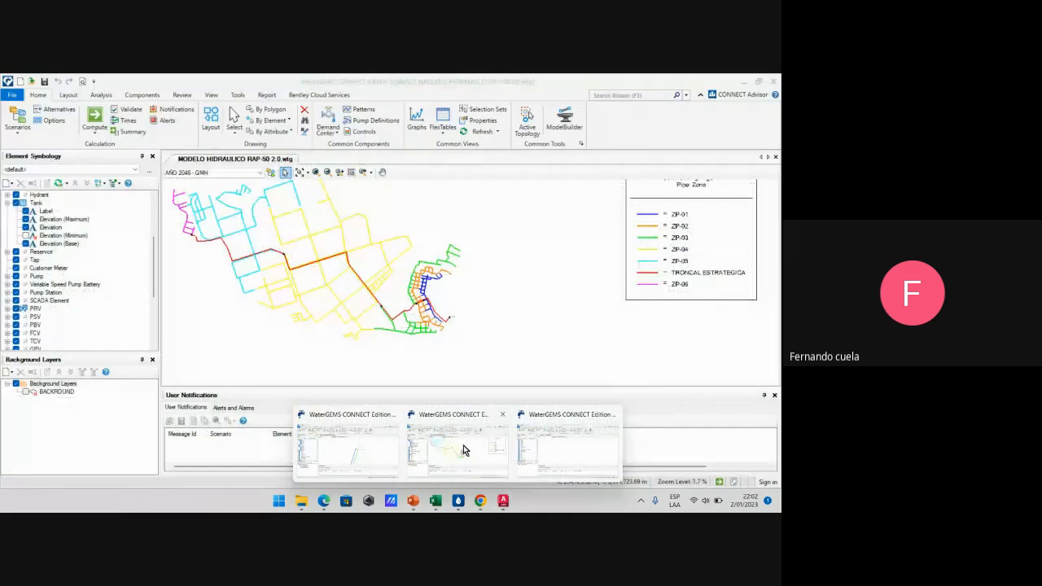
{"action": "left_click", "coordinate": [463, 445]}
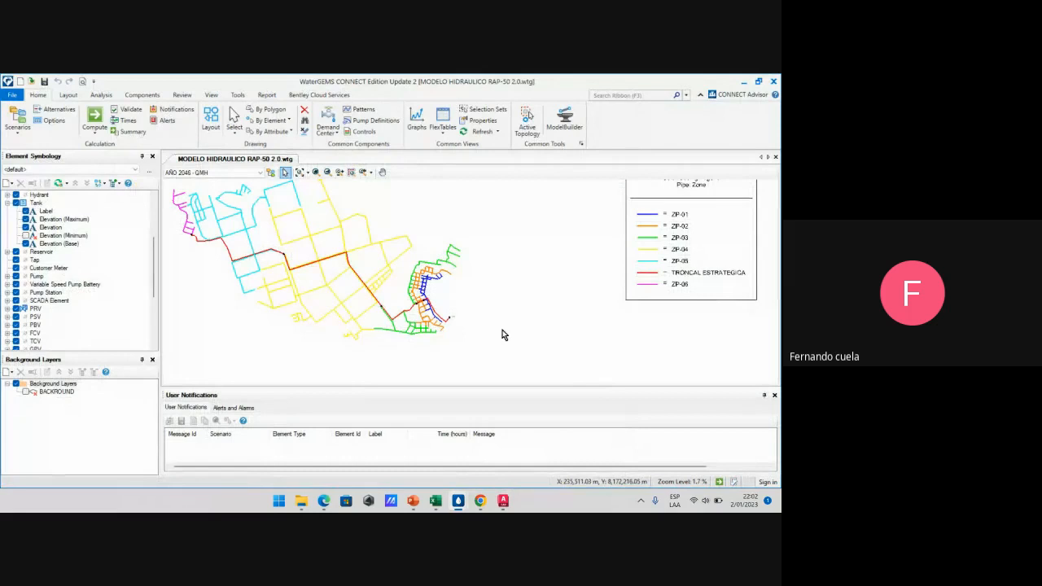
Return to the AutoCAD drawing and review the eastern trunk's upper entry, branch points and overall route beside the yellow networks
{"action": "left_click", "coordinate": [503, 500]}
{"action": "middle_click_drag", "start_coordinate": [488, 271], "coordinate": [457, 318]}
{"action": "scroll", "coordinate": [431, 297], "scroll_direction": "down", "scroll_amount": 3}
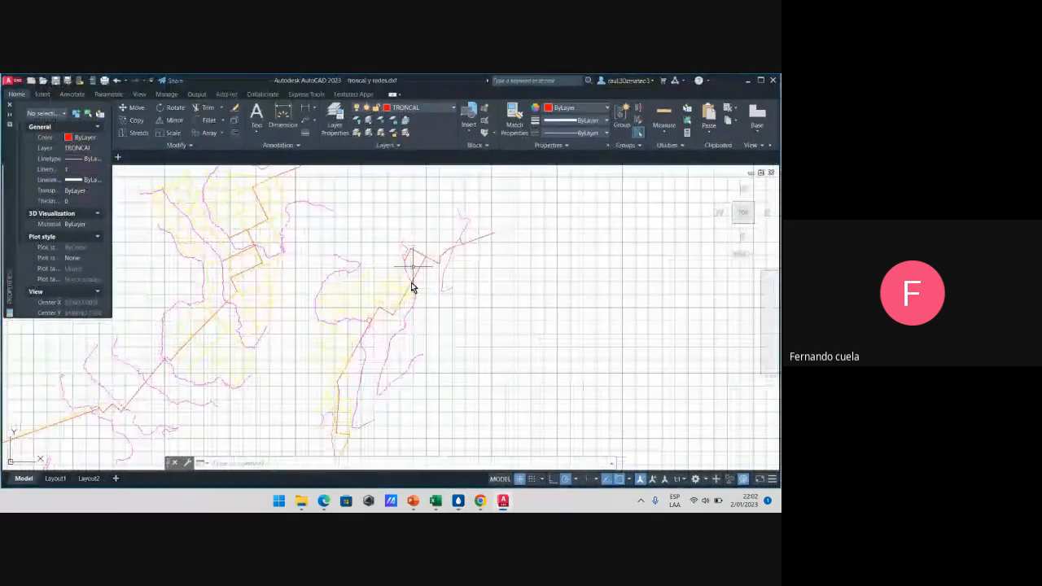
{"action": "scroll", "coordinate": [421, 319], "scroll_direction": "up", "scroll_amount": 3}
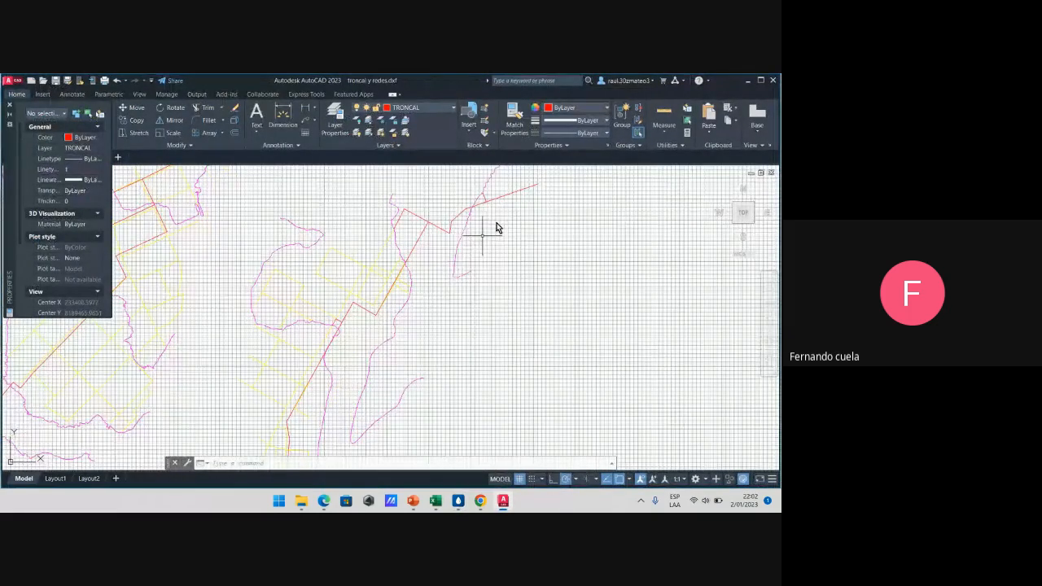
{"action": "scroll", "coordinate": [464, 316], "scroll_direction": "down", "scroll_amount": 3}
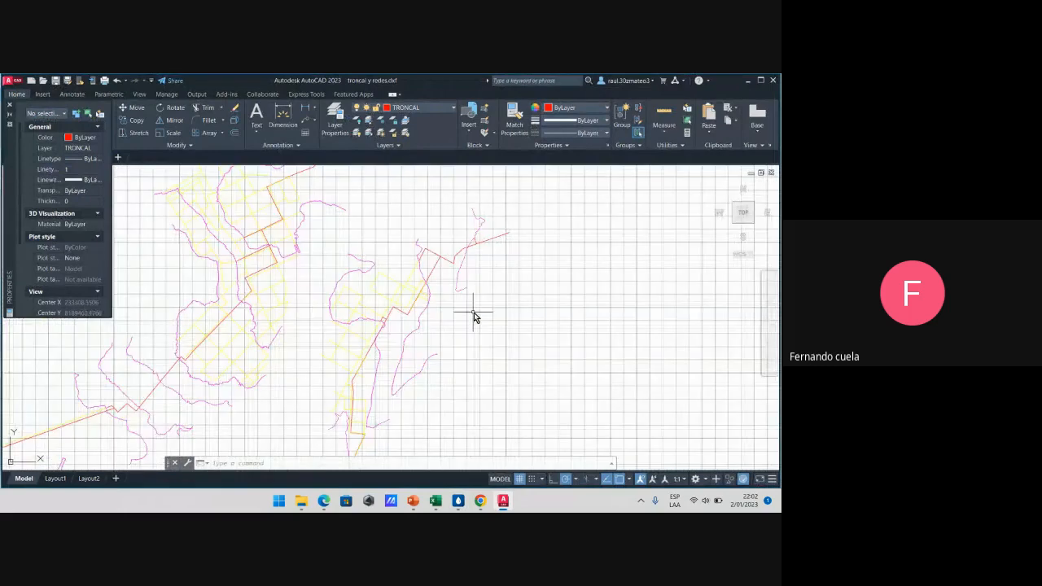
{"action": "scroll", "coordinate": [419, 311], "scroll_direction": "up", "scroll_amount": 2}
{"action": "scroll", "coordinate": [418, 311], "scroll_direction": "up", "scroll_amount": 2}
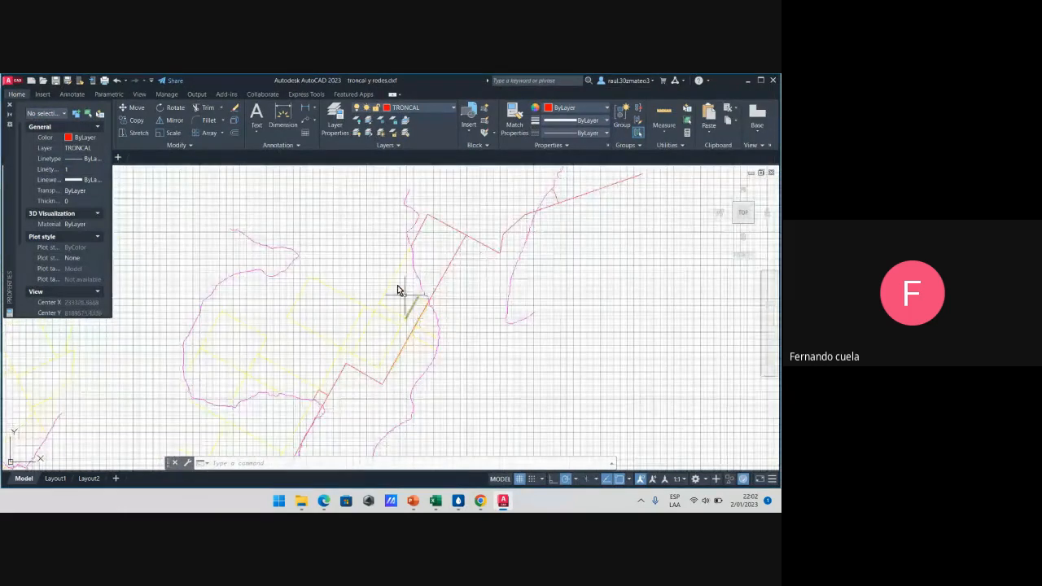
{"action": "scroll", "coordinate": [467, 317], "scroll_direction": "down", "scroll_amount": 1}
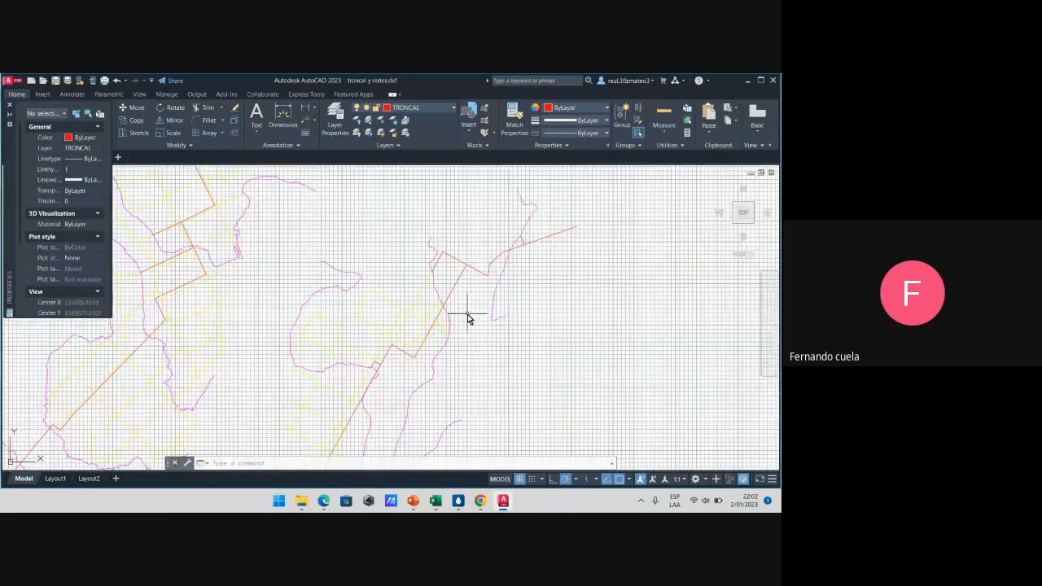
{"action": "left_click", "coordinate": [478, 343]}
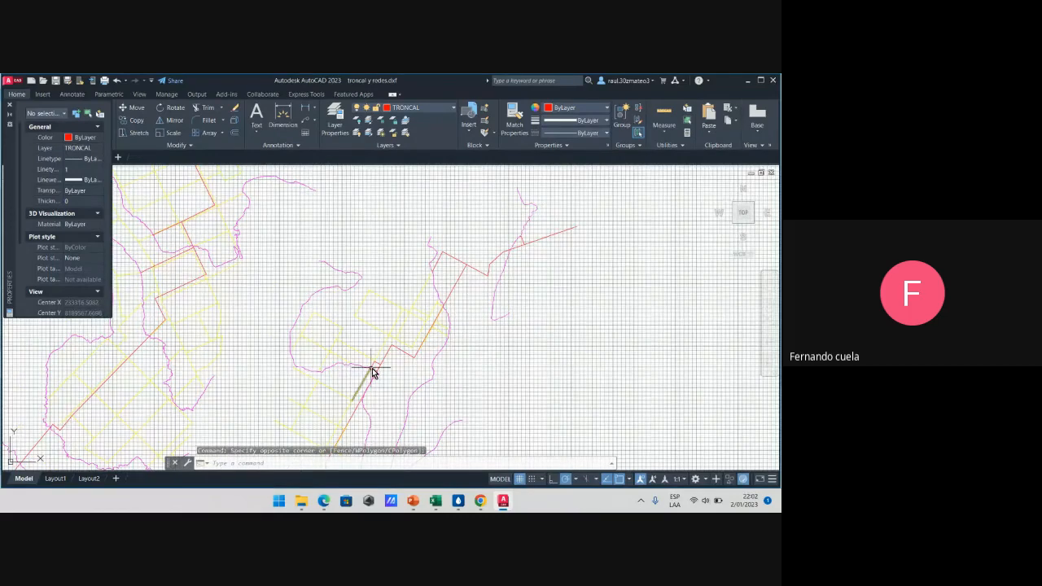
{"action": "scroll", "coordinate": [407, 317], "scroll_direction": "down", "scroll_amount": 2}
{"action": "mouse_move", "coordinate": [408, 324]}
{"action": "middle_mouse_down"}
{"action": "mouse_move", "coordinate": [408, 294]}
{"action": "mouse_move", "coordinate": [424, 280]}
{"action": "middle_mouse_up"}
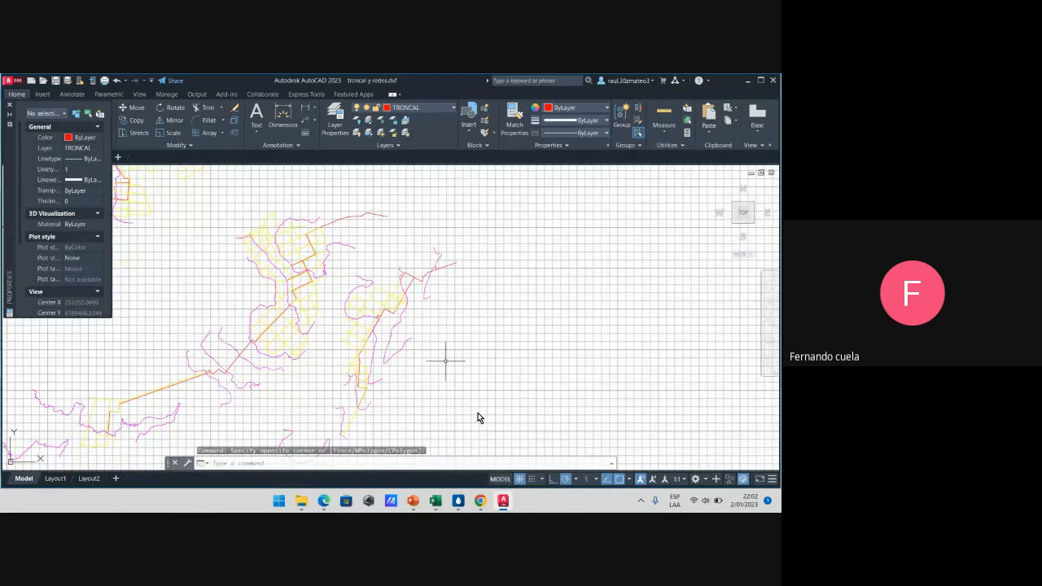
Switch to the RAP-18 WaterGEMS model and examine where the orange pipe splits into the blue and green trunks by the CAY-45 branch
{"action": "mouse_move", "coordinate": [466, 505]}
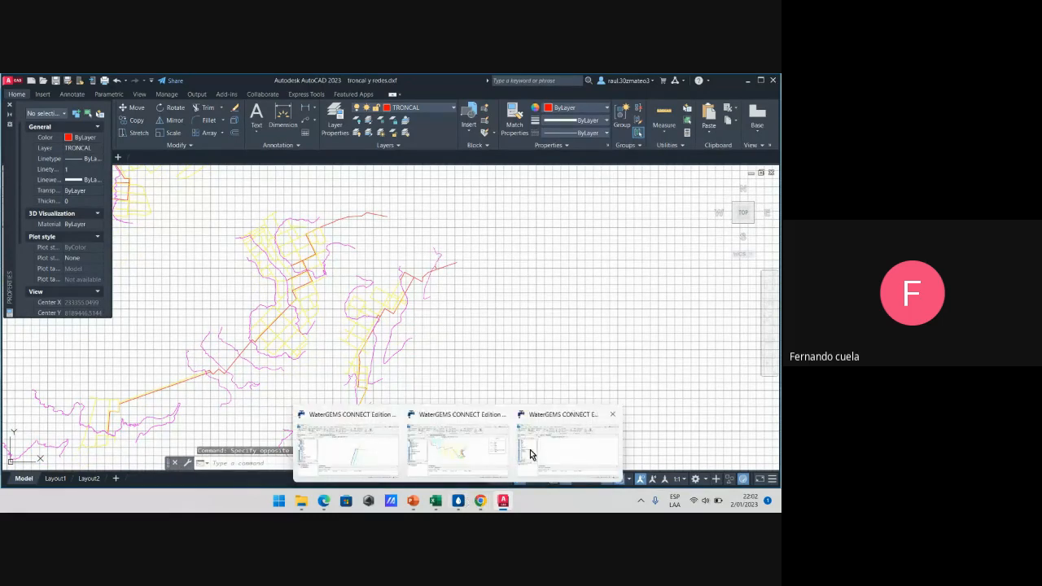
{"action": "mouse_move", "coordinate": [530, 455]}
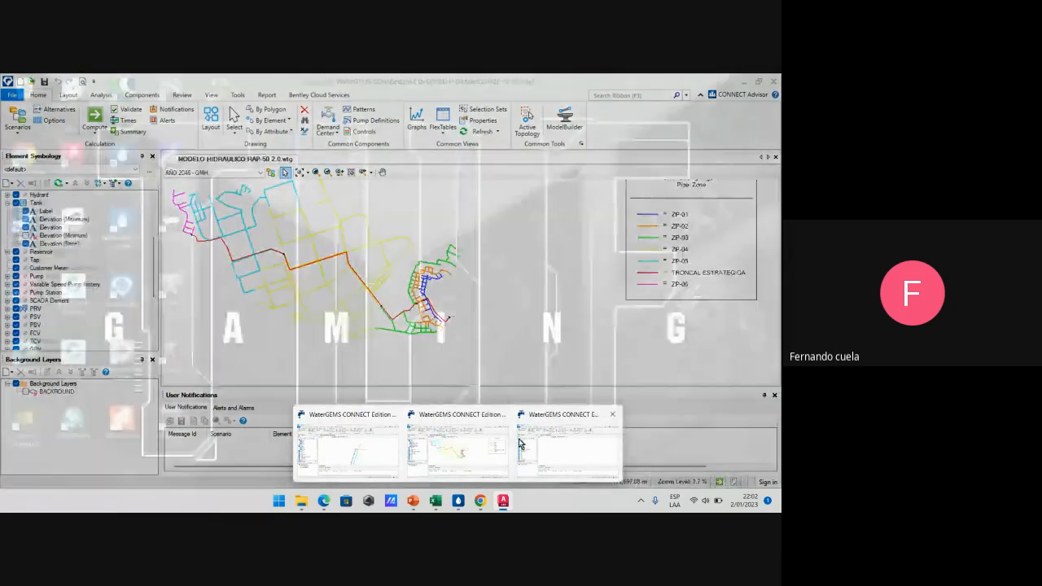
{"action": "left_click", "coordinate": [394, 449]}
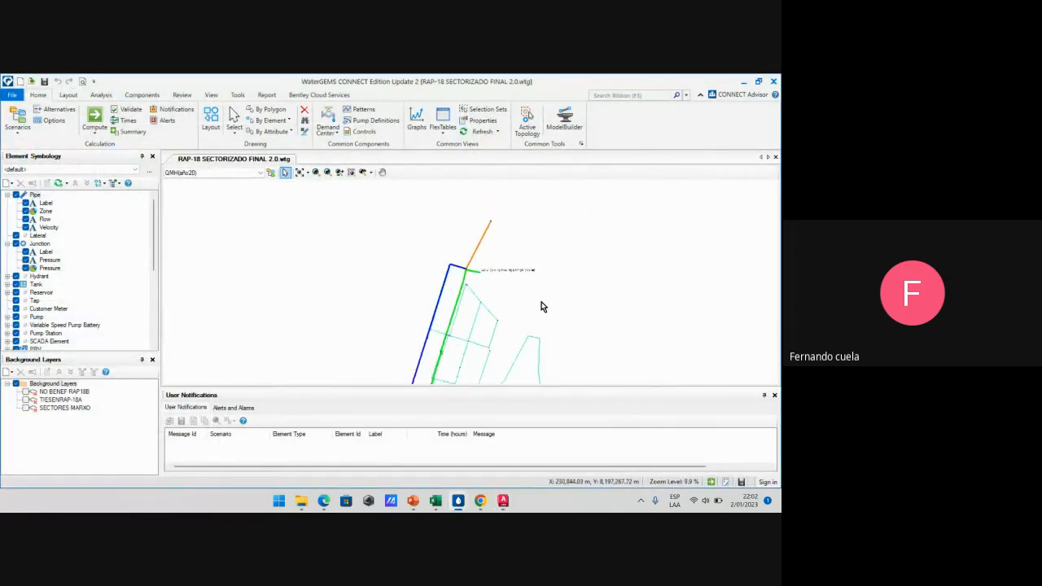
{"action": "scroll", "coordinate": [480, 280], "scroll_direction": "up", "scroll_amount": 3}
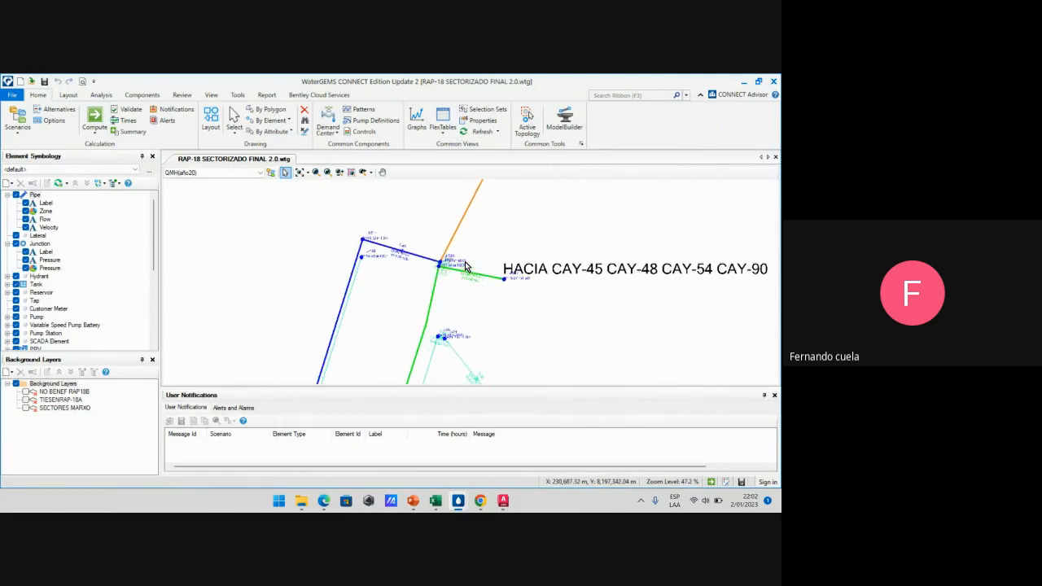
{"action": "scroll", "coordinate": [467, 266], "scroll_direction": "down", "scroll_amount": 3}
{"action": "scroll", "coordinate": [466, 265], "scroll_direction": "down", "scroll_amount": 2}
{"action": "scroll", "coordinate": [444, 312], "scroll_direction": "down", "scroll_amount": 2}
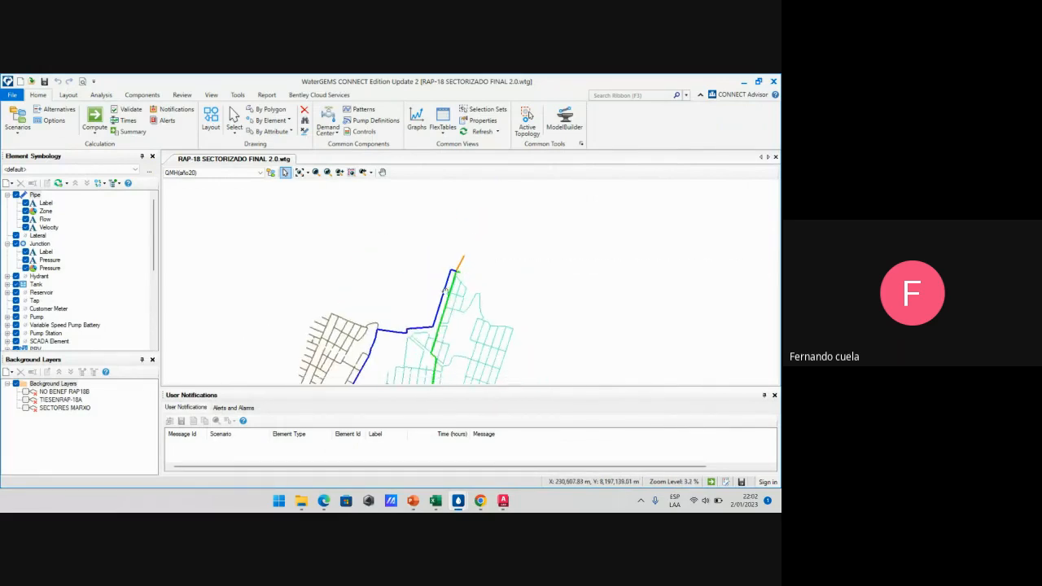
{"action": "scroll", "coordinate": [455, 276], "scroll_direction": "up", "scroll_amount": 8}
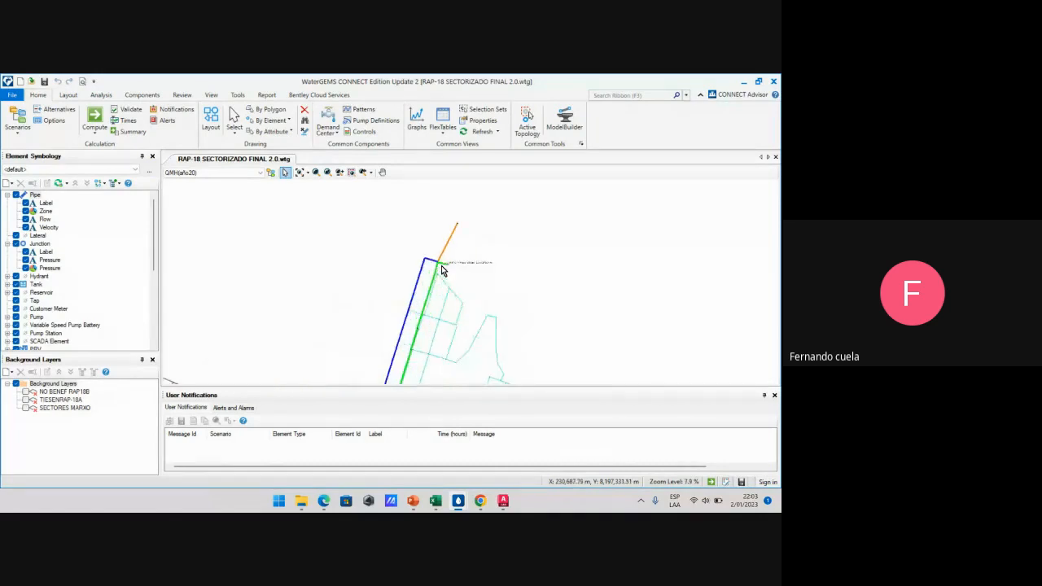
{"action": "scroll", "coordinate": [485, 310], "scroll_direction": "down", "scroll_amount": 3}
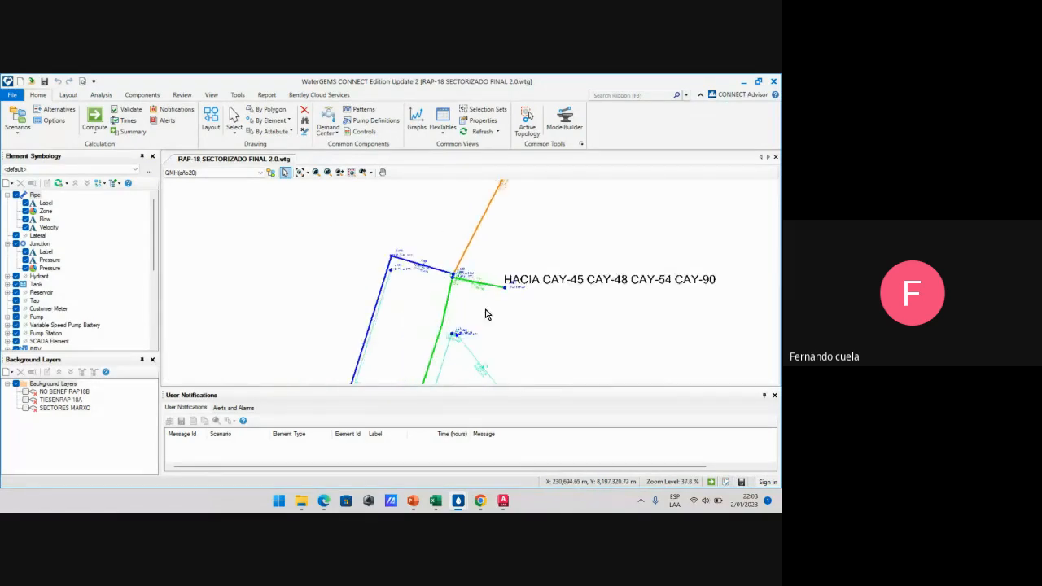
{"action": "scroll", "coordinate": [523, 330], "scroll_direction": "up", "scroll_amount": 3}
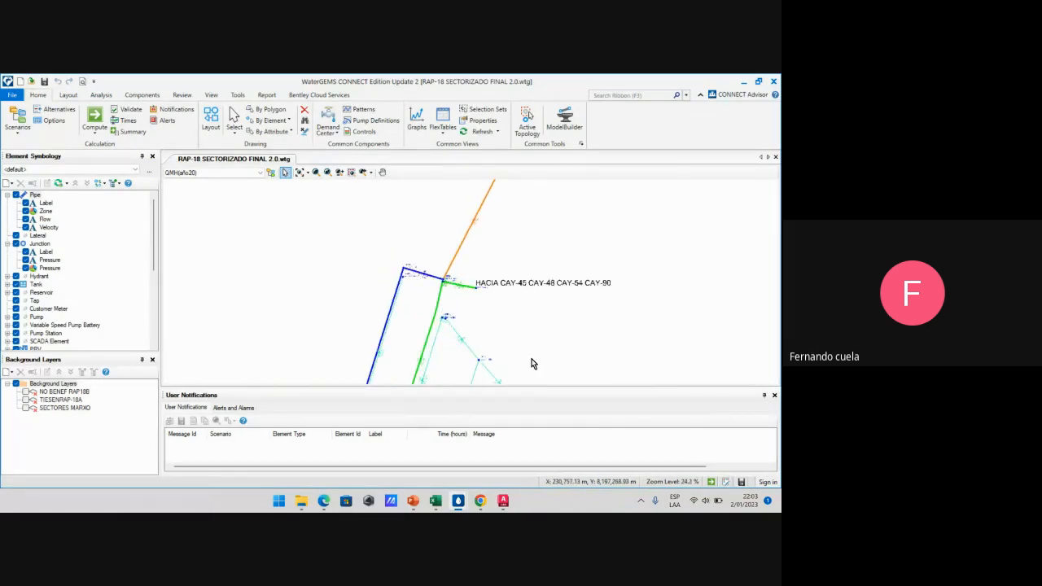
{"action": "scroll", "coordinate": [532, 353], "scroll_direction": "down", "scroll_amount": 1}
Switch to Google Meet and stop sharing the screen
{"action": "left_click", "coordinate": [481, 501]}
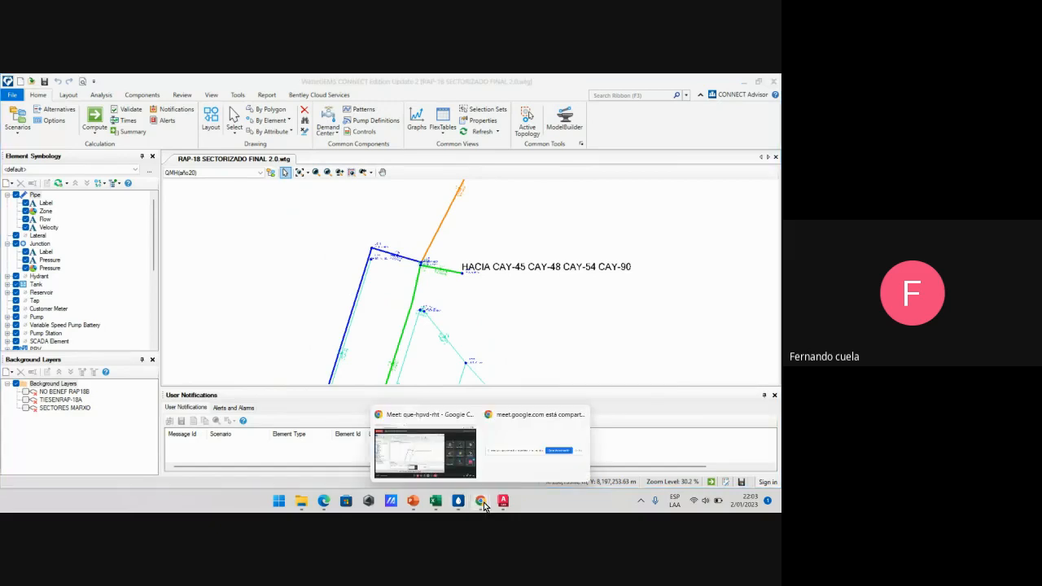
{"action": "left_click", "coordinate": [524, 453]}
{"action": "left_click", "coordinate": [450, 473]}
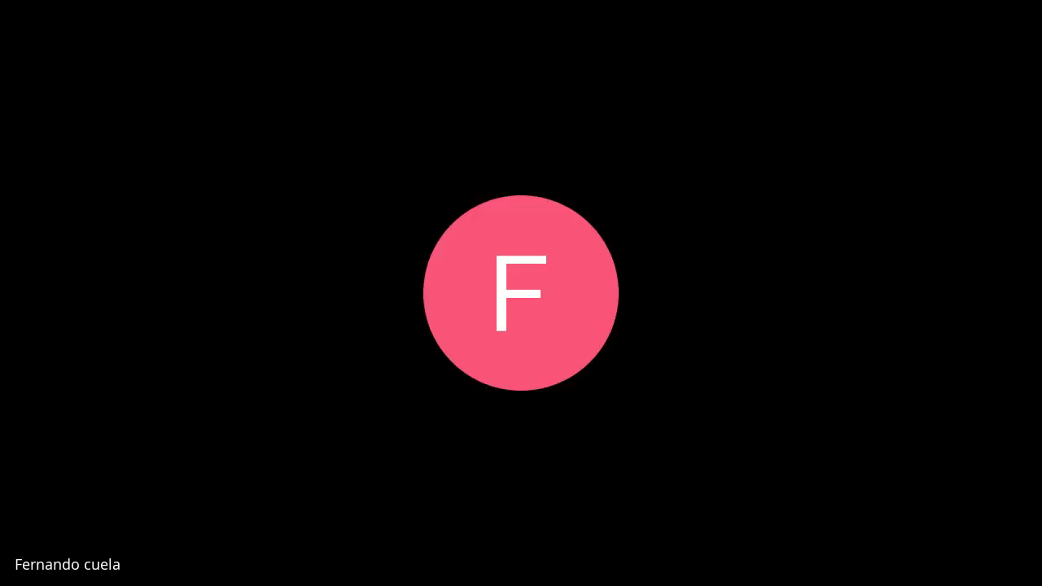